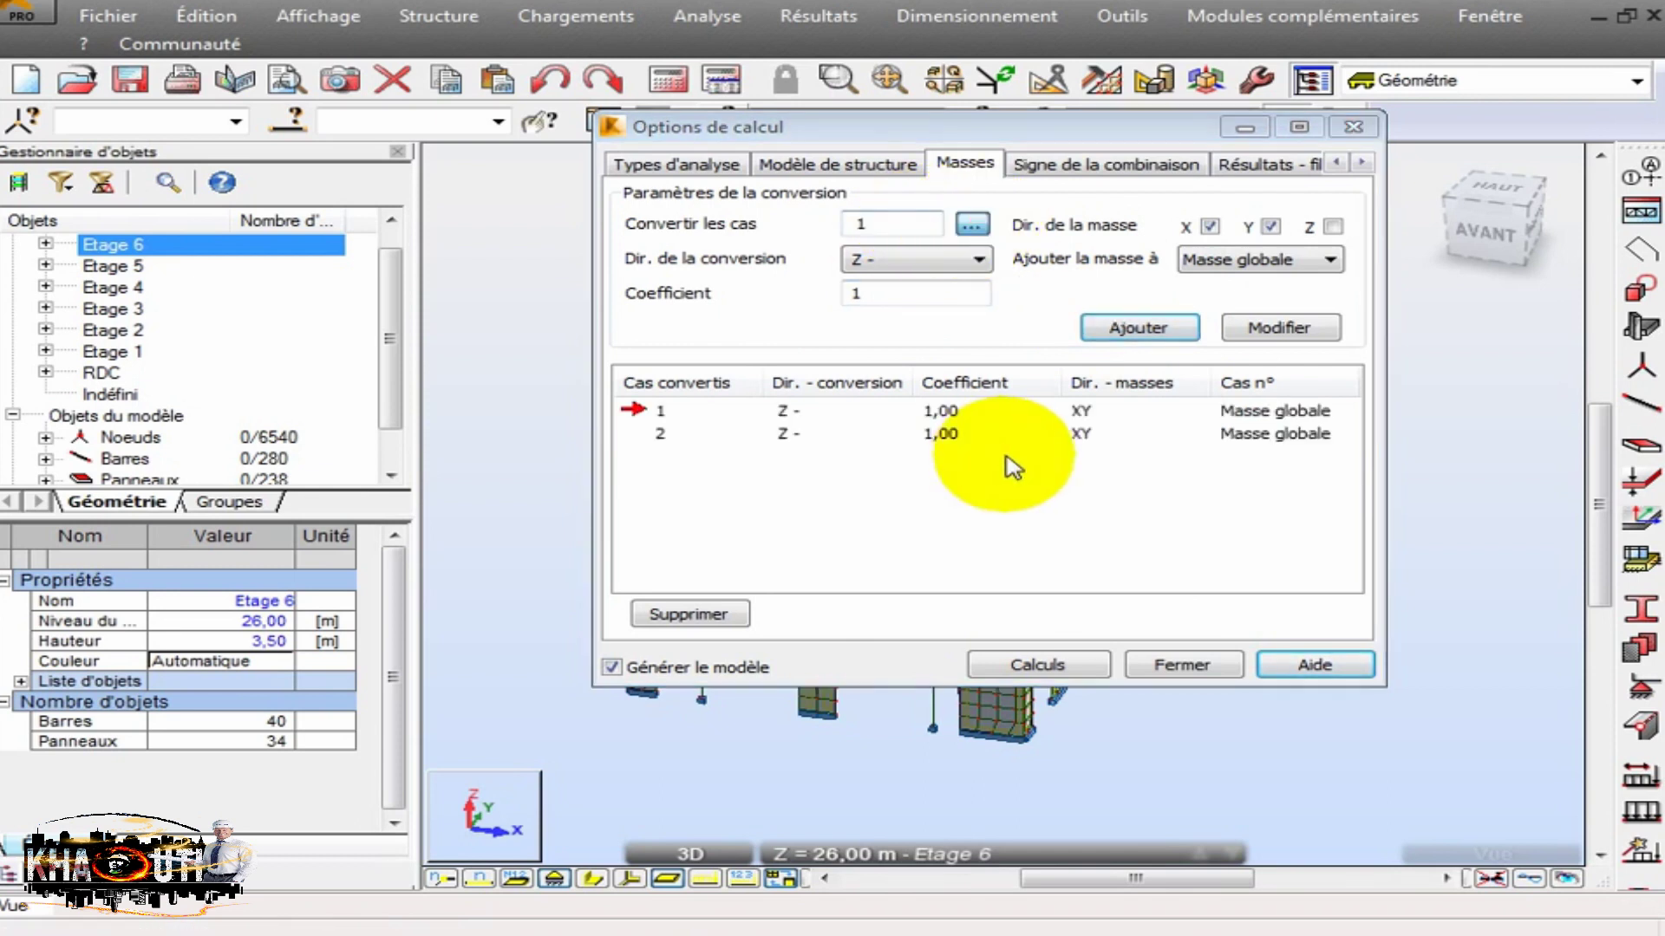
Add a mass conversion for case 3 (d'exploitation) in direction Z- with coefficient 0.4, assigned to the global mass in X and Y.
left_click(1043, 442)
left_click(980, 332)
left_click(935, 600)
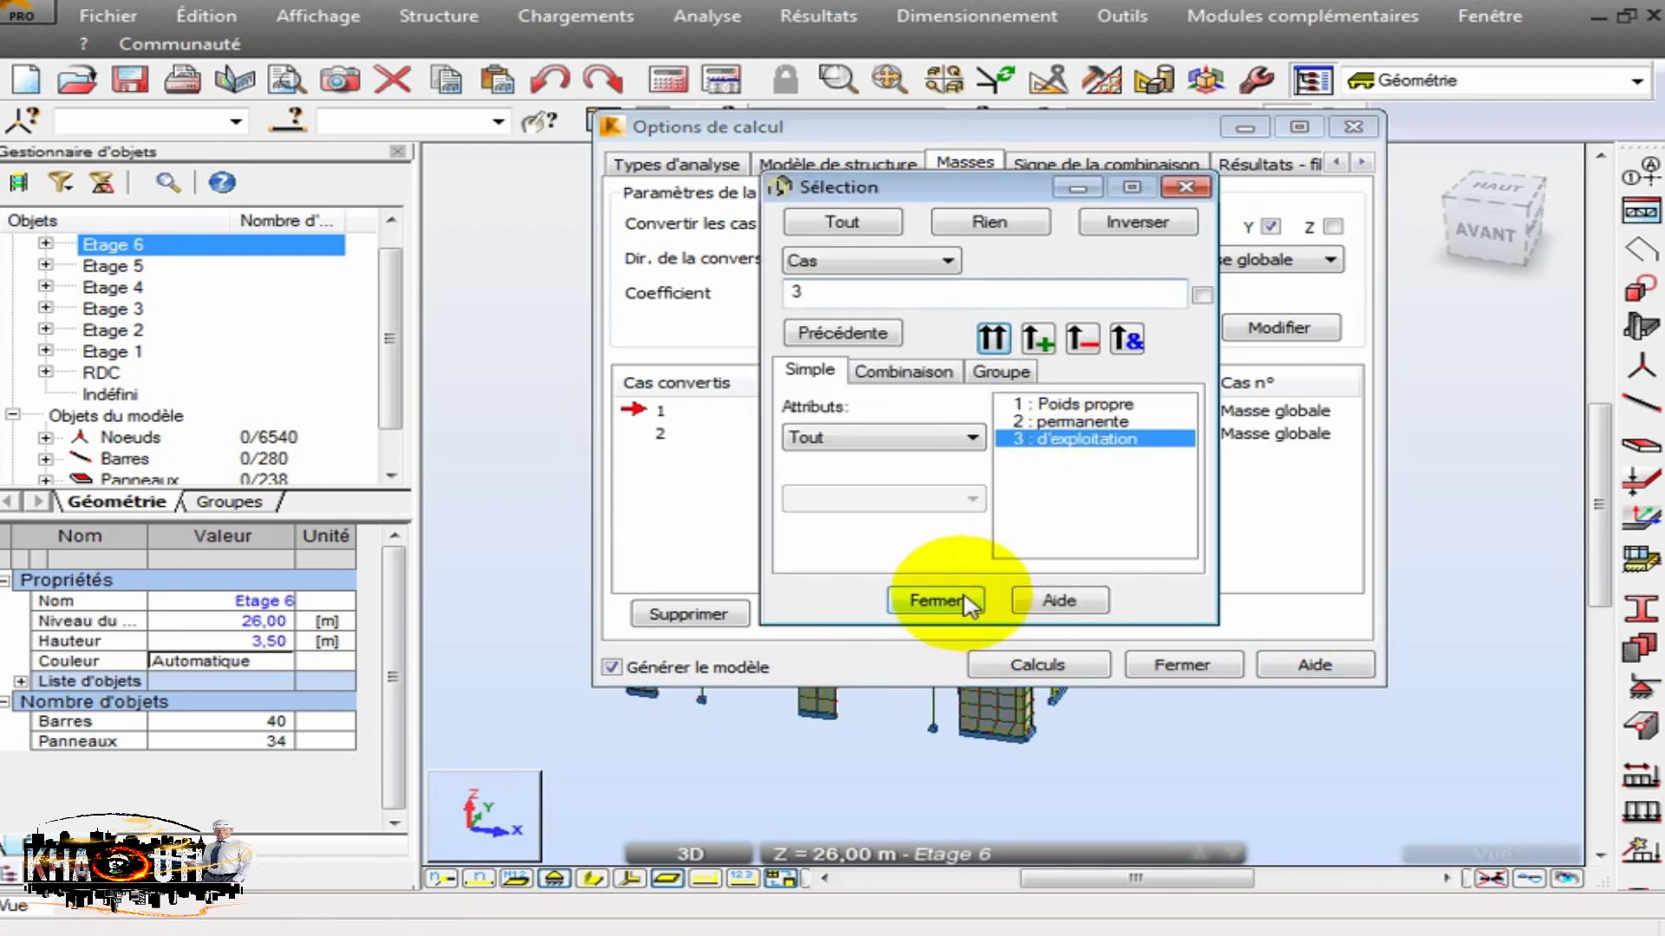
left_click(913, 312)
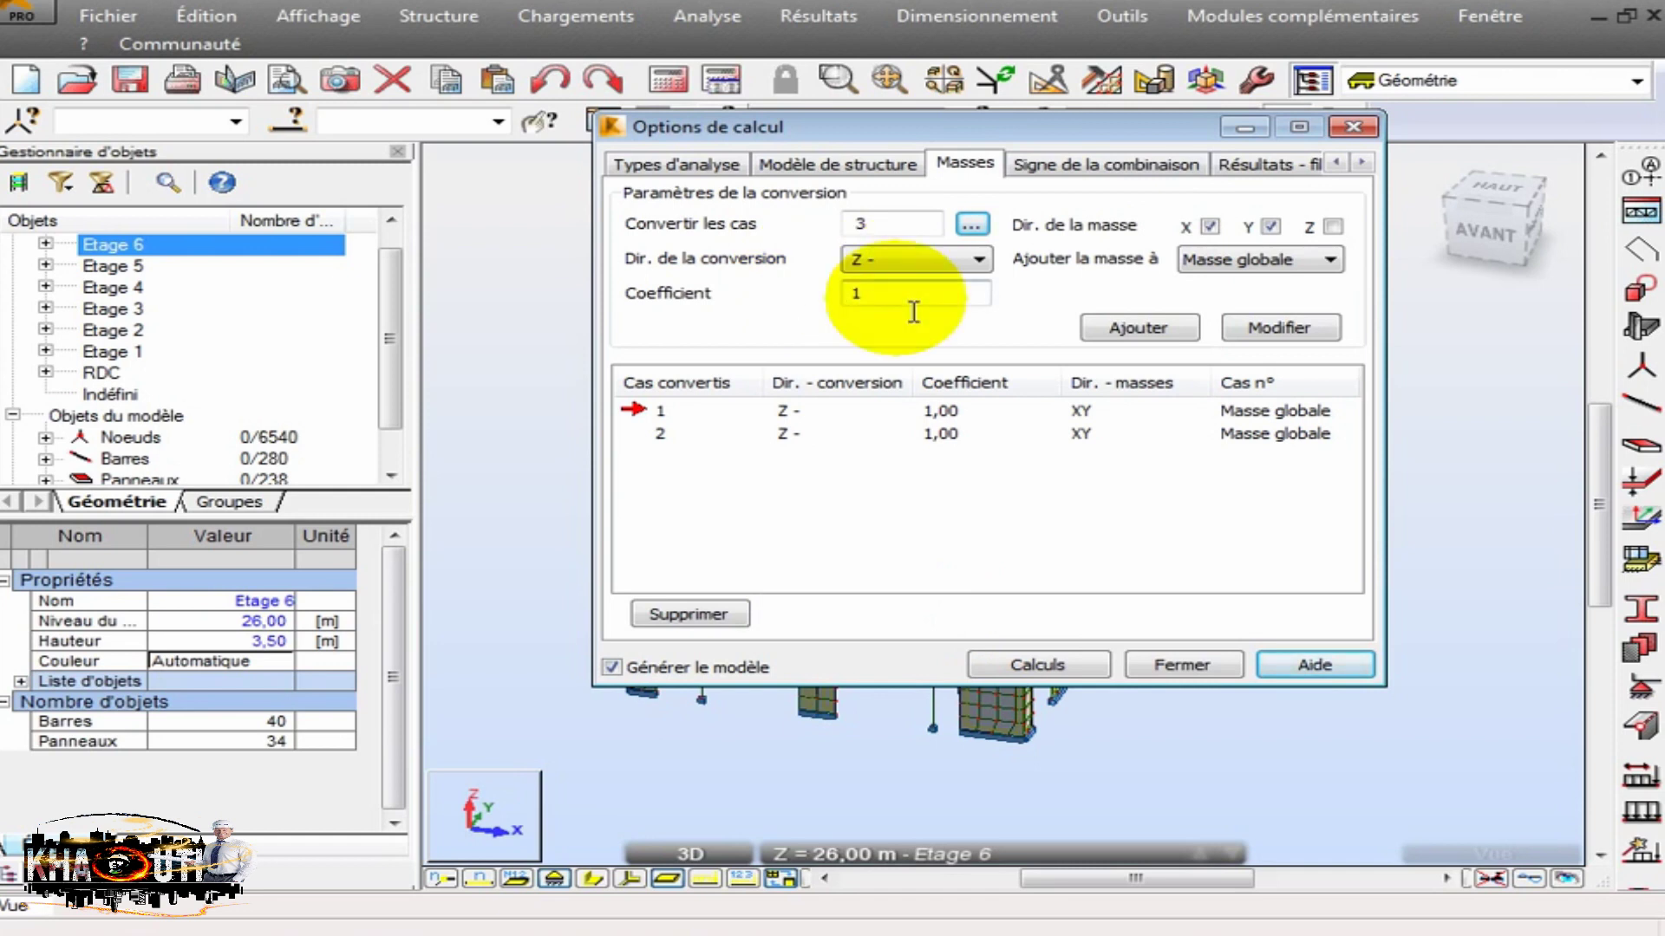
type("0.4")
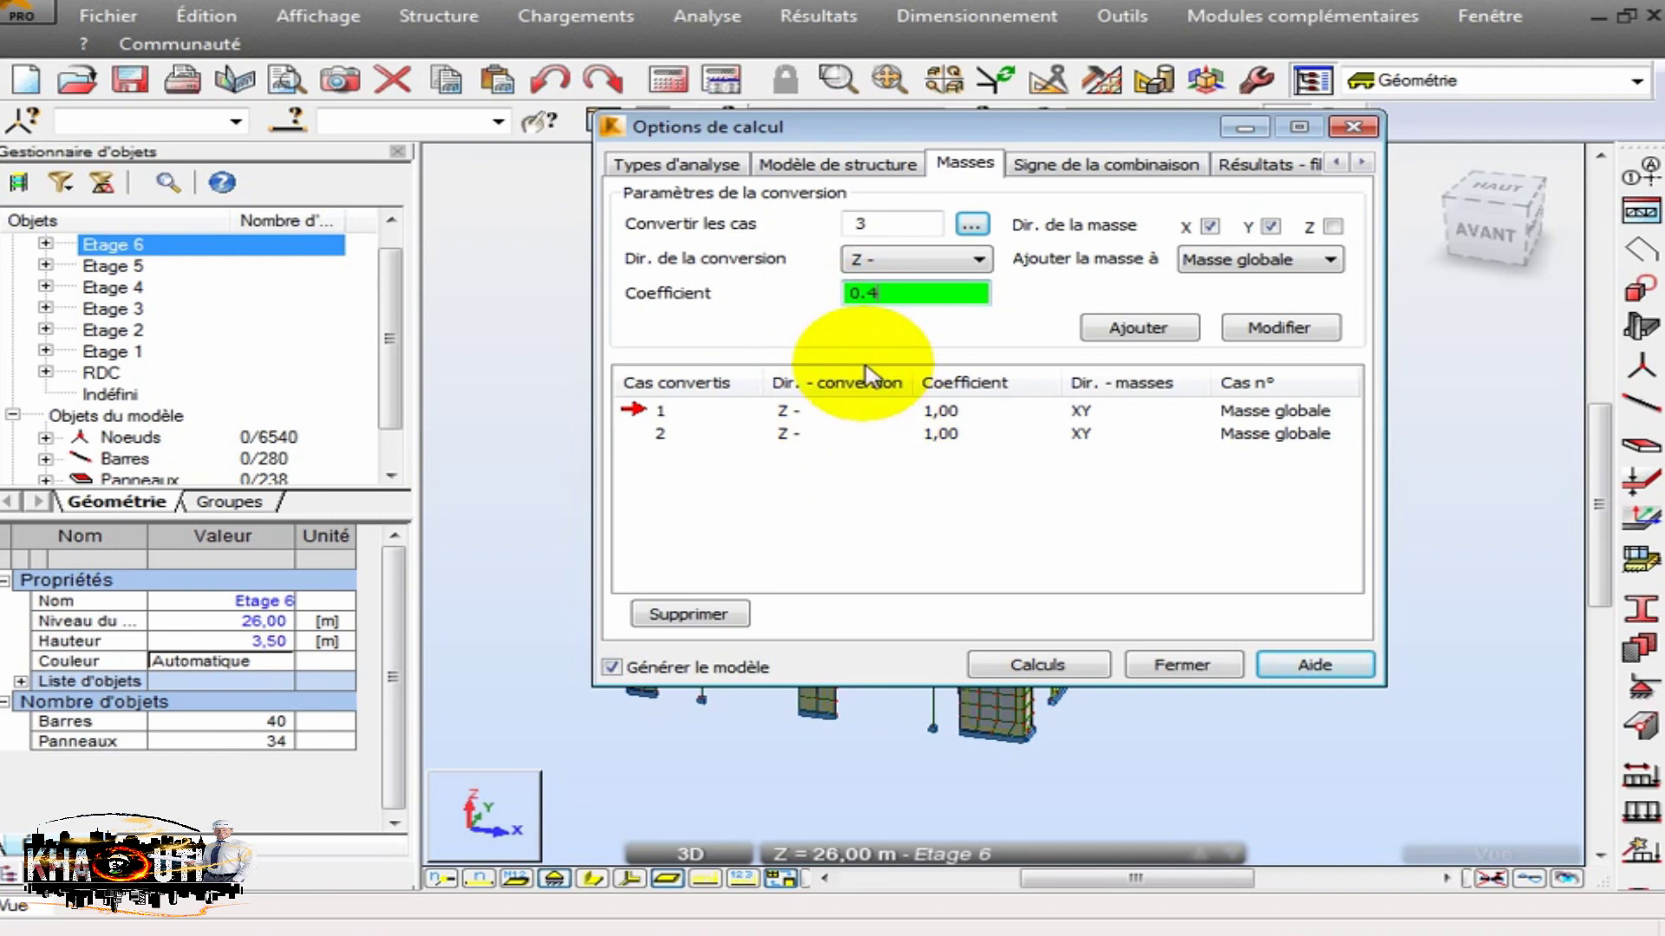
double_click(878, 294)
left_click(1119, 333)
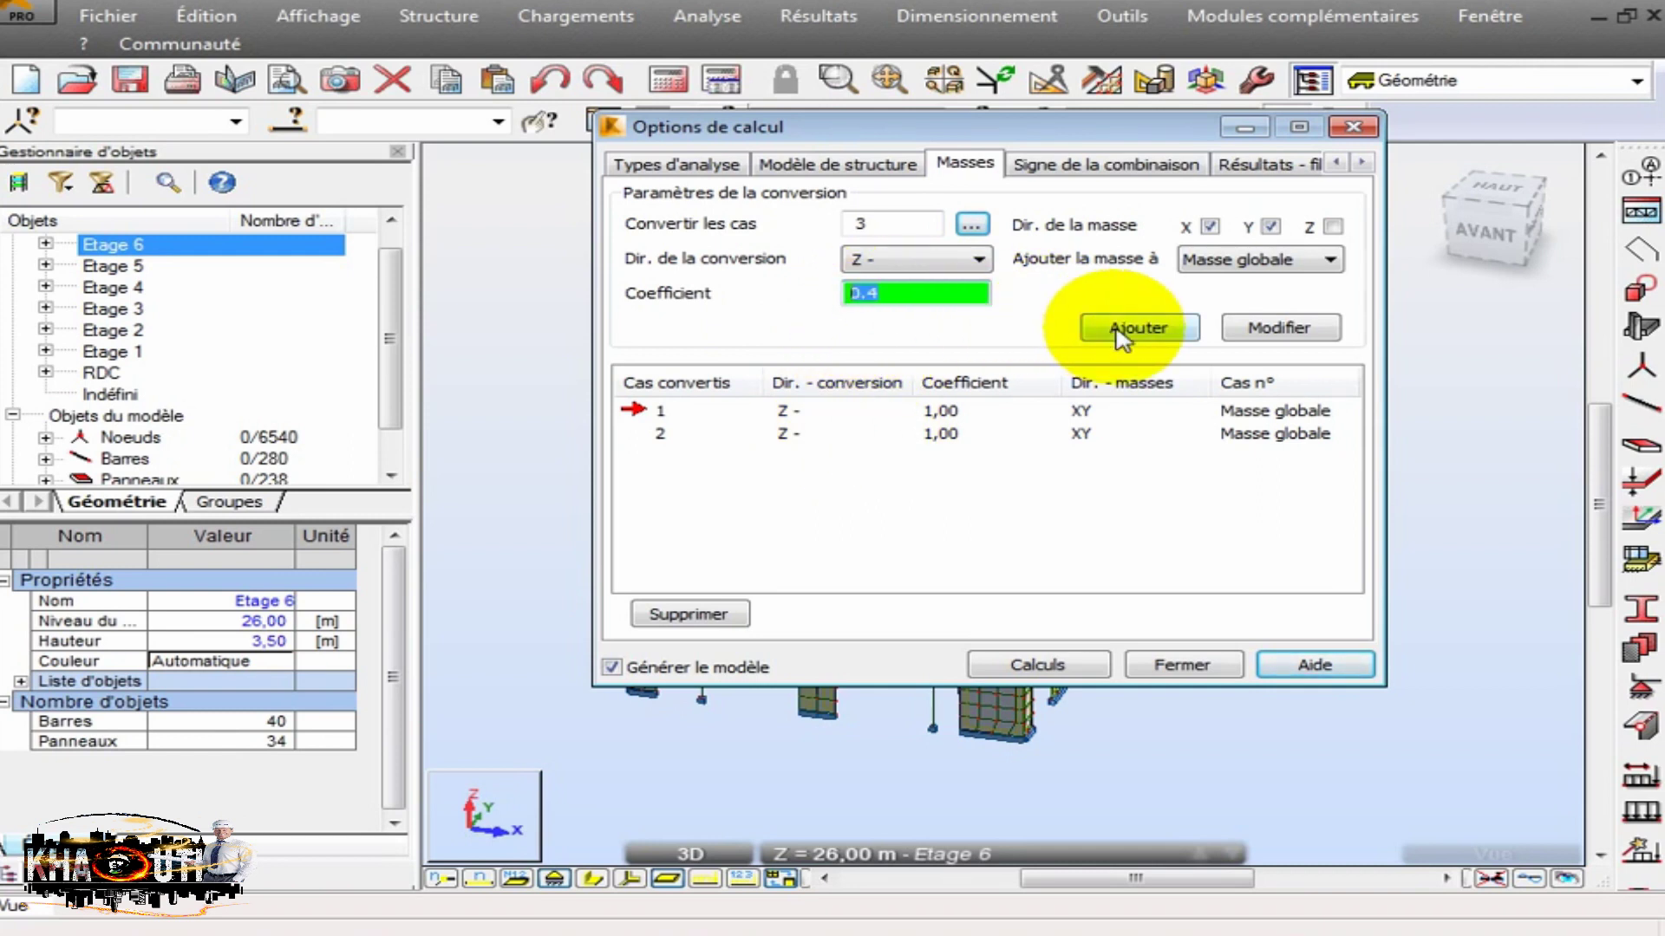
left_click(1133, 323)
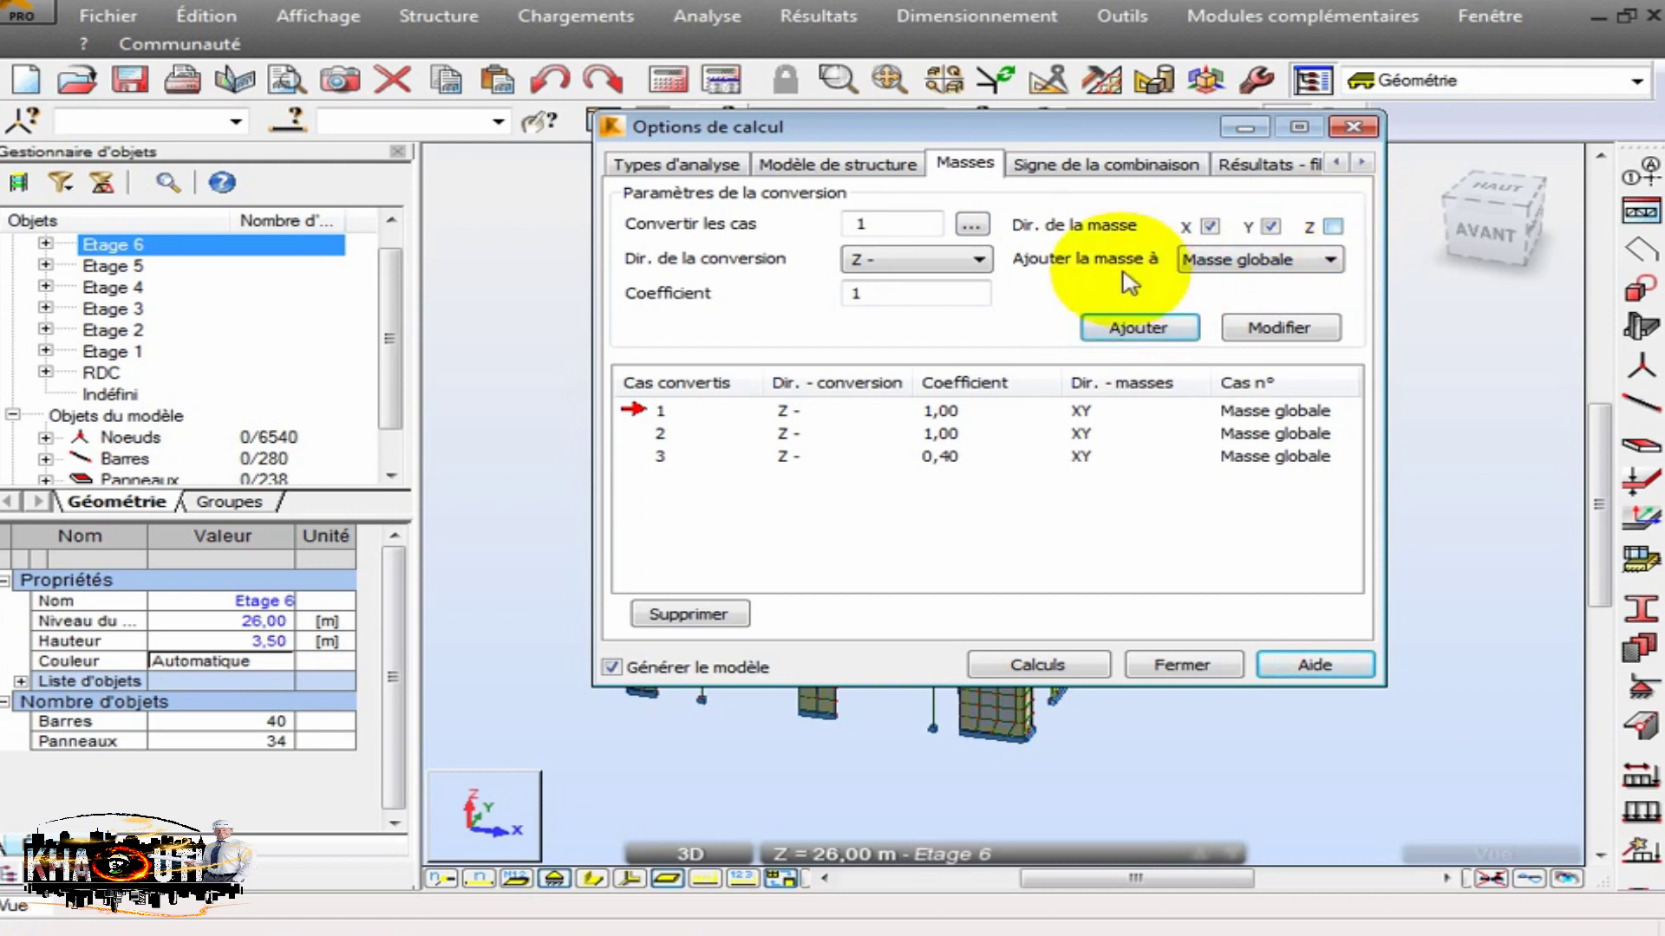
Create a new analysis case of type Modale and set its number of modes to 15.
left_click(693, 165)
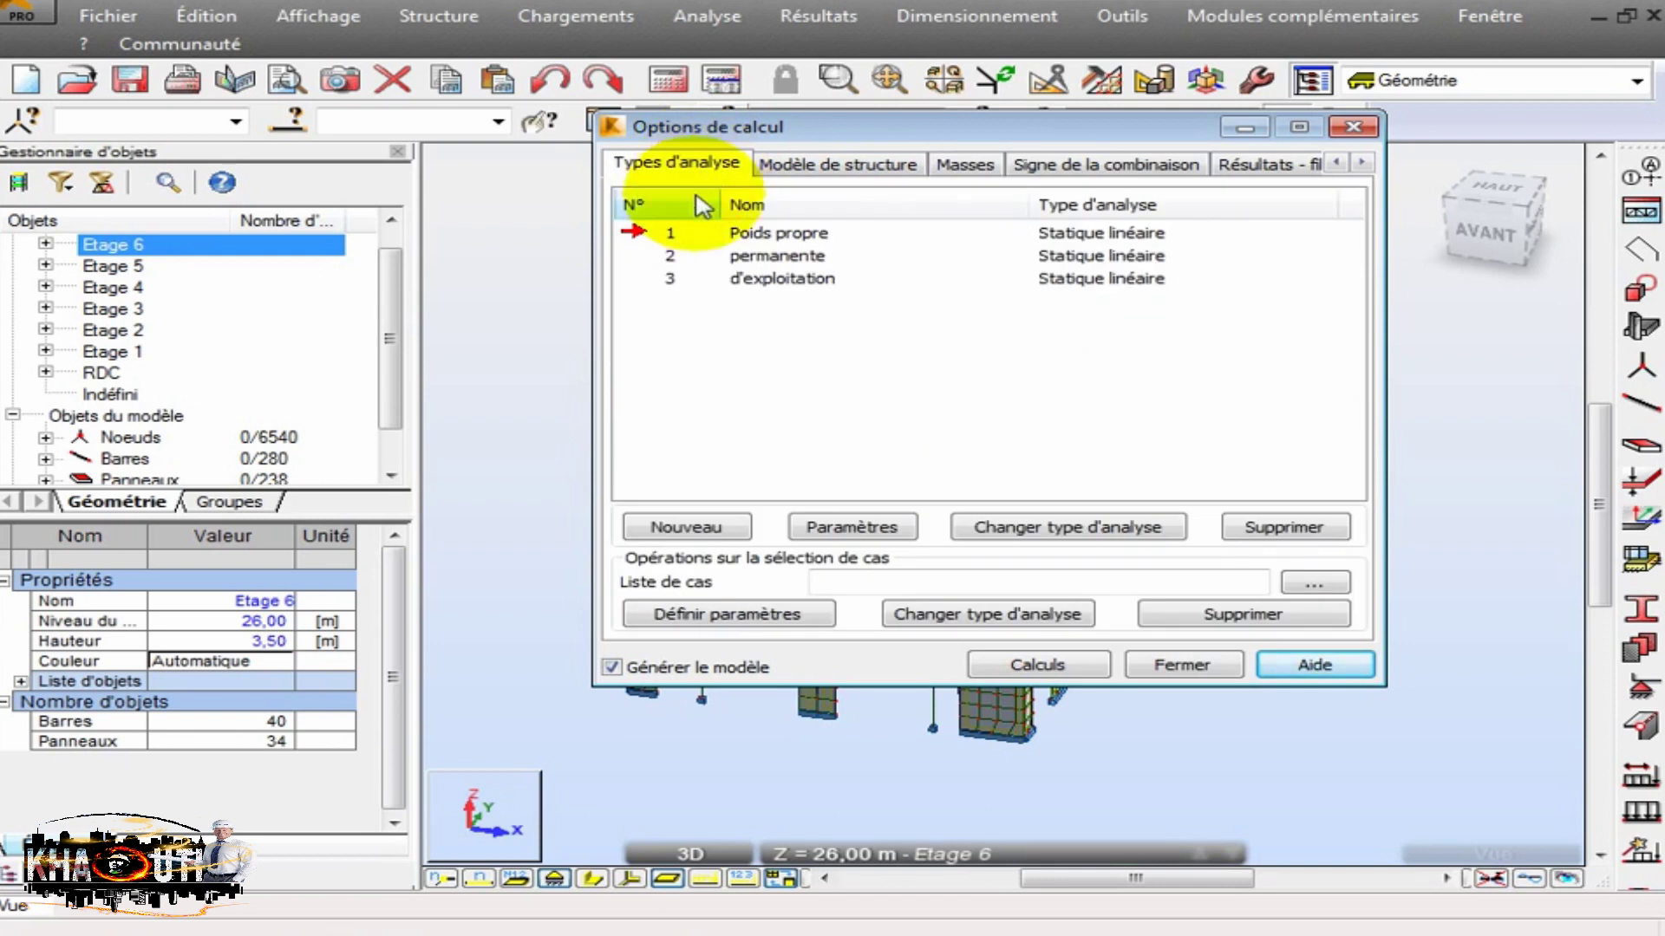
left_click(683, 528)
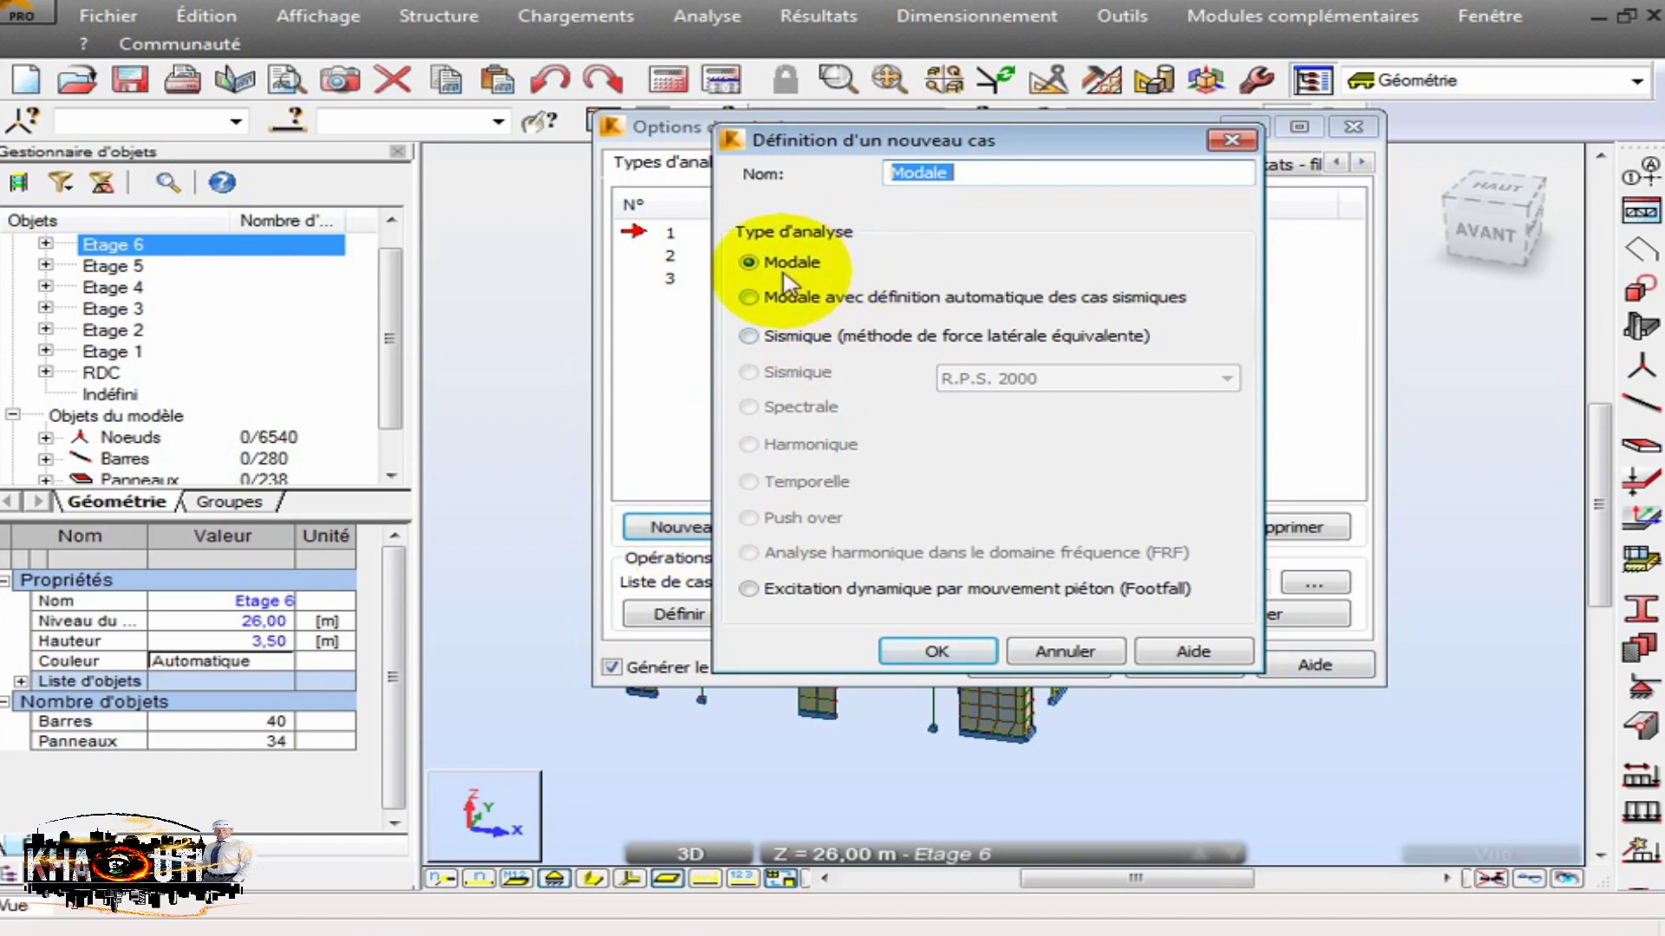
left_click(938, 655)
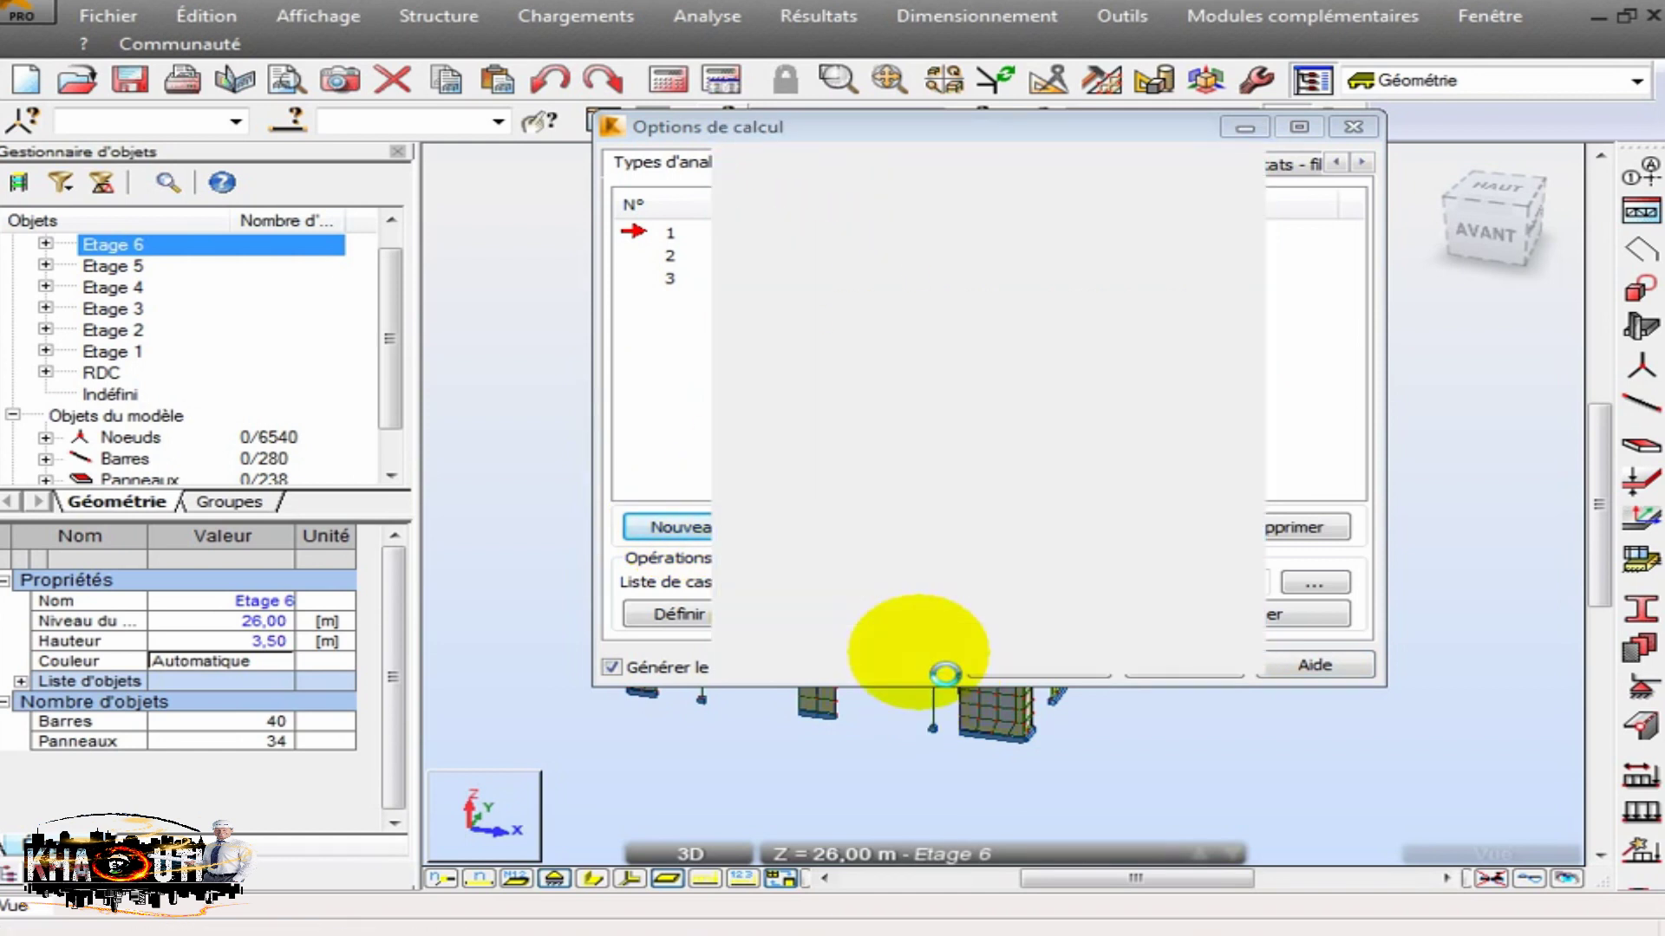
left_click_drag(1017, 219, 918, 217)
type("15")
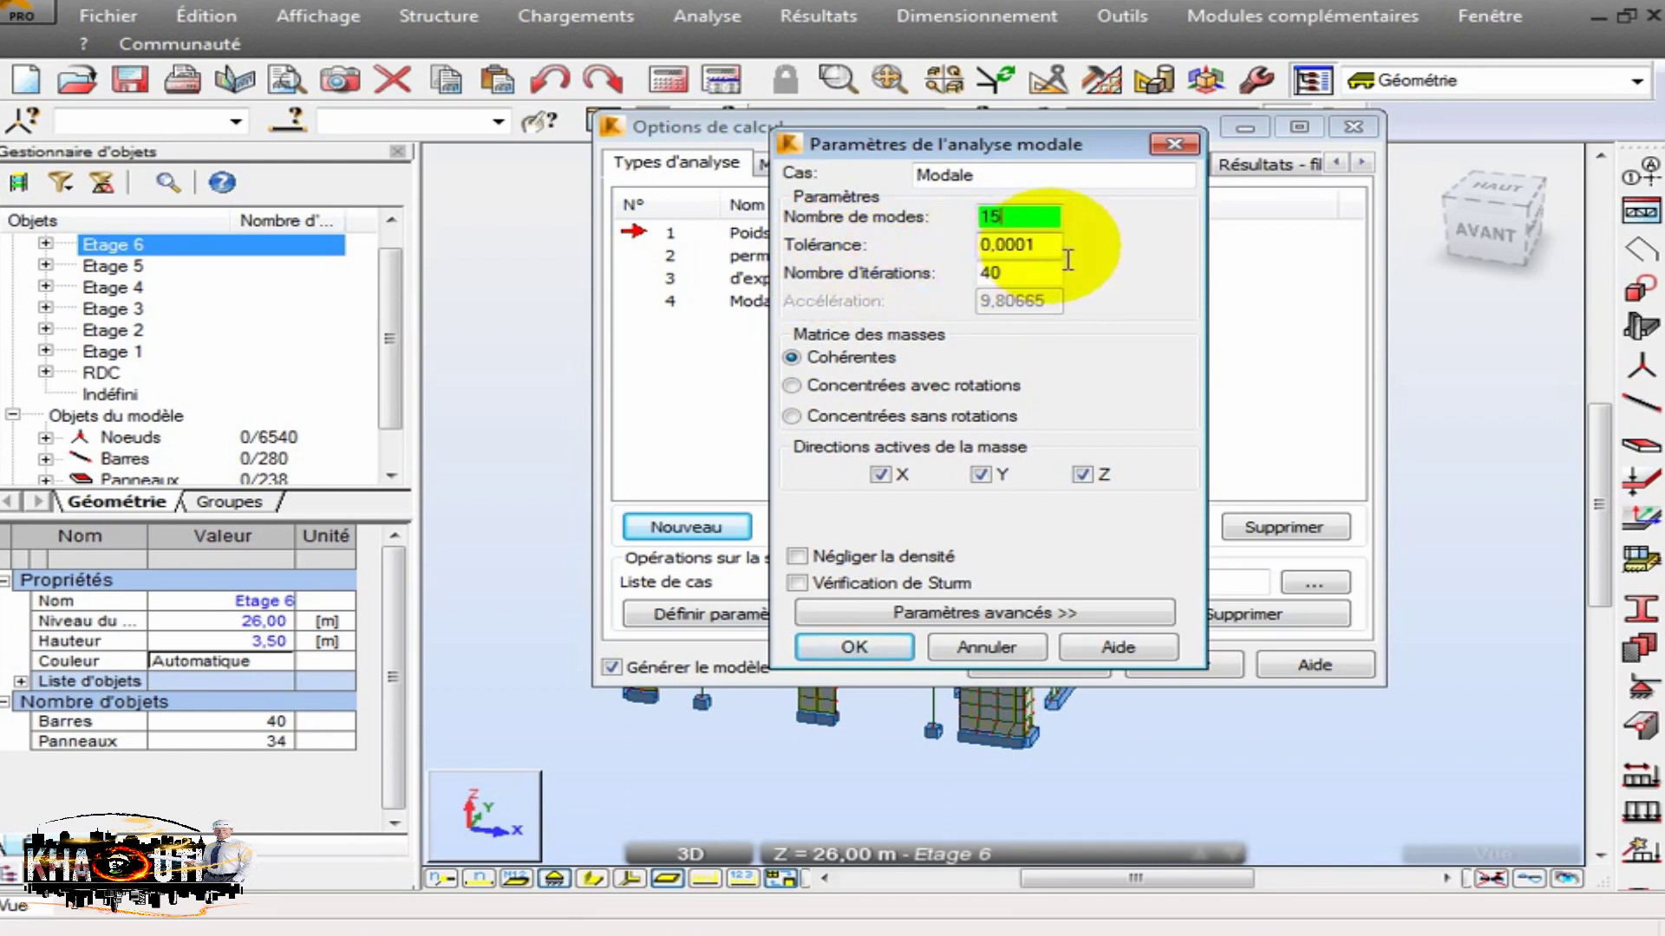
key("Tab")
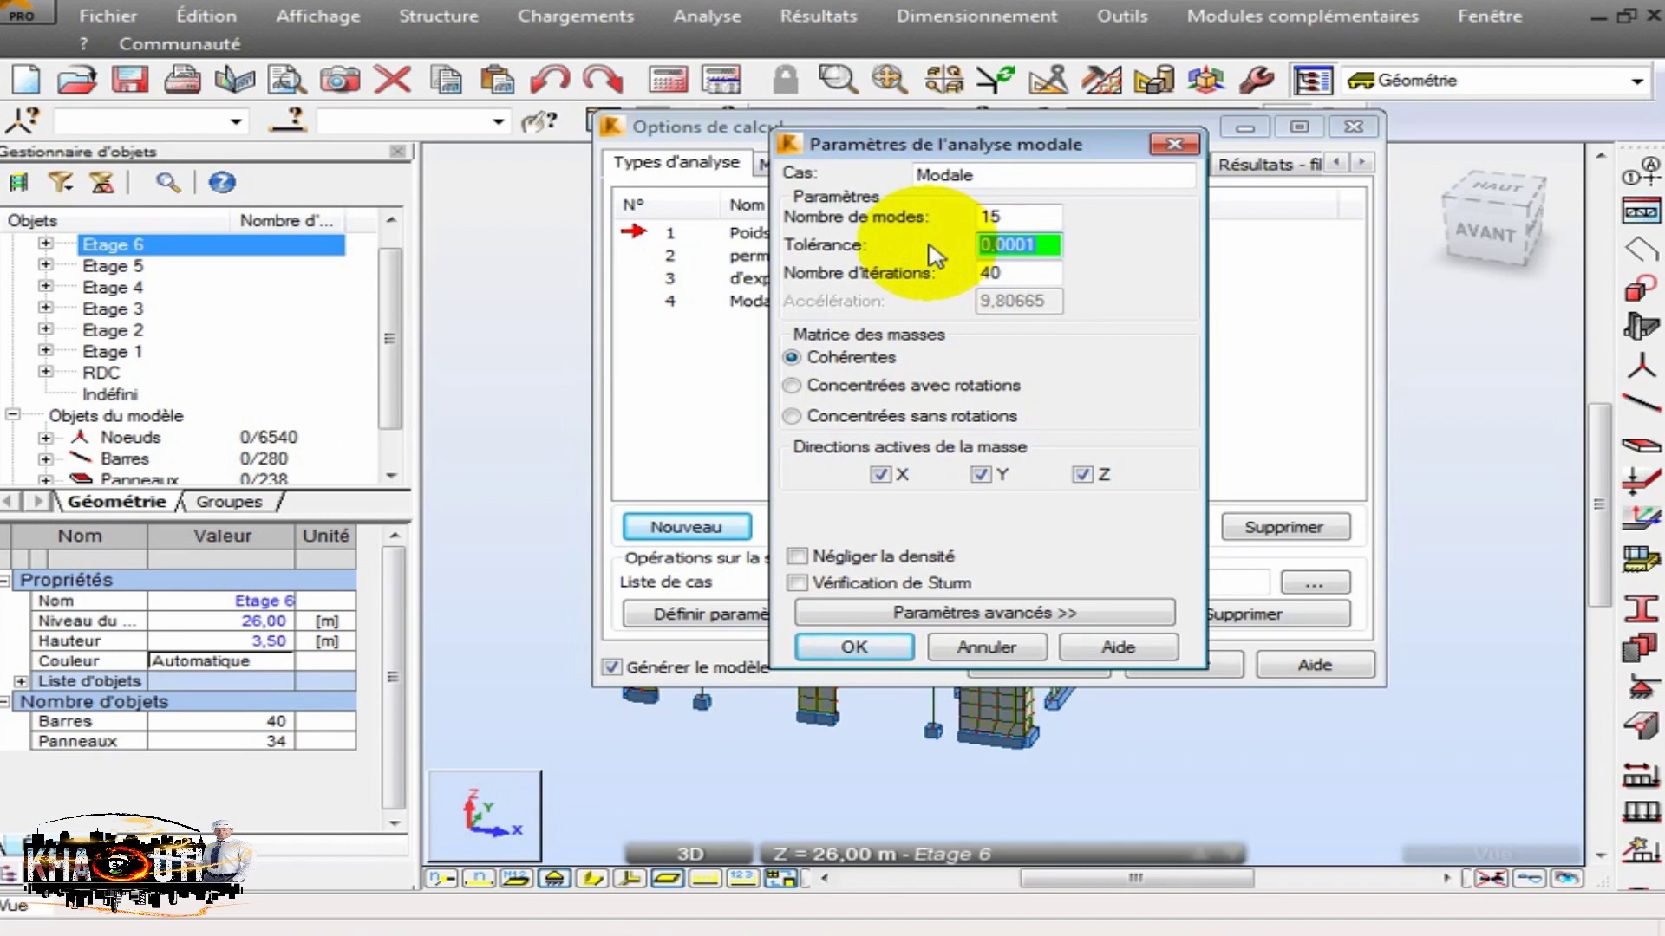
left_click(1038, 245)
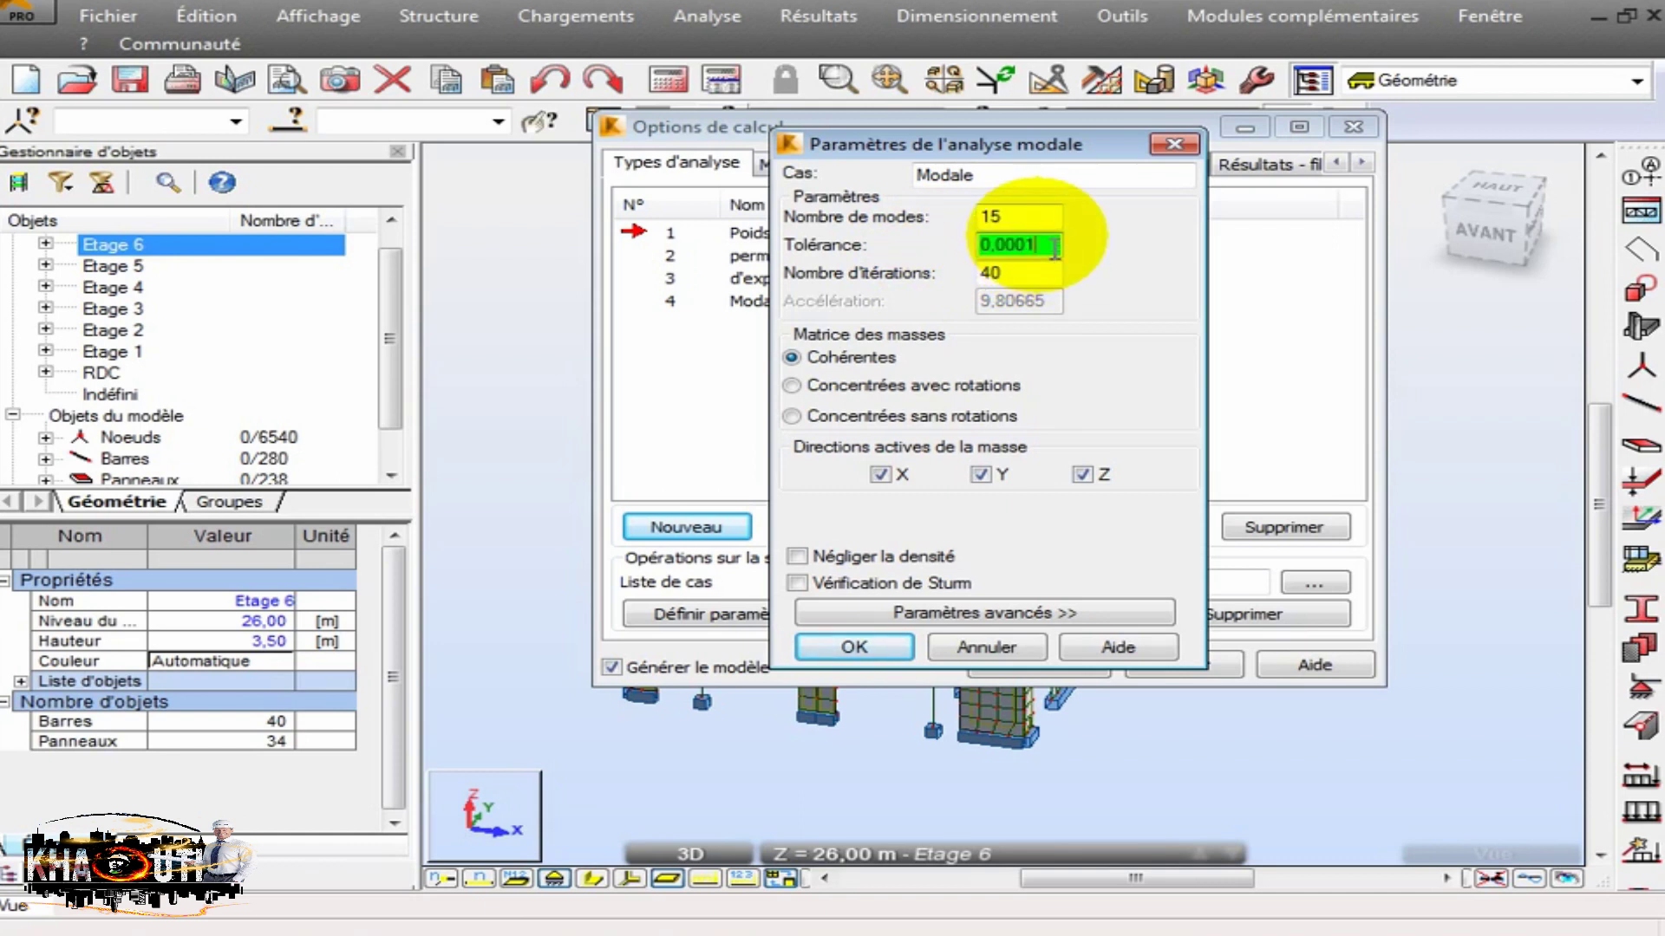
double_click(1011, 273)
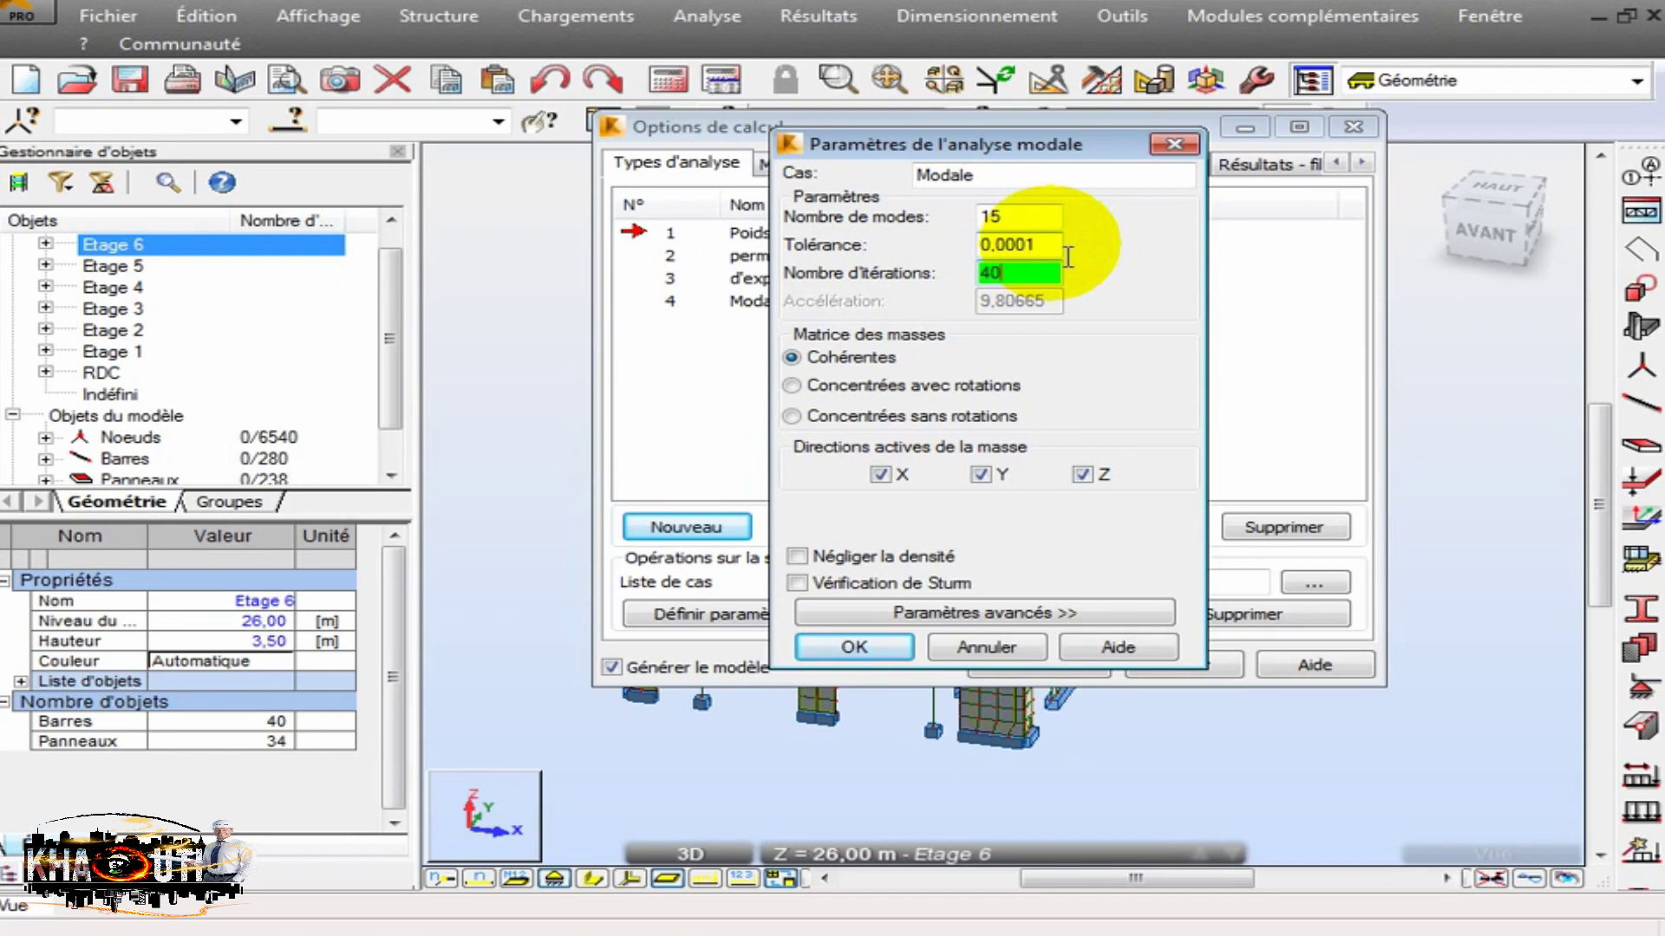
double_click(1018, 274)
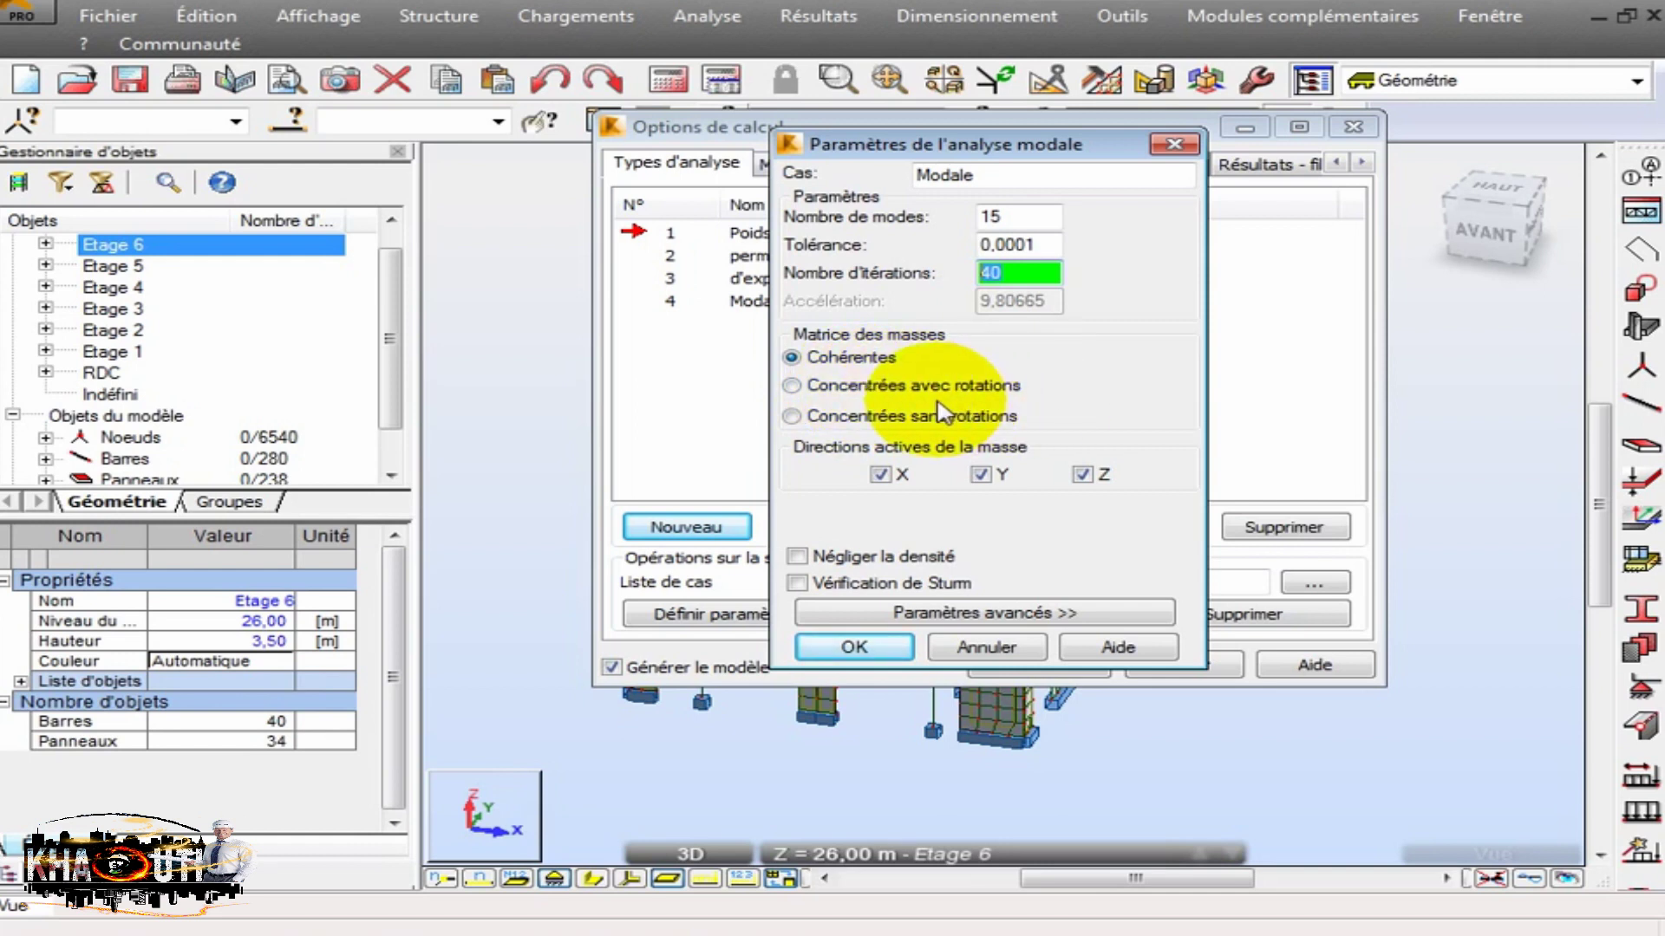
Deactivate the modal case's Z mass direction, enable Négliger la densité and Vérification de Sturm, and accept the parameters.
left_click(1082, 474)
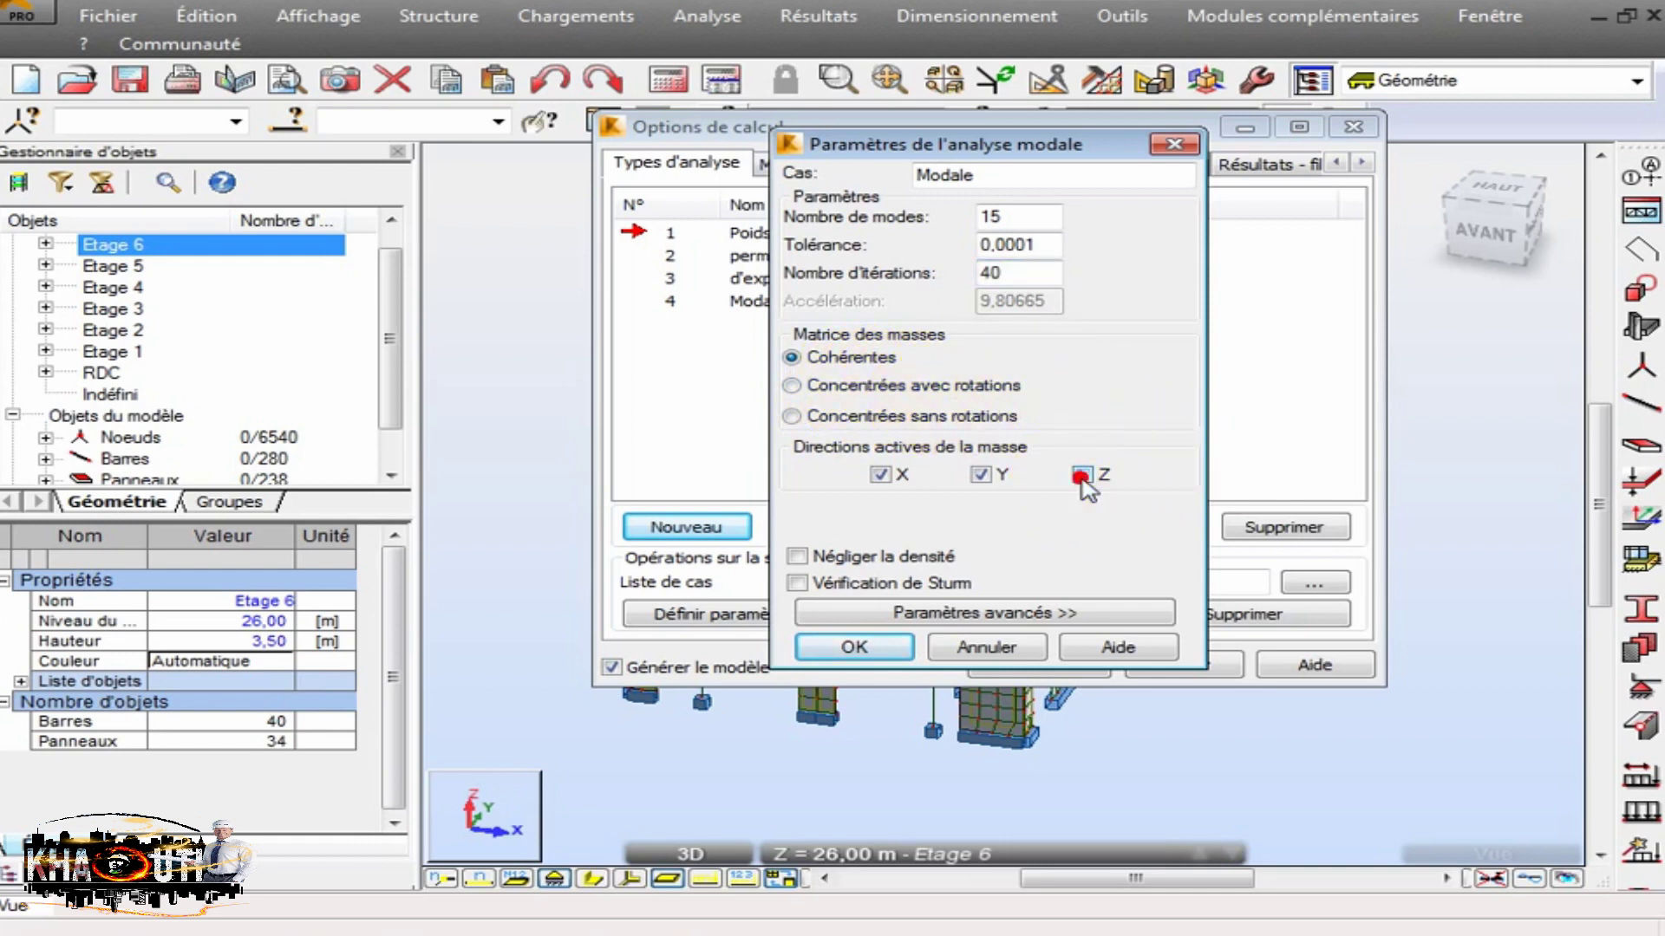
left_click(926, 557)
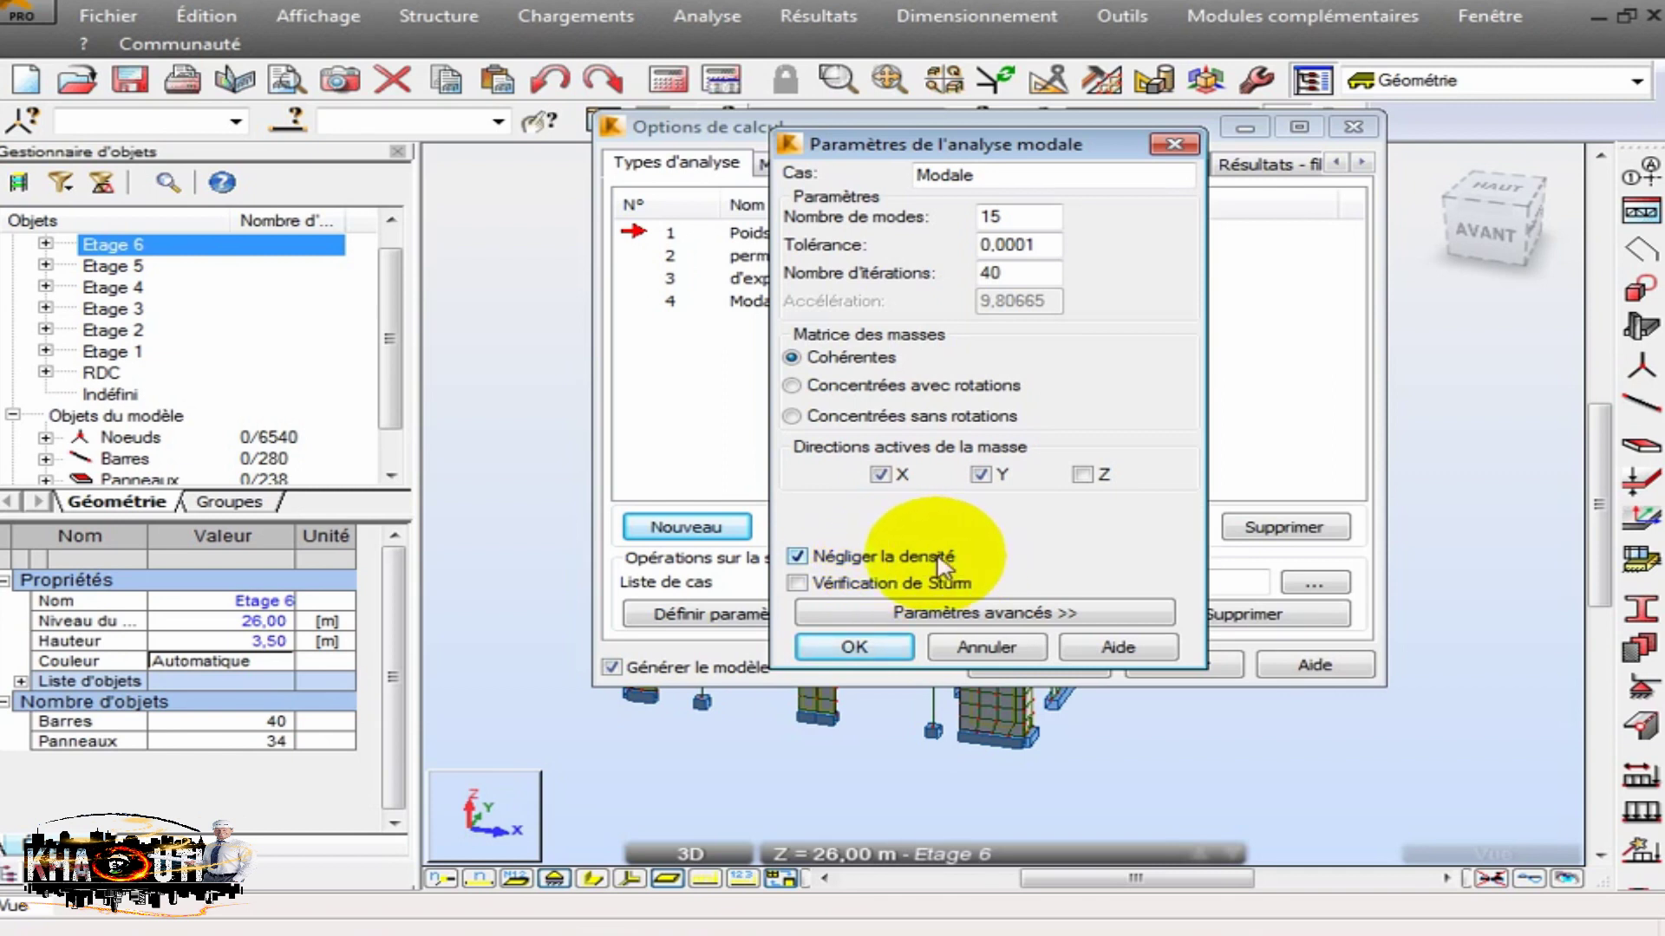
left_click(798, 584)
left_click(1006, 614)
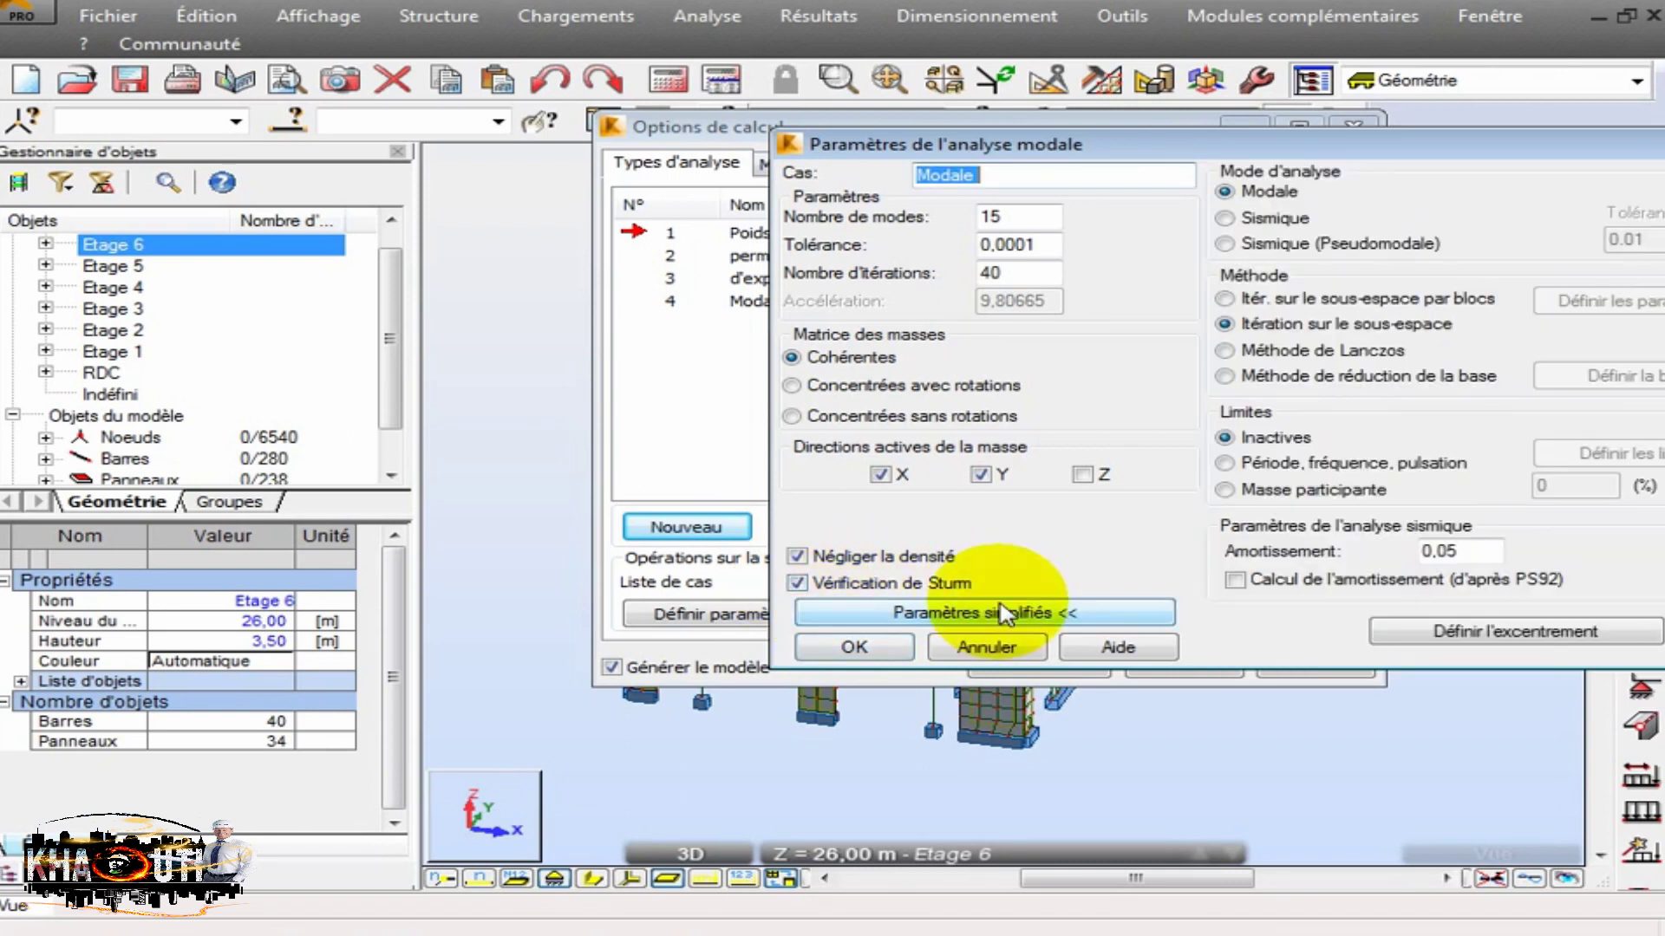
double_click(1457, 546)
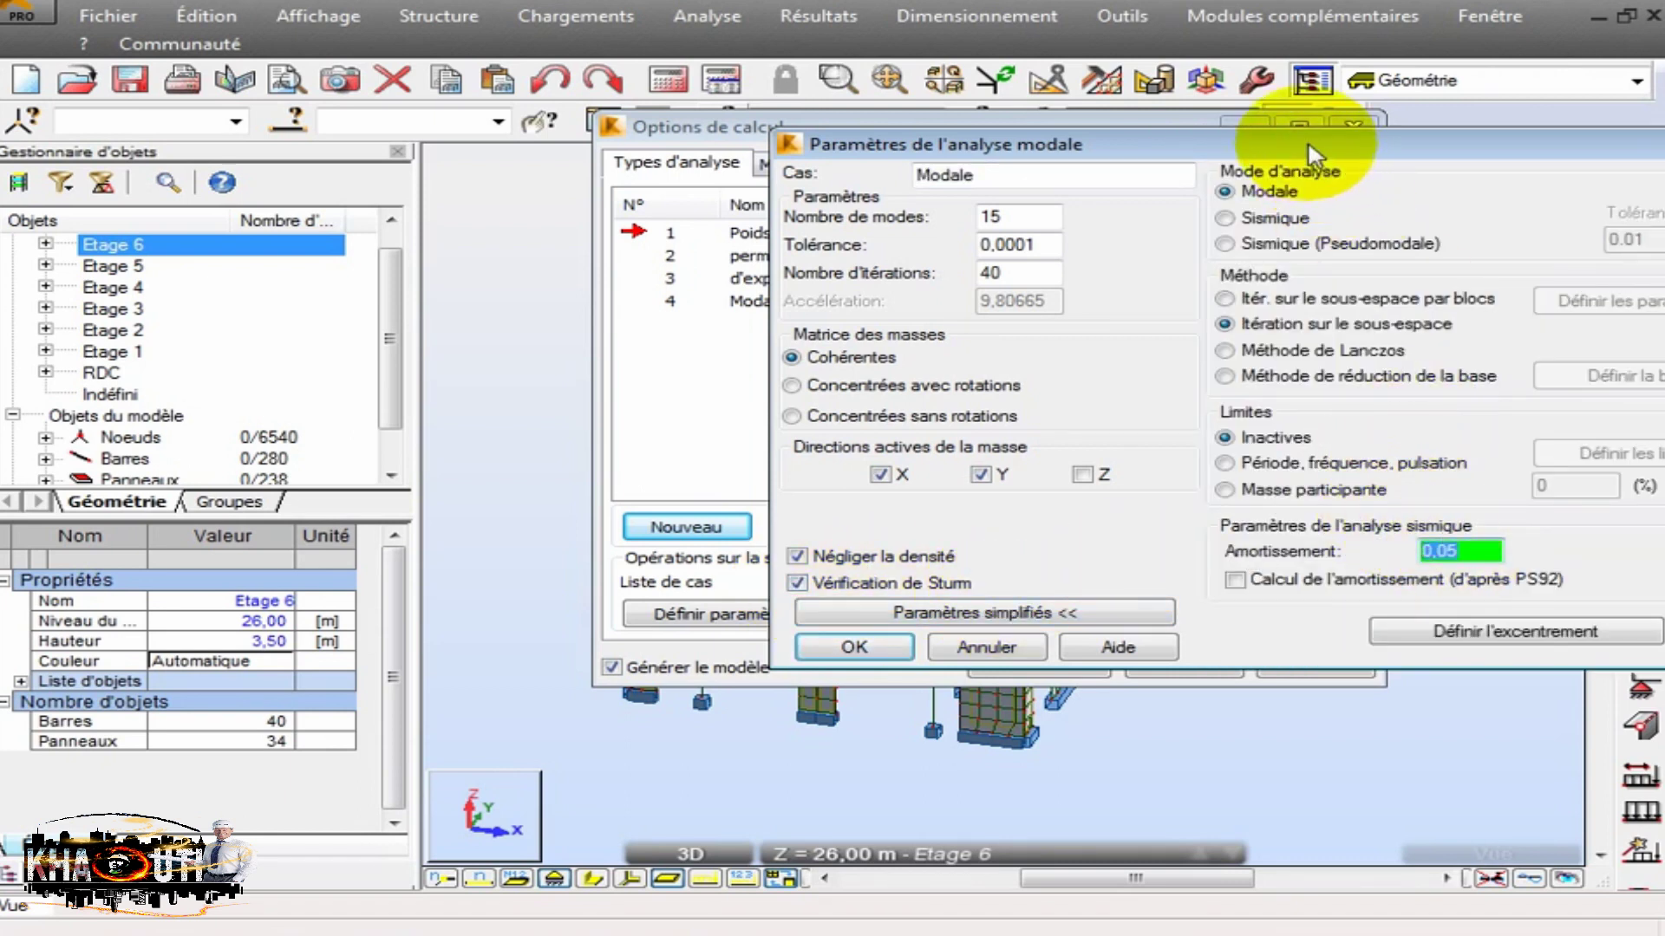
left_click_drag(1305, 143, 1097, 150)
left_click(646, 656)
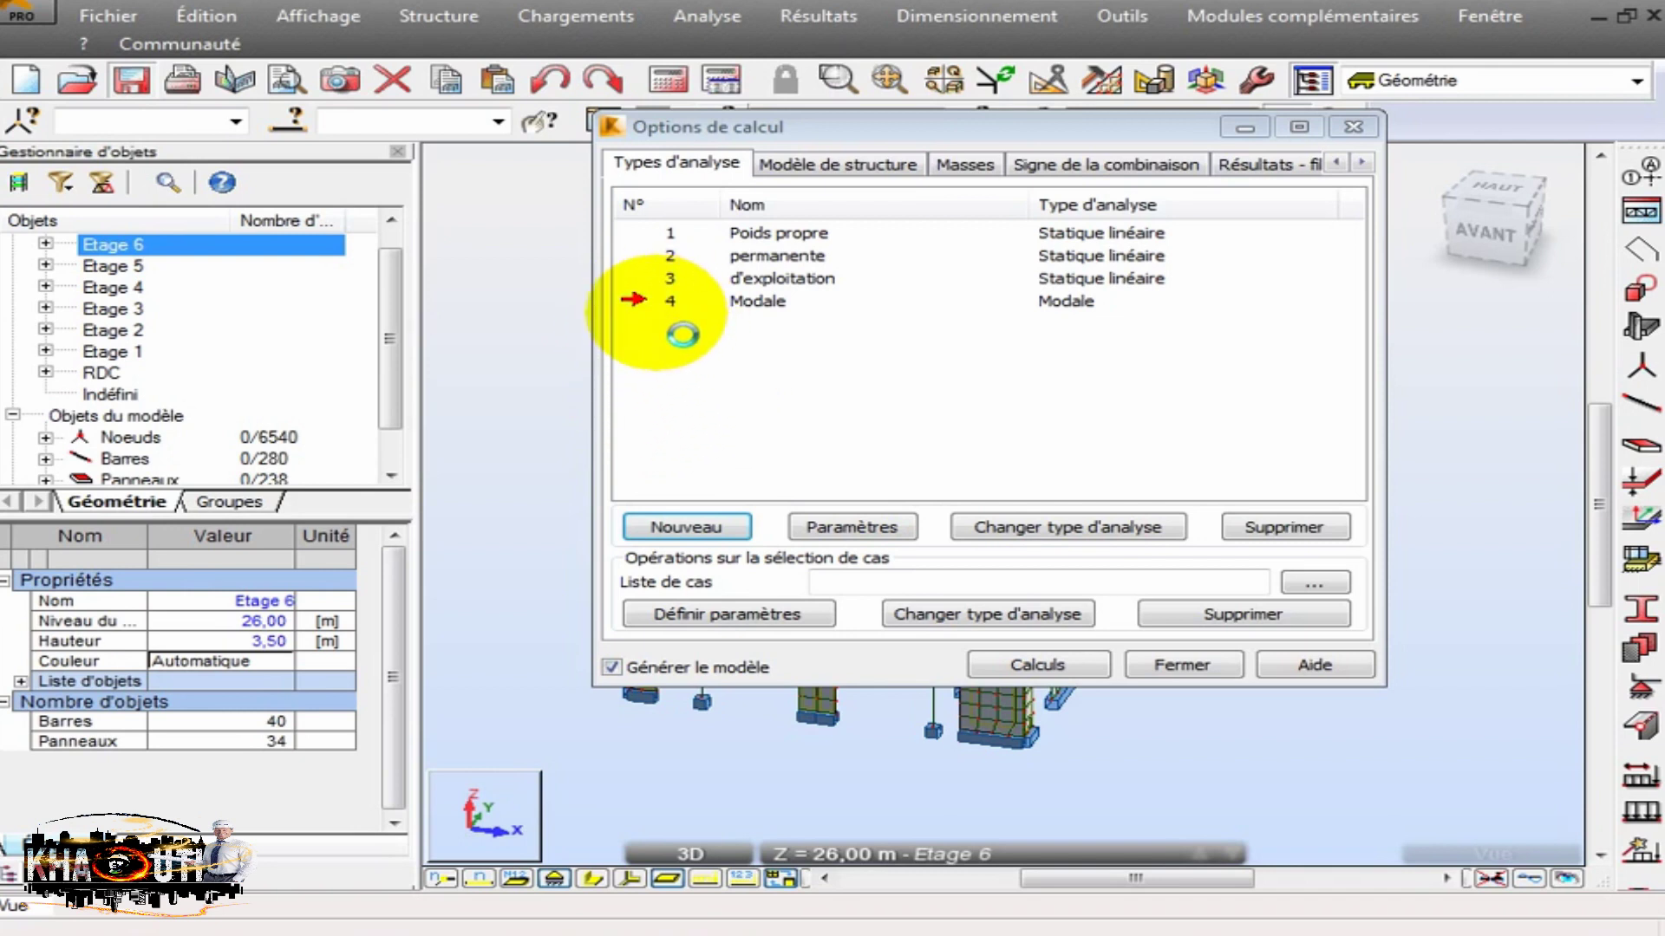
Create a new Sismique analysis case based on the R.P.S. 2011 code.
left_click(732, 529)
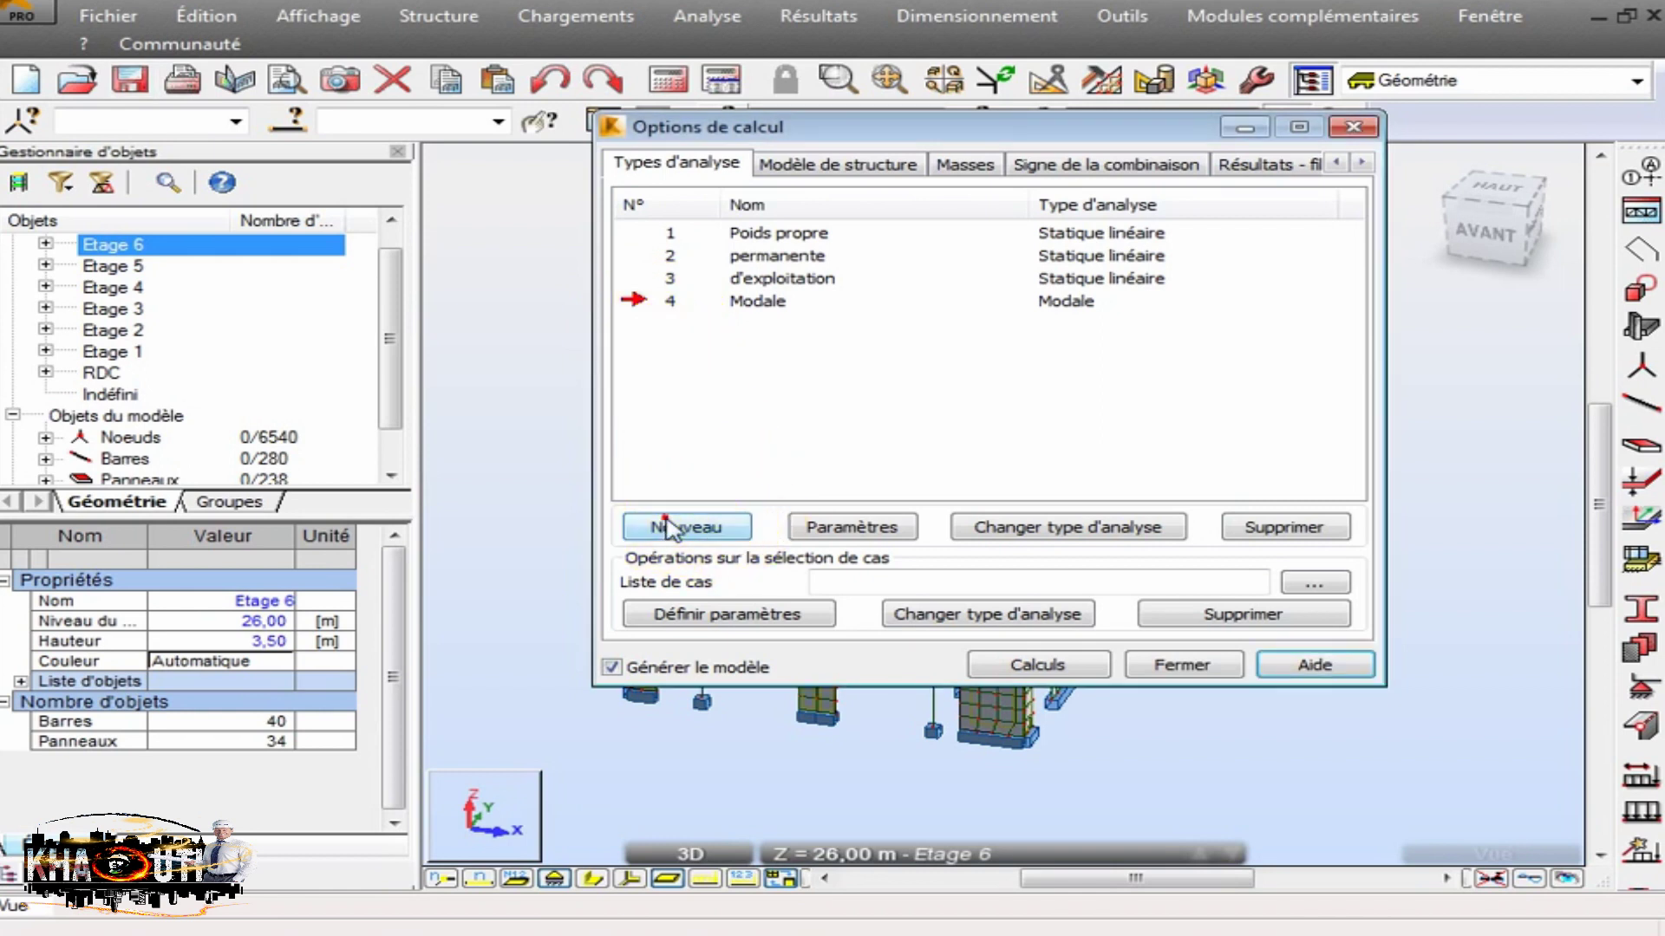
left_click(748, 372)
left_click(1171, 378)
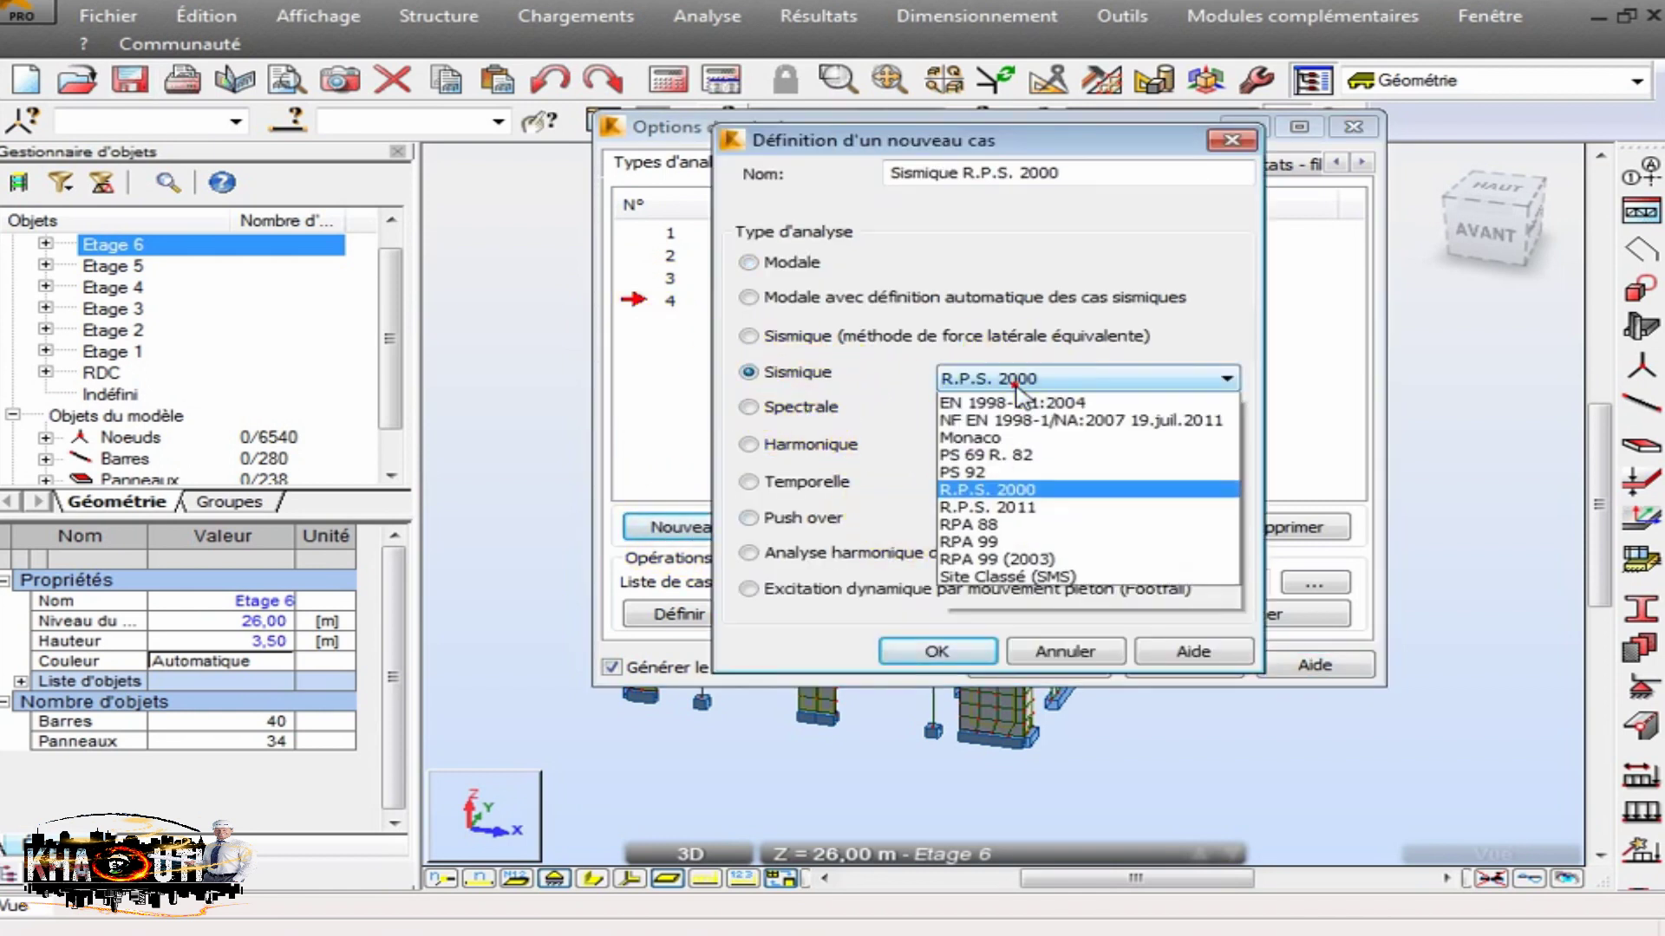
left_click(1045, 545)
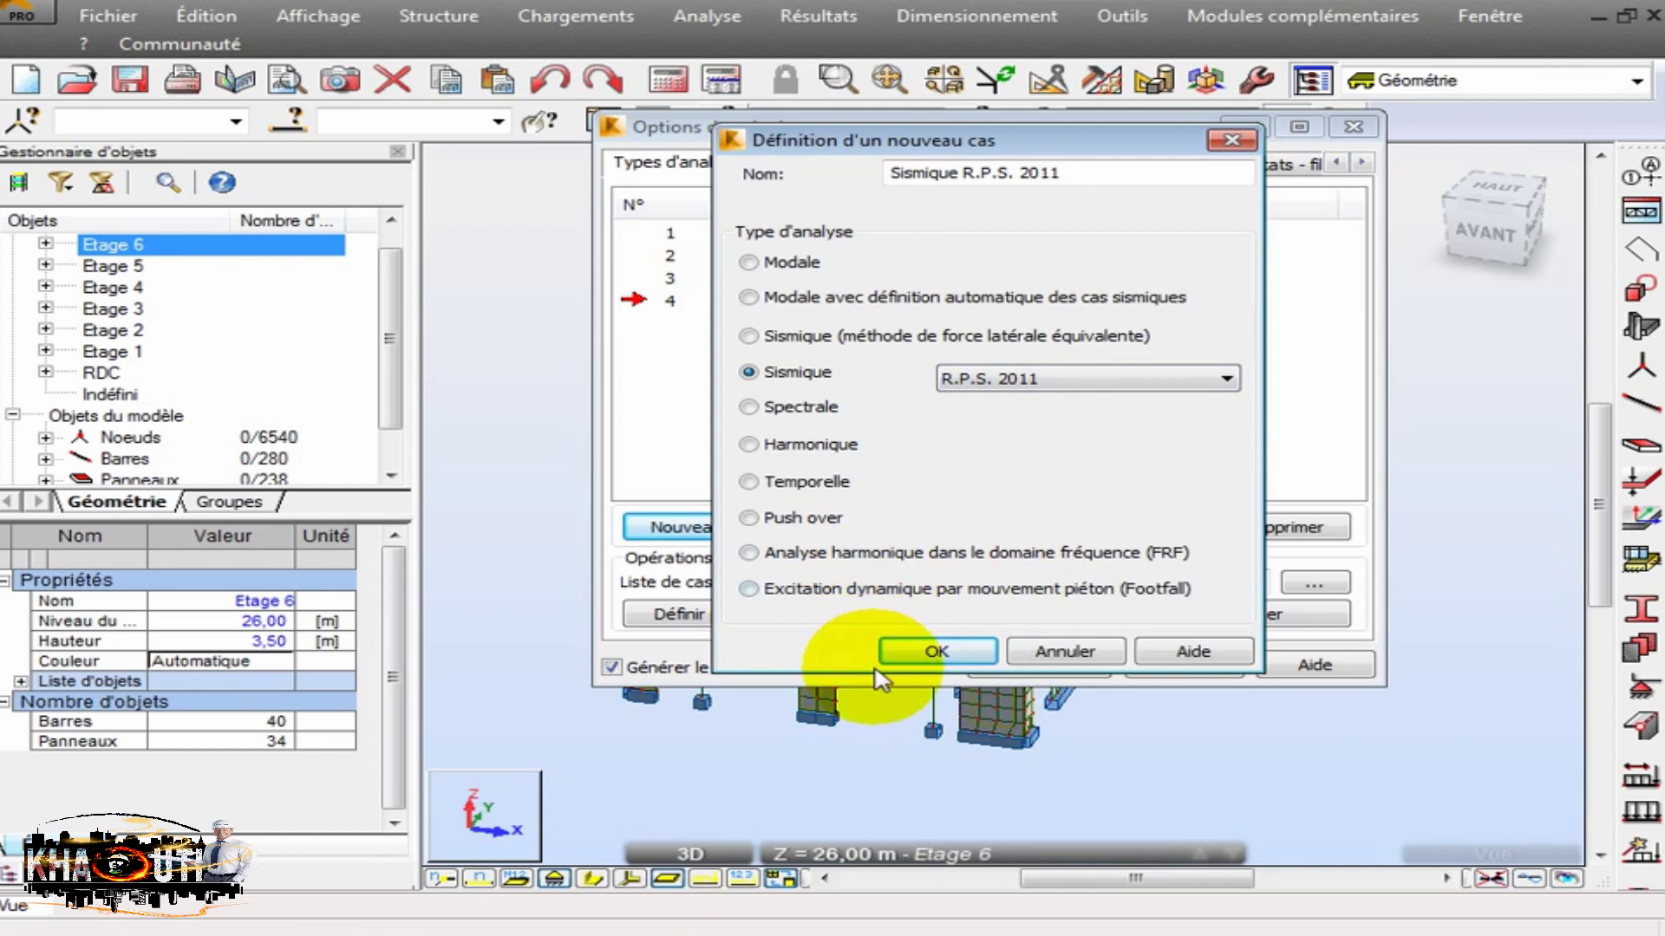
left_click(923, 666)
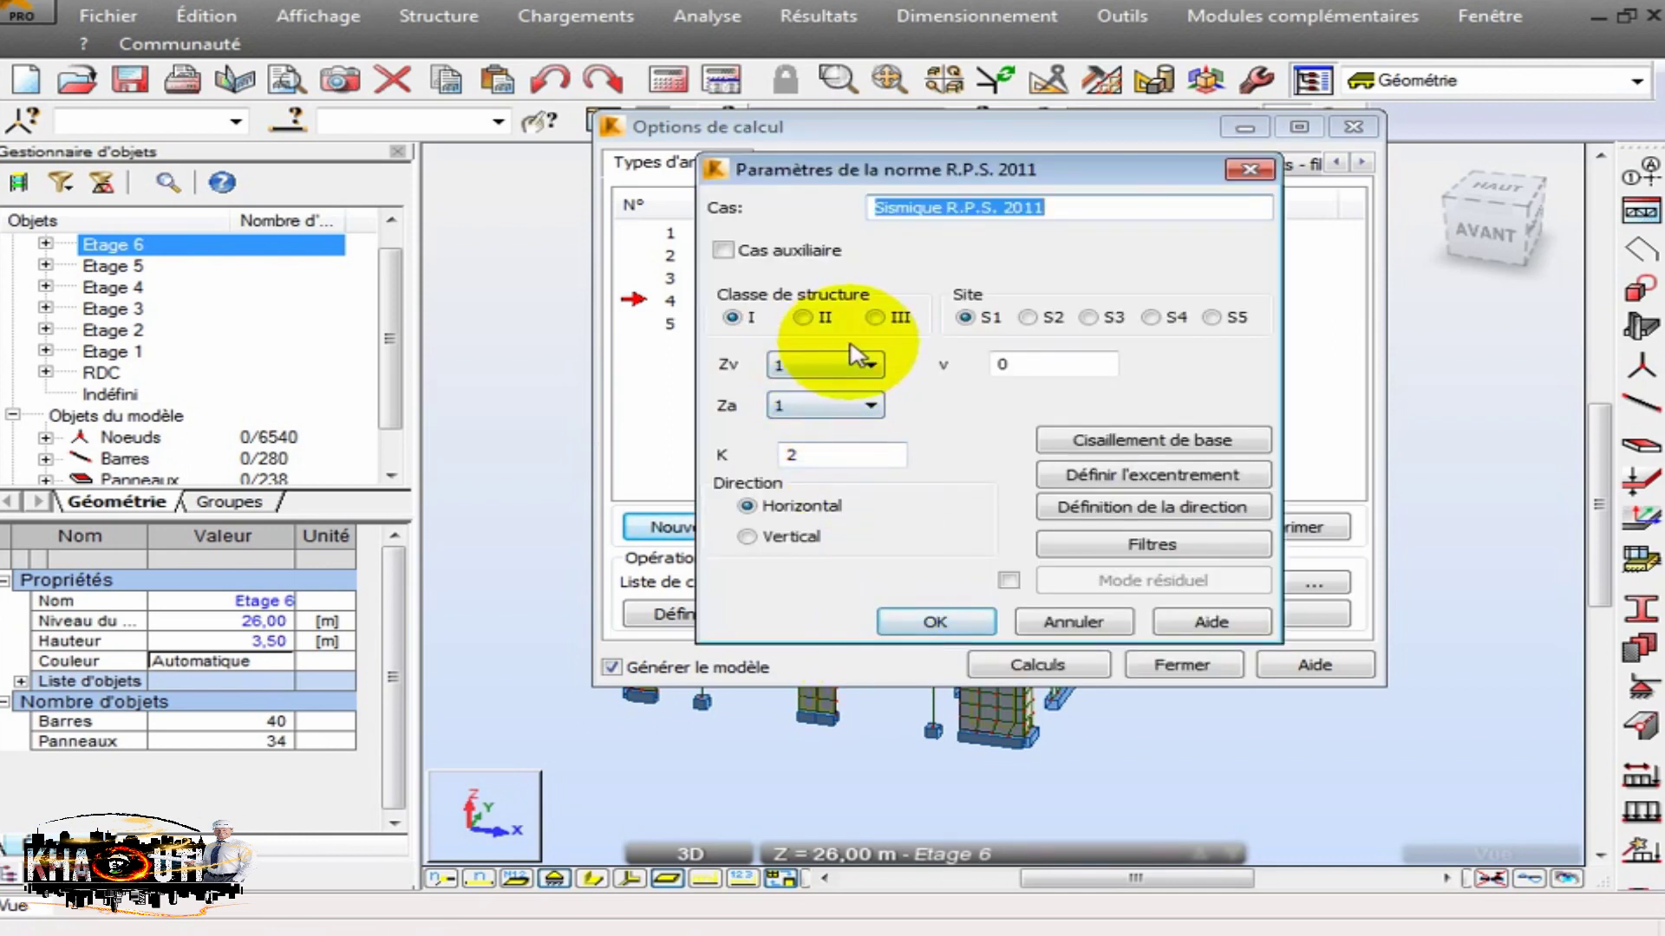
Set the R.P.S. 2011 case to site S3 with seismic zones Zv 4 and Za 4.
left_click(1087, 319)
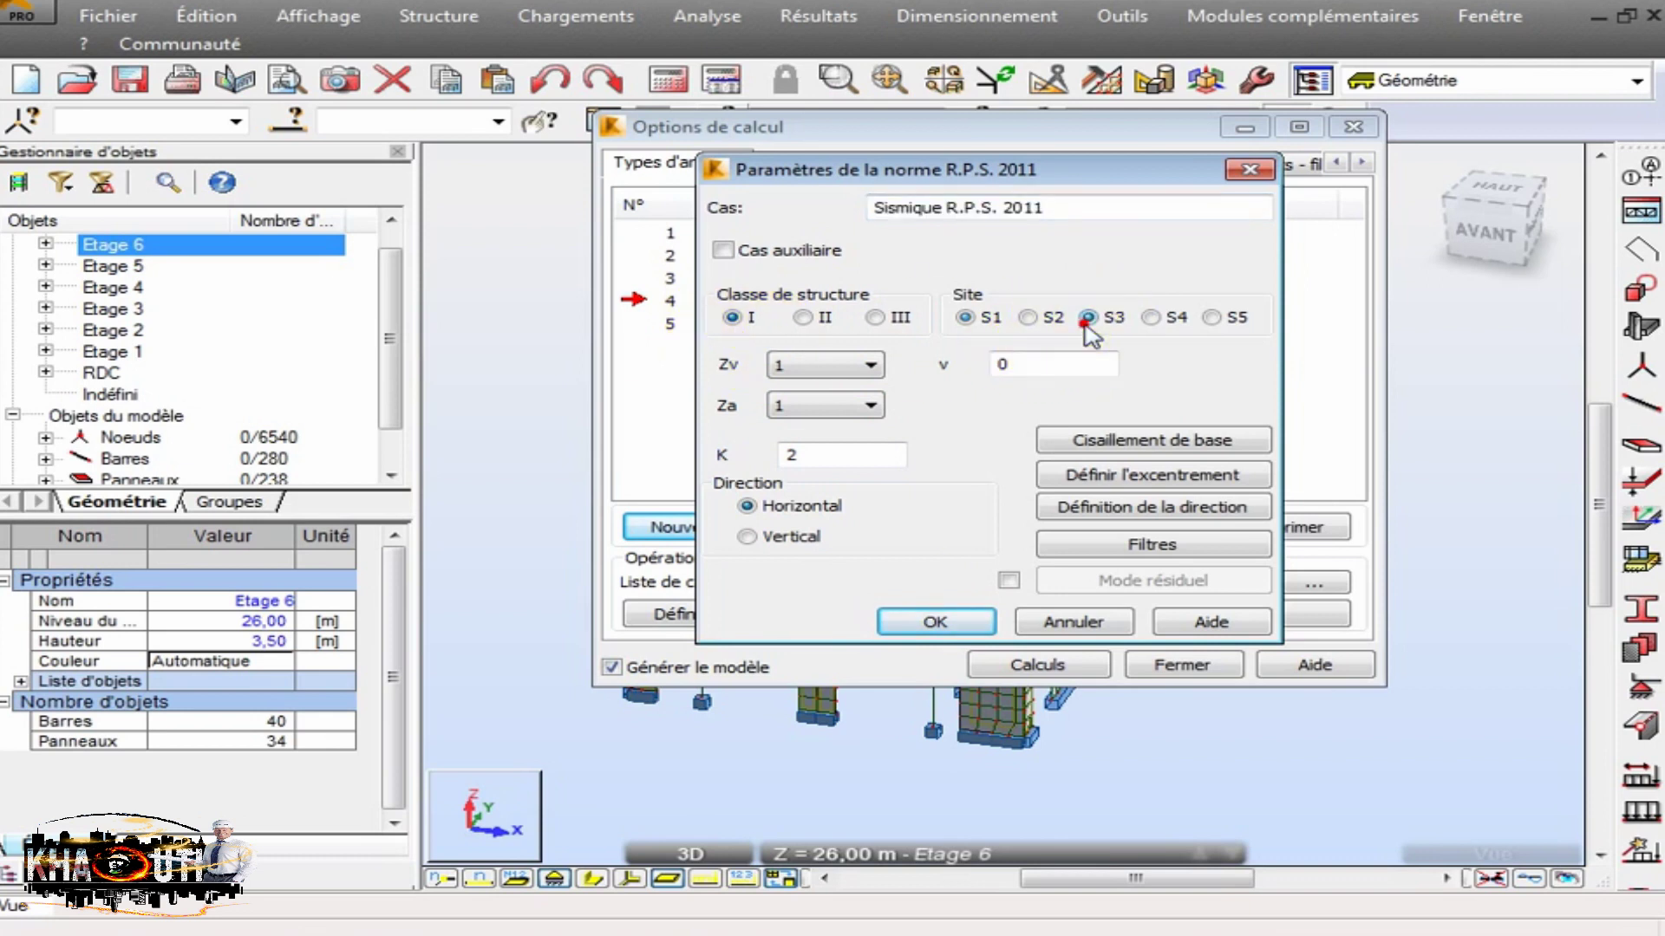
left_click(823, 368)
left_click(822, 460)
left_click(824, 406)
left_click(815, 501)
left_click_drag(846, 460, 782, 467)
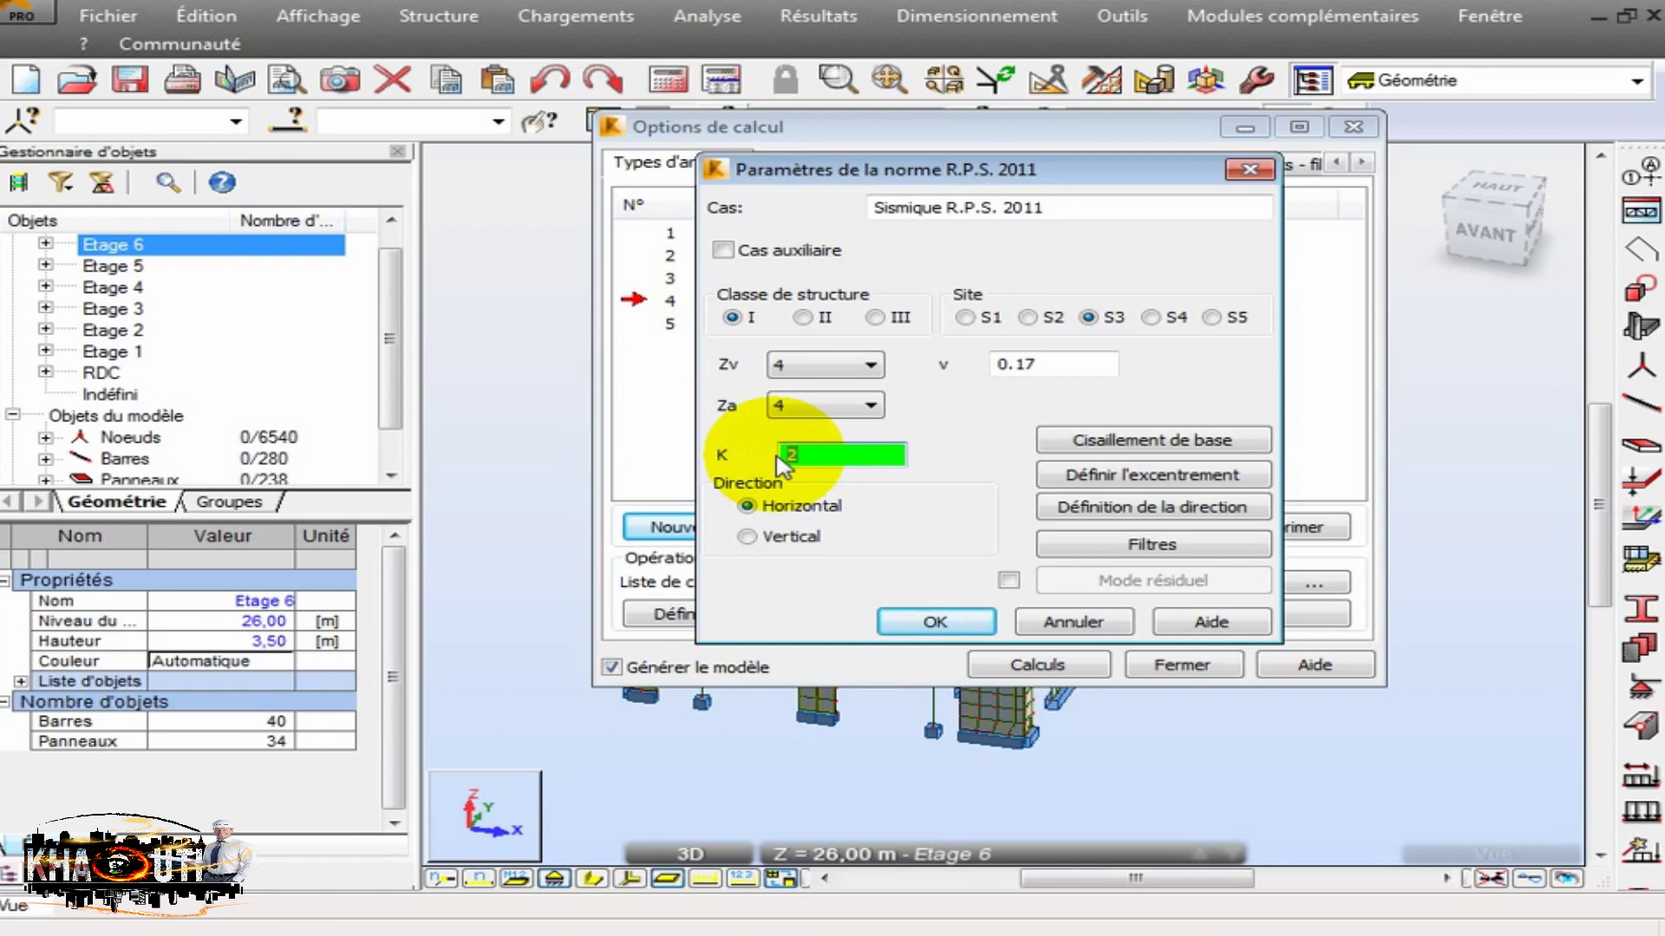
Switch to the RPS 2011 presentation in PowerPoint and look up the required ductility level and the reduction factor K for Voile et Portique.
left_click(421, 935)
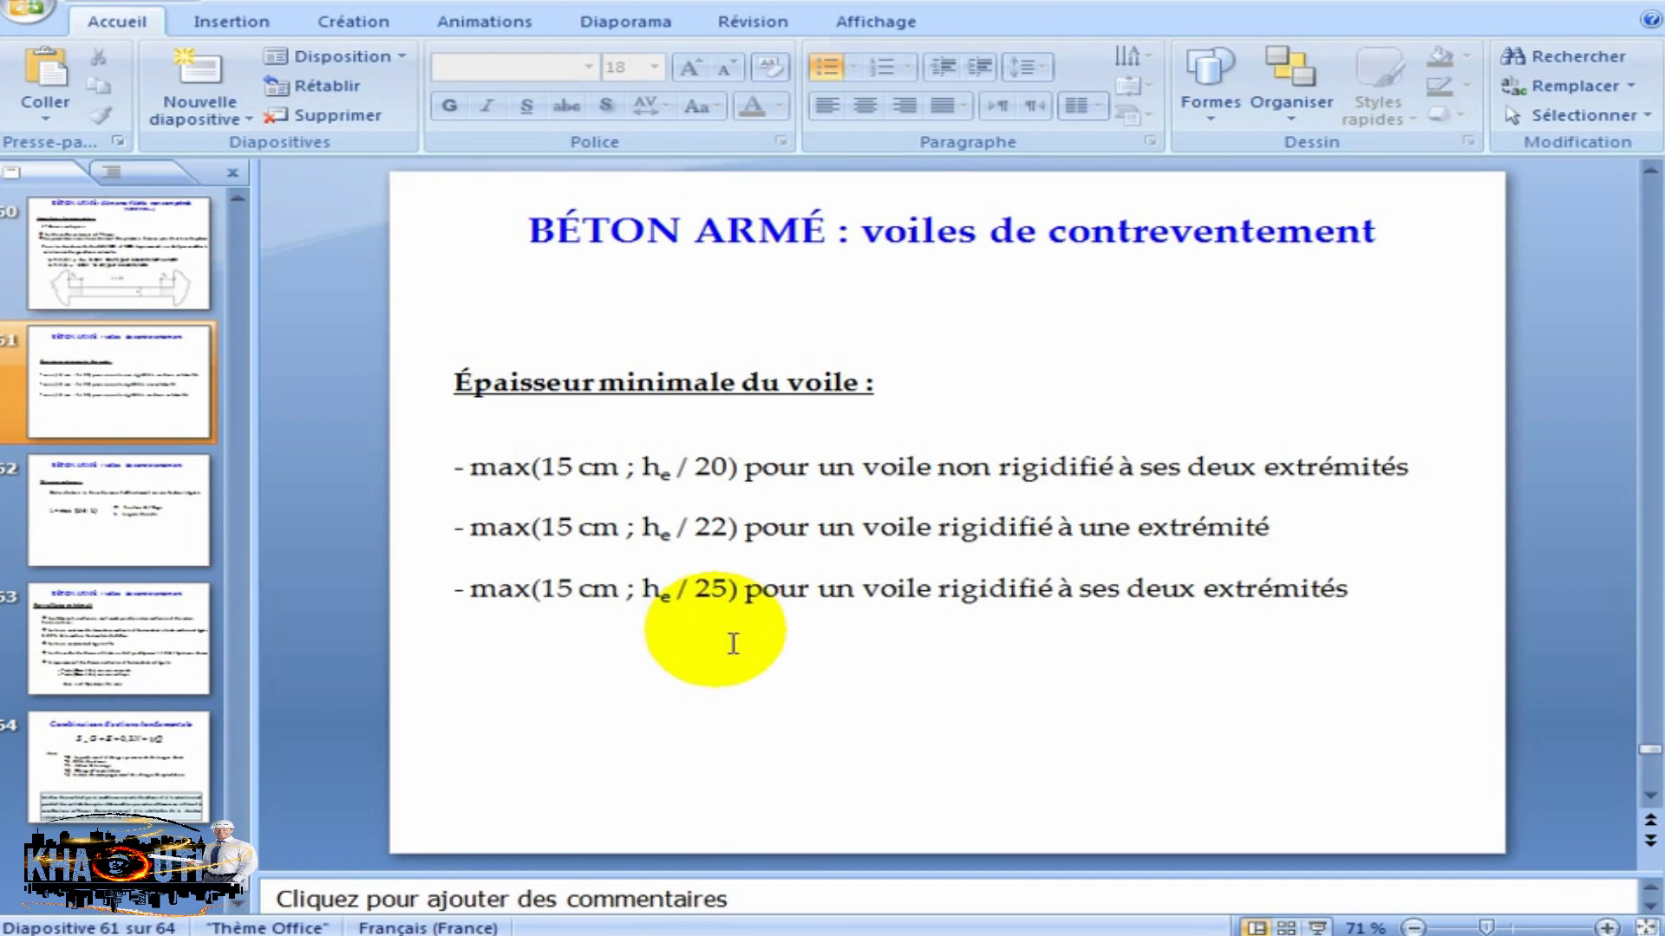
scroll(733, 644, "up", 4)
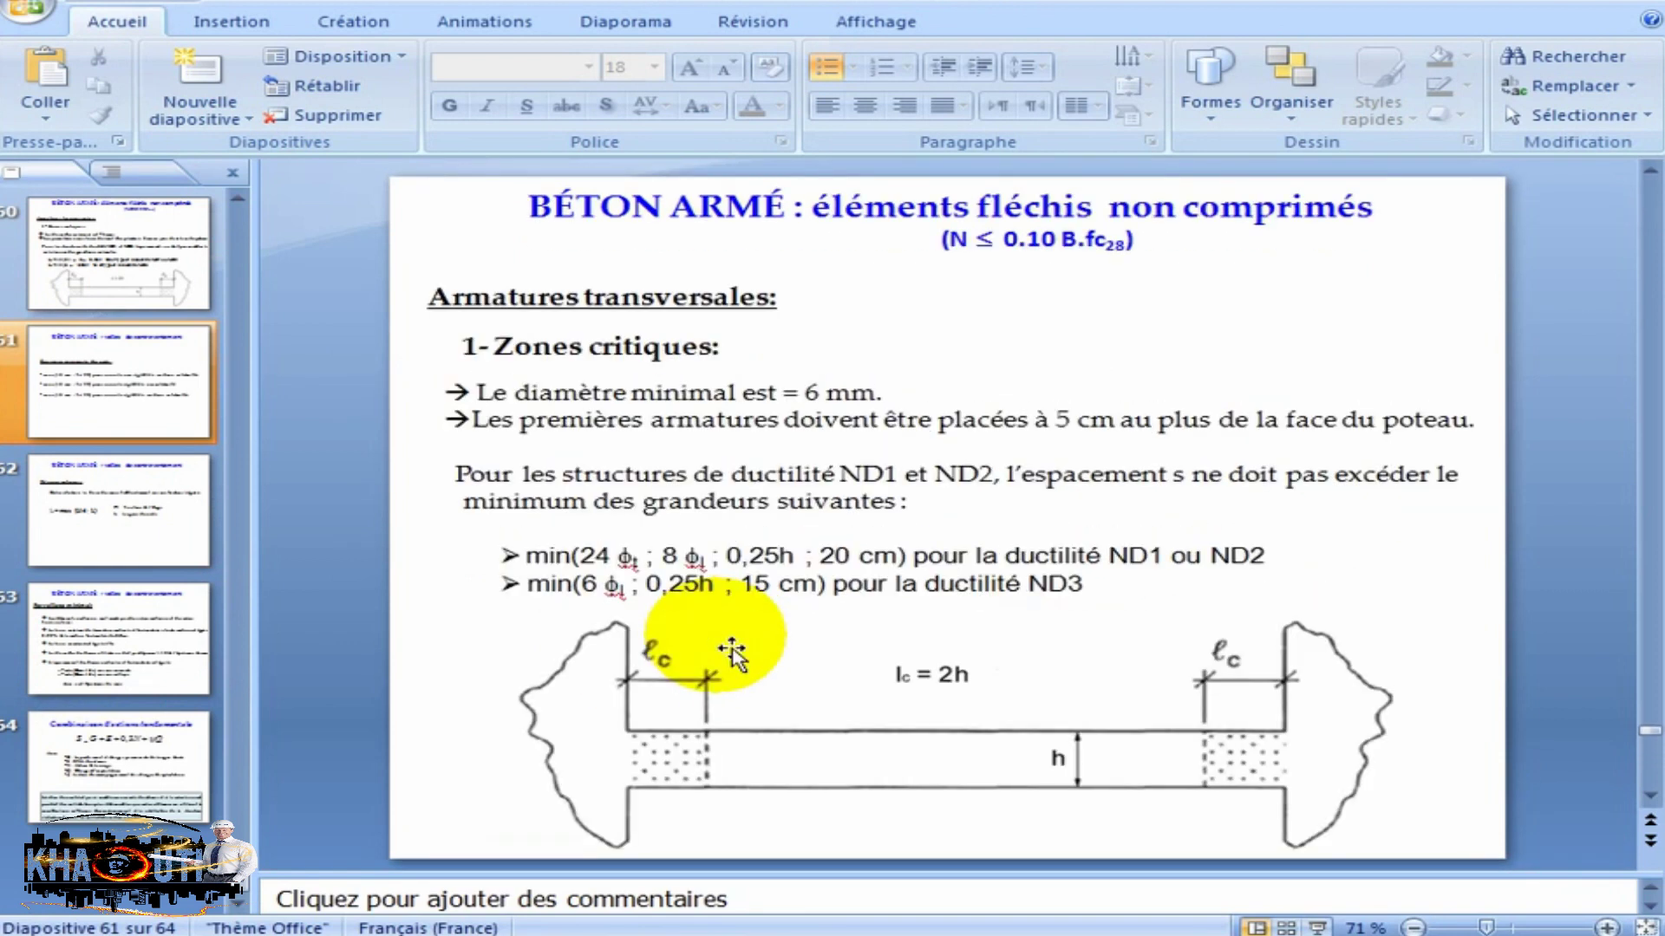
scroll(733, 650, "up", 12)
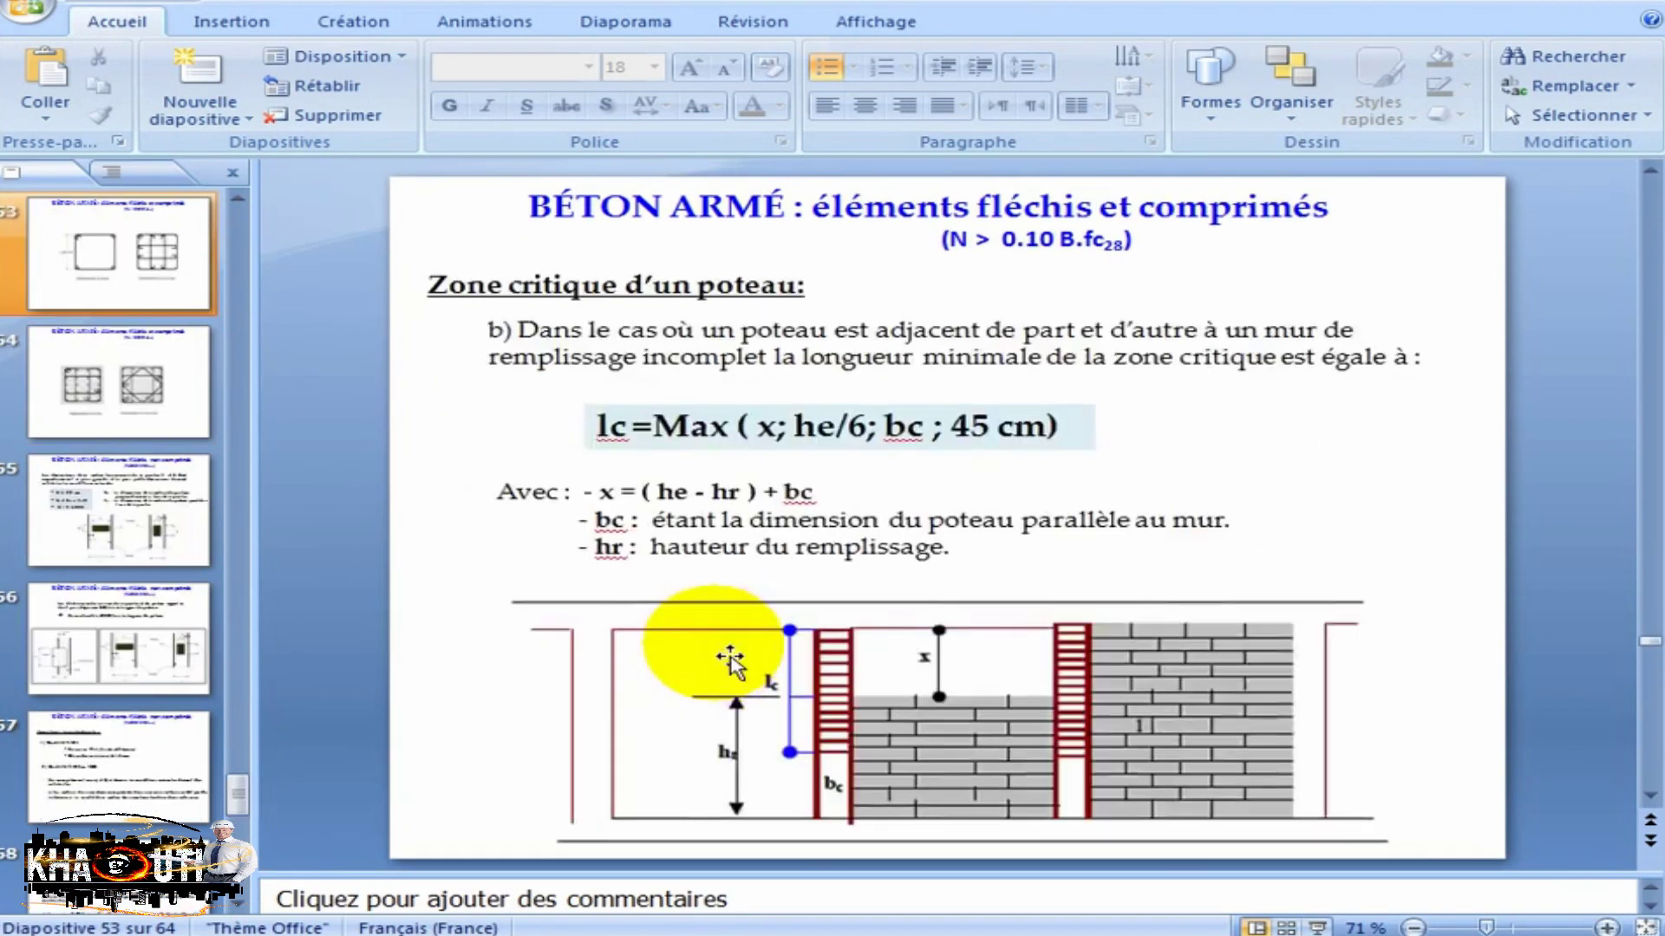
scroll(728, 664, "up", 11)
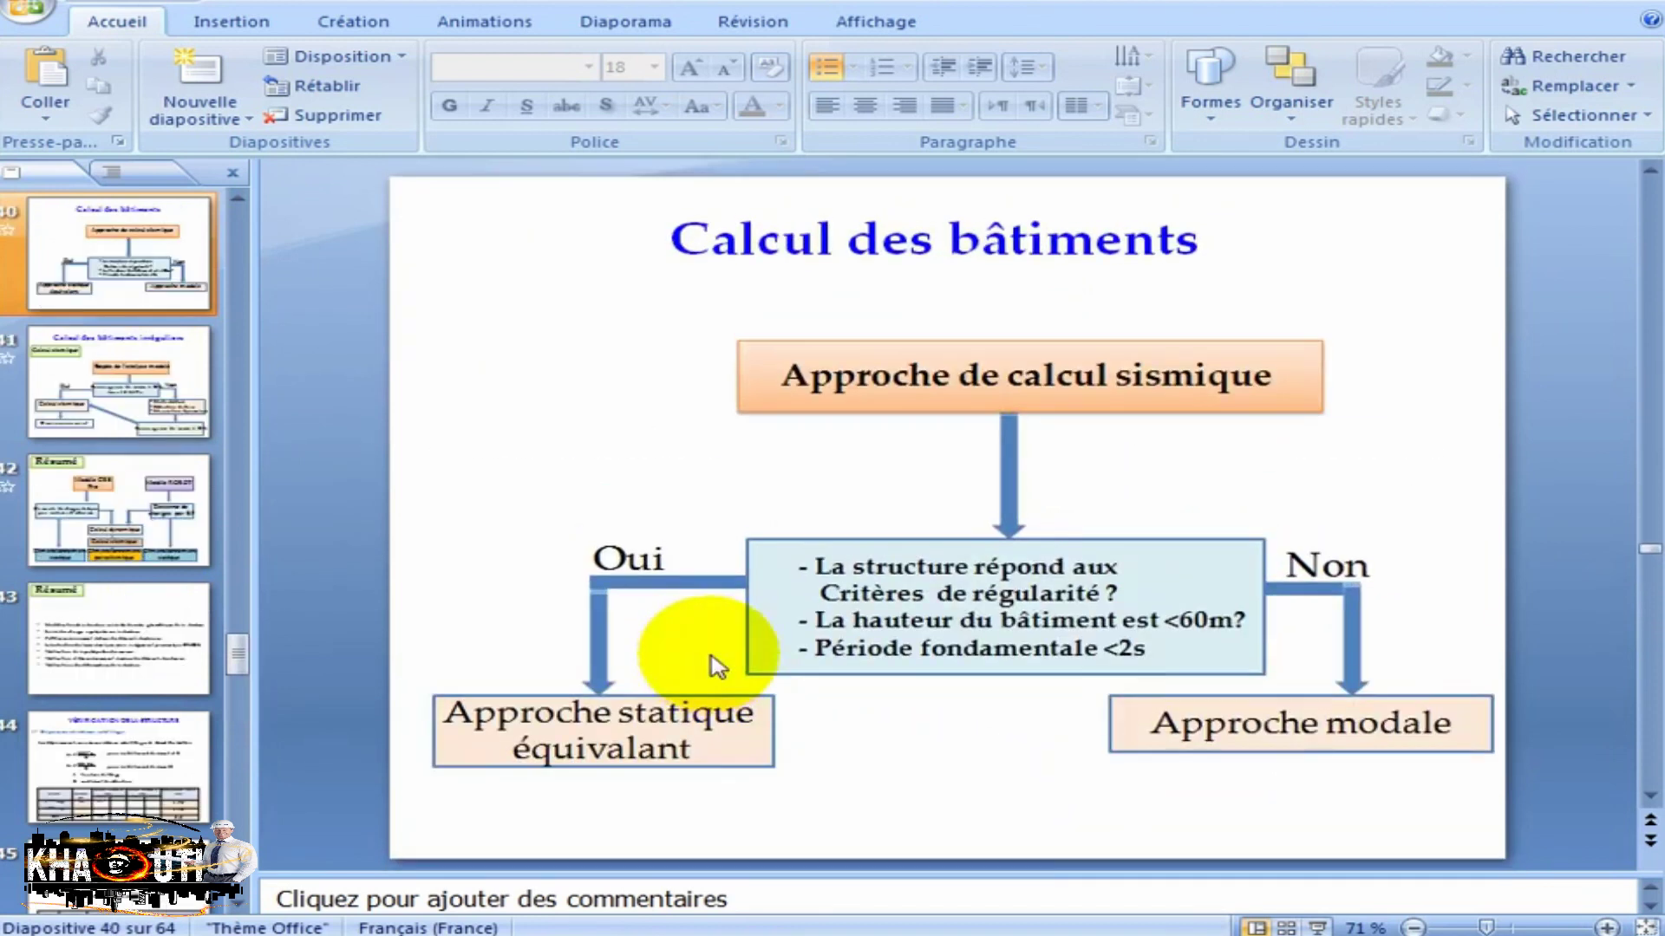
scroll(725, 675, "up", 9)
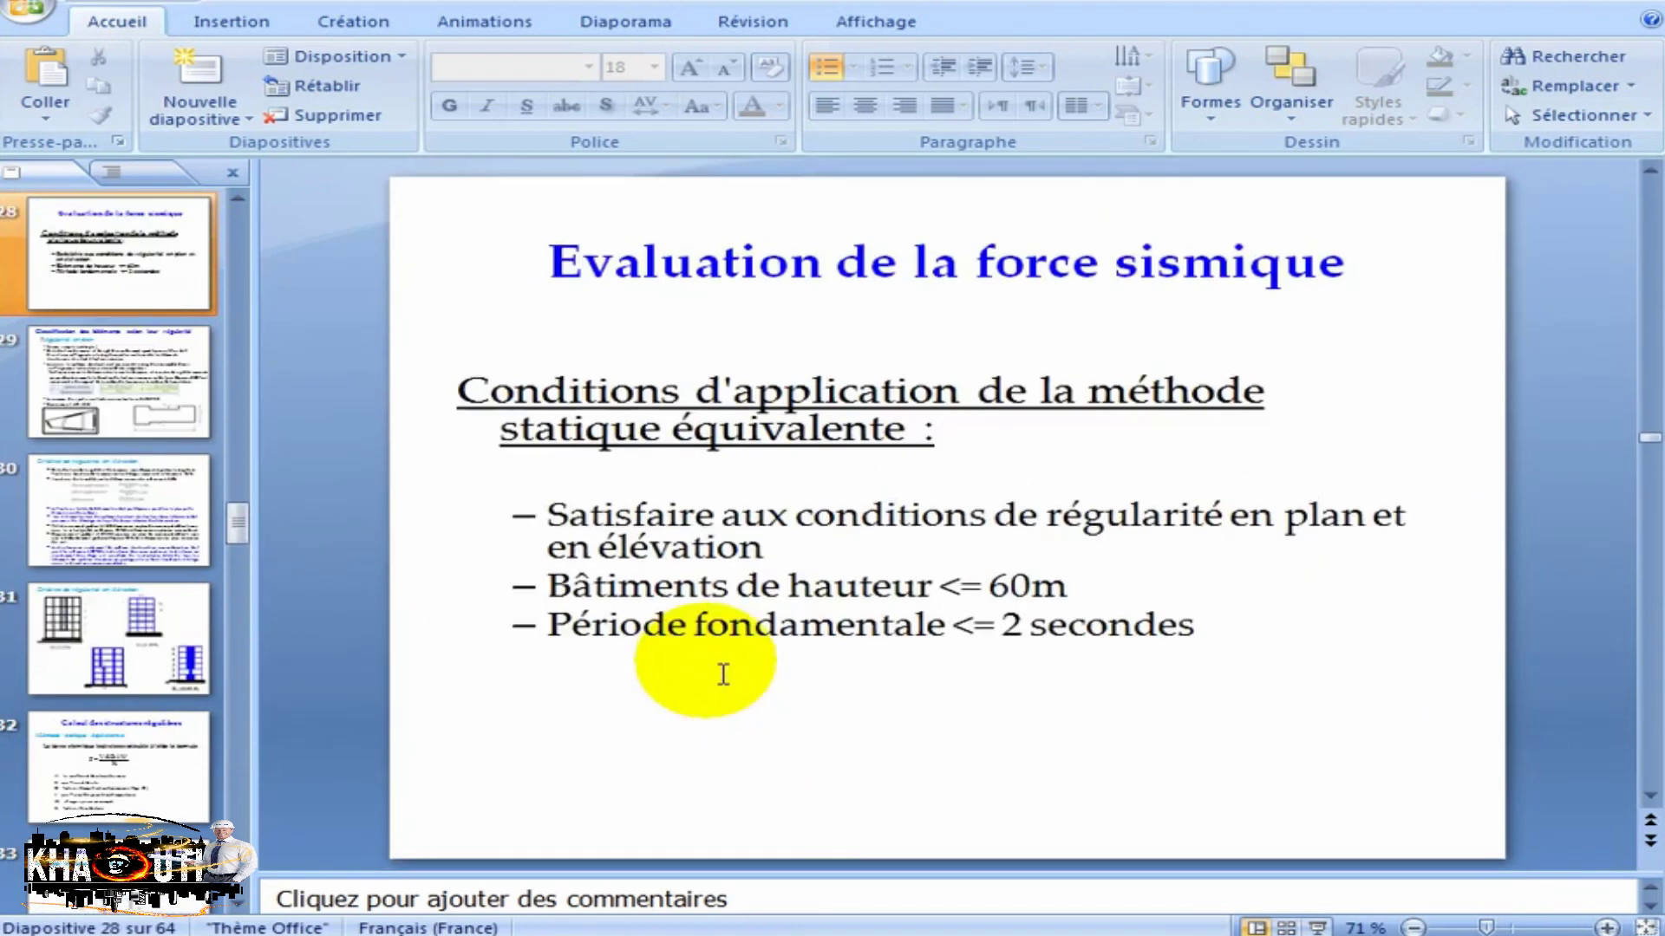
scroll(725, 678, "up", 3)
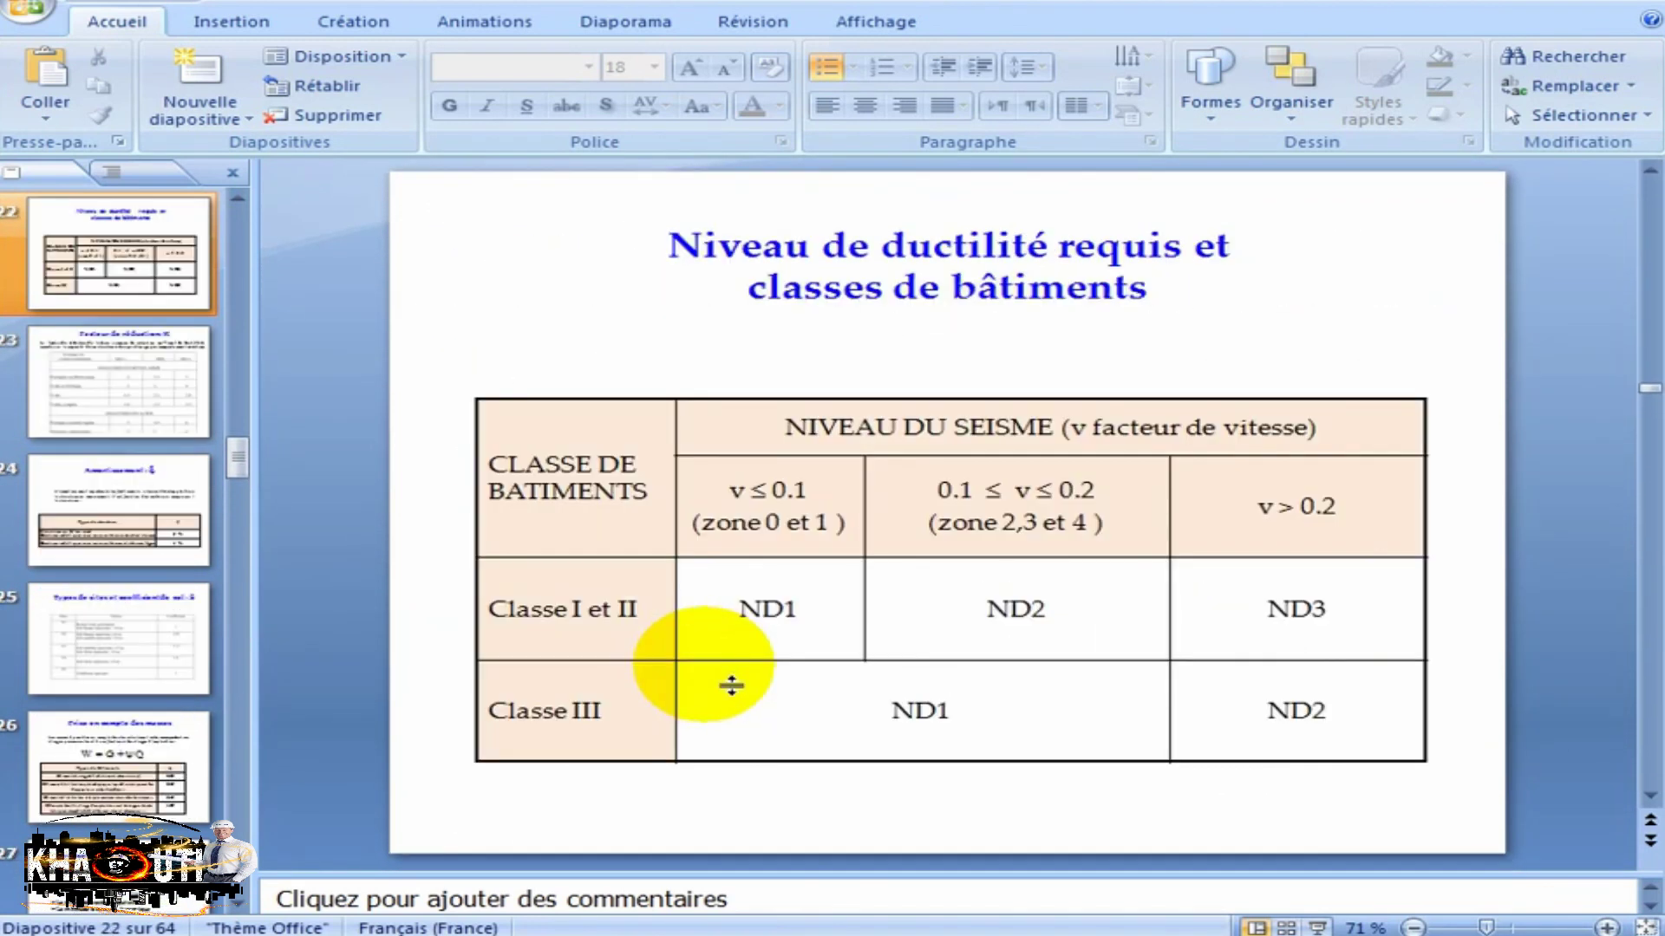
scroll(724, 678, "down", 1)
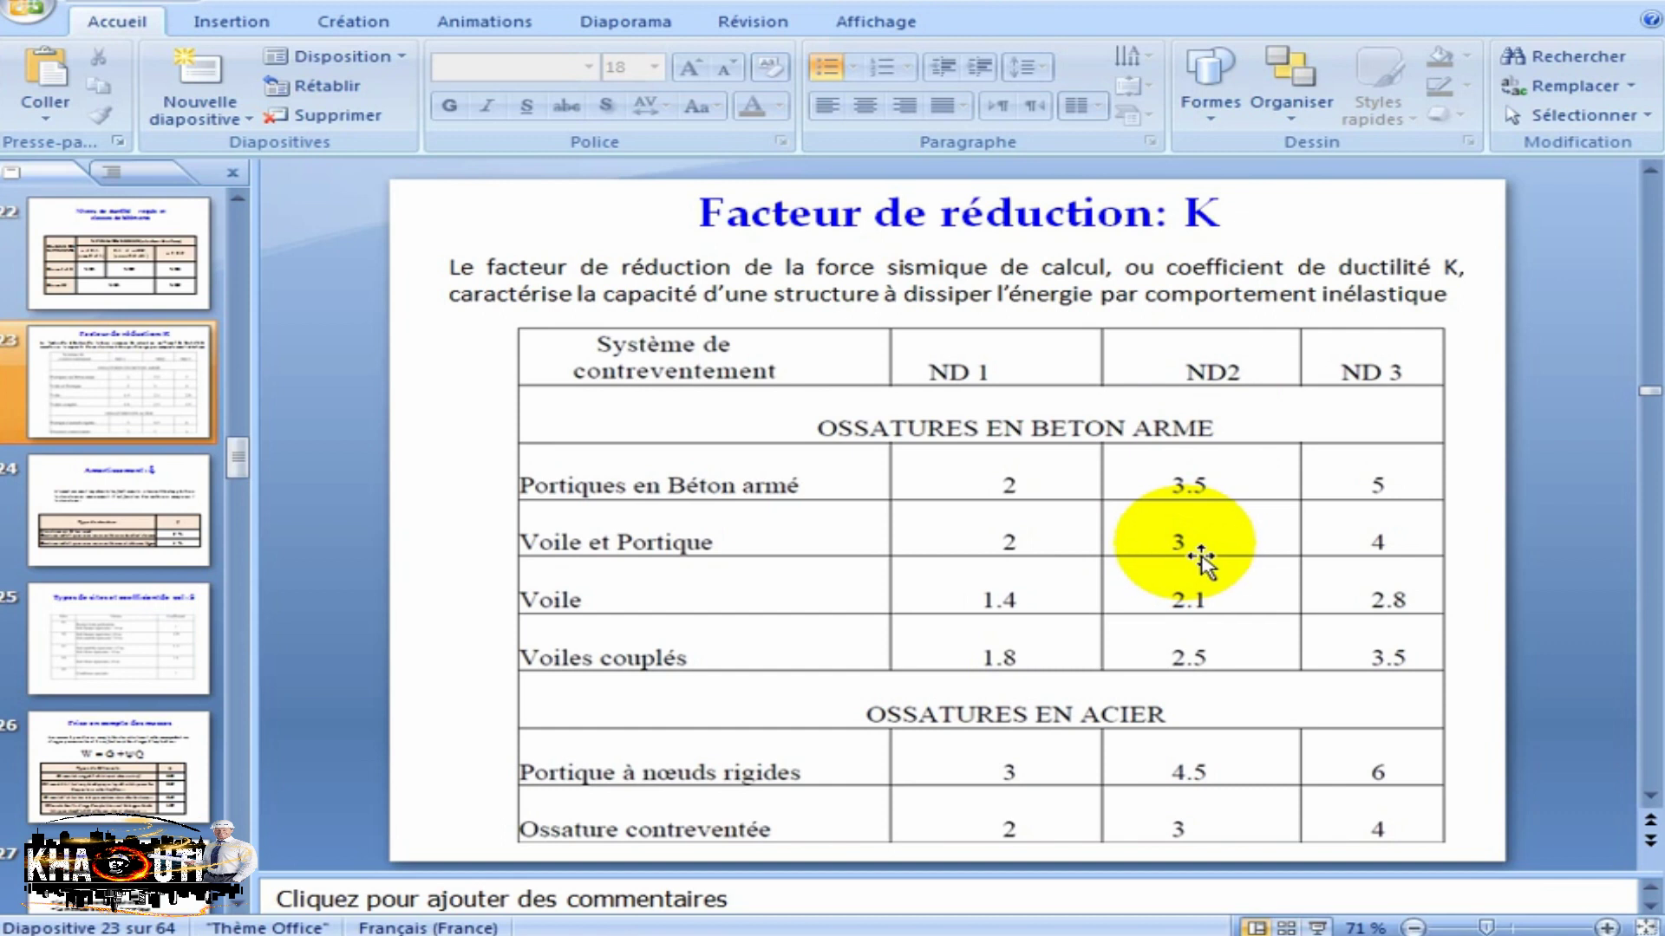
Return to Robot Structural Analysis and set the seismic case's K factor to 3.
mouse_move(371, 935)
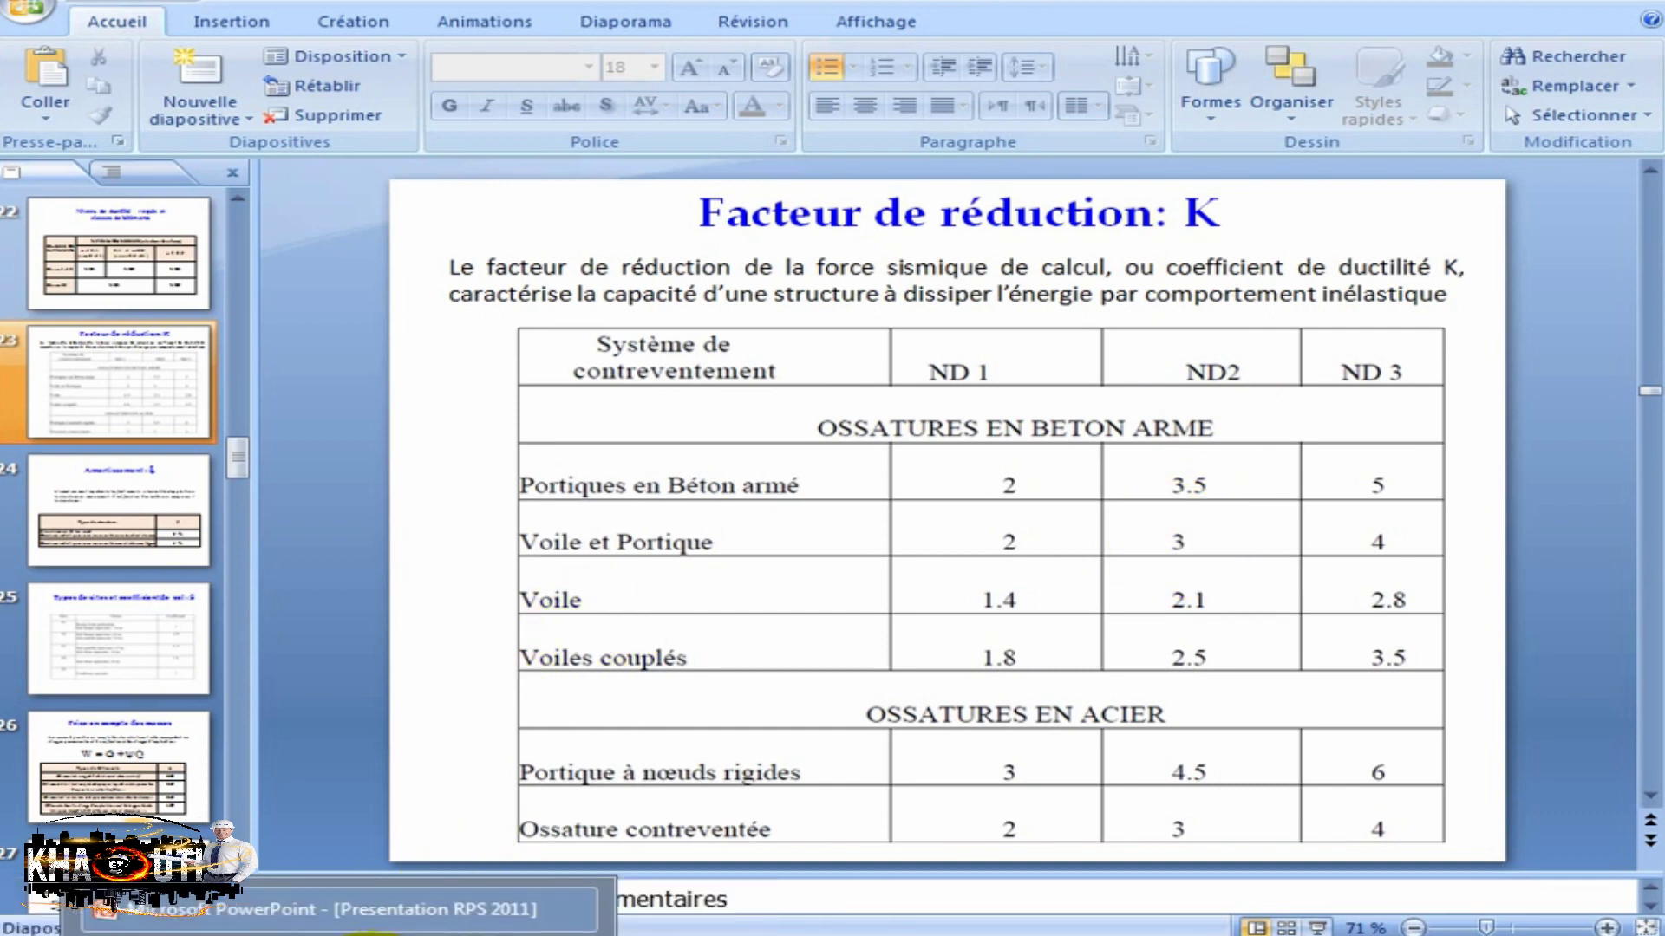
mouse_move(628, 935)
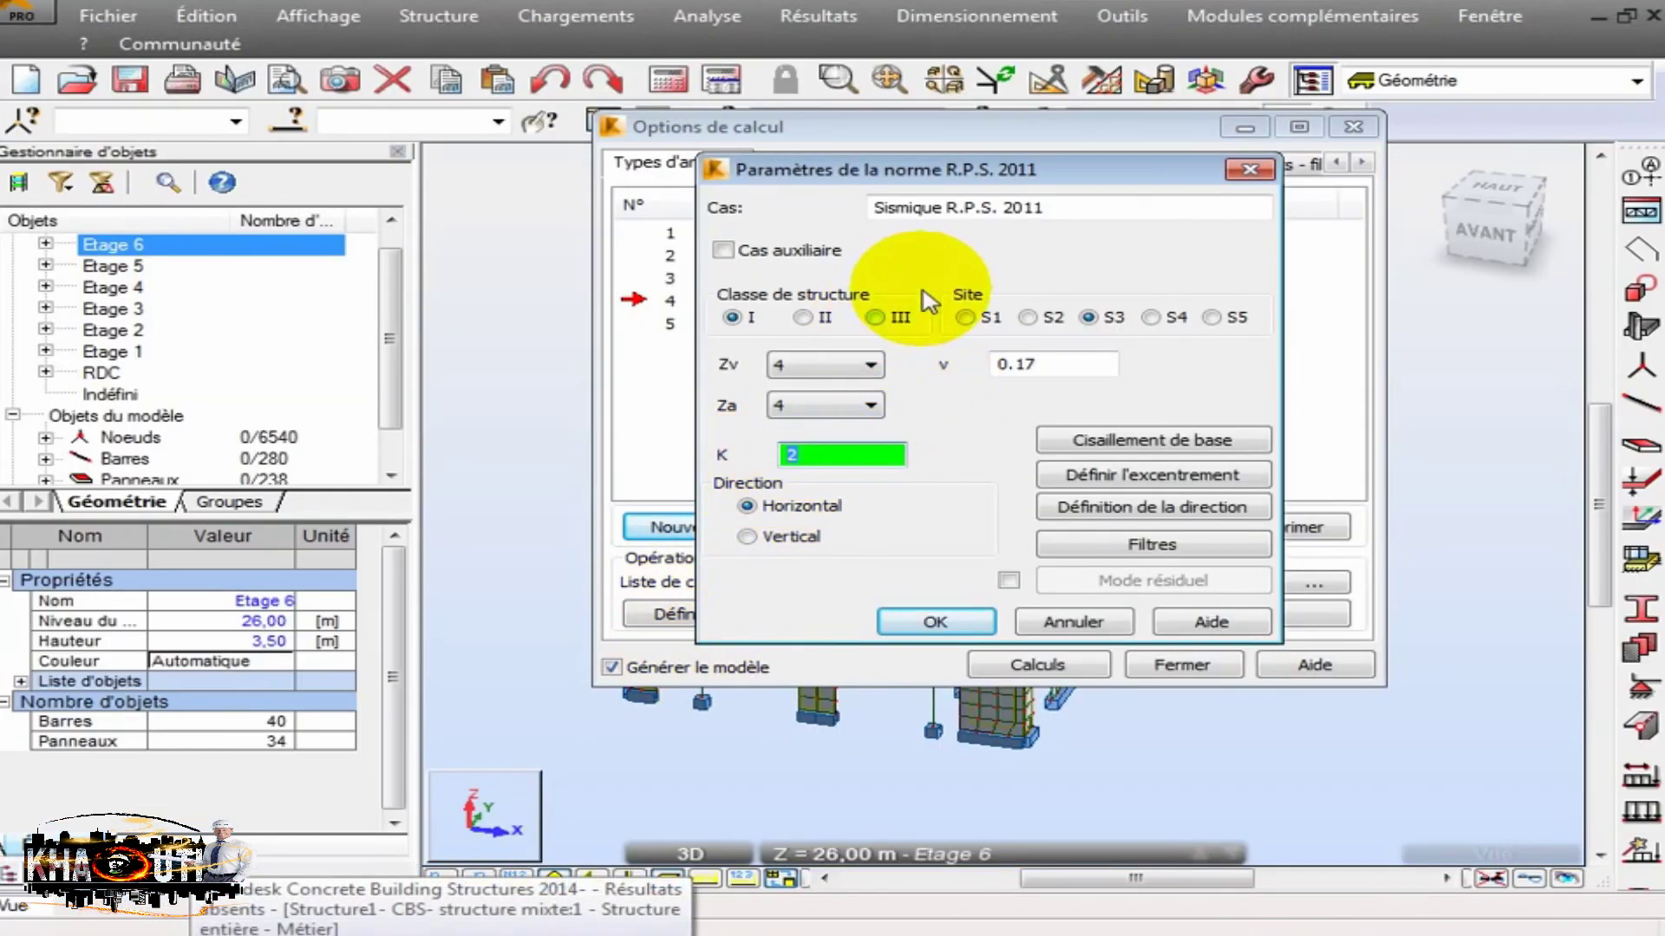
left_click(1092, 217)
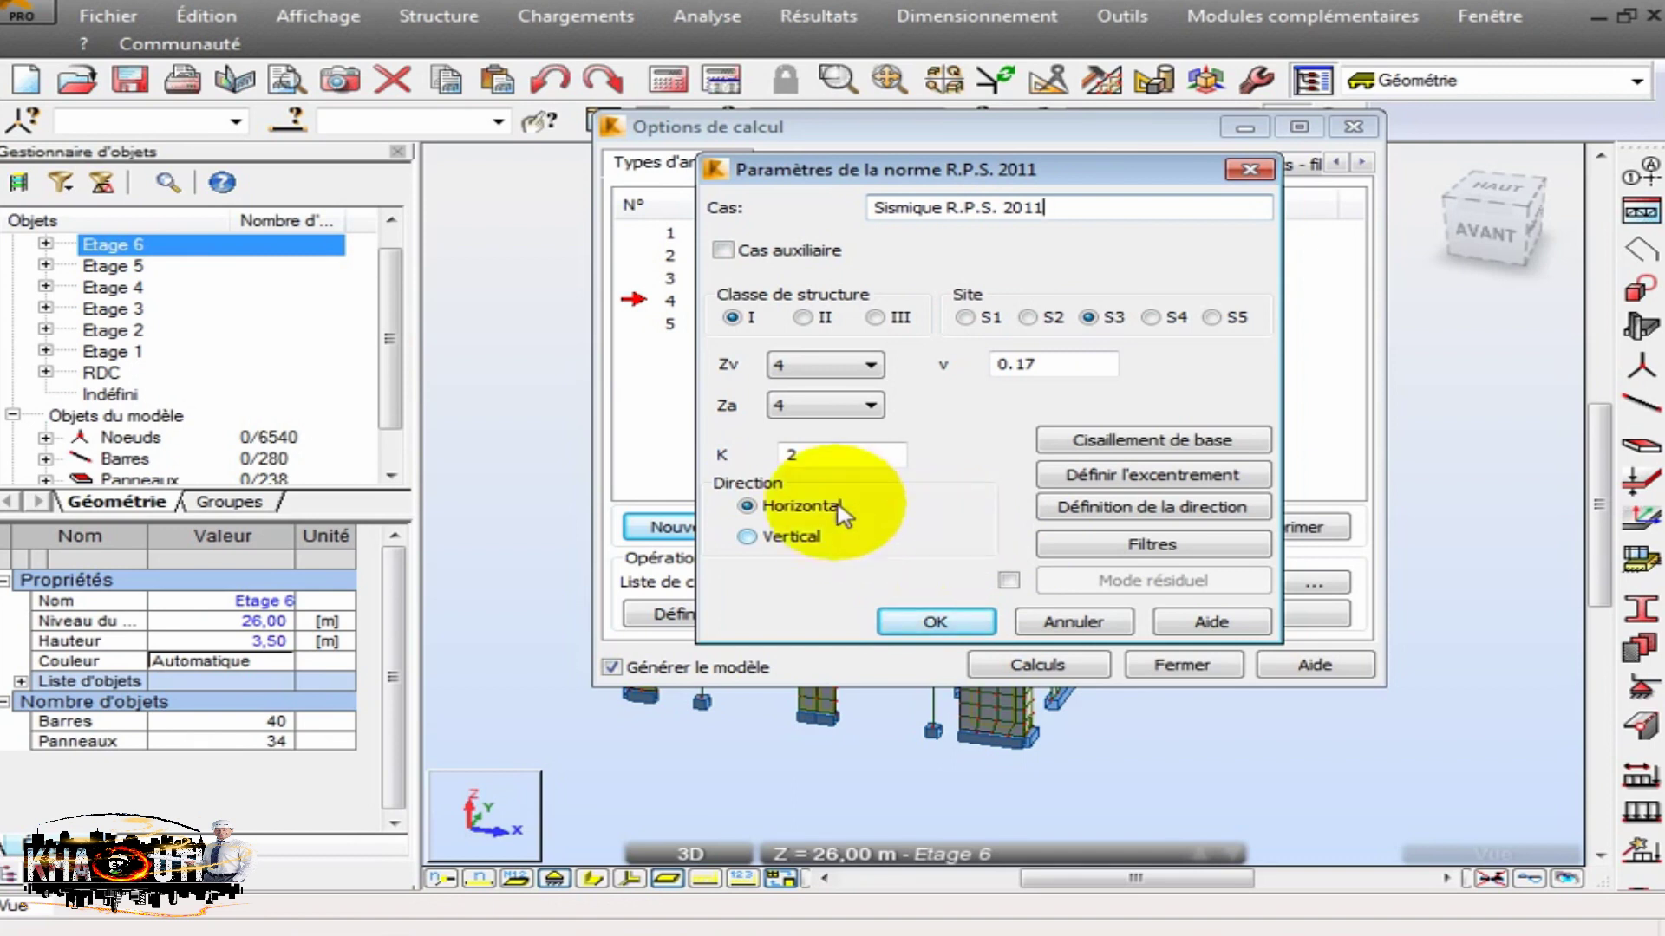
type("3")
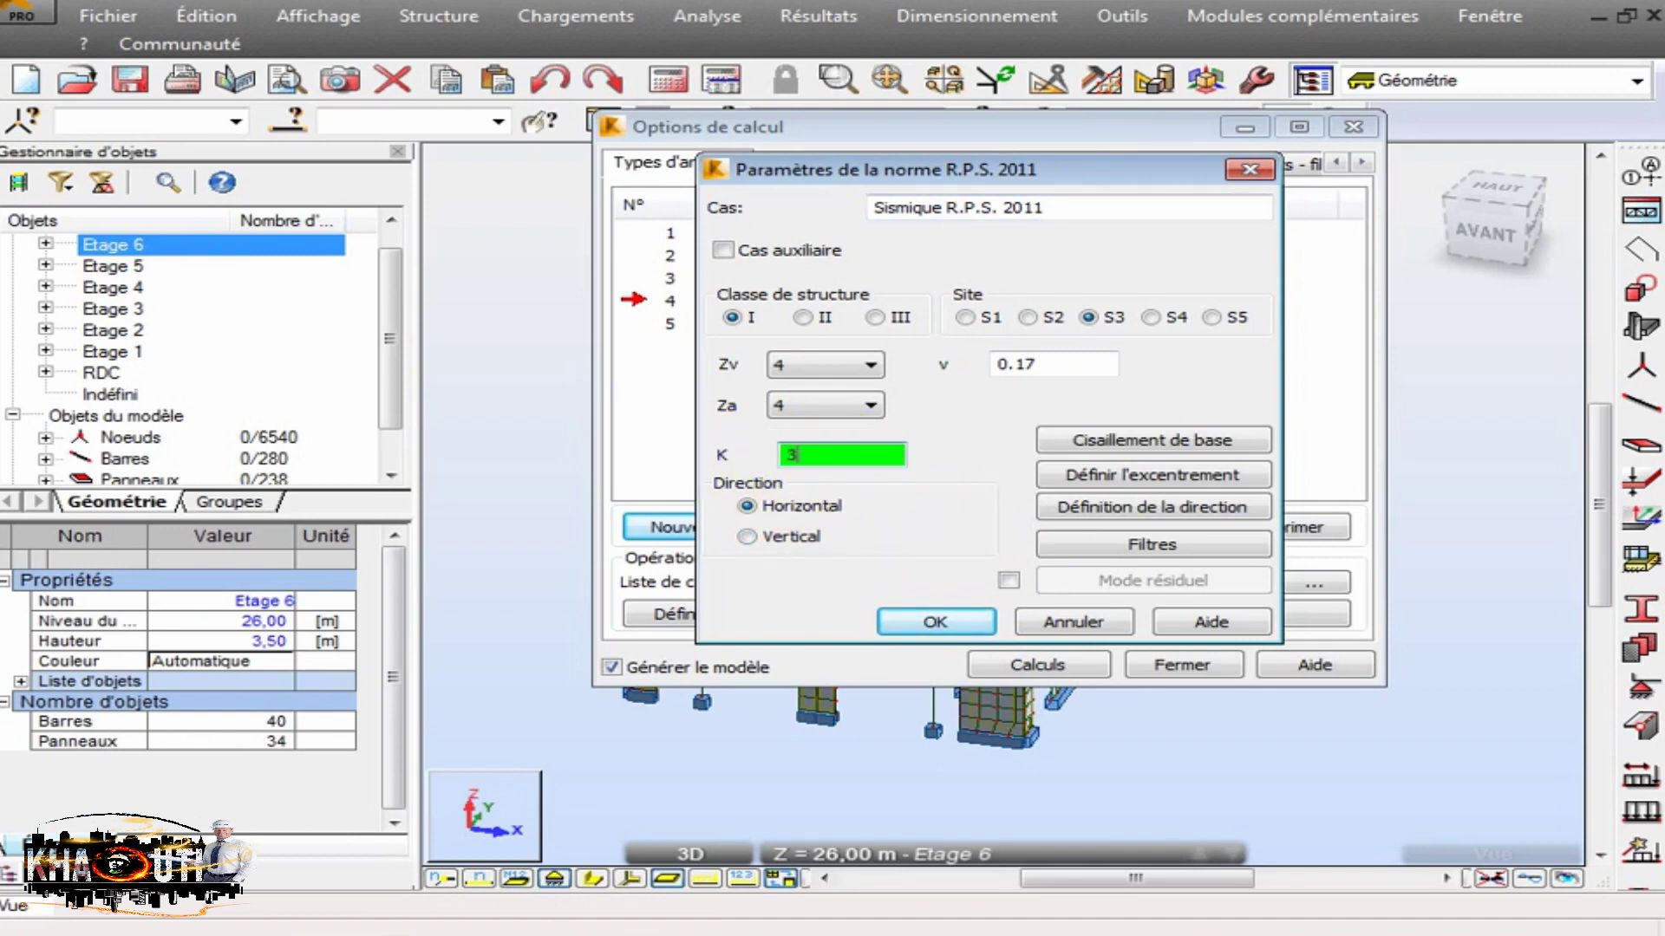
Confirm the R.P.S. 2011 seismic parameters and delete seismic case 7 from the analysis case list.
left_click_drag(910, 164, 1050, 235)
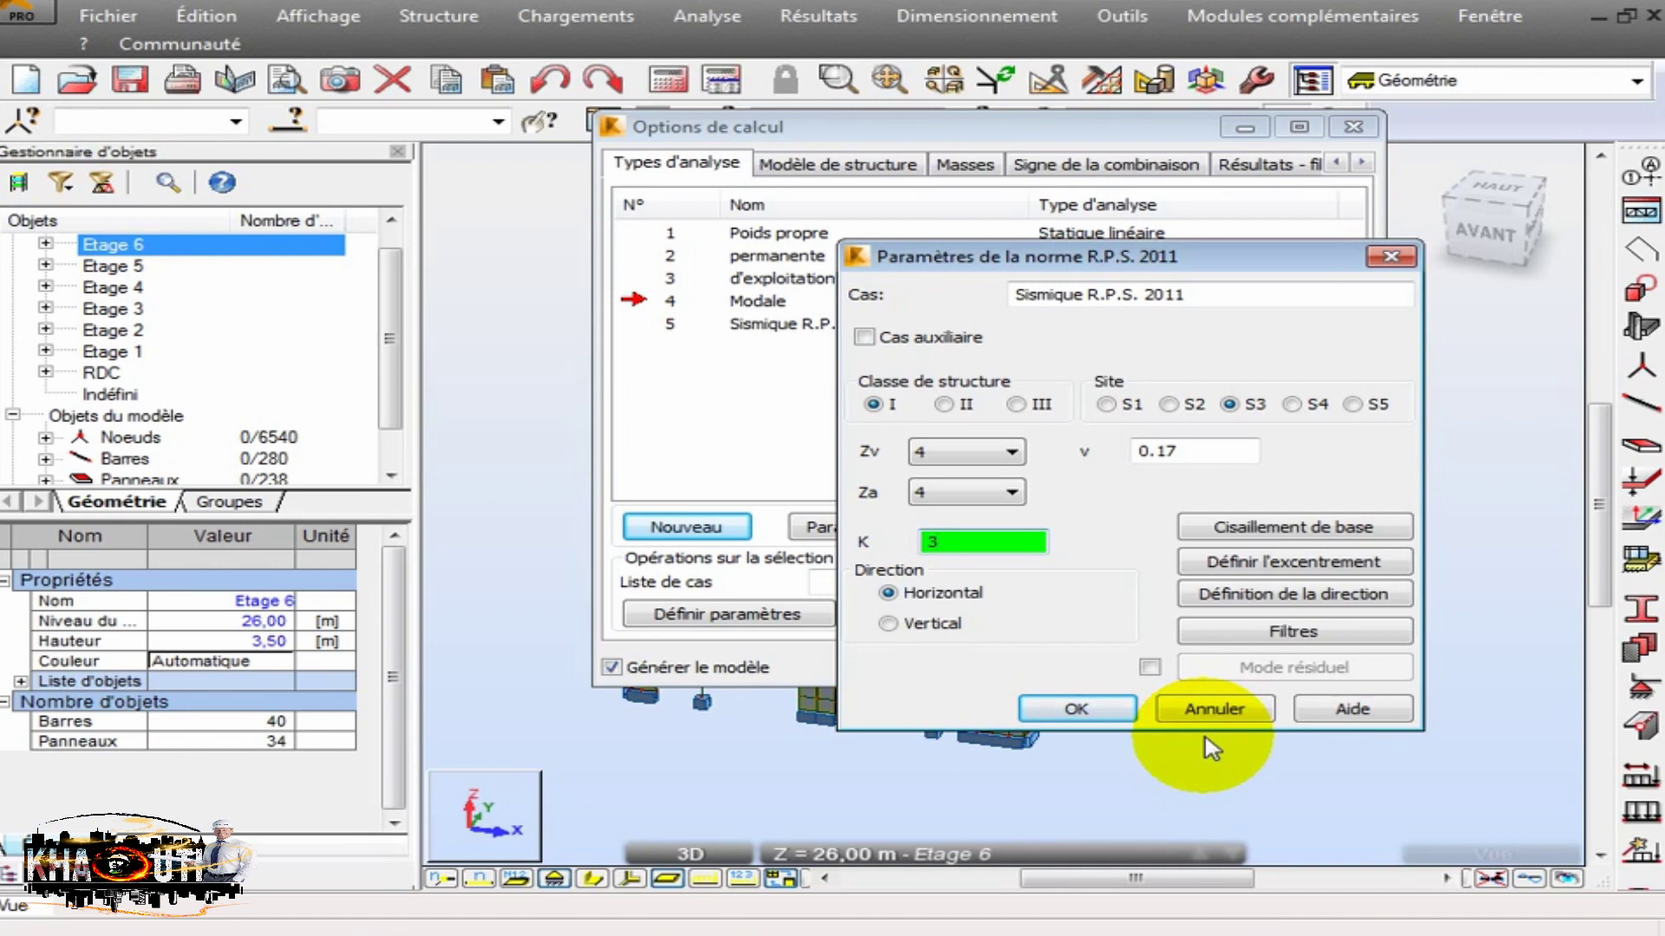
left_click(1078, 709)
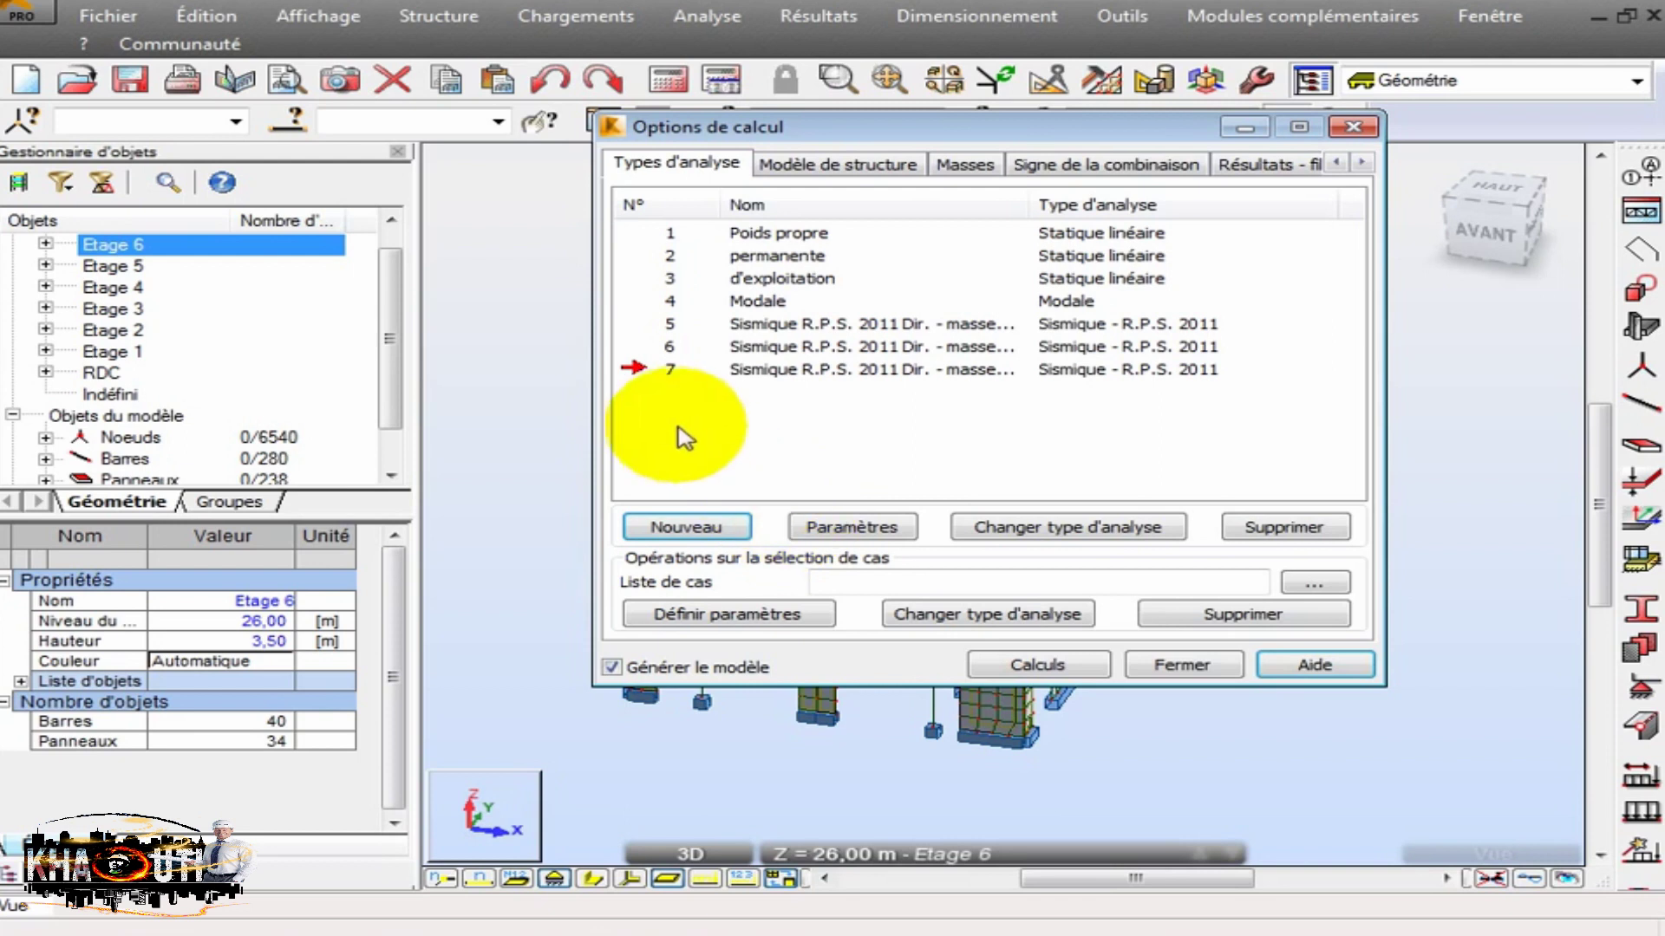
left_click(1243, 528)
left_click(884, 529)
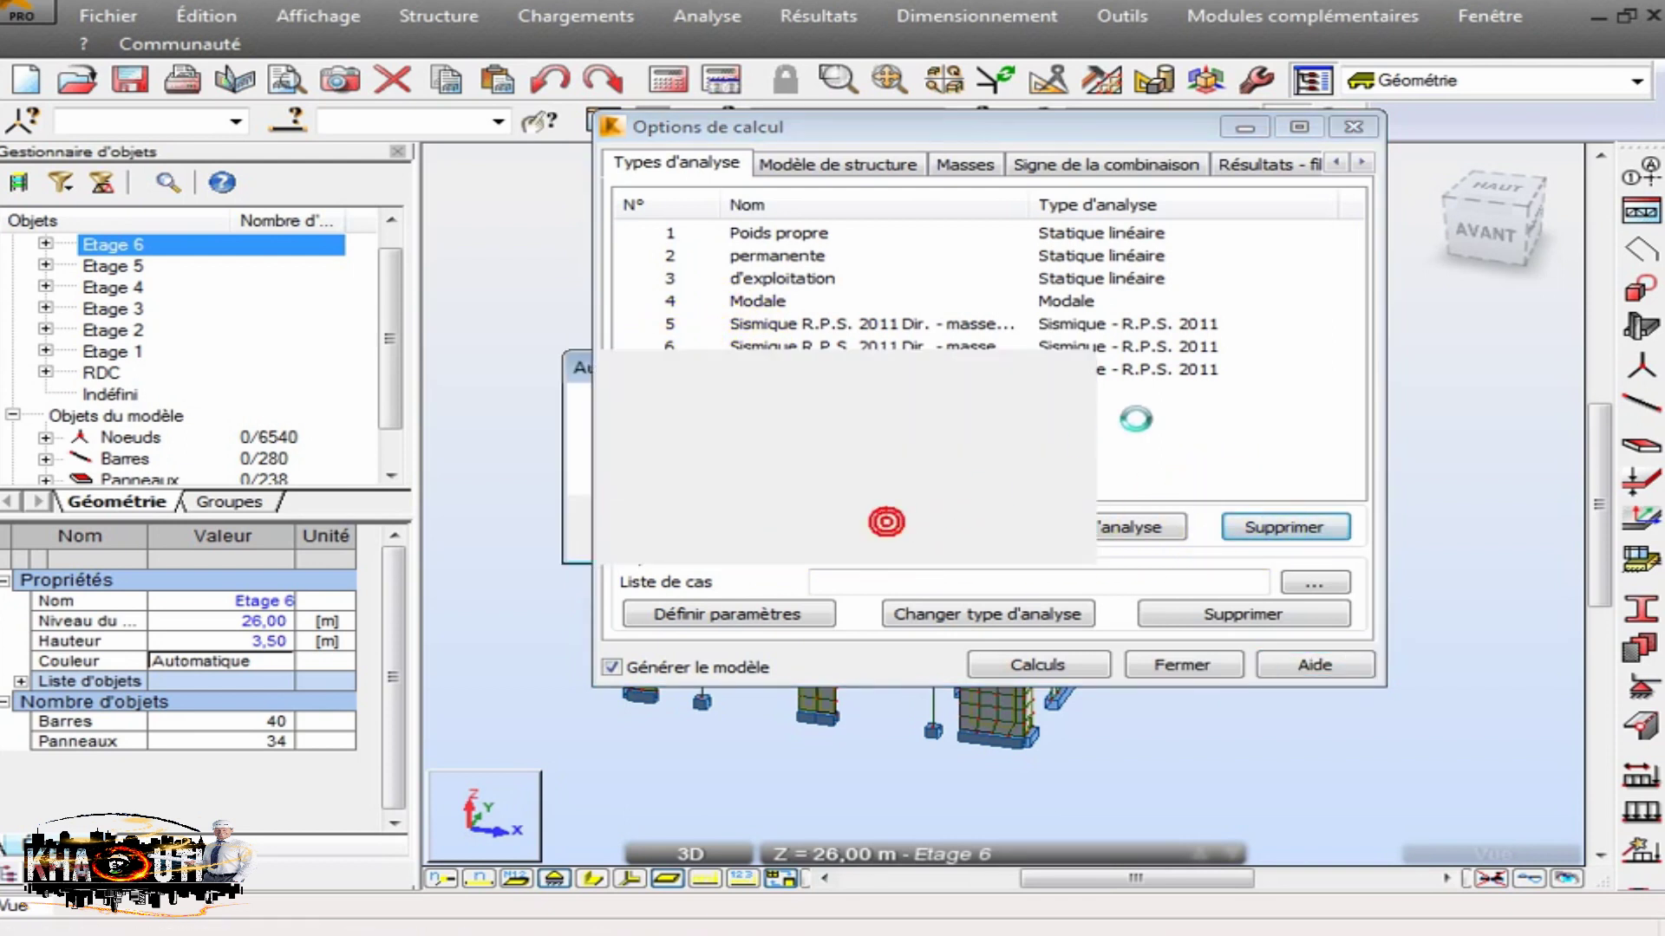
left_click_drag(1031, 205, 1133, 206)
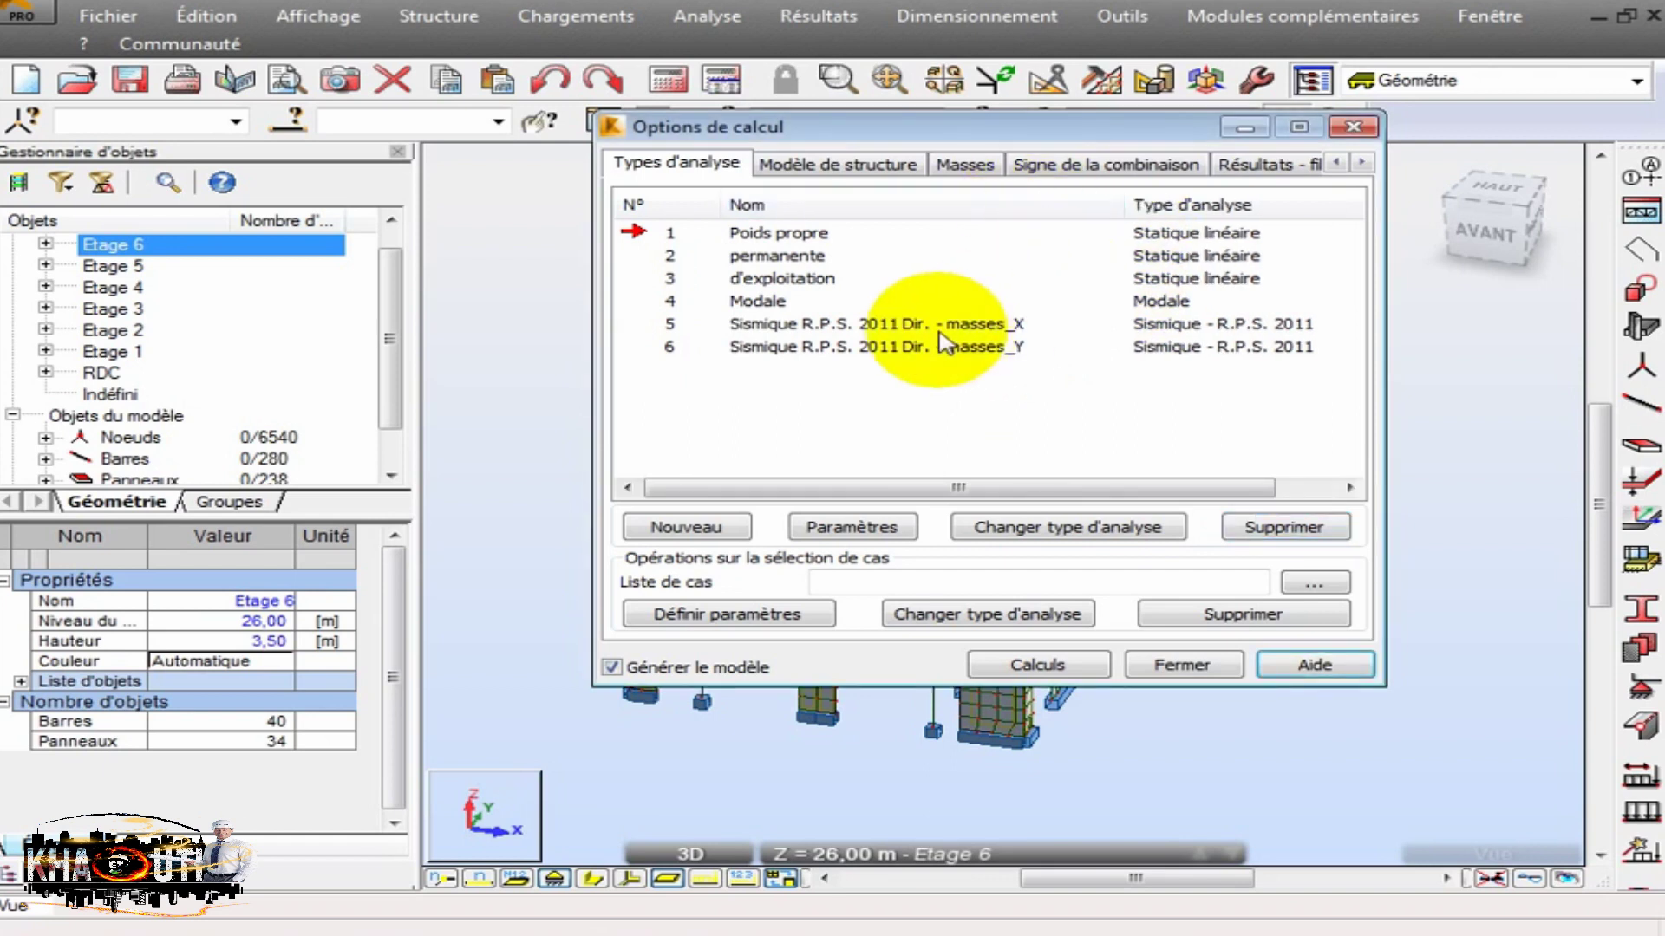
Rename seismic case 5, the masses_X direction, as Sismique R.P.S. 2011 S_X.
double_click(671, 324)
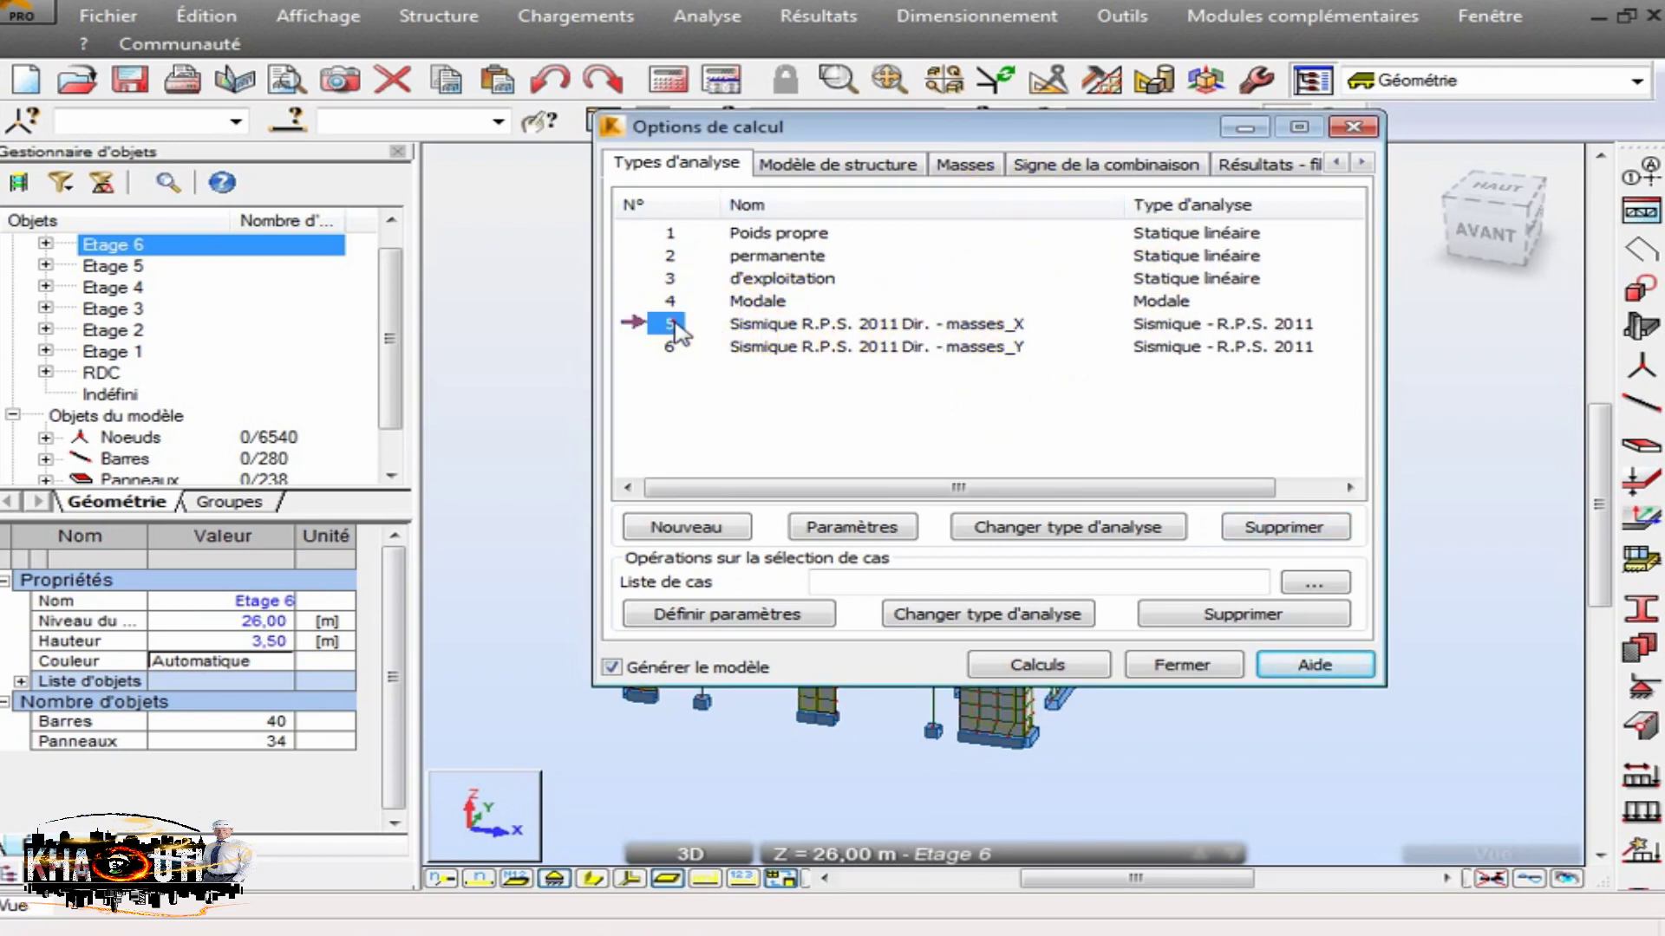
left_click_drag(1151, 210, 1064, 224)
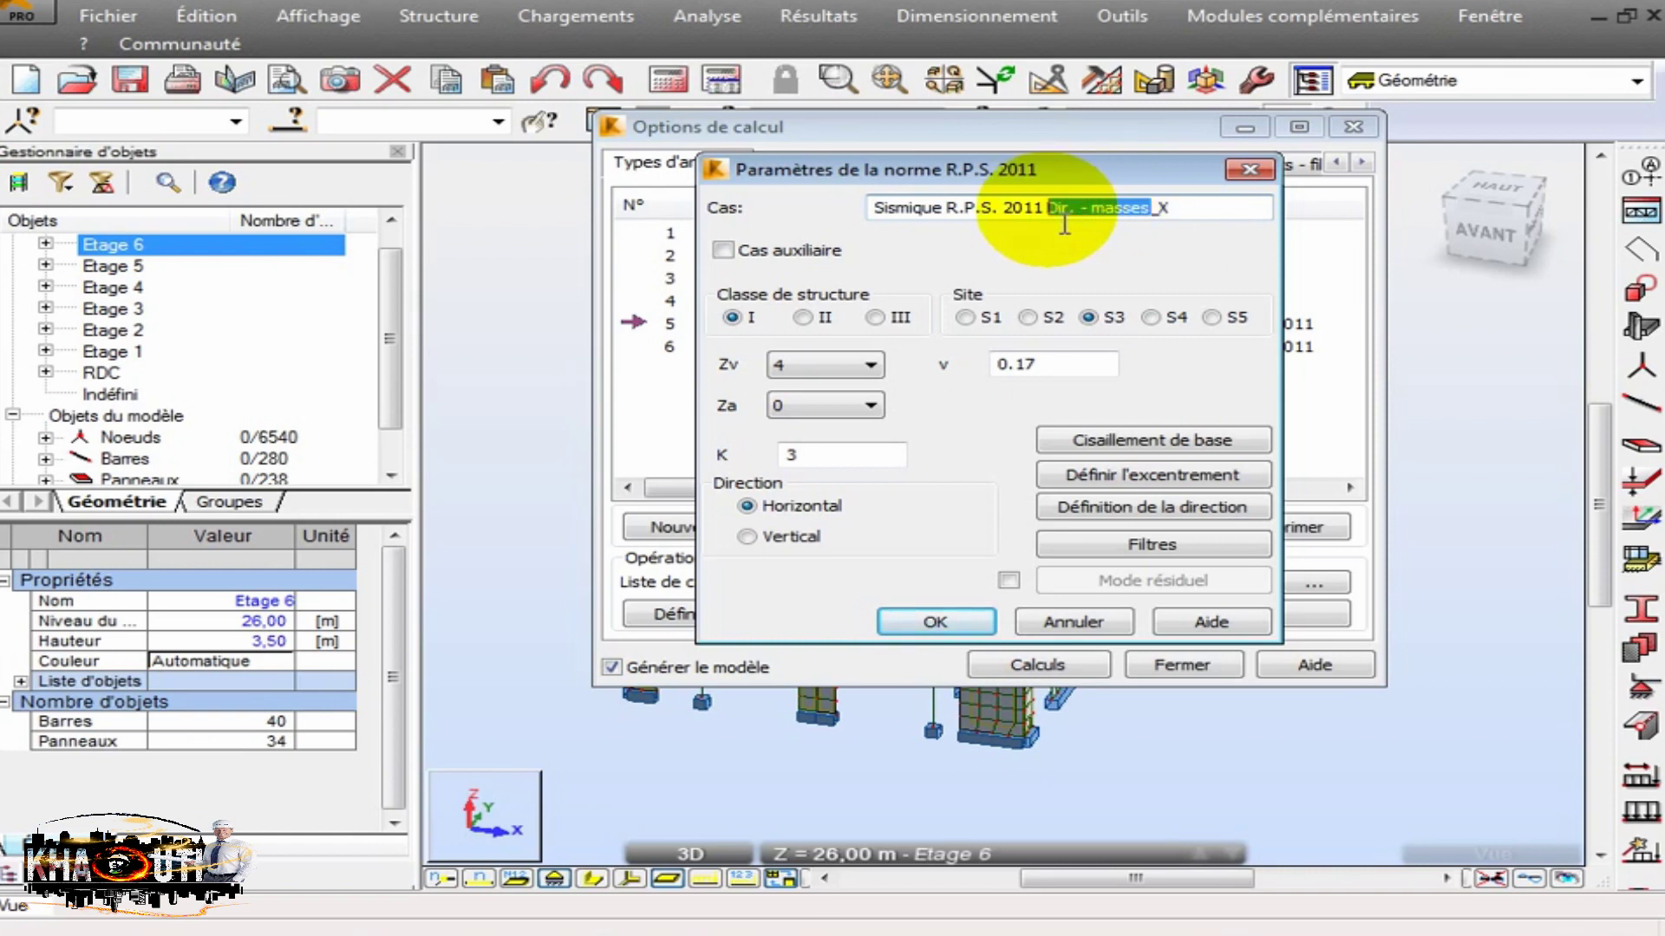
key("BackSpace")
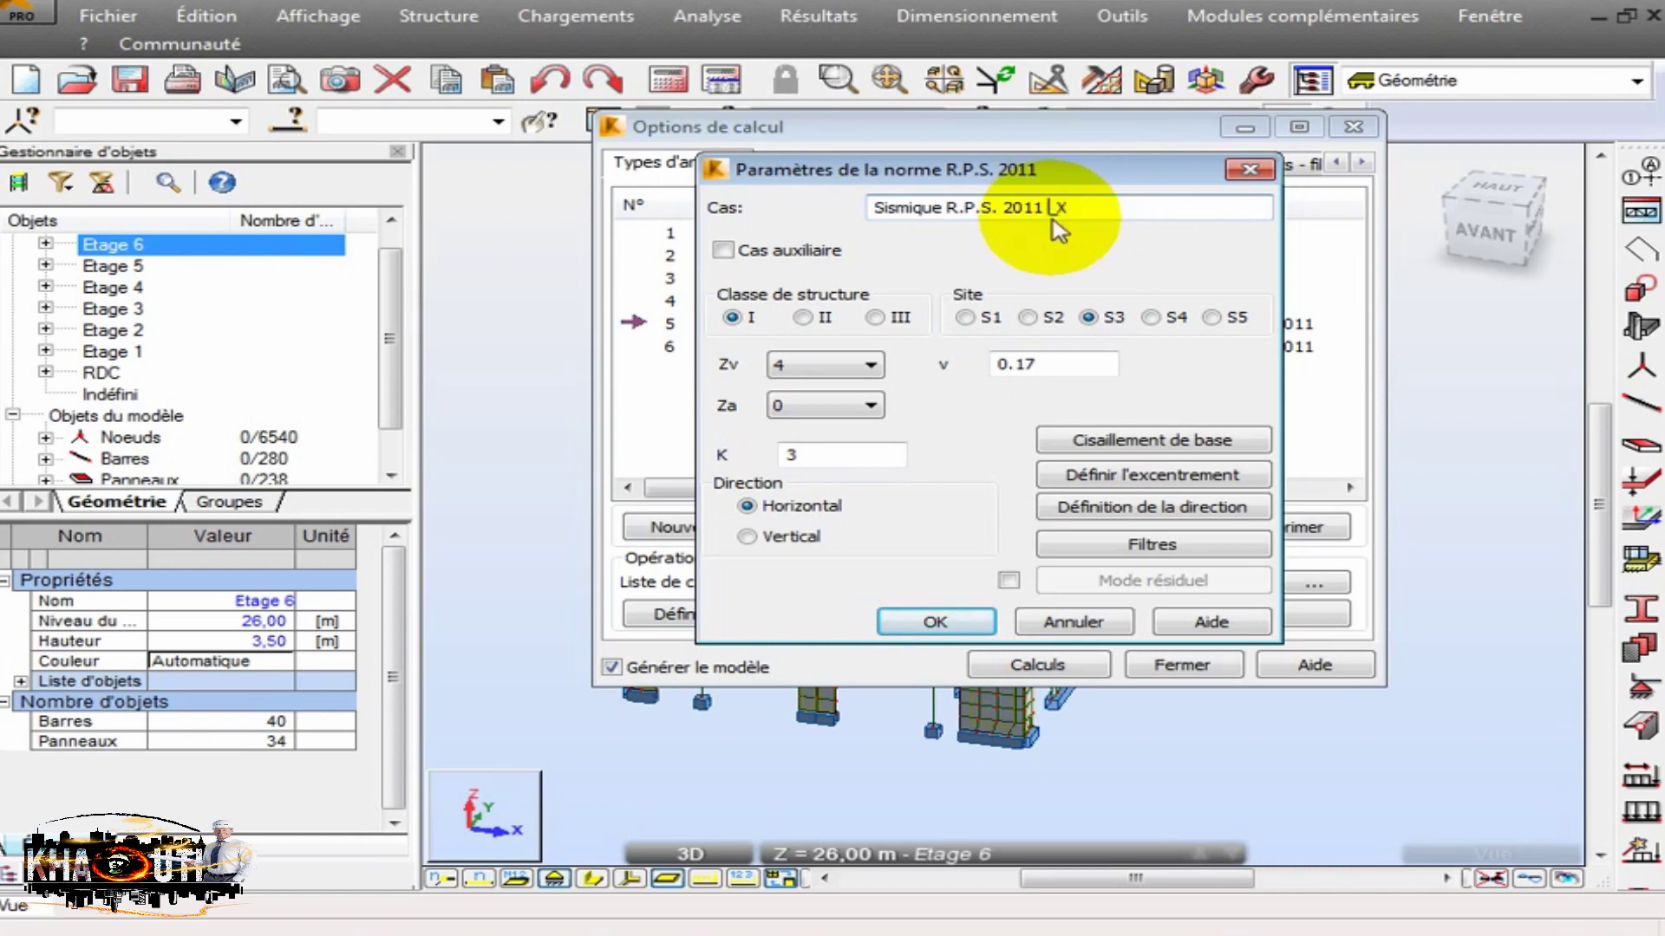
type("S")
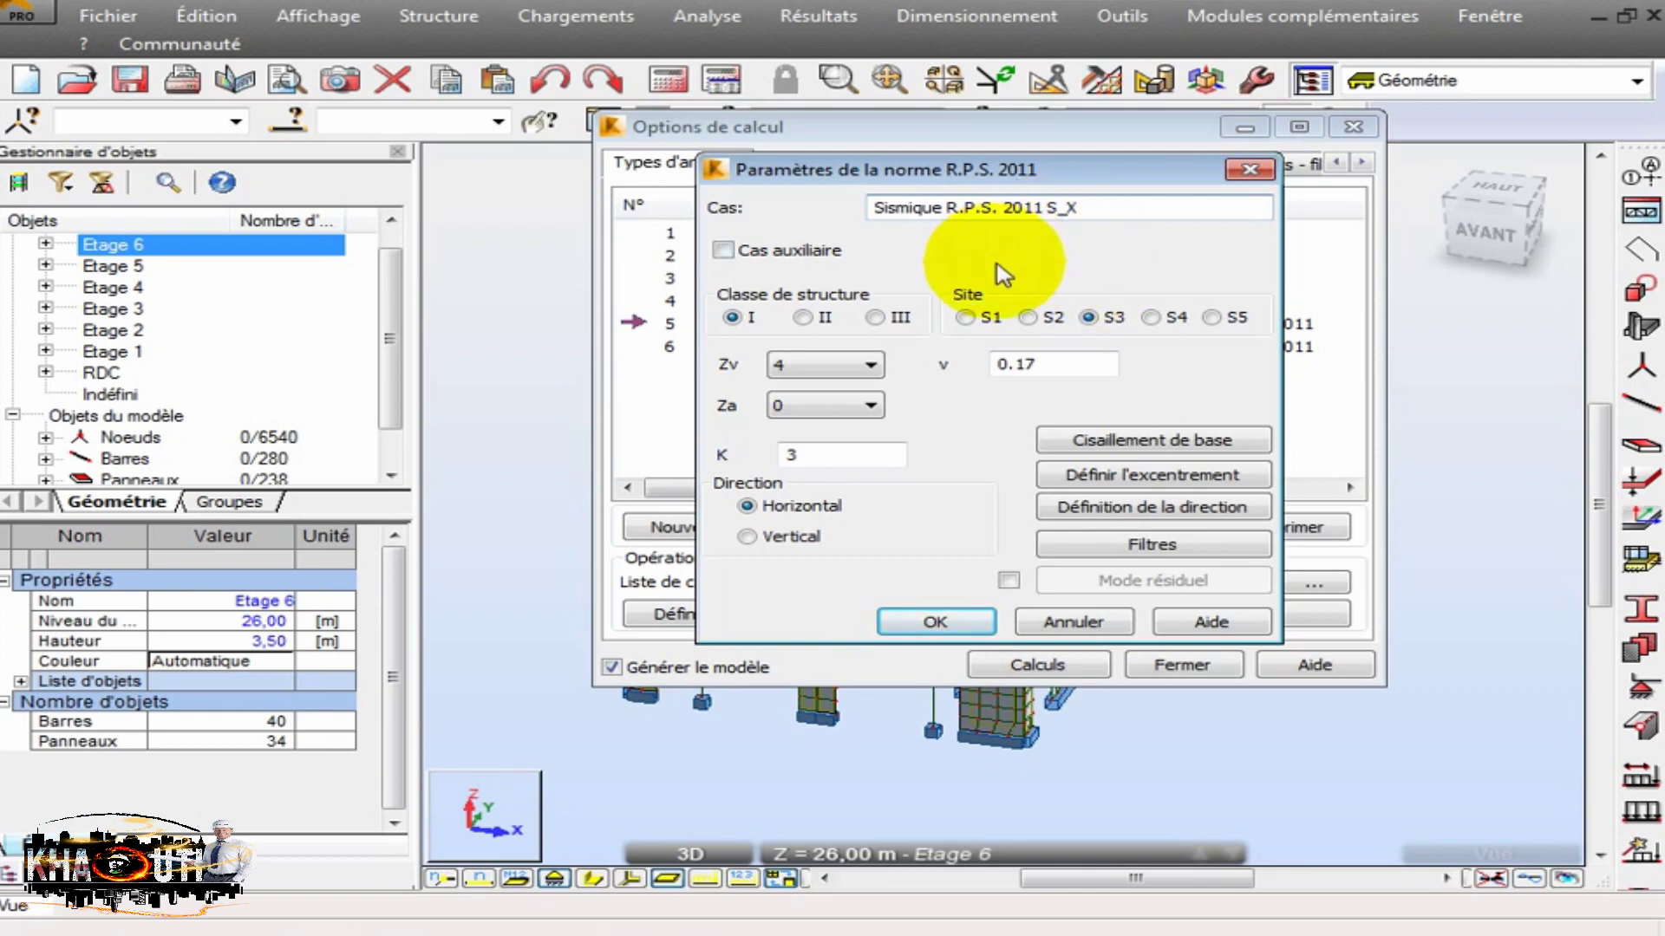
left_click(941, 621)
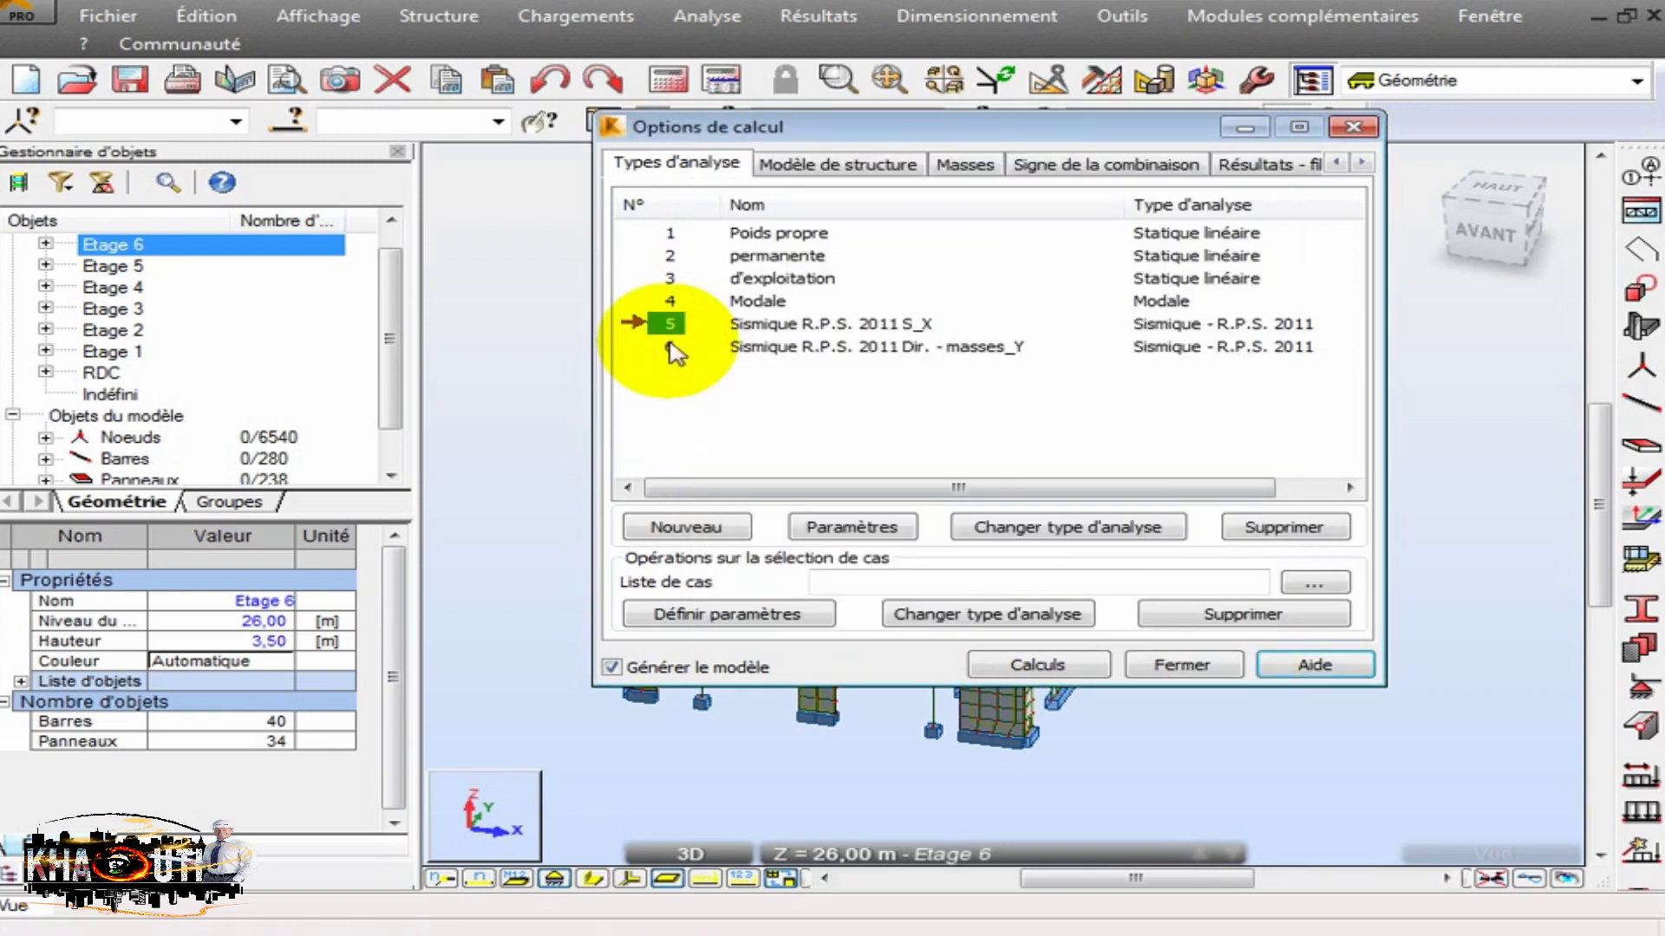
Rename seismic case 6, the masses_Y direction, as Sismique R.P.S. 2011 S_Y.
double_click(674, 348)
left_click_drag(1166, 208, 1061, 224)
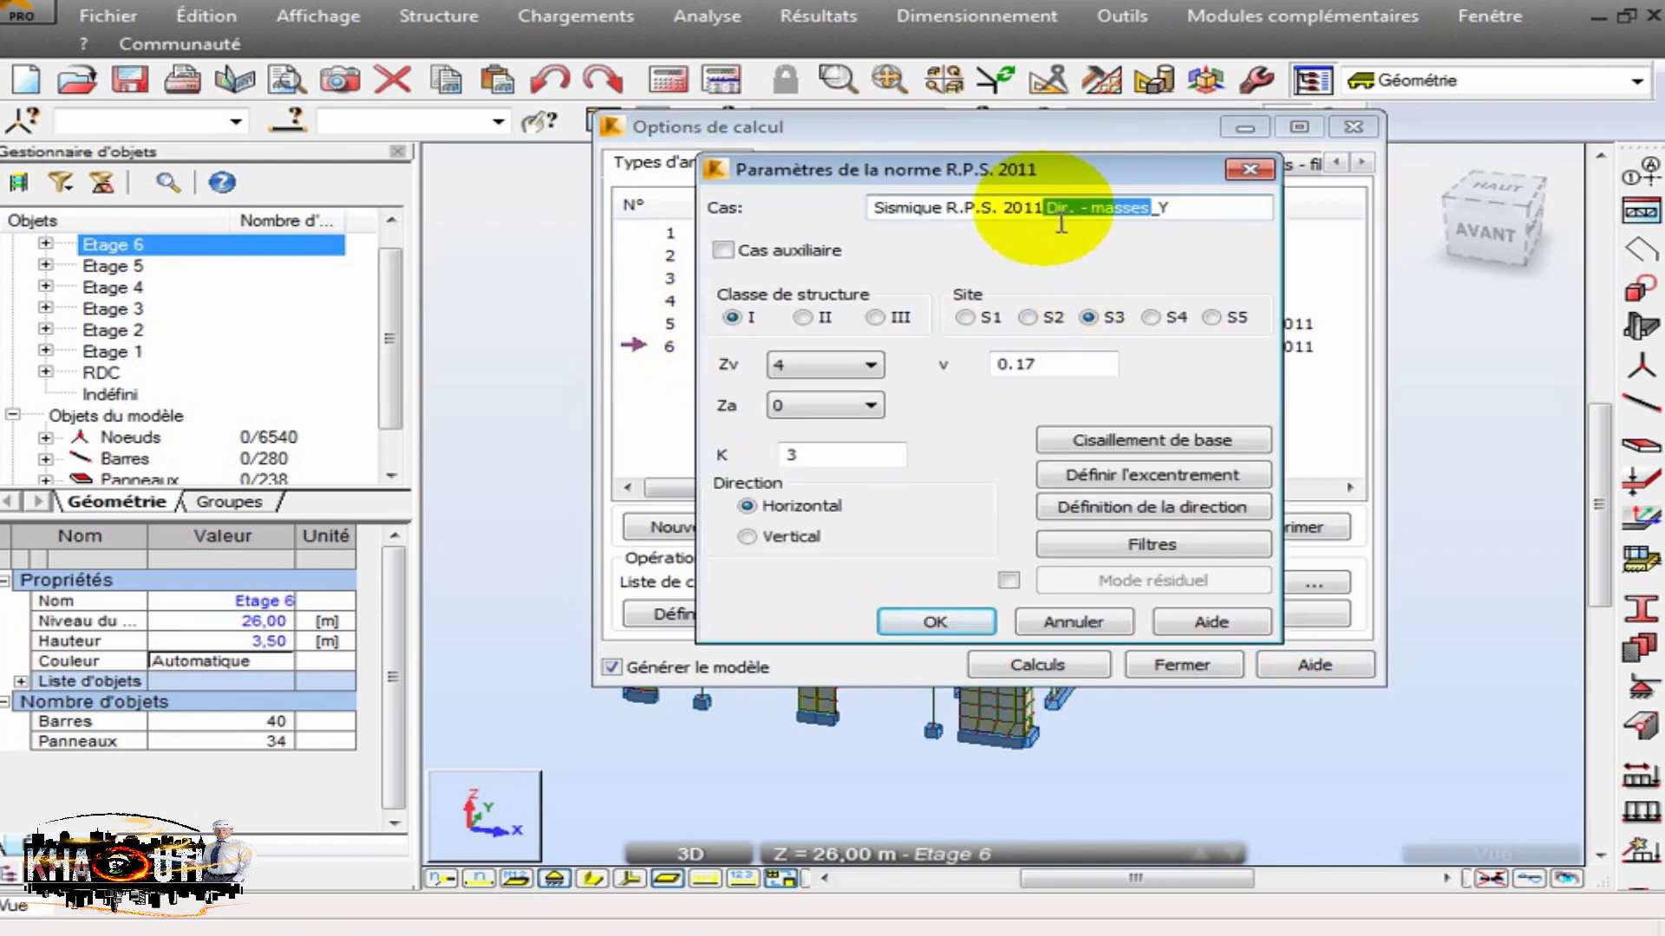
key("BackSpace")
type("S")
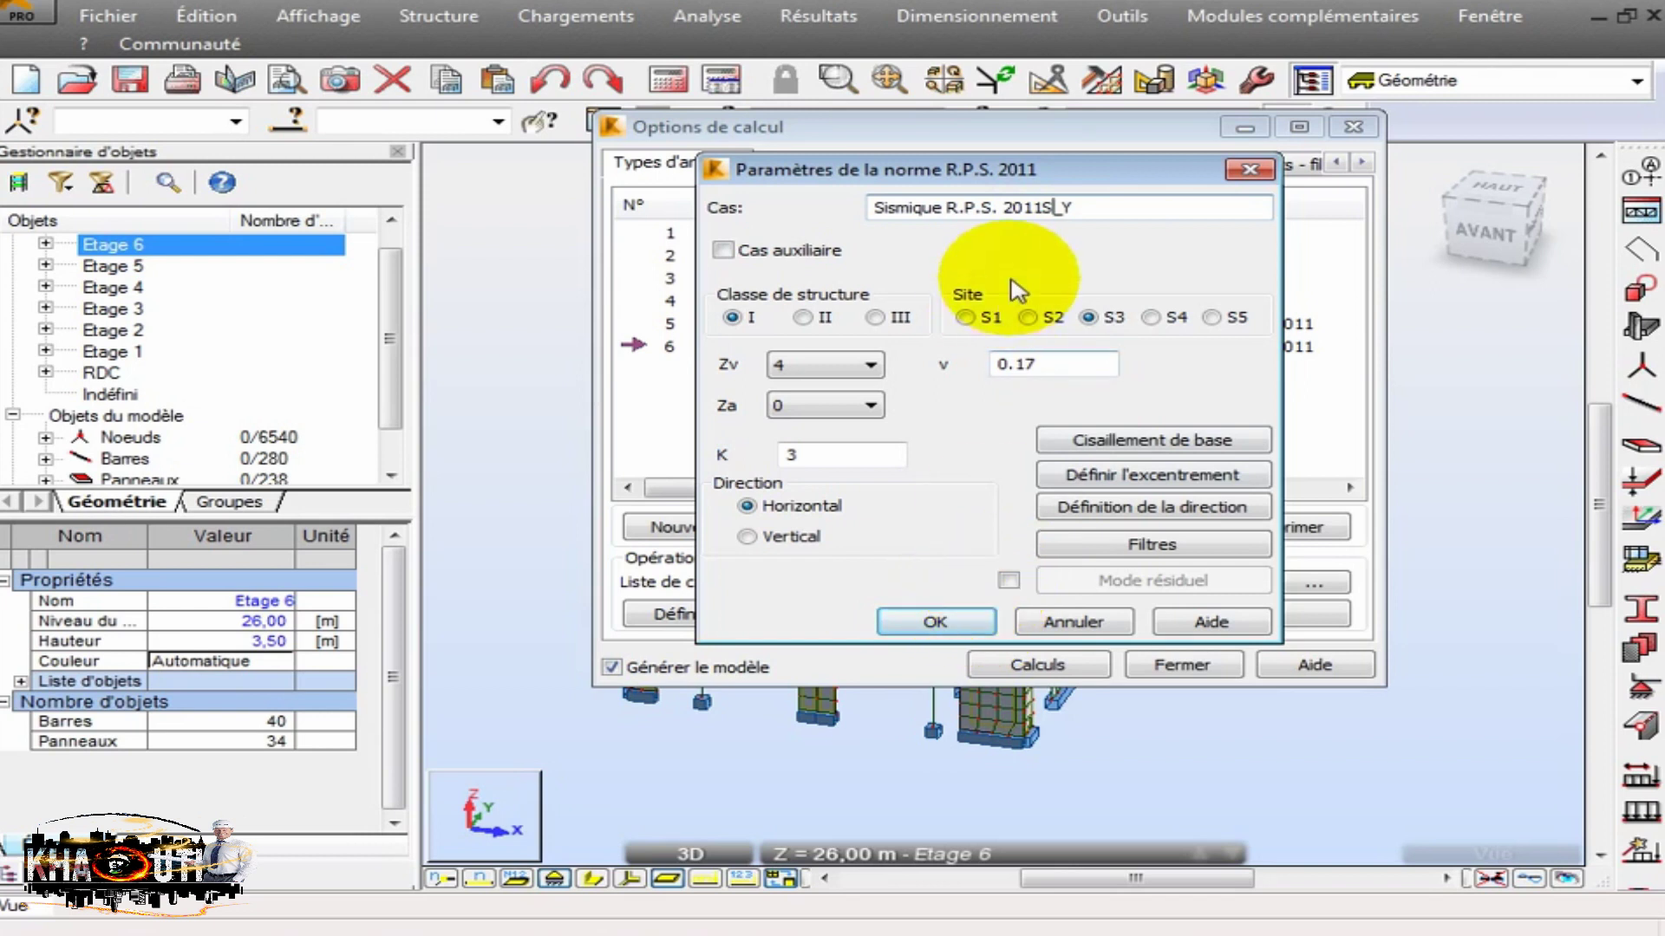
left_click(1047, 210)
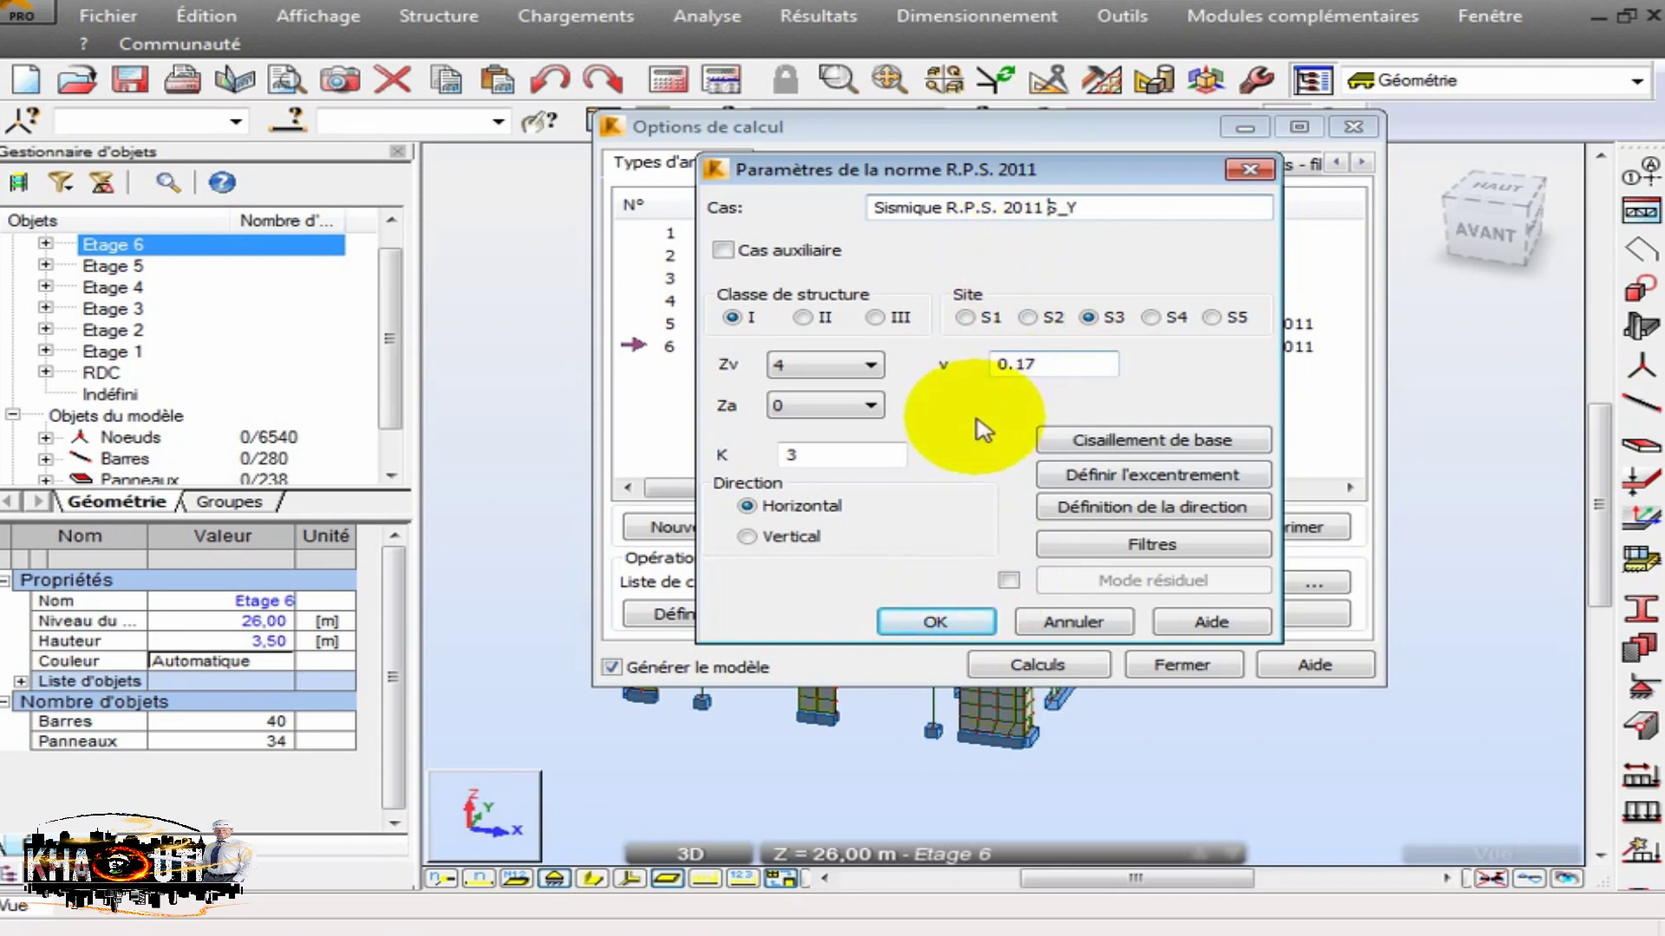
left_click(946, 625)
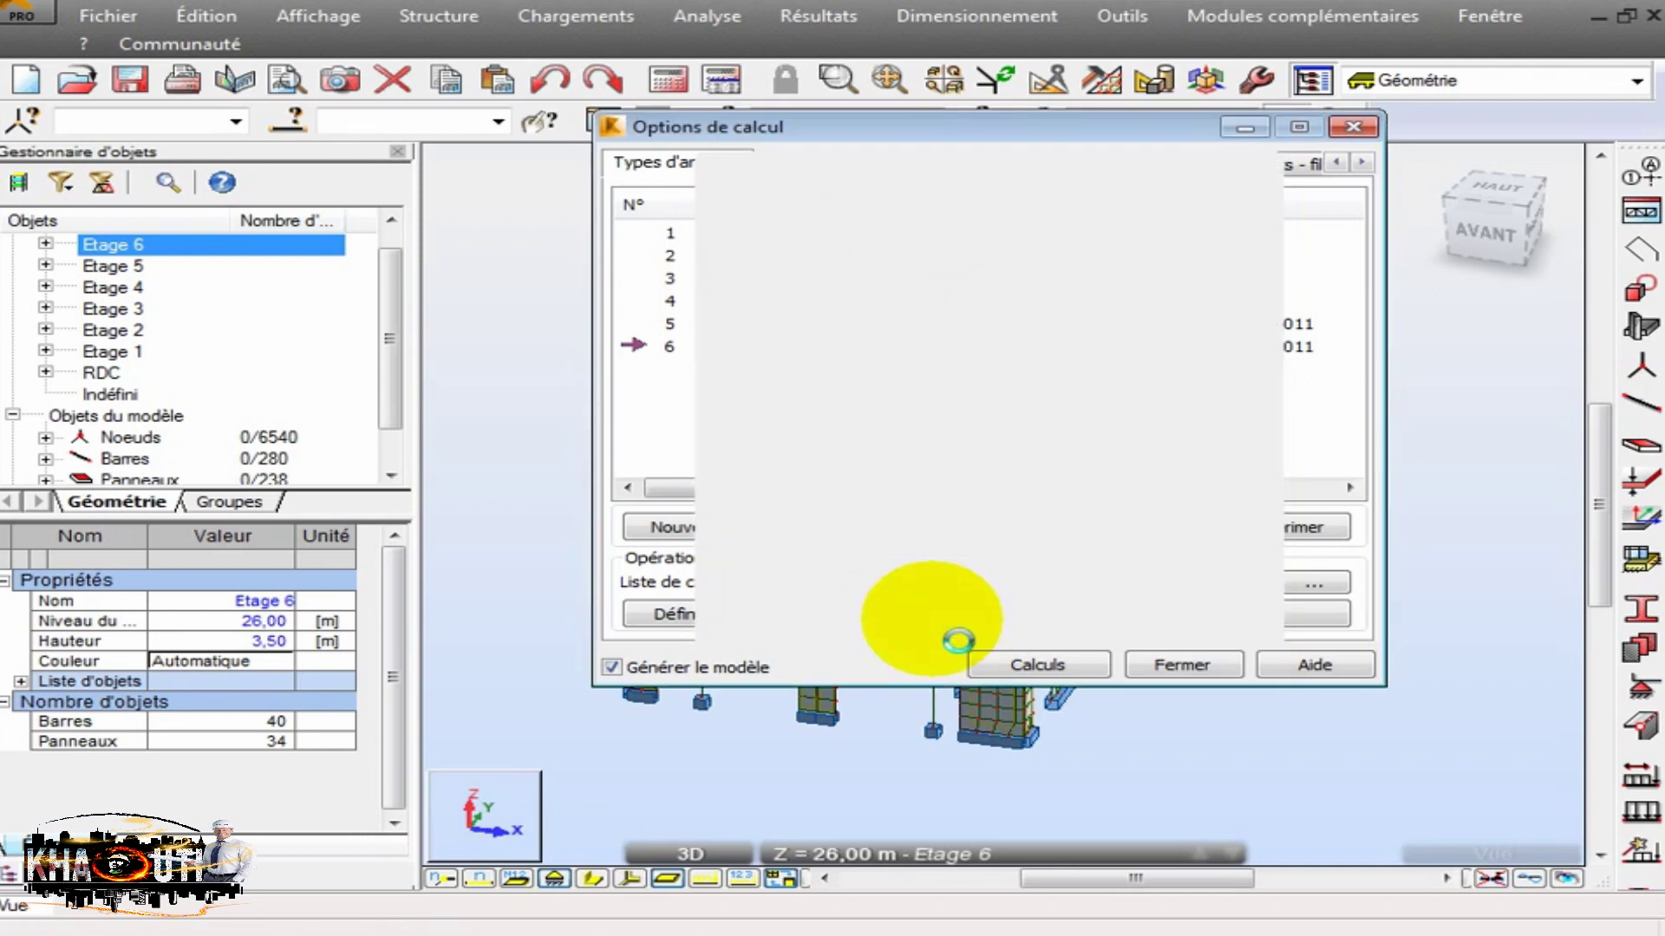
left_click(669, 346)
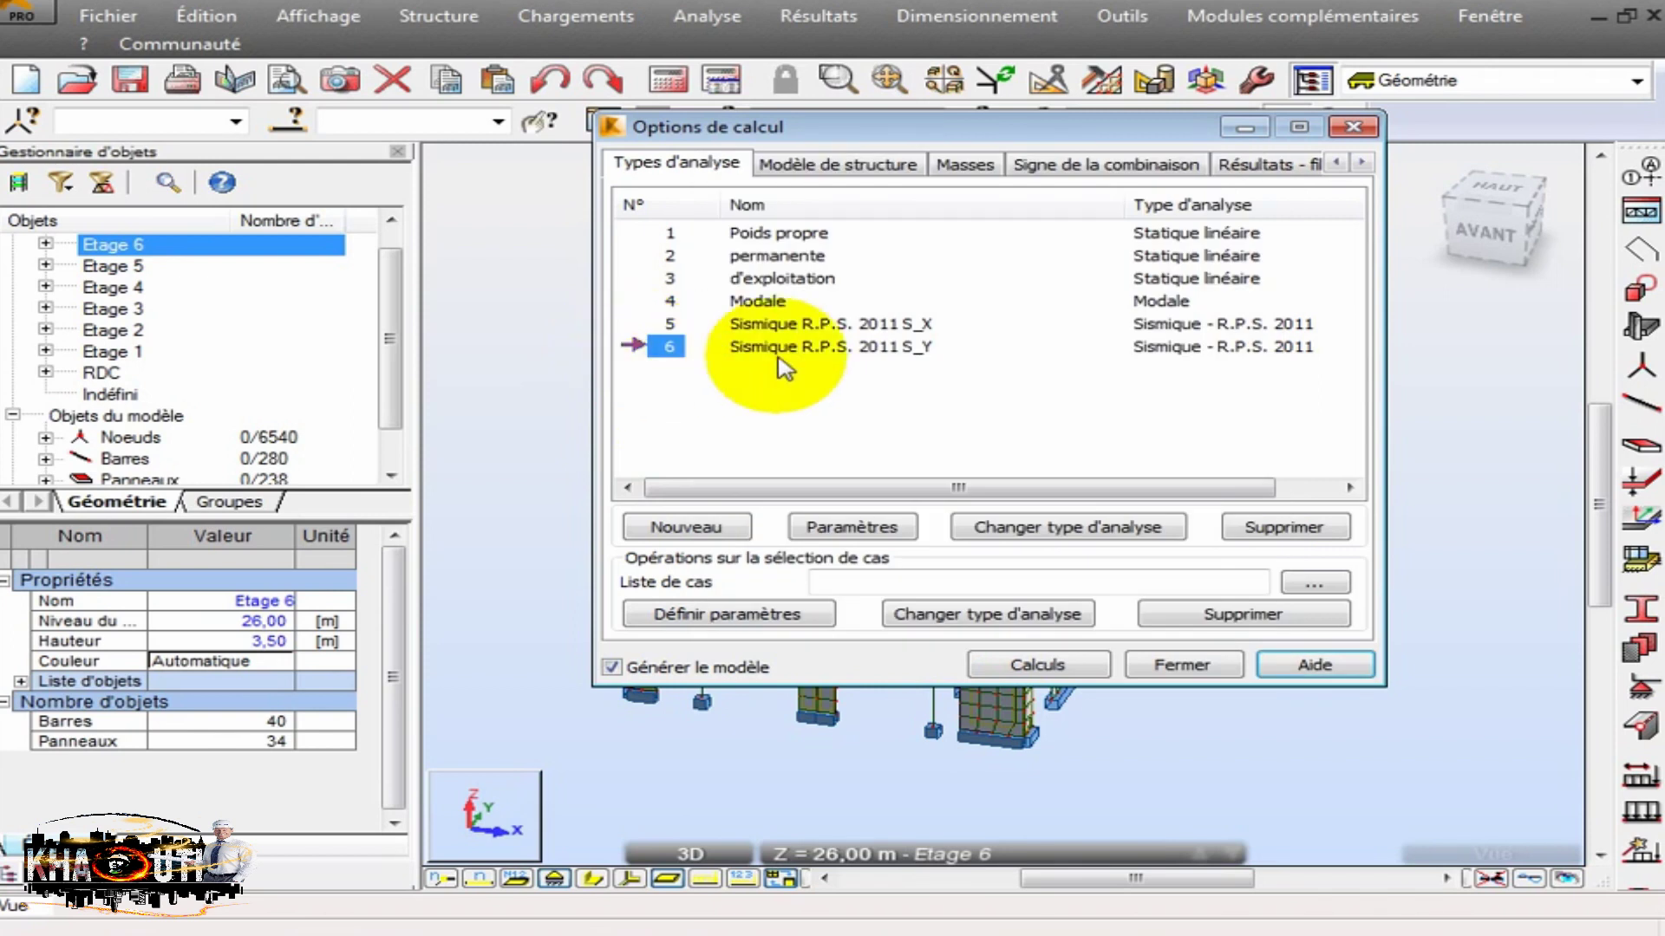
Save the project and run the structural calculations with a calculation priority higher than Normale.
left_click(130, 80)
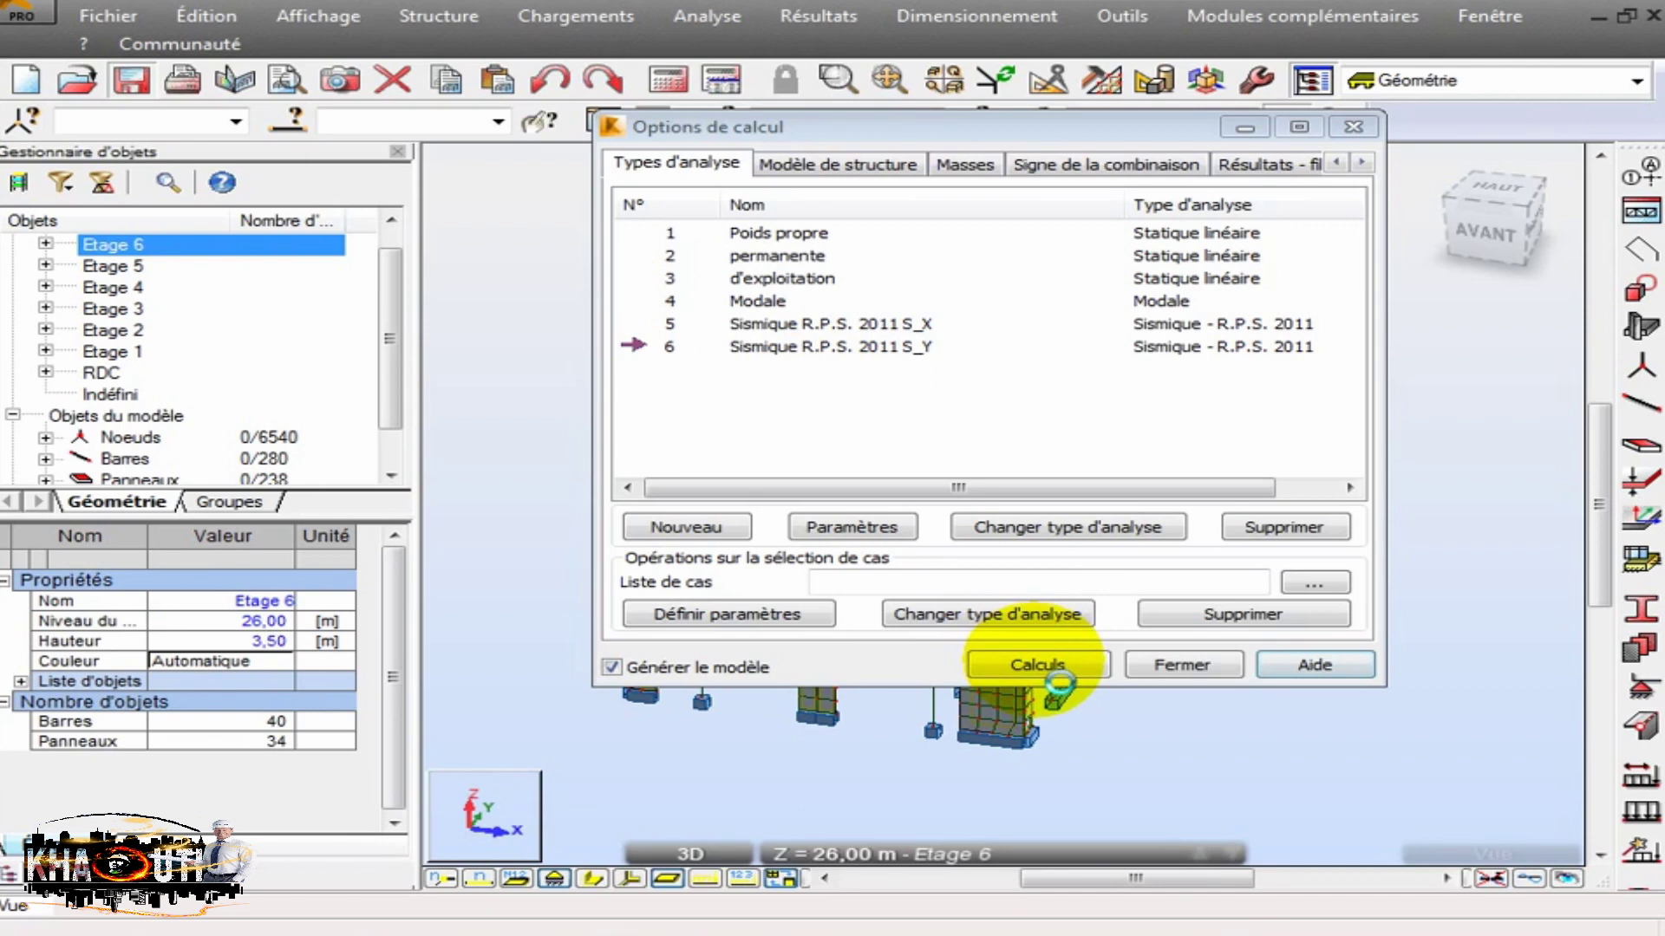
left_click(1045, 663)
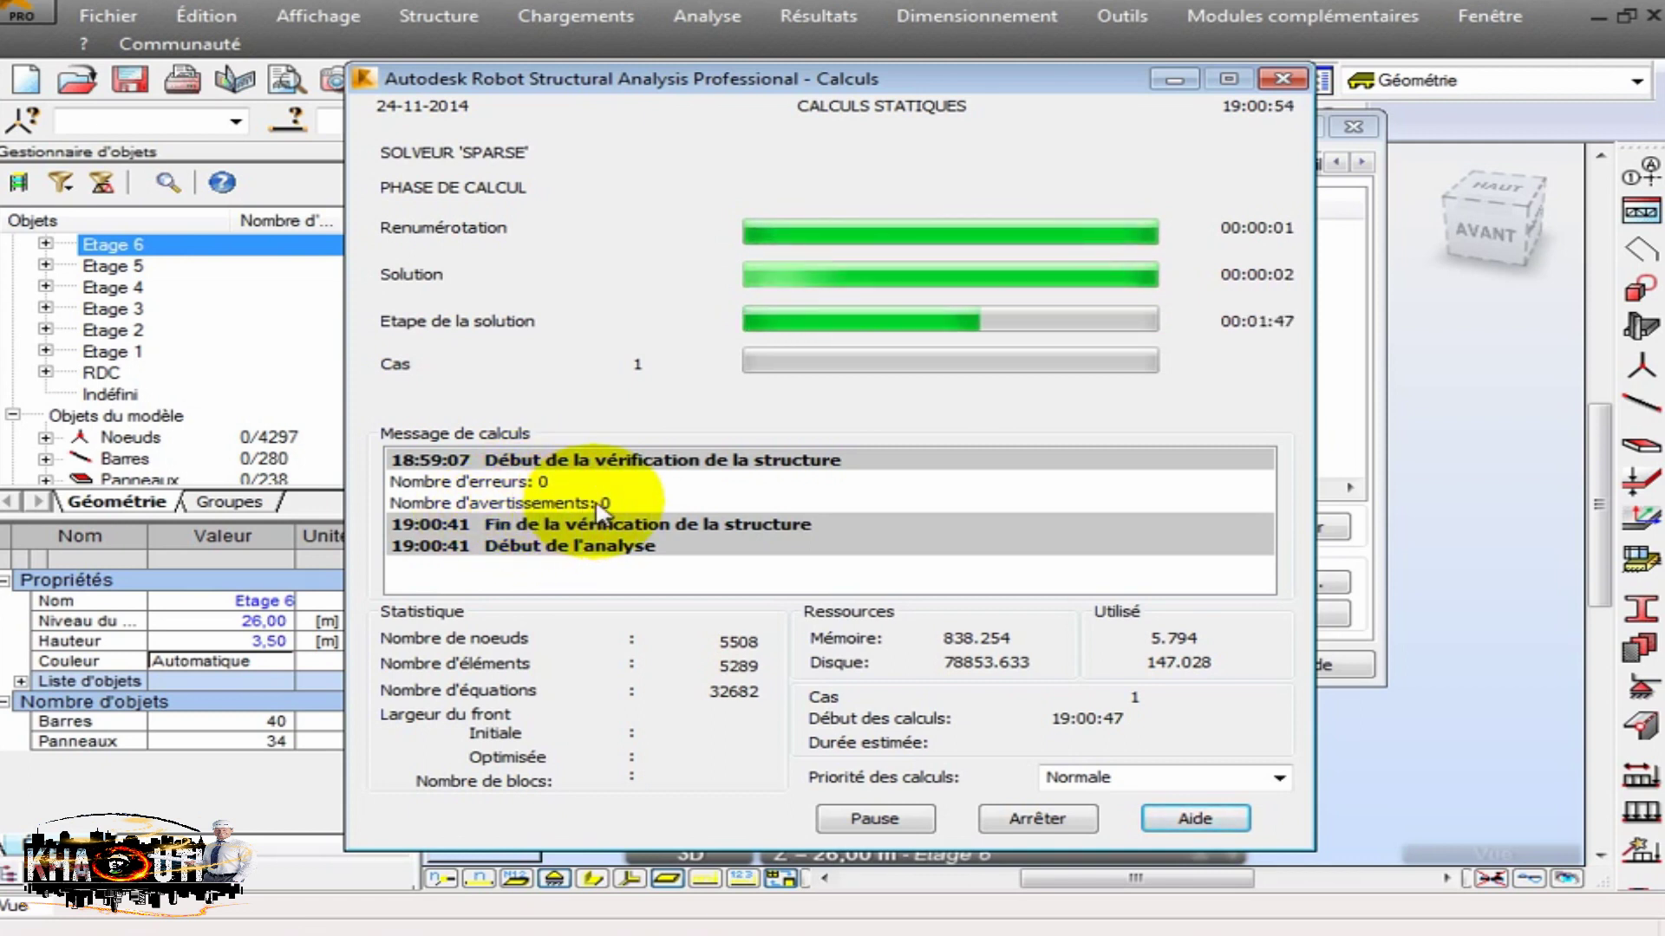
left_click(1278, 778)
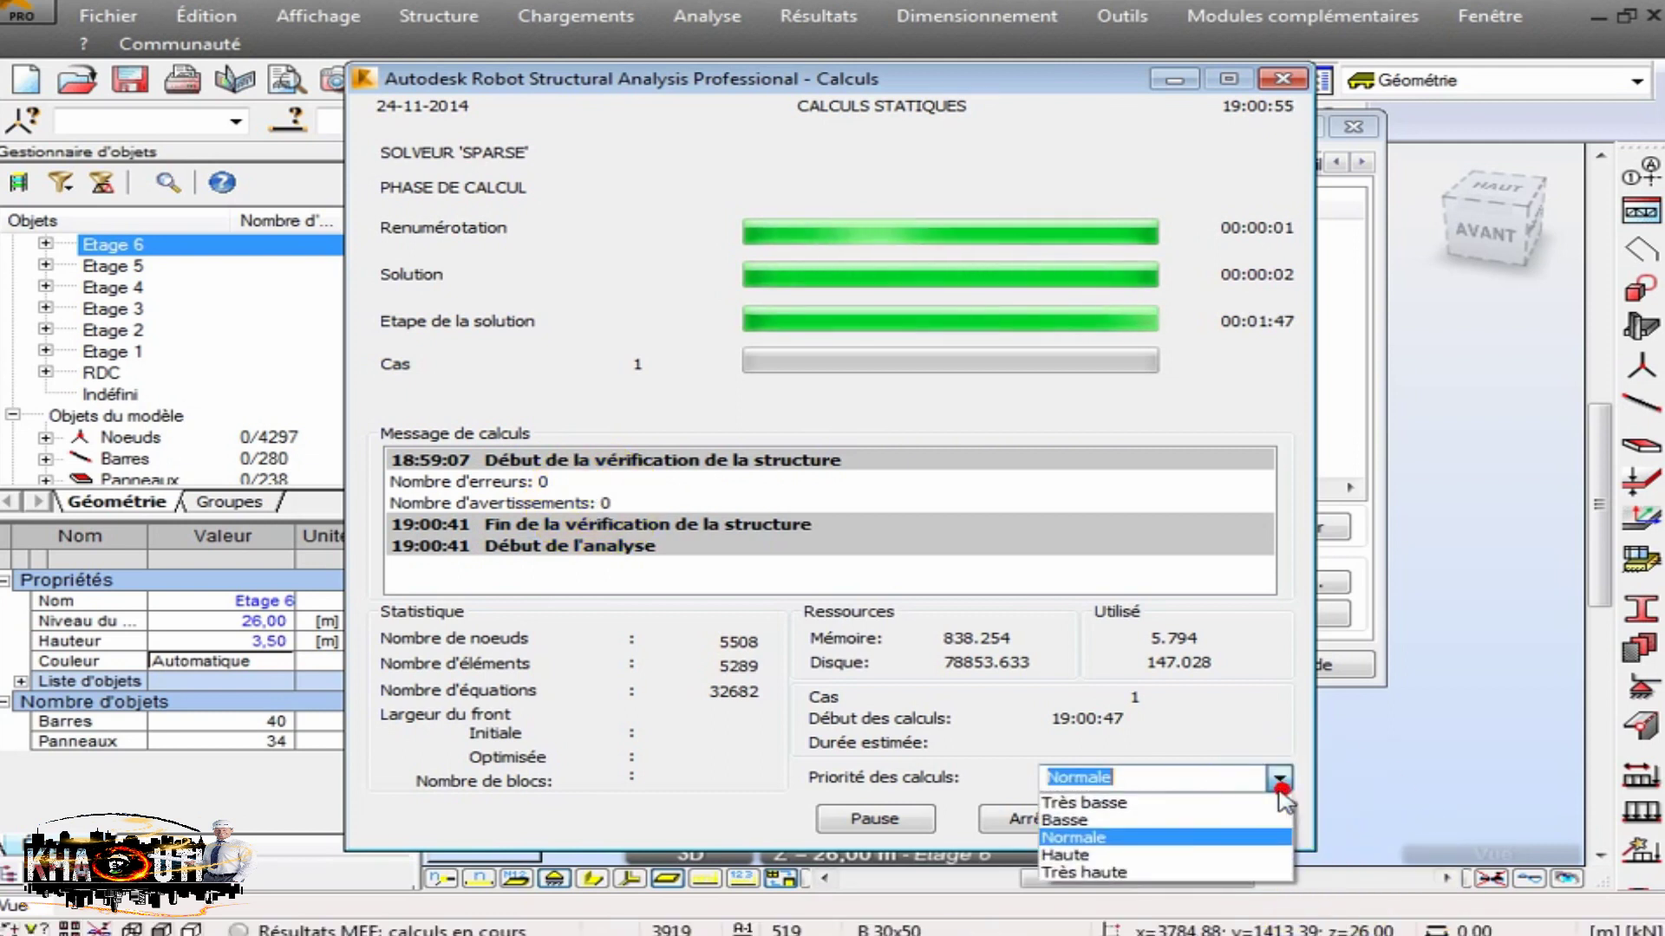
left_click(1150, 864)
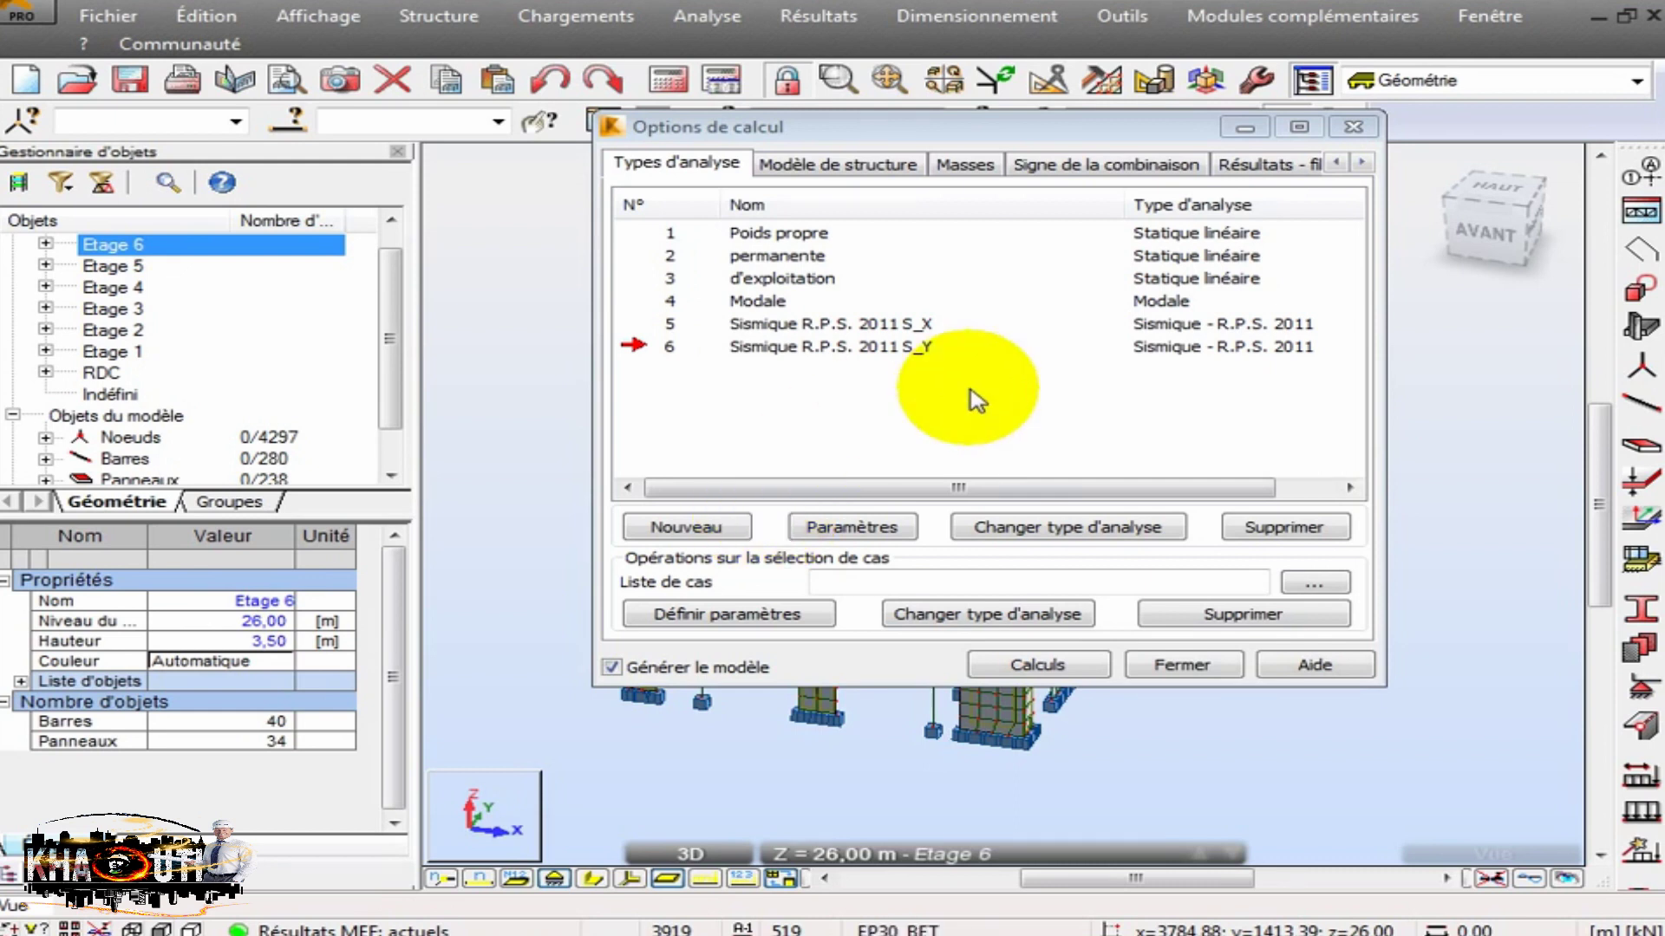
Close the calculation options and save the project without storing the results in an external RT_ file.
left_click(1186, 674)
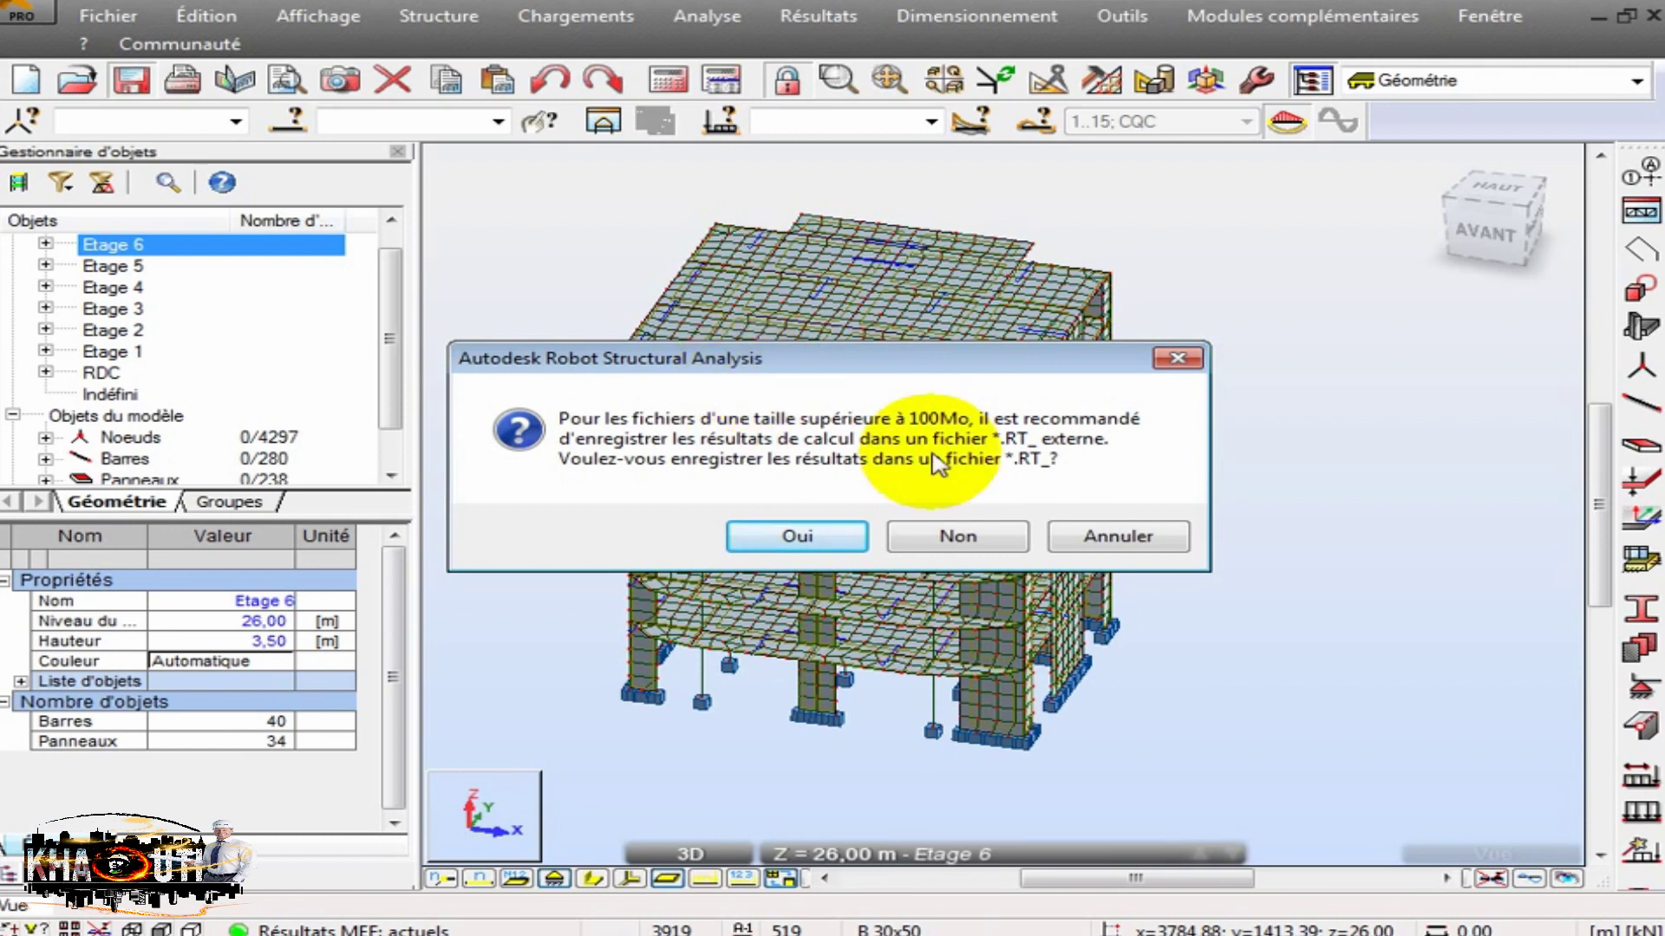
left_click(958, 534)
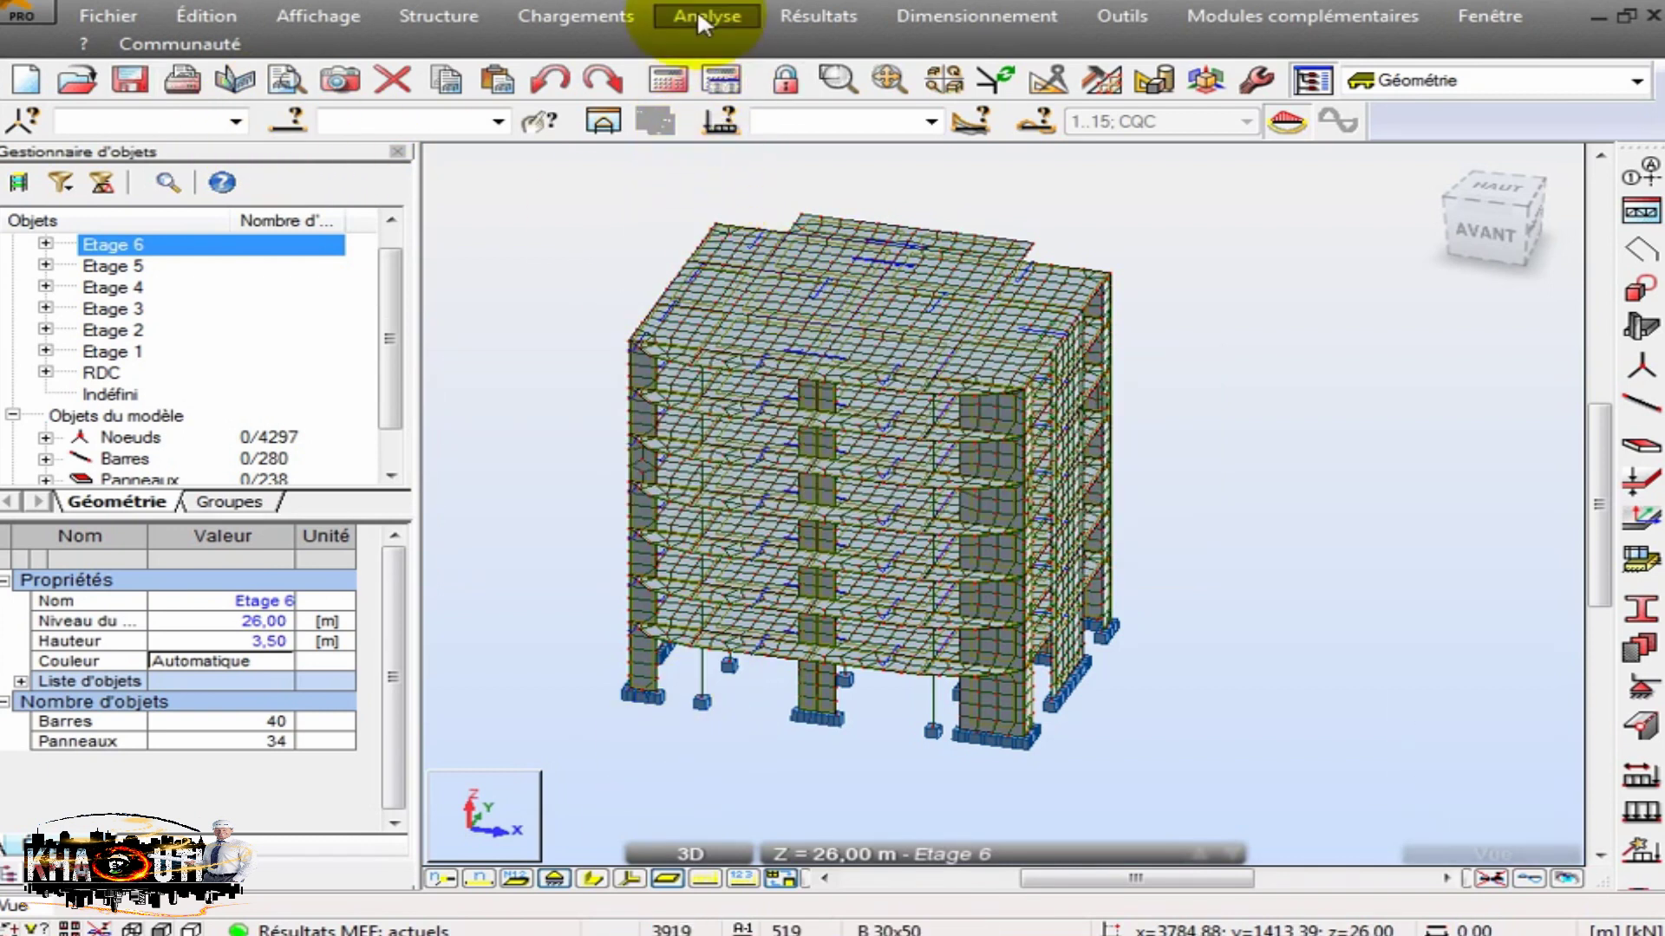
Open the Modes propres results table, restrict it to case 4 : Modale, and review the periods and modal mass columns for all modes.
left_click(697, 12)
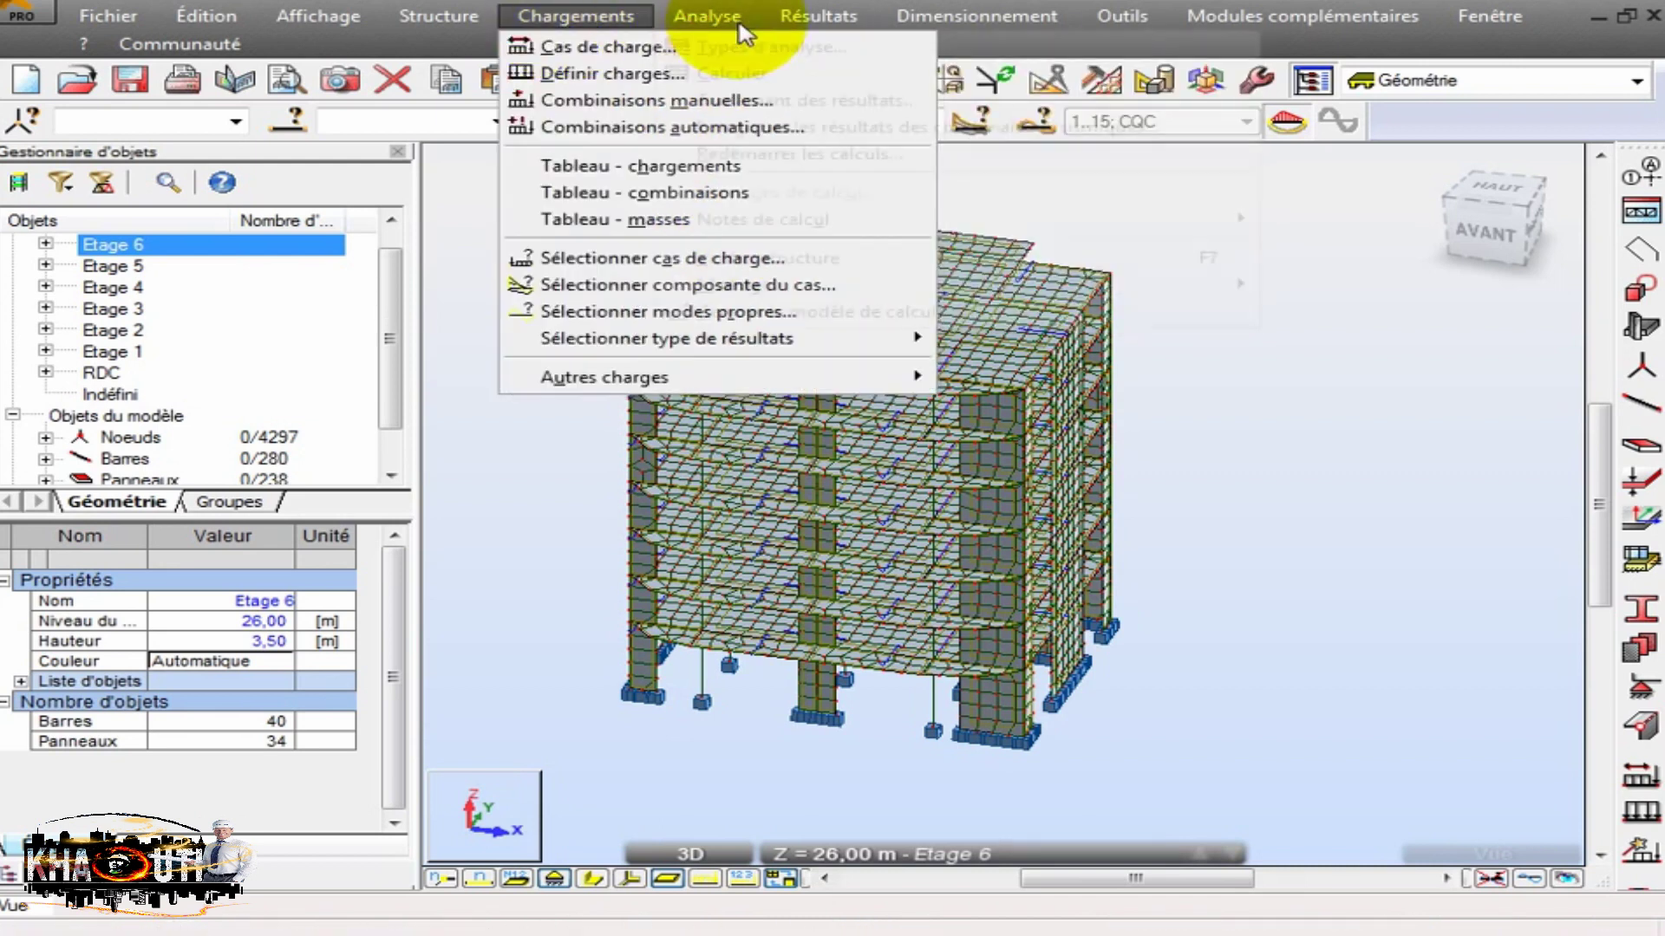
mouse_move(797, 12)
mouse_move(937, 562)
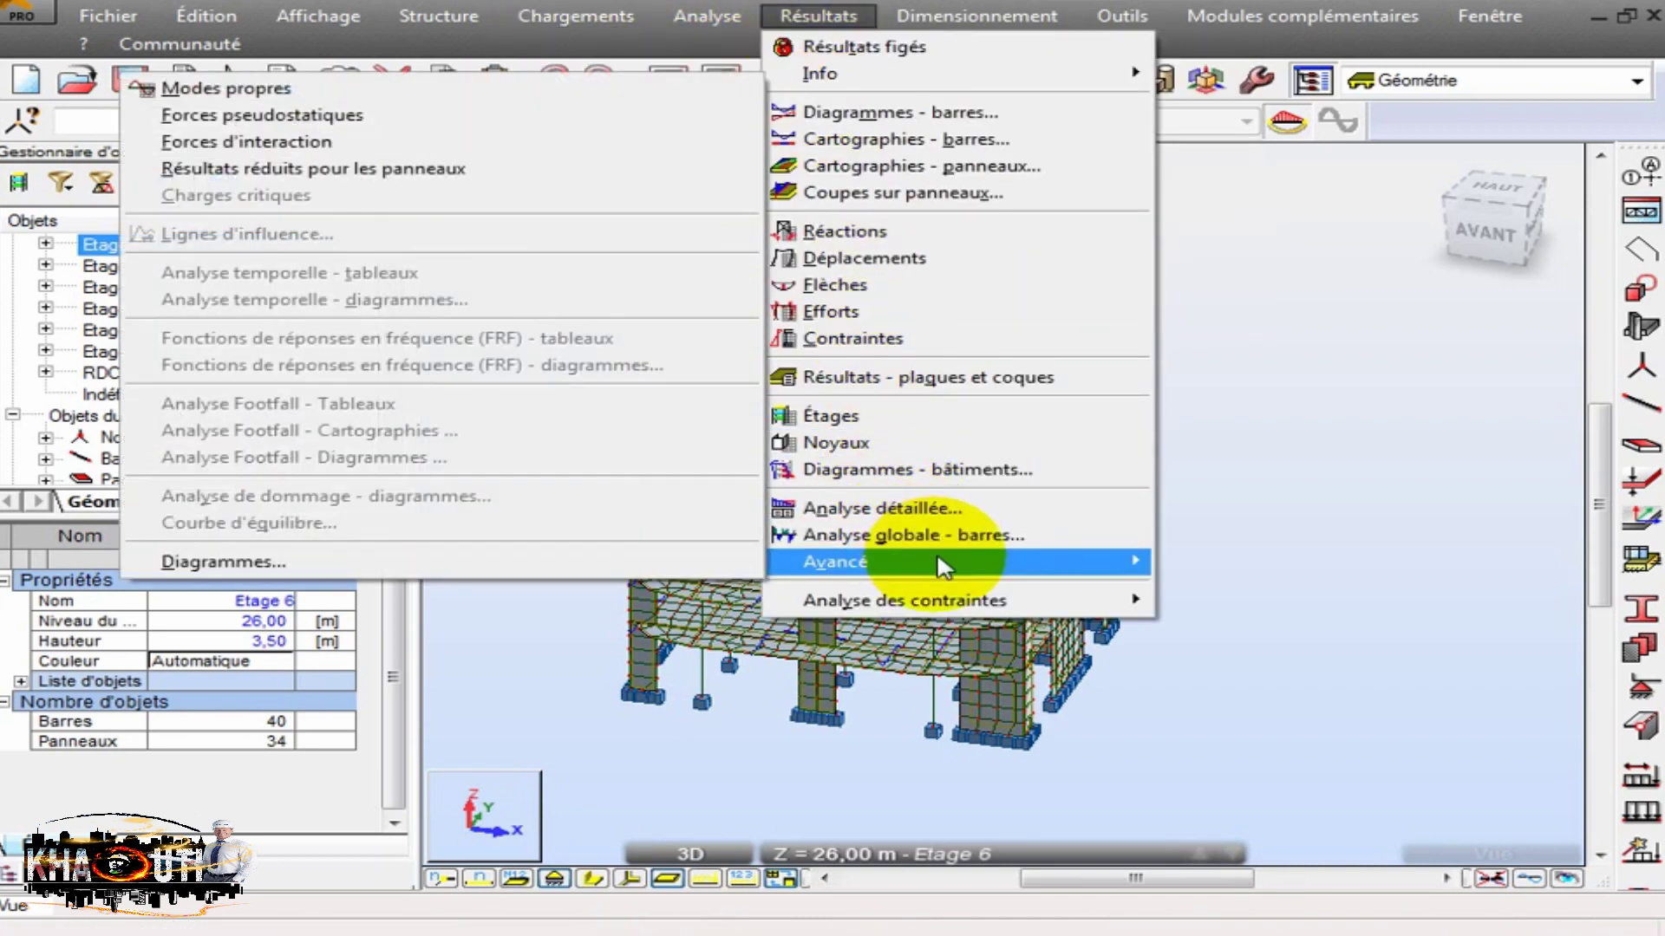
left_click(260, 87)
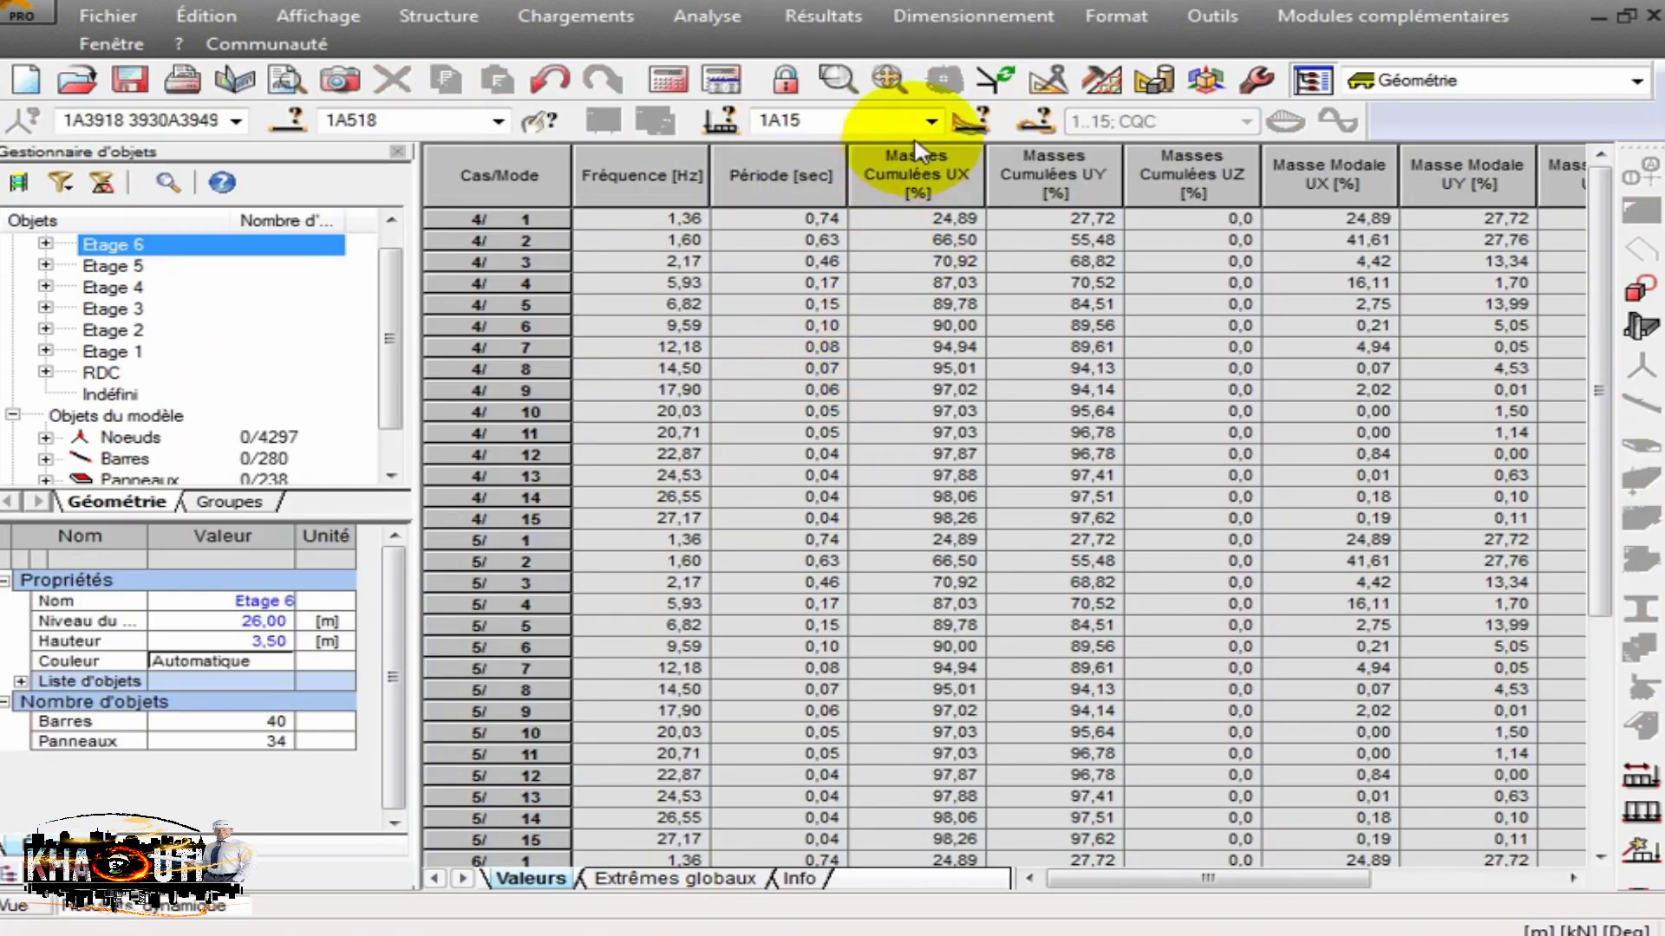
left_click(931, 120)
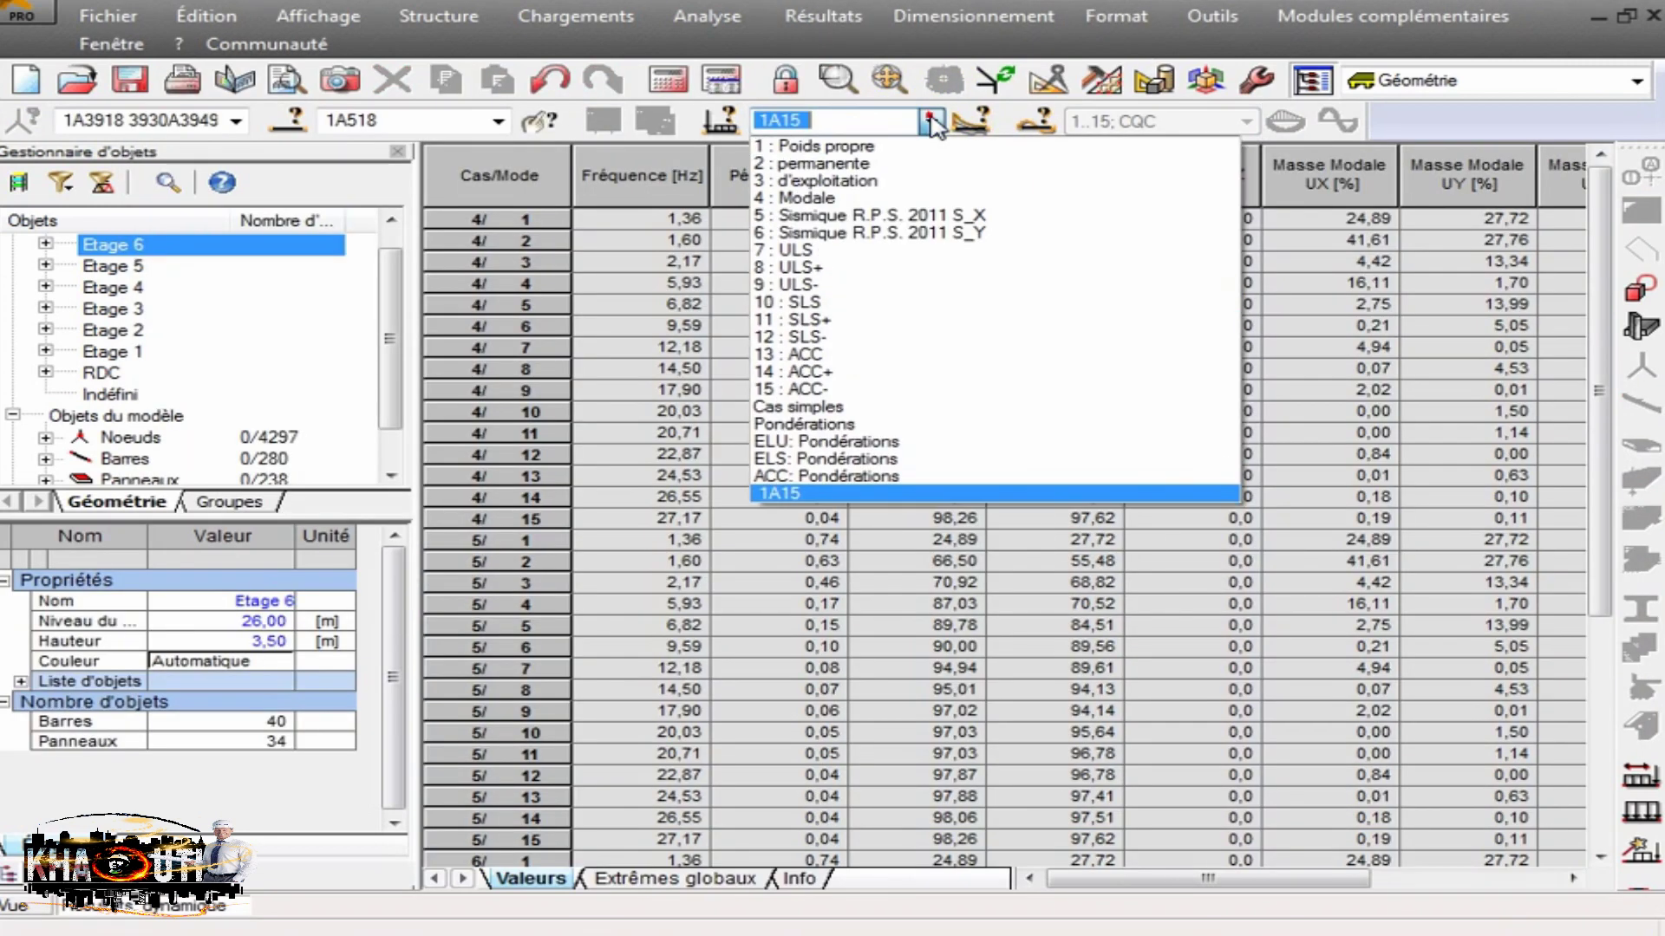
left_click(930, 199)
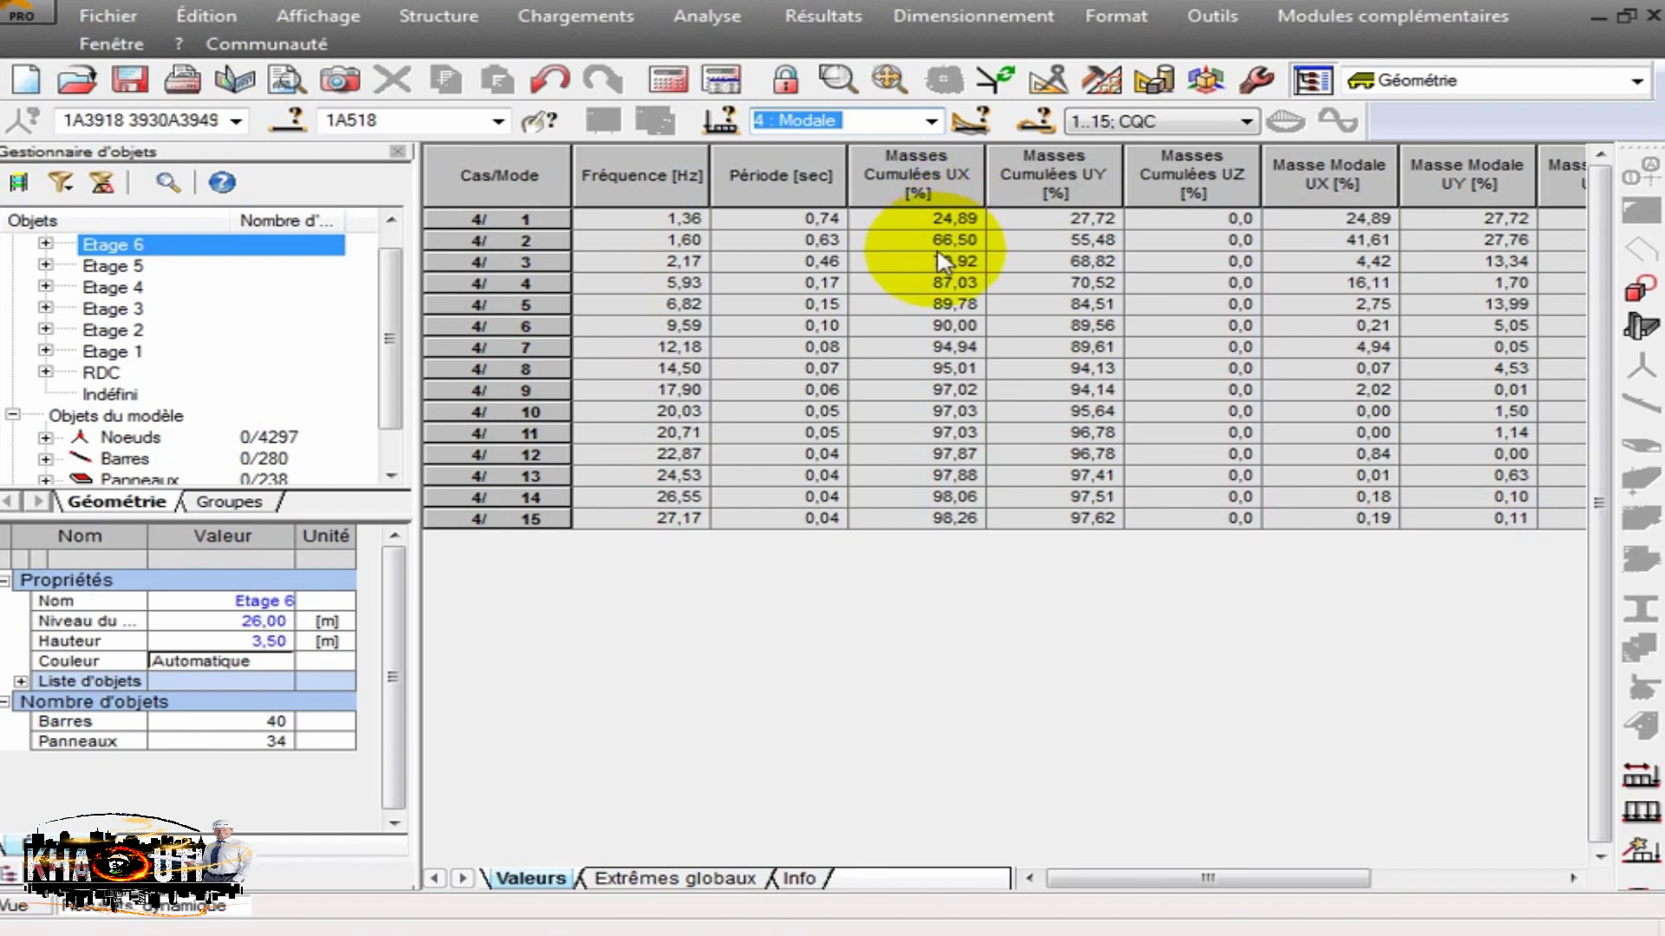
left_click_drag(1160, 878, 1368, 891)
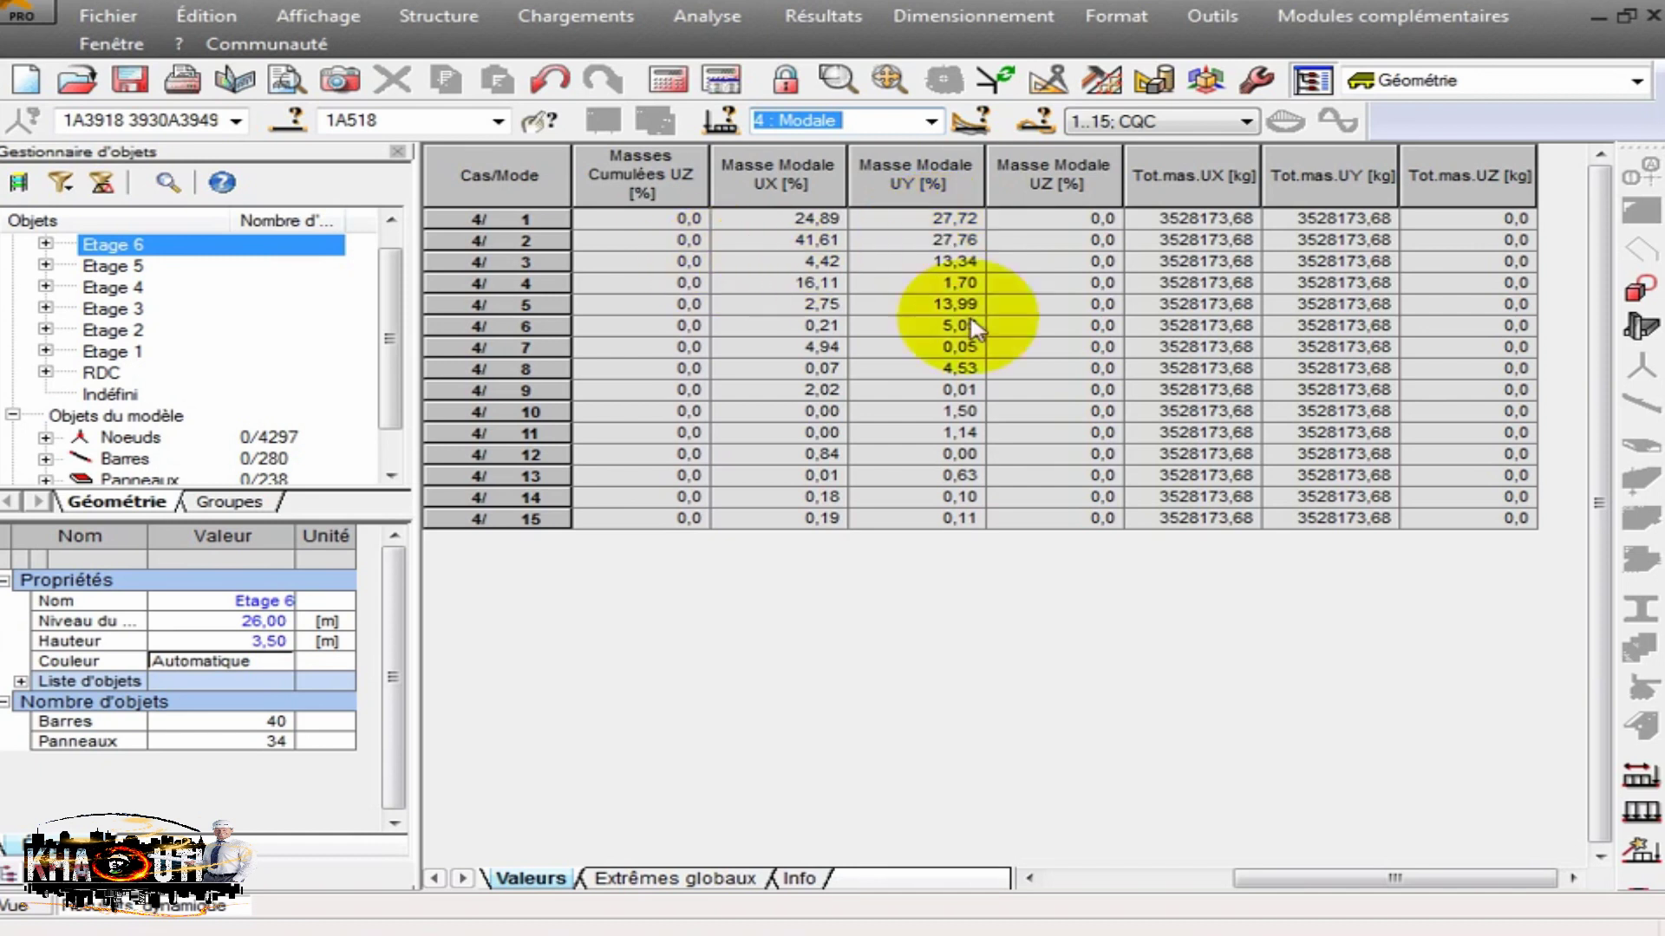
left_click_drag(1278, 874, 1087, 893)
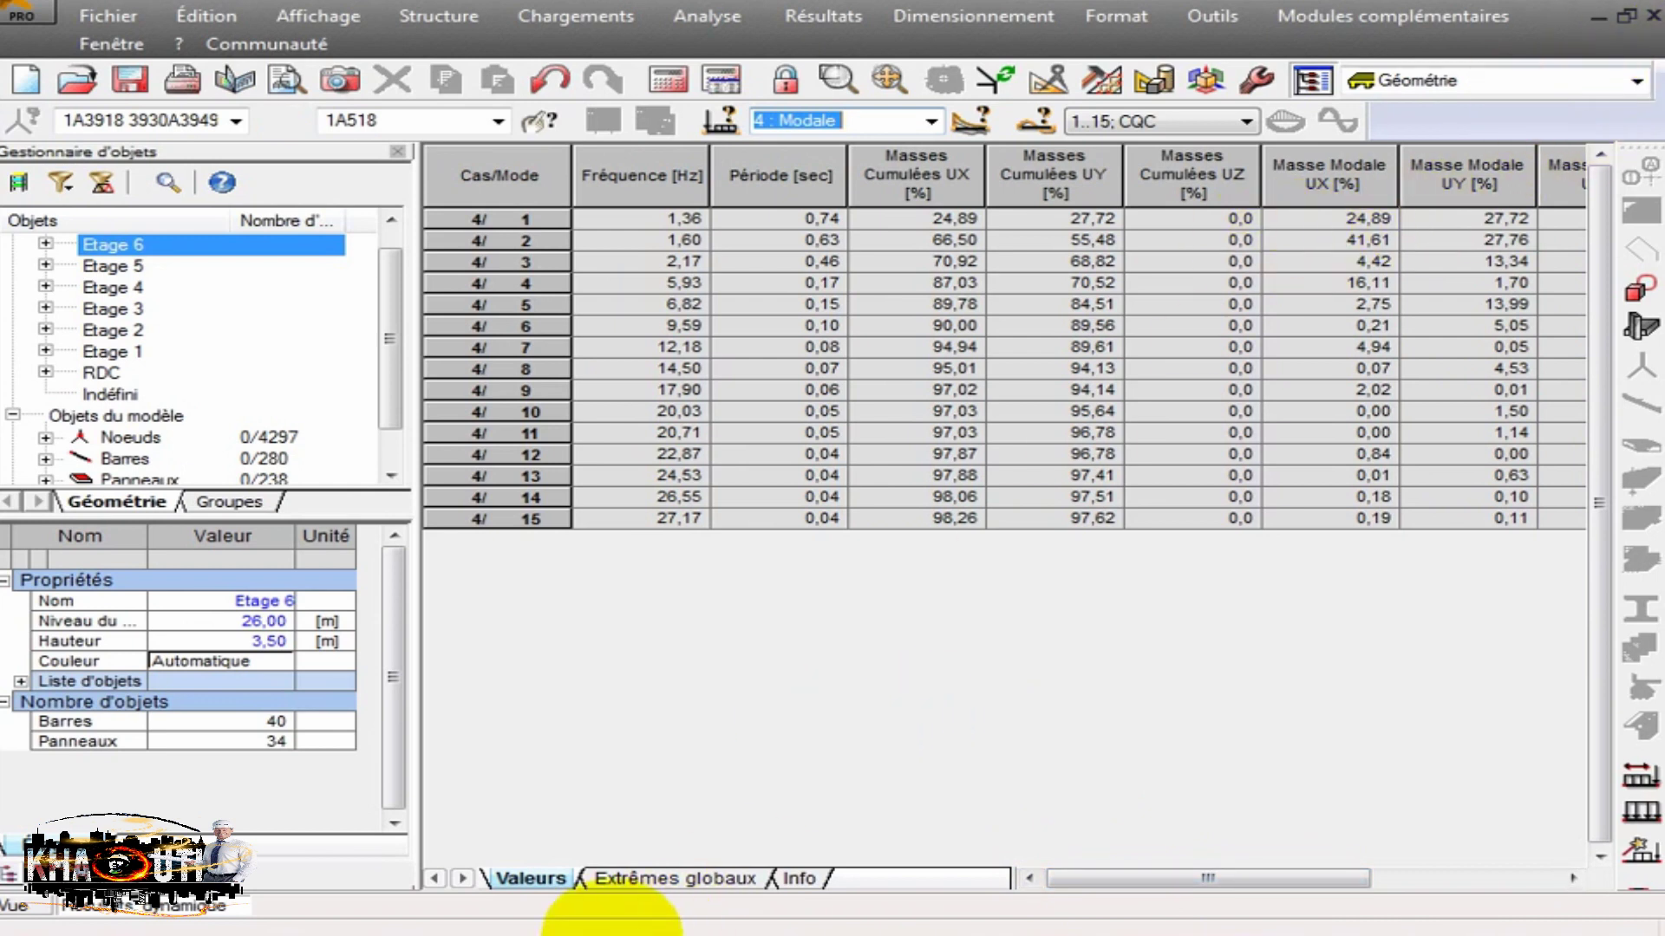
Switch to the CBS building model, inspect it in 3D, and display the floor plan of level 0.
left_click(438, 935)
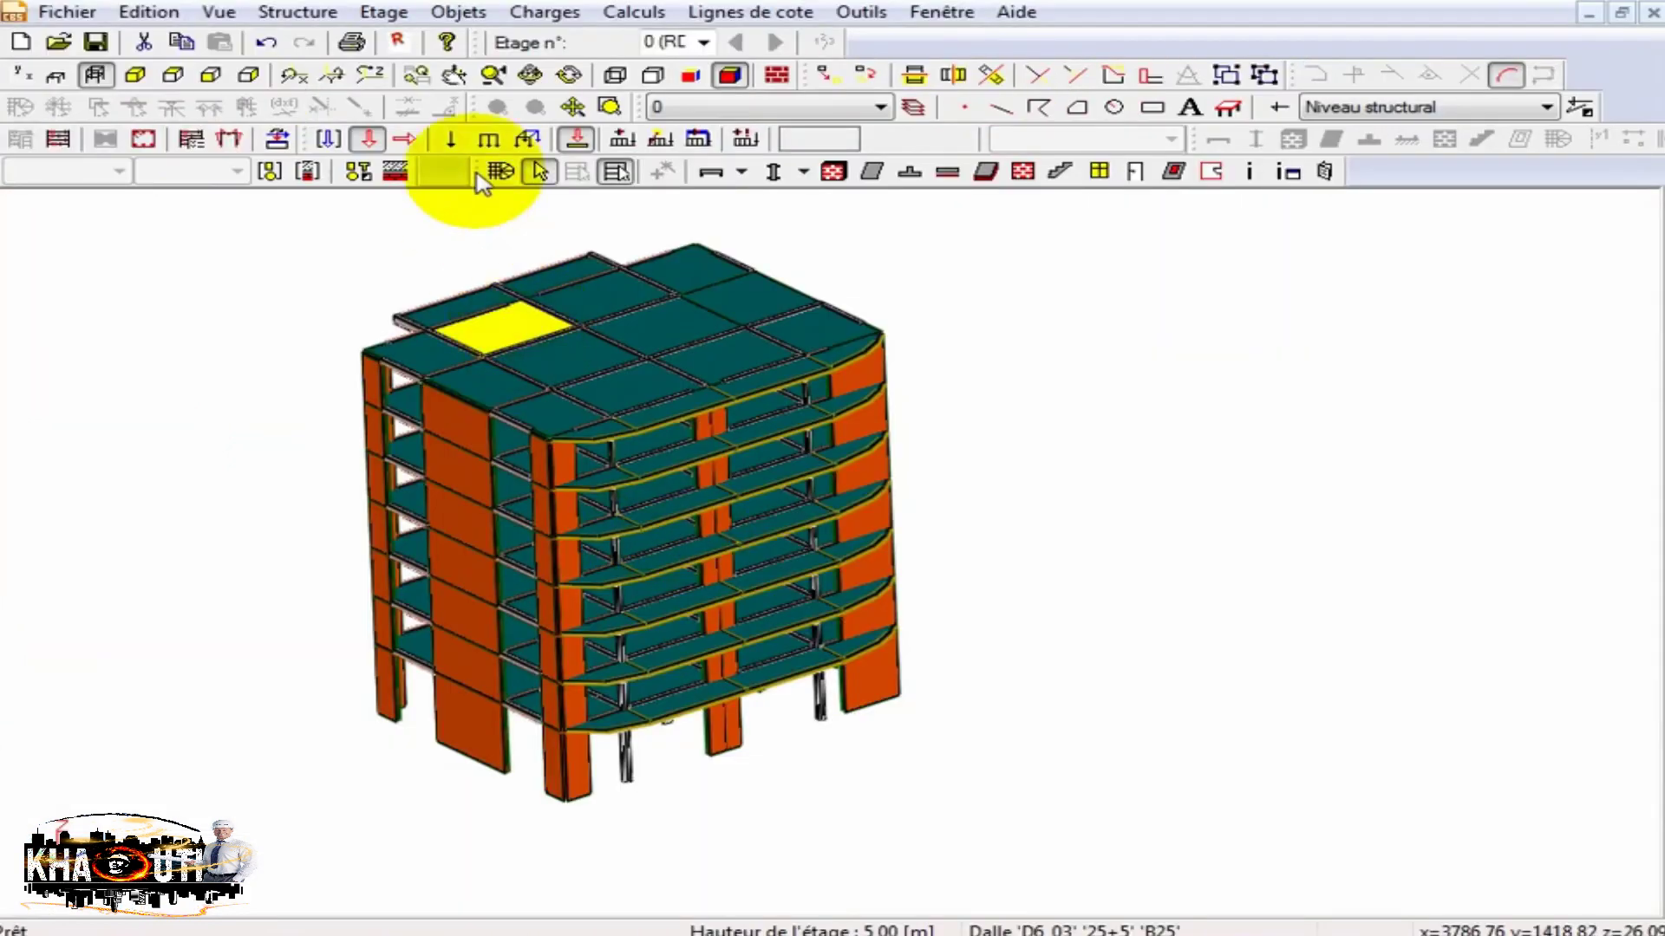
left_click(530, 76)
left_click_drag(457, 345, 372, 449)
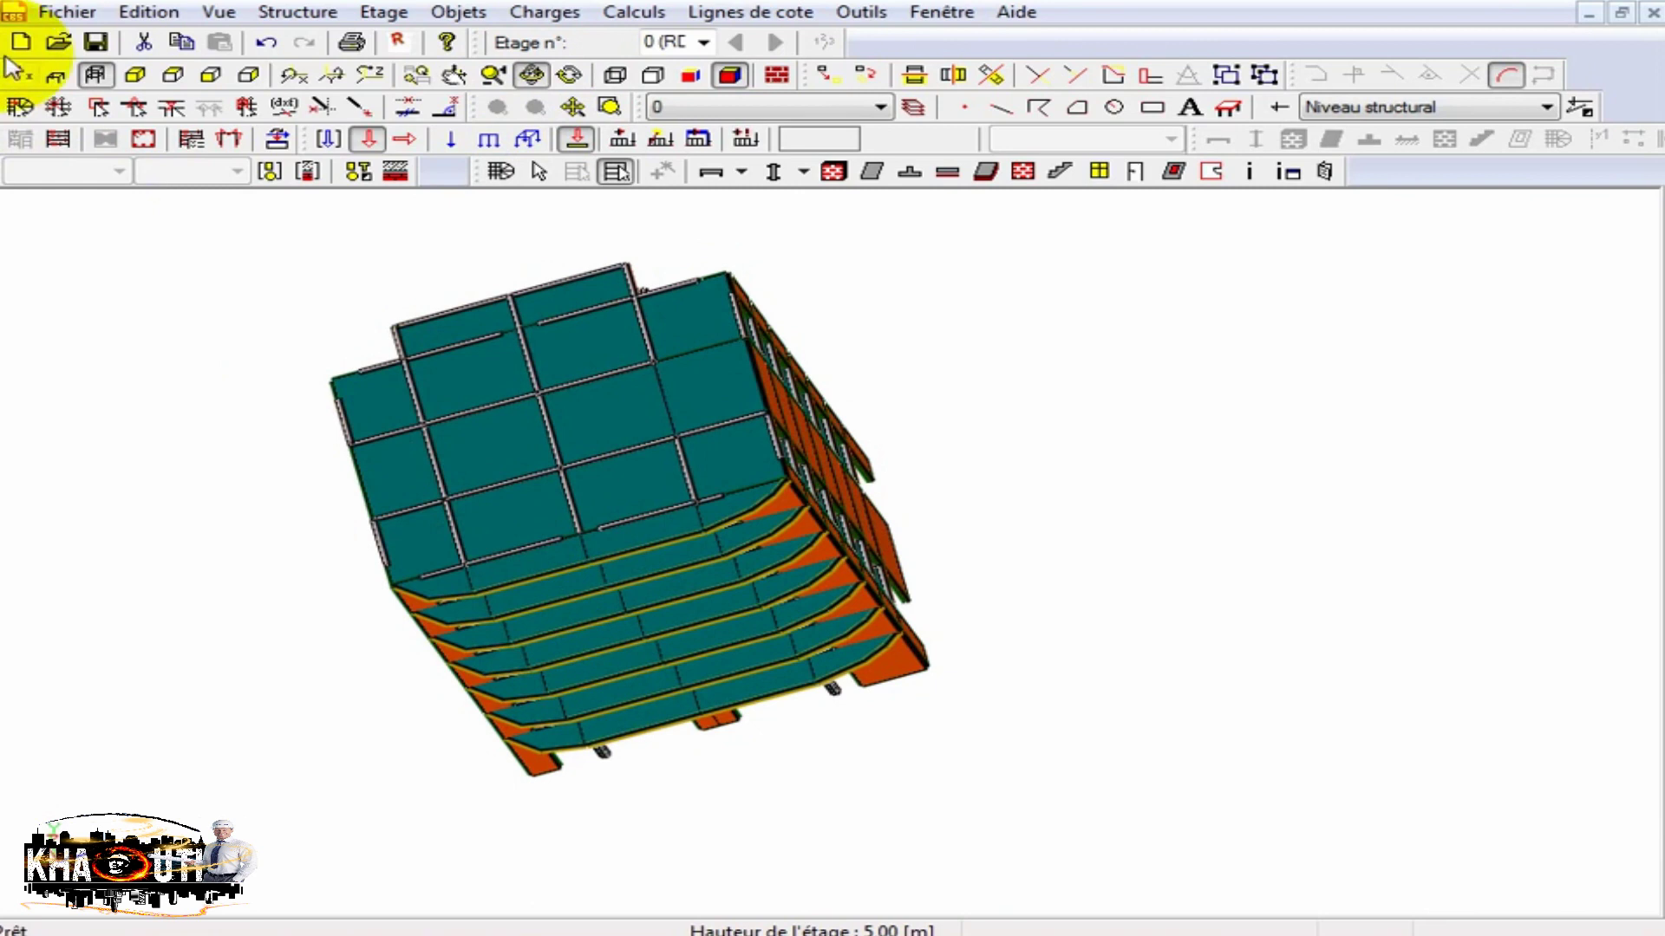
left_click(21, 75)
left_click(711, 643)
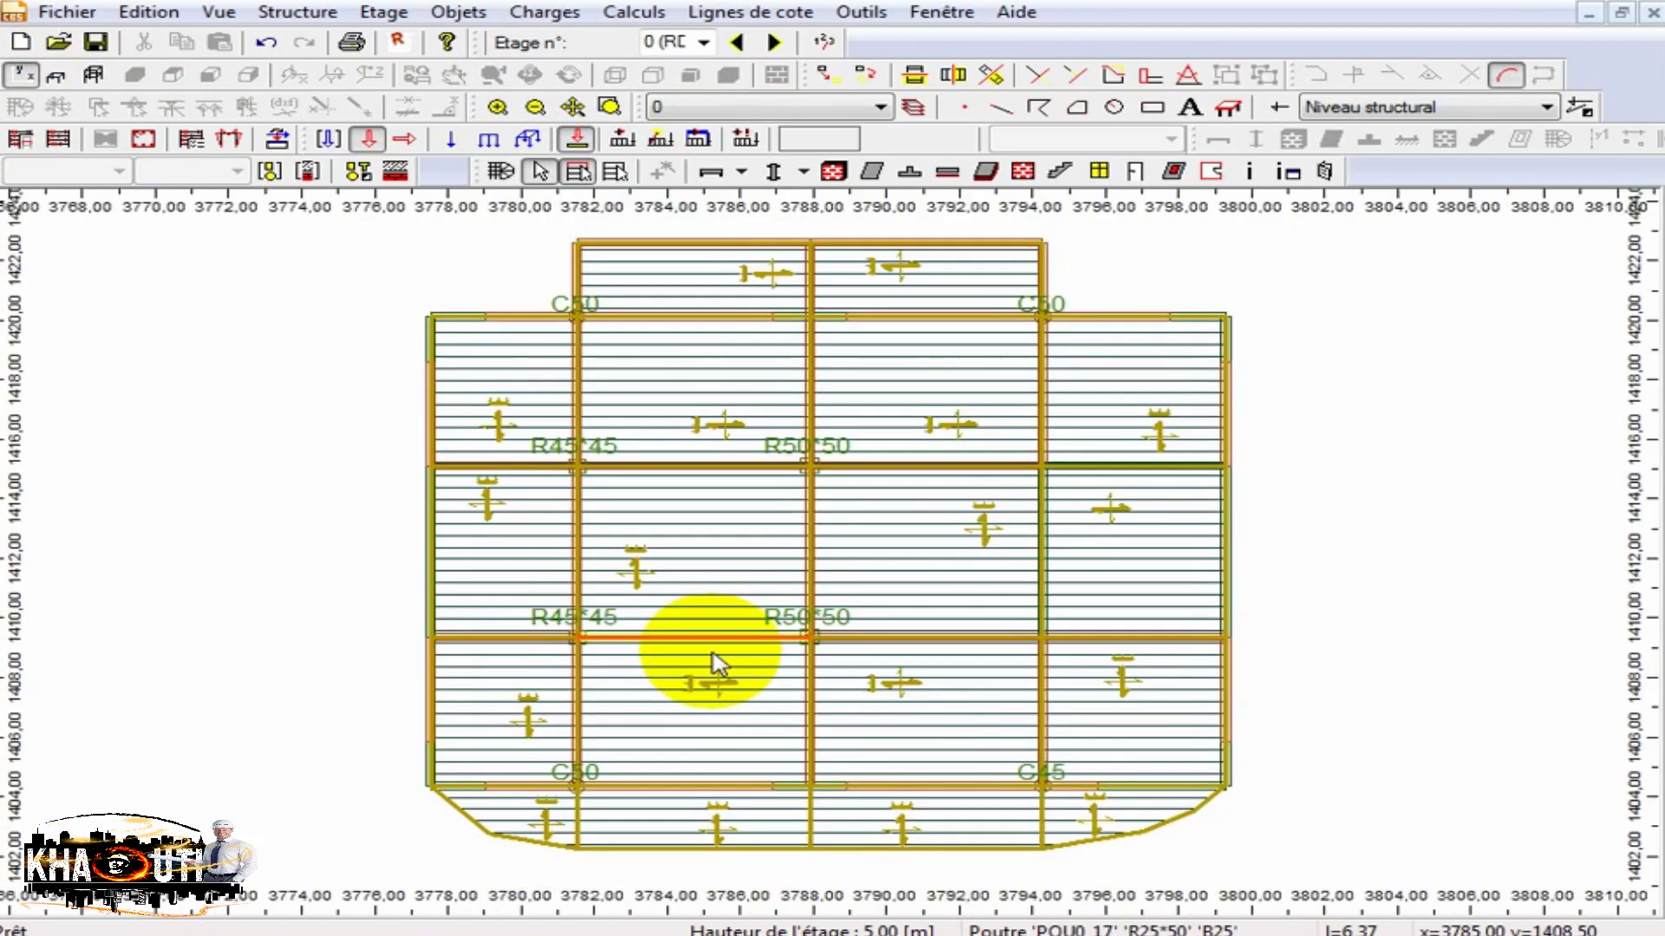
Set the plan display to show only Poteaux and Parois, hiding every other object type.
key("F8")
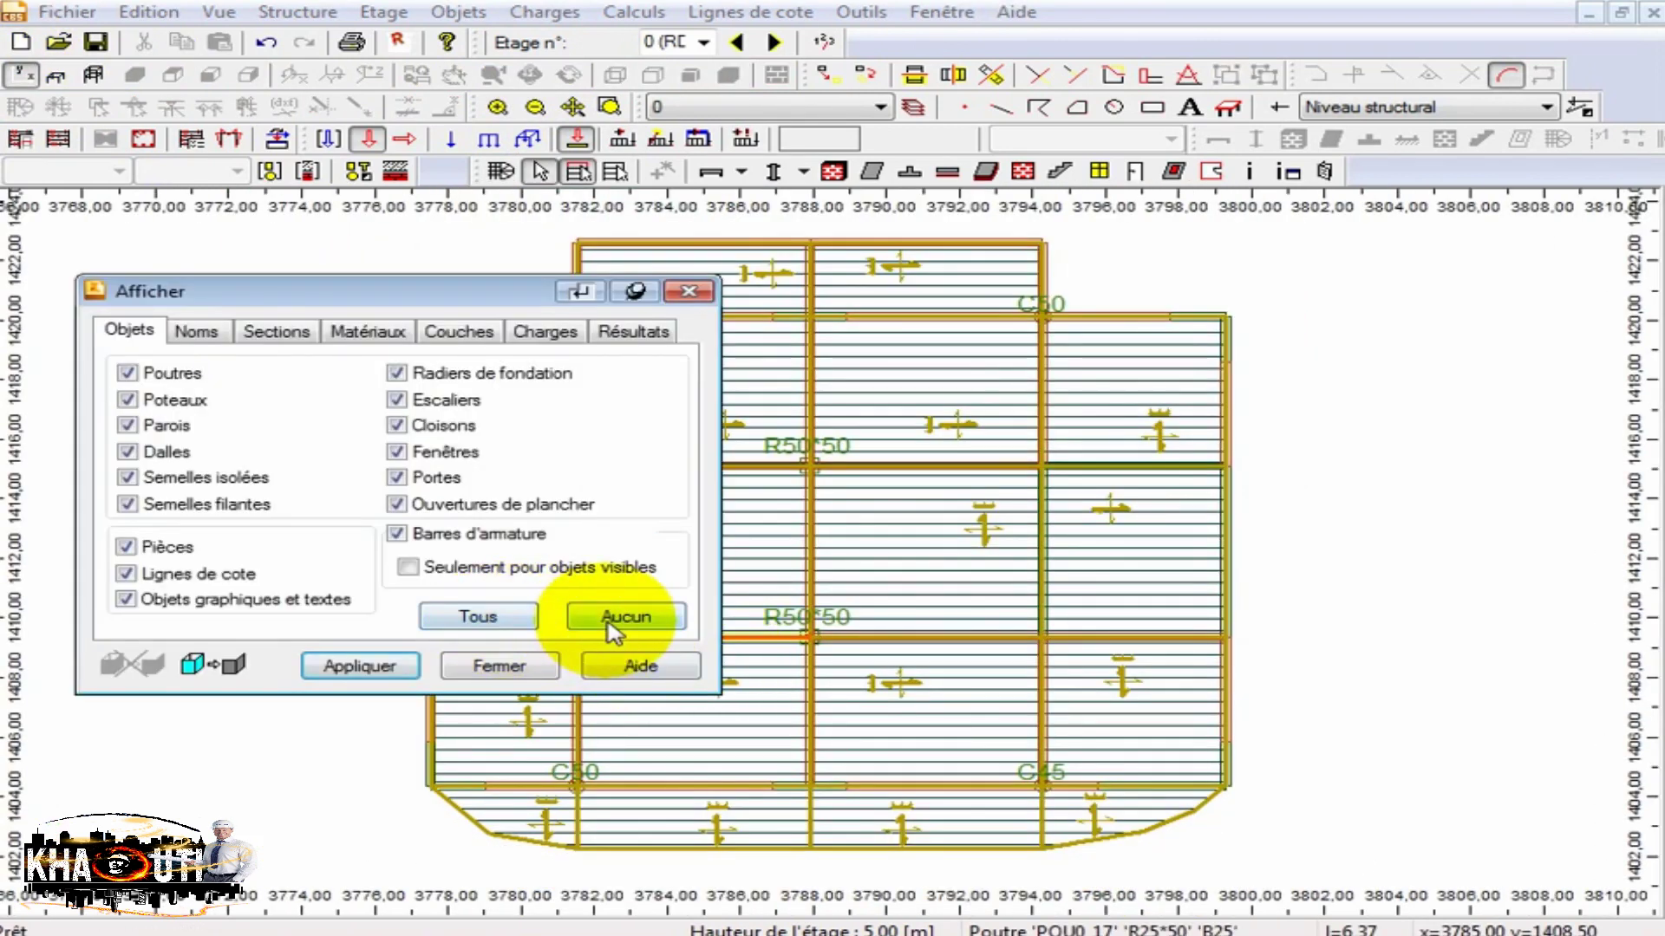
left_click(613, 617)
left_click(130, 402)
left_click(128, 373)
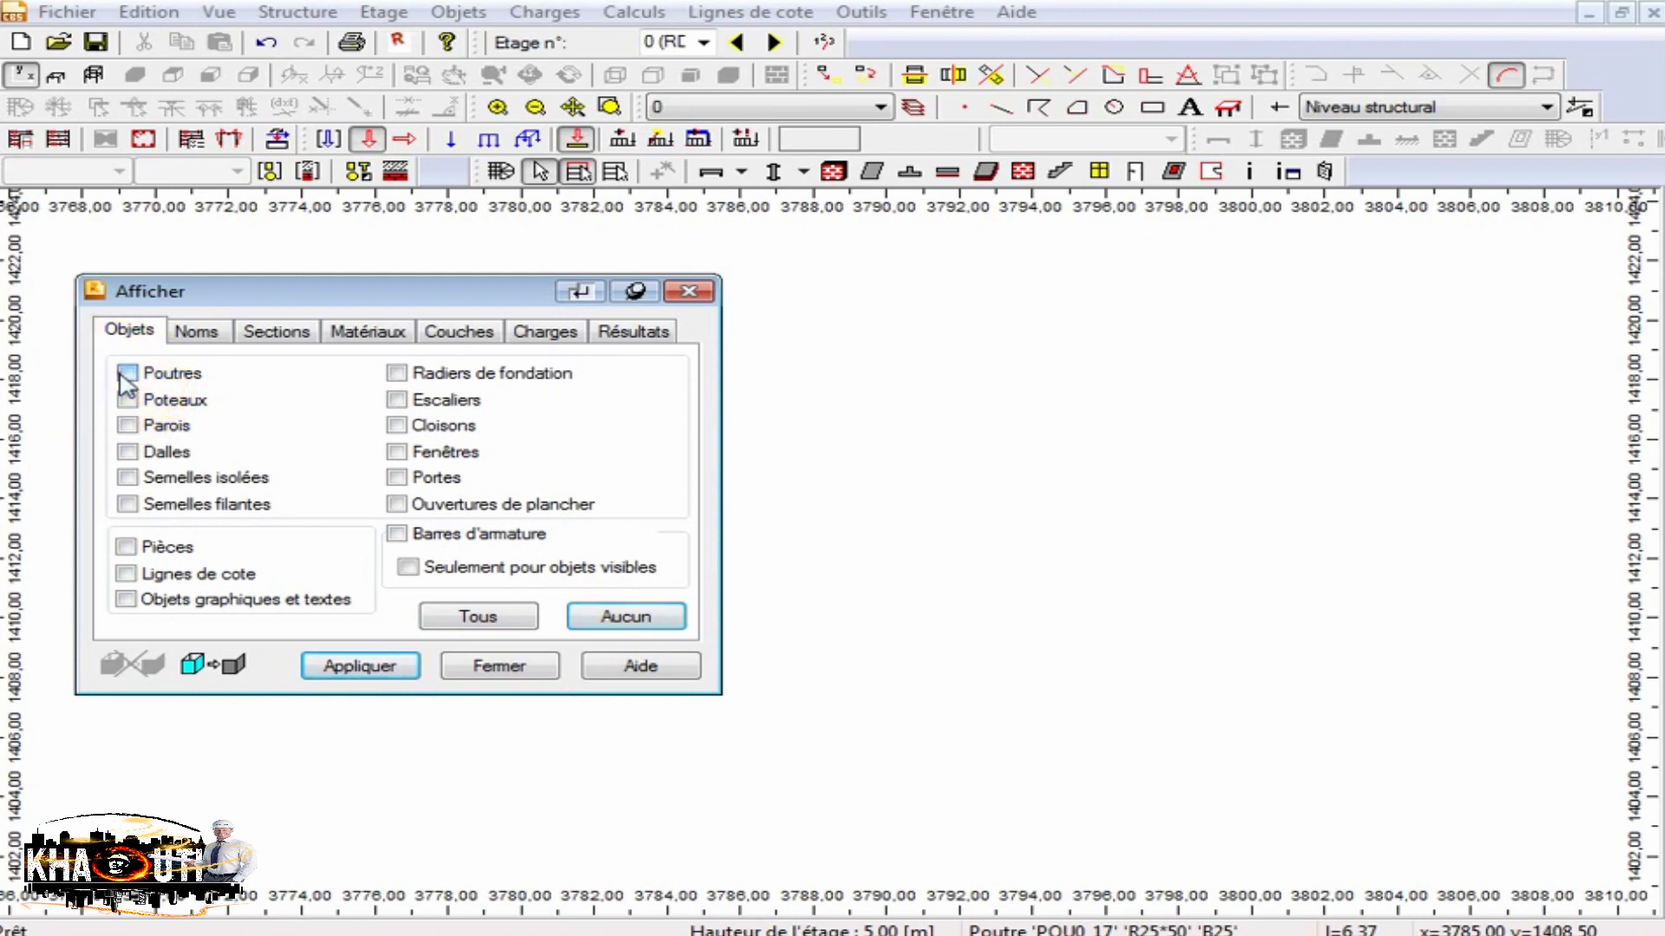
left_click(127, 424)
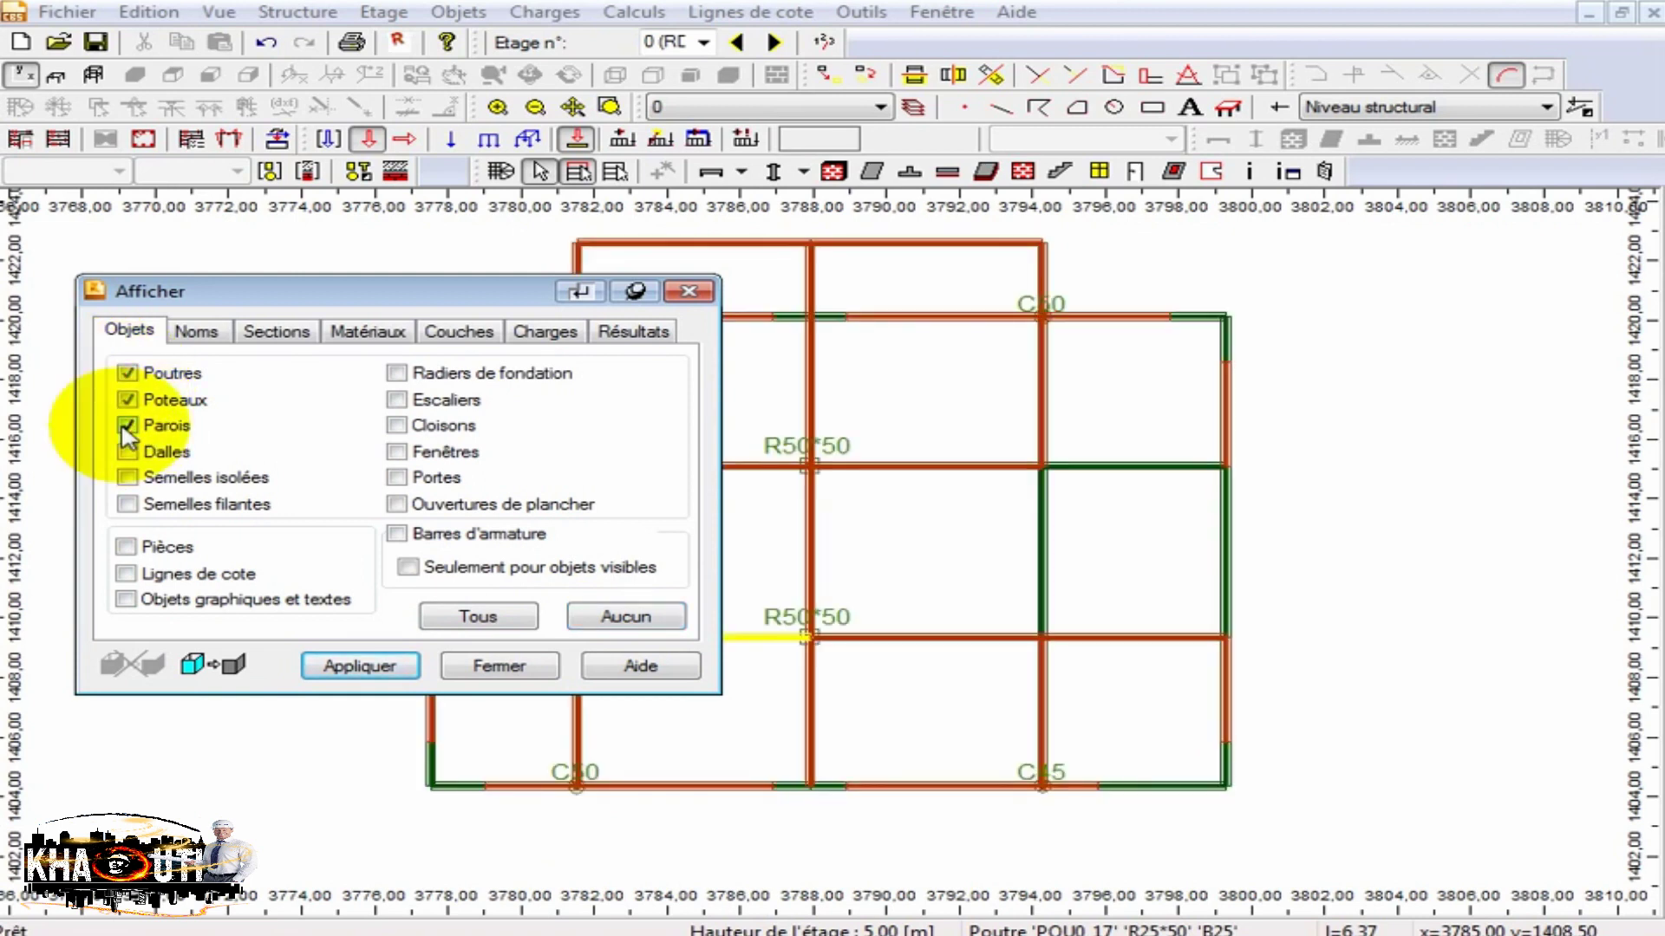
left_click(128, 373)
left_click(498, 666)
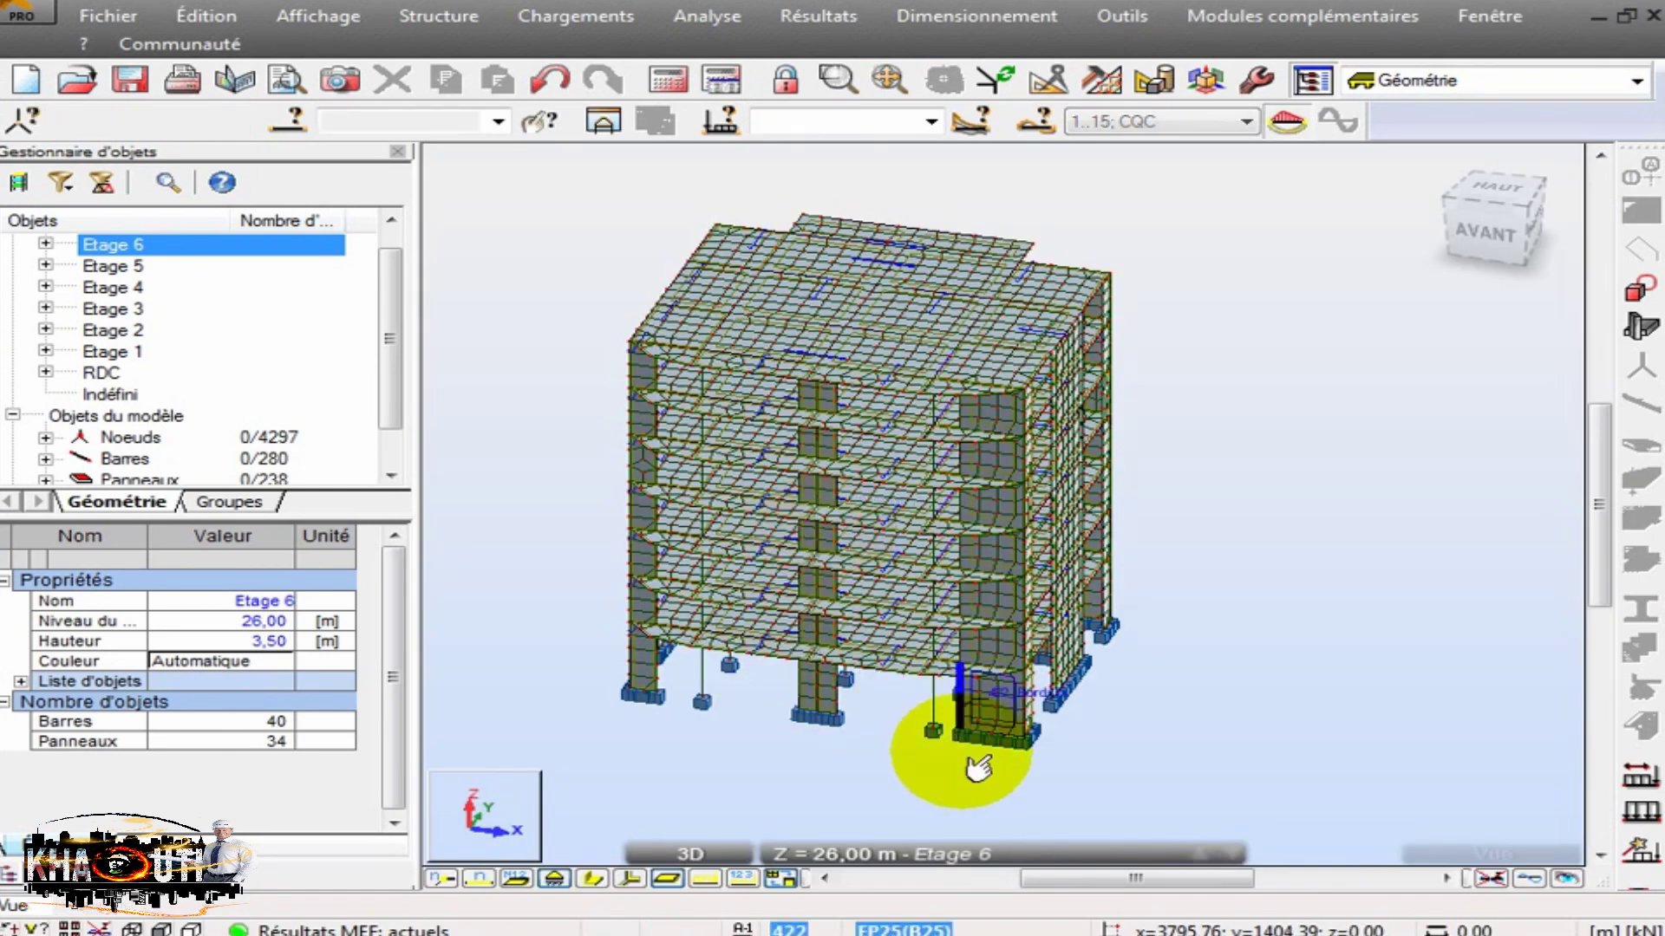
Hide the finite element mesh and delete the ground-floor wall panel P0_16 at the front corner of the building.
scroll(978, 784, "up", 2)
scroll(978, 786, "down", 1)
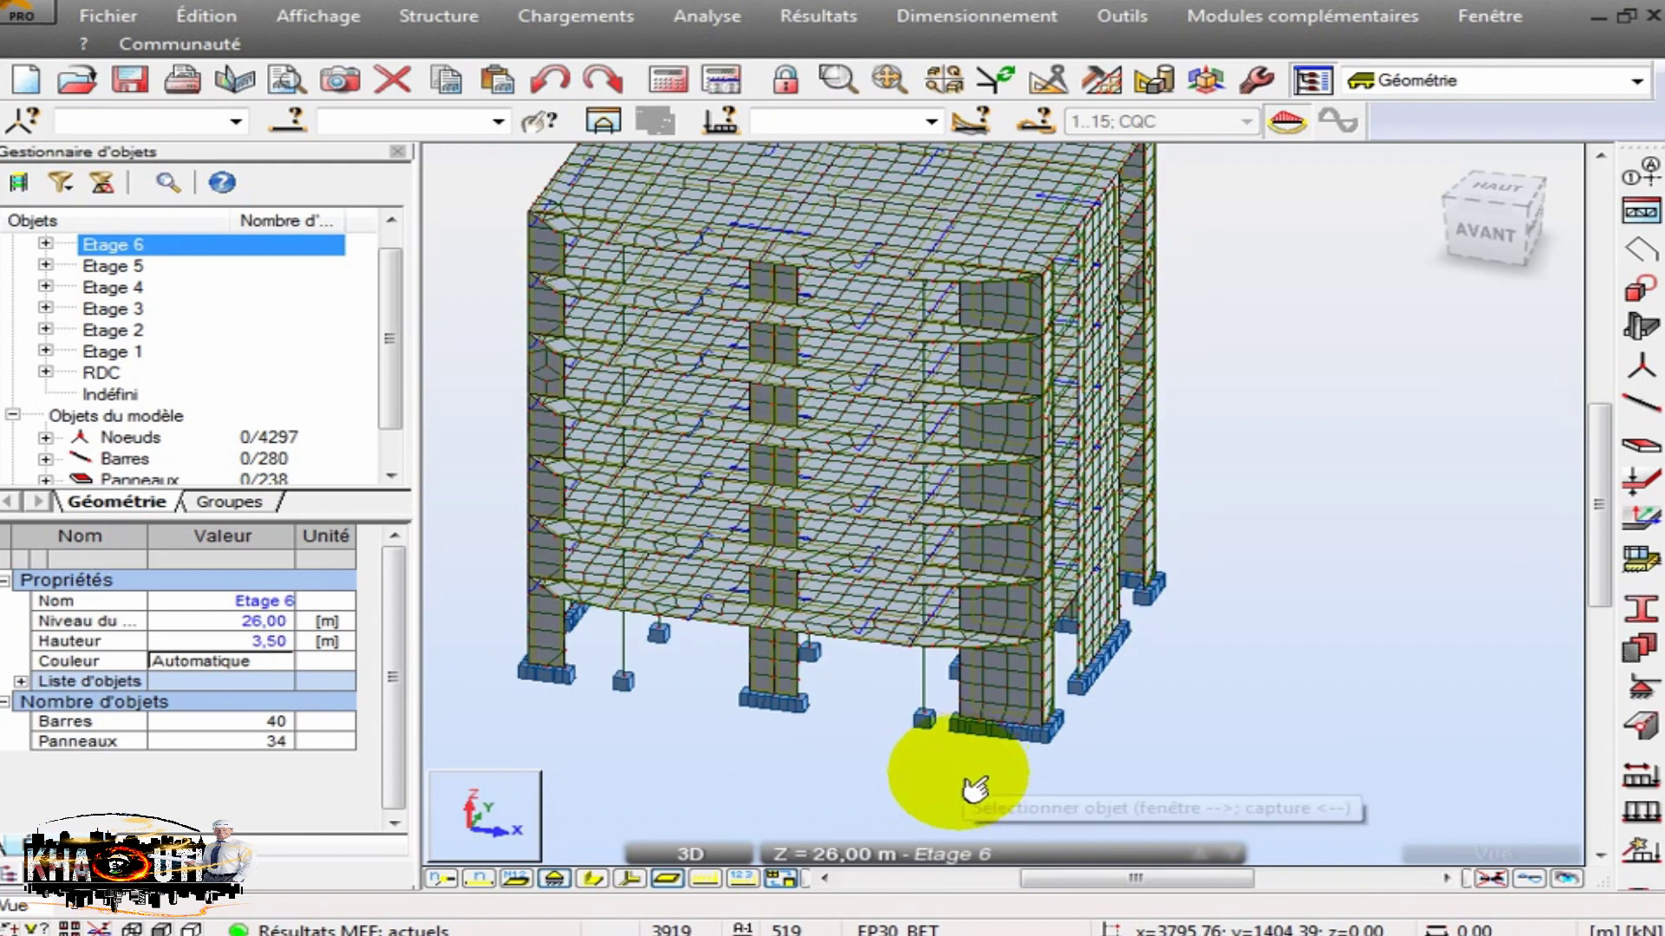
left_click(984, 716)
scroll(979, 797, "up", 1)
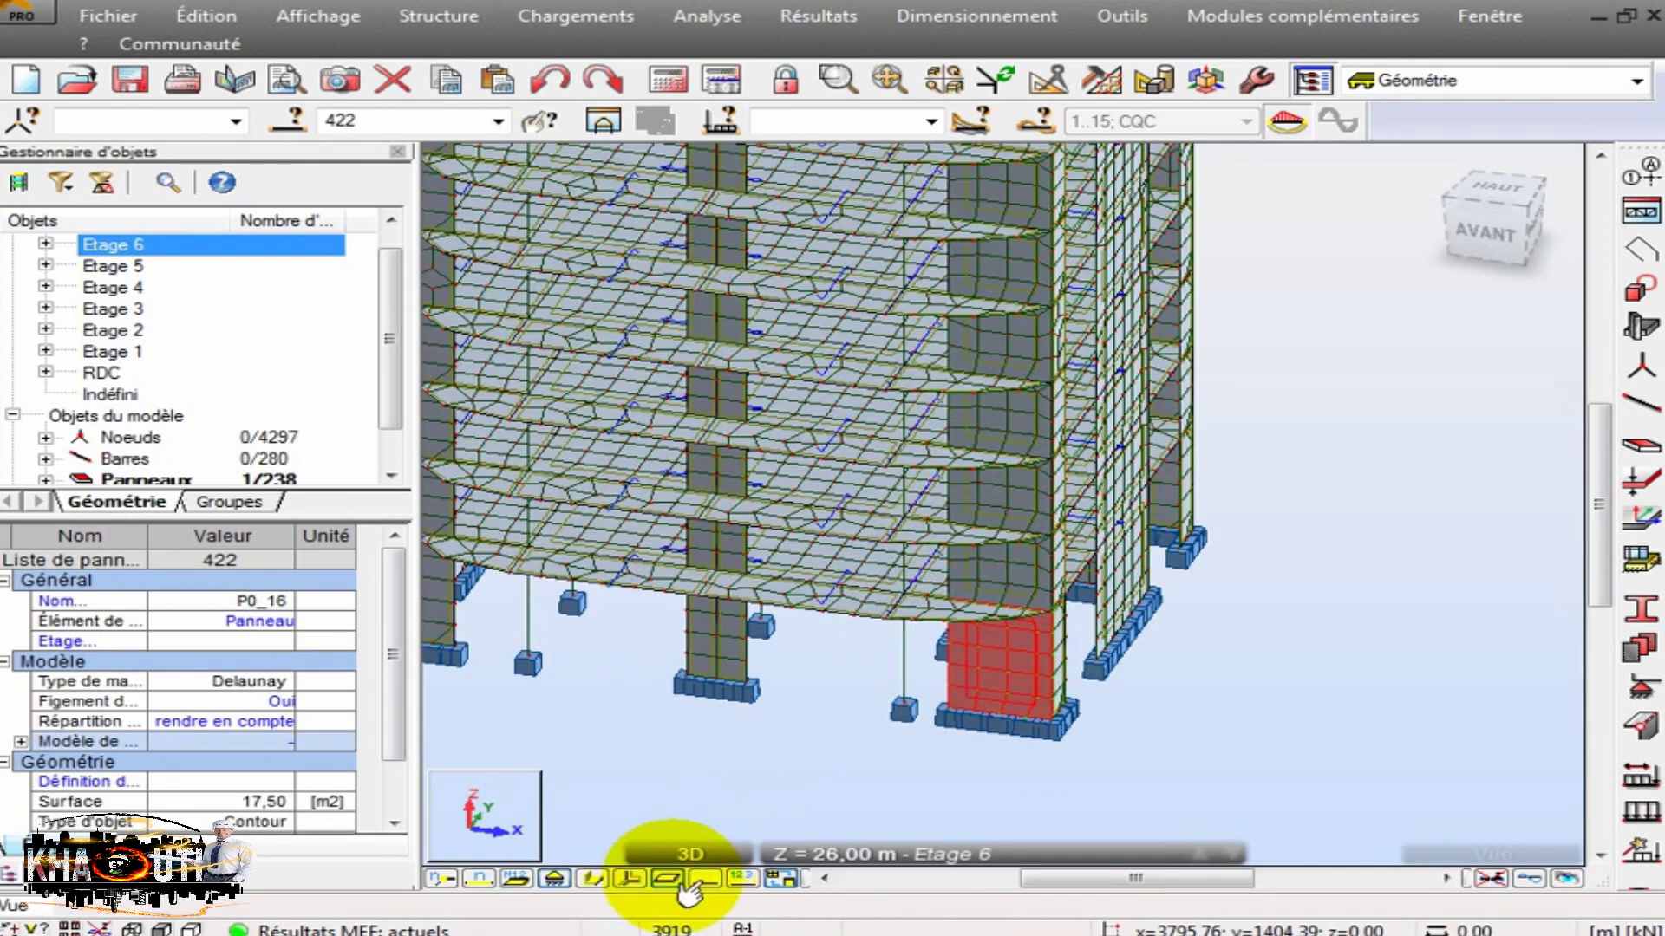
left_click(779, 878)
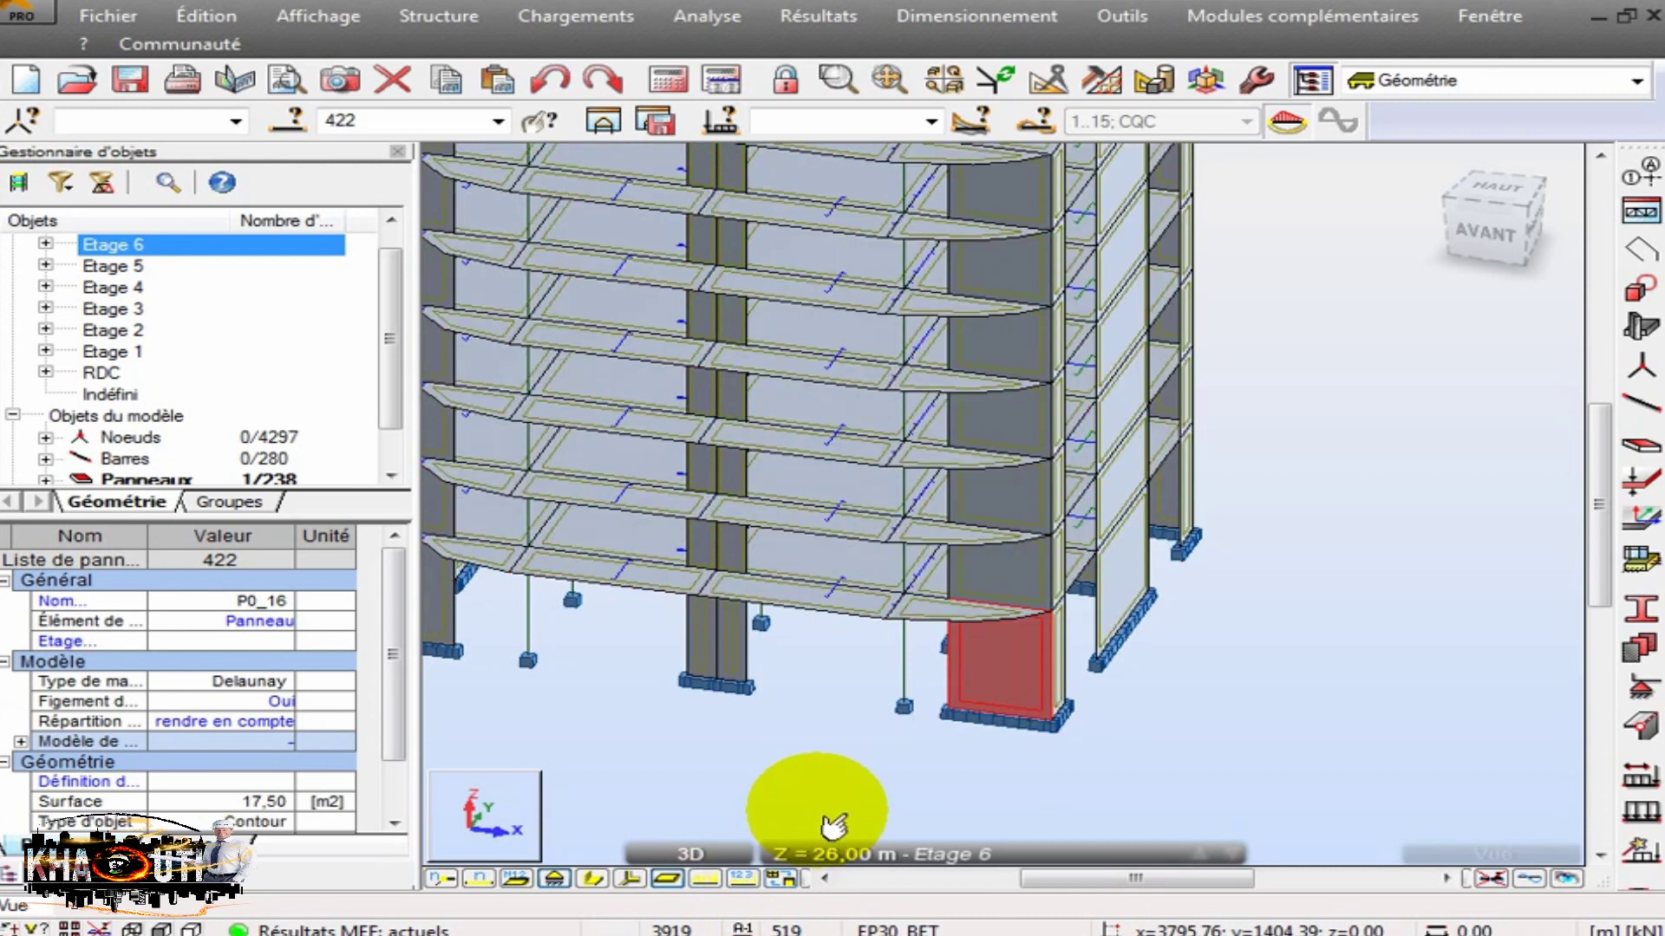
key("Delete")
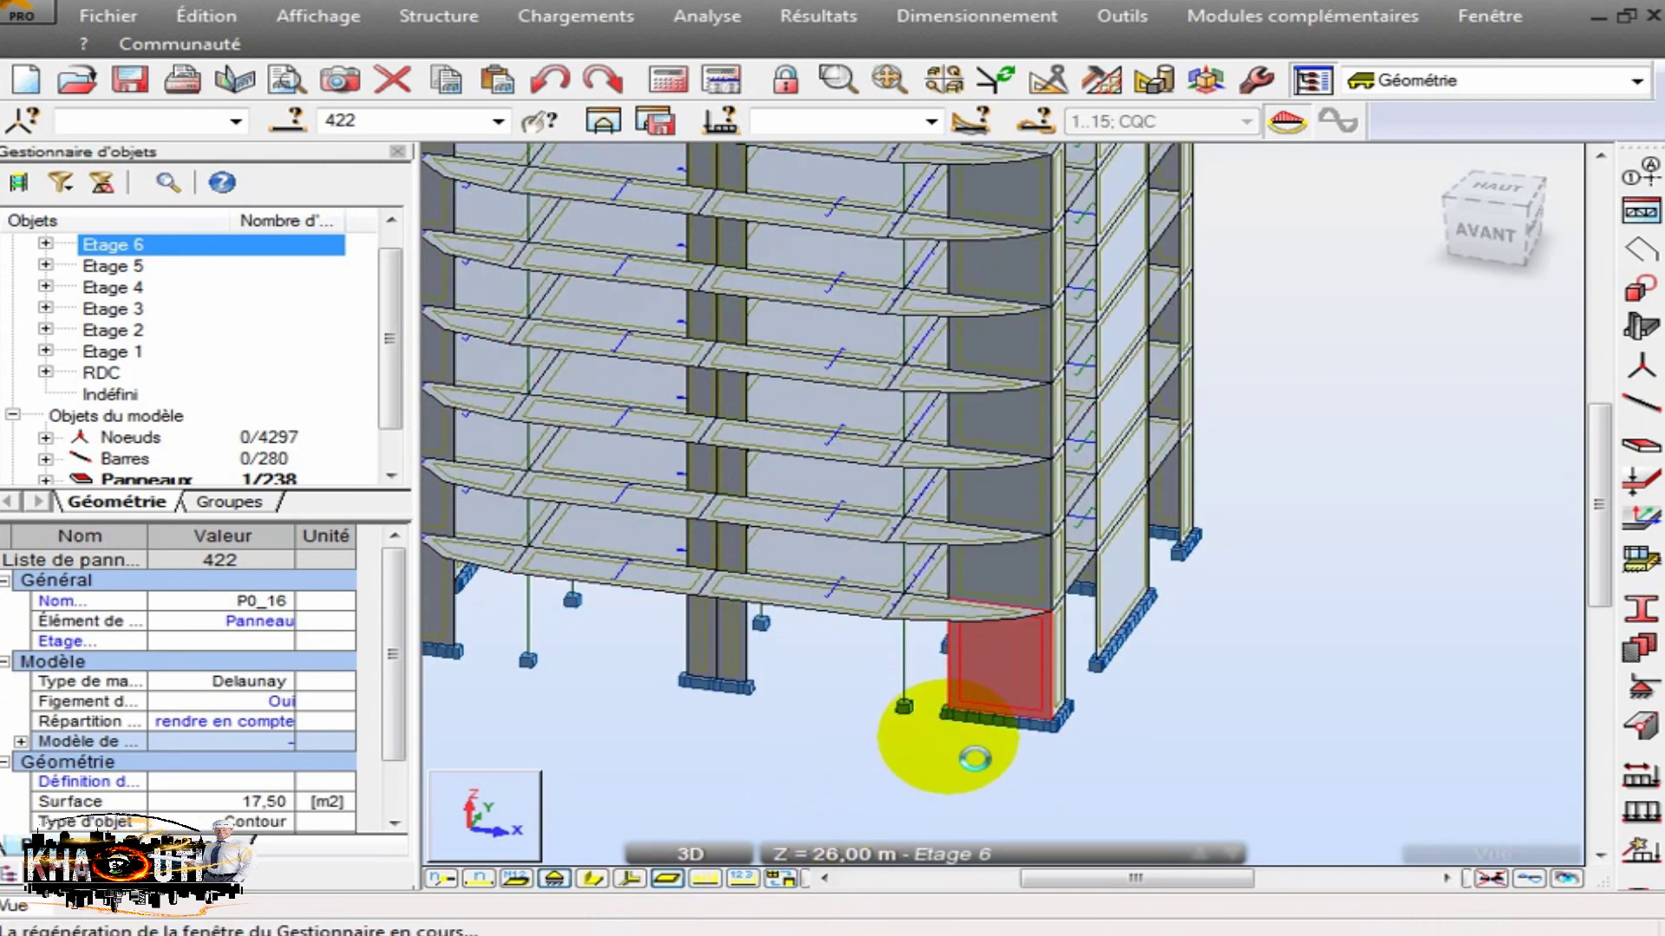
Delete the front corner wall panels P1_16, P2_16 and P3_16 on the storeys directly above, keeping the connected bars.
left_click(997, 572)
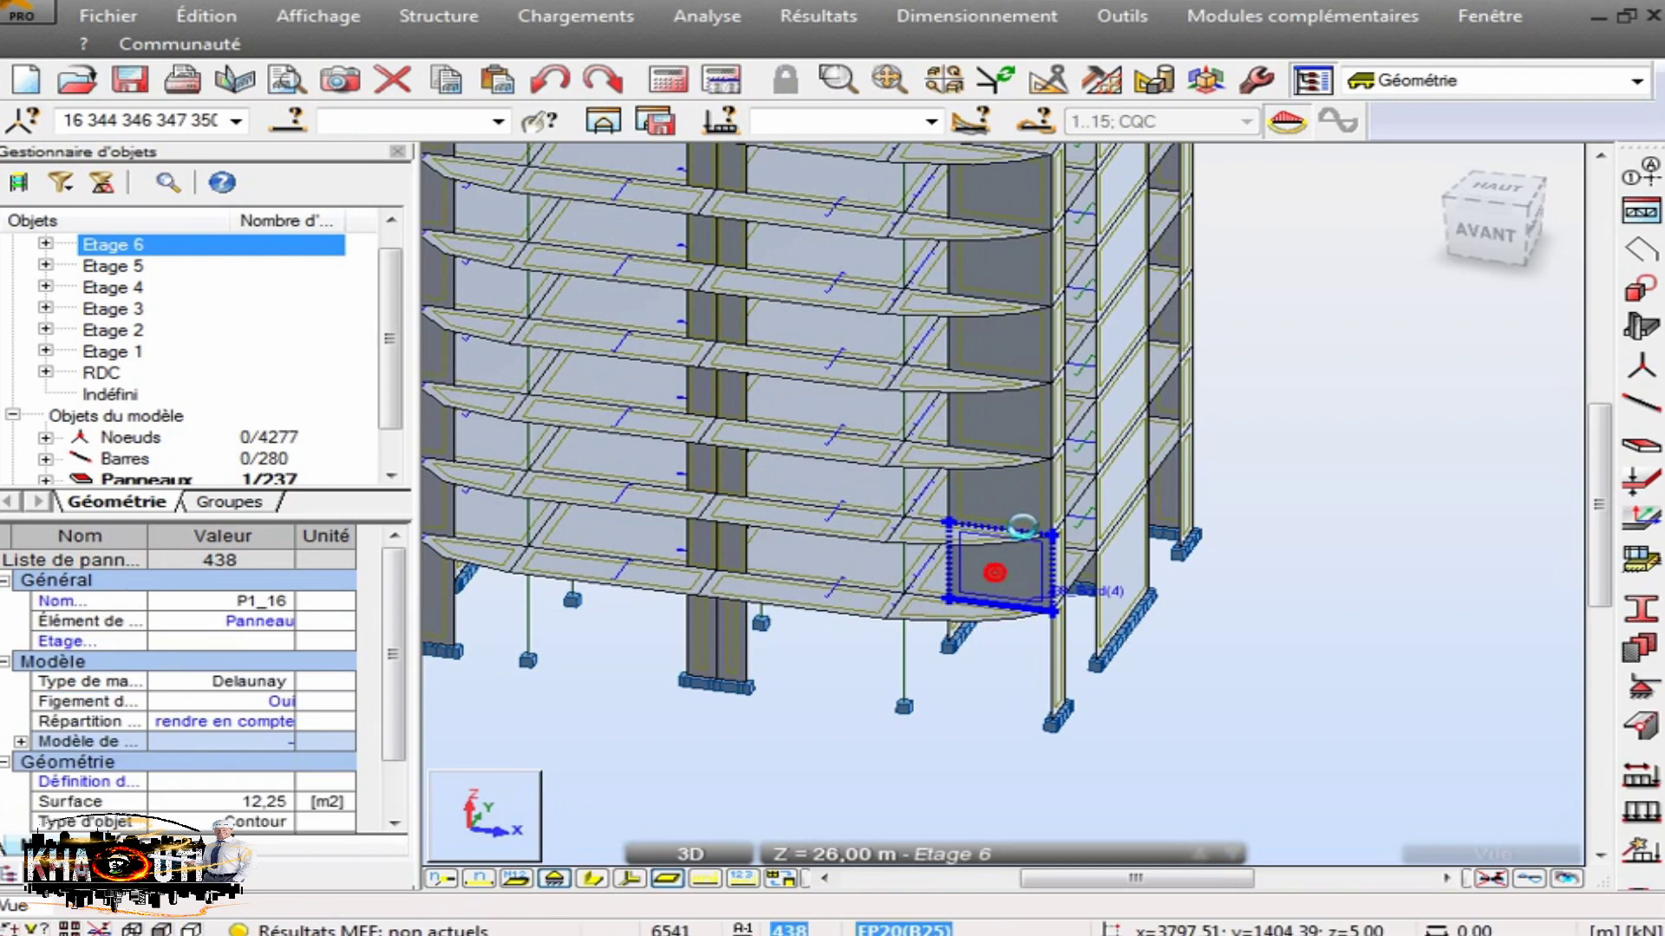
key("Delete")
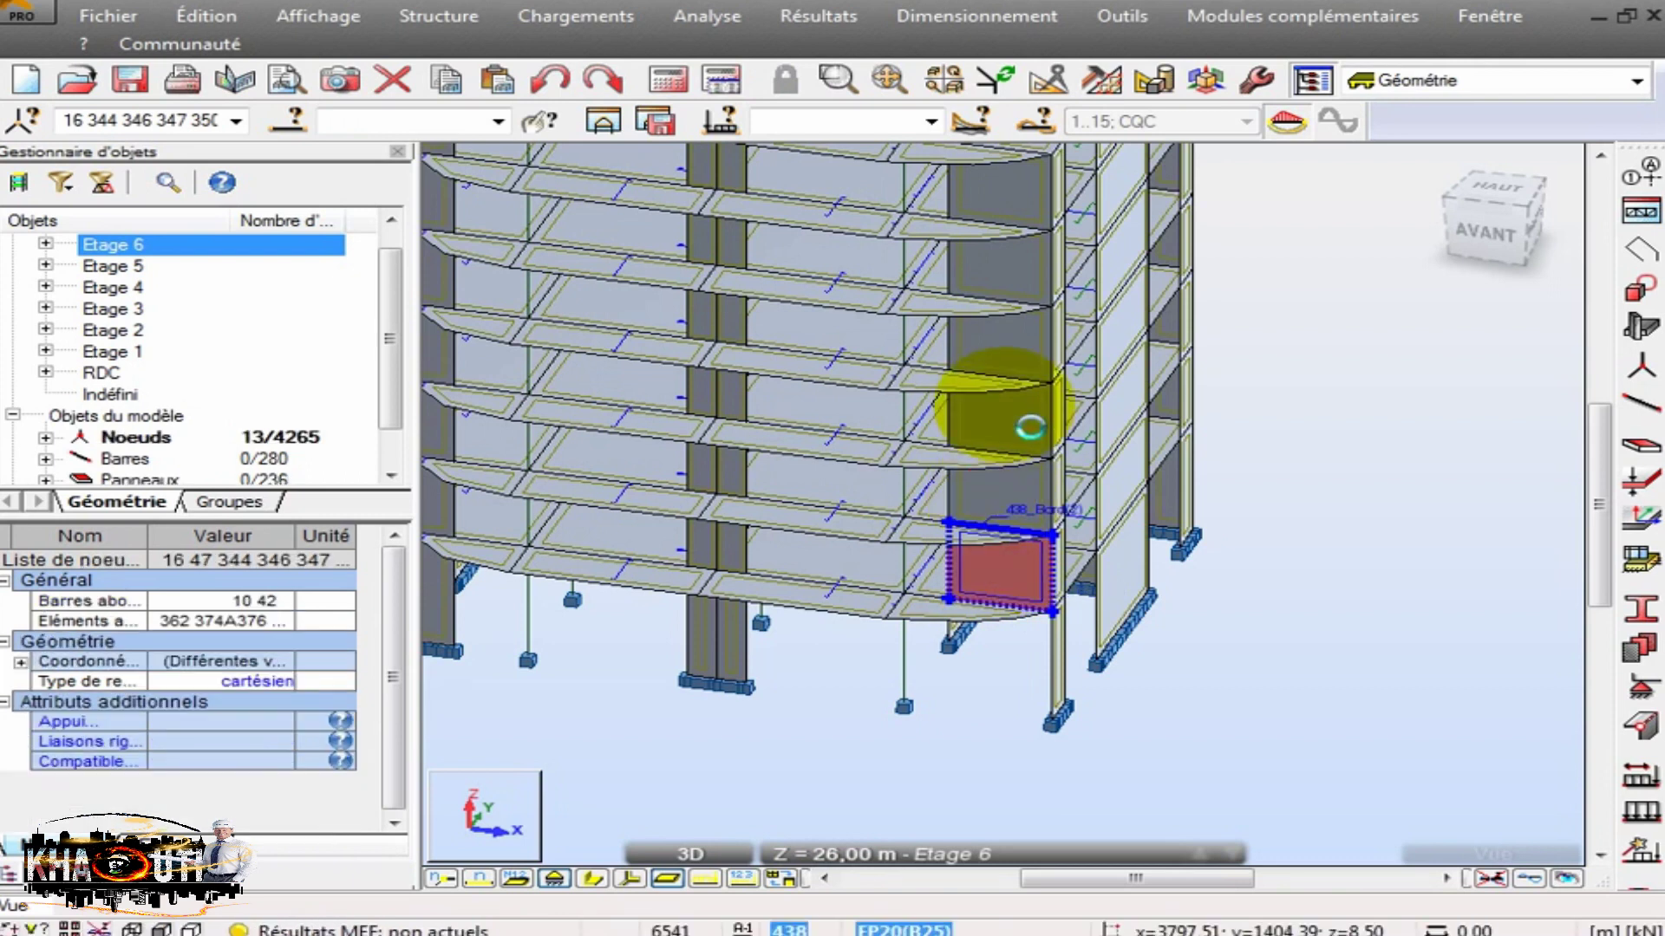
left_click(1022, 379)
key("Delete")
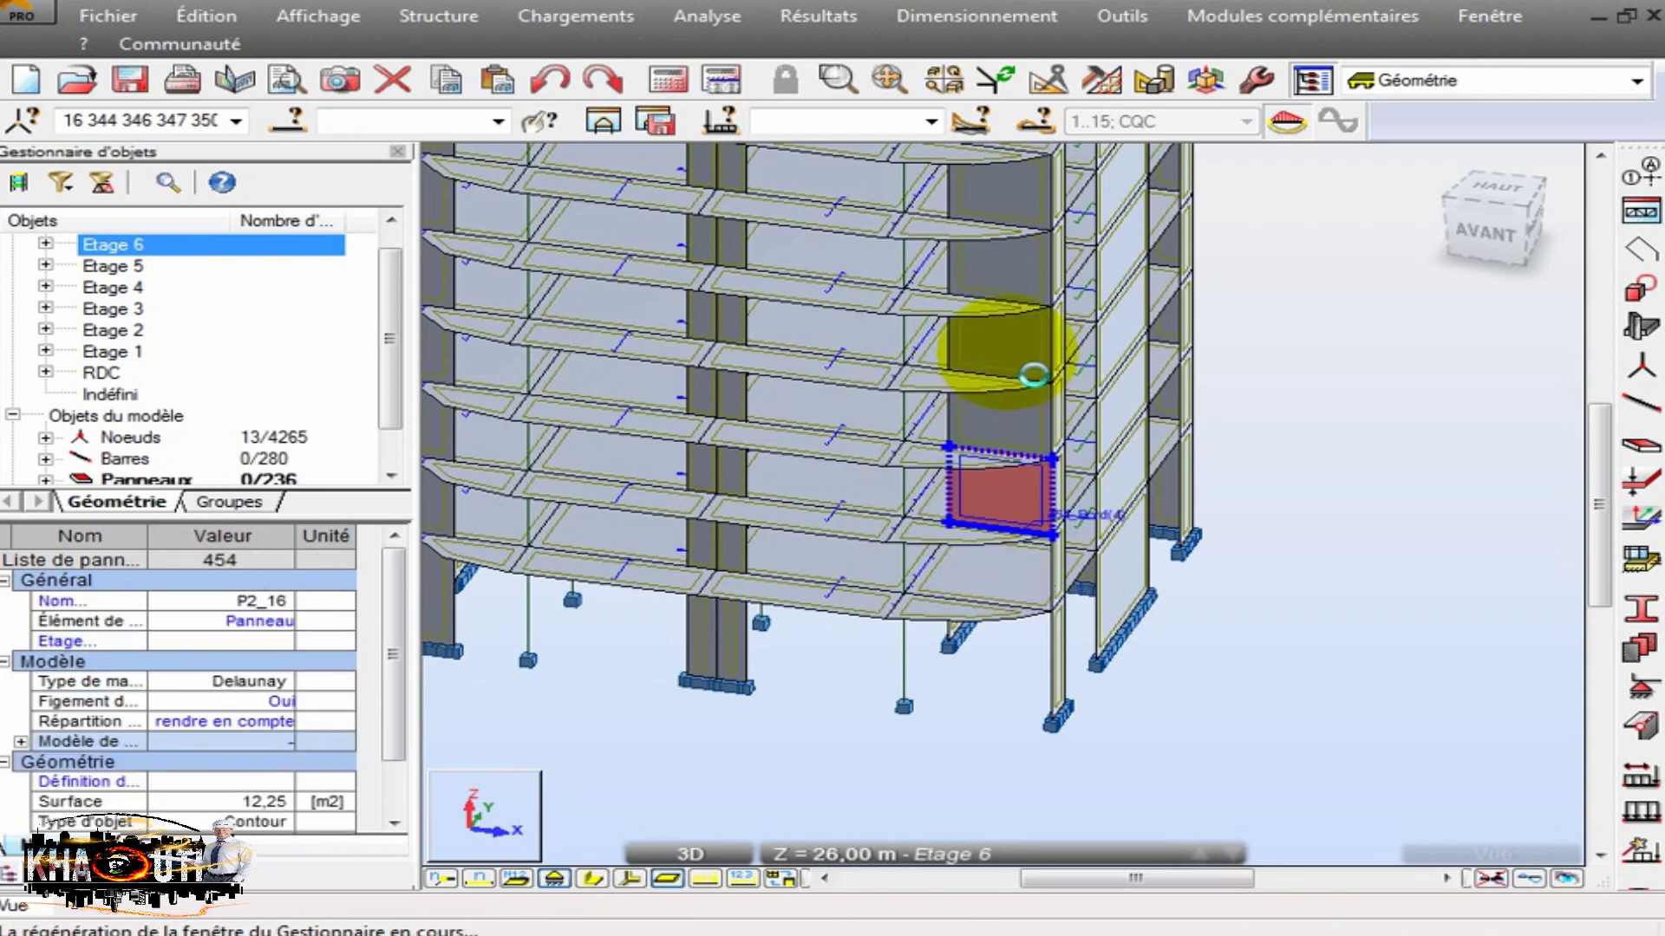
left_click(1034, 375)
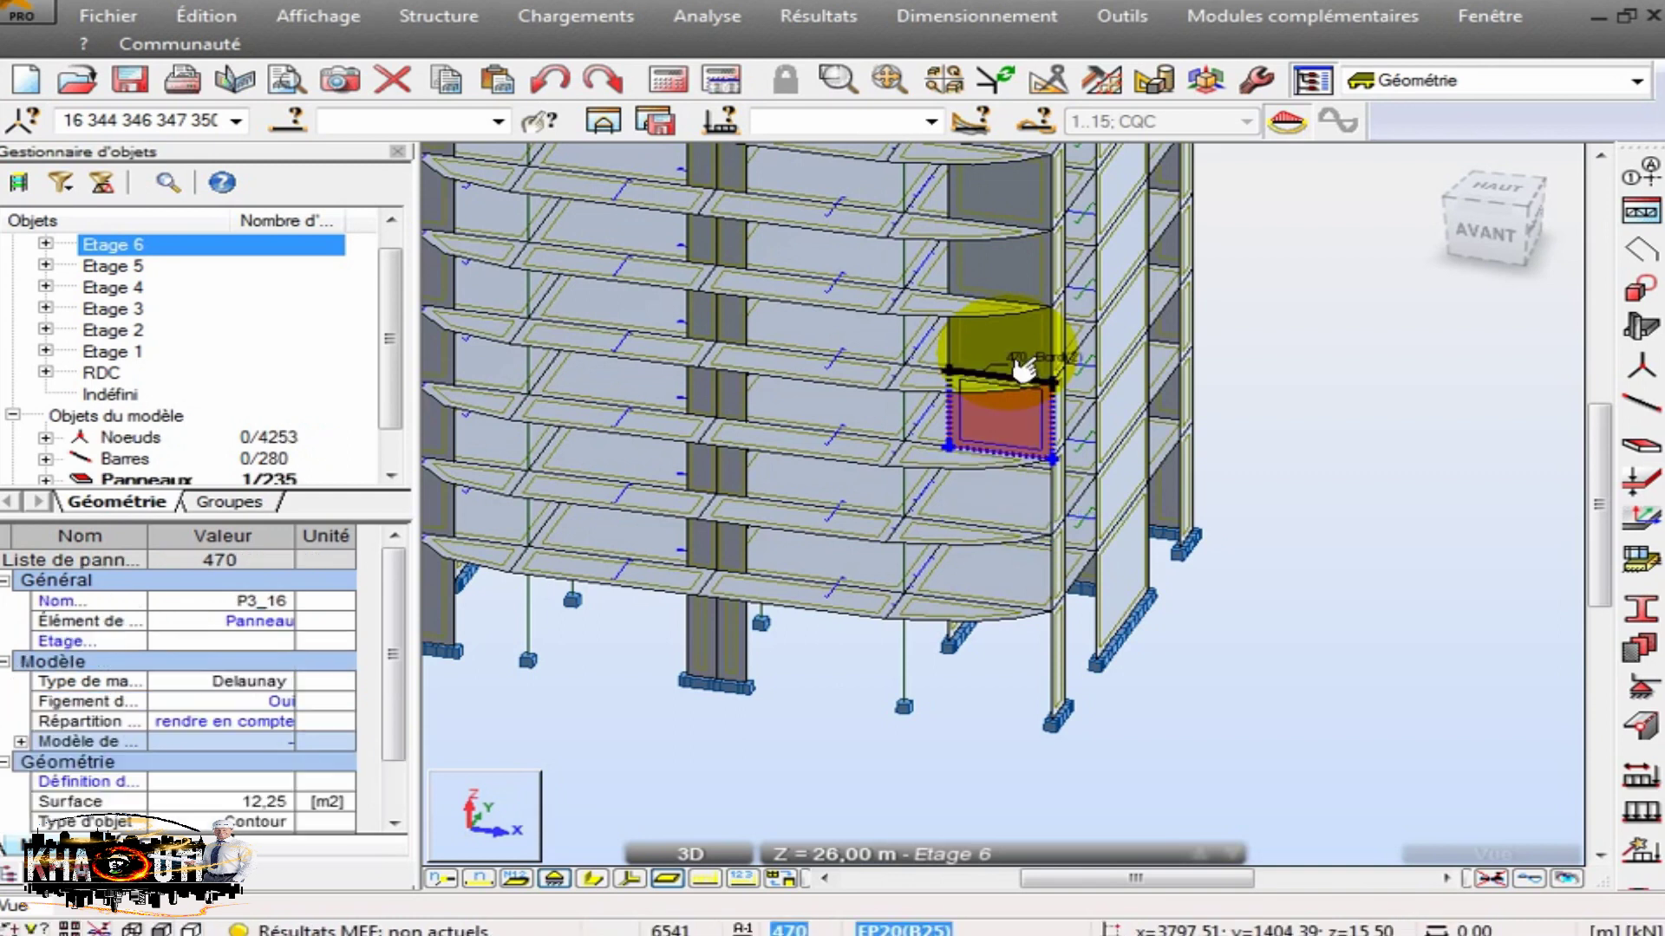
key("Delete")
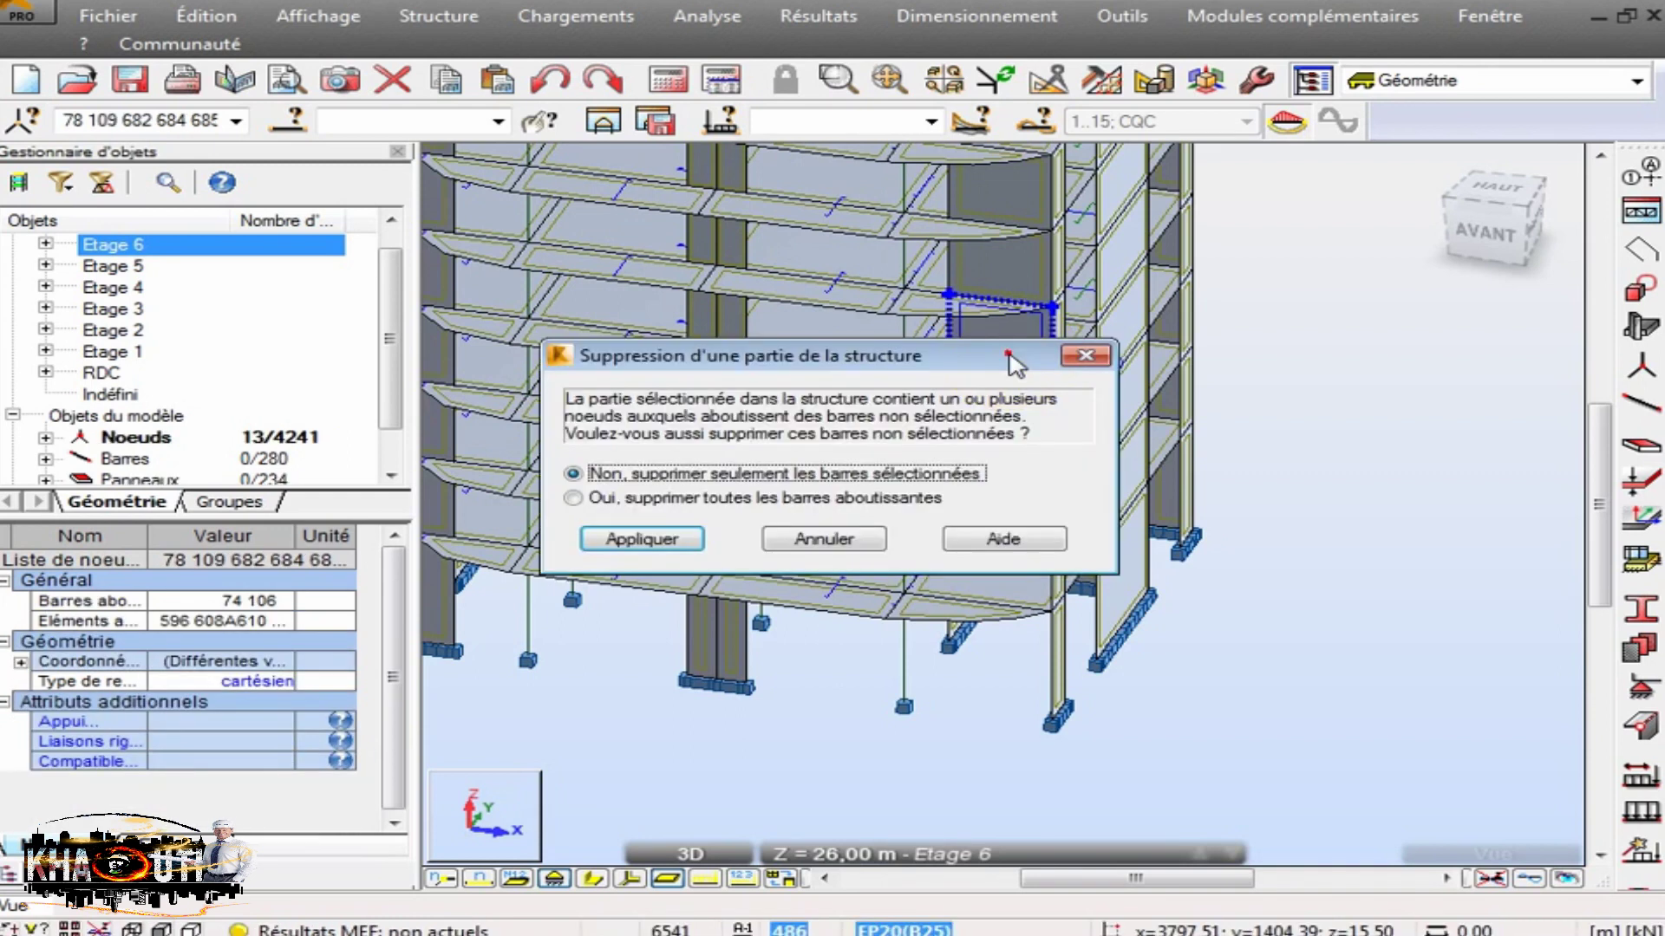
left_click(844, 538)
left_click(984, 857)
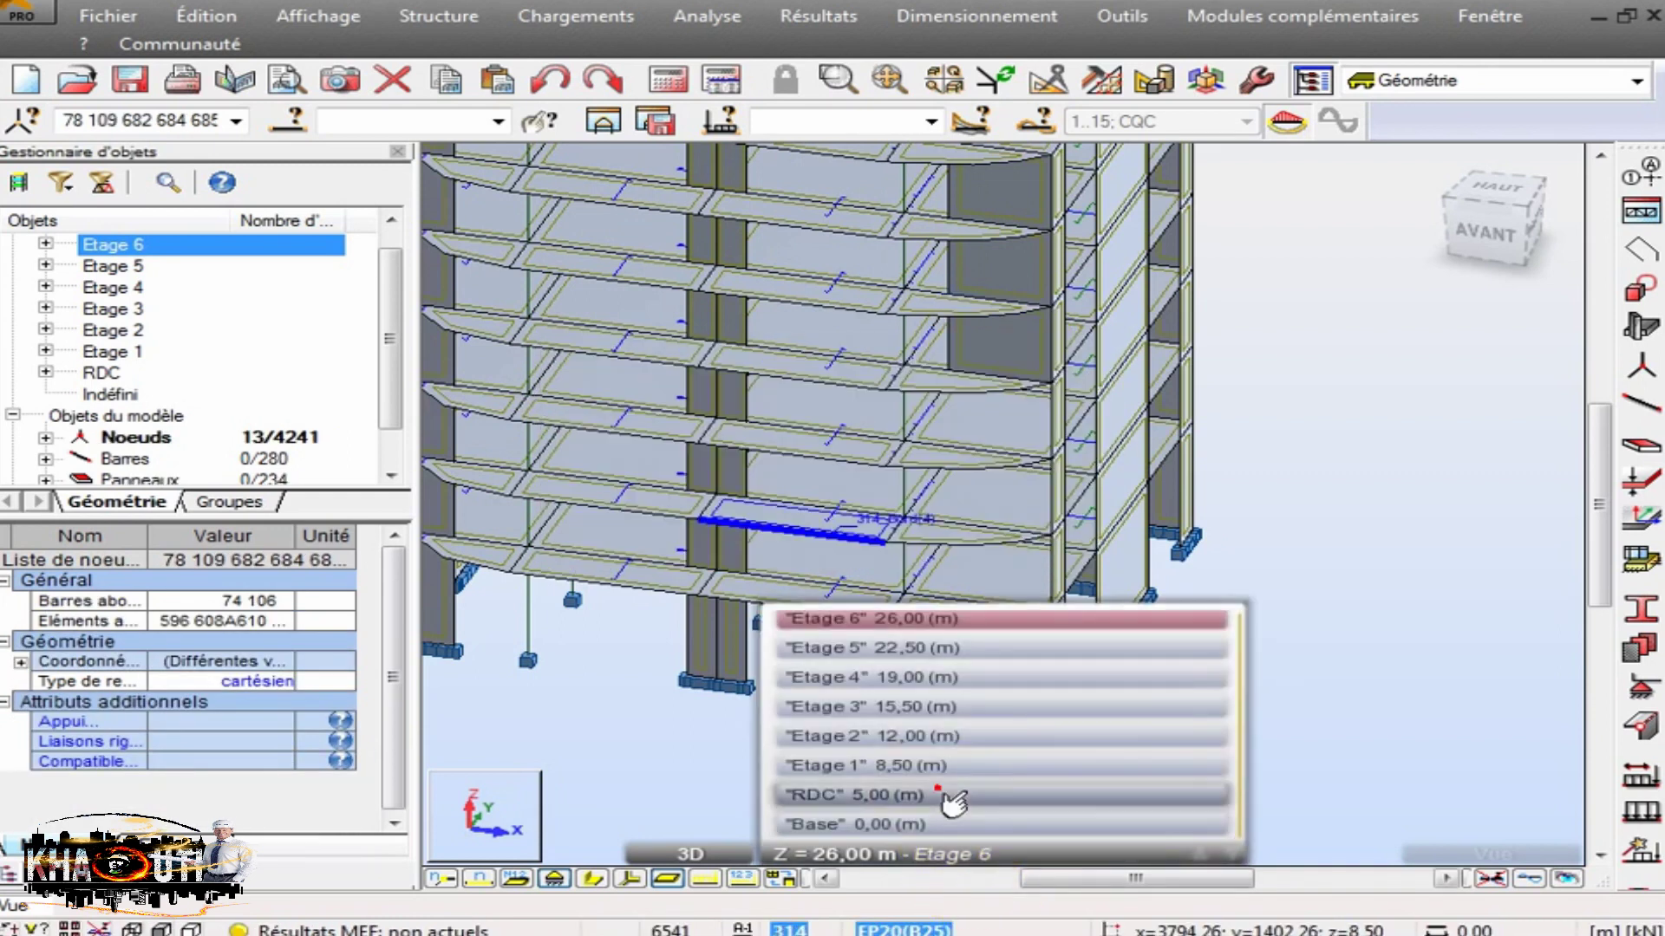
left_click(1074, 791)
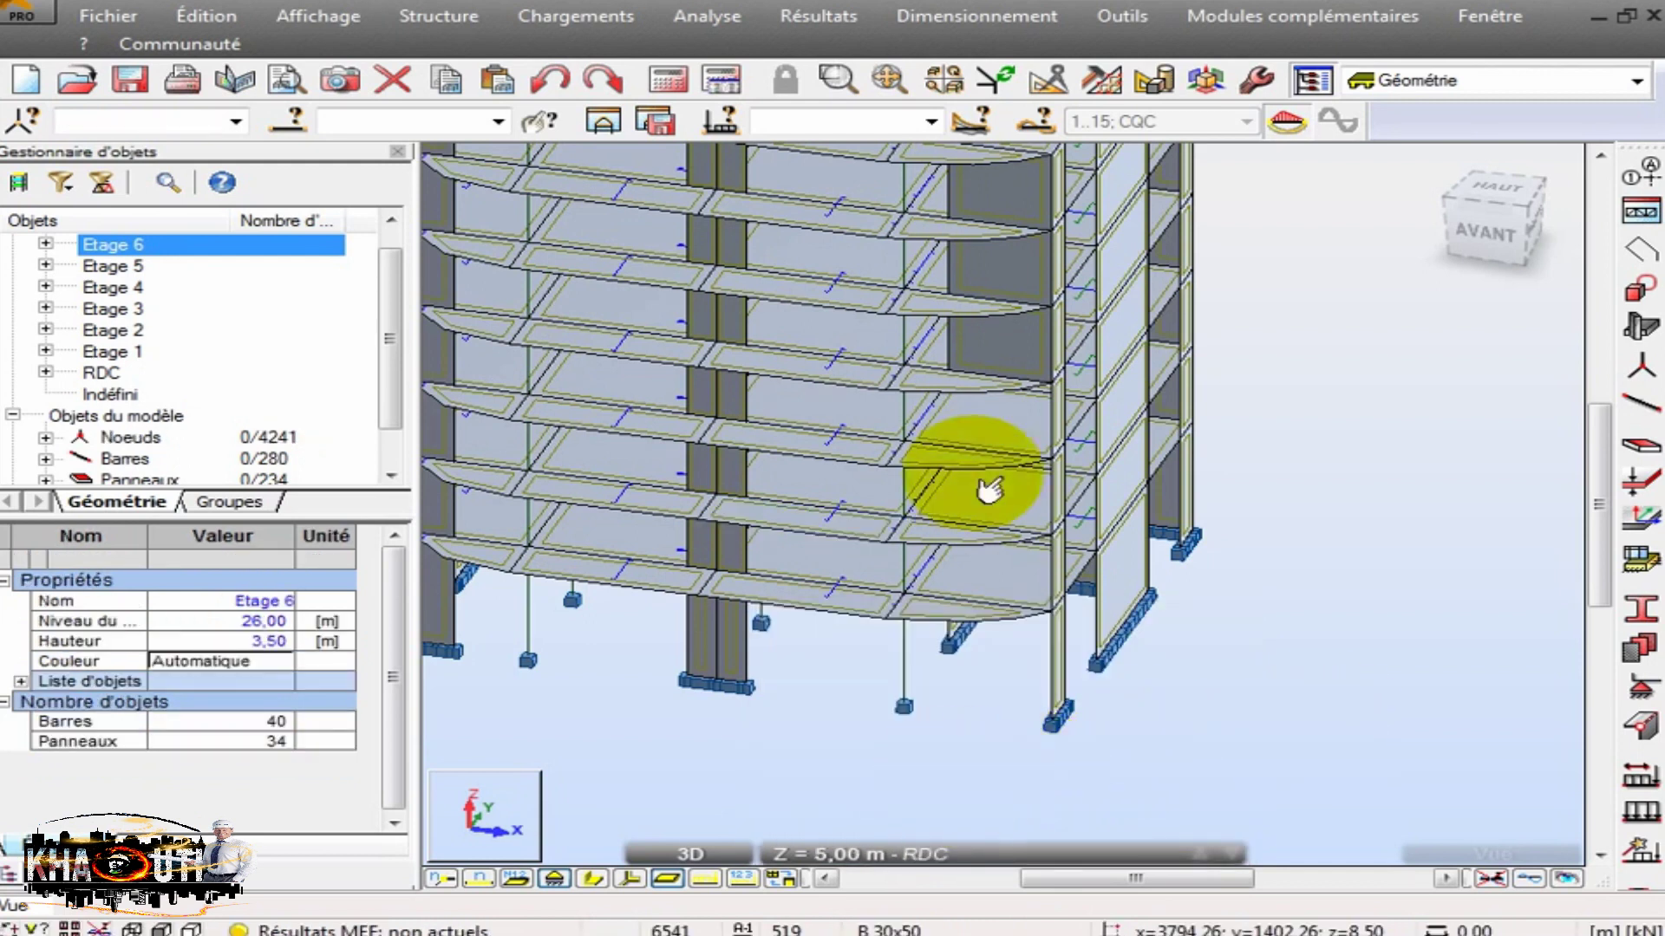
Delete the uppermost front corner wall panel, P6_16, without removing any connected bars.
left_click(1007, 201)
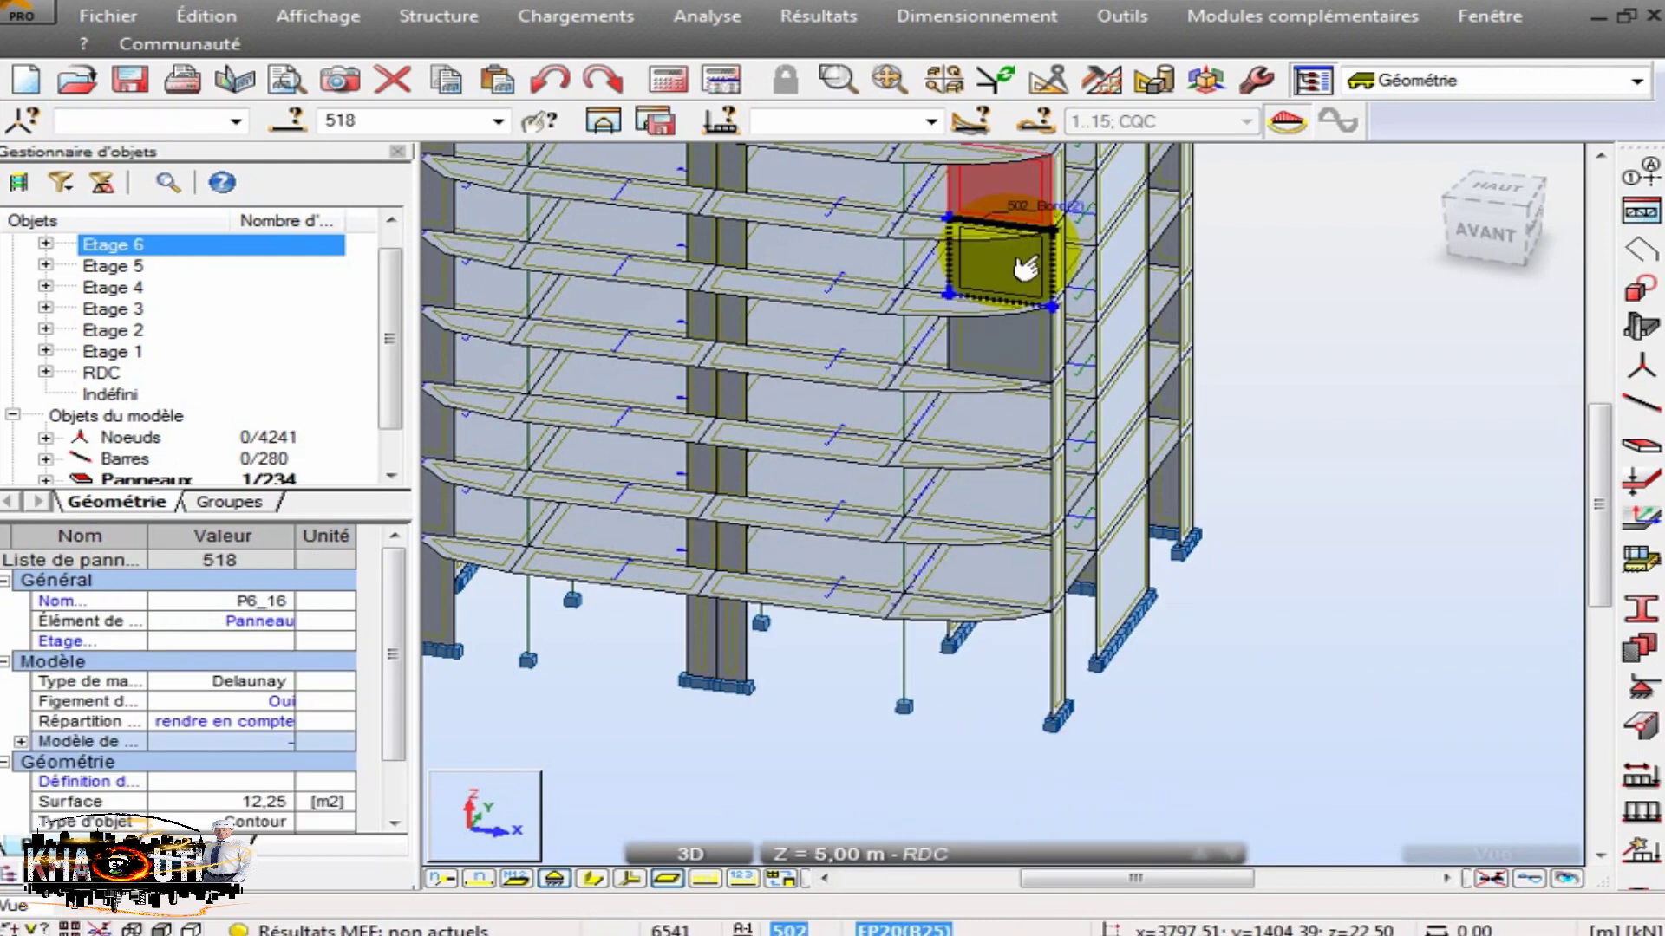
left_click(1025, 269)
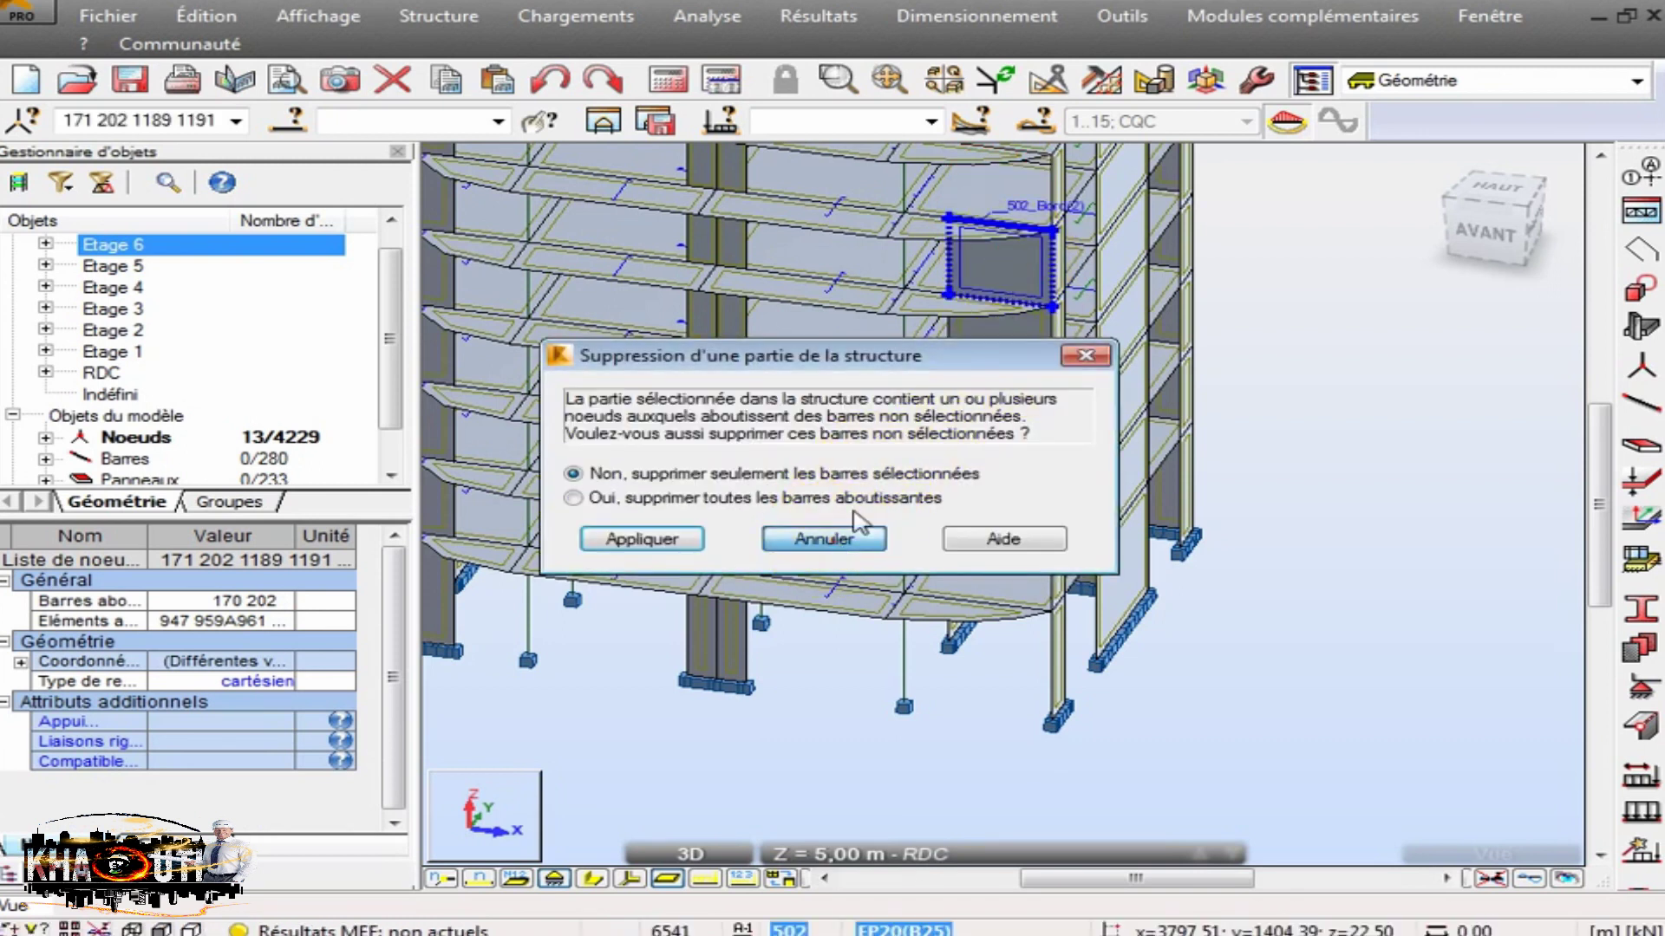
left_click(854, 533)
left_click(1038, 276)
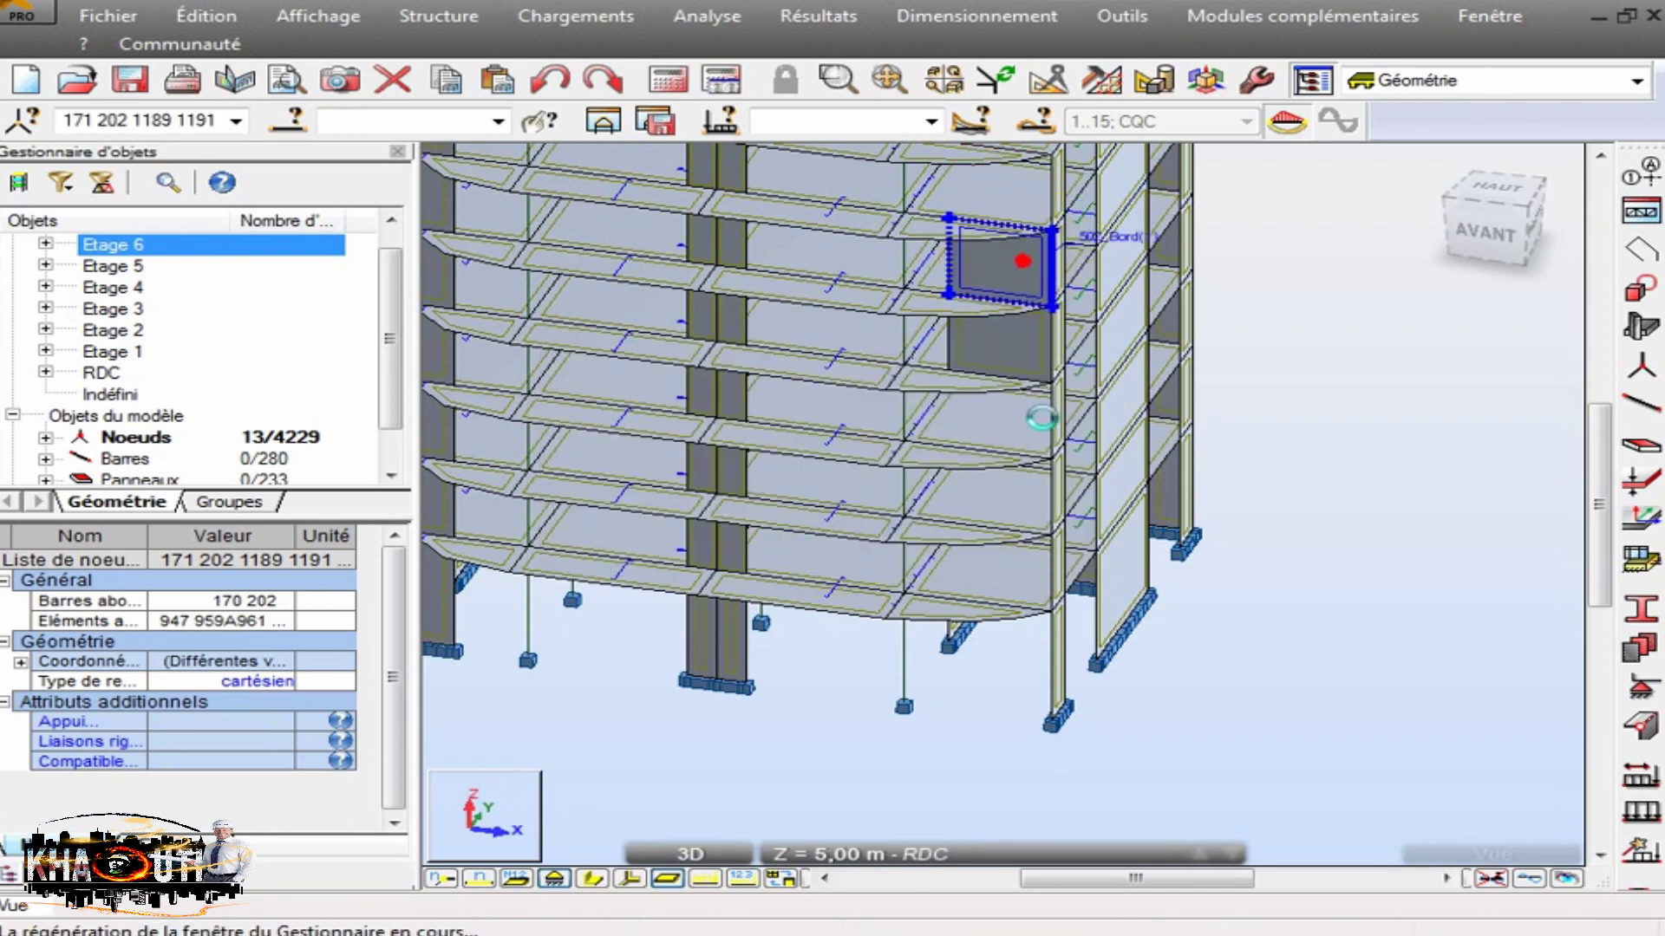
left_click(1023, 351, "ctrl")
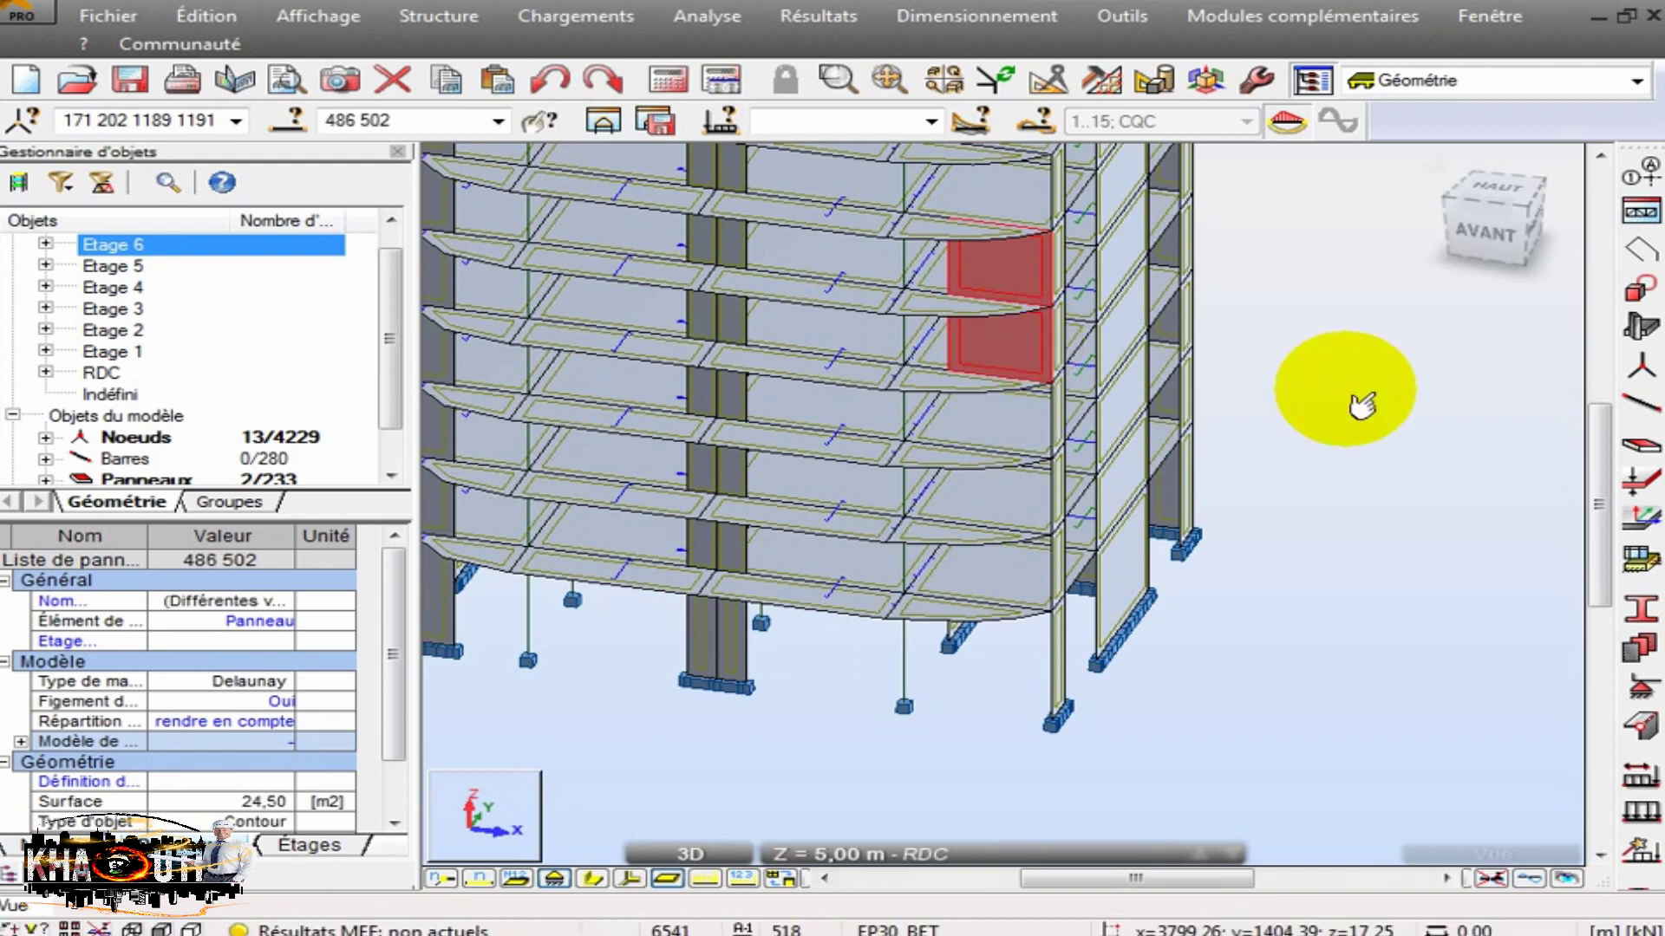
key("Delete")
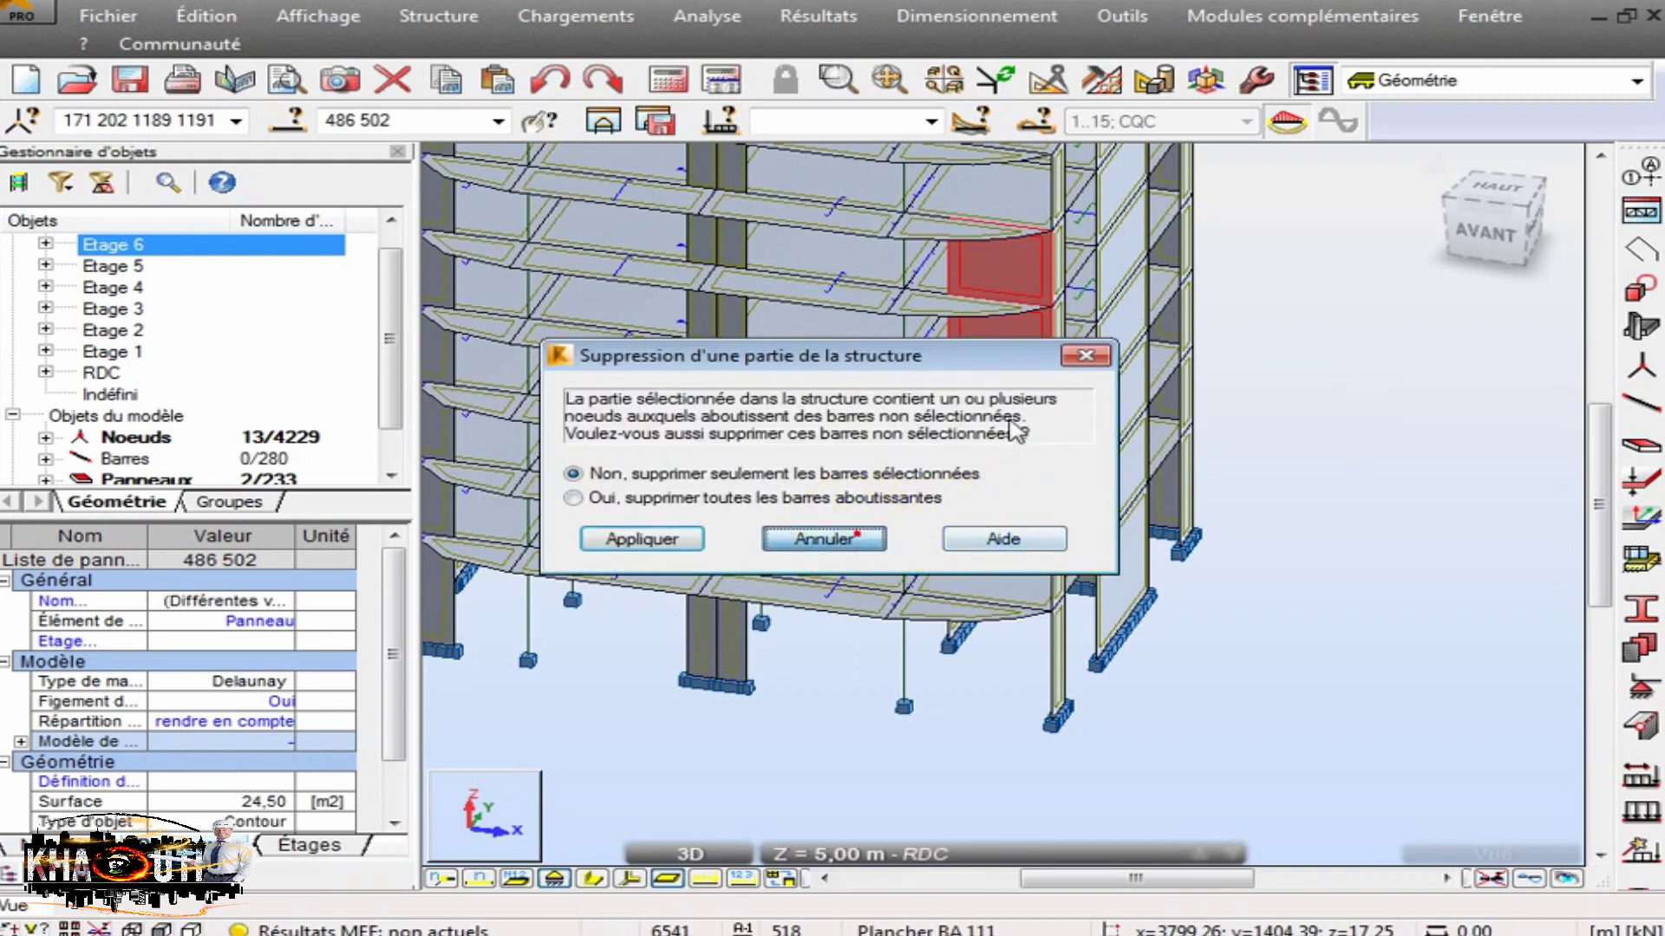
left_click(857, 535)
left_click(1397, 421)
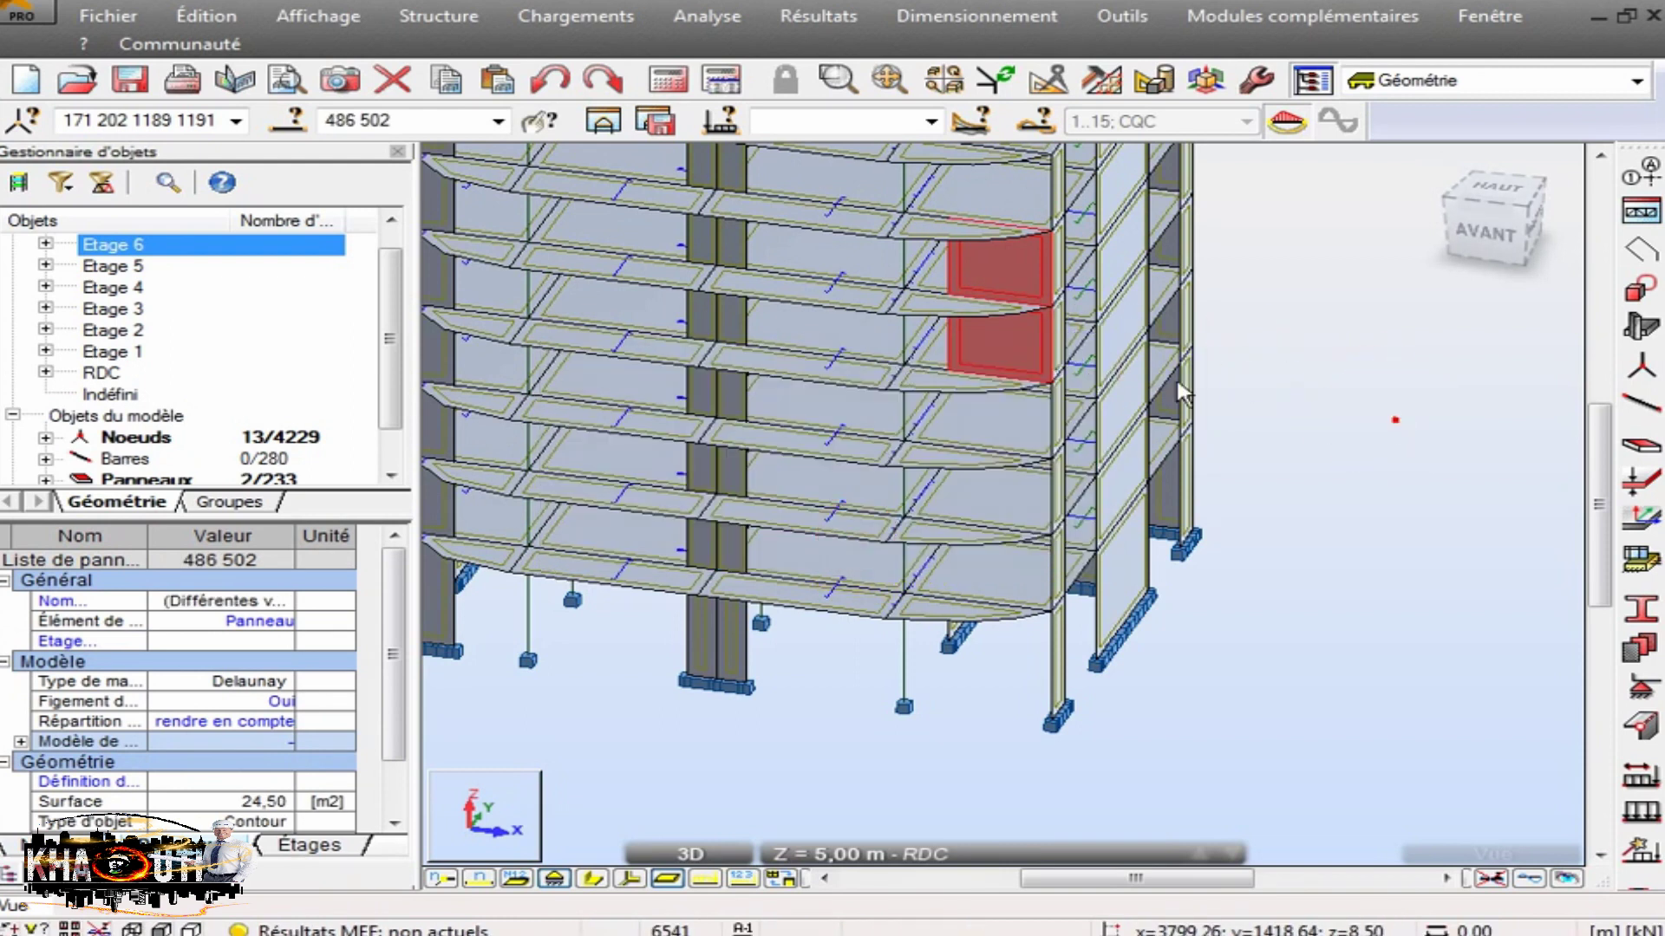
Delete the two remaining front corner wall panels, P5_16 and P4_16, one after the other.
left_click(1023, 269)
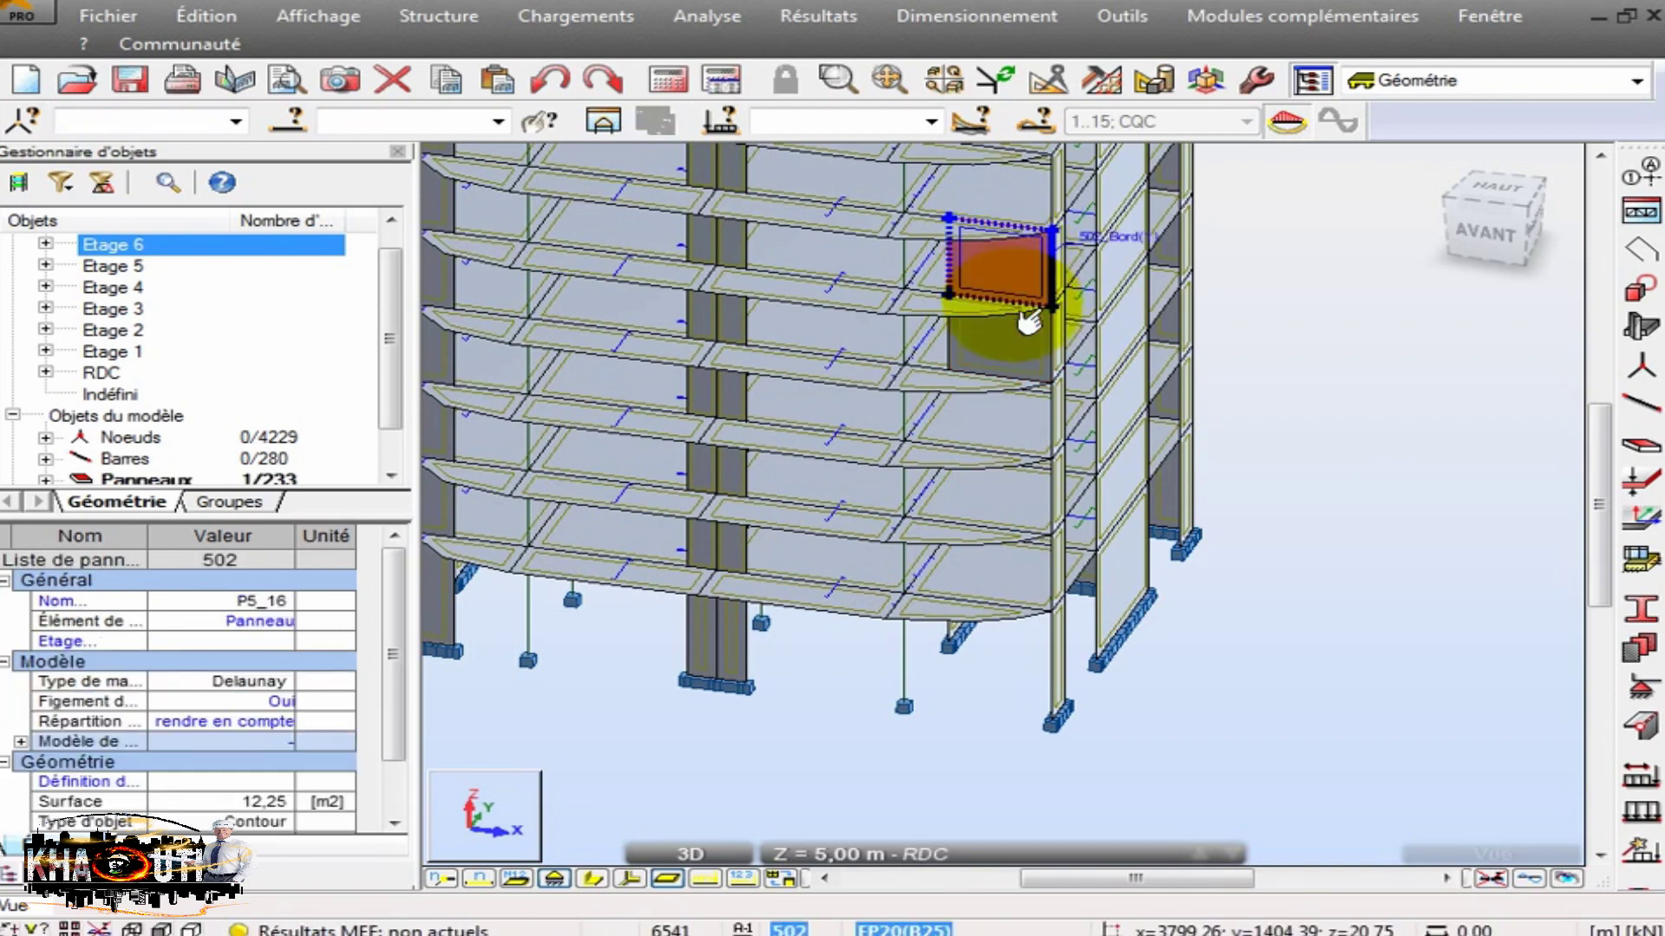
key("Delete")
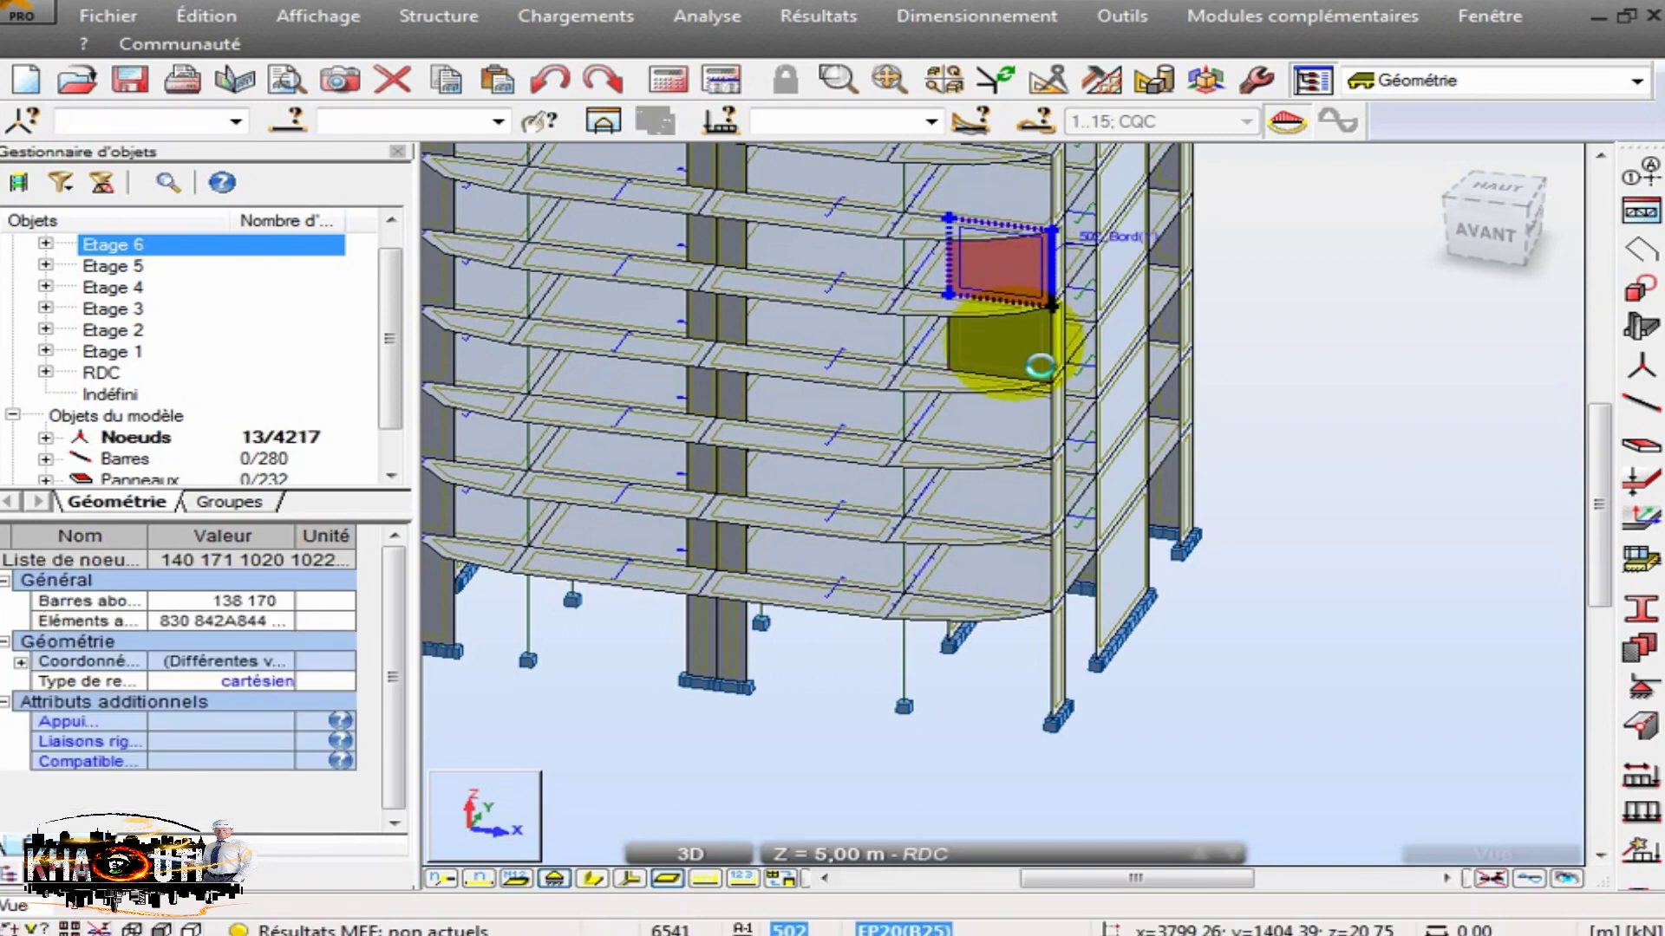
left_click(1005, 346)
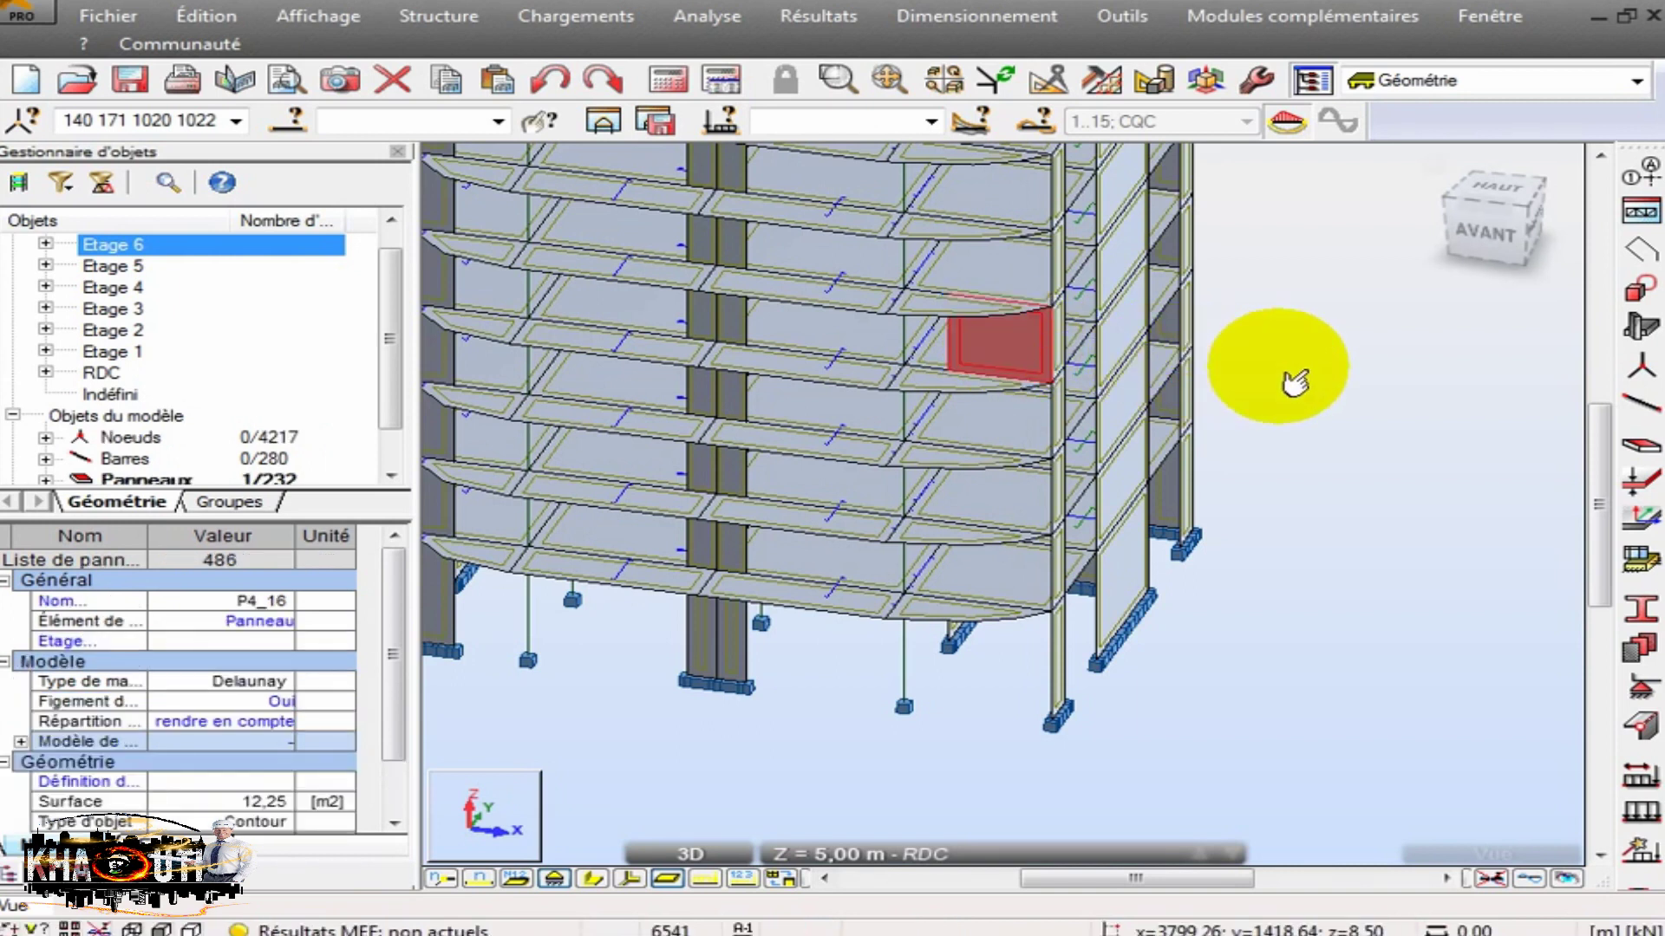
key("Delete")
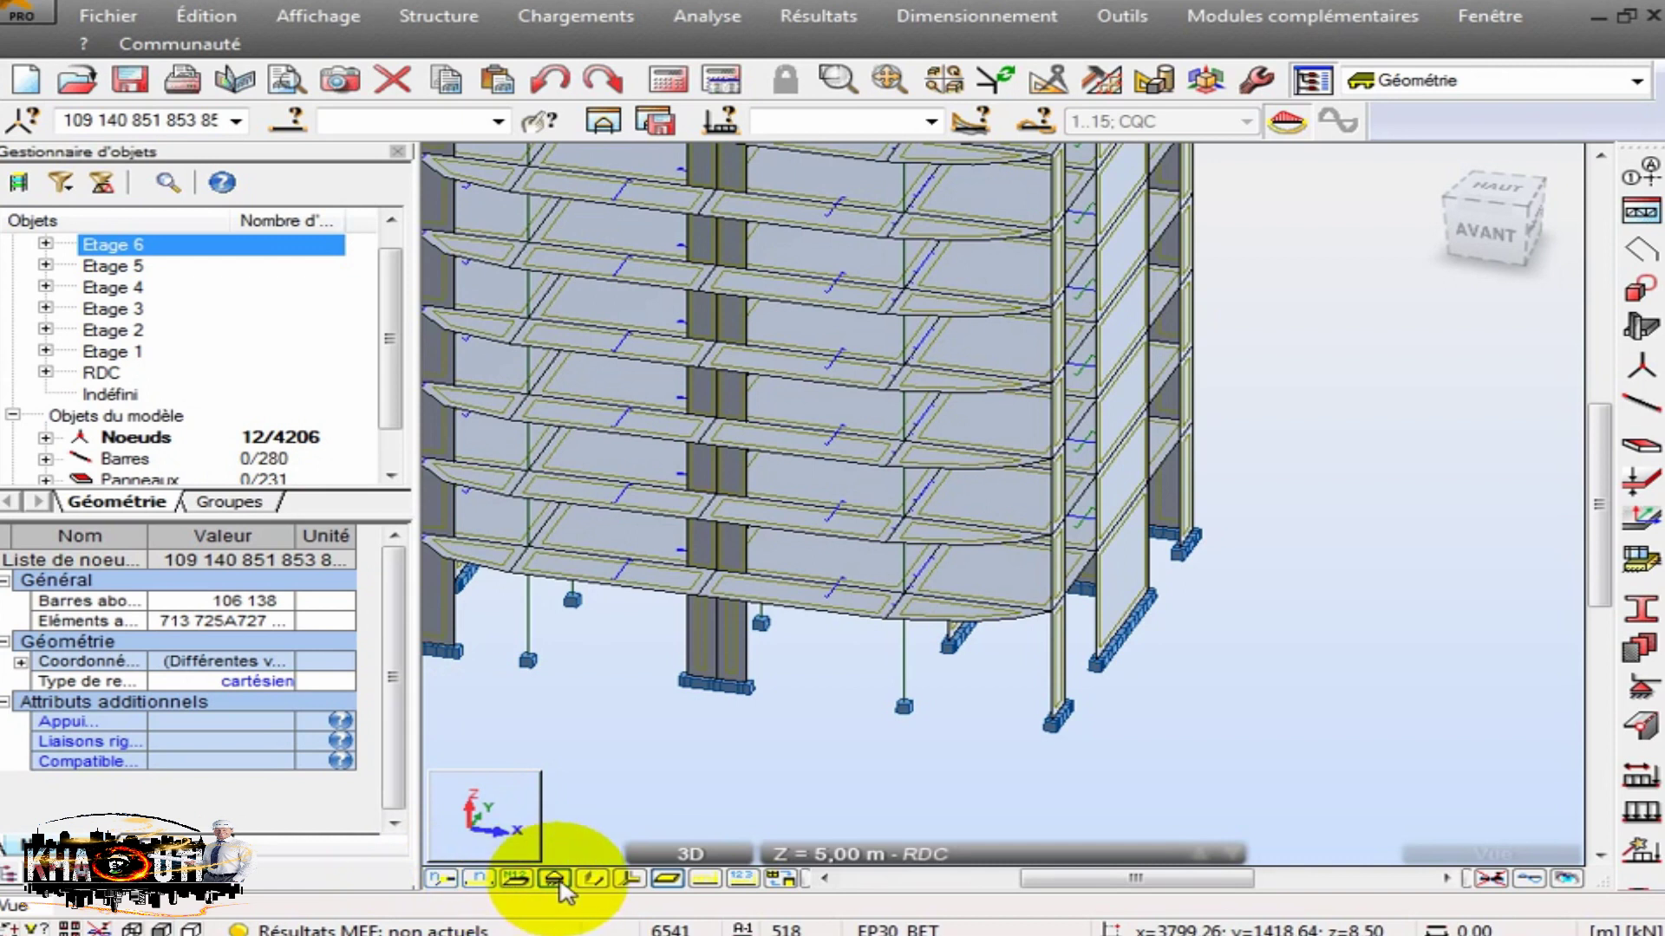
Display the bar section sketches and delete the seven 1.50 m beam stubs left beside the removed front wall, one per floor.
left_click(593, 878)
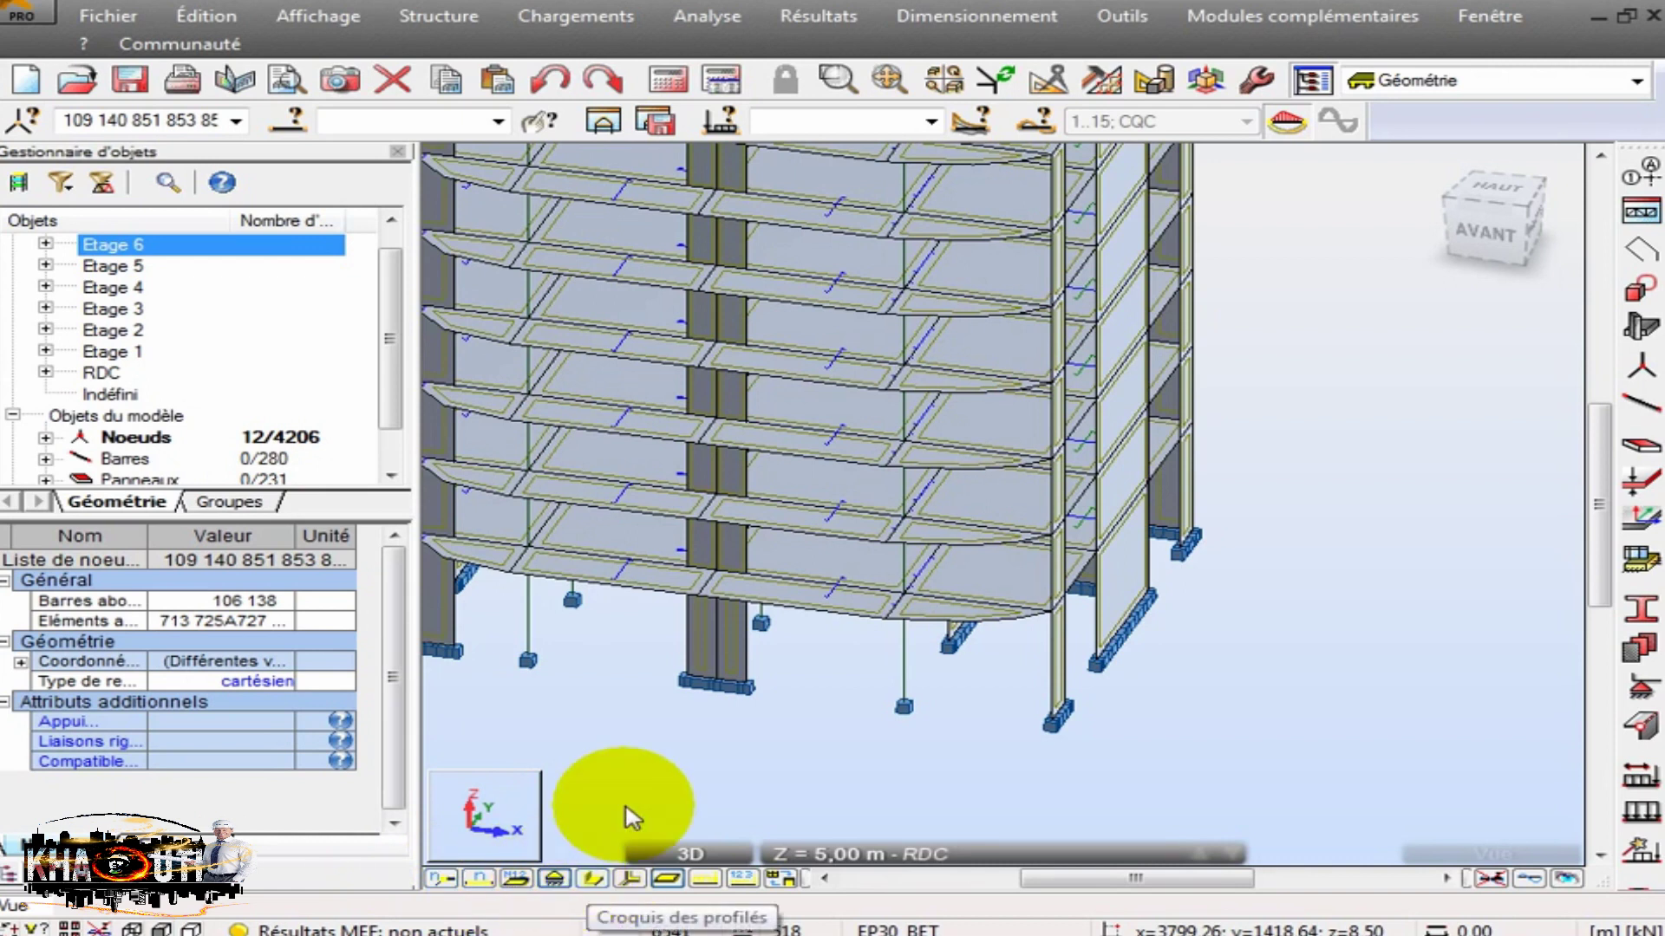
scroll(915, 203, "up", 5)
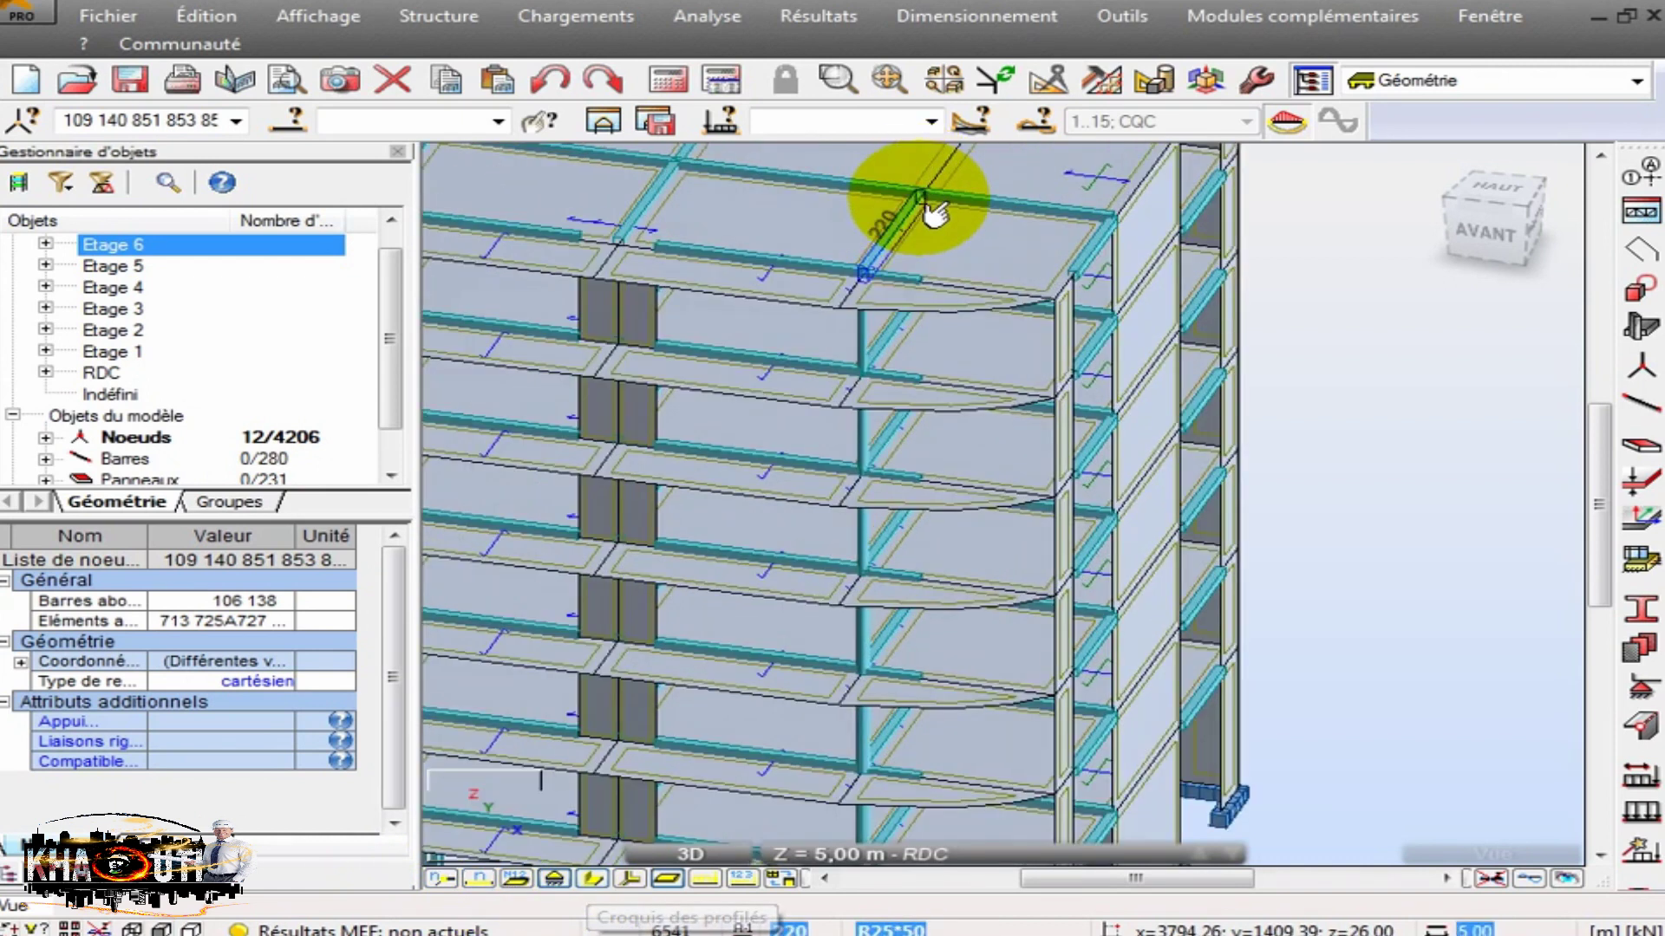
left_click(911, 299)
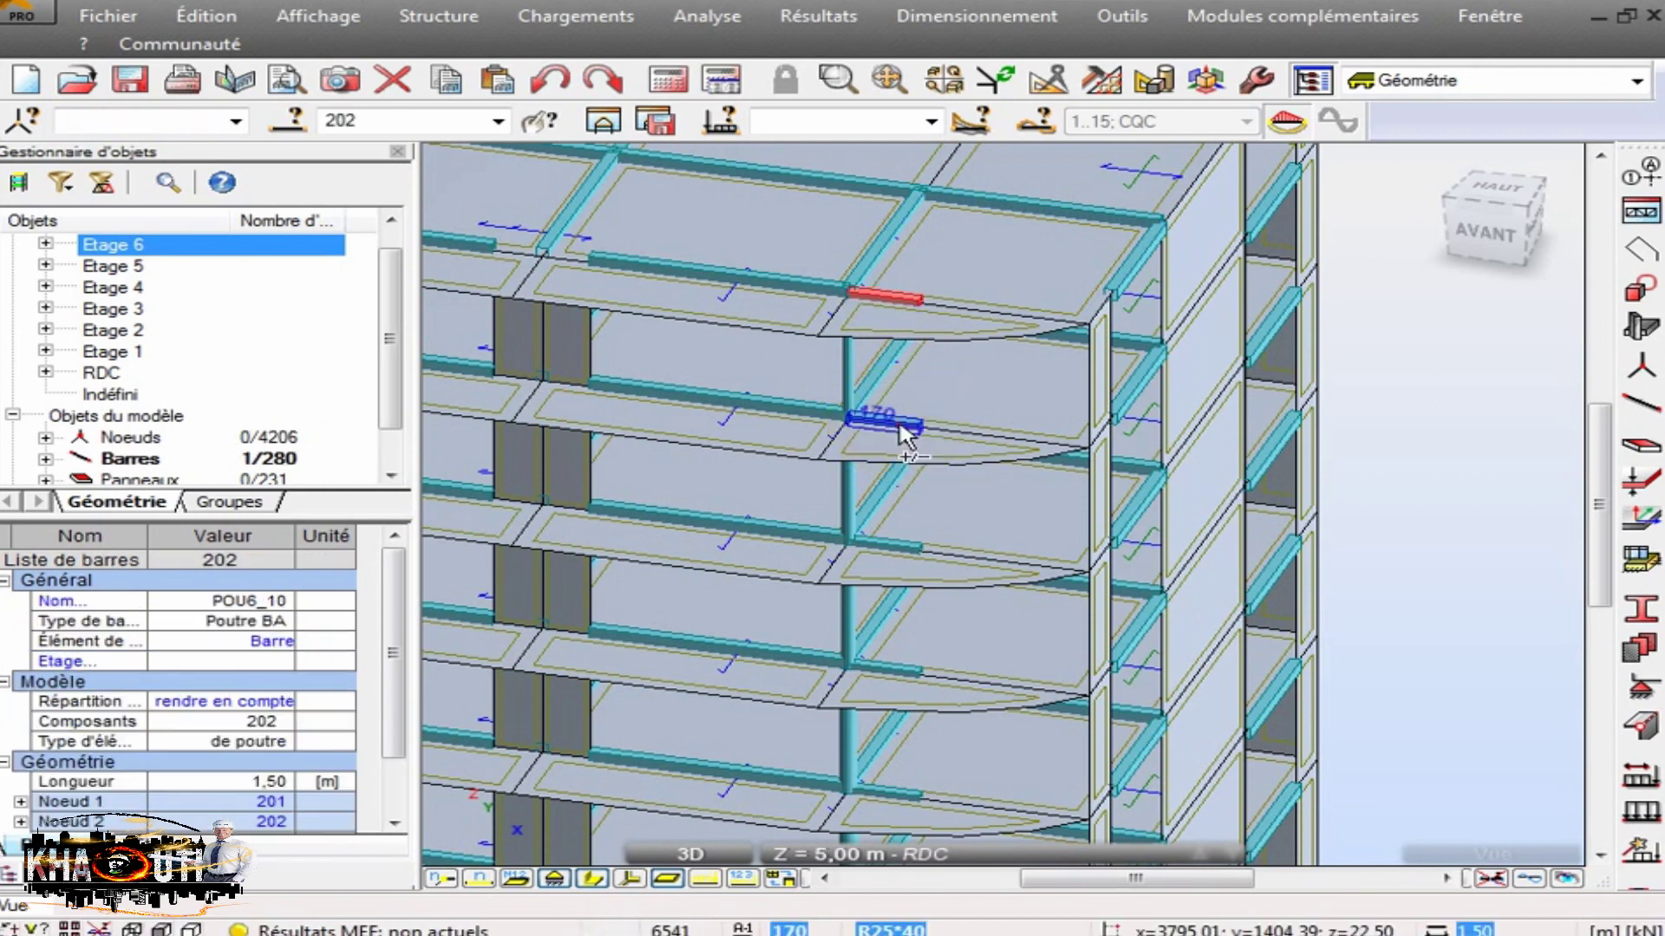
left_click(898, 424, "ctrl")
left_click(910, 551, "ctrl")
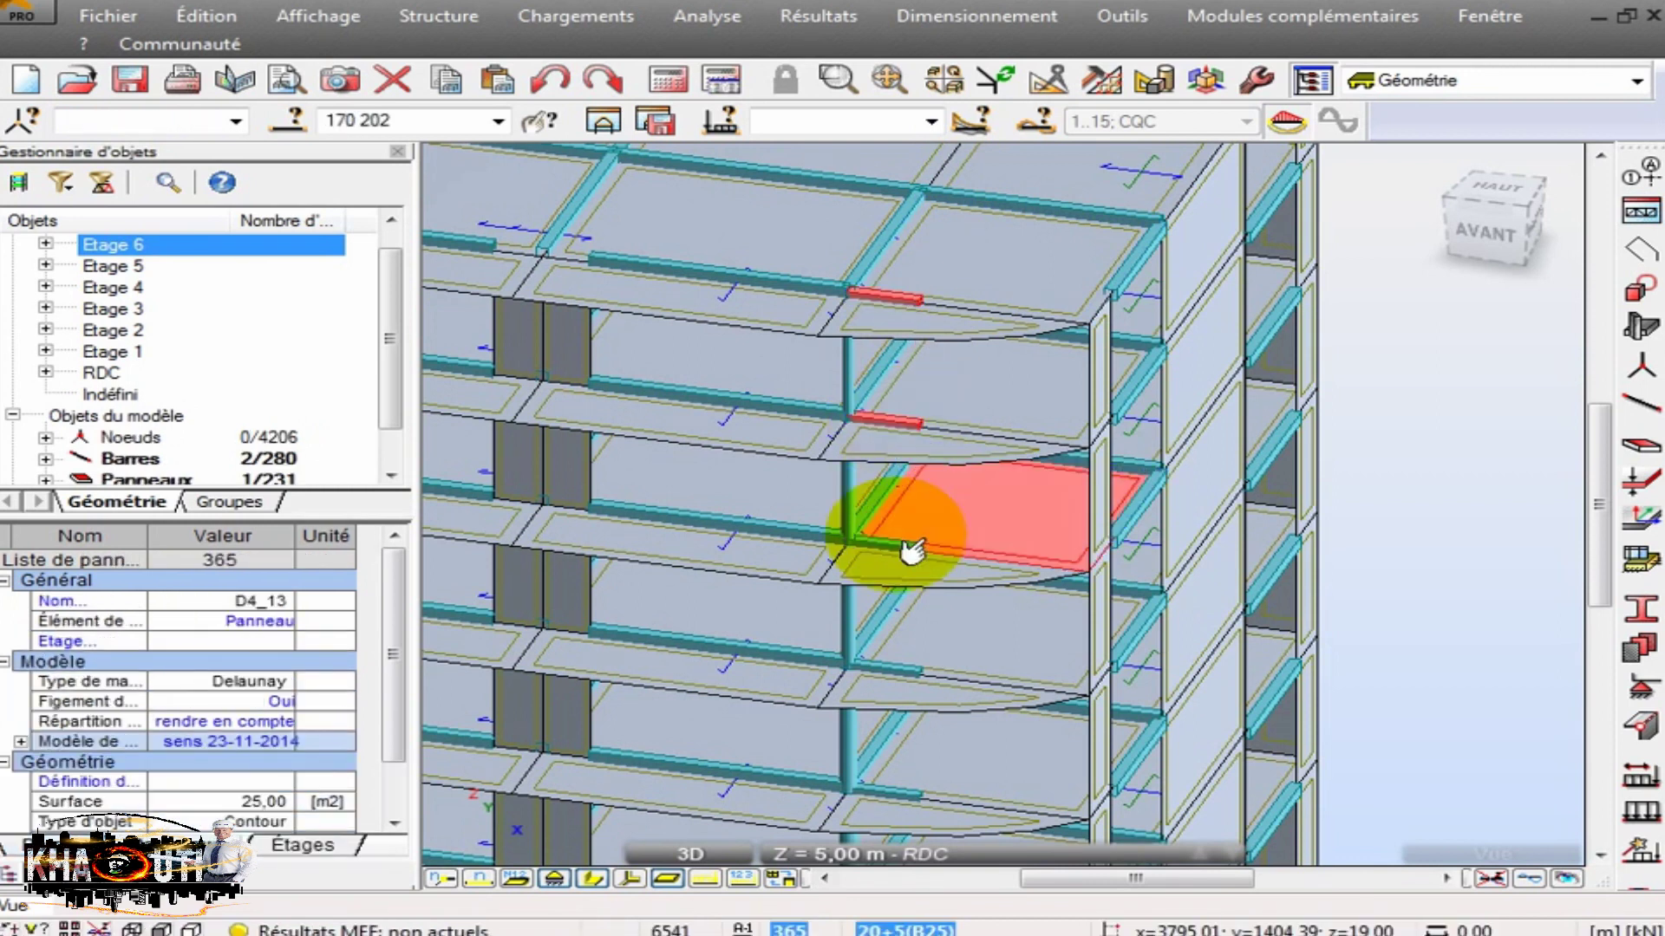
left_click(901, 551, "ctrl")
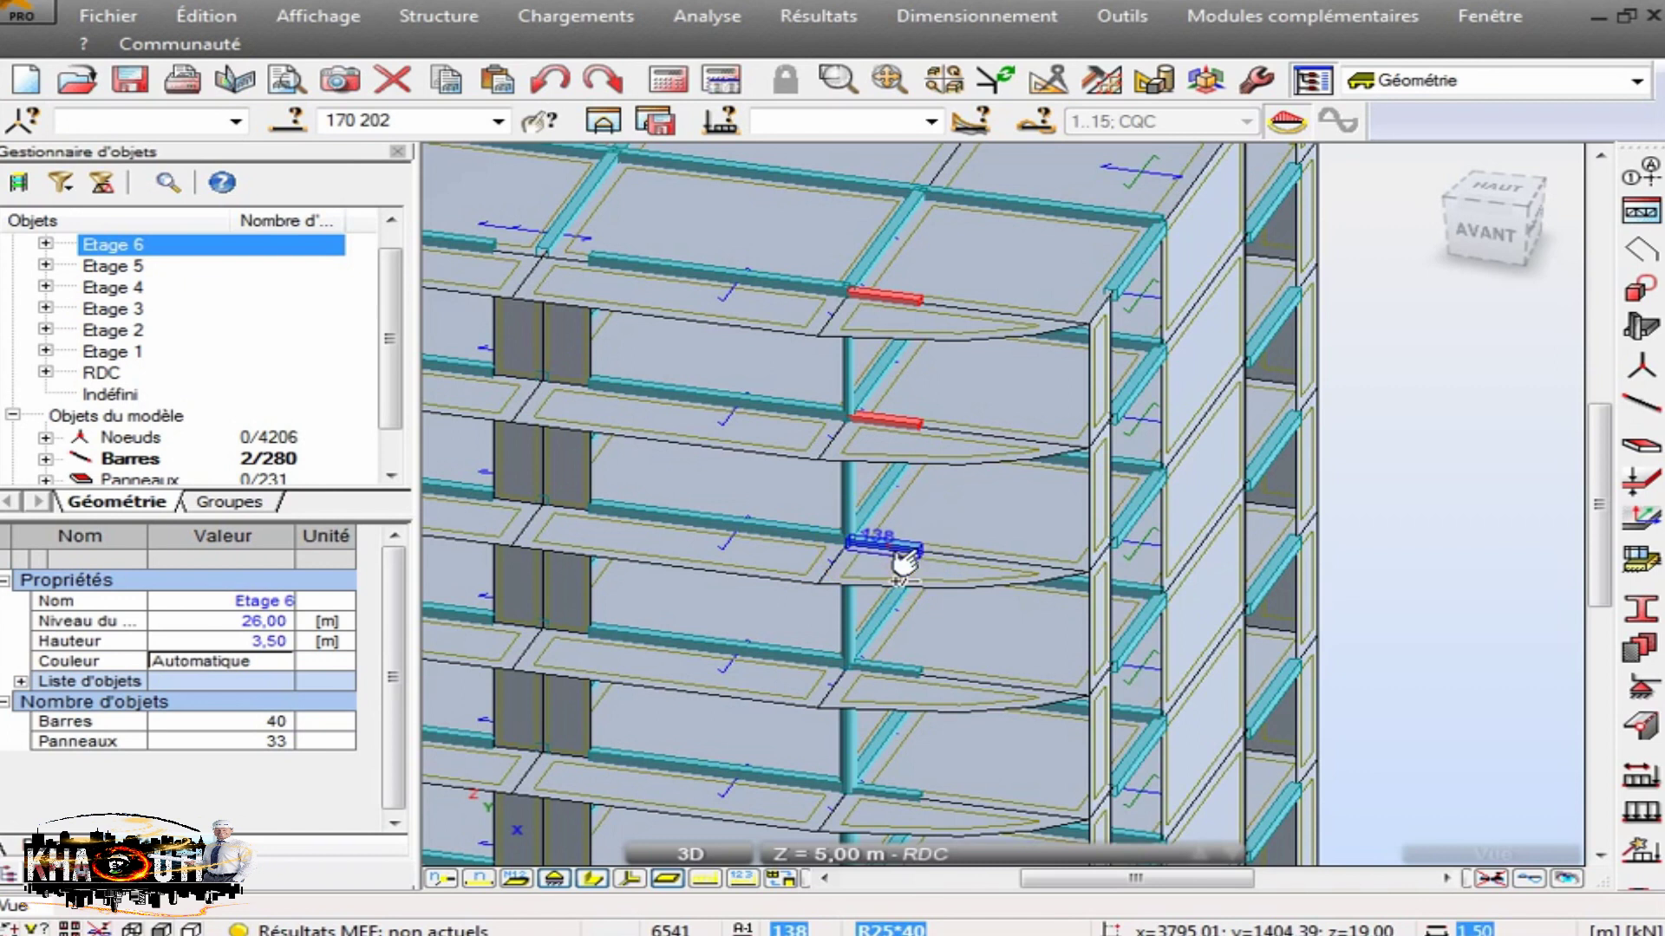
left_click(906, 684, "ctrl")
left_click(877, 789, "ctrl")
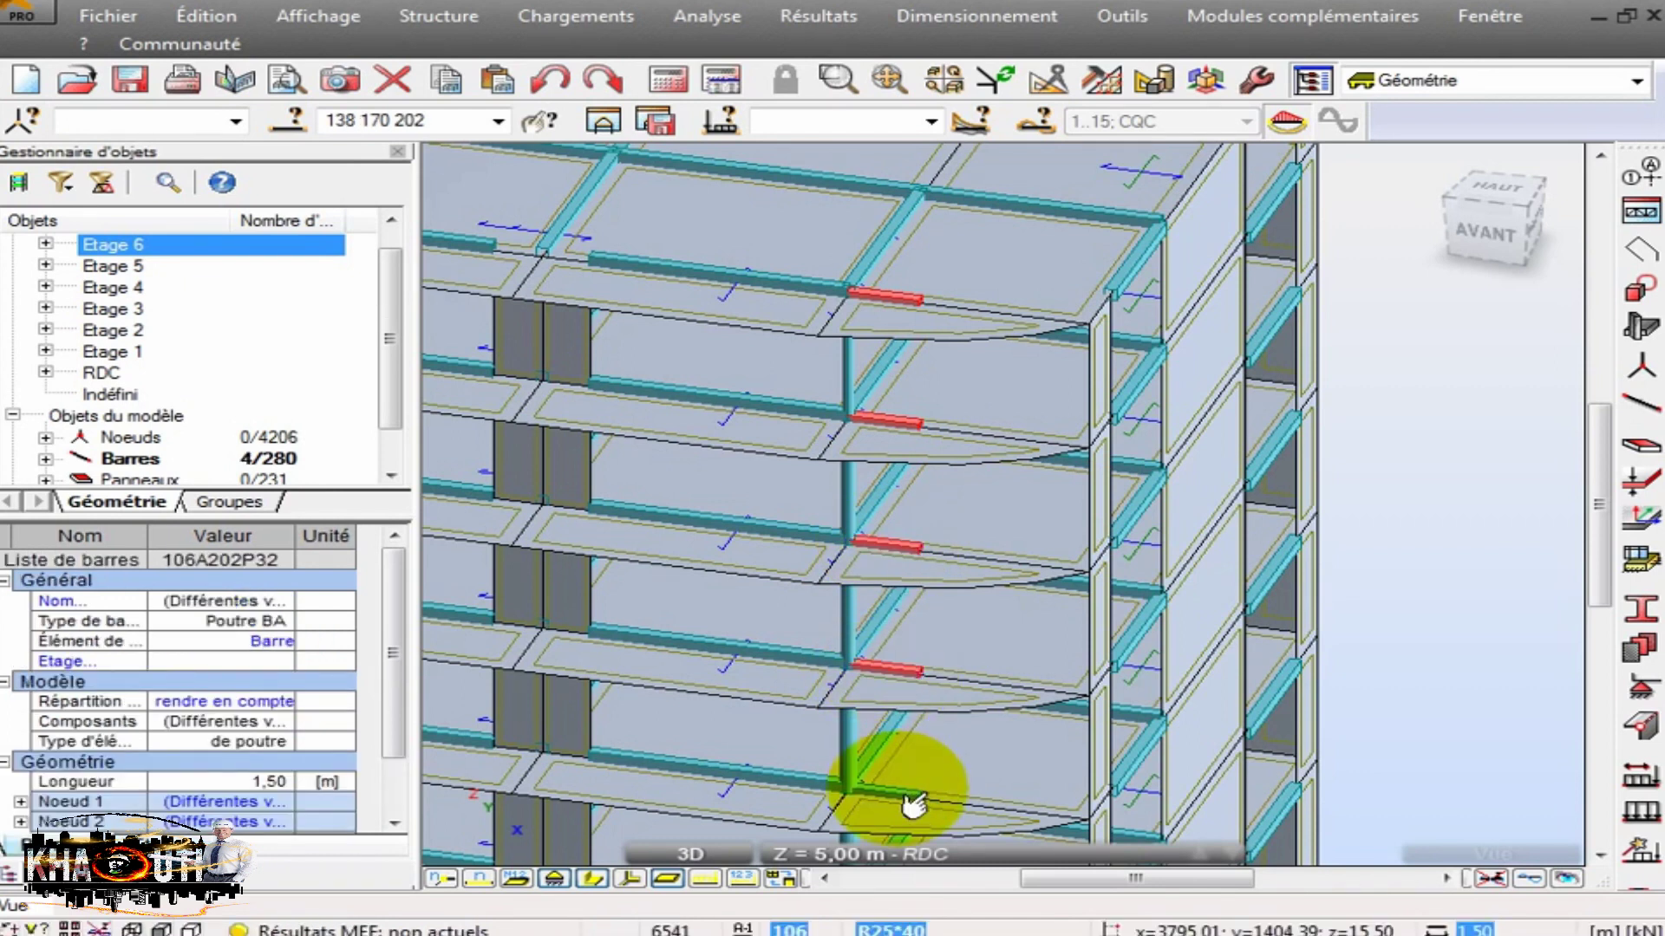
scroll(962, 475, "down", 5)
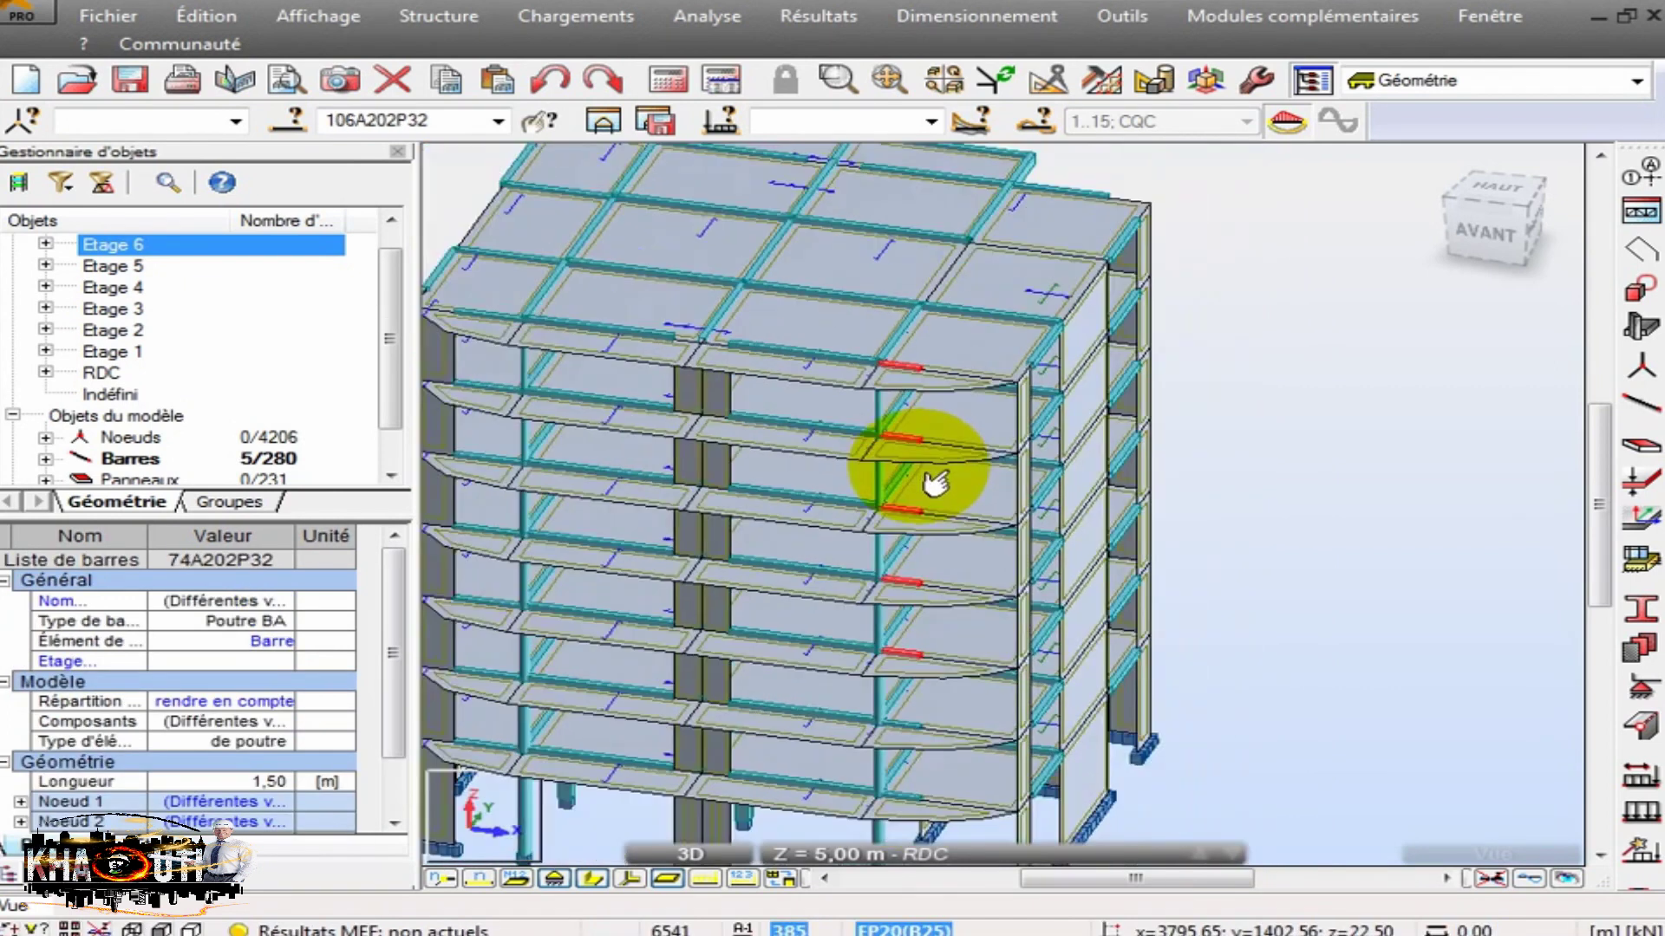
scroll(932, 741, "up", 4)
scroll(932, 742, "up", 3)
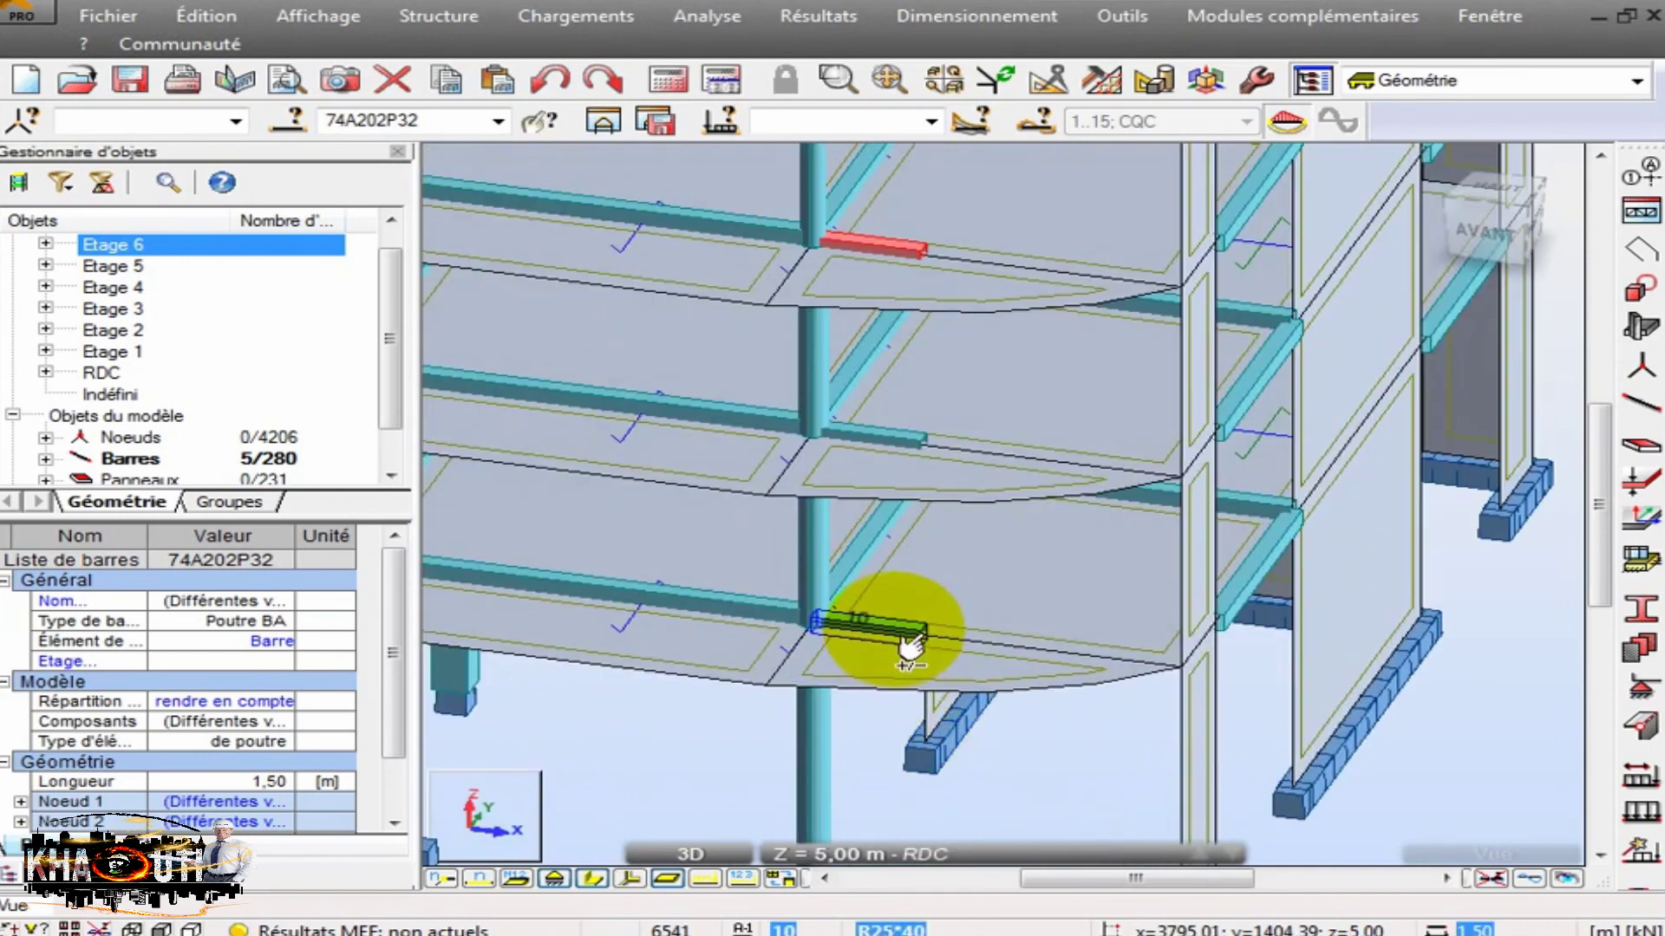
left_click(910, 447, "ctrl")
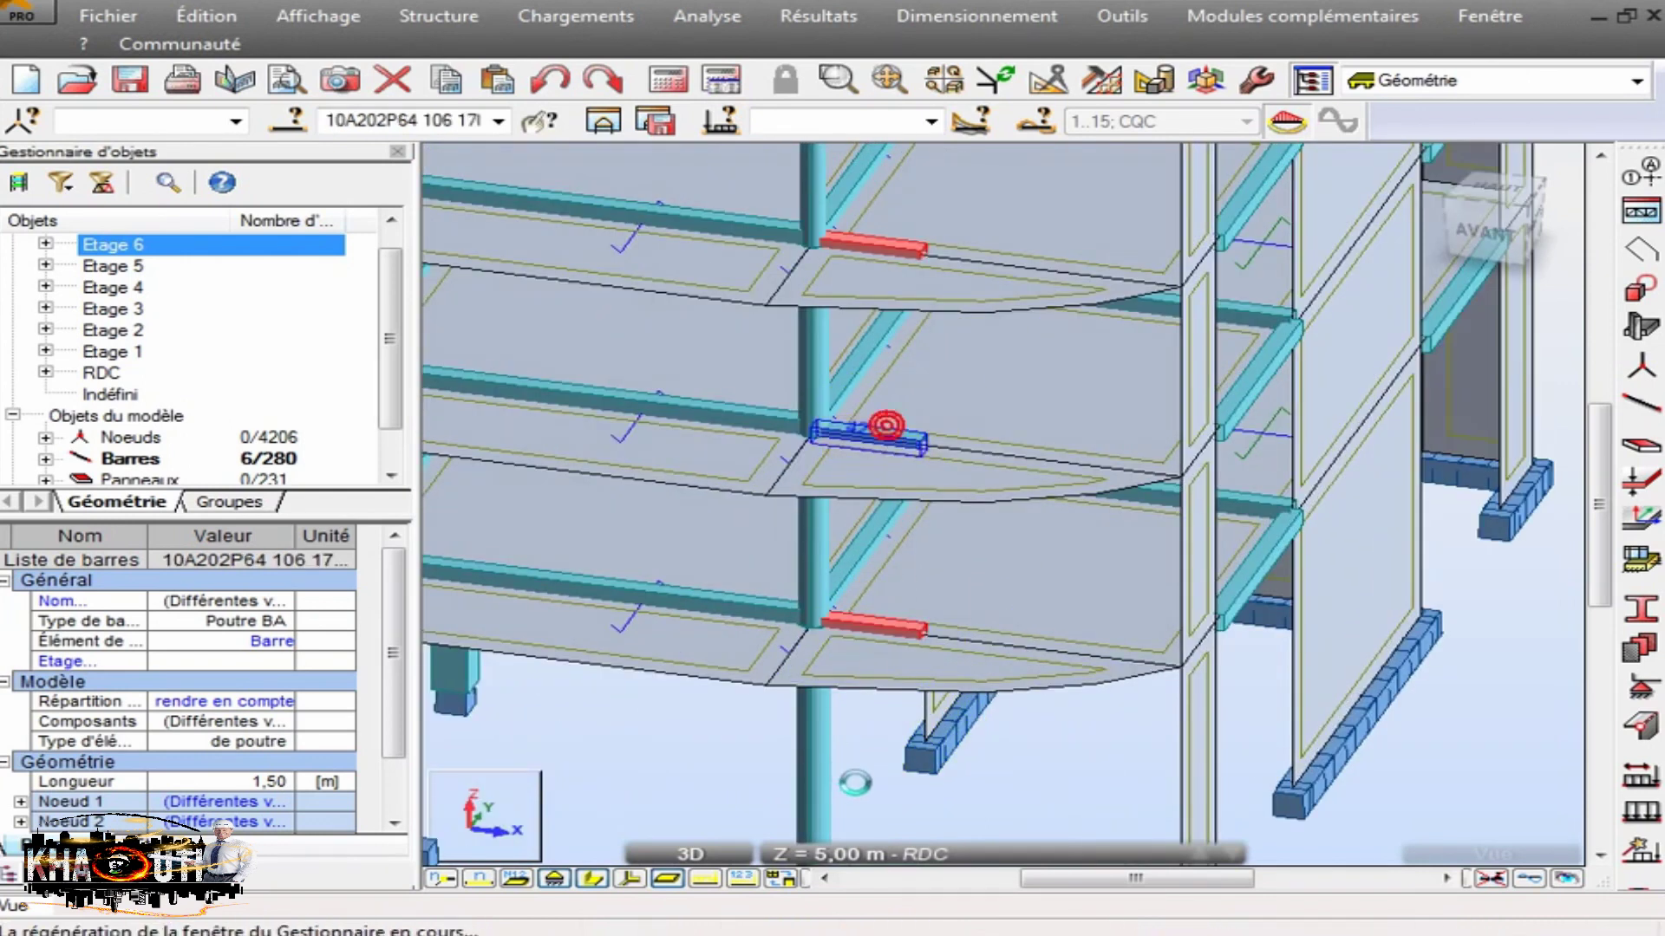
left_click(906, 776, "ctrl")
scroll(911, 787, "down", 2)
scroll(910, 788, "down", 1)
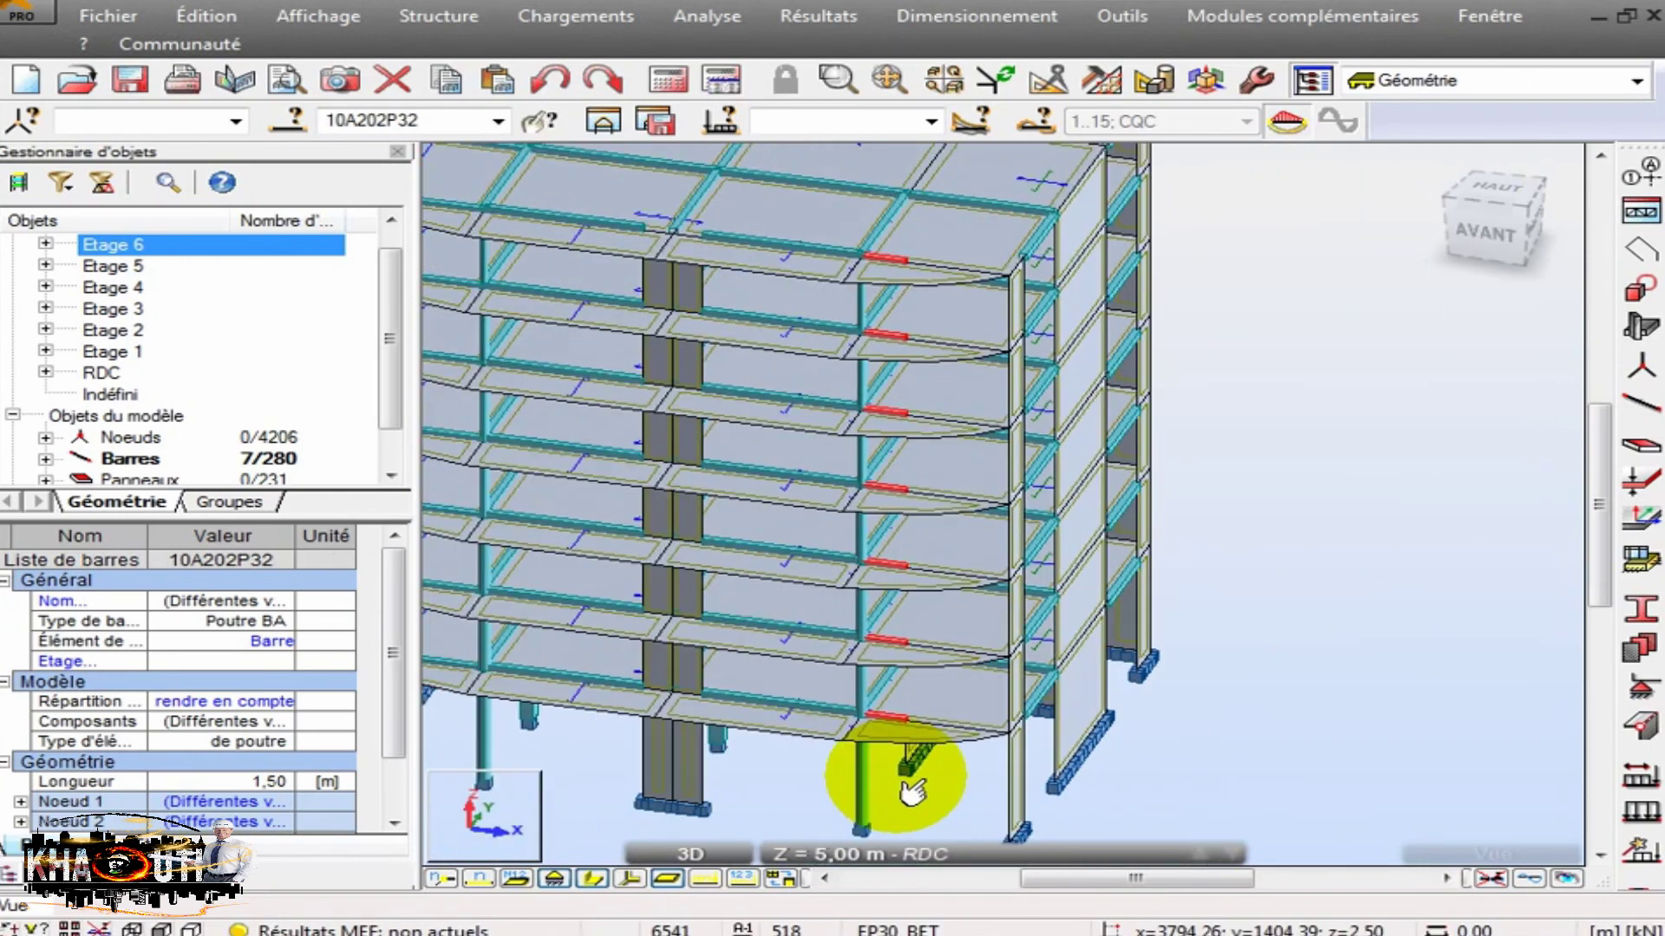
key("Delete")
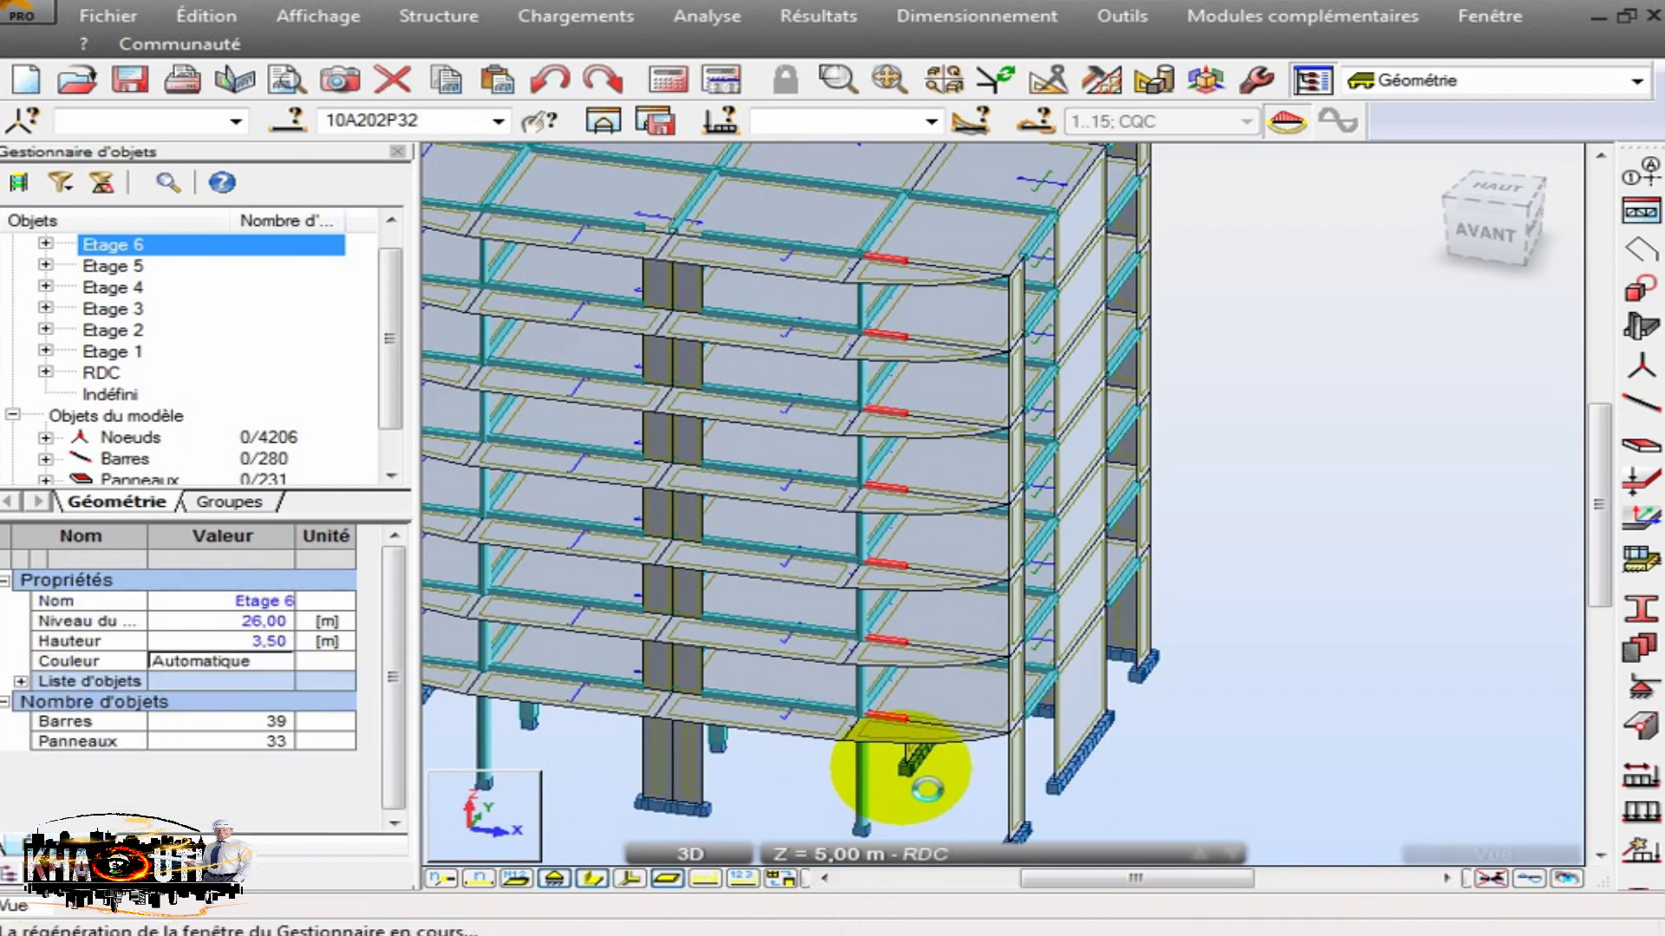
Select the four uppermost 3.50 m beams at the rear corner and the top three wall panels adjoining them.
left_click(847, 178)
left_click_drag(839, 371, 738, 398)
right_click(715, 381)
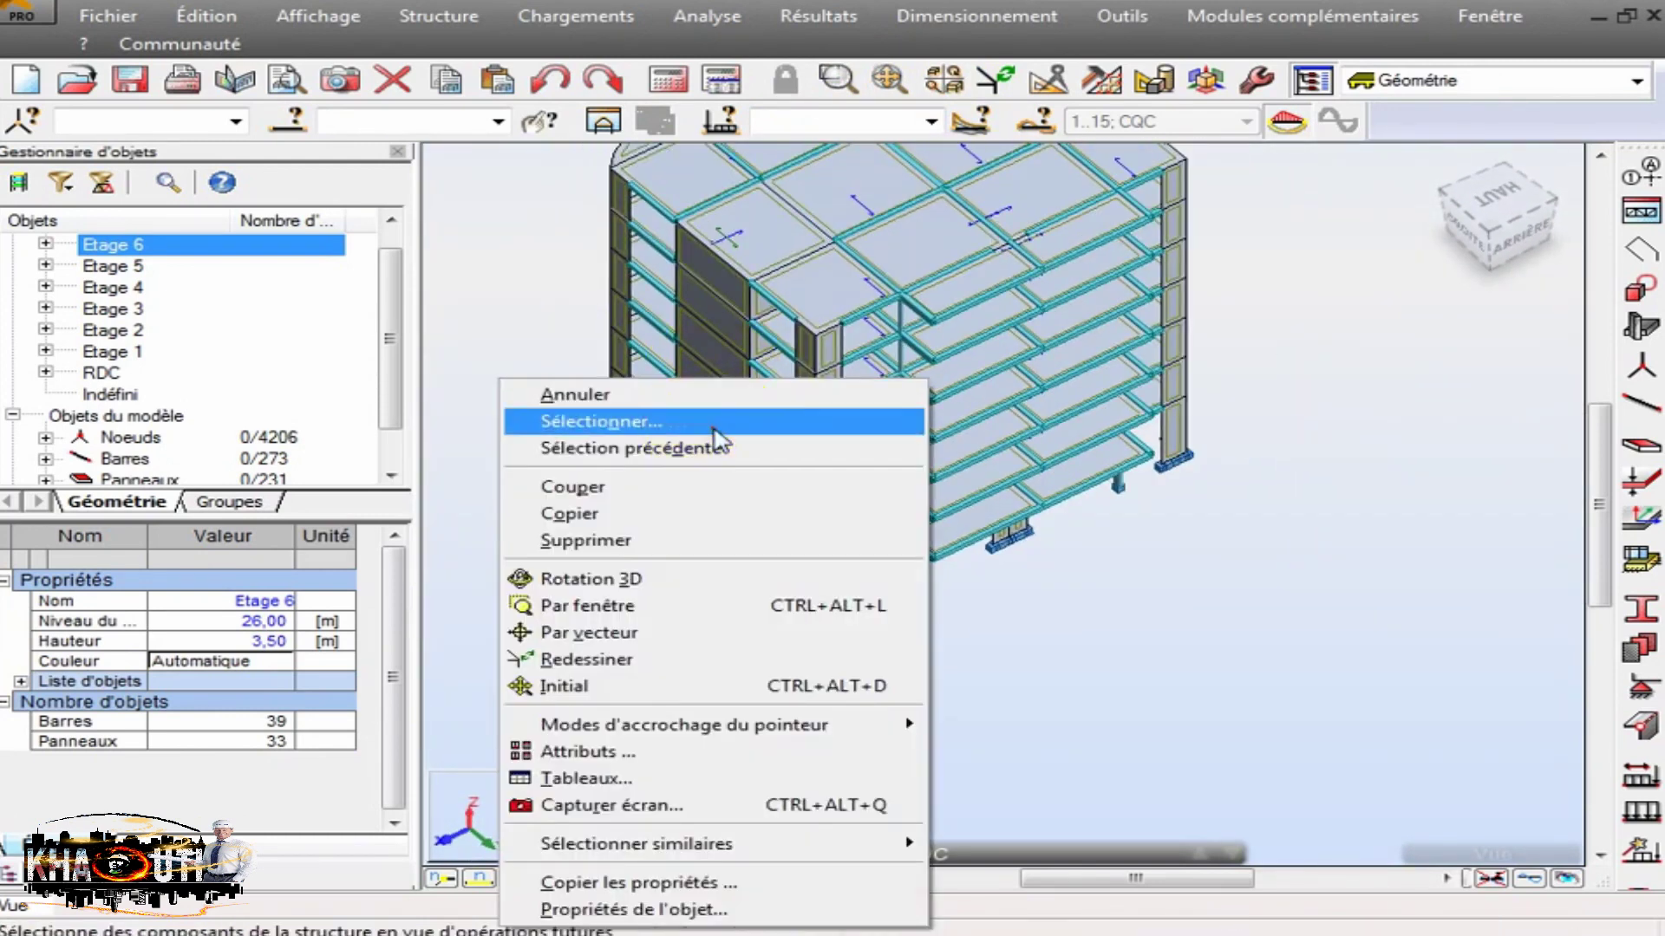
left_click(721, 397)
scroll(841, 345, "up", 2)
left_click(902, 291)
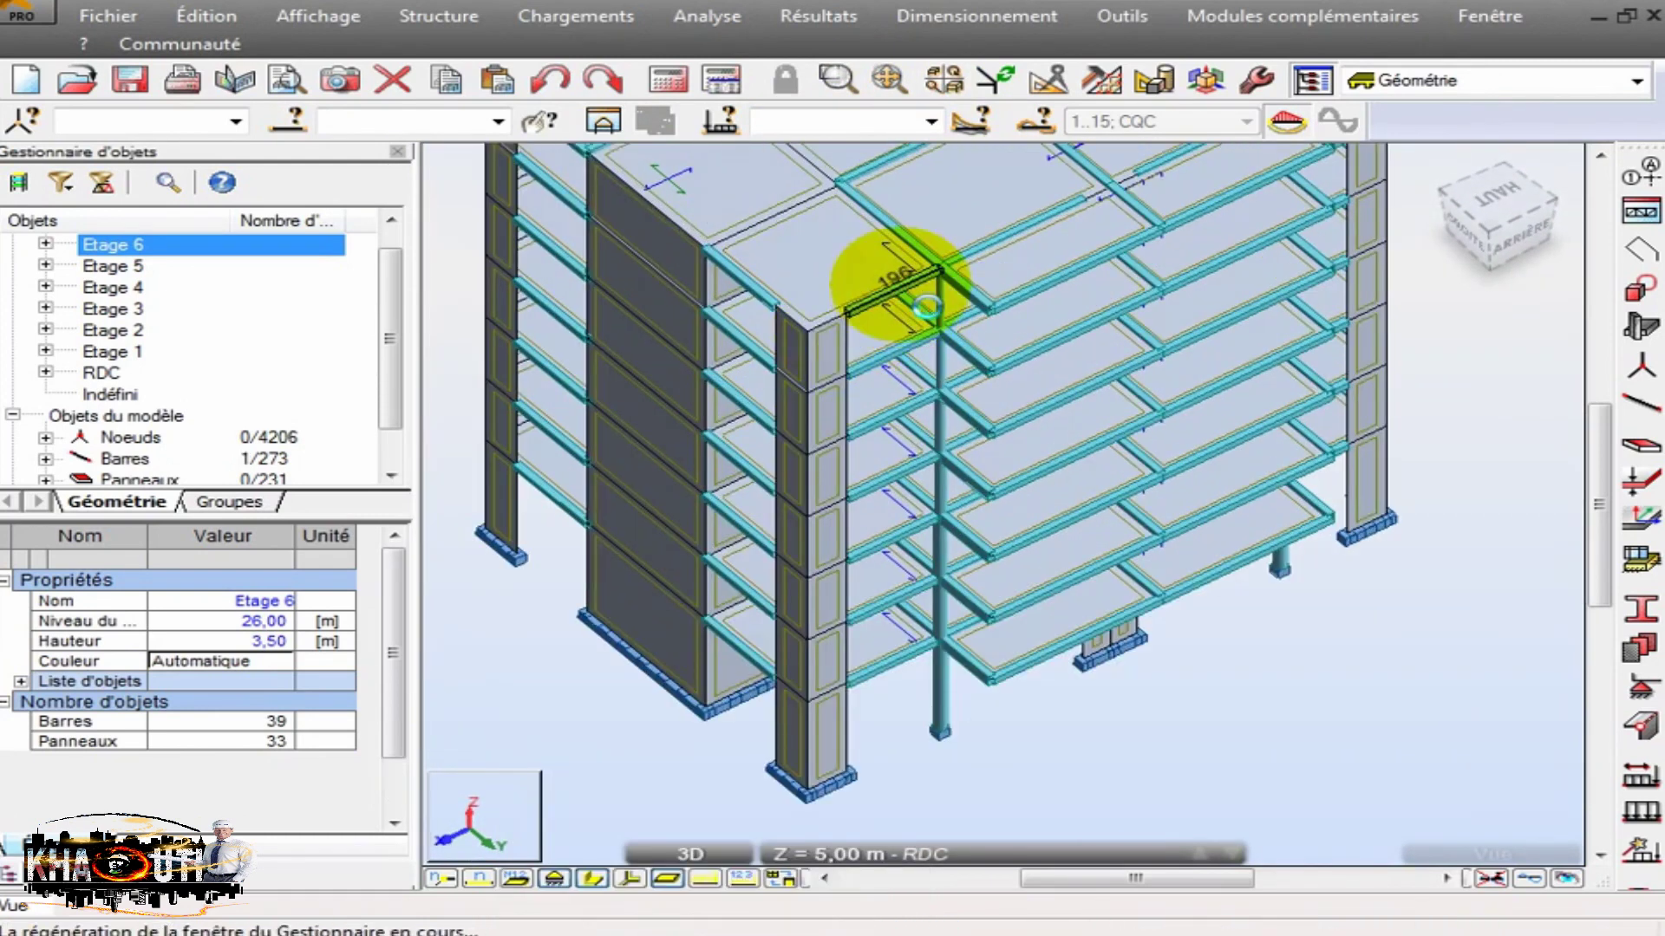
scroll(828, 355, "up", 2)
left_click(845, 416, "ctrl")
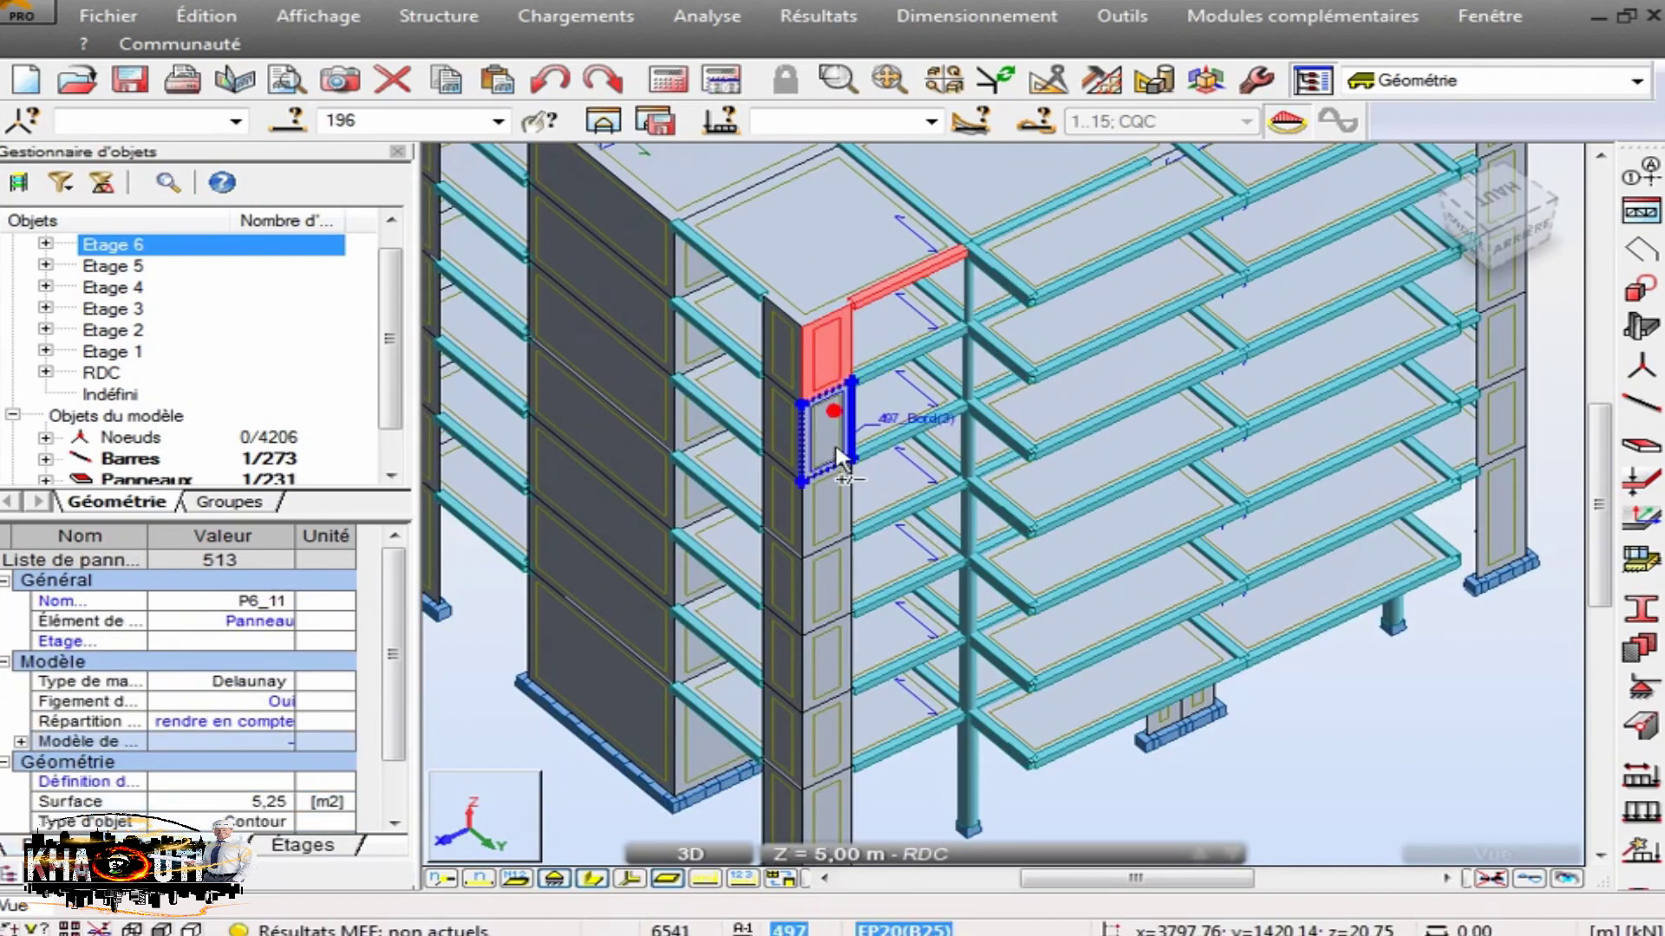
left_click(848, 434, "ctrl")
left_click(887, 439, "ctrl")
left_click(846, 508, "ctrl")
left_click(875, 528, "ctrl")
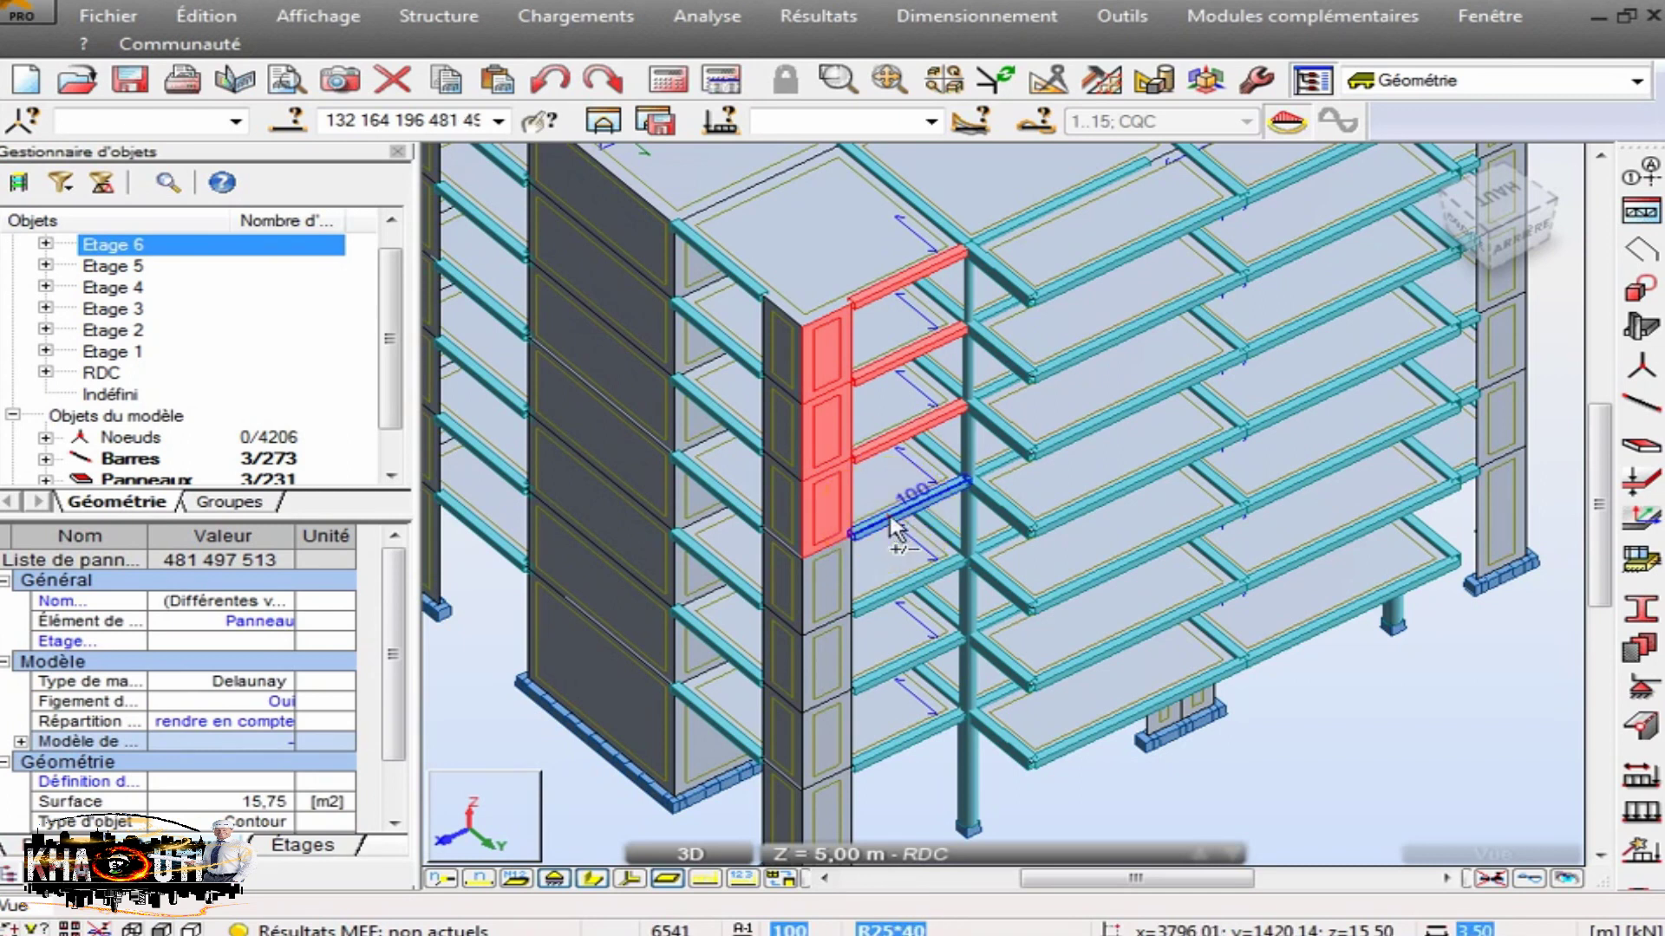
Add the four lower wall panels of the rear corner and the three remaining adjoining beams to the selection.
left_click(848, 602, "ctrl")
left_click(836, 599, "ctrl")
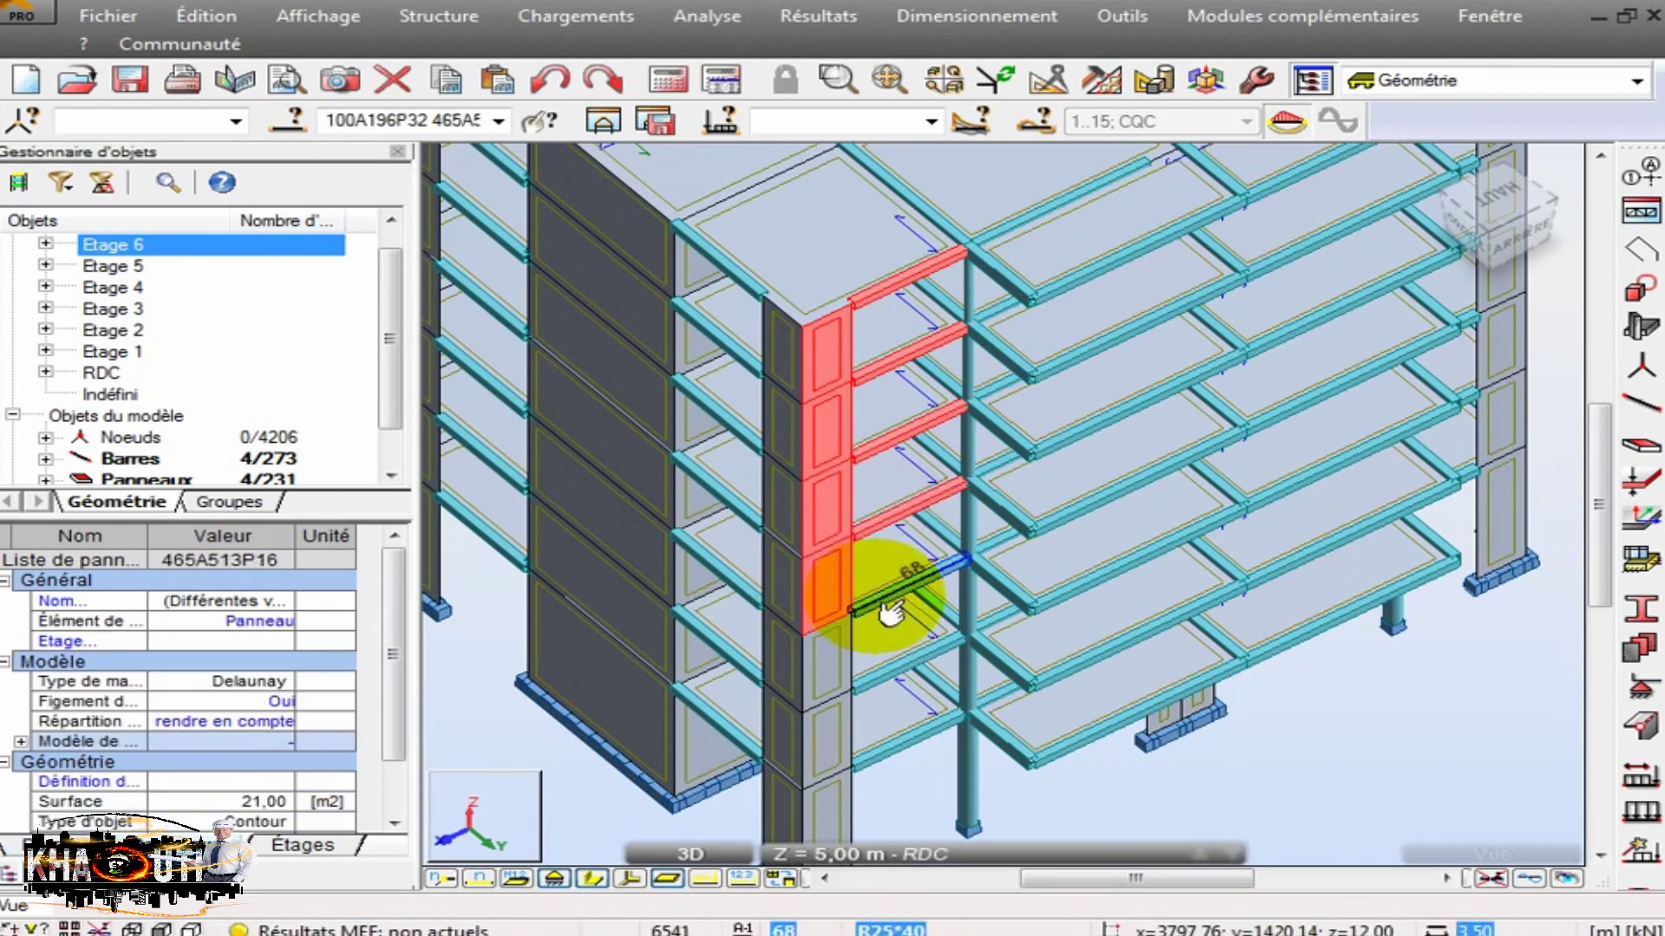
left_click(843, 654, "ctrl")
left_click(846, 663, "ctrl")
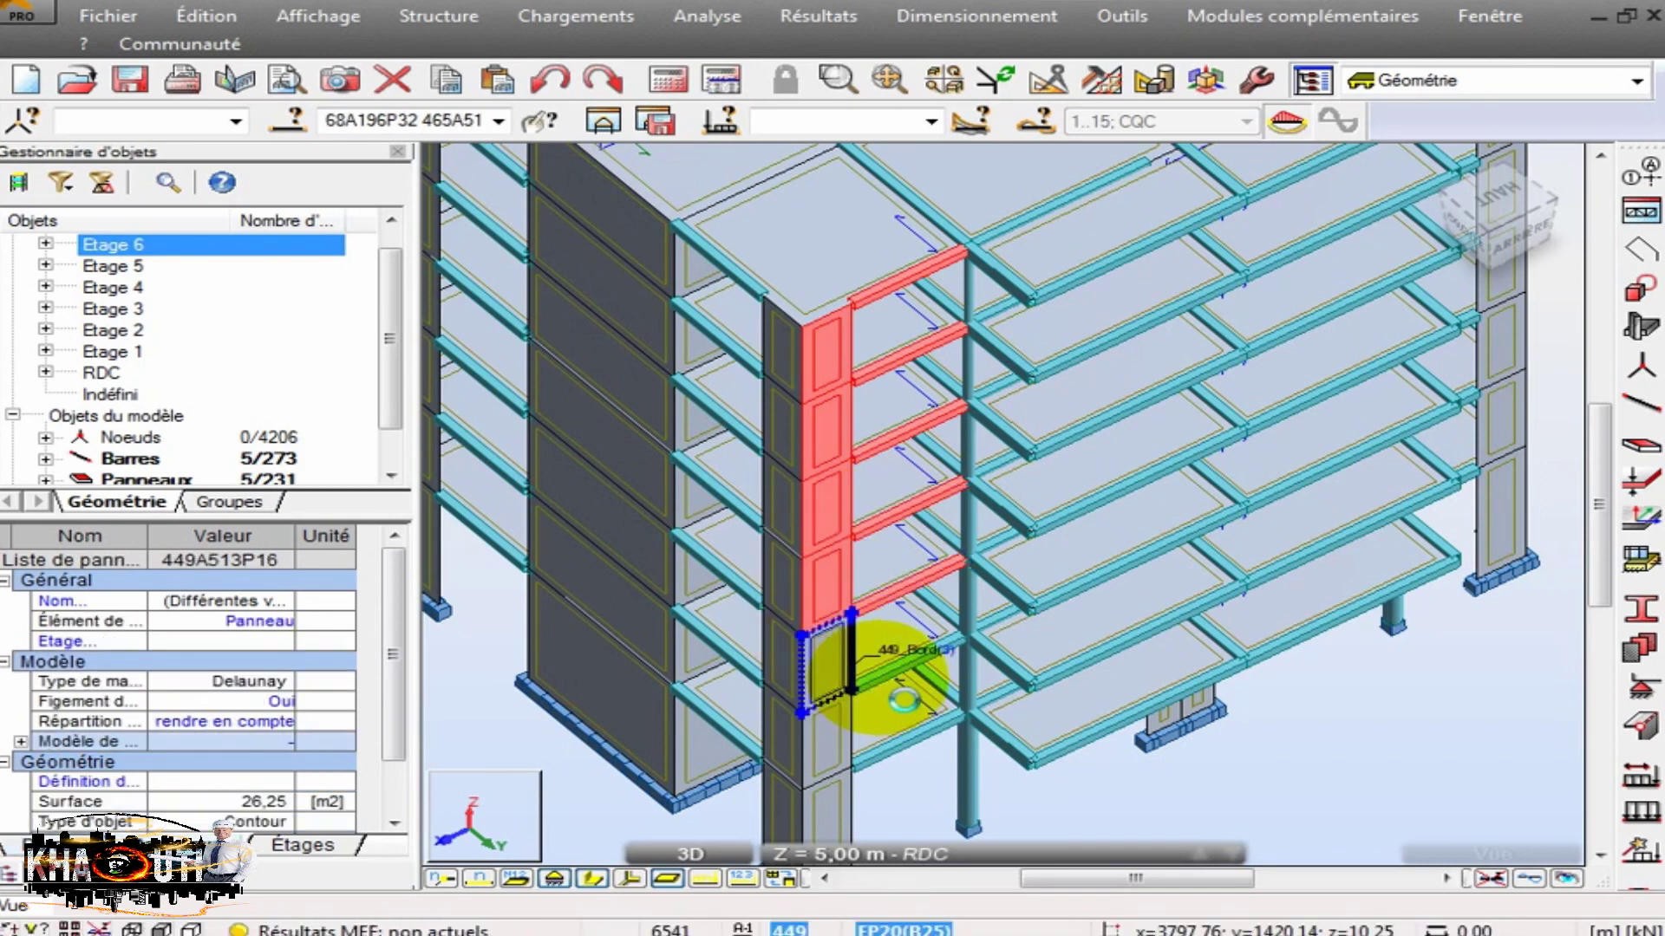
left_click(871, 746, "ctrl")
left_click(840, 747, "ctrl")
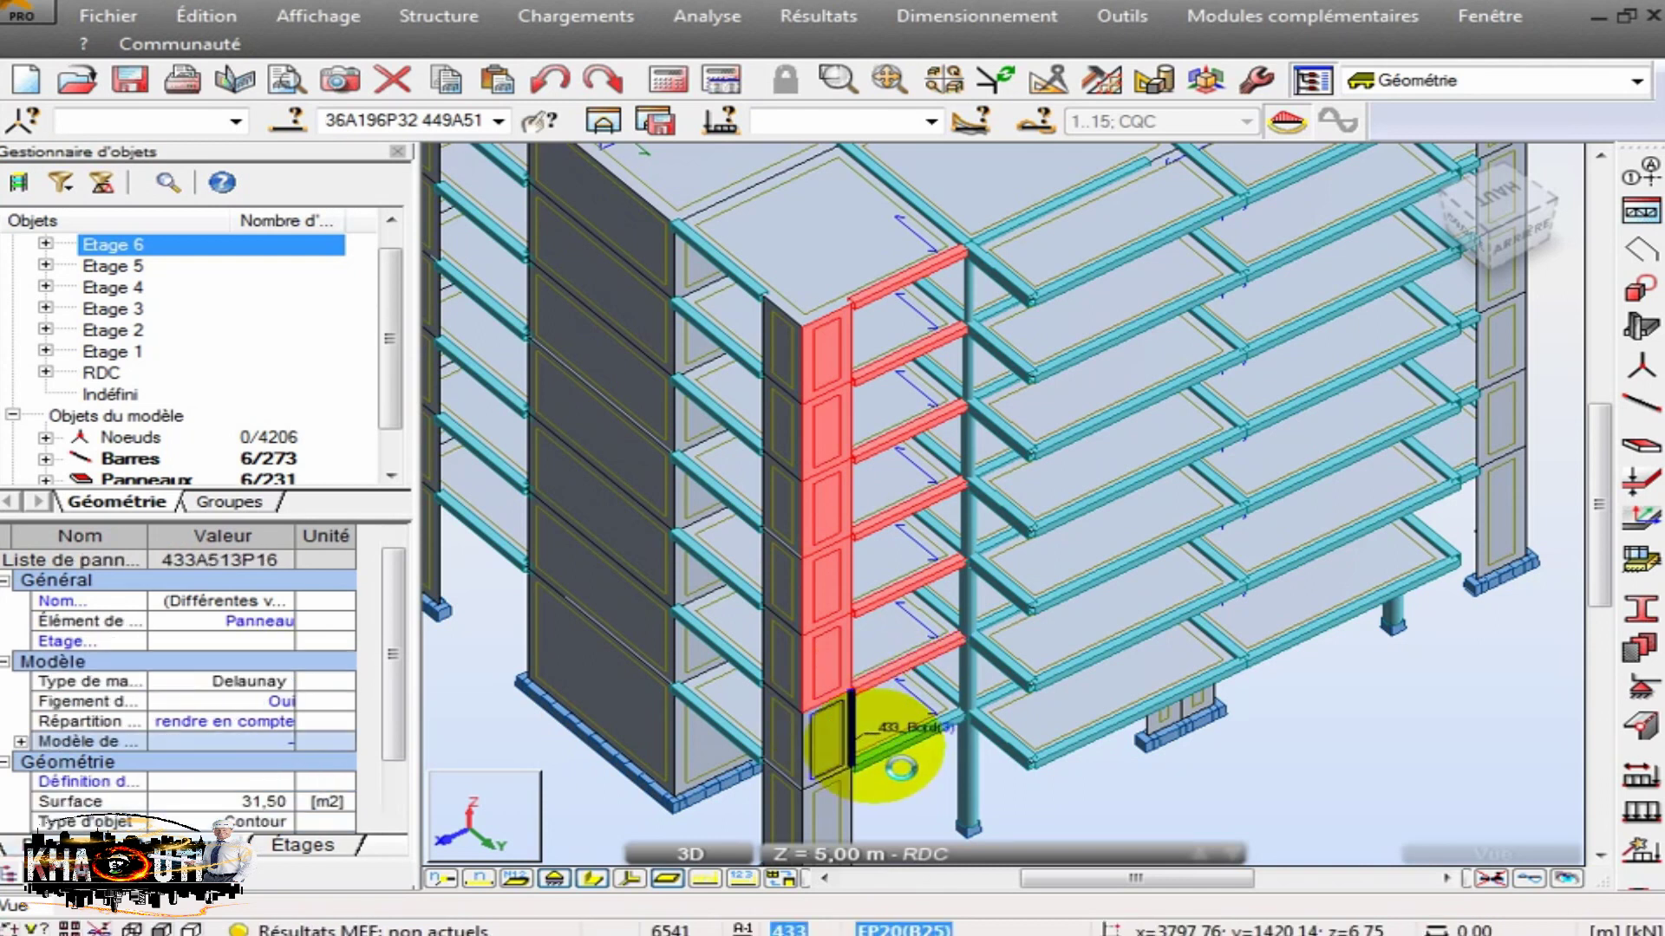
left_click(823, 802, "ctrl")
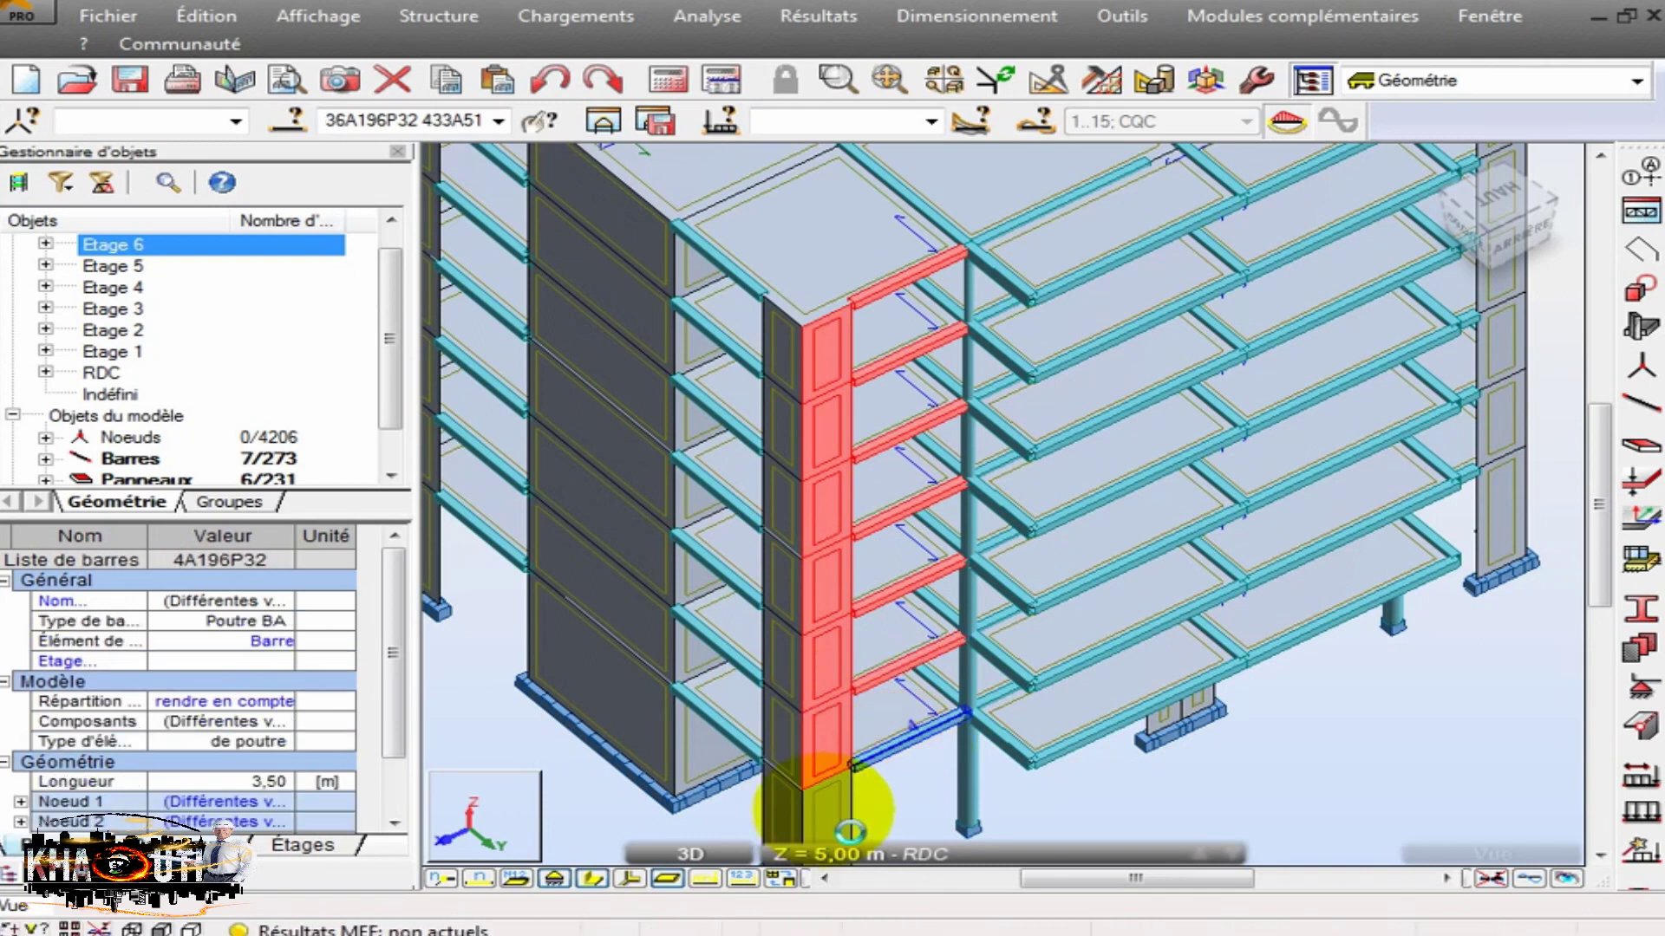
scroll(967, 672, "down", 3)
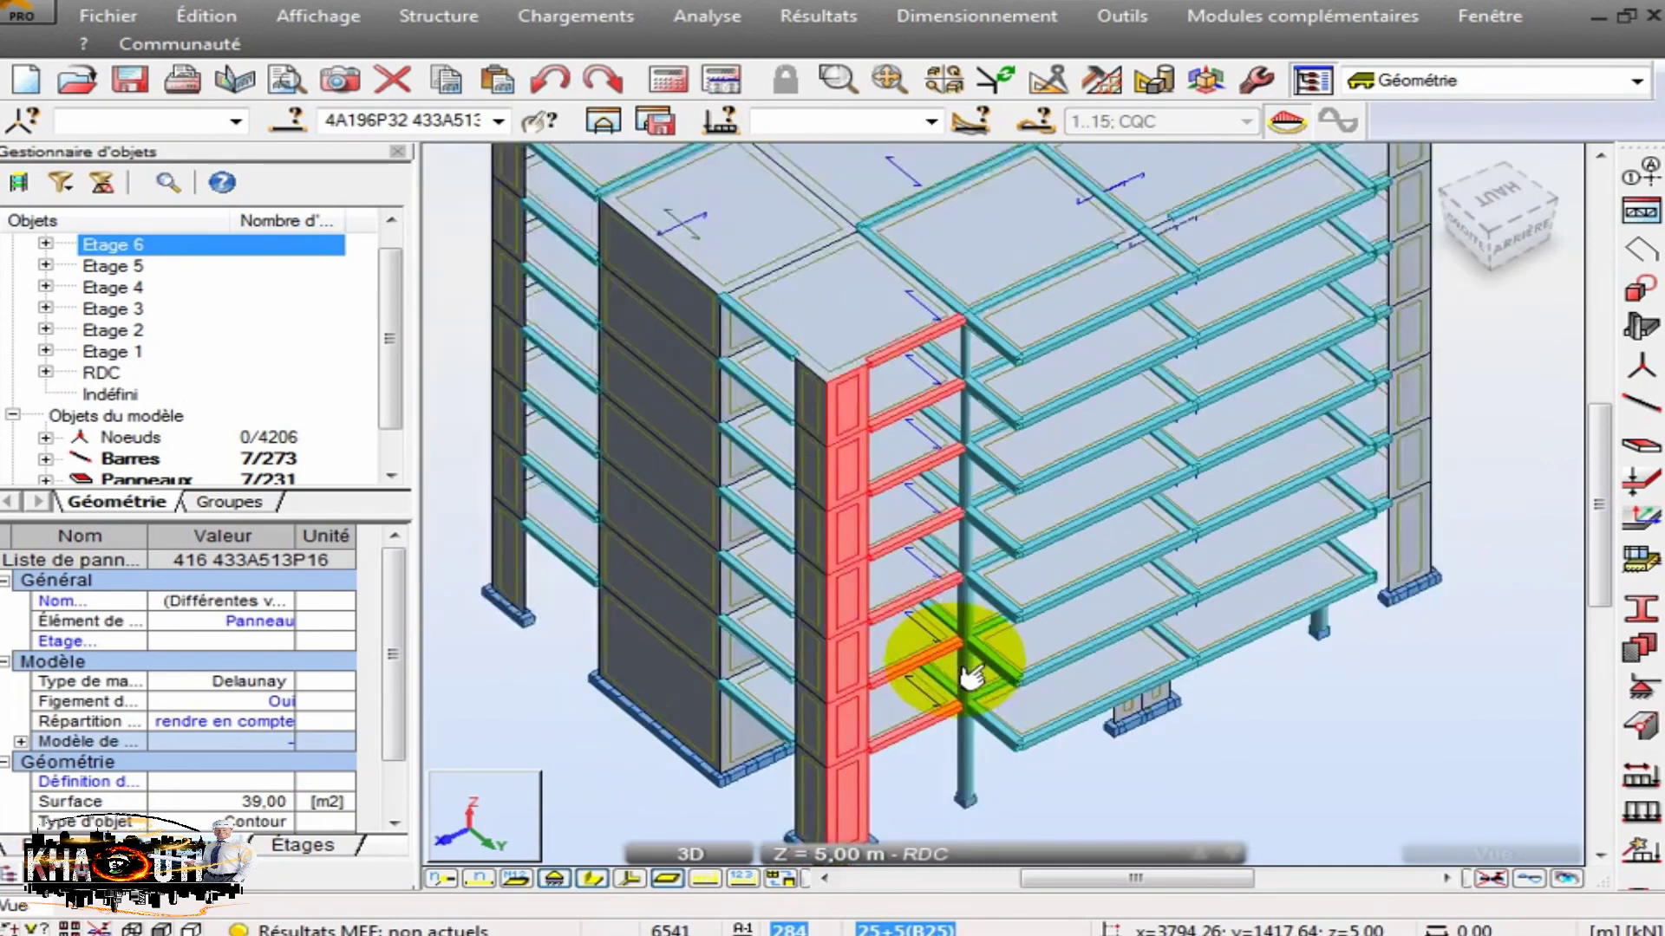
Copy the selected wall panels and beams once to the front corner with the translation vector 0,00; -15,75; 0,00.
left_click(942, 78)
left_click_drag(730, 314, 929, 323)
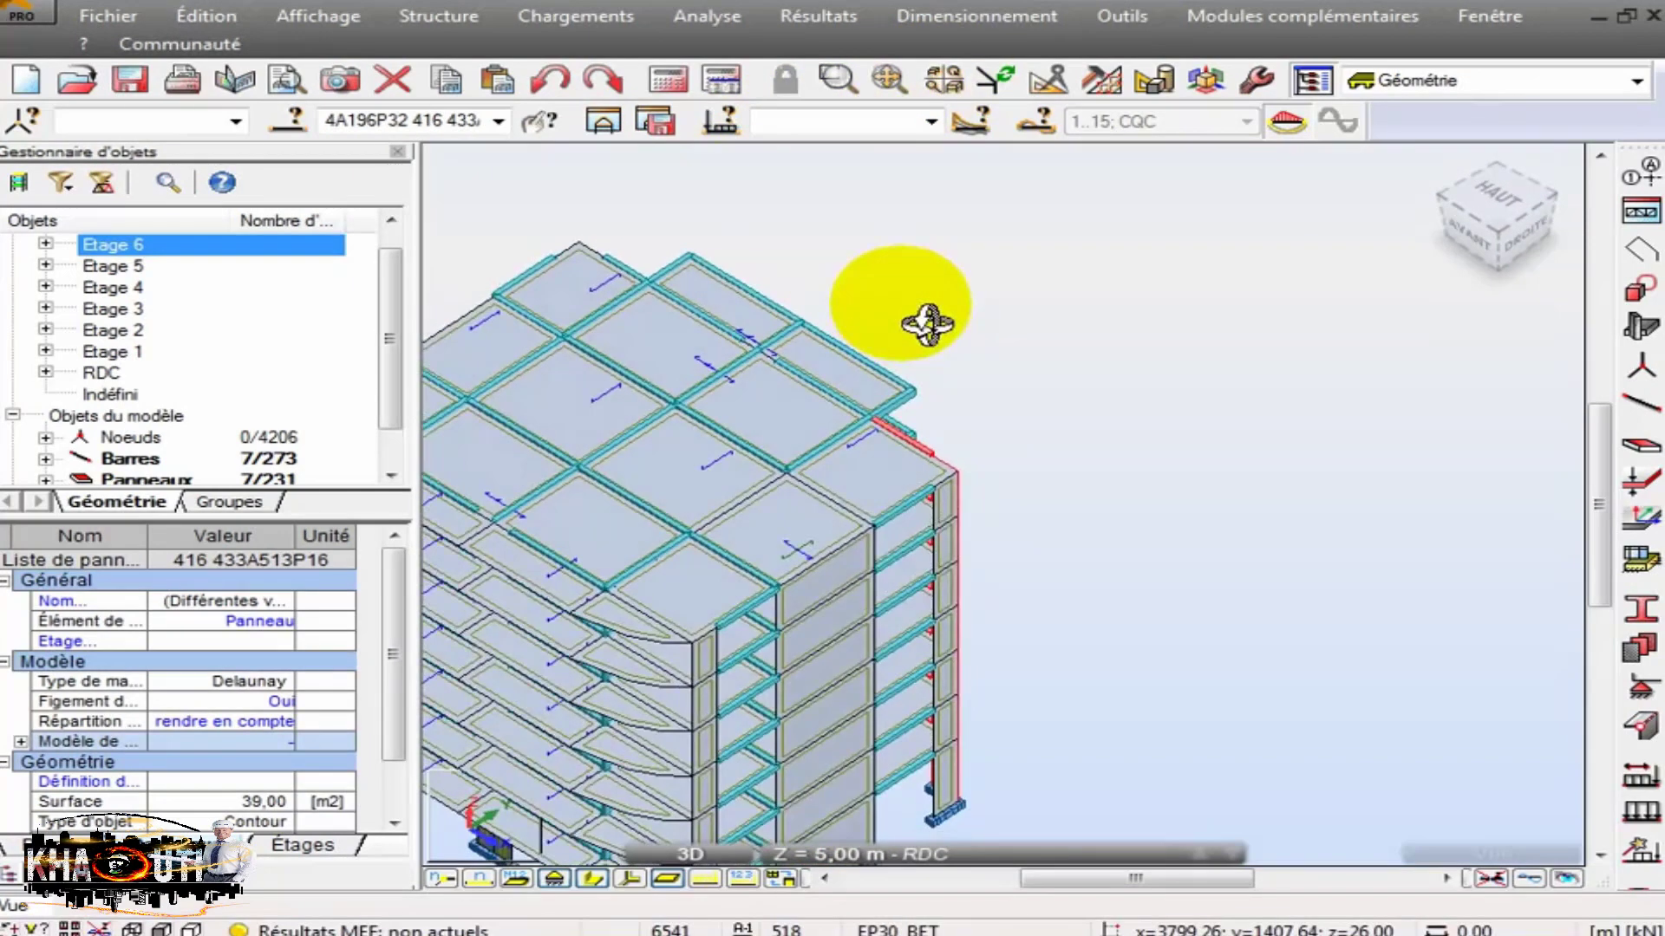
scroll(696, 691, "up", 1)
scroll(694, 689, "up", 1)
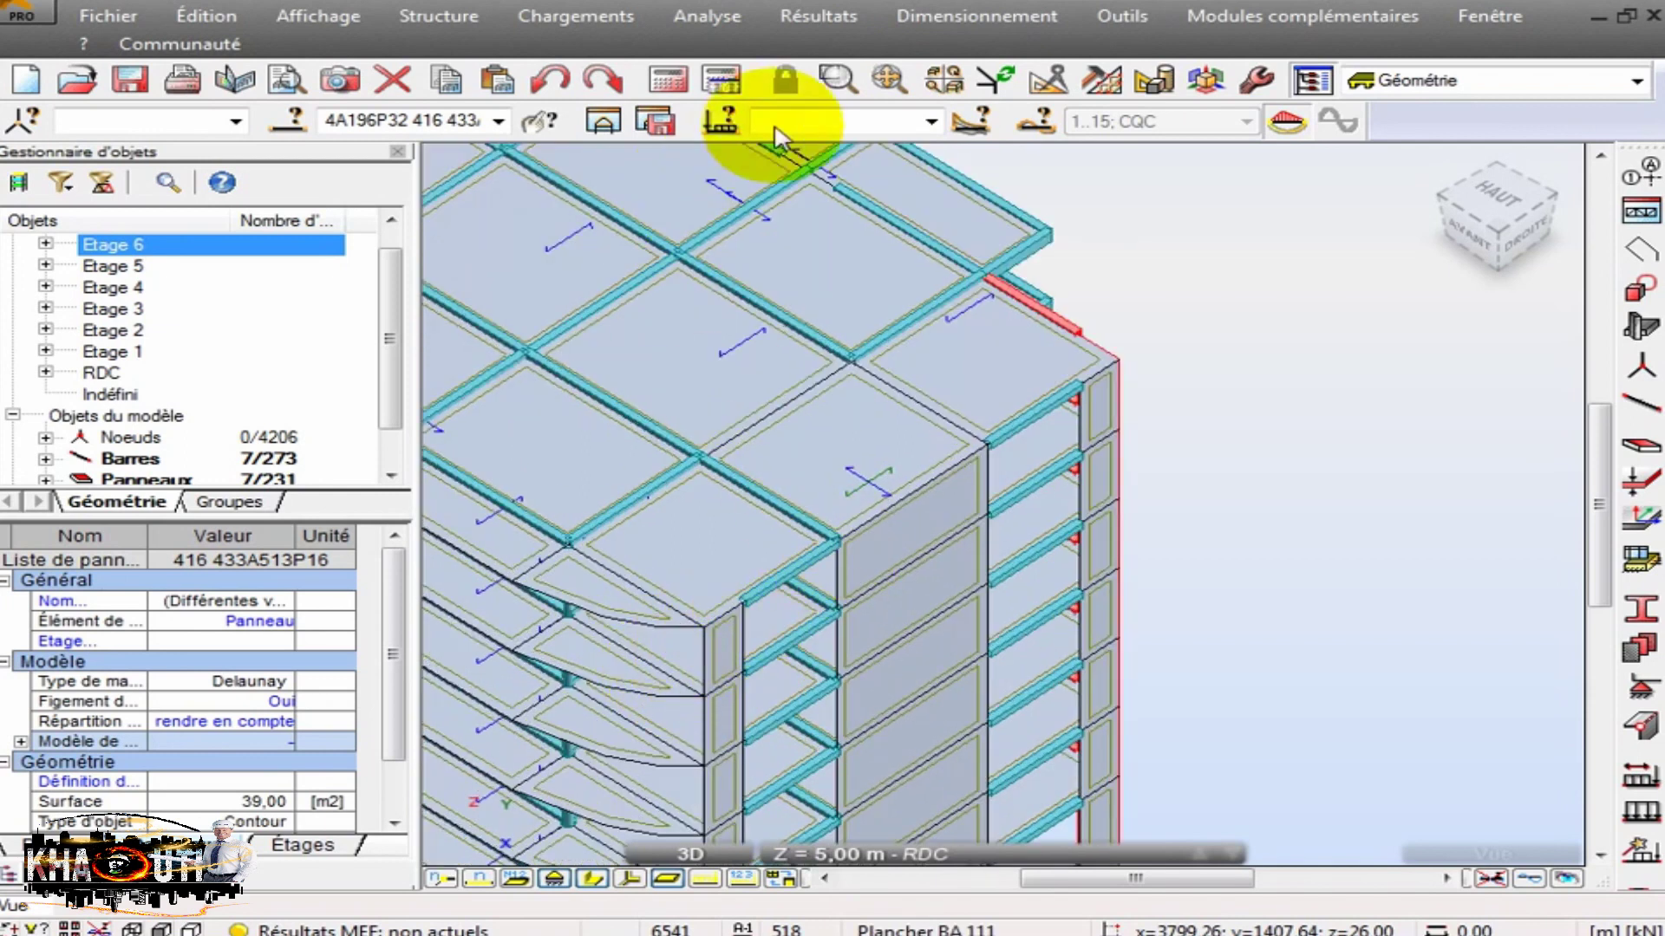
left_click(1047, 81)
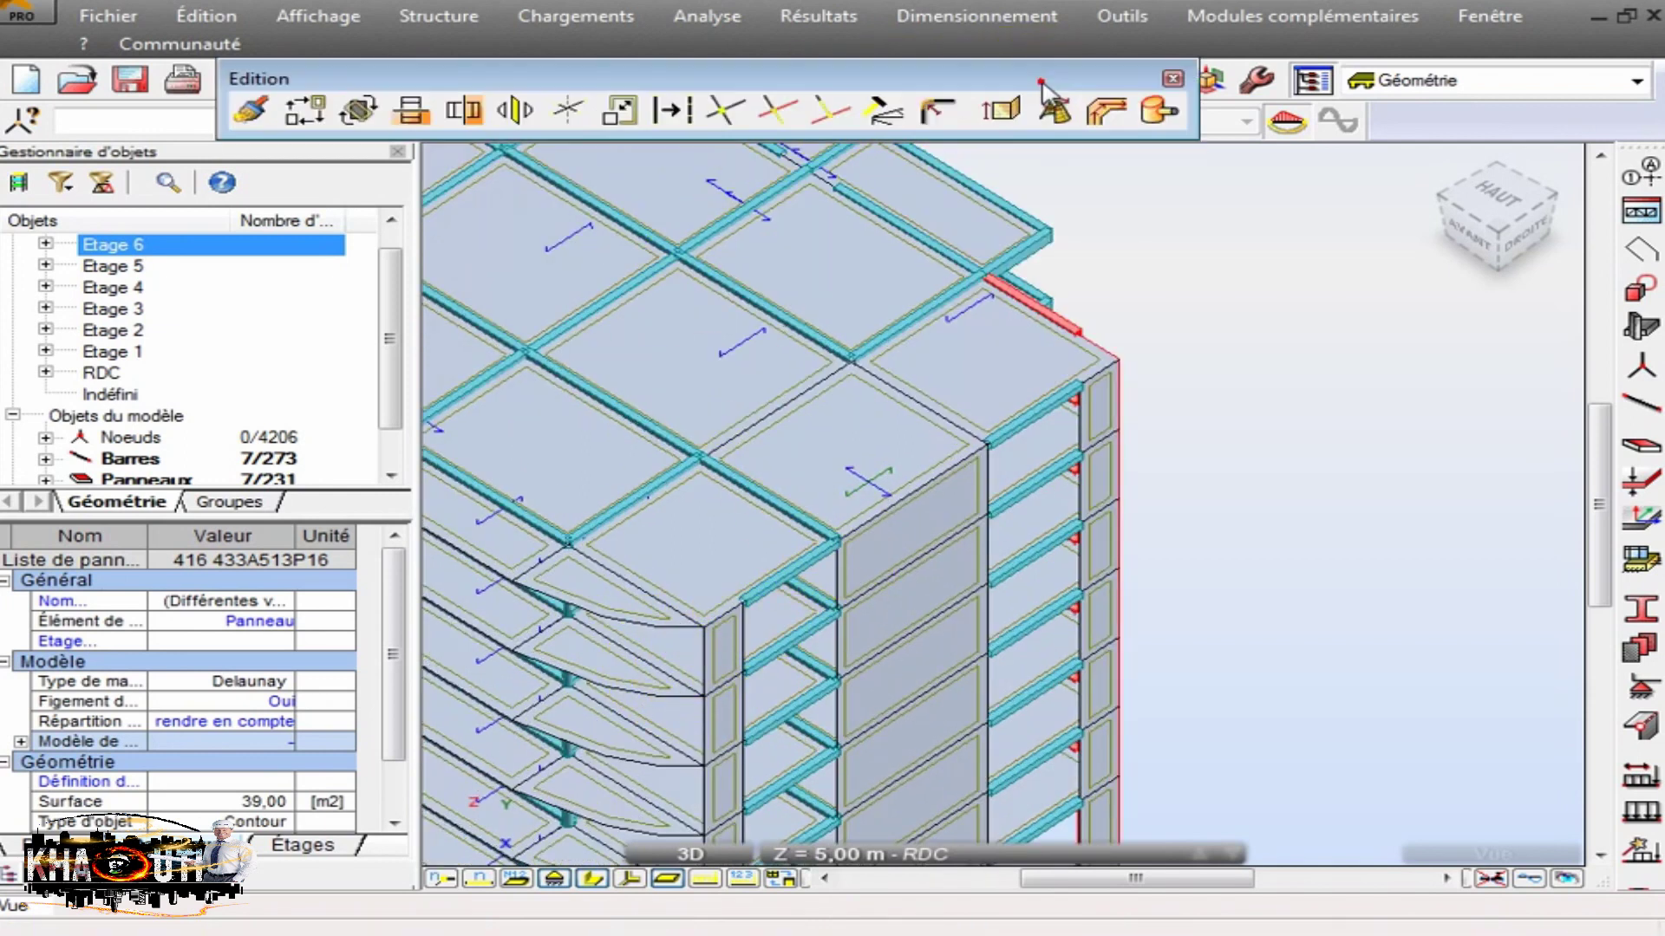
left_click(304, 110)
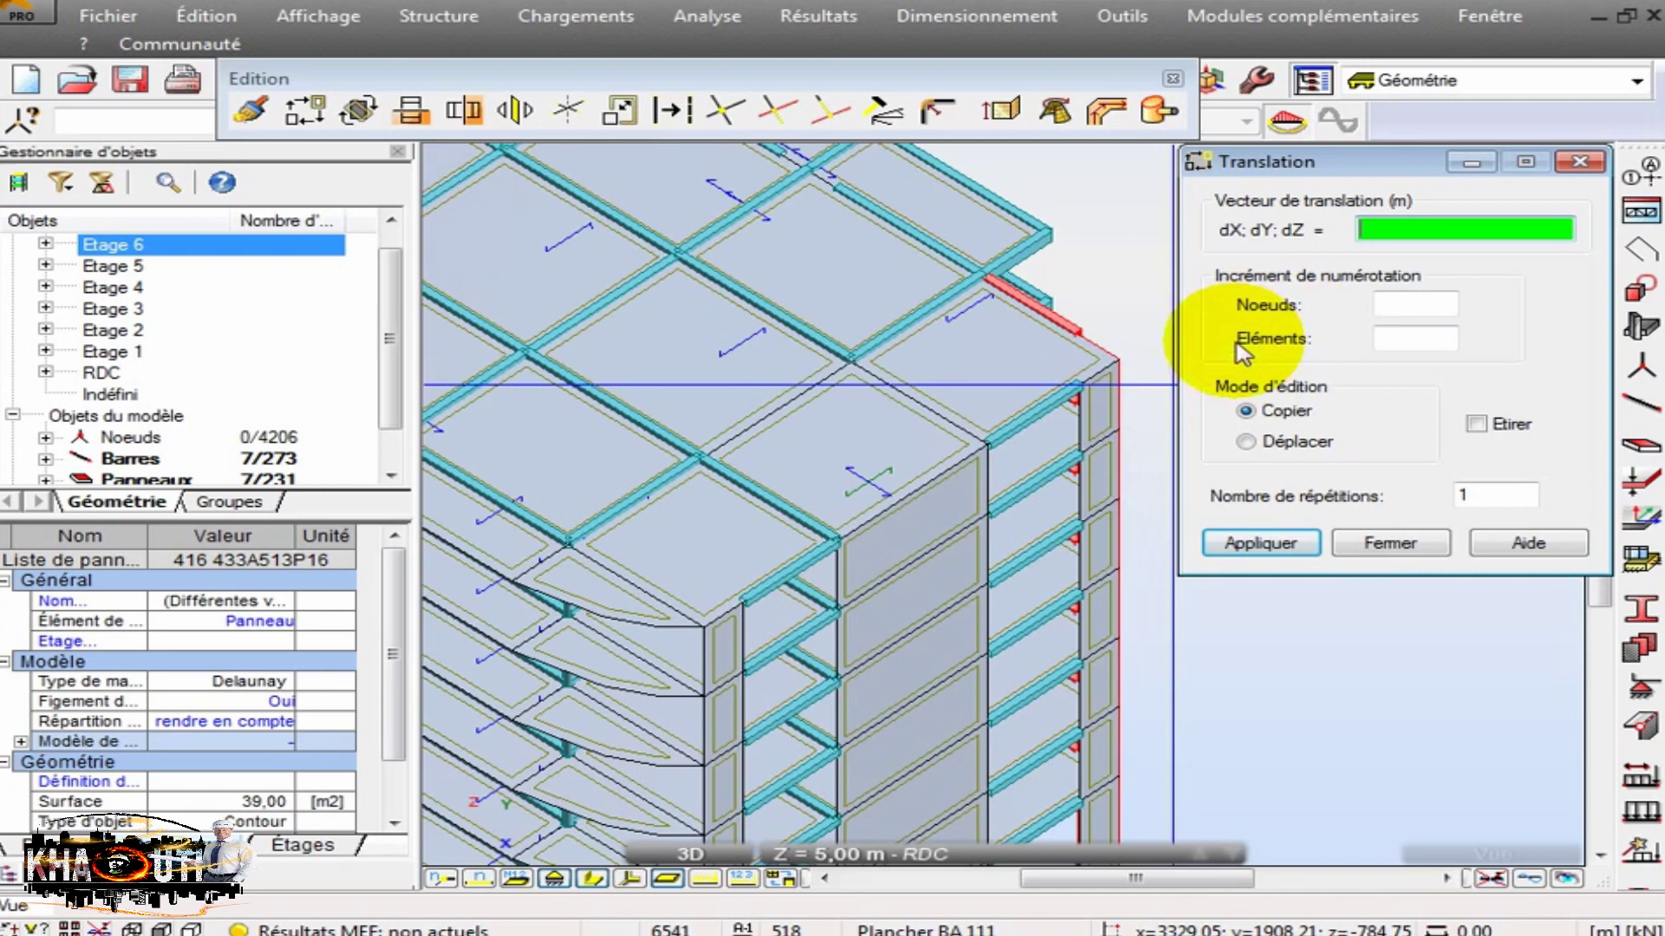
left_click(1119, 363)
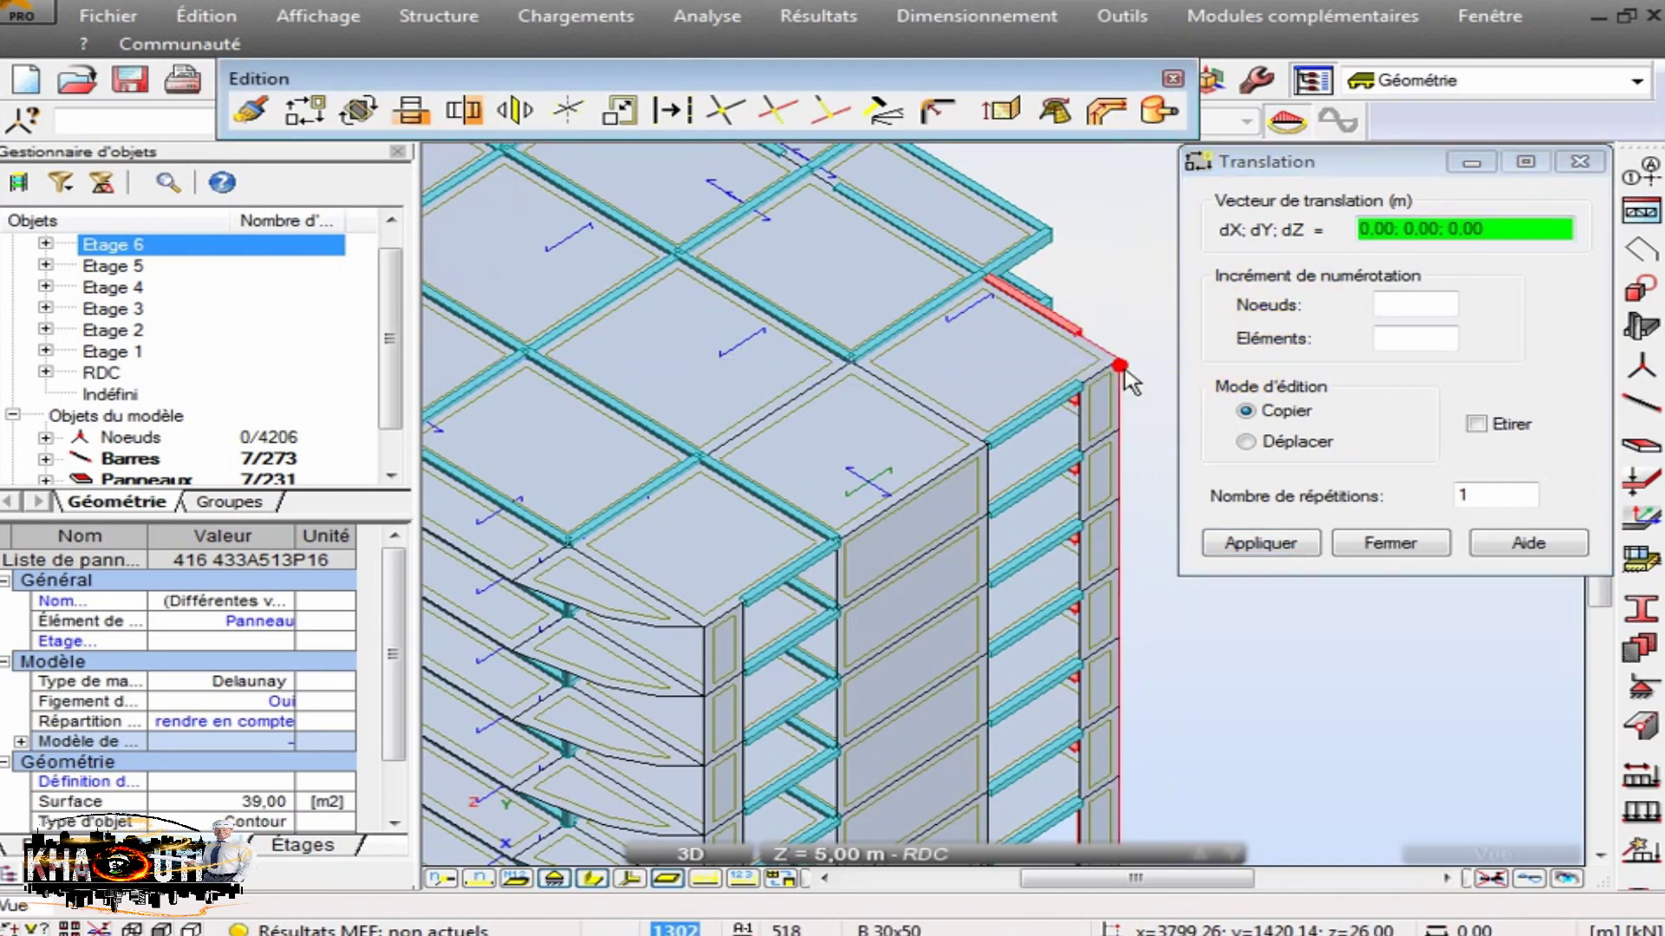
left_click(745, 615)
scroll(708, 623, "up", 3)
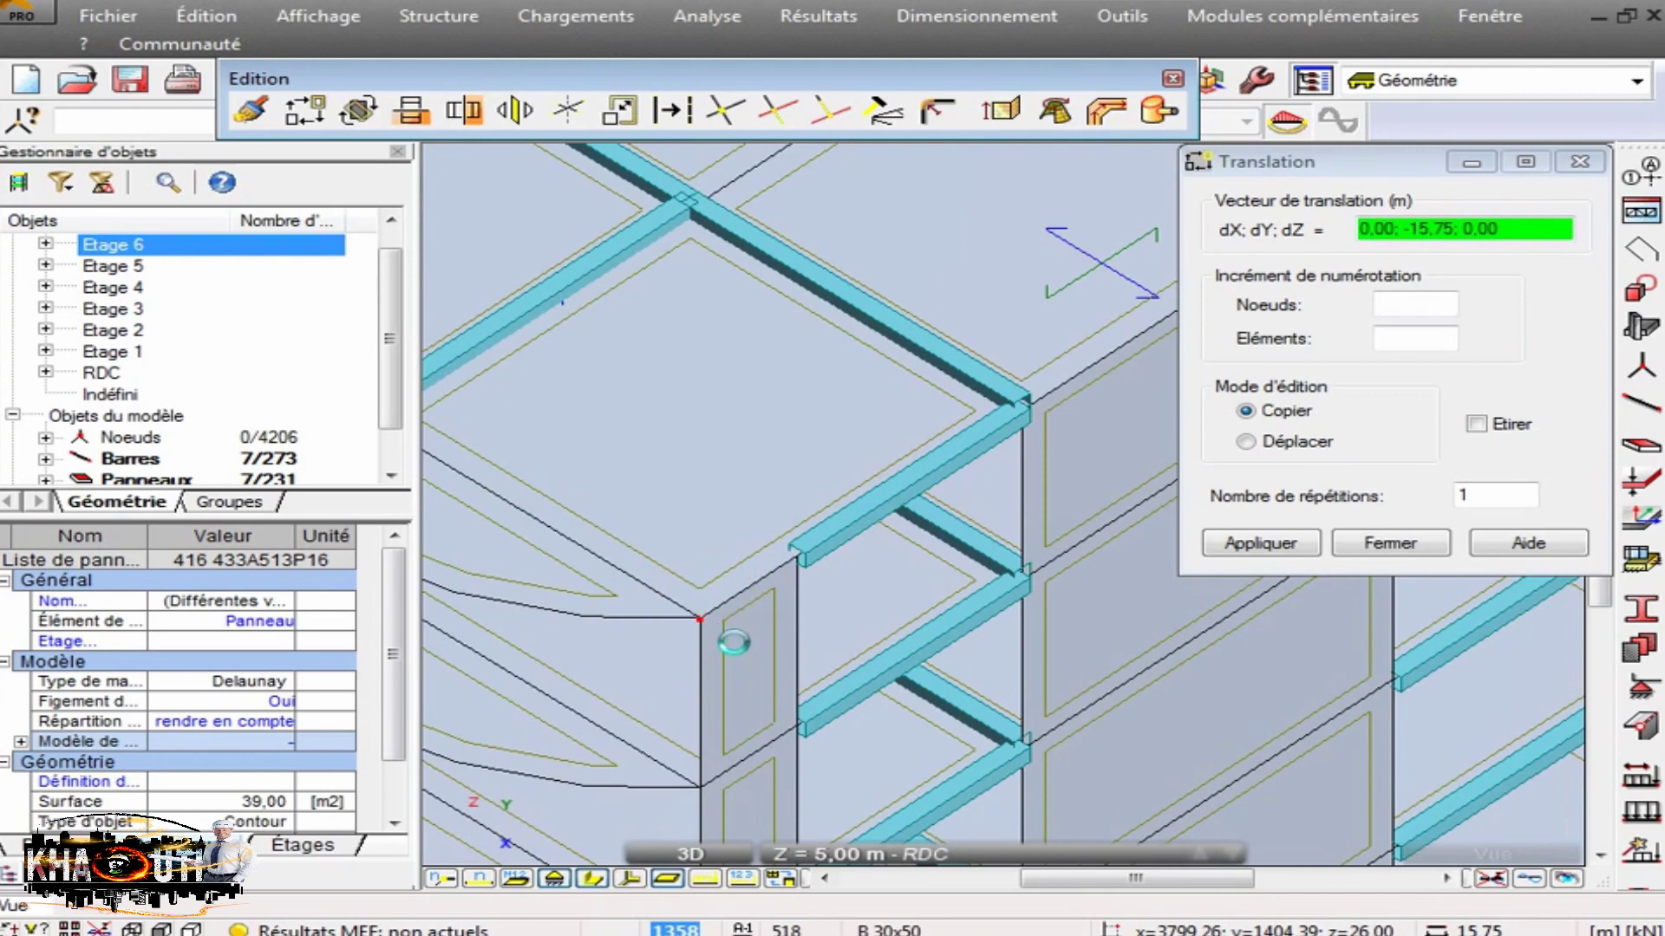
left_click(927, 642)
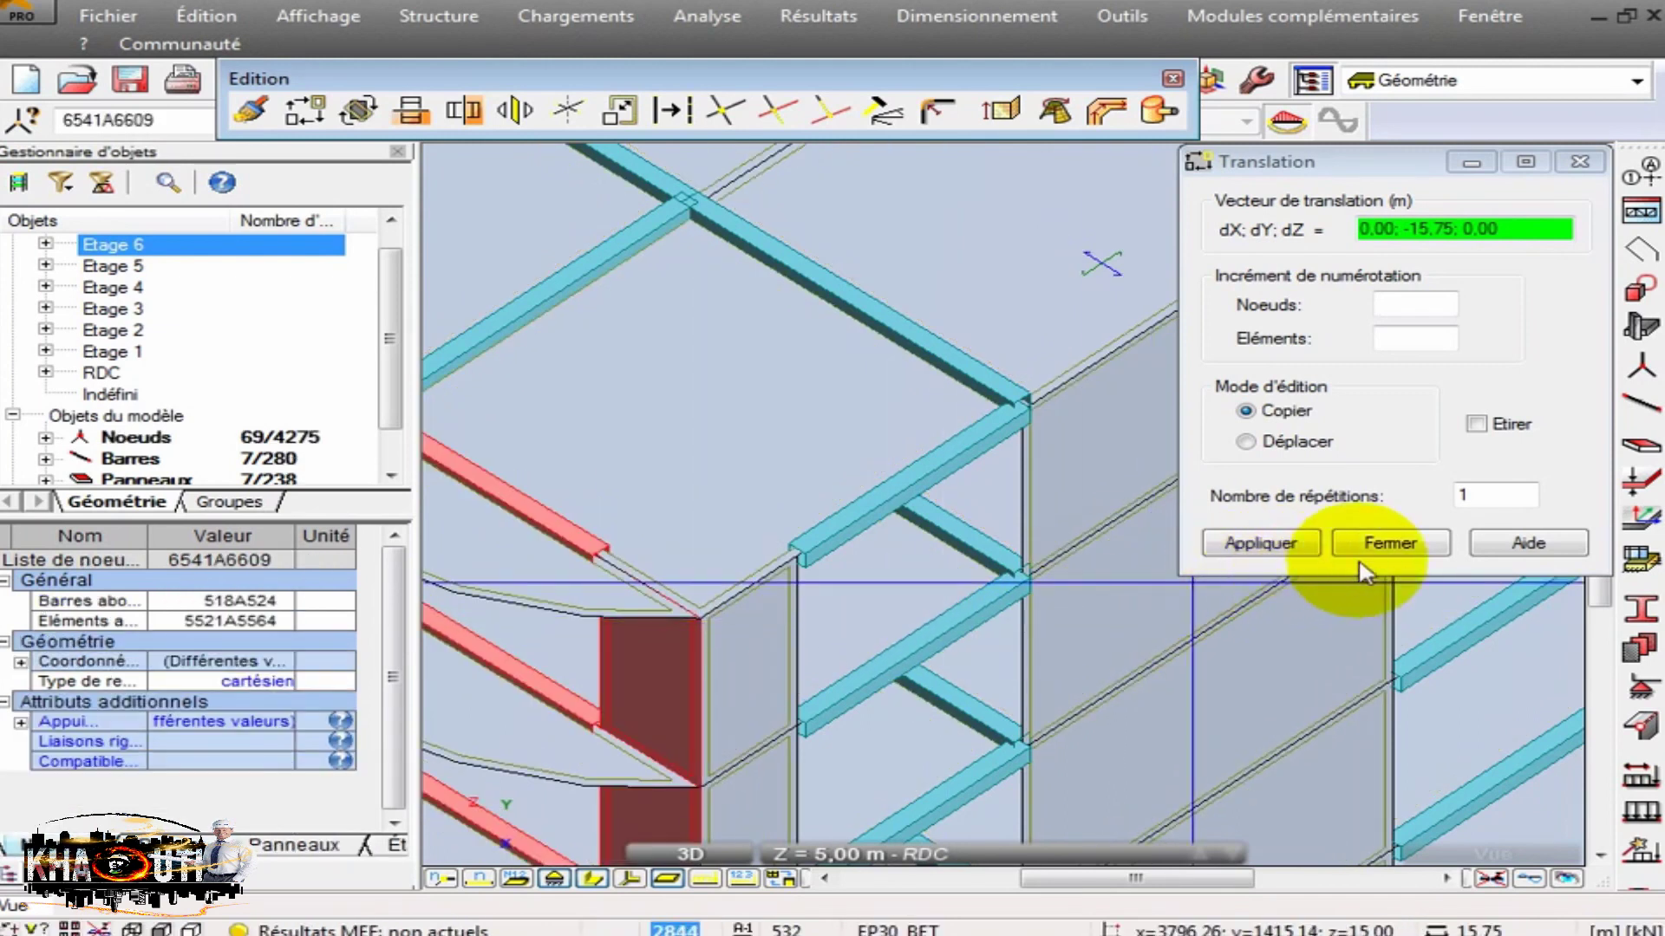
left_click(1390, 543)
scroll(1131, 562, "down", 4)
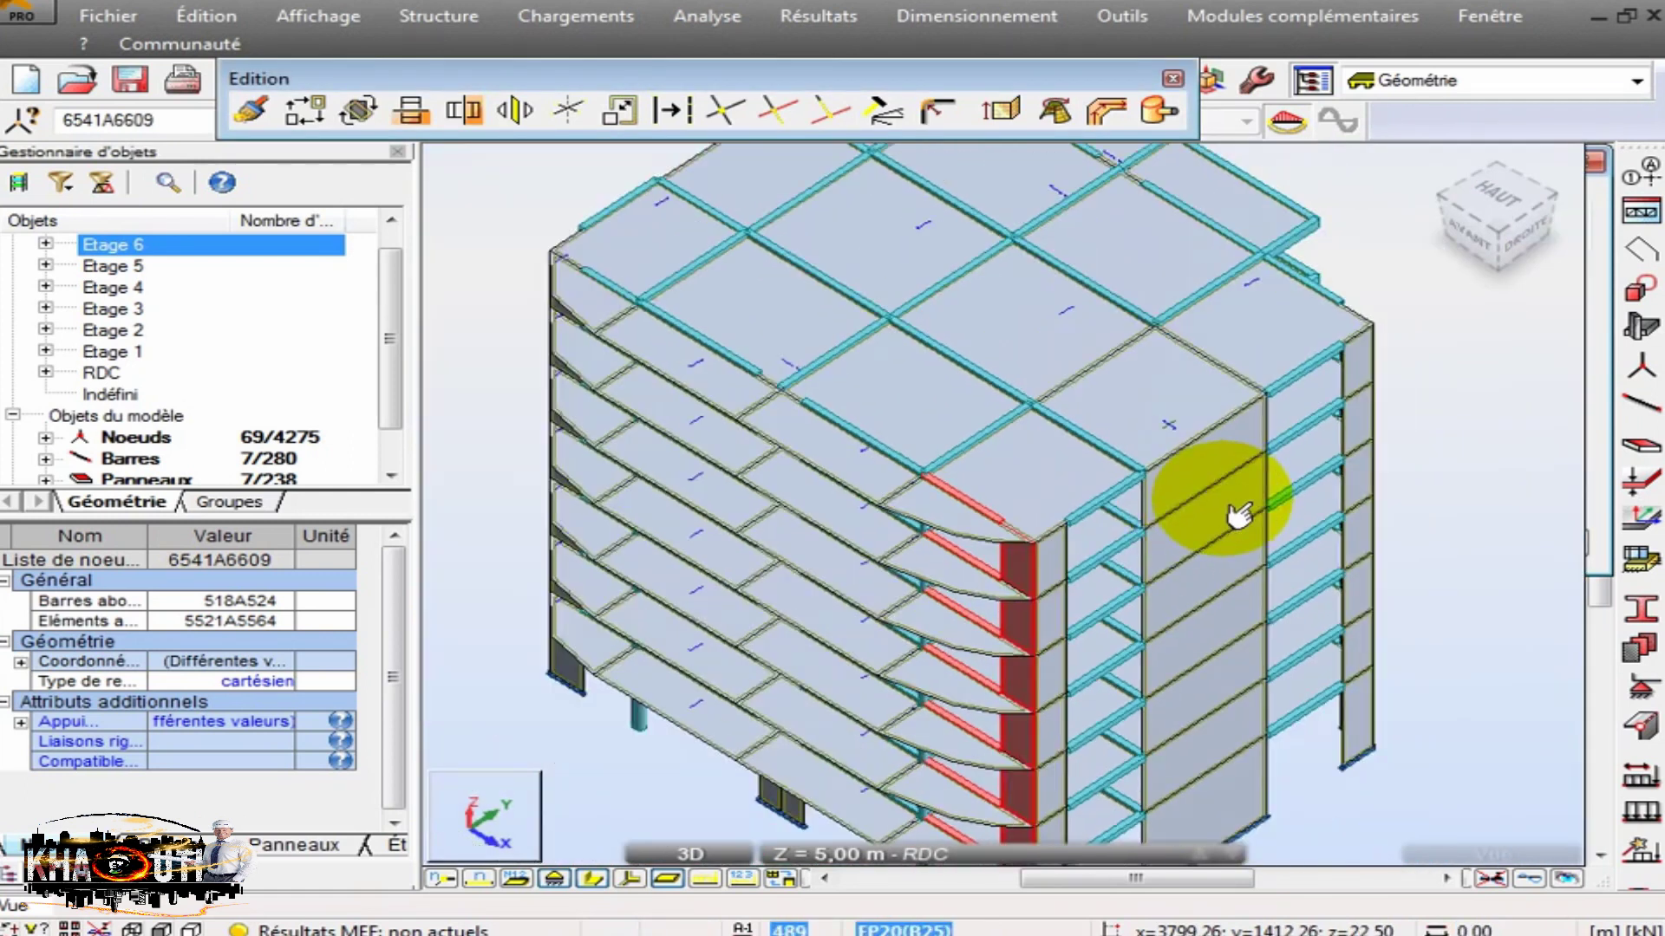
left_click(896, 776)
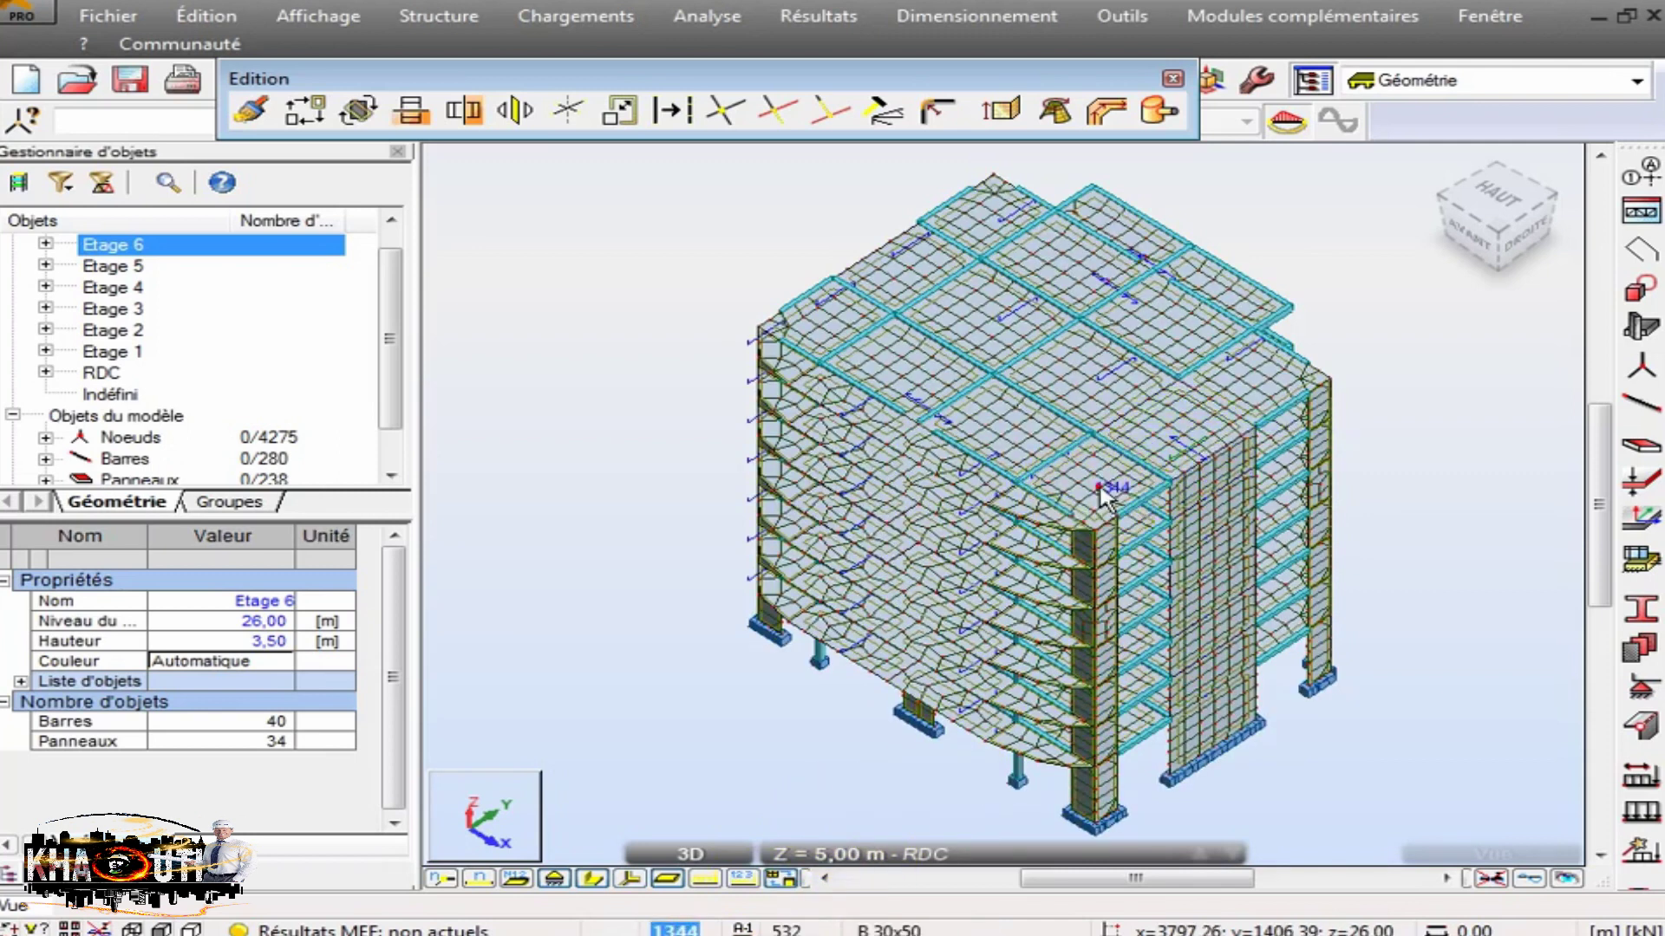
Hide the bar section sketches and examine the roof slab mesh around the front corner.
left_click(1101, 520)
scroll(1114, 513, "up", 5)
scroll(1118, 494, "up", 3)
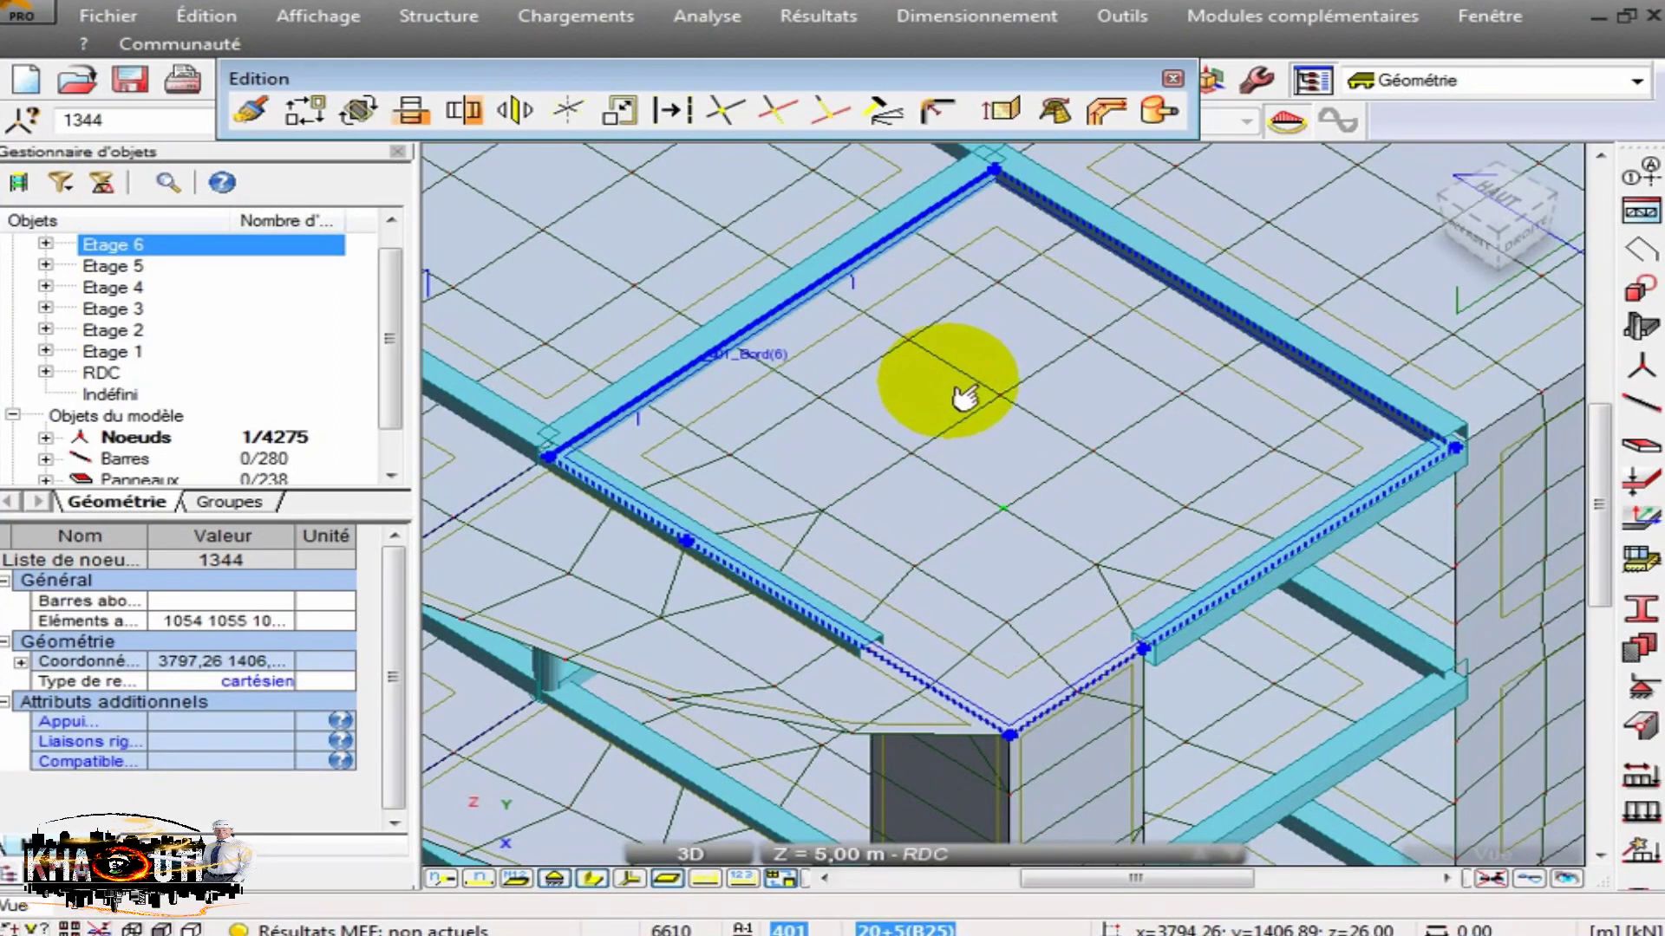
left_click(1172, 78)
mouse_move(772, 431)
middle_mouse_down("shift")
mouse_move(799, 333)
mouse_move(784, 451)
middle_mouse_up("shift")
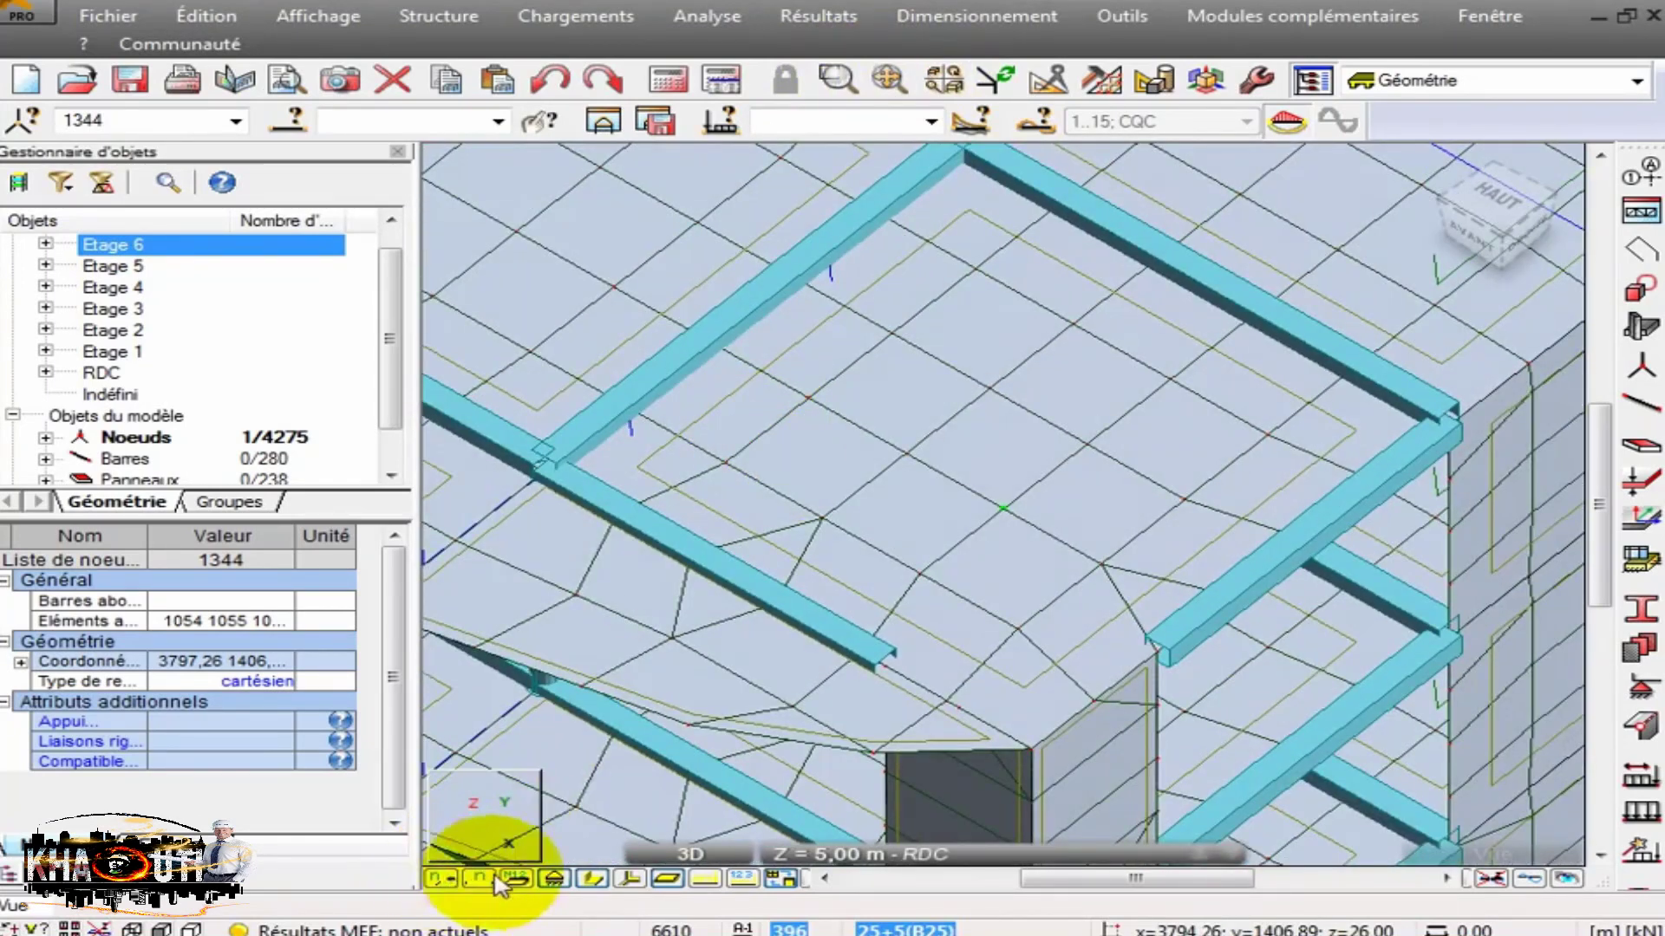
left_click(583, 879)
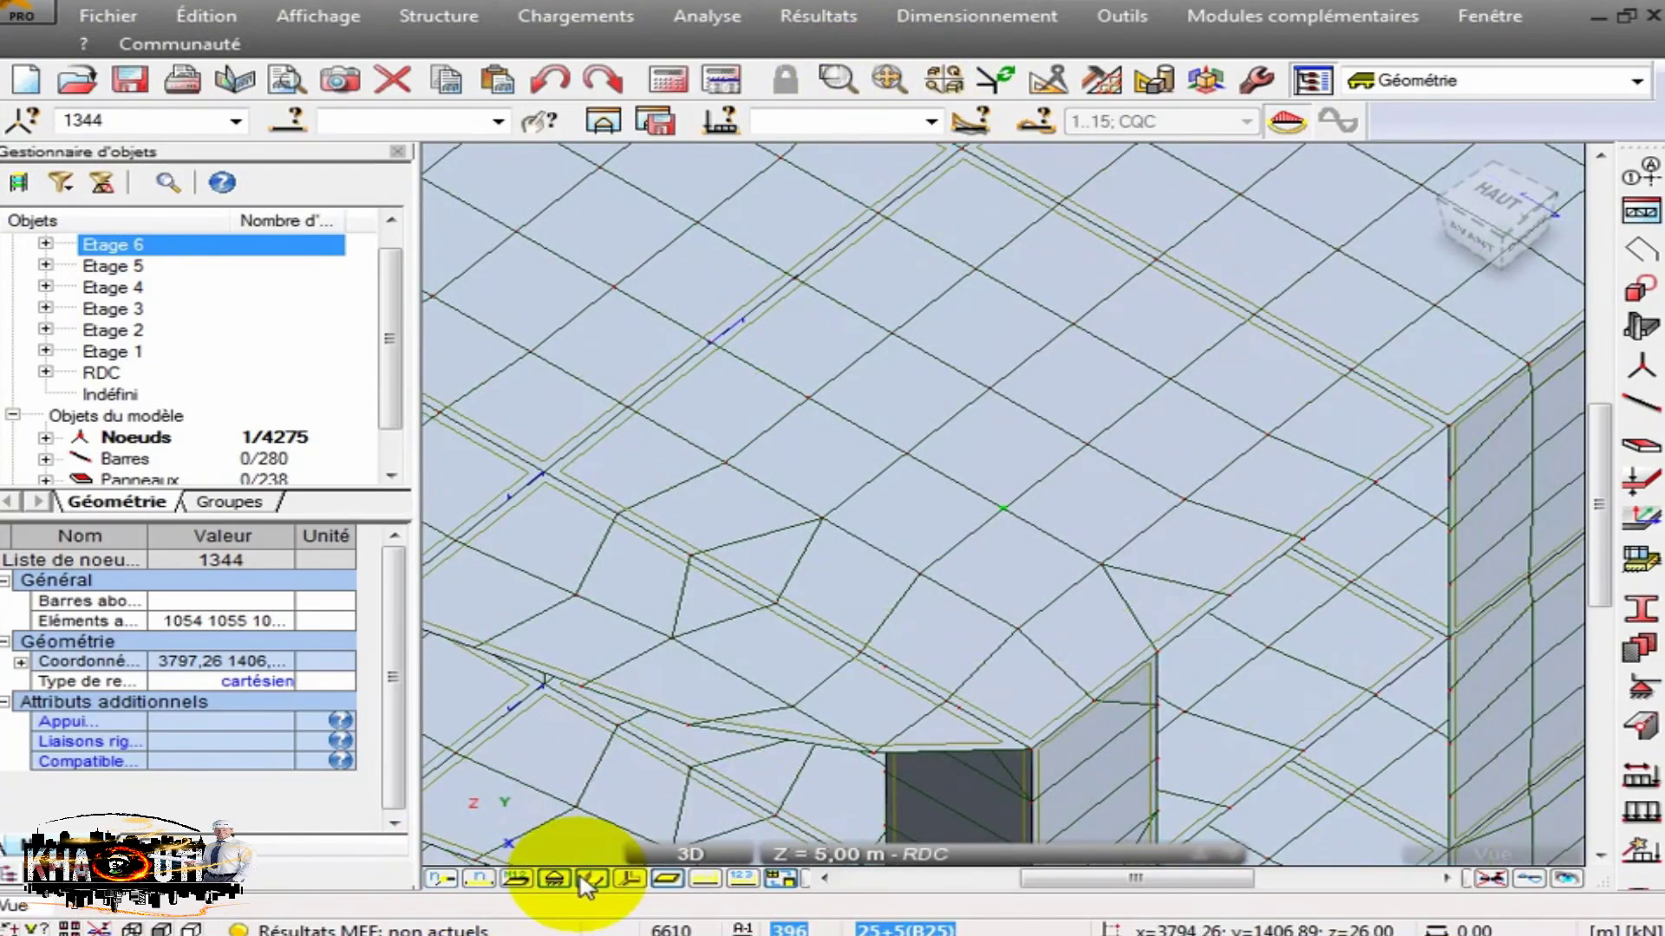
scroll(907, 680, "up", 3)
scroll(897, 718, "up", 3)
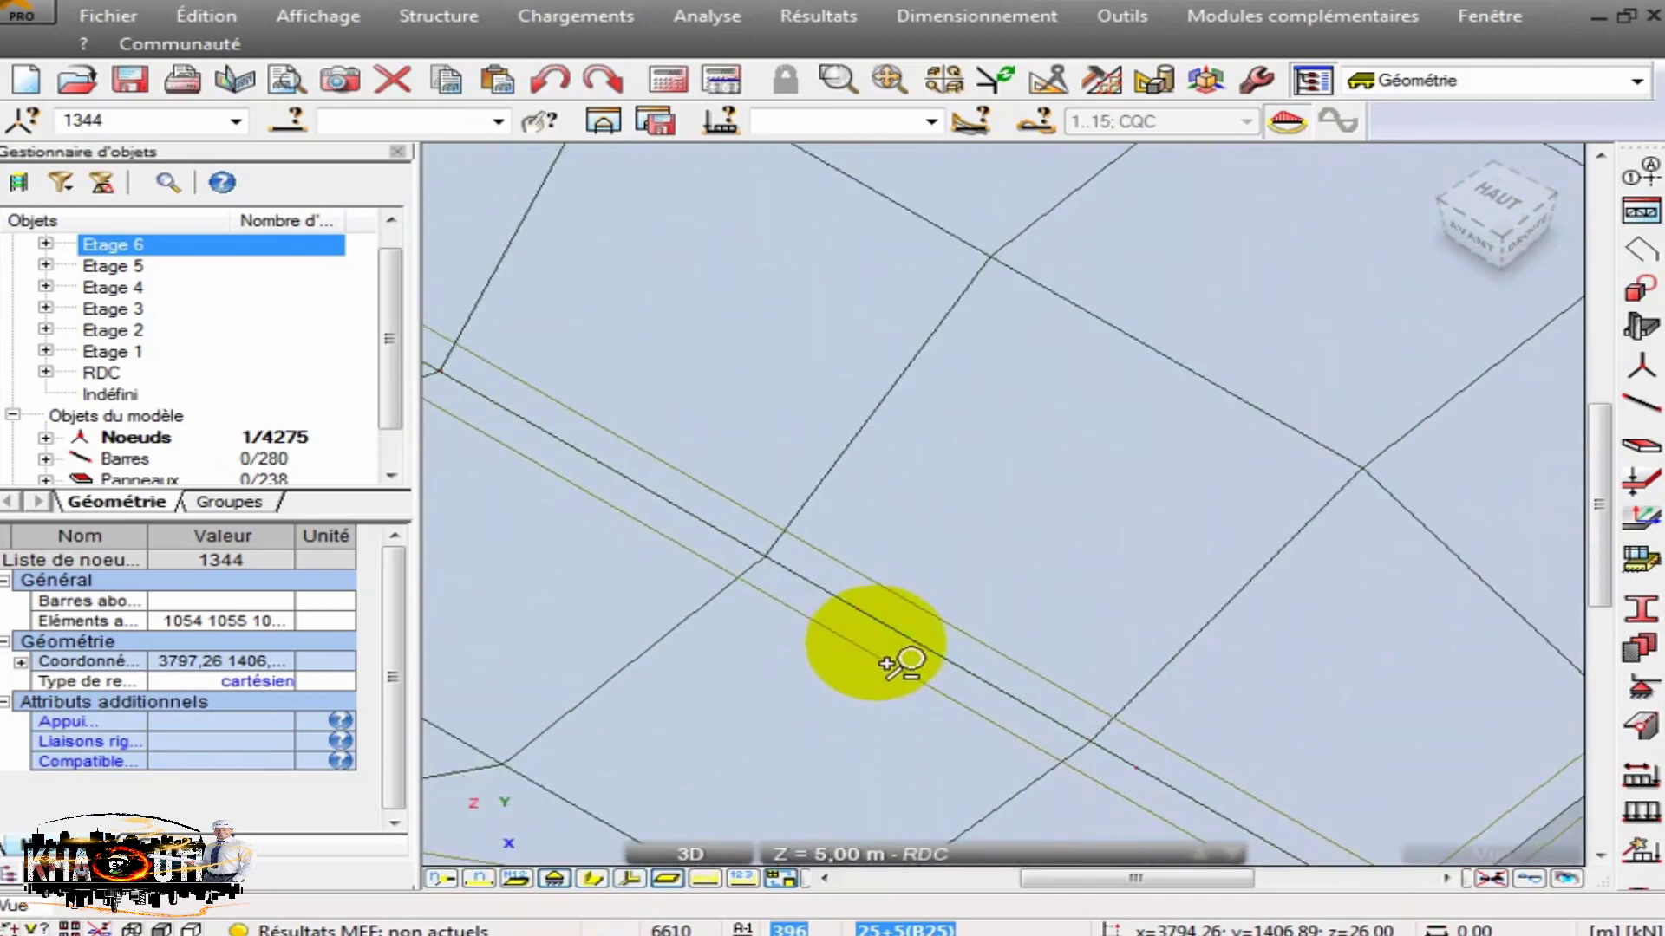
scroll(815, 601, "down", 6)
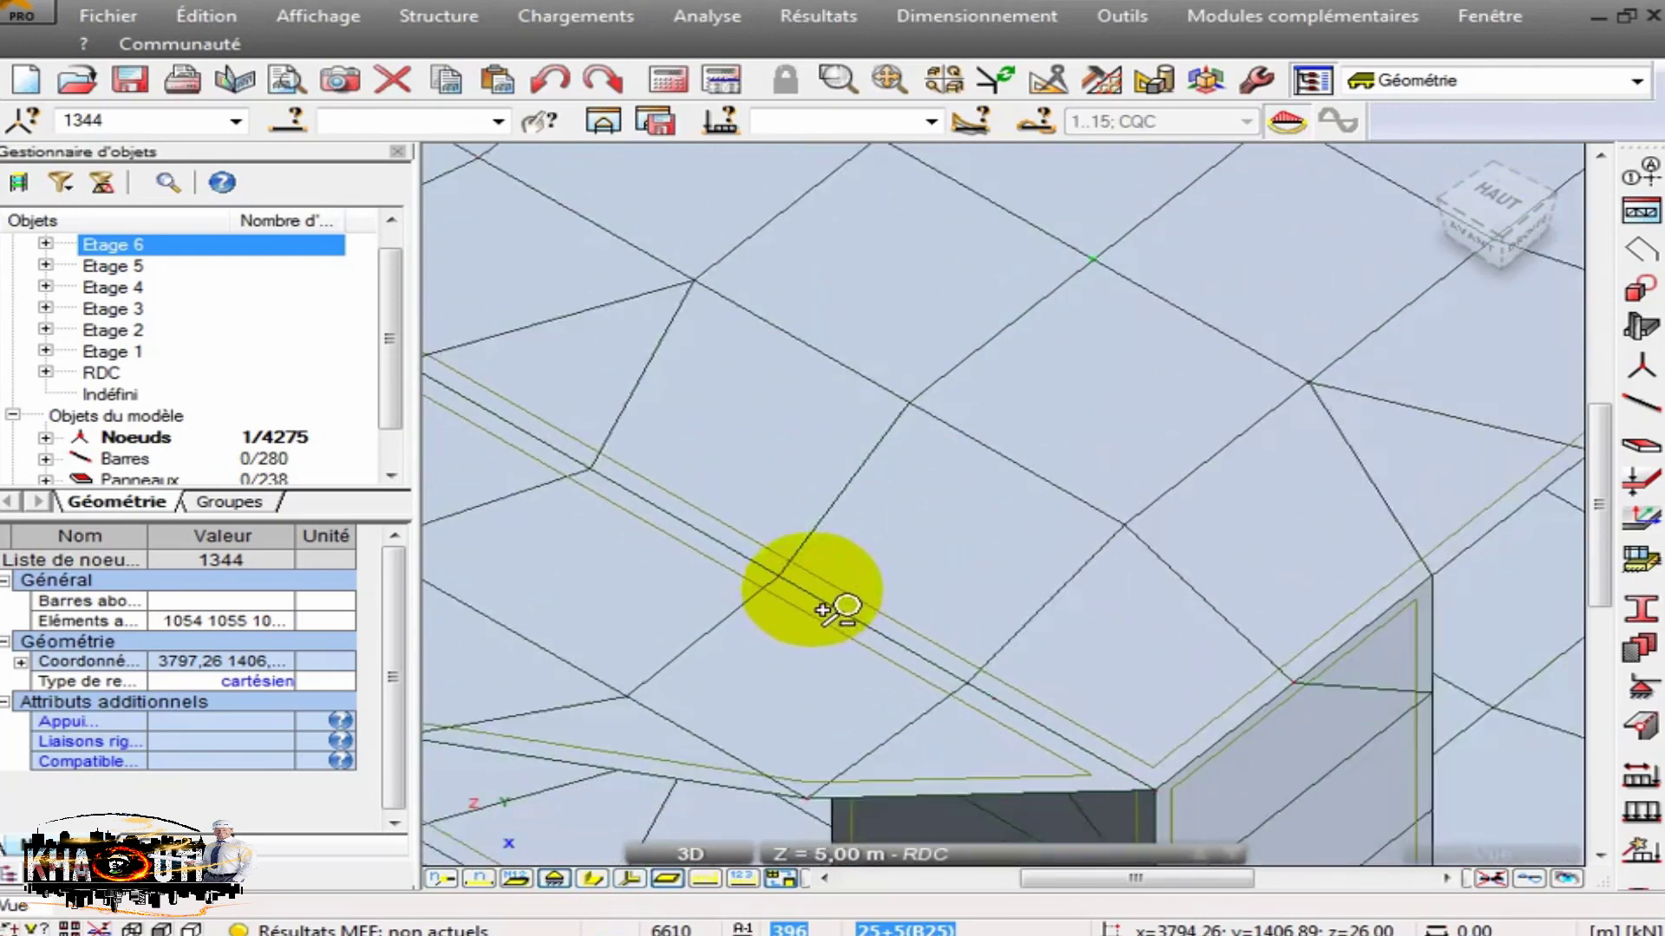
scroll(845, 598, "down", 3)
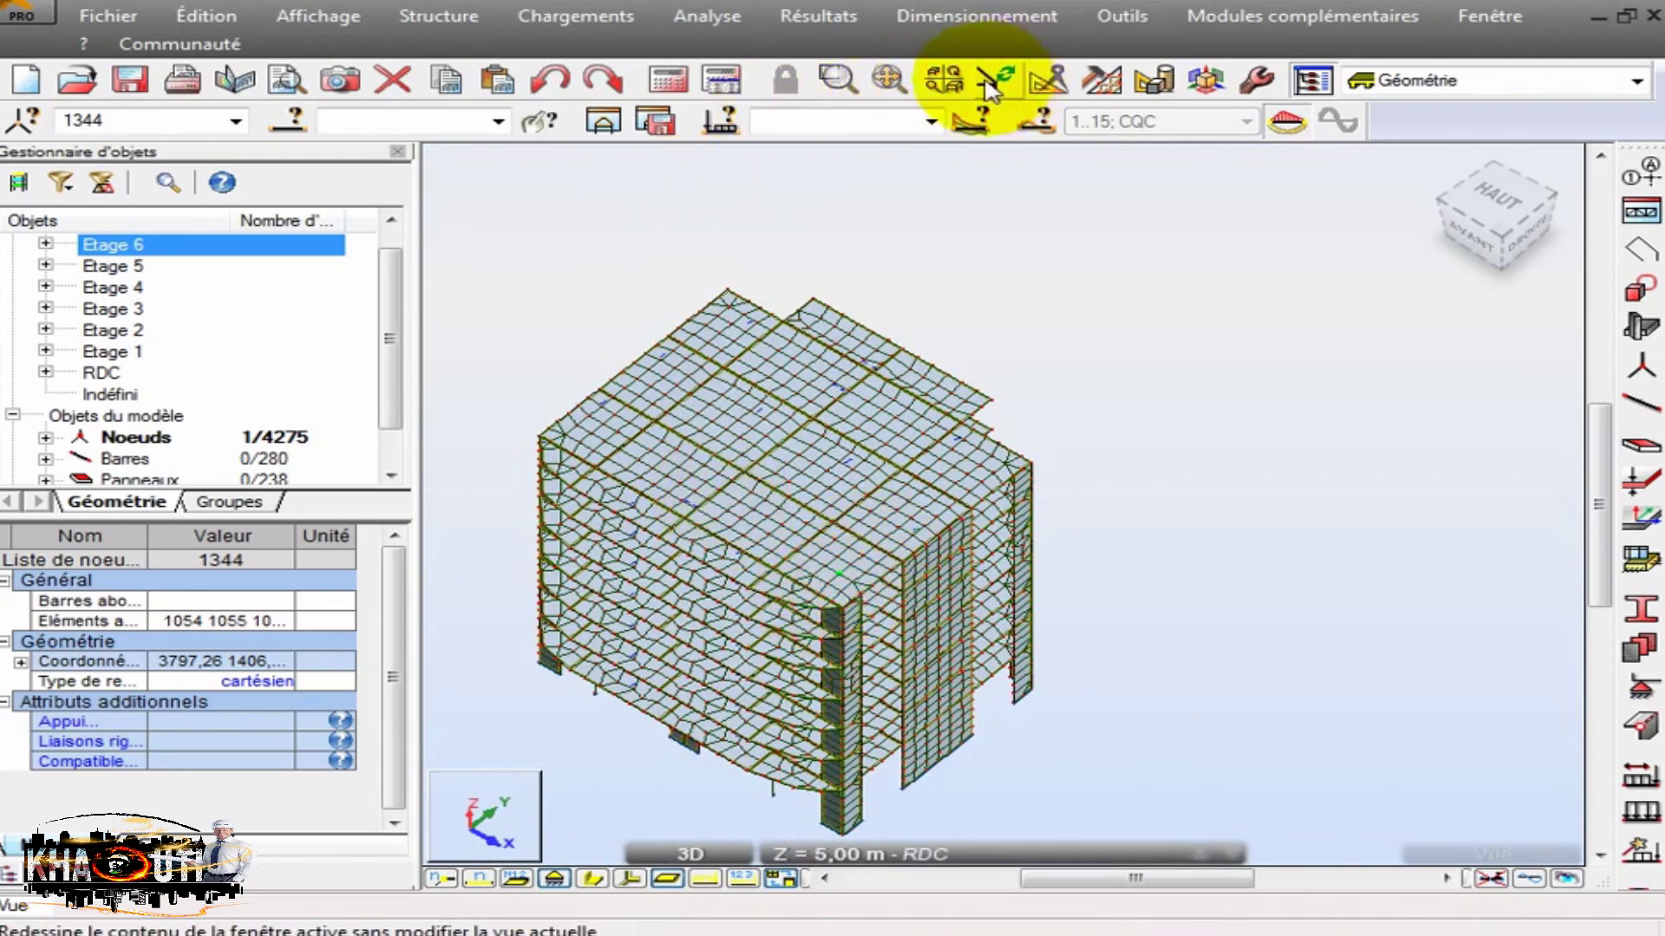
Verify the structure and highlight the elements concerned by the inconsistent edge mesh warning.
left_click(707, 16)
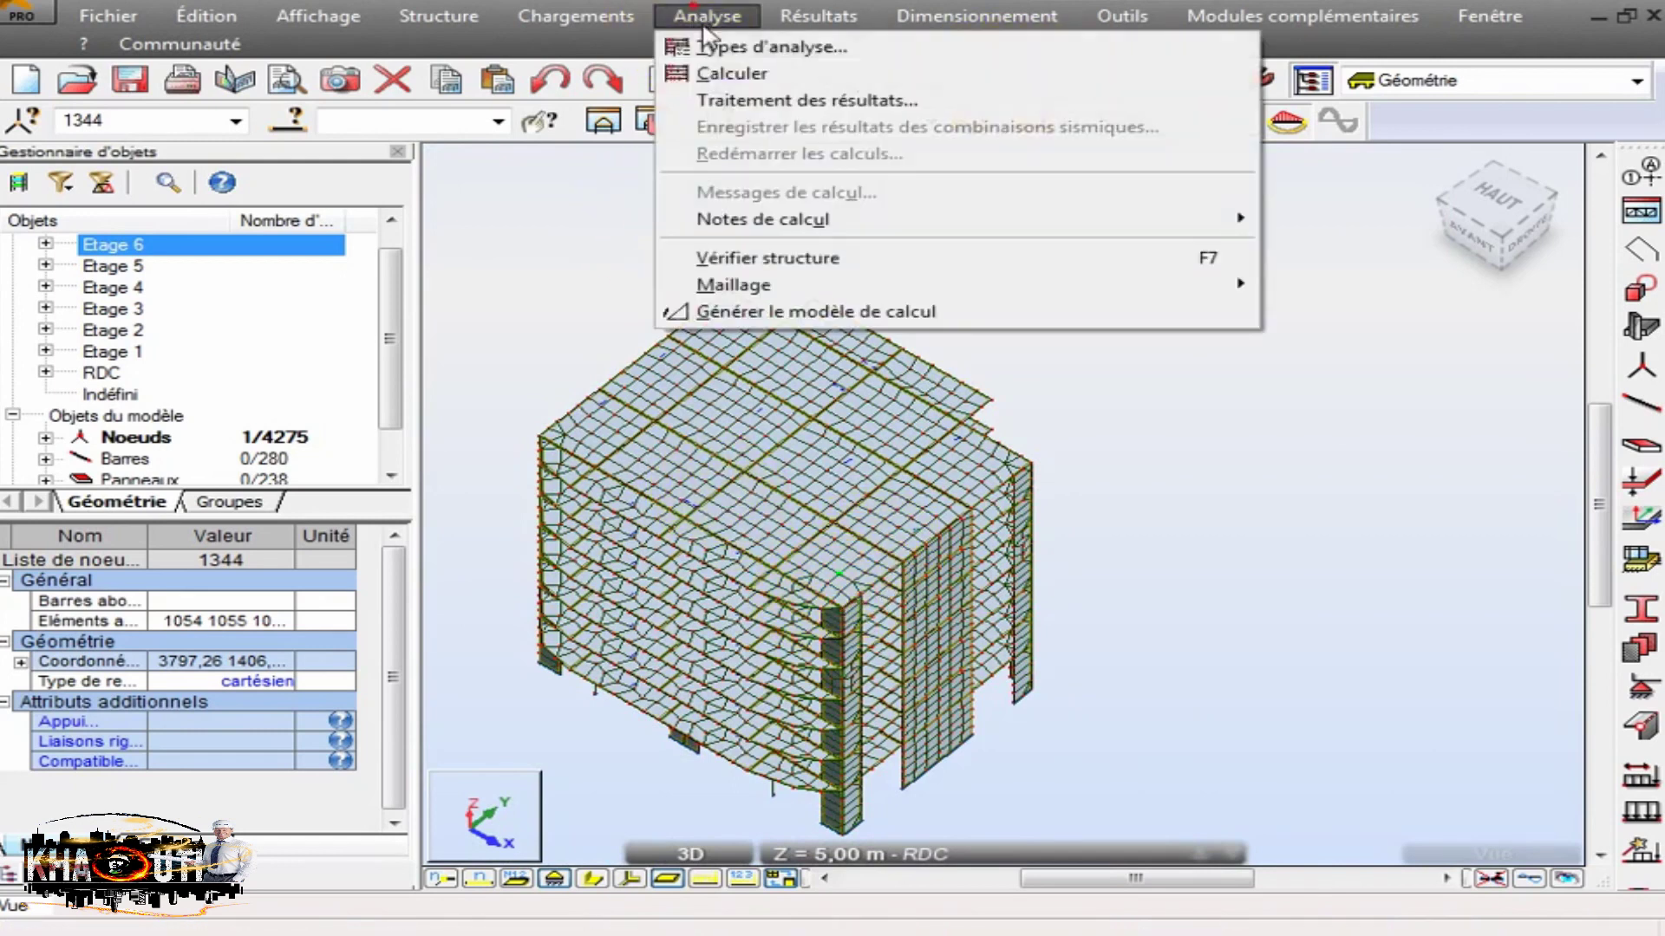
left_click(747, 260)
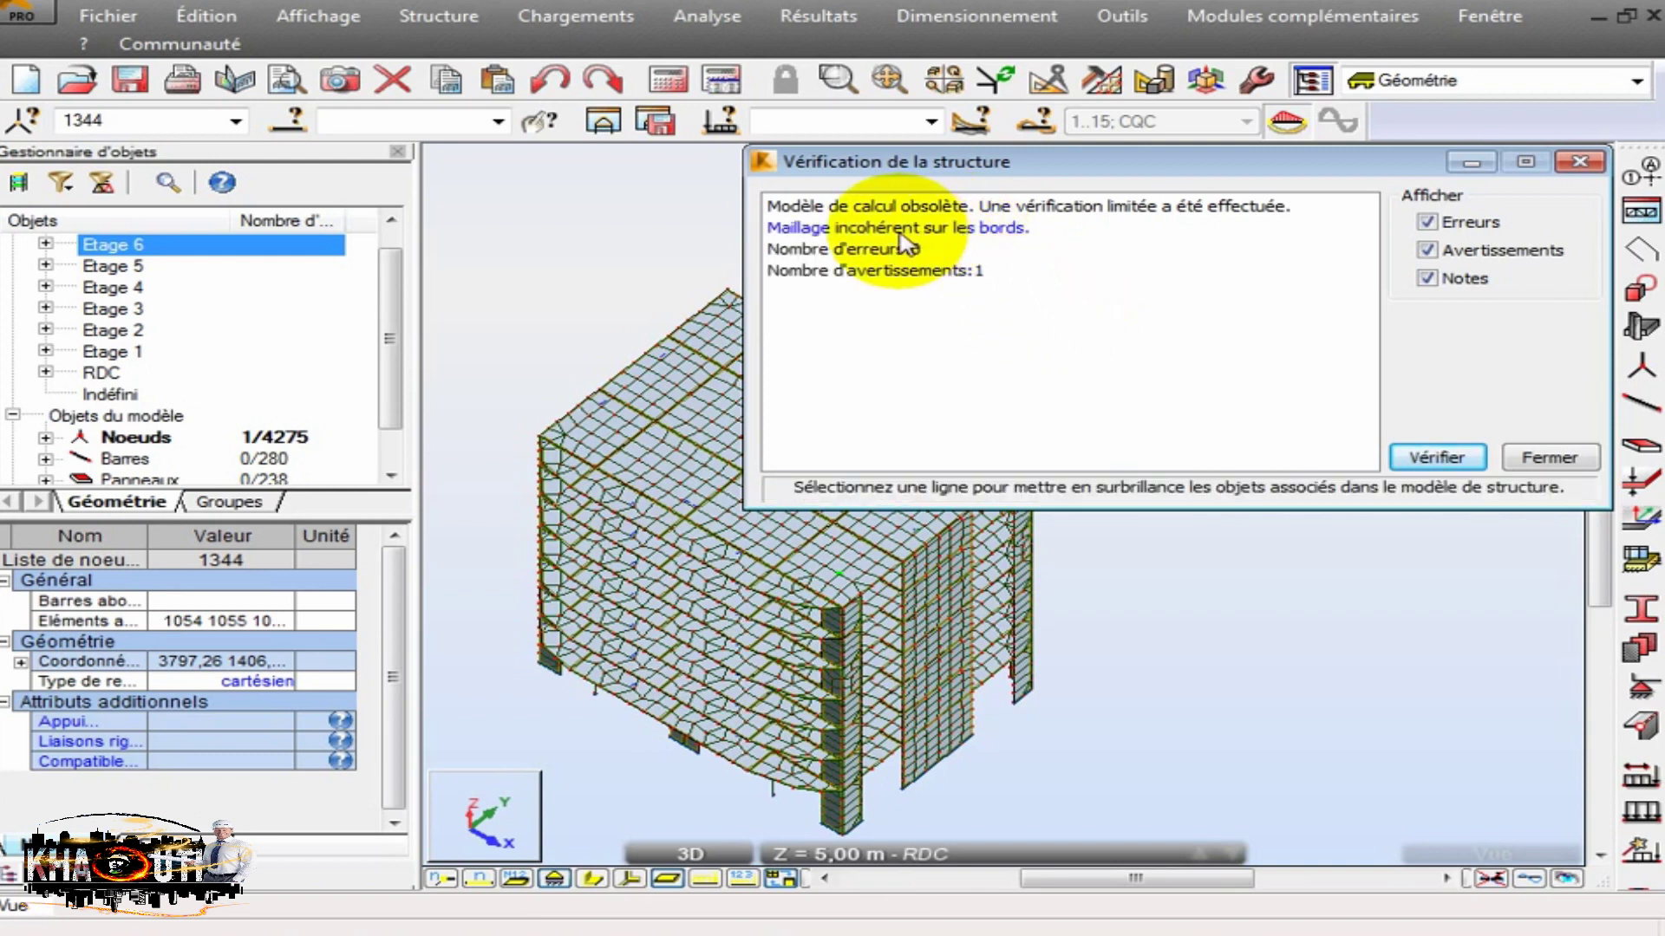
left_click(858, 231)
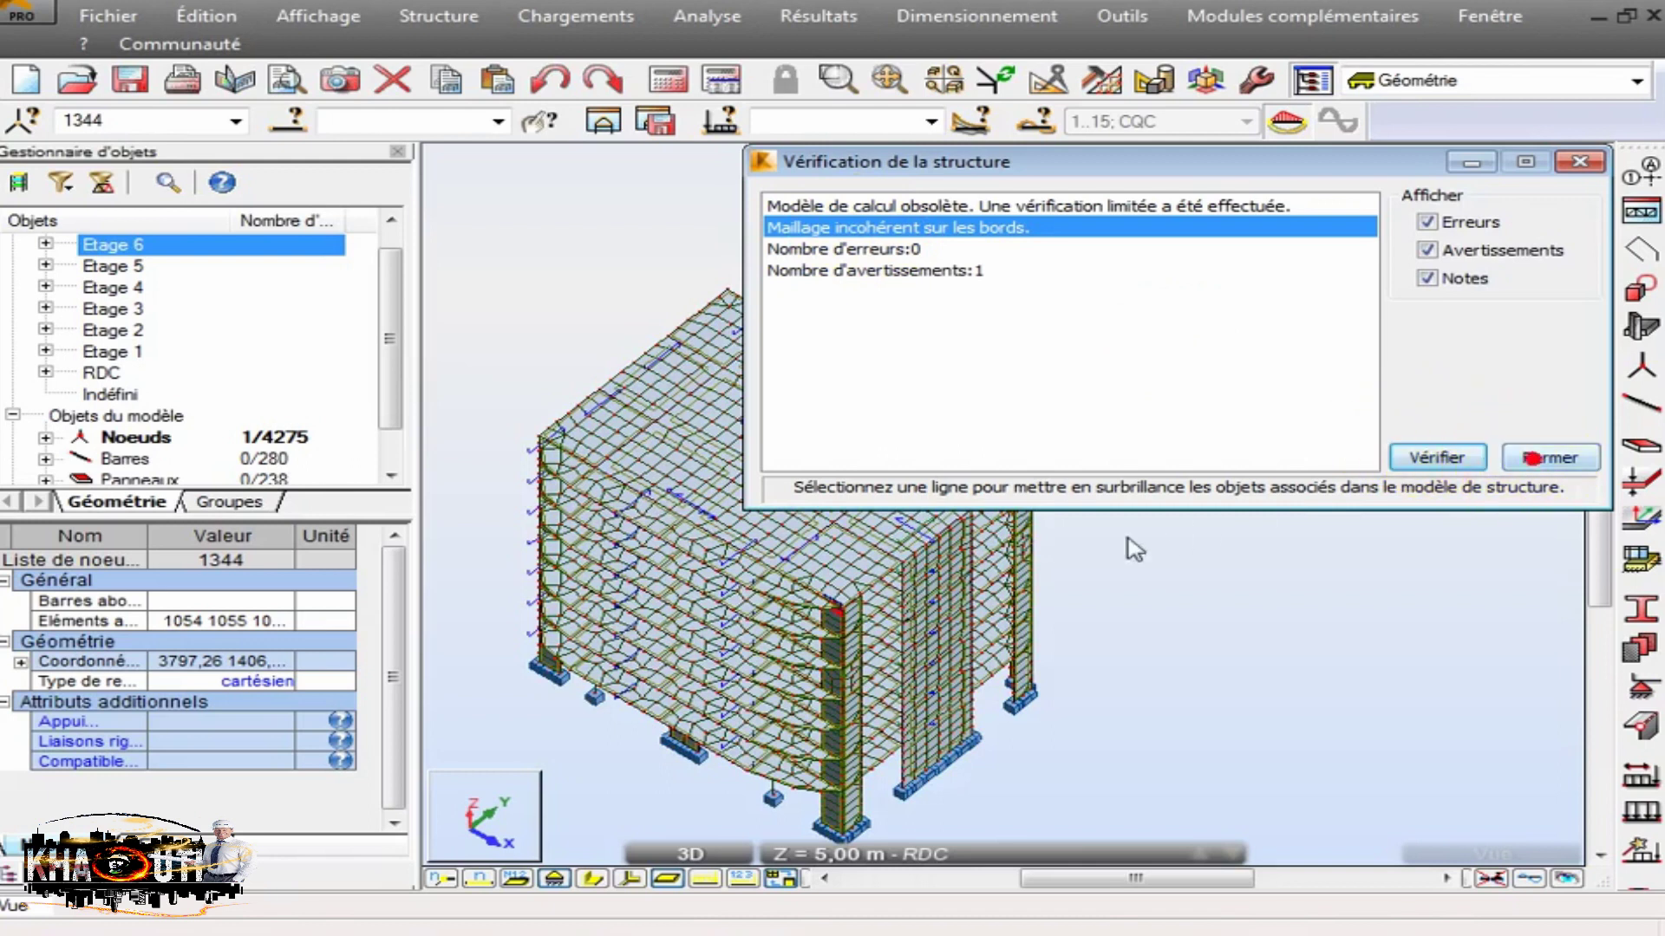
left_click(1526, 458)
Examine the mesh nodes along the roof slab edge at the front corner with node numbers displayed, then hide the numbers.
scroll(819, 663, "up", 3)
scroll(819, 664, "up", 5)
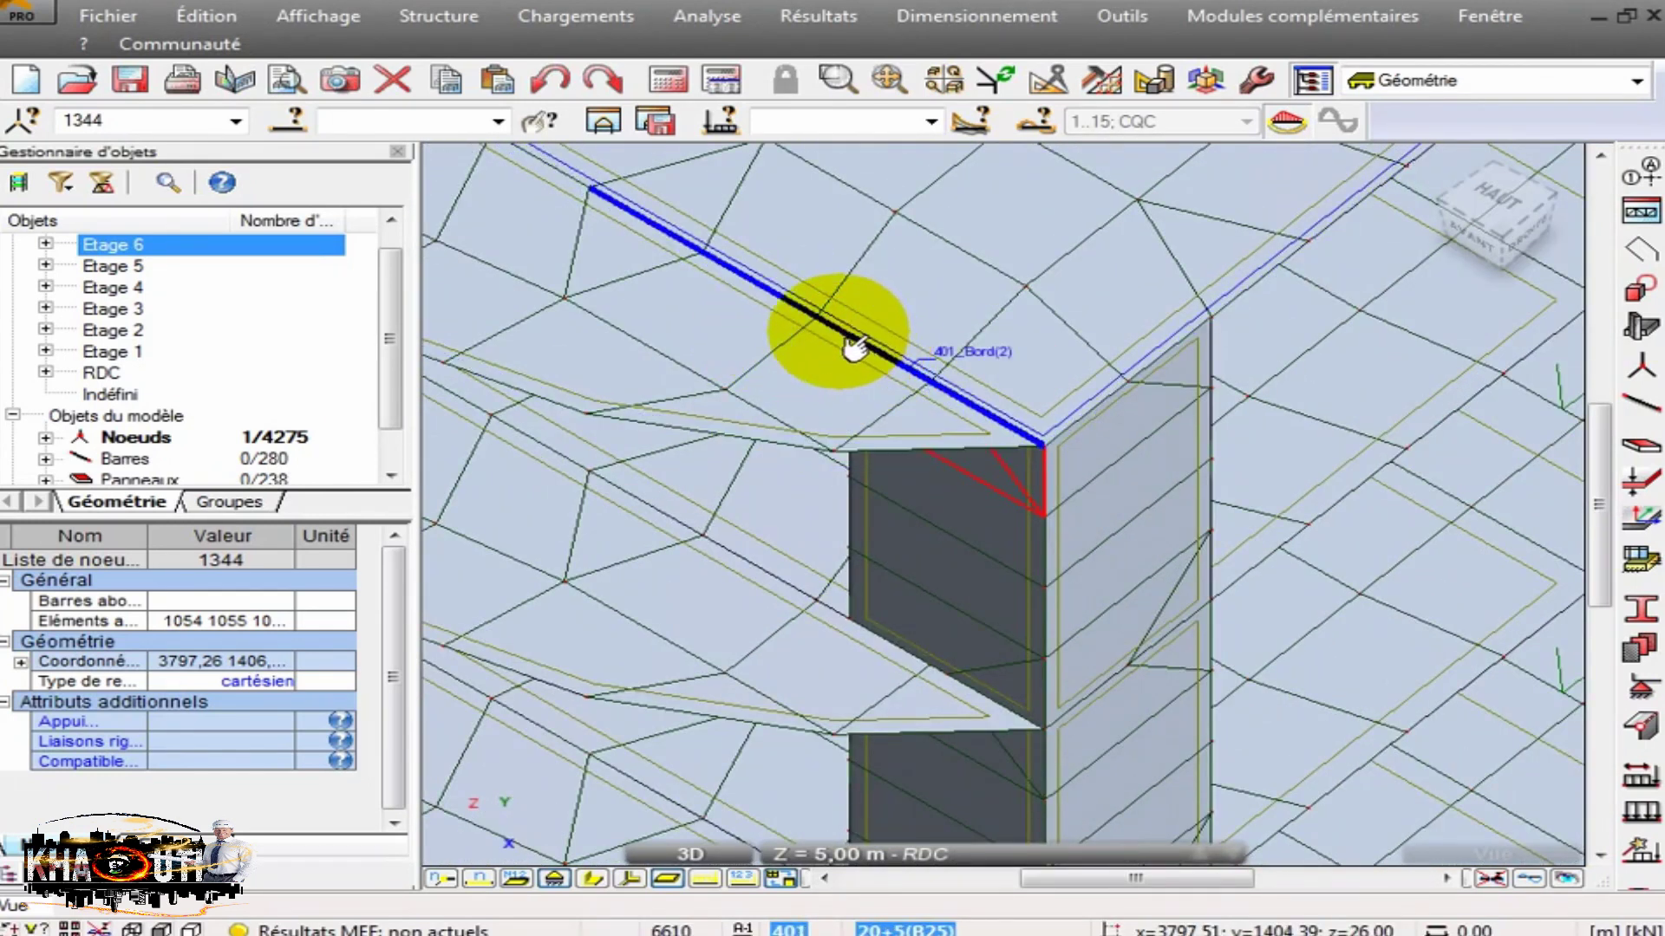
scroll(859, 353, "up", 5)
scroll(859, 353, "up", 5)
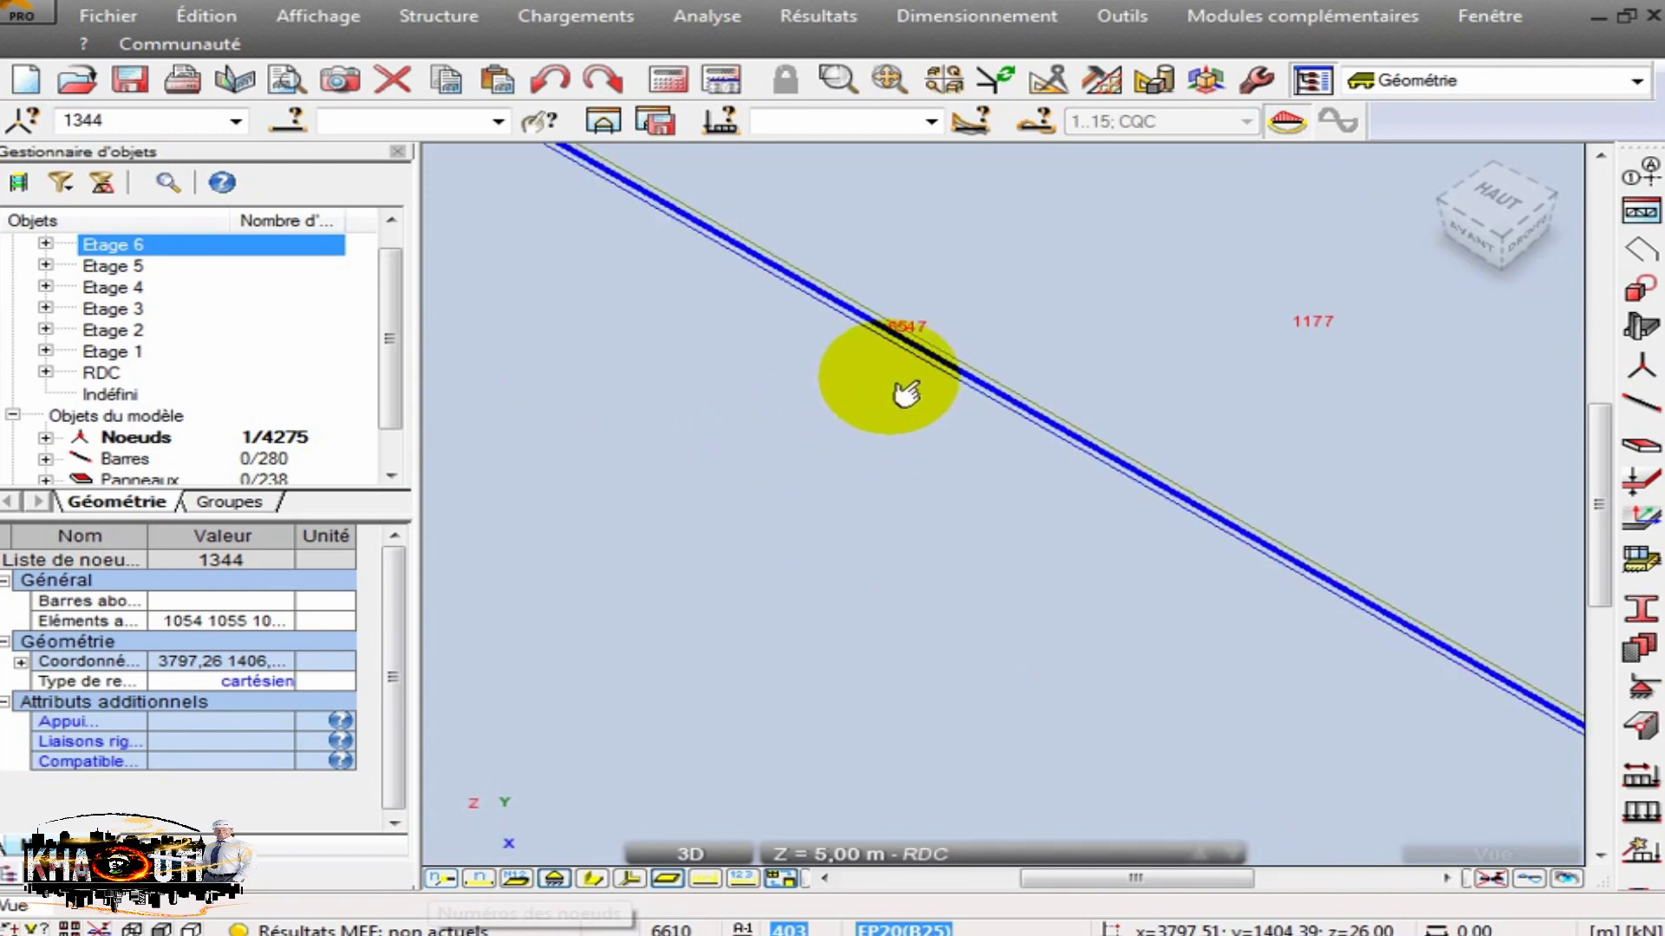
left_click_drag(791, 410, 733, 564)
scroll(733, 564, "down", 2)
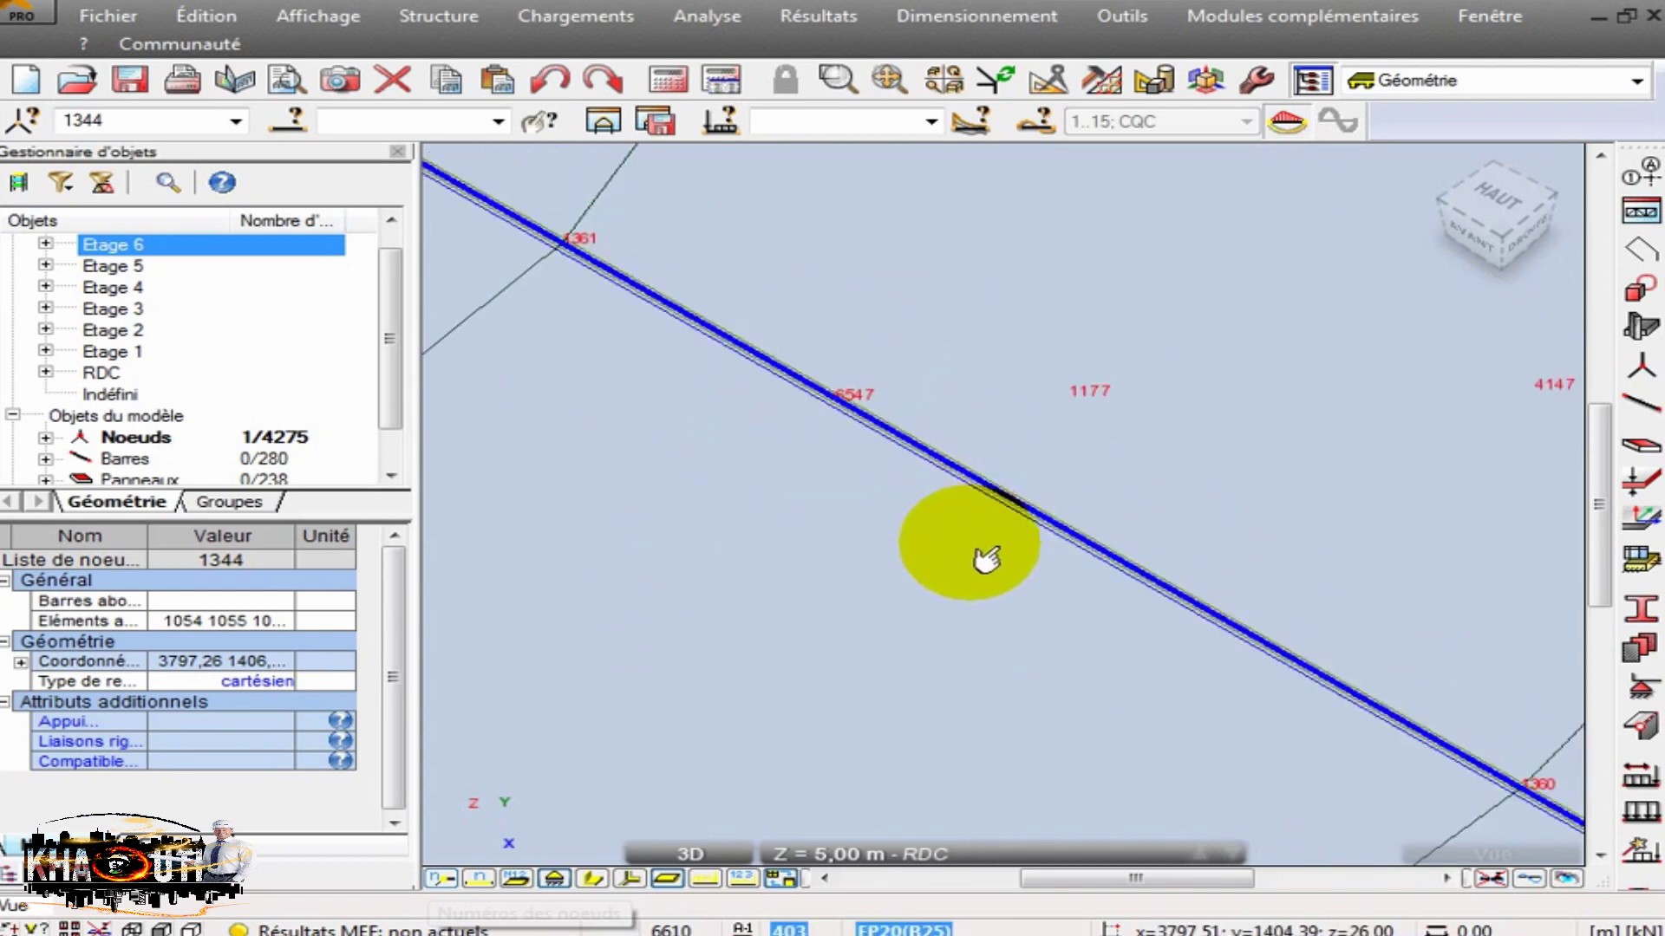
scroll(985, 512, "down", 3)
scroll(988, 540, "down", 3)
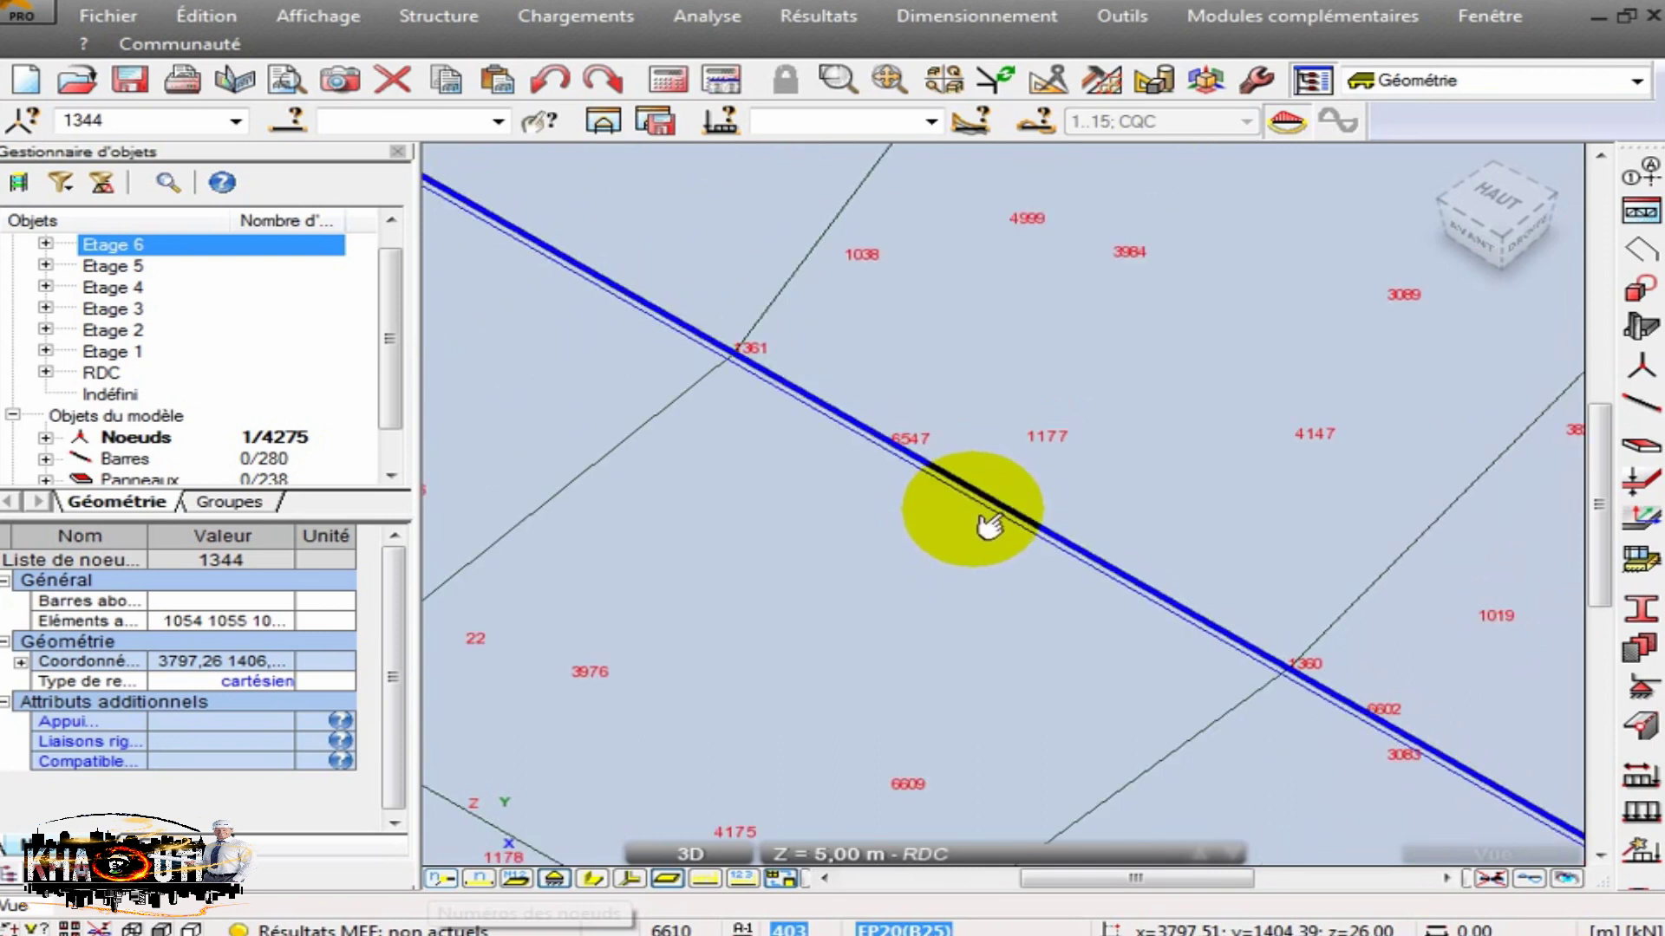
scroll(988, 529, "down", 3)
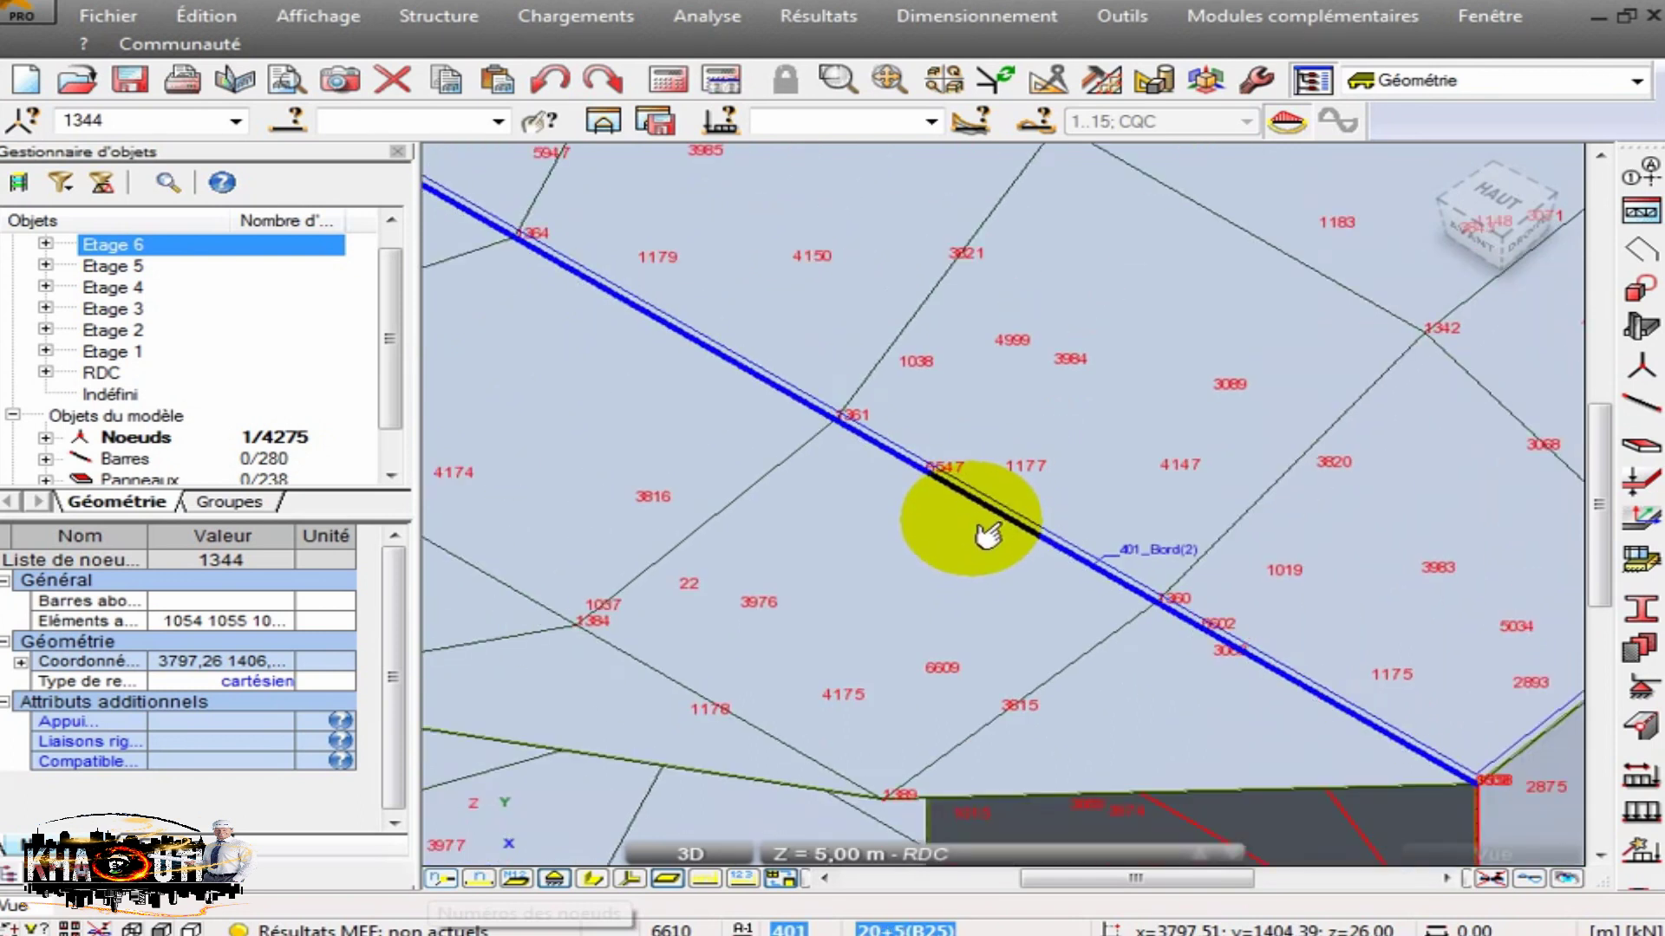
scroll(912, 652, "down", 1)
scroll(912, 652, "down", 4)
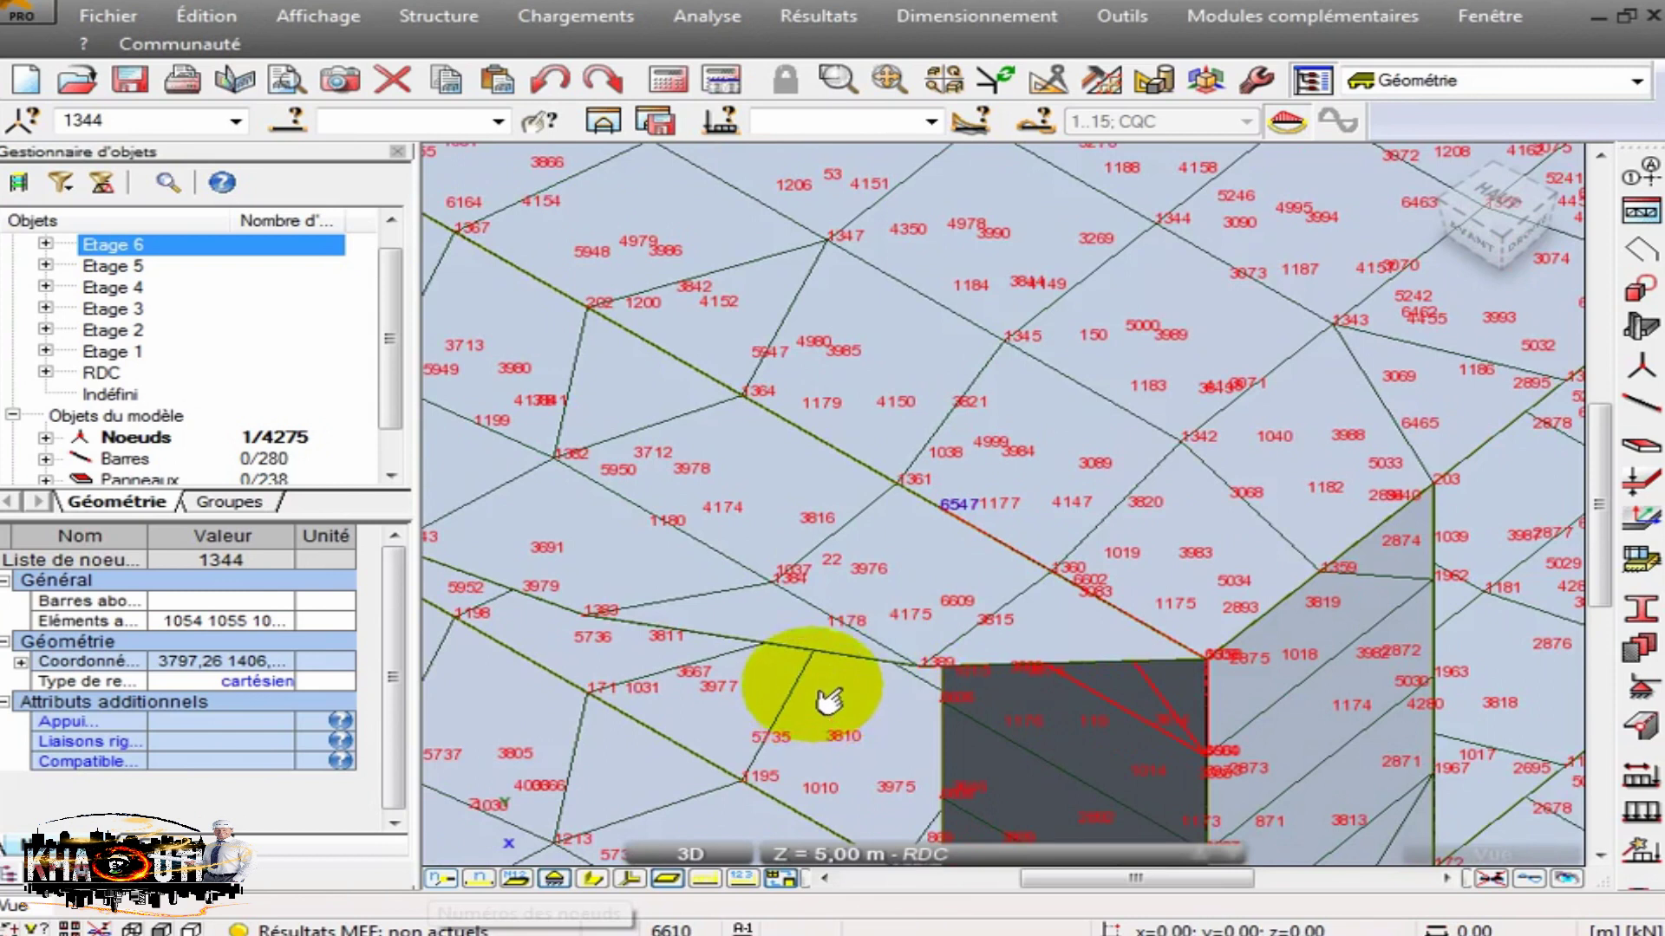
left_click(442, 878)
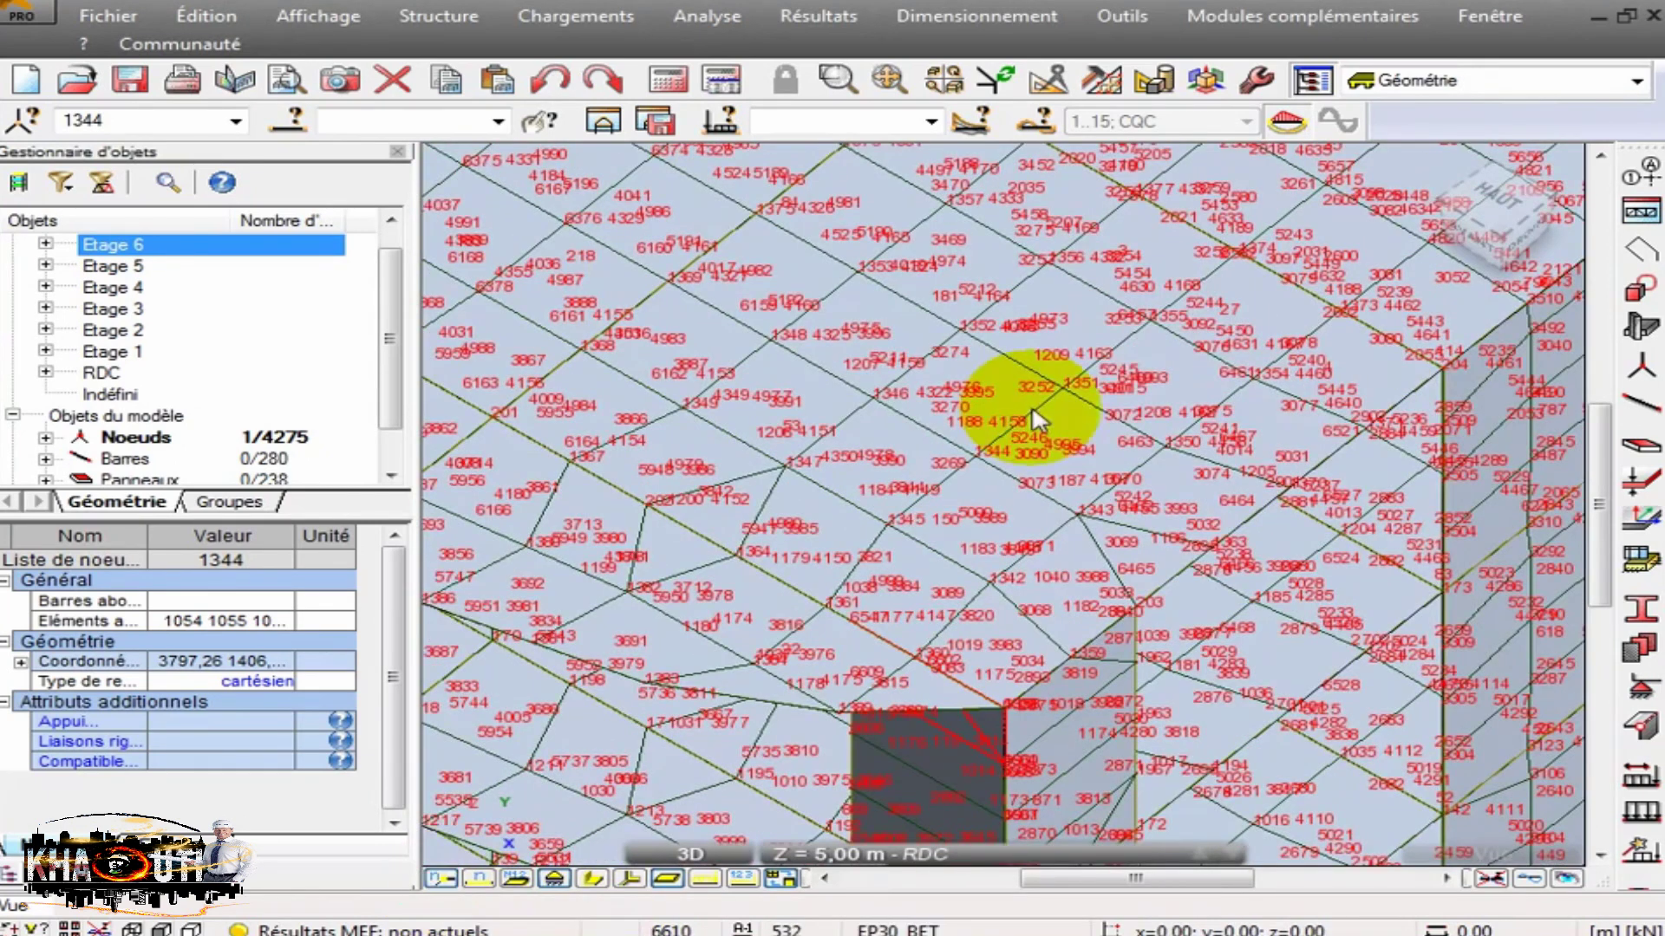
left_click(1047, 404)
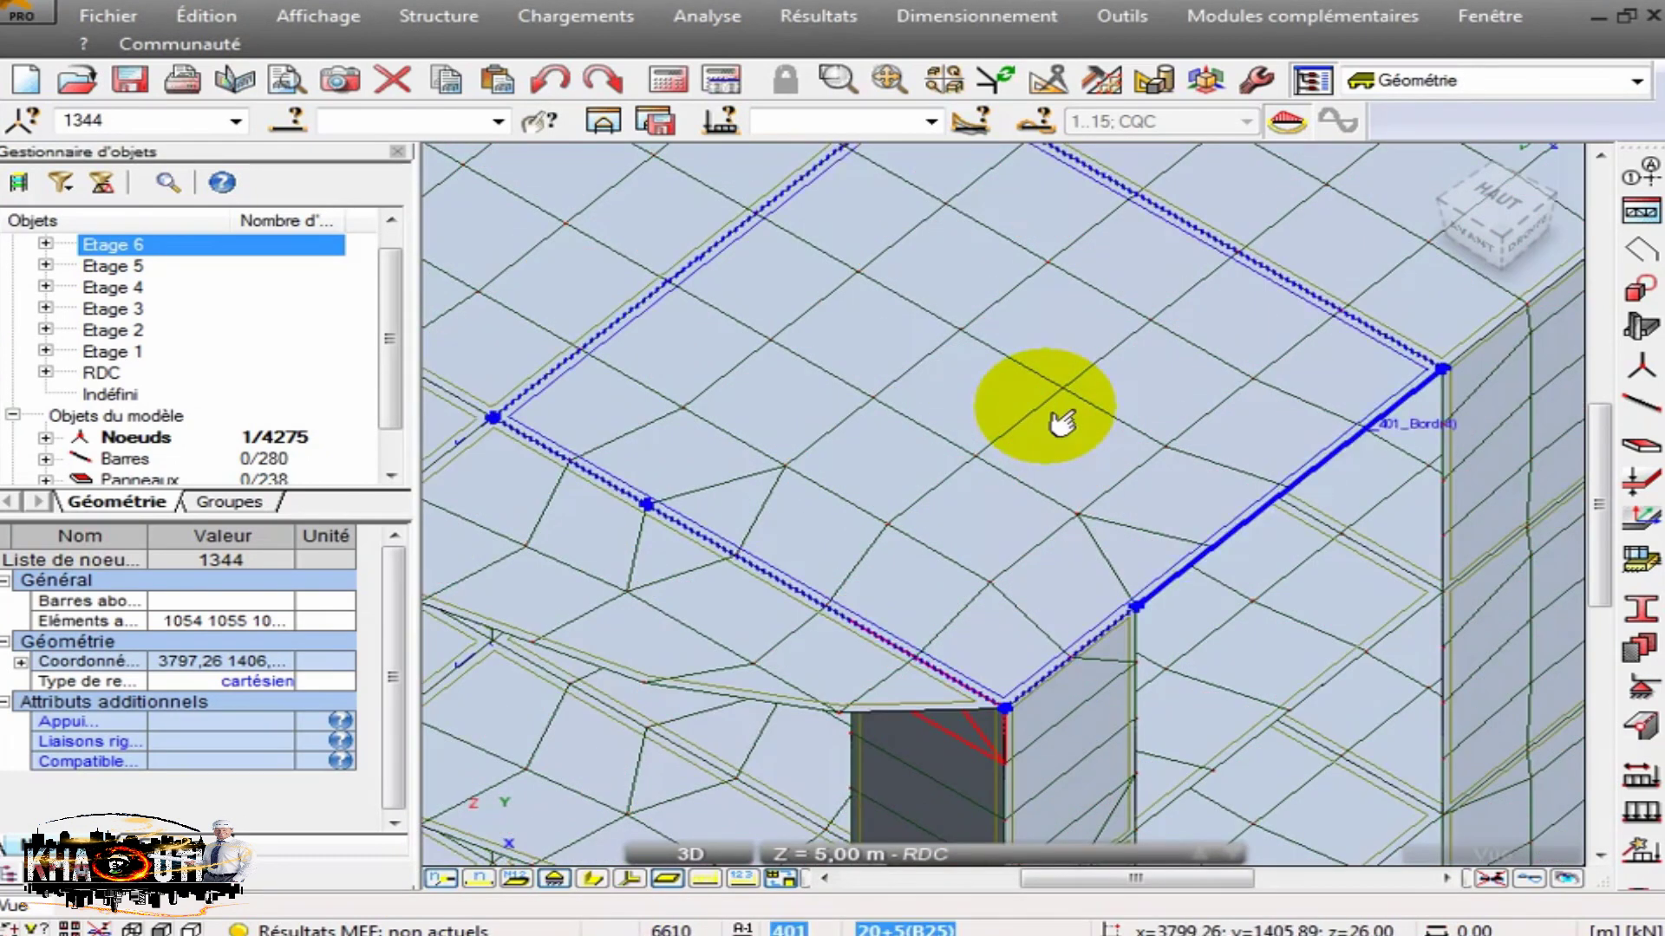
Select the entire structure and delete its existing finite element mesh.
left_click(947, 80)
scroll(952, 464, "down", 8)
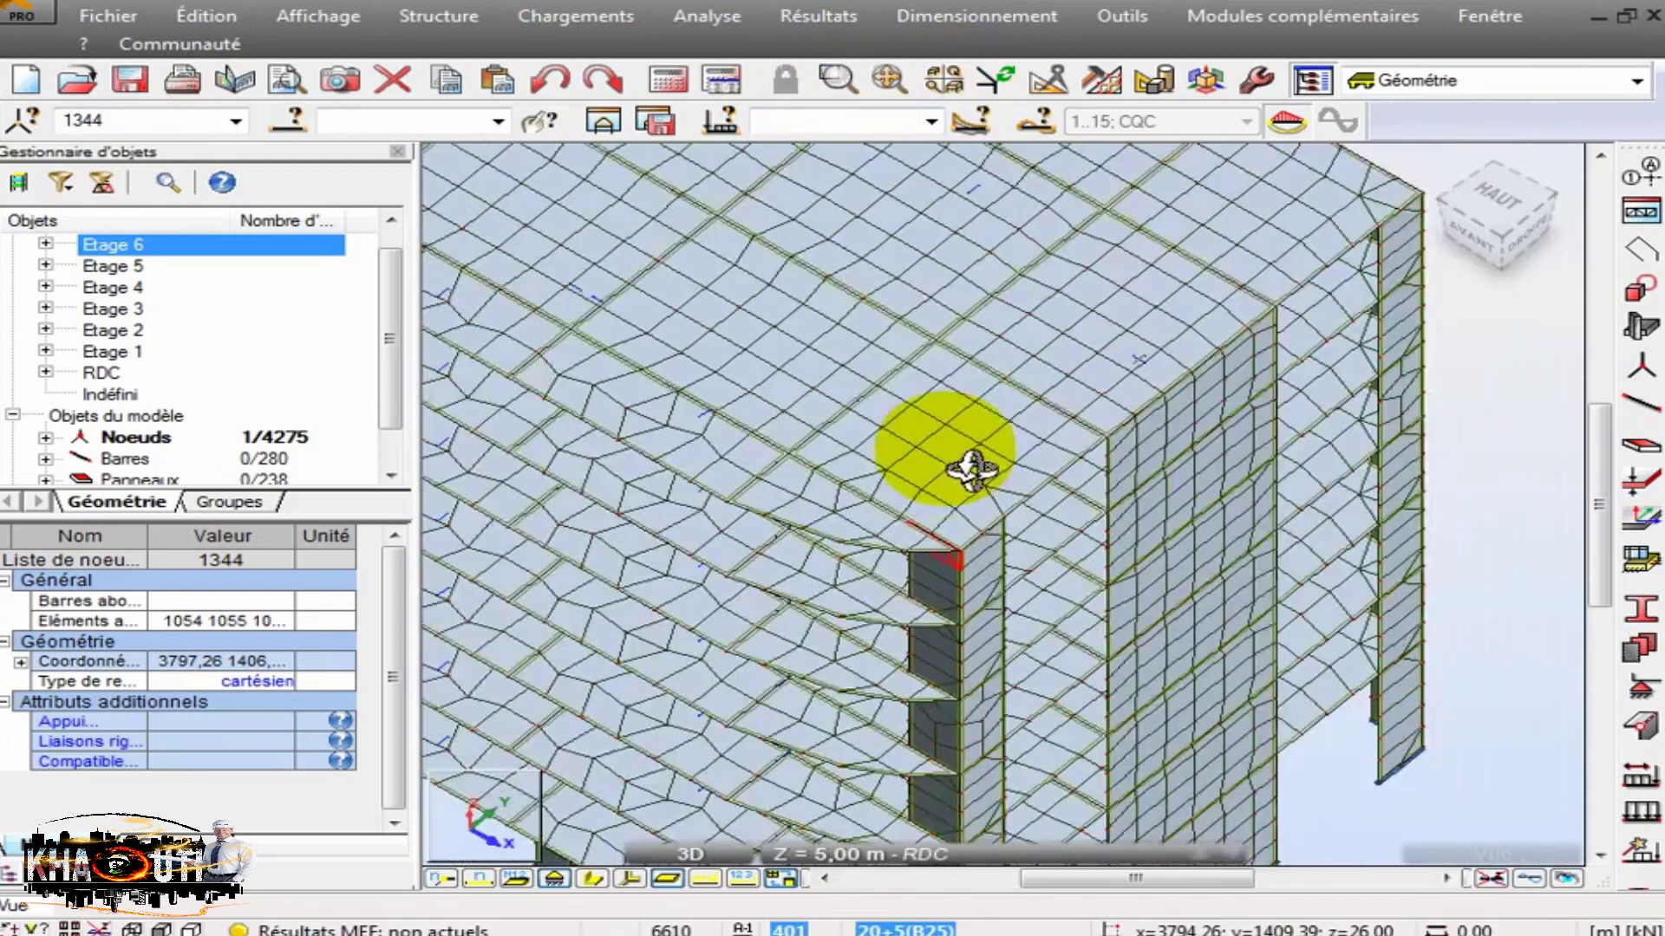
right_click(947, 457)
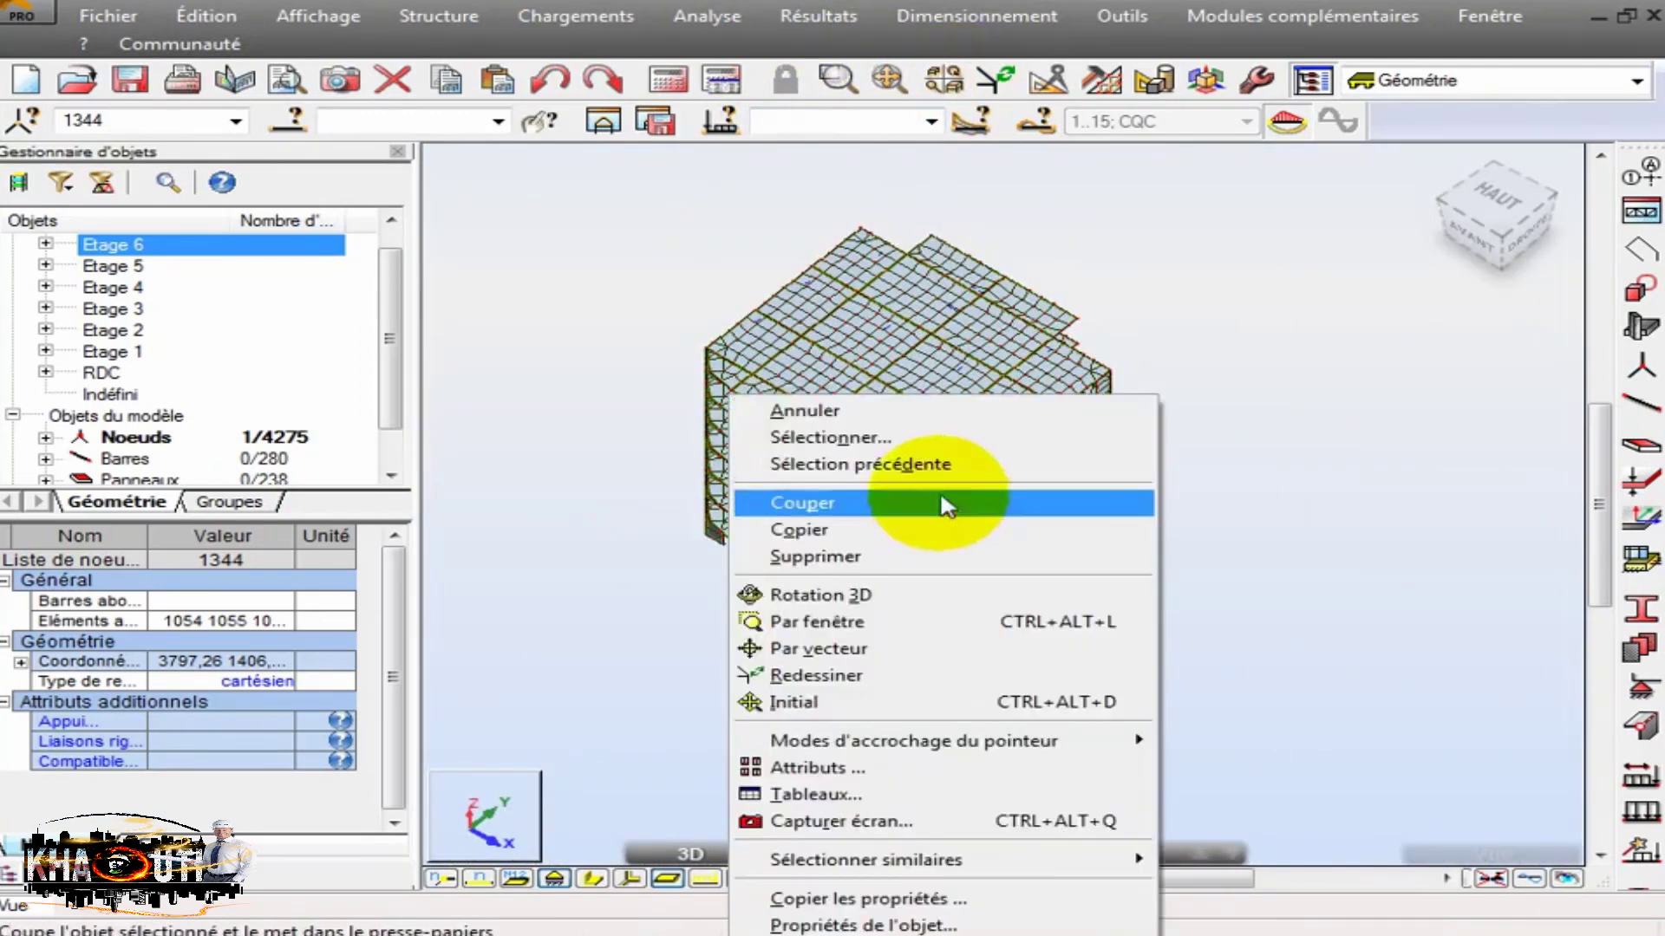
left_click(932, 438)
left_click_drag(1194, 687, 643, 184)
left_click(1048, 80)
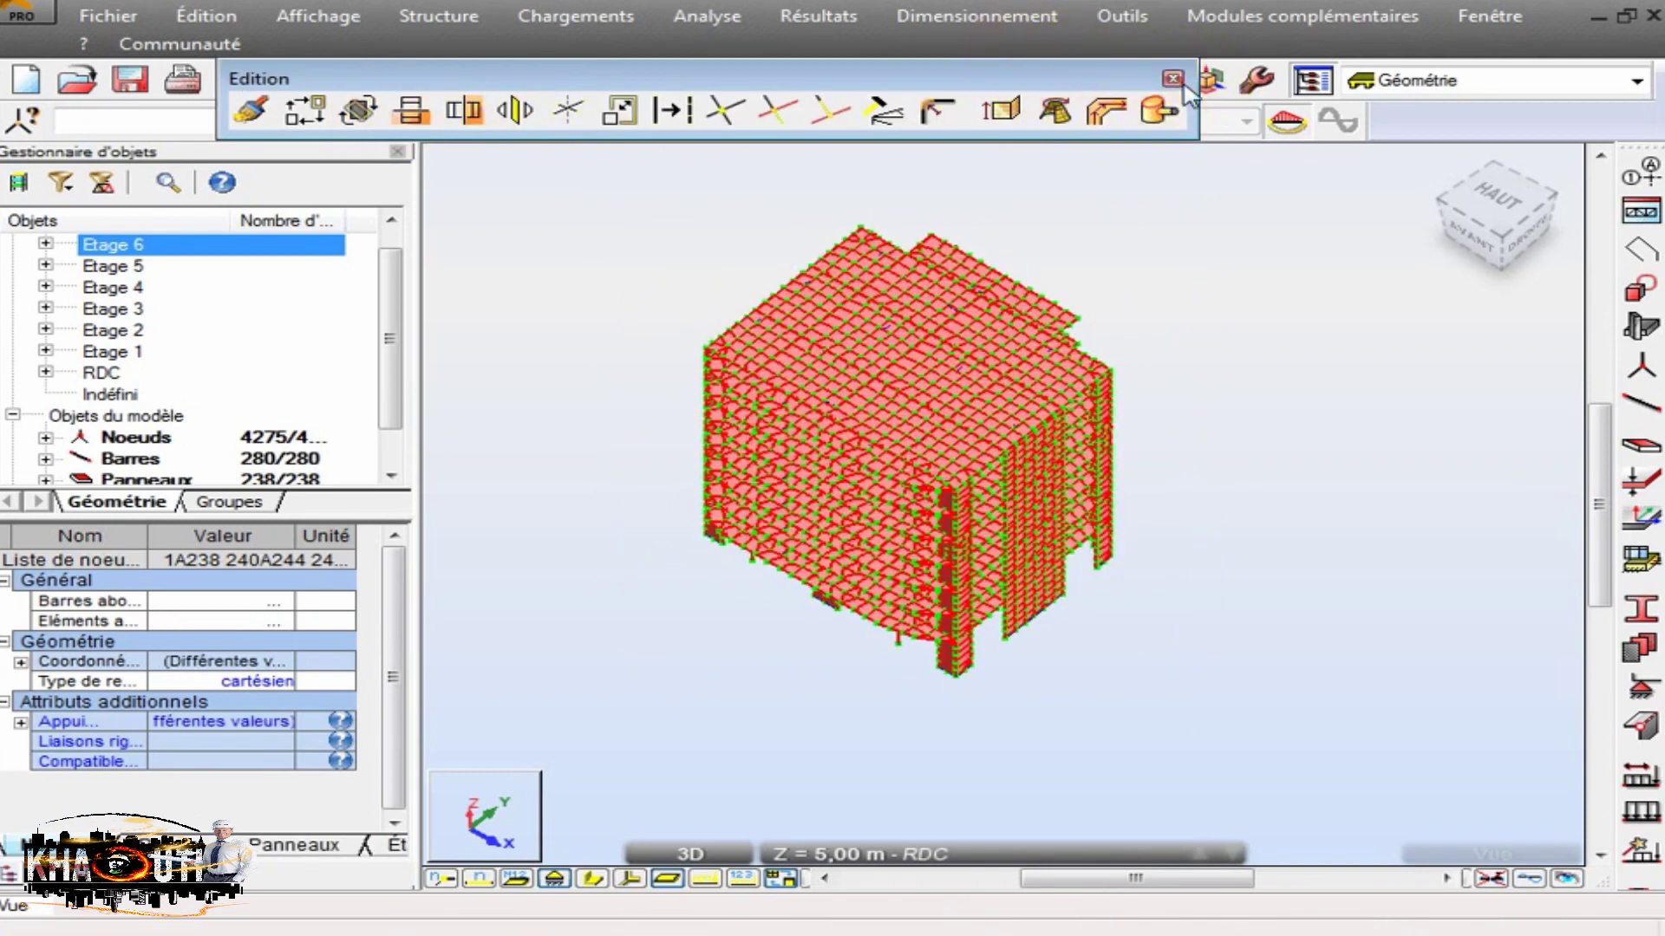
left_click(1173, 78)
left_click(1064, 80)
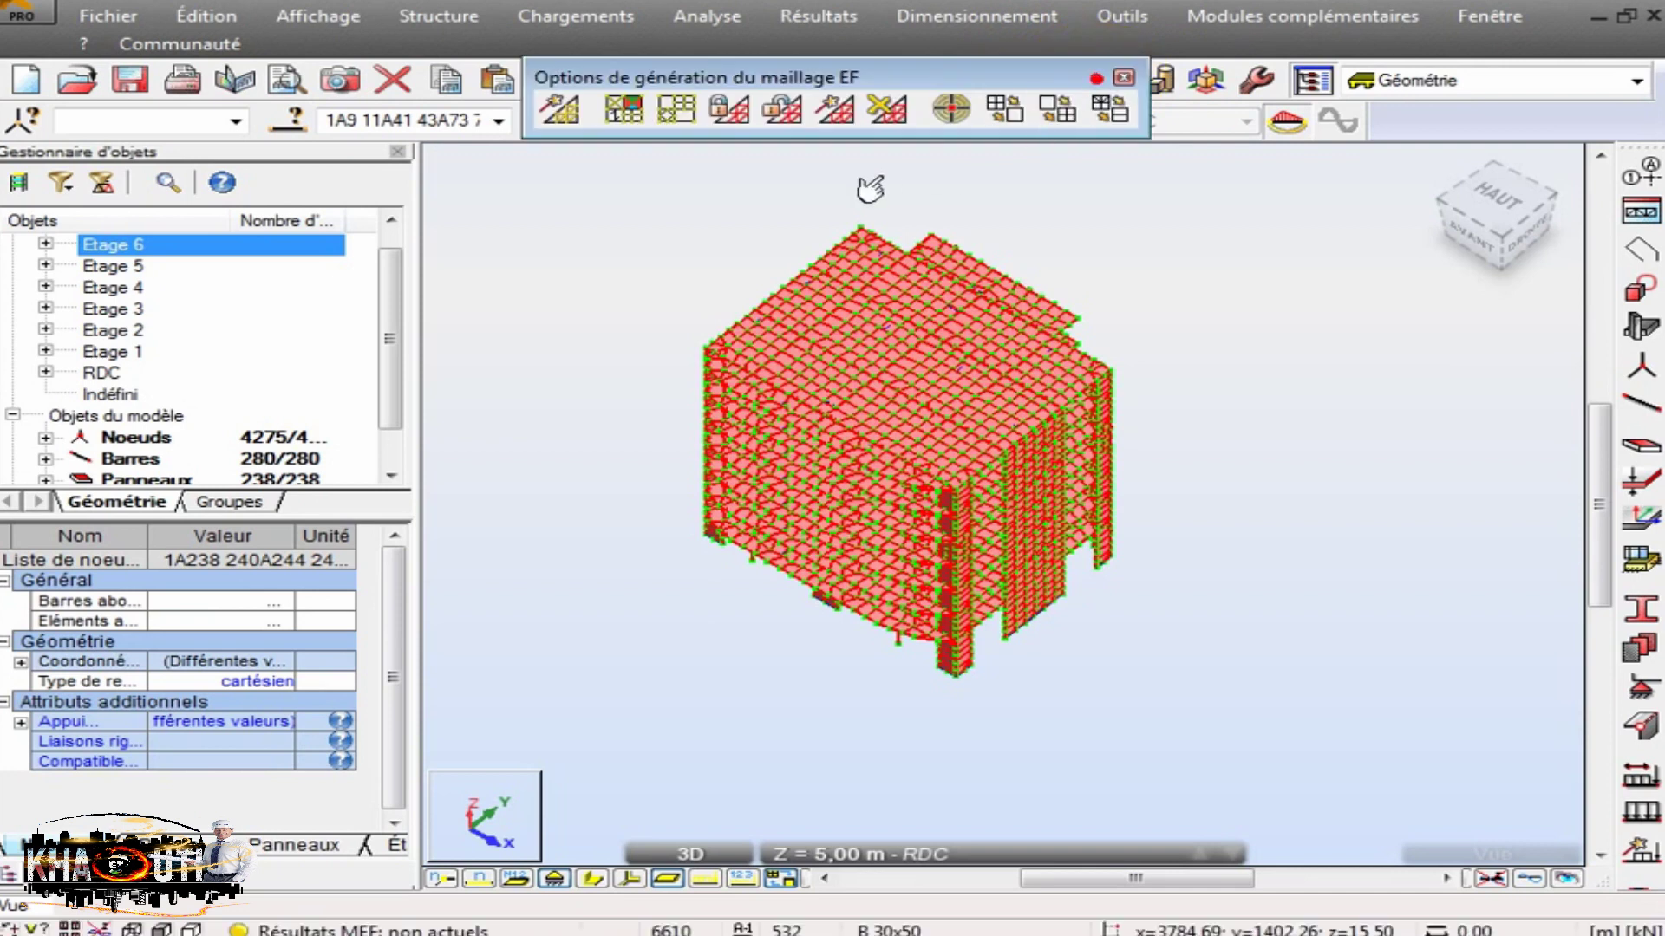
left_click(893, 111)
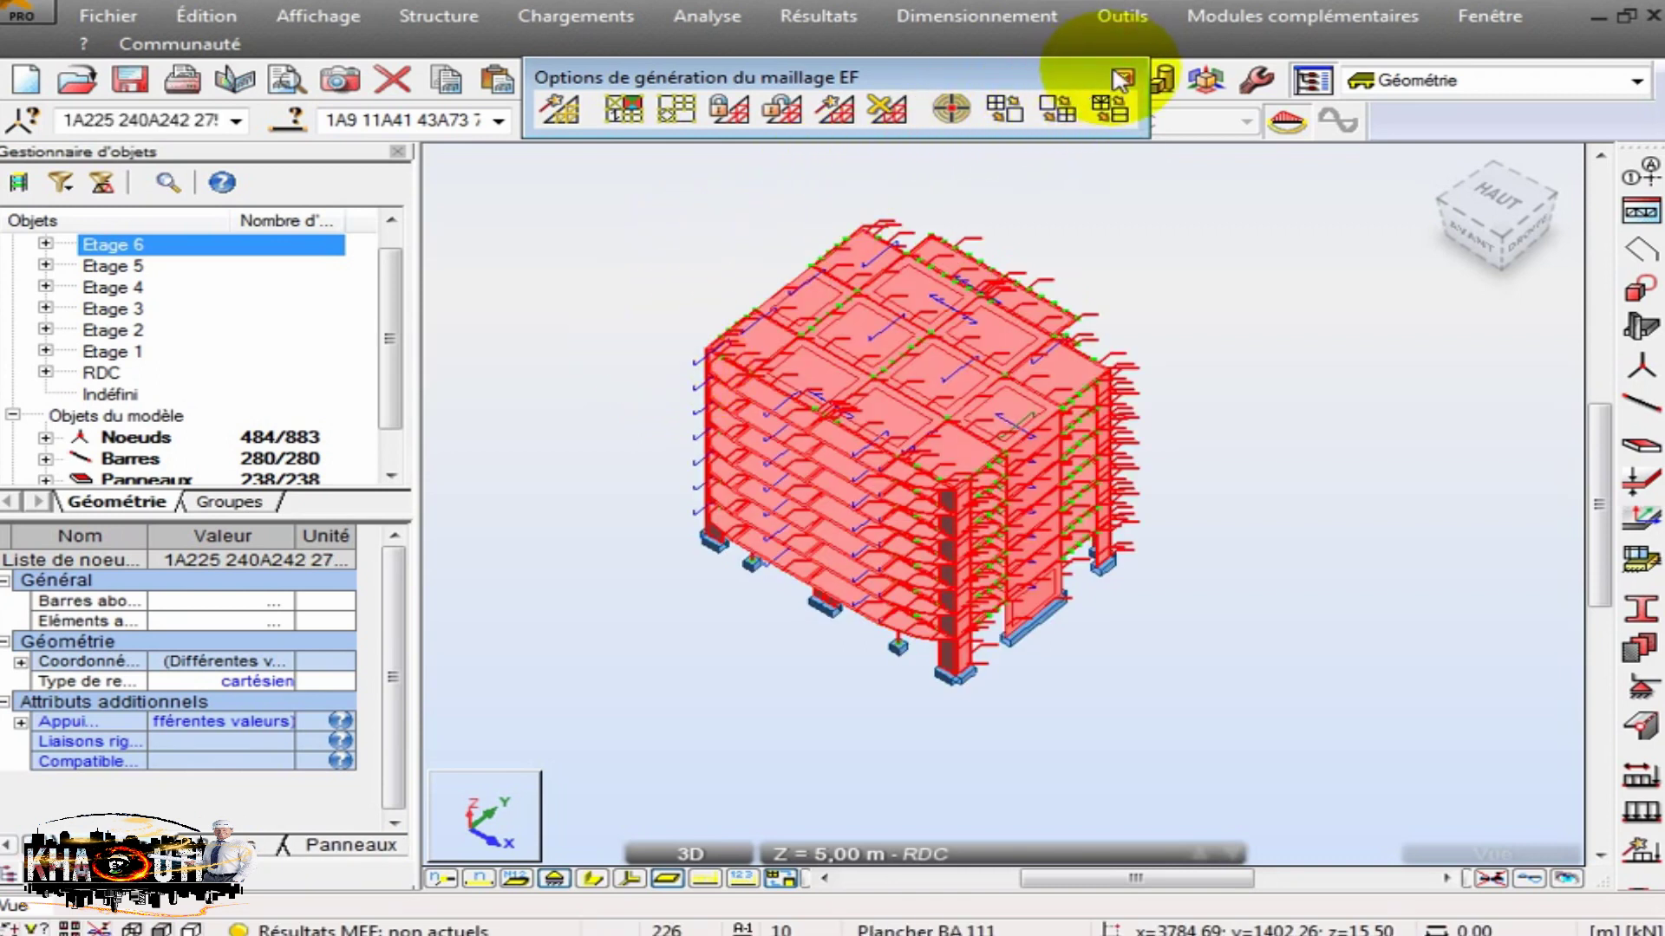
Confirm the Delaunay meshing method with a 1,00 m element size and generate the mesh for the whole structure.
left_click(677, 108)
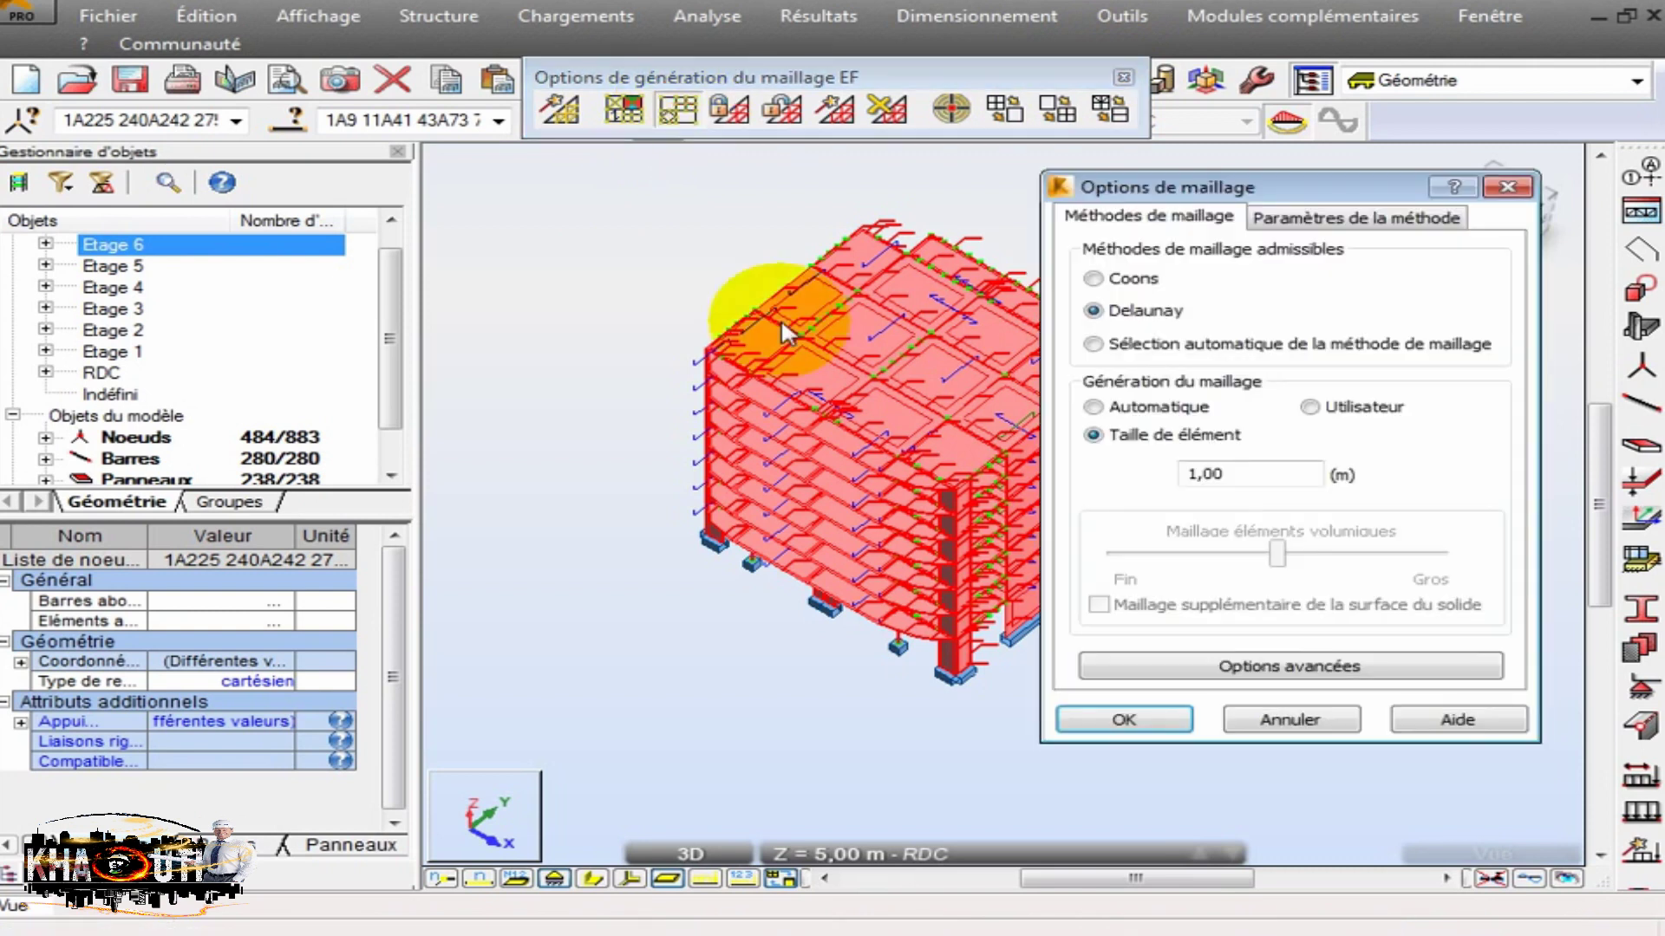
left_click(1131, 720)
left_click(835, 108)
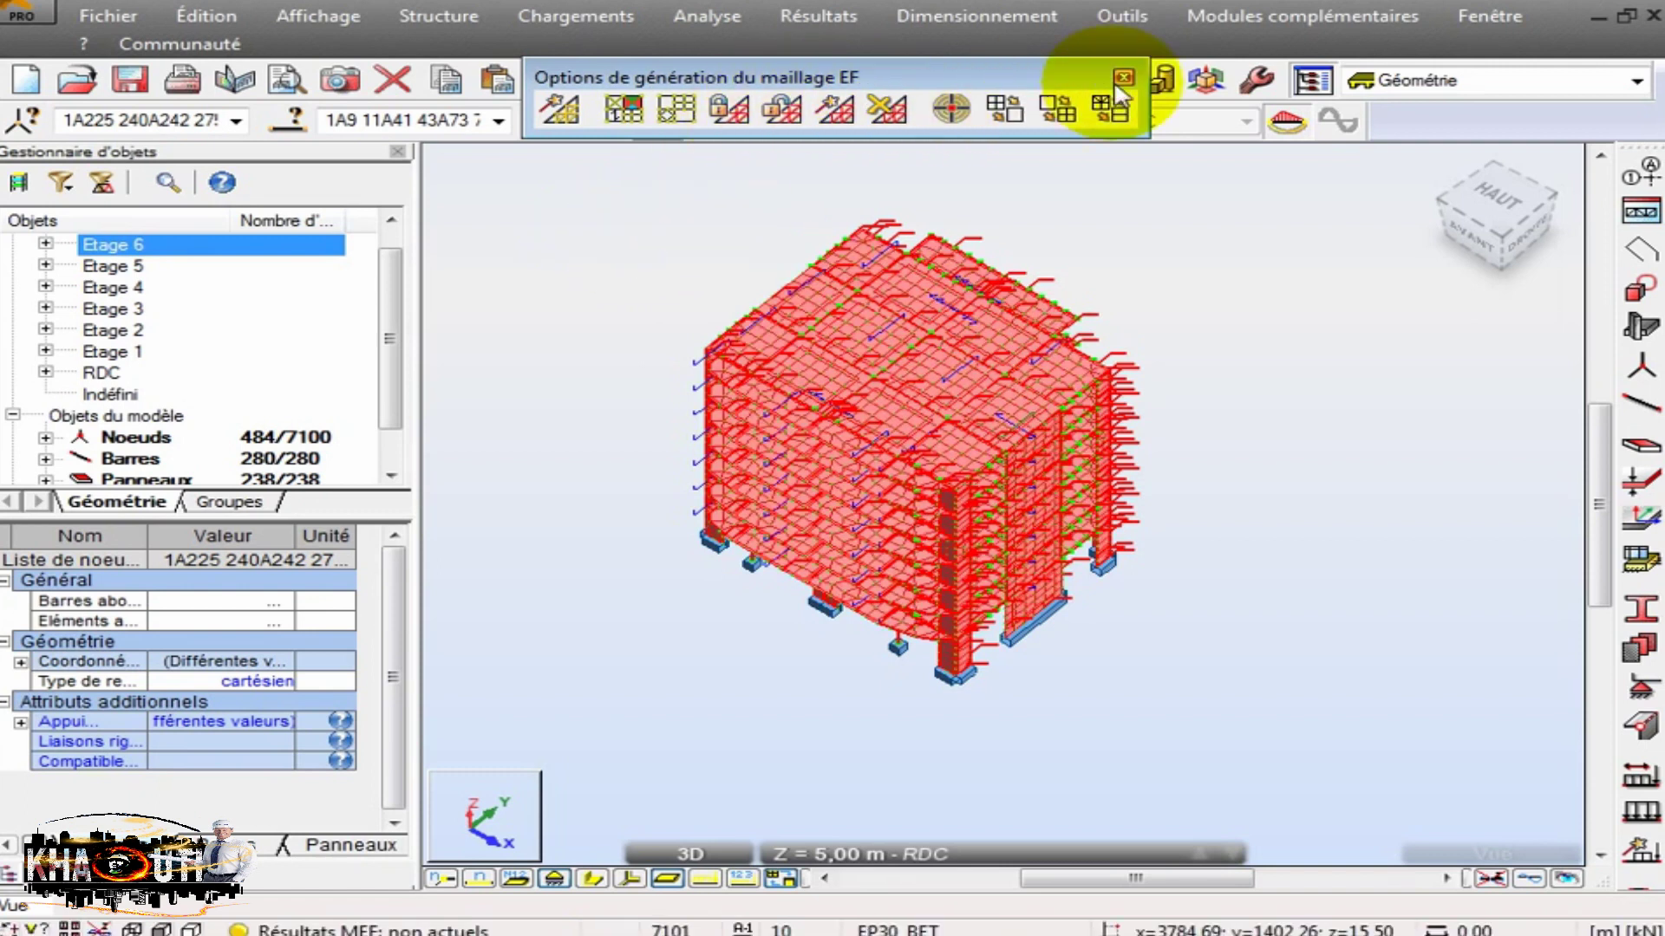
left_click(731, 115)
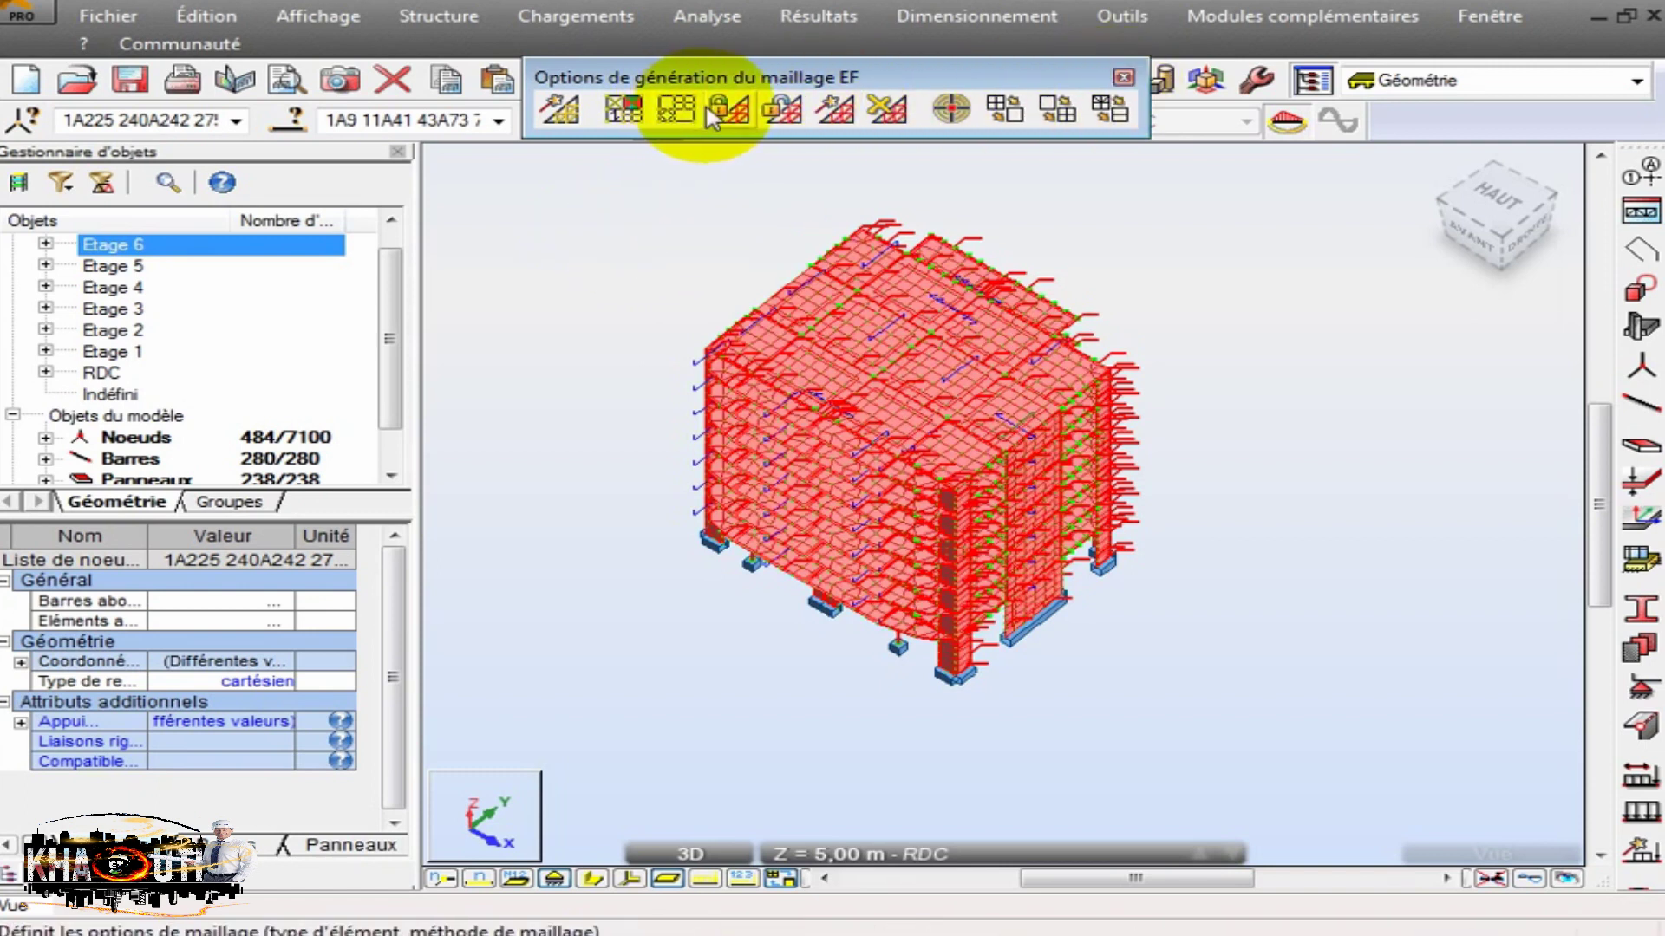
left_click(1124, 78)
Verify the structure for errors and warnings, then close the verification report.
left_click(674, 17)
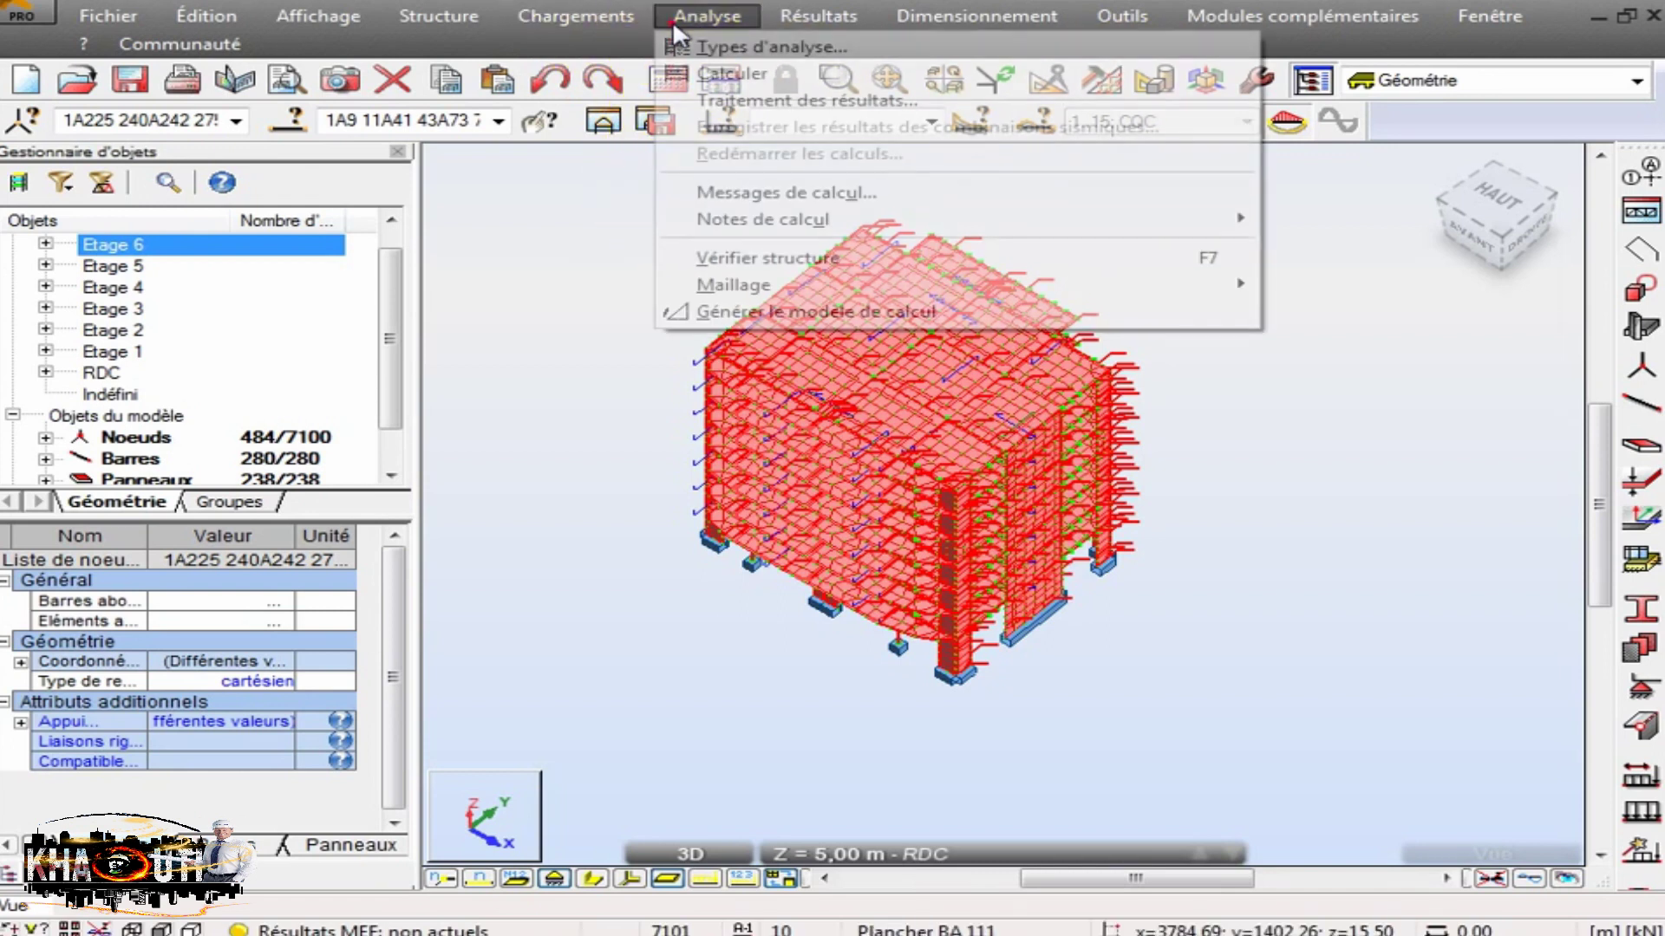
left_click(735, 256)
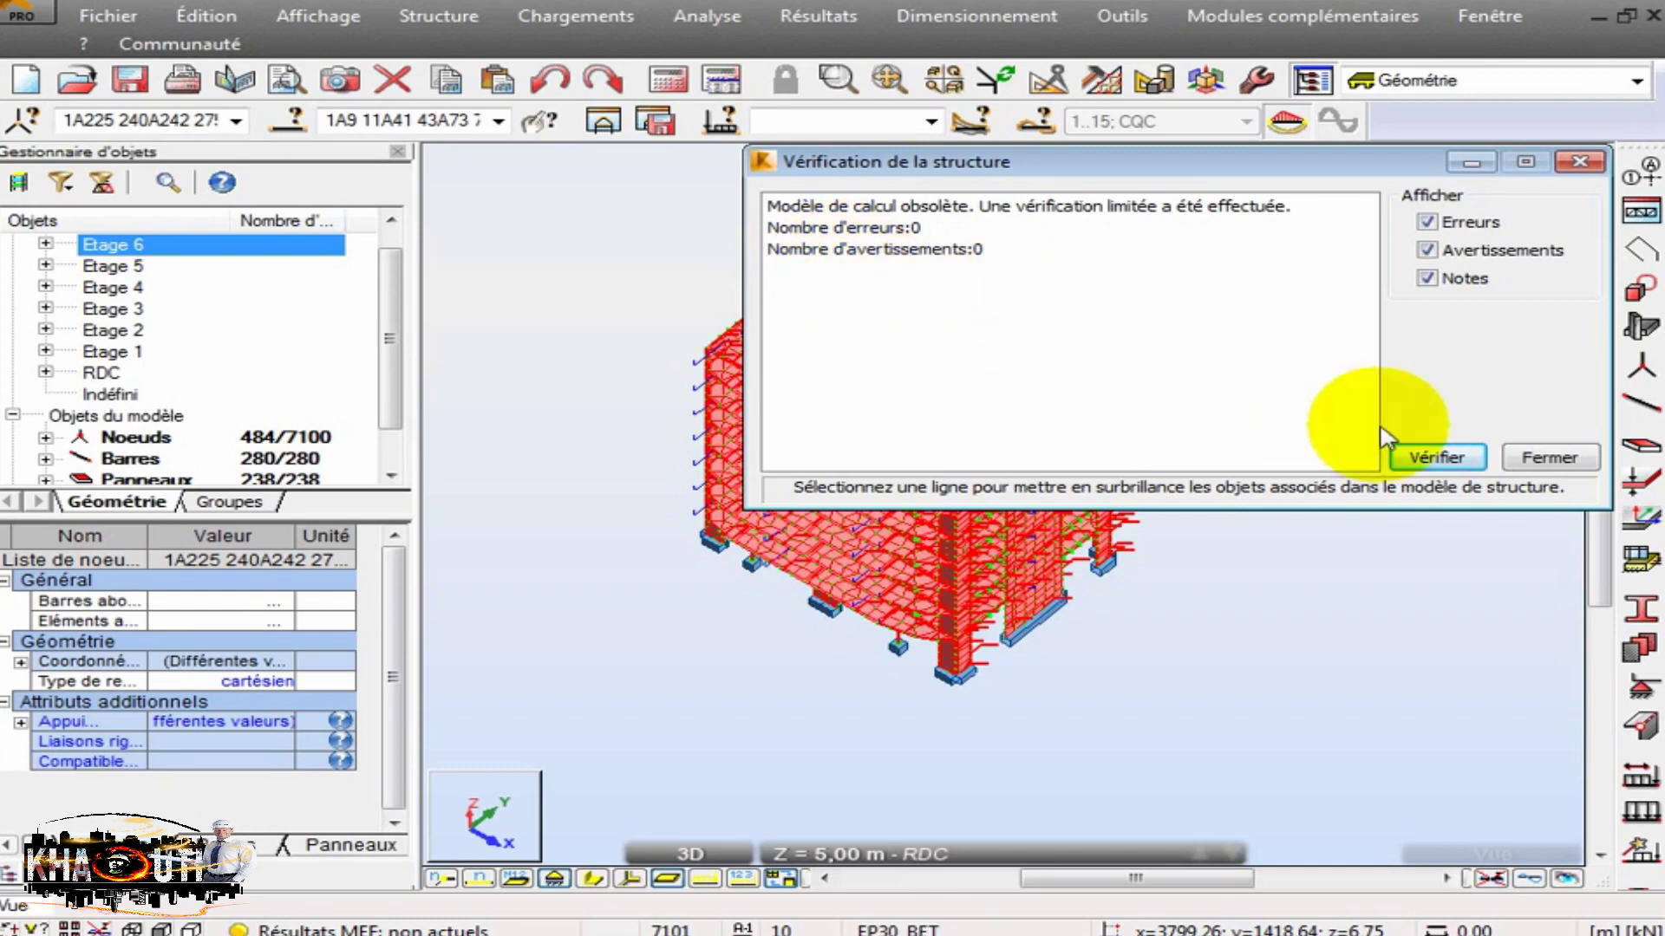
left_click(1525, 456)
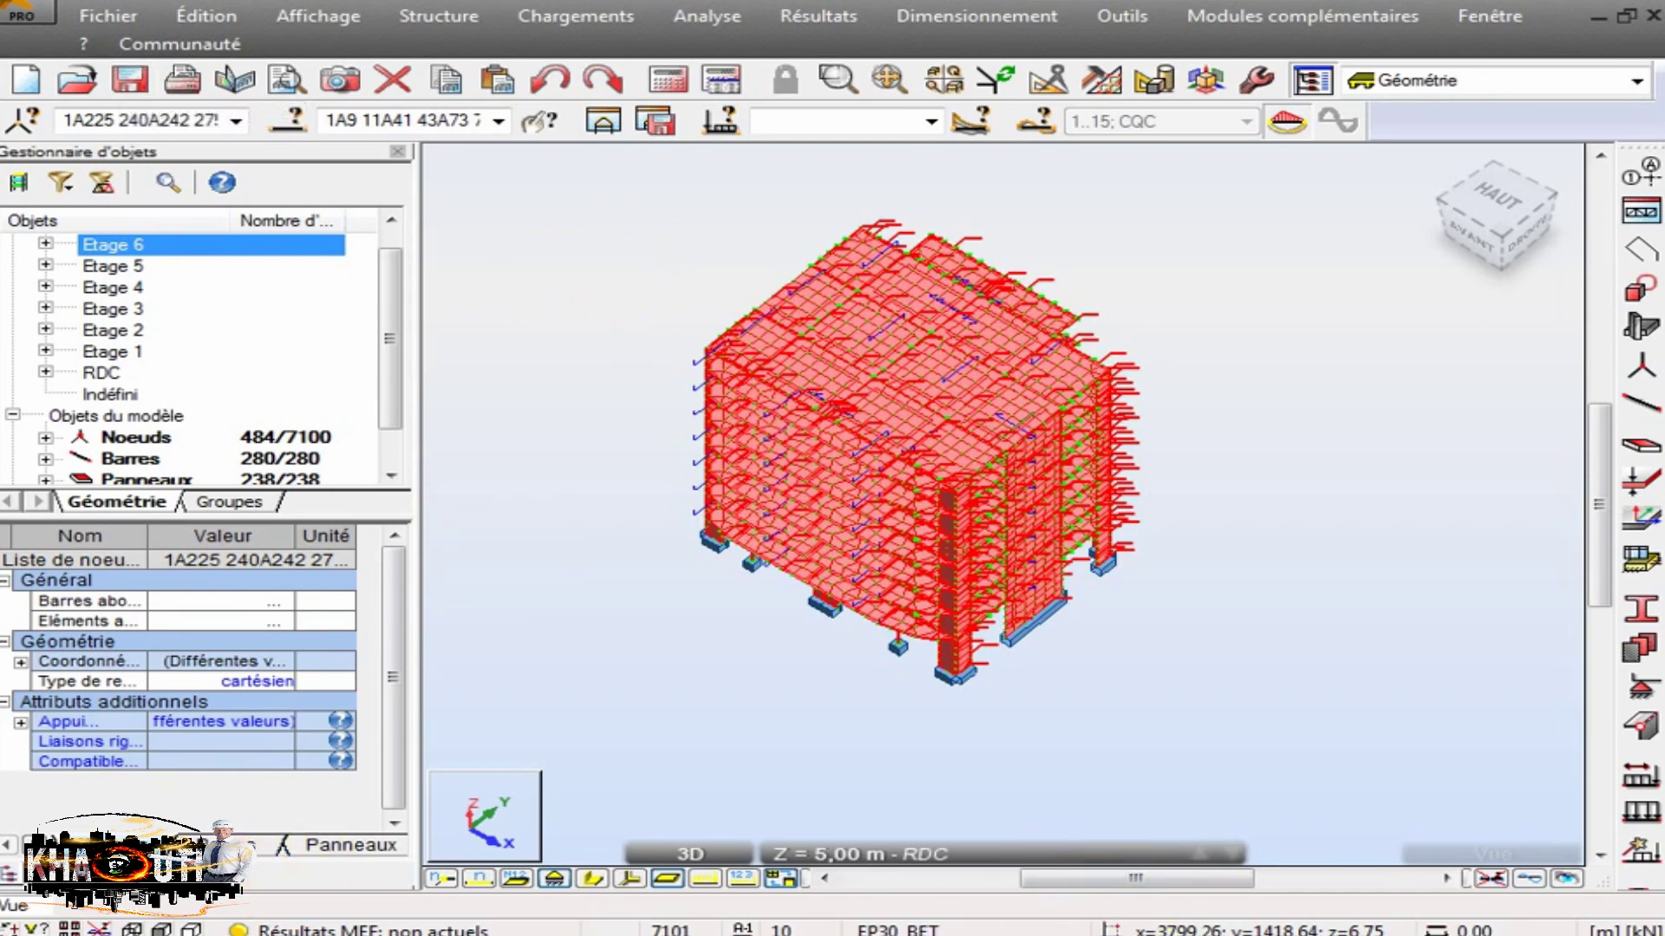
Look through the desktop folder groupe 08-11-2014 for the Structure- mixte file, then return to the Robot model.
left_click(1661, 935)
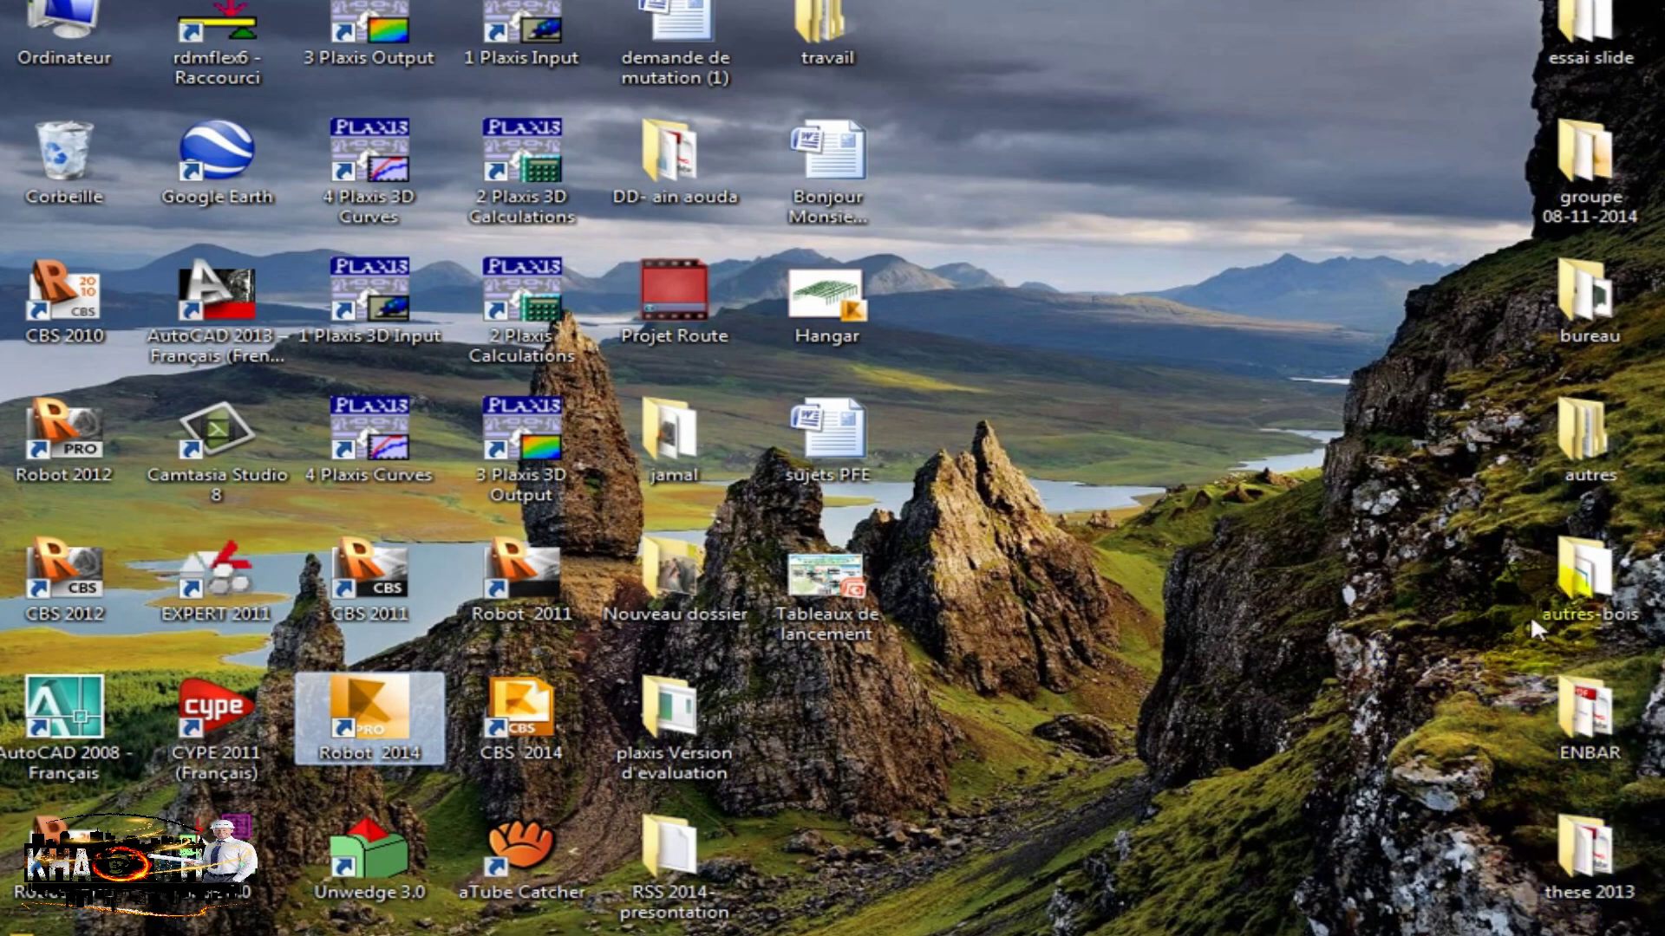
double_click(1621, 186)
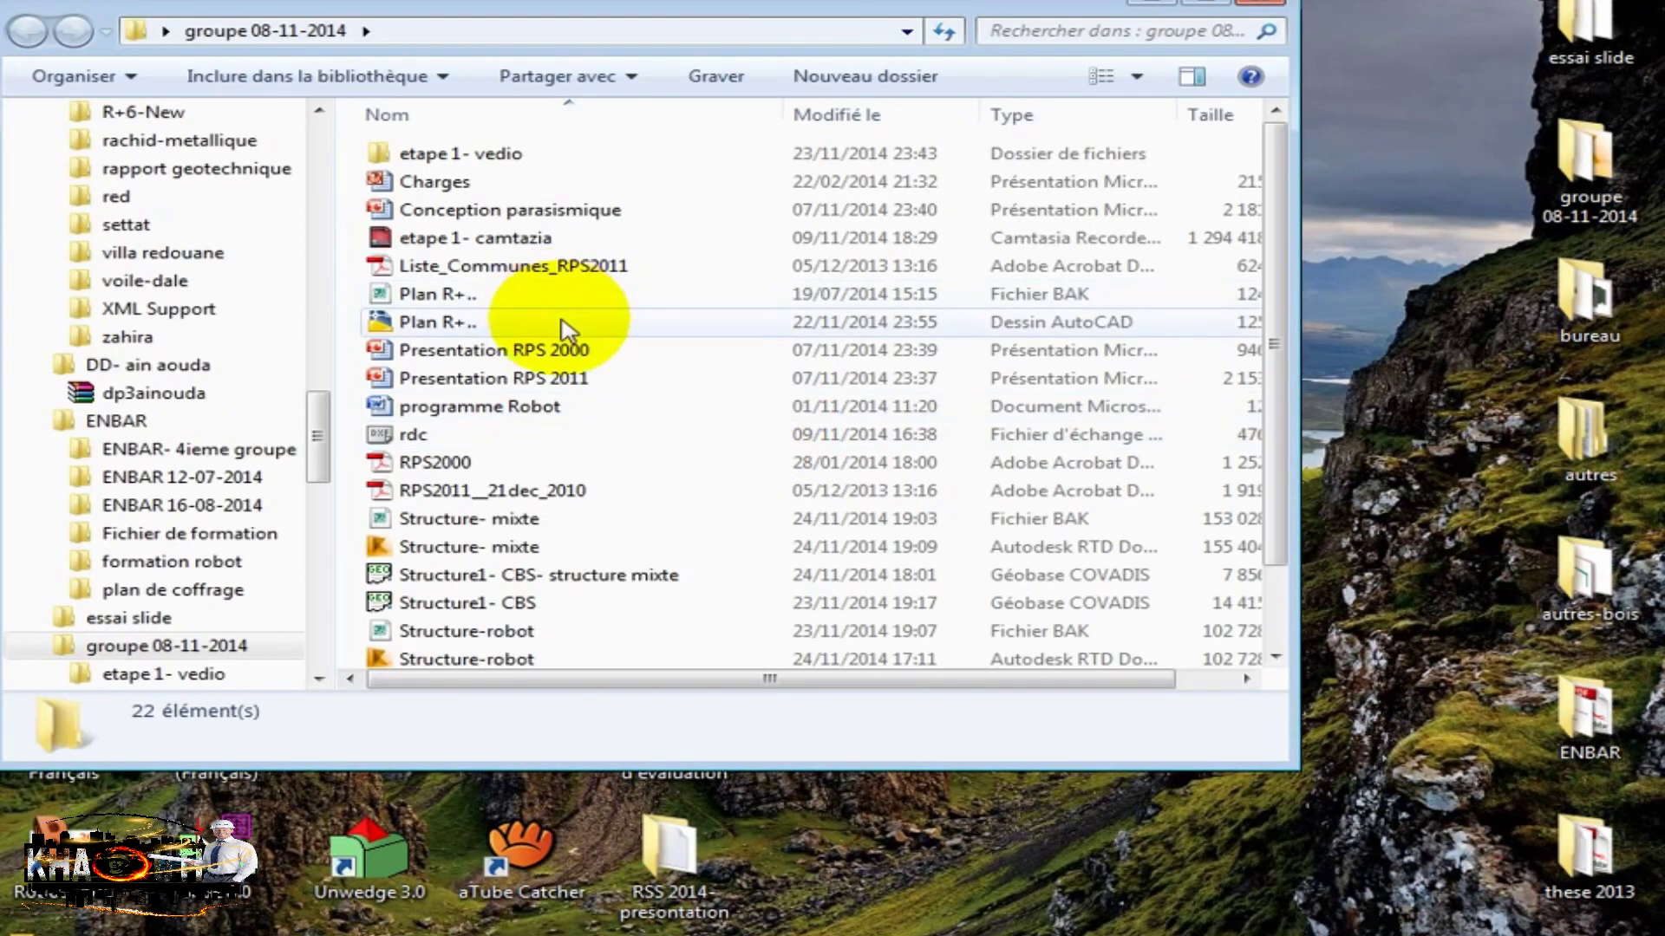
scroll(568, 347, "down", 3)
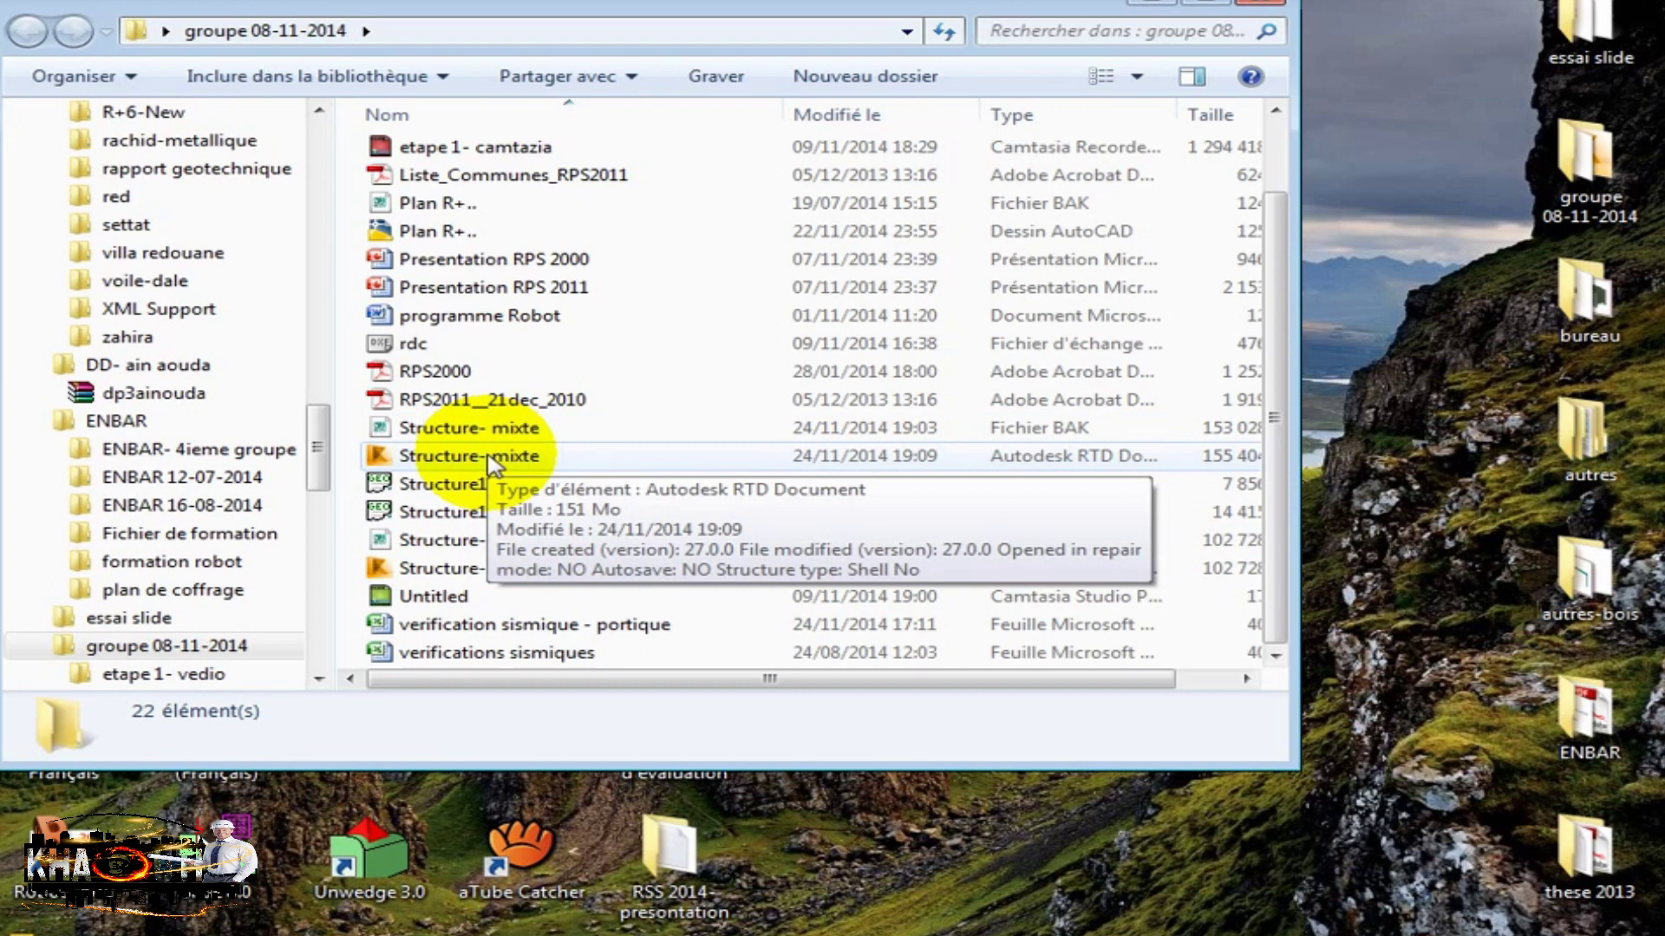
left_click(693, 934)
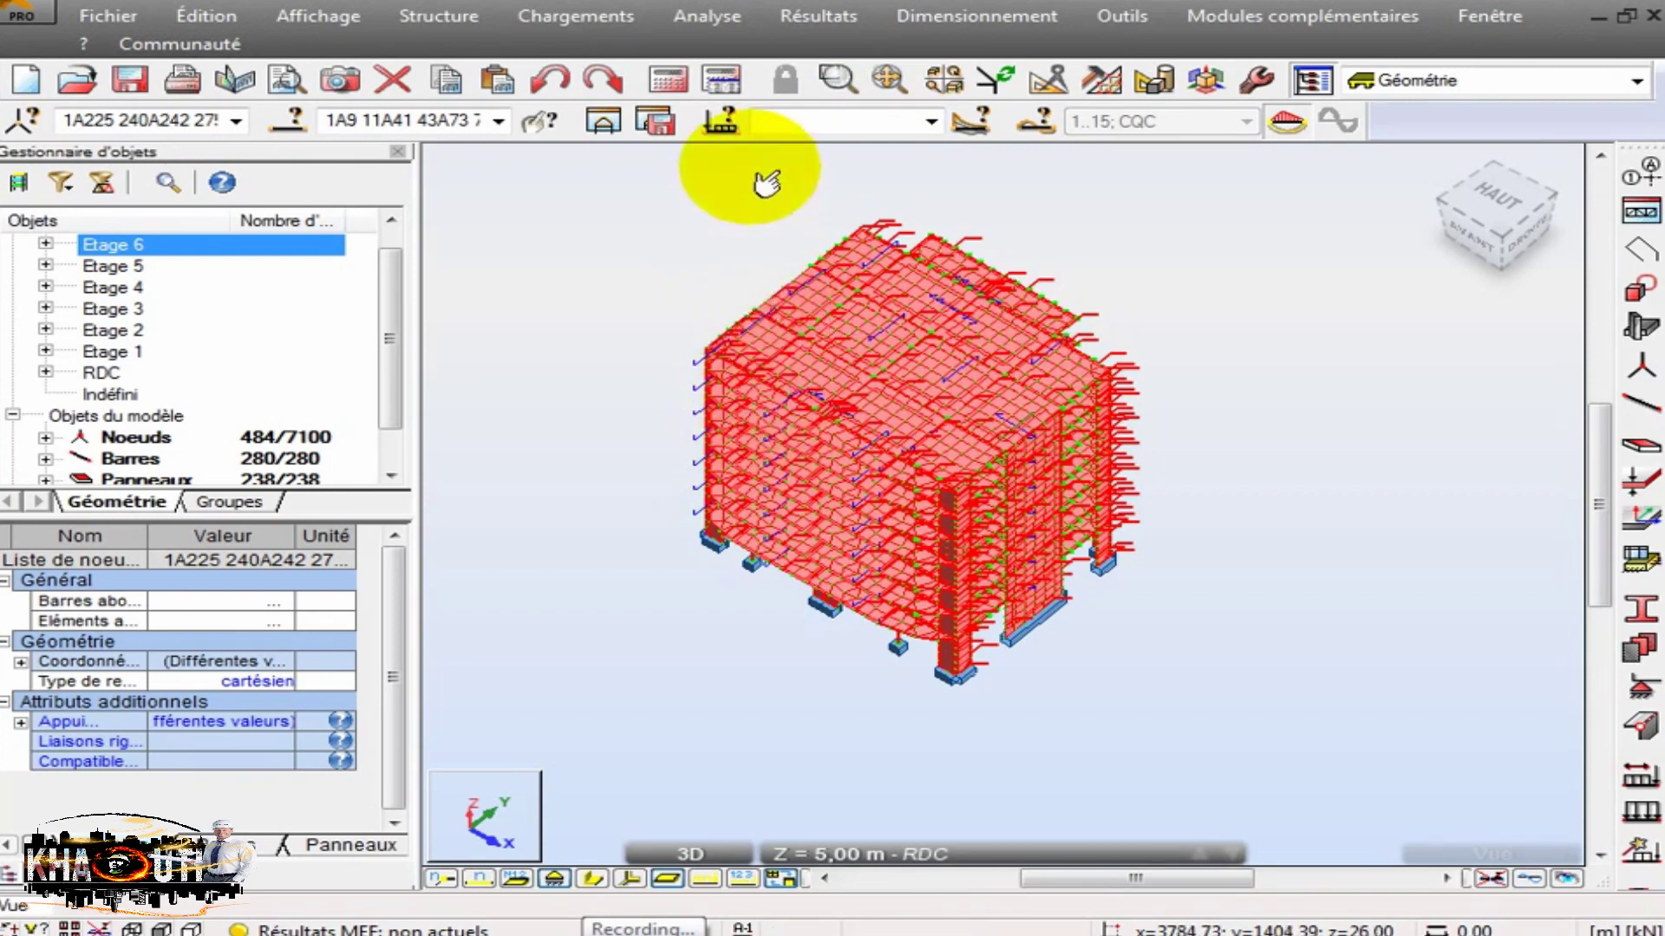
Reorient the 3D view to show the supports and run the structure calculation.
left_click(944, 91)
left_click_drag(807, 278, 711, 251)
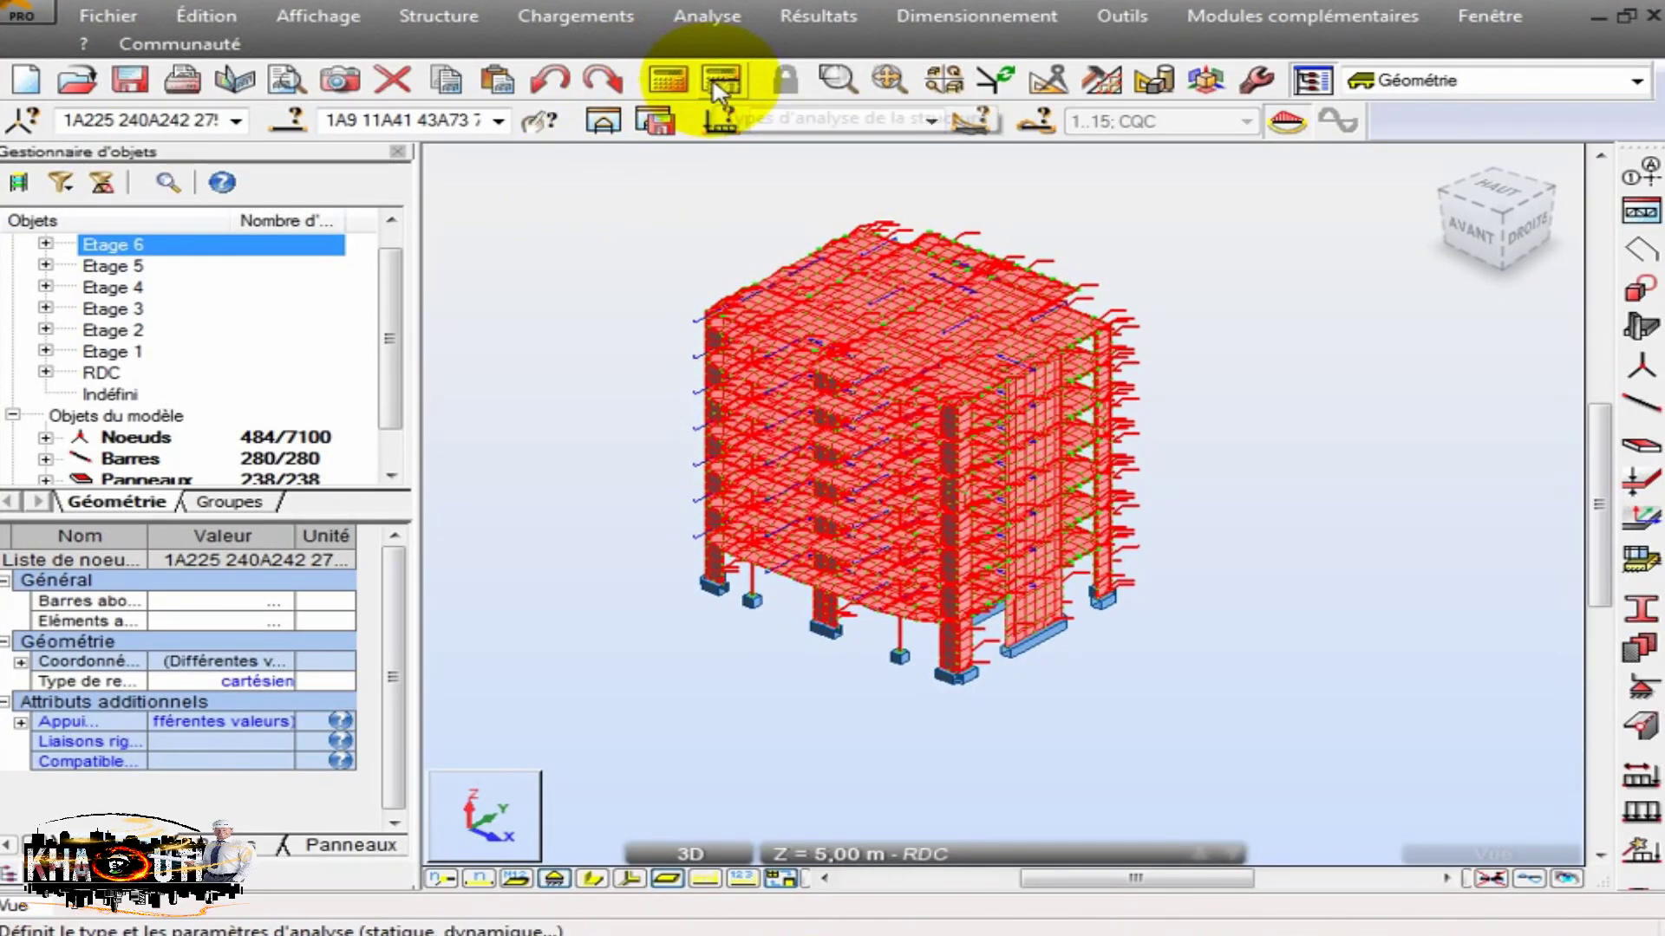
left_click(678, 80)
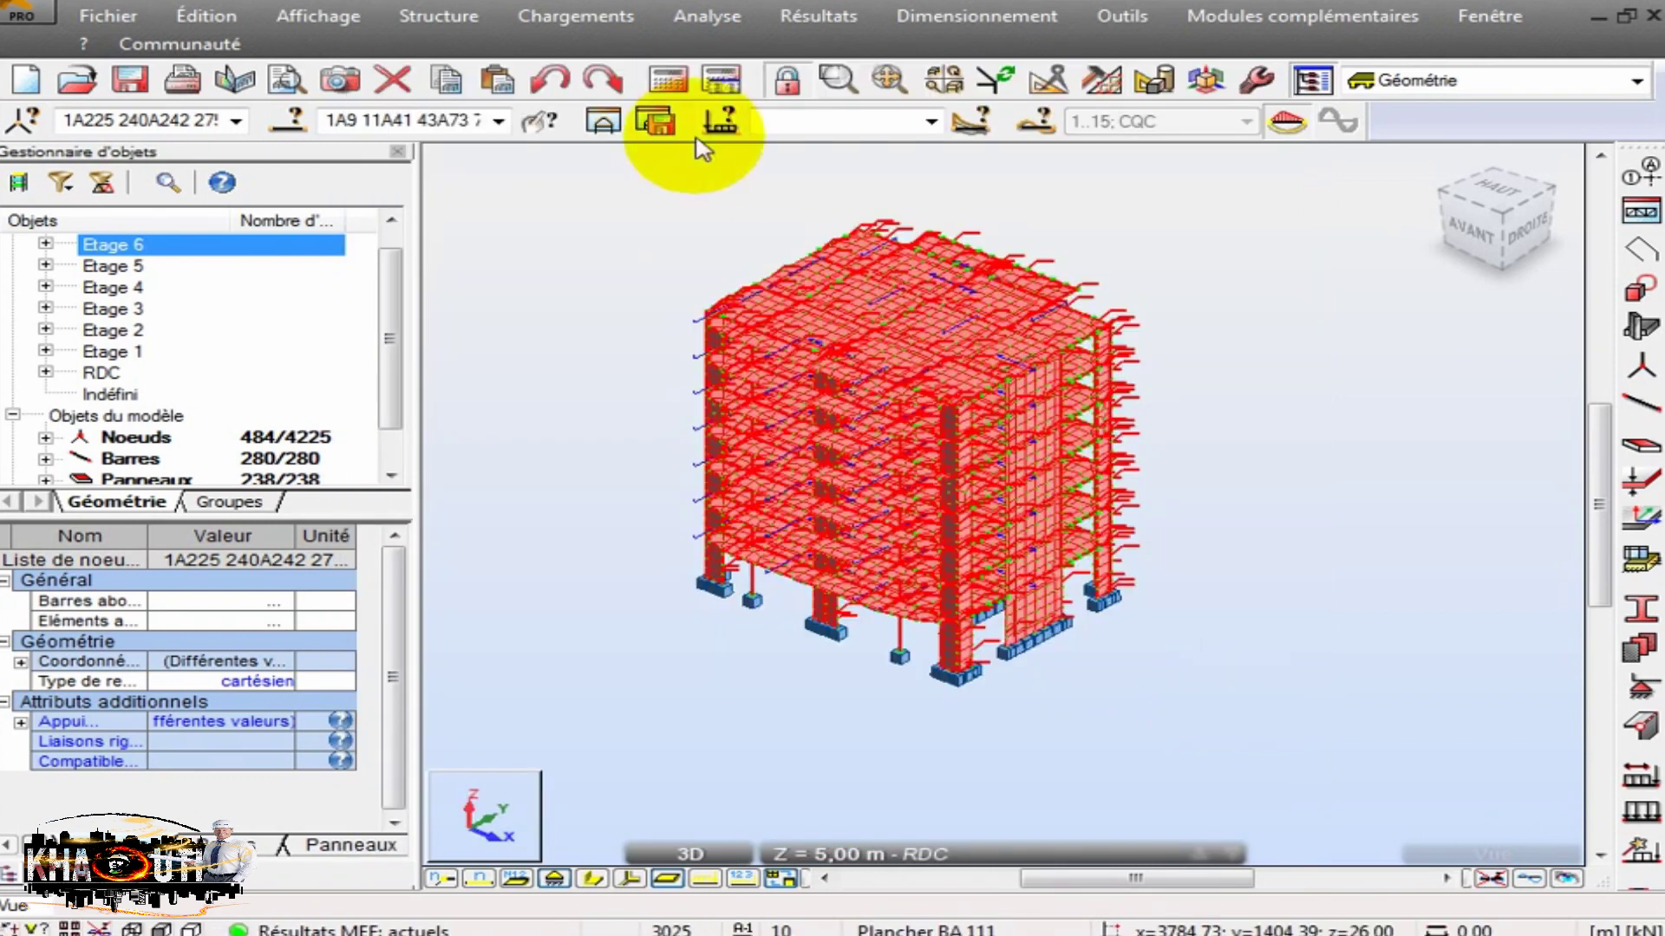
Open the dynamic results table and restrict it to load case 4 : Modale.
left_click(818, 16)
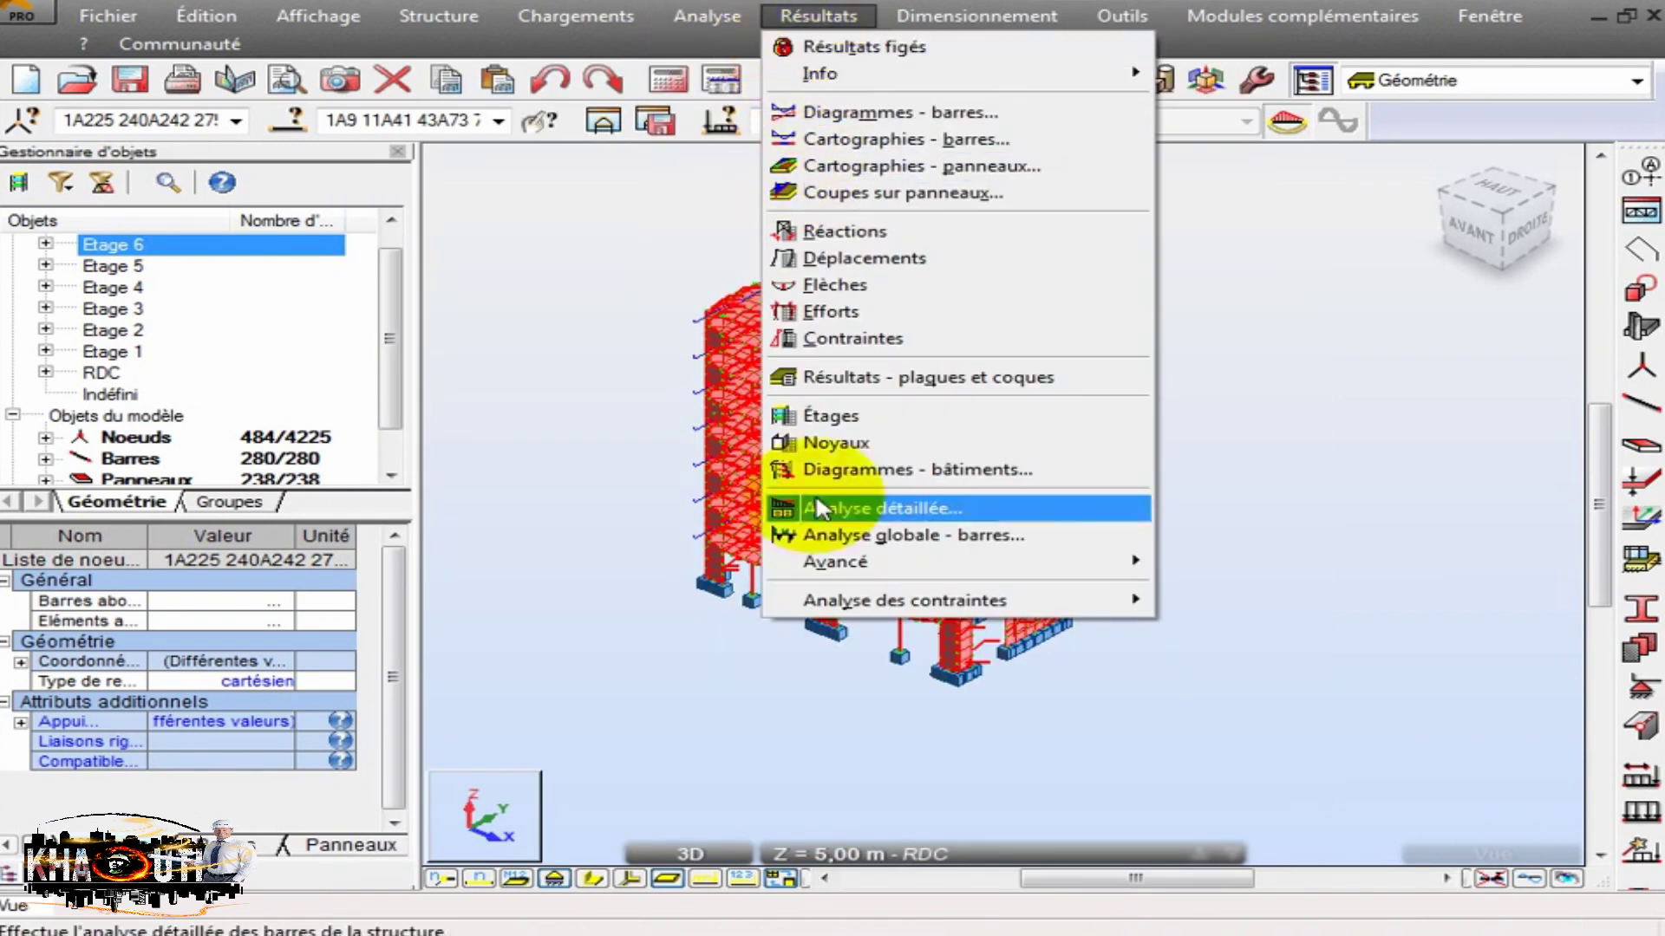
mouse_move(919, 561)
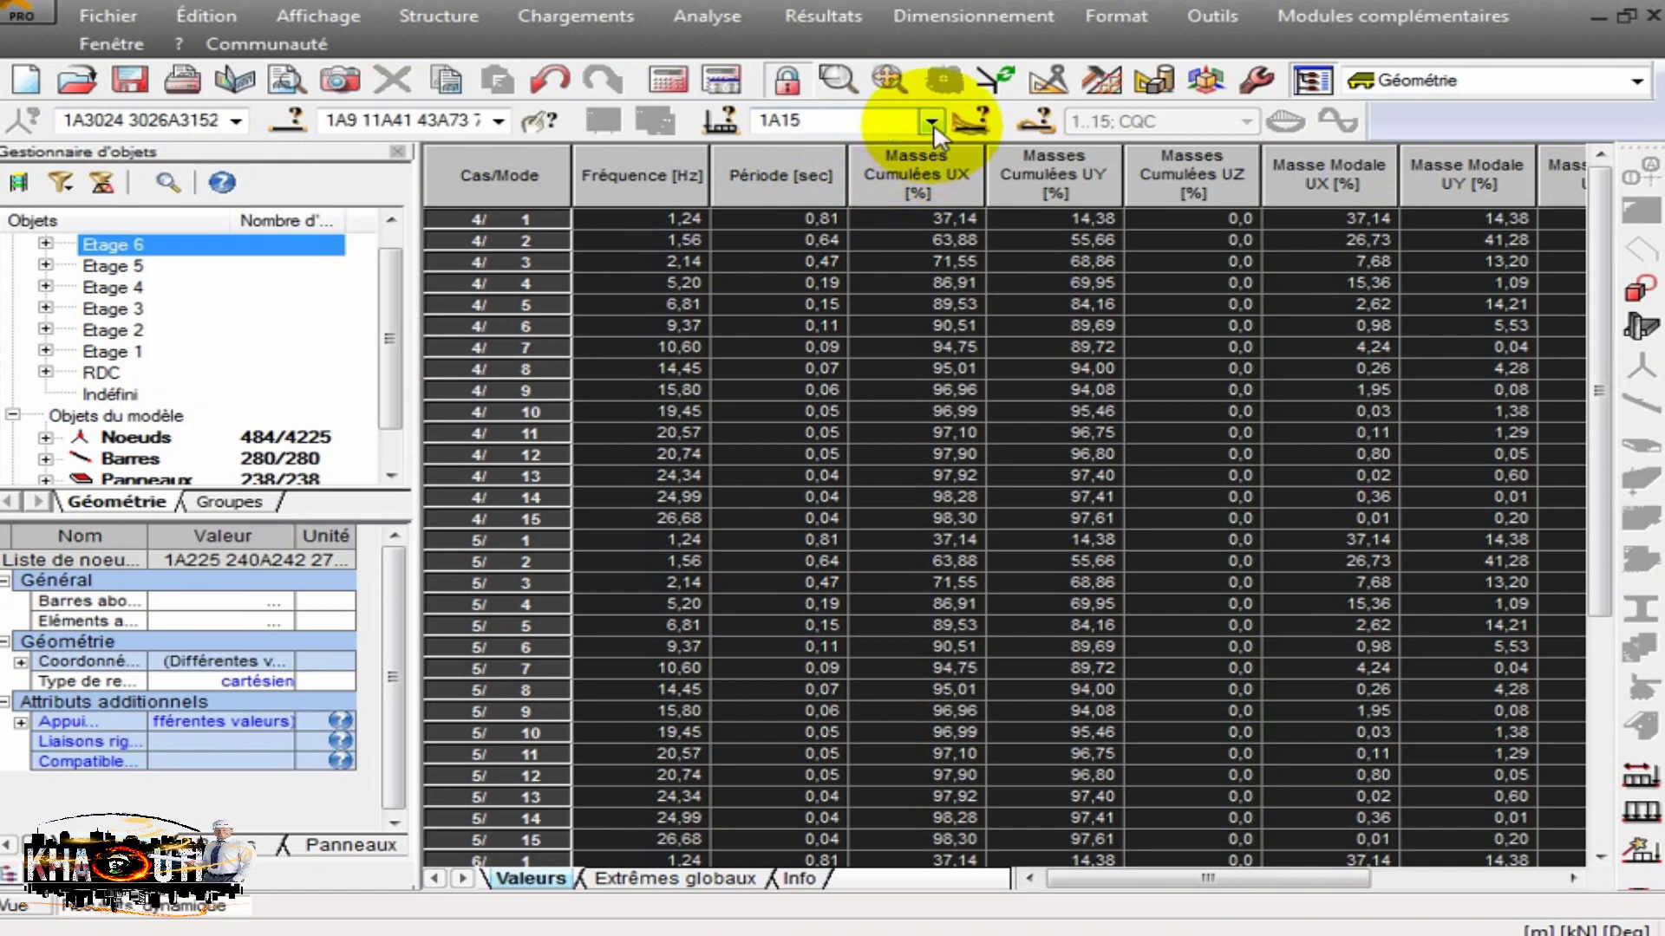
left_click(931, 121)
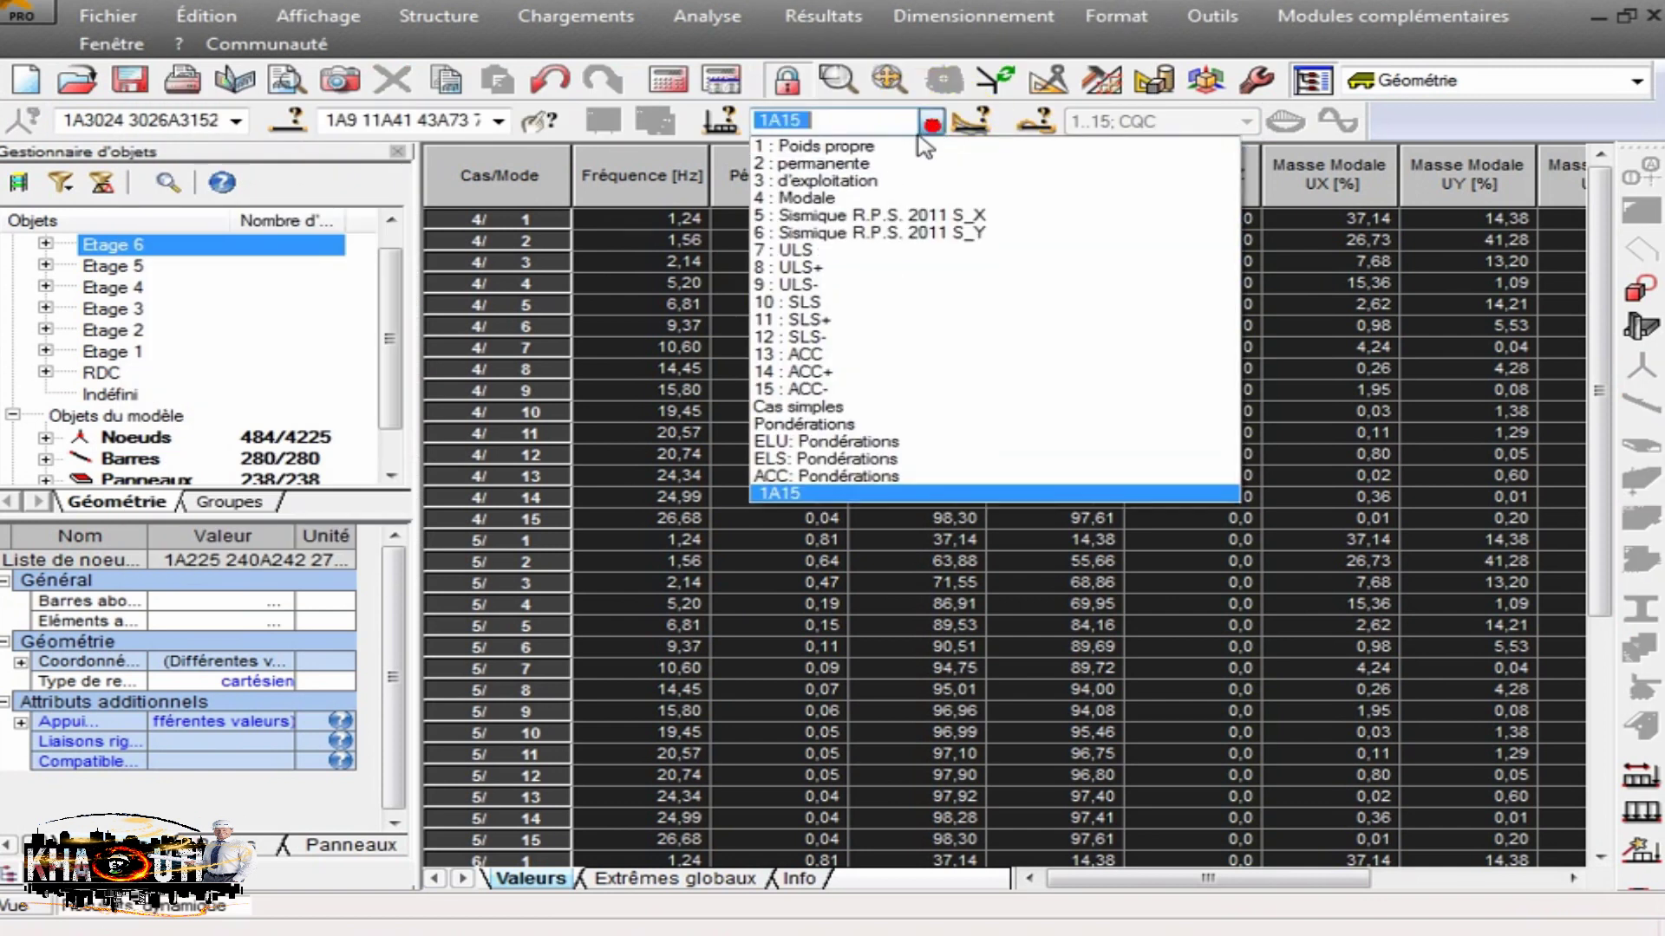
left_click(854, 192)
left_click(861, 649)
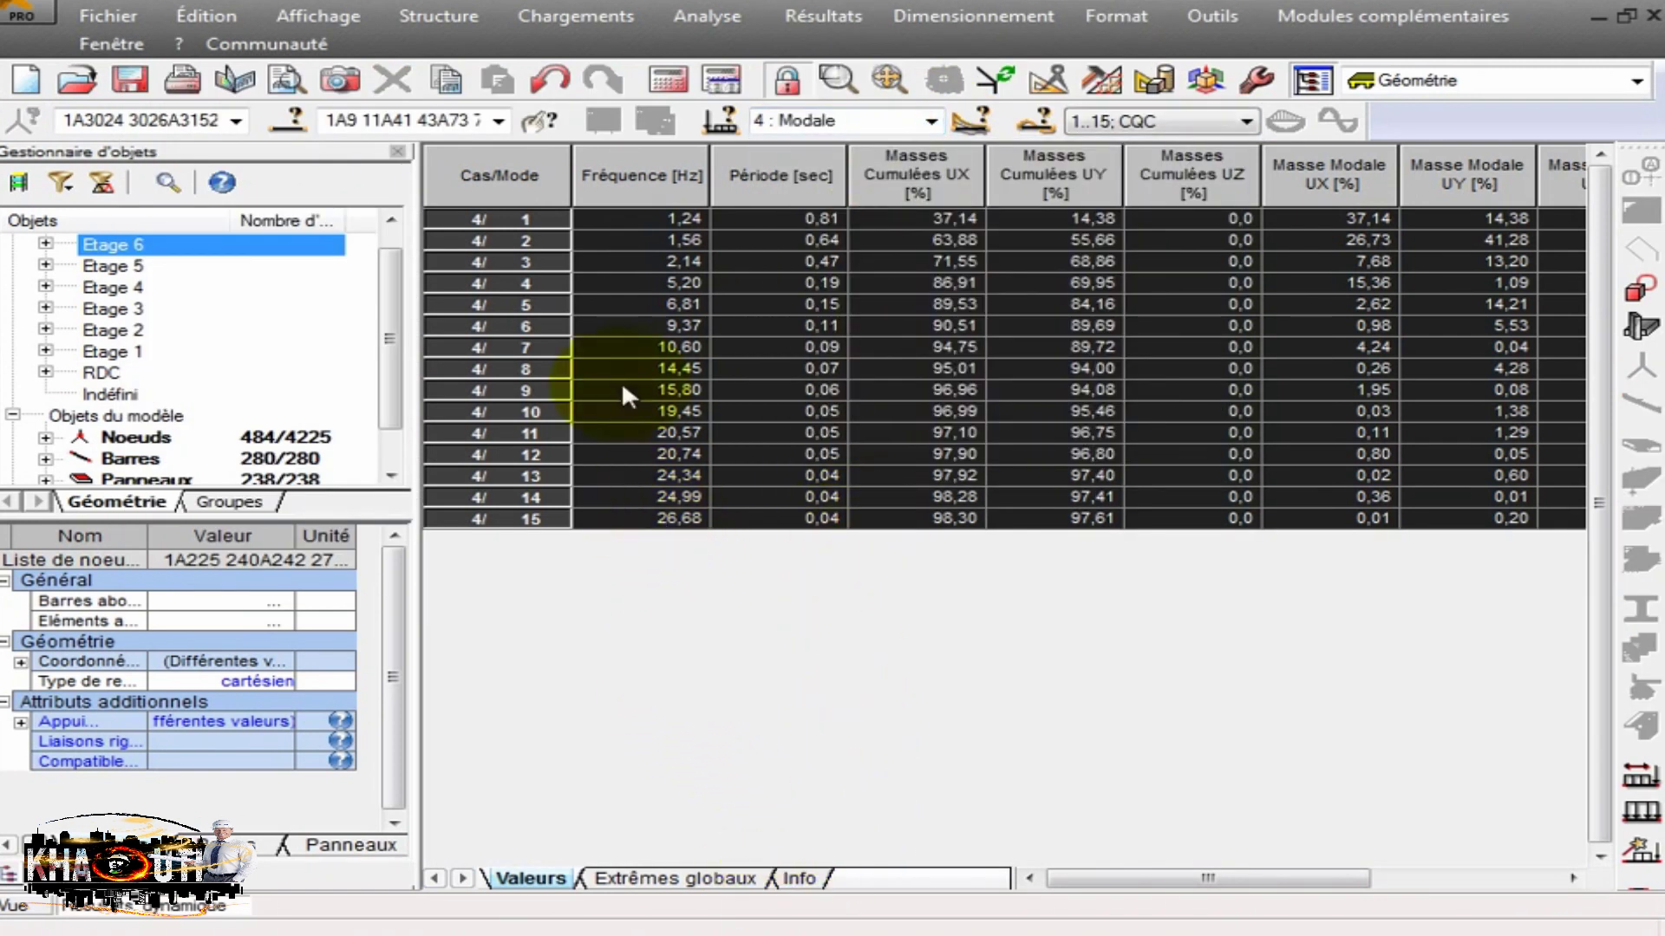
Examine the modes' frequencies, periods, cumulative and modal masses, and total masses in the modal results table.
left_click(557, 241)
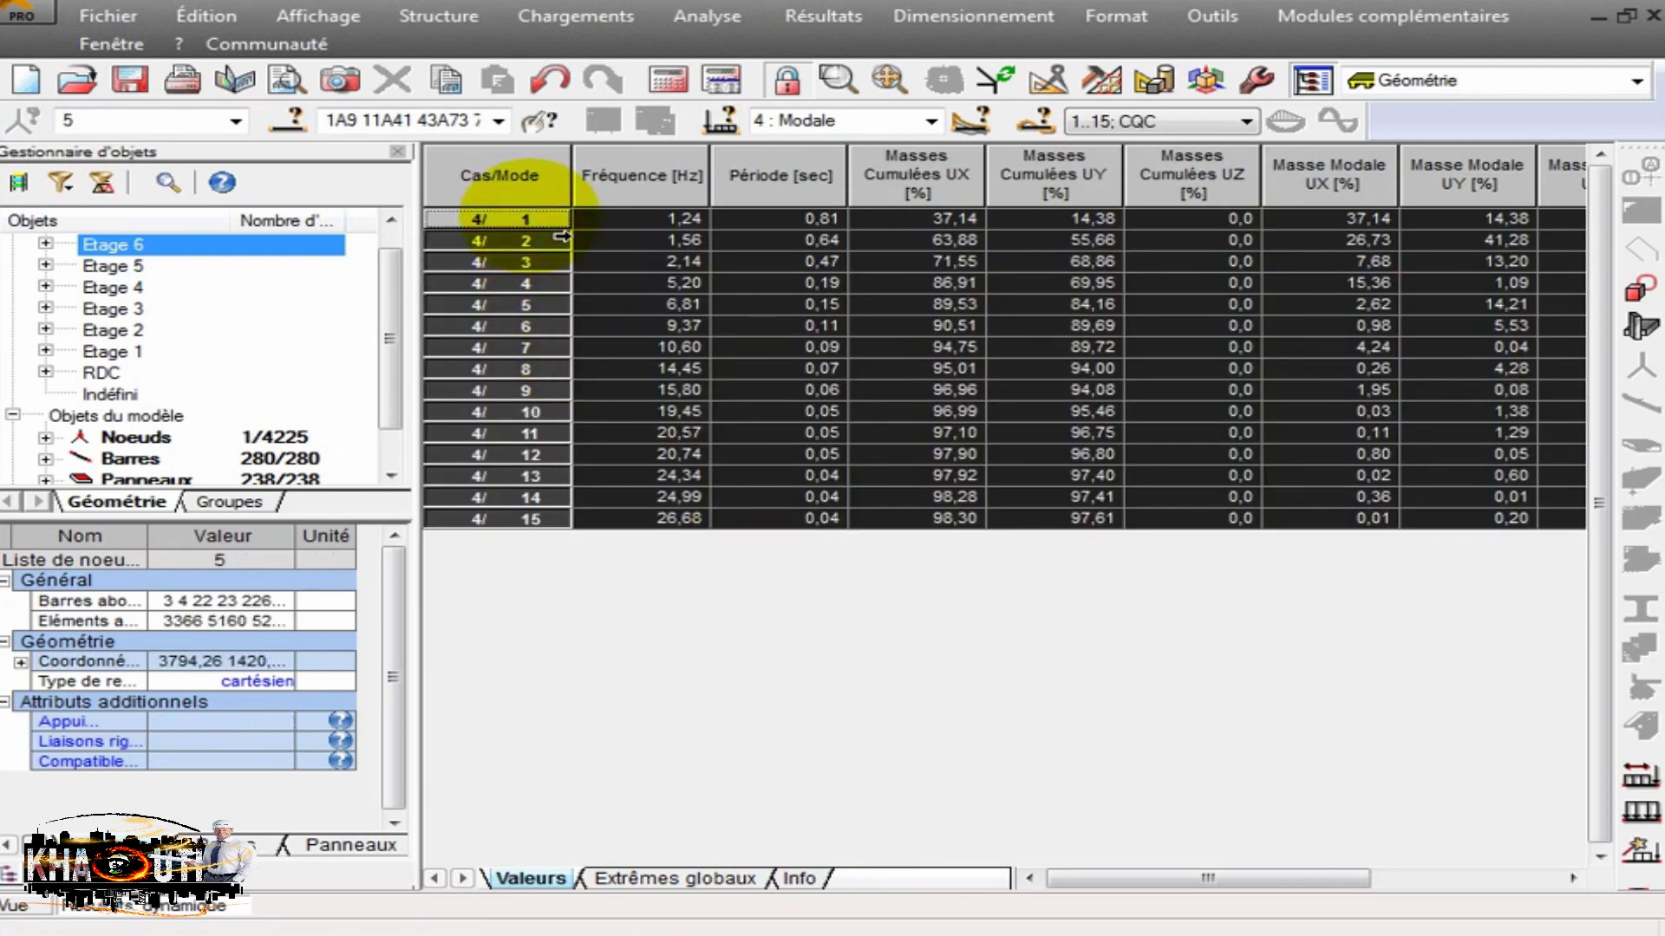
left_click(482, 455)
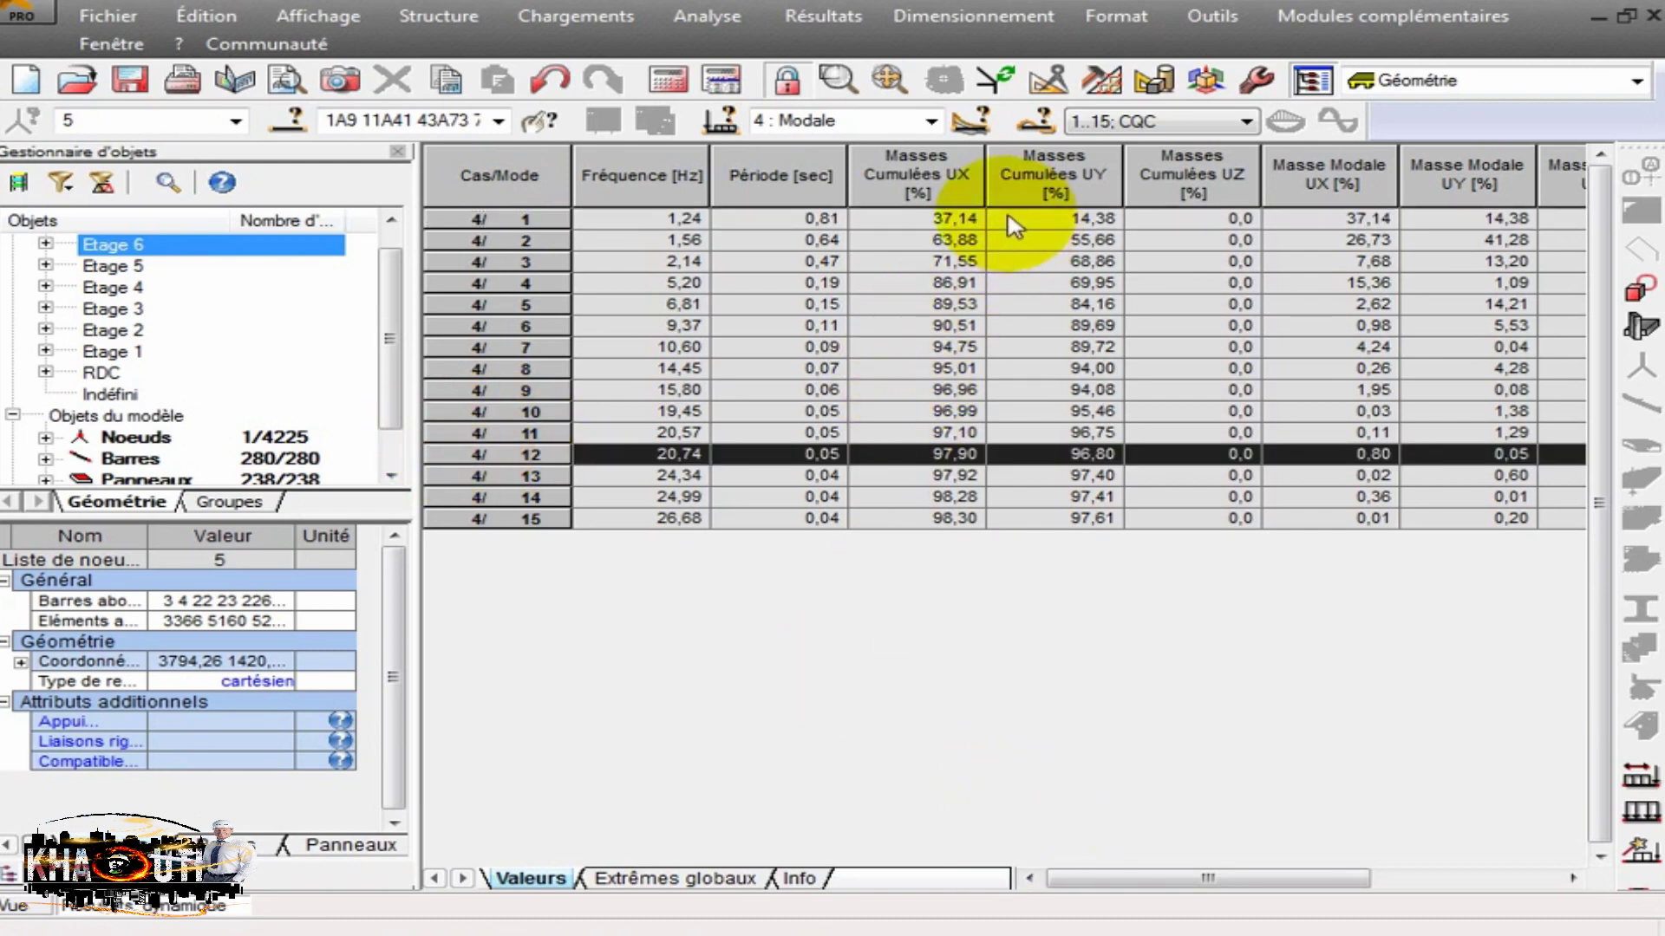
left_click_drag(1085, 878, 1340, 893)
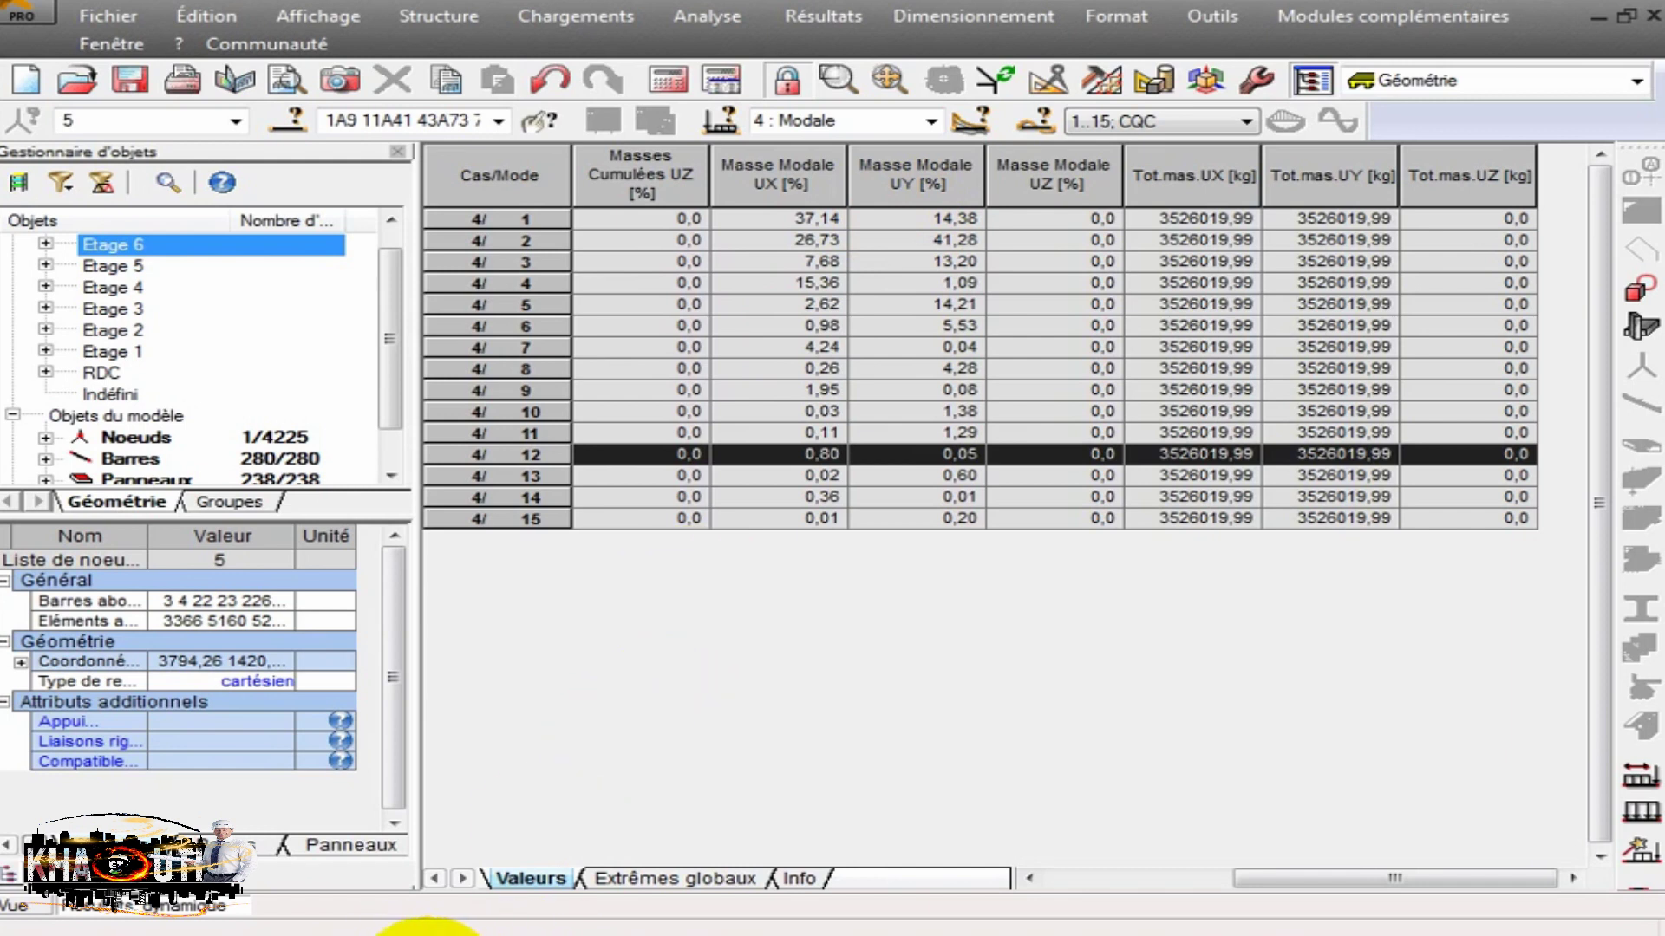
Switch to the building model in CBS and display the ground-floor walls and columns as a simplified single-line model.
left_click(427, 935)
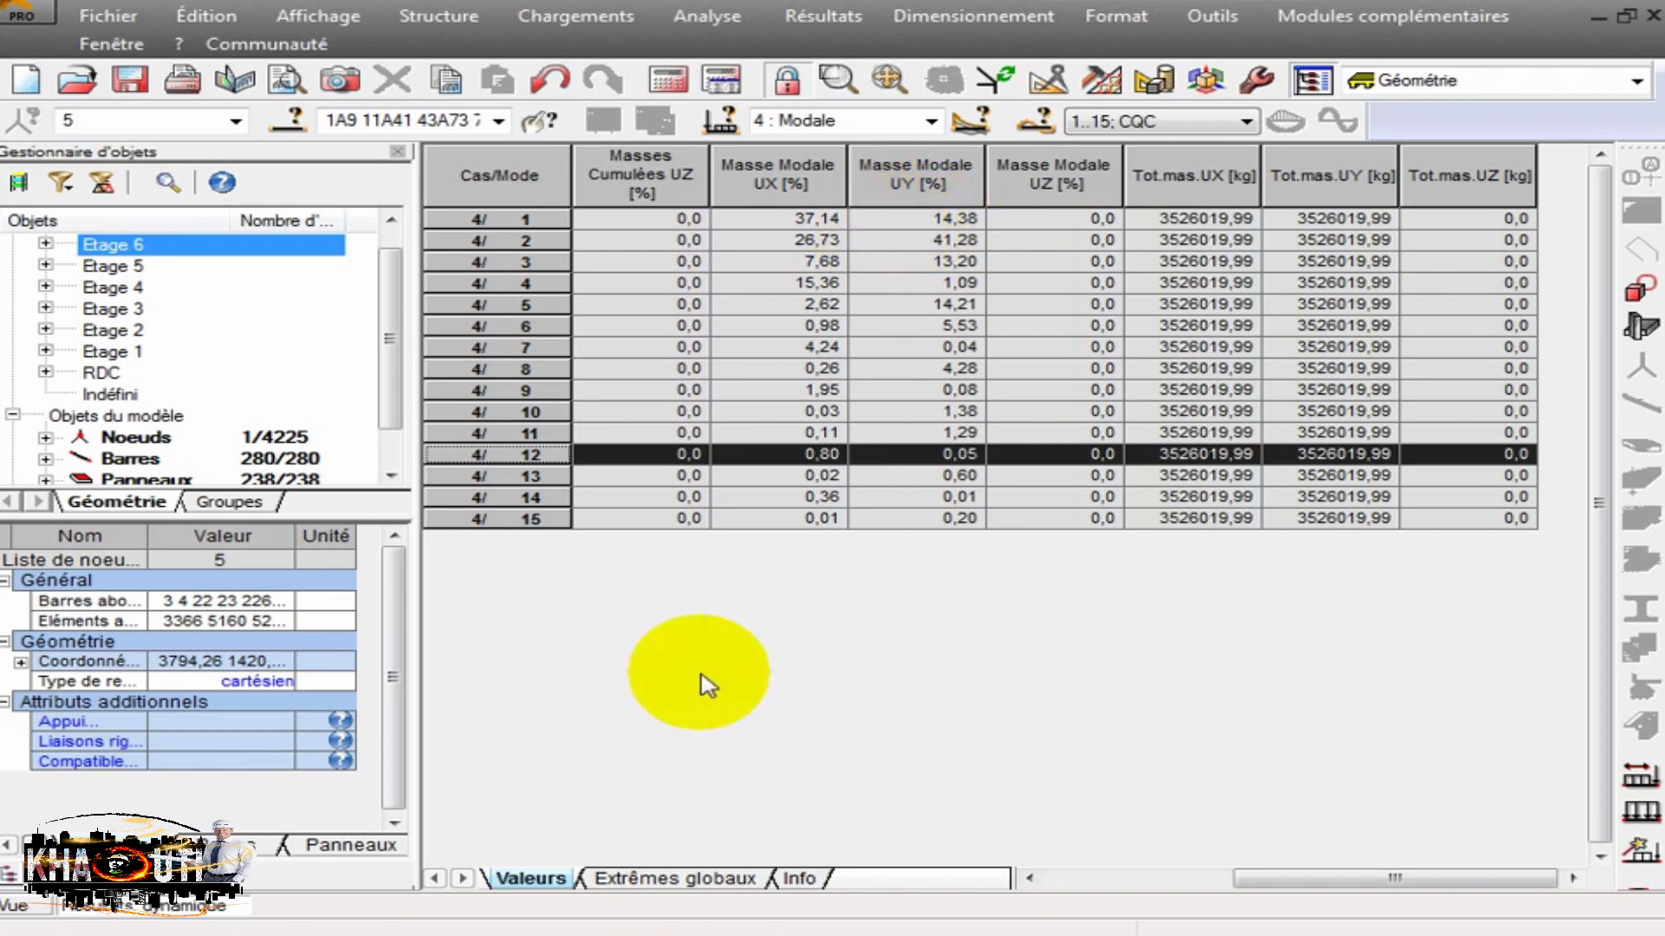
left_click(471, 926)
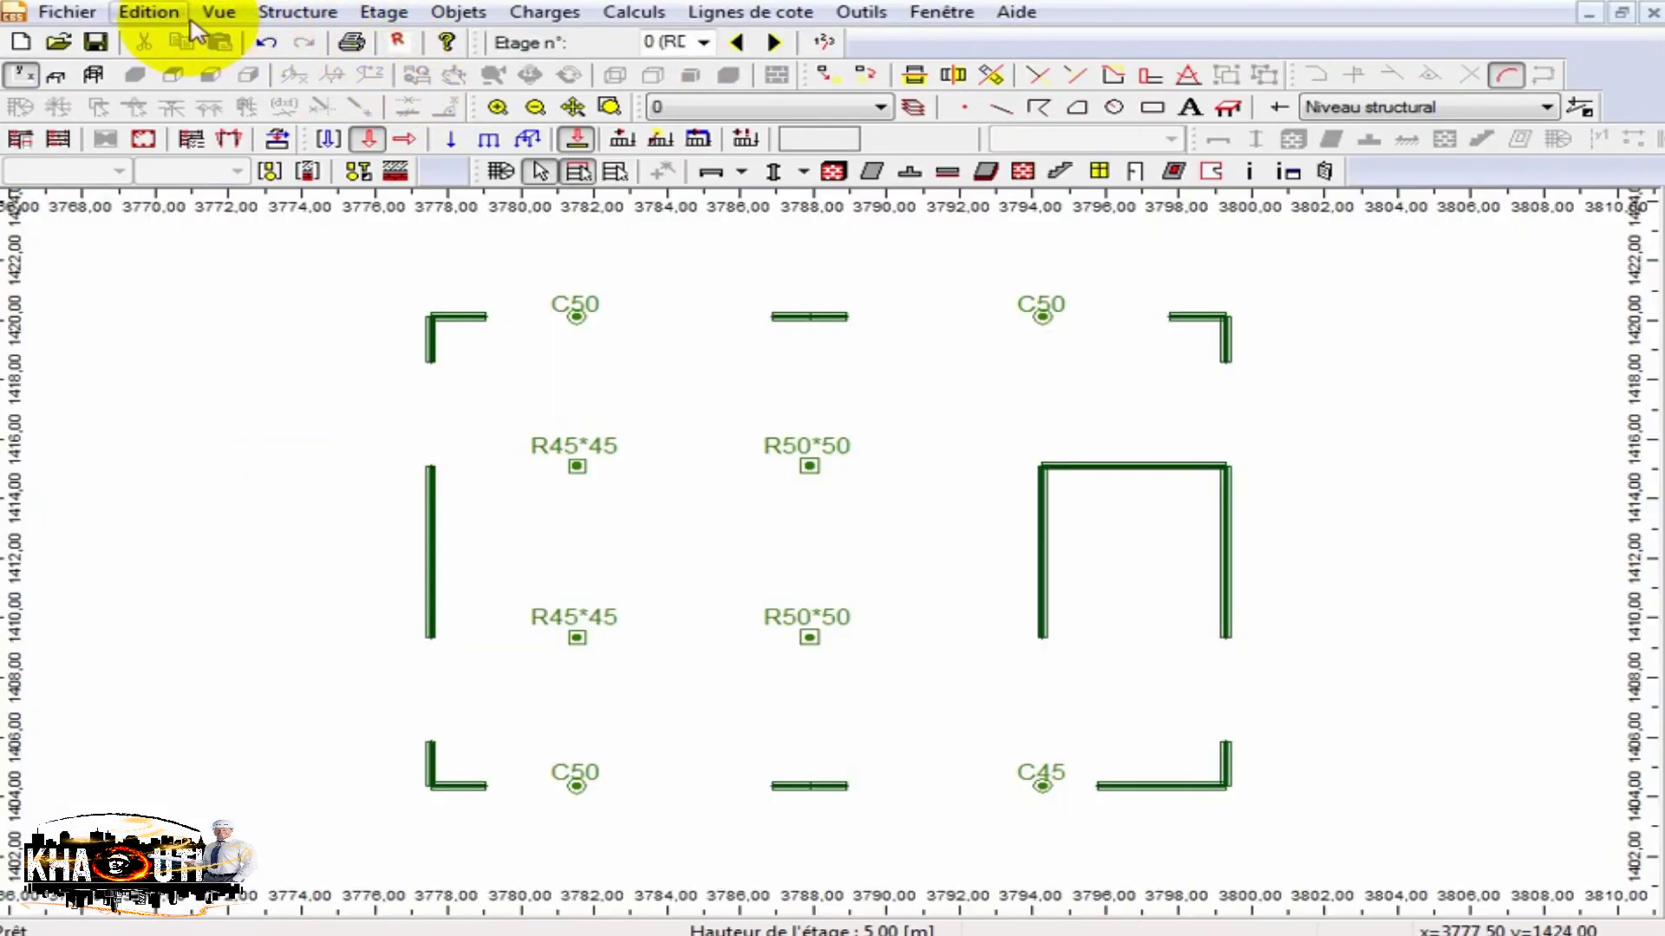
left_click(218, 12)
left_click(241, 130)
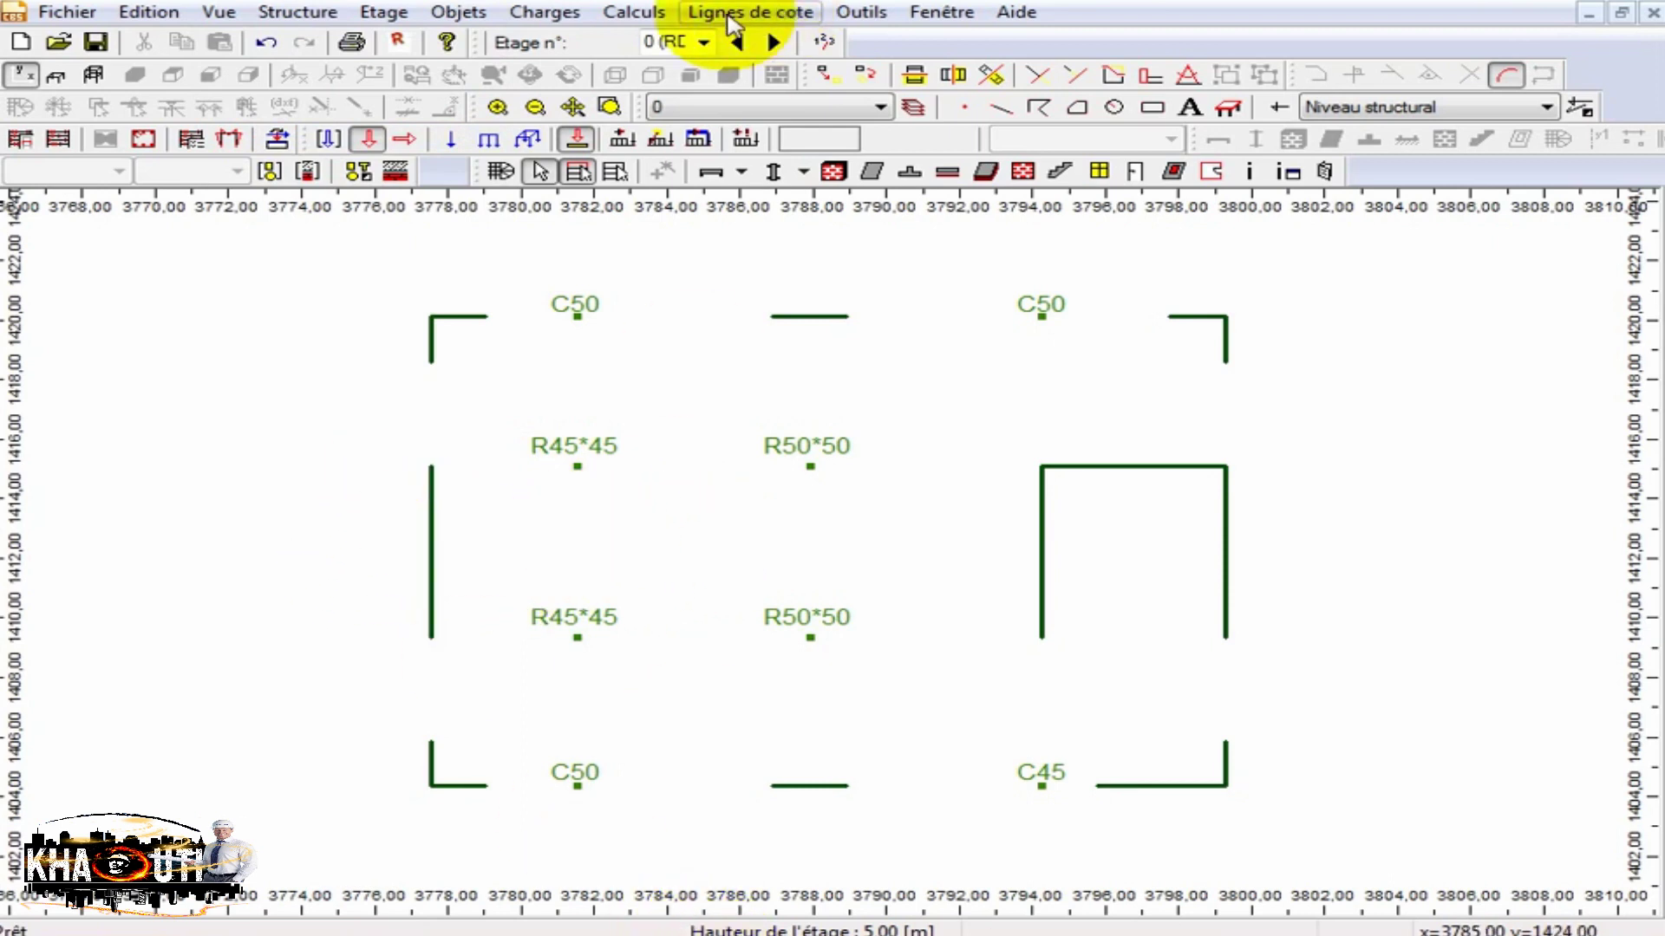
left_click(634, 12)
left_click(626, 67)
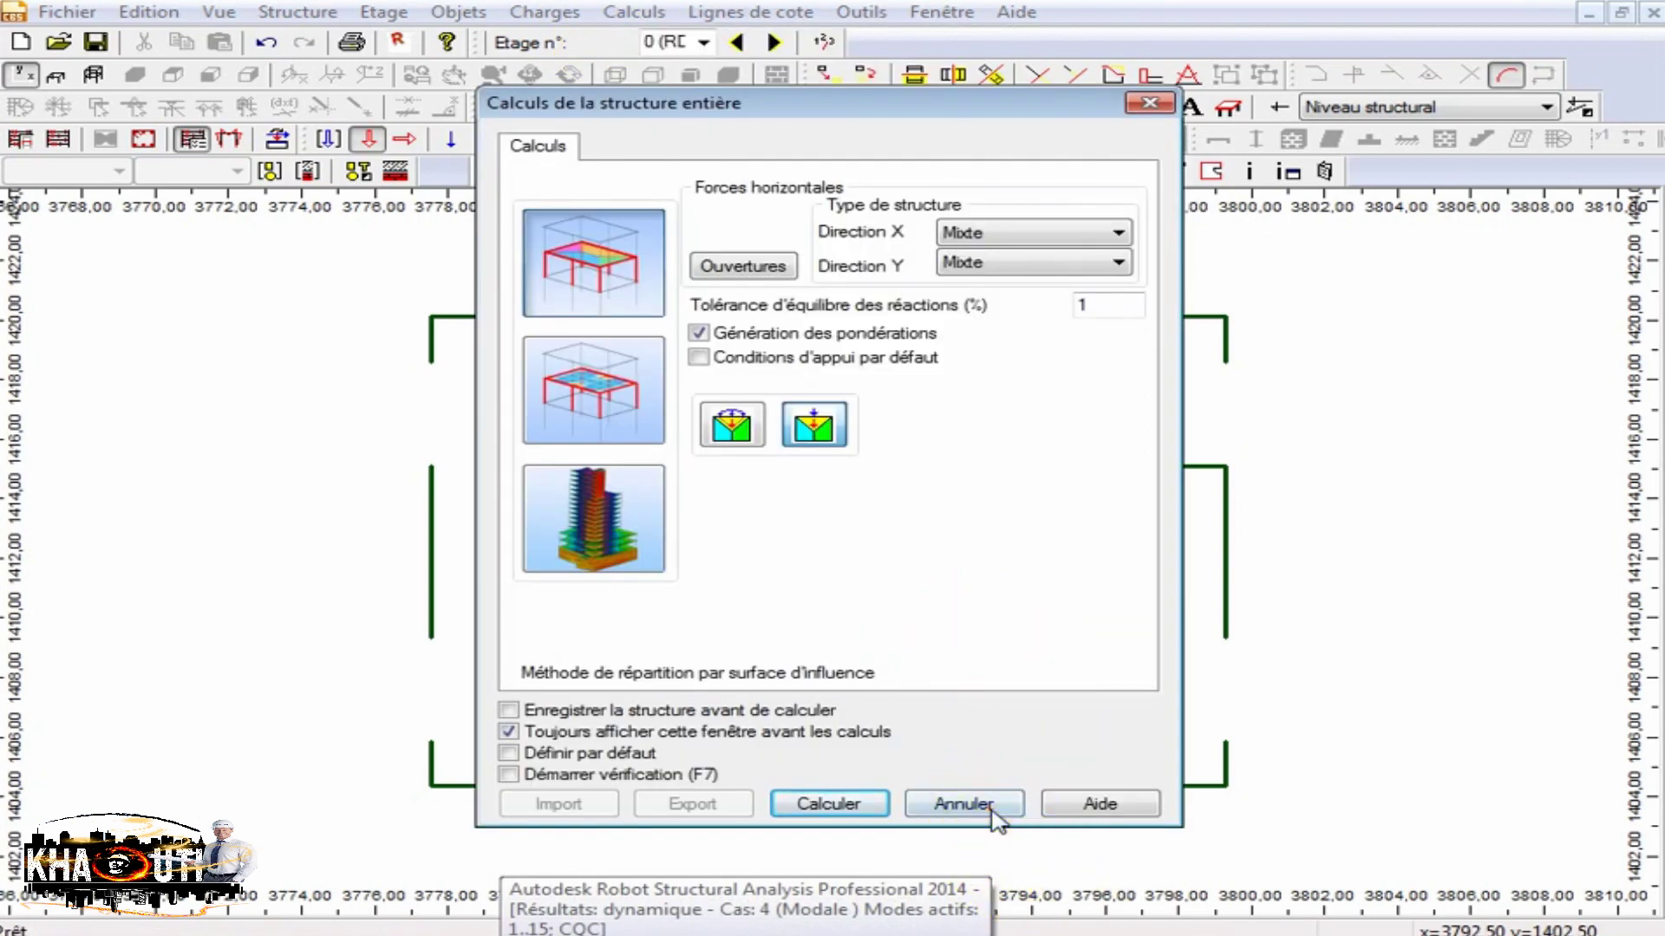
left_click(963, 804)
Set the default options to add isolated footings under unsupported columns and strip footings under unsupported walls.
left_click(144, 12)
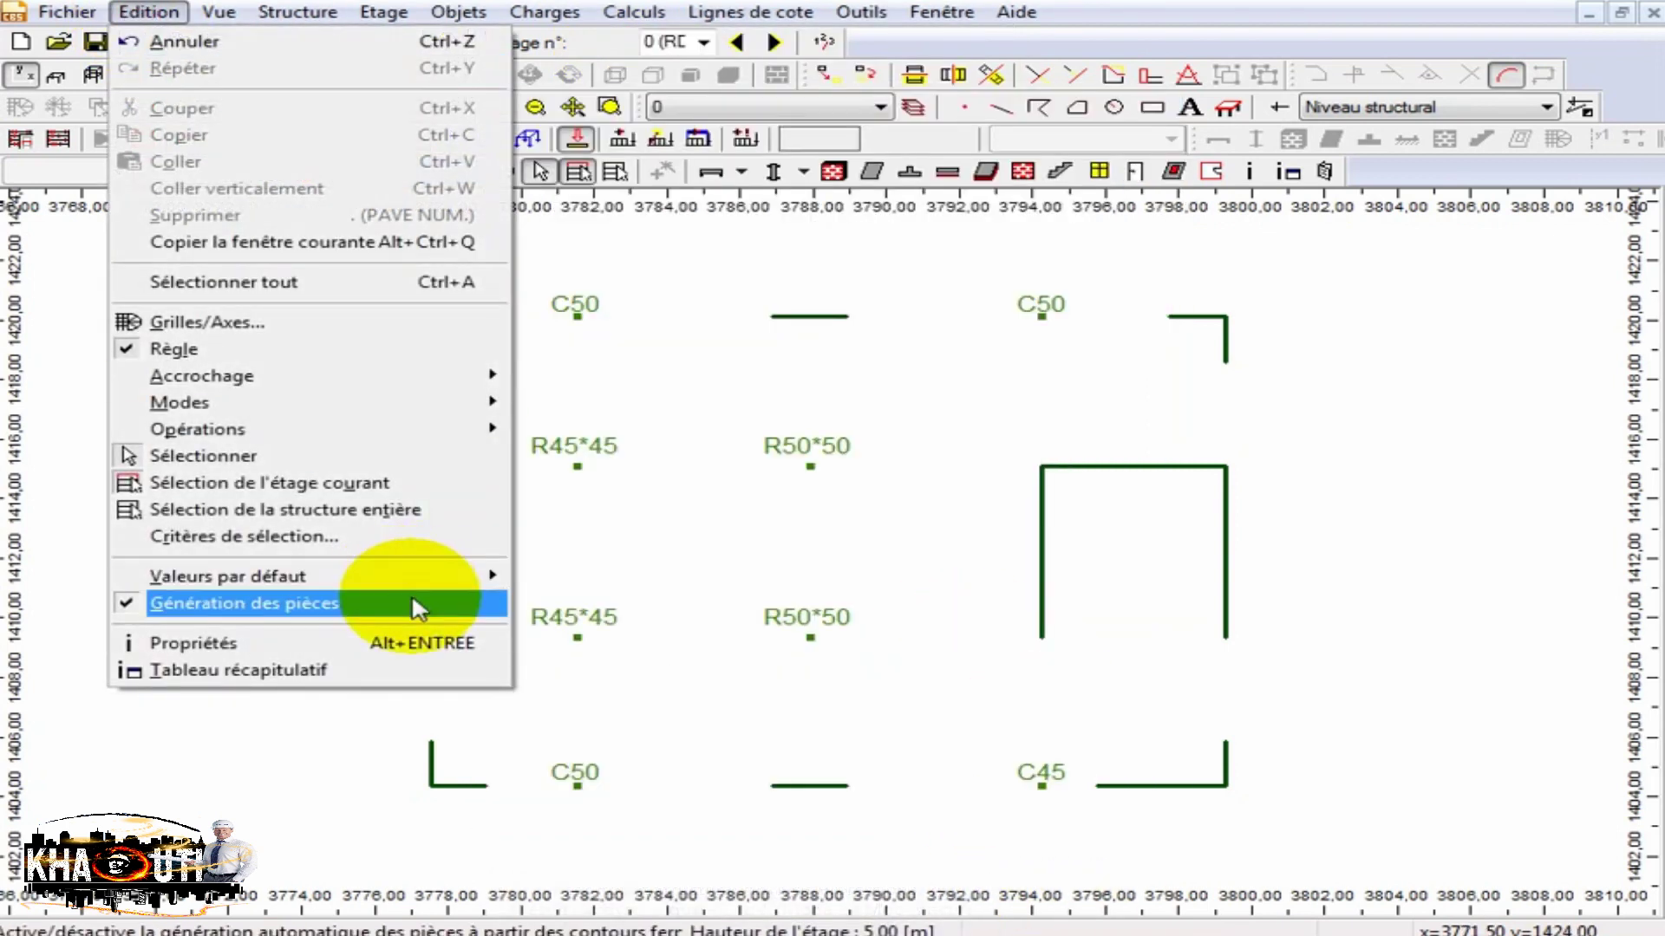
mouse_move(416, 579)
left_click(585, 642)
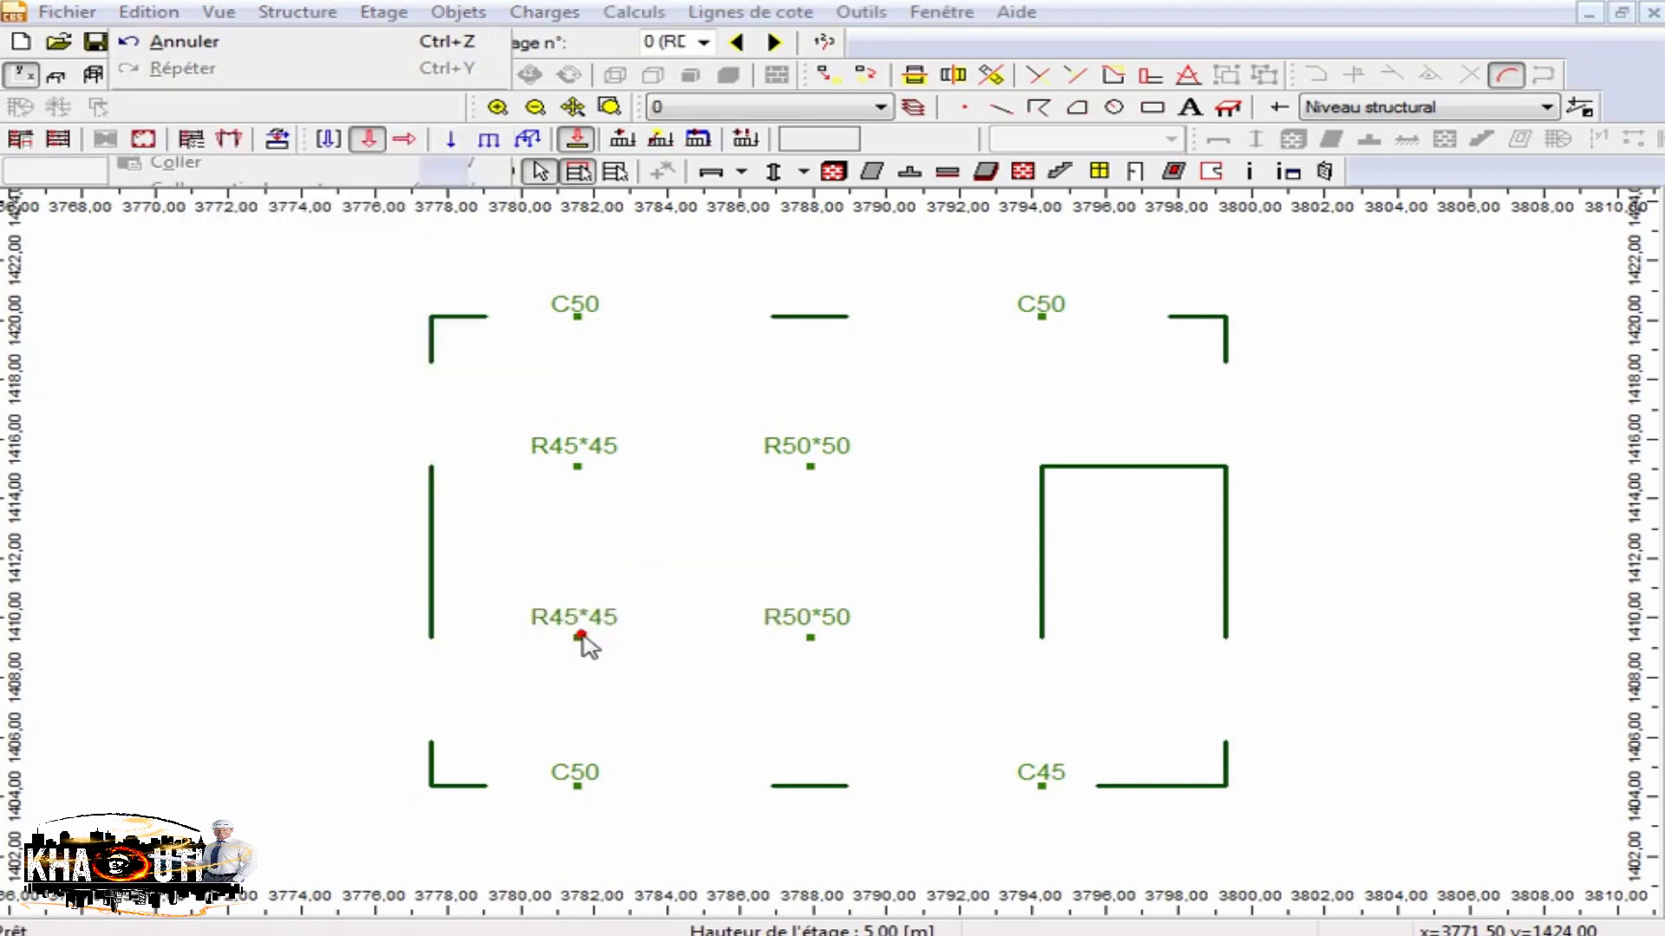
left_click(310, 308)
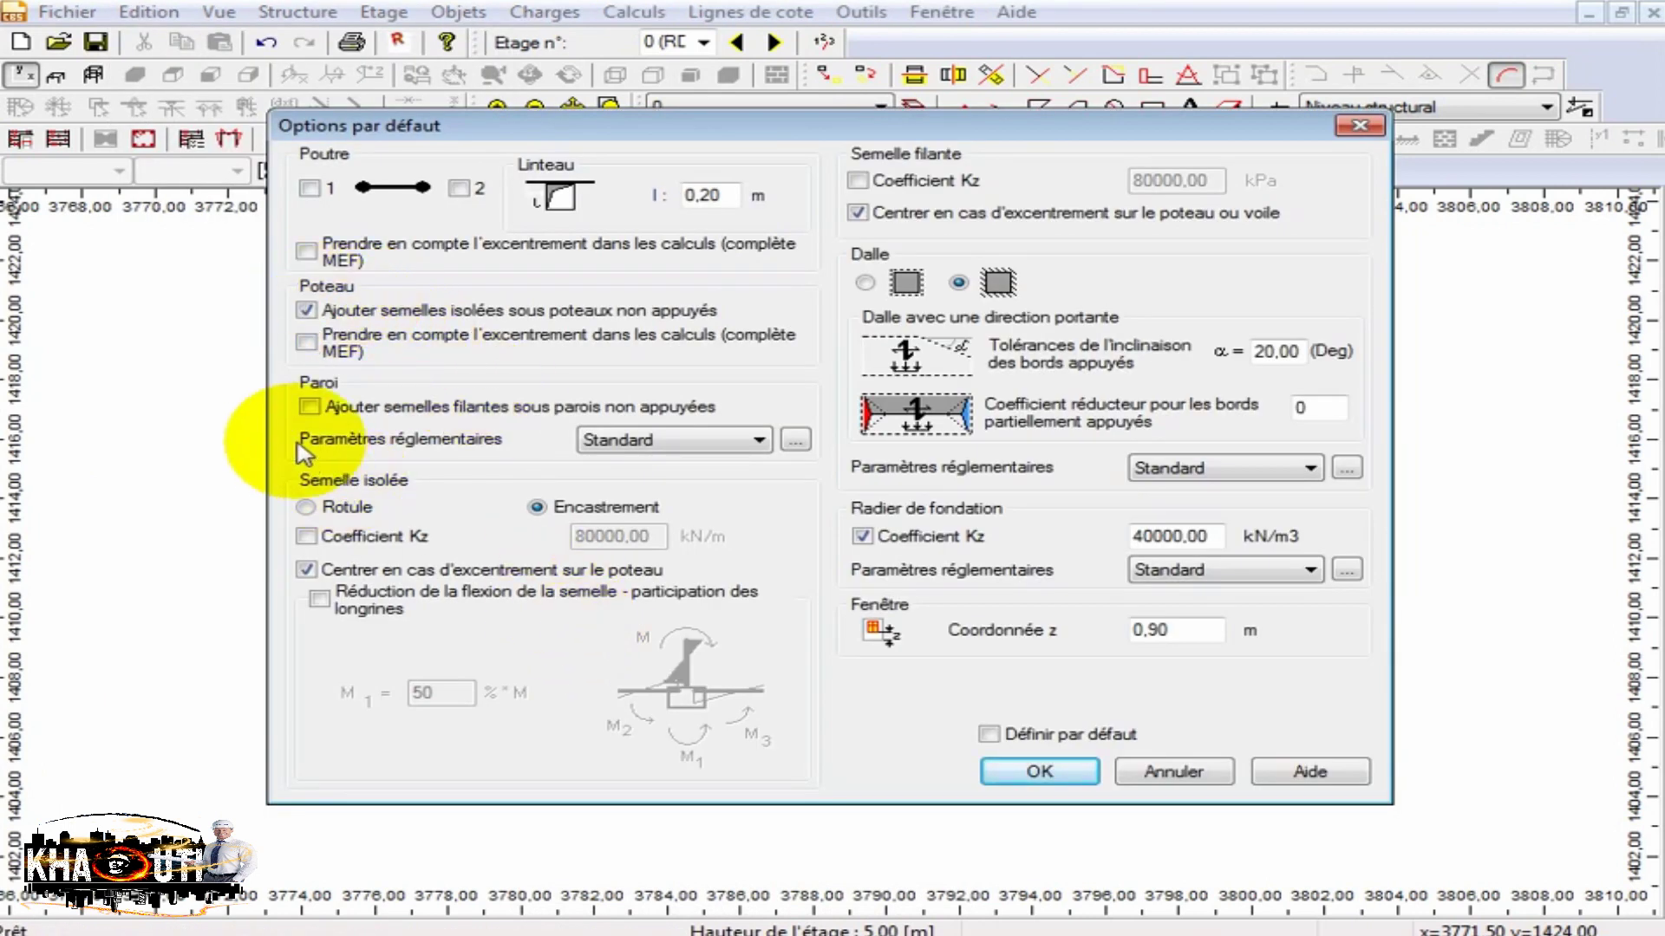
left_click(309, 406)
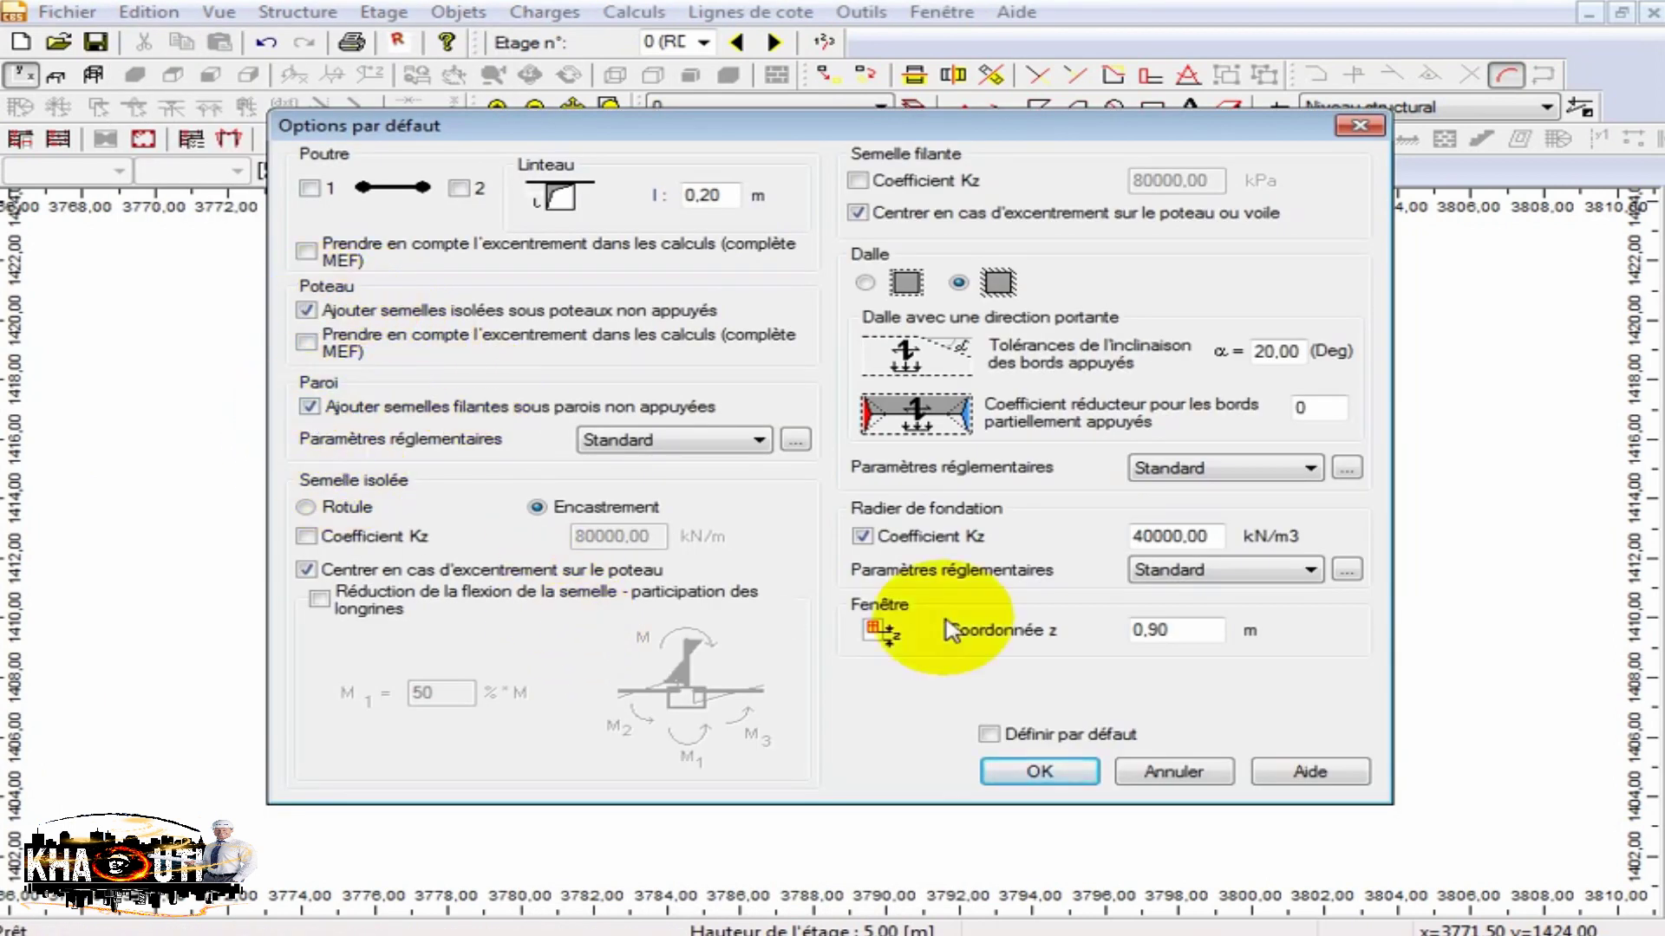
left_click(1075, 771)
Calculate the entire structure by the influence-surface method, with structure type Mixte in directions X and Y.
left_click(641, 12)
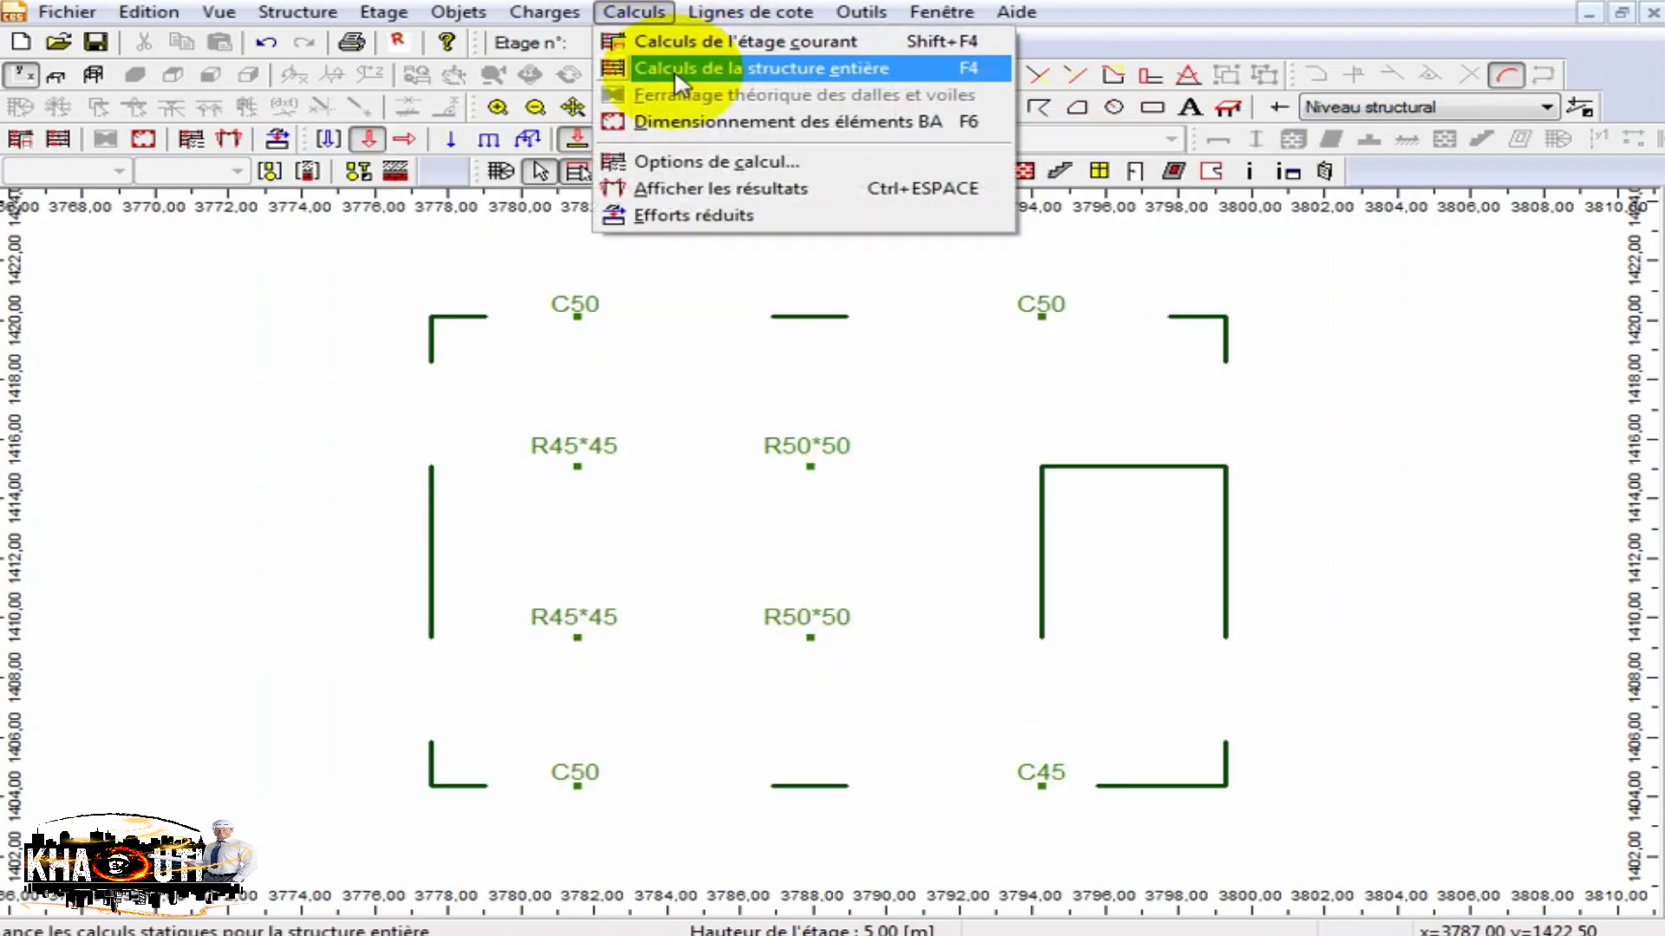
left_click(688, 68)
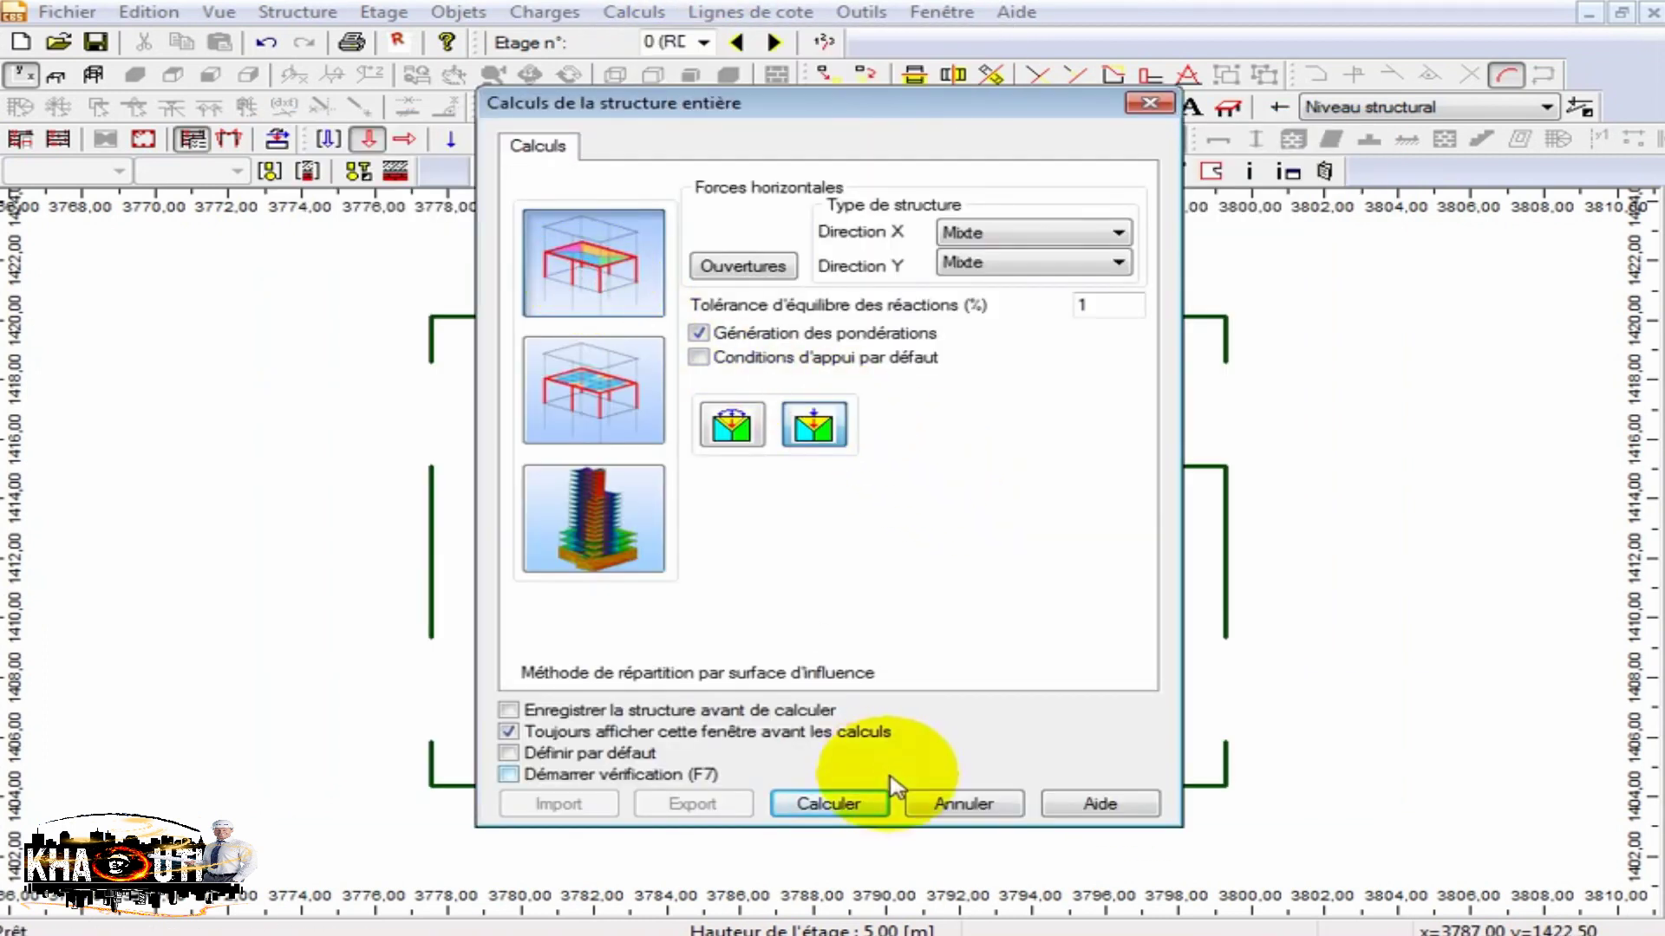
left_click(828, 803)
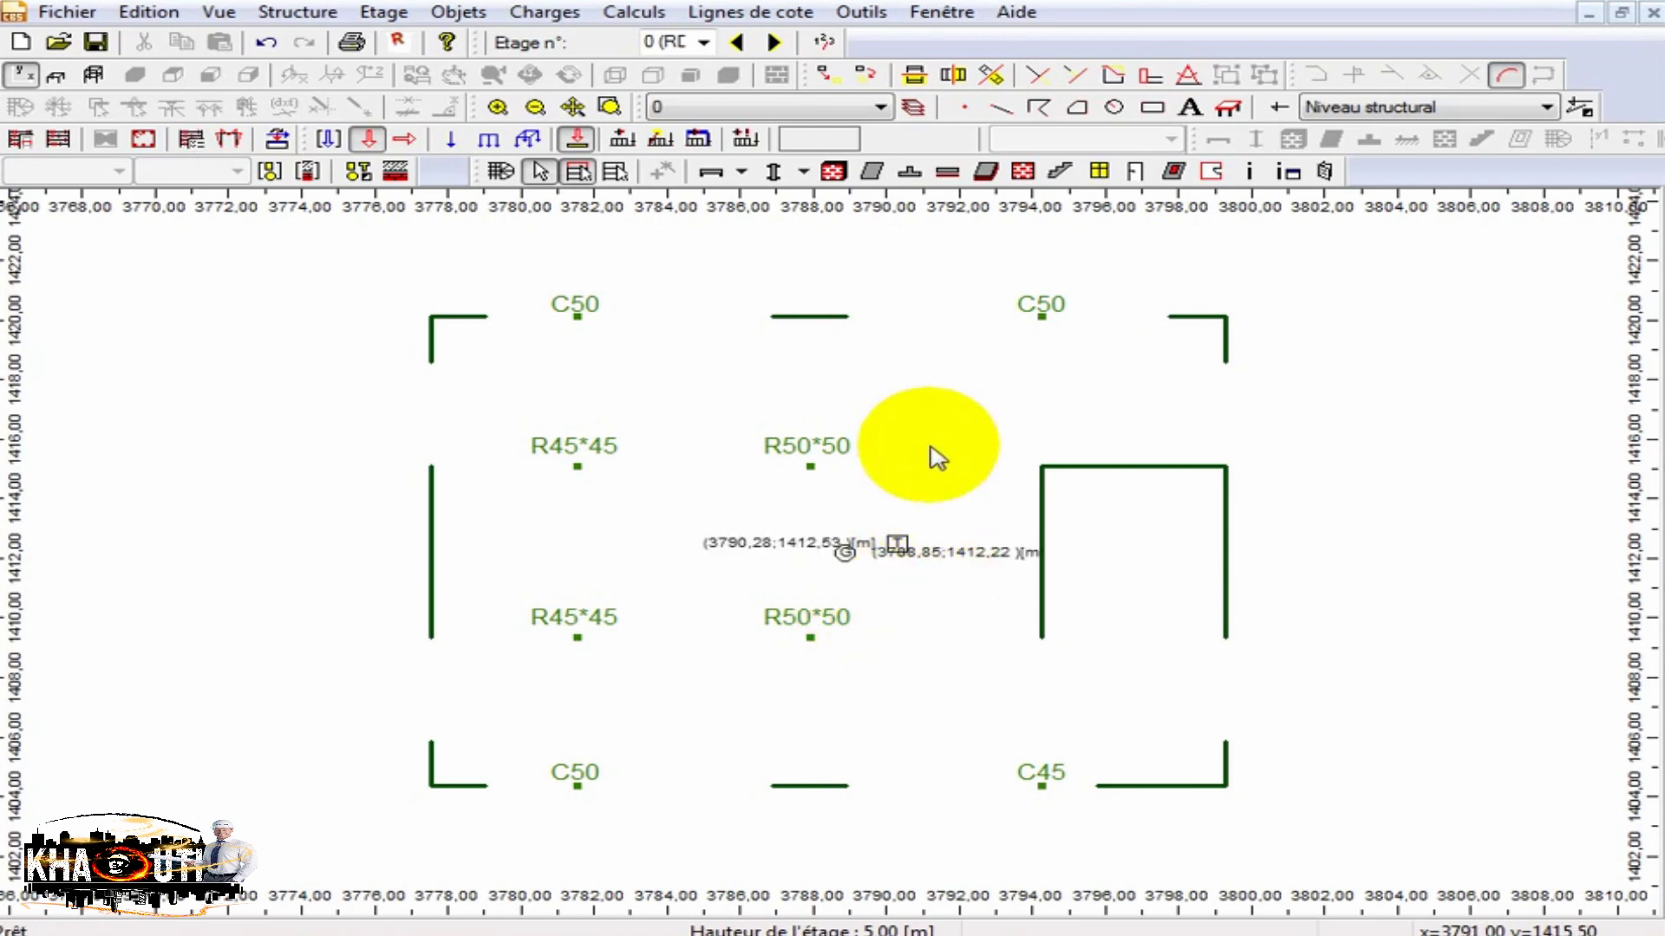
Switch back to Robot, examine the modes' frequencies, periods and cumulative masses, and clear the selection in the 3D structure view.
scroll(893, 538, "up", 1)
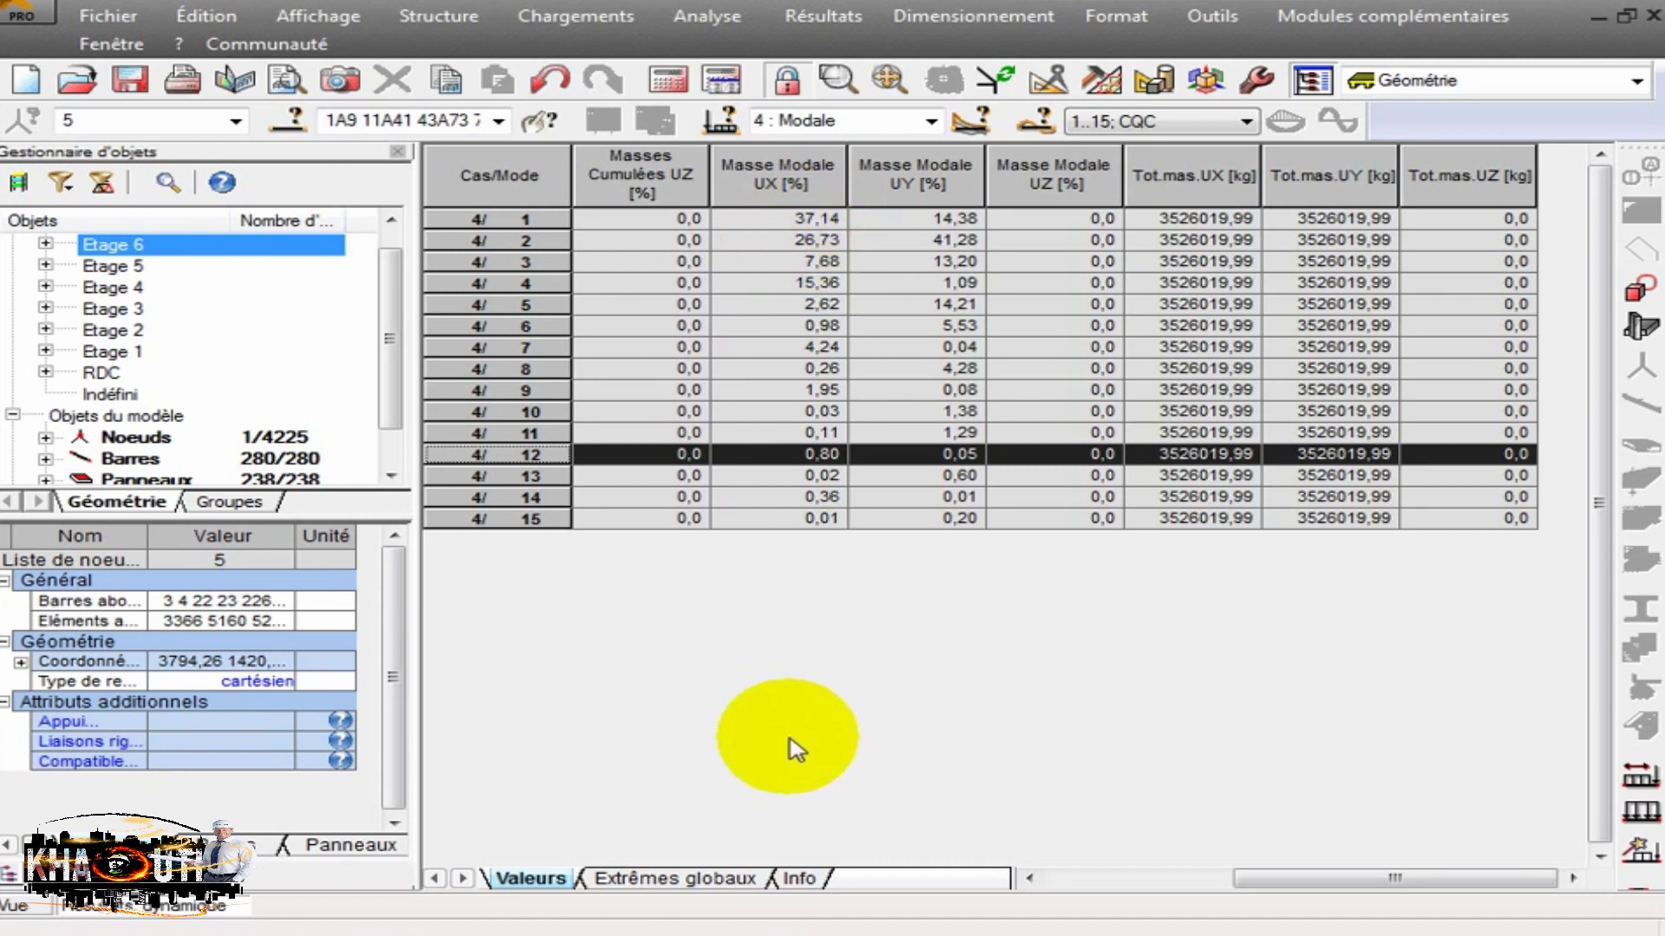
left_click(724, 934)
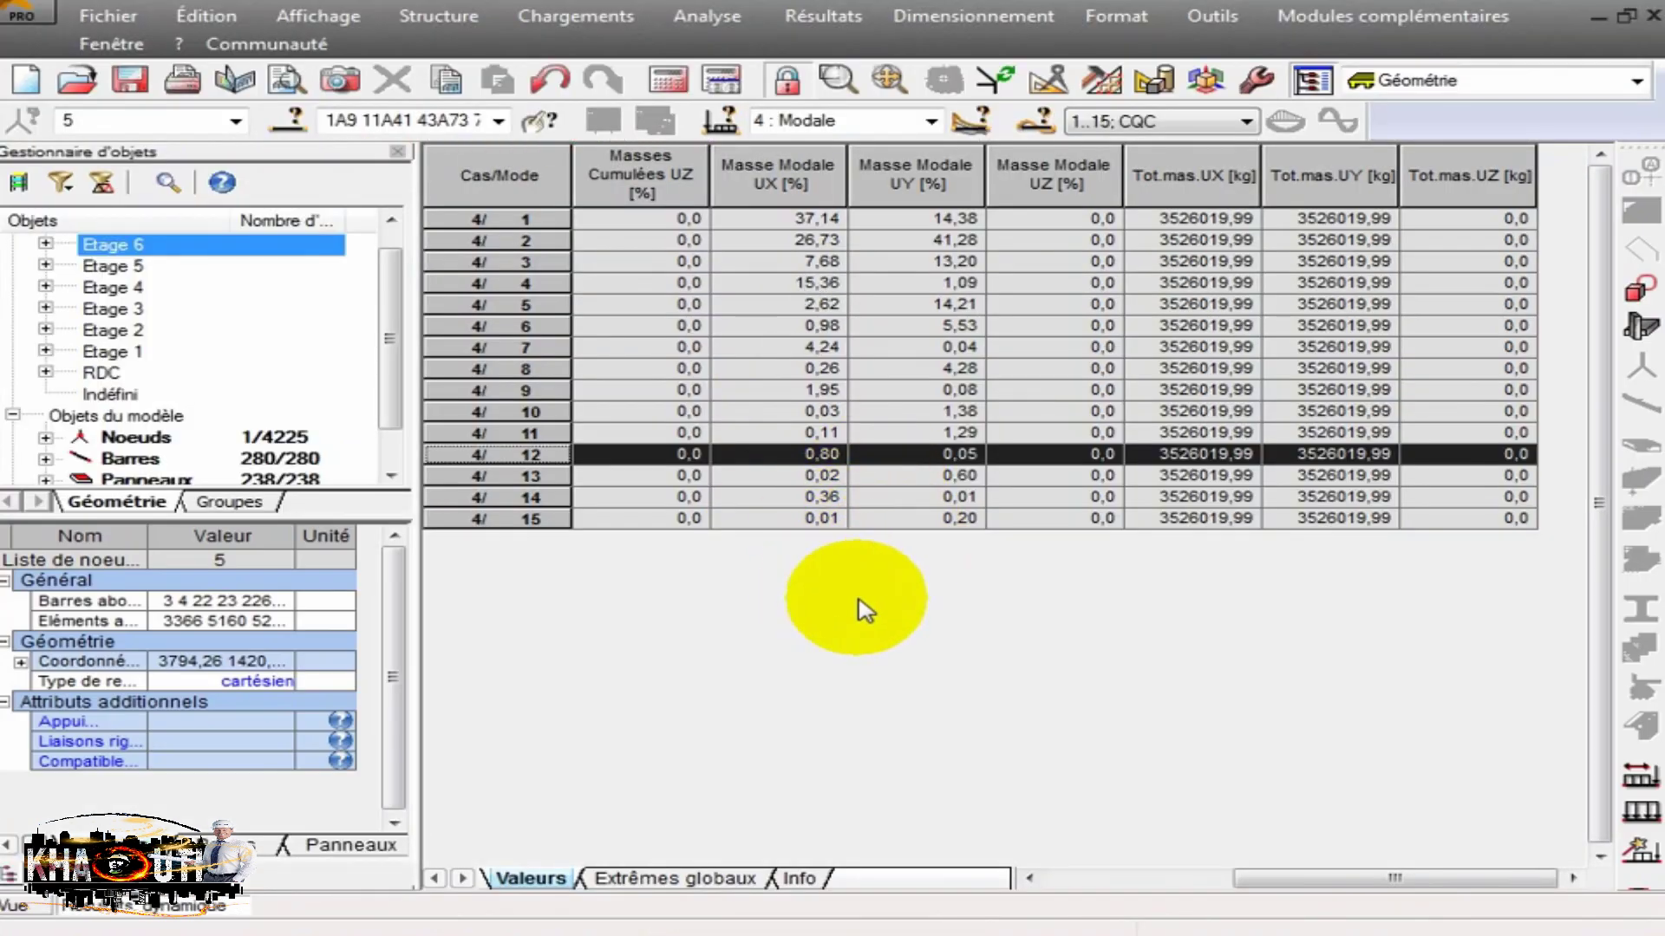
left_click_drag(1245, 878, 854, 799)
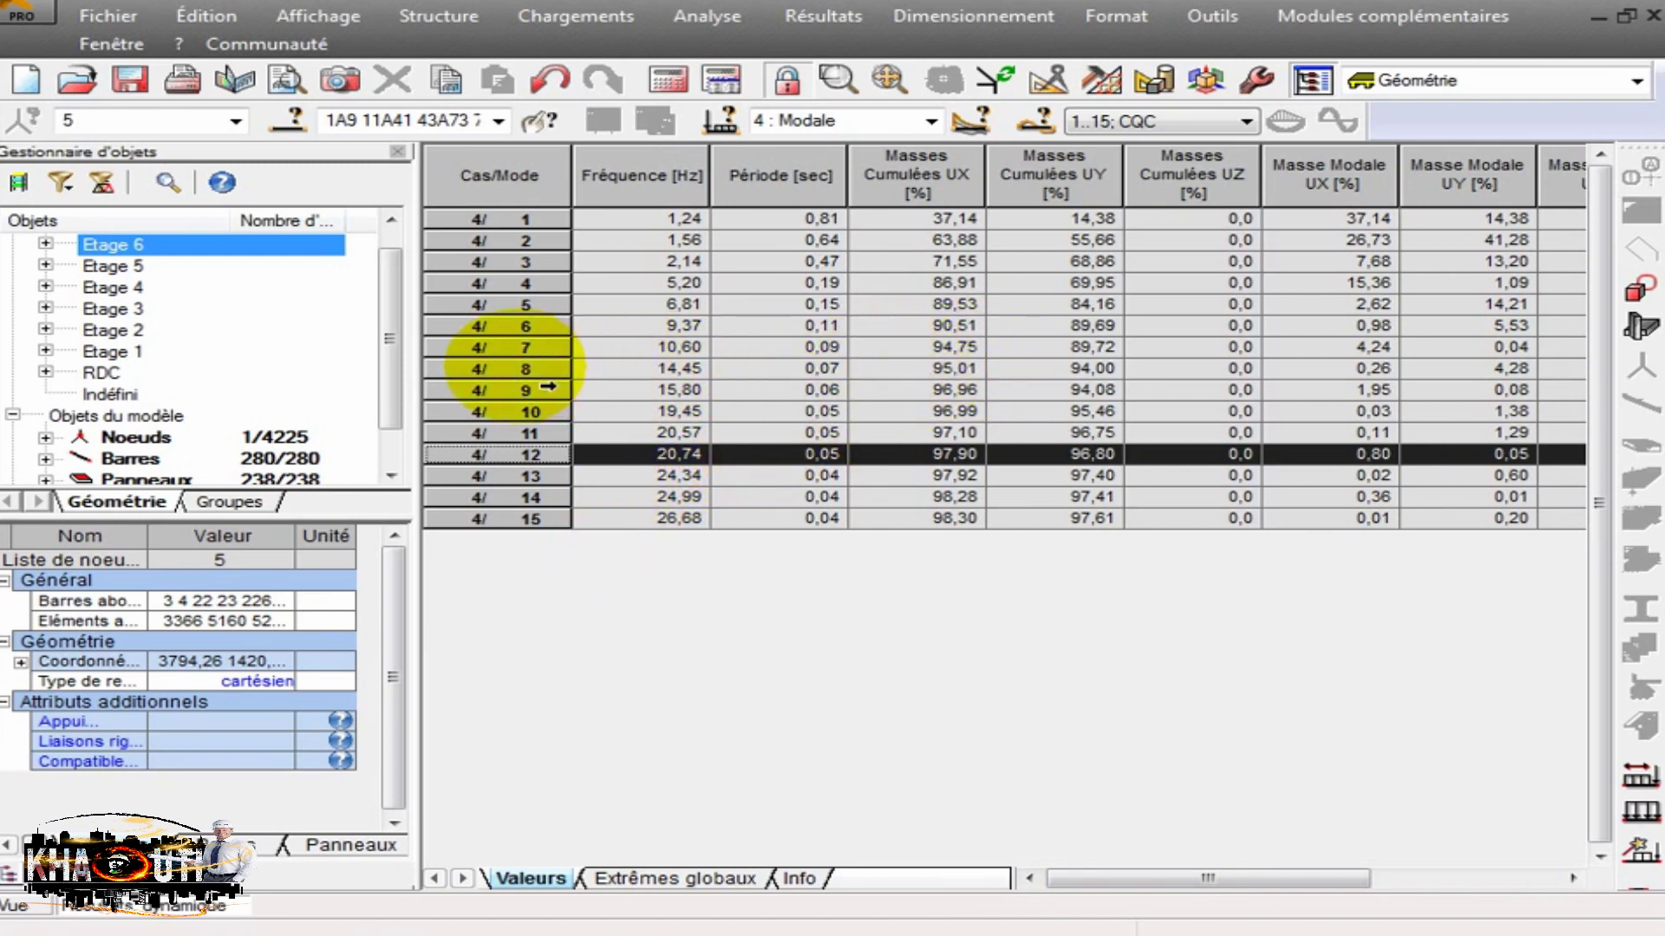
left_click(513, 367)
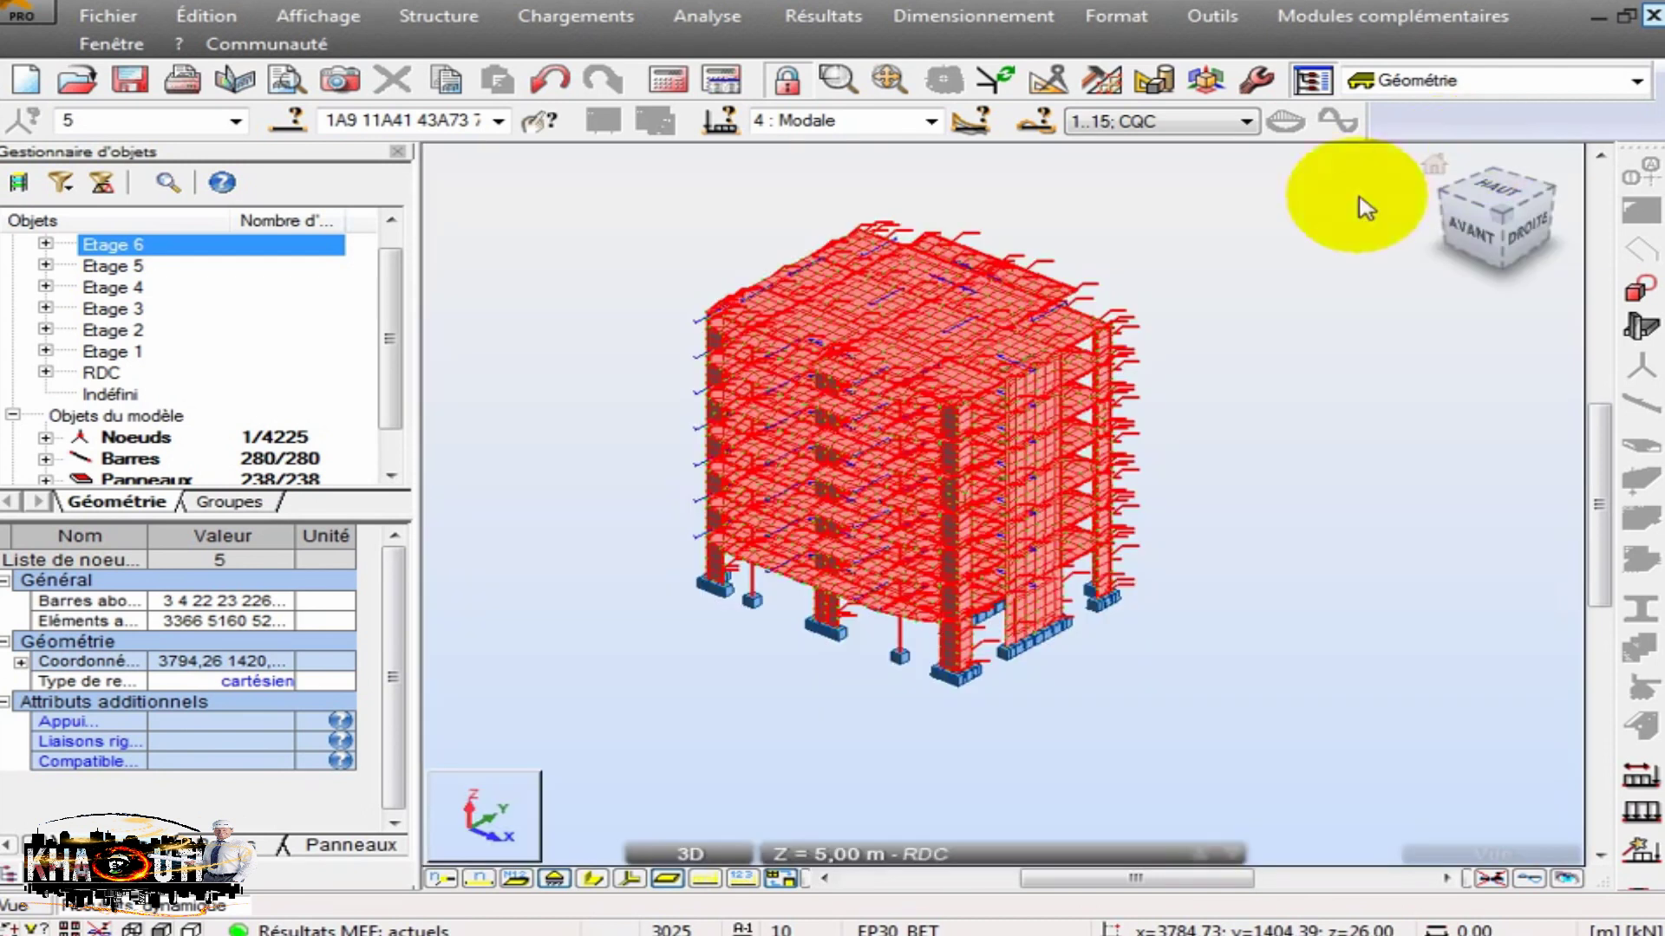
right_click(685, 229)
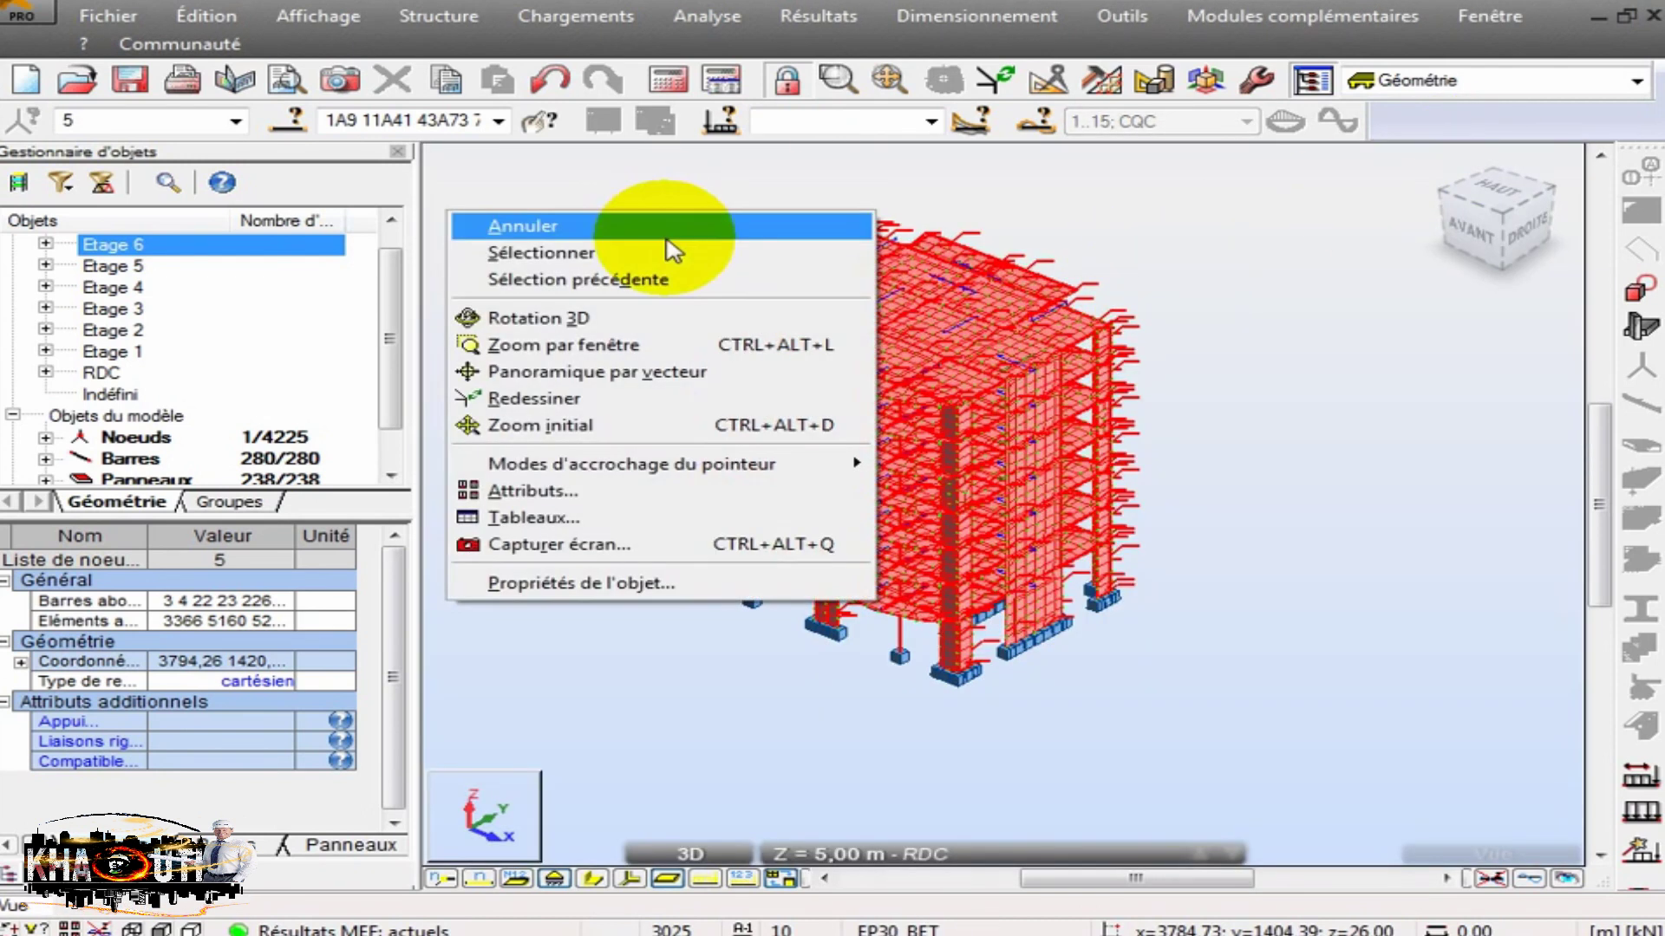
left_click(668, 250)
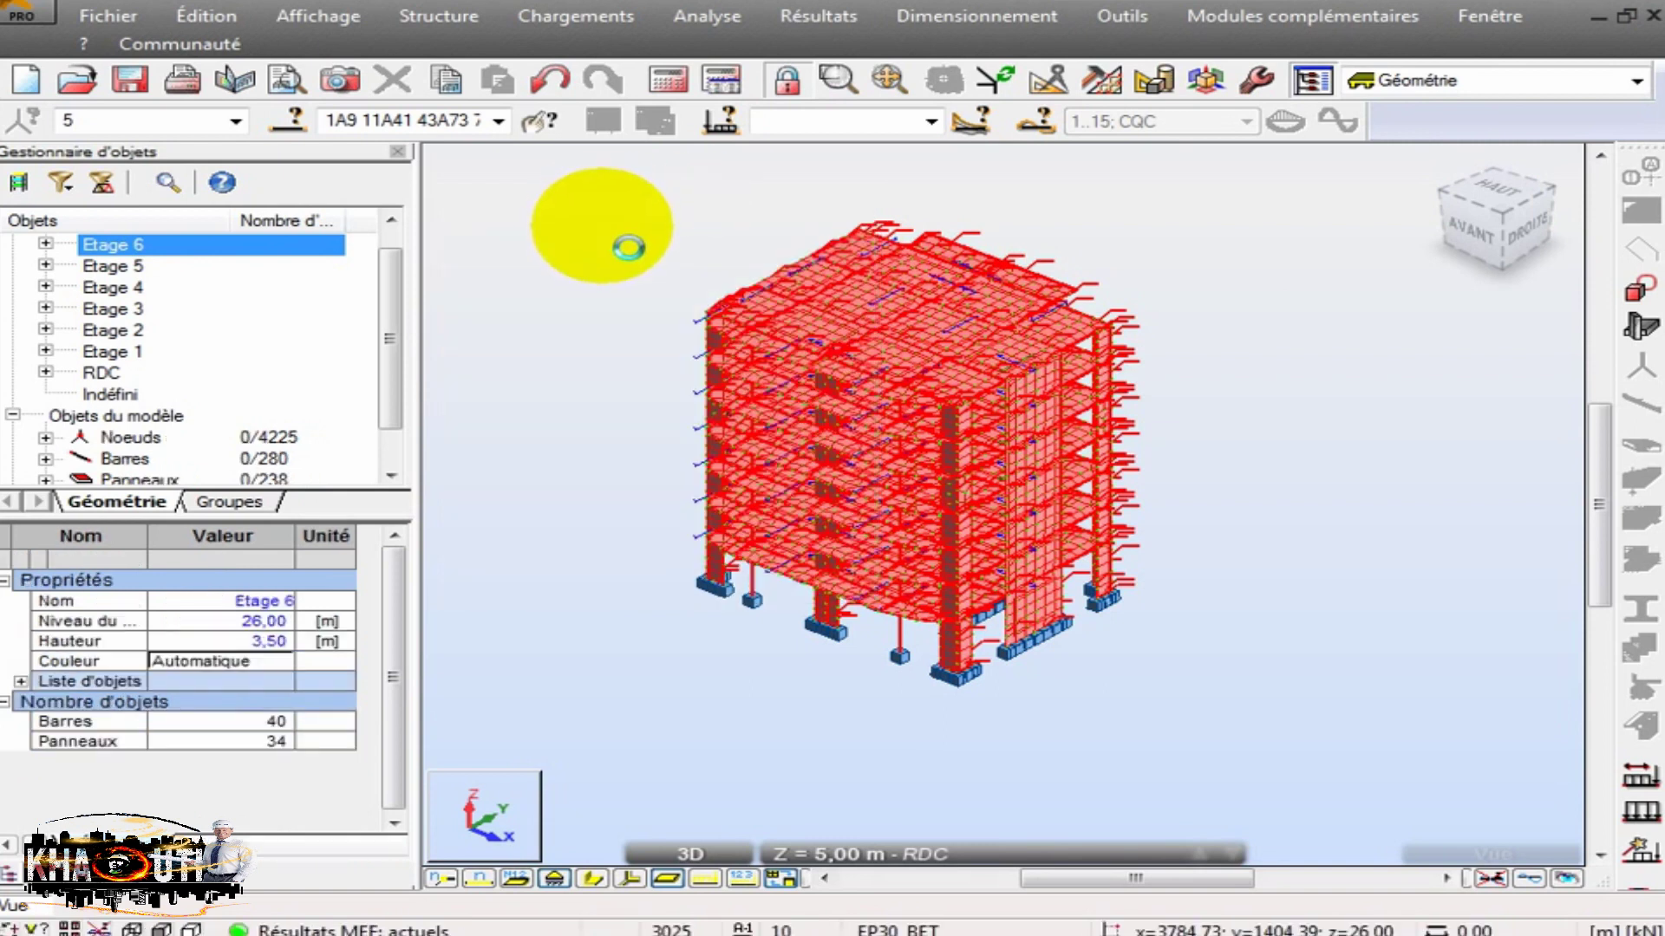
Duplicate the workbook "verification sismique - portique" in the folder groupe 08-11-2014.
left_click(252, 935)
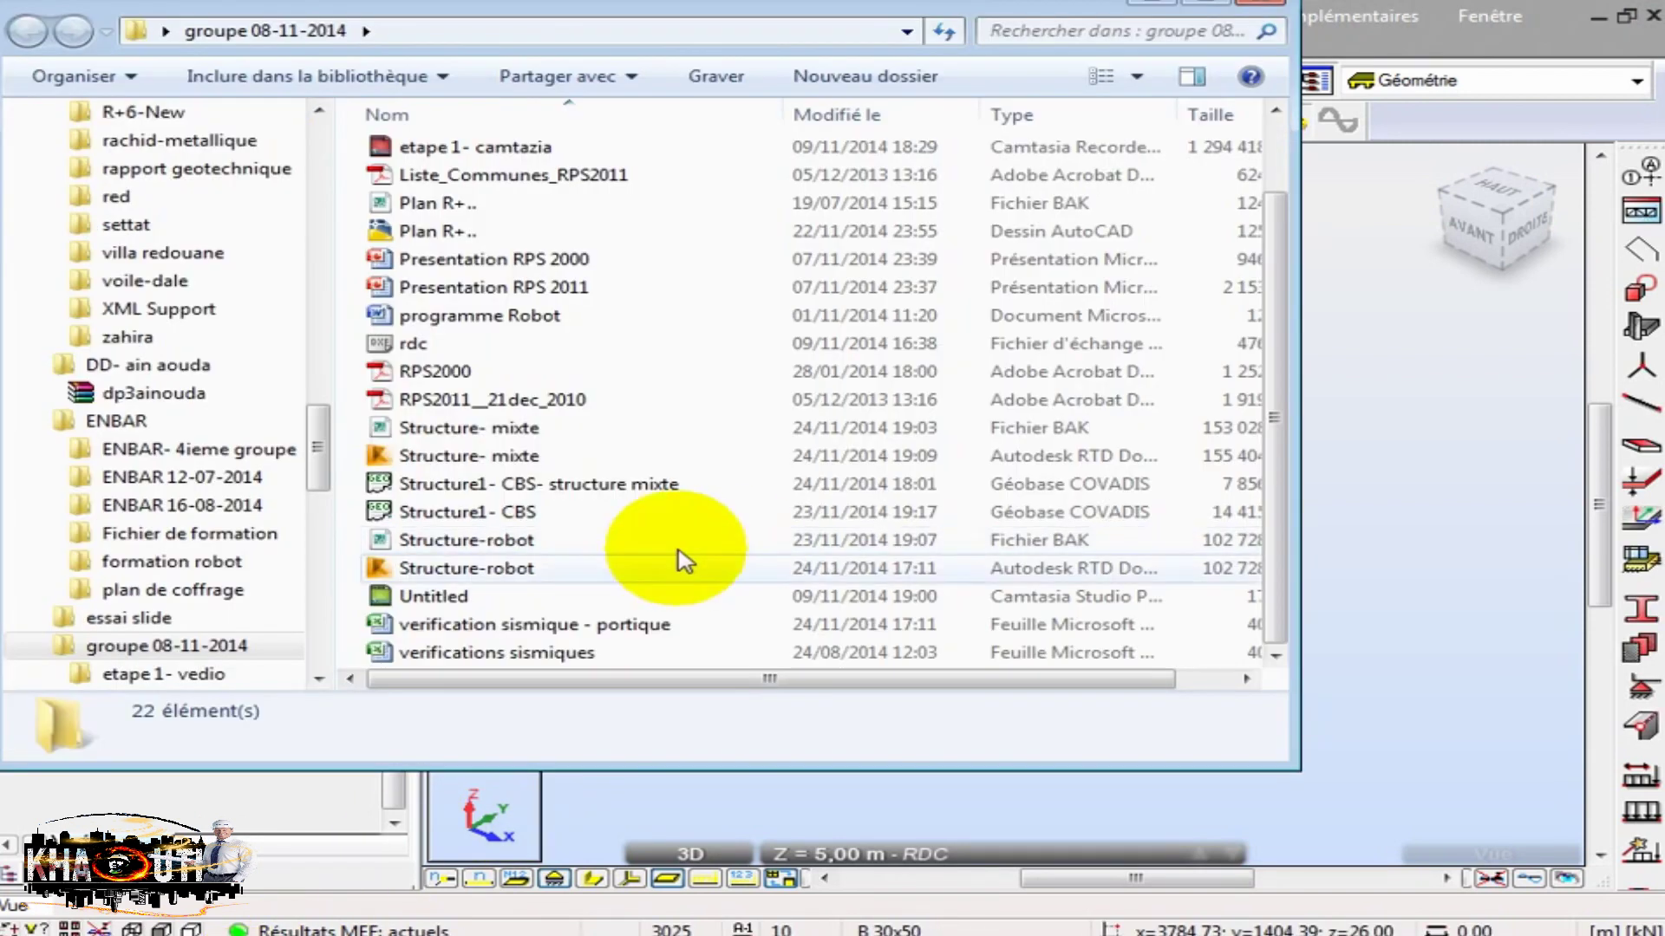
left_click(1217, 3)
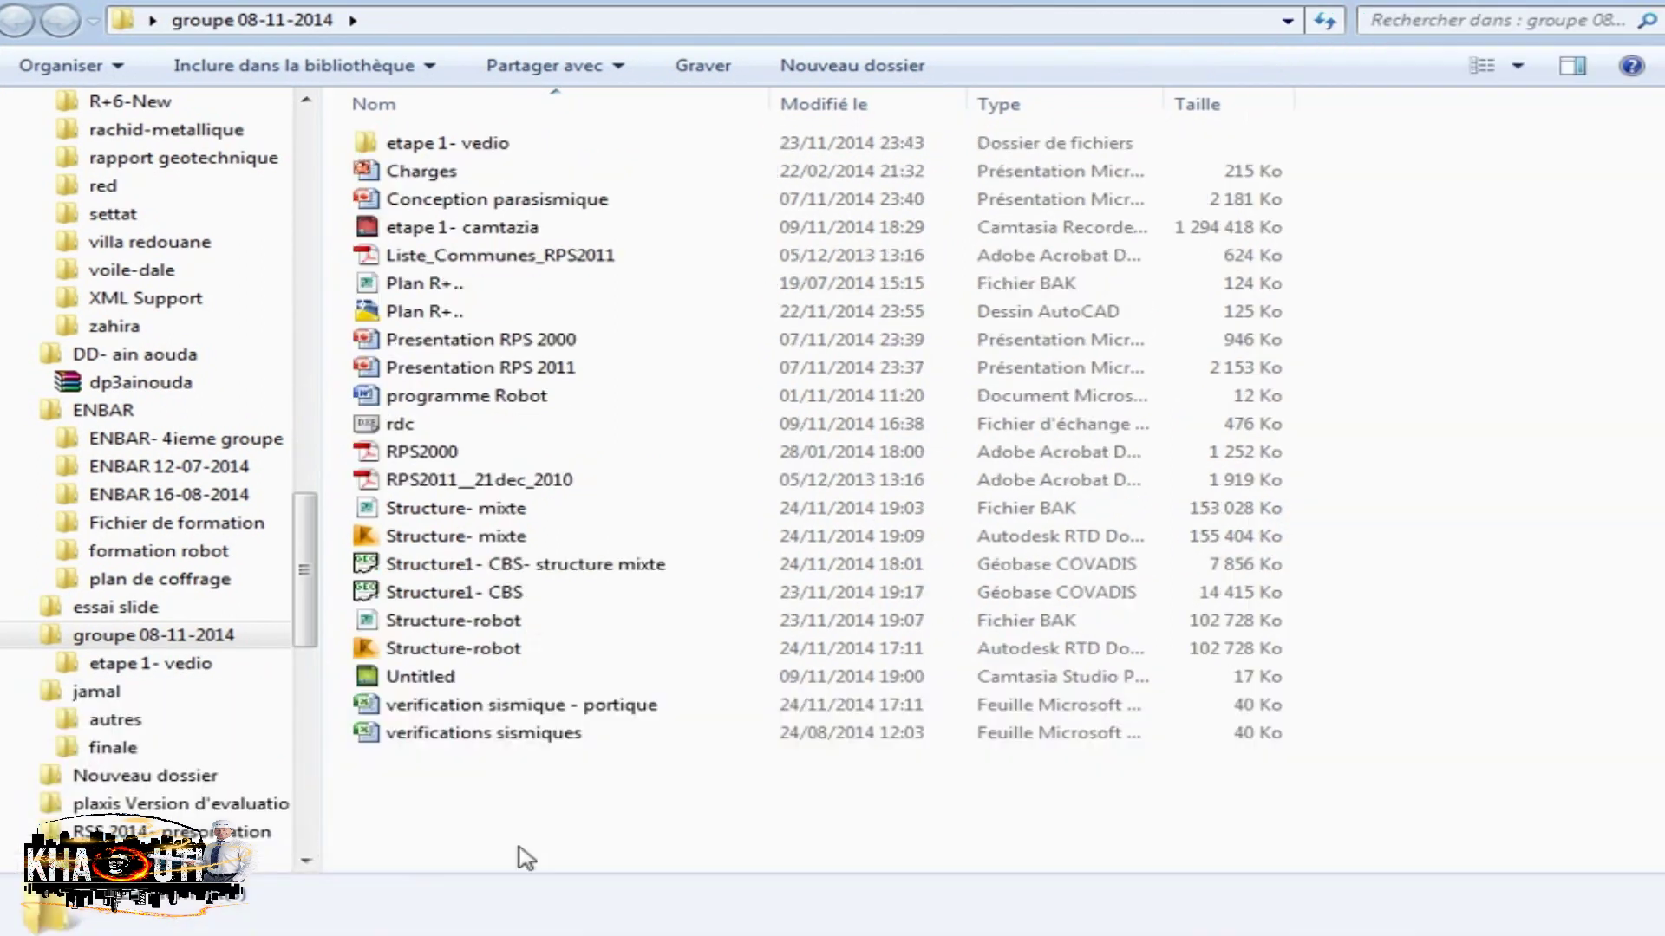
left_click(573, 711)
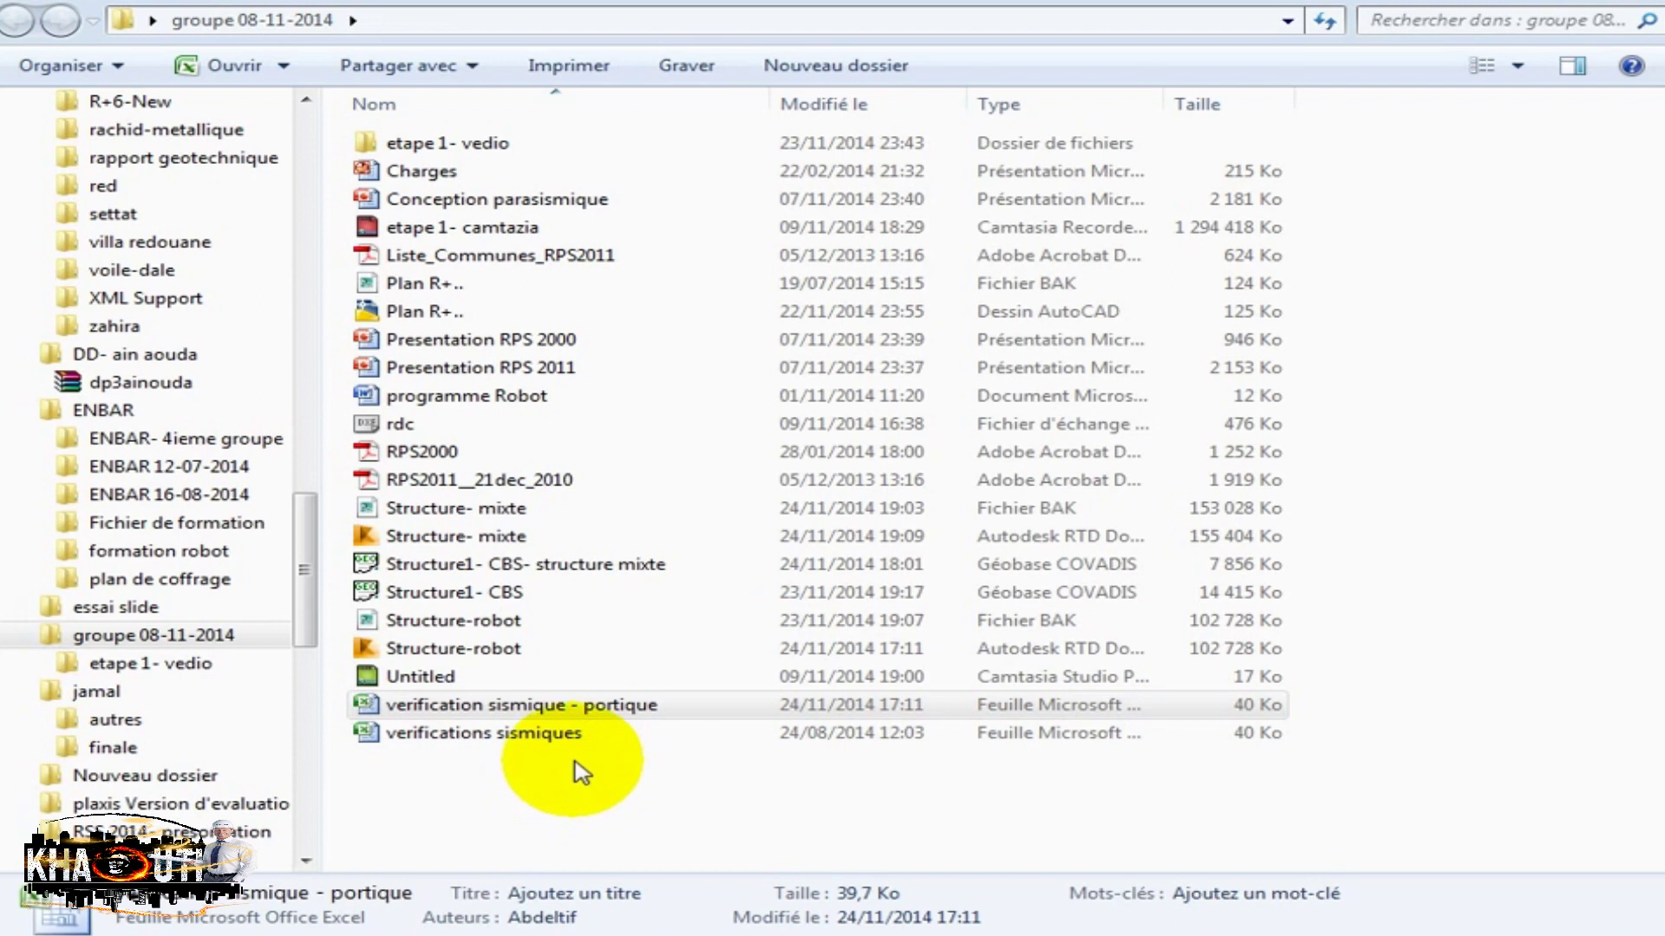
left_click(585, 221)
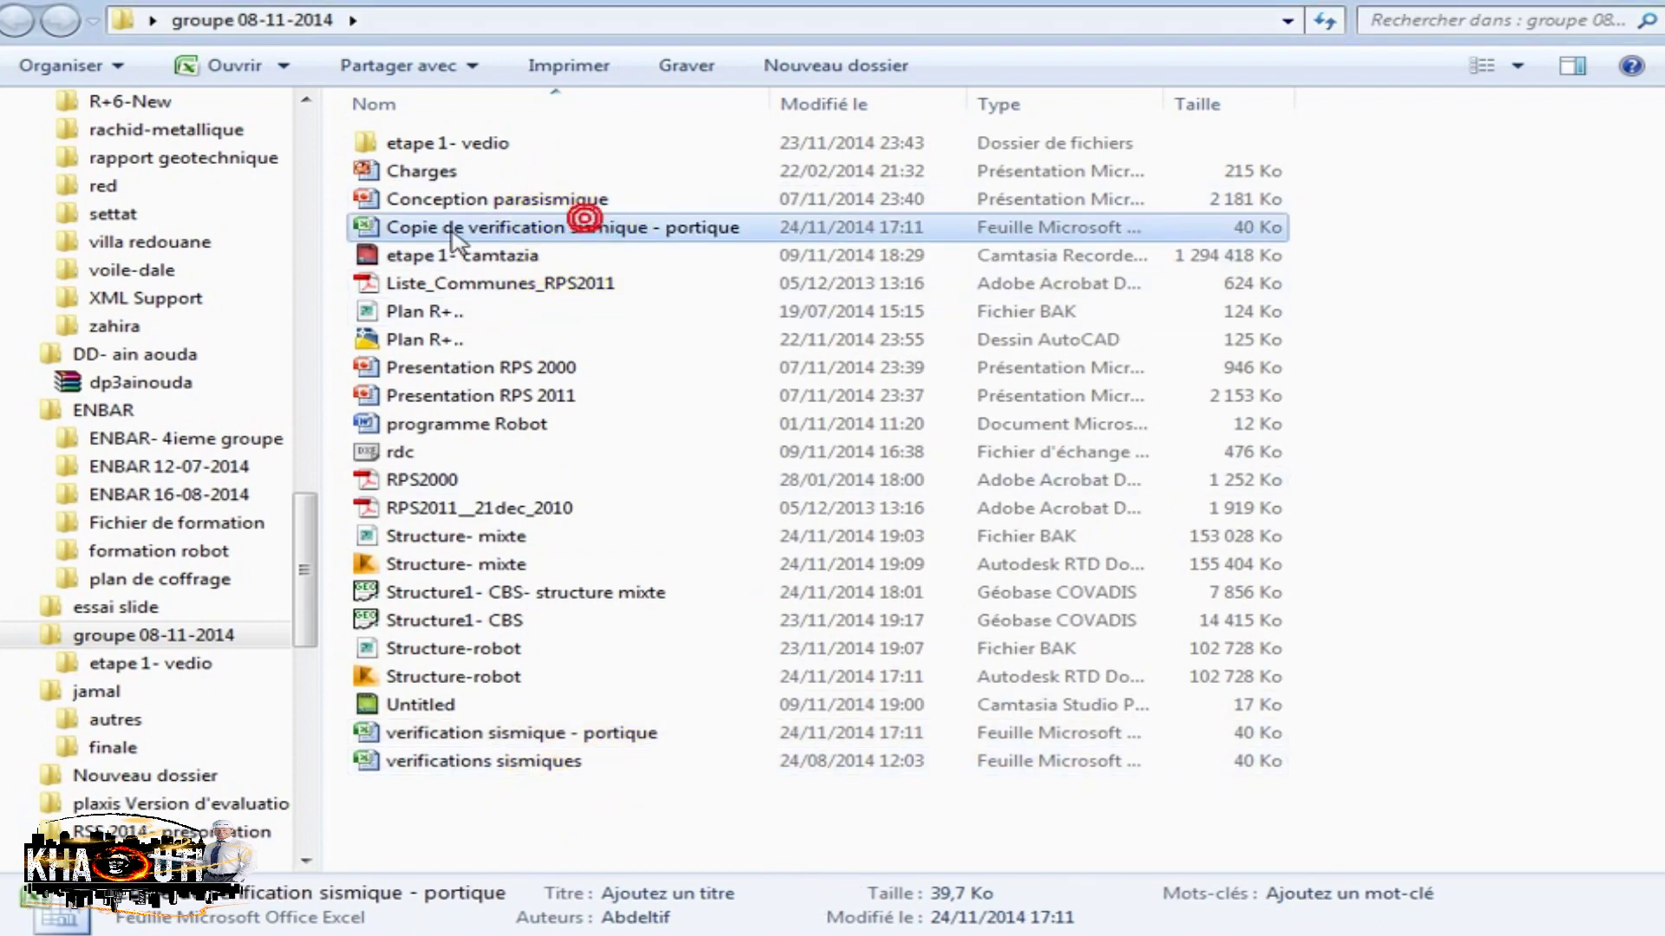
Rename the copied workbook as "verification sismique -mixe" and open it.
left_click(460, 230)
left_click_drag(470, 233, 334, 227)
key("Delete")
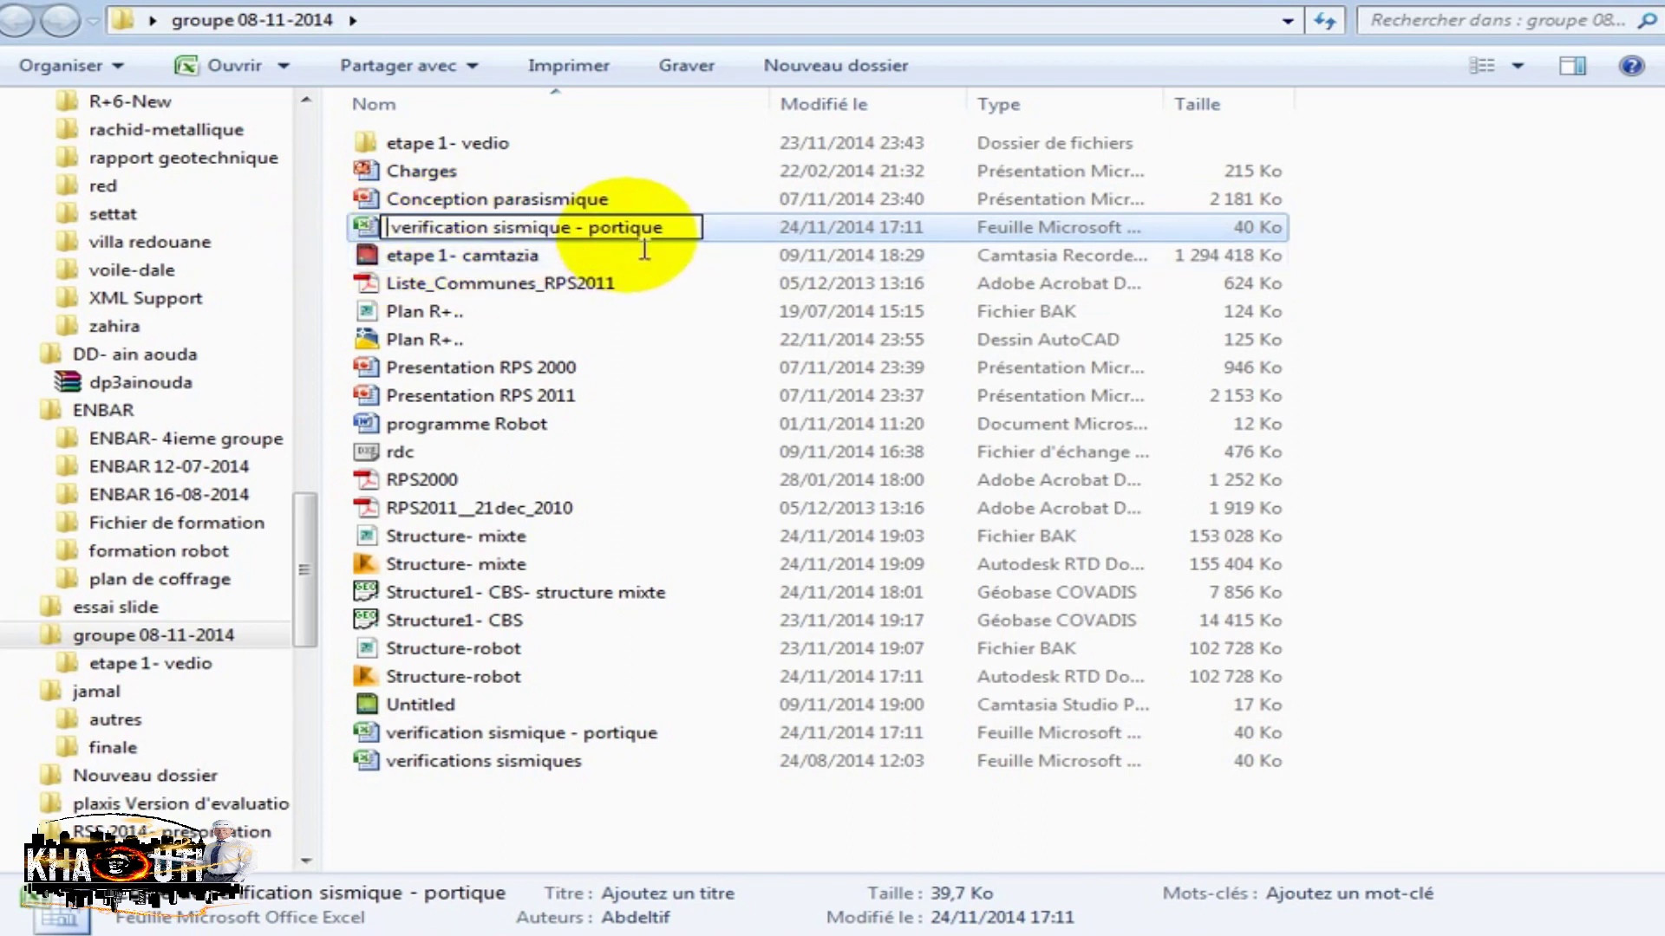
double_click(598, 227)
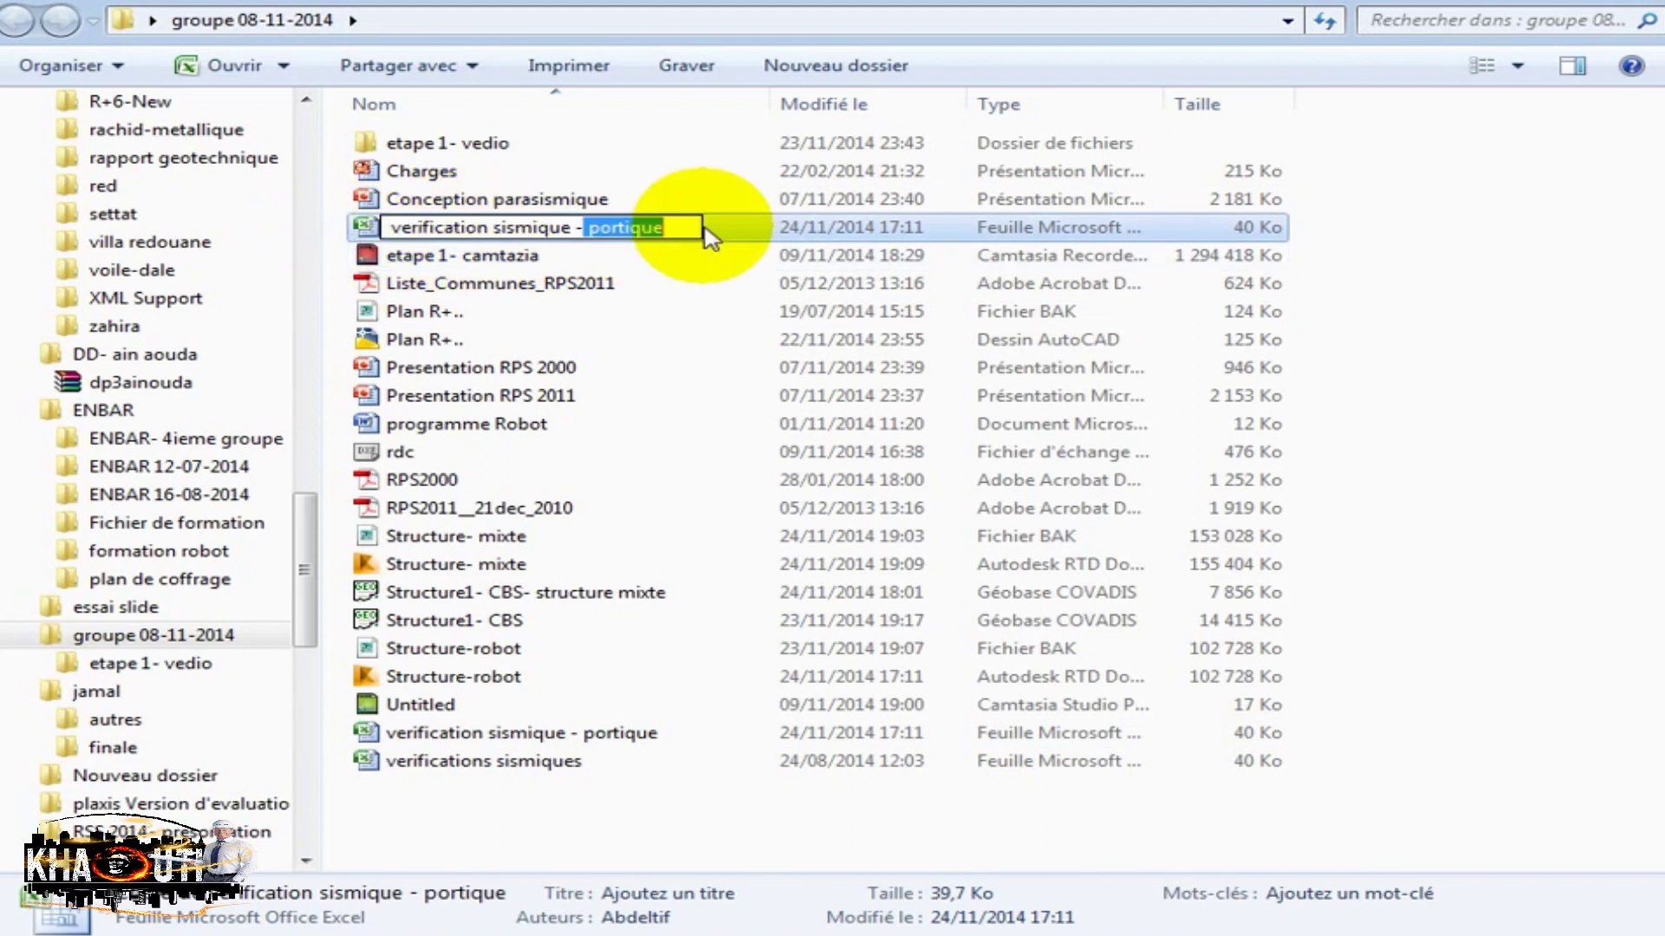
type("mix")
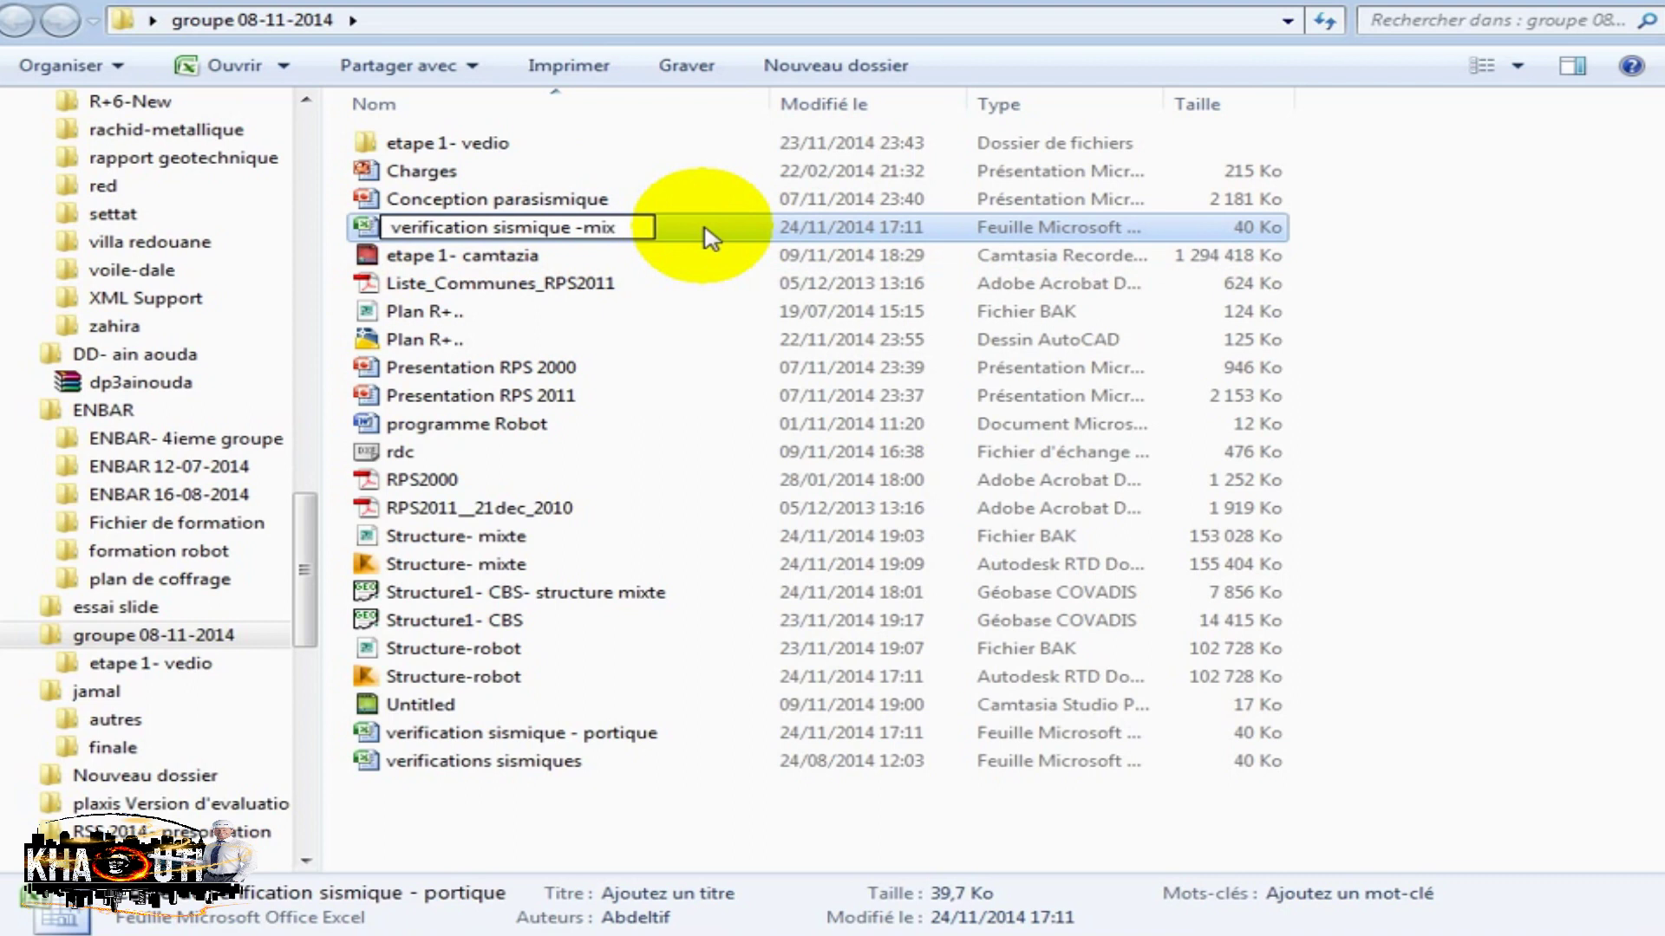
type("e")
key("Return")
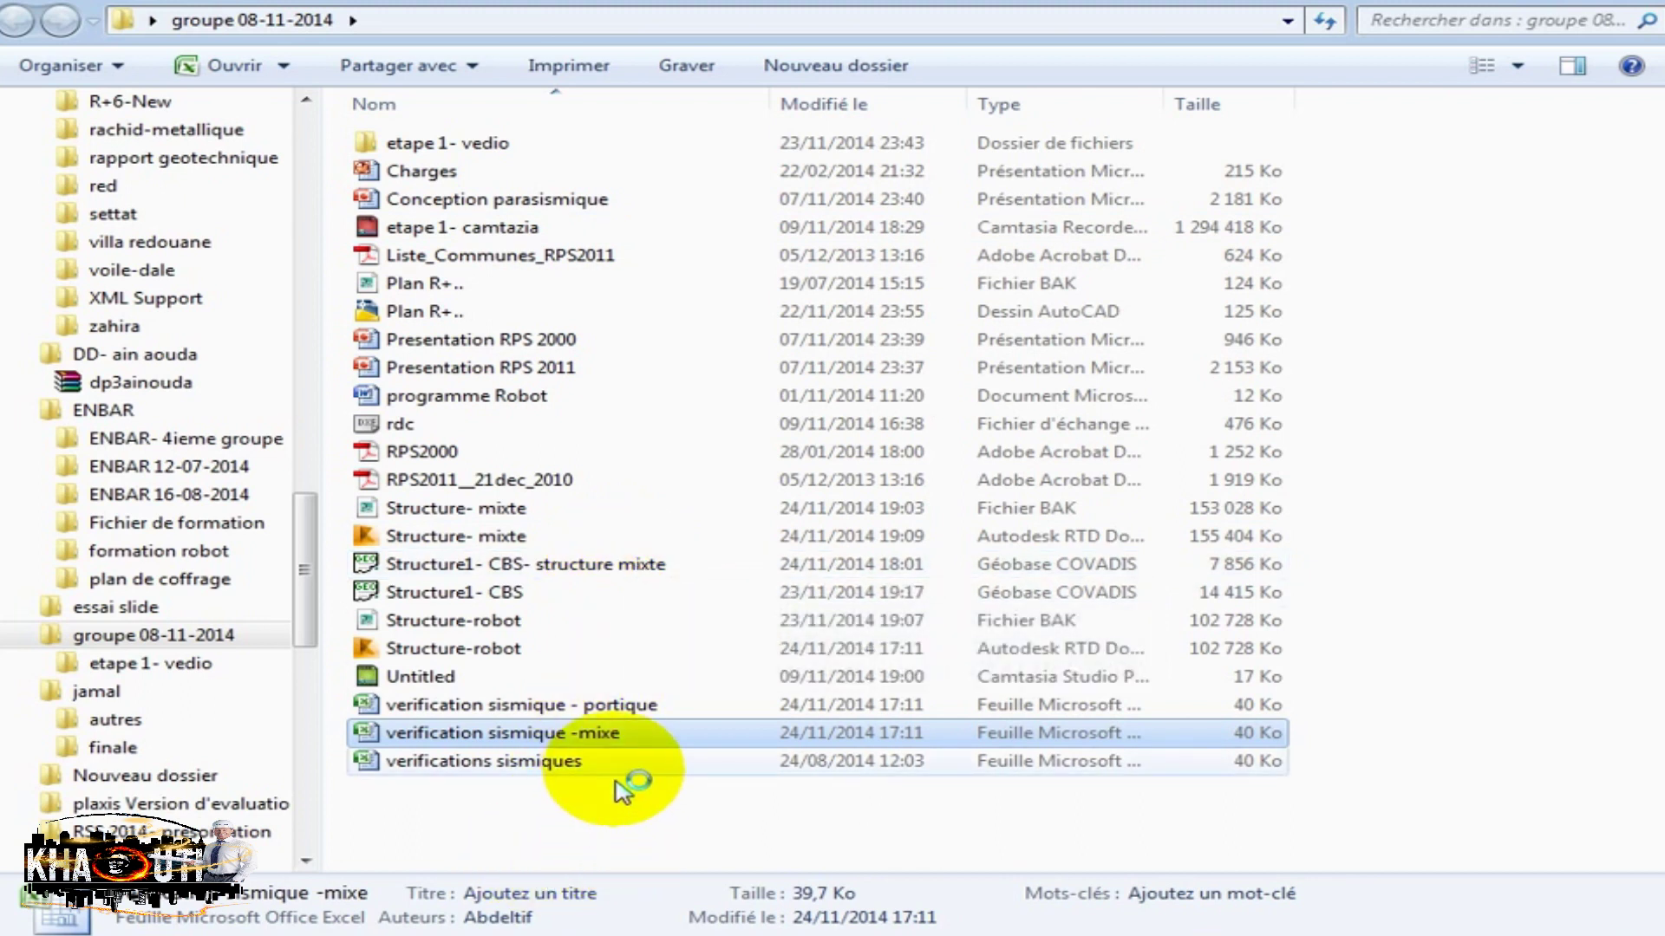
Switch to Robot and display the complete results table for the storeys (Etages).
left_click(598, 934)
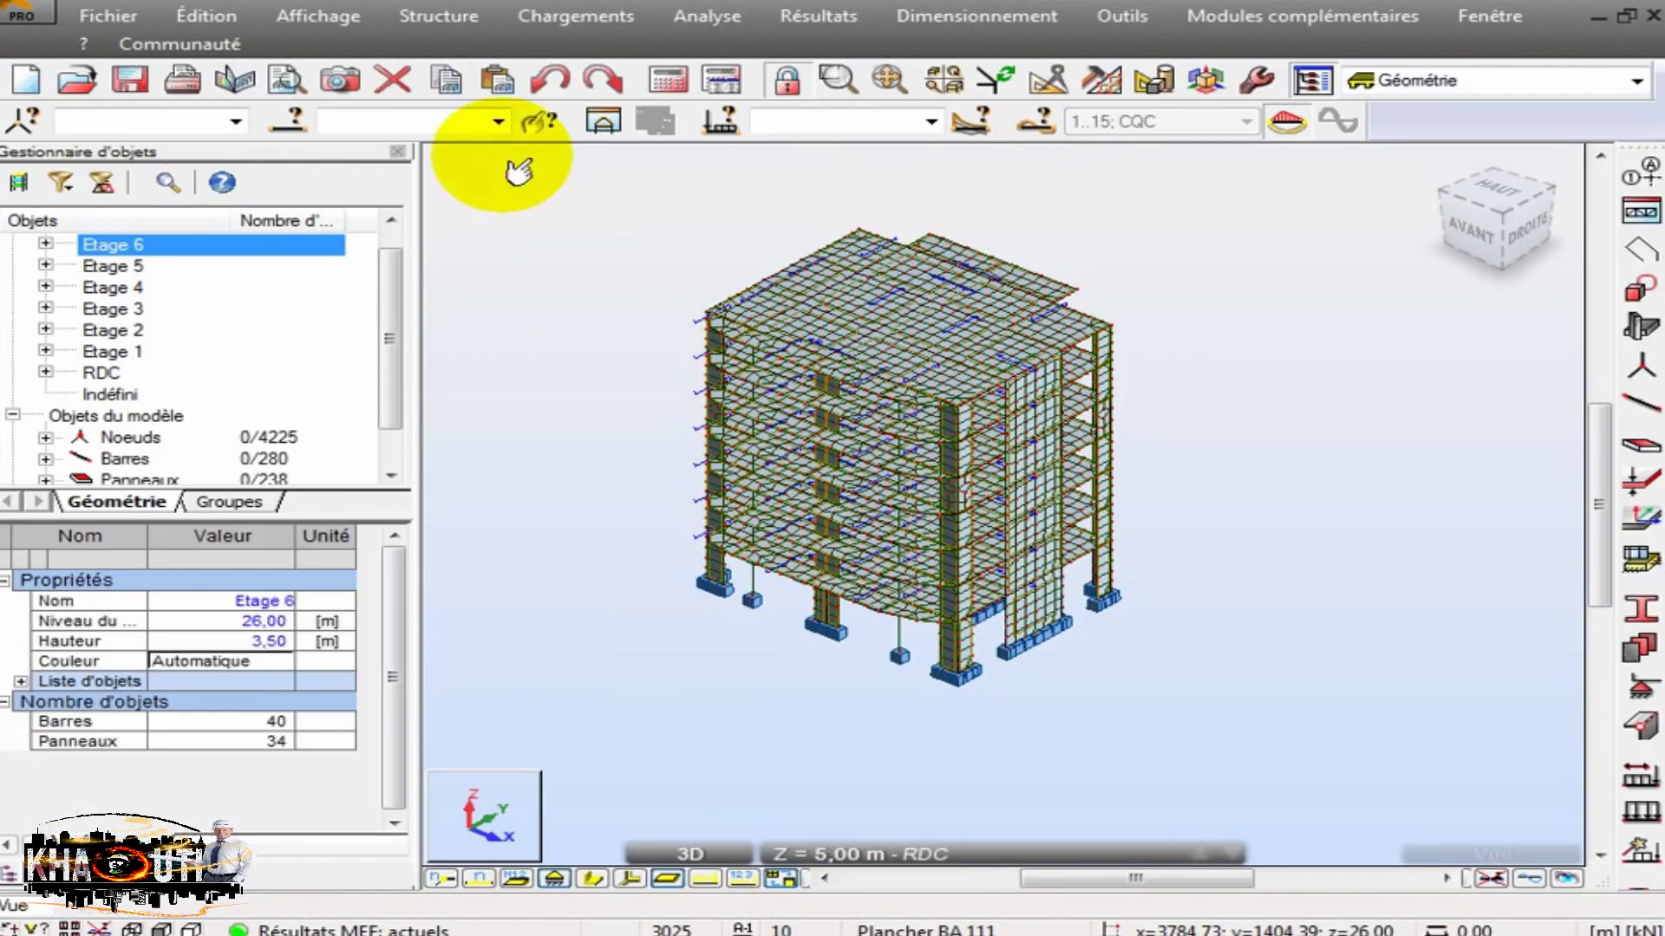
left_click(438, 15)
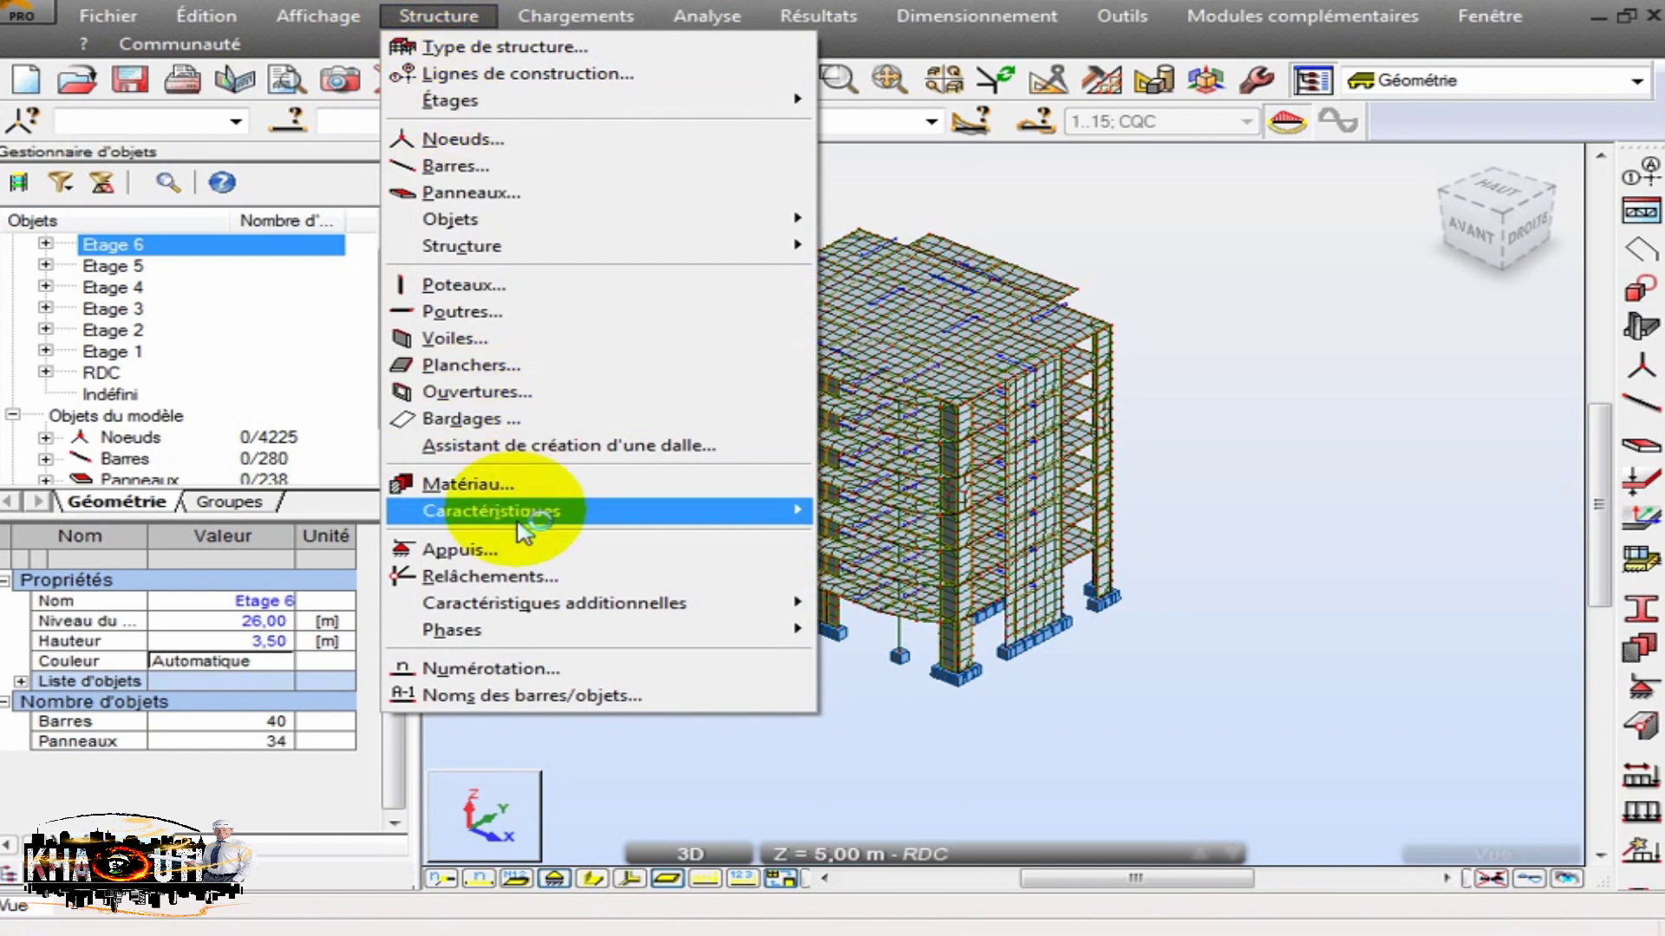
mouse_move(319, 15)
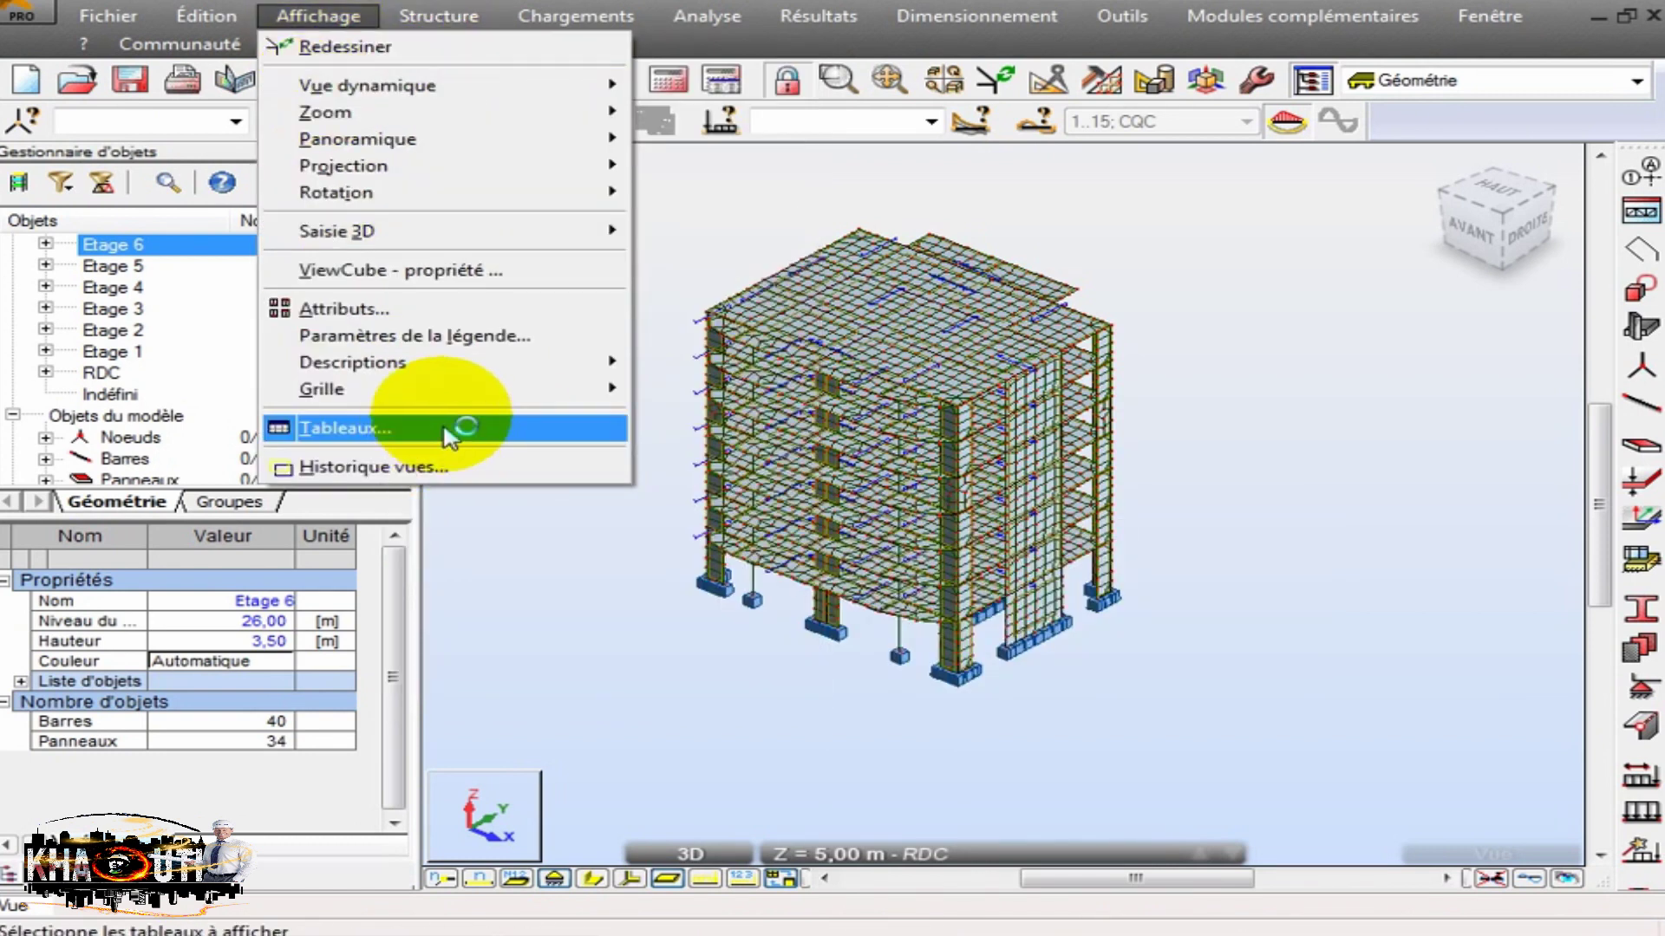
left_click(346, 428)
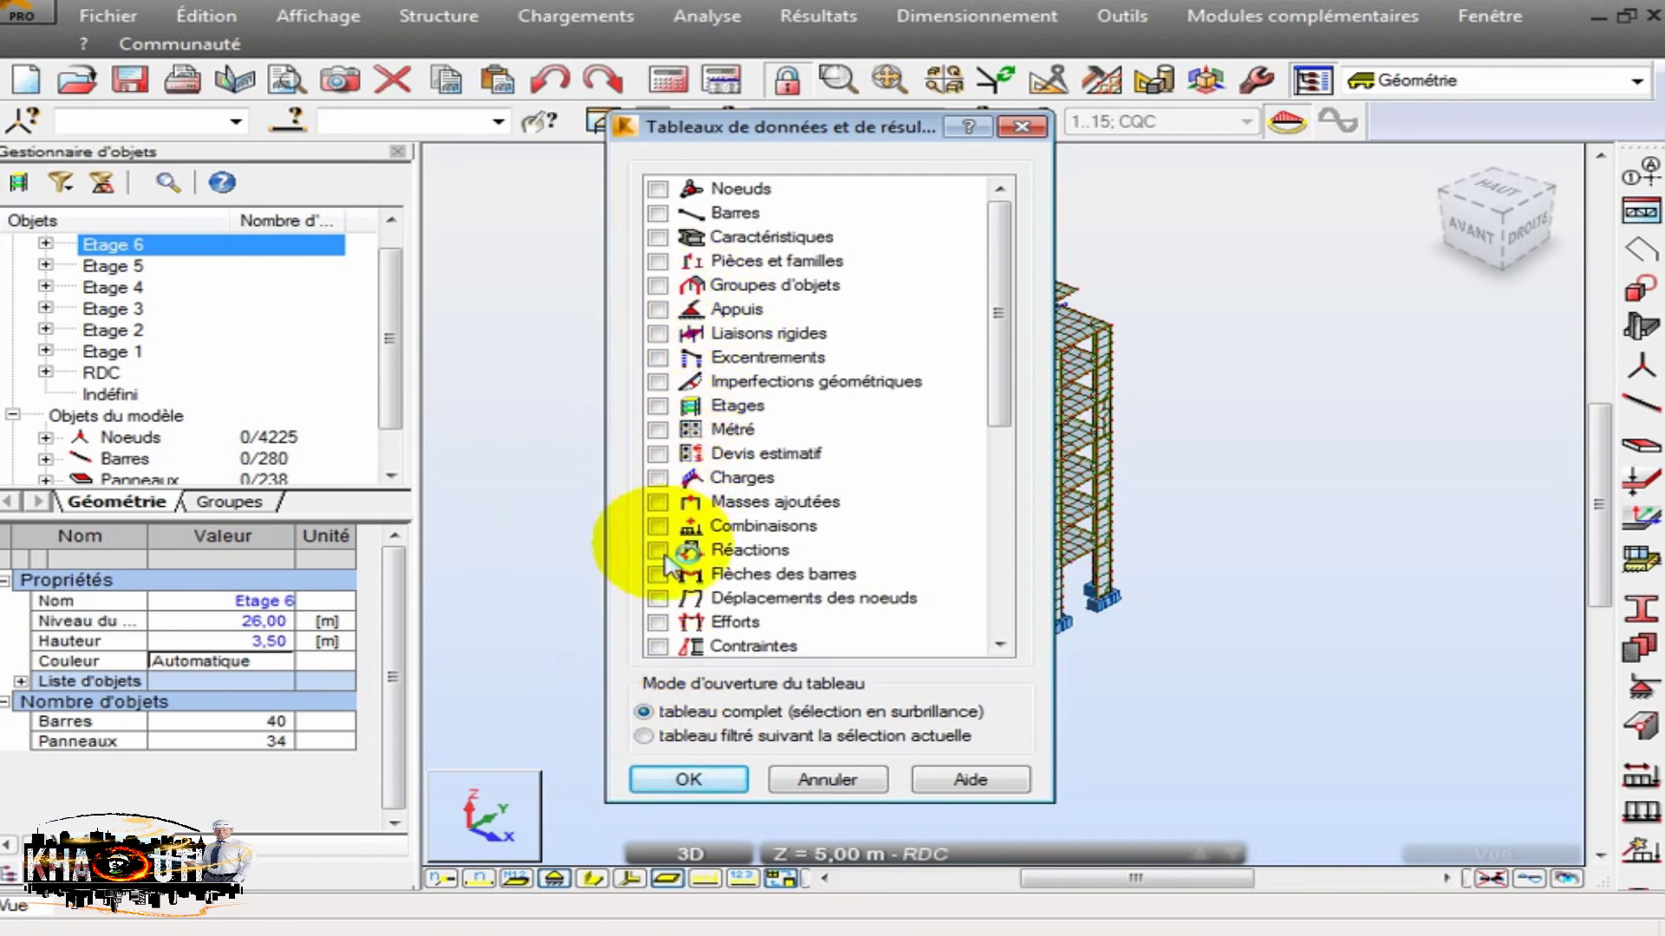
left_click(658, 406)
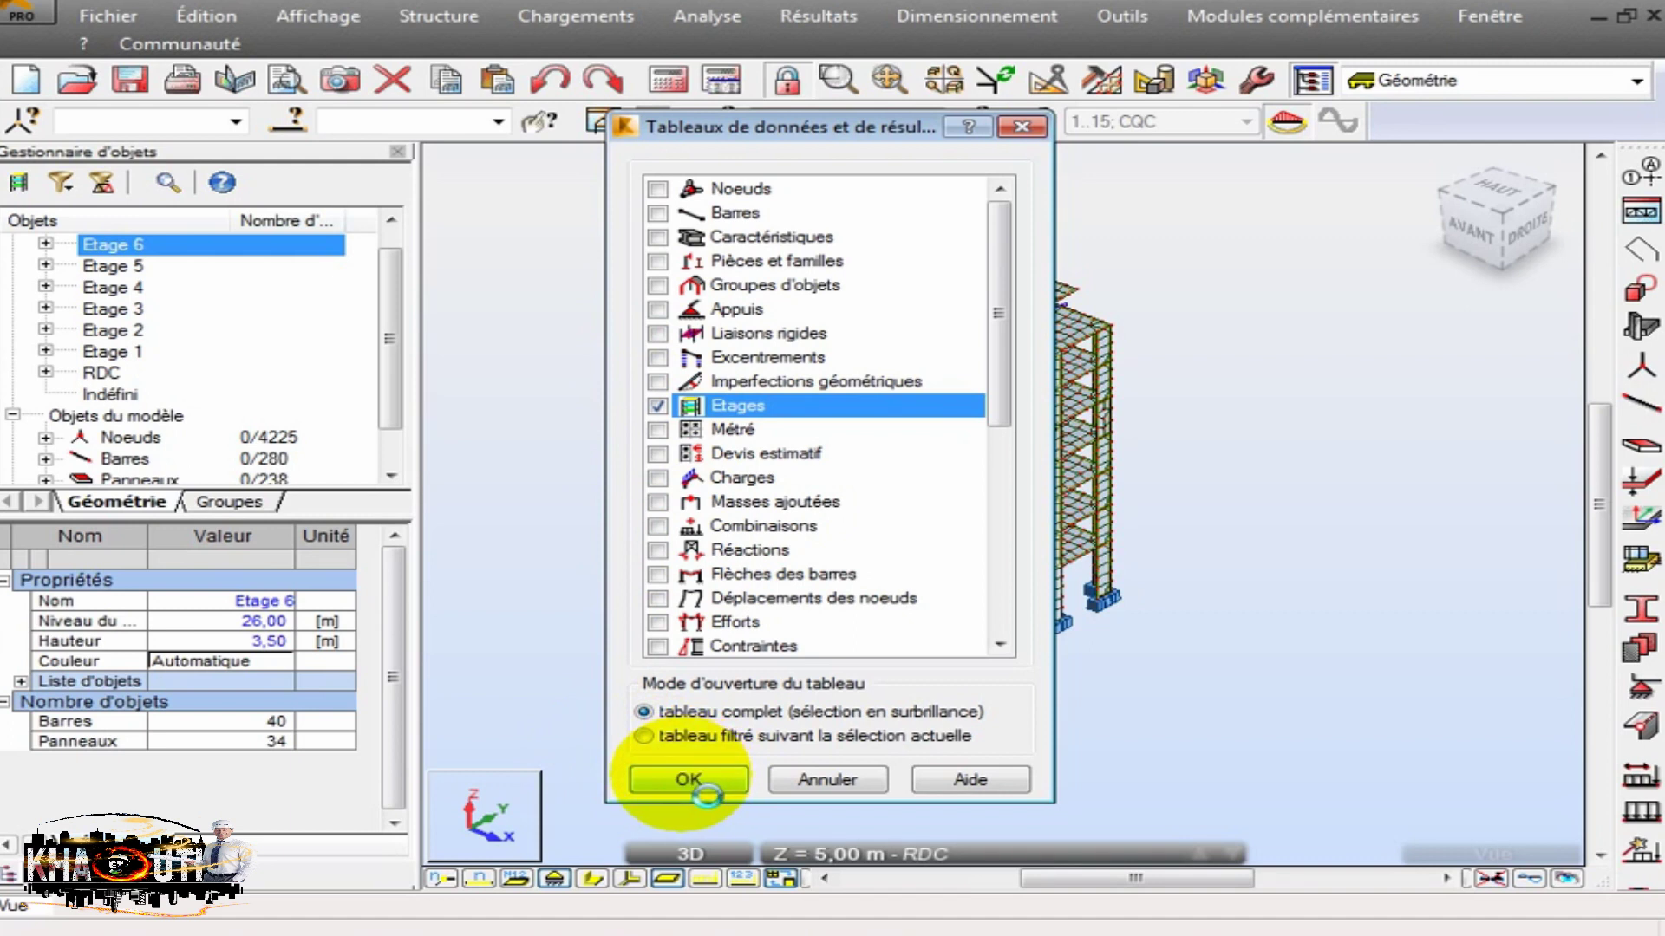
left_click(705, 793)
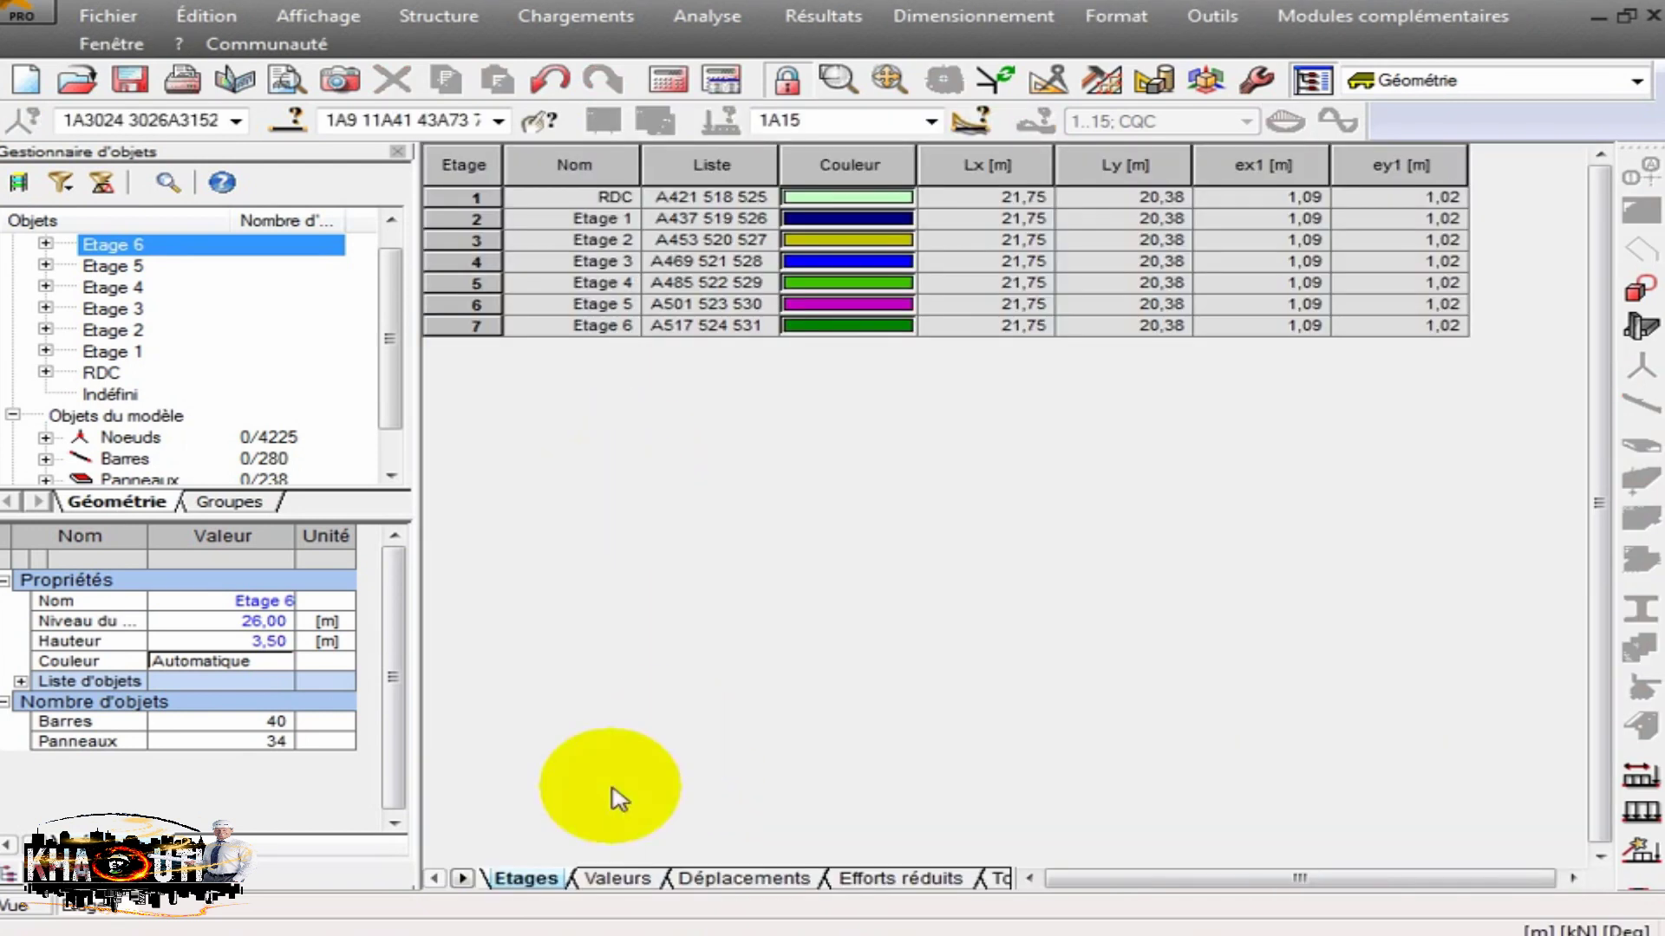
Show the storey displacements for case 5, Sismique R.P.S. 2011 S_X, and copy the Max UX and Max UY values of all seven storeys.
left_click(716, 877)
left_click(930, 121)
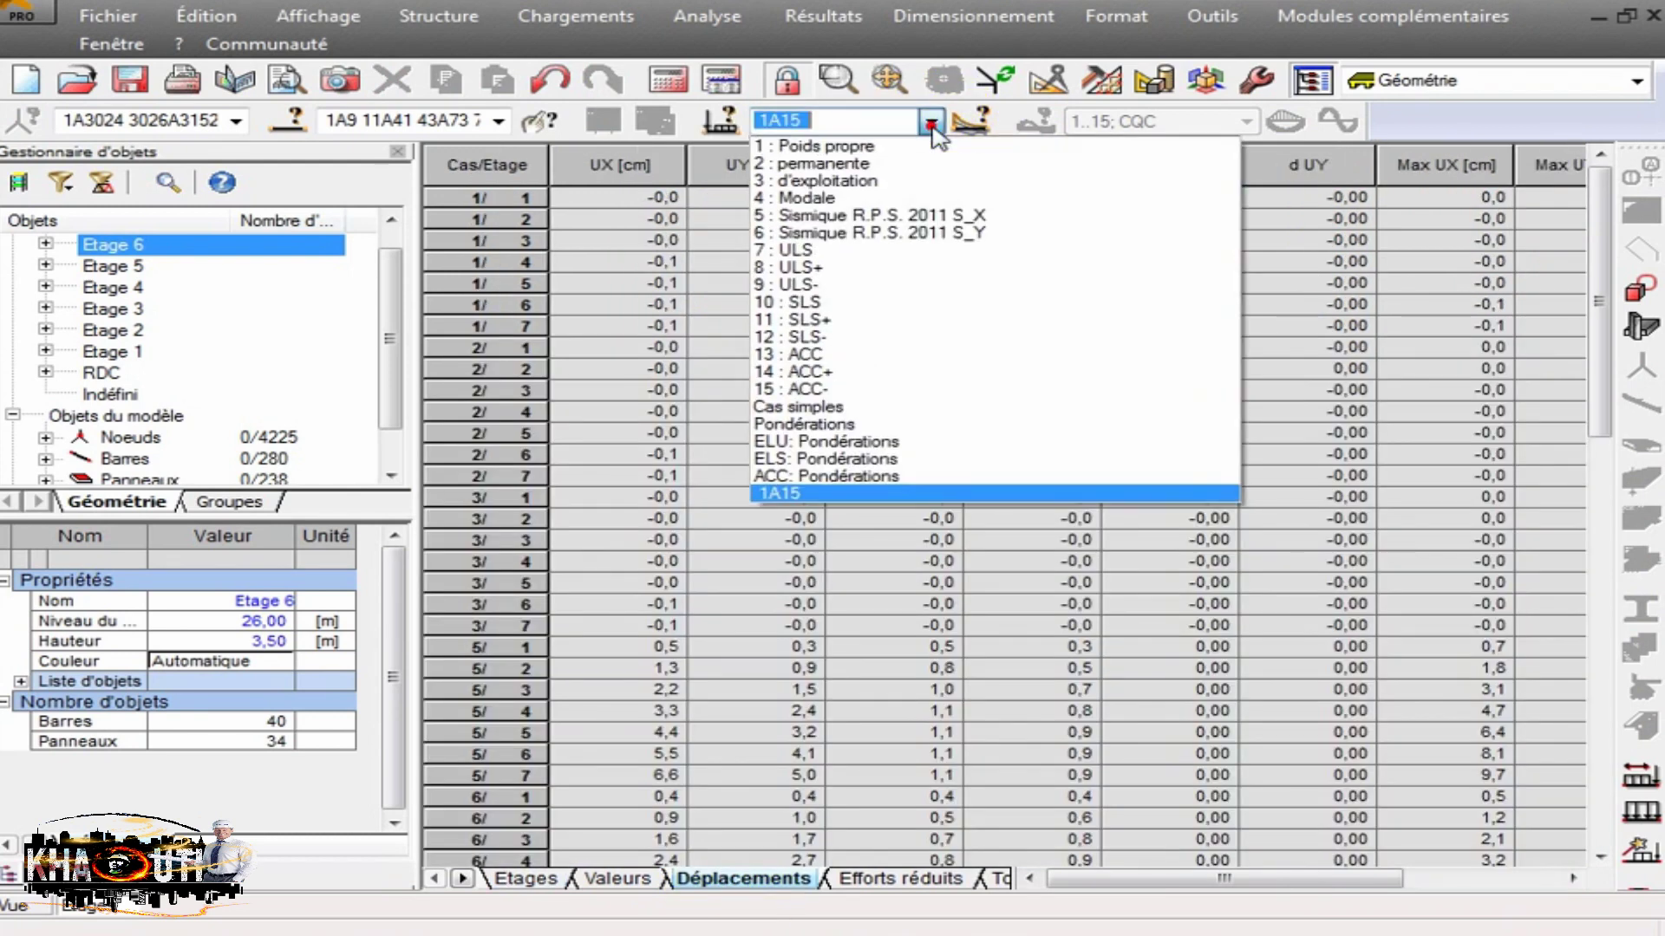
left_click(915, 216)
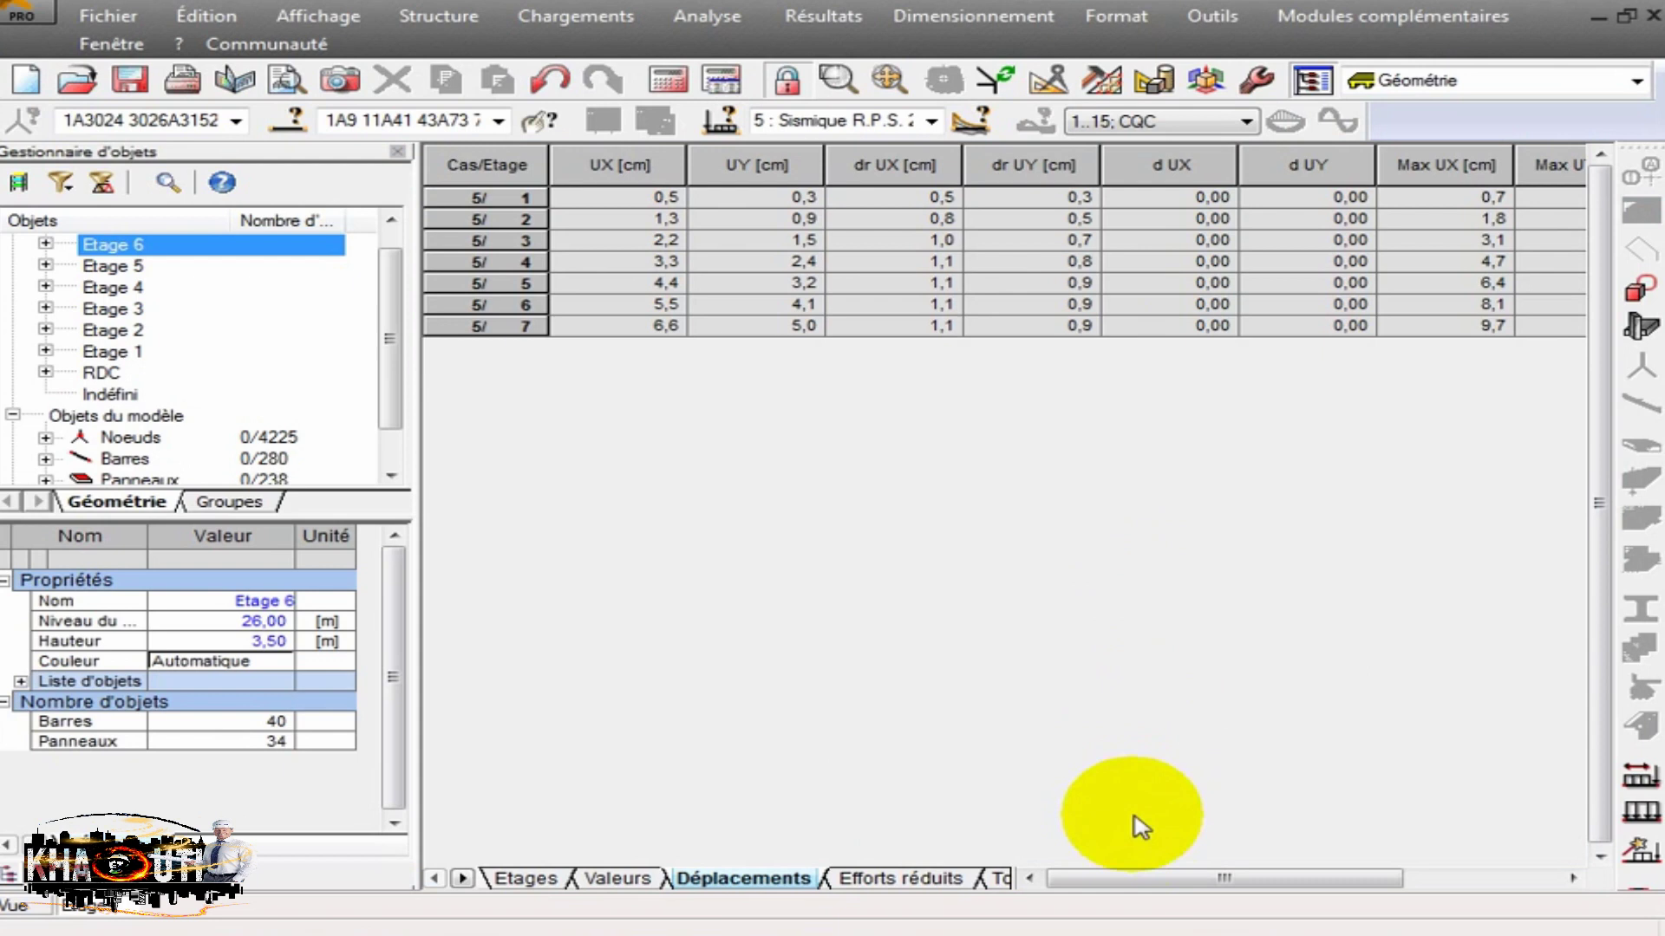
left_click_drag(1172, 883, 1304, 881)
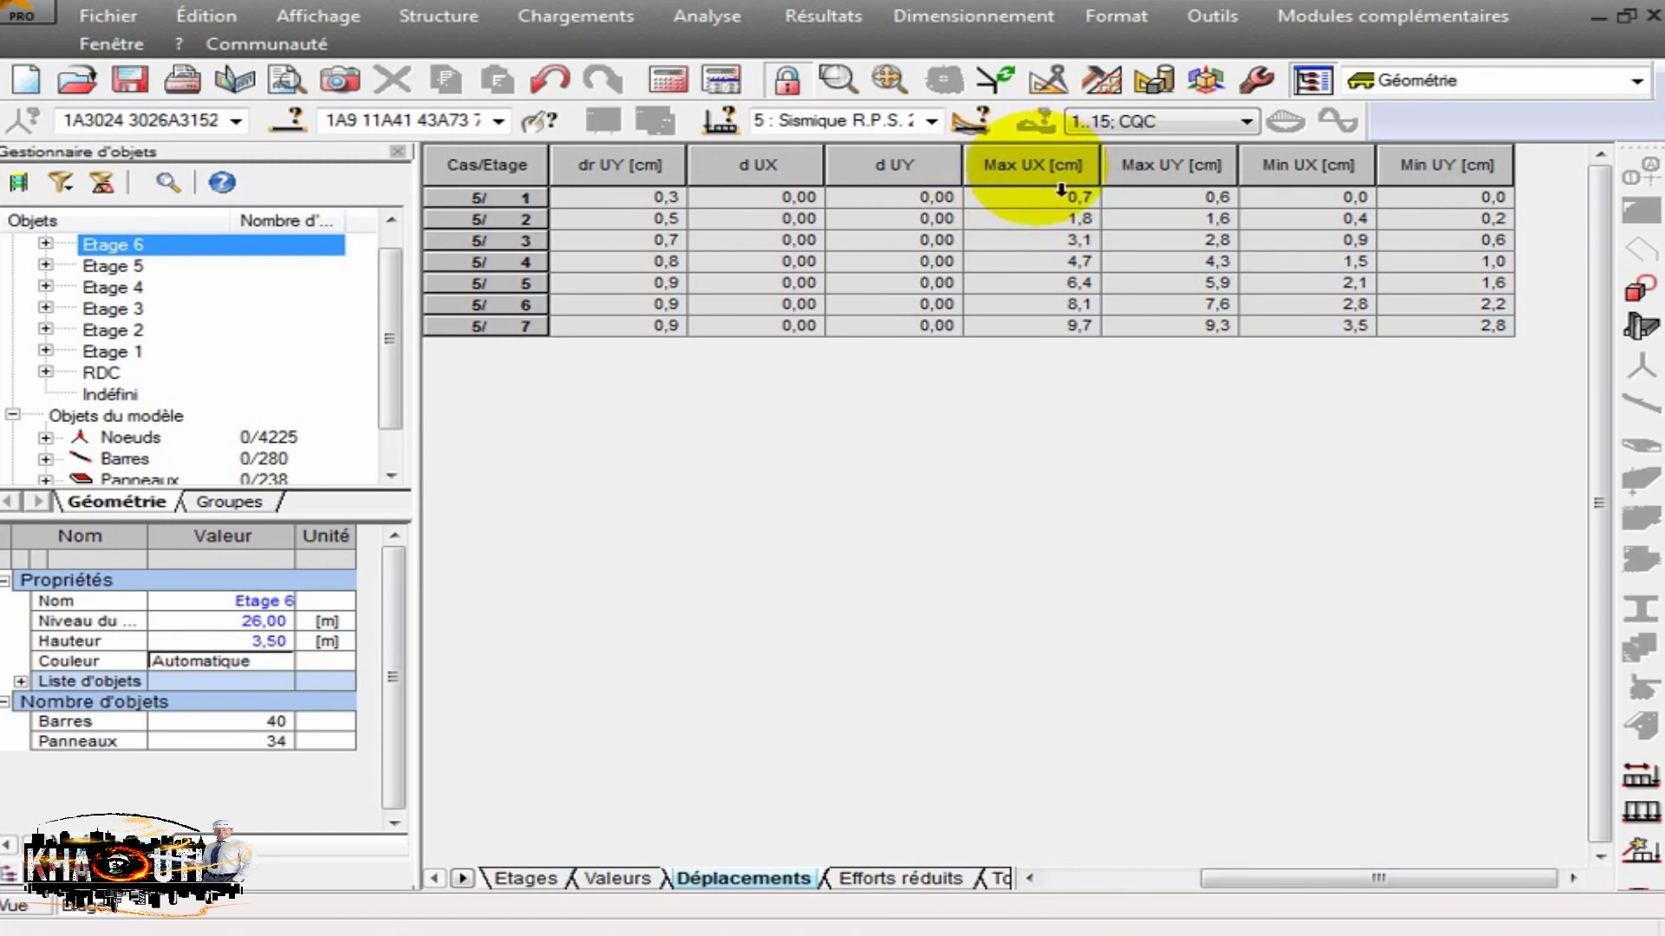
left_click_drag(1050, 202, 1171, 346)
key("ctrl+c")
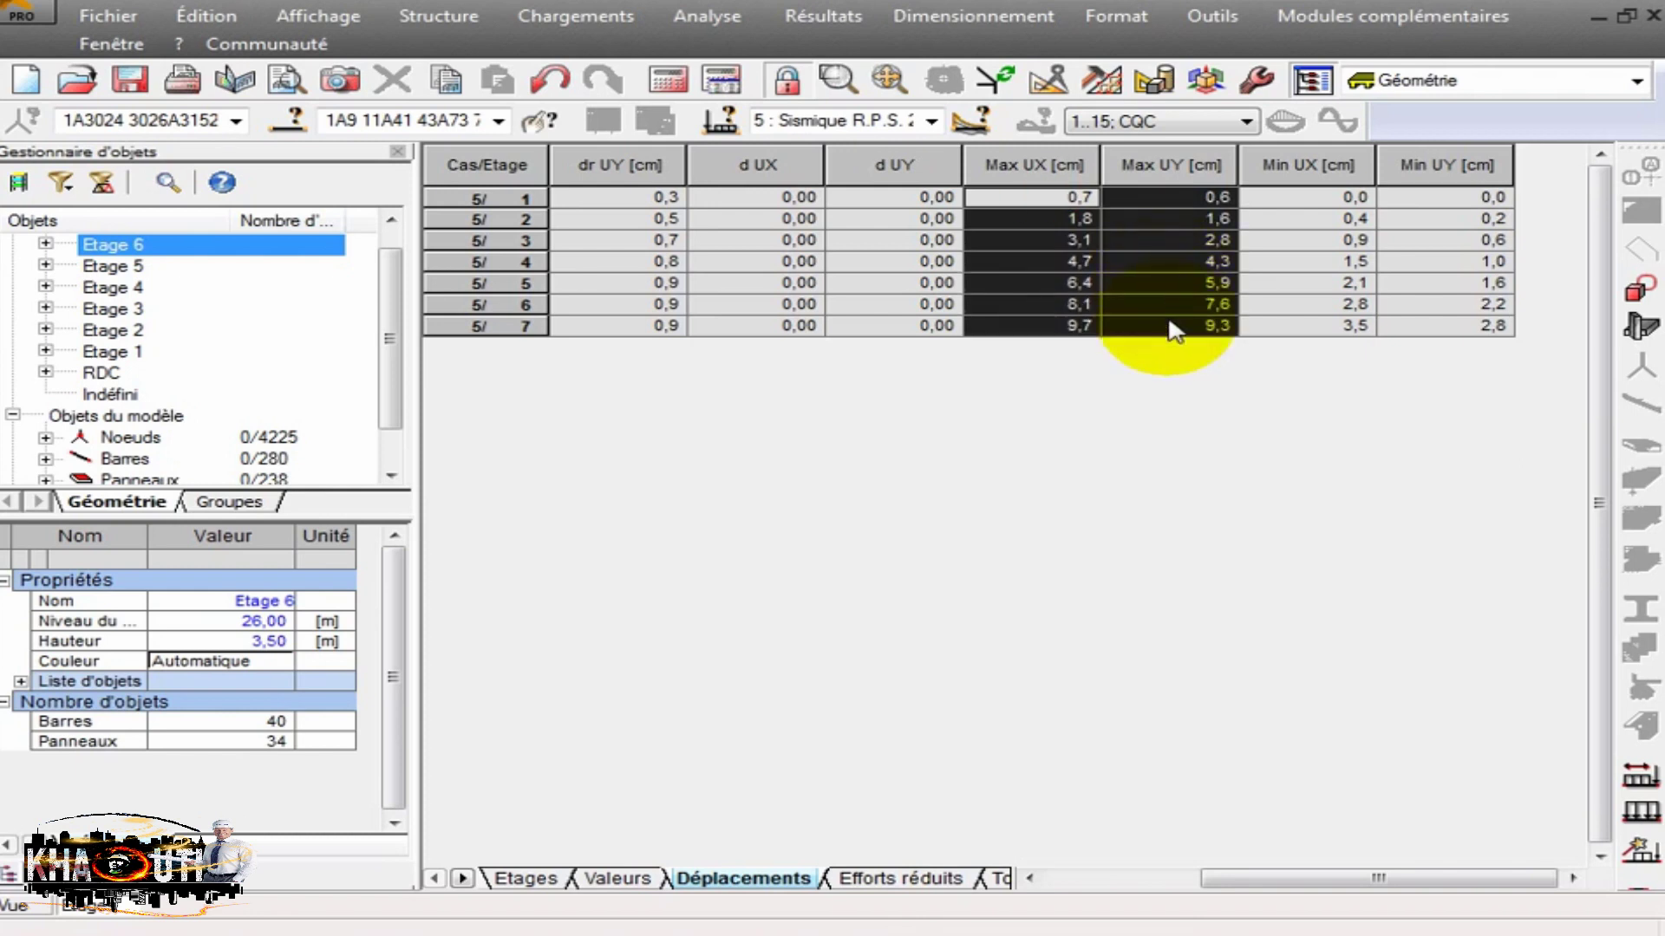
right_click(1084, 206)
left_click(997, 241)
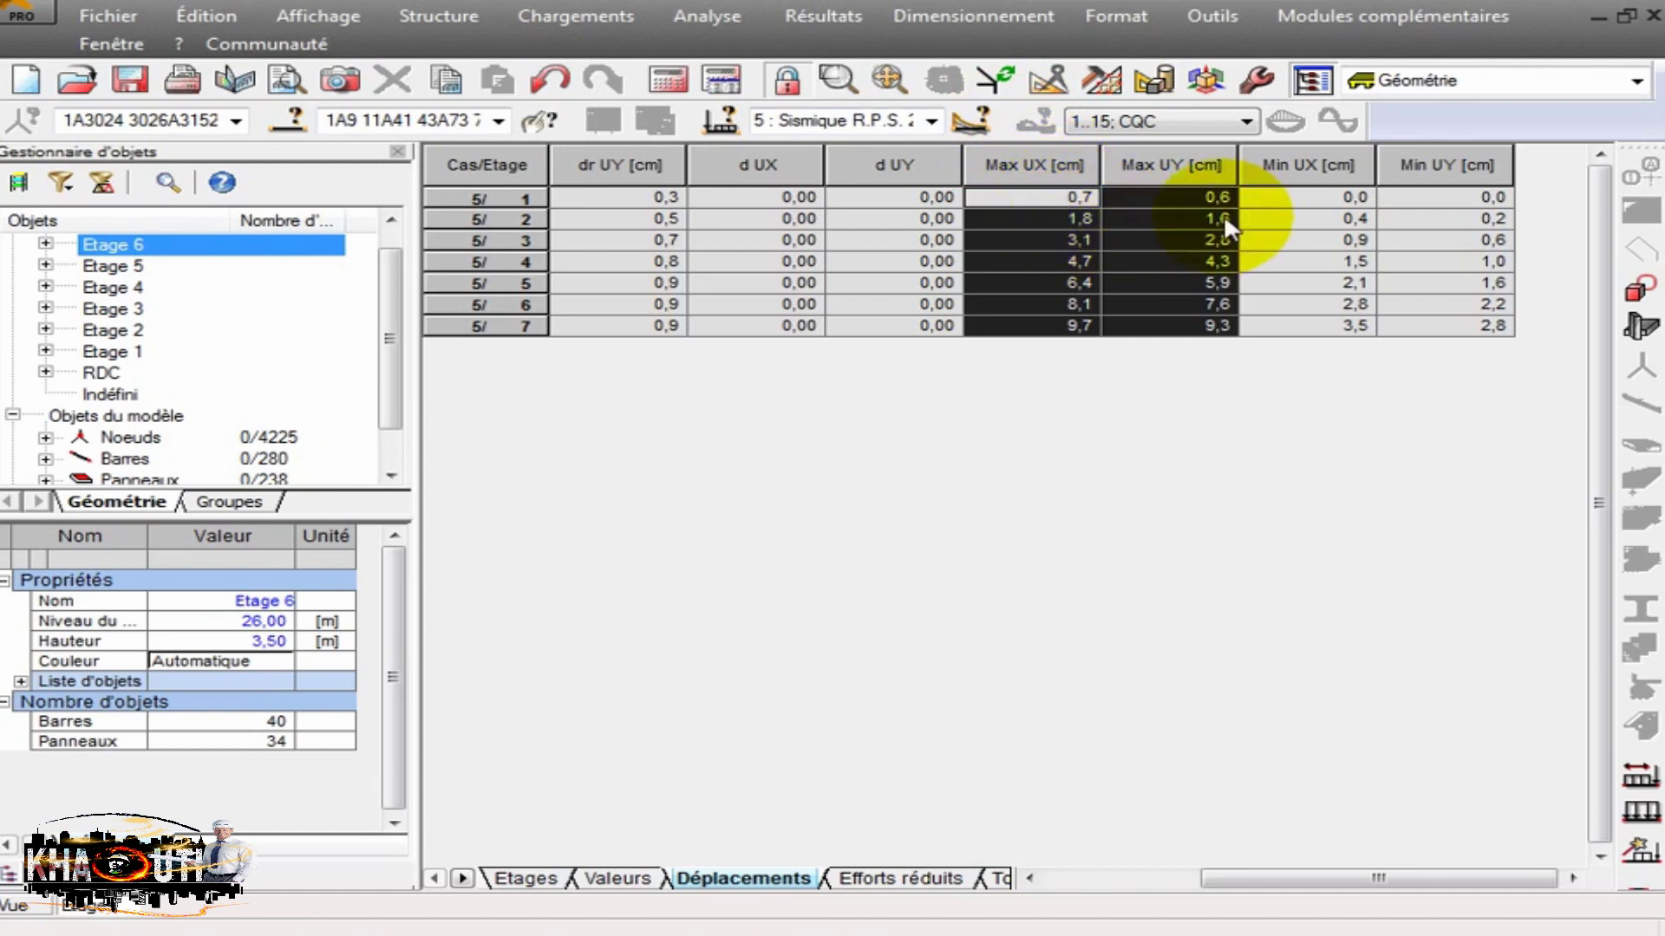
Switch to the Excel verification workbook and paste the copied displacements into the EX absolute displacement cells K6:L12.
left_click(736, 935)
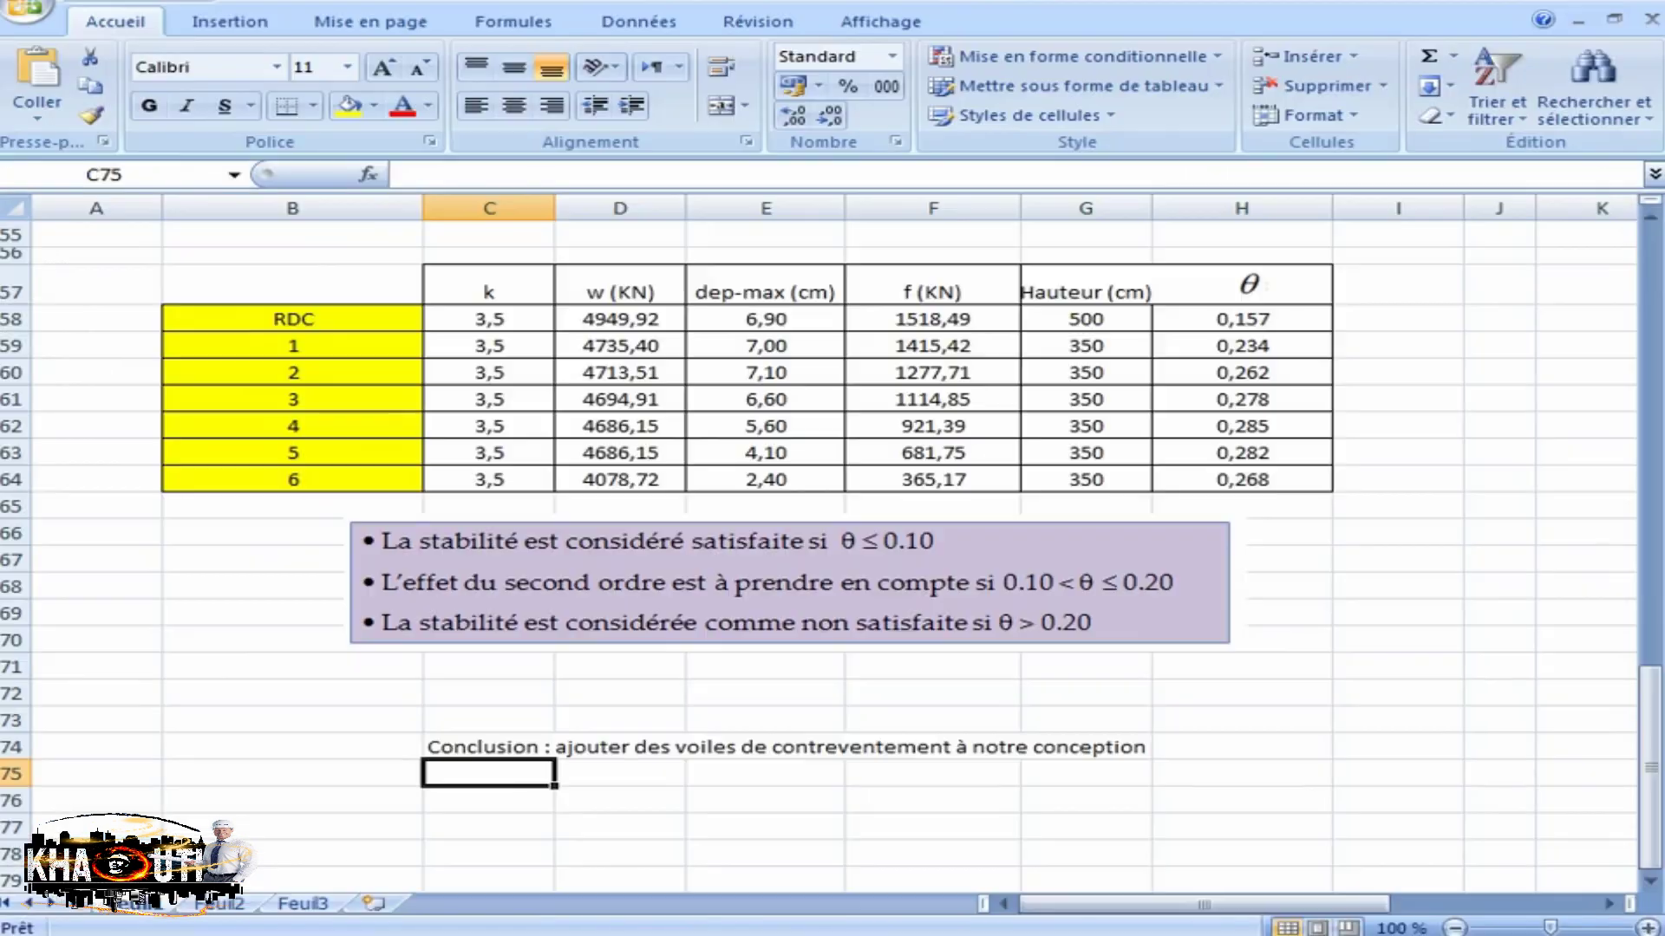
left_click_drag(1064, 906, 1092, 901)
scroll(1127, 832, "up", 18)
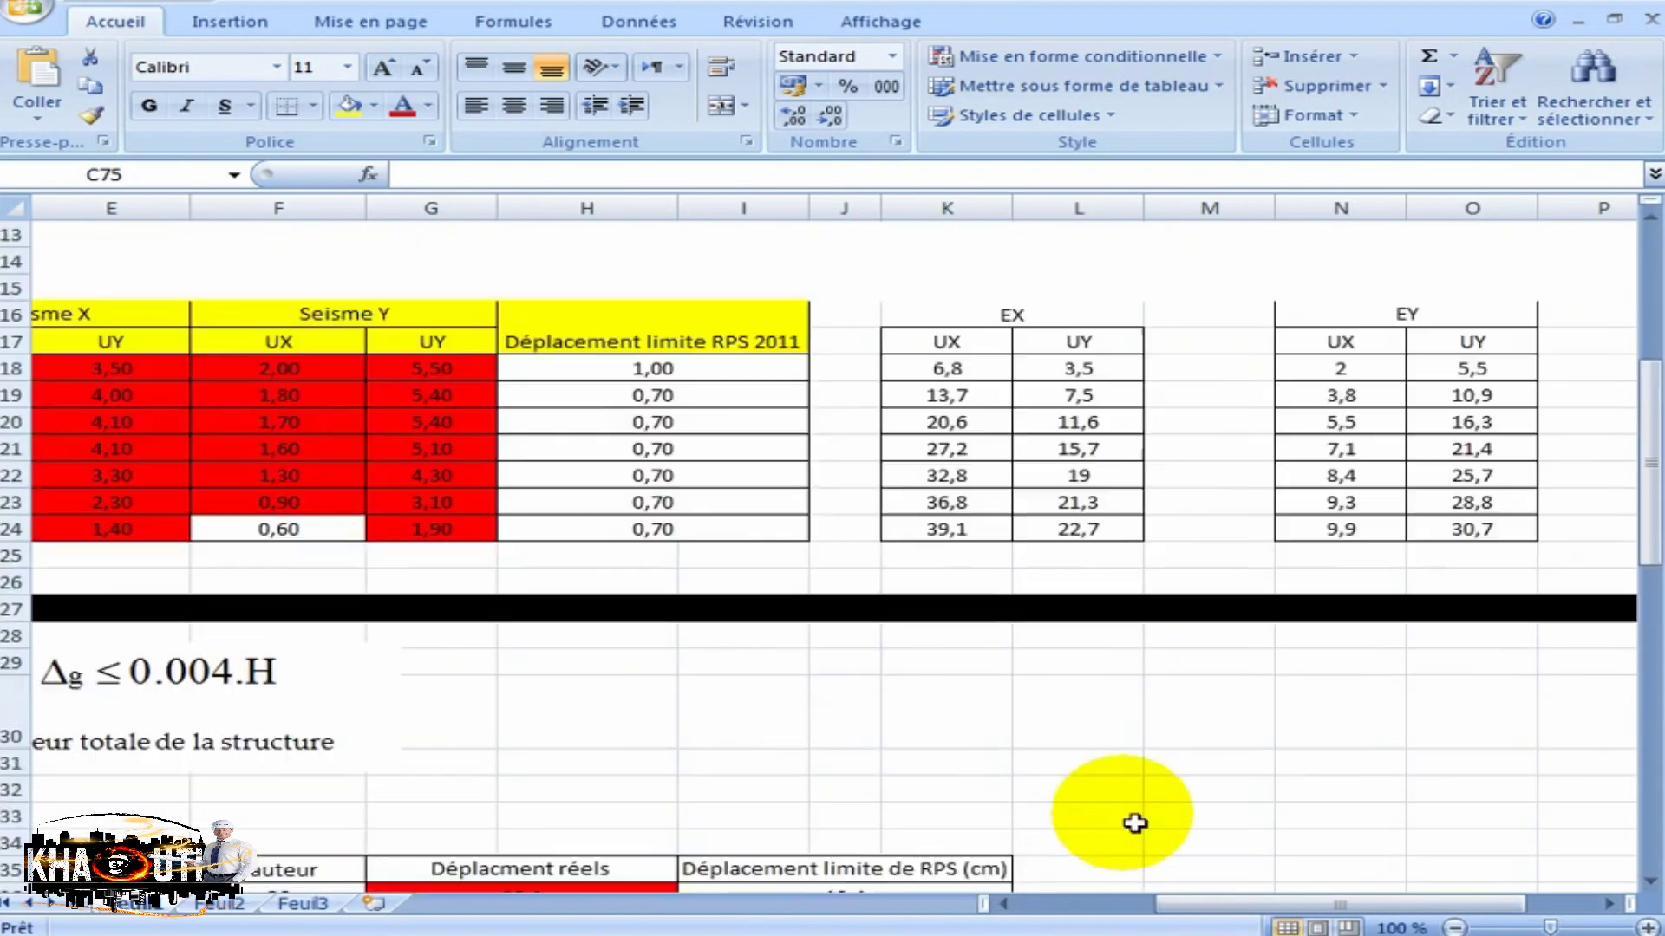
left_click_drag(1263, 904, 1228, 903)
left_click_drag(1052, 420, 1231, 585)
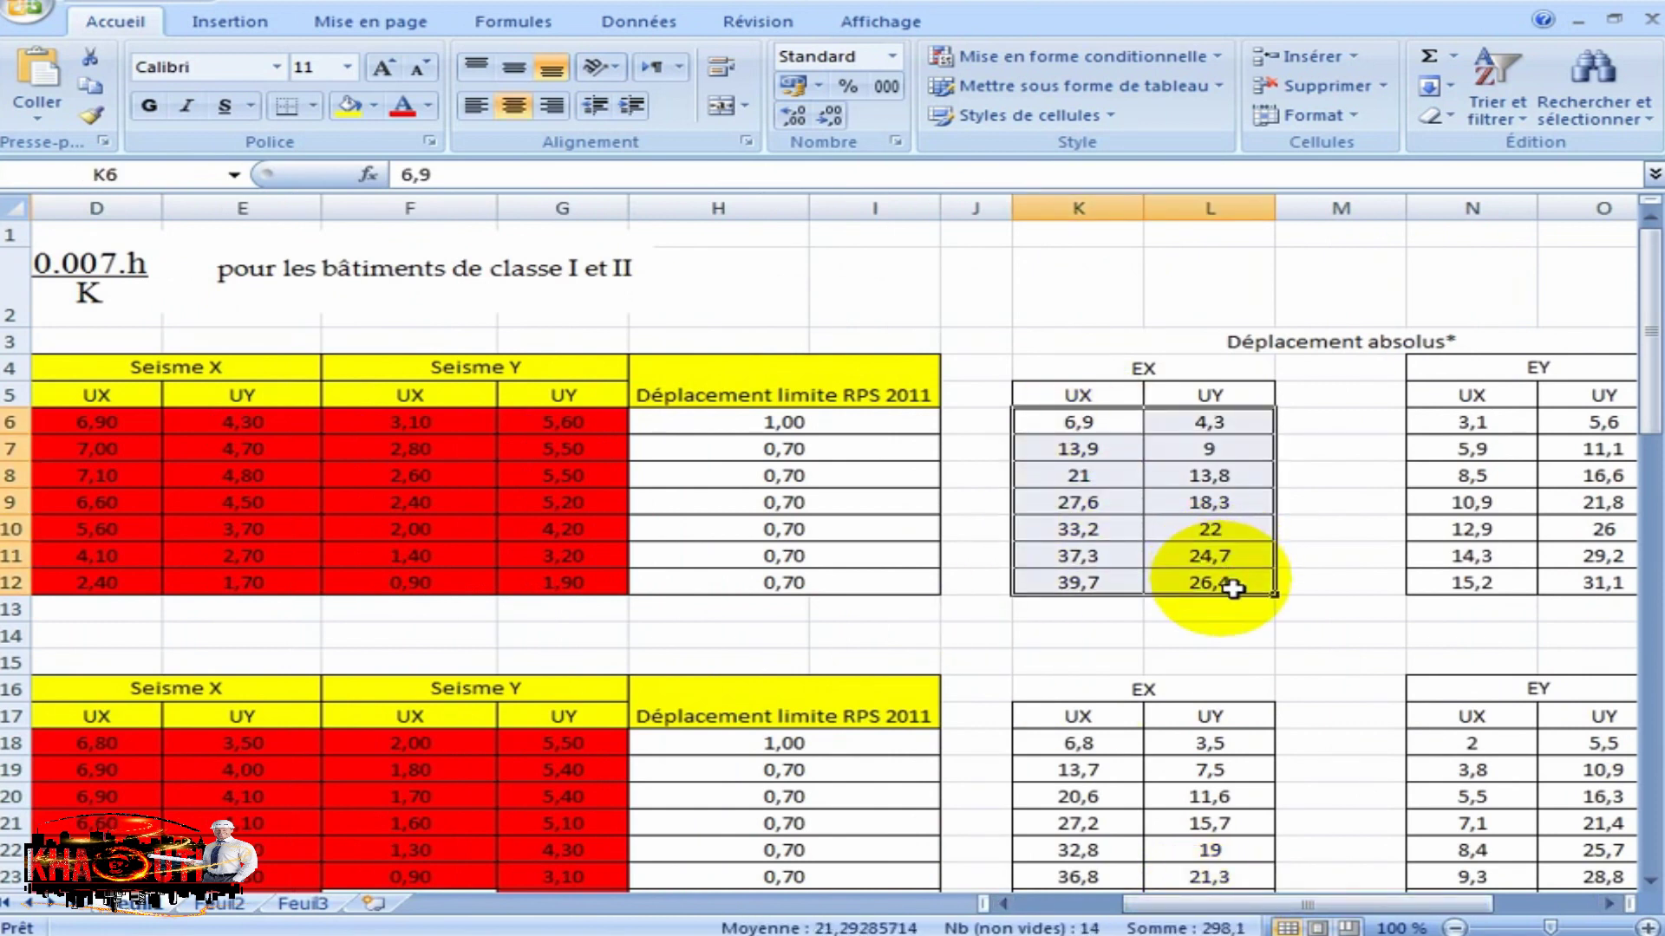
key("ctrl+v")
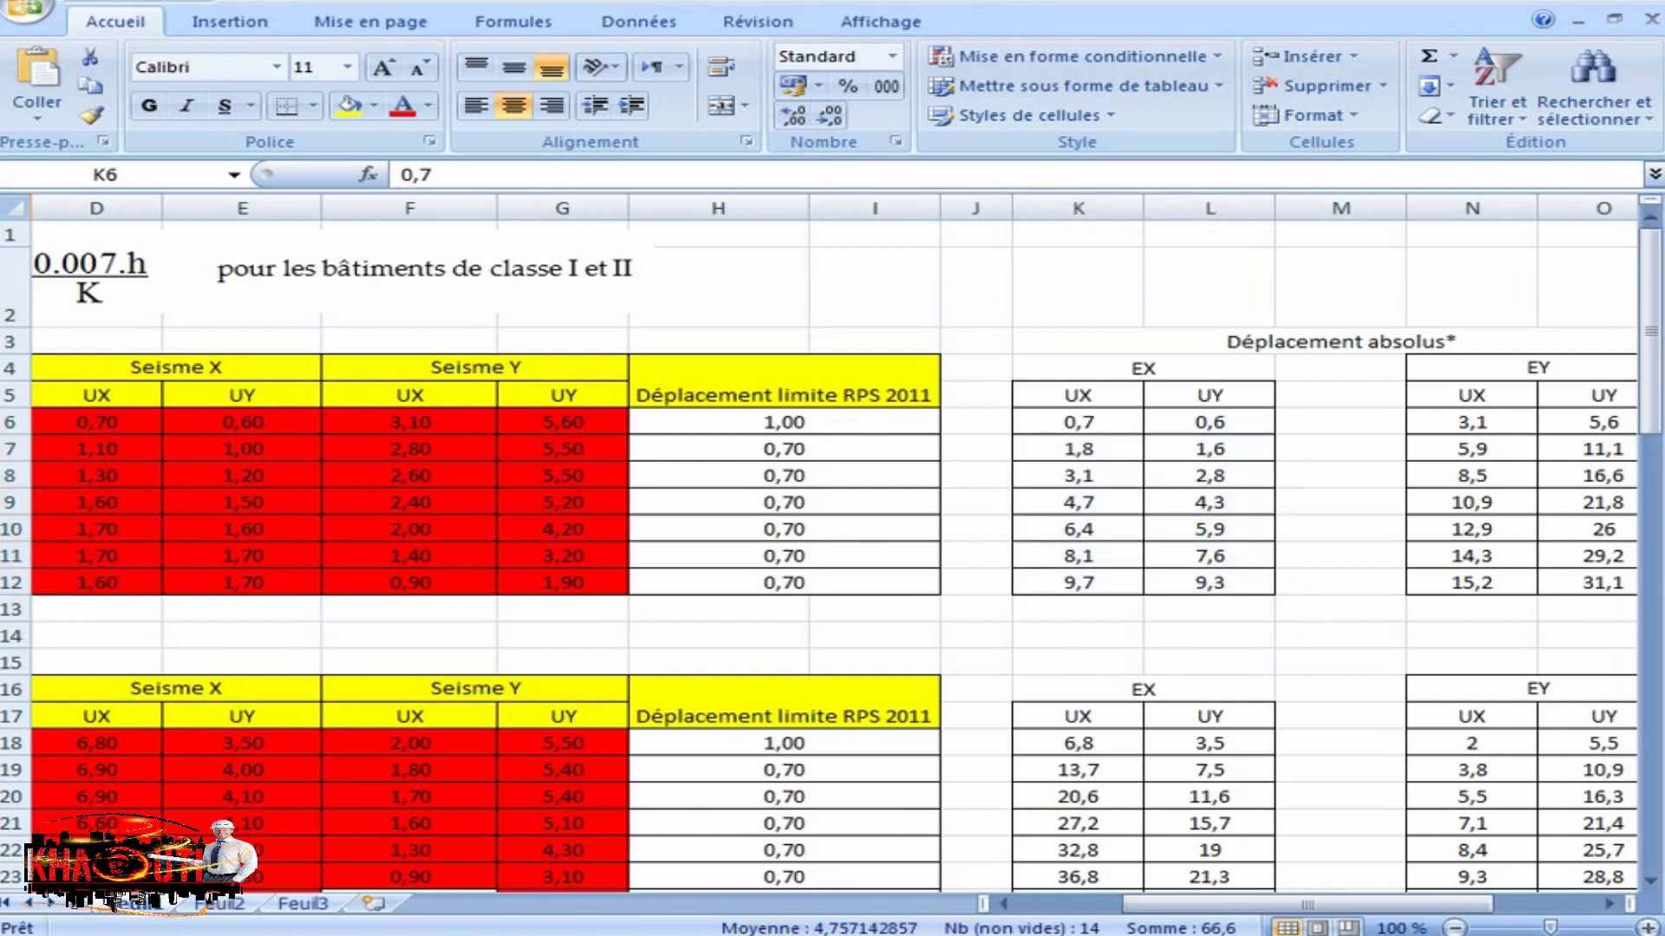
Switch to Robot, set the table to case 6, Sismique R.P.S. 2011 S_Y, and copy all storeys' Max UX and Max UY values.
key("alt+Tab")
left_click(931, 121)
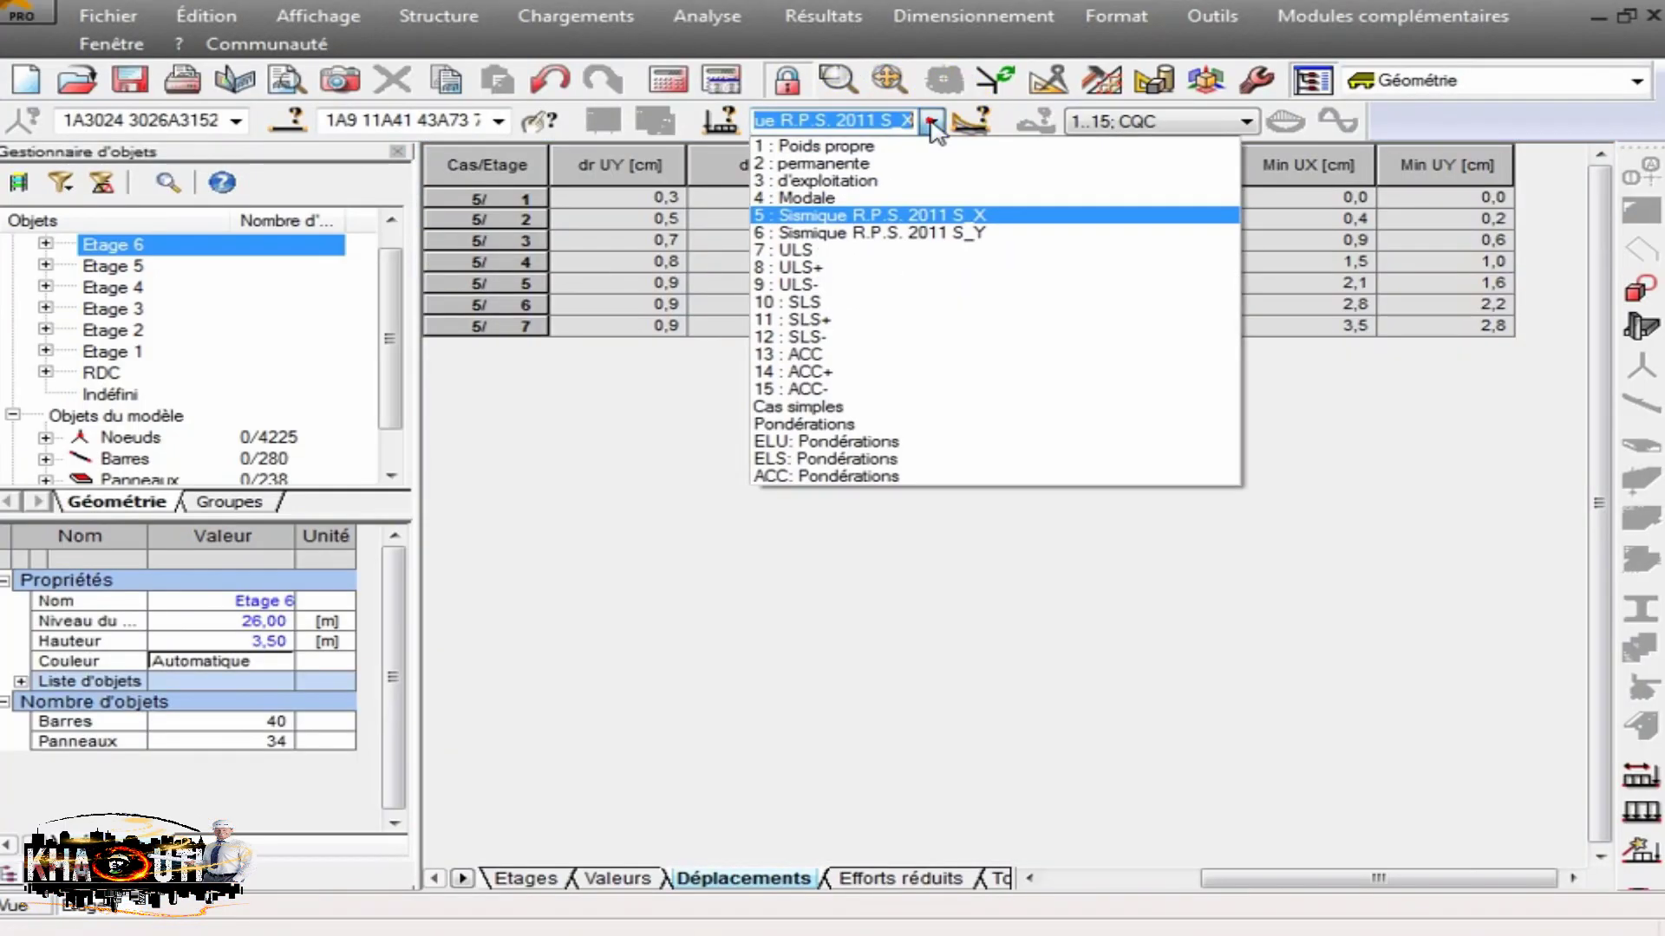
left_click(917, 231)
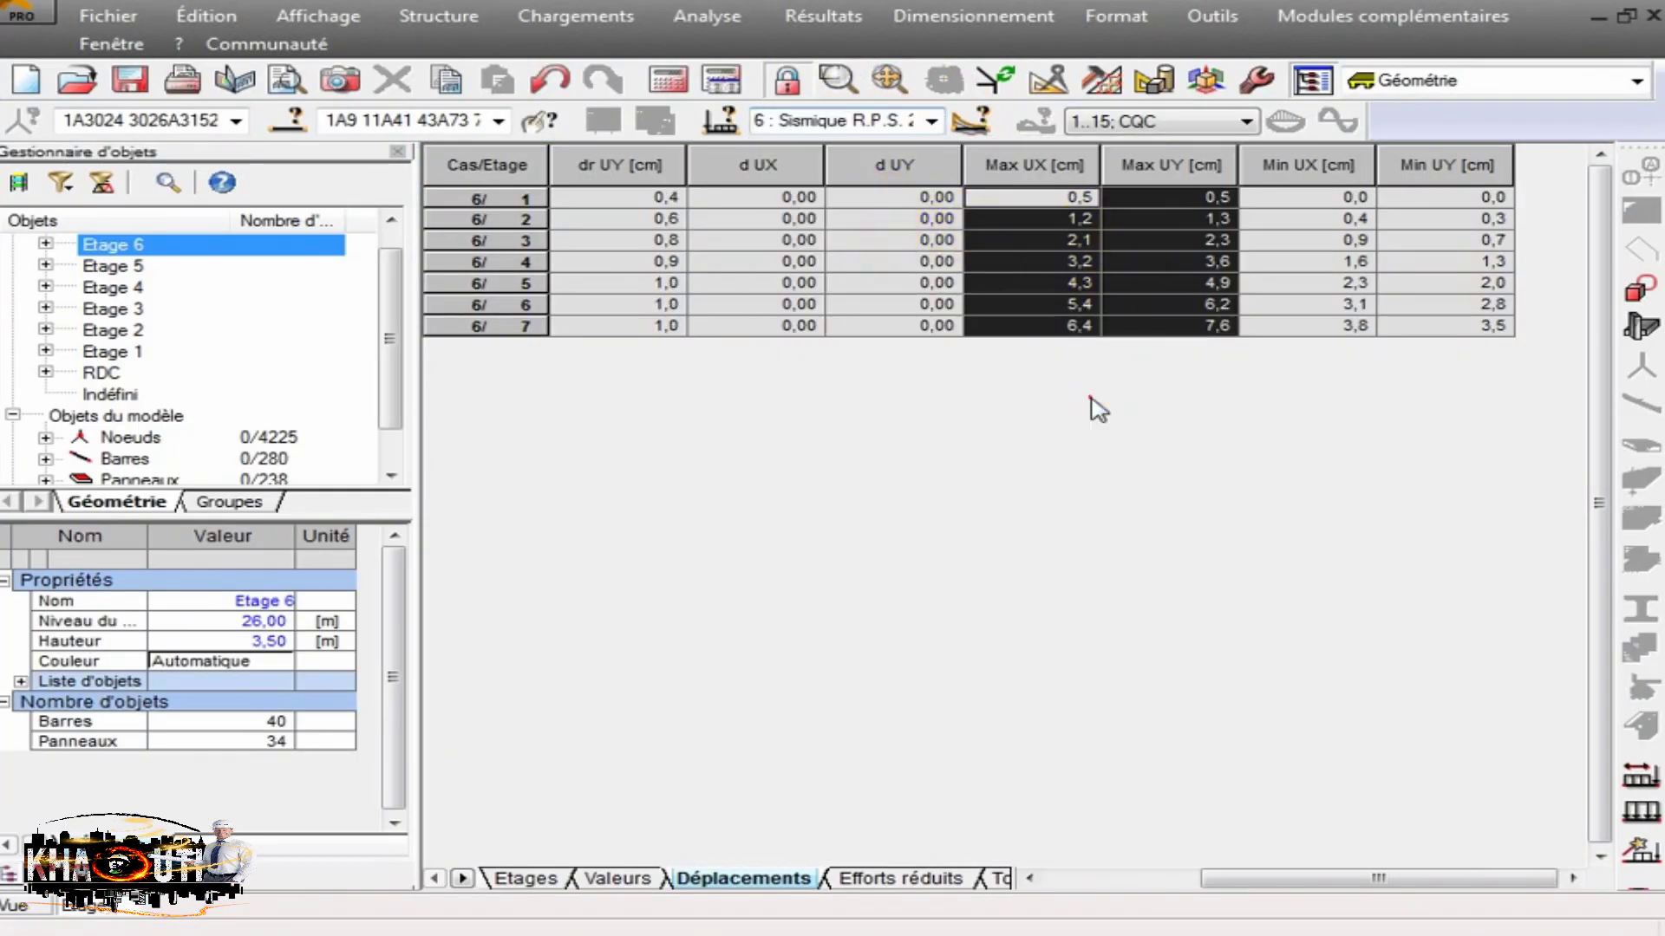
left_click_drag(1036, 196, 1149, 326)
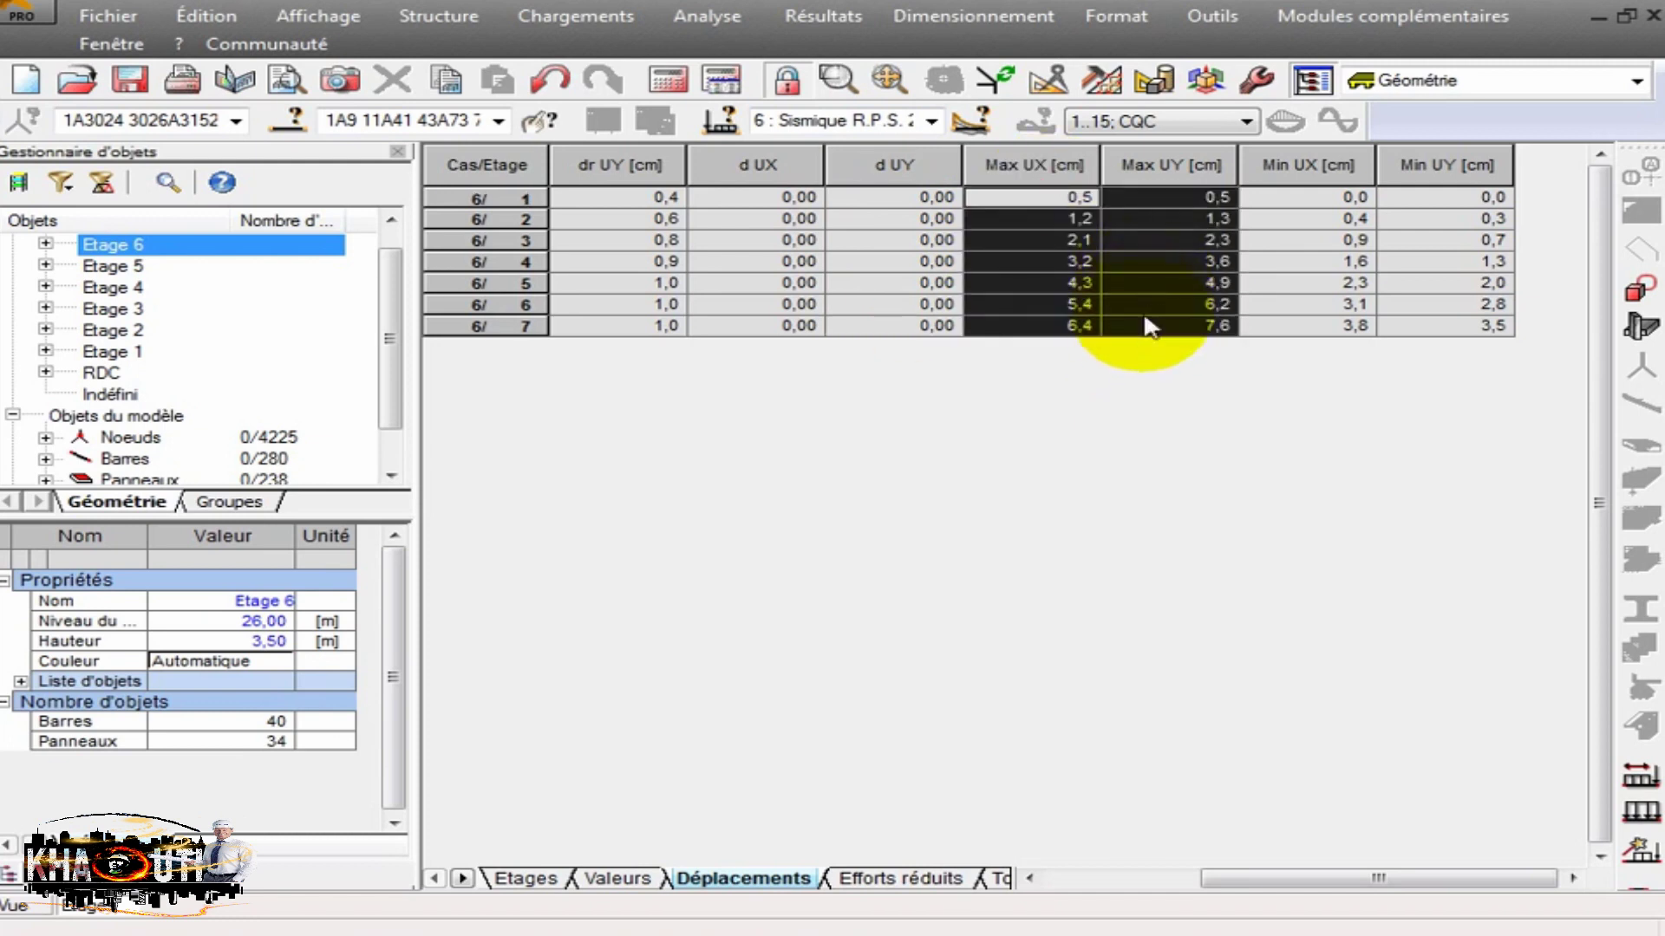
right_click(1037, 212)
left_click(1032, 236)
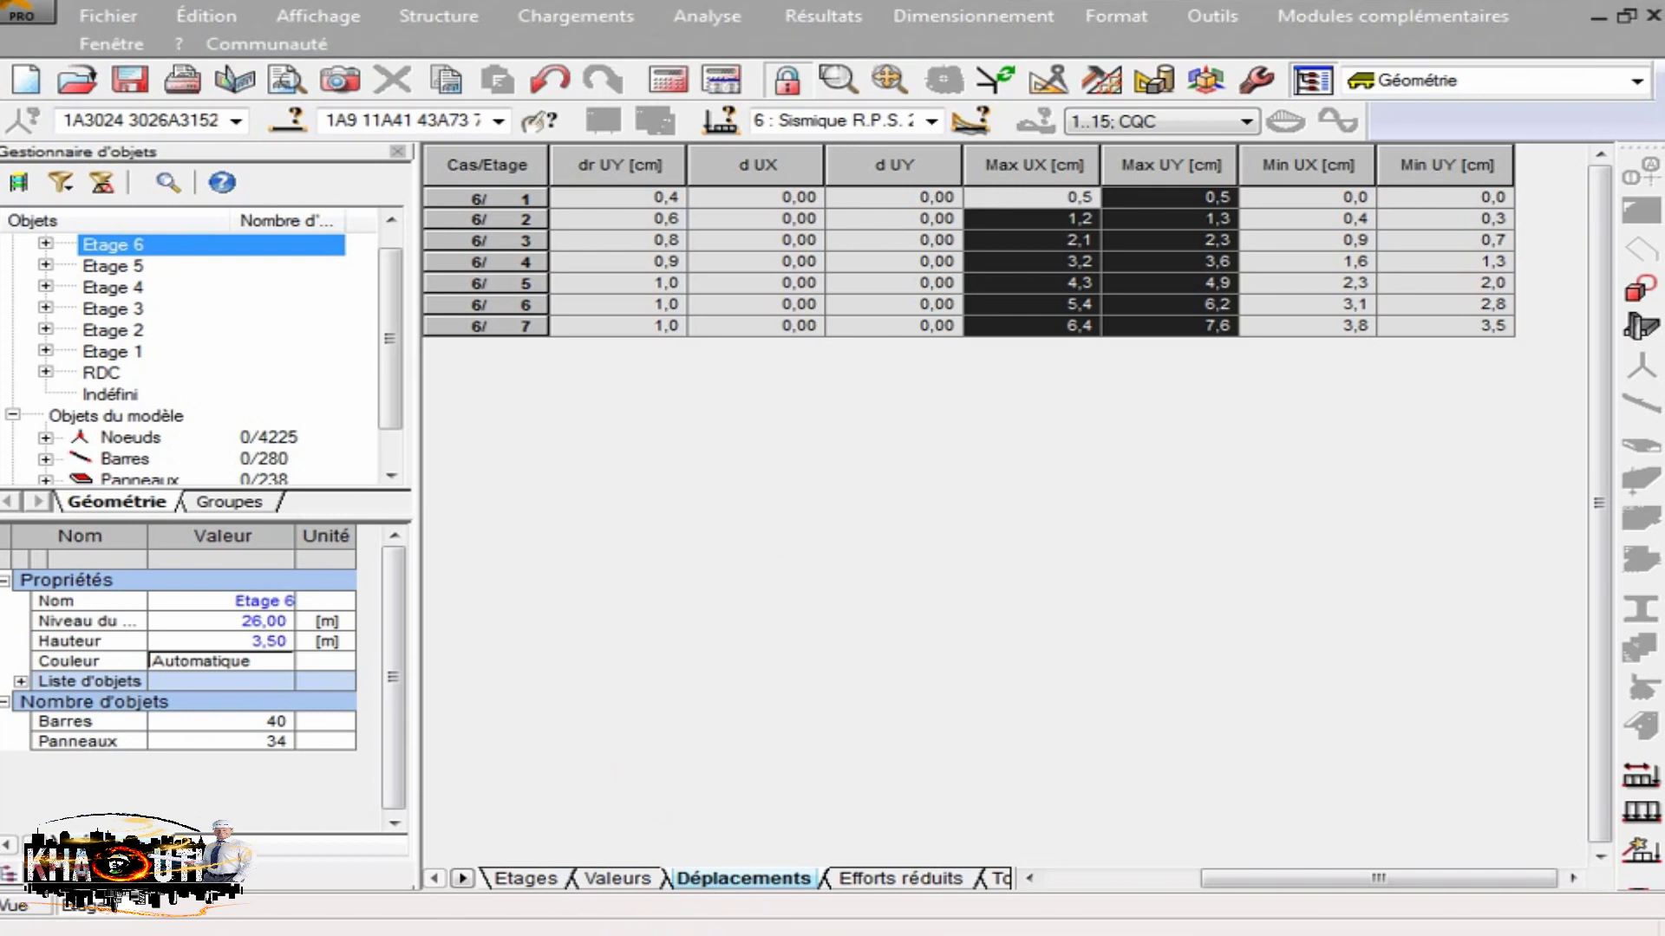
Switch to Excel and paste the copied displacements into the EY absolute displacement cells N6:O12.
key("alt+Tab")
left_click_drag(1477, 429, 1571, 582)
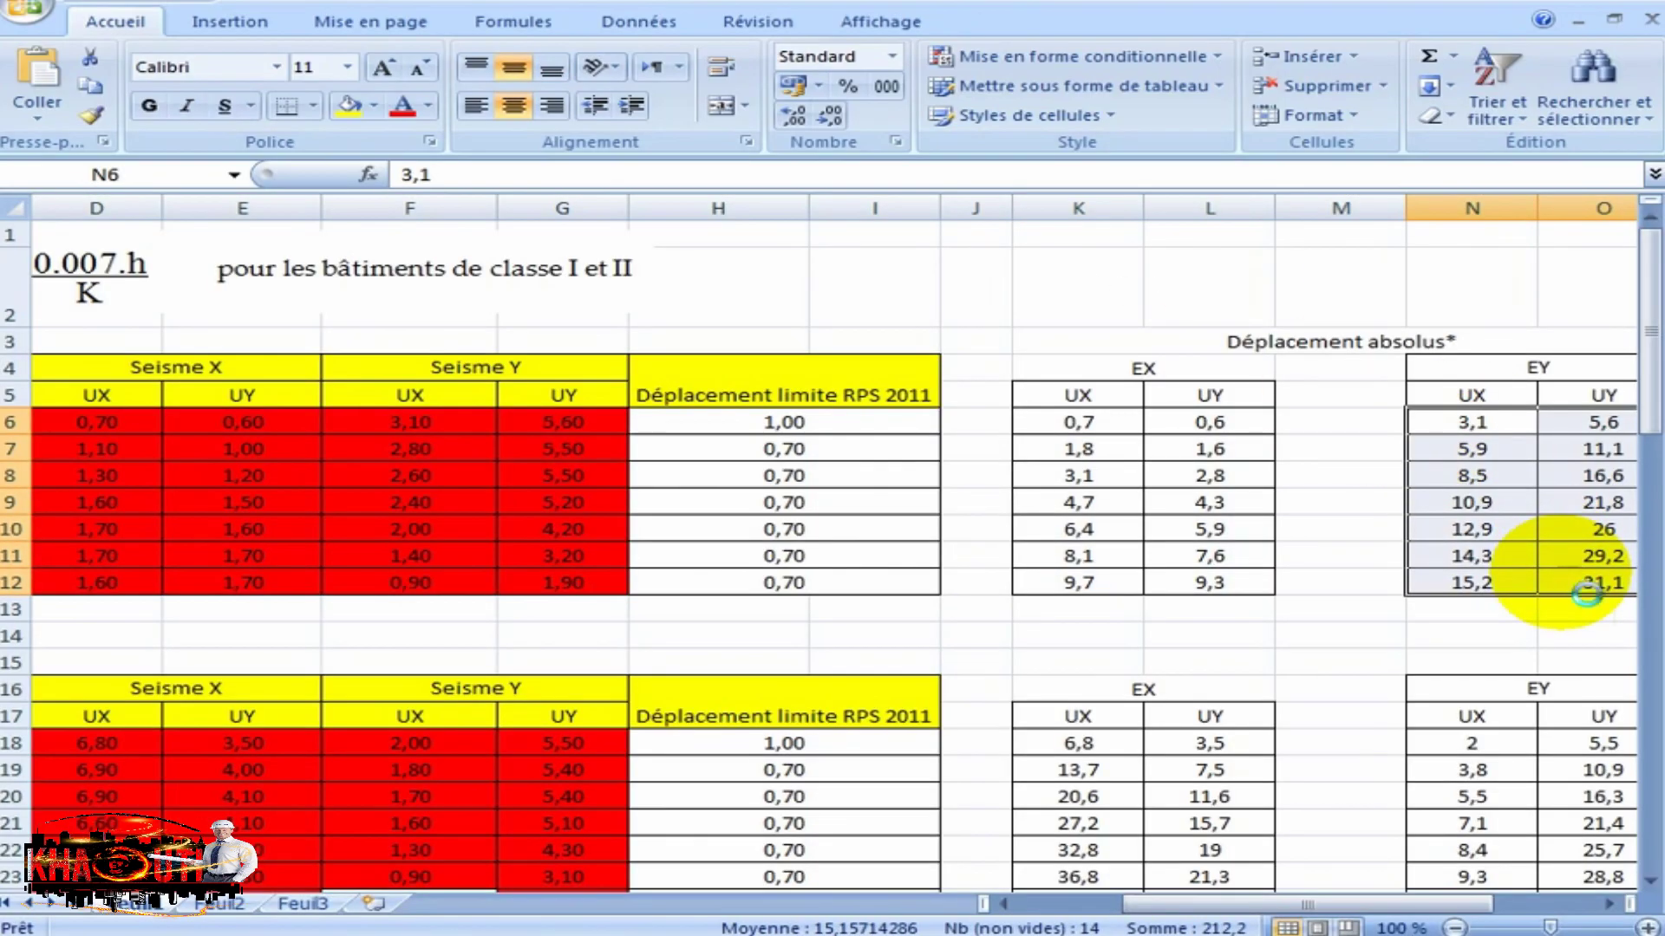
key("ctrl+v")
Remove the red fill from the Seisme X and Seisme Y inter-storey displacement cells D6:G12.
left_click_drag(1400, 905, 1077, 896)
left_click_drag(620, 422, 1052, 594)
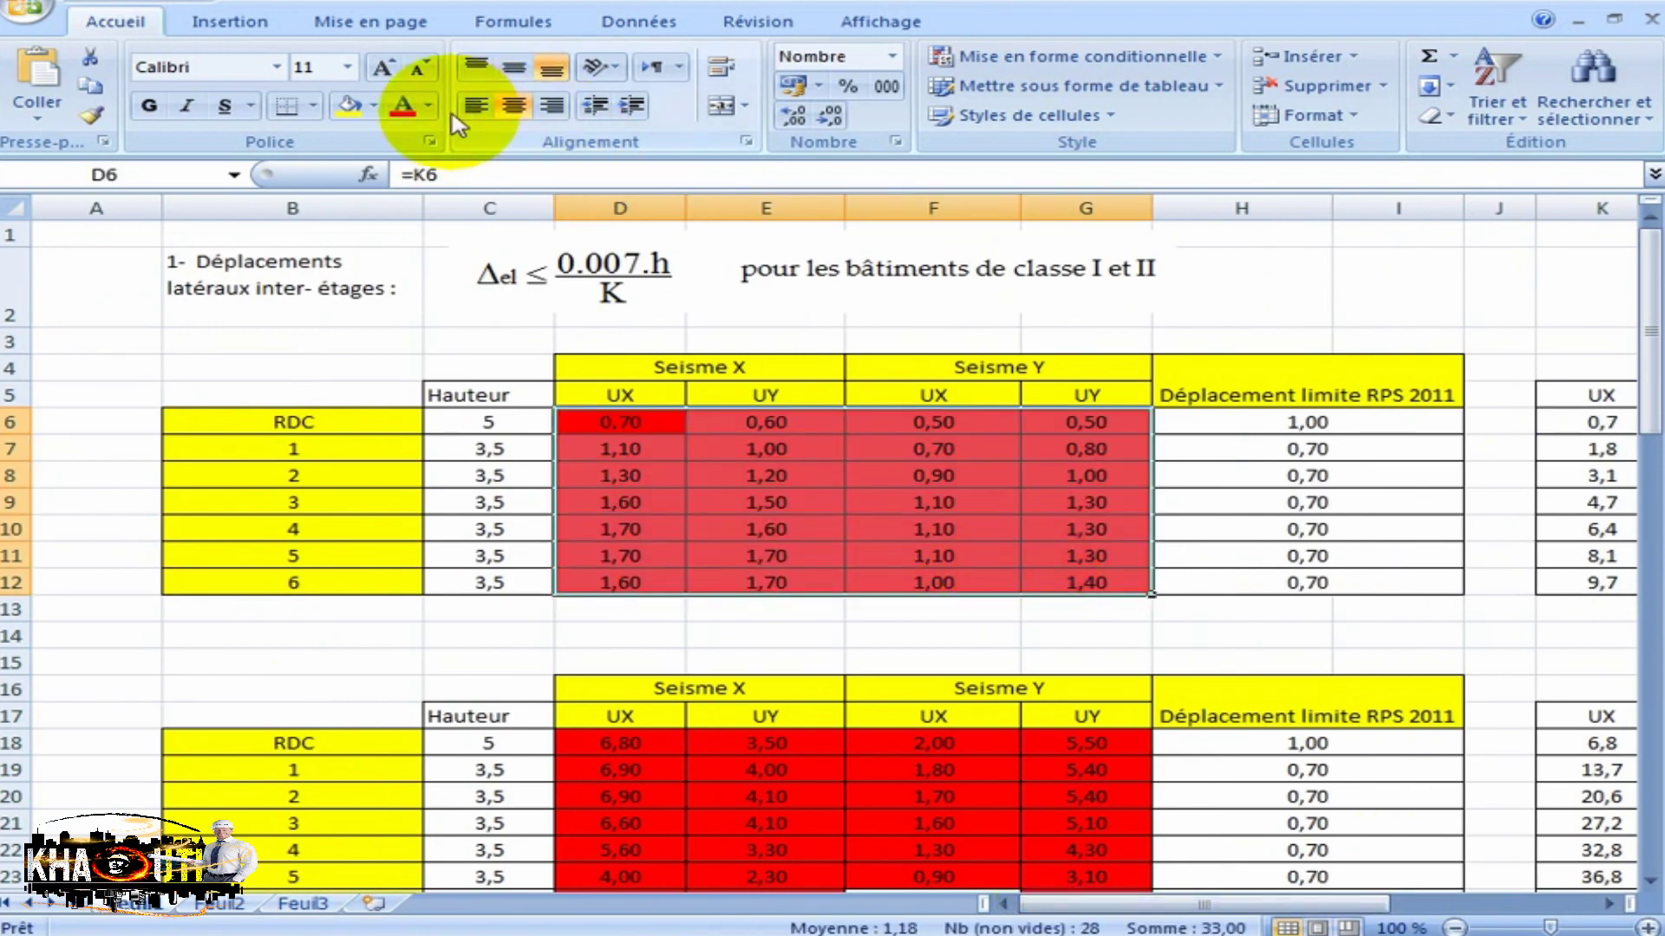
left_click(375, 108)
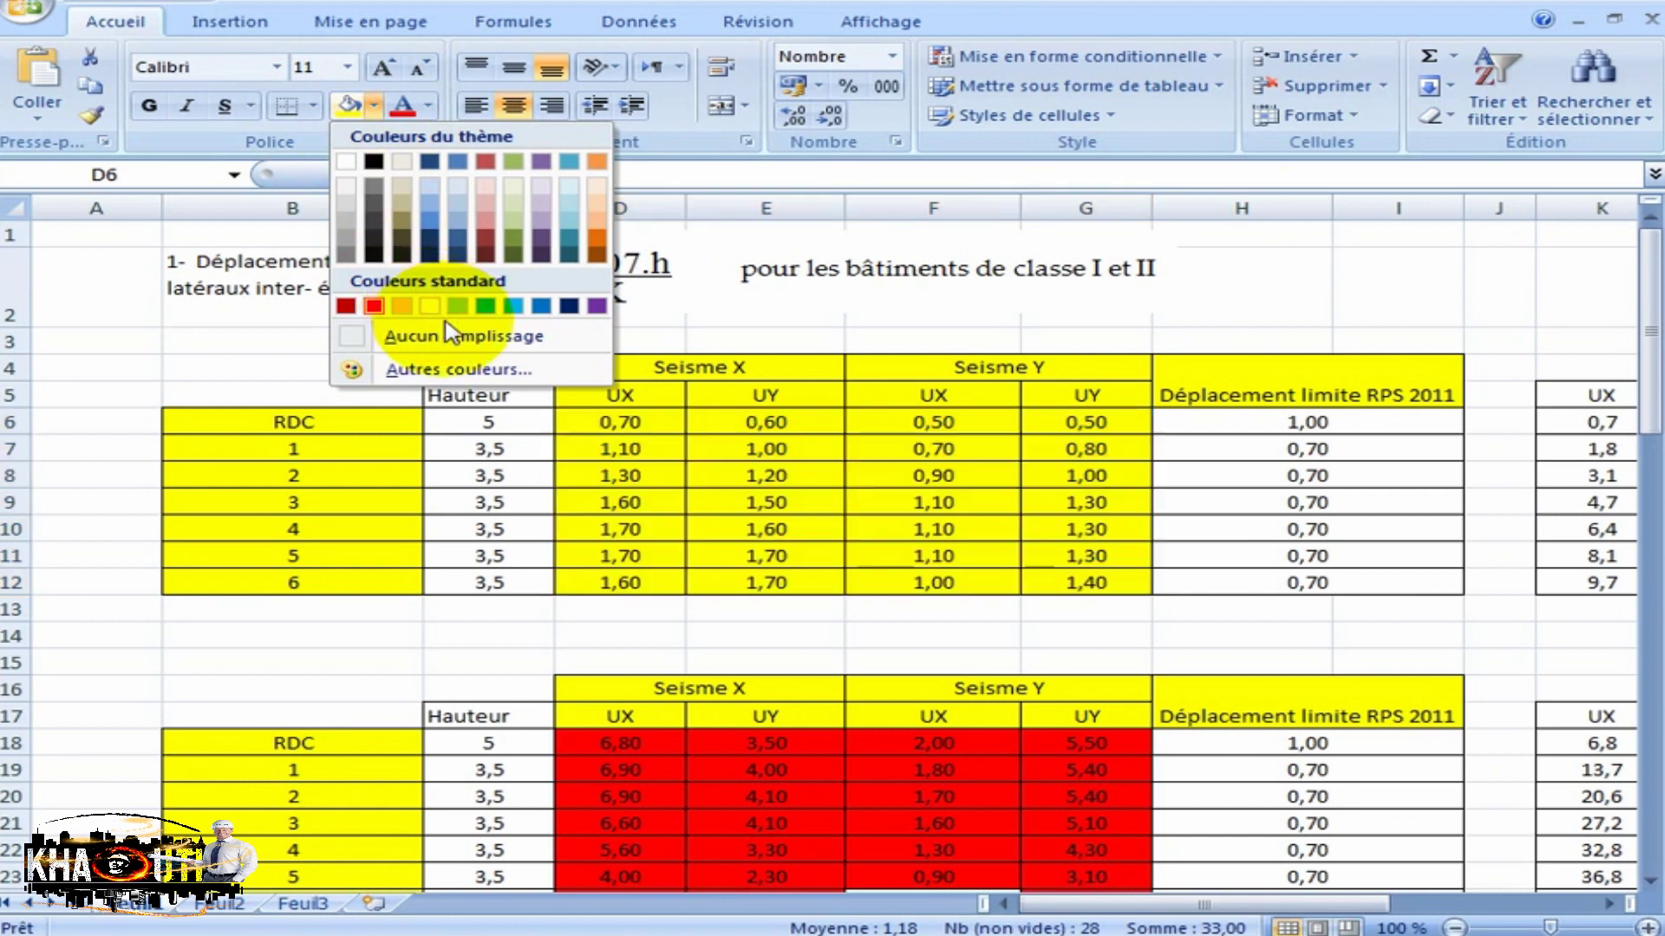
left_click(416, 333)
left_click(937, 640)
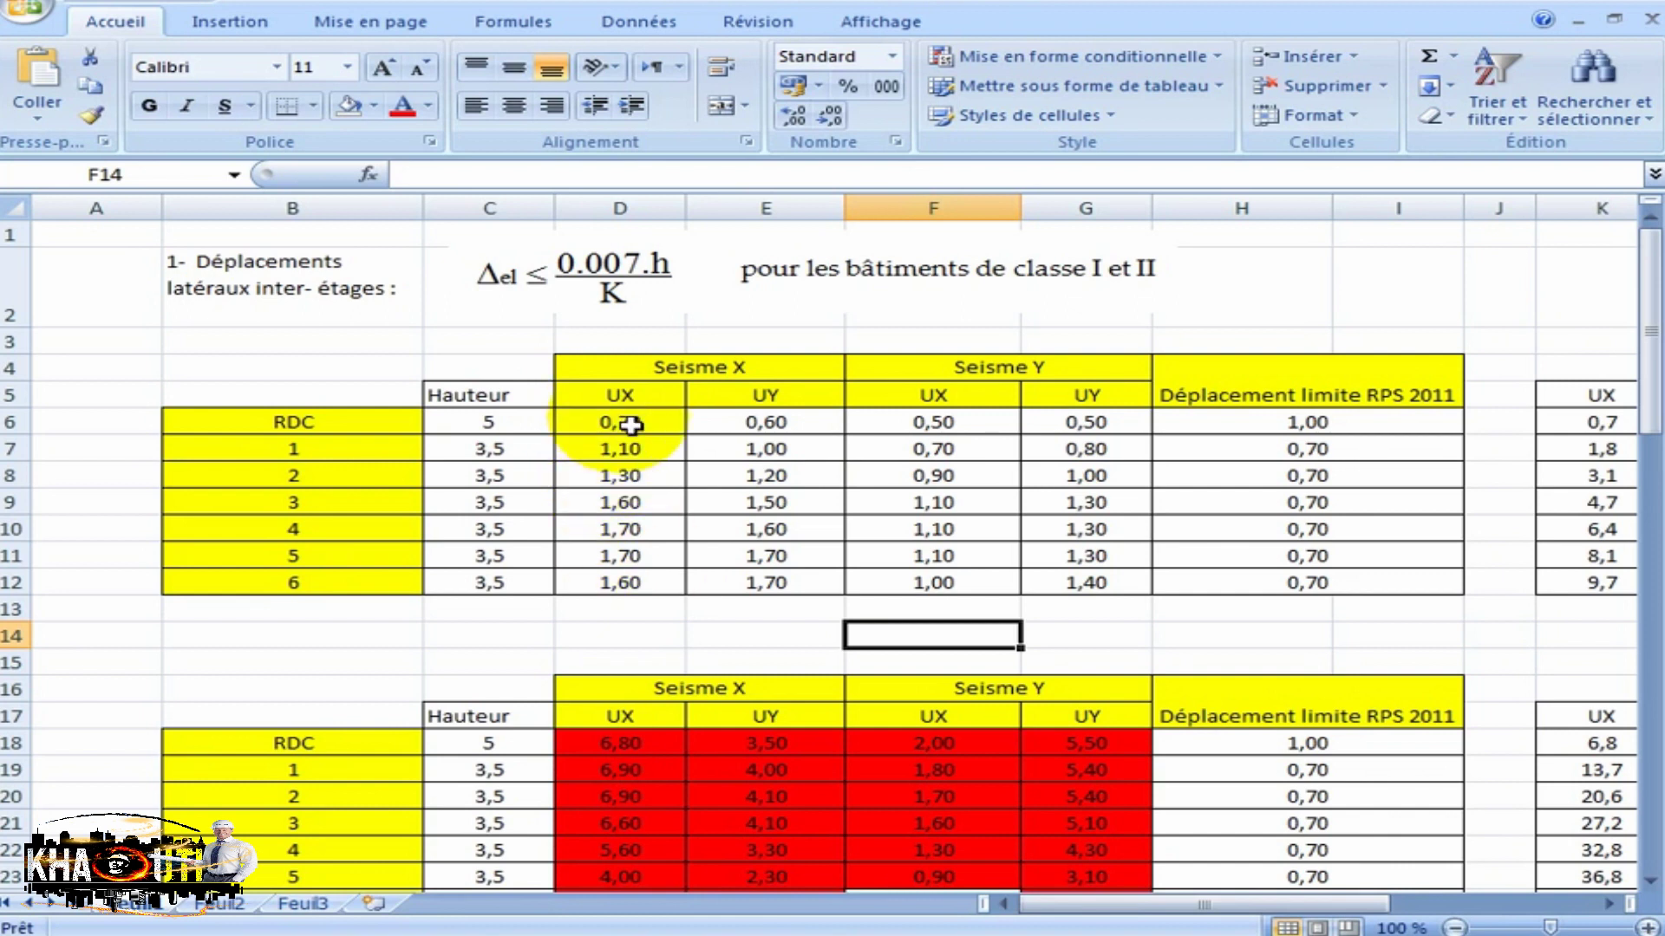
Change the K divisor in the H6 displacement limit formula to 3, giving =0,007*C6/3*100, and fill it down to H12.
double_click(1308, 425)
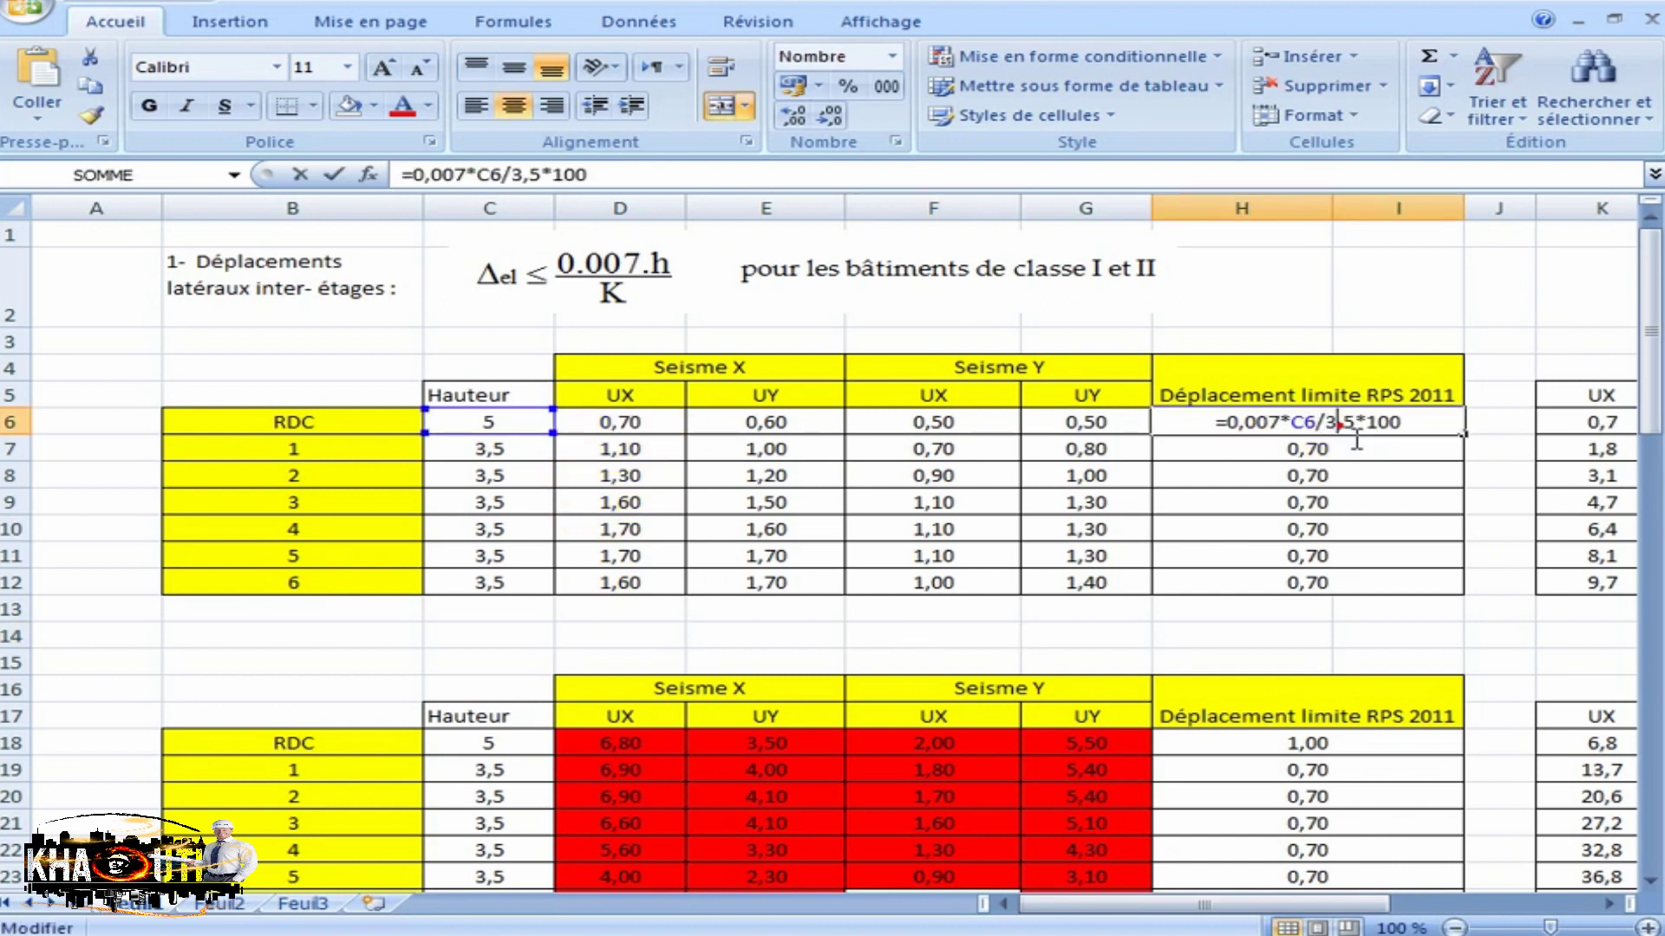
left_click_drag(1365, 436, 1354, 441)
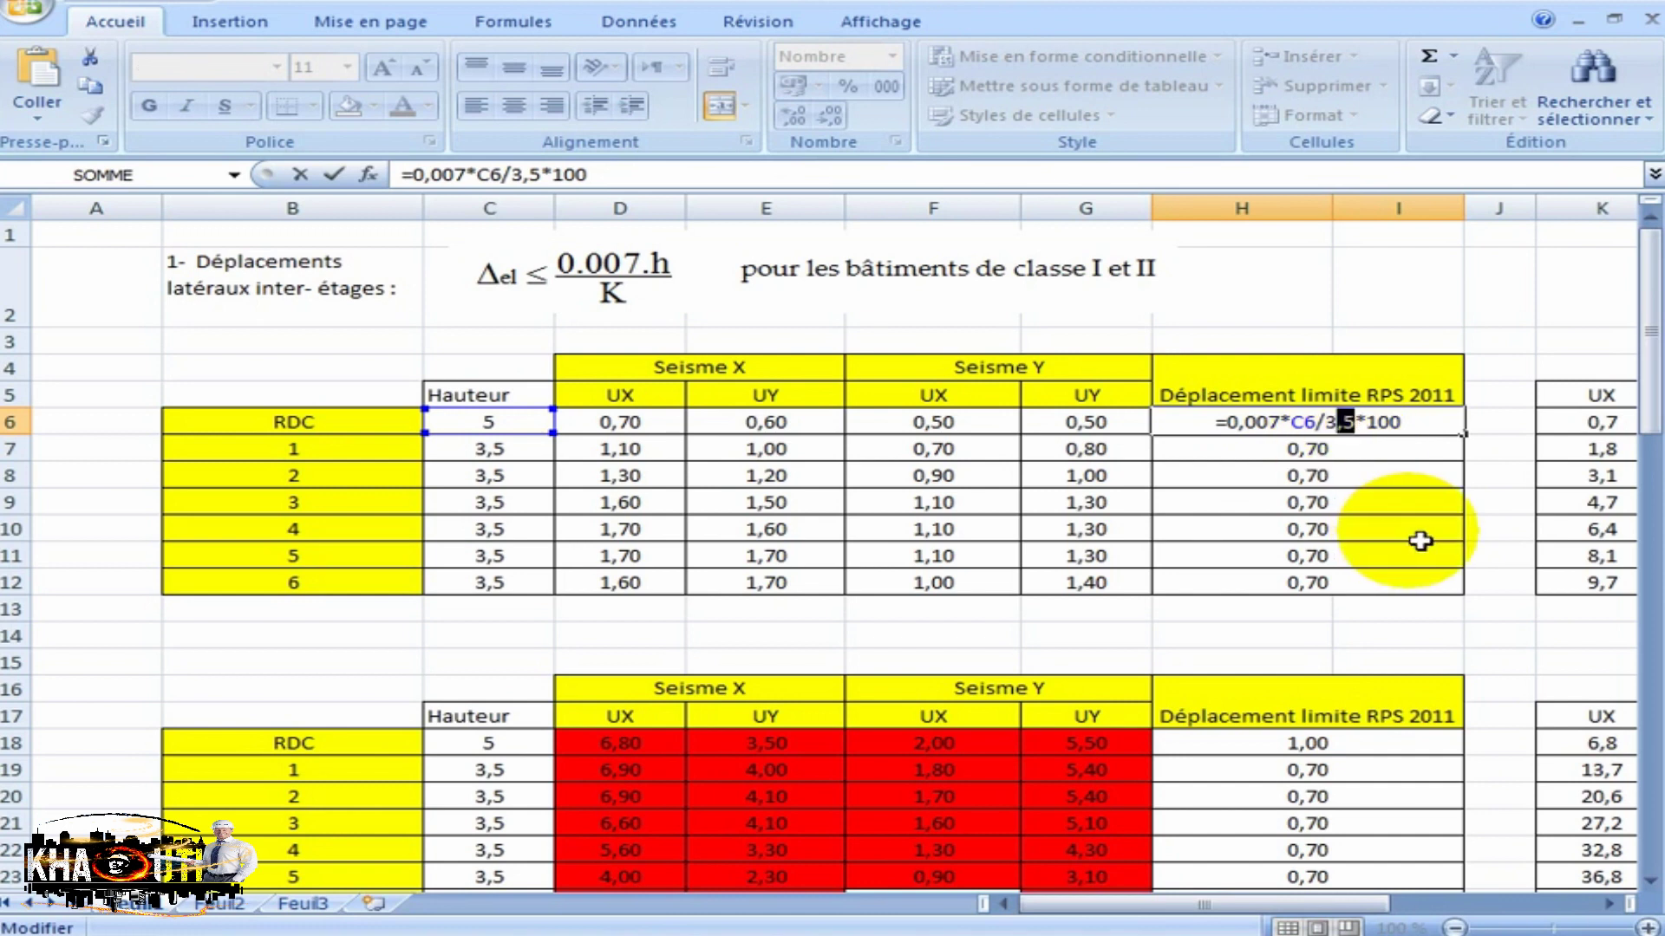
key("Delete")
key("Return")
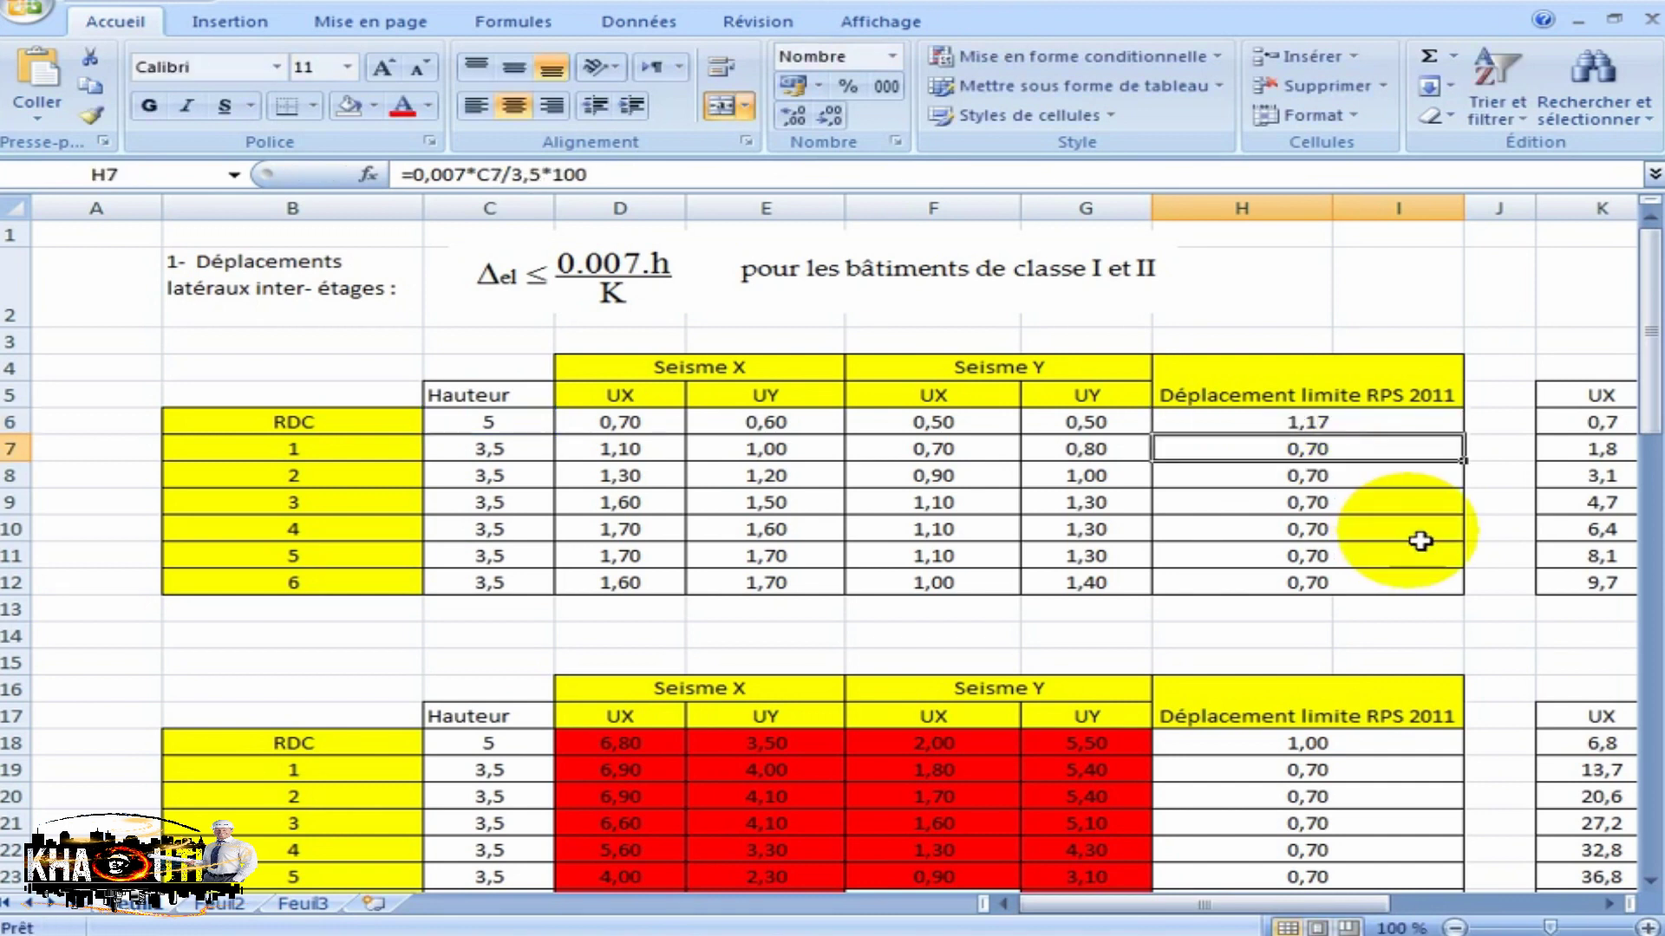
left_click(1411, 428)
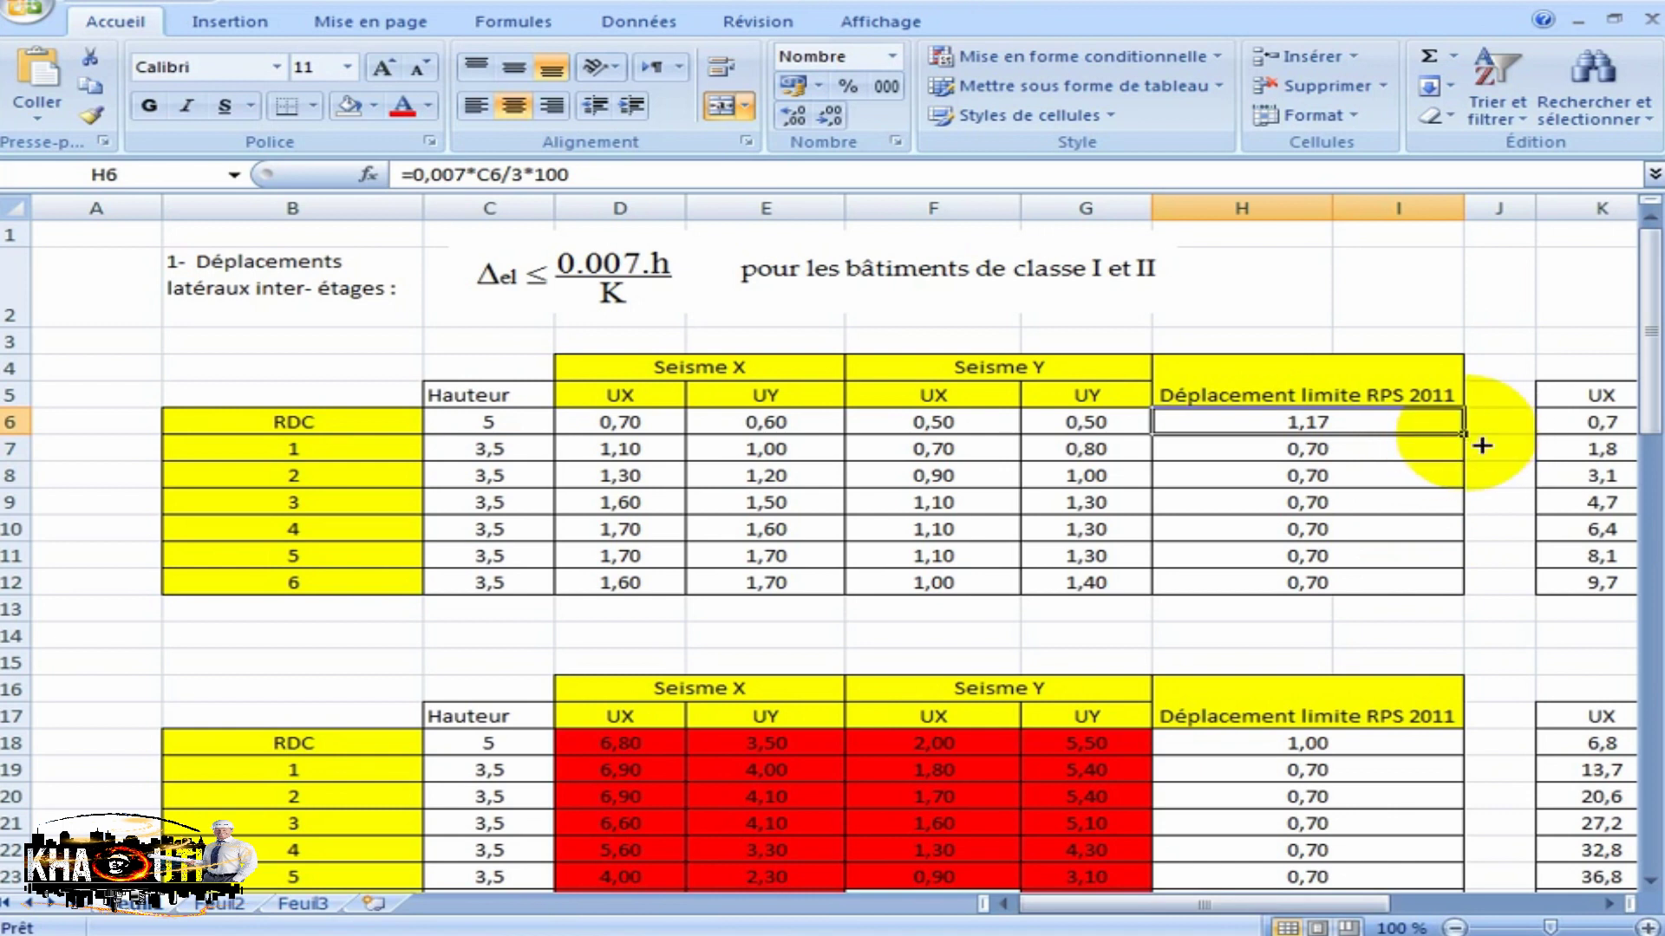
left_click_drag(1480, 443, 1474, 597)
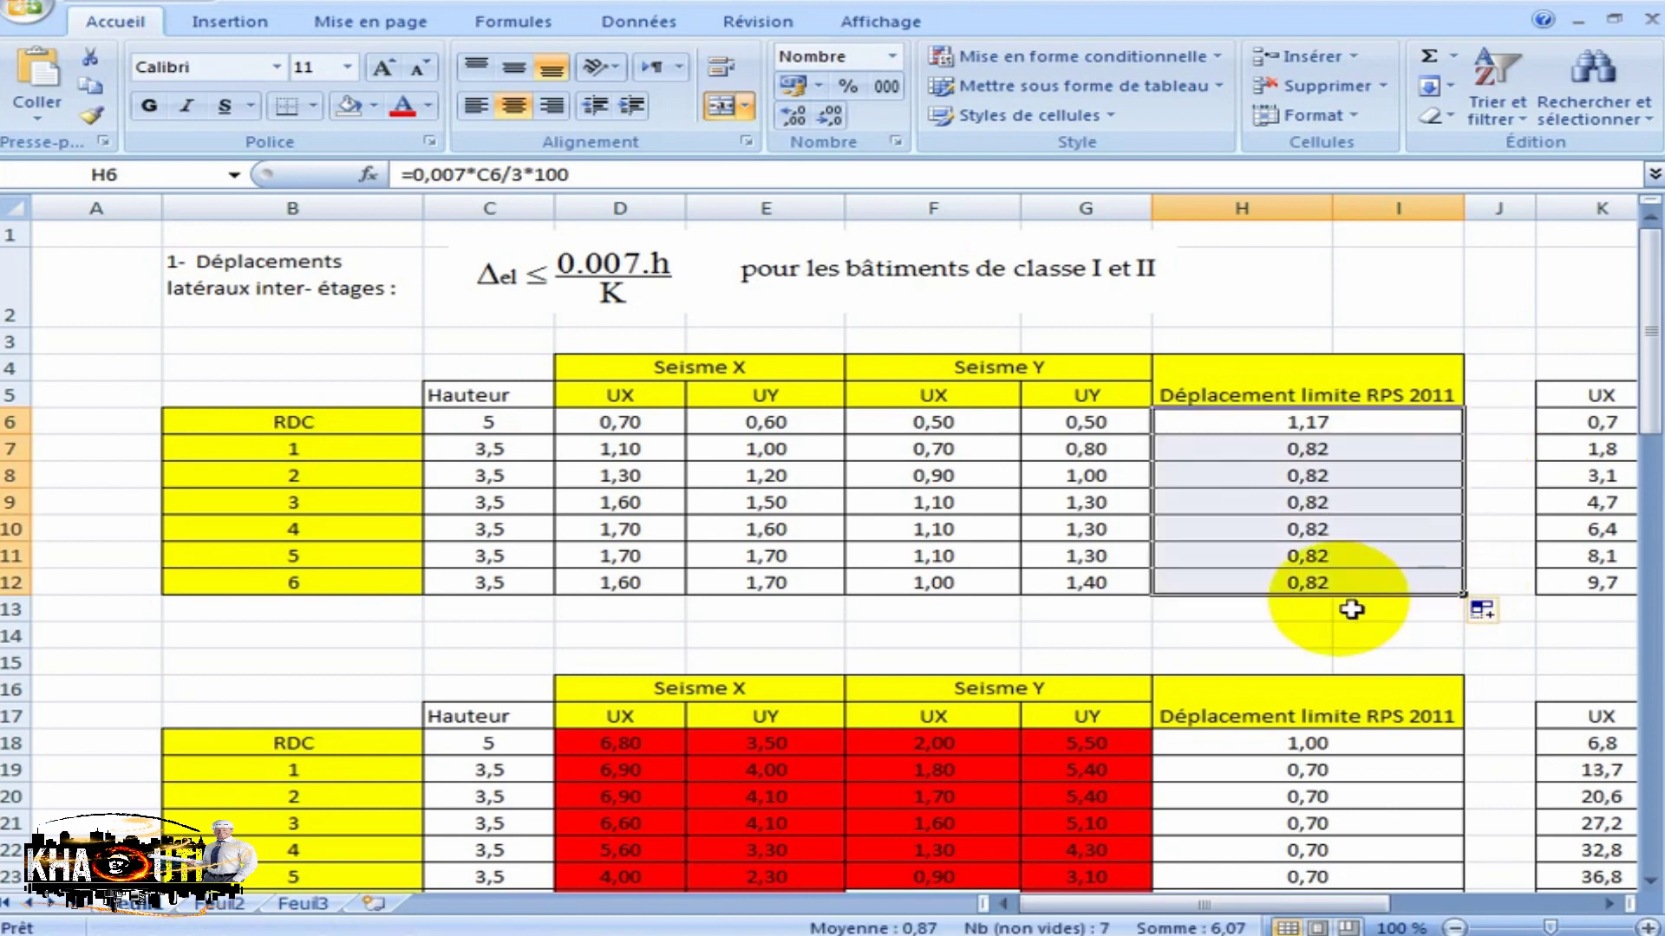
Compare the RDC displacements with their limit, and highlight the Seisme X cells D7:E12 in yellow.
left_click_drag(629, 423, 1082, 427)
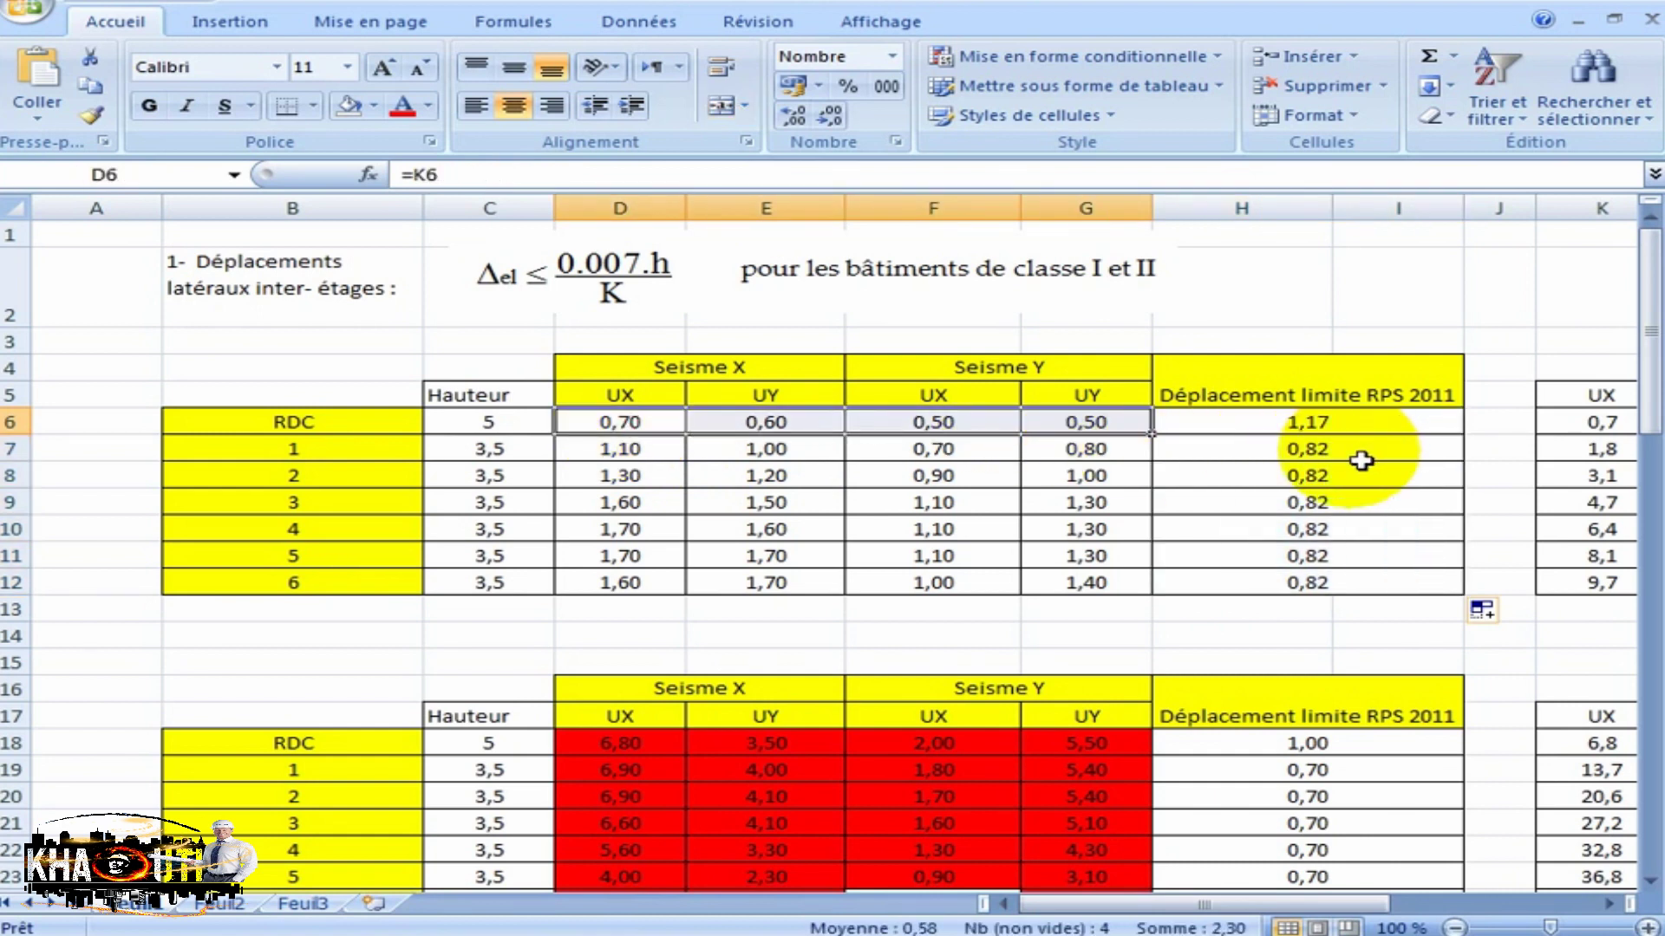
left_click(1361, 458)
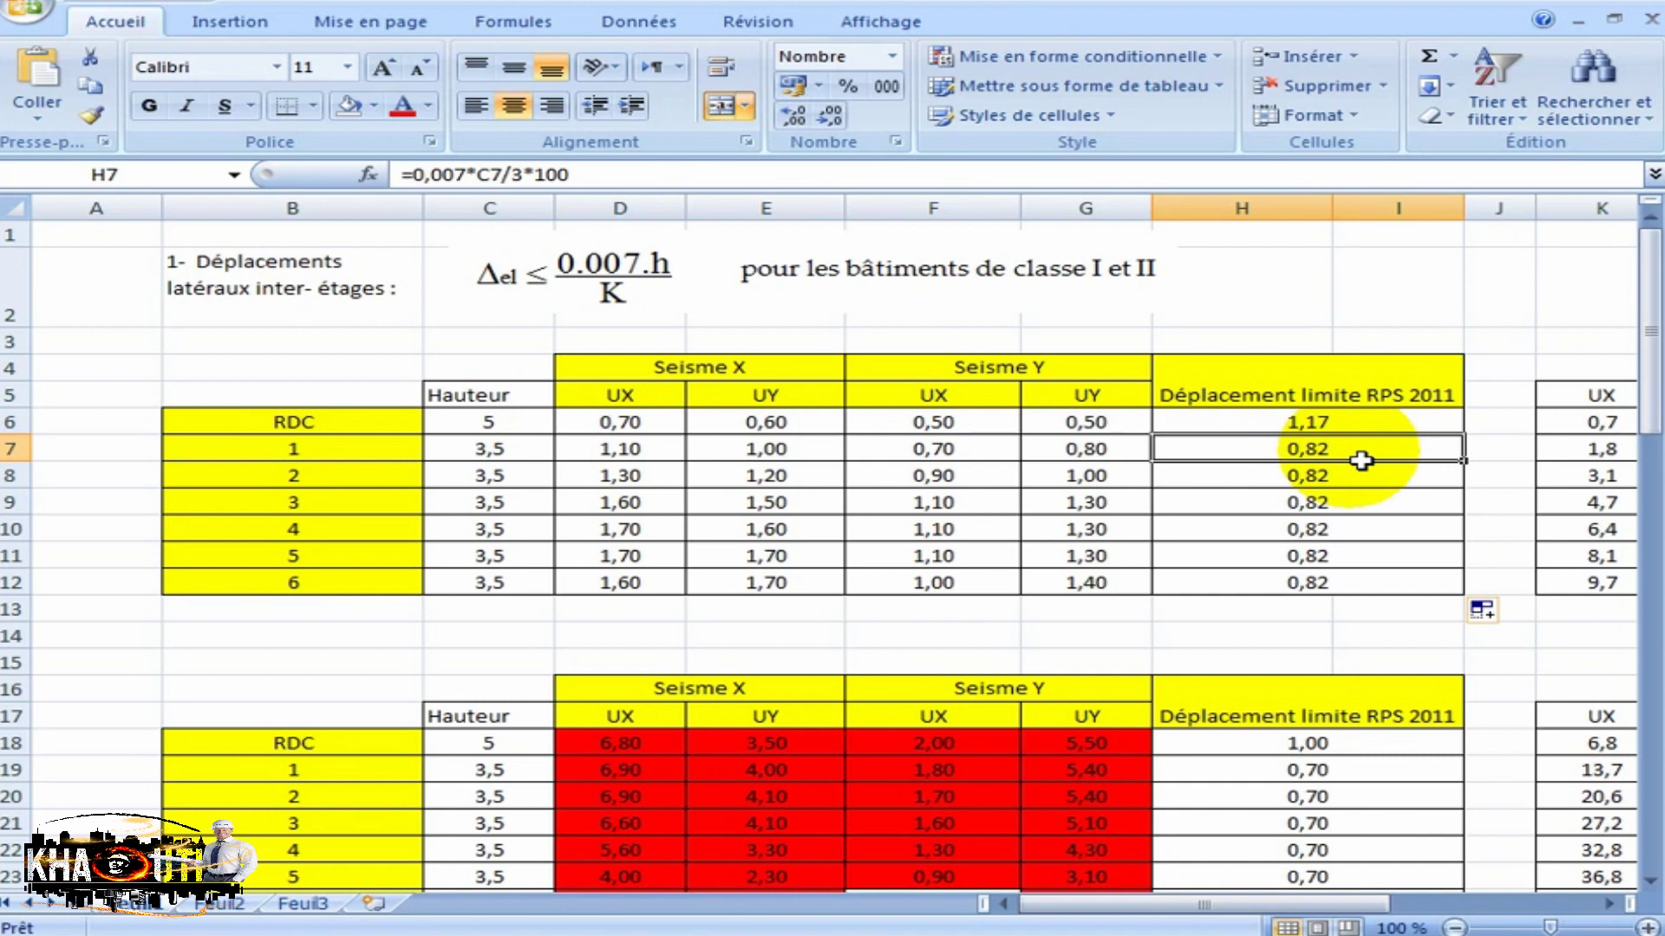
left_click(630, 461)
left_click_drag(643, 460, 763, 583)
left_click(372, 107)
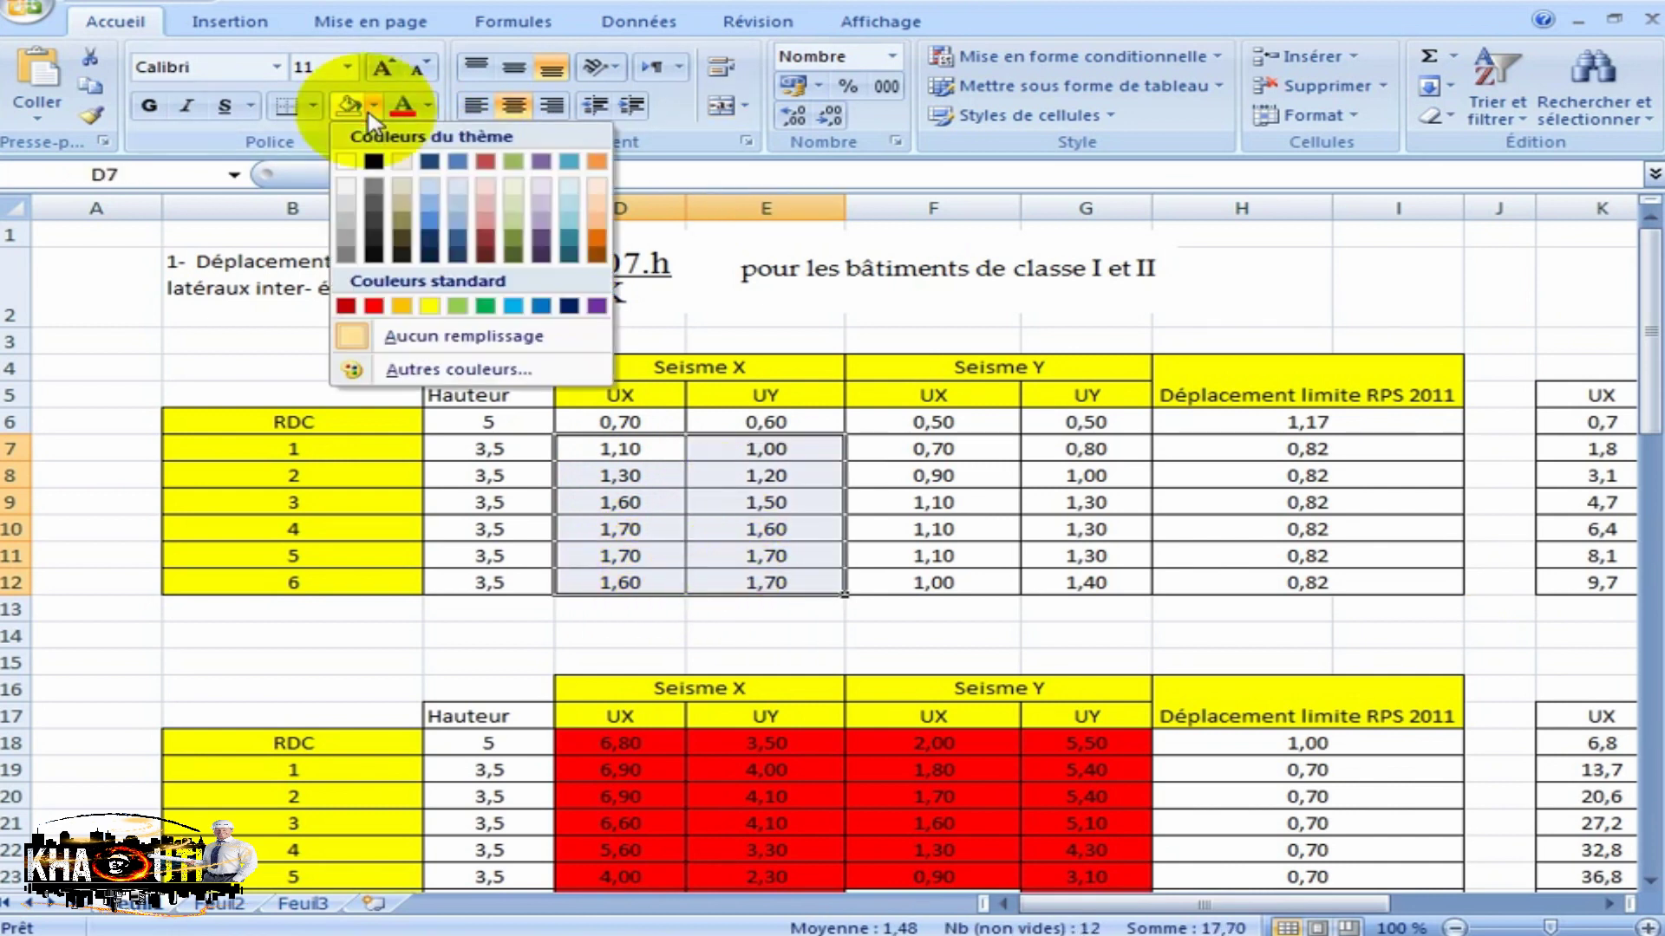
left_click(429, 309)
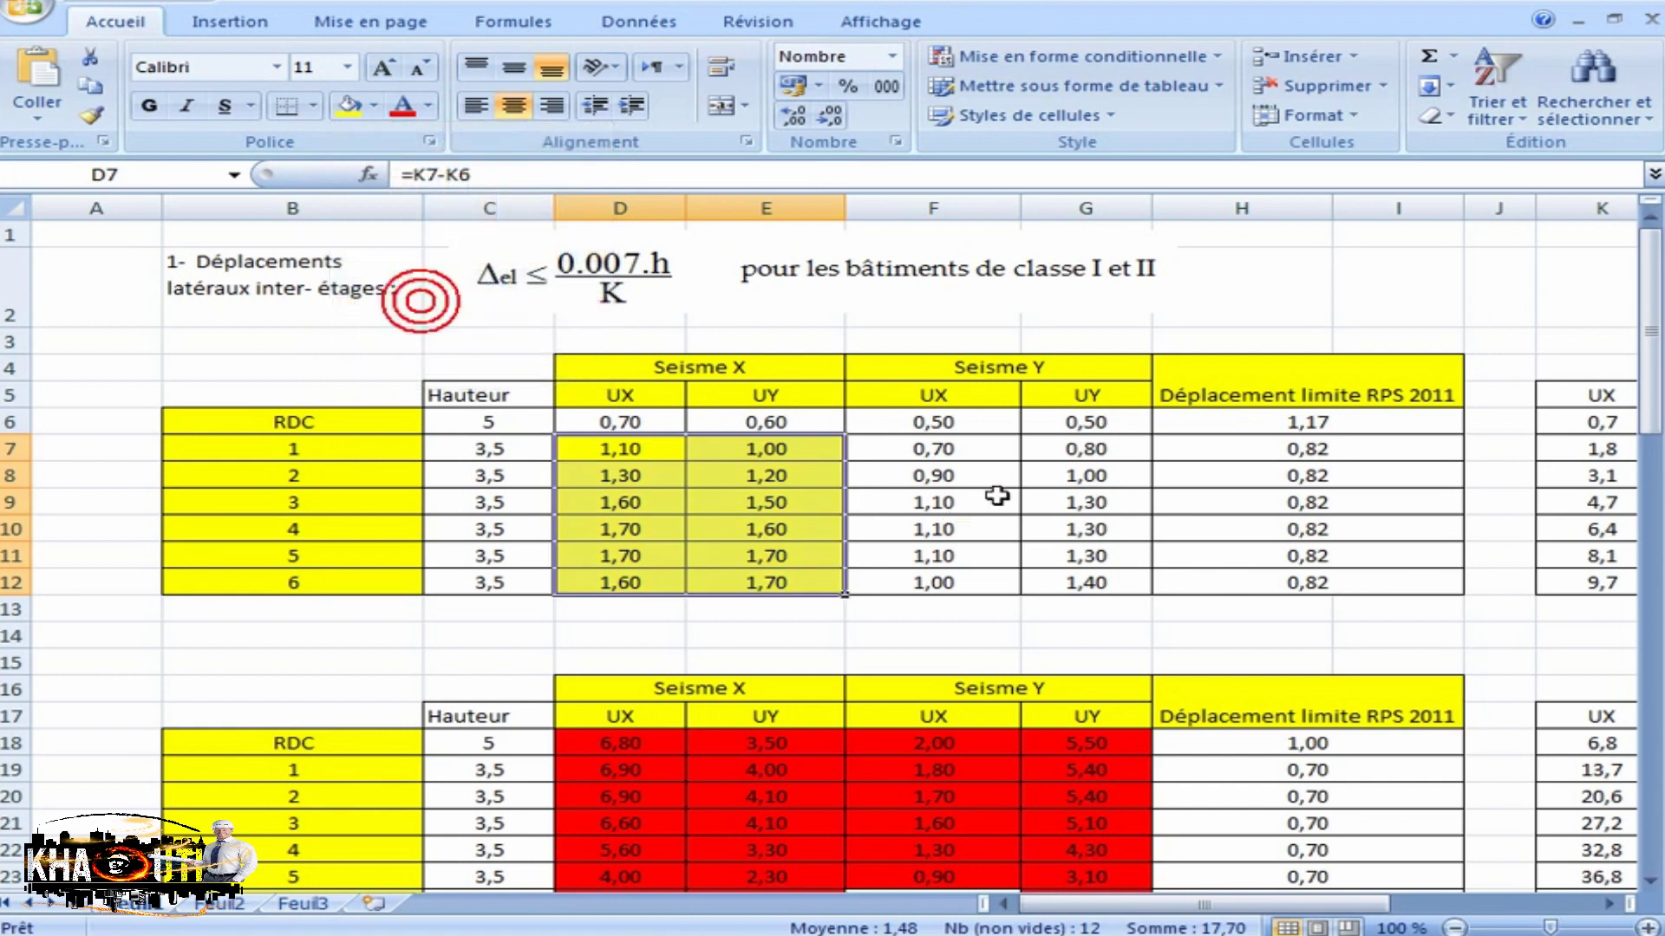
Highlight the Seisme Y displacement cells G8:G12 and F8:F12 in yellow, and review the RDC values D6:G6.
left_click(1114, 473)
left_click(1118, 468)
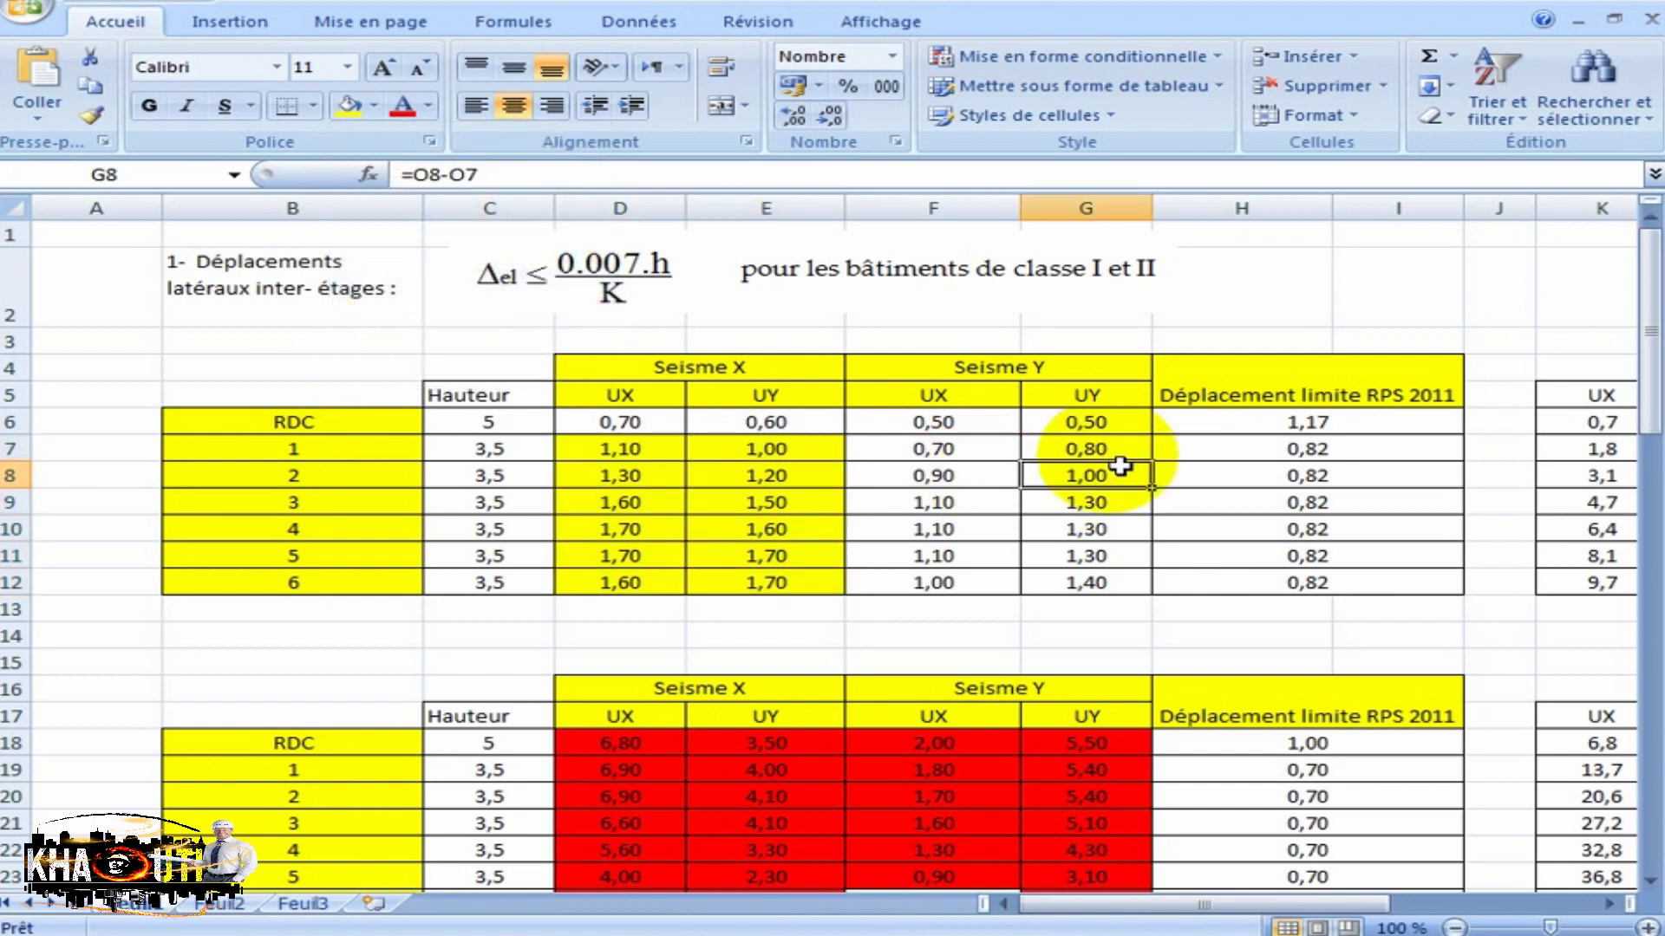
left_click_drag(1103, 471, 1108, 586)
left_click(350, 105)
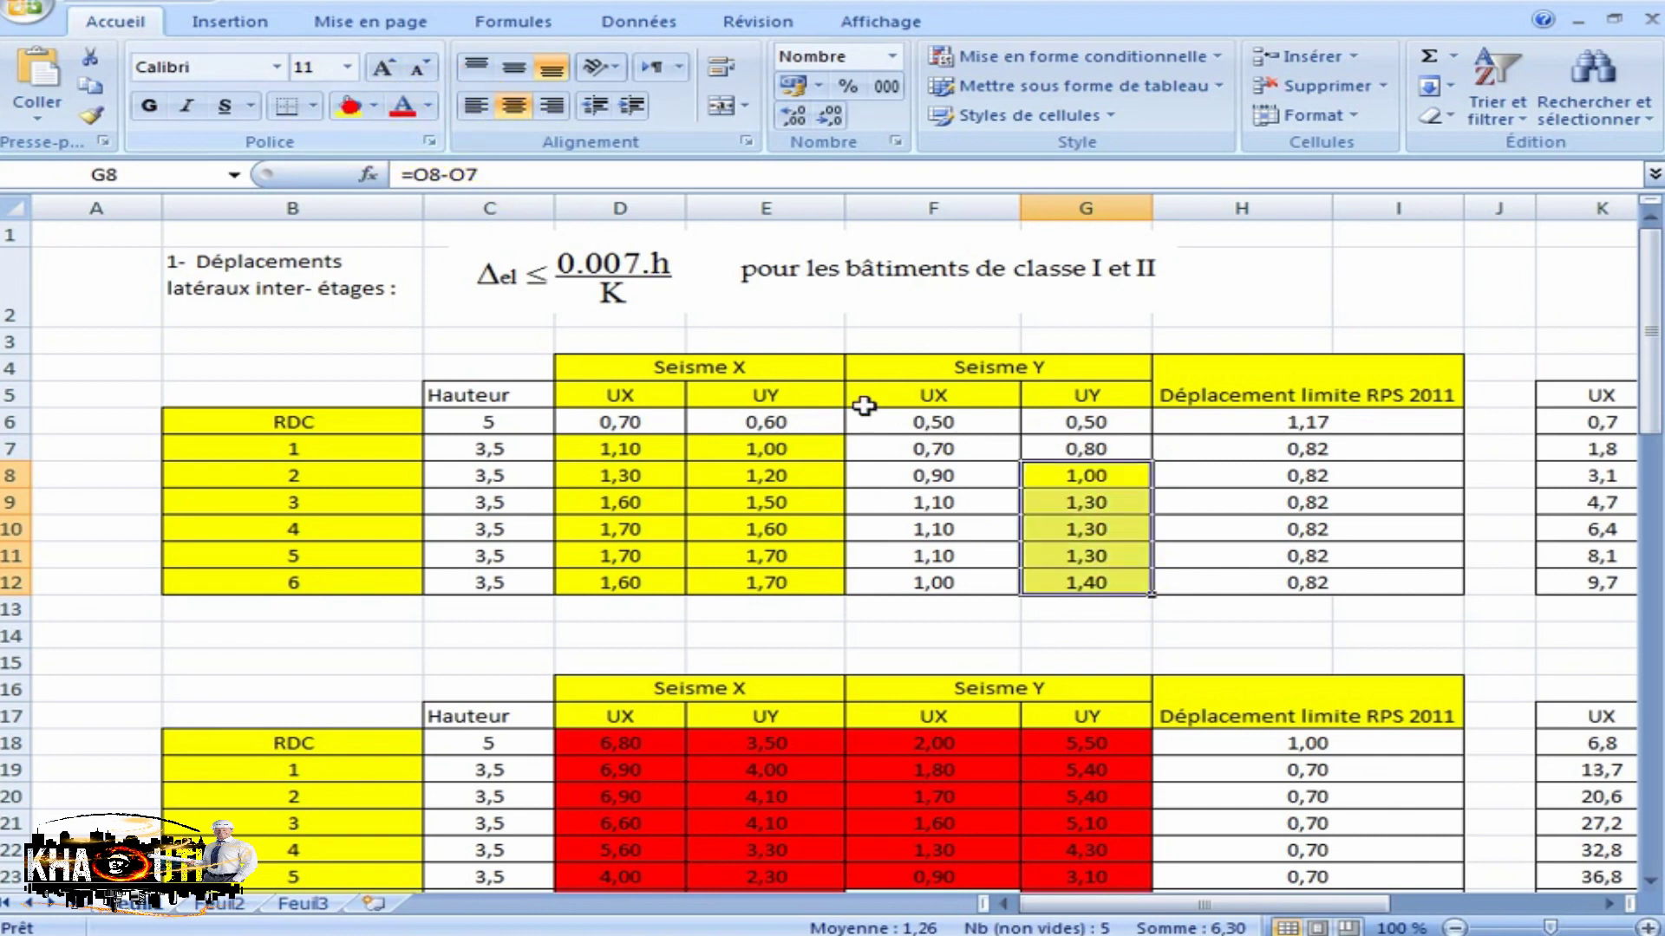
left_click_drag(945, 484, 945, 582)
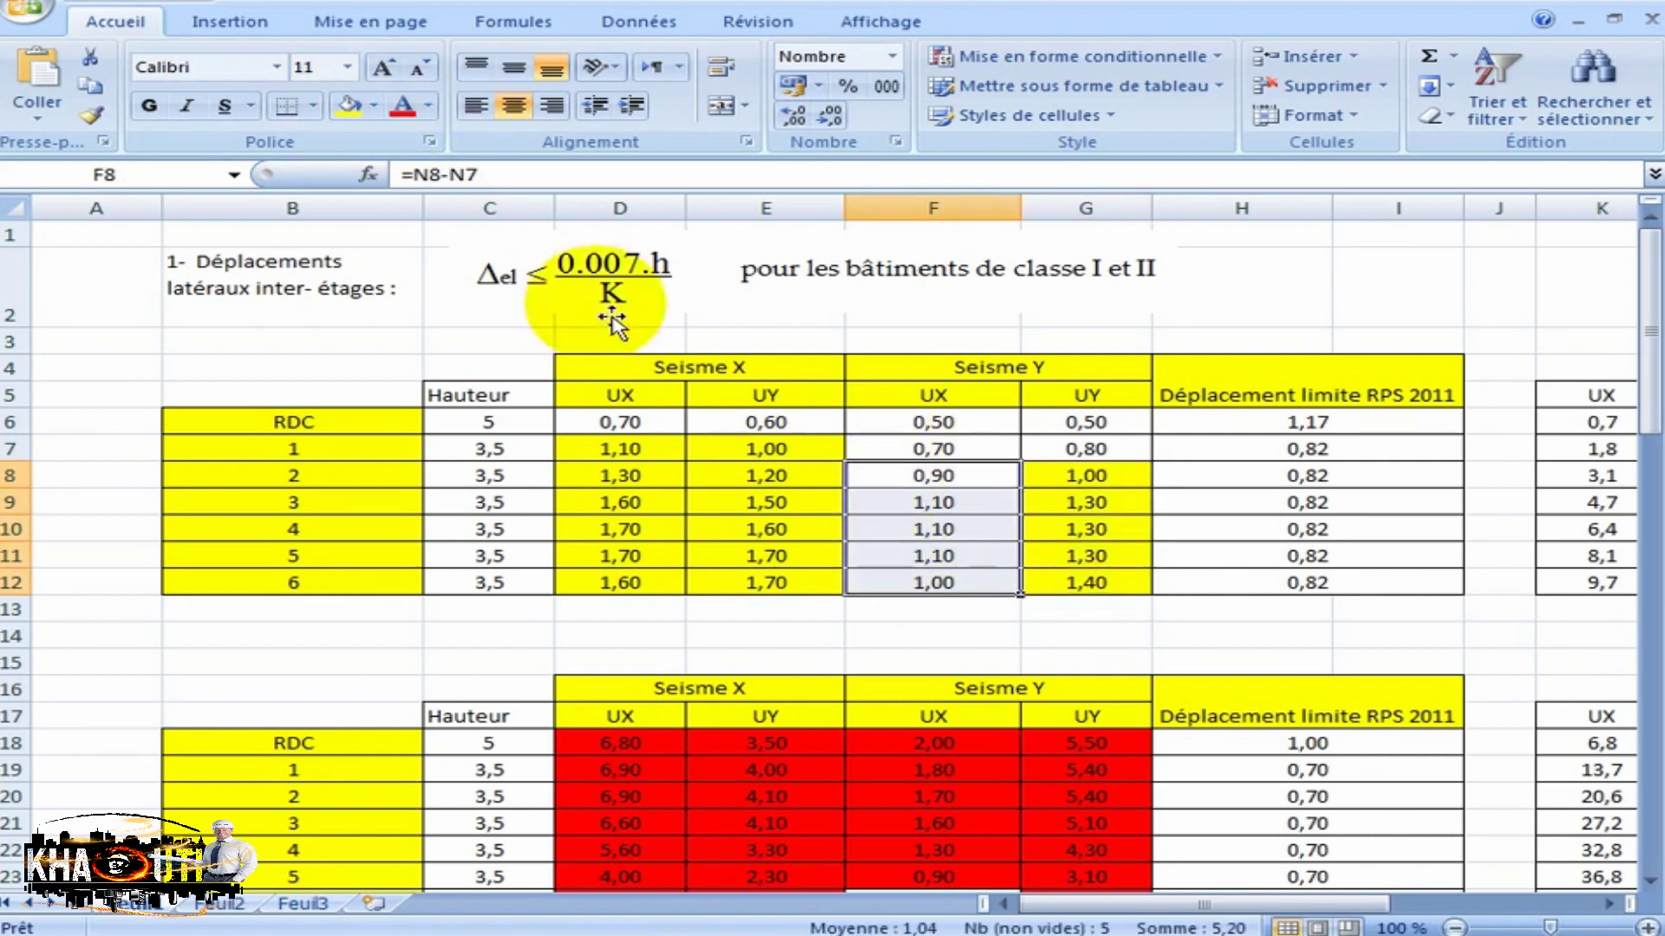
left_click(363, 111)
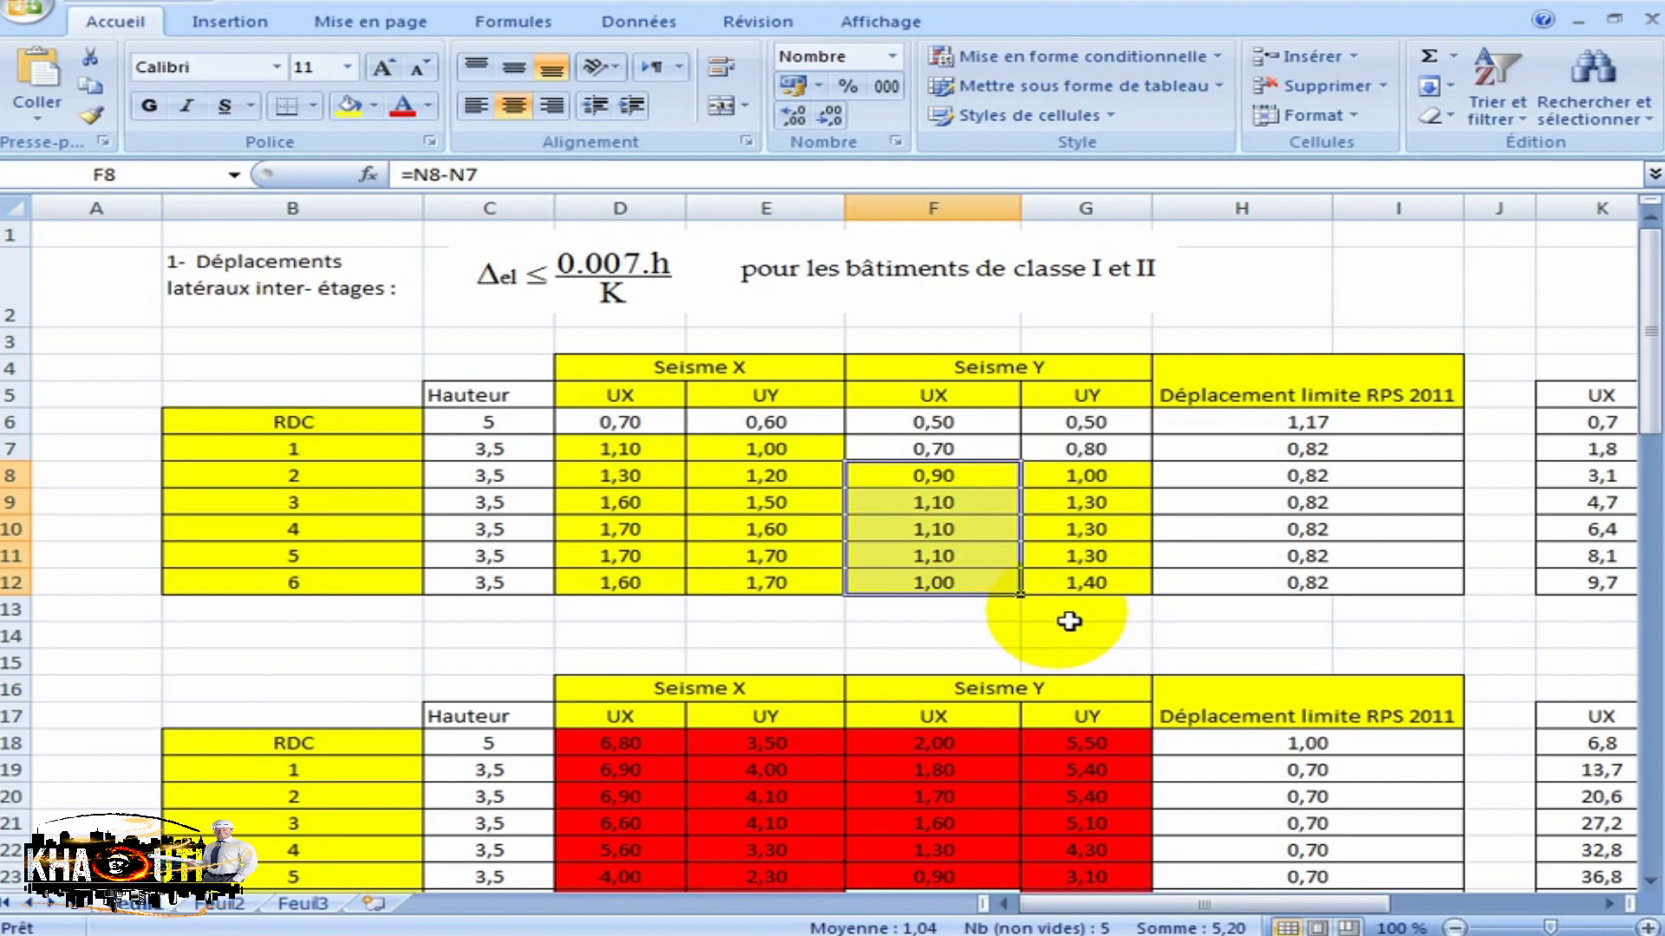
left_click(997, 617)
scroll(1059, 632, "down", 1)
scroll(1070, 595, "up", 1)
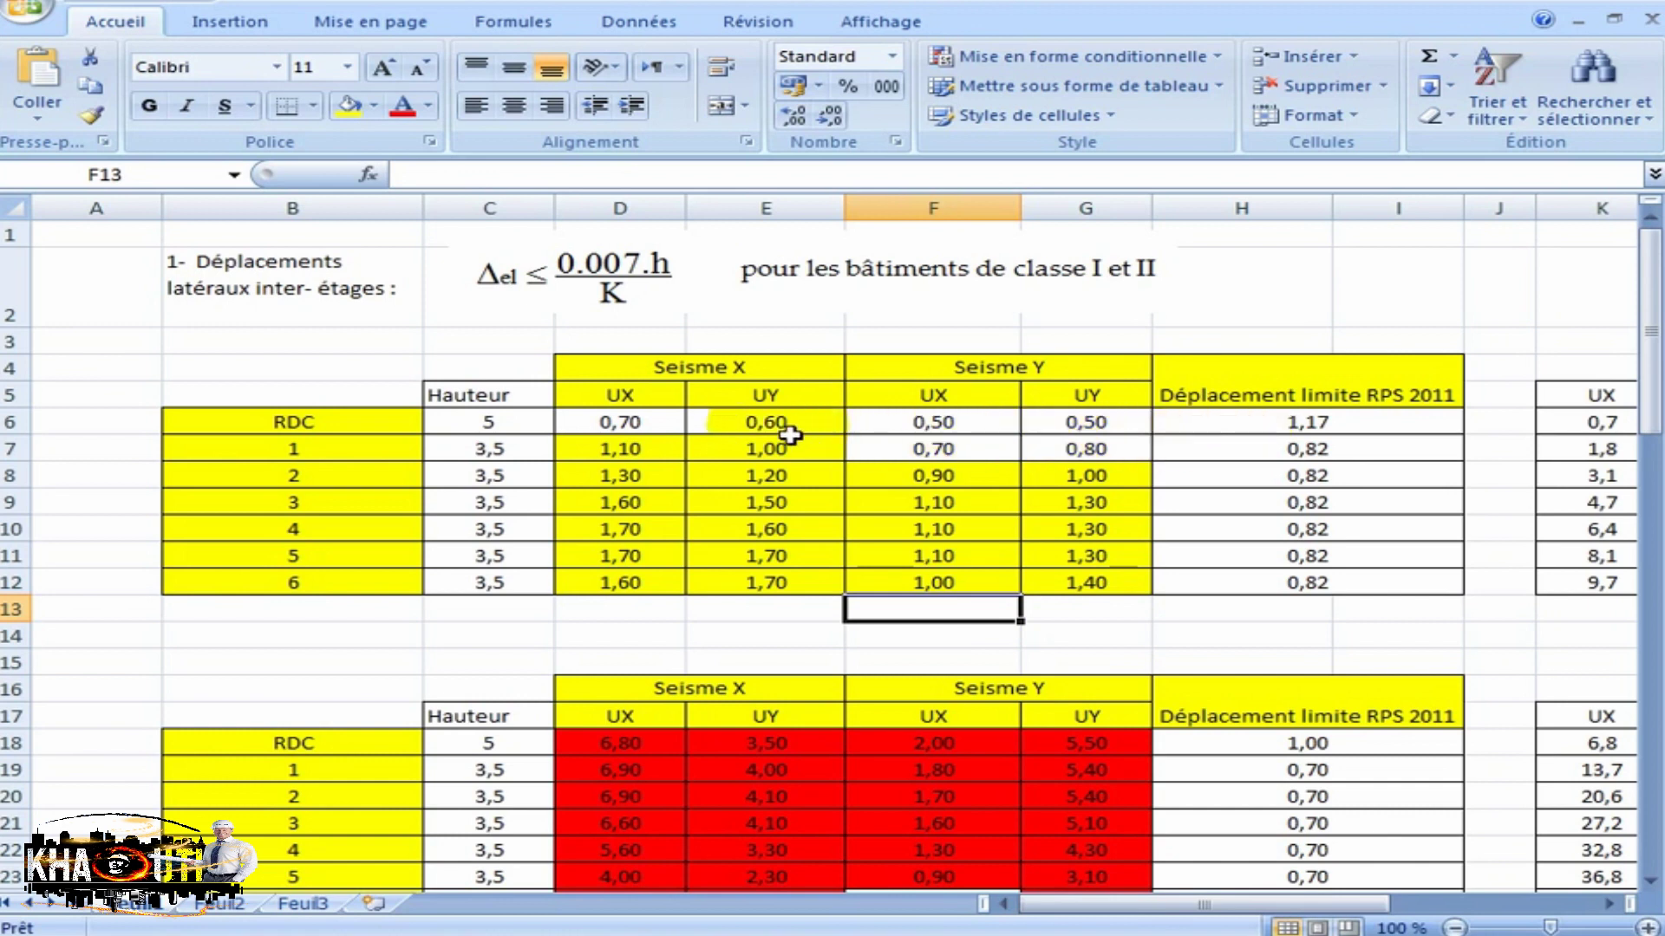
left_click_drag(630, 428, 1075, 422)
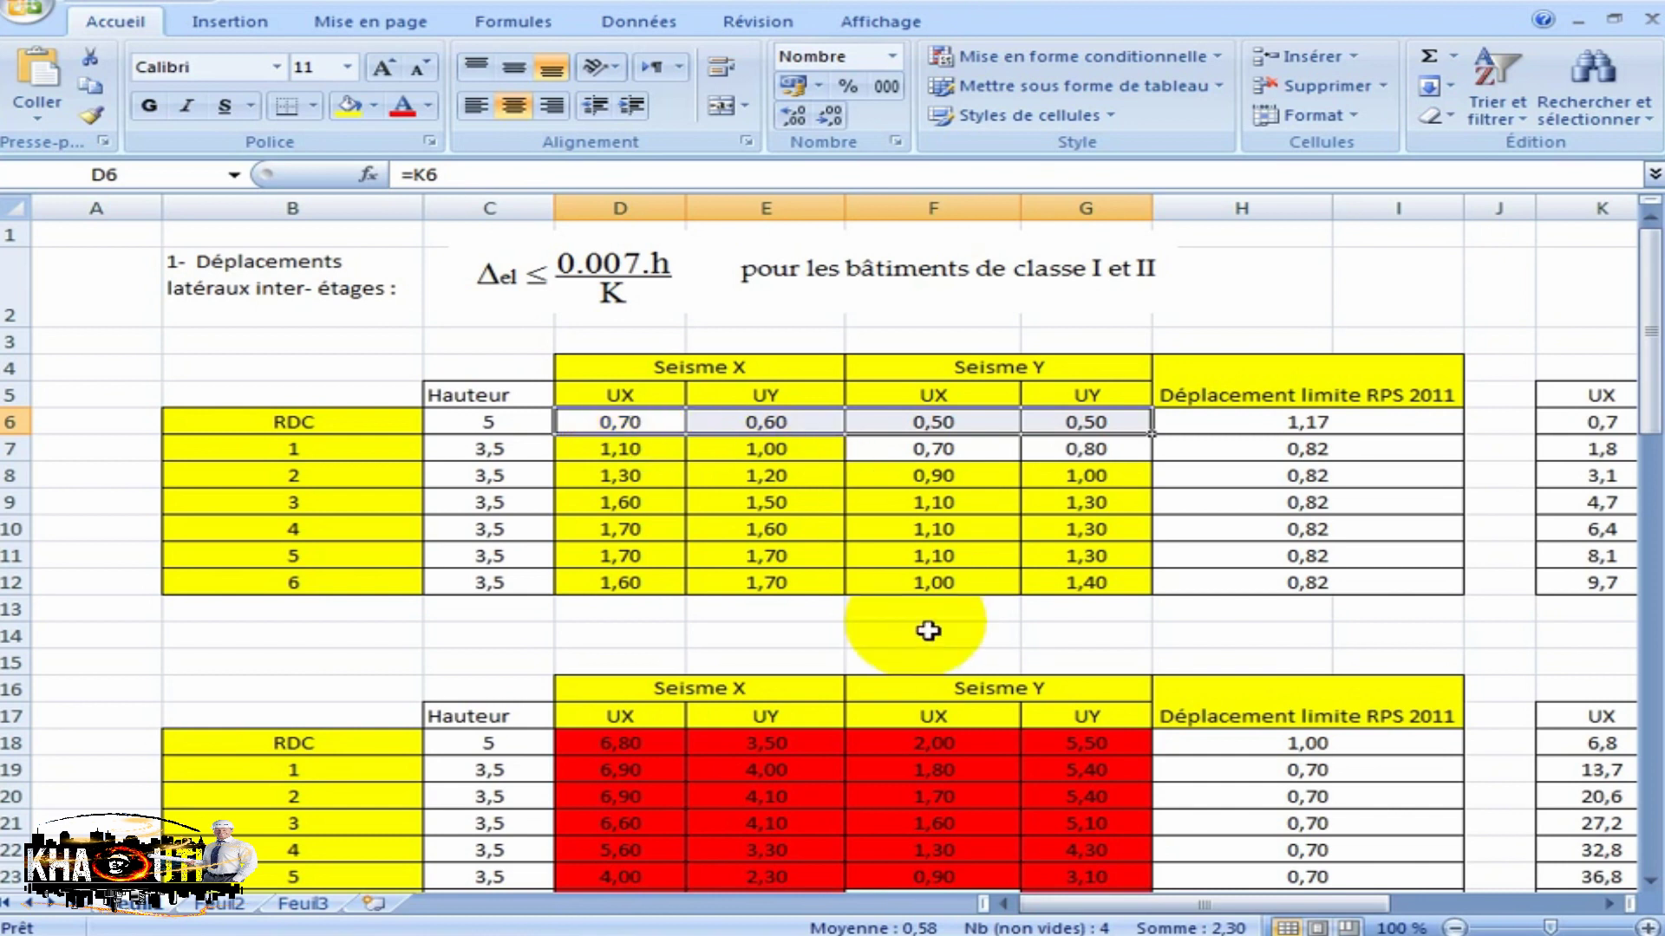
Switch to Robot and close the storey displacement table to return to the 3D building model.
scroll(928, 629, "down", 5)
scroll(931, 638, "down", 4)
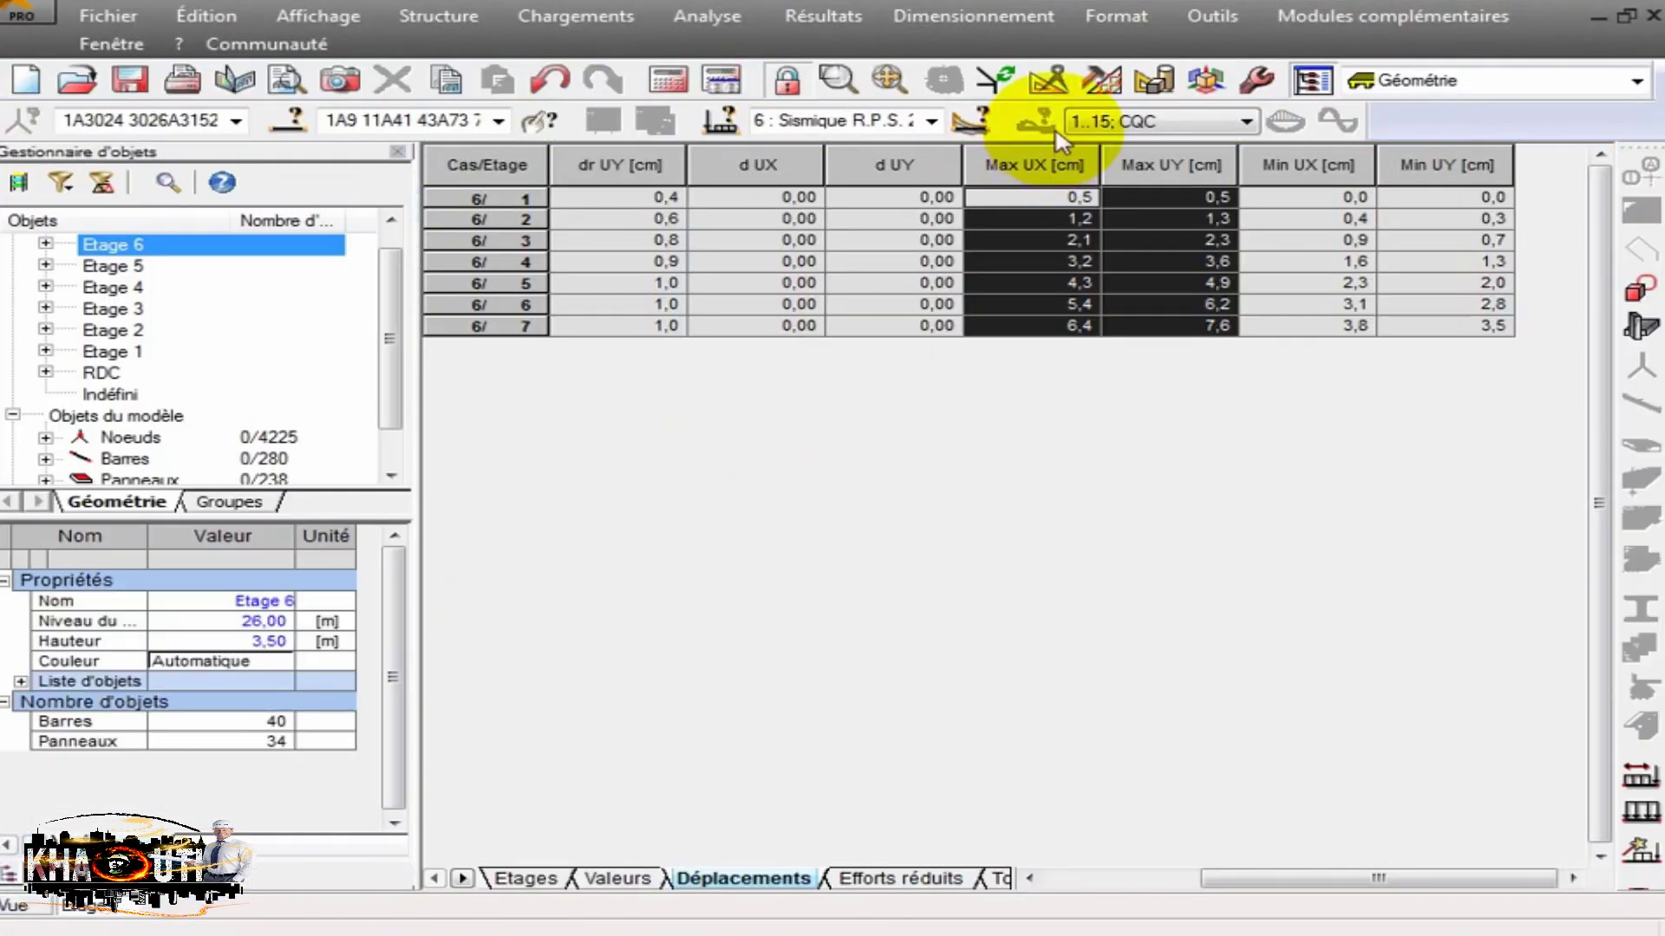
left_click(931, 120)
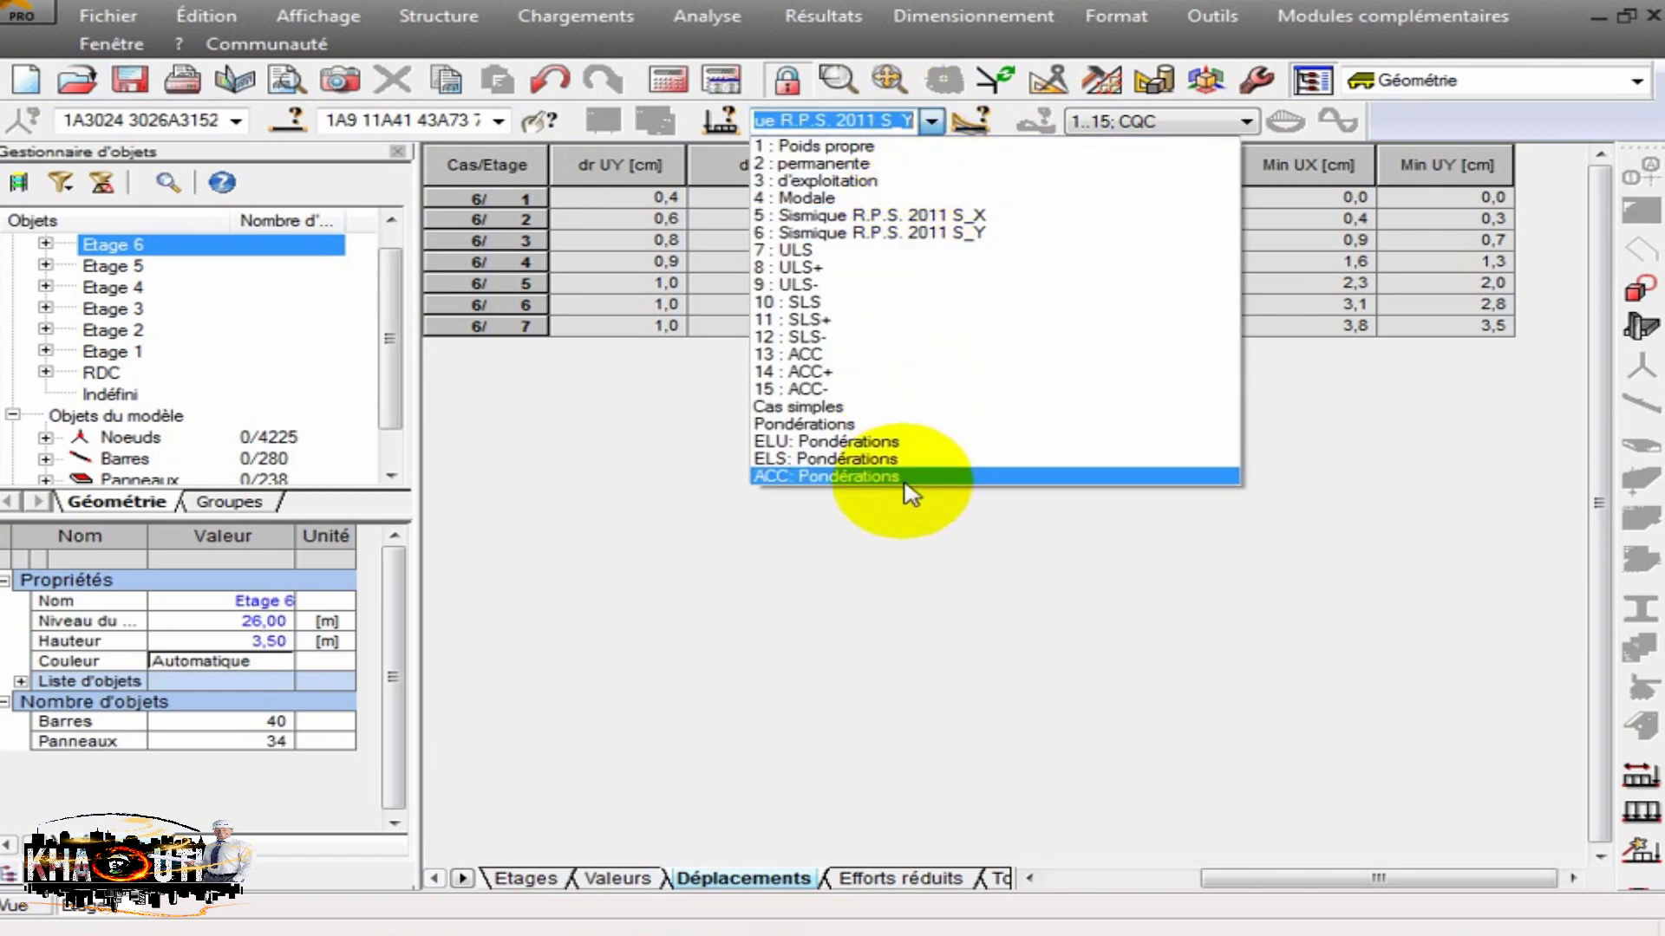
left_click(1659, 19)
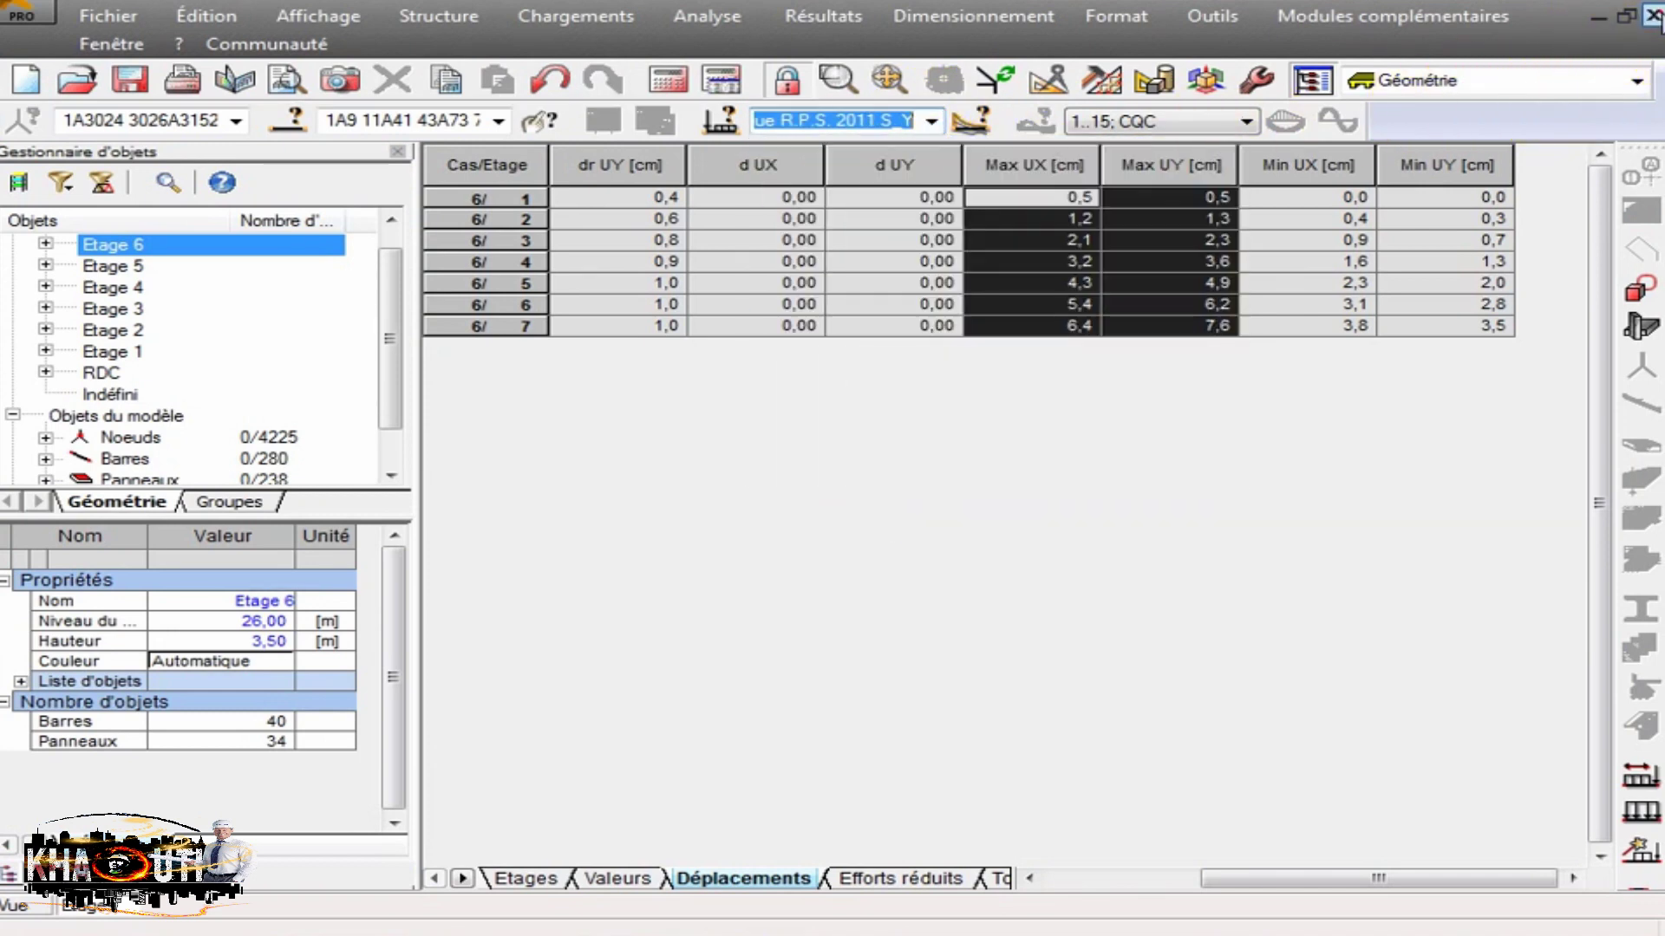
left_click(1656, 16)
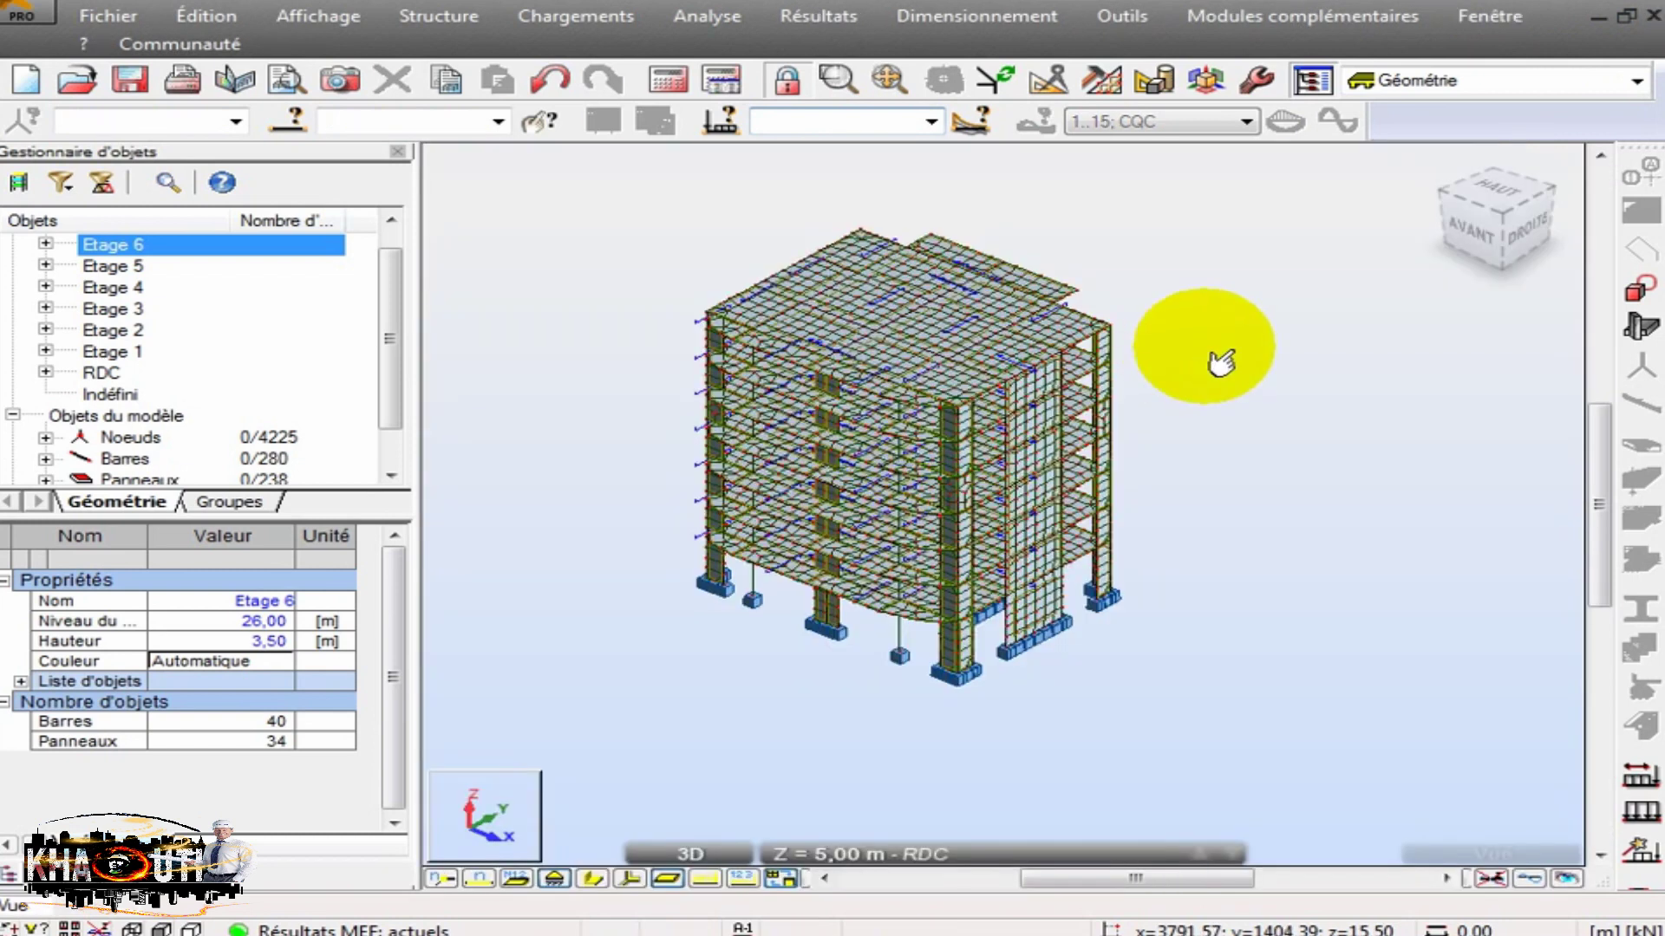
left_click(1205, 347)
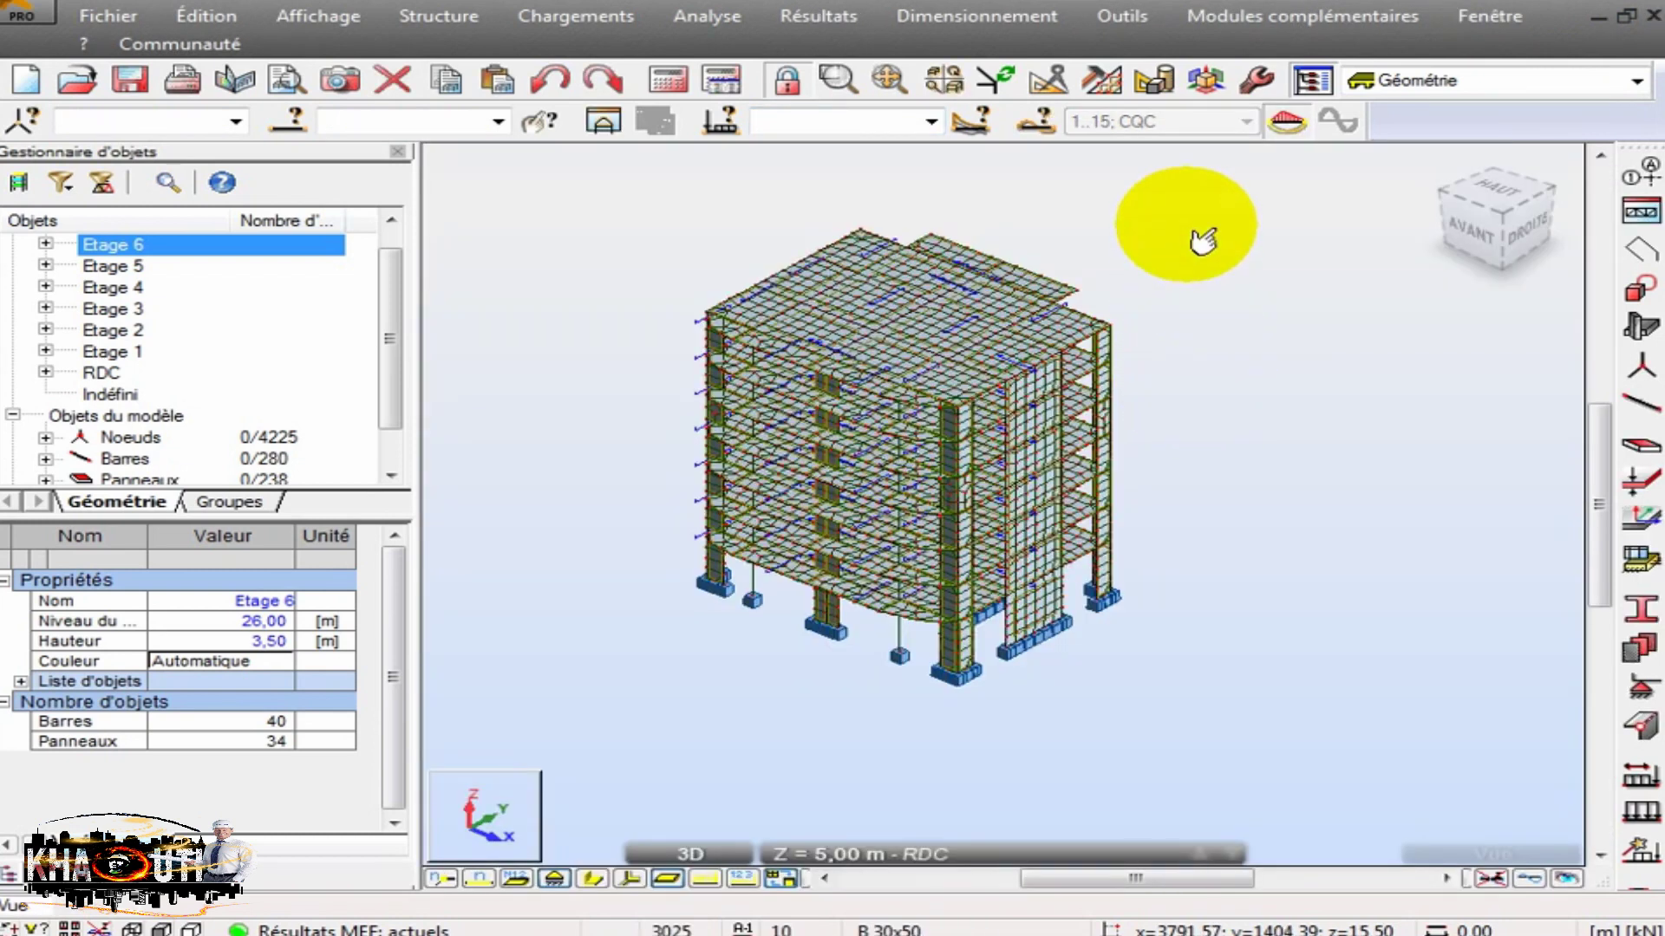
Show the global extreme nodal displacements for case 5, Sismique R.P.S. 2011 S_X, and copy the maximum UX and UY values.
left_click(794, 10)
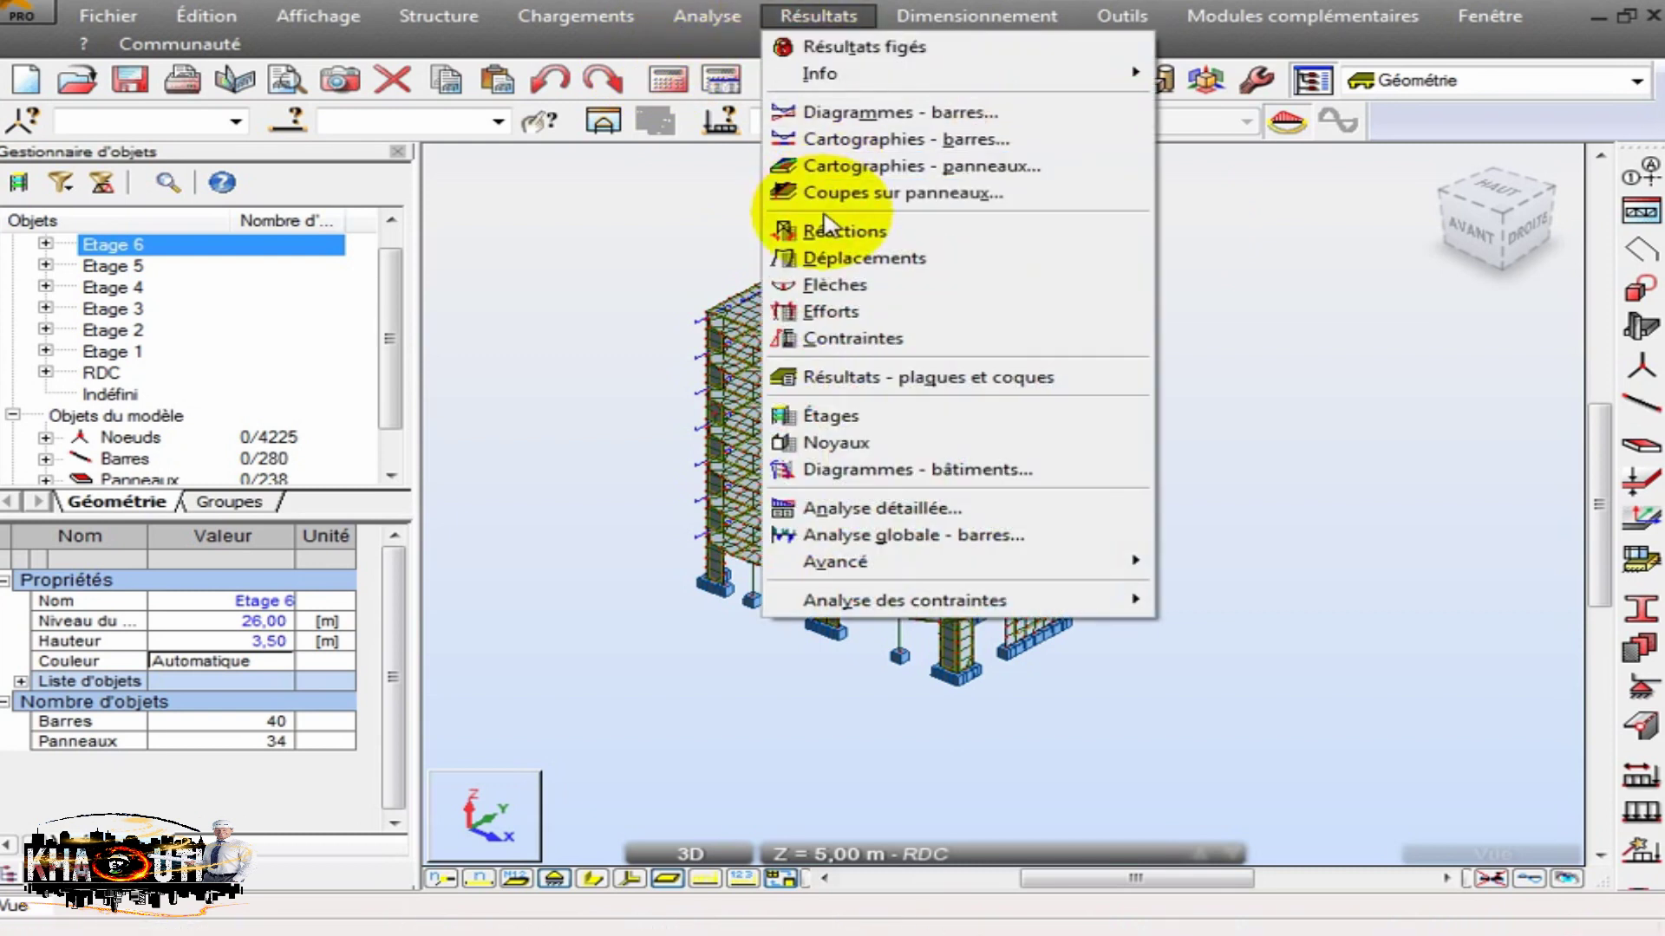
left_click(830, 261)
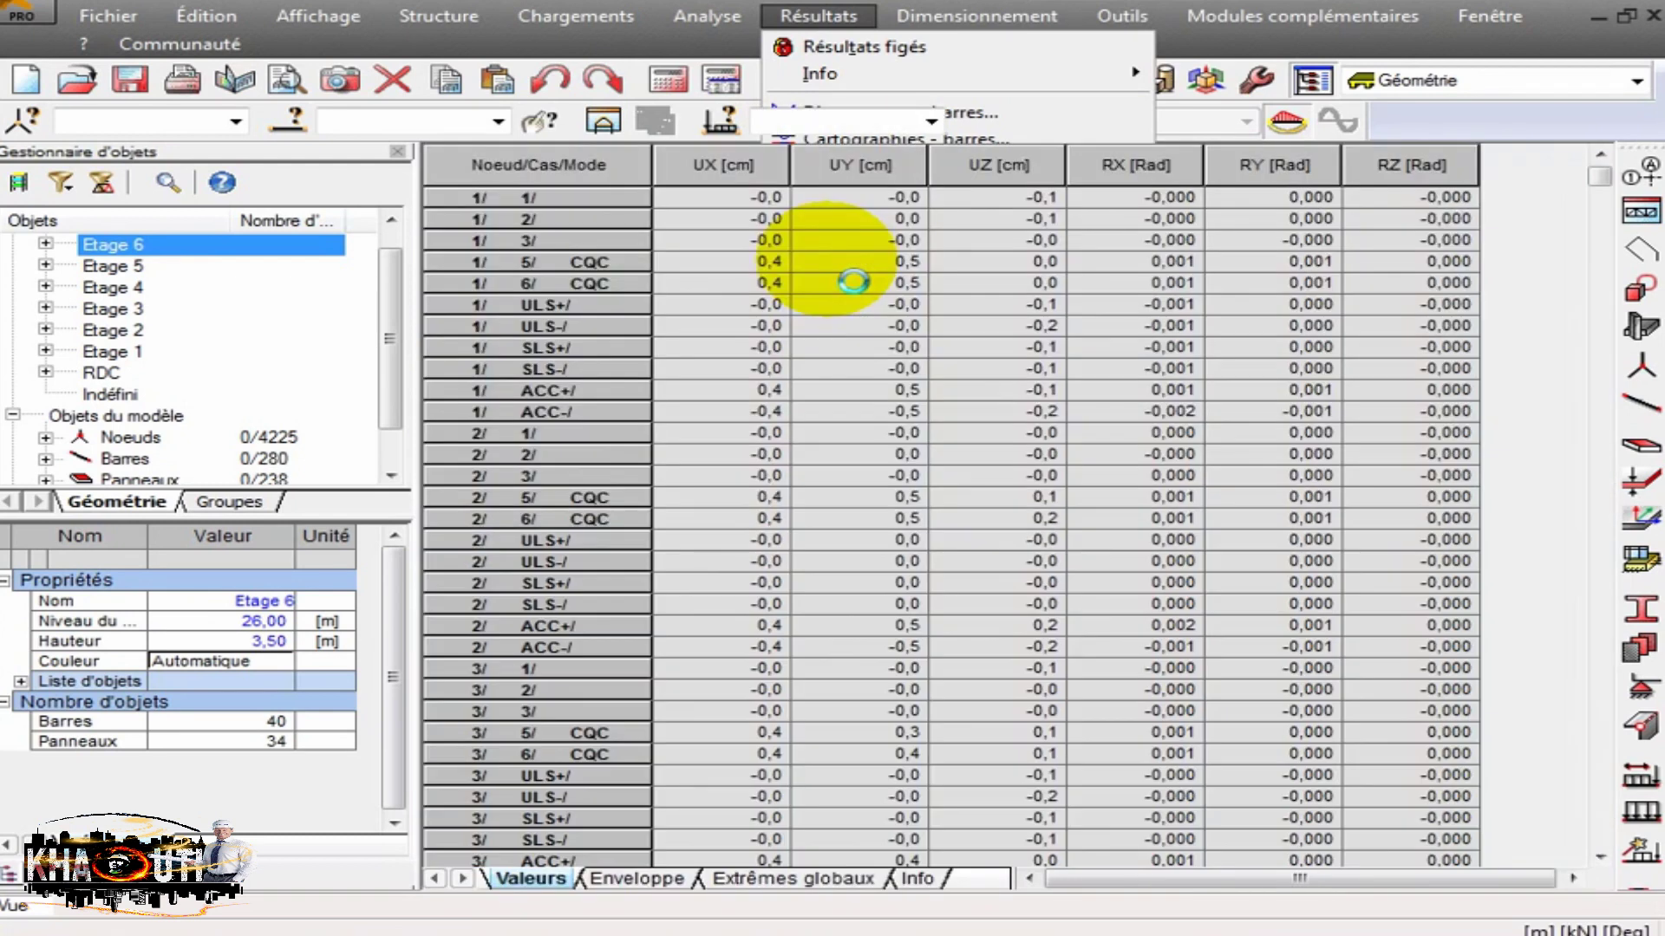
left_click(829, 880)
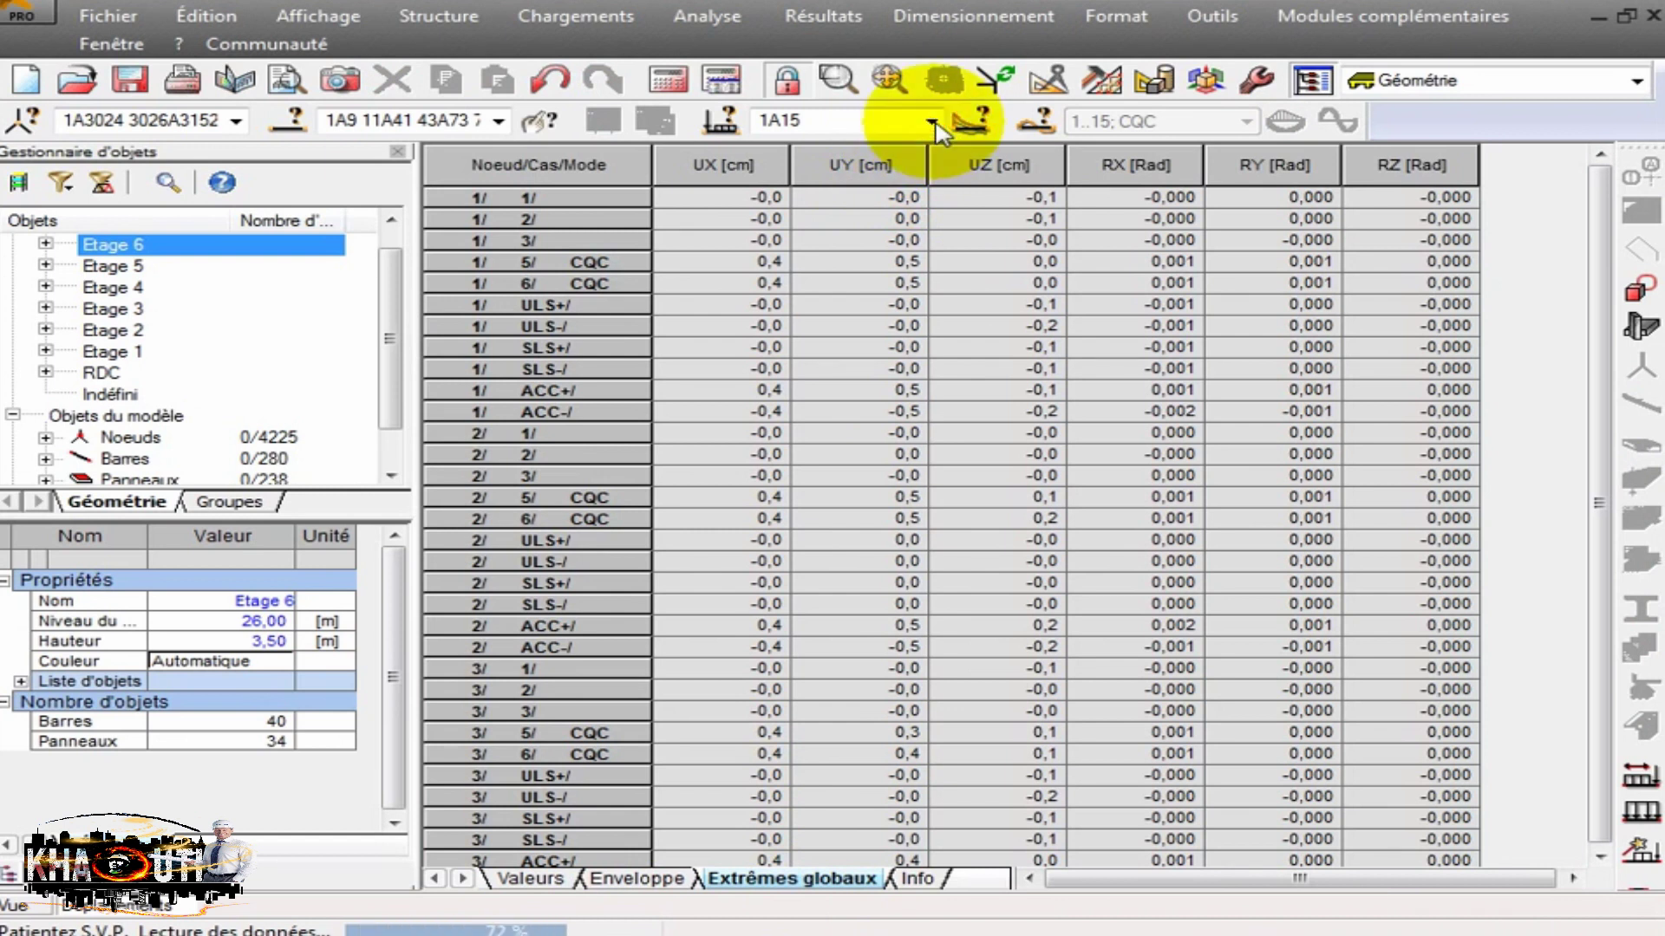
left_click(933, 123)
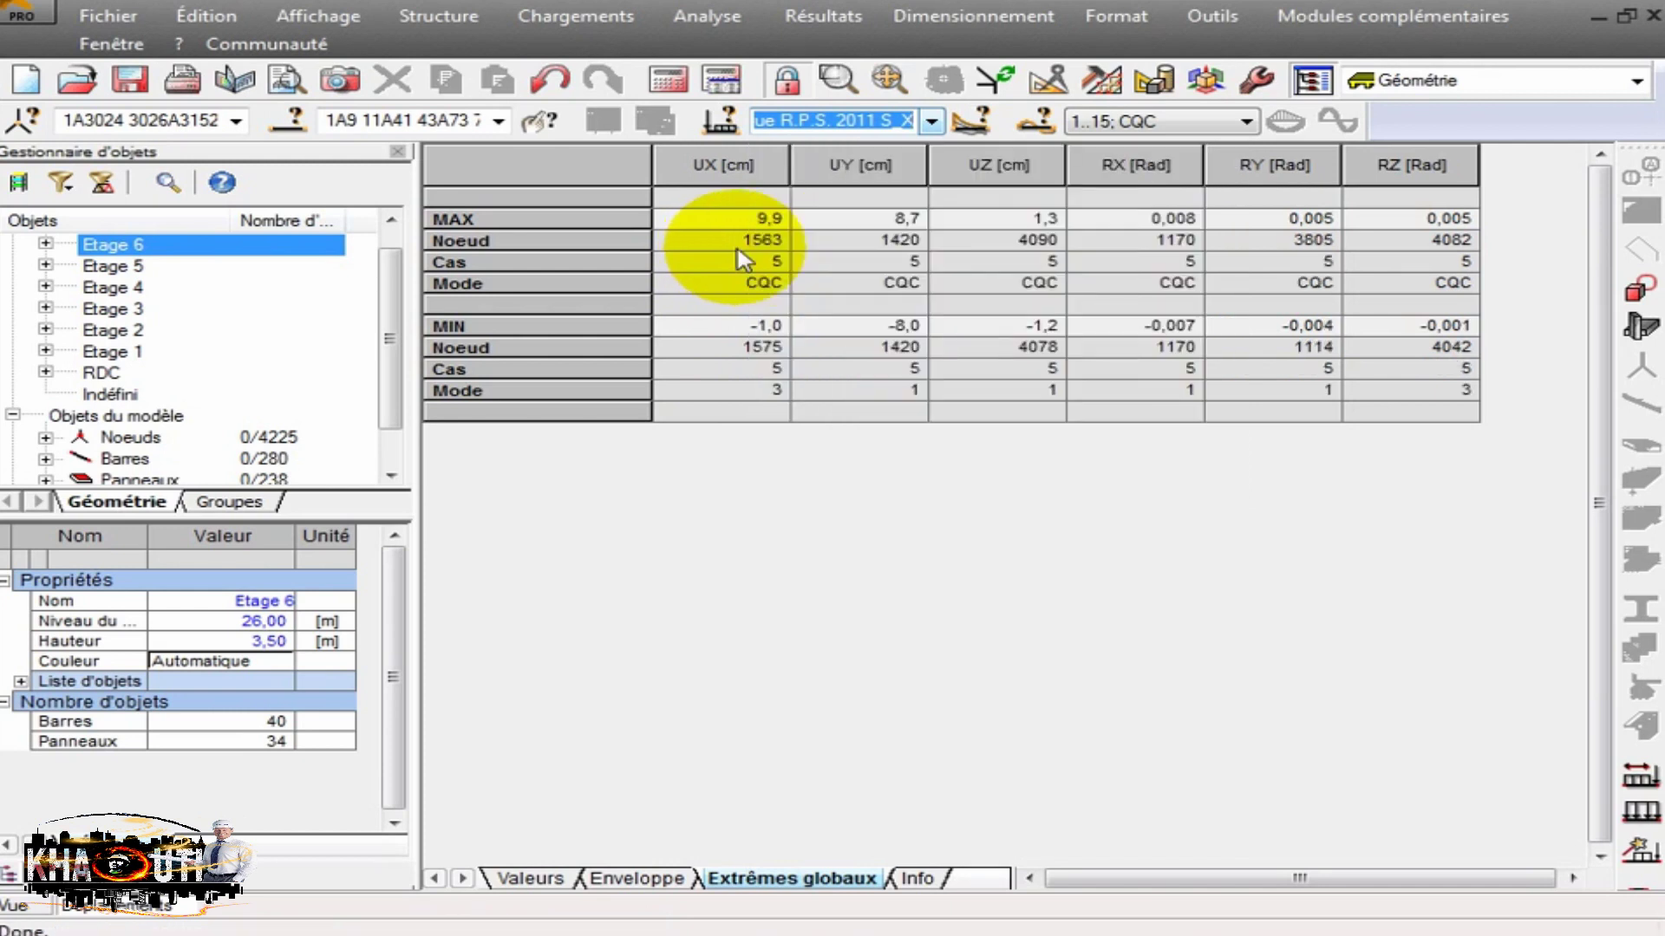
left_click_drag(745, 216, 855, 223)
right_click(861, 232)
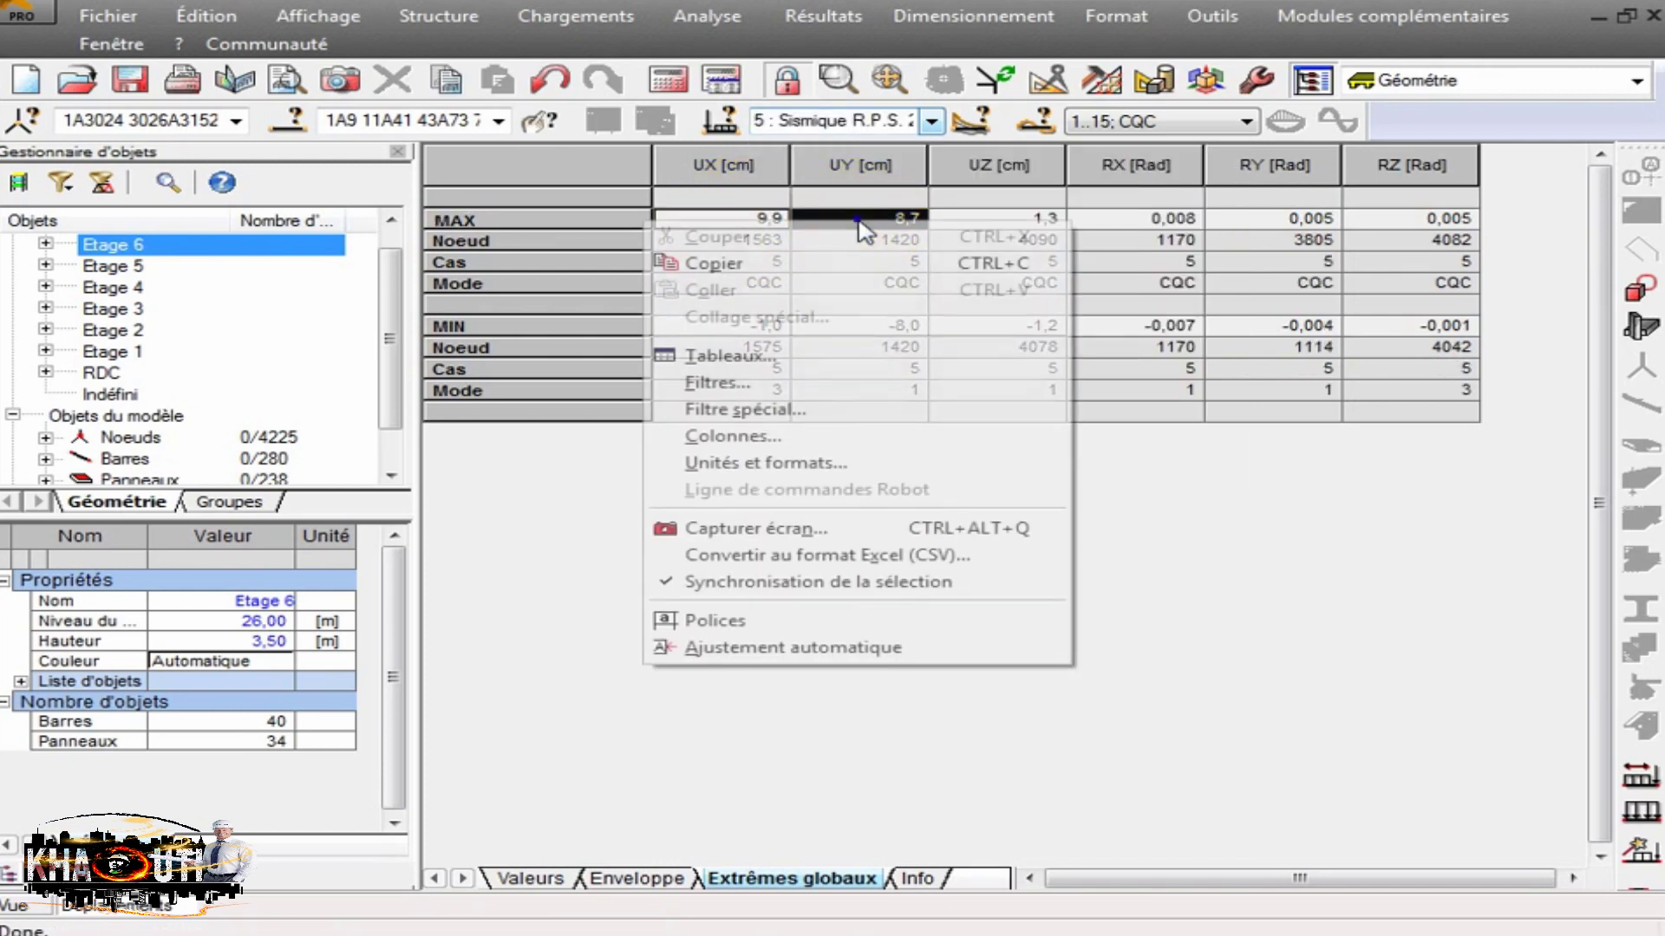
left_click(854, 260)
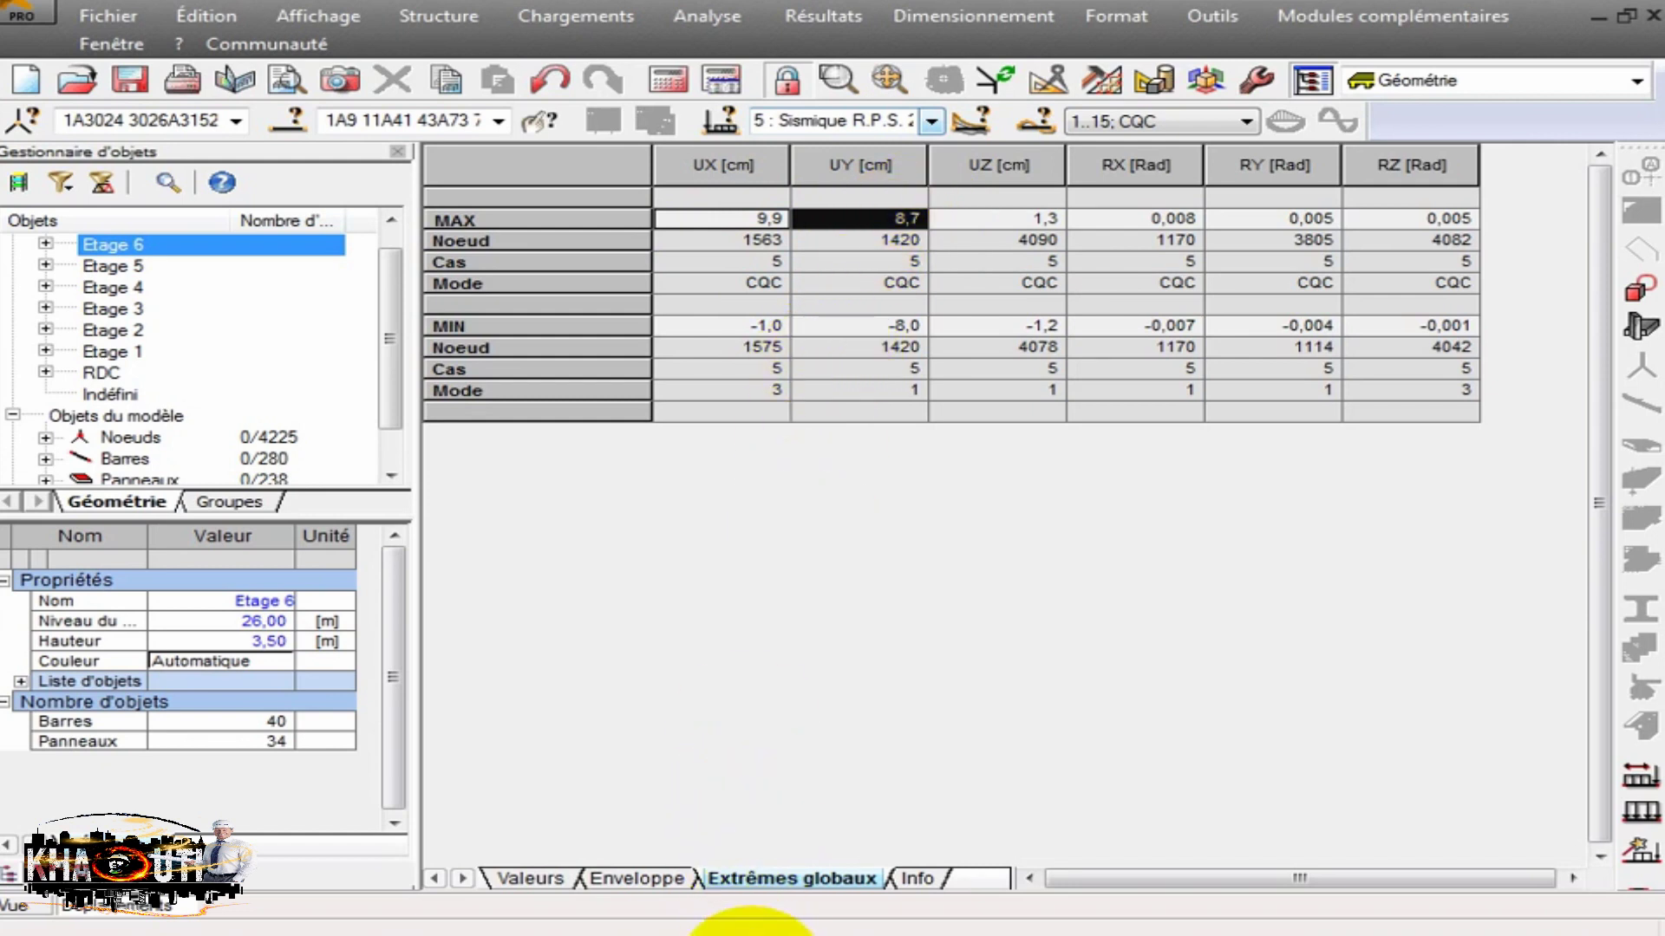
Switch to Excel and remove the fill from the actual global displacement cells G36:G39.
left_click(752, 935)
scroll(710, 706, "down", 3)
scroll(732, 705, "up", 4)
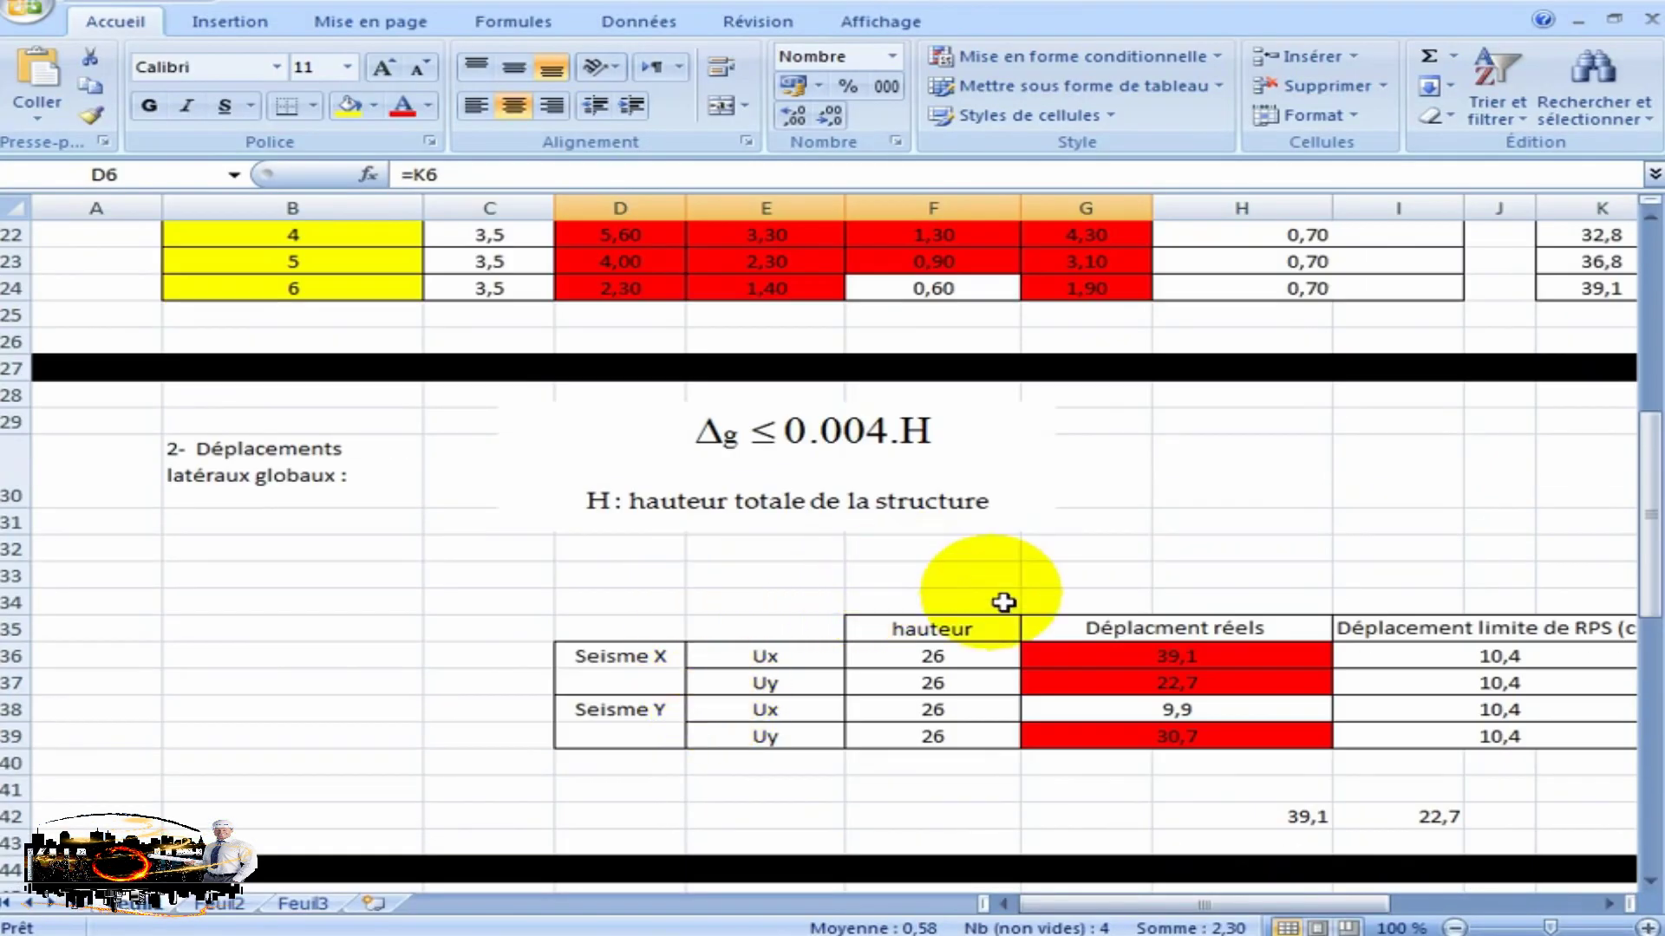
left_click(1101, 666)
left_click_drag(1102, 666, 1104, 732)
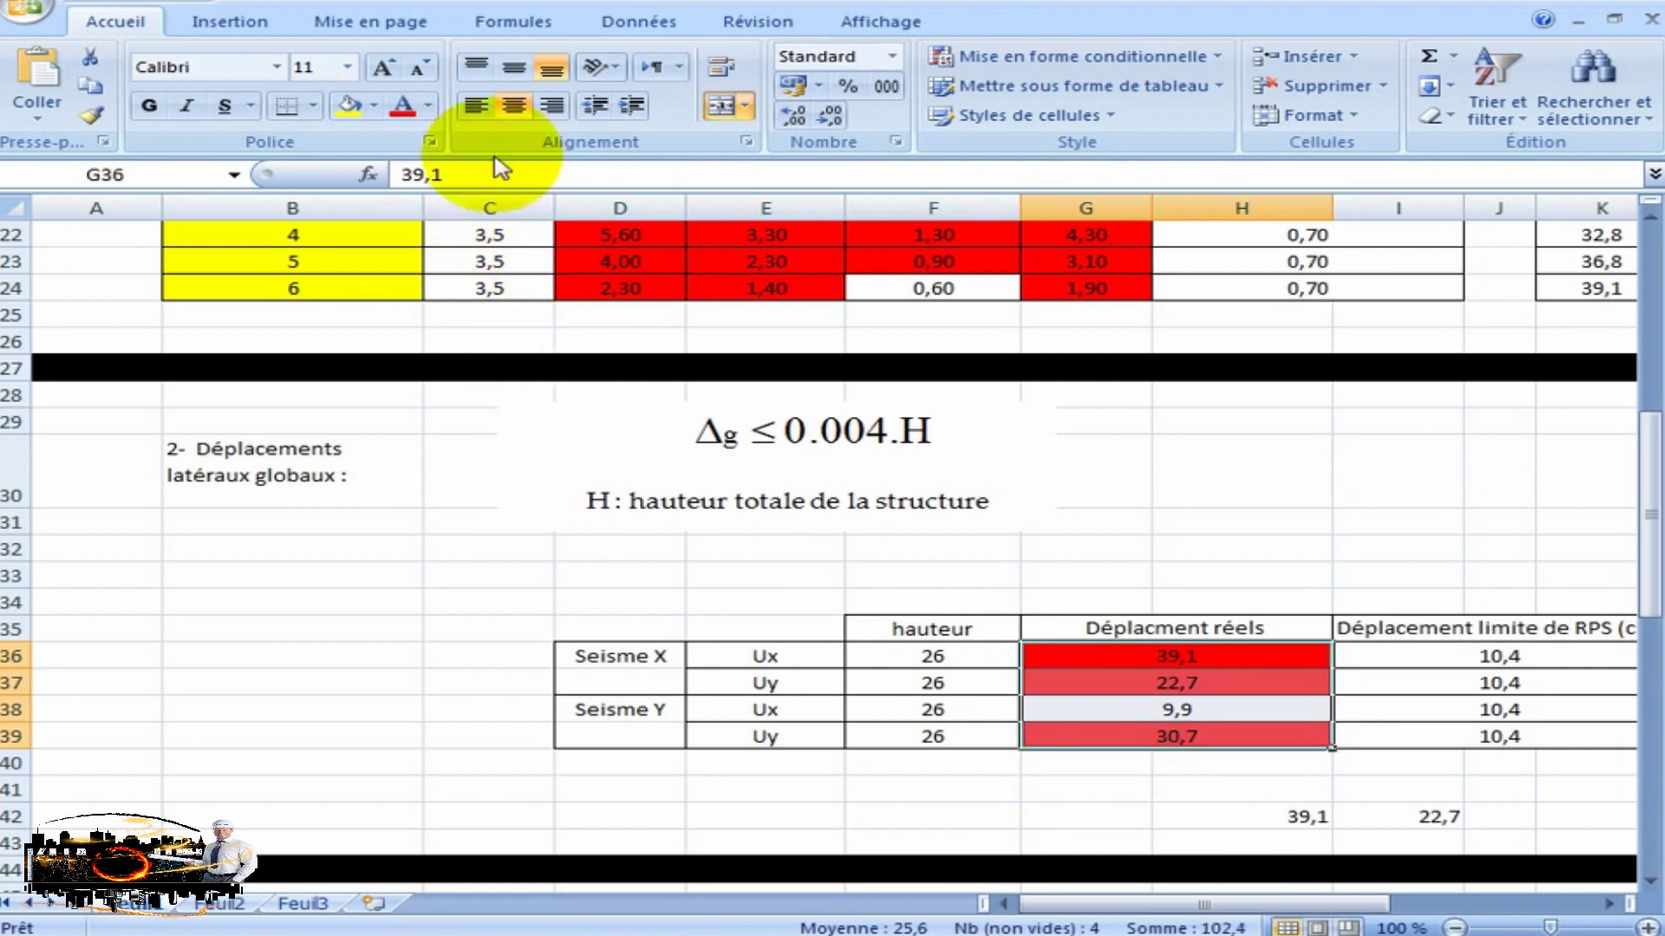
left_click(373, 111)
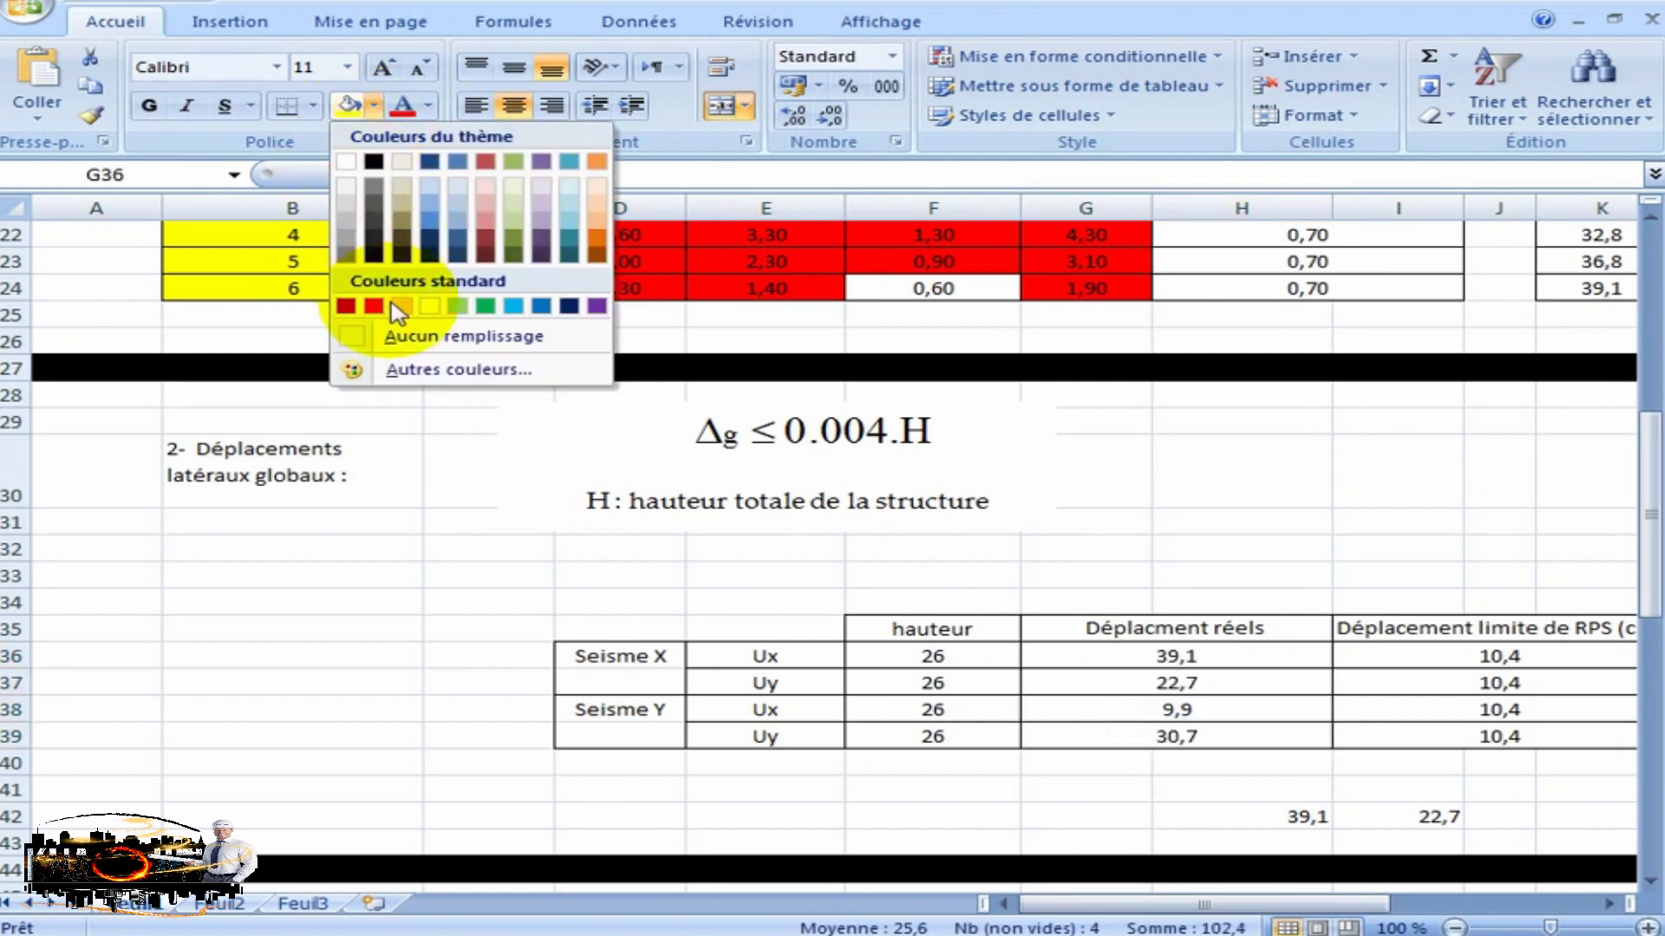
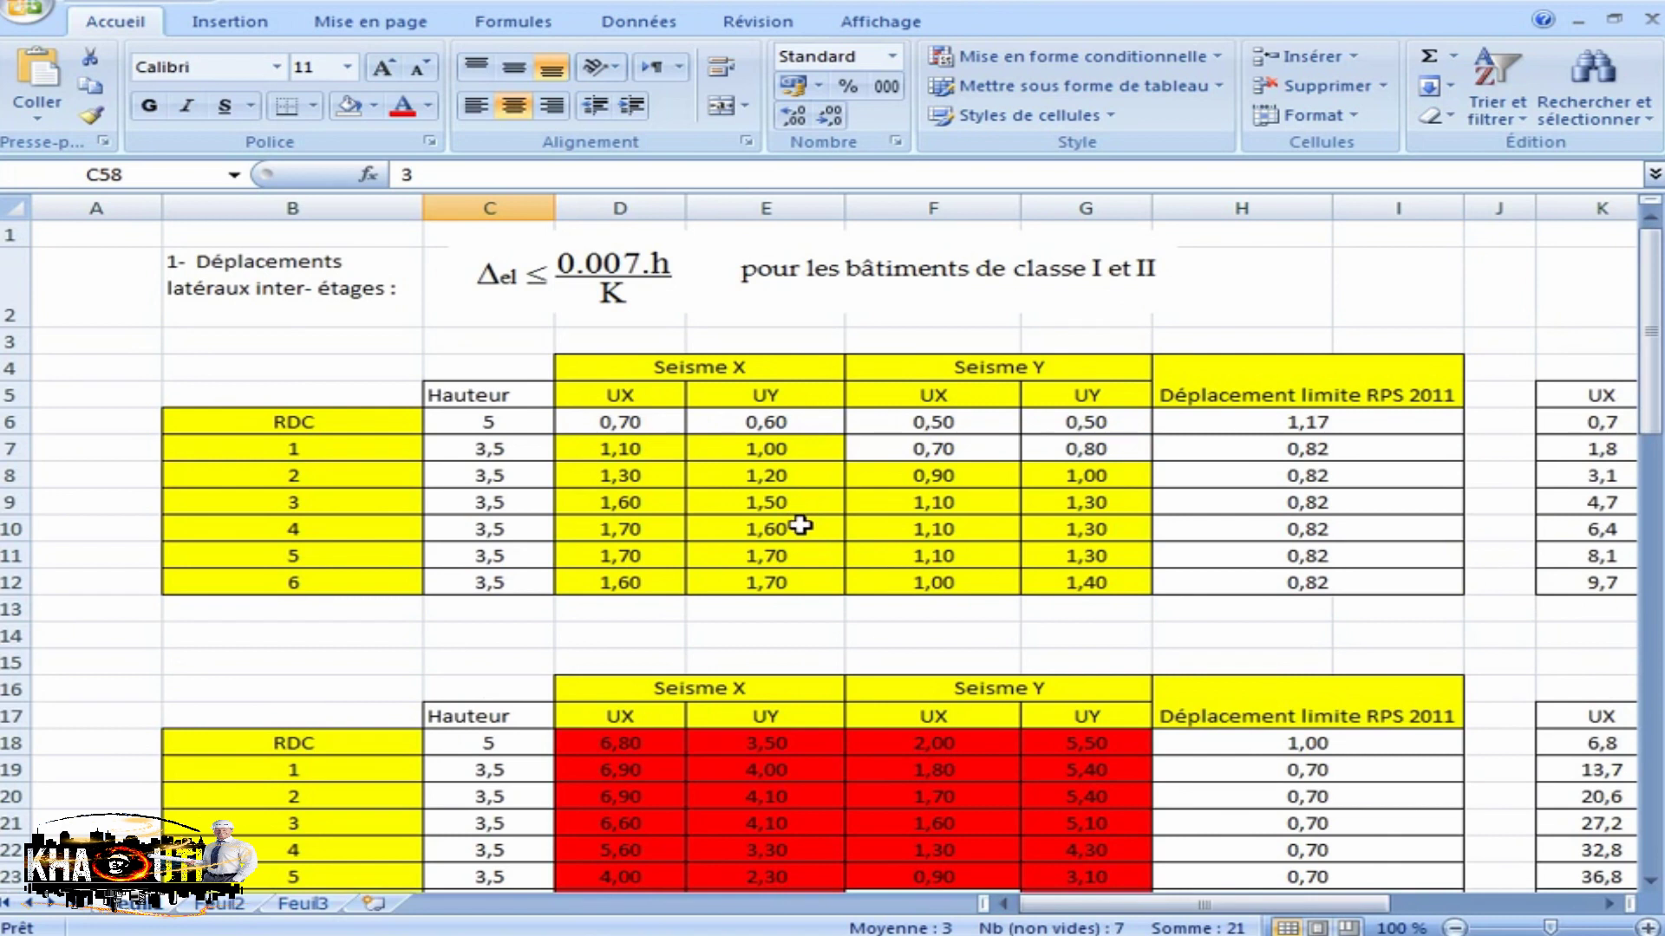
Copy the Seisme X UX displacements D6:D12 and paste them as values into the dep-max cells E58:E64 of the Seisme sens X stability table.
left_click_drag(626, 432, 628, 582)
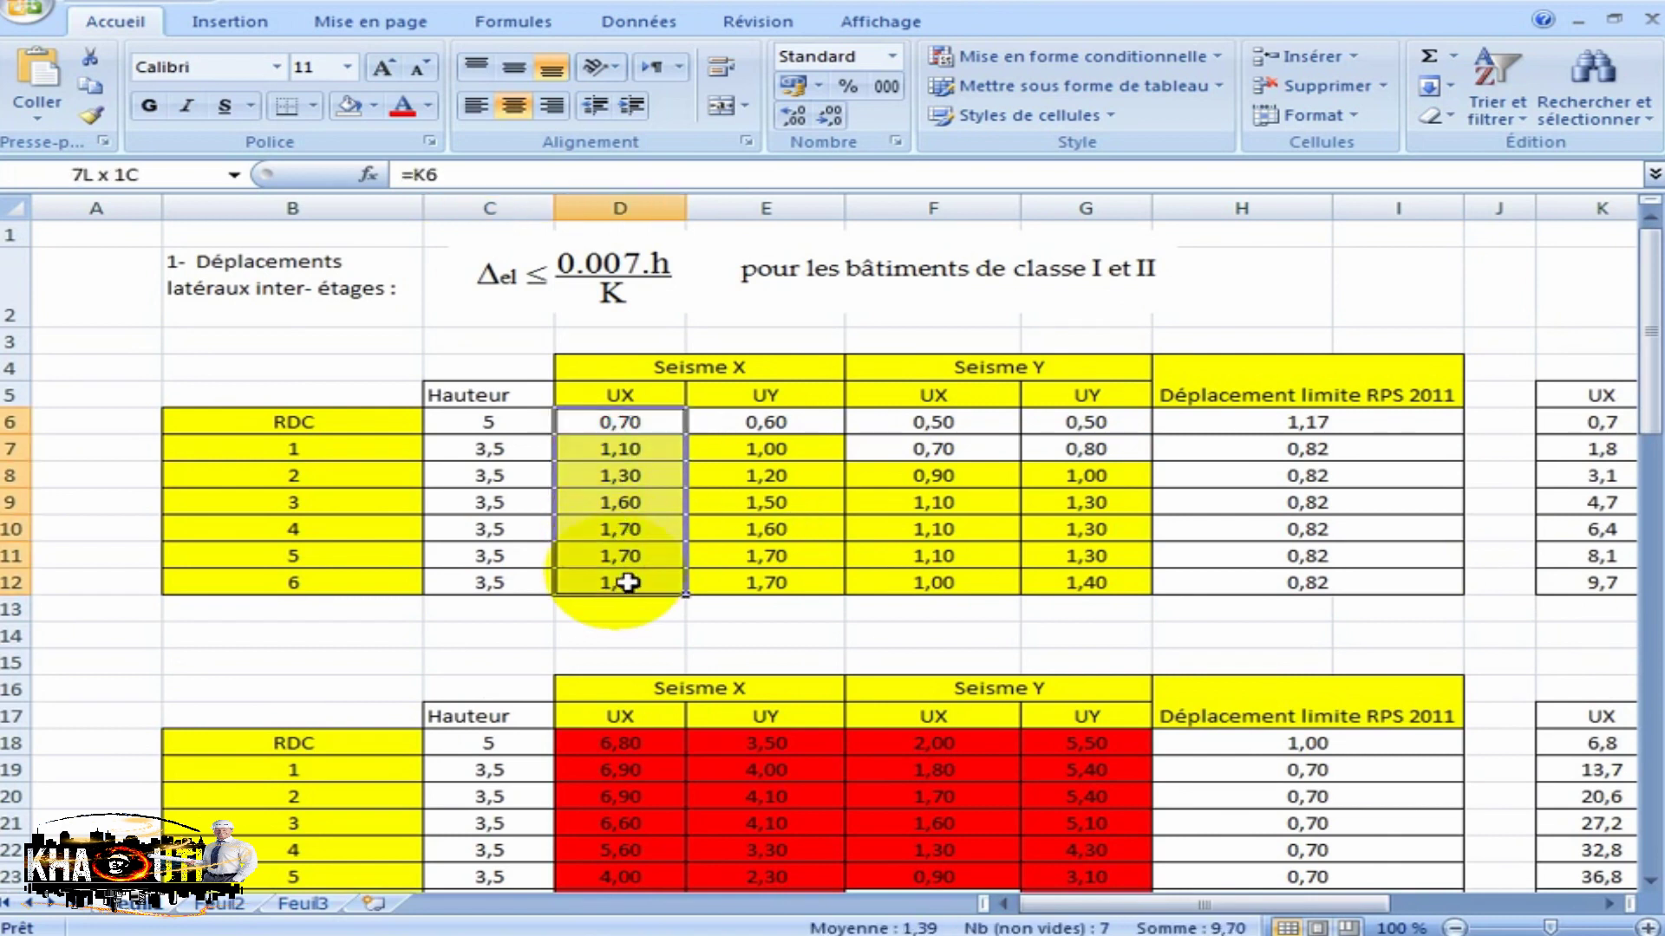
right_click(632, 429)
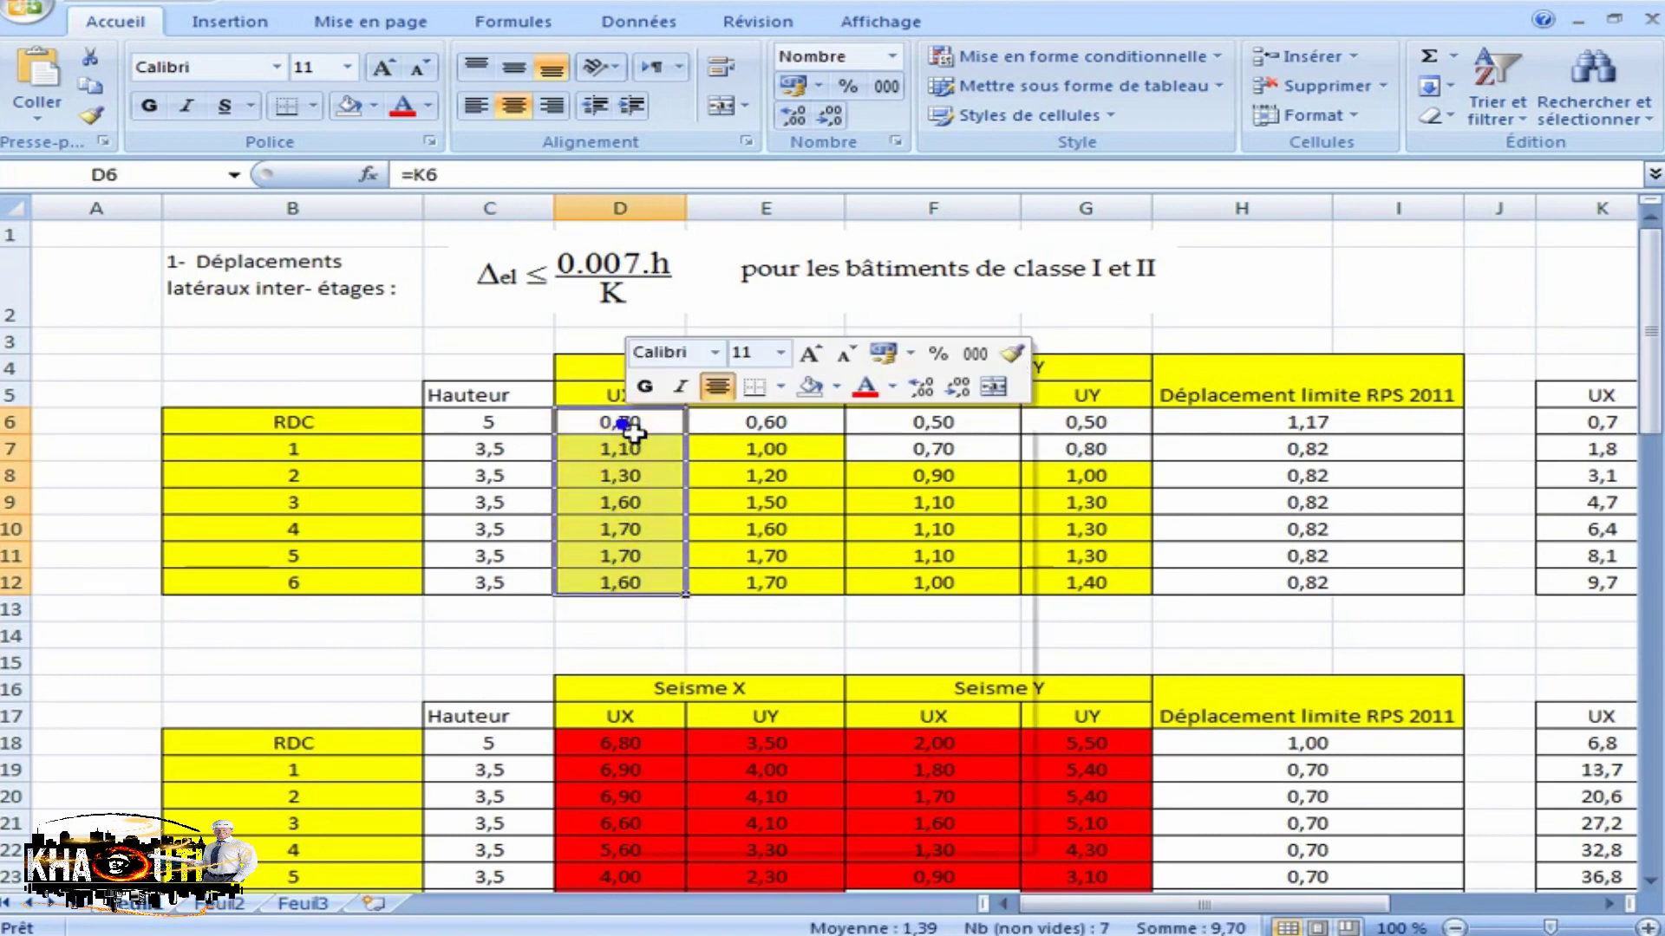
left_click(684, 472)
scroll(756, 523, "down", 1)
scroll(756, 523, "down", 17)
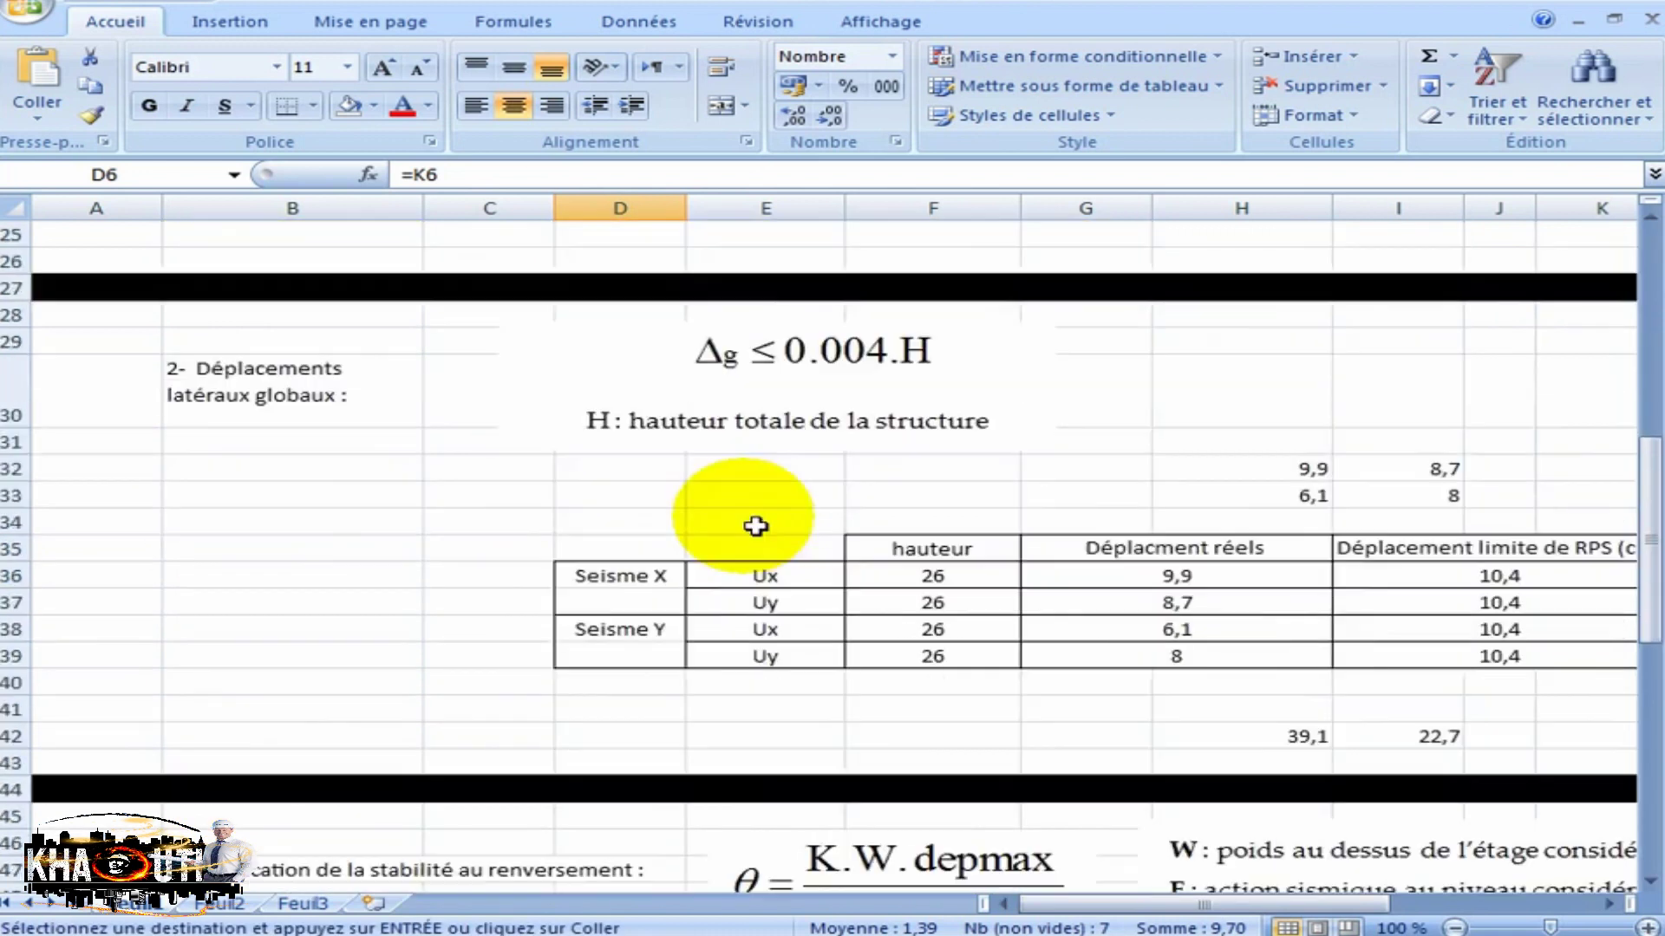
scroll(707, 424, "up", 3)
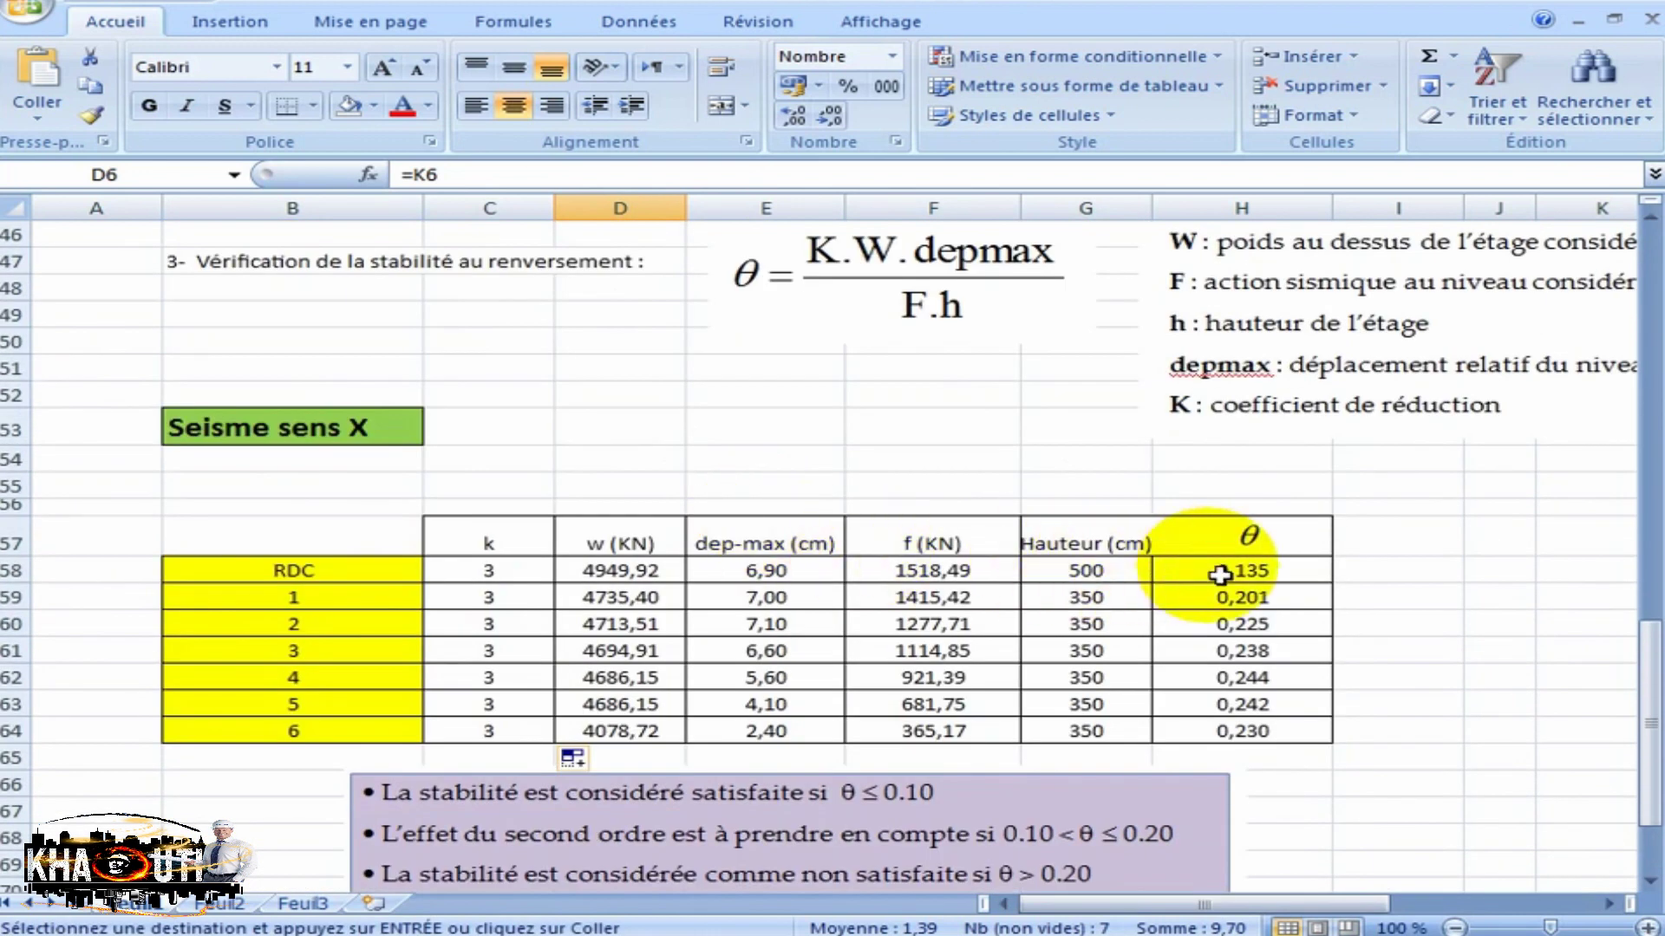
left_click_drag(763, 572, 763, 728)
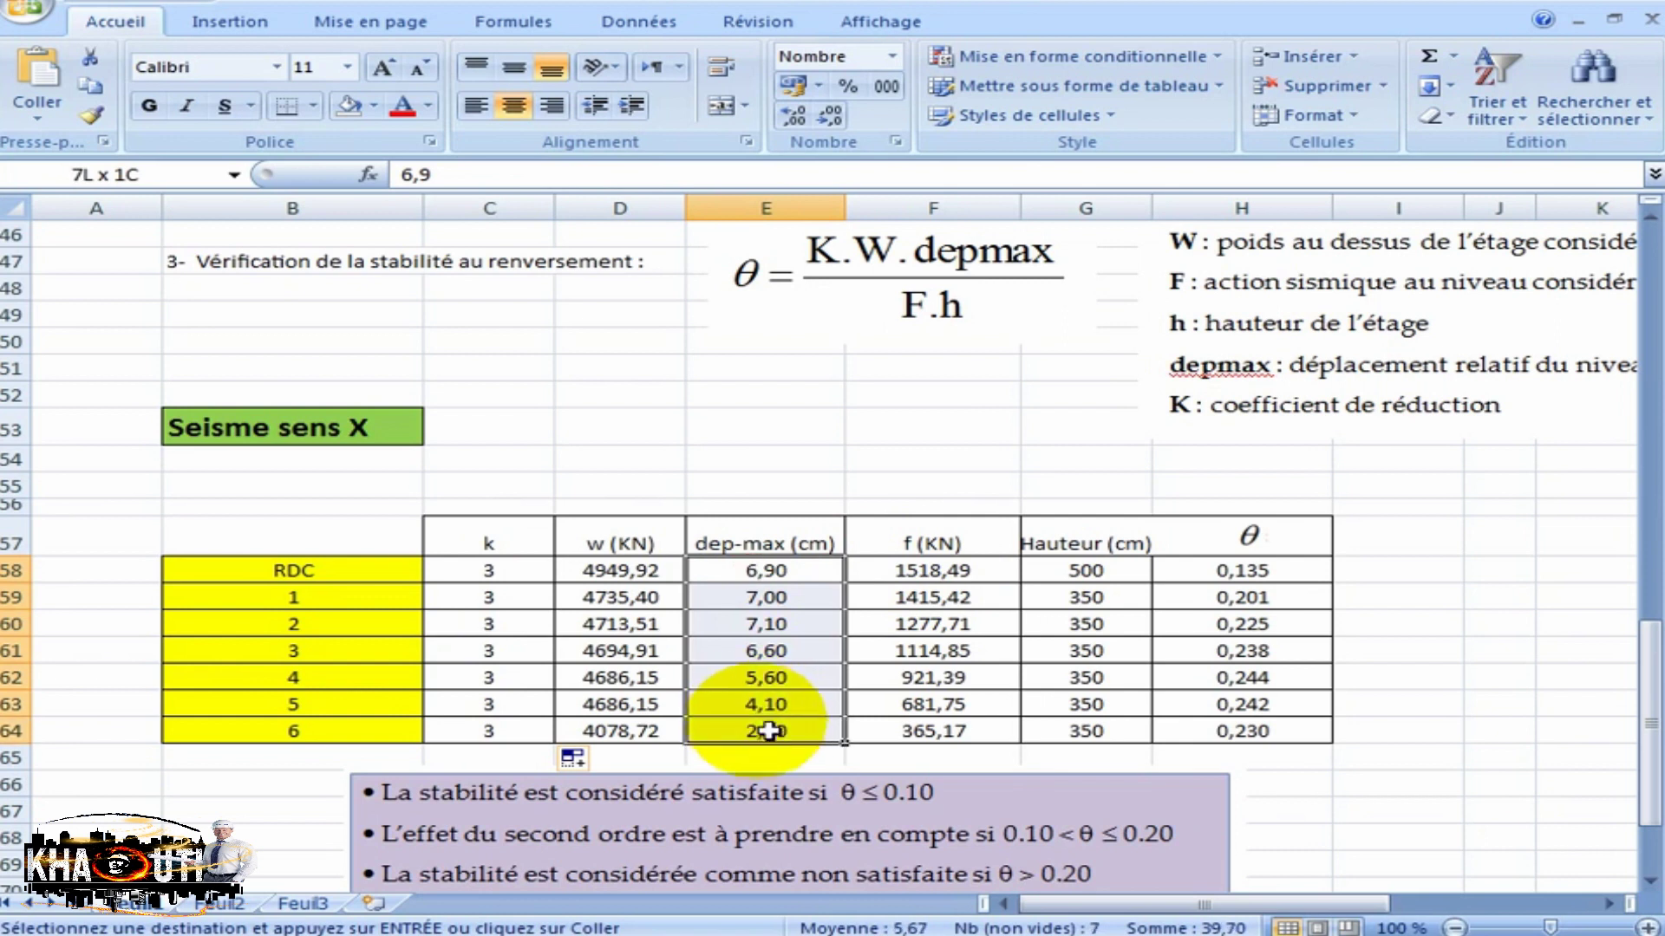
right_click(749, 583)
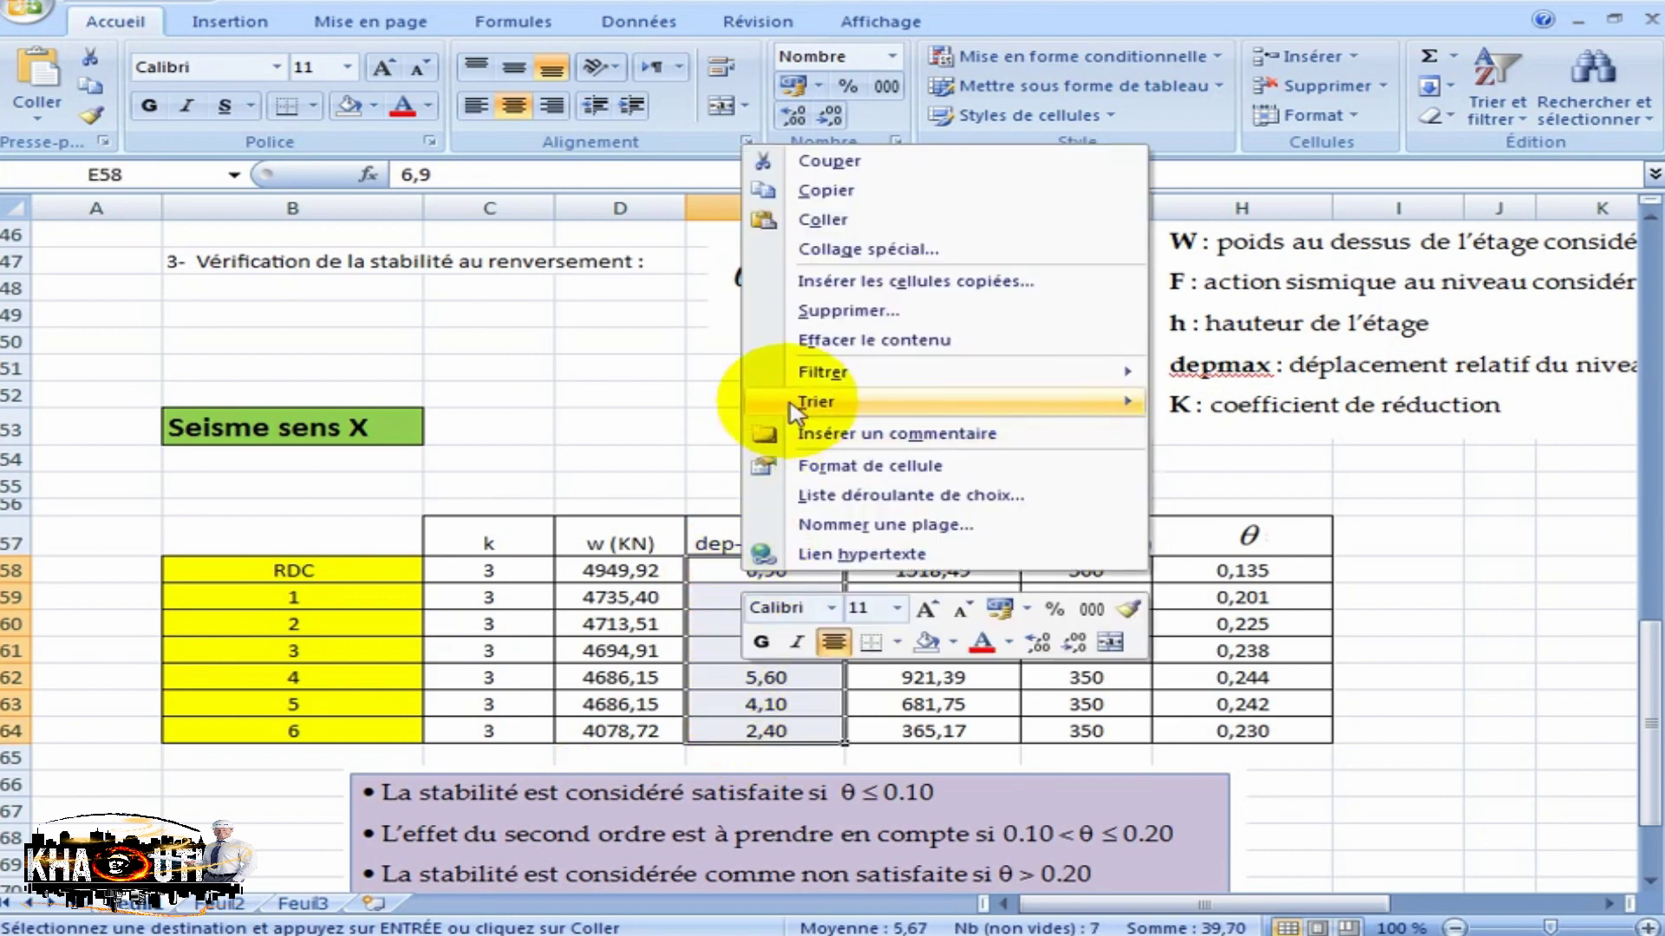
left_click(835, 250)
left_click(549, 179)
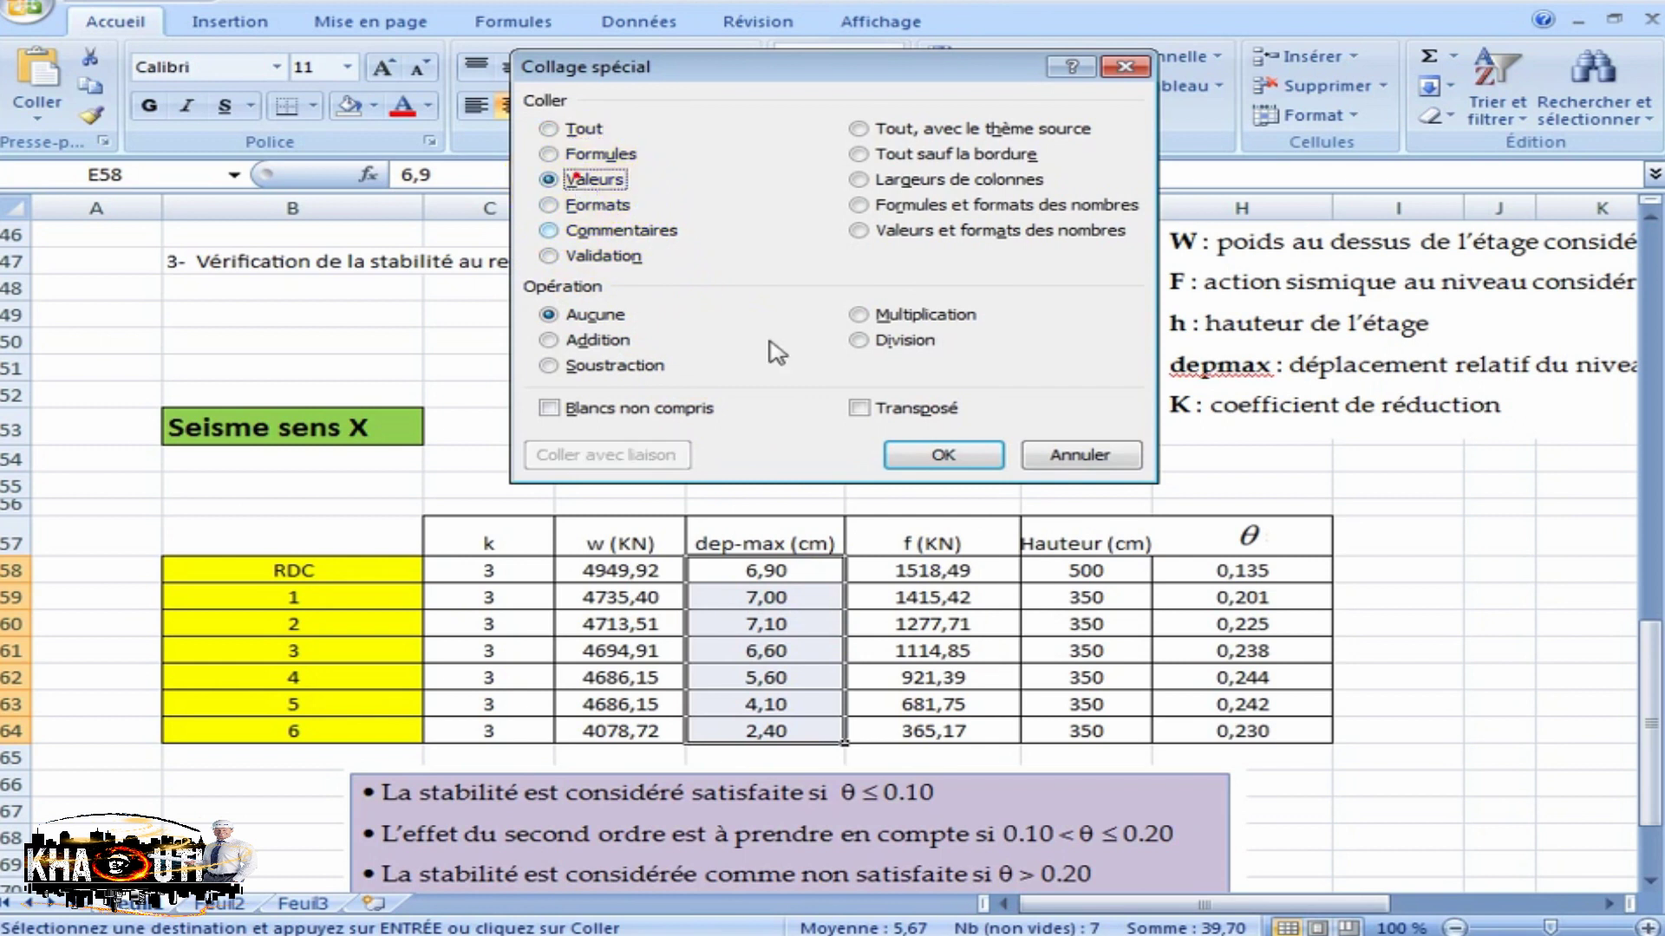
left_click(943, 454)
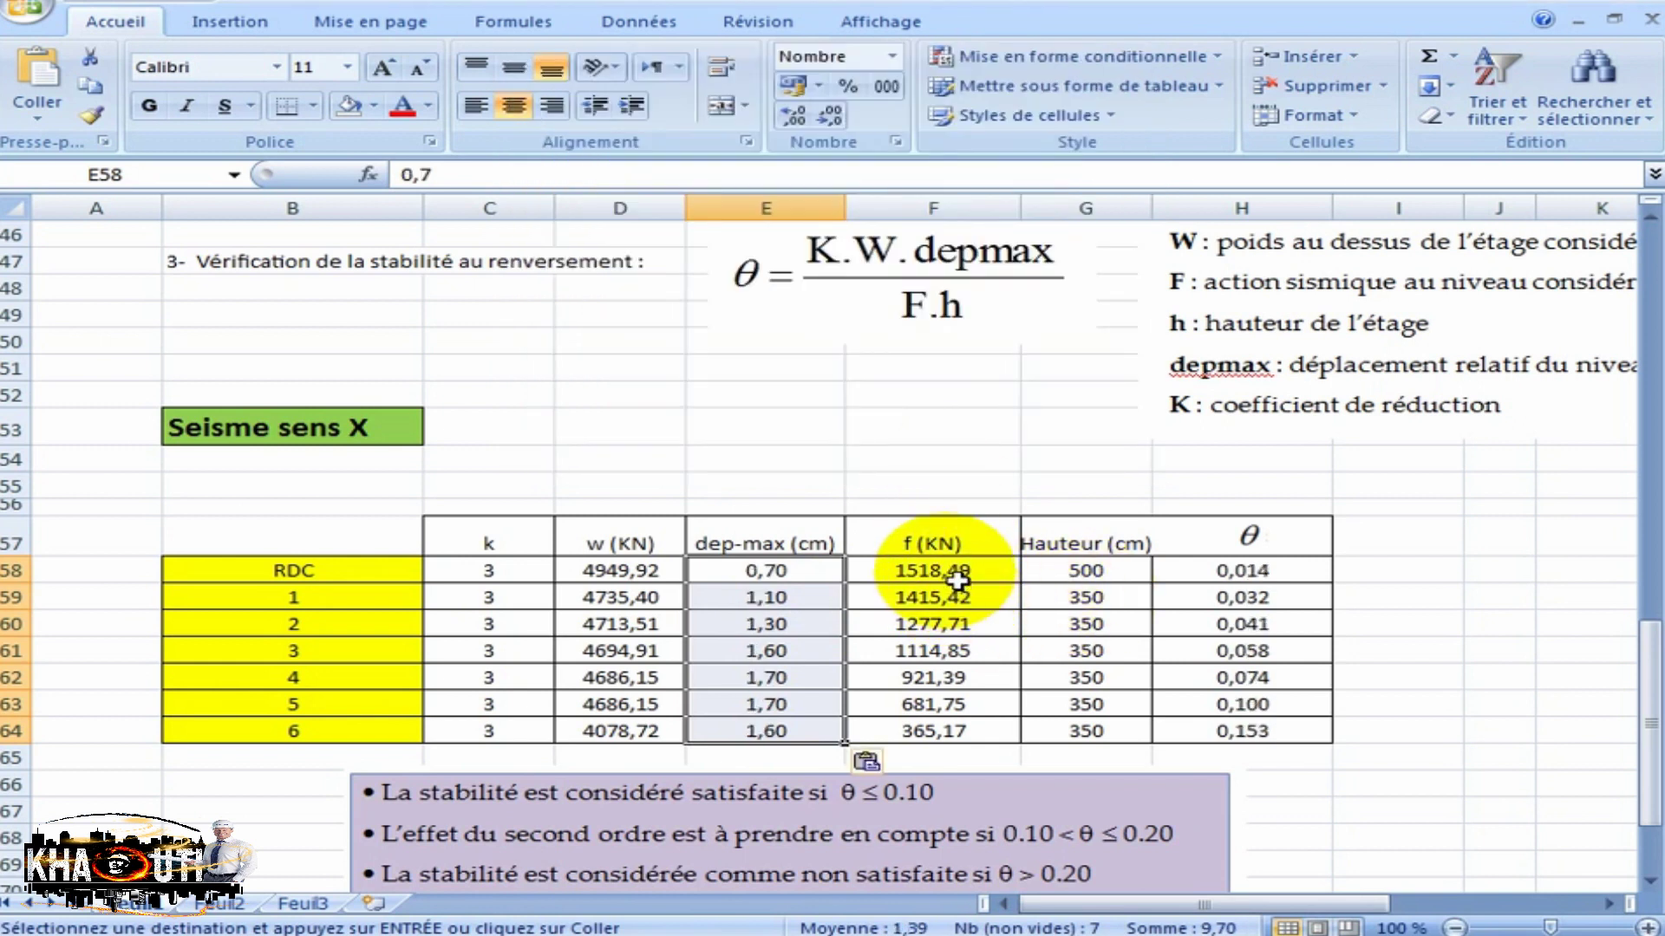
Change the force column header in the Seisme sens X stability table to "fx (KN)".
scroll(958, 580, "down", 1)
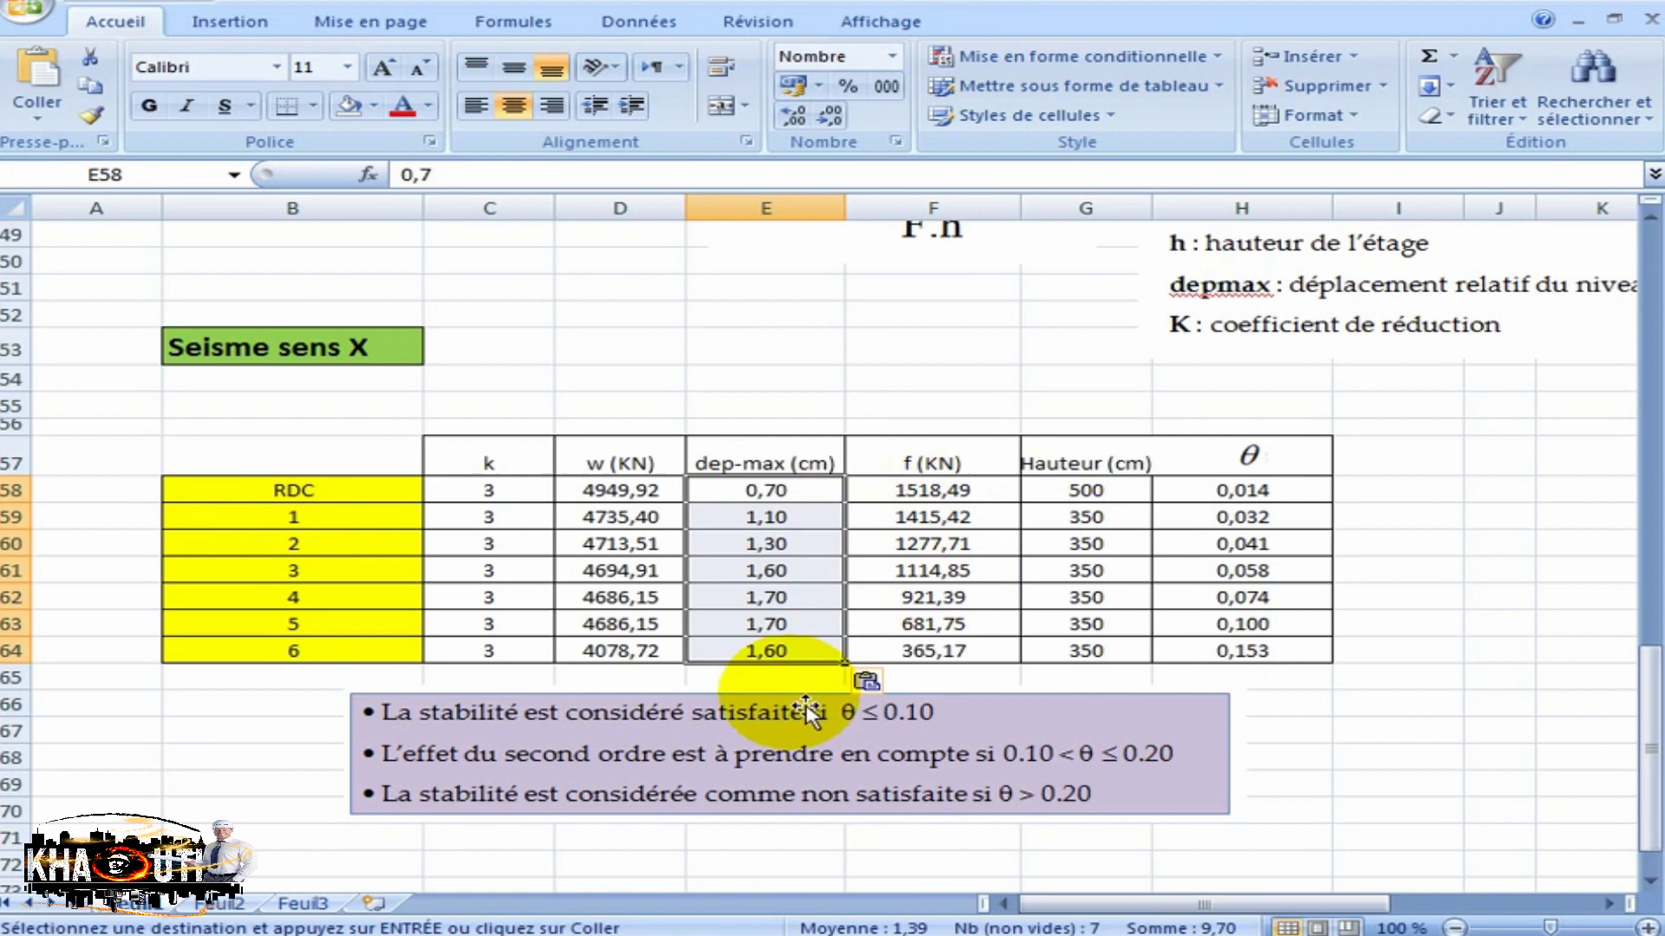
double_click(930, 468)
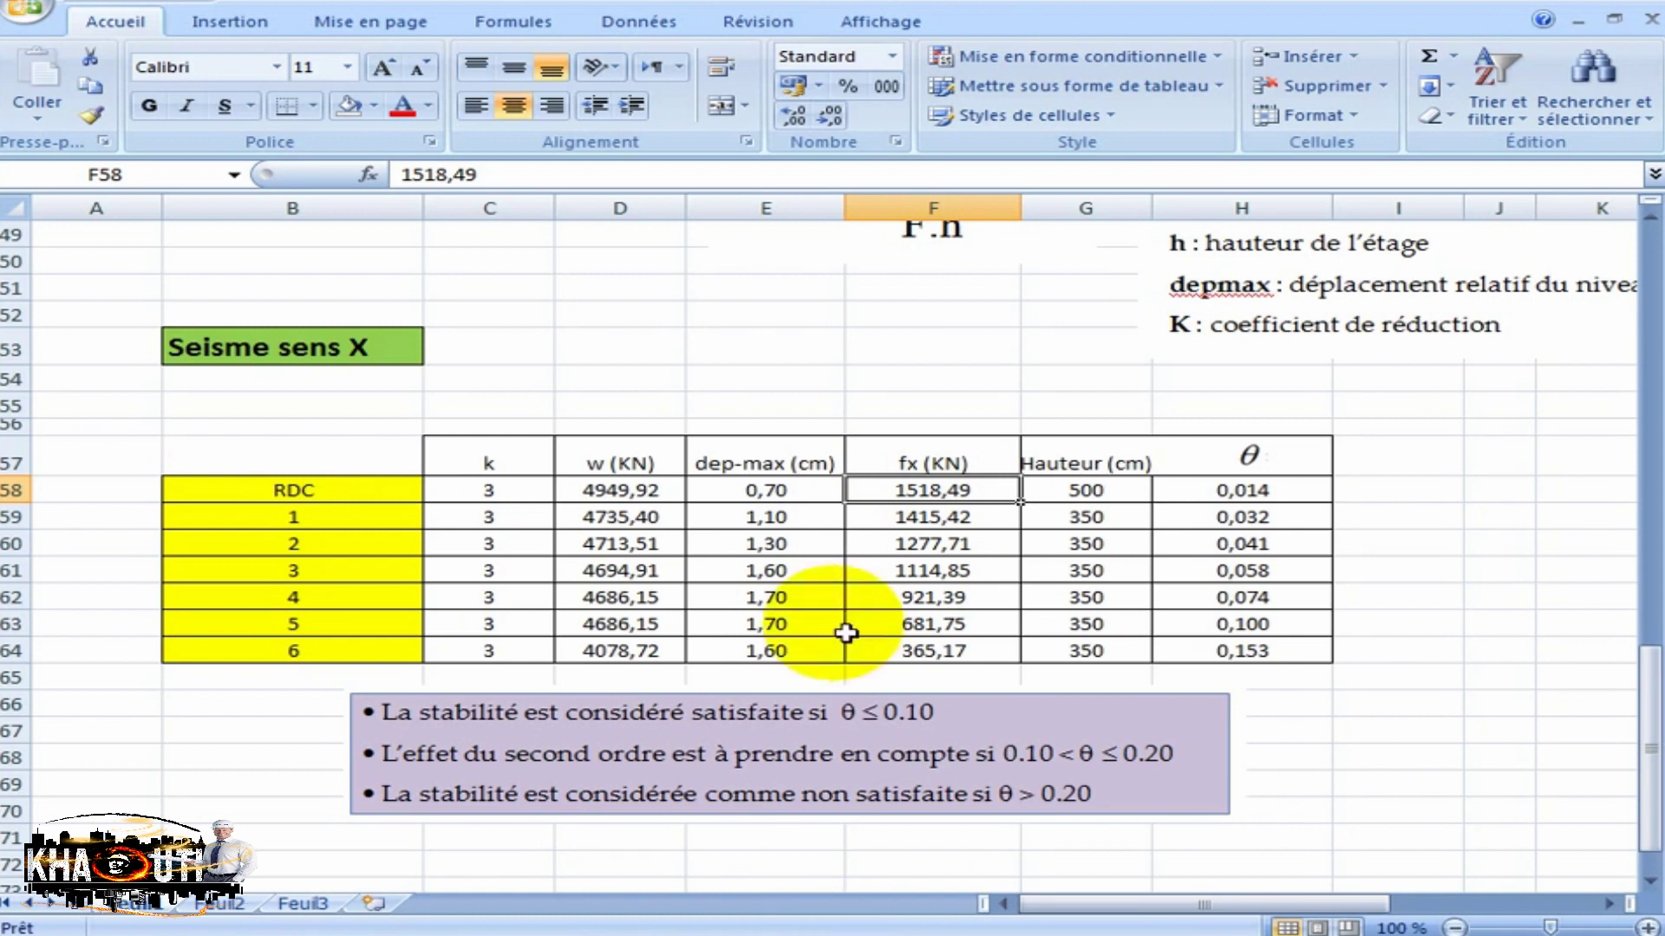
Switch to Robot and open the Etages results table in full-table mode.
key("alt+Tab")
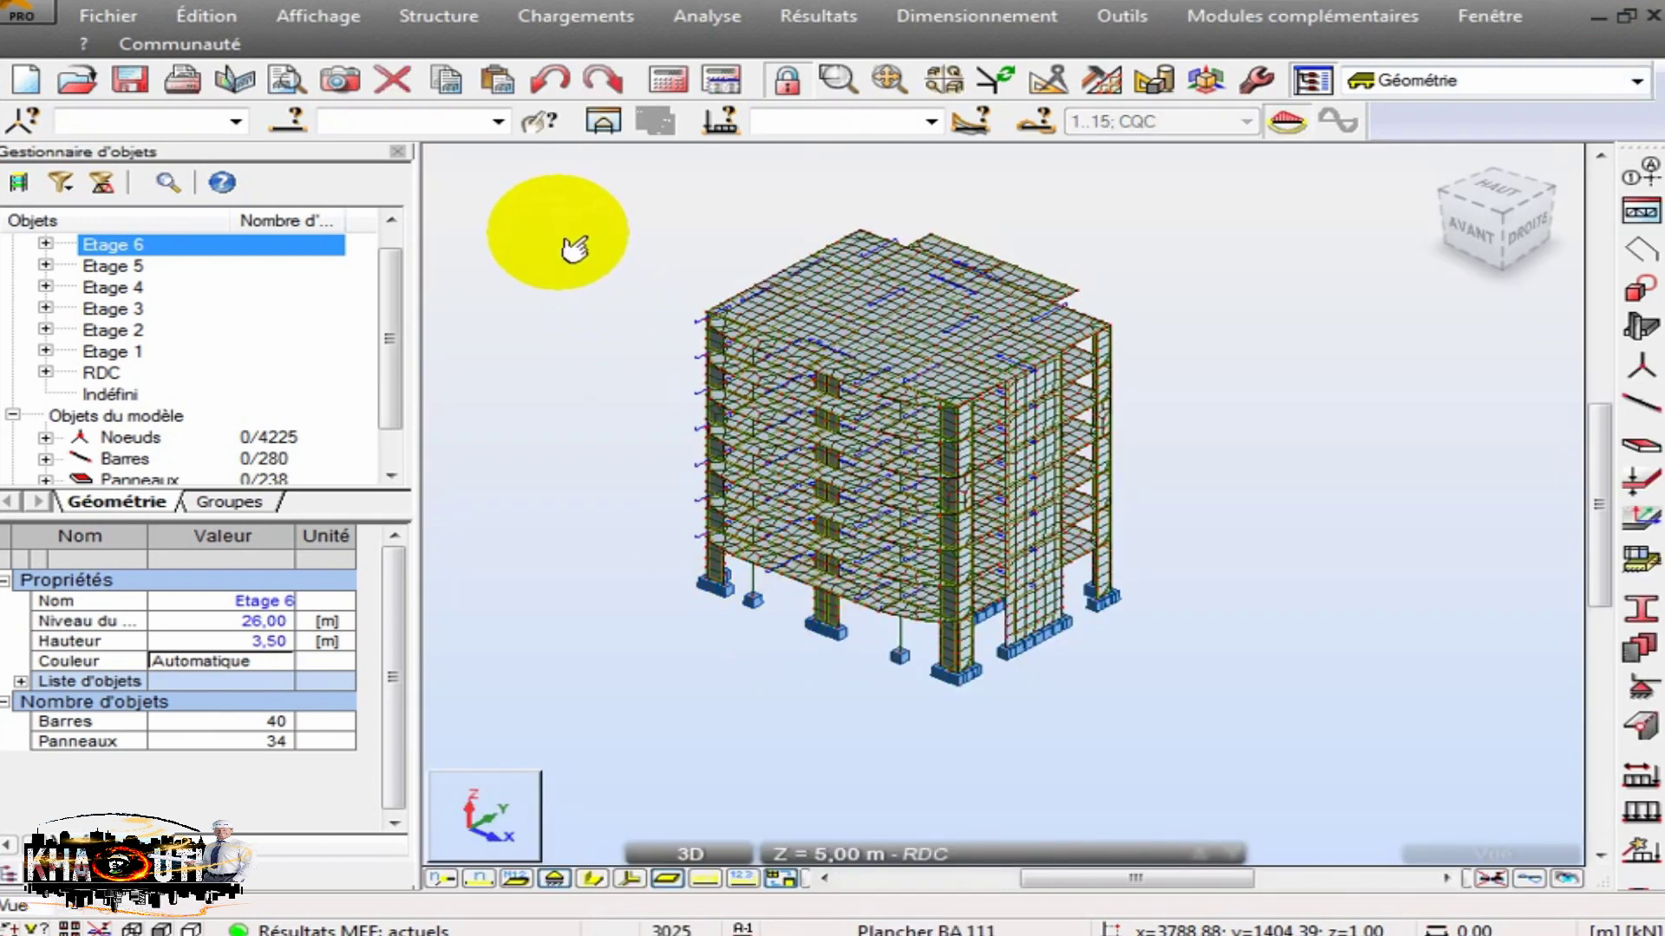
right_click(559, 234)
left_click(562, 269)
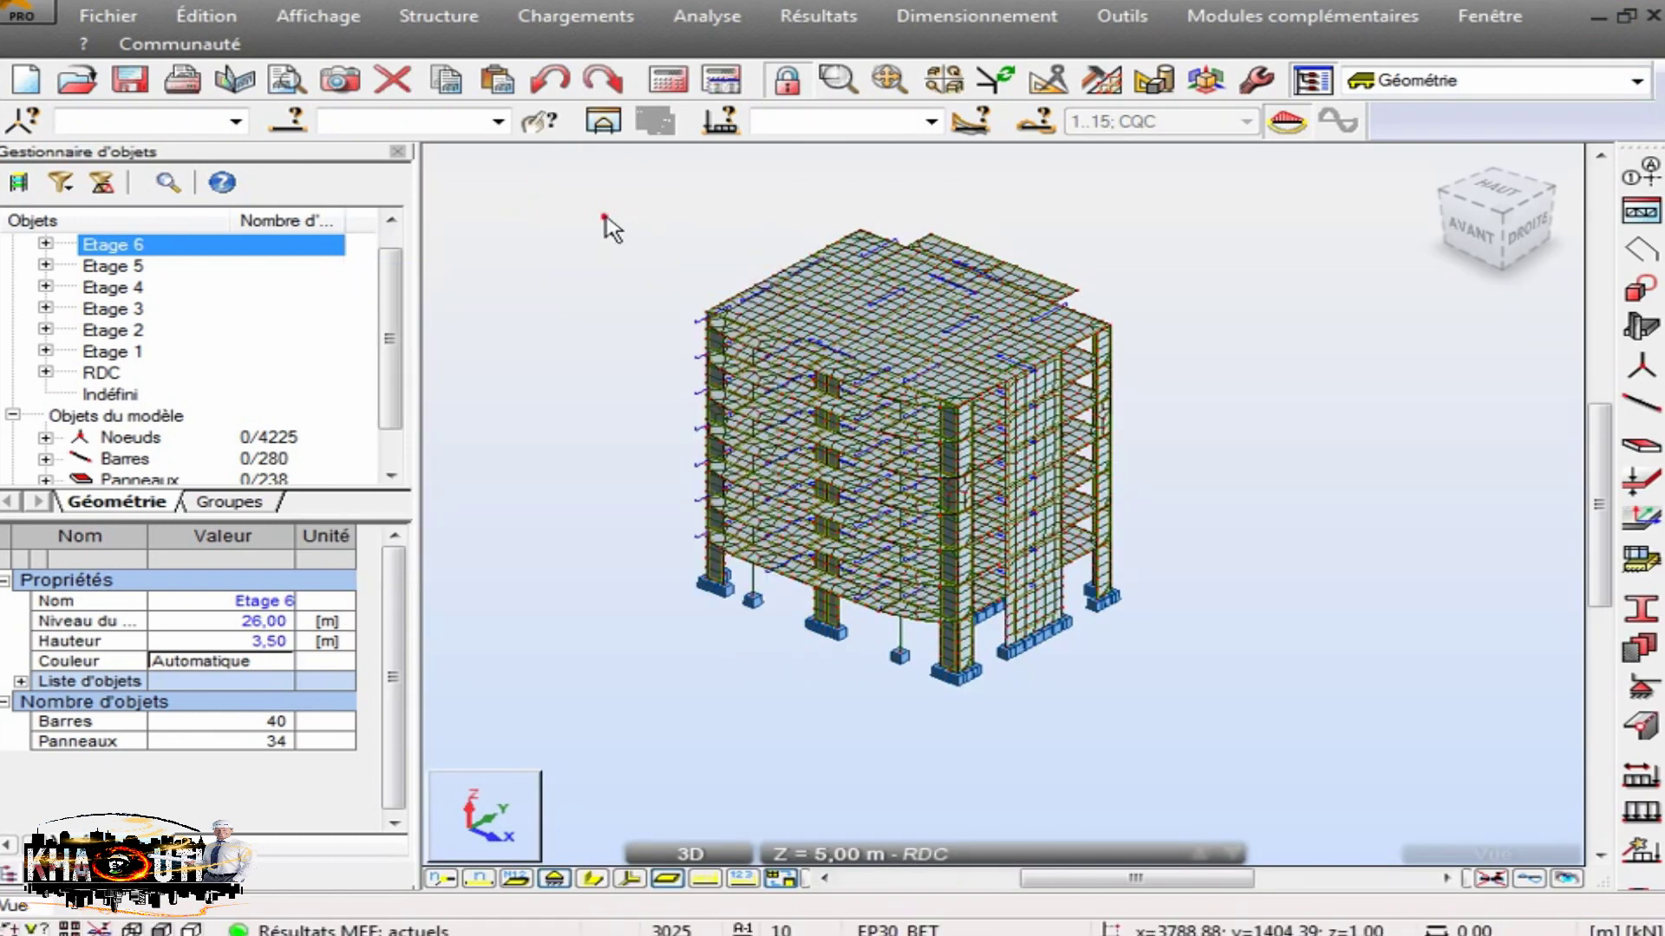
left_click(314, 16)
left_click(411, 434)
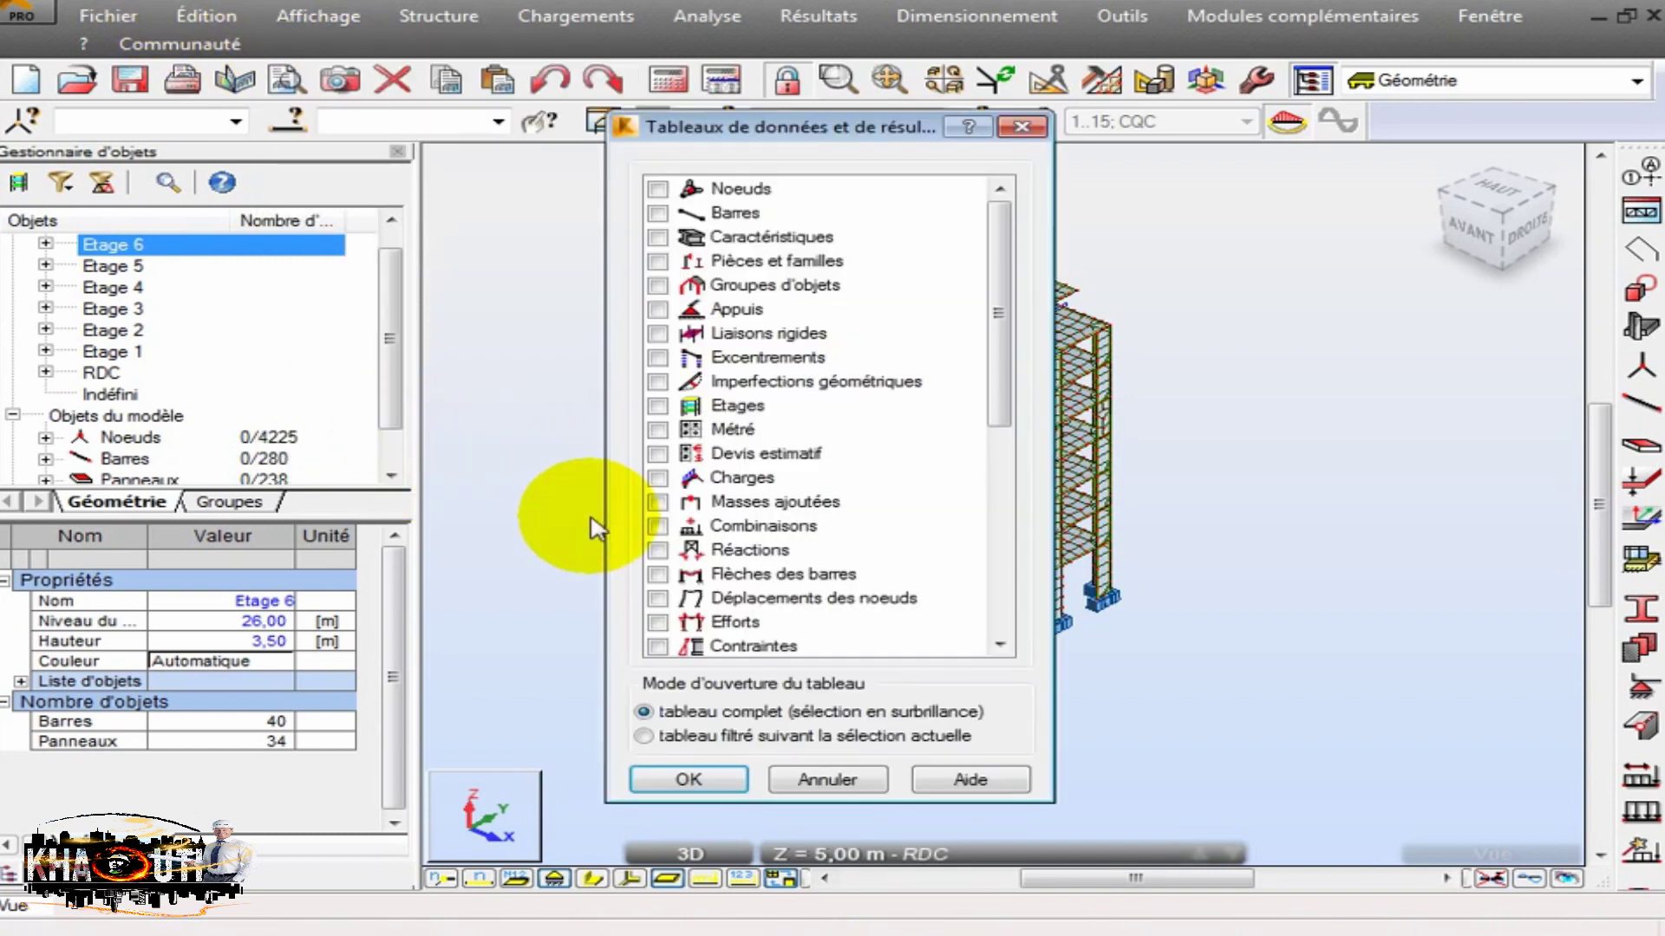
left_click(658, 408)
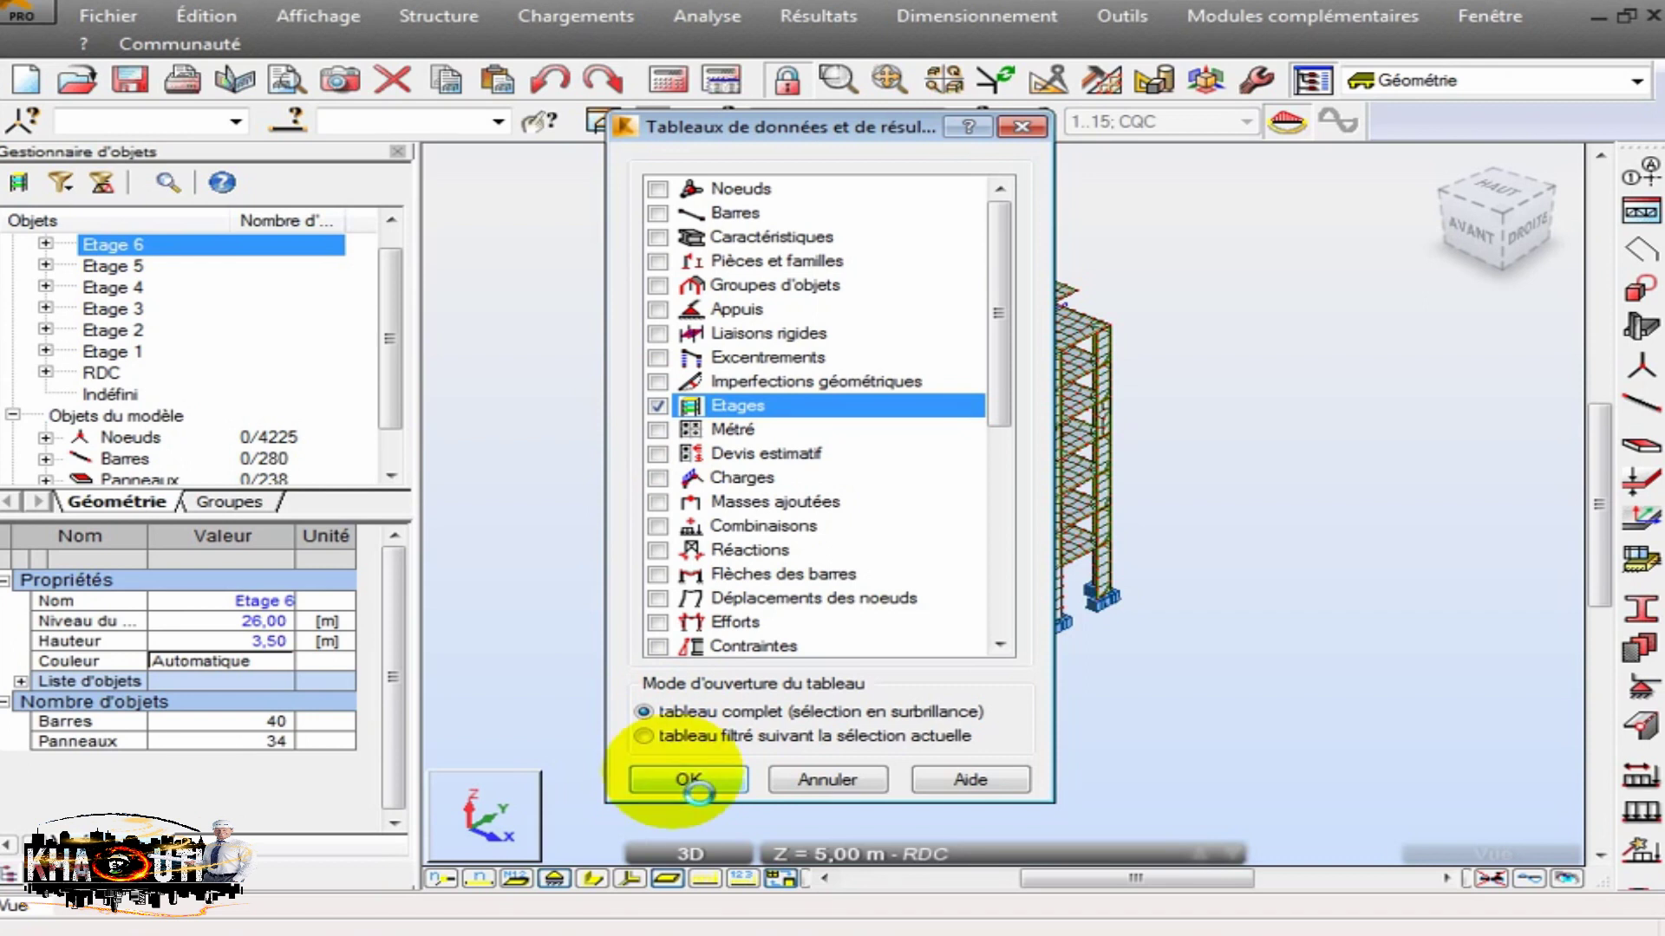
Open the Etages results table and show its reduced forces for load case 5 : Sismique R.P.S. 2011 S_X only.
left_click(694, 780)
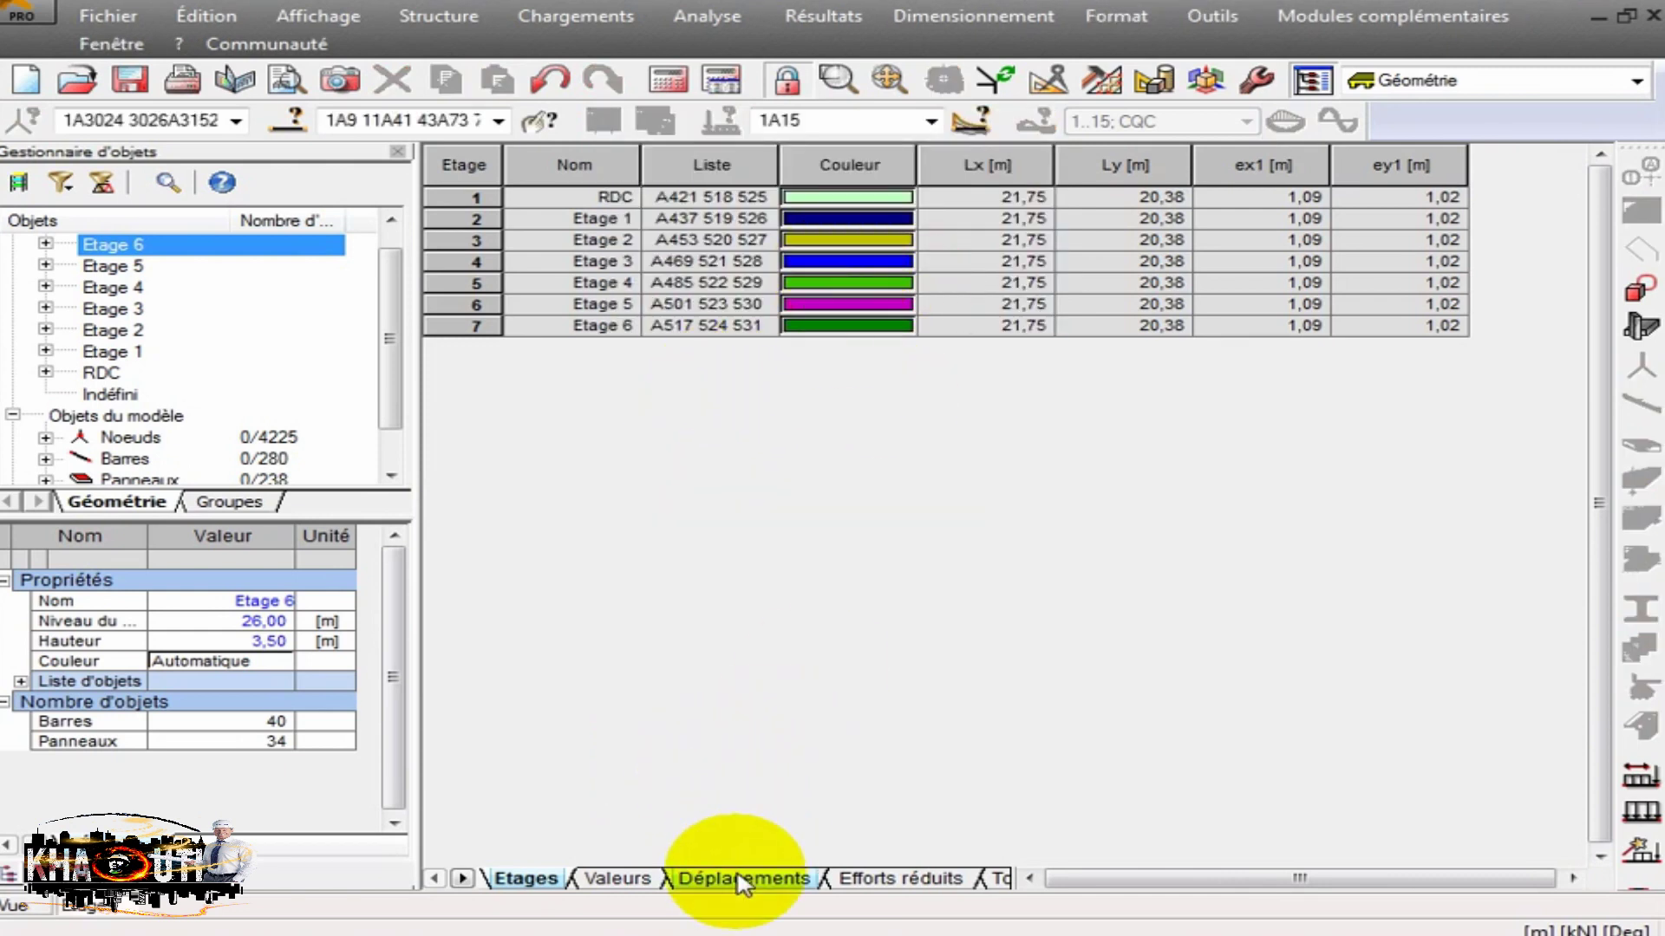
left_click(854, 878)
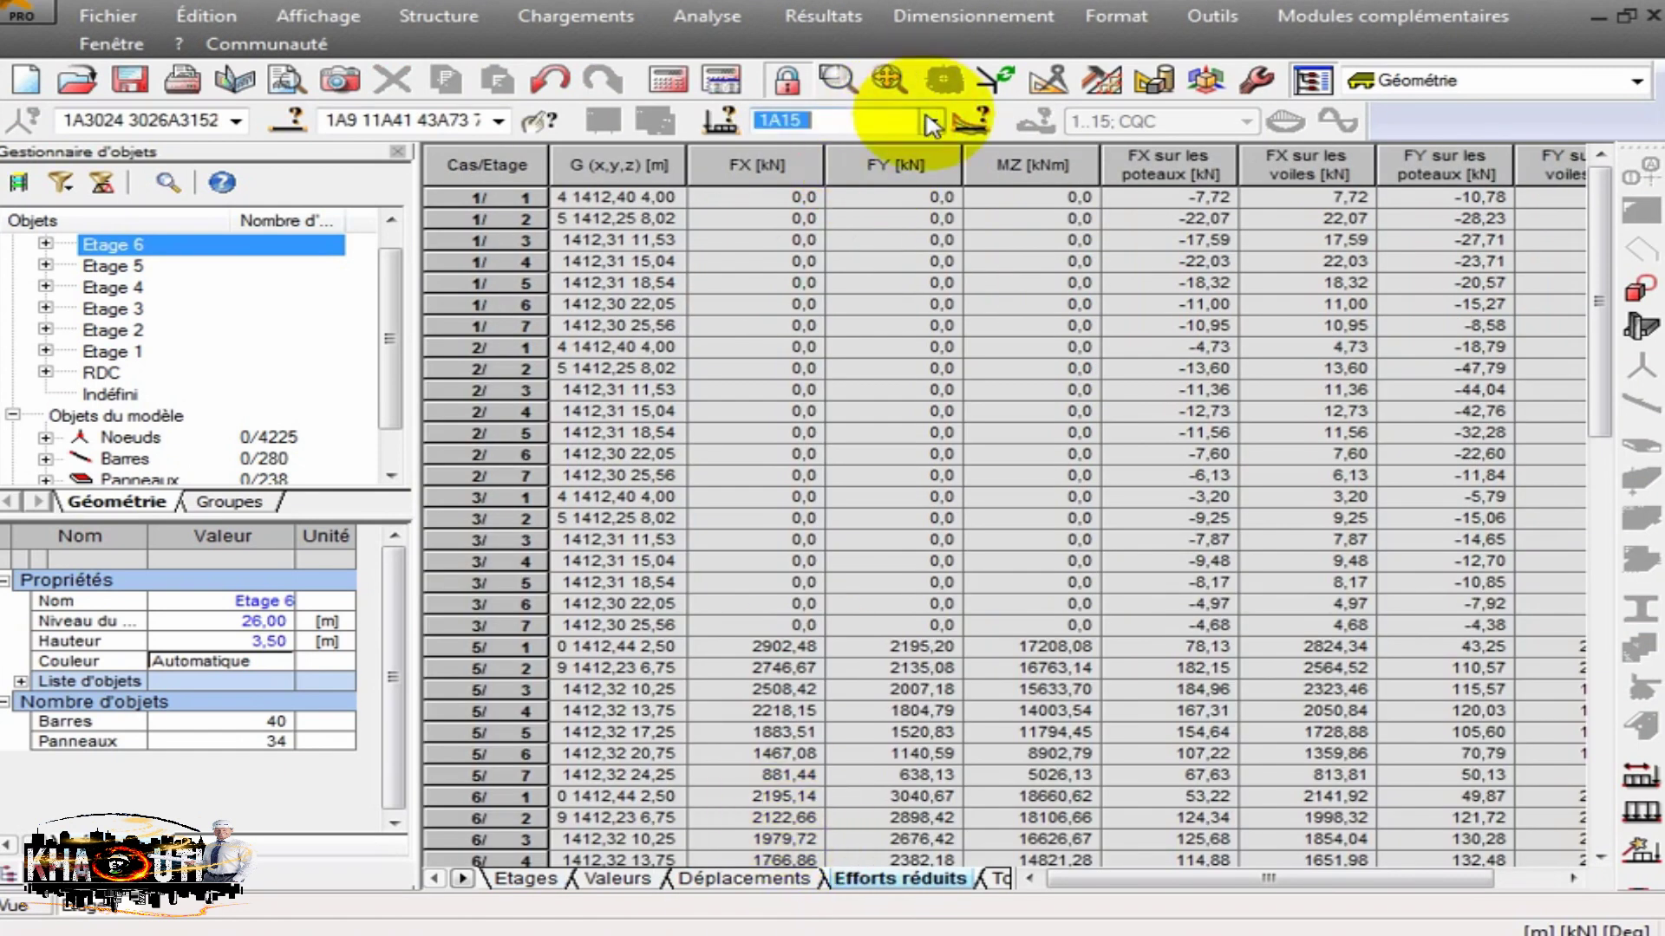
left_click(931, 120)
left_click(910, 215)
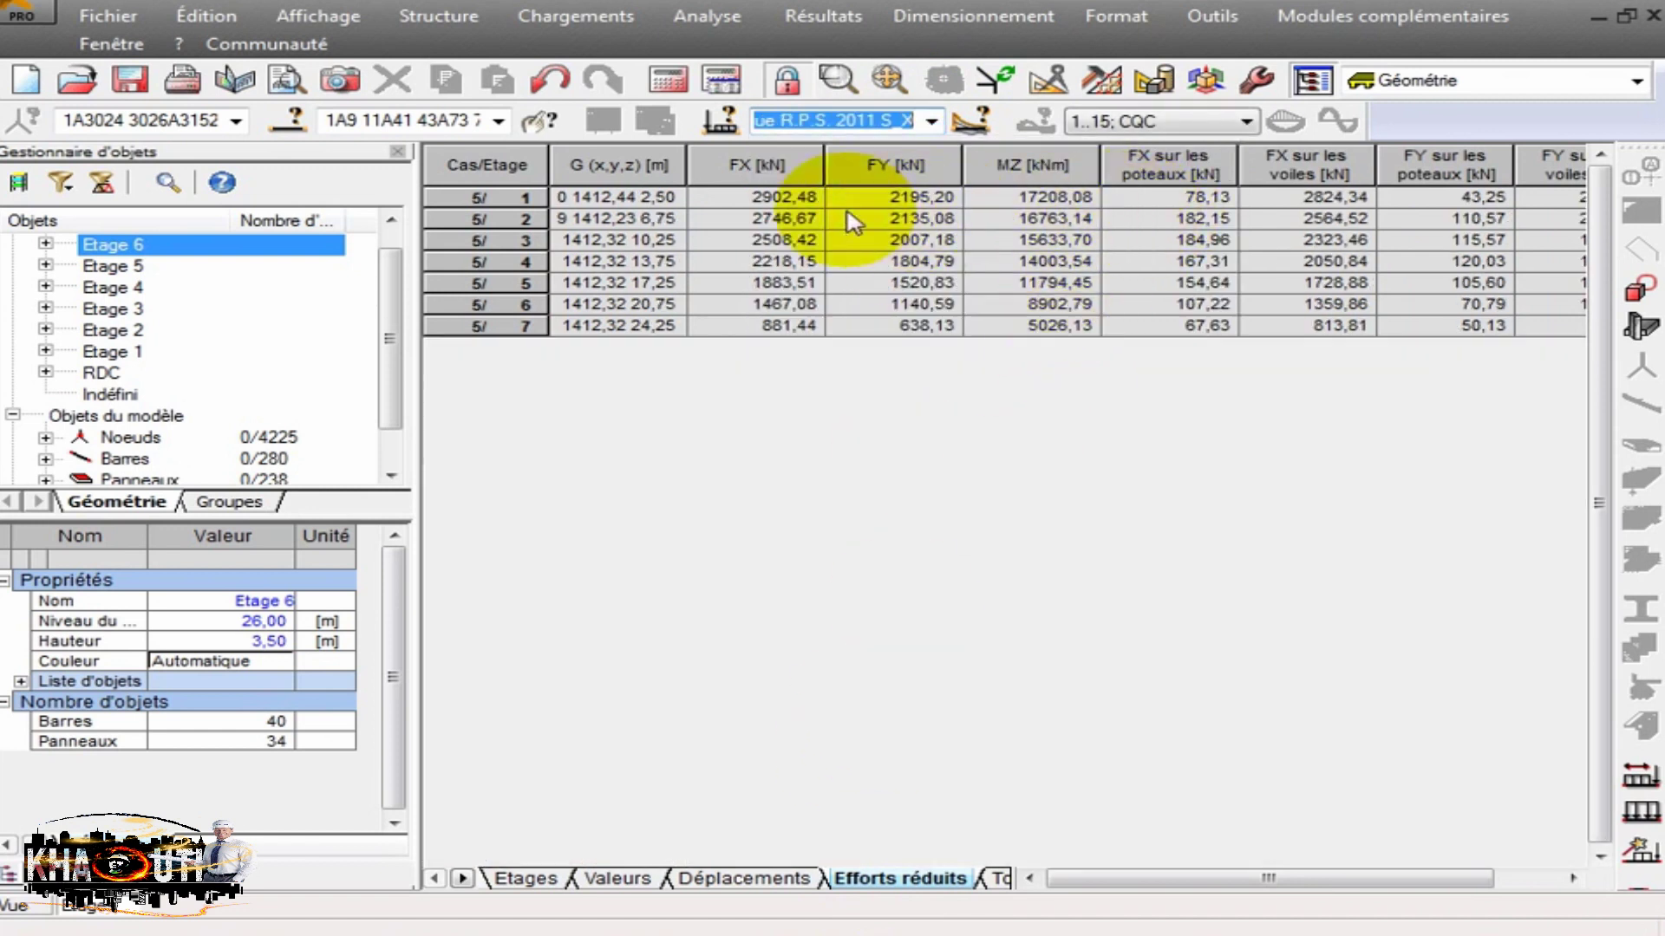
Copy the FX forces of all seven storeys and paste them into the fx (KN) column, F58:F64, in Excel.
left_click_drag(785, 200, 806, 326)
right_click(772, 199)
left_click(763, 234)
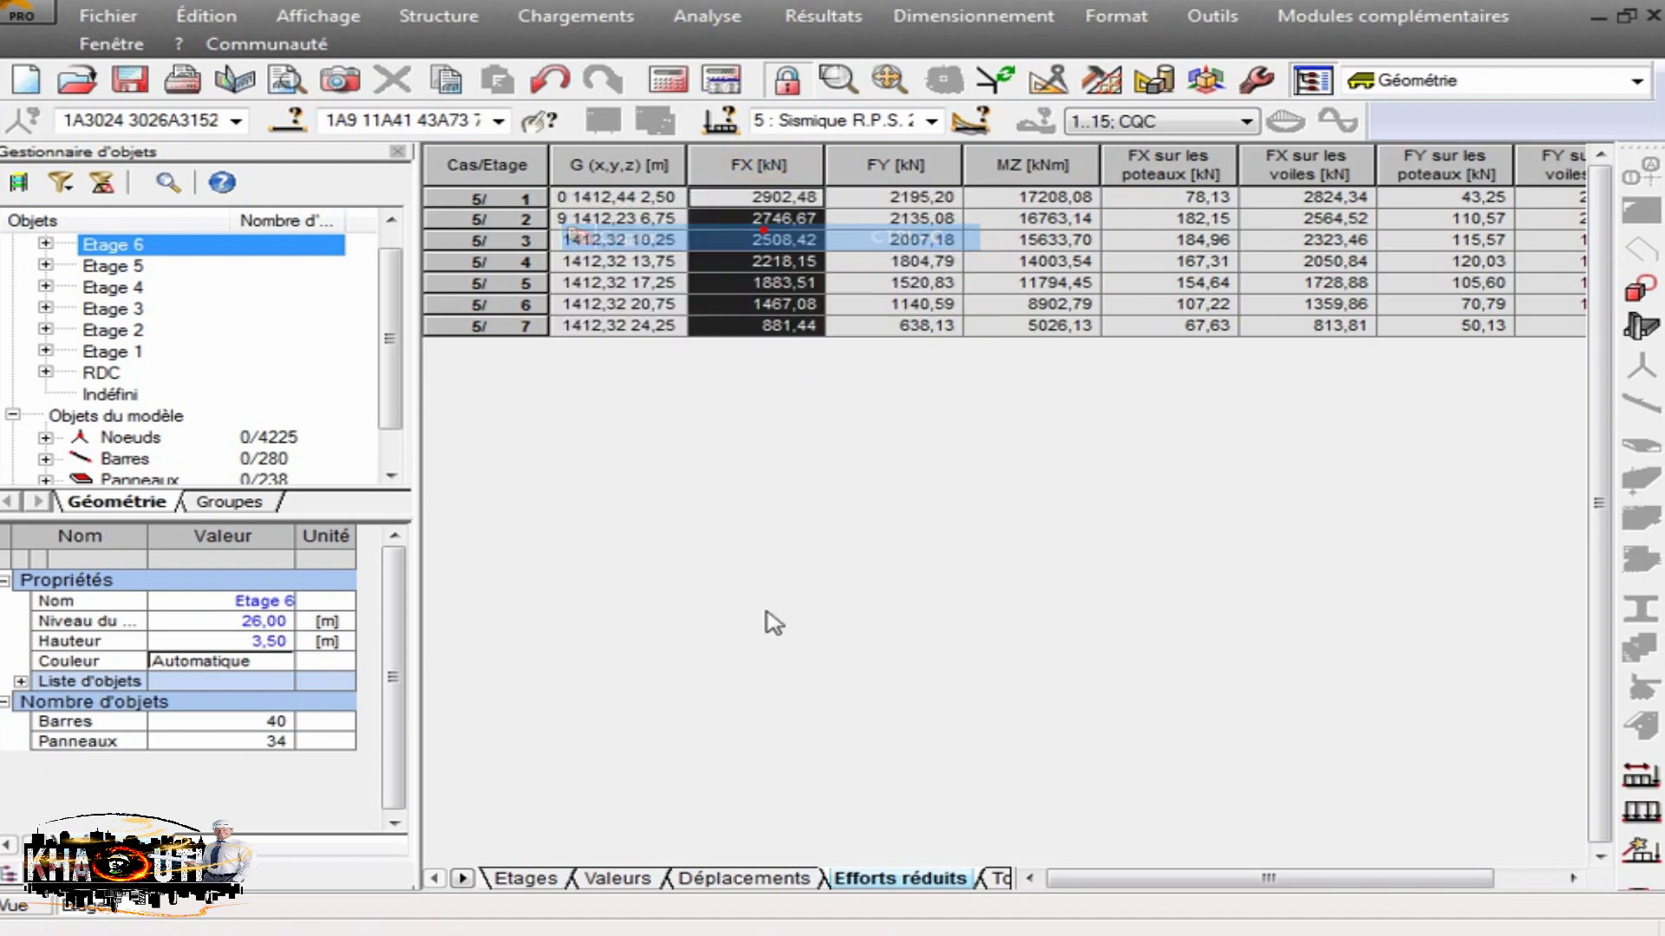
left_click(741, 923)
left_click_drag(943, 495, 950, 664)
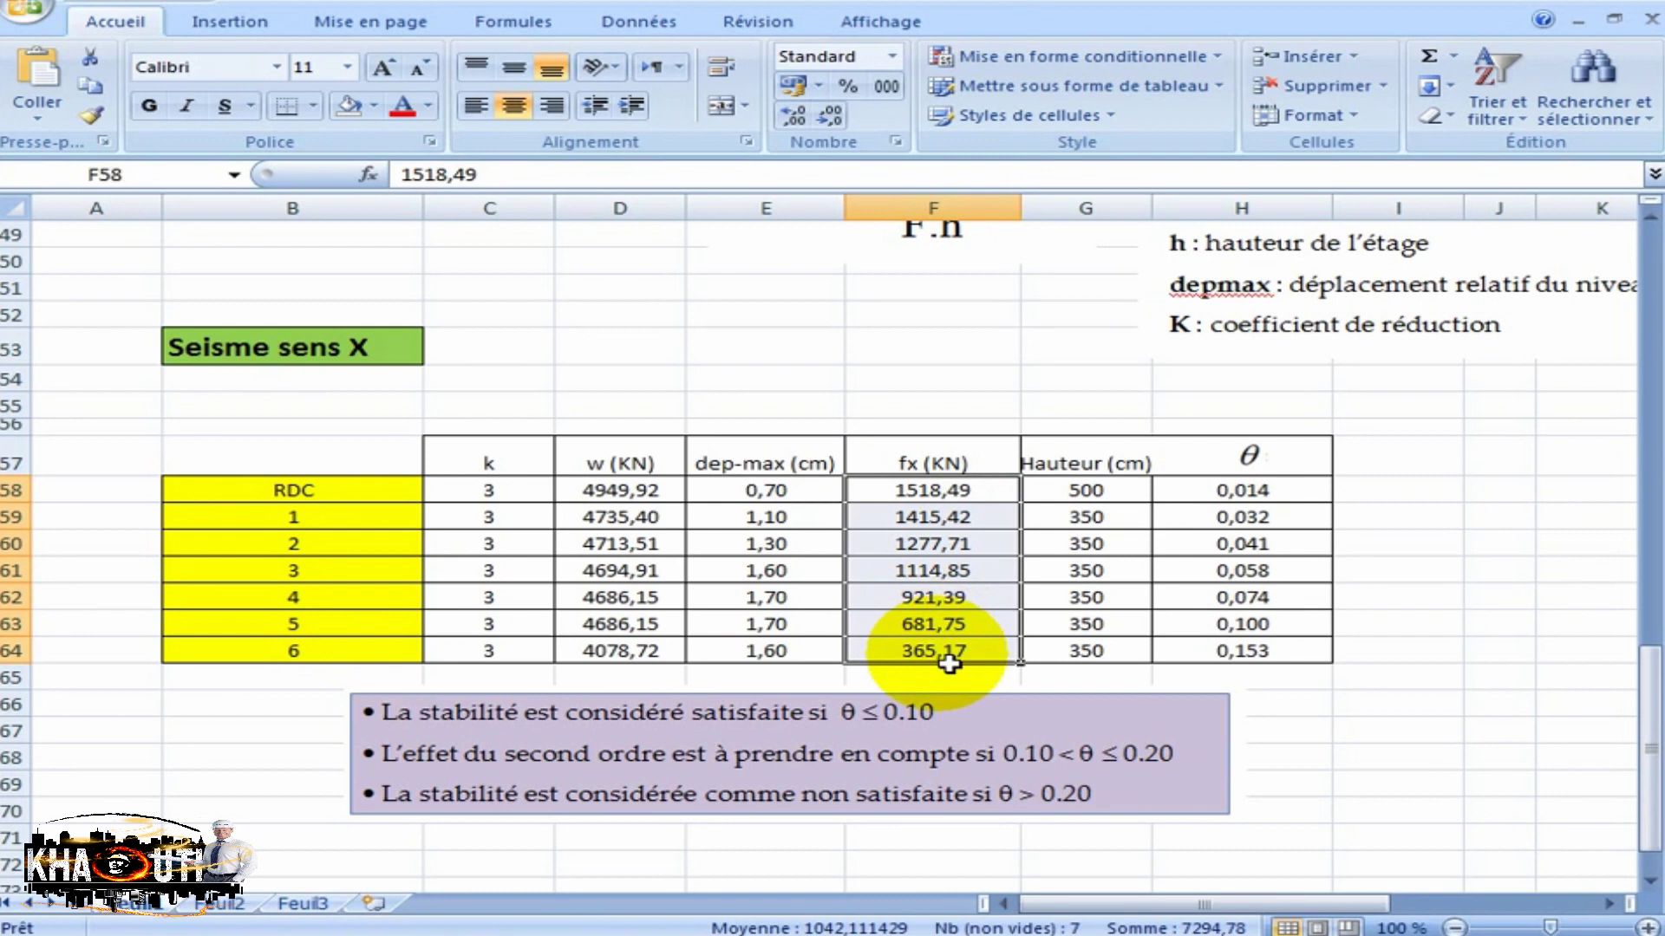
left_click(752, 934)
left_click(670, 934)
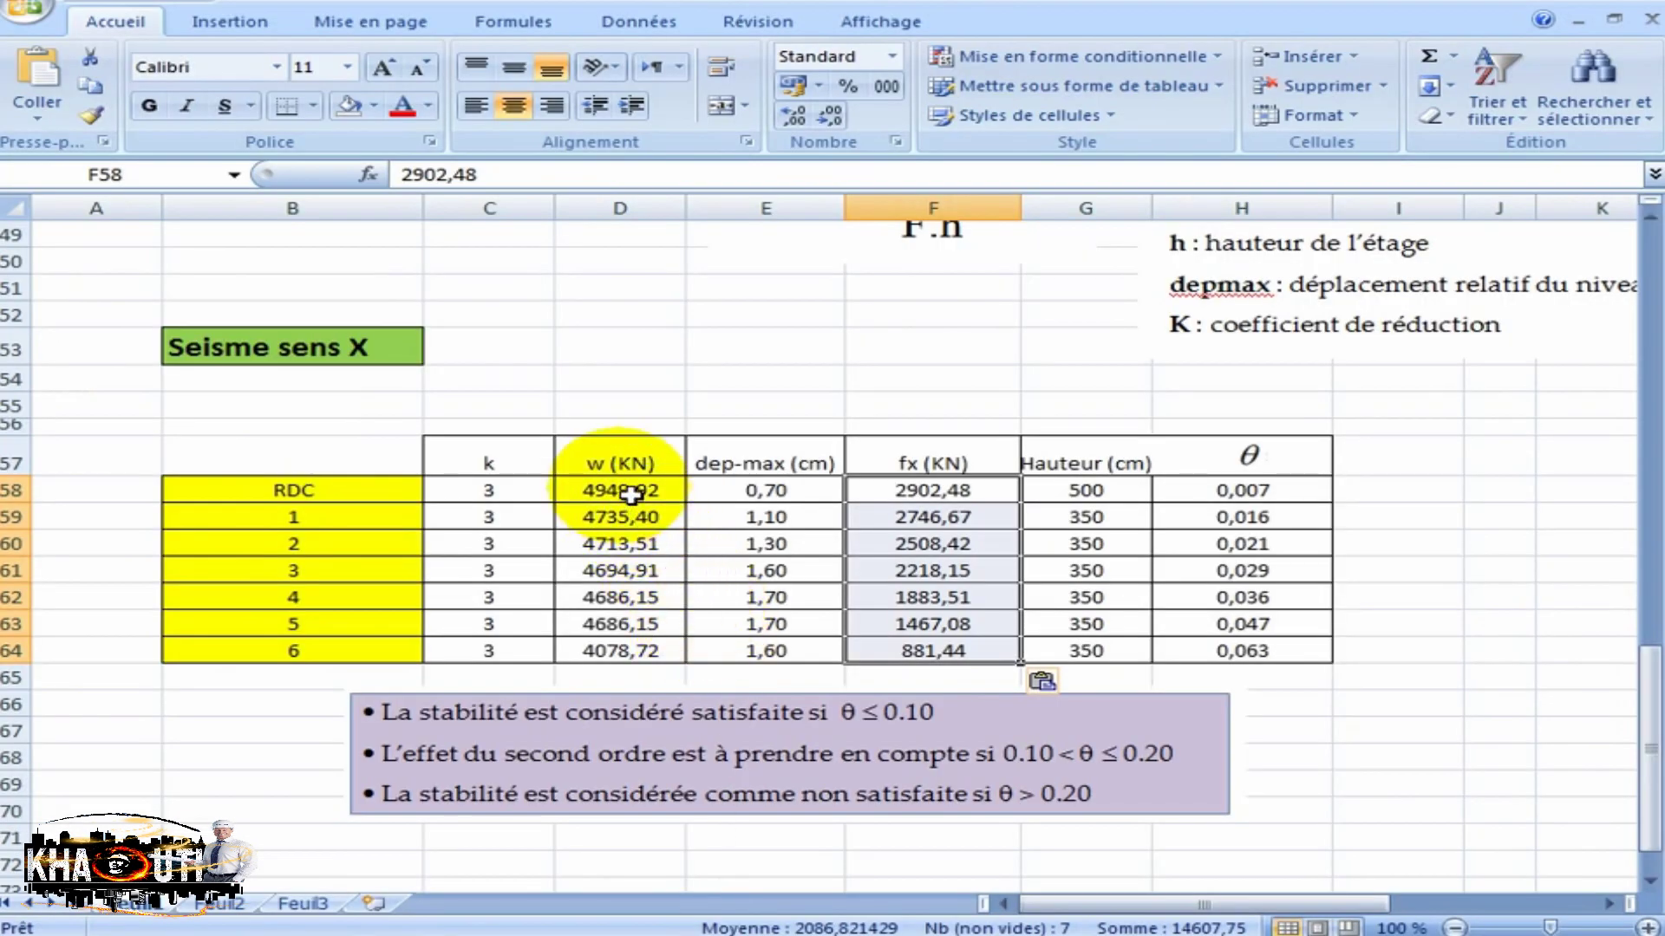
Back in Robot, show the storey values for load case 4 : Modale and copy the mass column of all storeys.
left_click(752, 934)
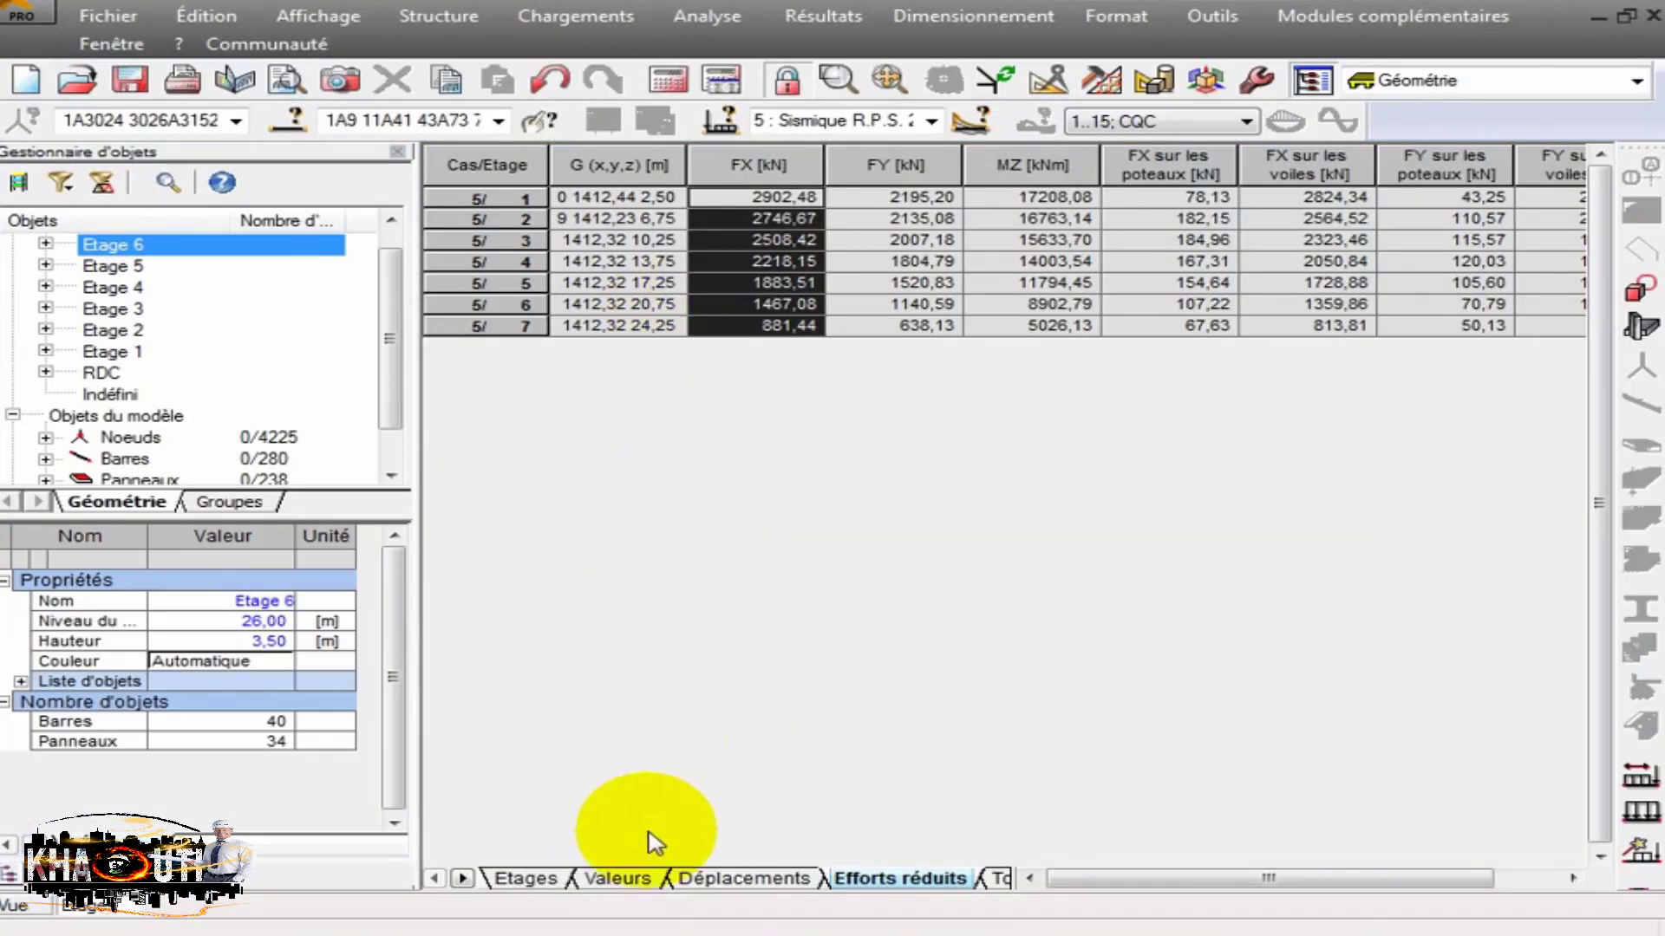
left_click(616, 878)
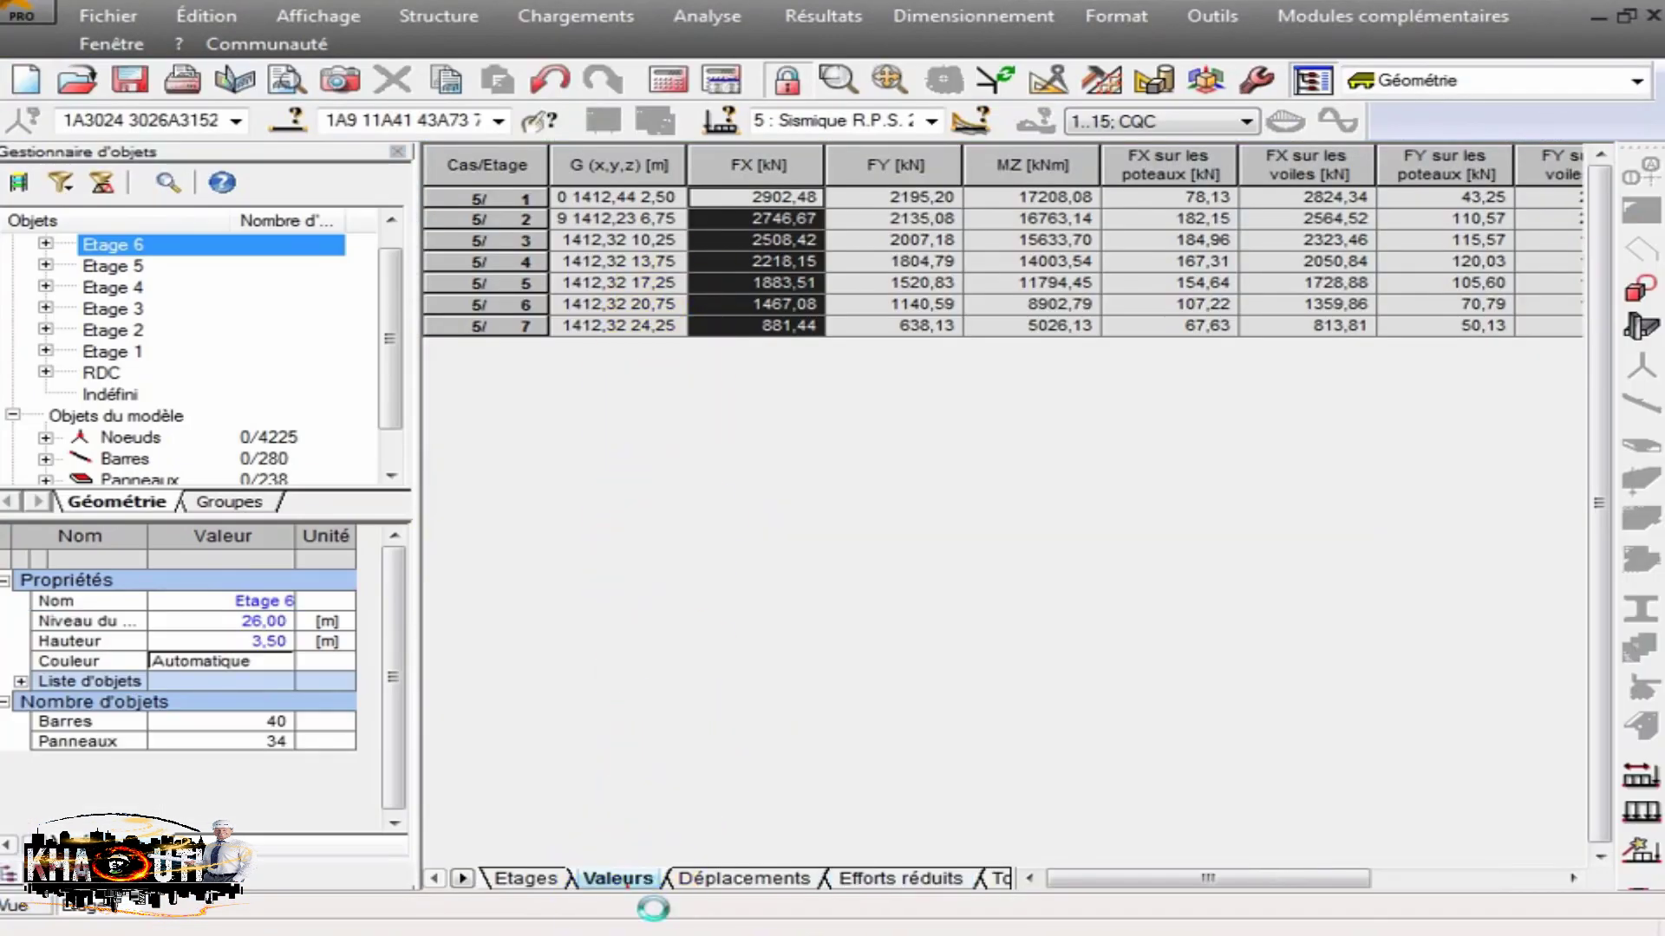
left_click(932, 123)
left_click(811, 179)
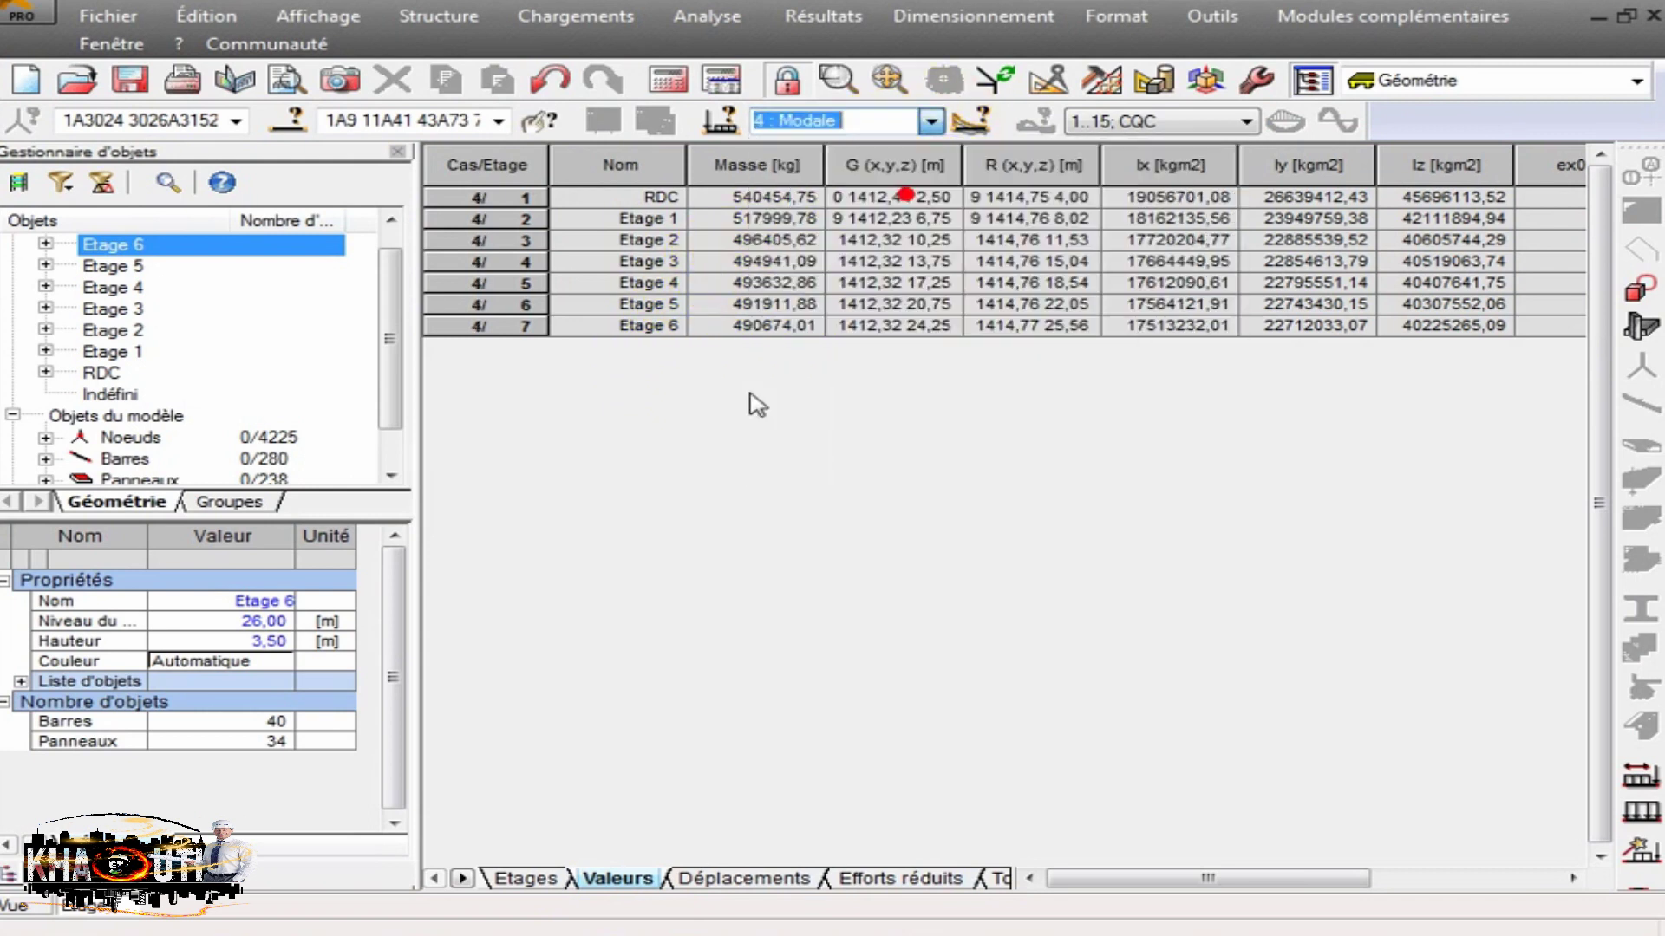
left_click_drag(782, 201, 784, 252)
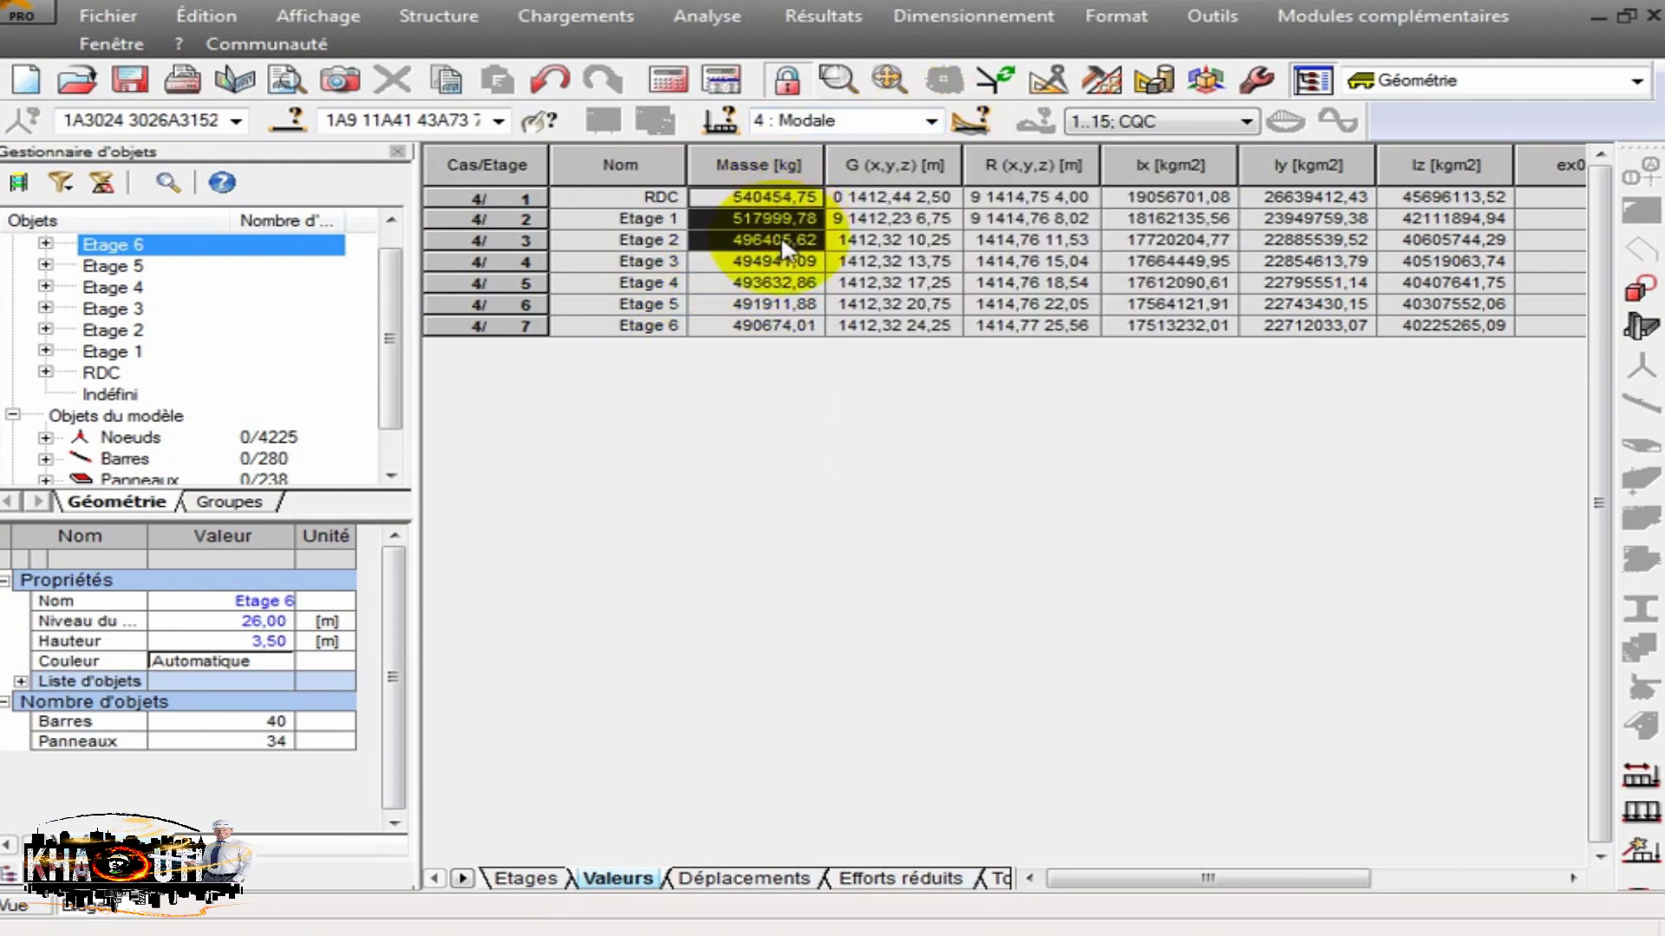
right_click(768, 208)
left_click(523, 242)
Switch to Excel and paste the storey masses over the w (Kg) column in L58:L64.
key("alt+Tab")
left_click_drag(1127, 903, 1327, 903)
left_click_drag(774, 503, 784, 650)
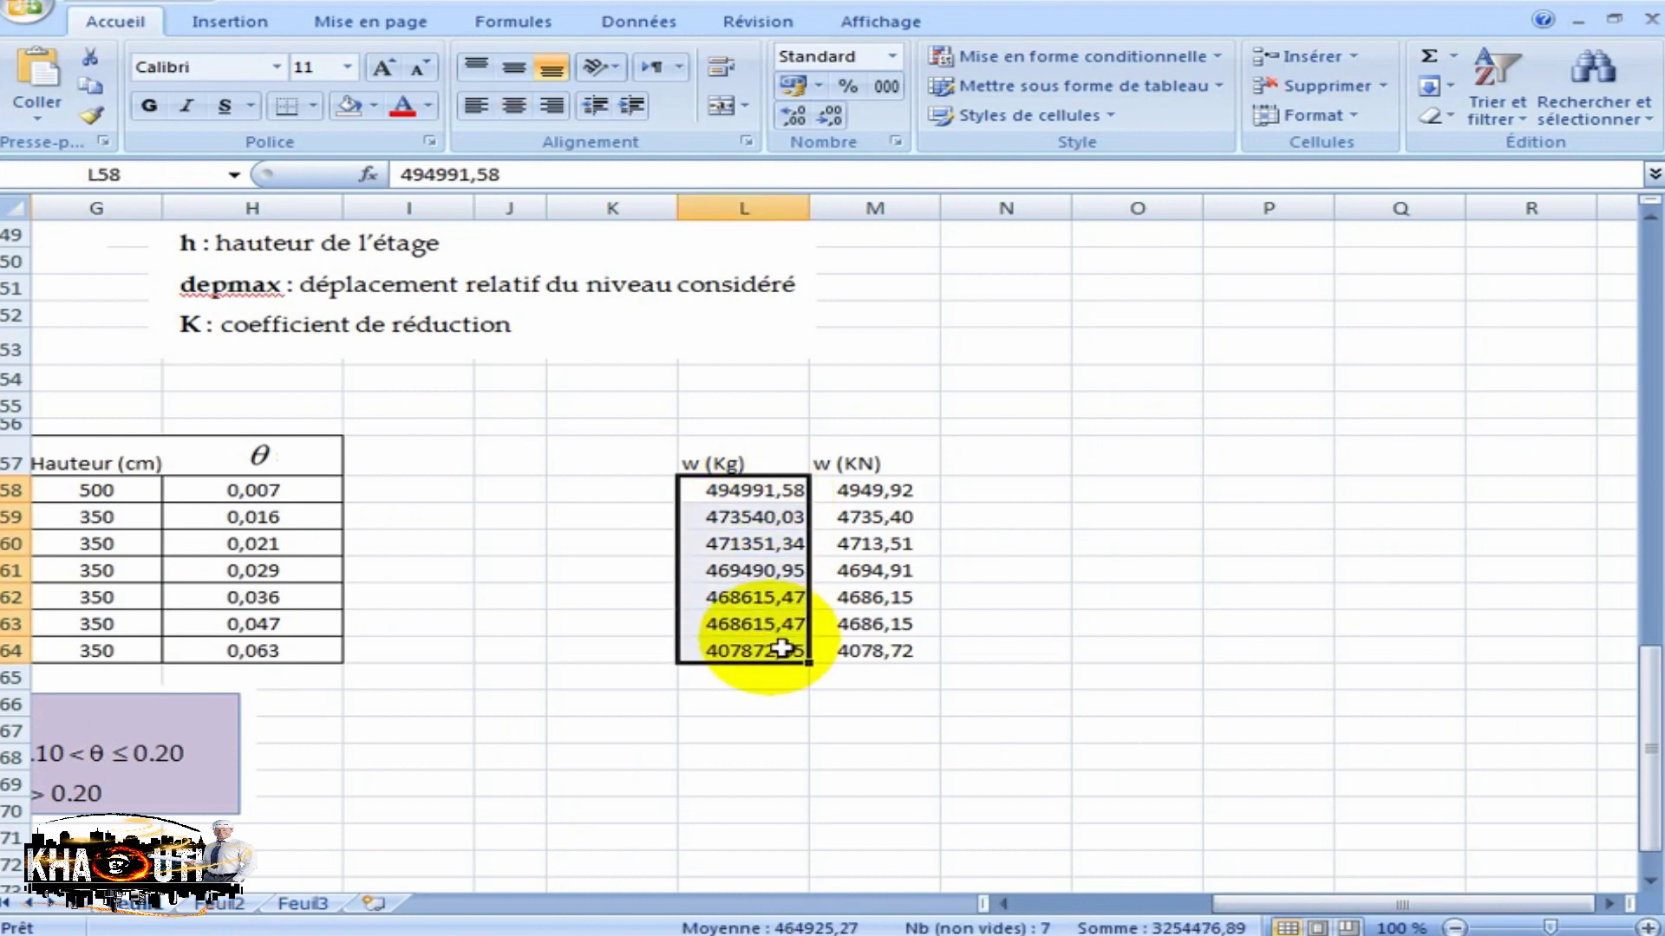
key("ctrl+v")
left_click_drag(1248, 904, 983, 878)
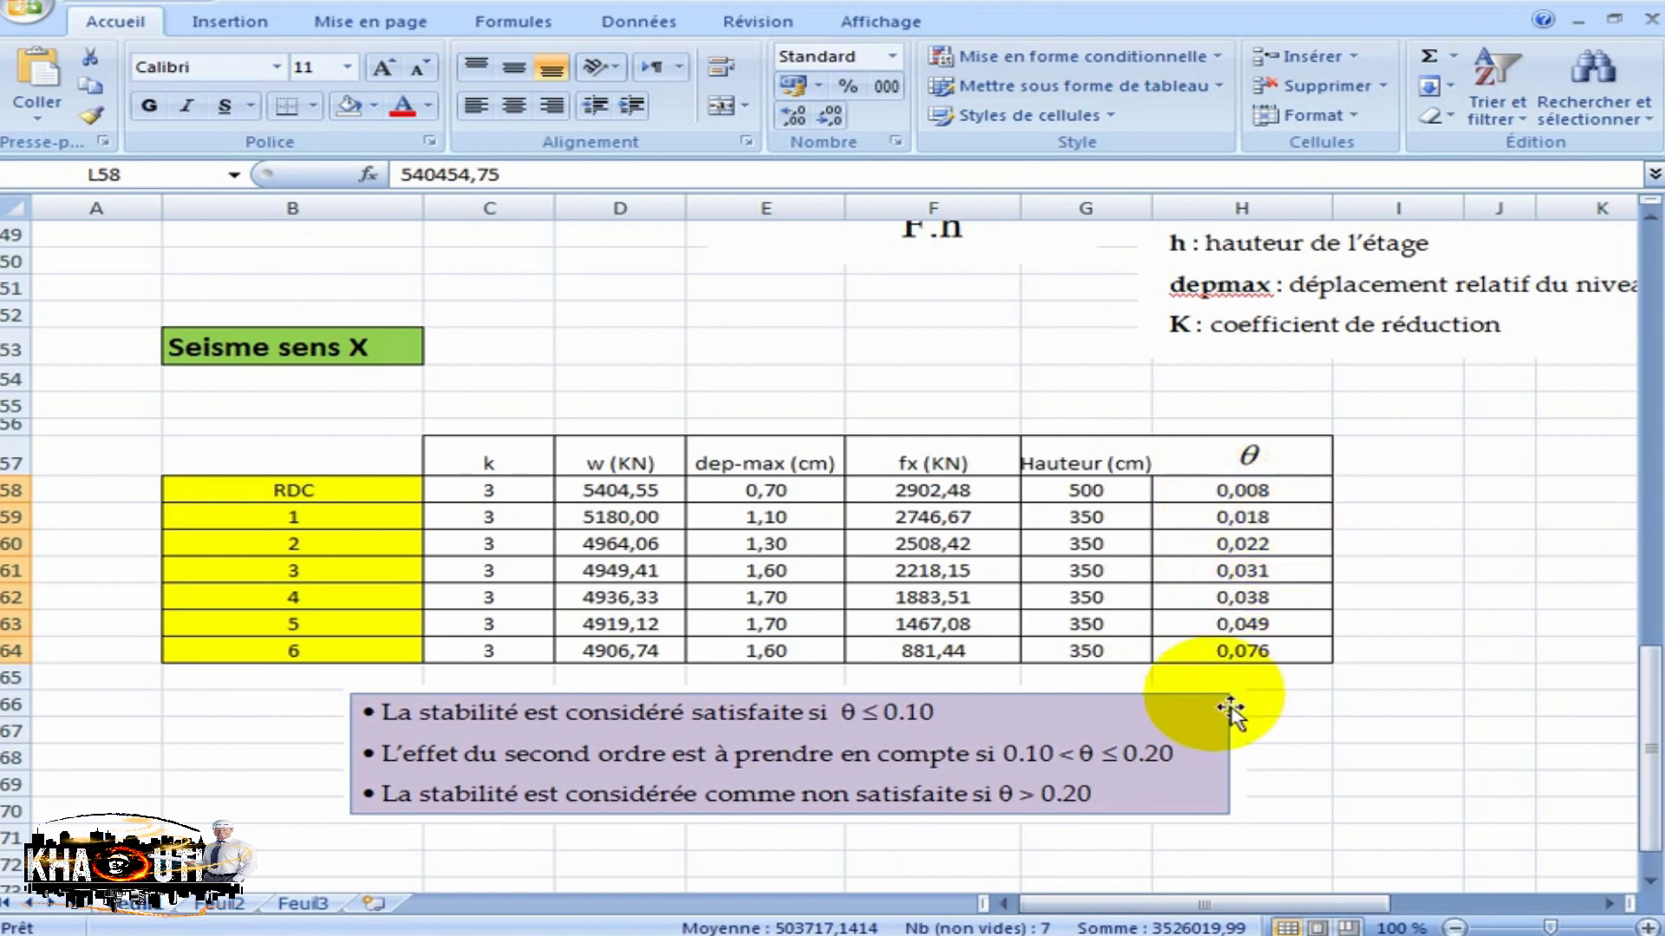
Delete the conclusion text in cell C74 and move the stability criteria picture further down the sheet.
scroll(1115, 583, "down", 1)
scroll(745, 646, "down", 2)
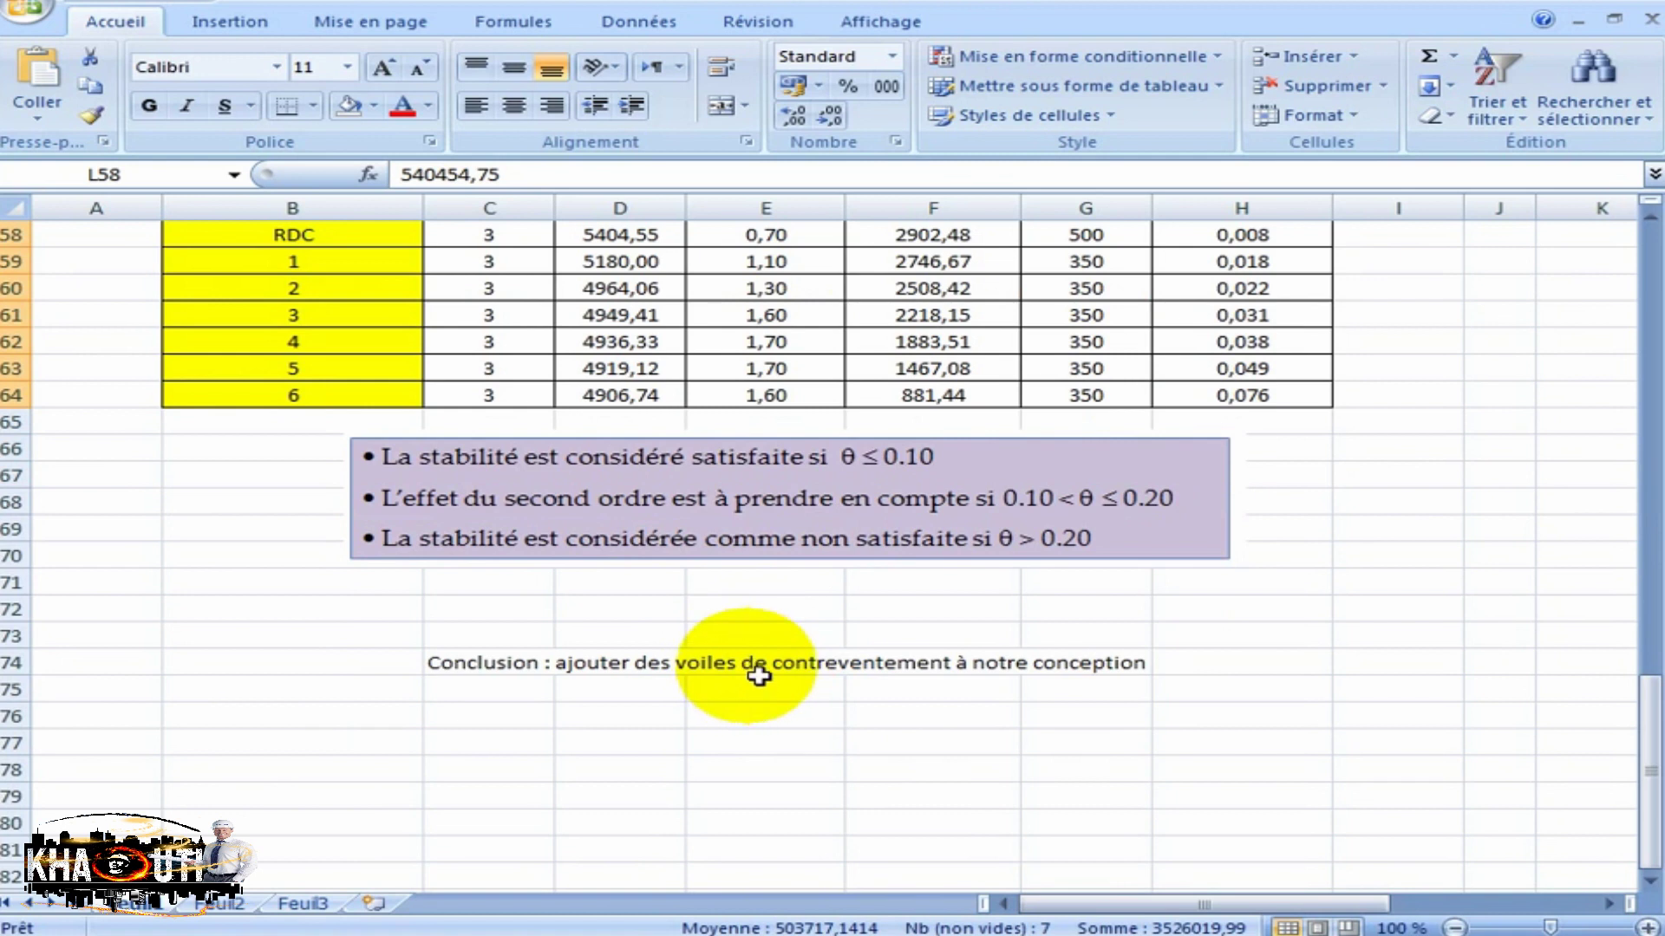
left_click(756, 673)
left_click(464, 669)
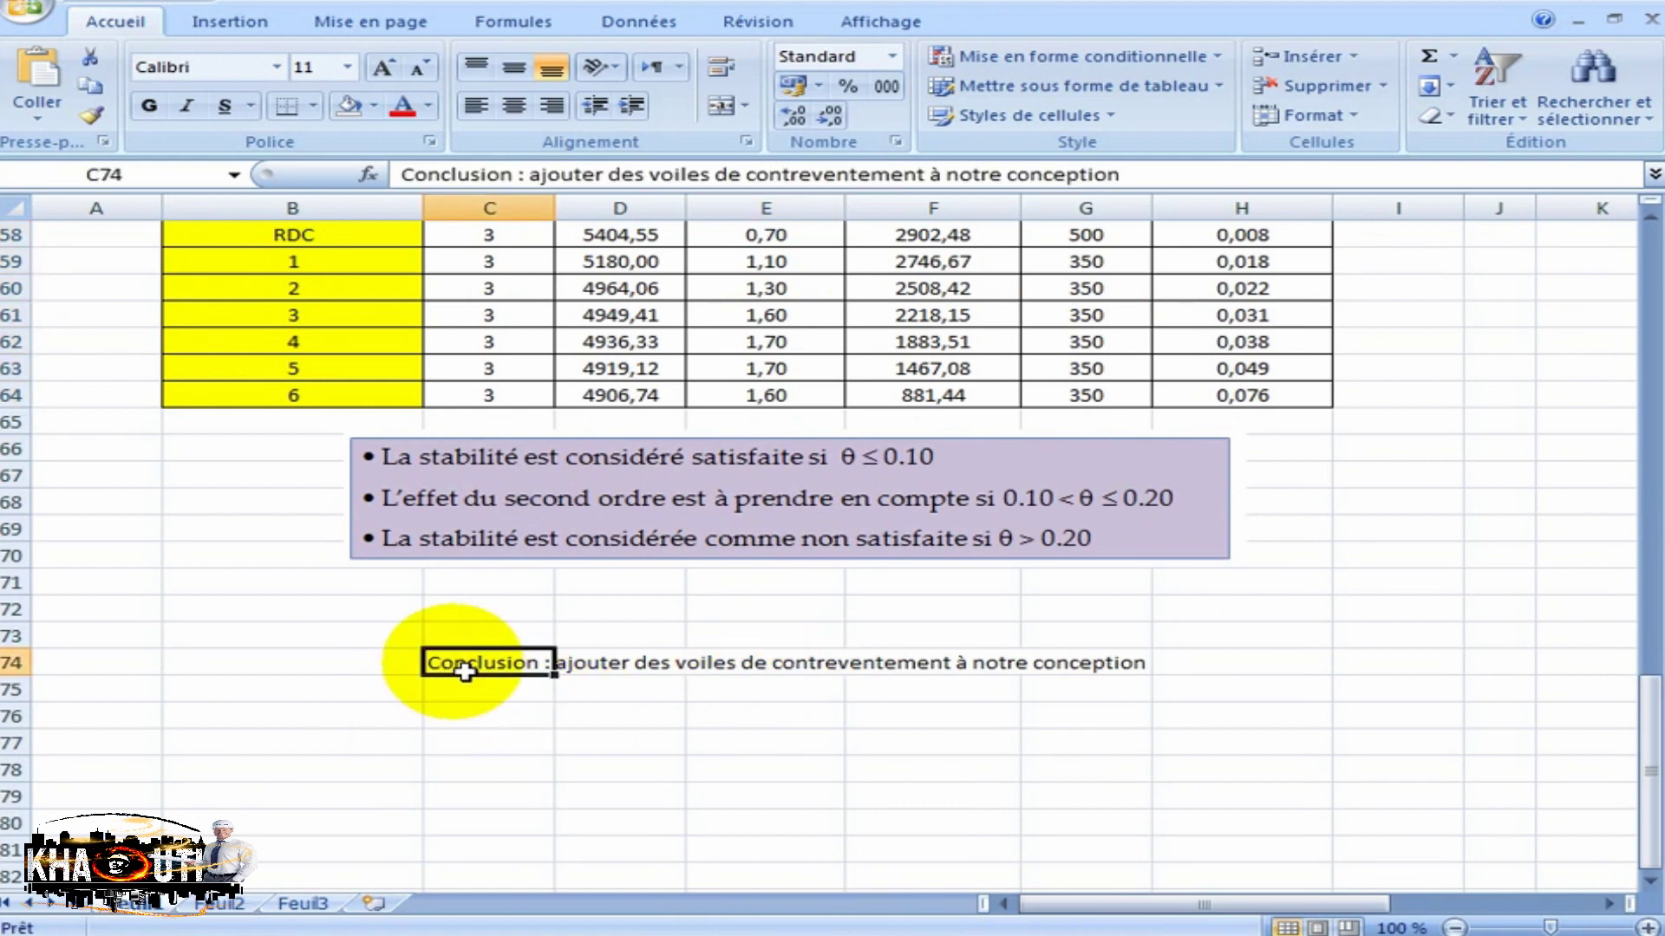
key("Delete")
left_click_drag(558, 461, 574, 787)
Copy the whole Seisme sens X block, B53:M64, and paste it starting at cell B68.
scroll(576, 732, "up", 4)
left_click_drag(260, 429, 1406, 746)
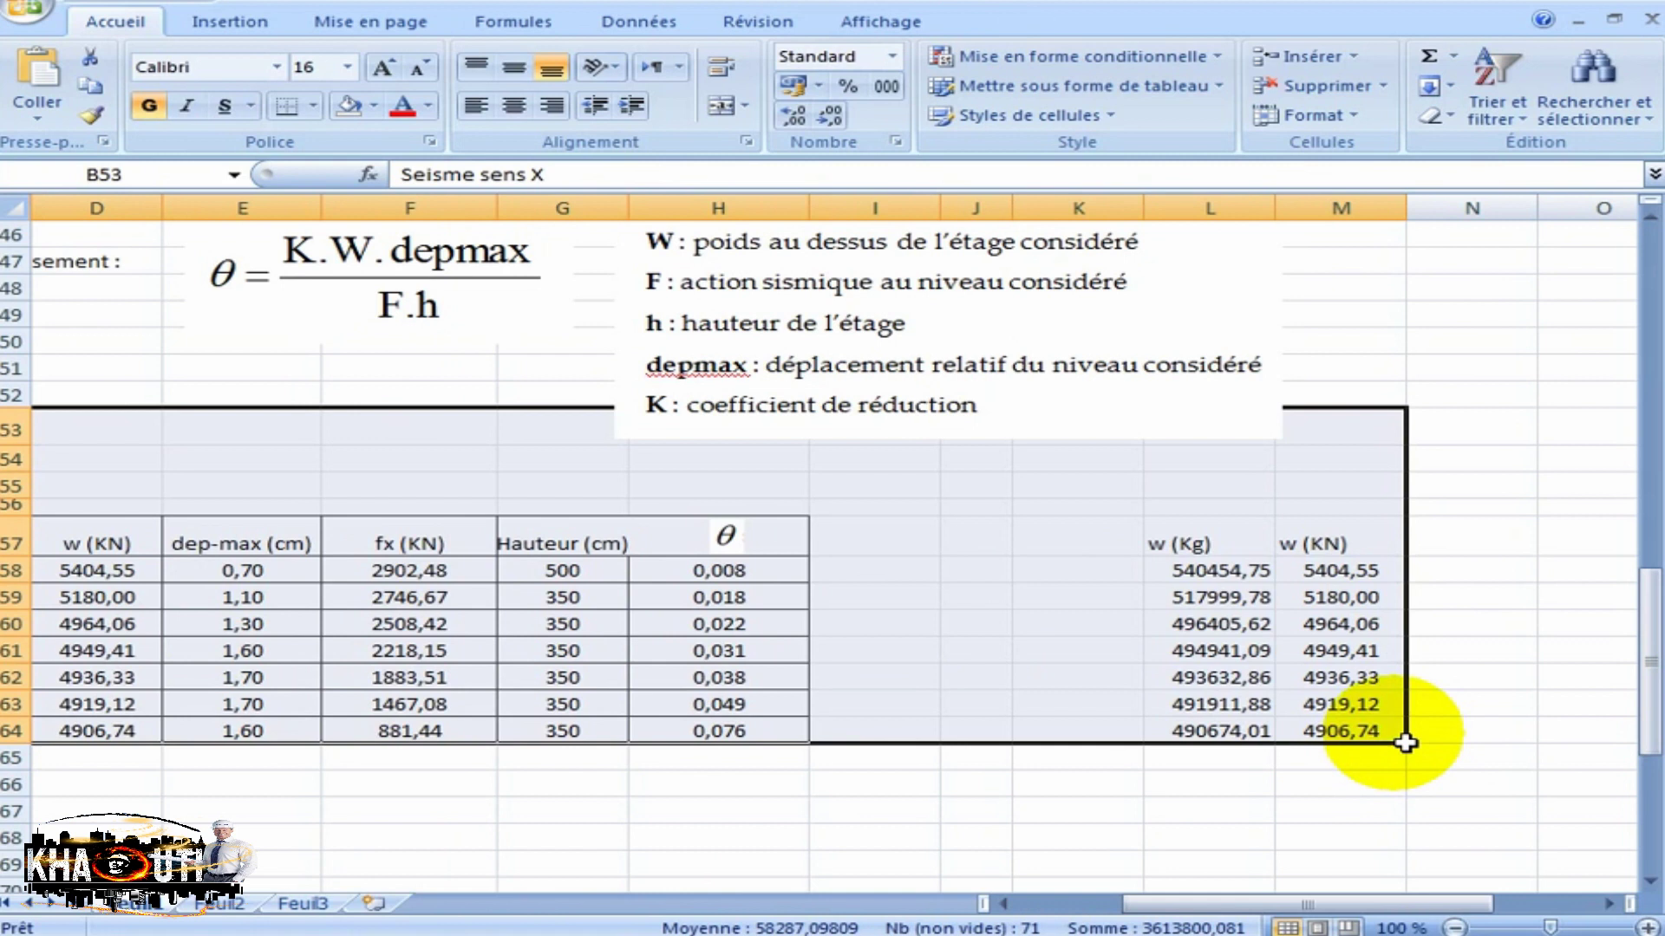
key("ctrl+c")
left_click_drag(1374, 904, 995, 904)
scroll(617, 834, "down", 1)
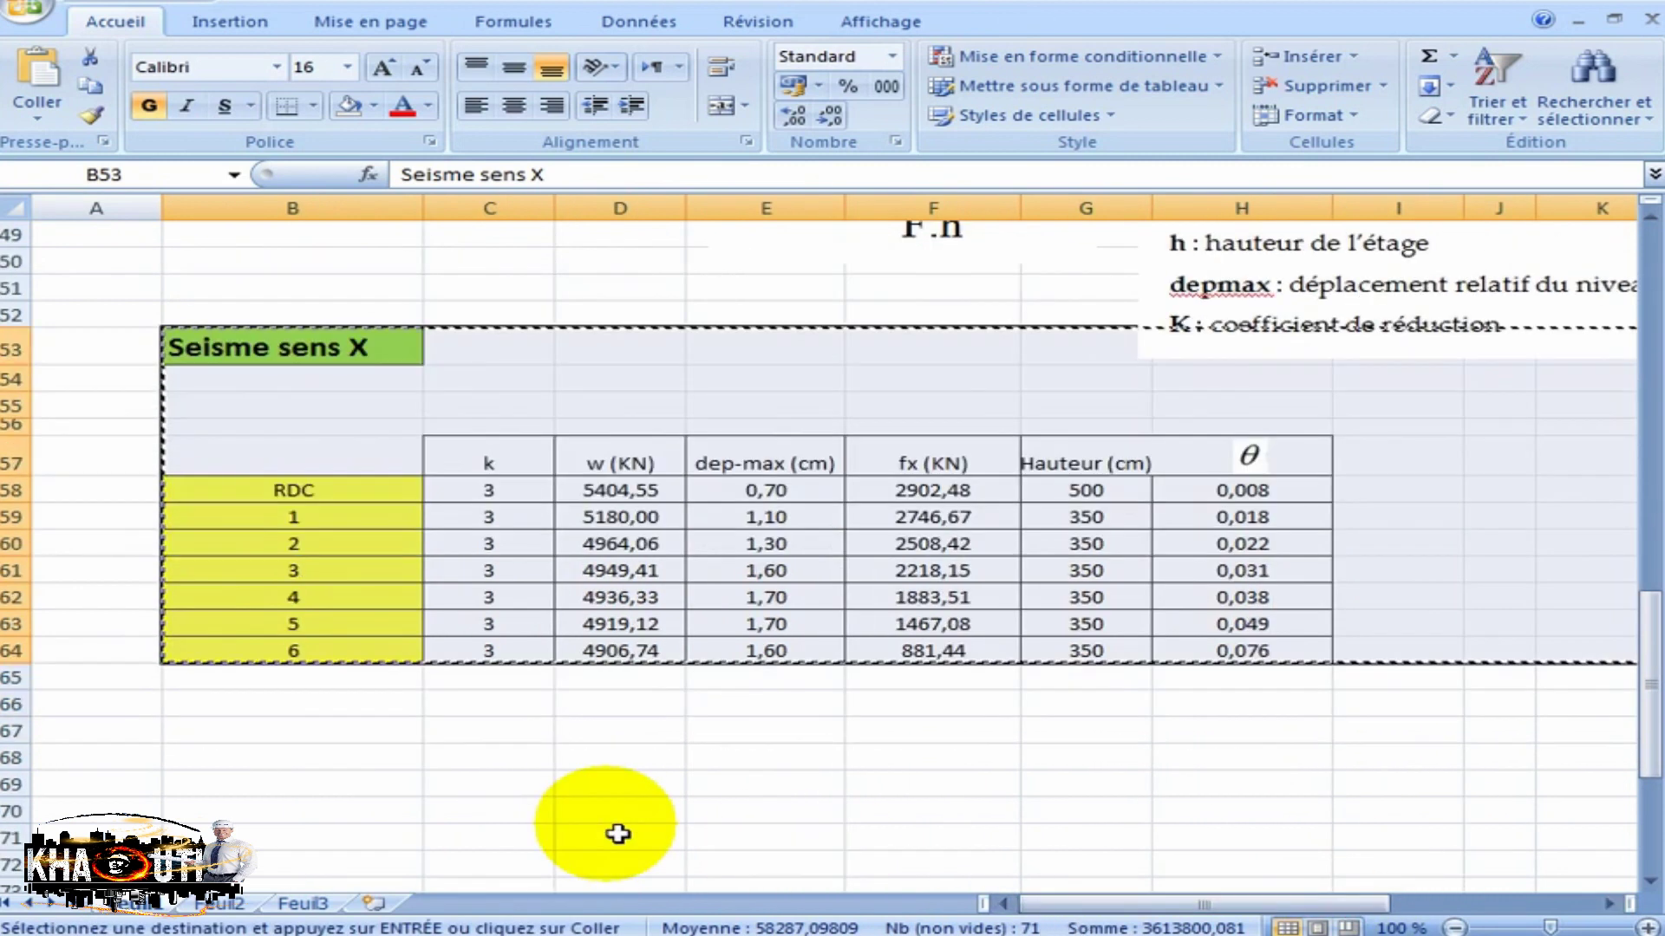
scroll(618, 835, "down", 1)
left_click(329, 683)
key("Return")
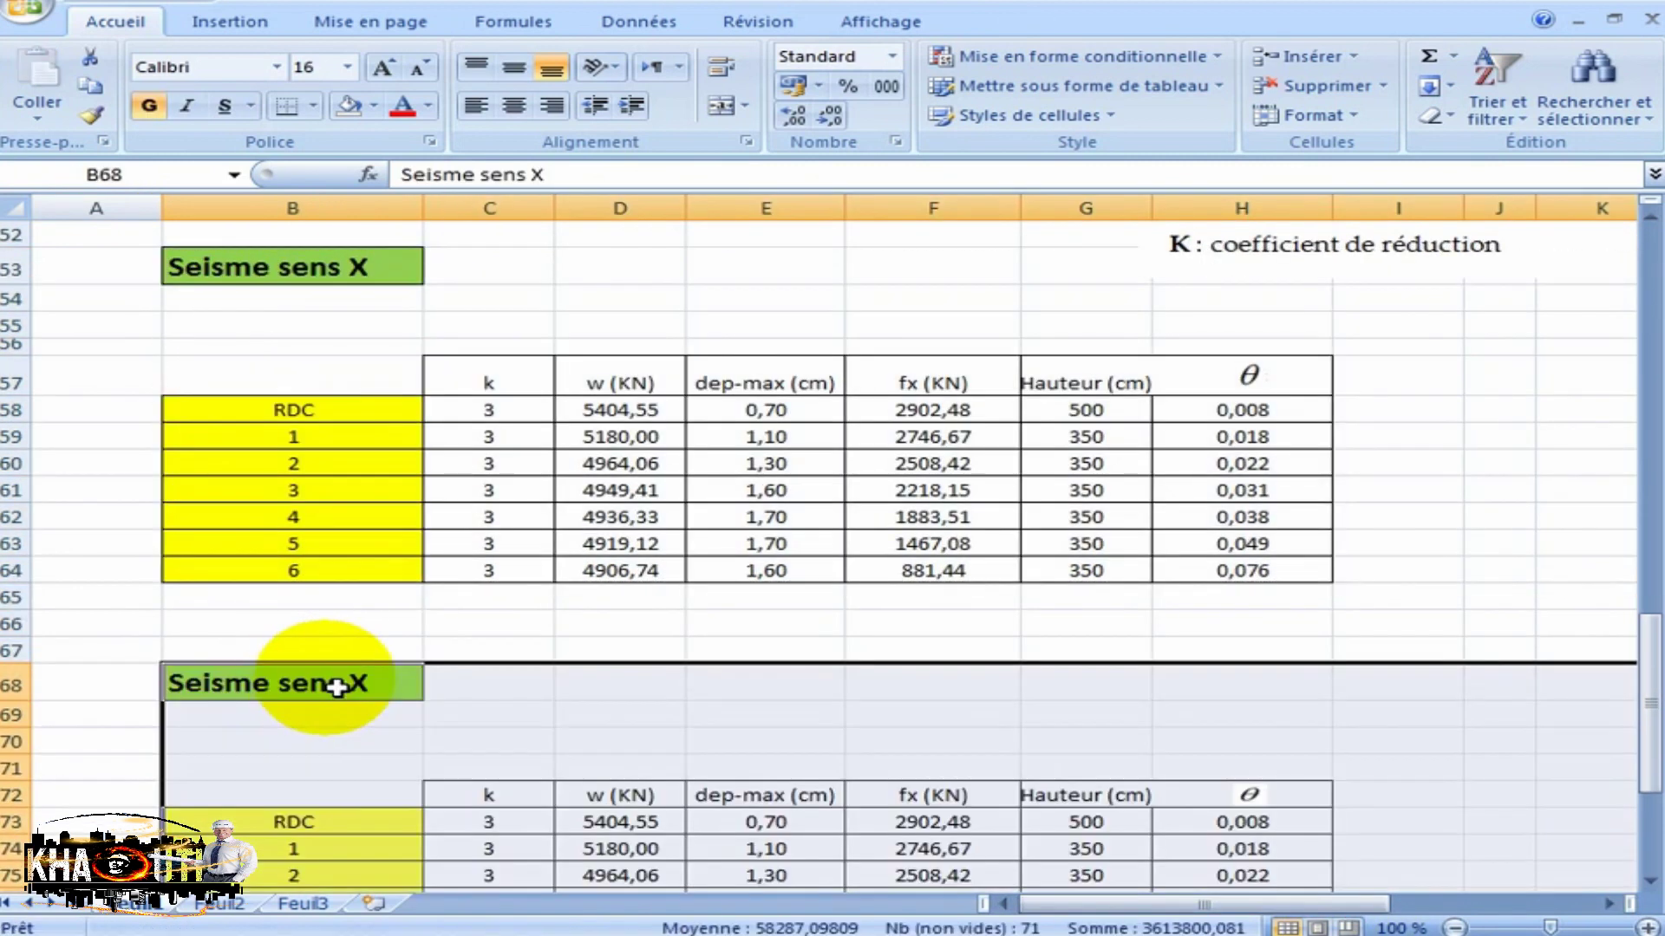
Change the copied block's heading to "Seisme sens Y" and move the stability criteria picture below its table.
double_click(372, 694)
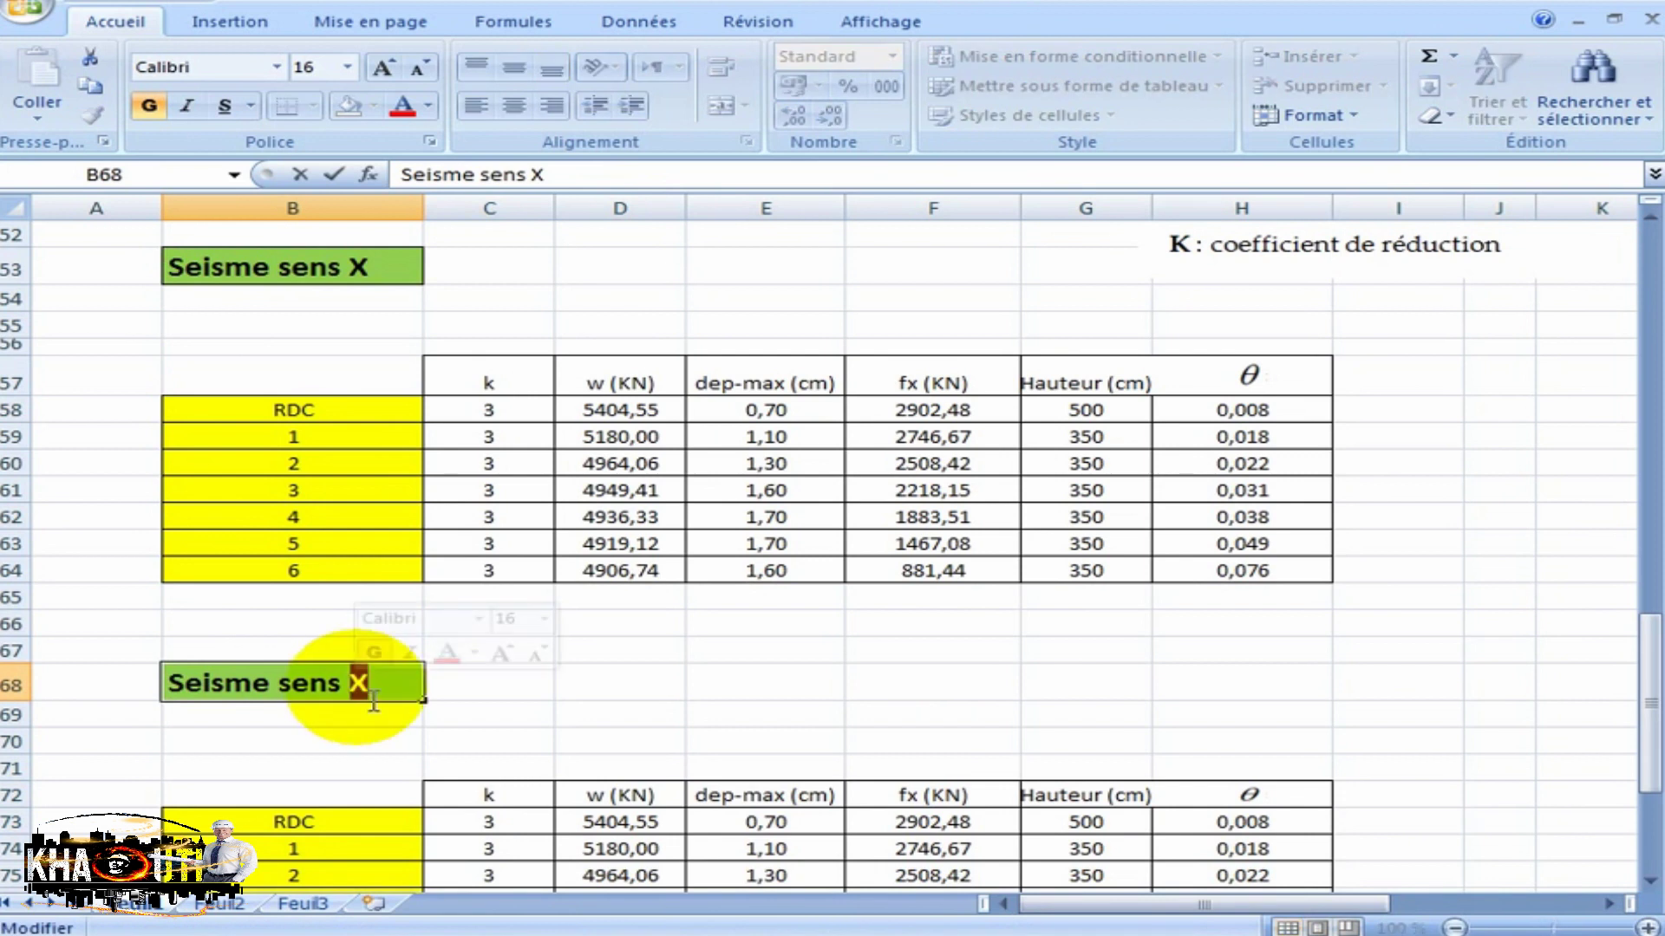
key("Return")
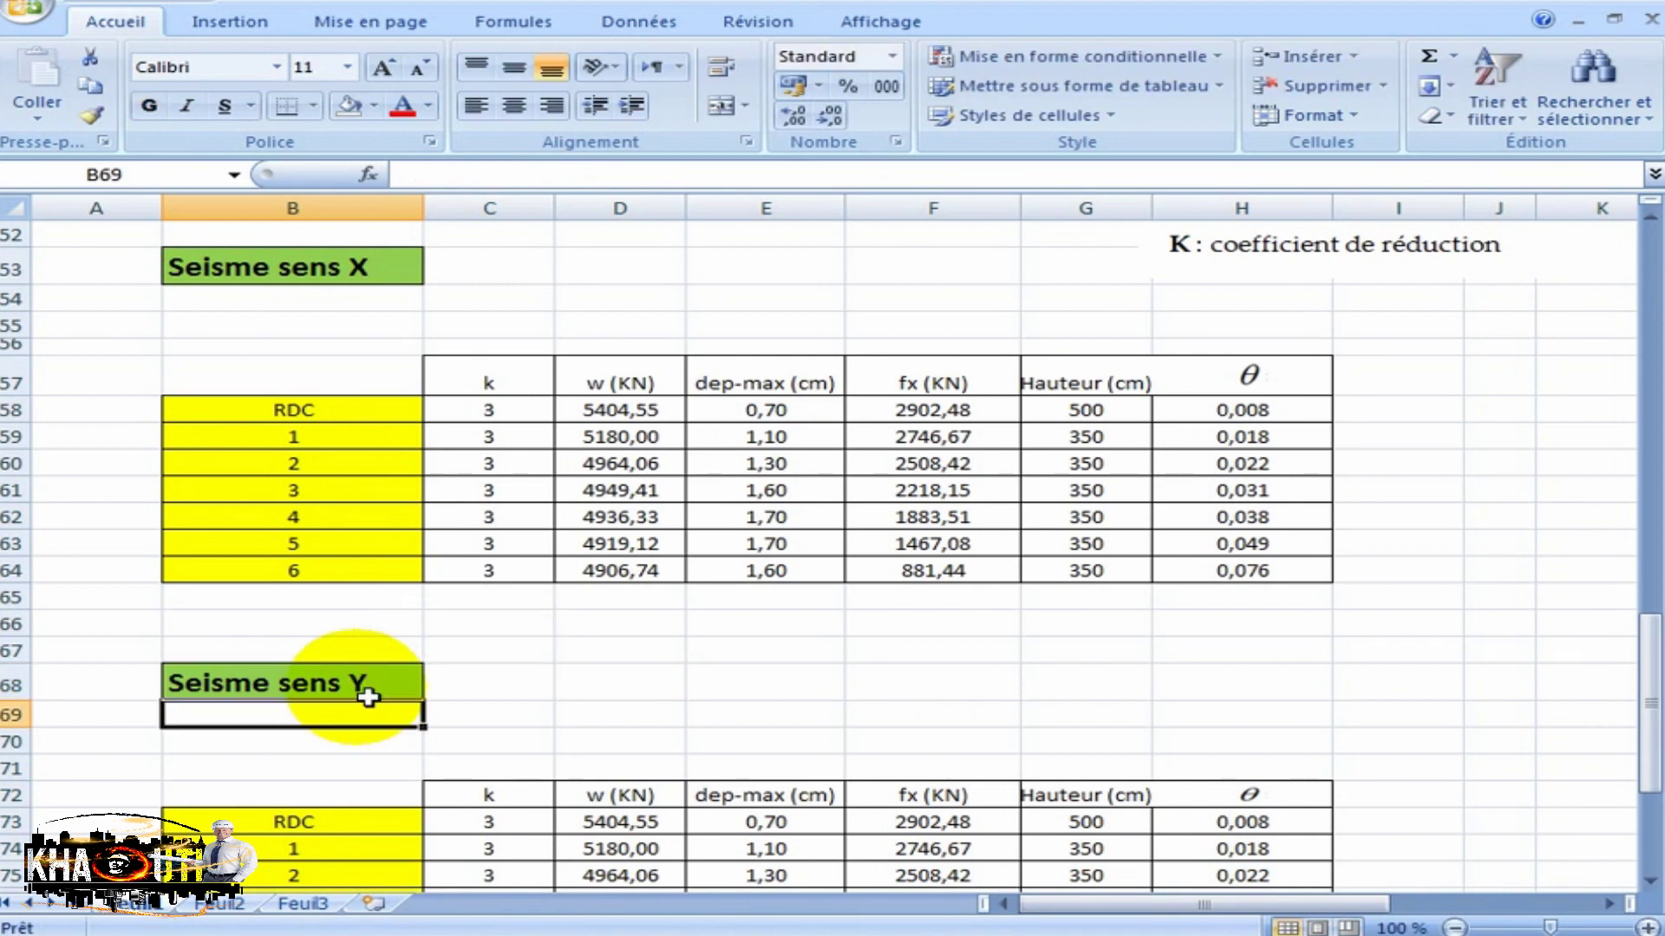
scroll(520, 676, "down", 5)
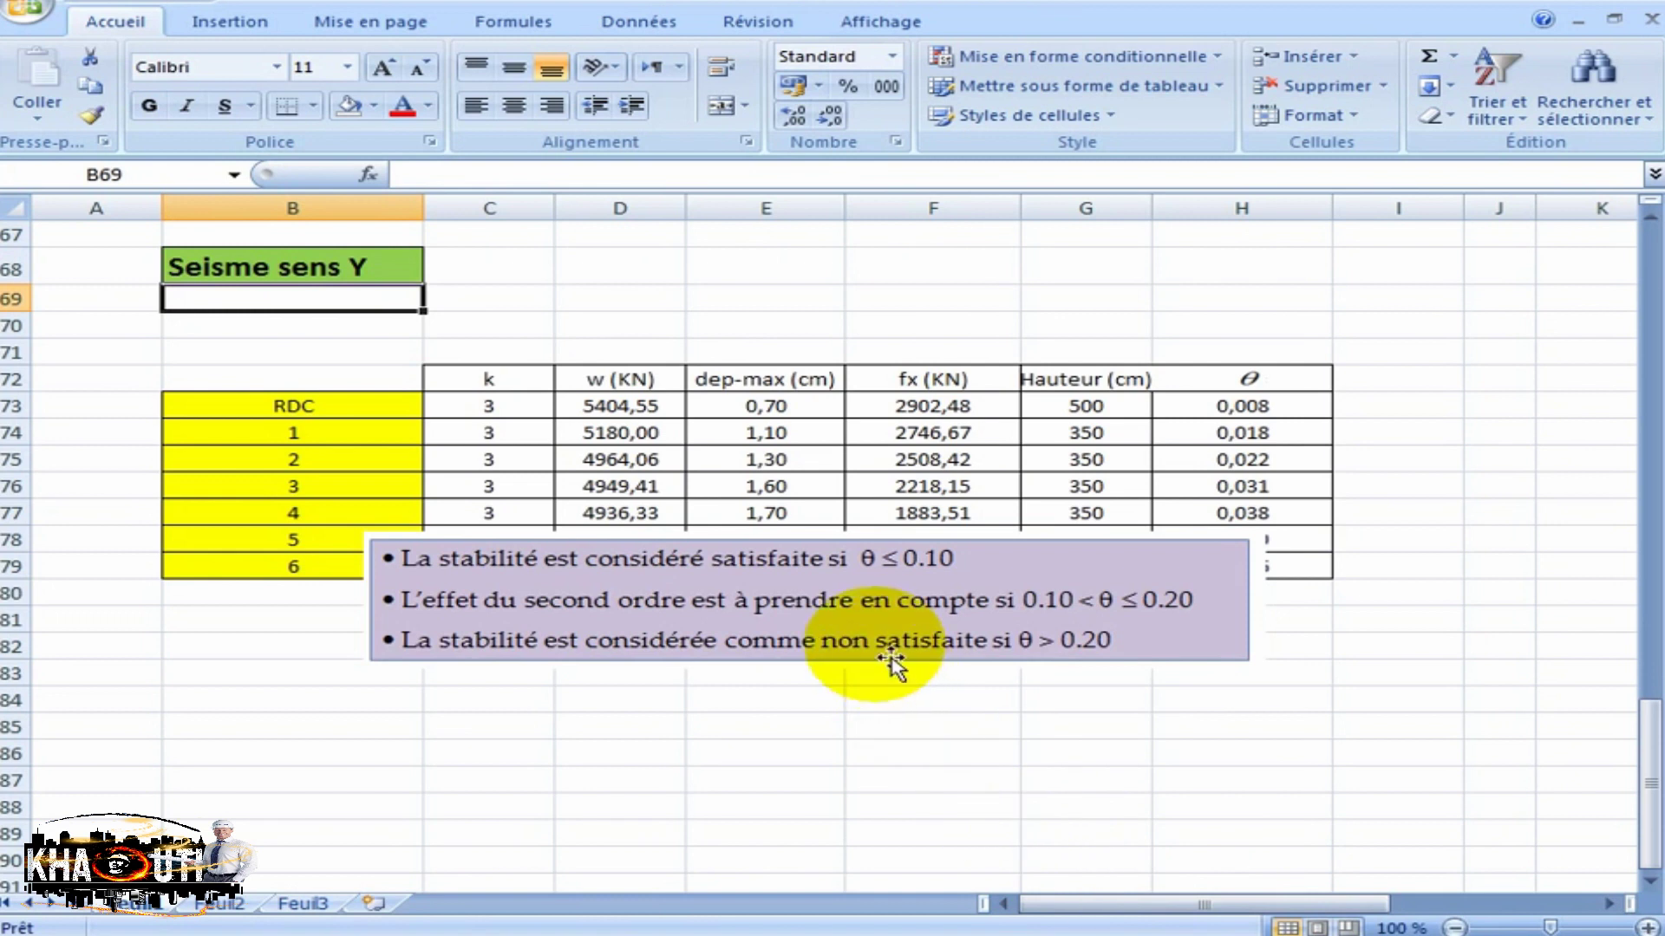
left_click_drag(889, 655, 895, 841)
mouse_move(1137, 906)
left_mouse_down()
mouse_move(1316, 912)
mouse_move(1136, 903)
left_mouse_up()
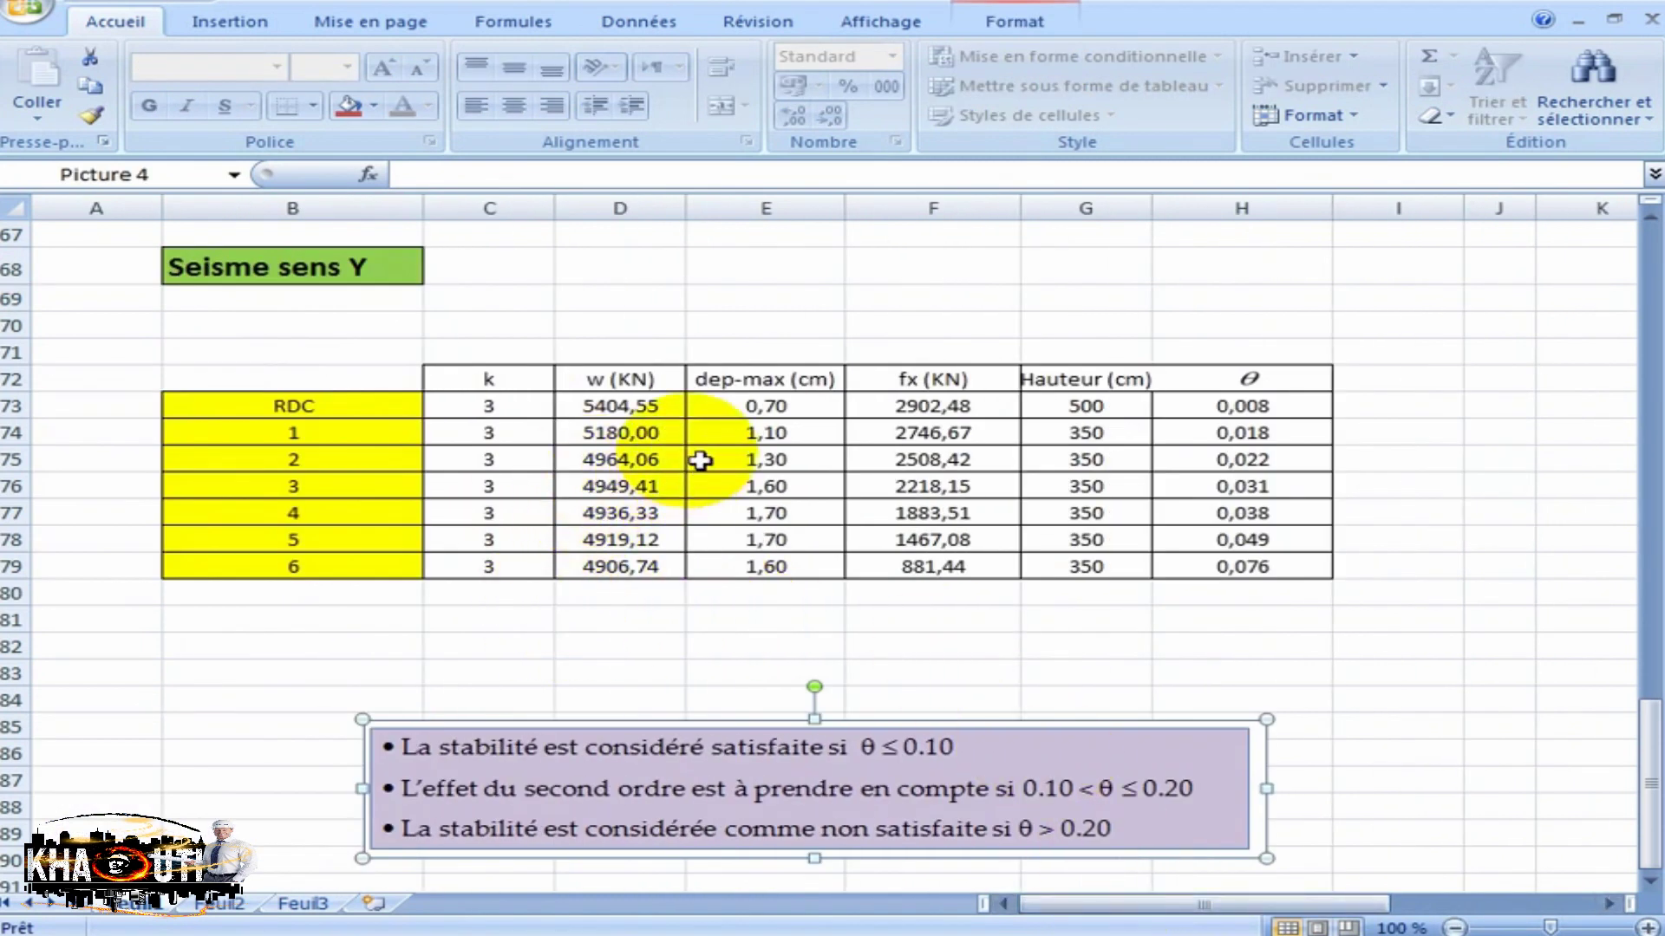
Copy the UY displacements under Seisme Y, G6:G12, from the first inter-storey displacement table.
scroll(808, 590, "up", 7)
scroll(808, 589, "up", 15)
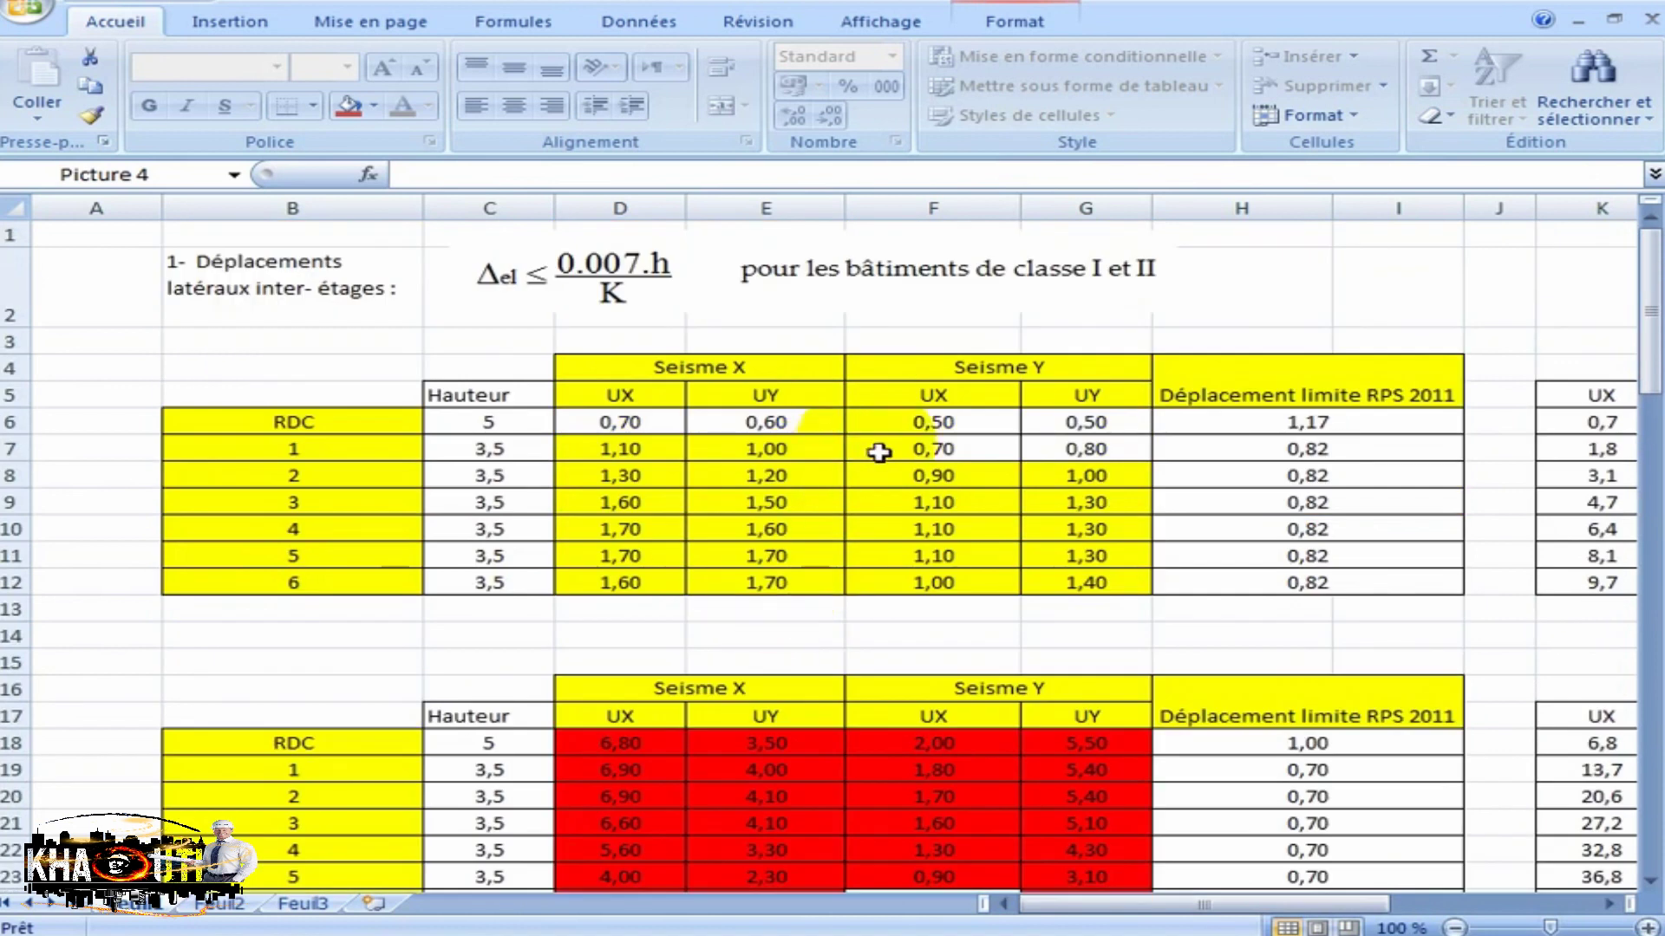
left_click_drag(1089, 428, 1089, 583)
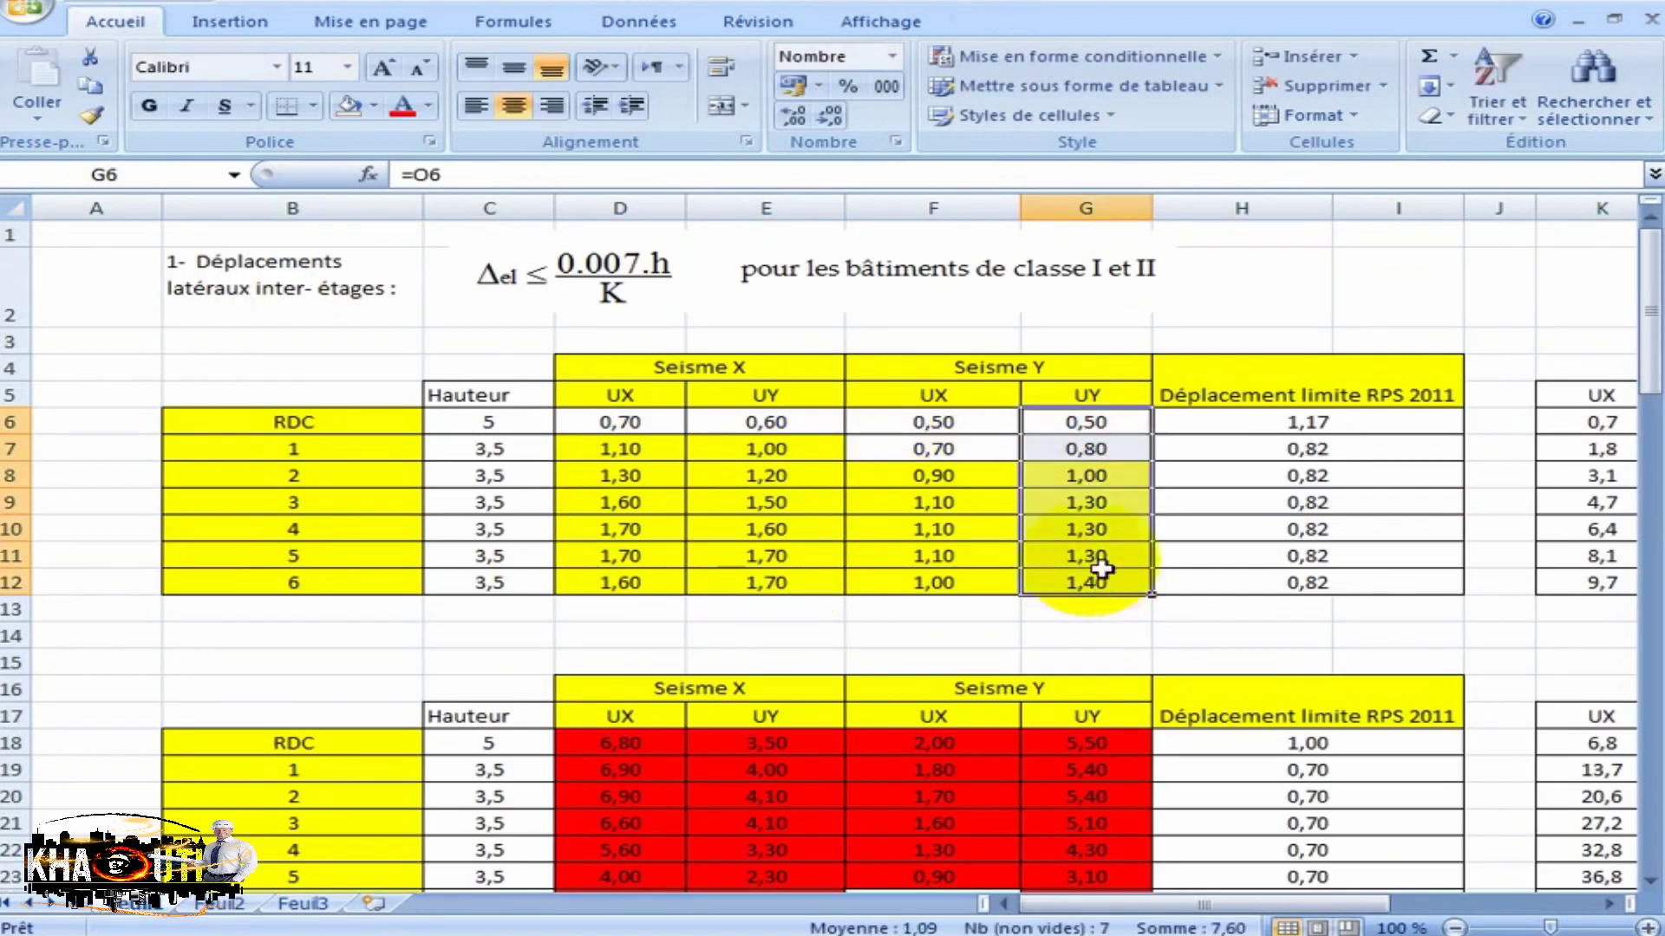
right_click(1079, 425)
left_click(1165, 470)
Paste the displacements as values into dep-max cells E73:E79 and rename the force header in F72 to "fy (KN)".
scroll(926, 543, "down", 20)
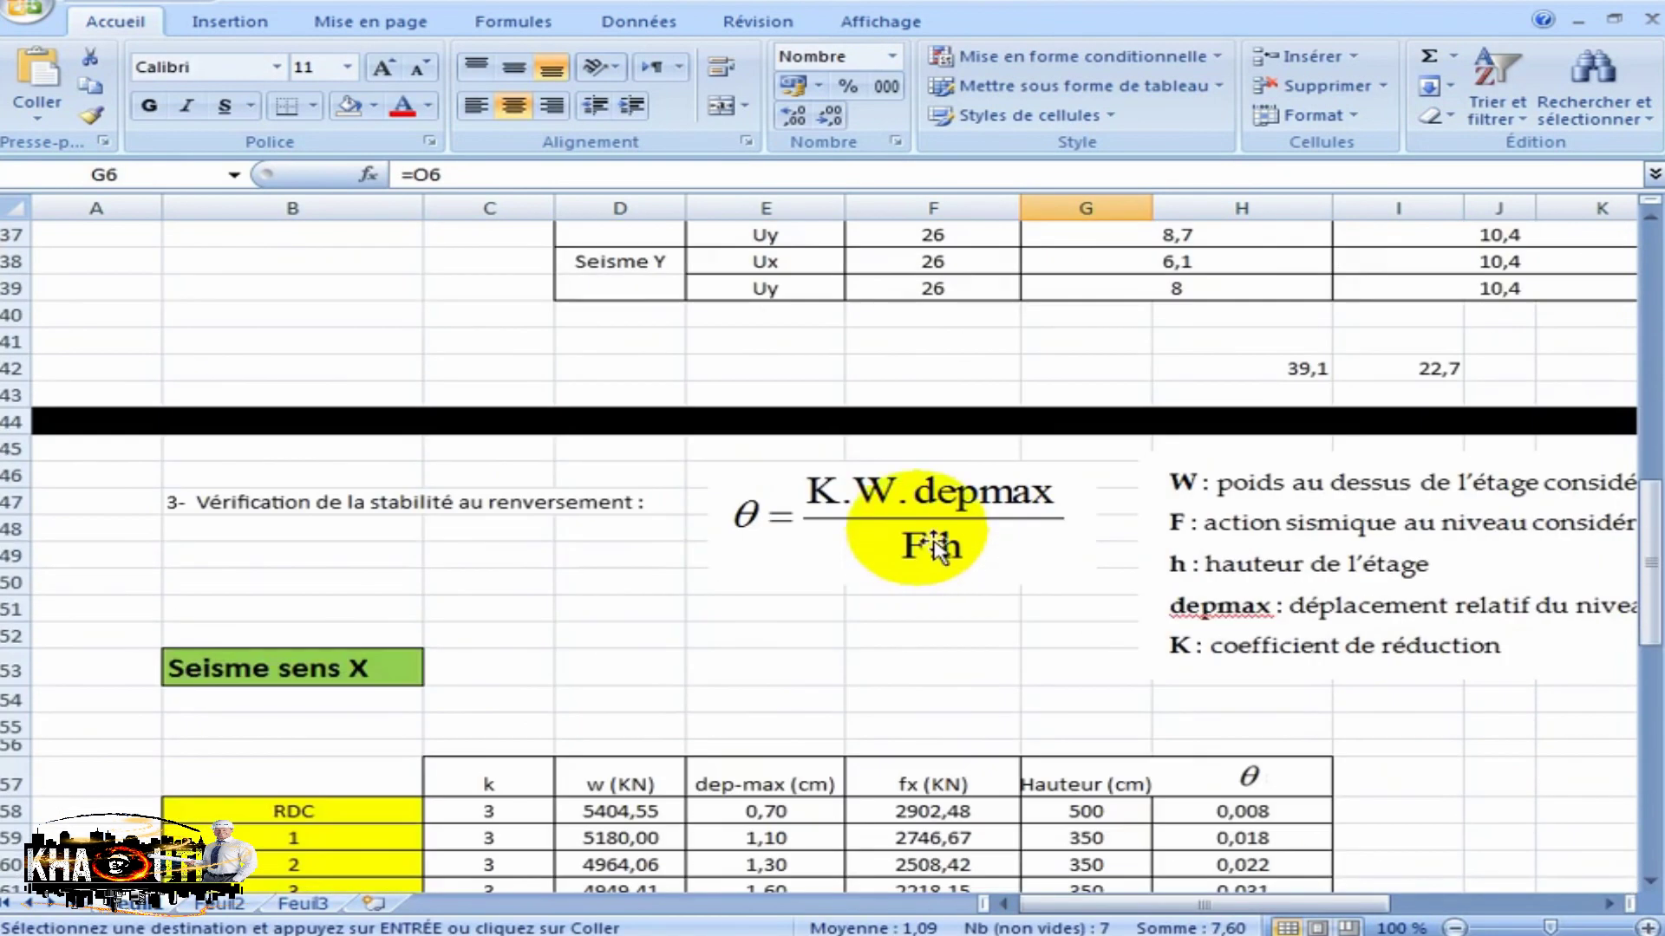
scroll(926, 543, "down", 1)
left_click_drag(766, 407, 798, 570)
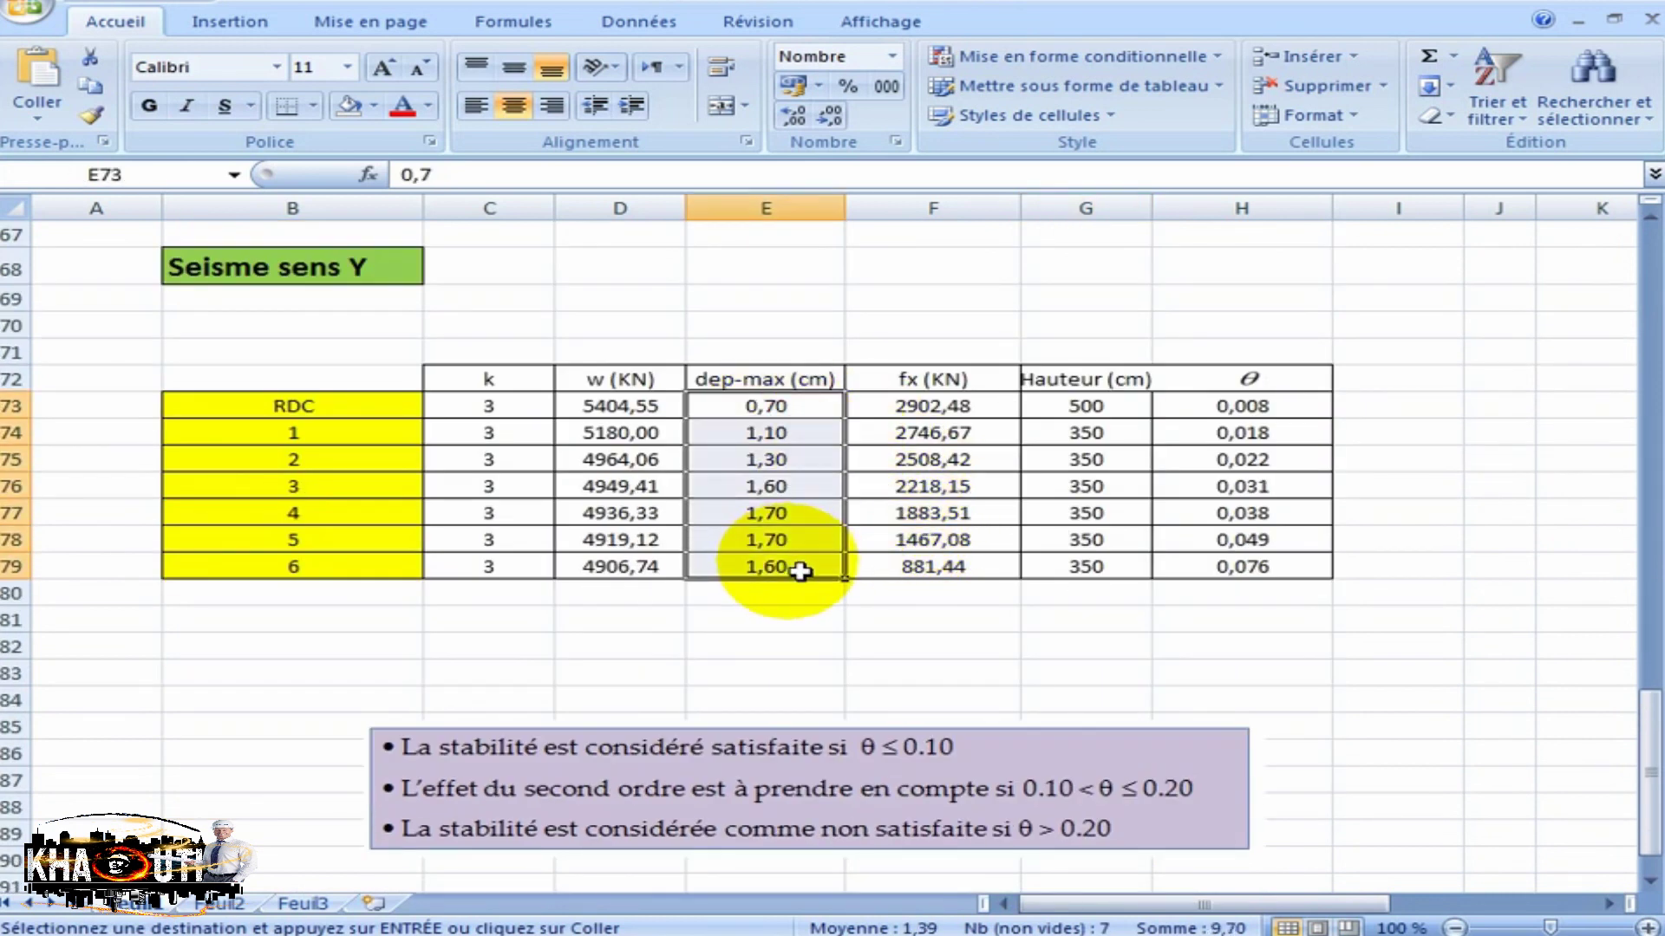
right_click(797, 570)
left_click(876, 238)
left_click(641, 200)
left_click(1000, 475)
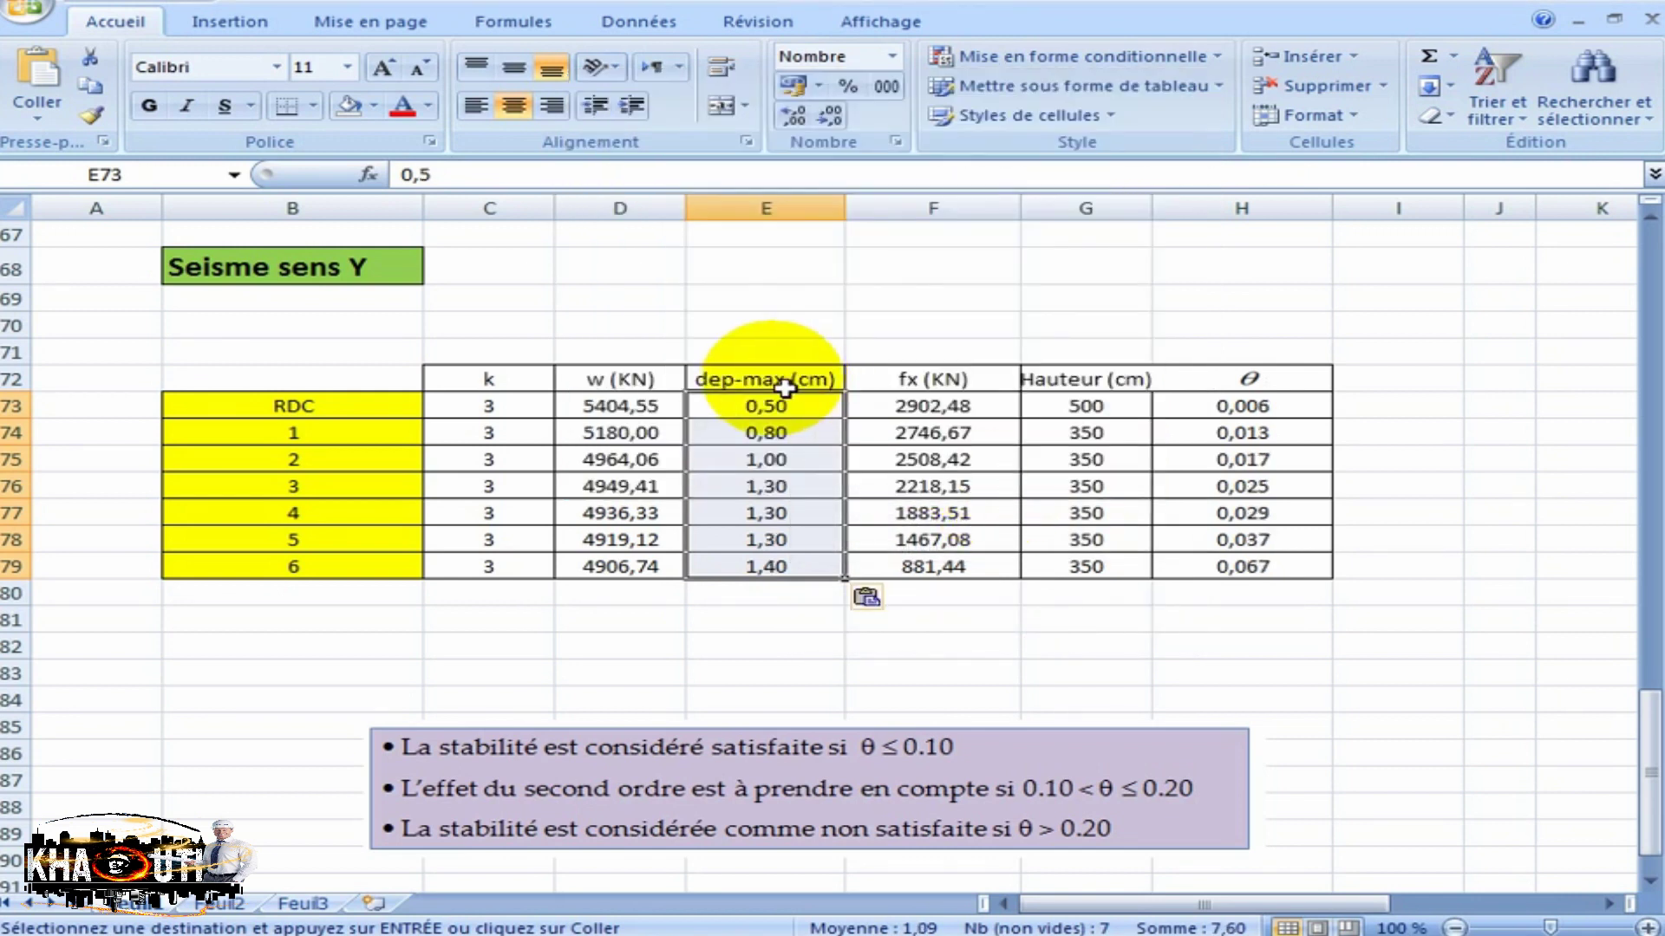
double_click(934, 381)
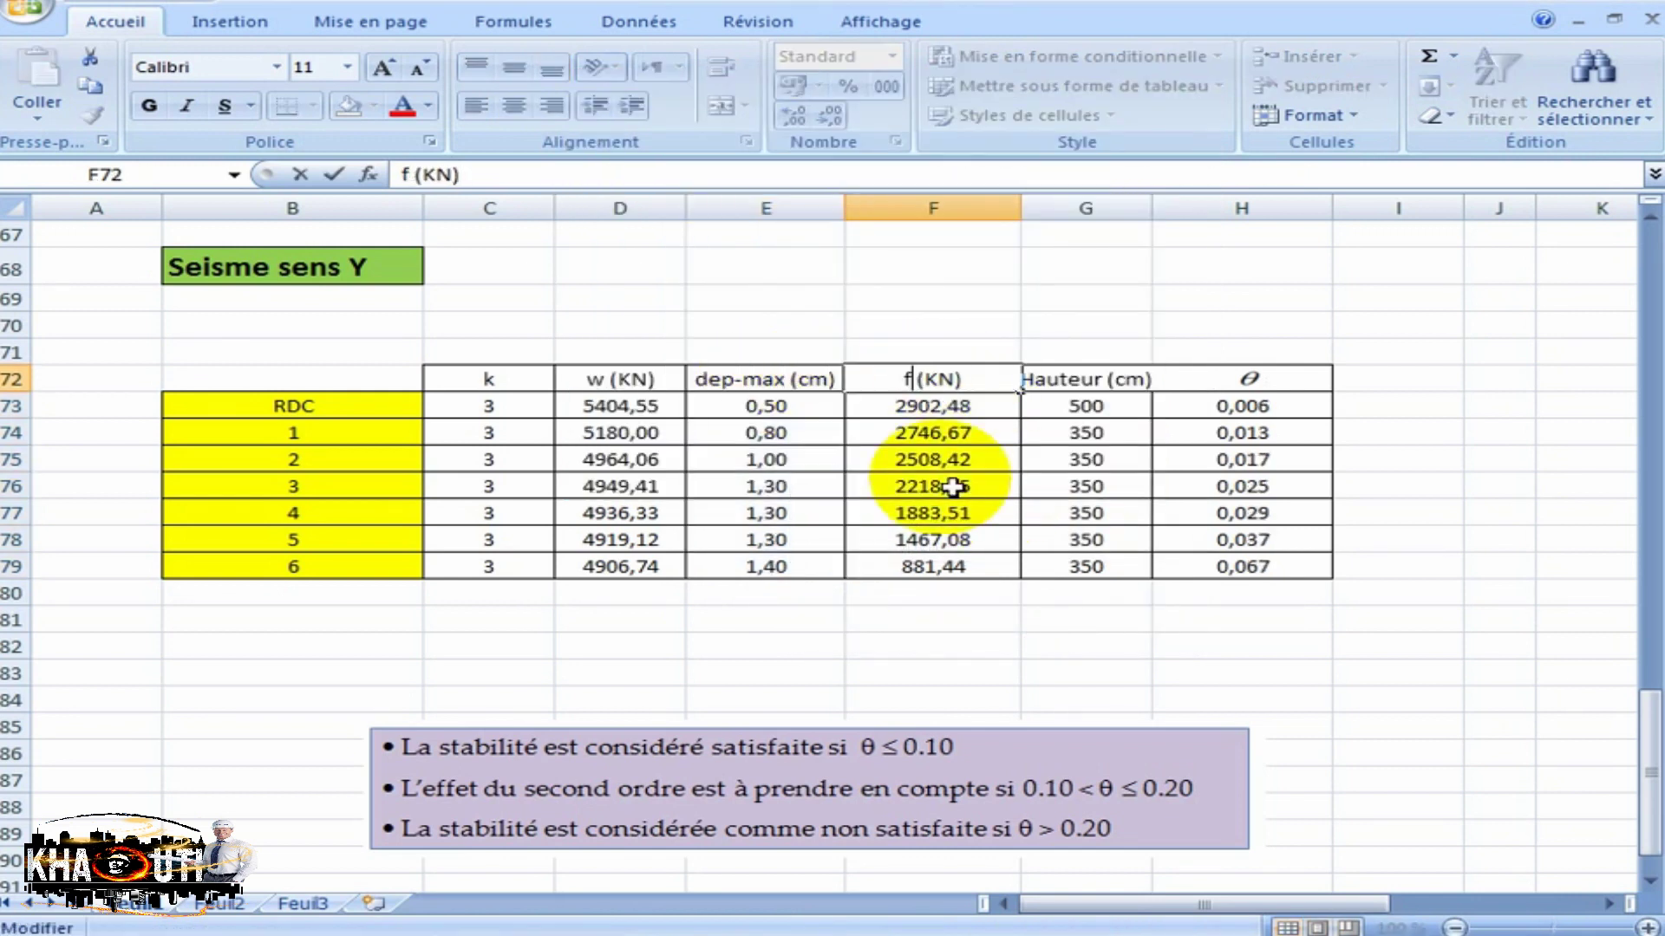
key("Return")
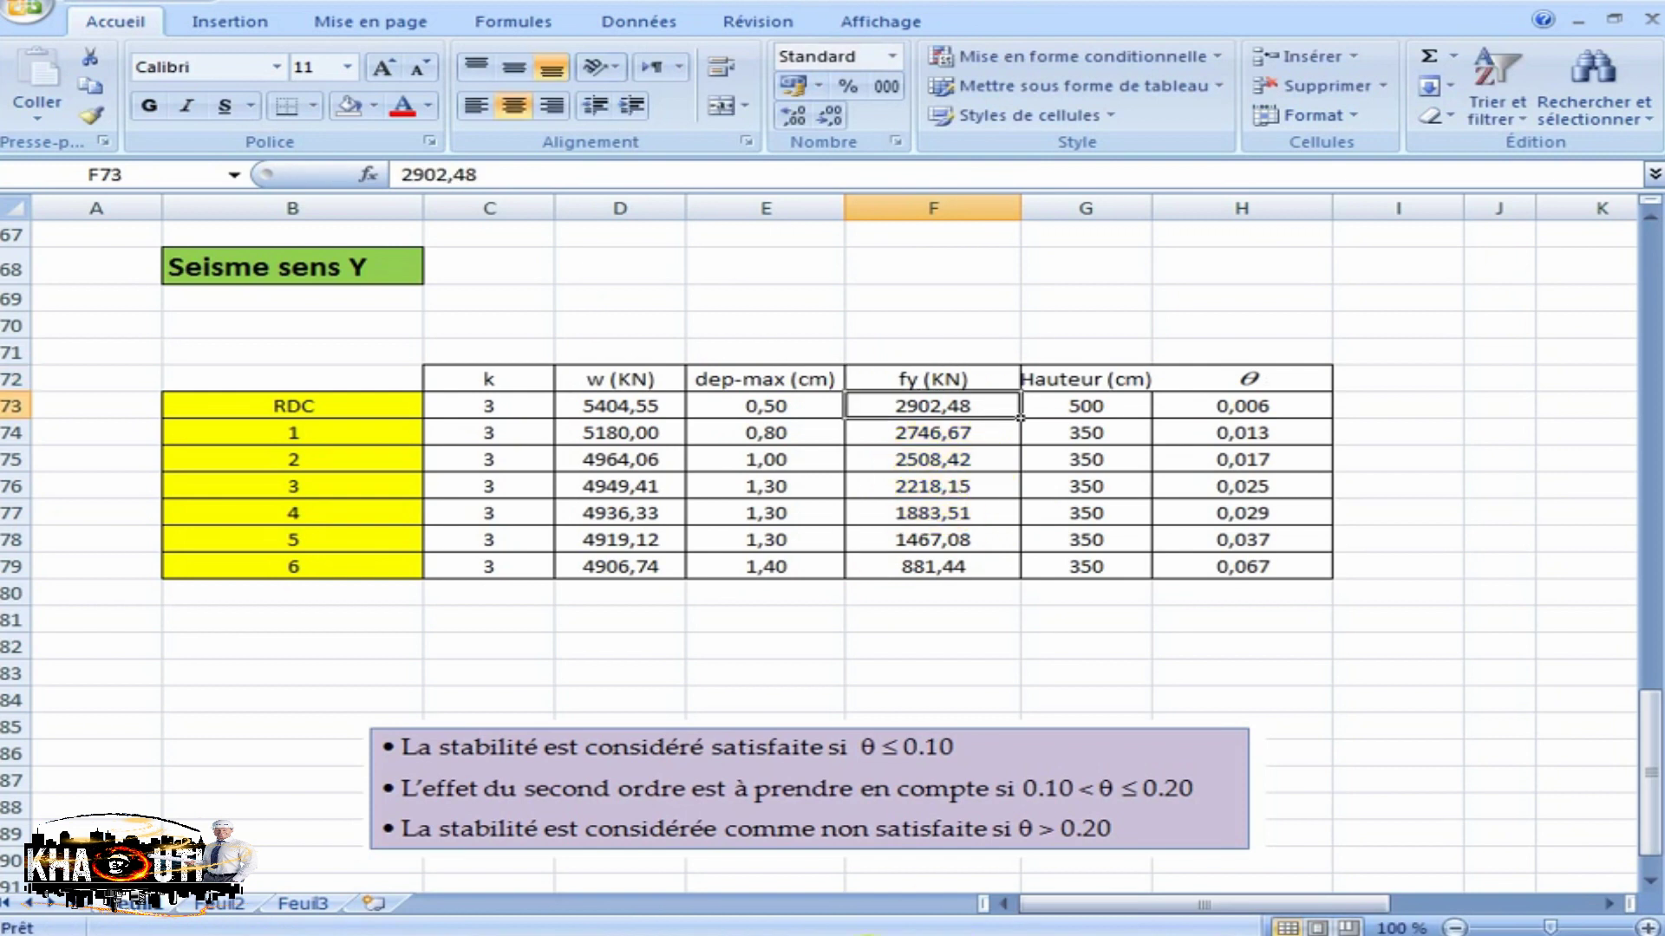
Switch to Robot and show the storeys' reduced forces for load case 6 : Sismique R.P.S. 2011 S_Y.
key("alt+Tab")
left_click(931, 121)
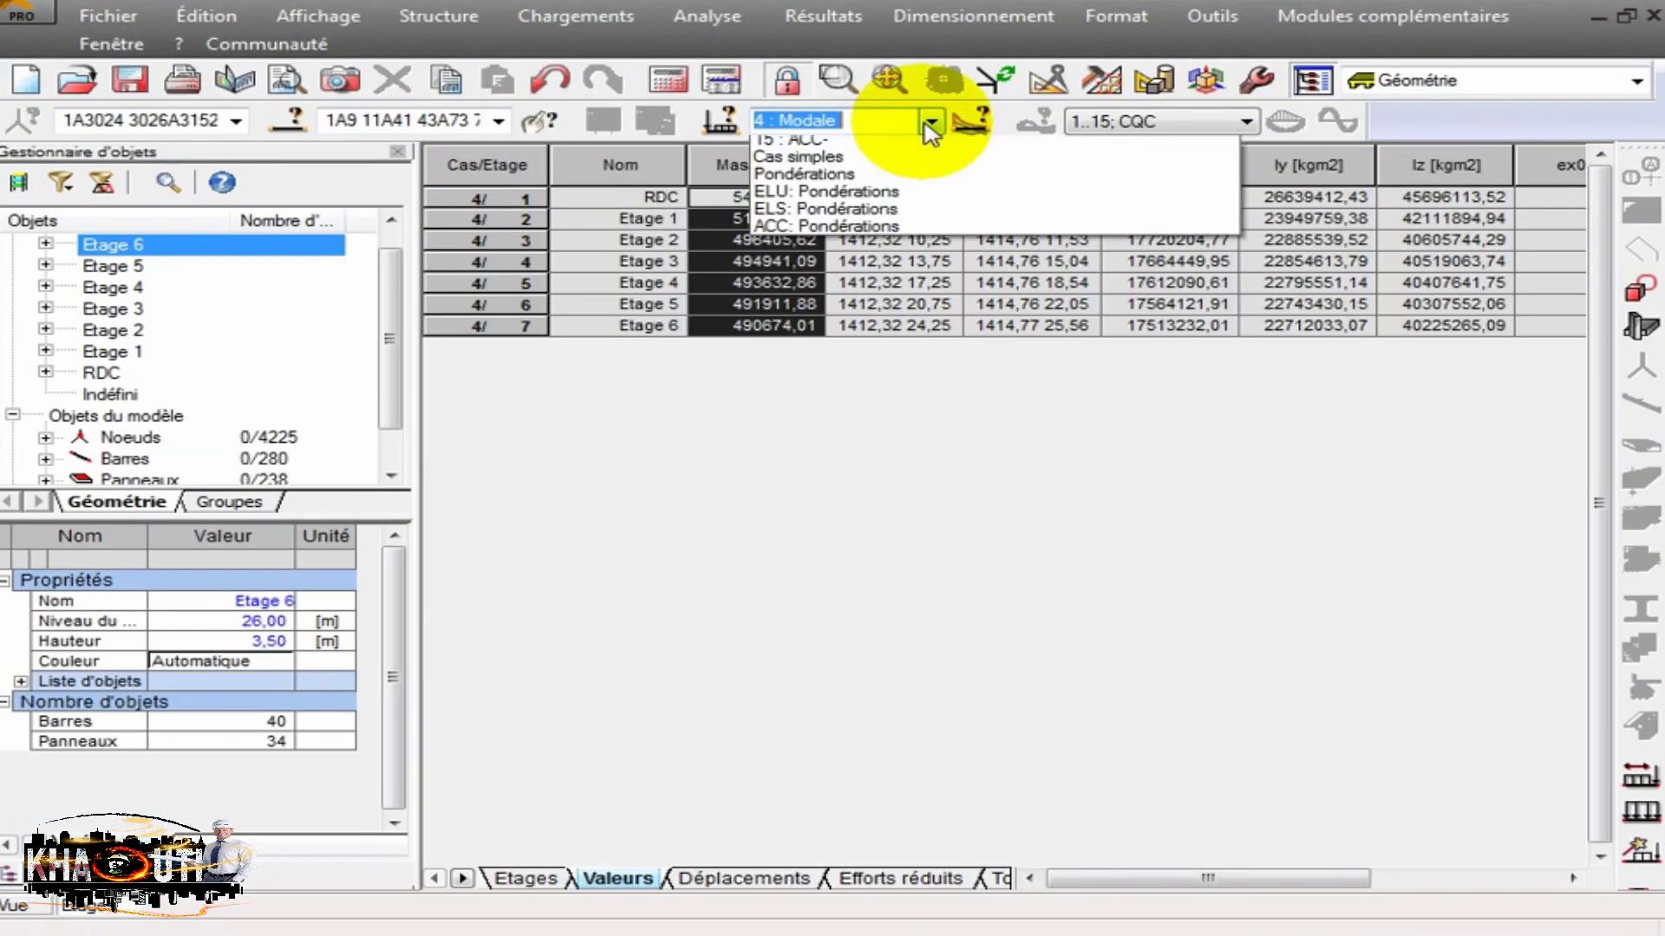
left_click(933, 232)
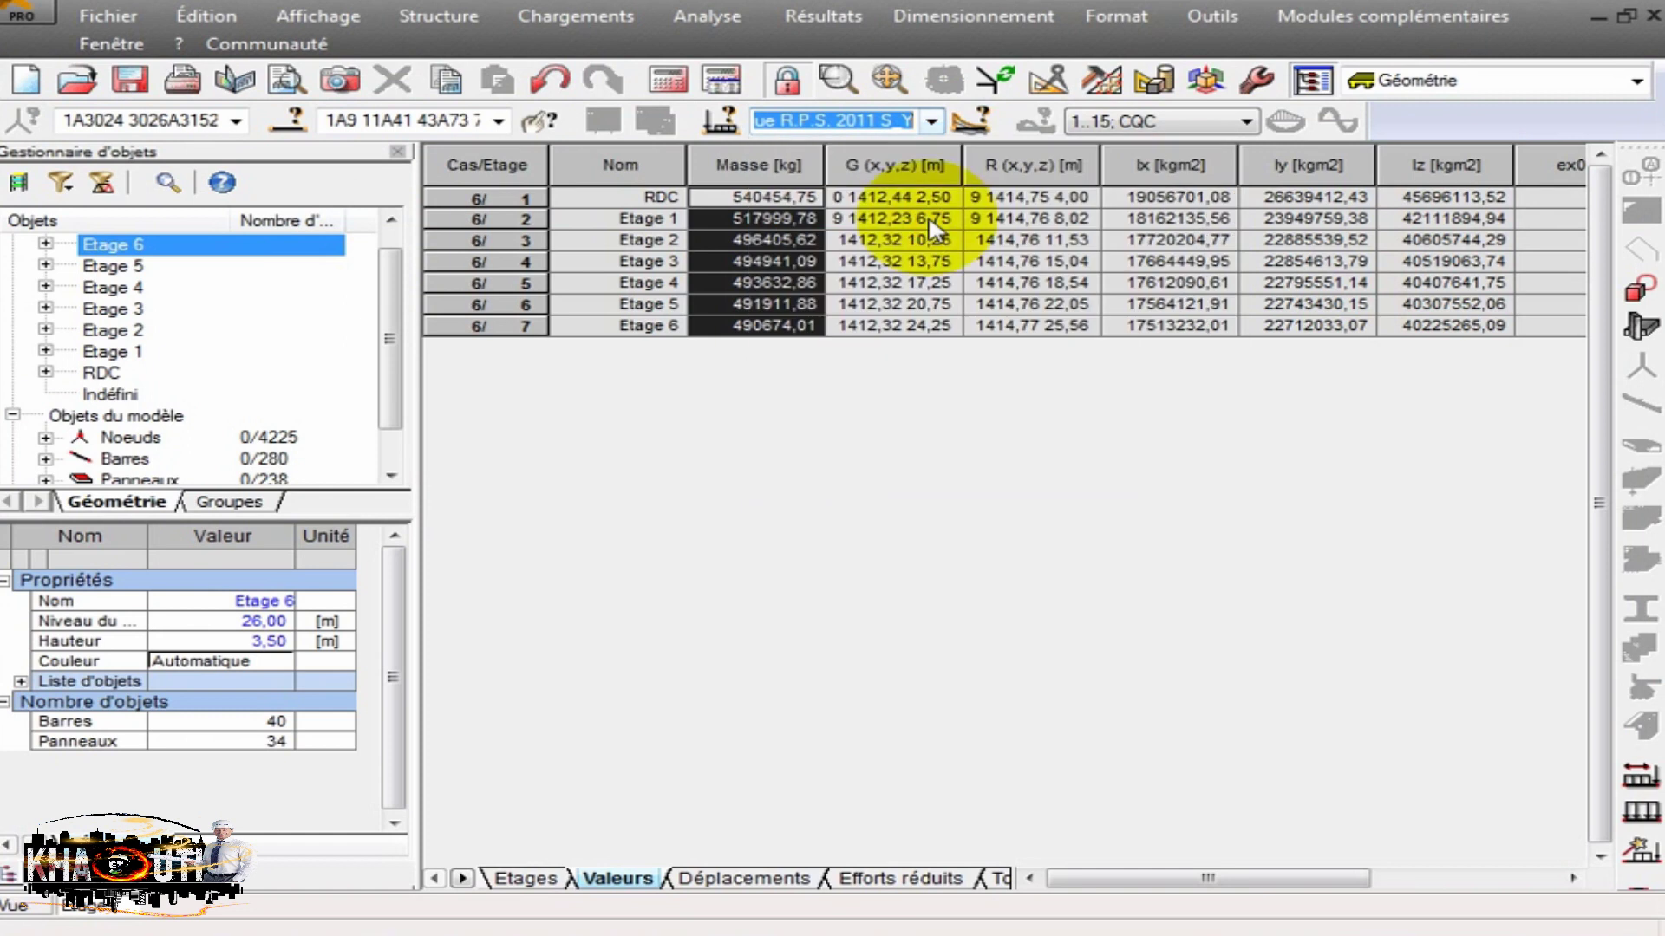
left_click(829, 374)
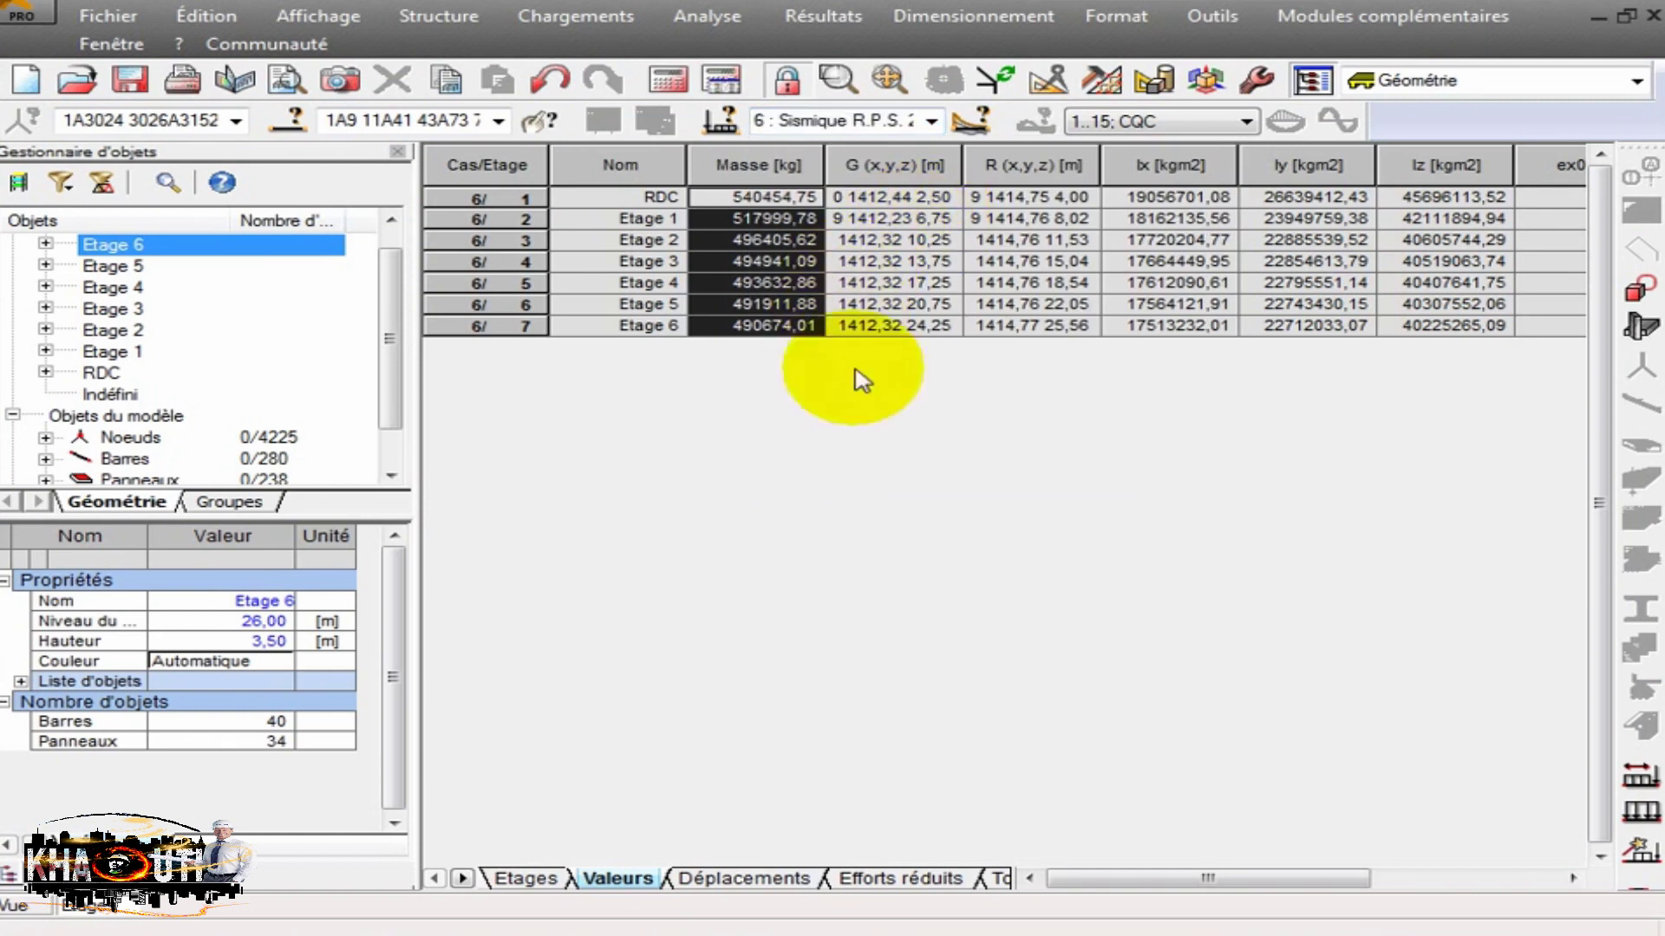
left_click(867, 878)
left_click(910, 199)
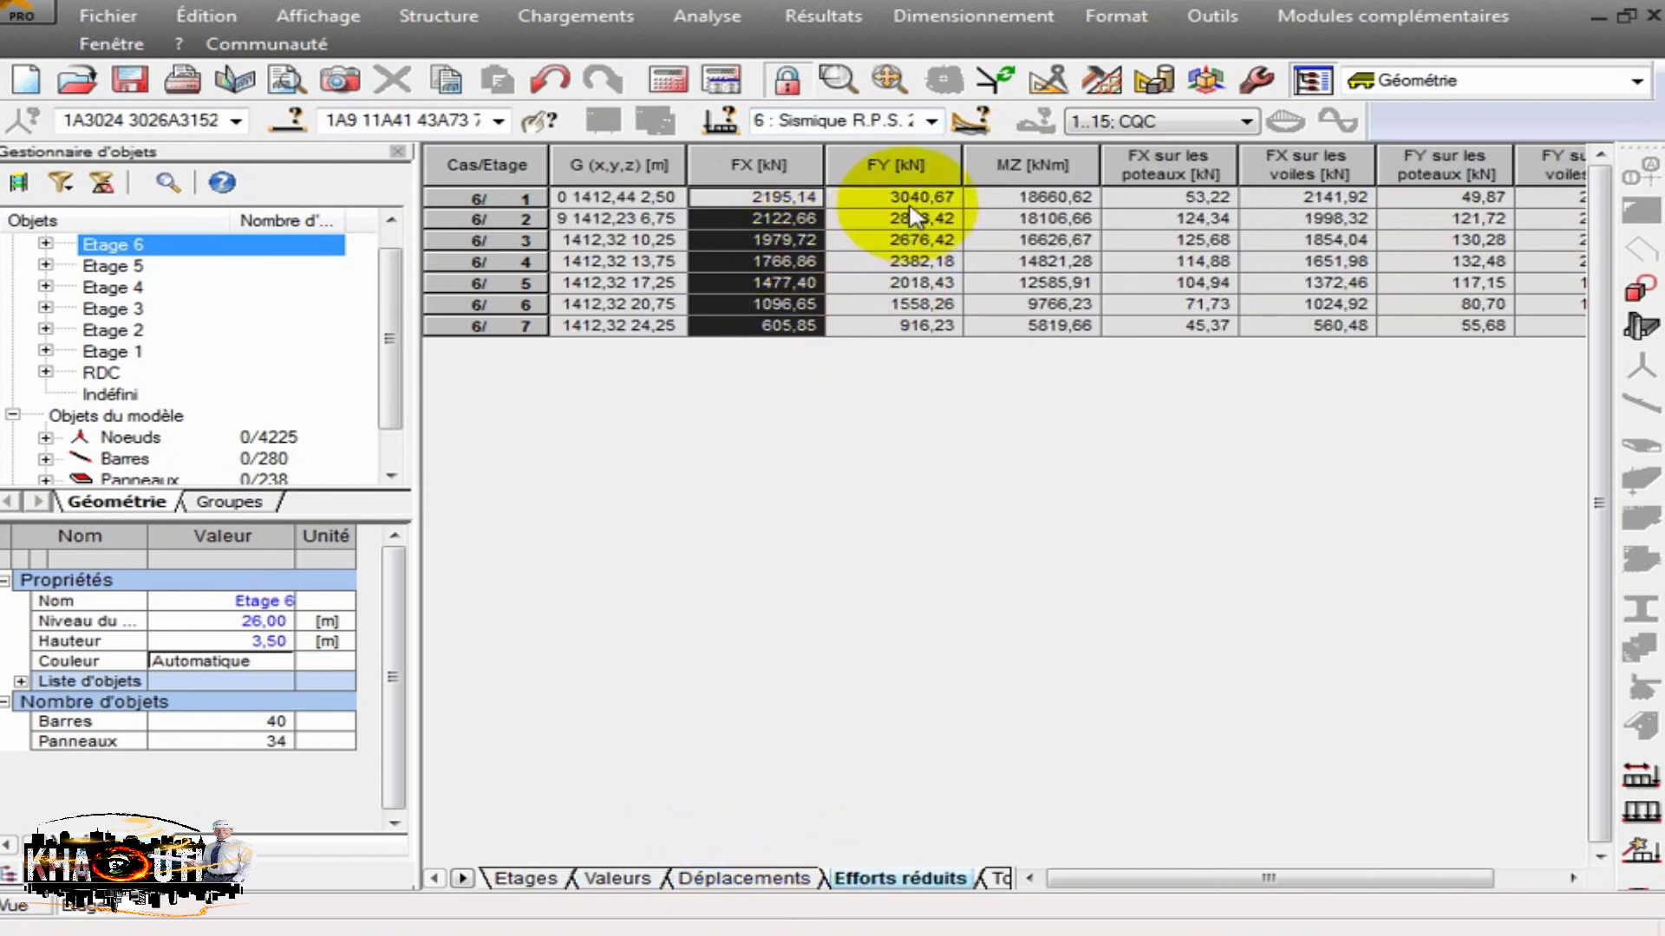
left_click(929, 121)
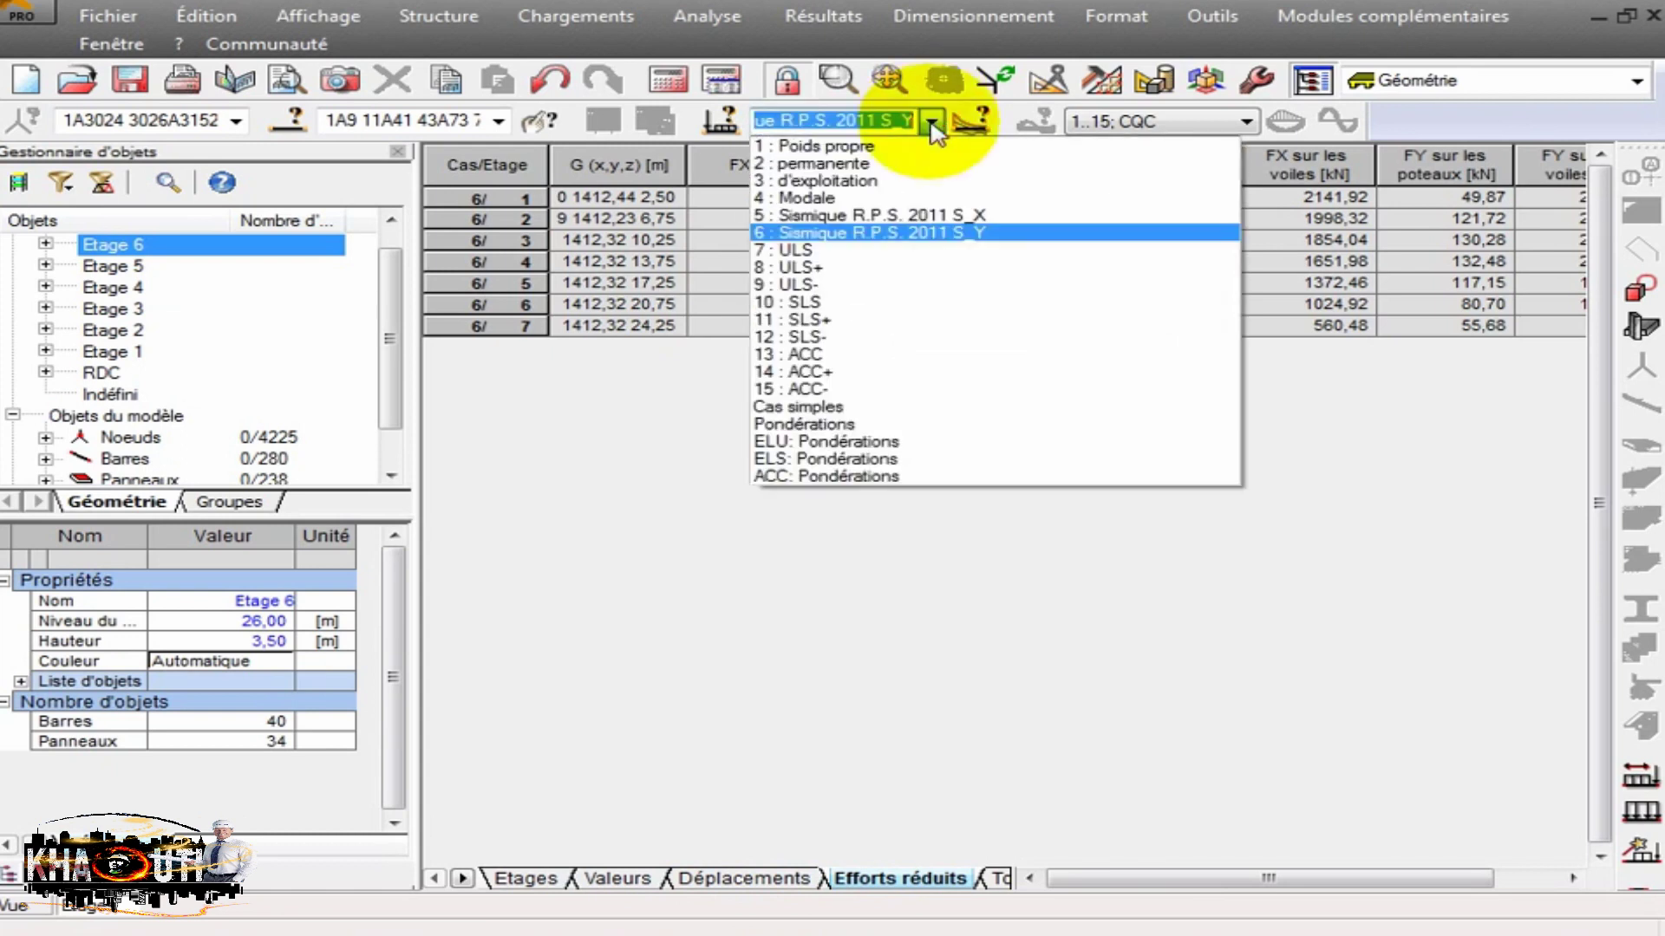
left_click(933, 233)
Copy the FY forces of all seven storeys from the reduced forces table.
left_click_drag(897, 197, 905, 248)
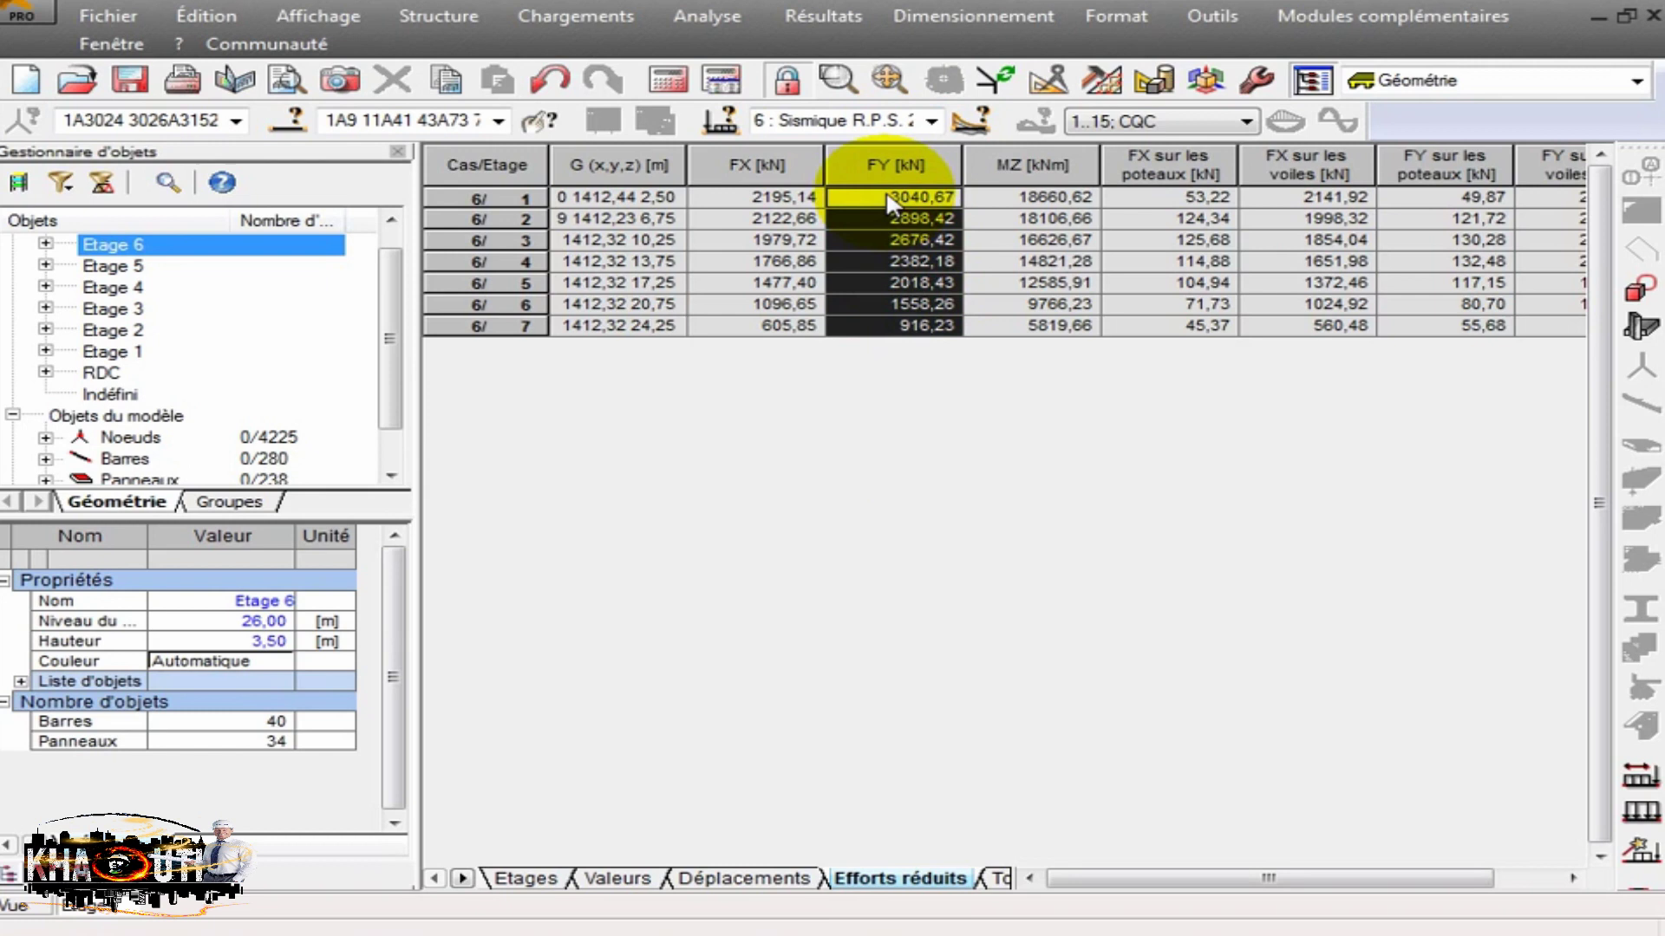
right_click(888, 203)
left_click(881, 237)
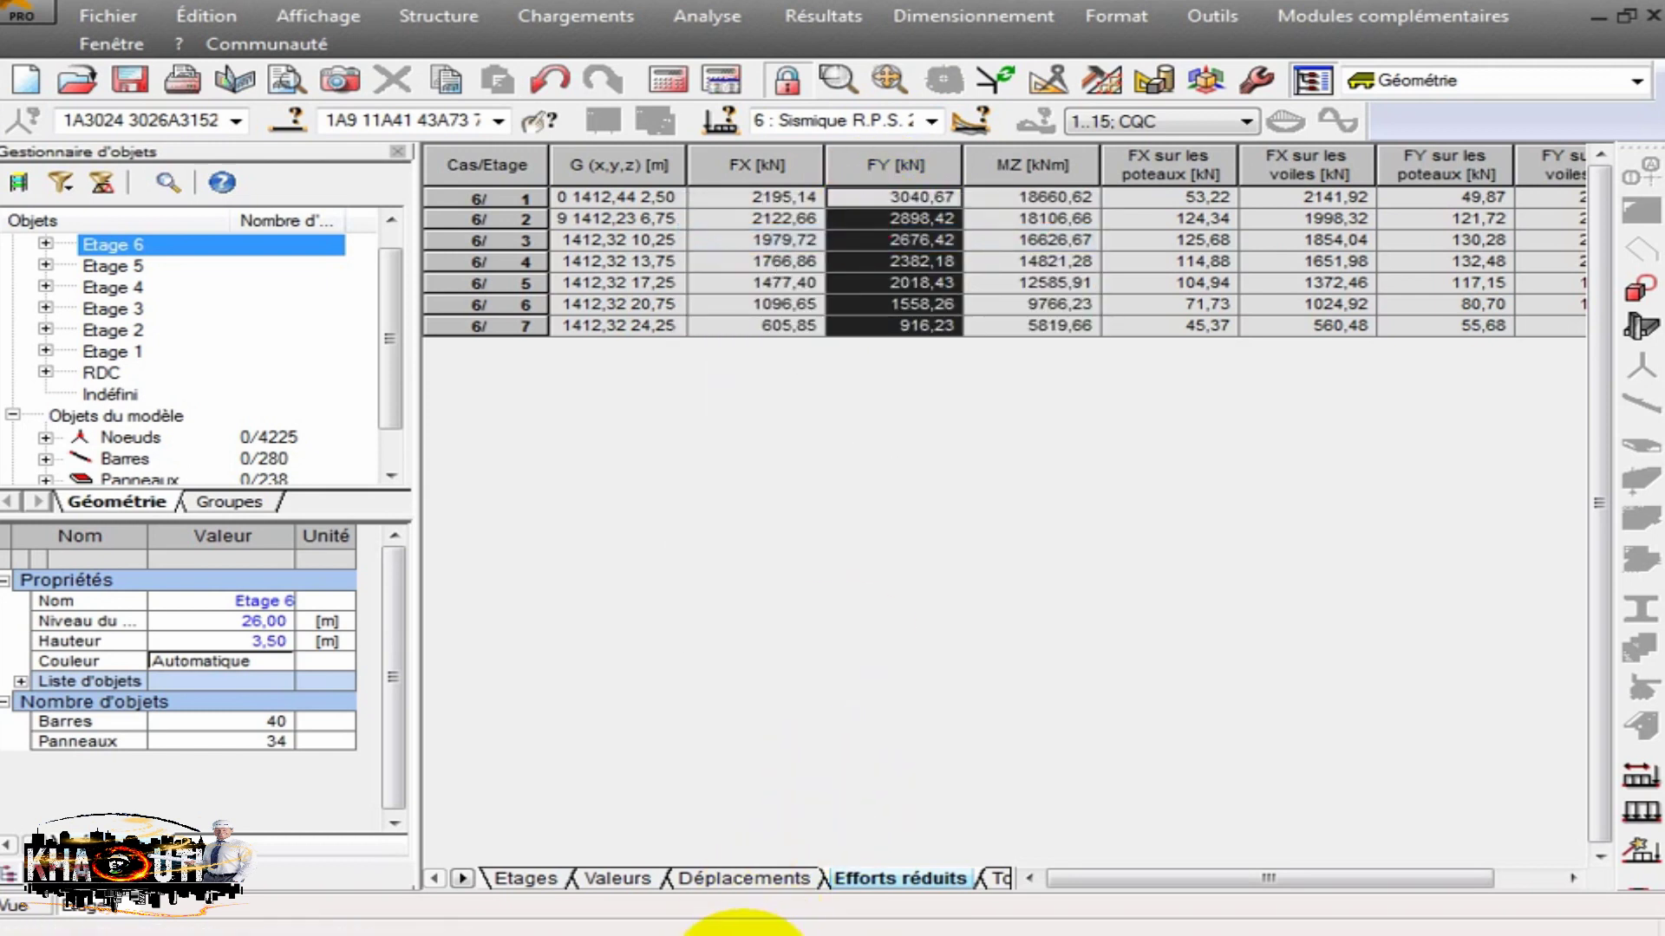
Switch to Excel and paste the copied FY forces into the fy (KN) cells F73:F79 of the Seisme sens Y table.
left_click(741, 928)
left_click_drag(926, 406, 943, 565)
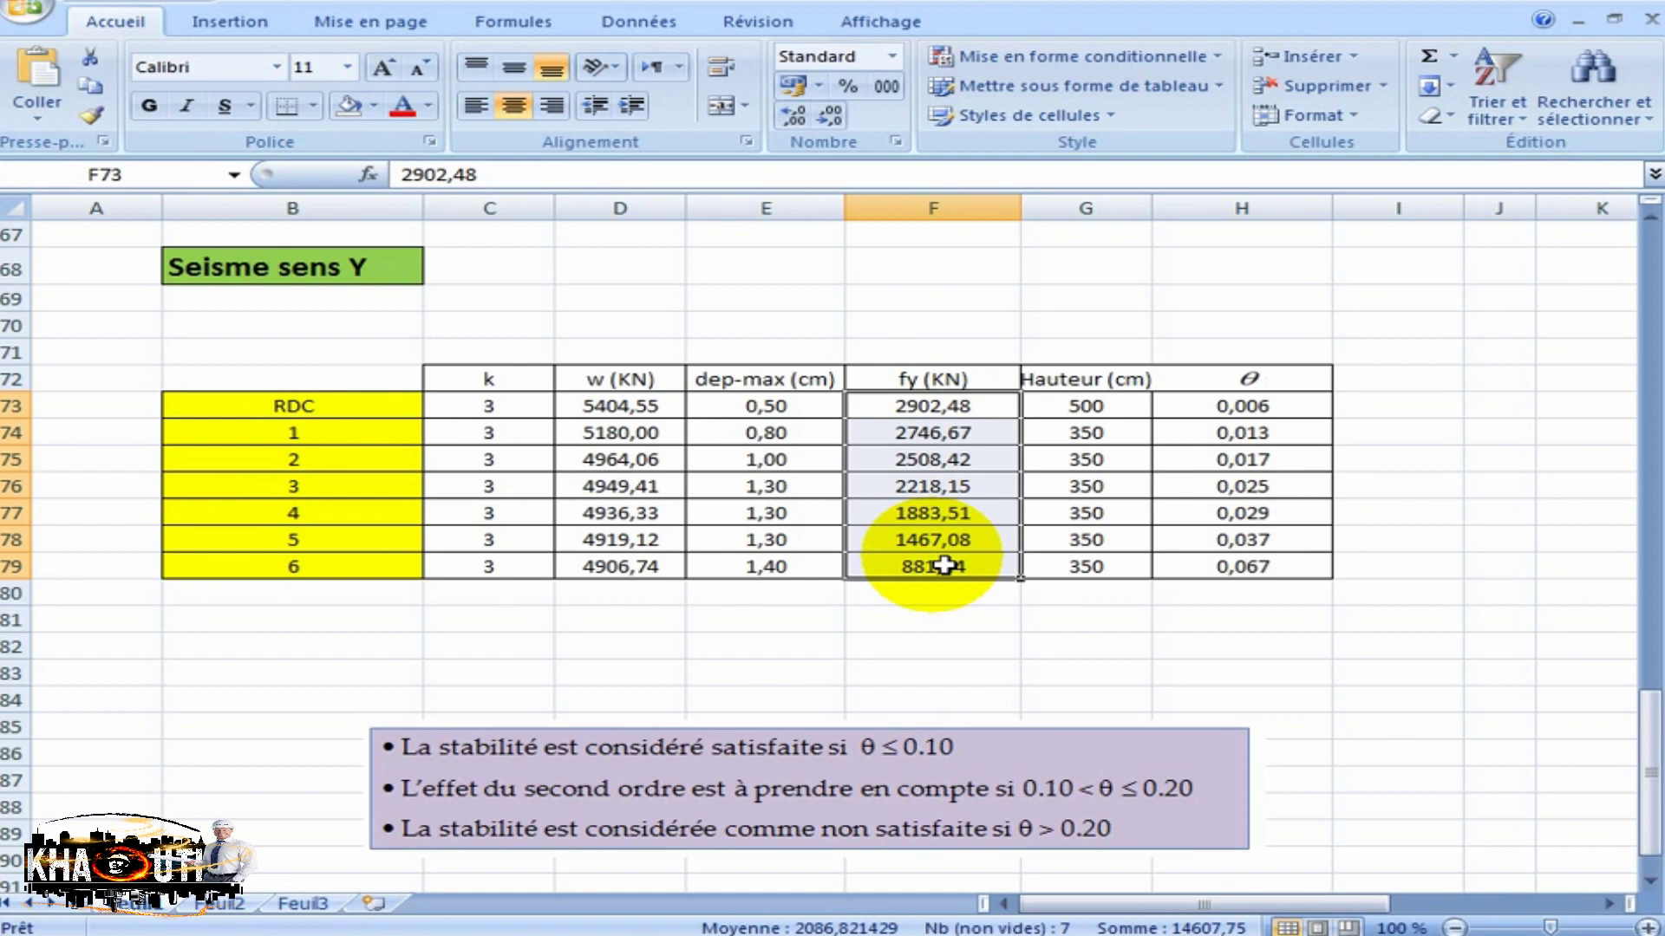
left_click(1106, 644)
scroll(1162, 382, "up", 1)
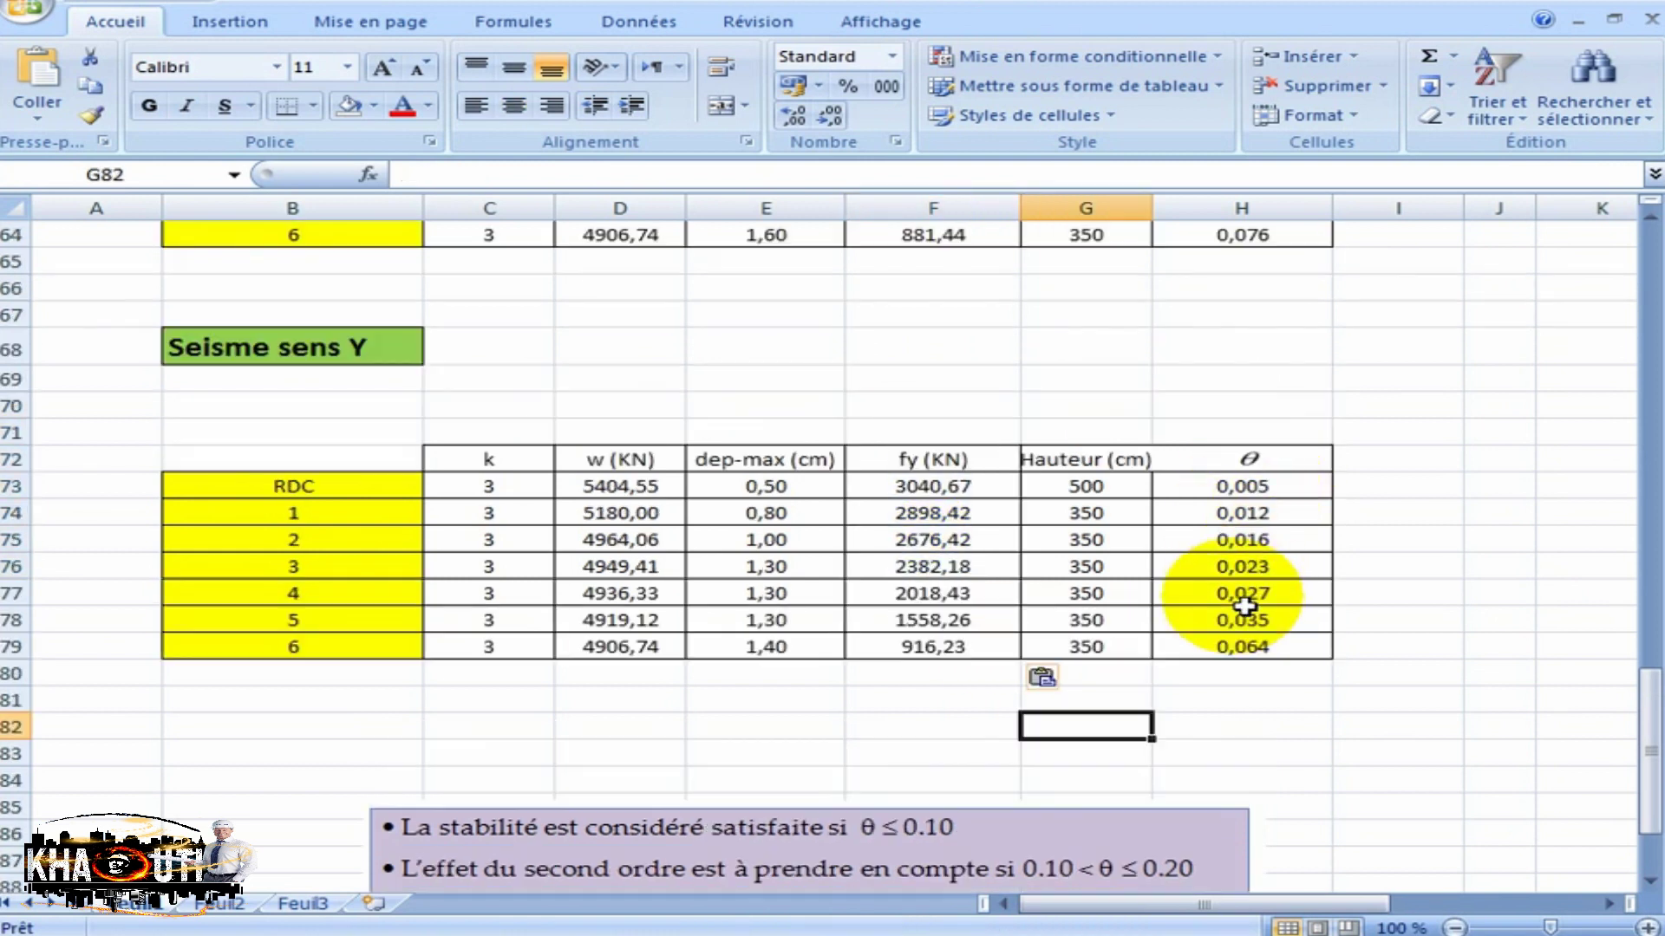
Reposition the picture listing the θ stability criteria beneath the Seisme sens Y table.
scroll(1231, 564, "down", 2)
left_click_drag(878, 674, 782, 608)
scroll(781, 607, "up", 4)
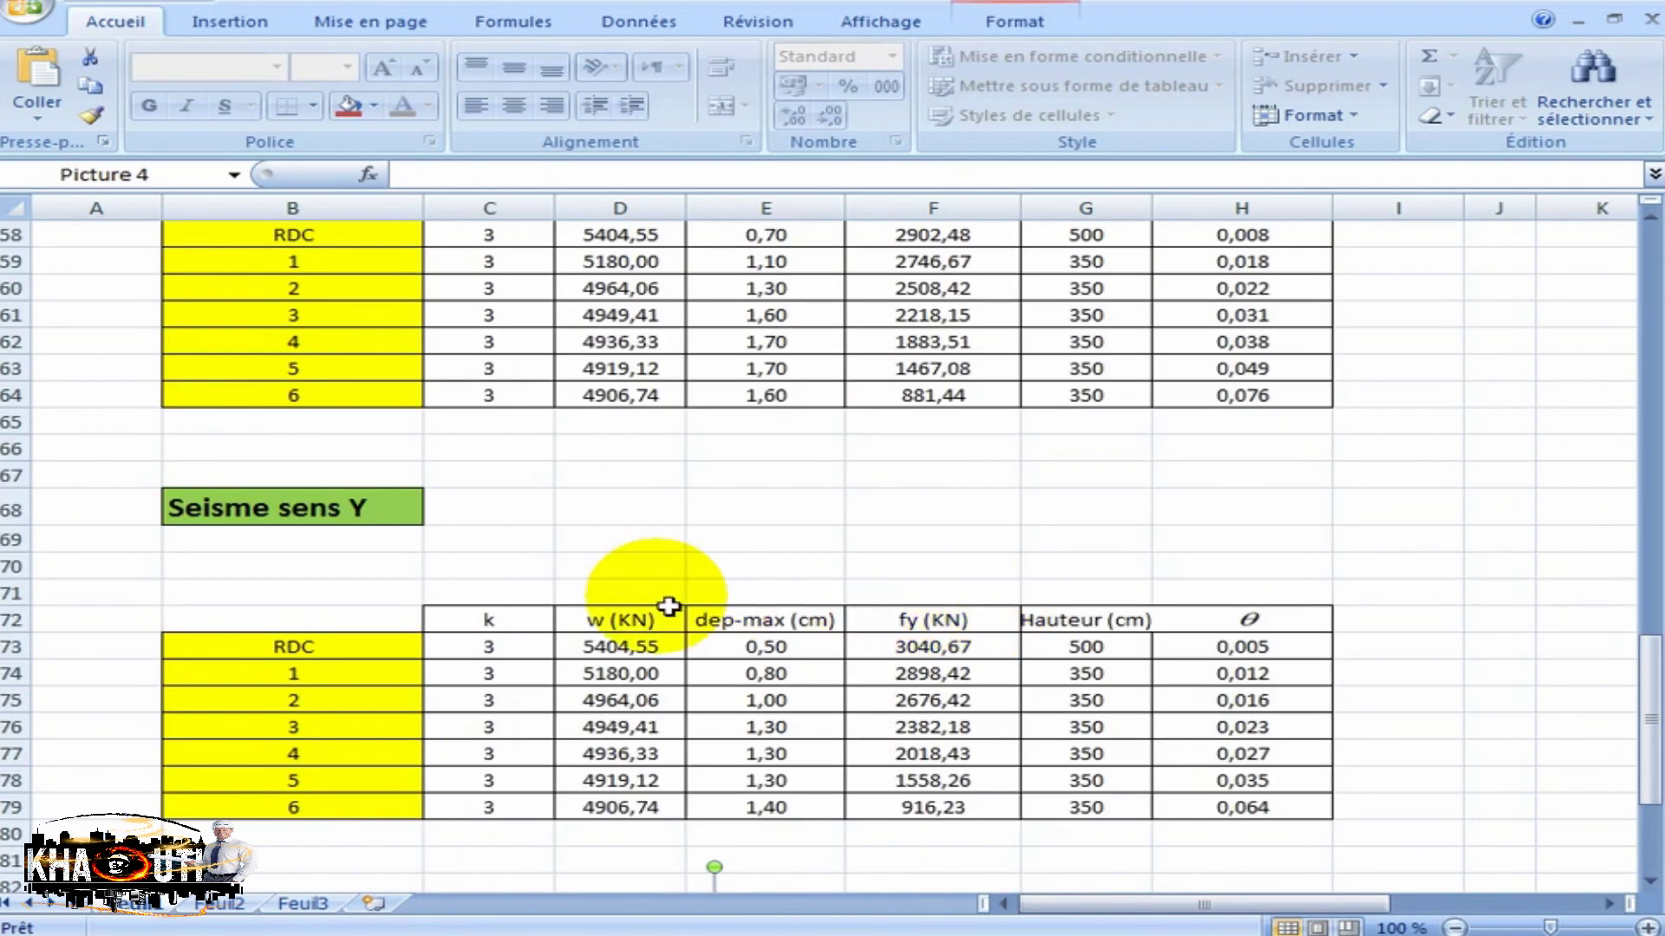
Review the inter-storey and global displacement checks, then compare the Seisme Y θ values with the stability criteria.
scroll(1171, 639, "down", 1)
scroll(1089, 710, "up", 14)
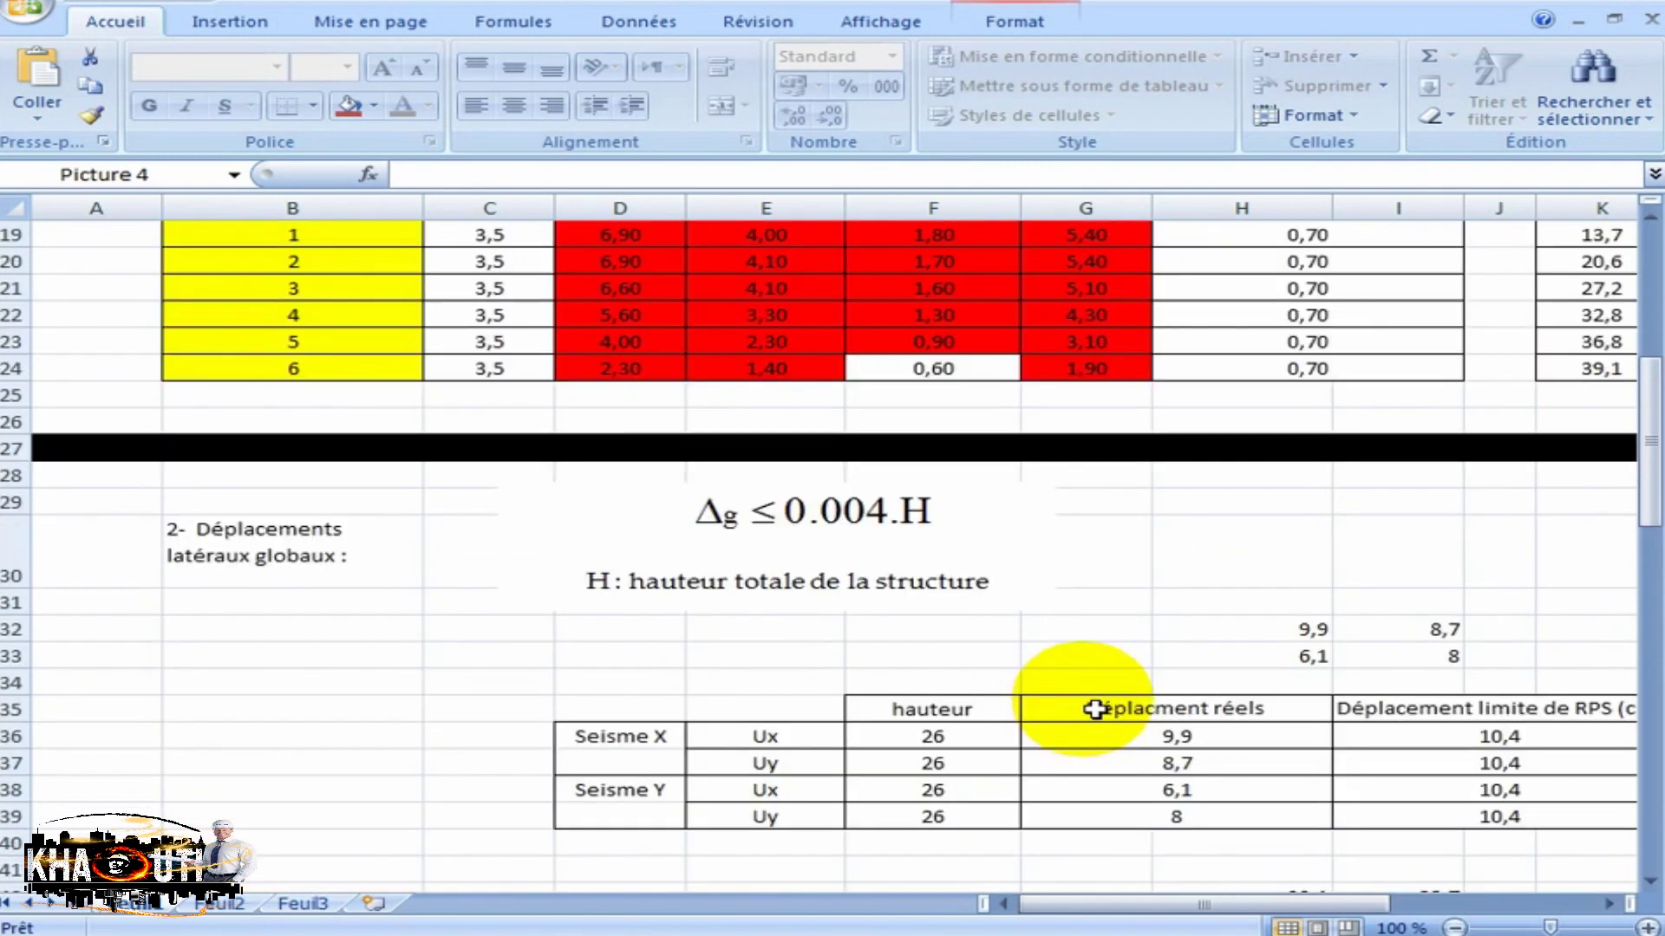
left_click(1245, 735)
left_click_drag(1247, 756, 1205, 744)
scroll(672, 425, "up", 6)
scroll(680, 425, "down", 6)
scroll(685, 506, "down", 11)
scroll(685, 507, "down", 10)
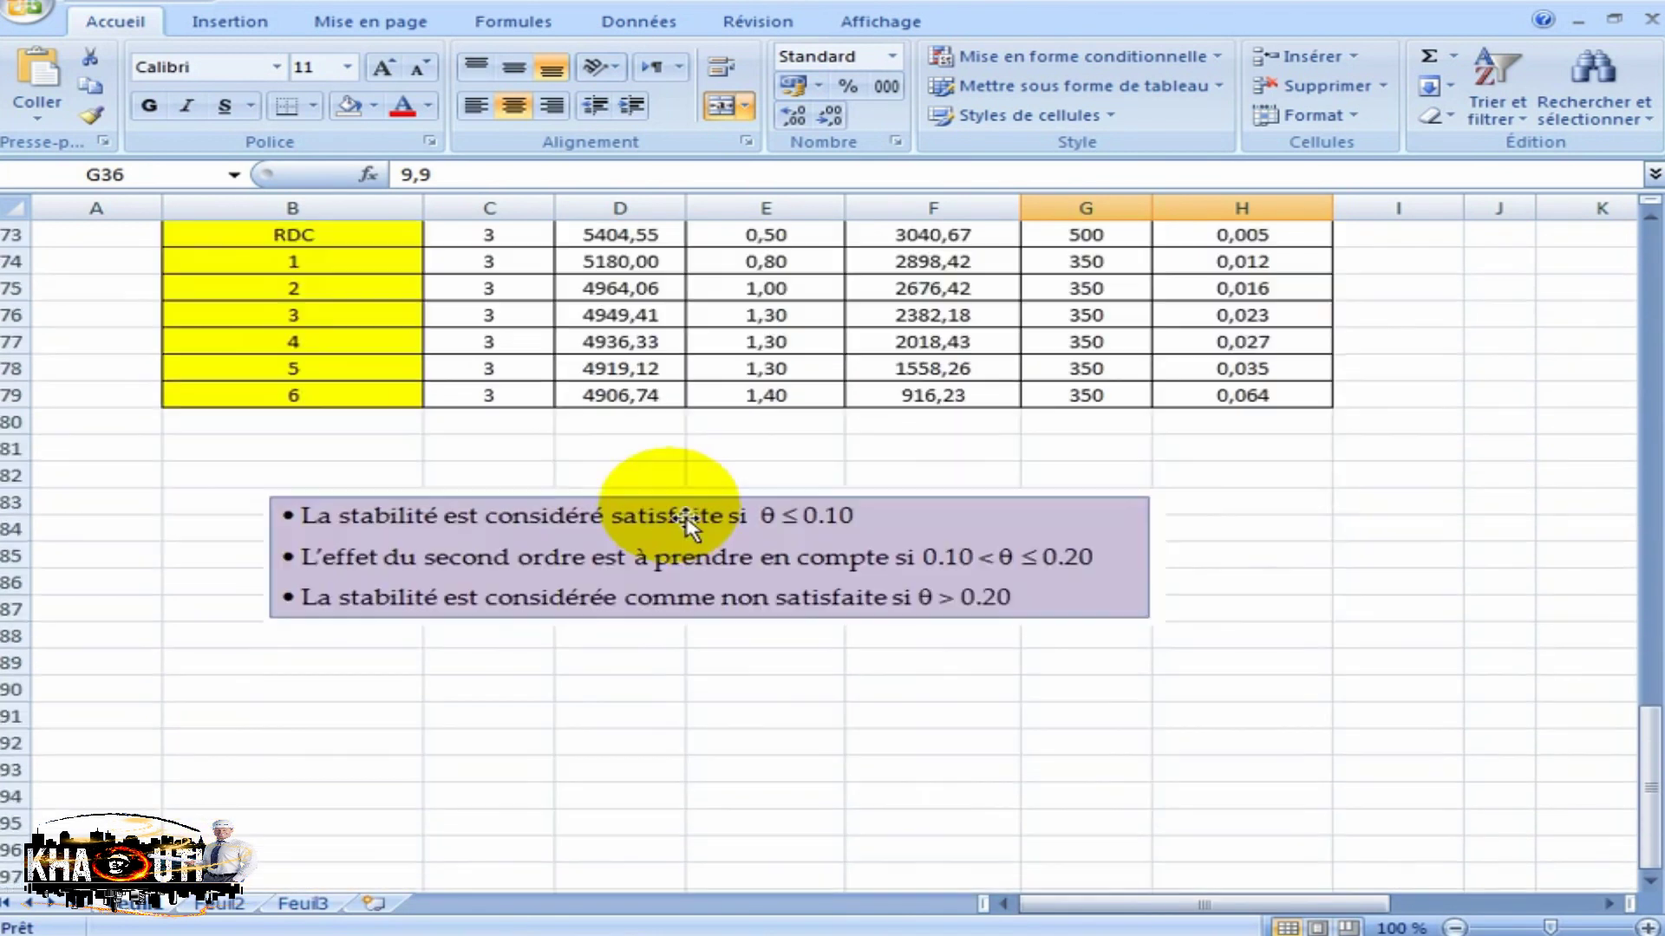
scroll(687, 520, "up", 2)
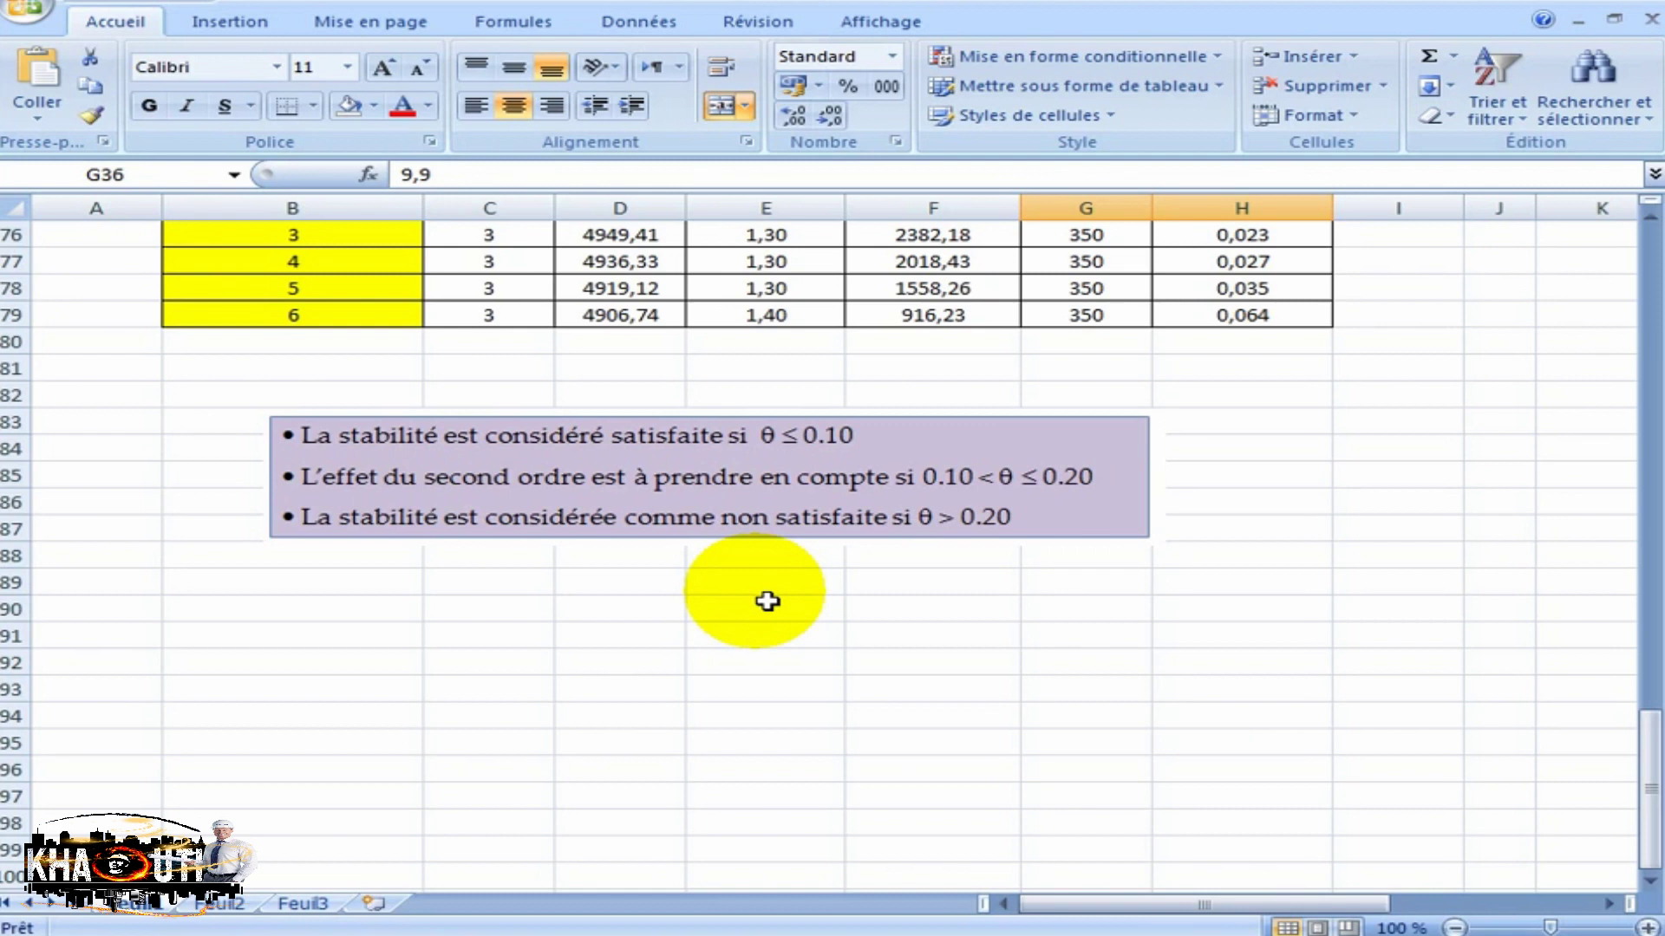
Switch to Robot and compare the modal mass UX of mode 1 with the modal mass UY of mode 2 for the modal case.
left_click(670, 935)
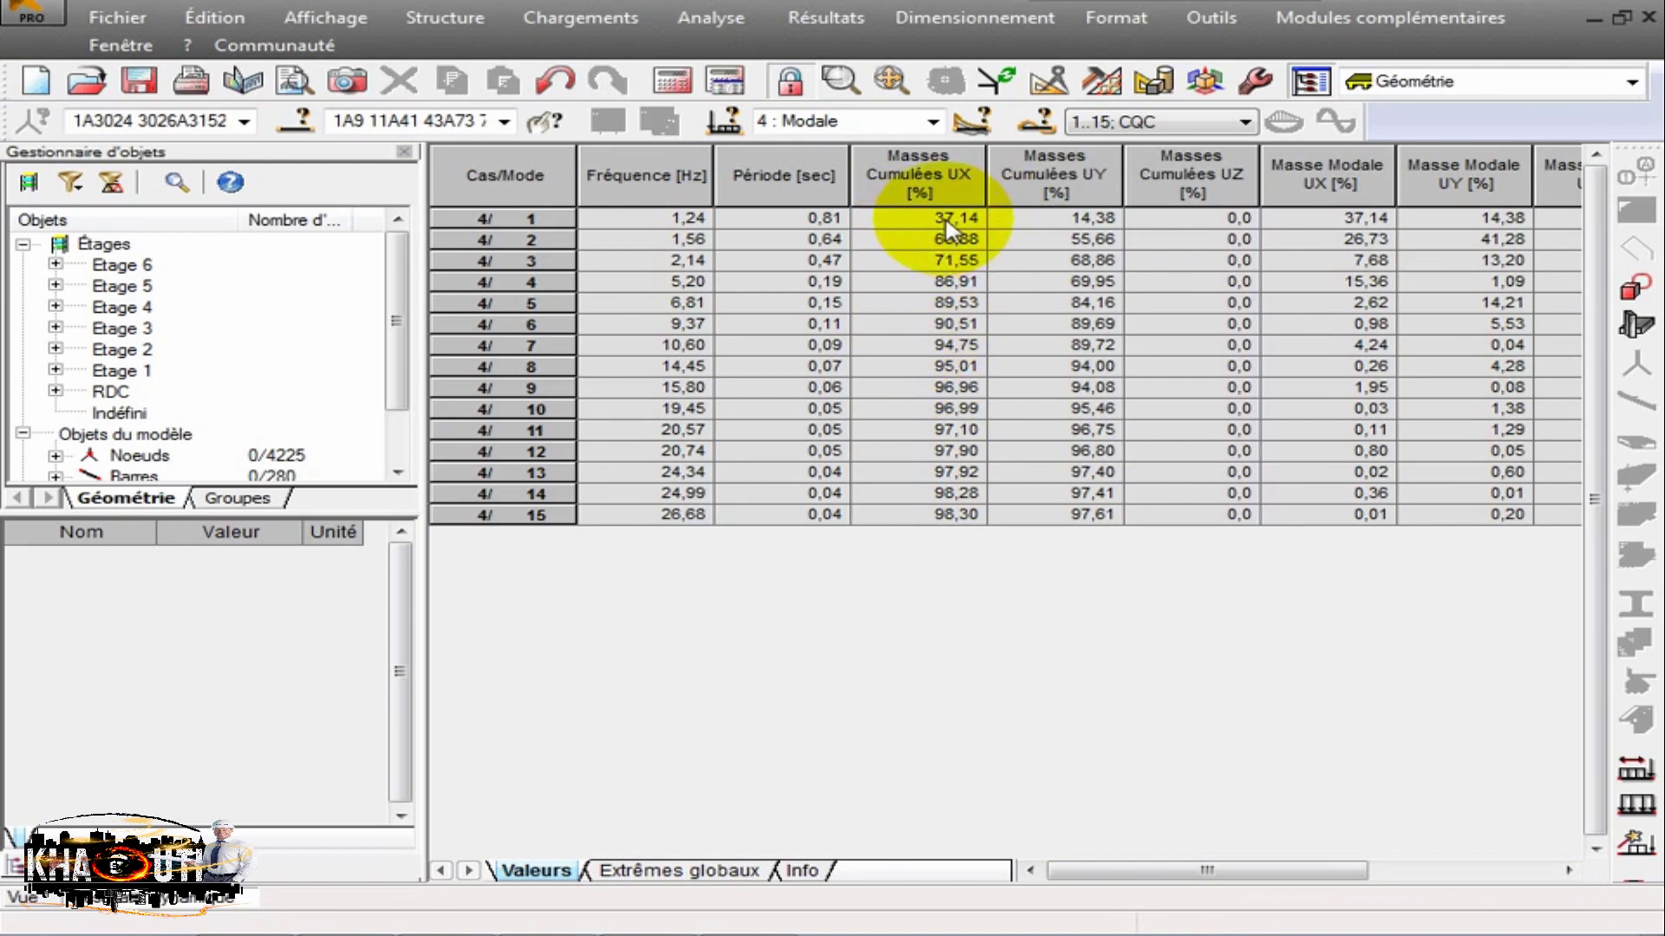
left_click_drag(1118, 870, 1303, 871)
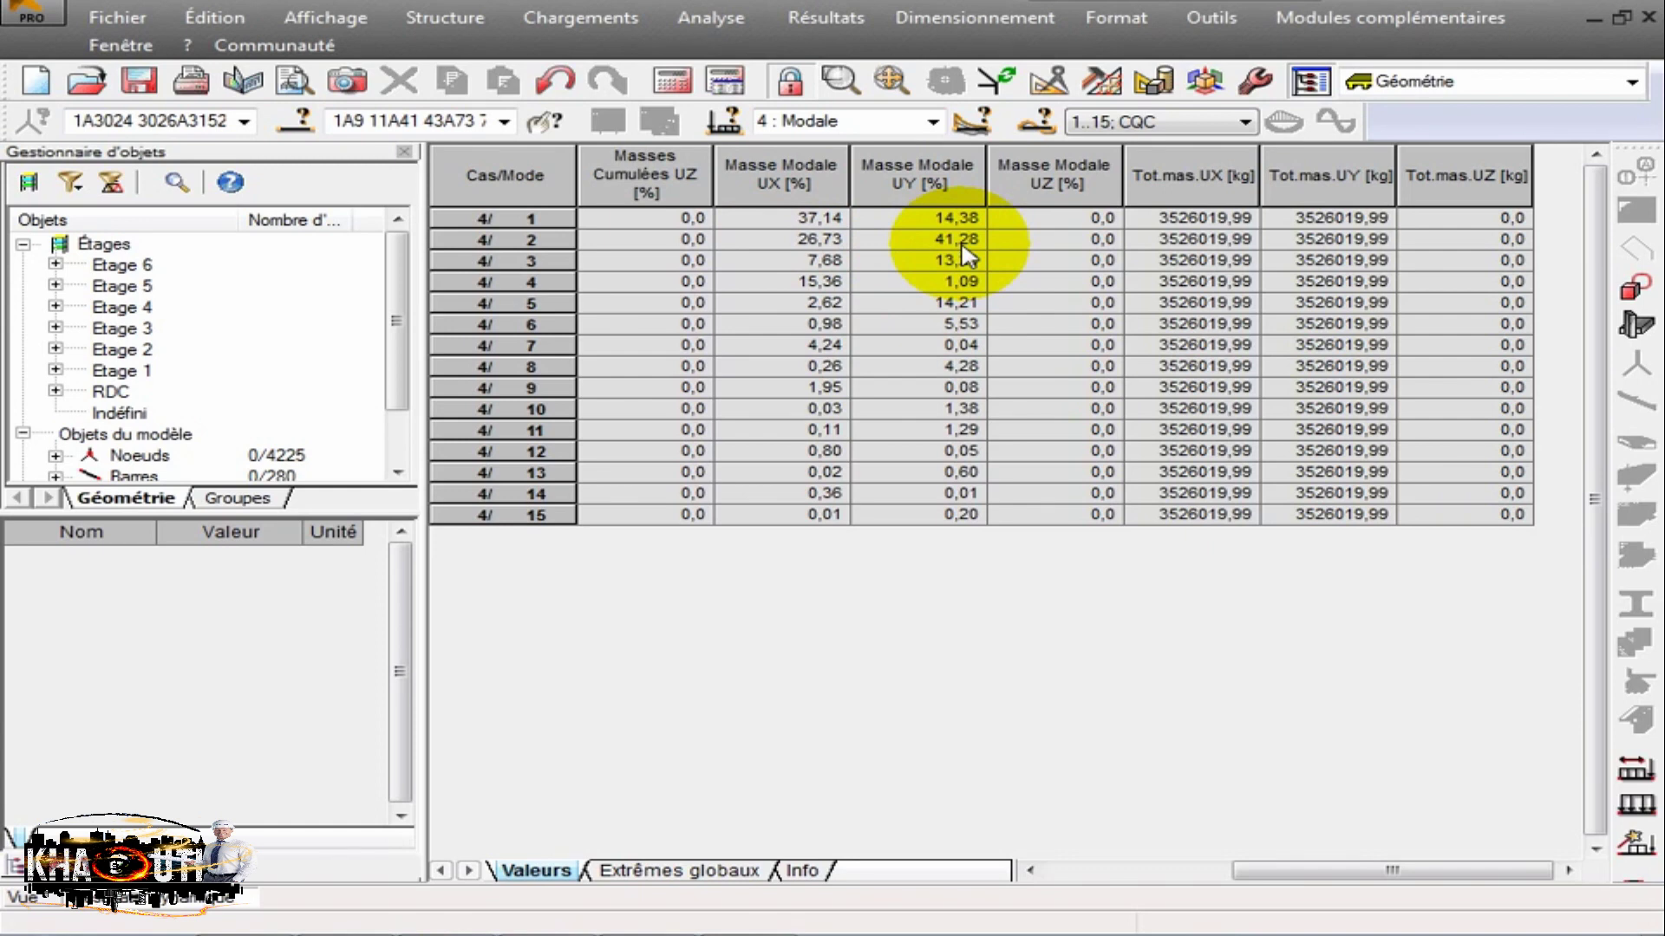
left_click(910, 242)
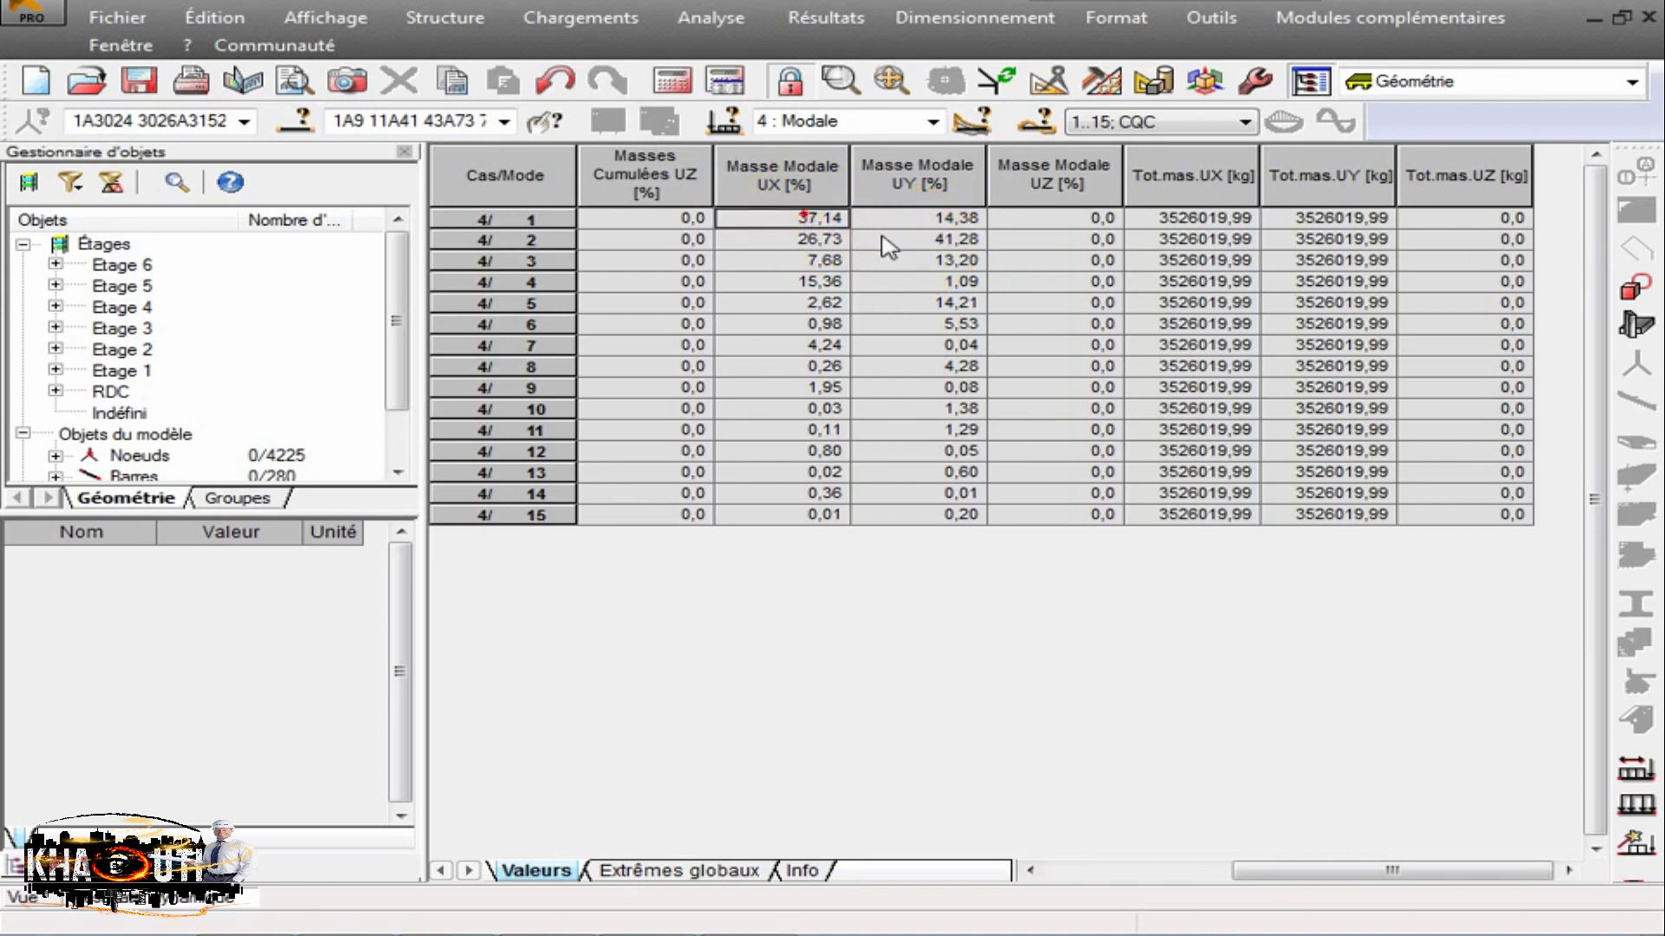
left_click(884, 239)
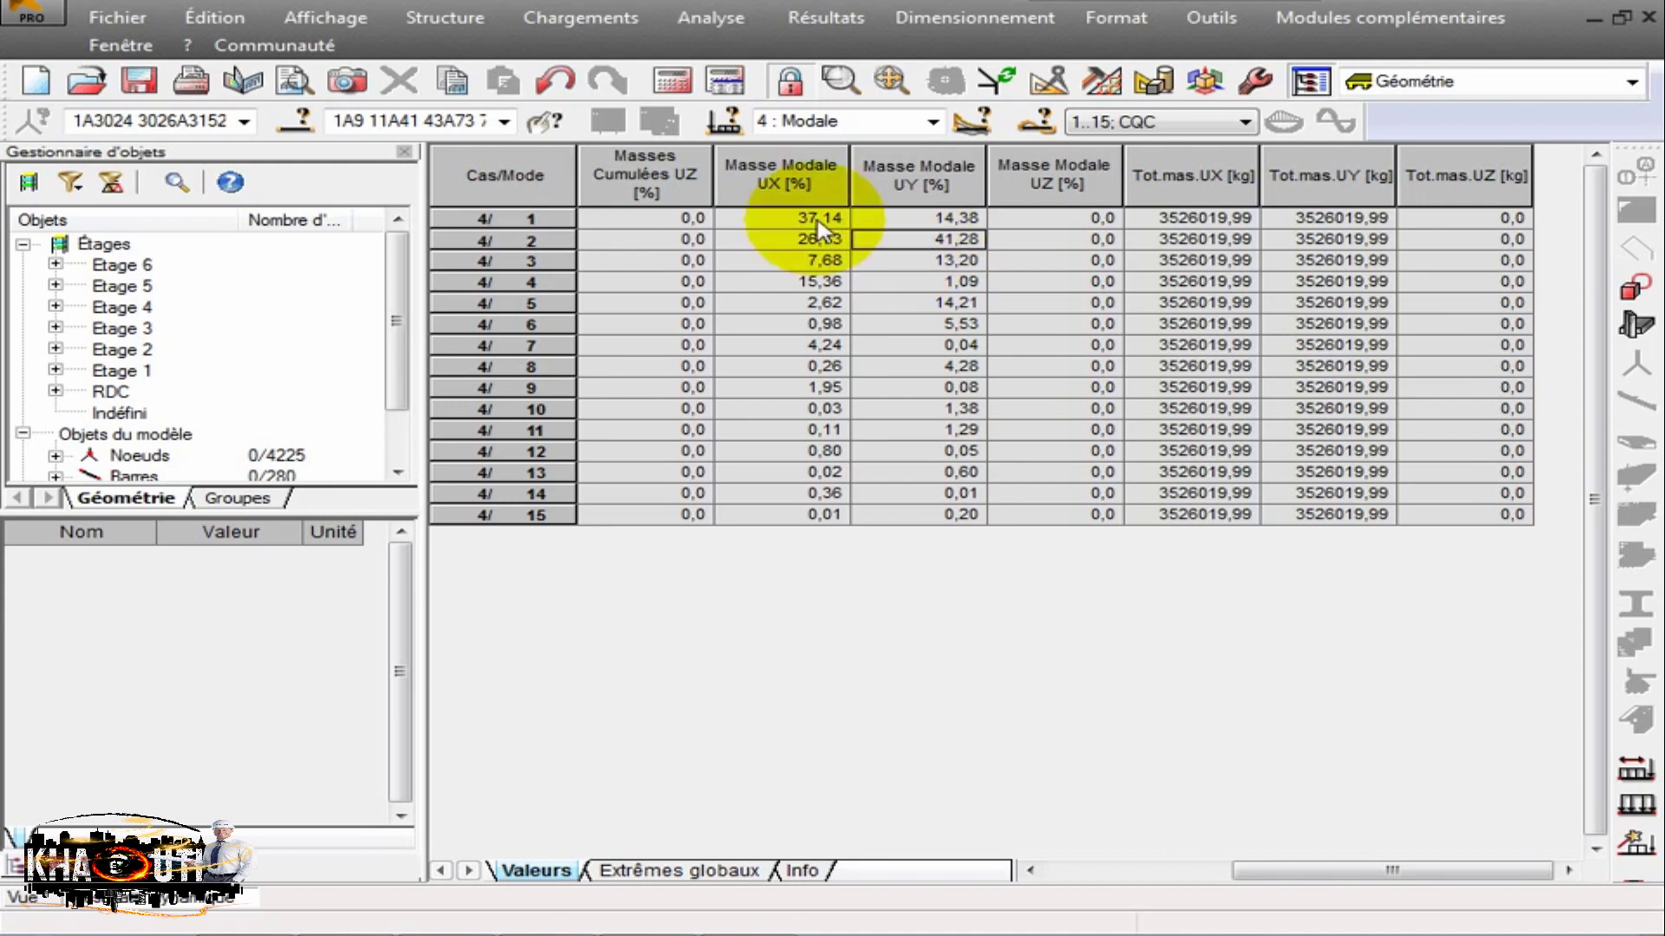
left_click(892, 239)
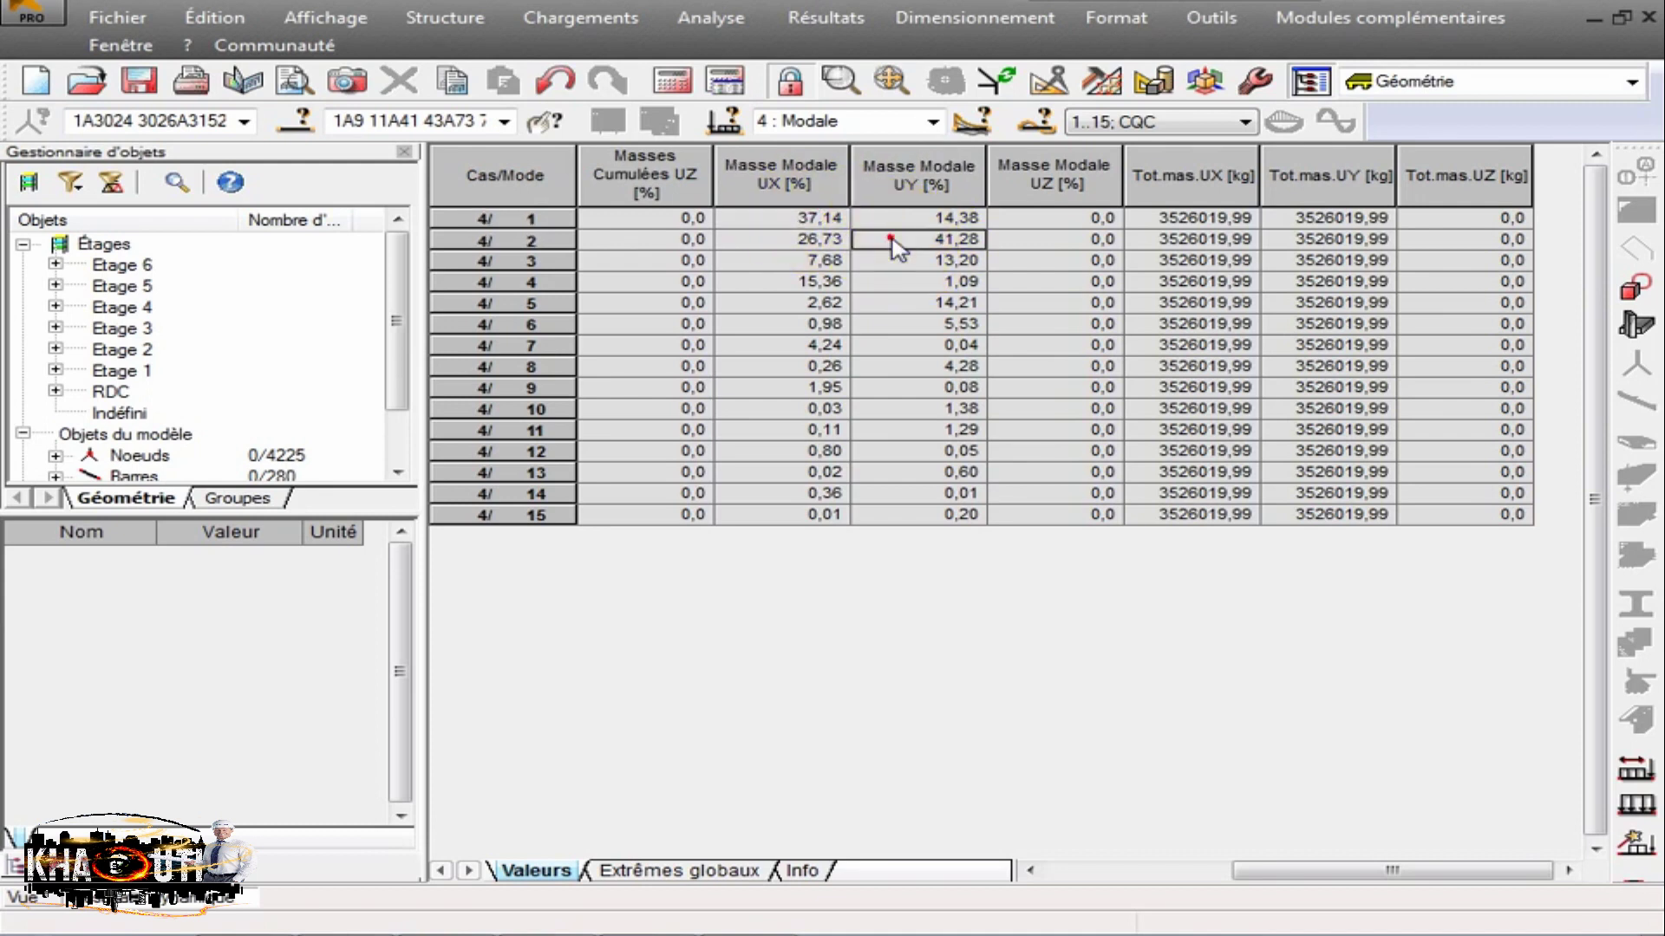
left_click(835, 218)
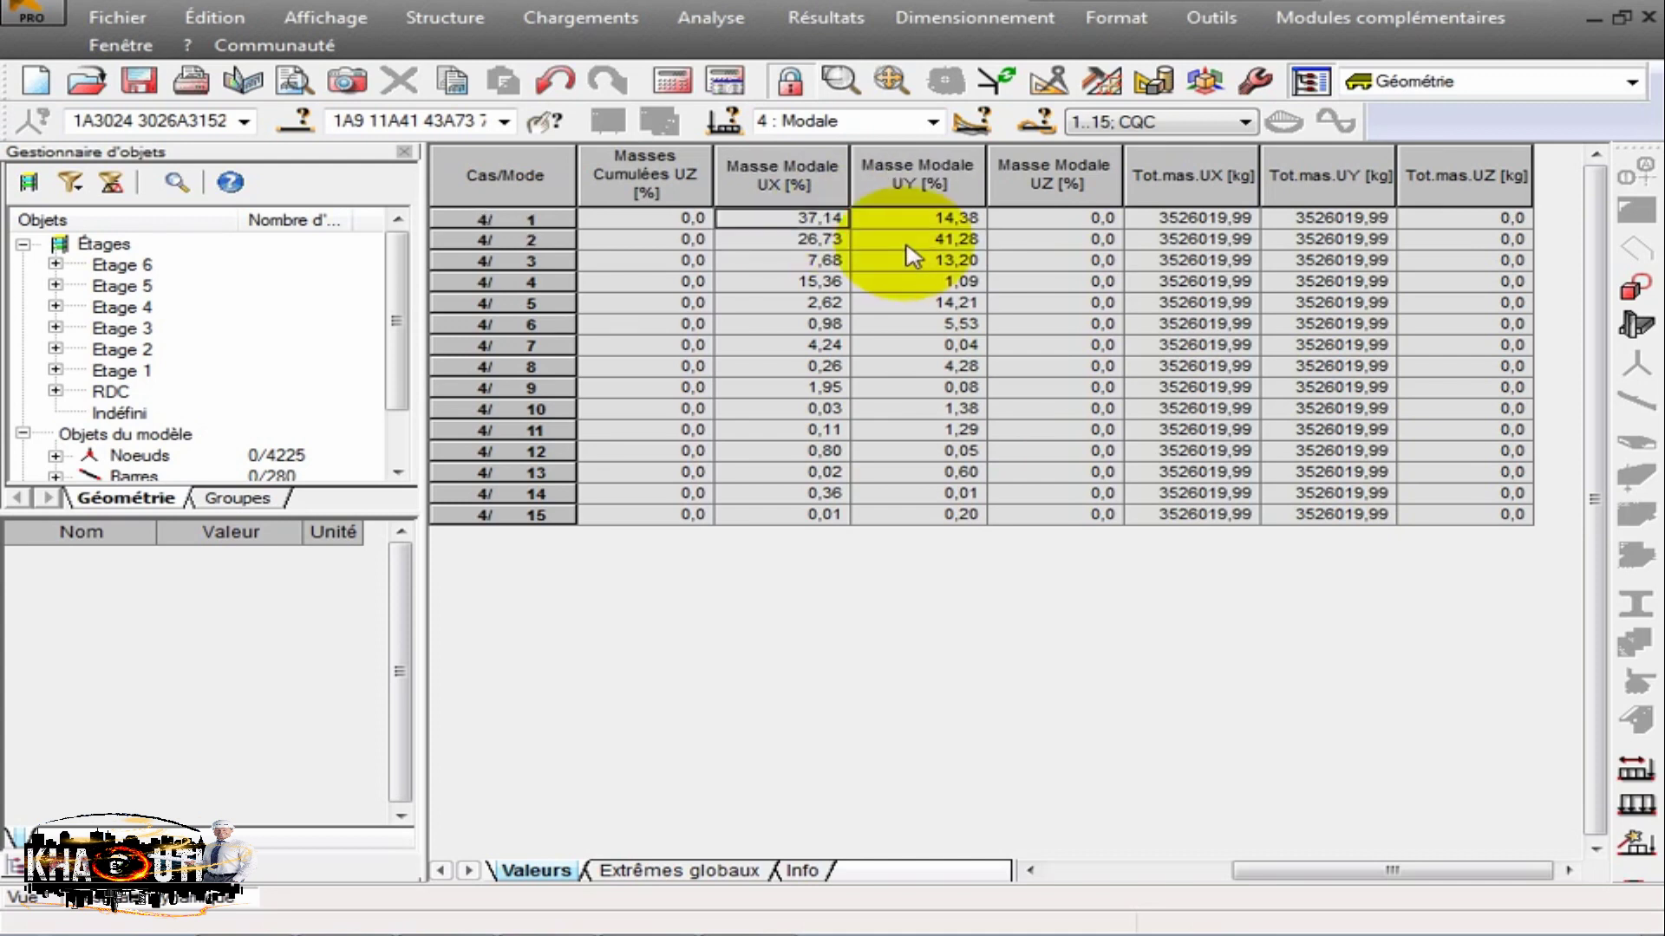
left_click(803, 217)
left_click(832, 218)
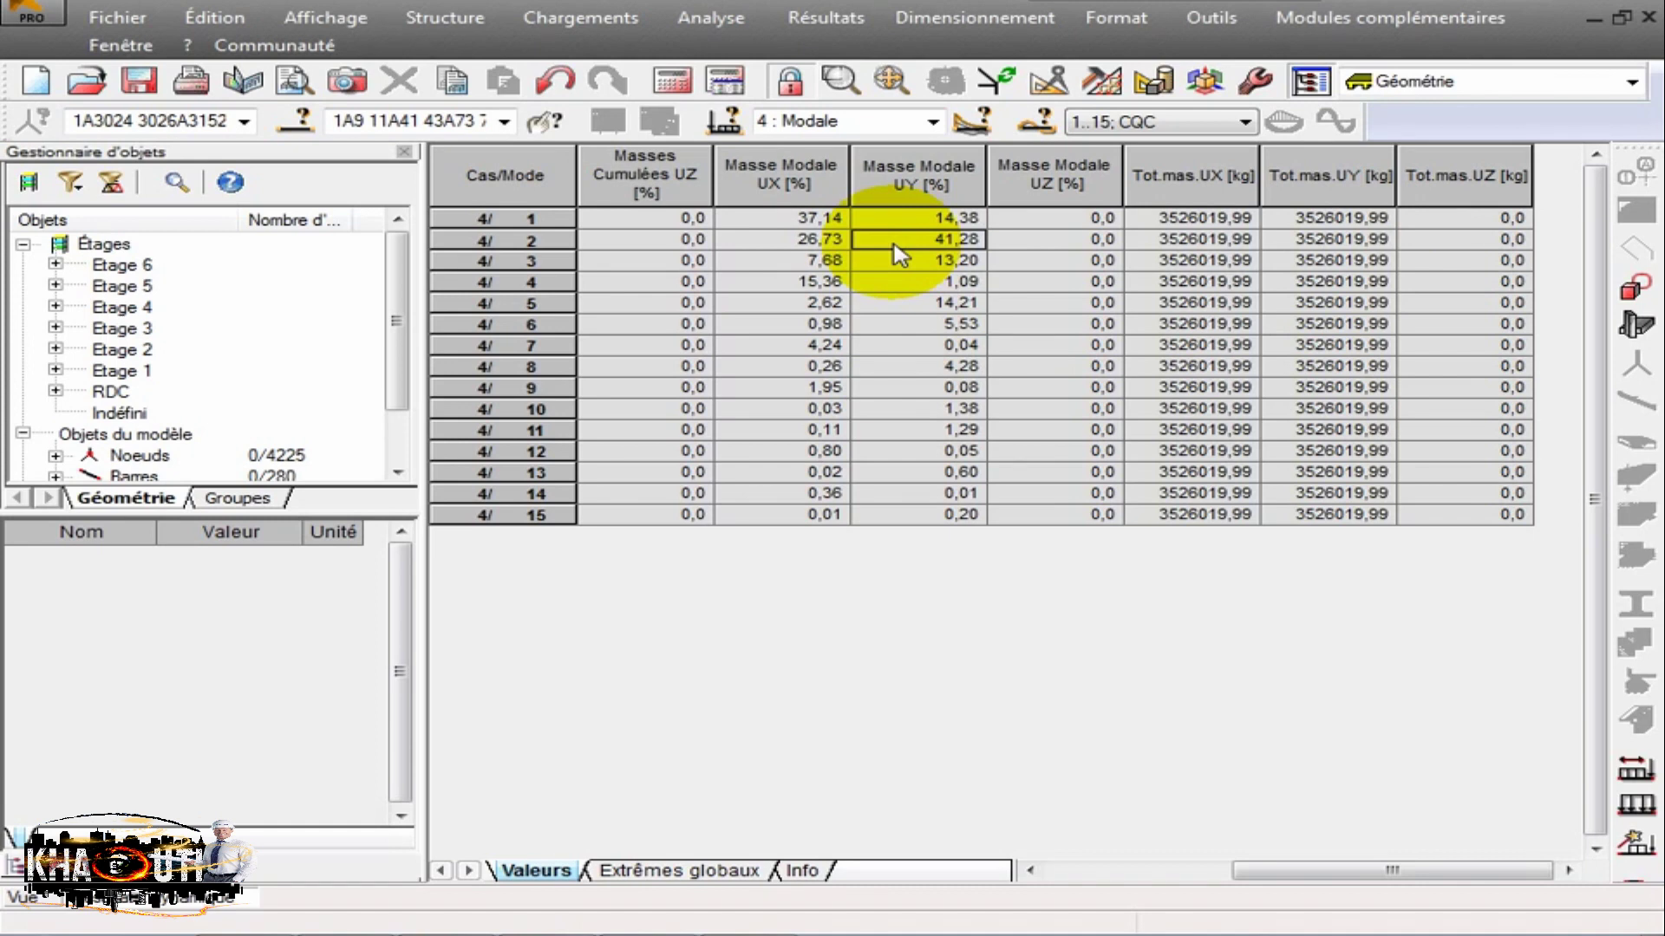
left_click(805, 219)
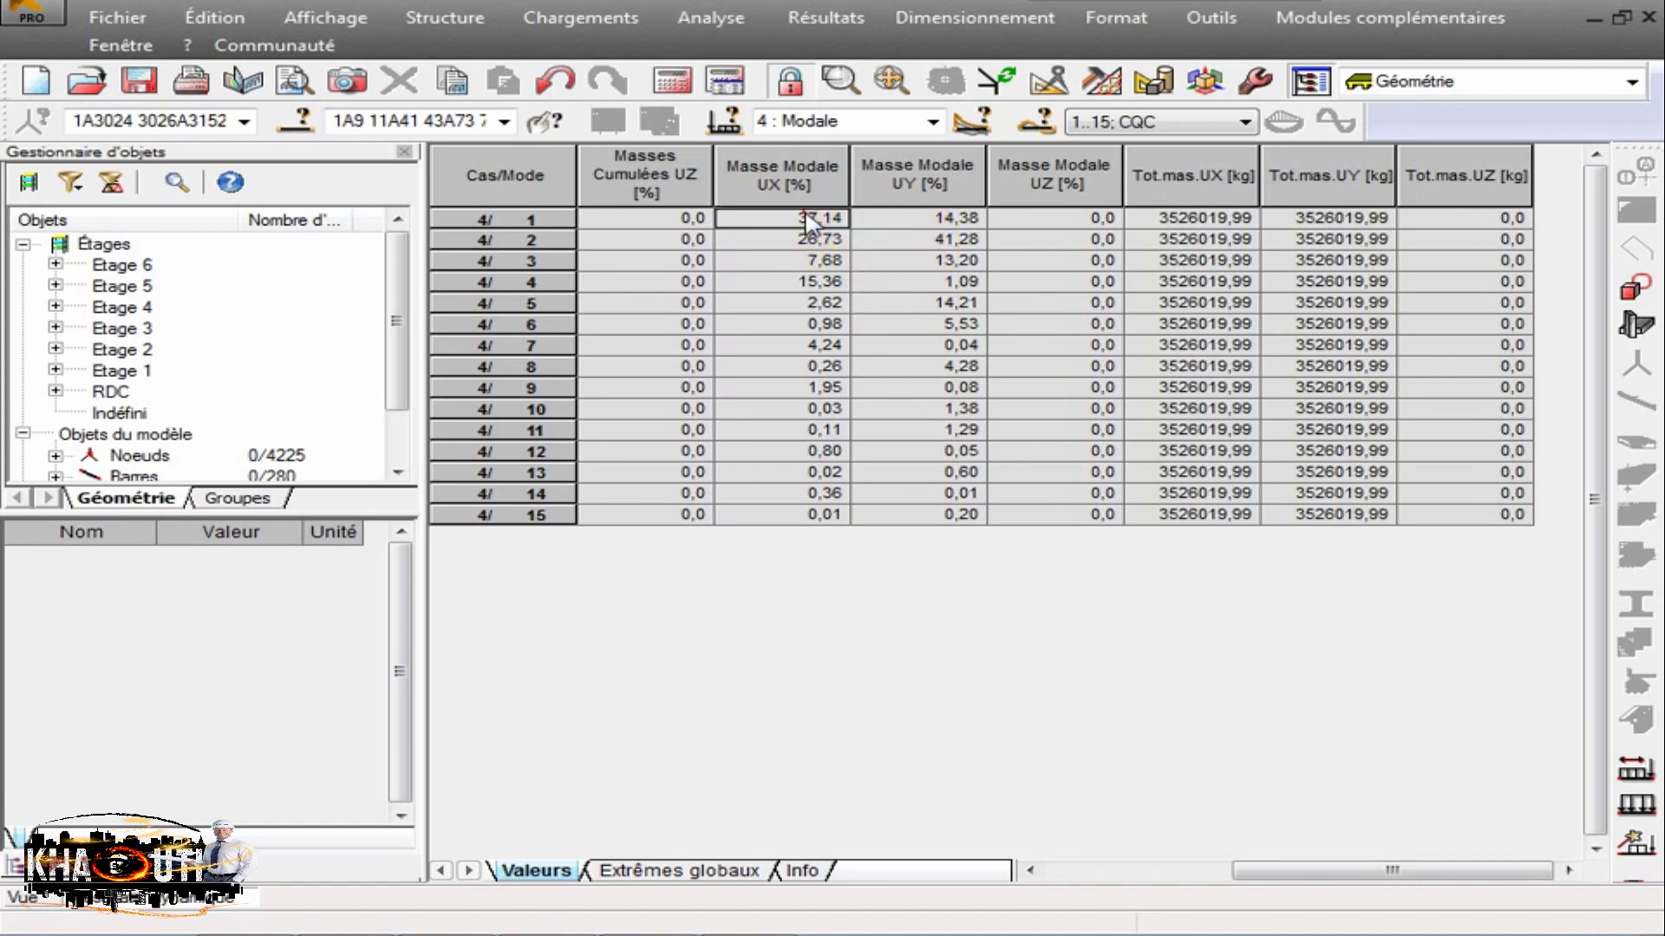
left_click(908, 241)
left_click(827, 219)
left_click(904, 241)
left_click(831, 218)
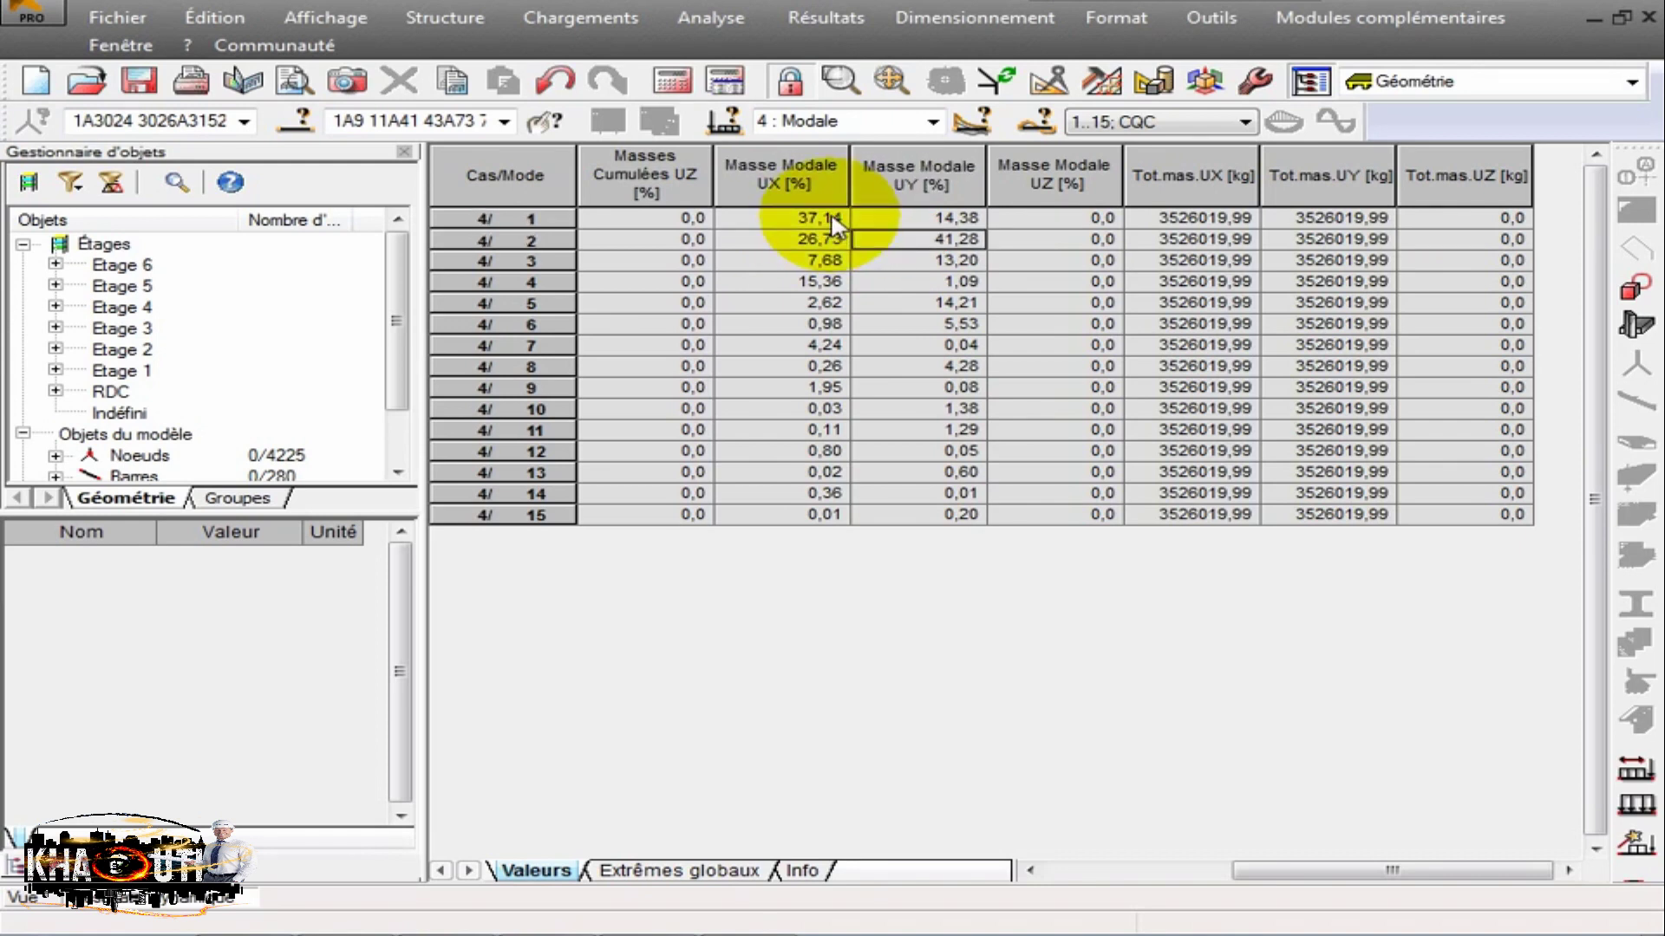
left_click(819, 221)
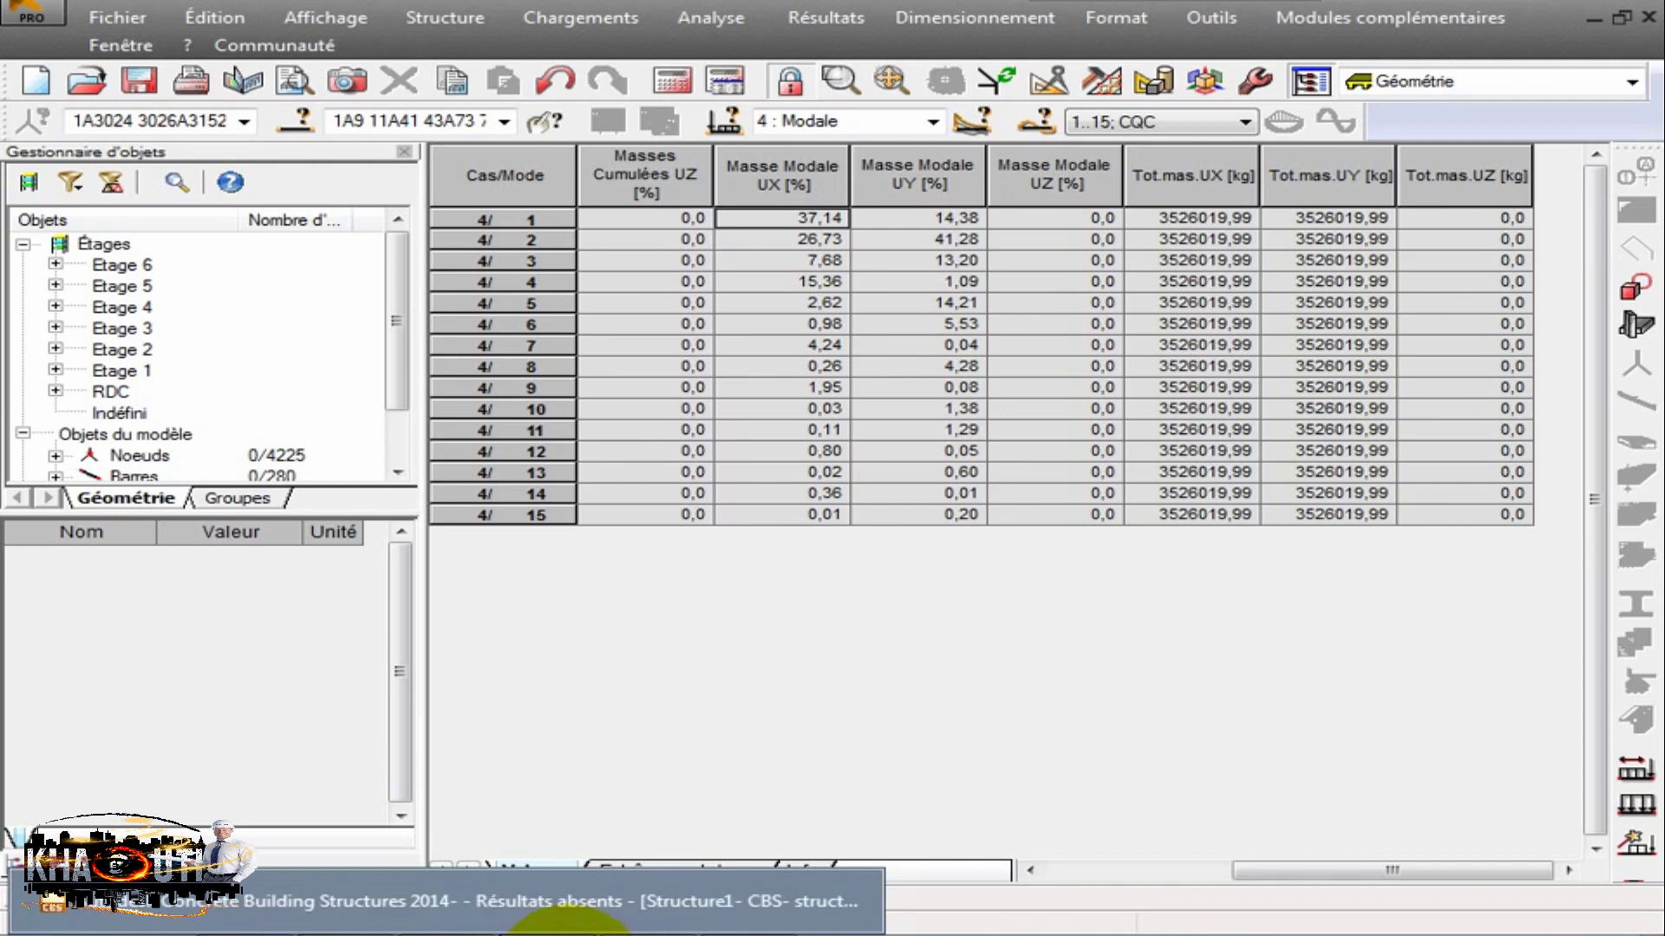
Close the modal results table and examine the building's wall and column layout from above and in 3D.
left_click(1655, 18)
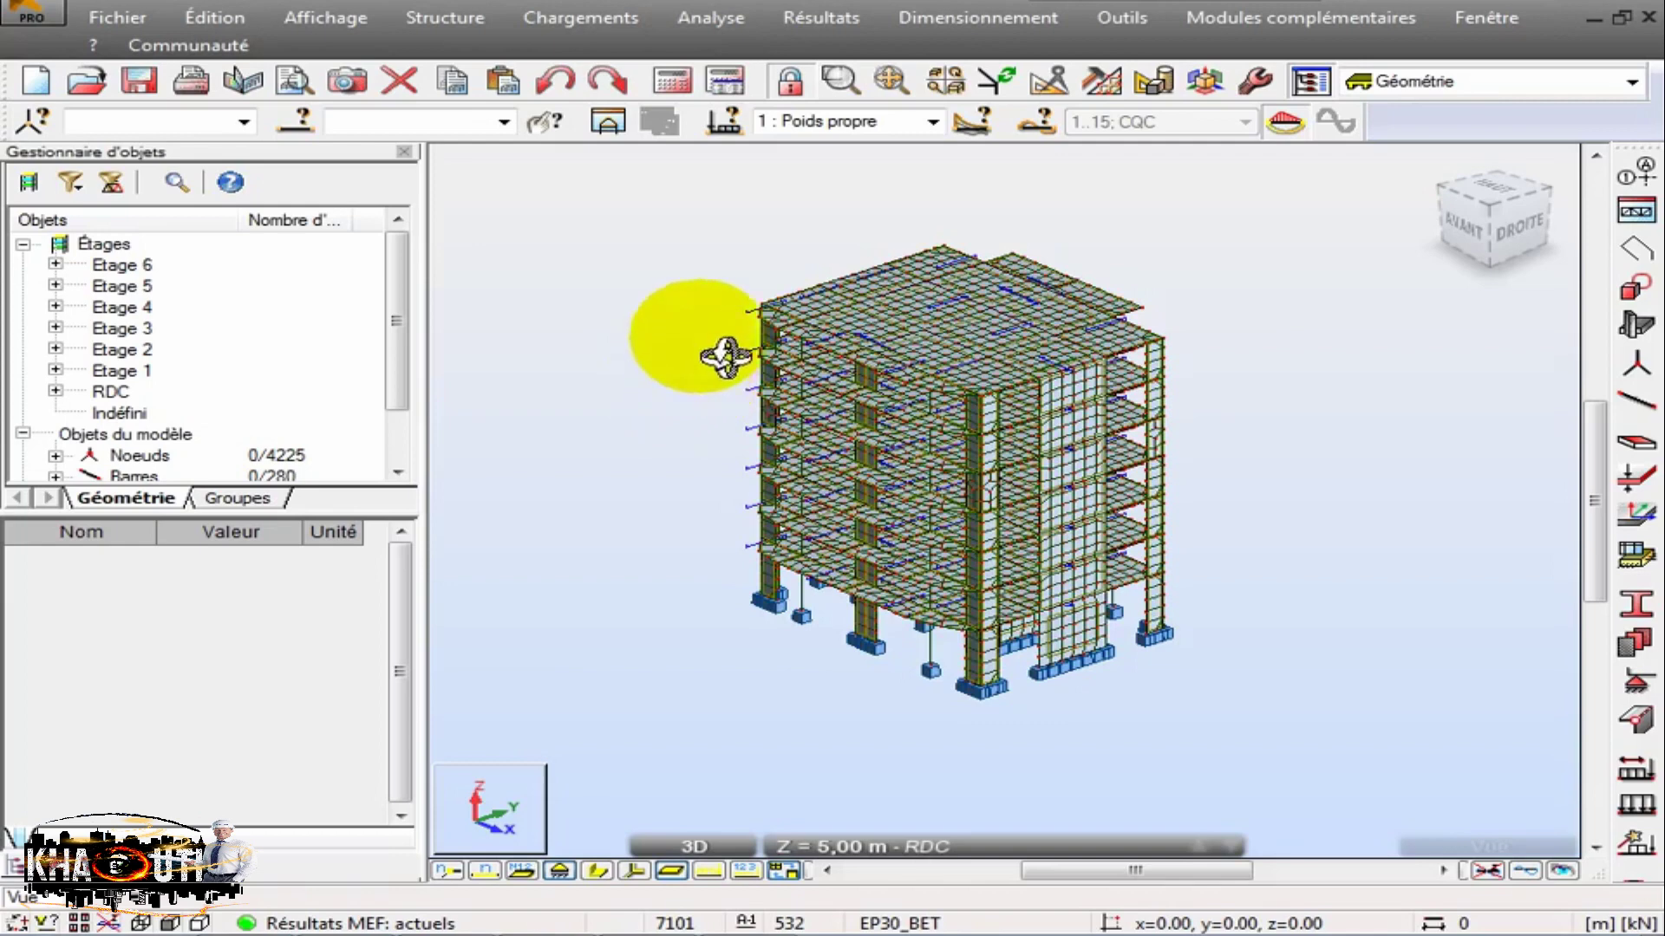
left_click_drag(726, 340, 1006, 494)
left_click(1493, 209)
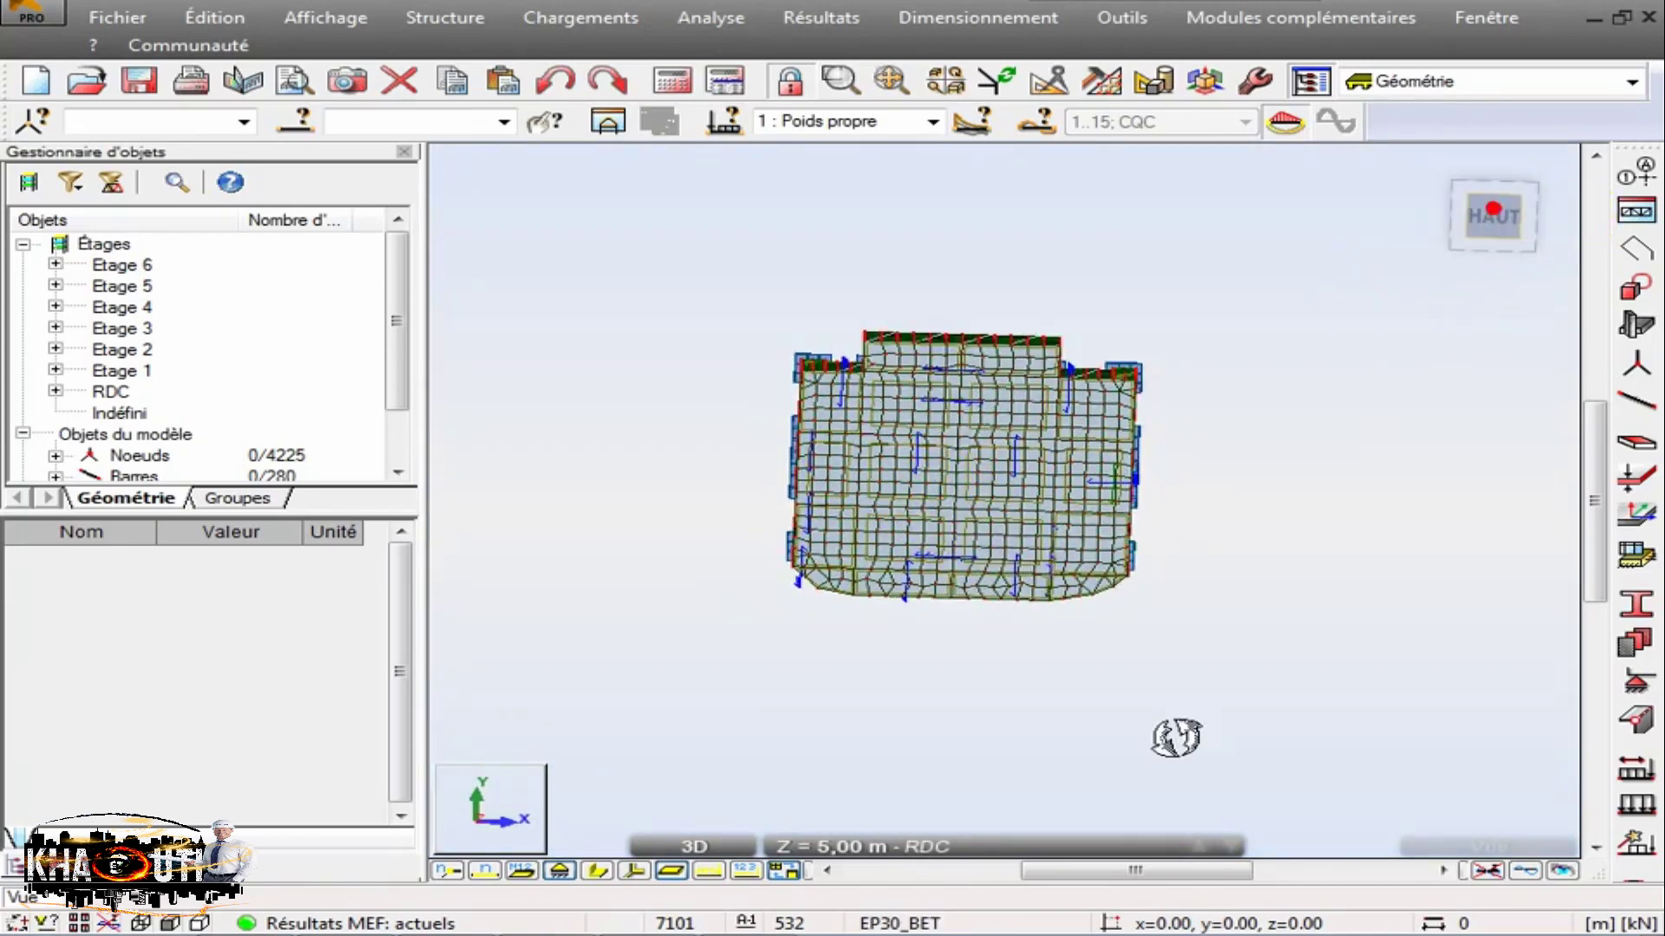
scroll(947, 677, "up", 5)
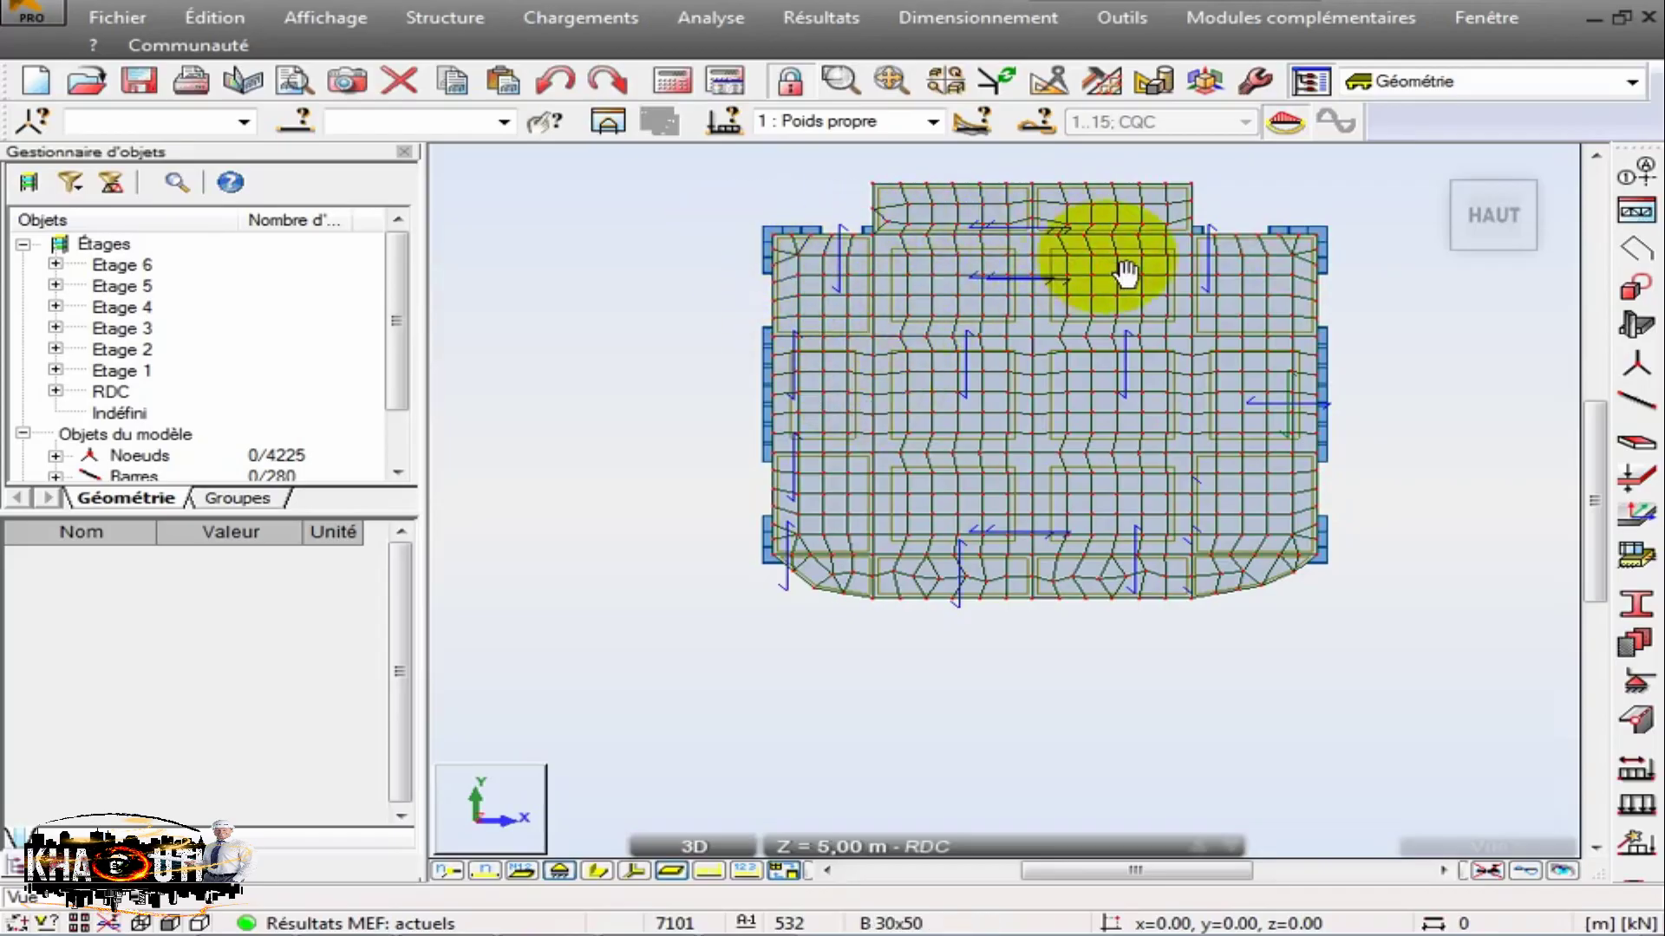
left_click_drag(1023, 439, 974, 419)
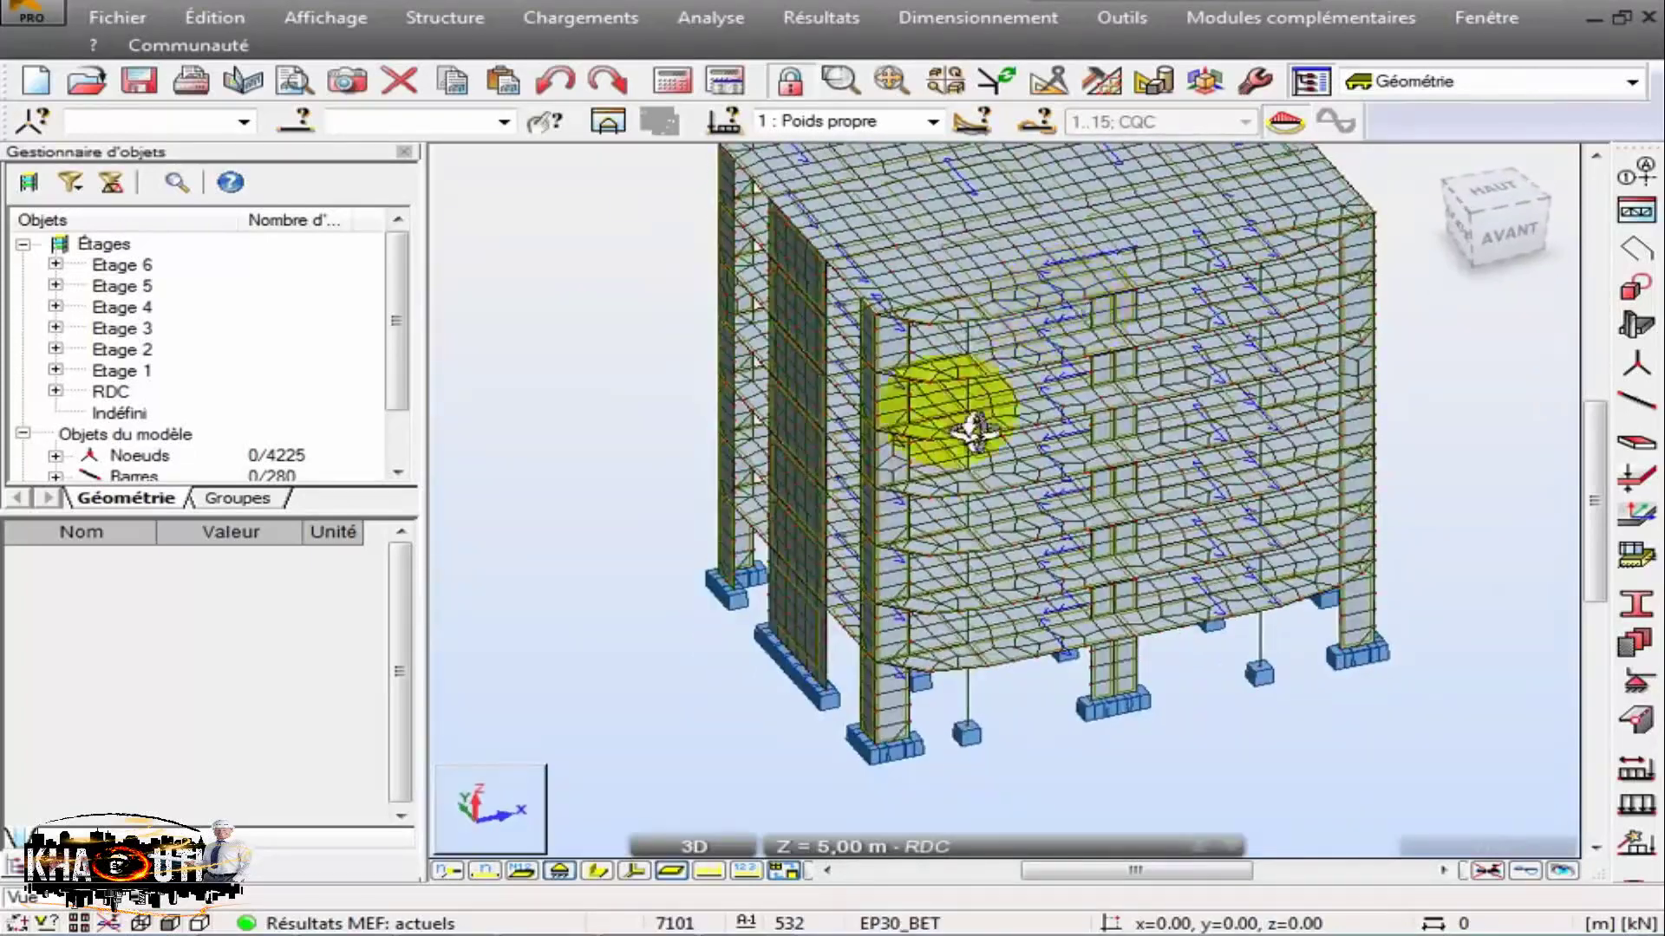
Open the file Structure1- CBS- structure mixte from the folder groupe 08-11-2014 in CBS 2014.
left_click(258, 935)
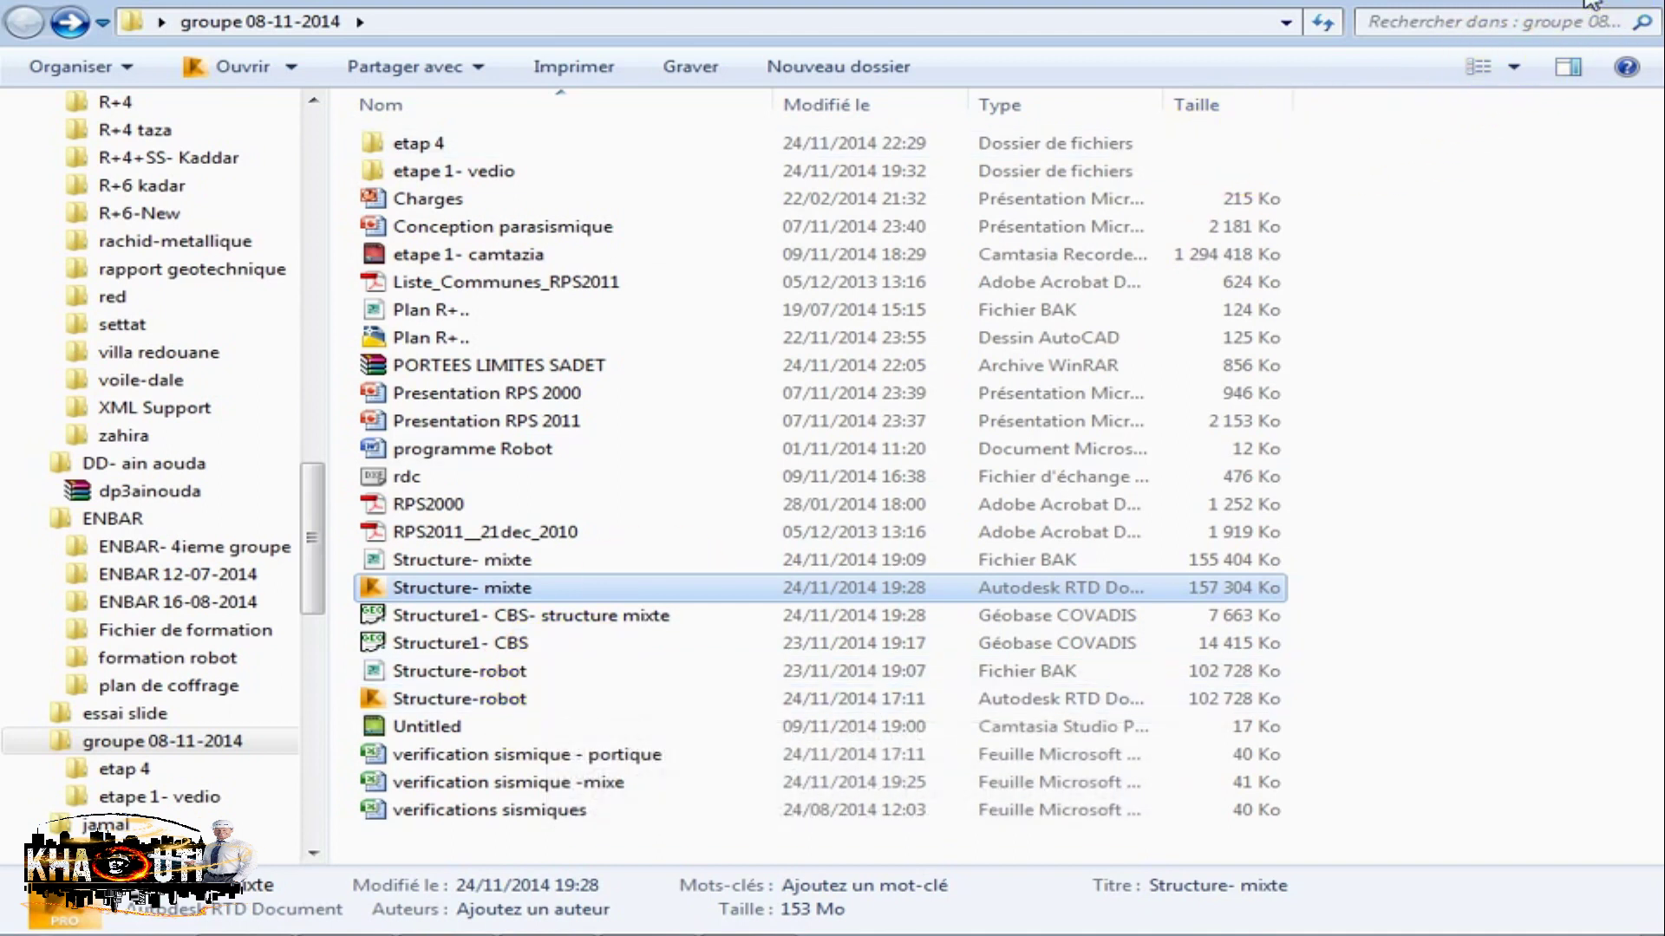
left_click(1614, 7)
left_click(1593, 17)
left_click_drag(668, 31, 1219, 88)
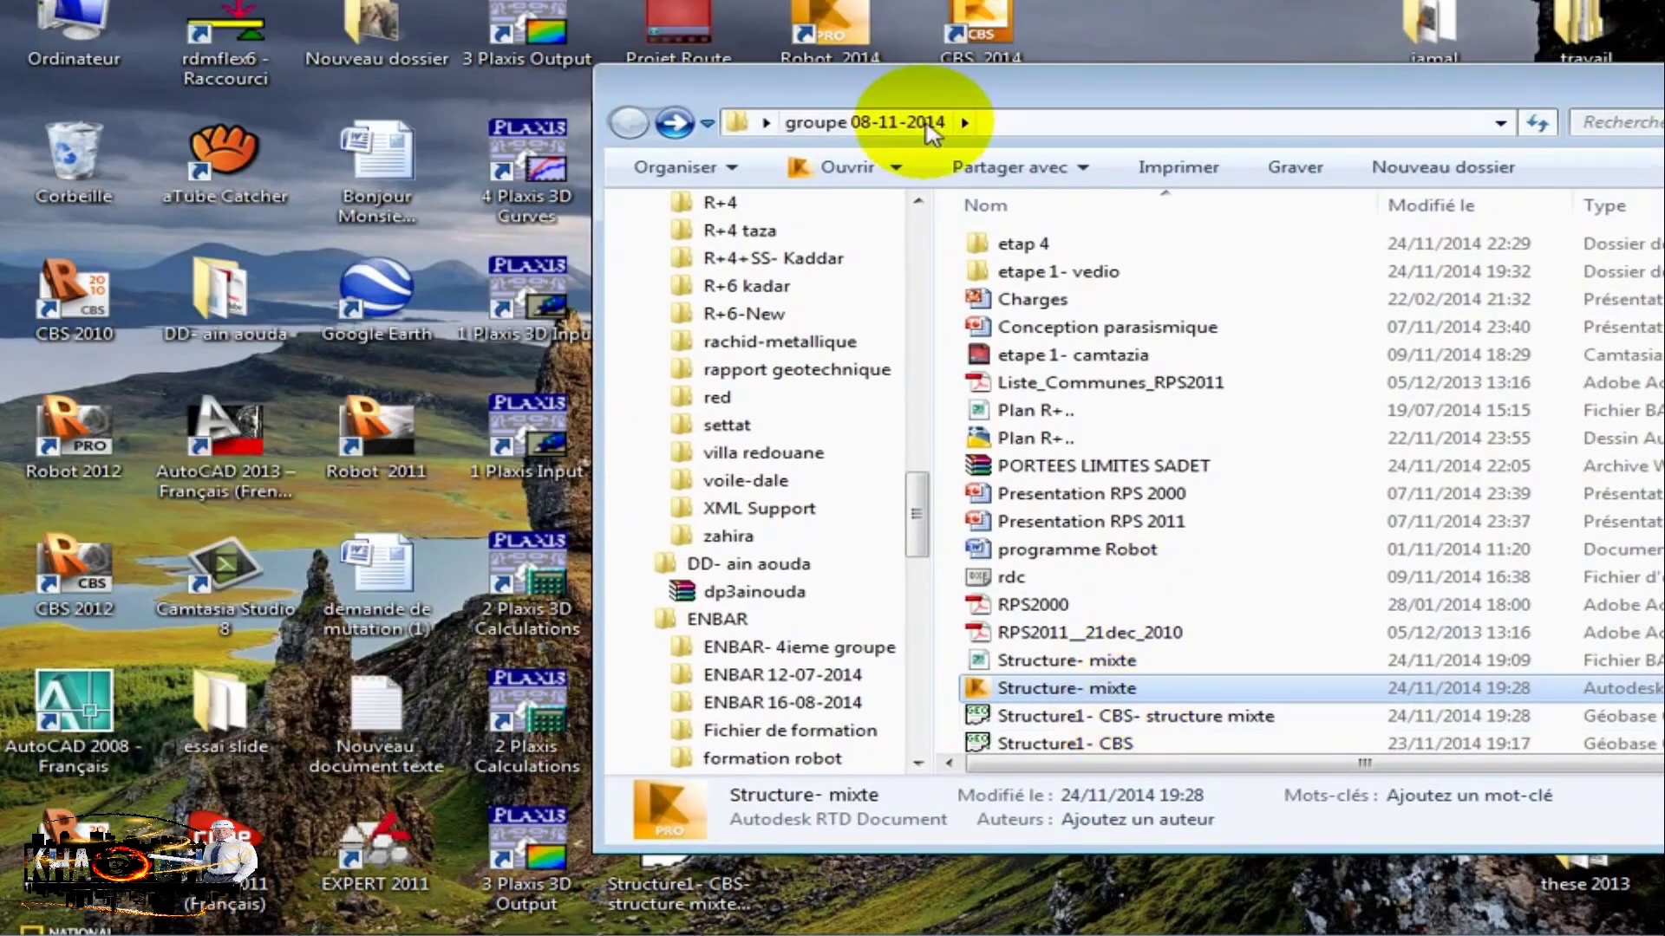
left_click_drag(1144, 716, 1001, 32)
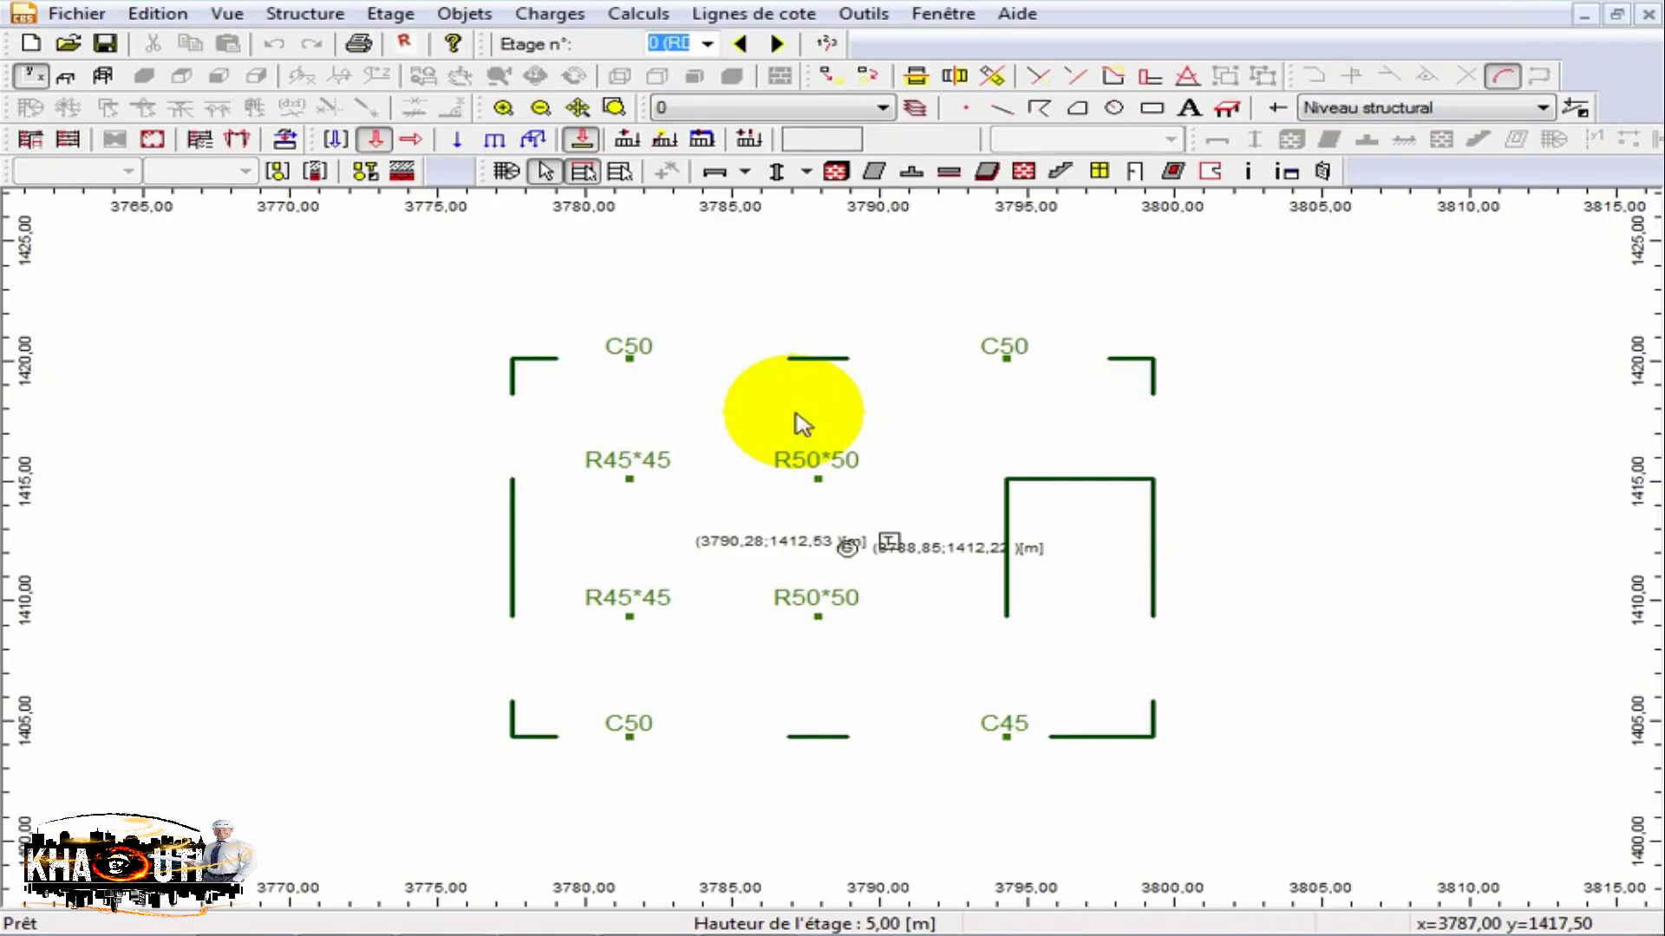
scroll(733, 529, "up", 1)
scroll(728, 546, "down", 1)
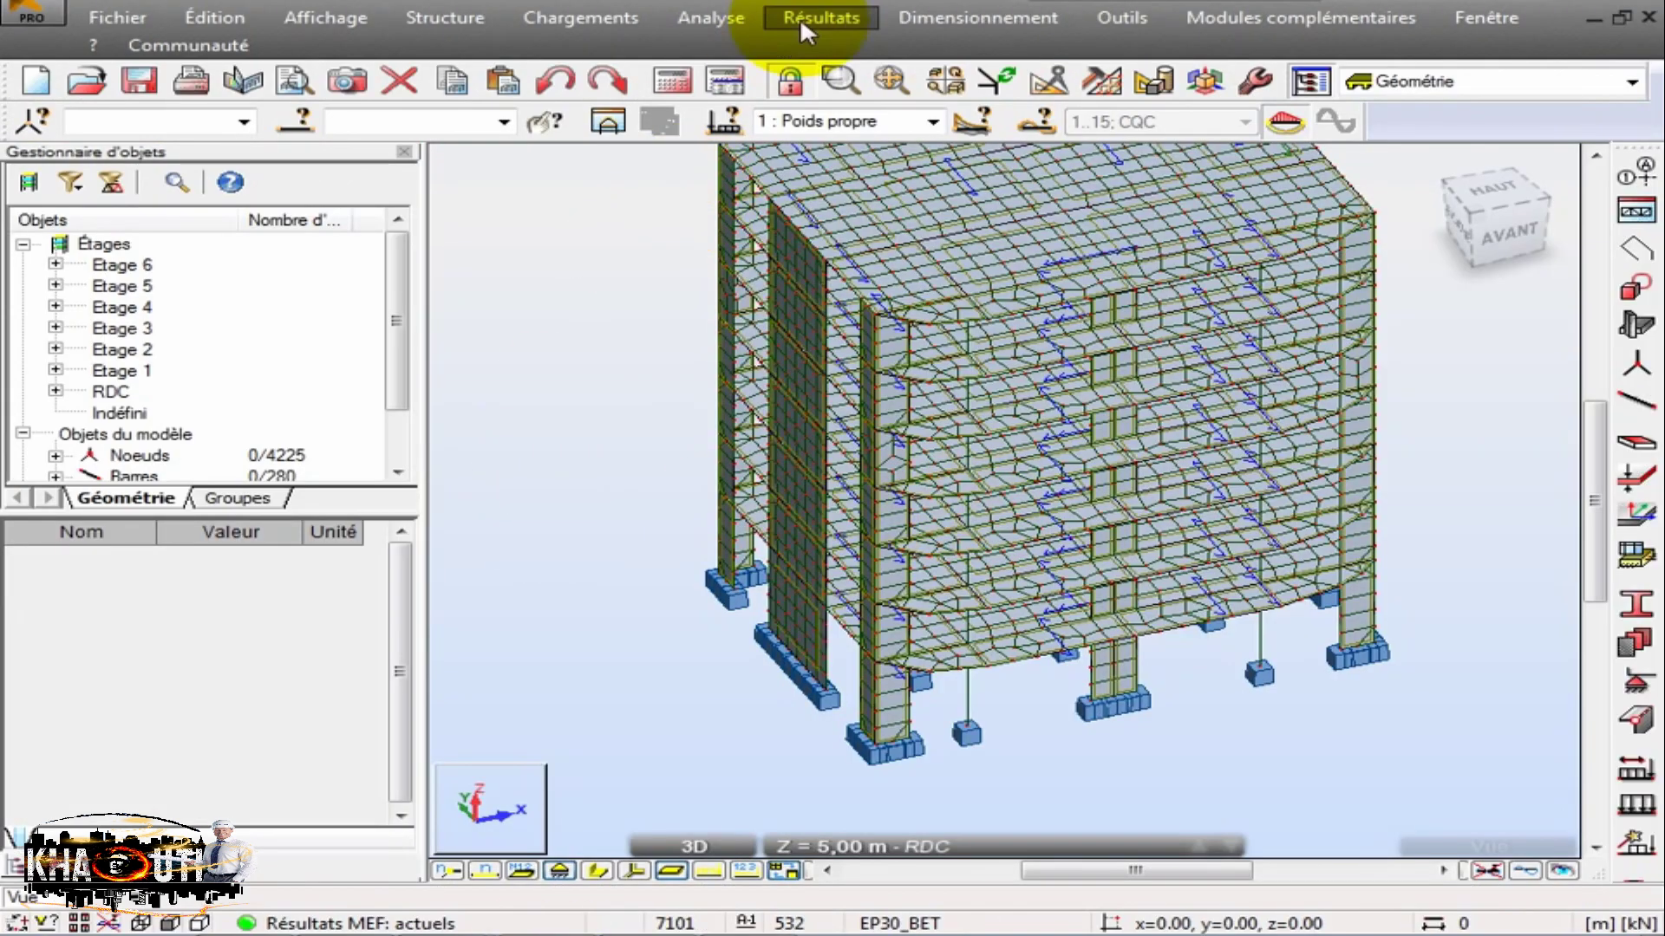
In Robot, show the eigenmode (Modes propres) results table for load case 4 : Modale.
left_click(910, 18)
mouse_move(822, 19)
mouse_move(919, 557)
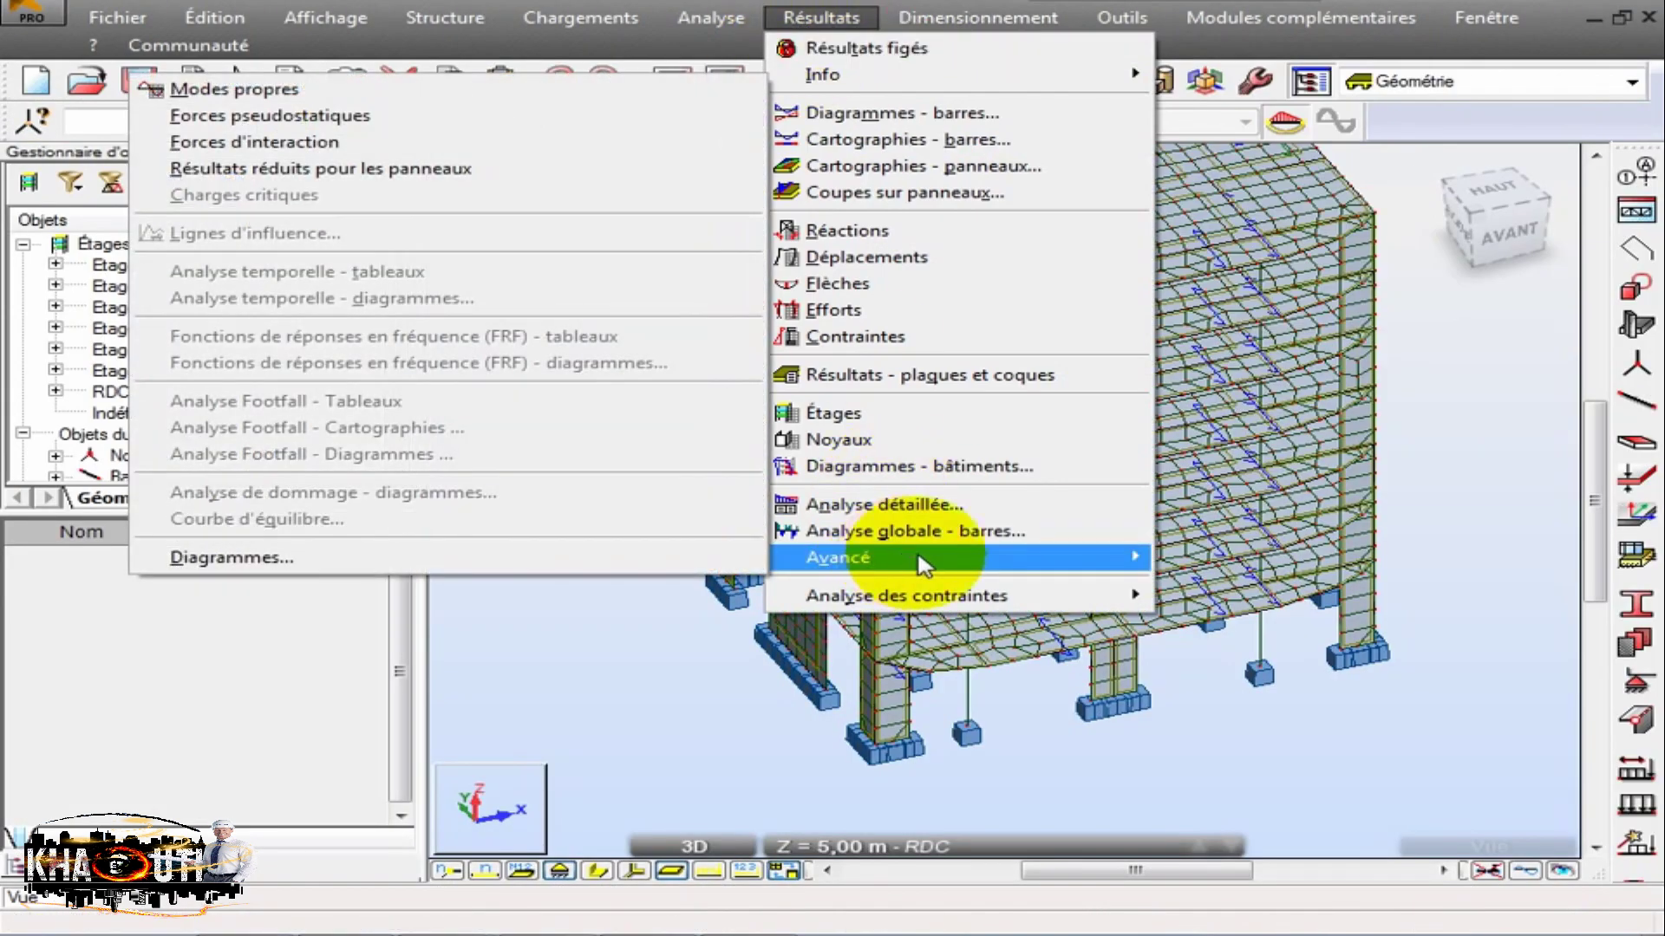
mouse_move(191, 48)
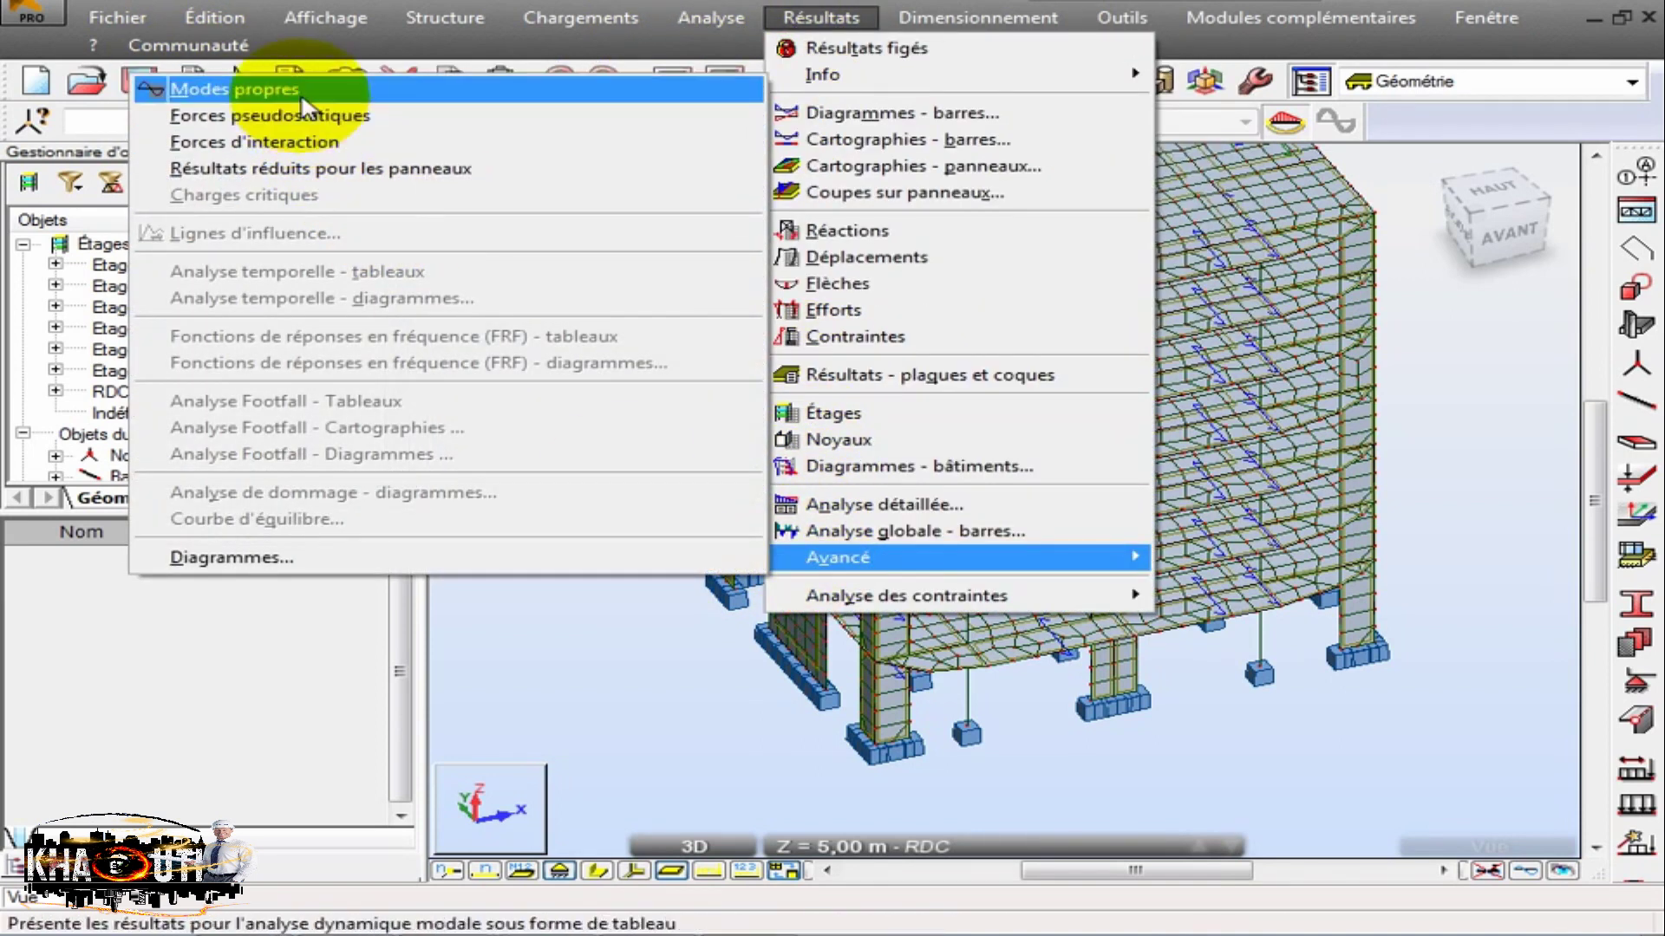
left_click(217, 89)
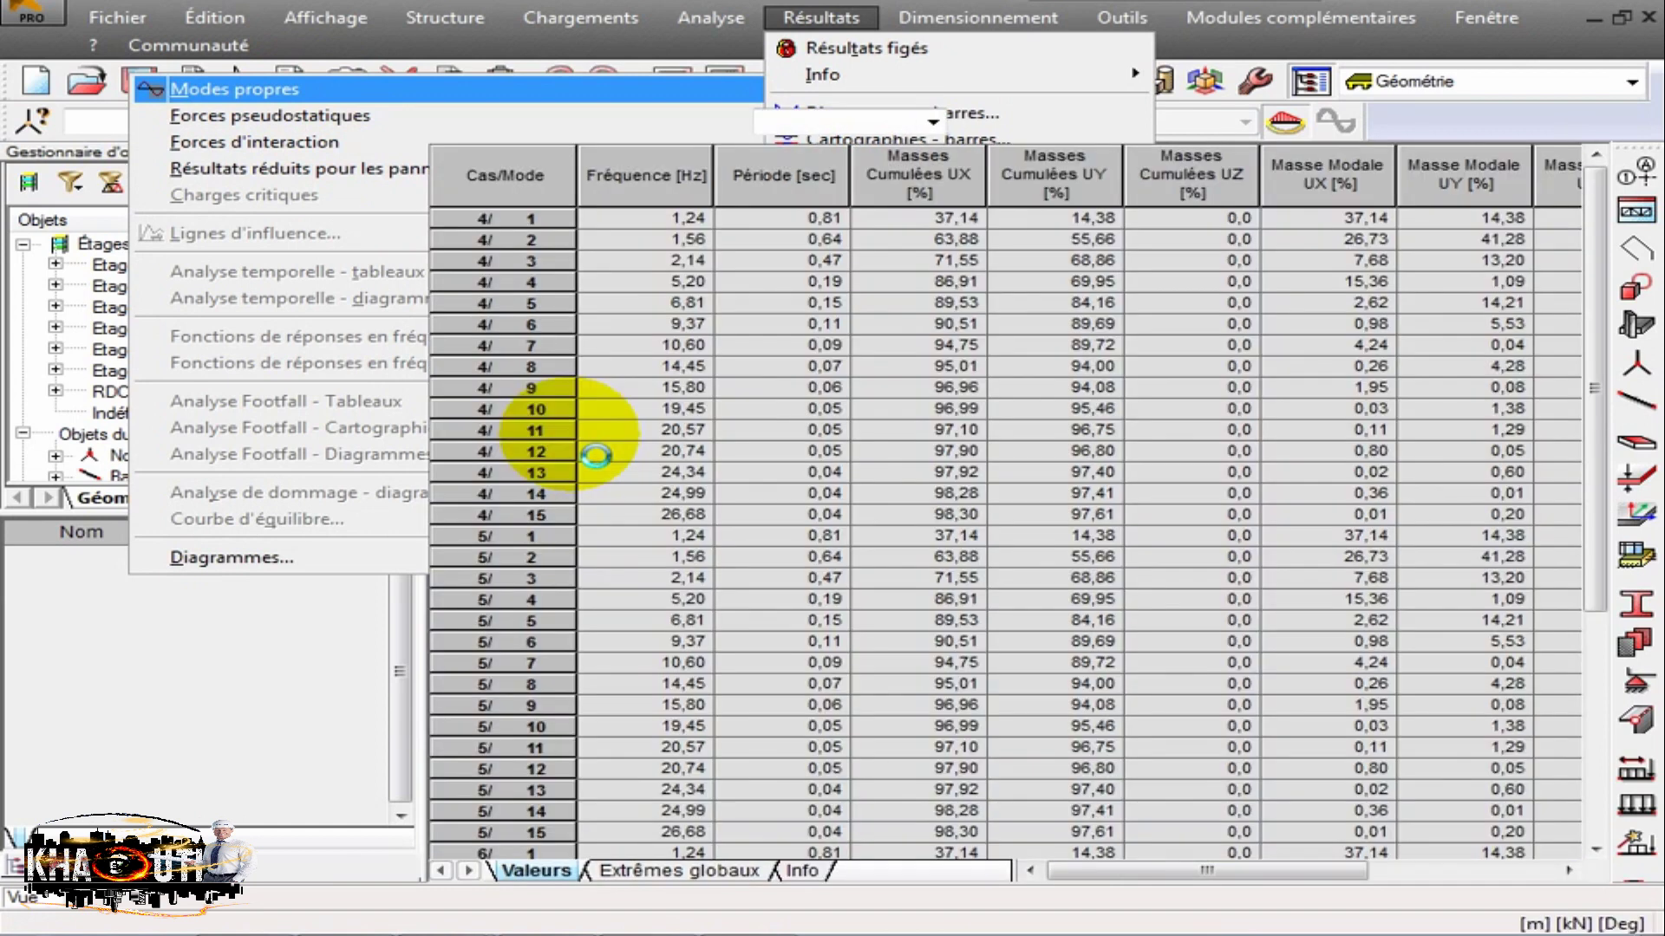
left_click(932, 122)
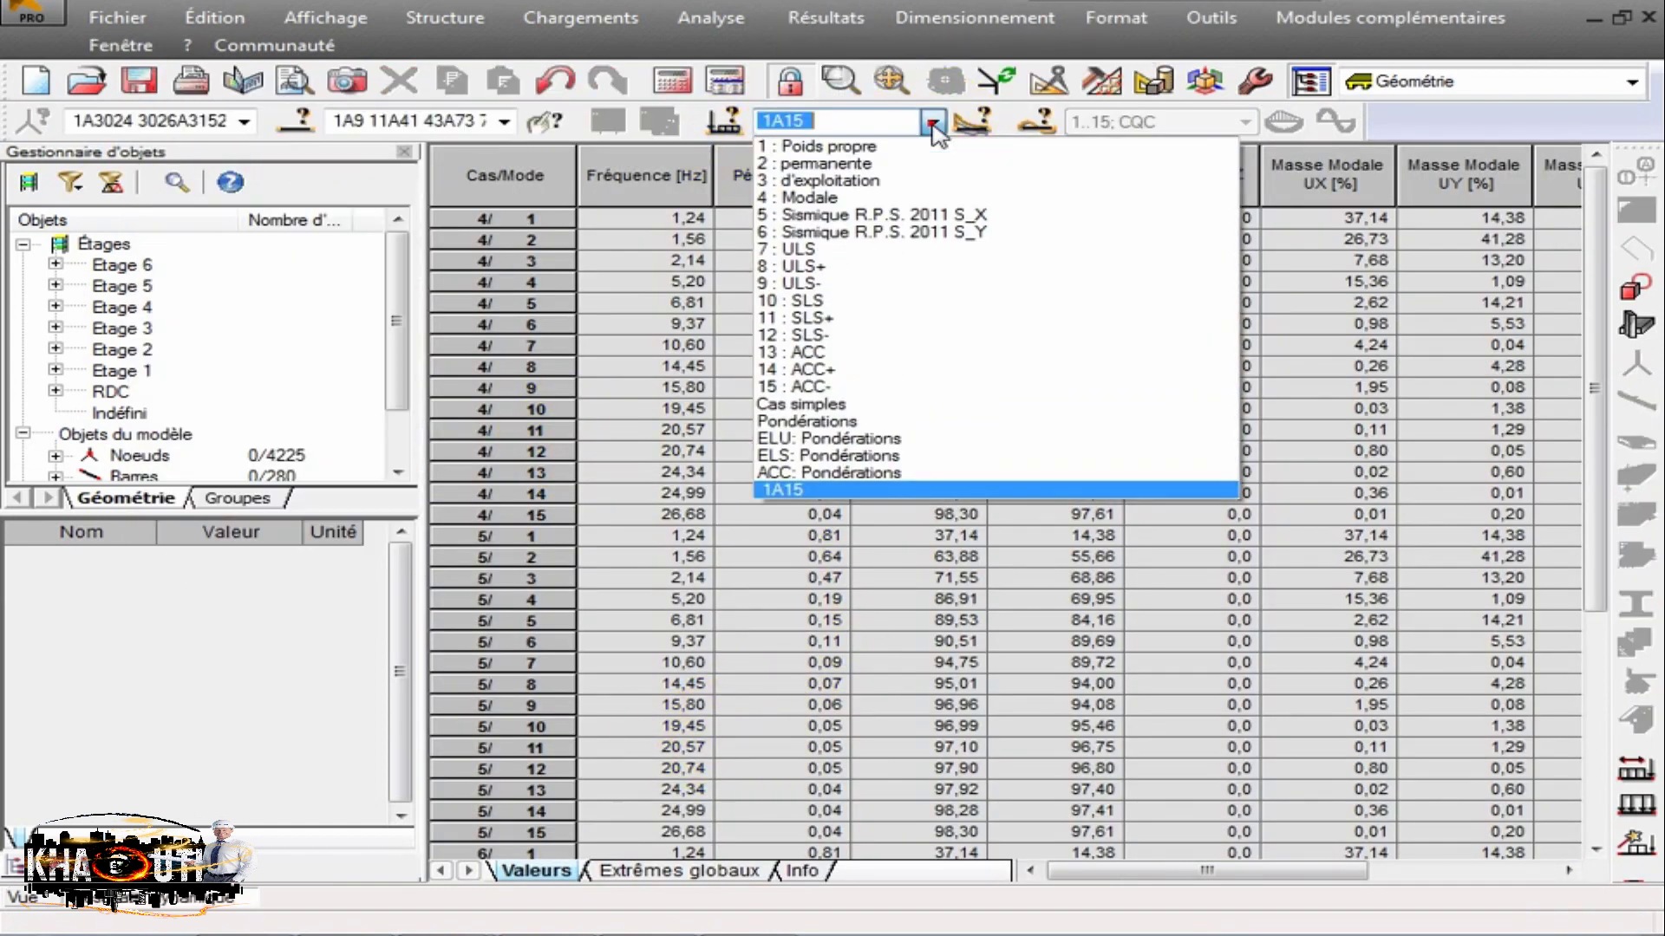
left_click(910, 200)
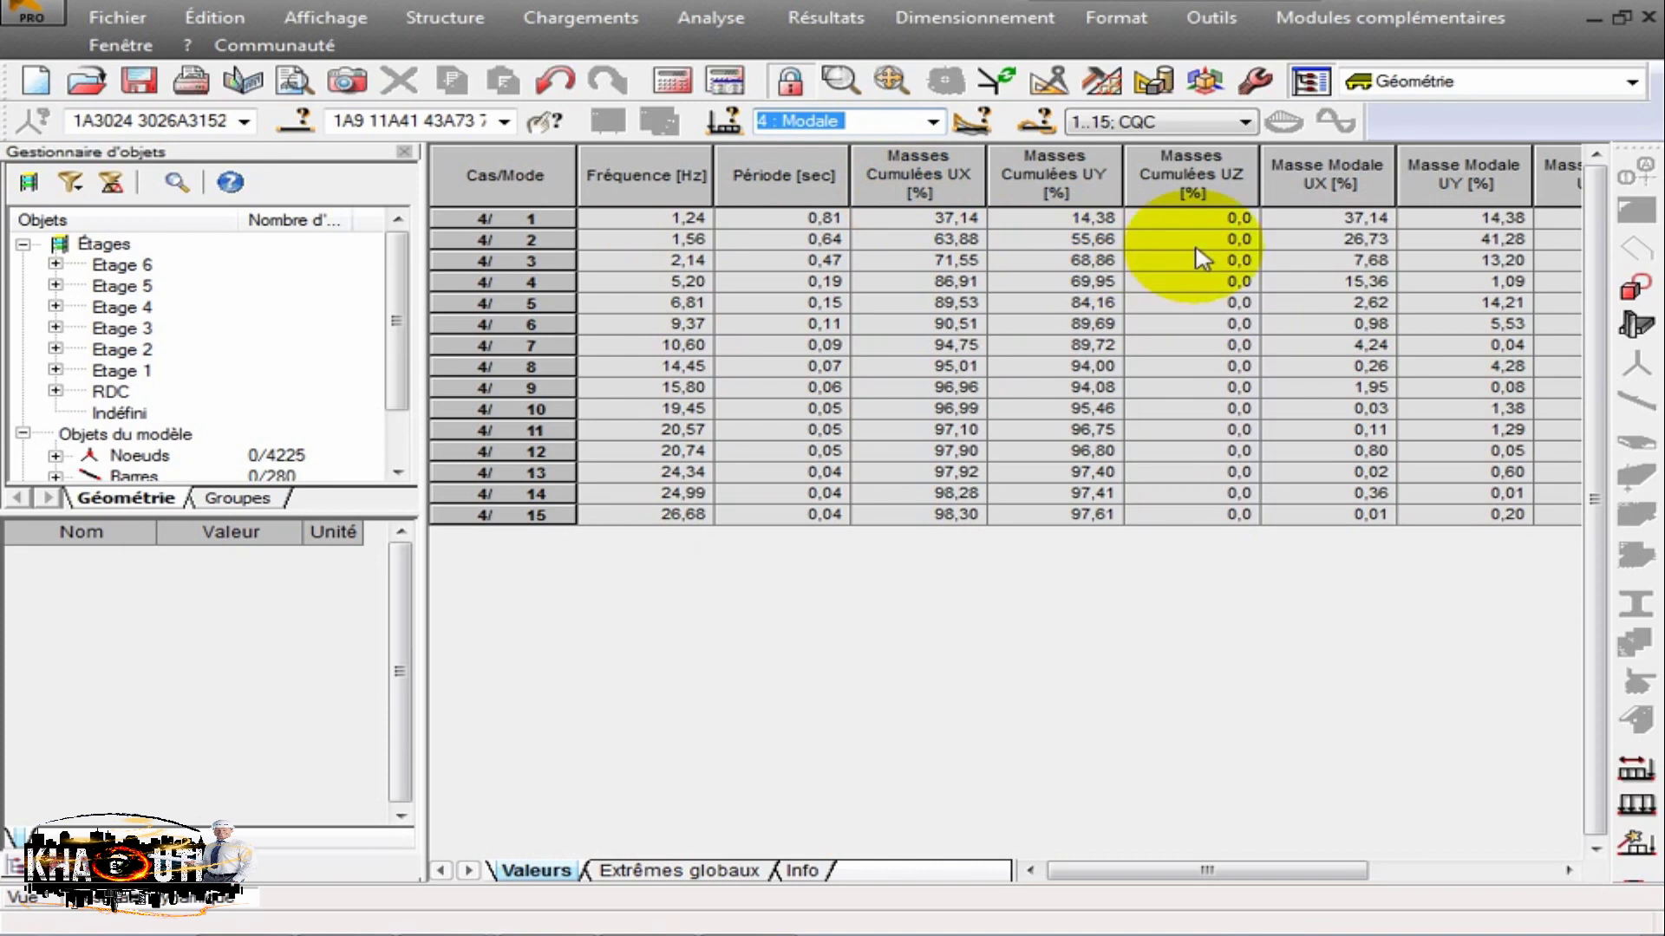
Check the modal mass UX of mode 1 against the modal mass UY of mode 2 in the reopened table.
left_click_drag(1062, 870, 1245, 869)
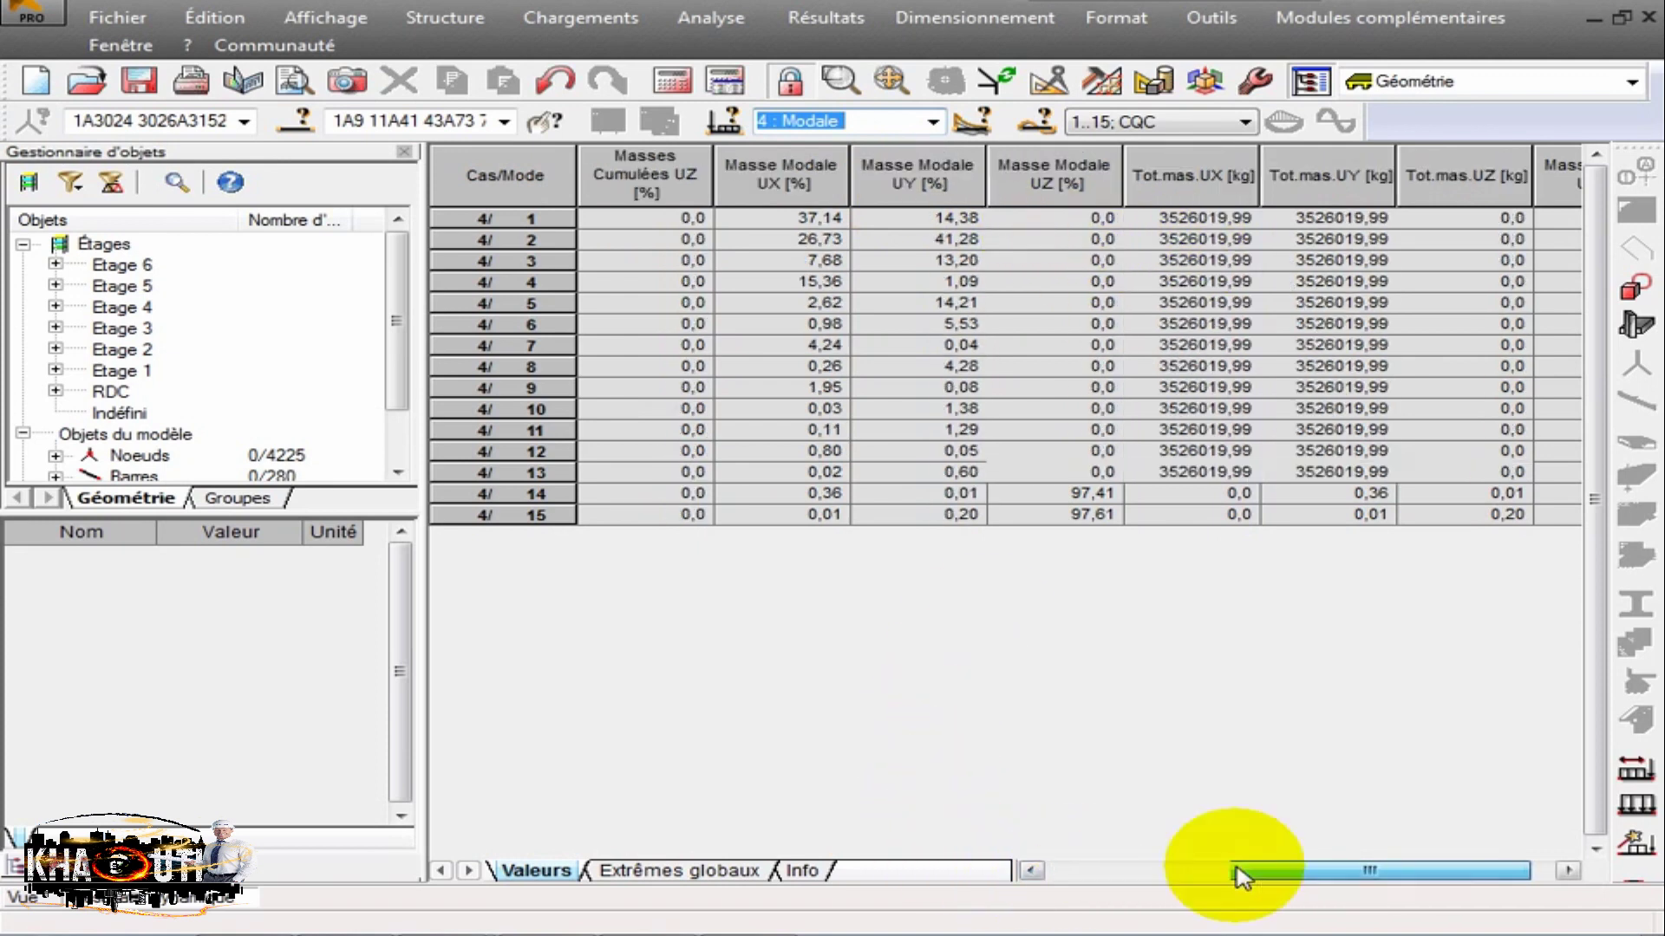
left_click(793, 216)
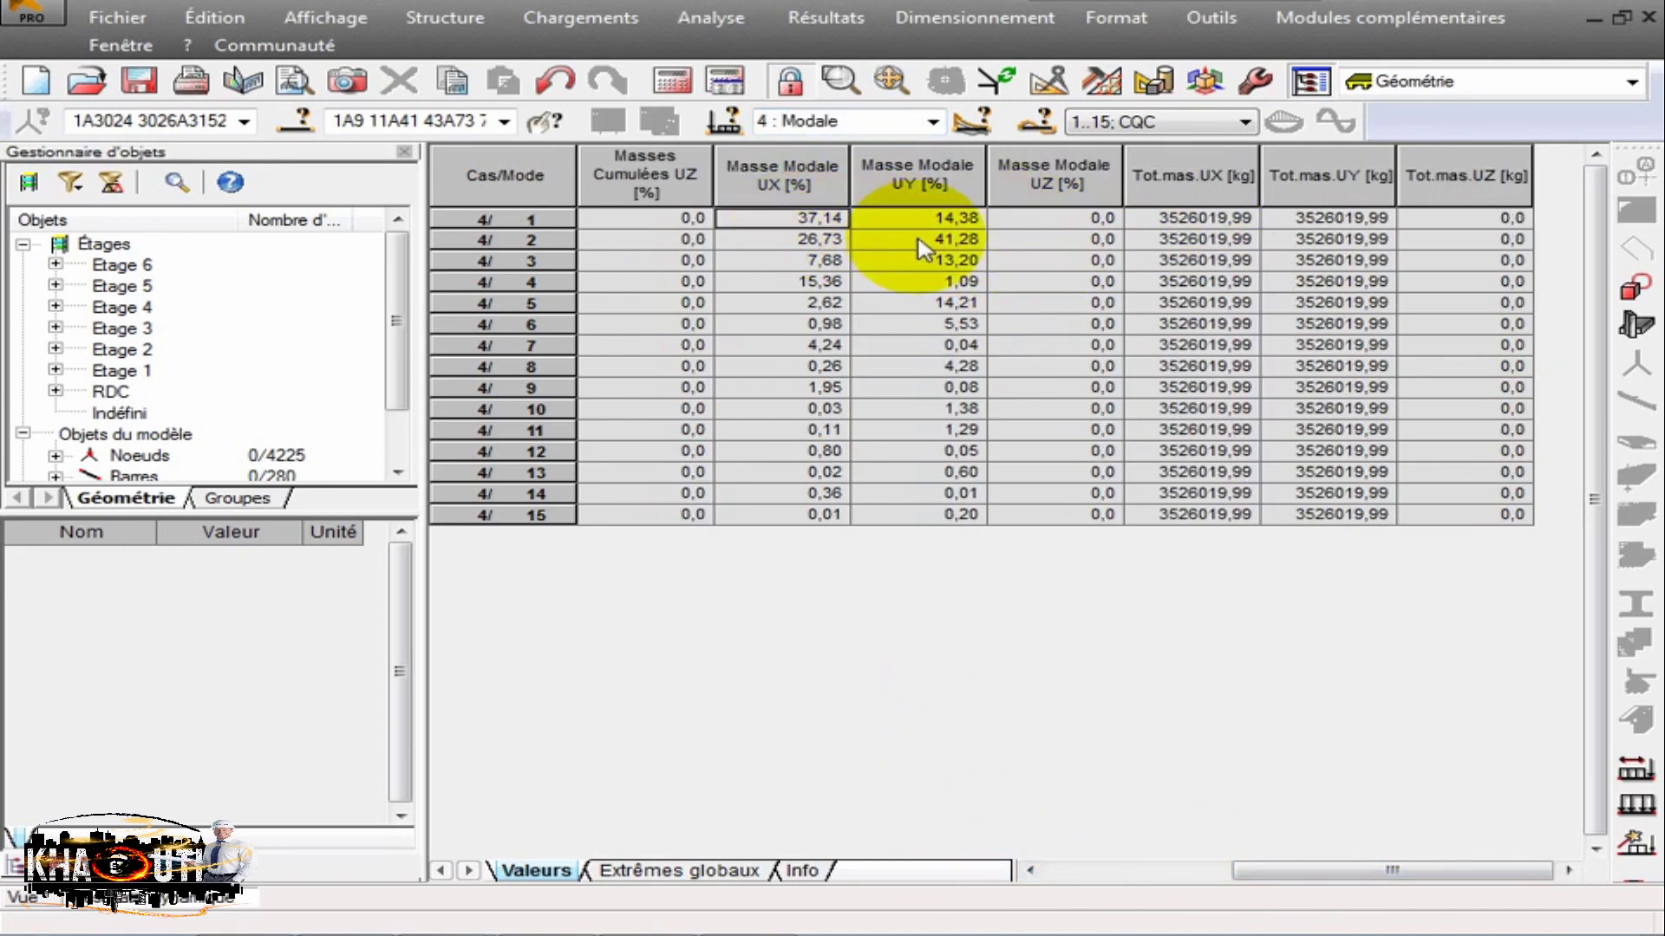
left_click(807, 218)
left_click(834, 220)
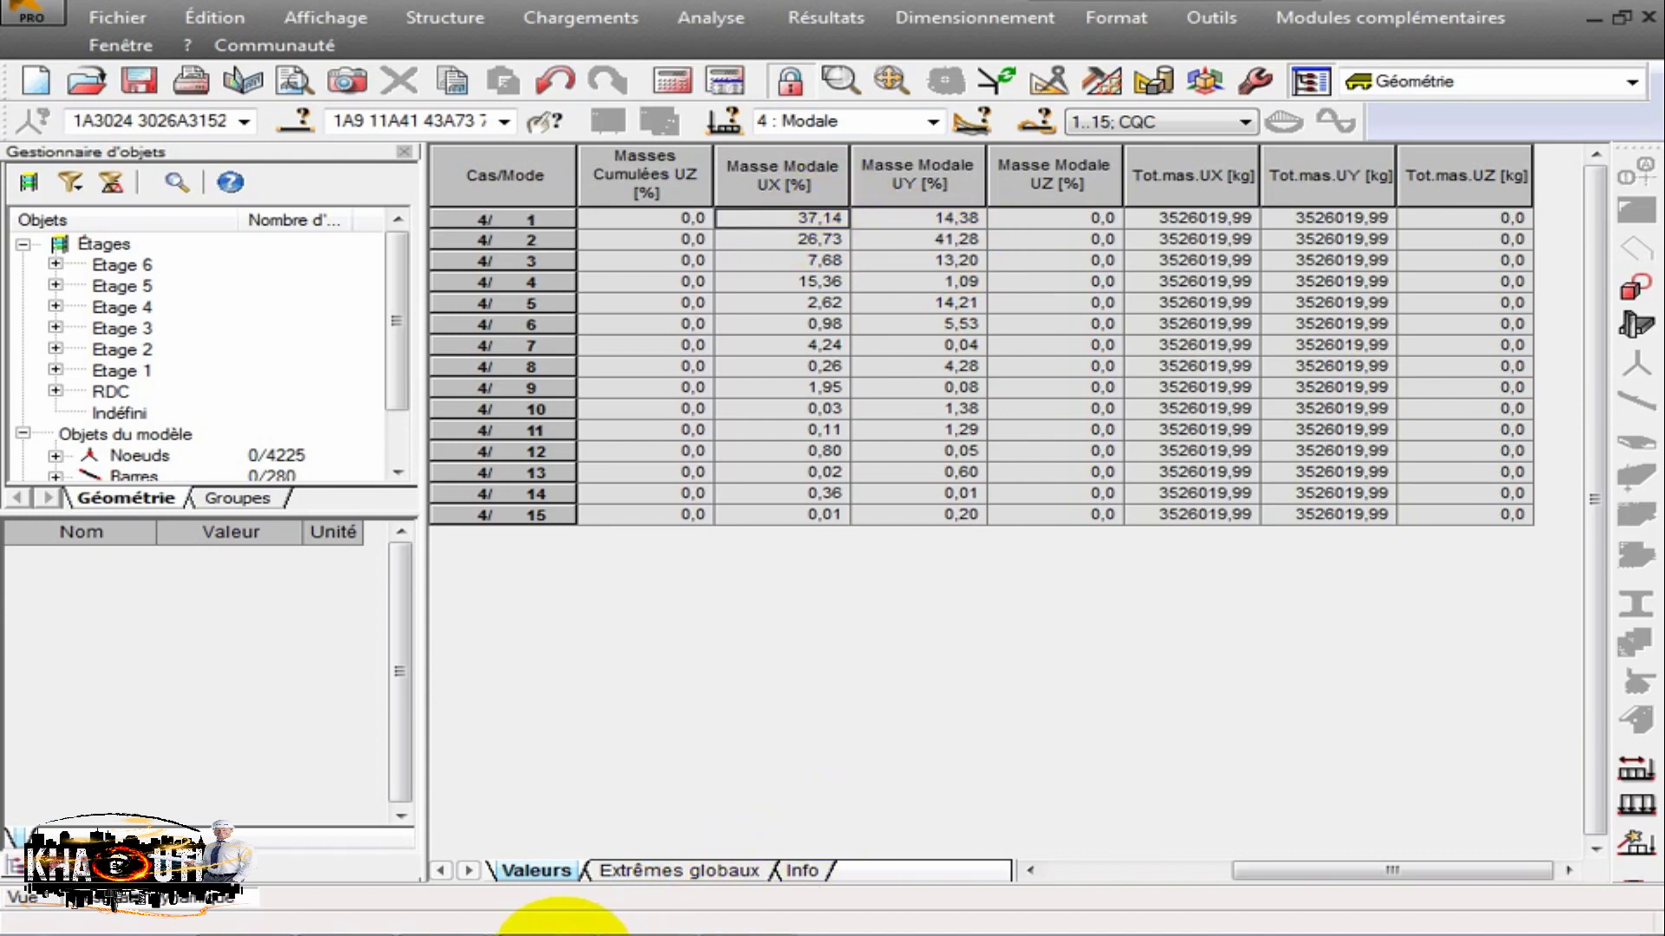
Switch to the open CBS structure model and bring up its Rapports verification window.
left_click(473, 928)
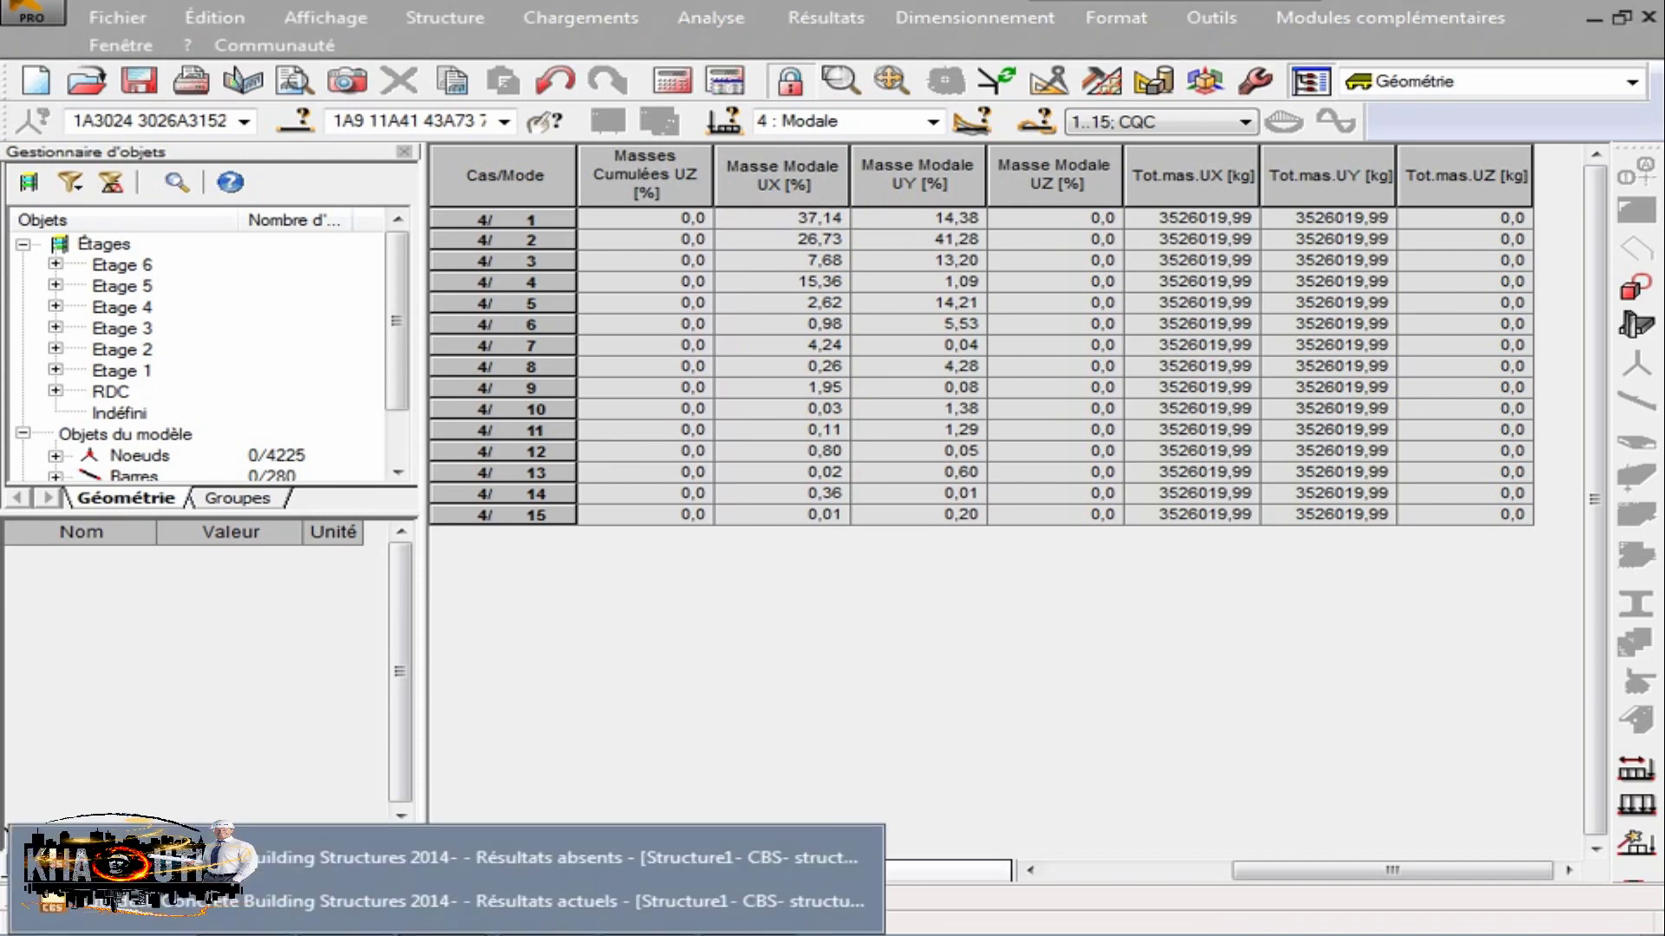
left_click(467, 908)
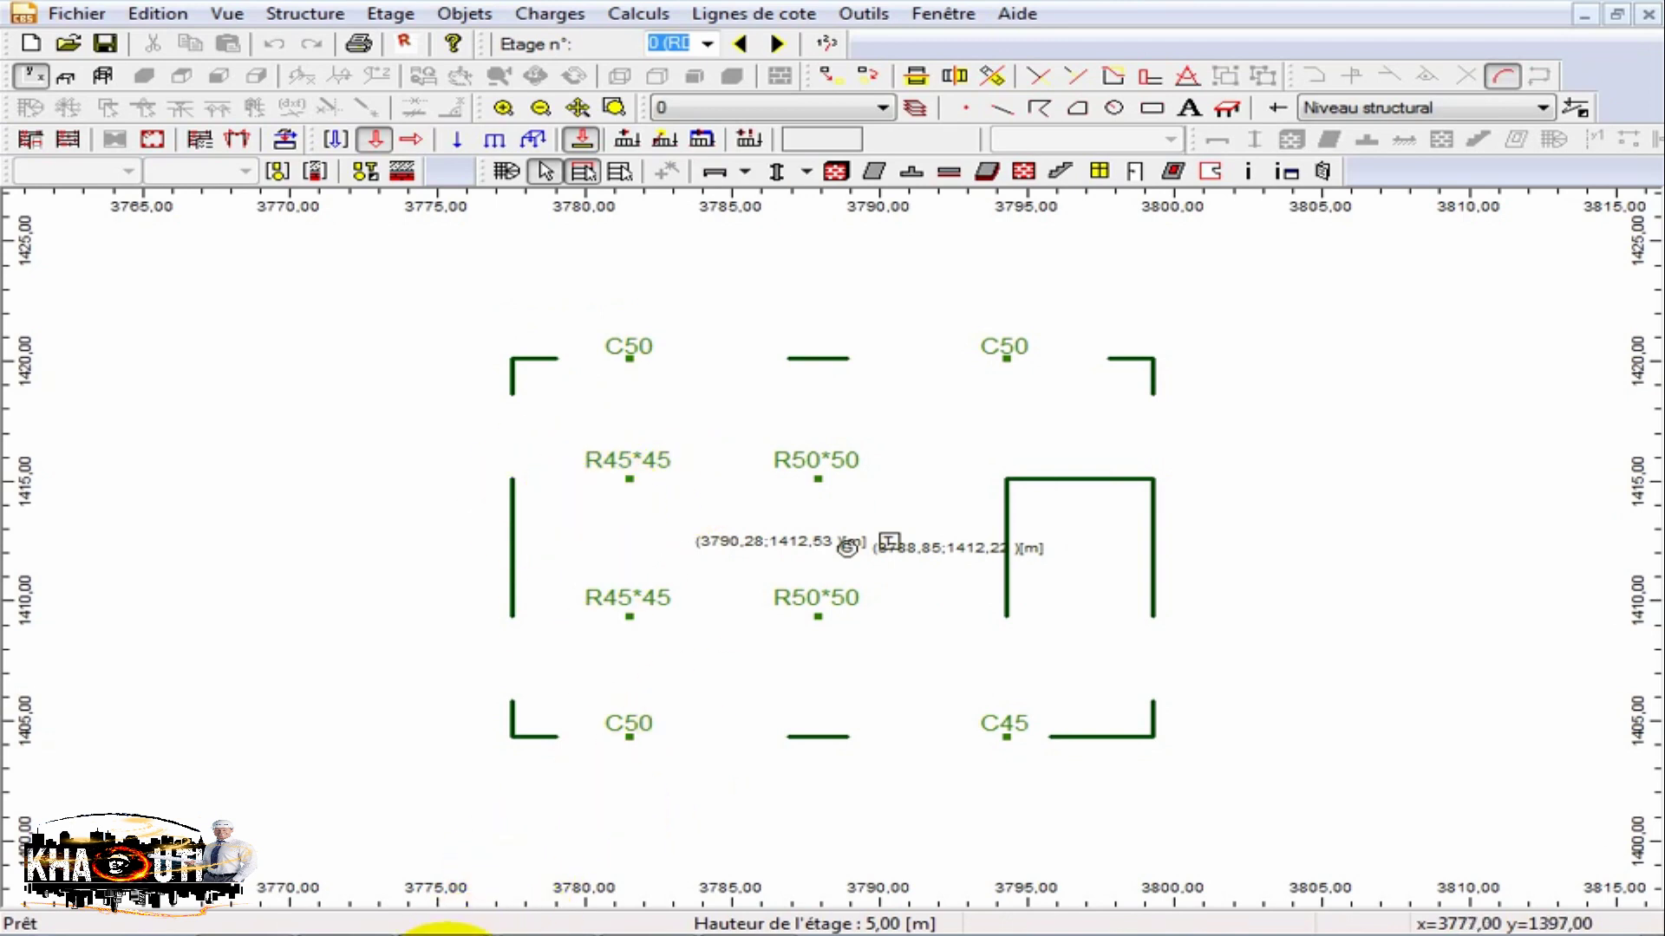
left_click(446, 935)
left_click(412, 858)
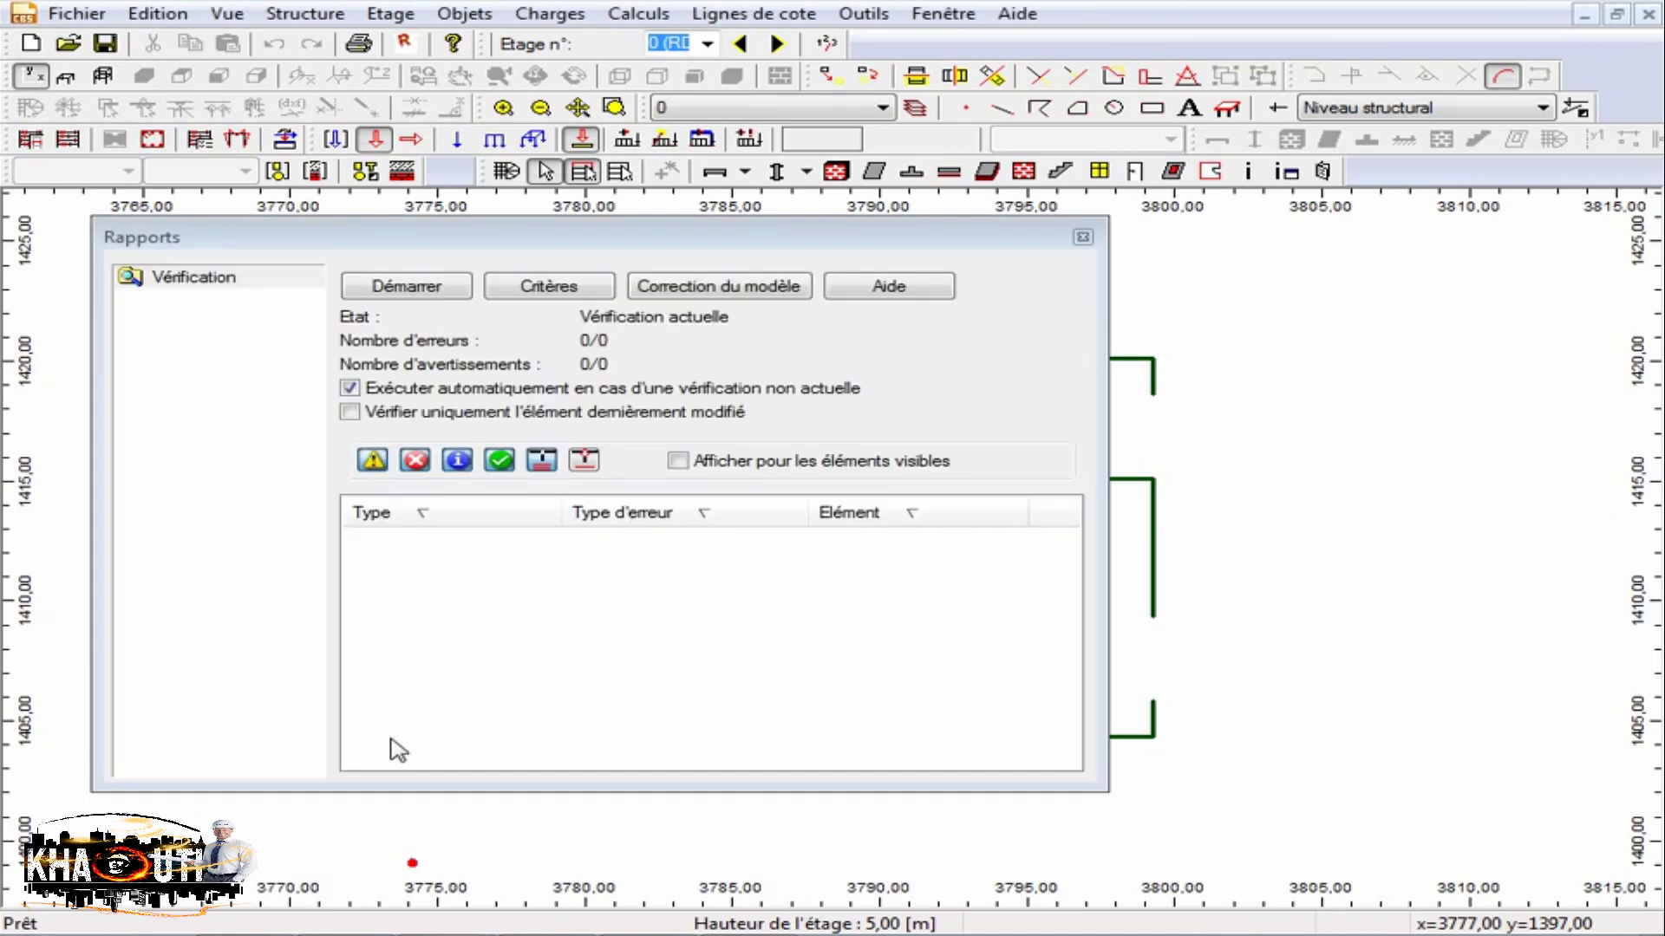
Close the Rapports window and show storey 6 of the model in the 2D plan view.
left_click(1082, 236)
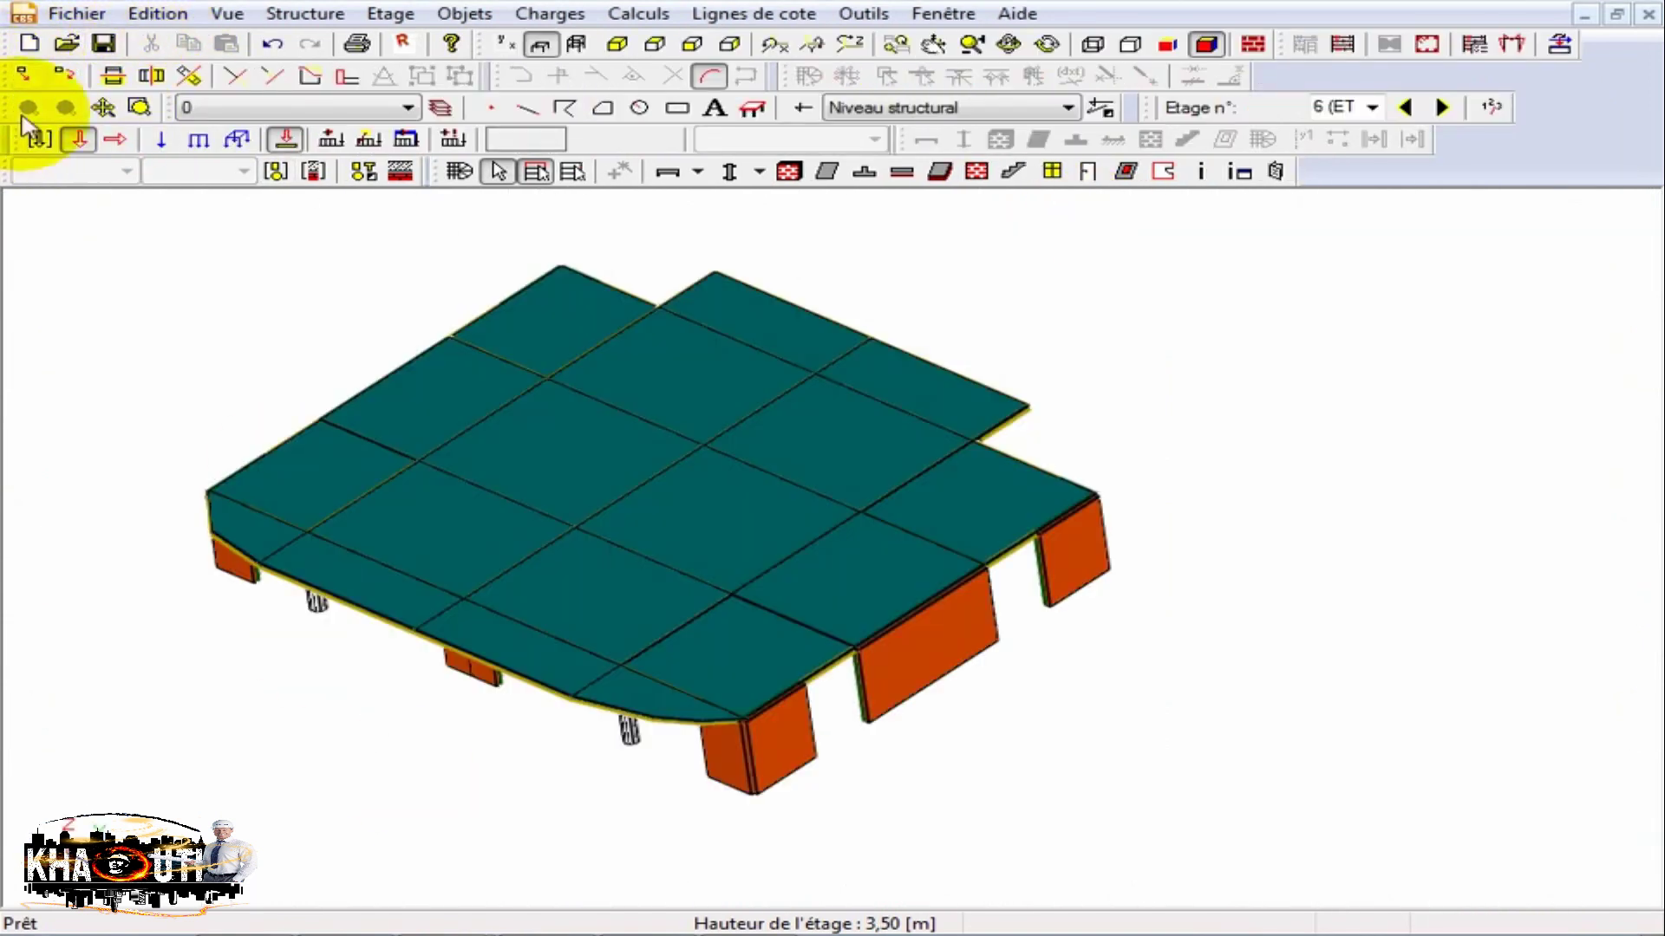
left_click(104, 107)
left_click(212, 251)
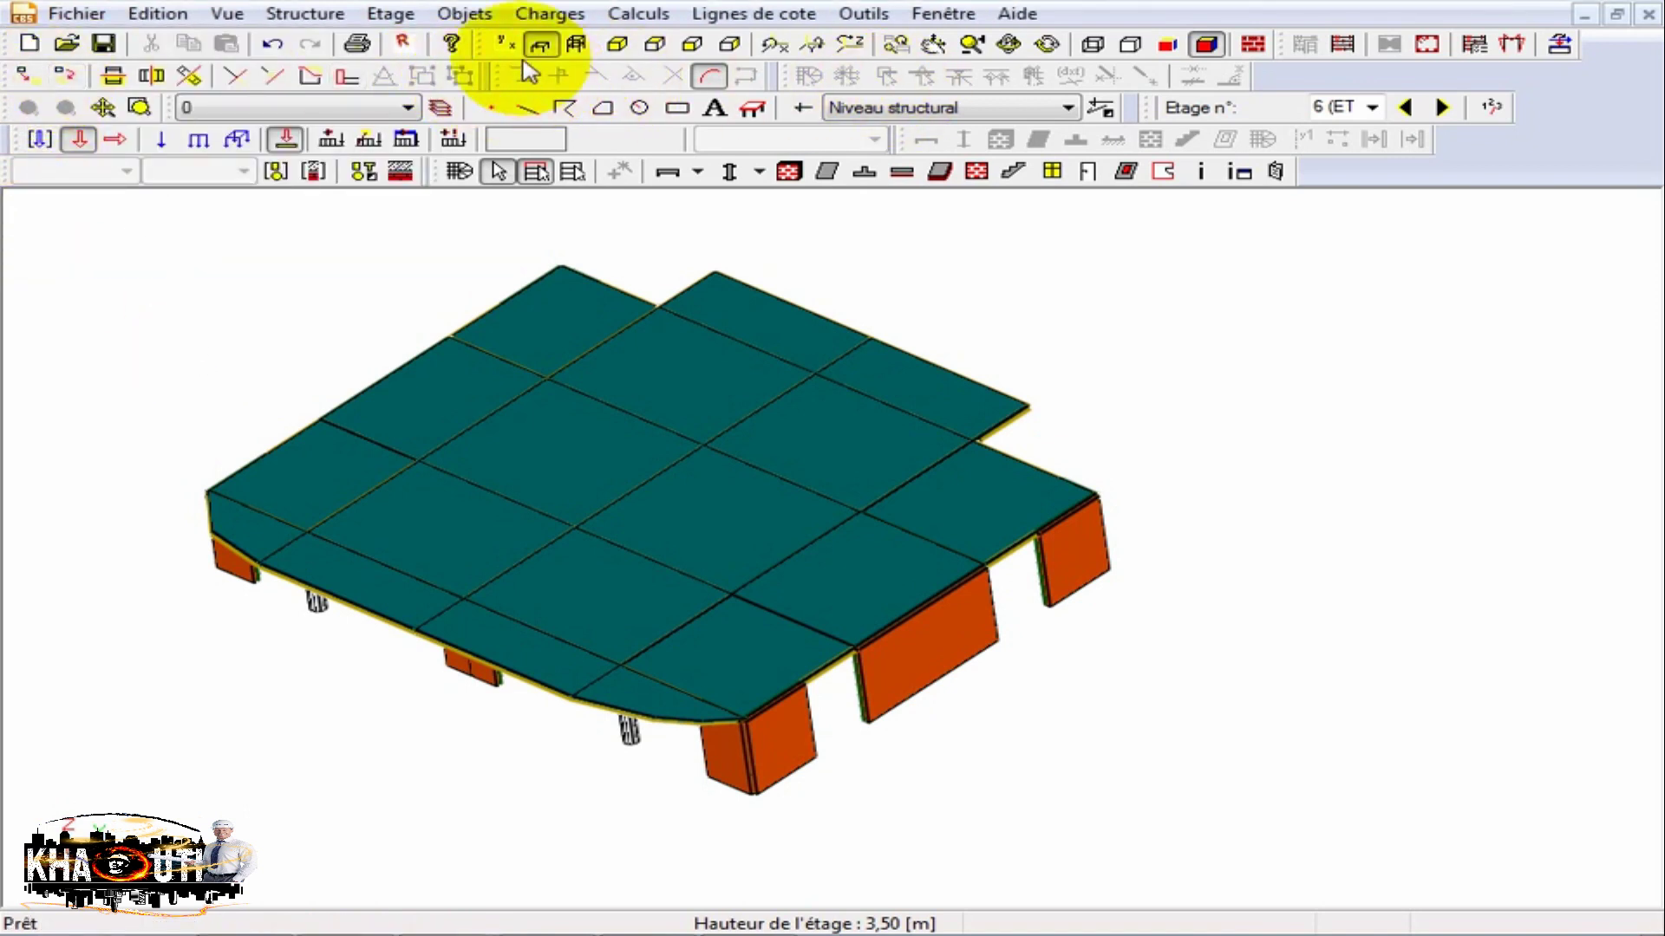
left_click(503, 43)
Limit the displayed objects in the storey plan to columns (Poteaux) and walls (Parois).
right_click(316, 425)
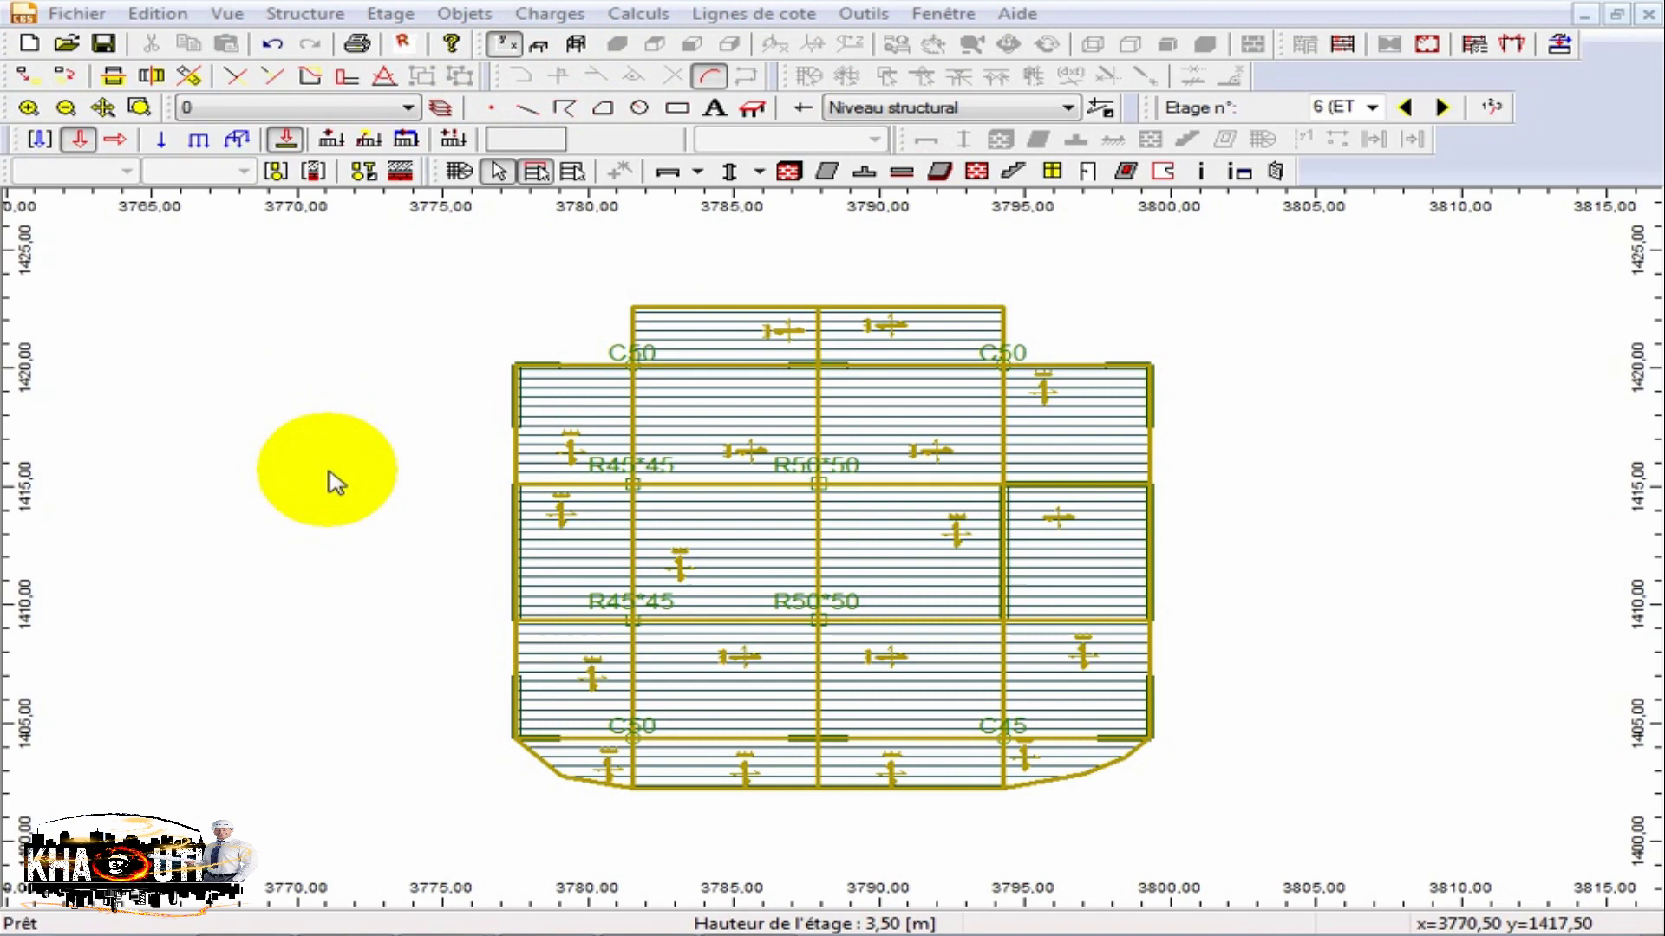
left_click(328, 475)
left_click(557, 368)
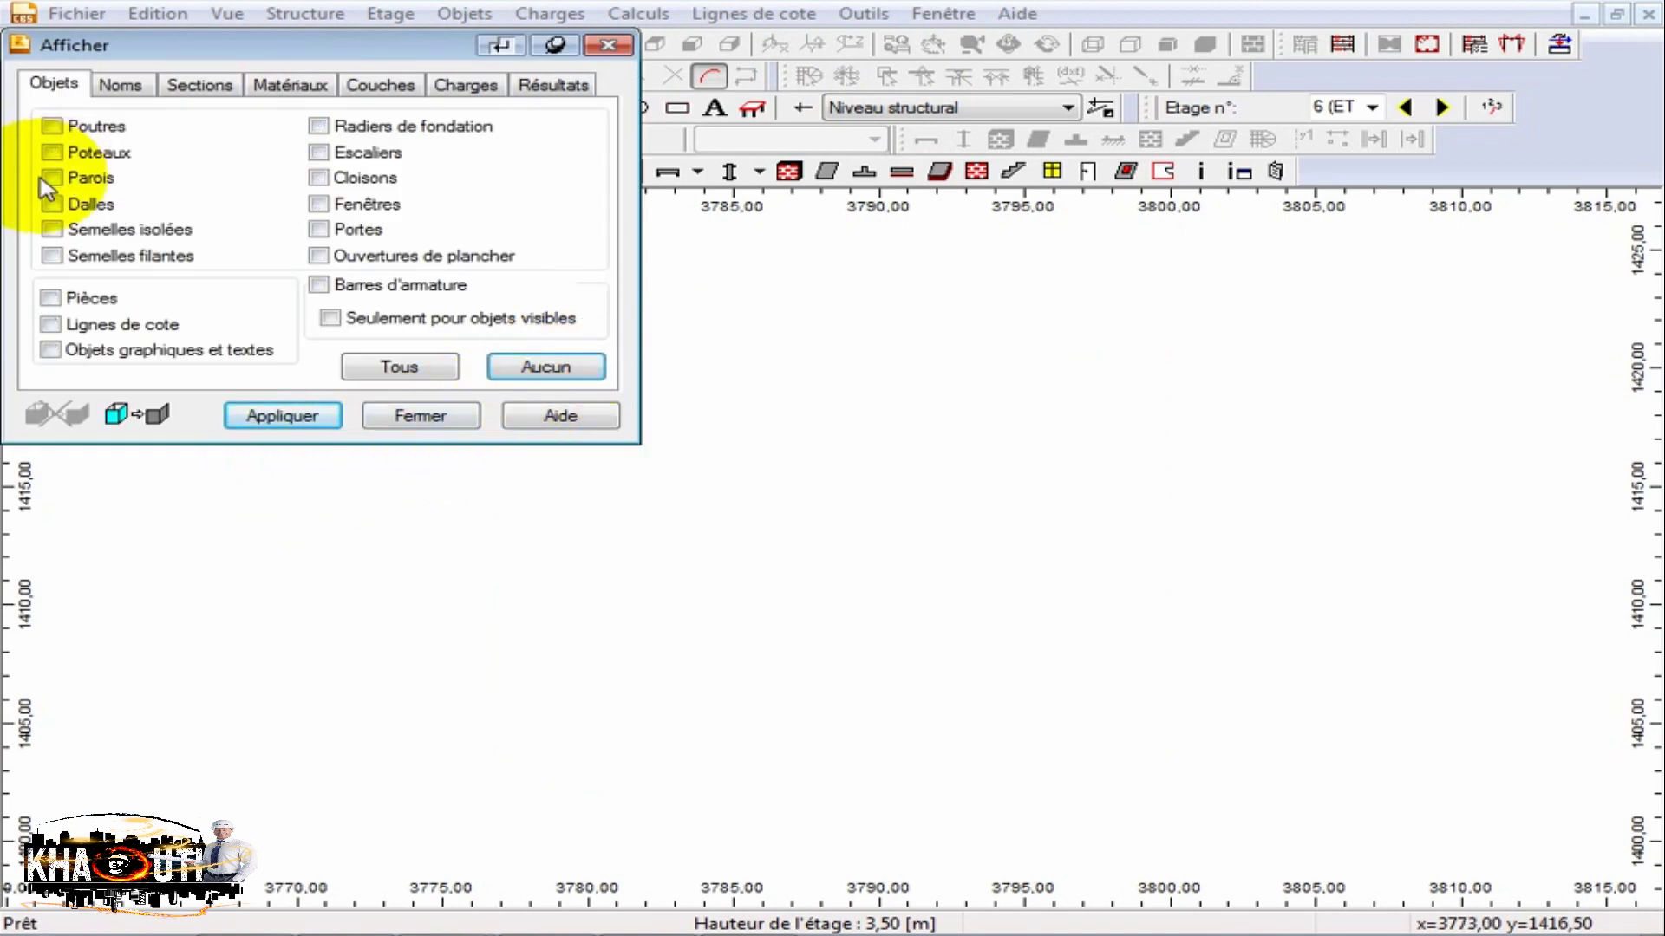
left_click(52, 177)
left_click(52, 125)
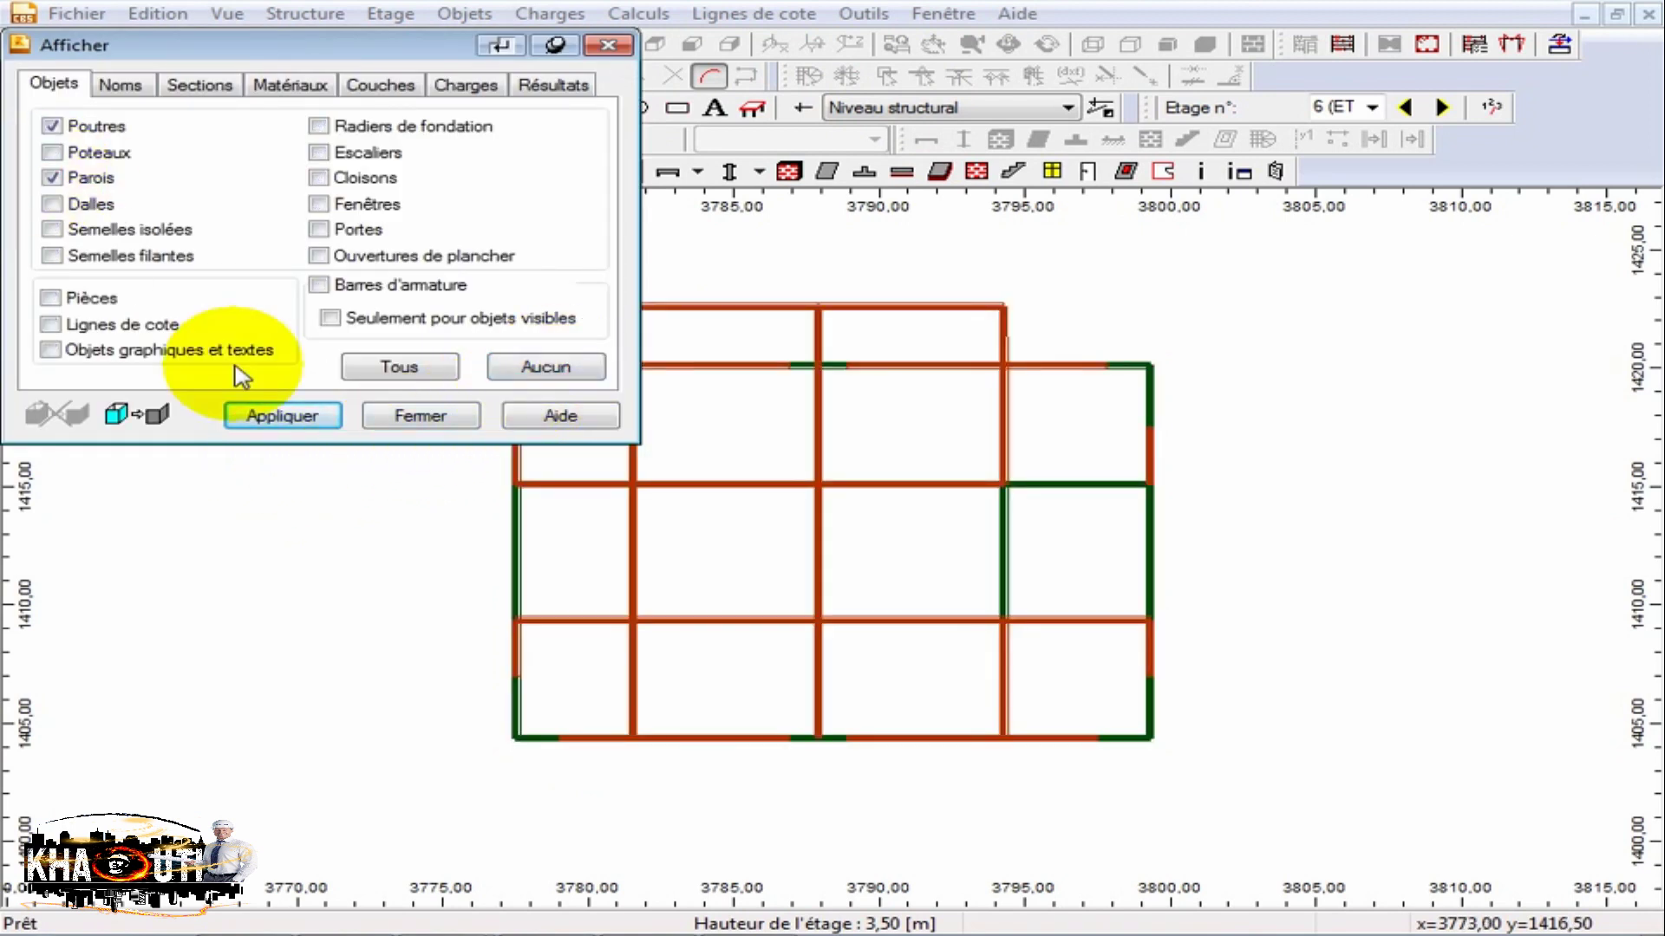
left_click(54, 126)
left_click(52, 152)
left_click(416, 415)
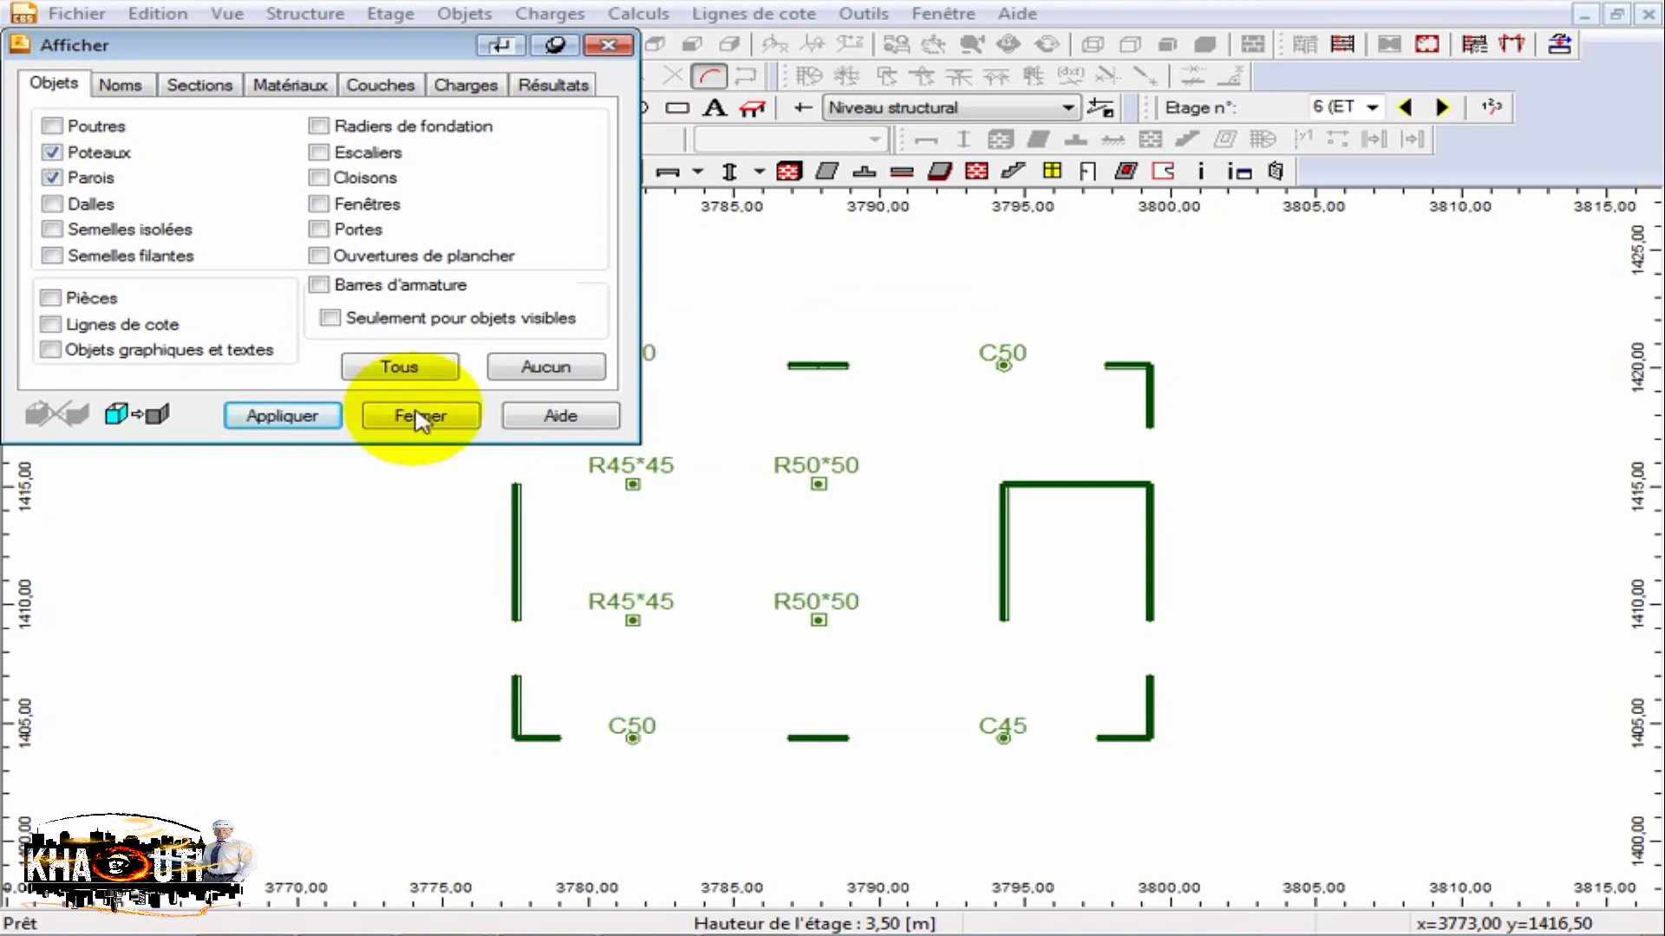
left_click(520, 724)
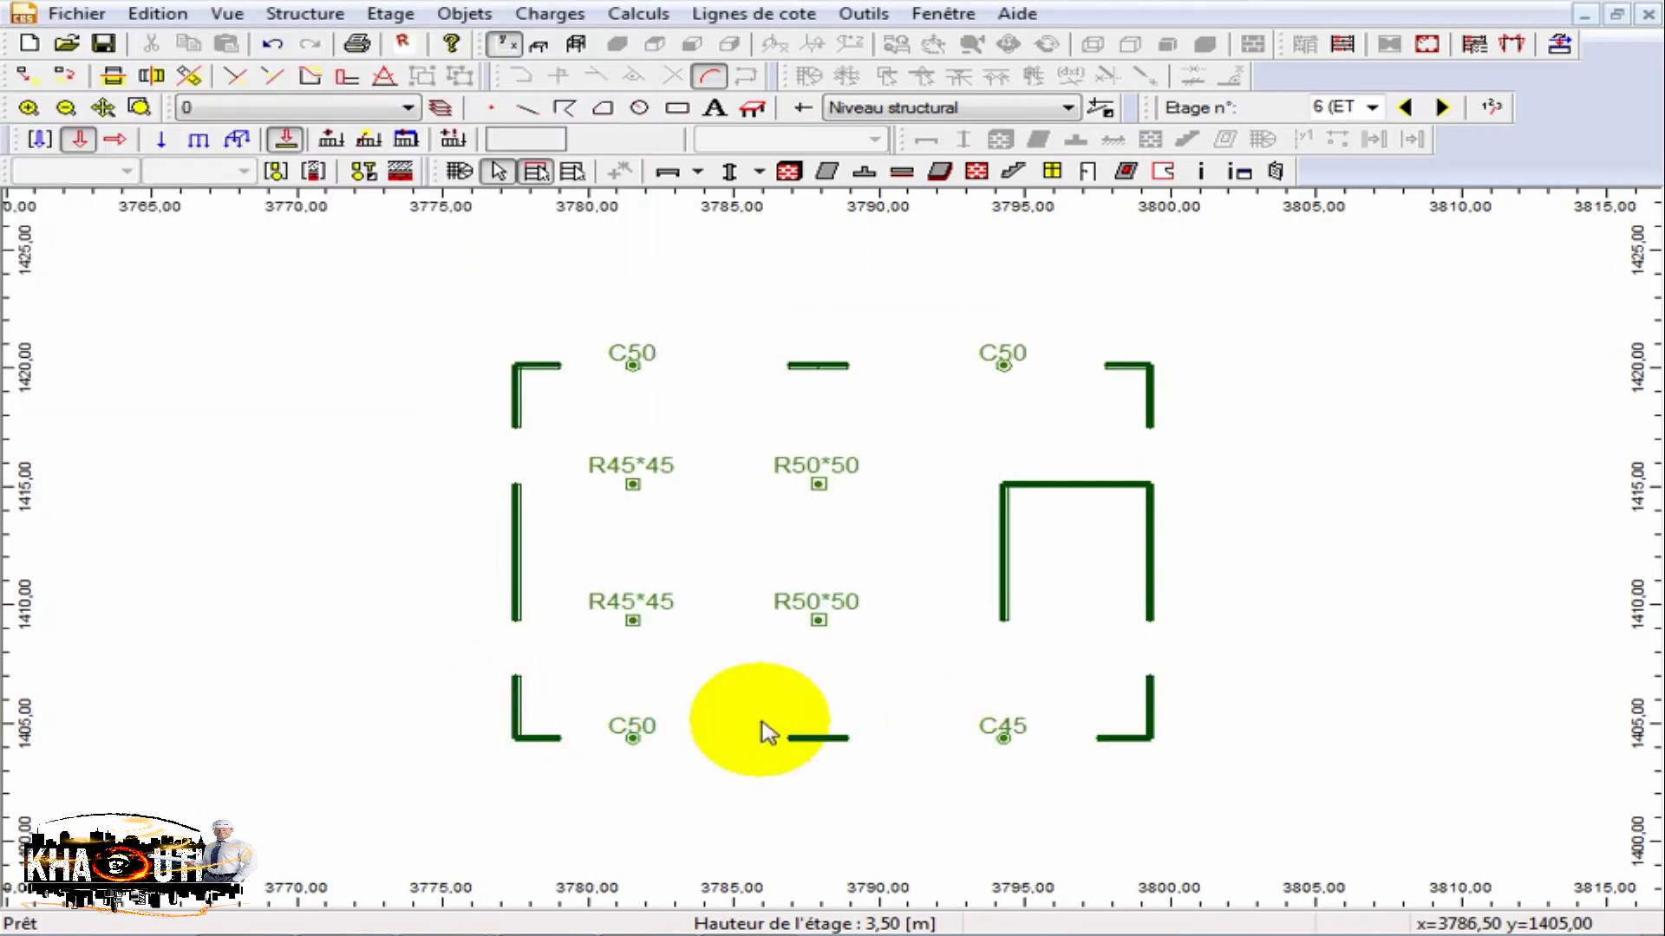
left_click(1171, 486)
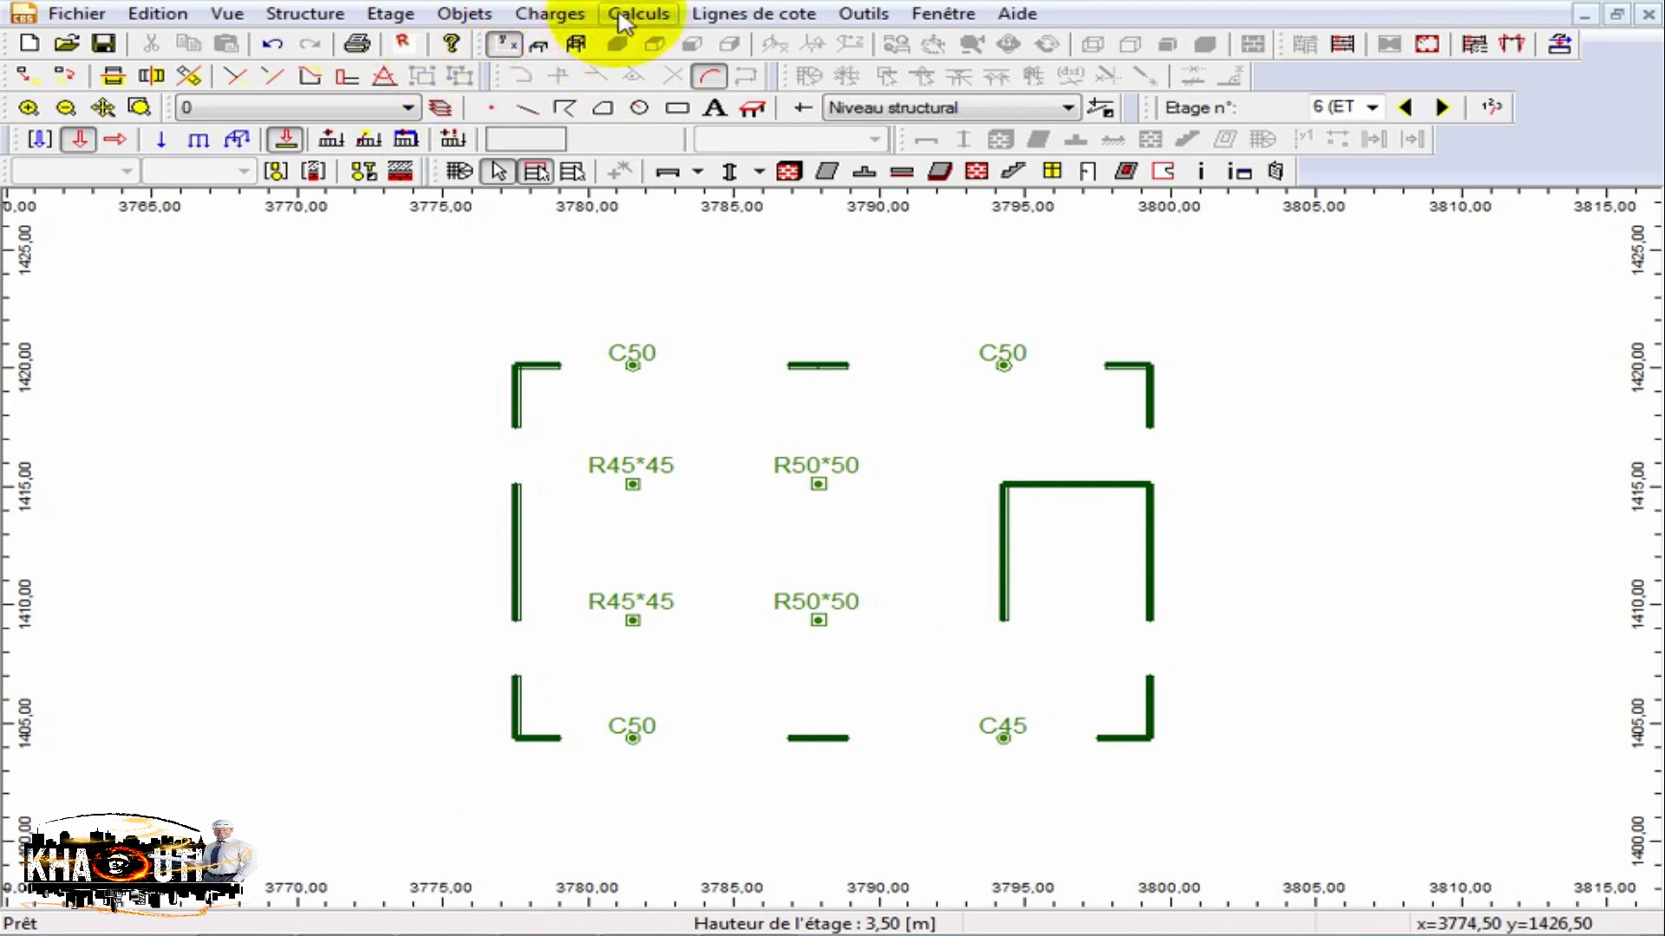
Export the CBS structure to Robot and view the generated 3D model from its right-rear side.
left_click(403, 45)
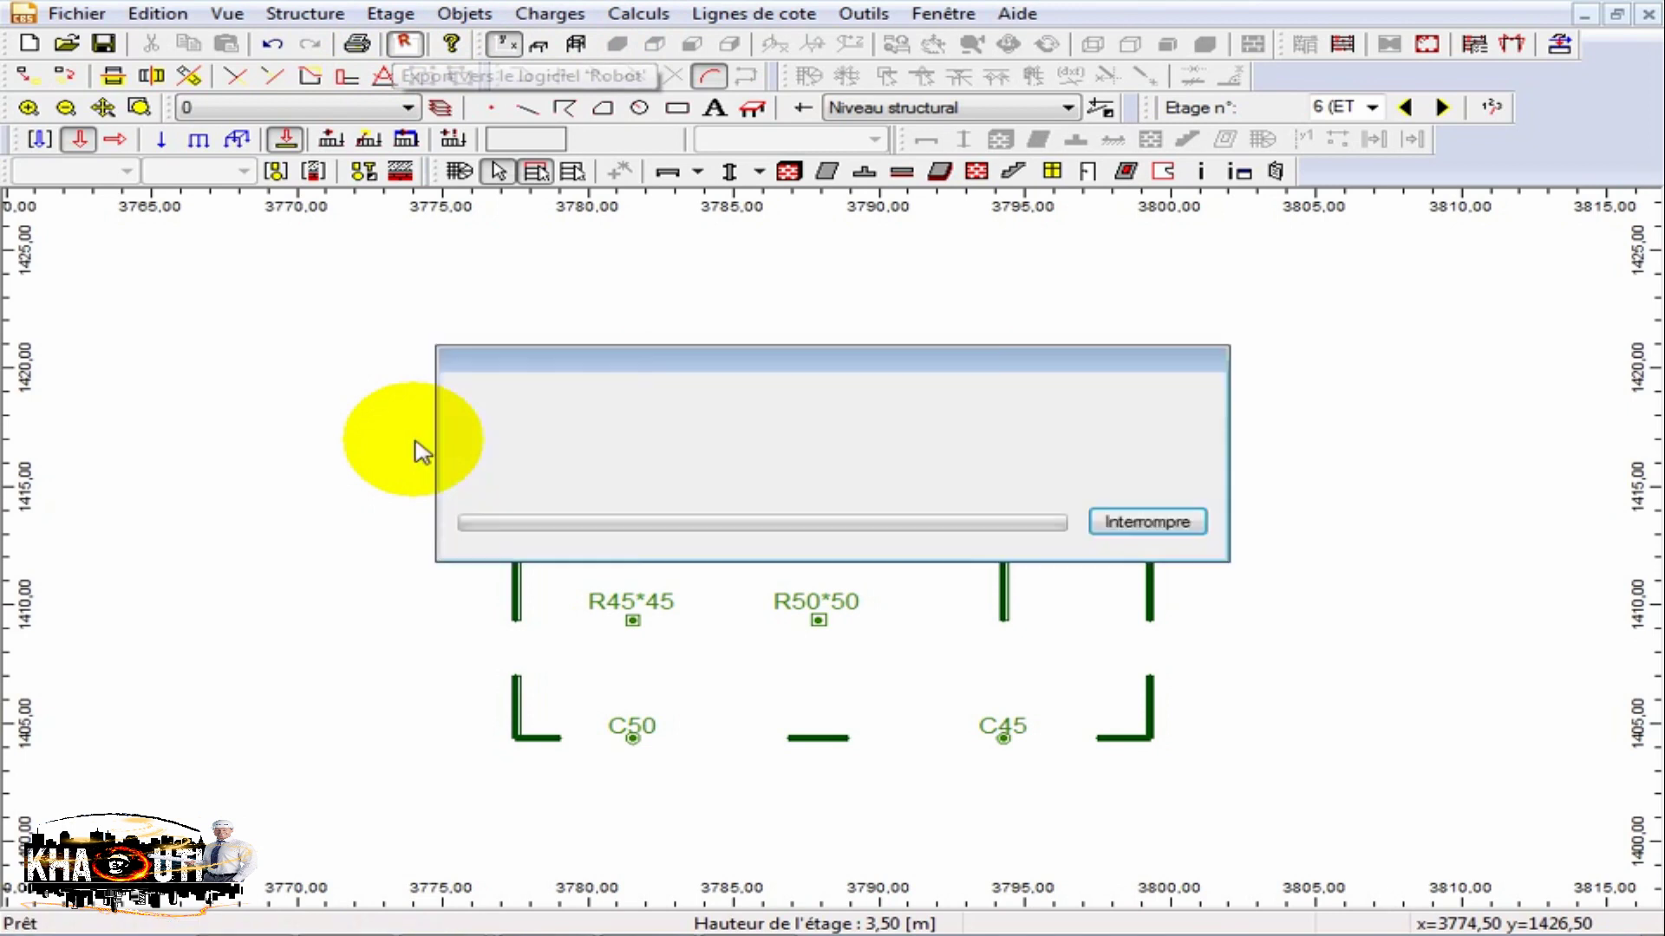
left_click(777, 504)
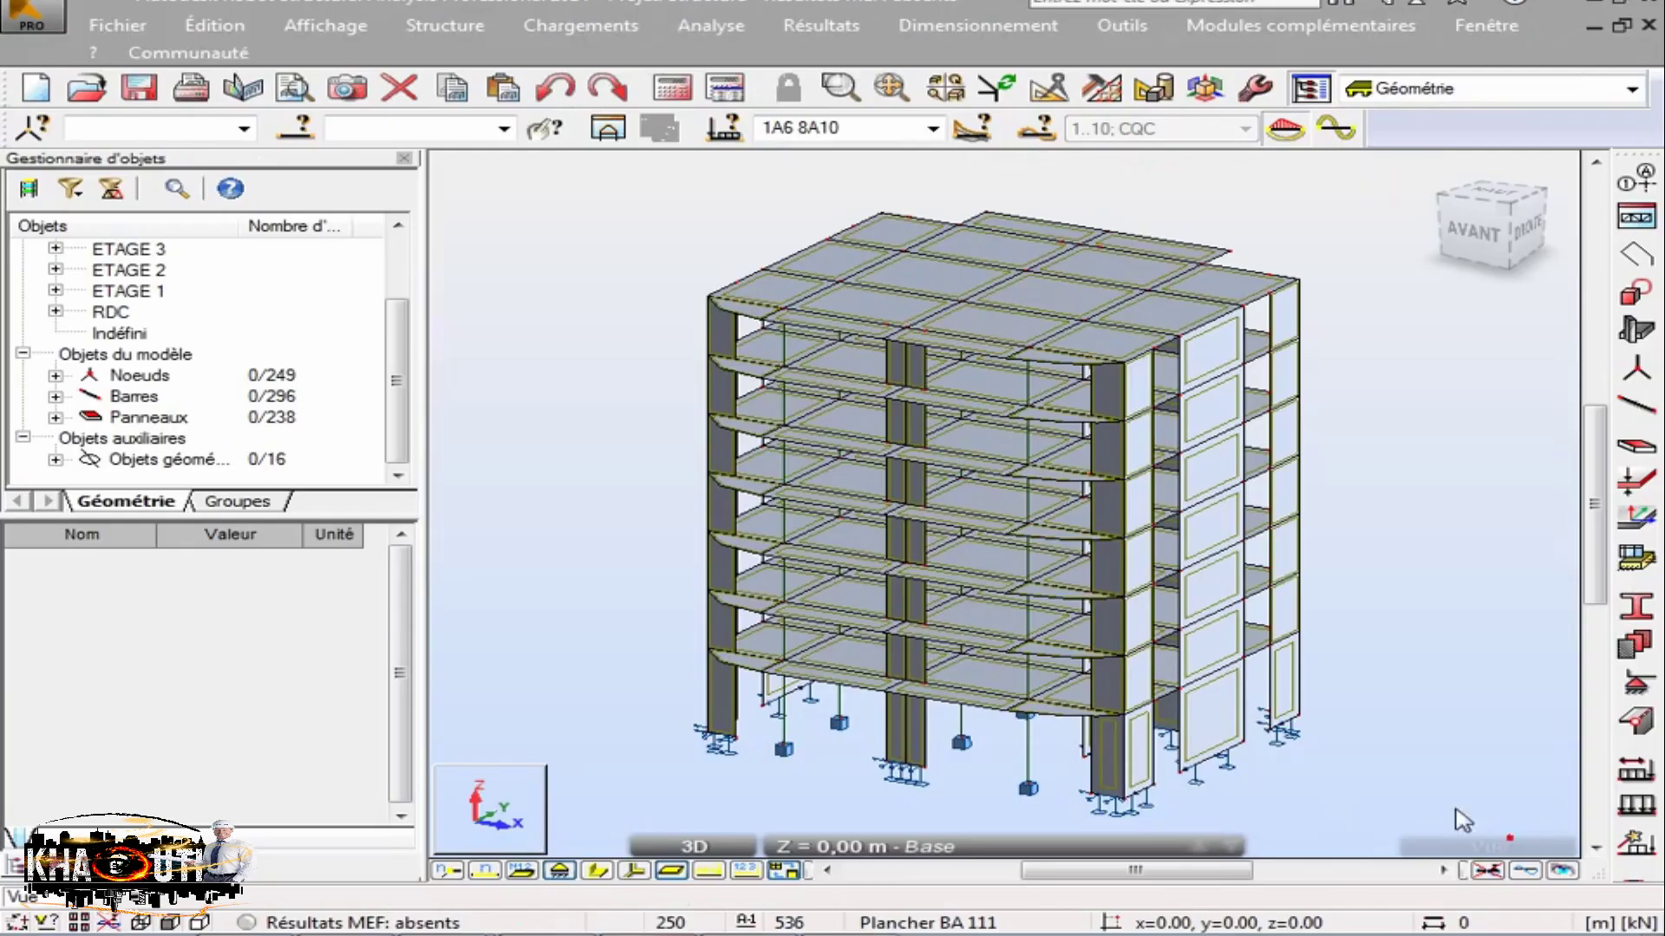
middle_click_drag(799, 439, 476, 424)
scroll(481, 430, "down", 2)
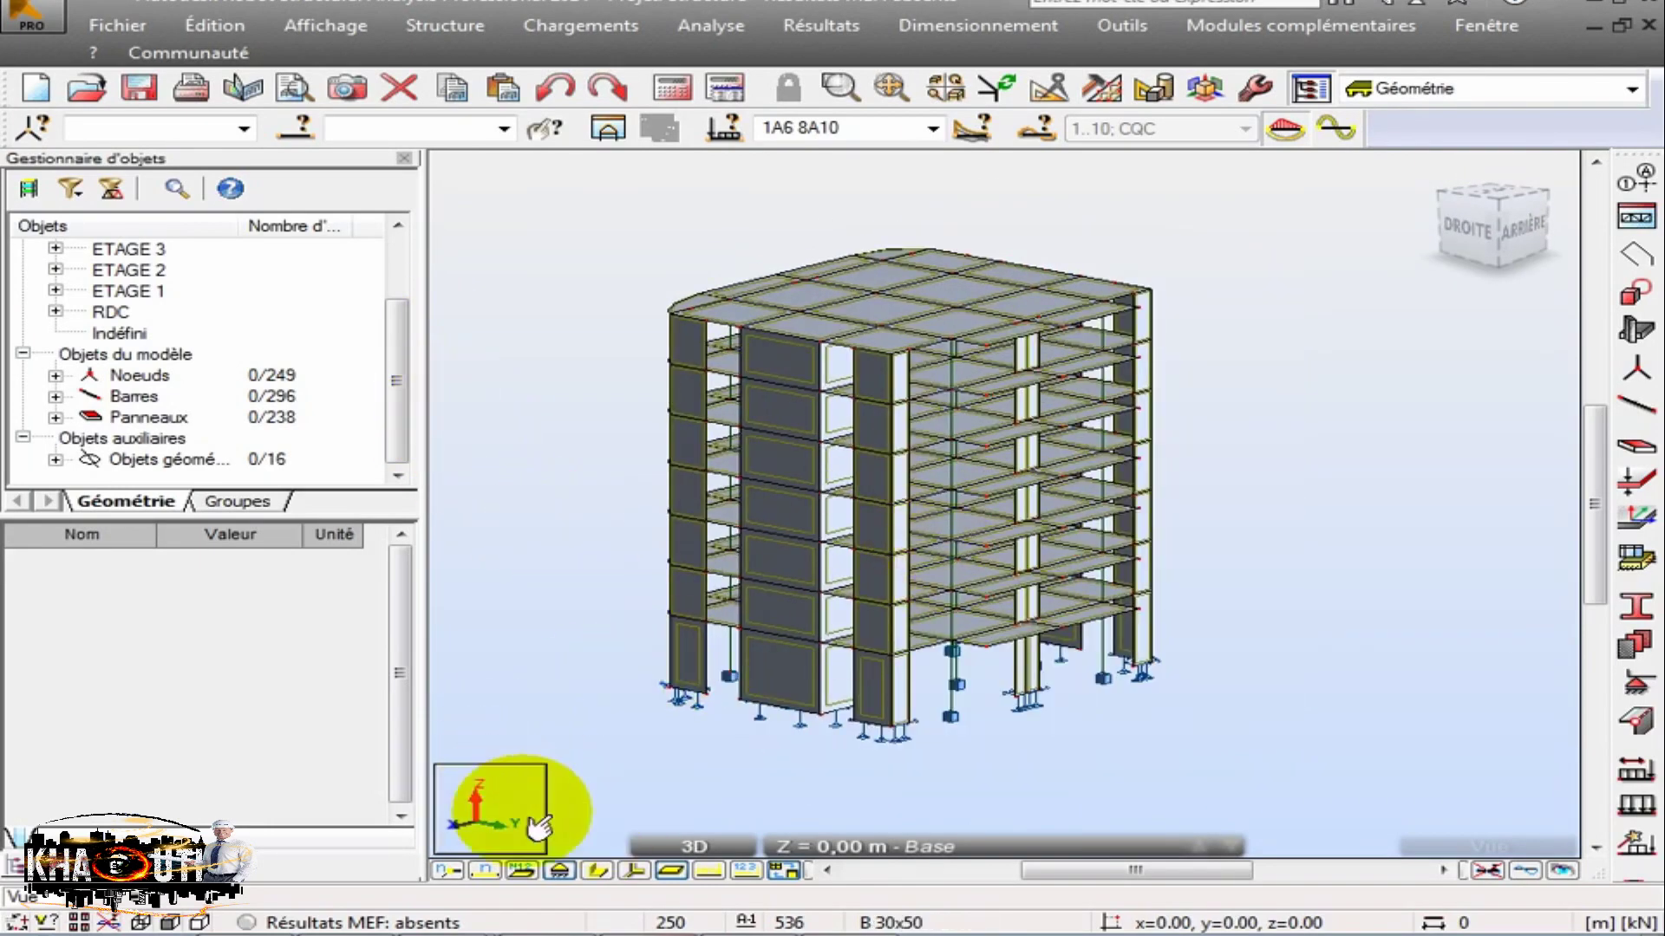
Display the bar section shapes and check the section properties of the foundation beam under the long side wall.
left_click(595, 869)
scroll(583, 699, "up", 5)
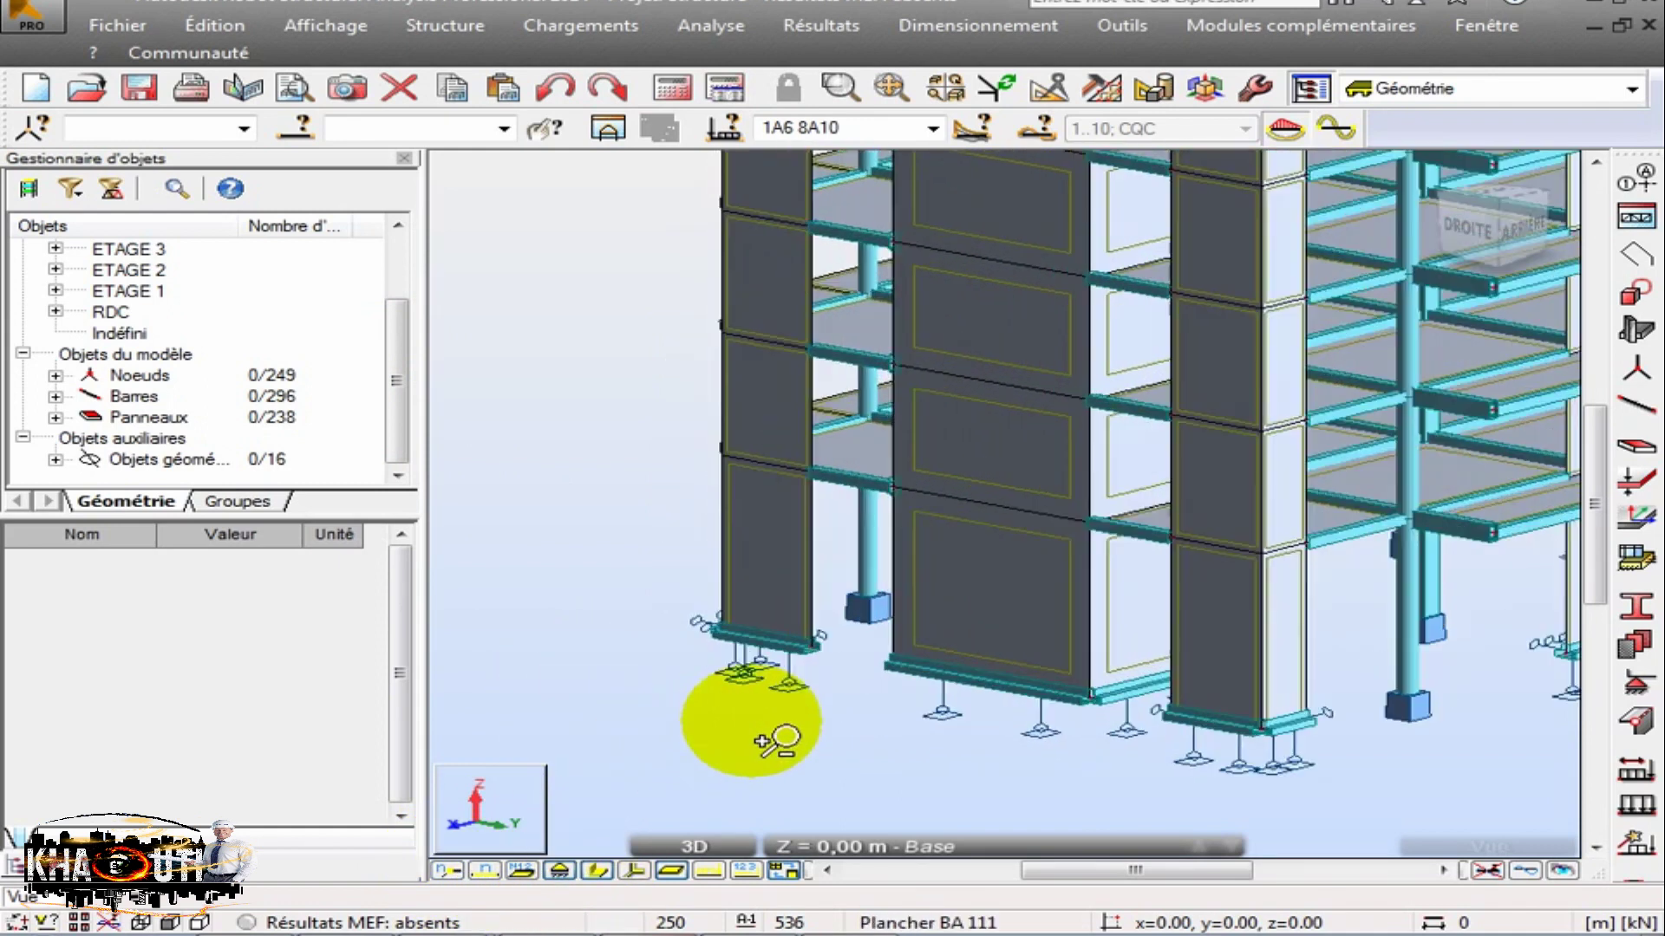
right_click(604, 617)
left_click(477, 250)
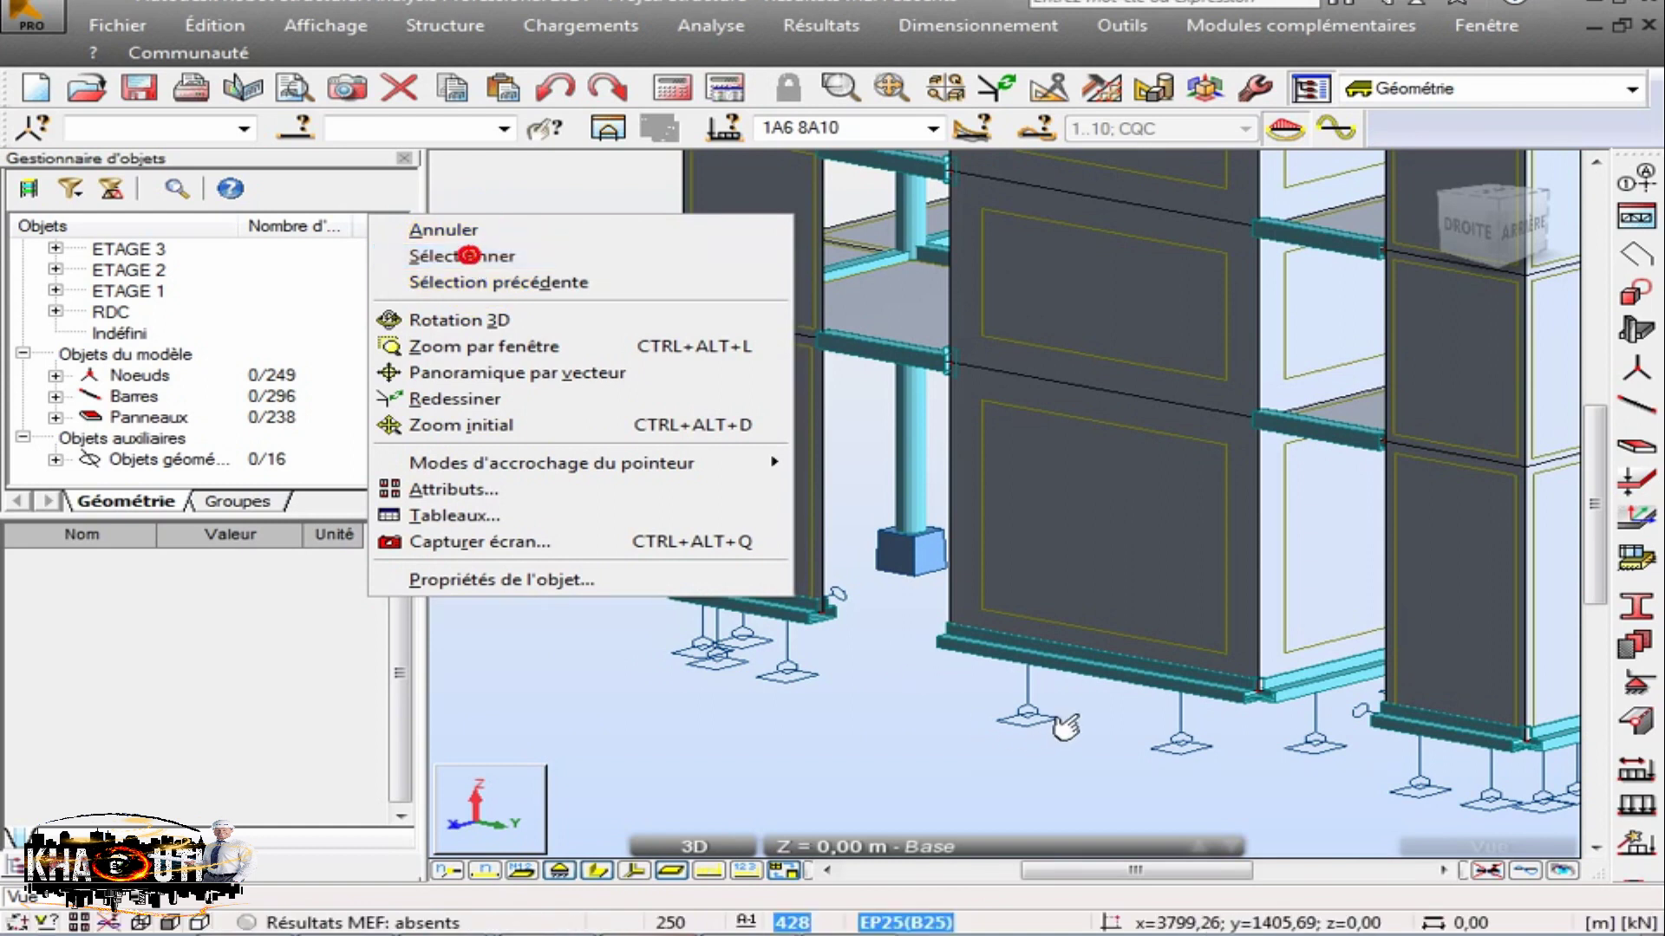
left_click(1099, 685)
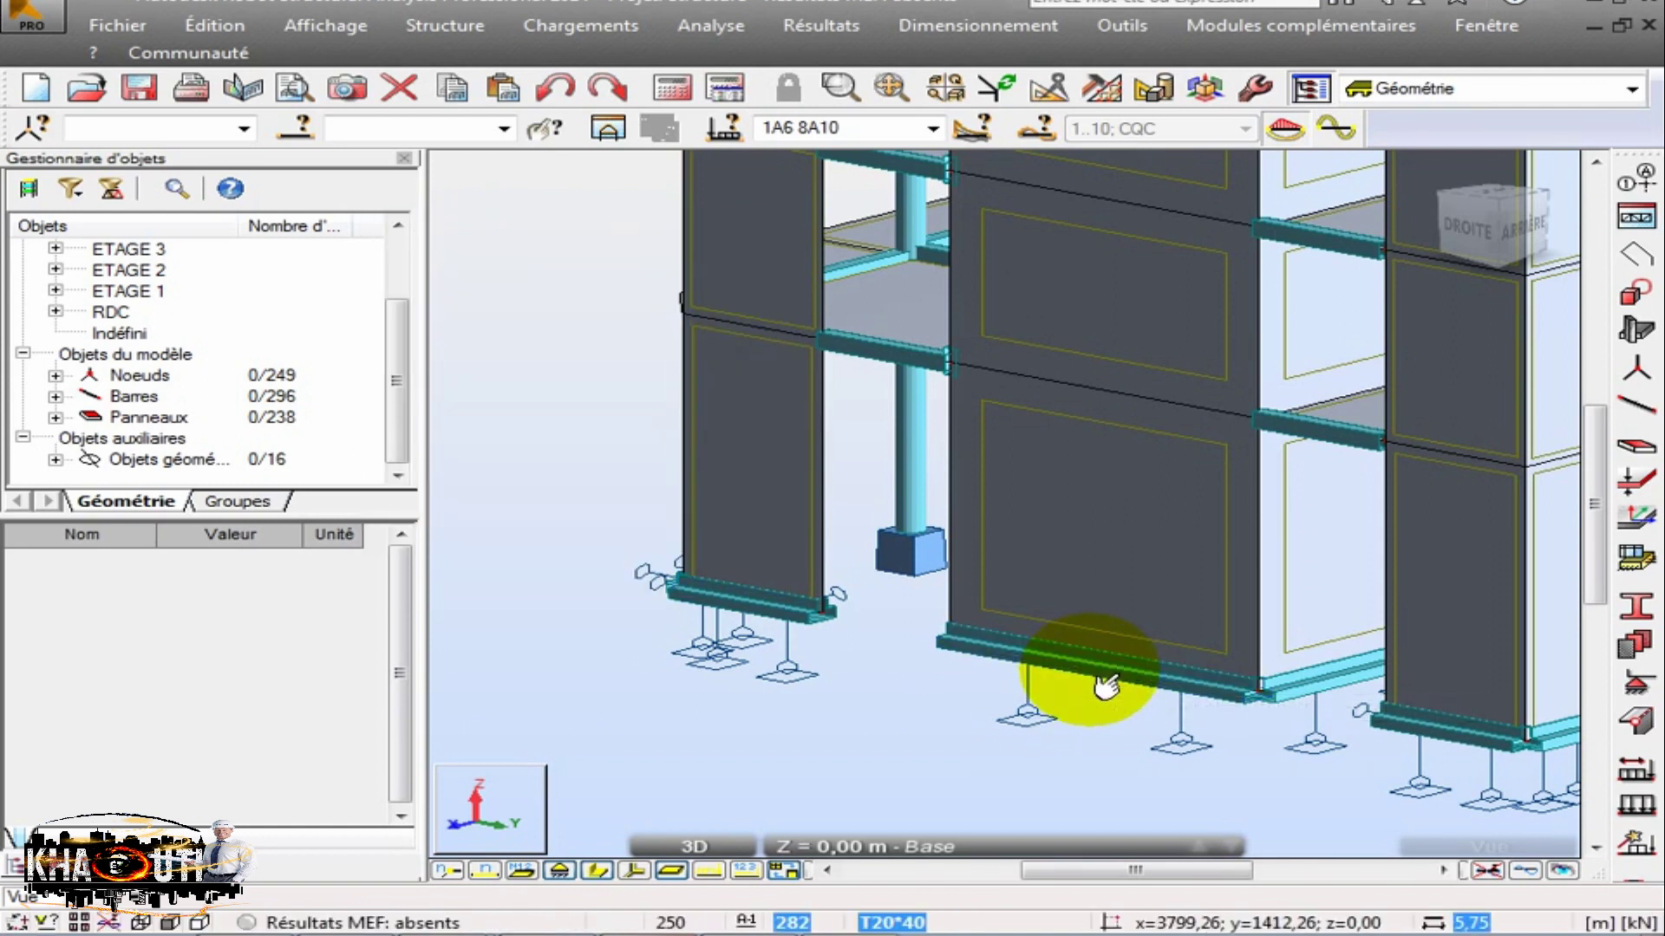
left_click(1105, 685)
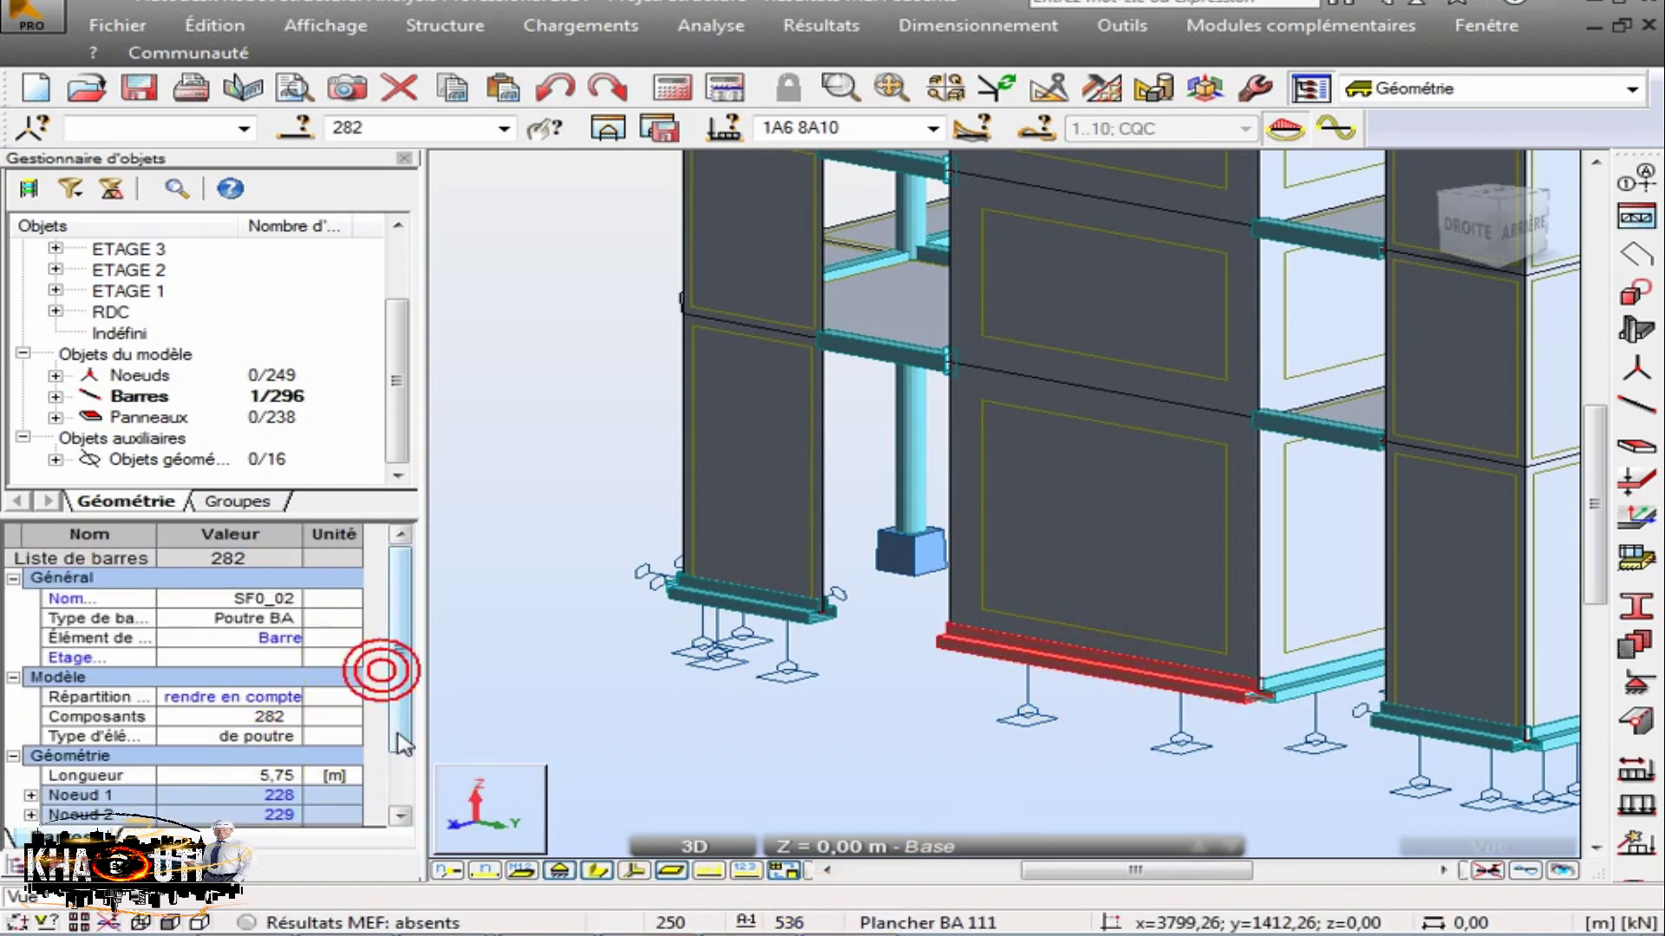
scroll(401, 744, "down", 3)
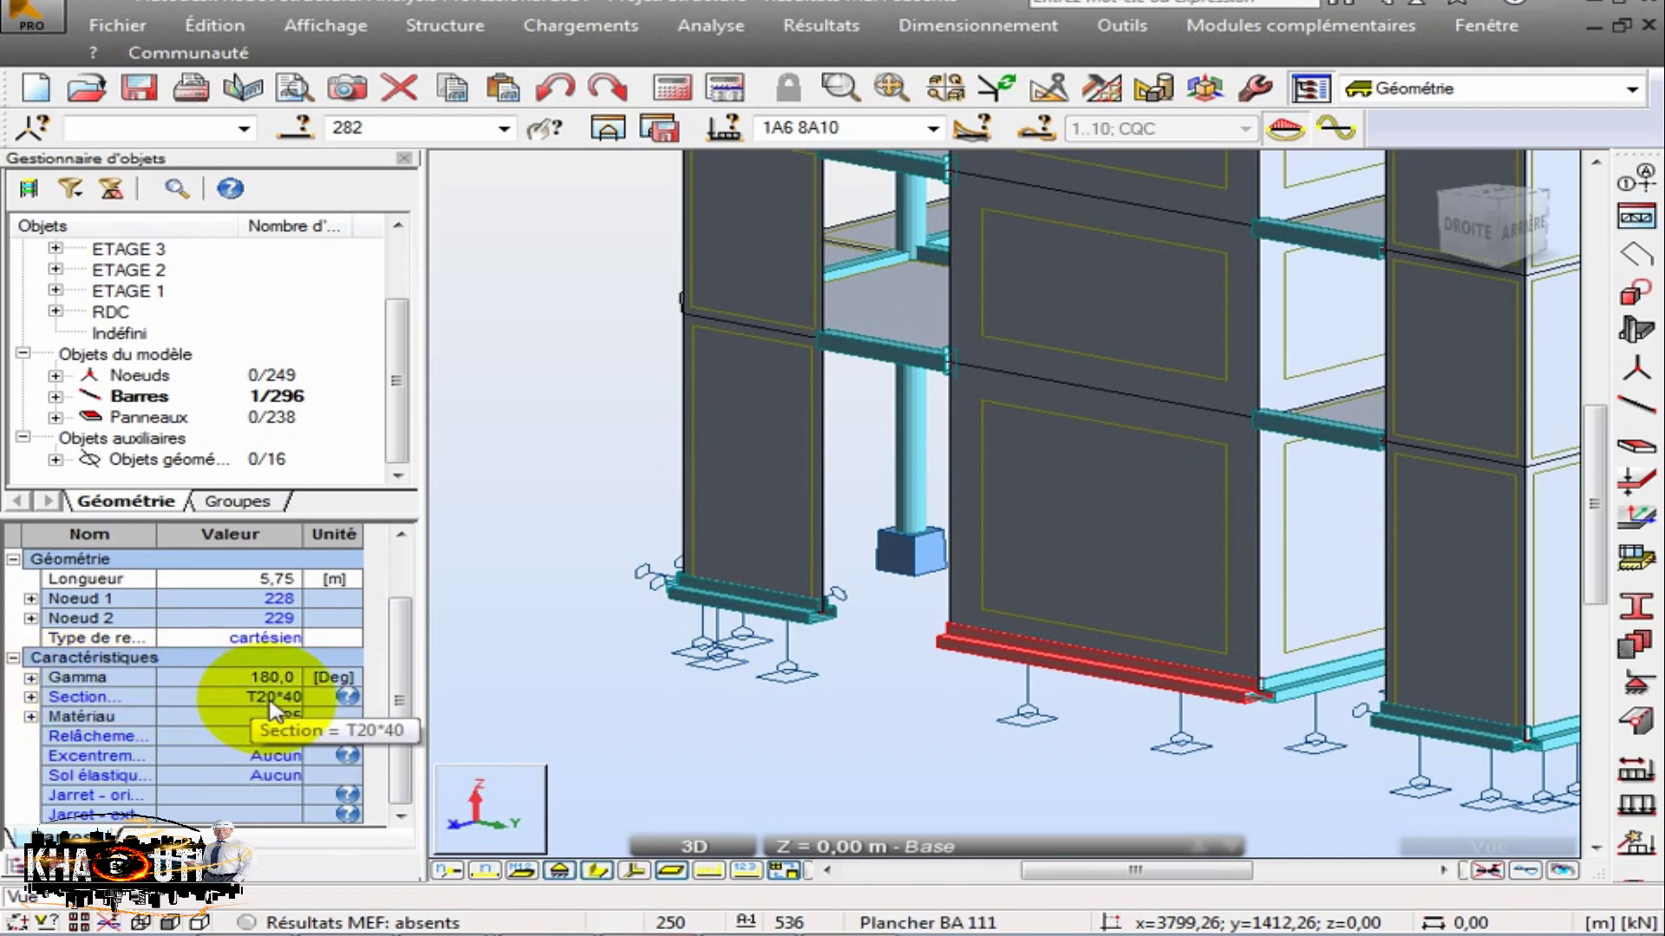
left_click(674, 695)
Apply the nodal support Encastrement to all base nodes, 218A249, window-selected in the rear view.
scroll(522, 716, "down", 3)
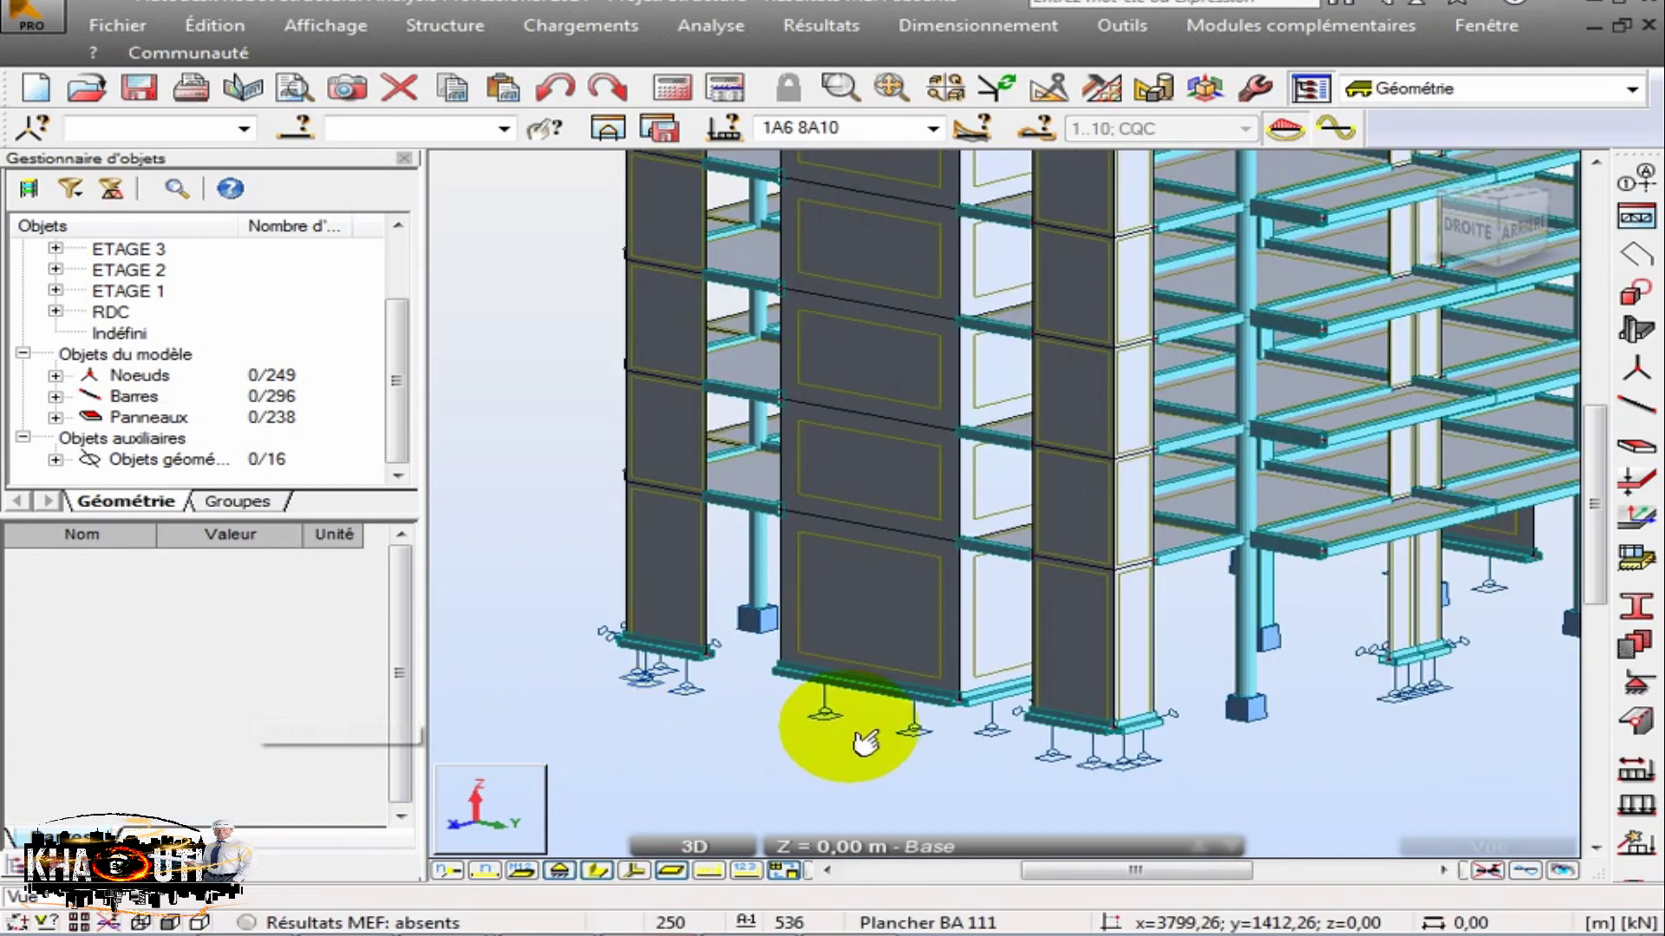
left_click_drag(1174, 772, 1024, 748)
scroll(1006, 756, "down", 2)
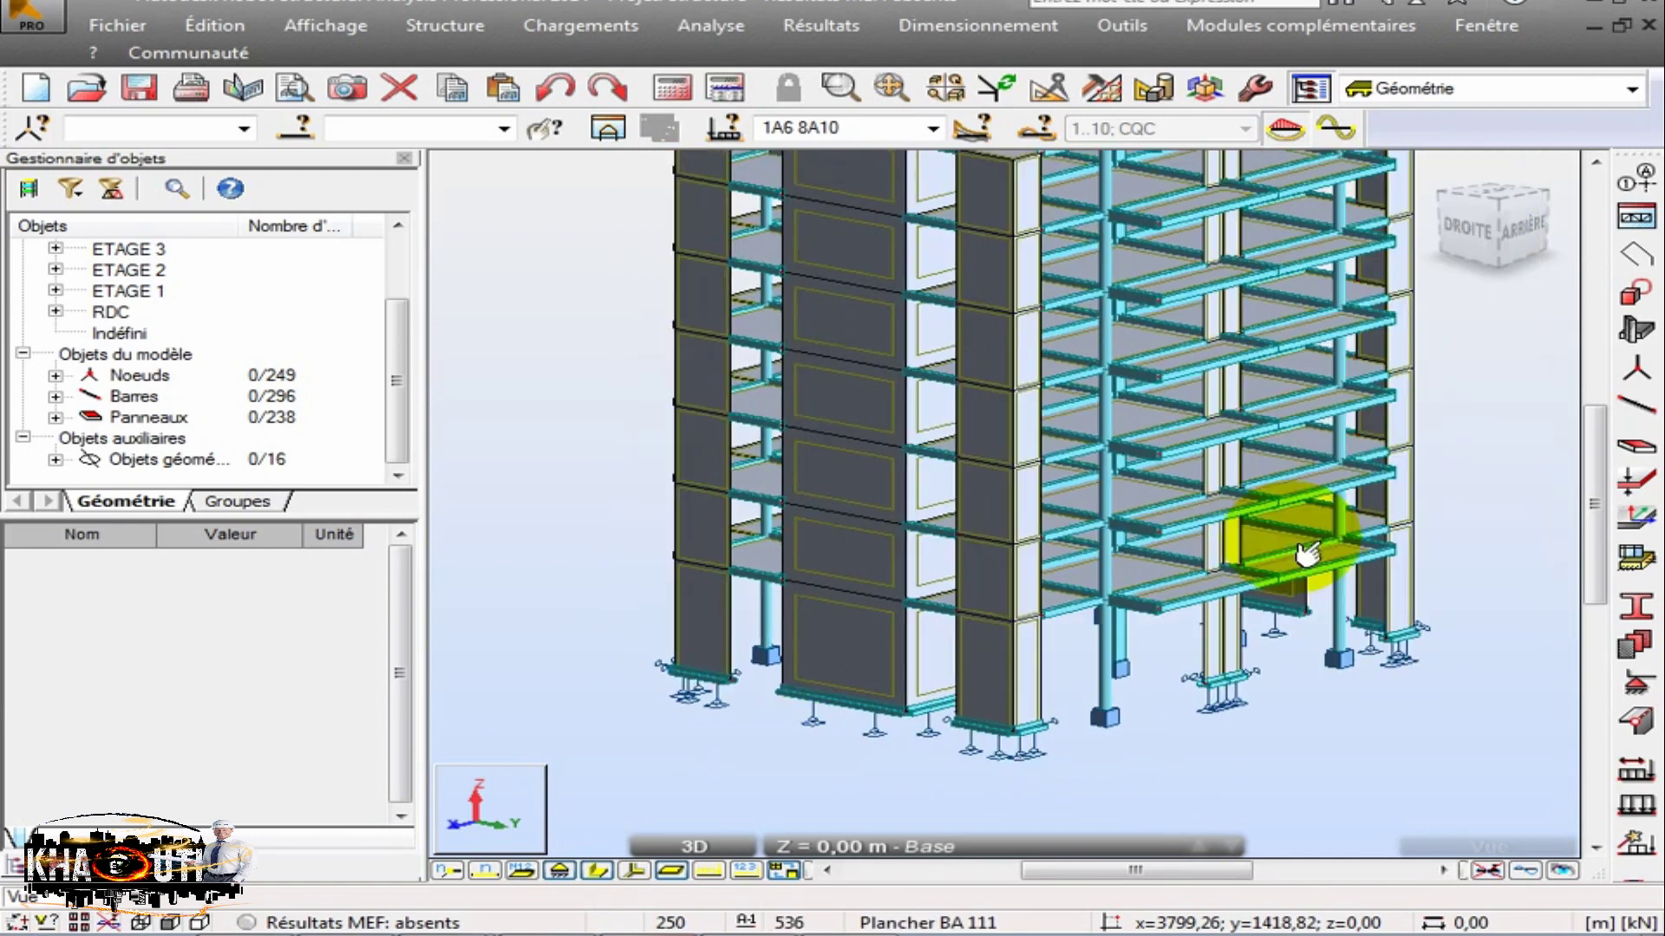
left_click(1521, 226)
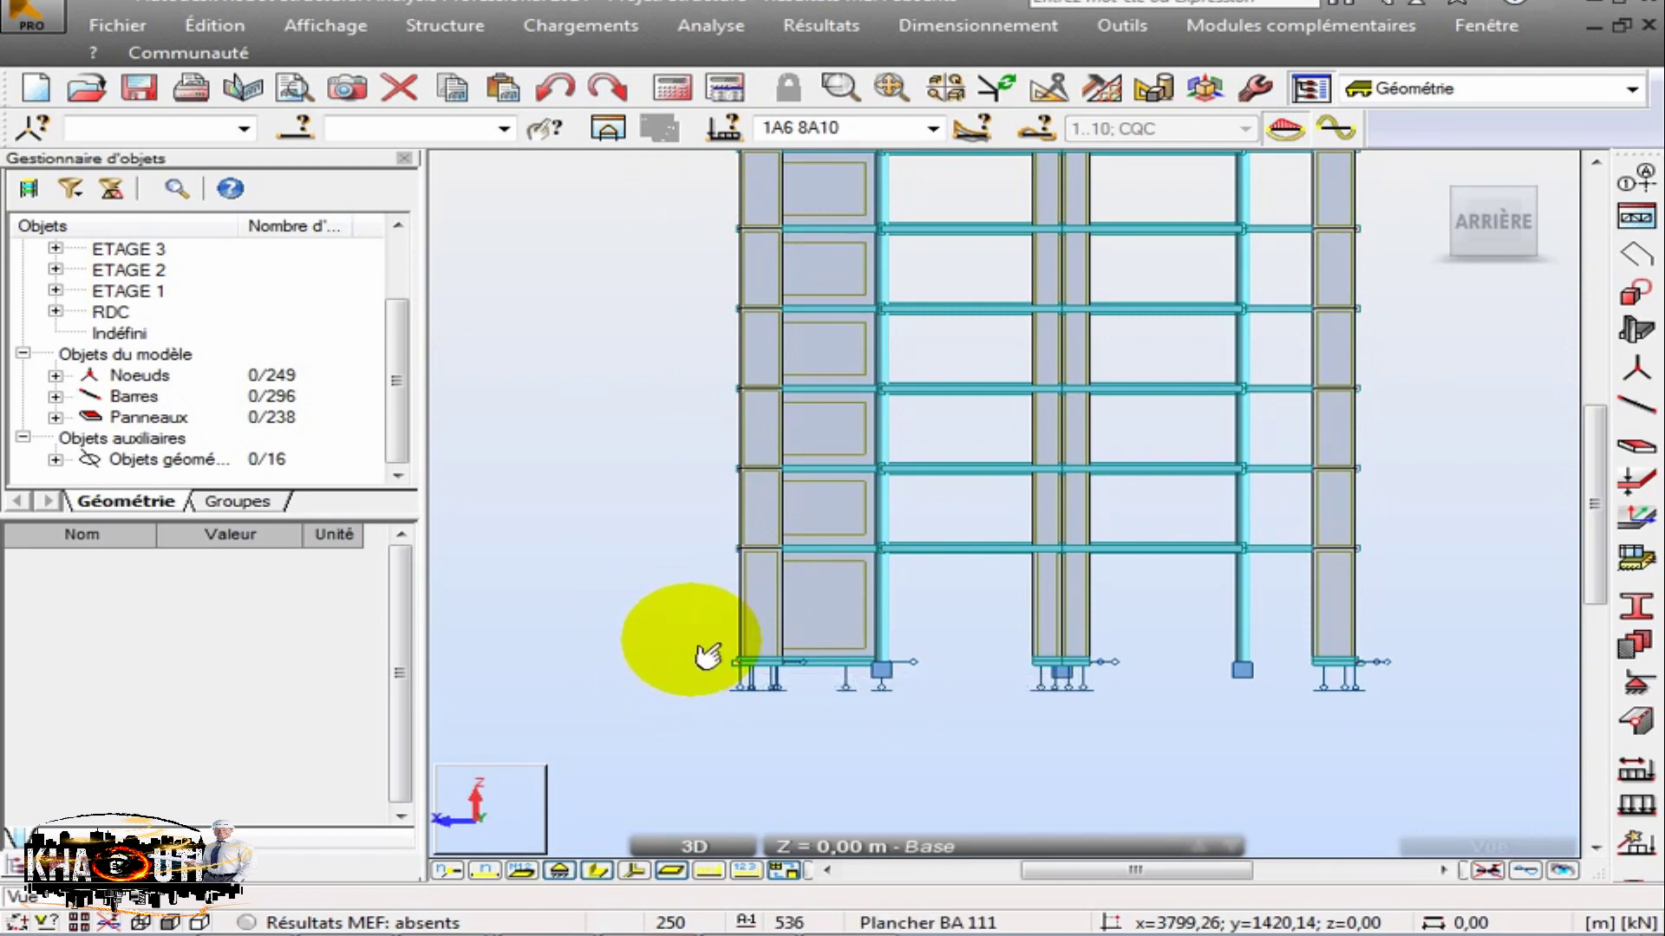
left_click_drag(690, 641, 1430, 724)
left_click(1636, 684)
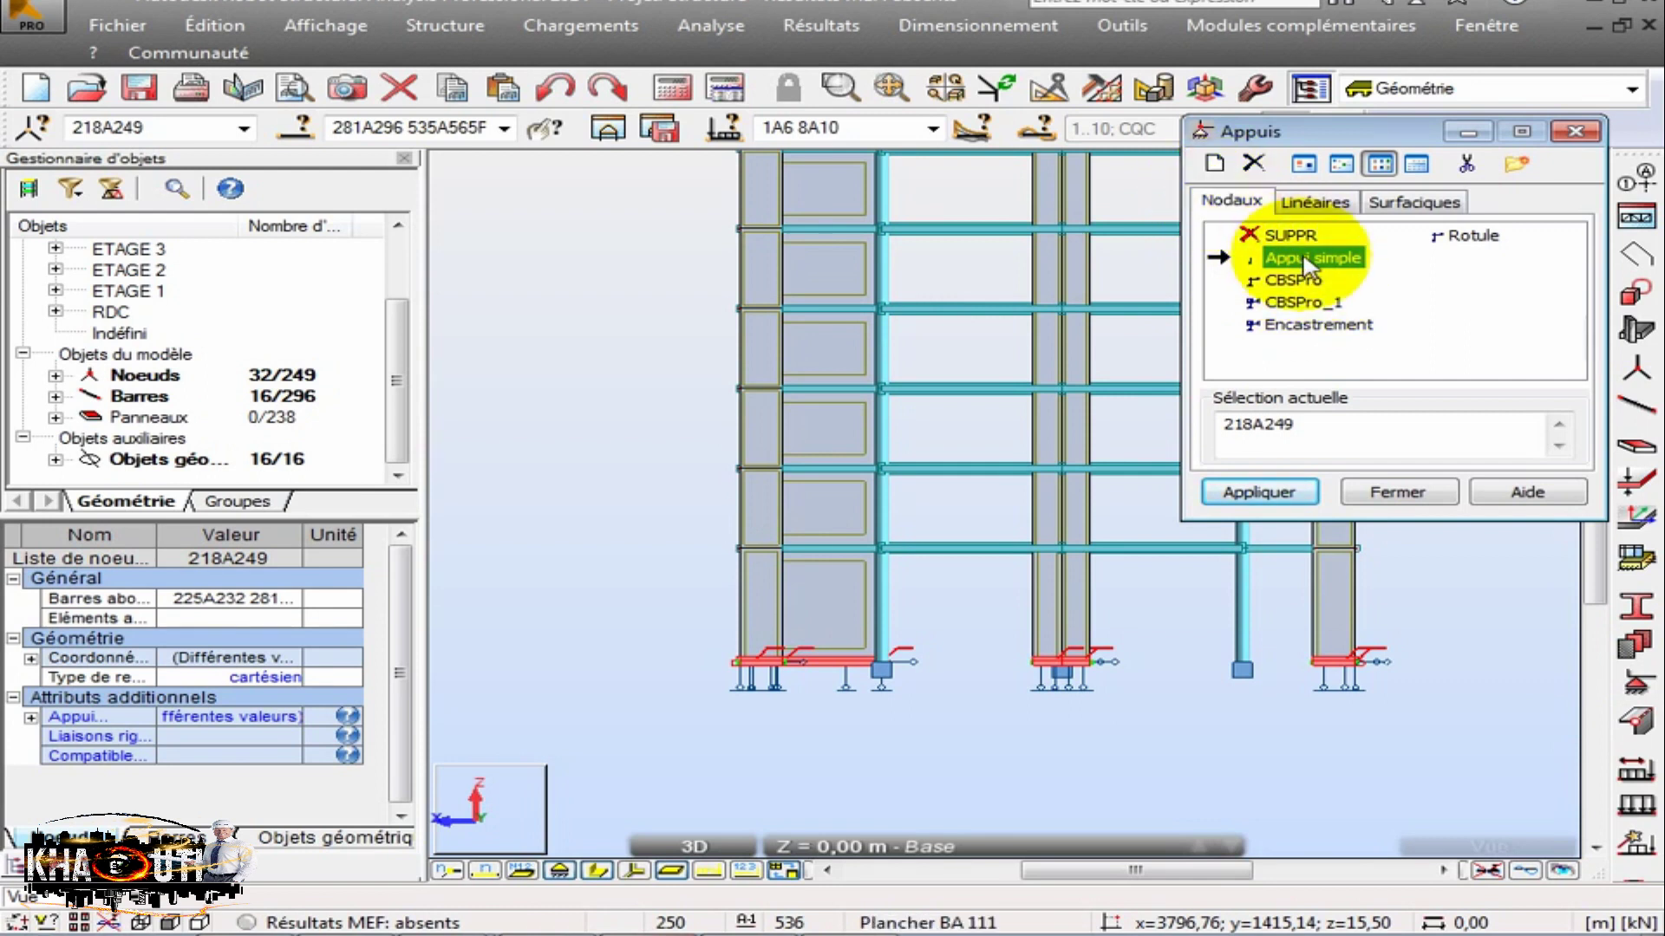
left_click(1303, 326)
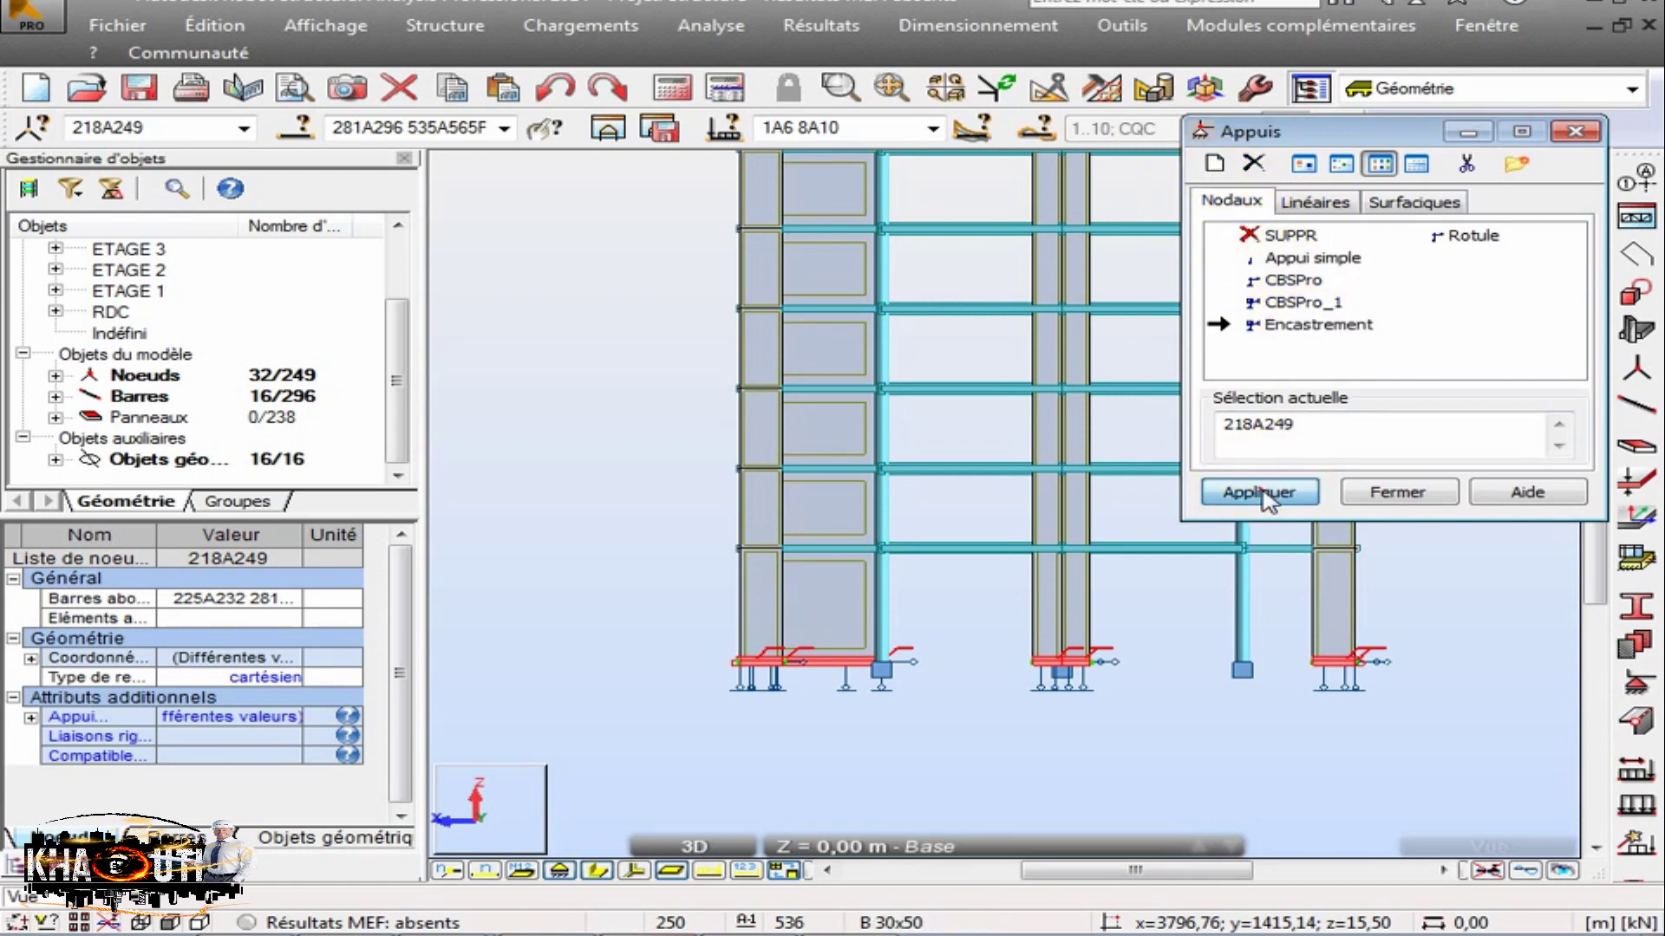
left_click(1284, 507)
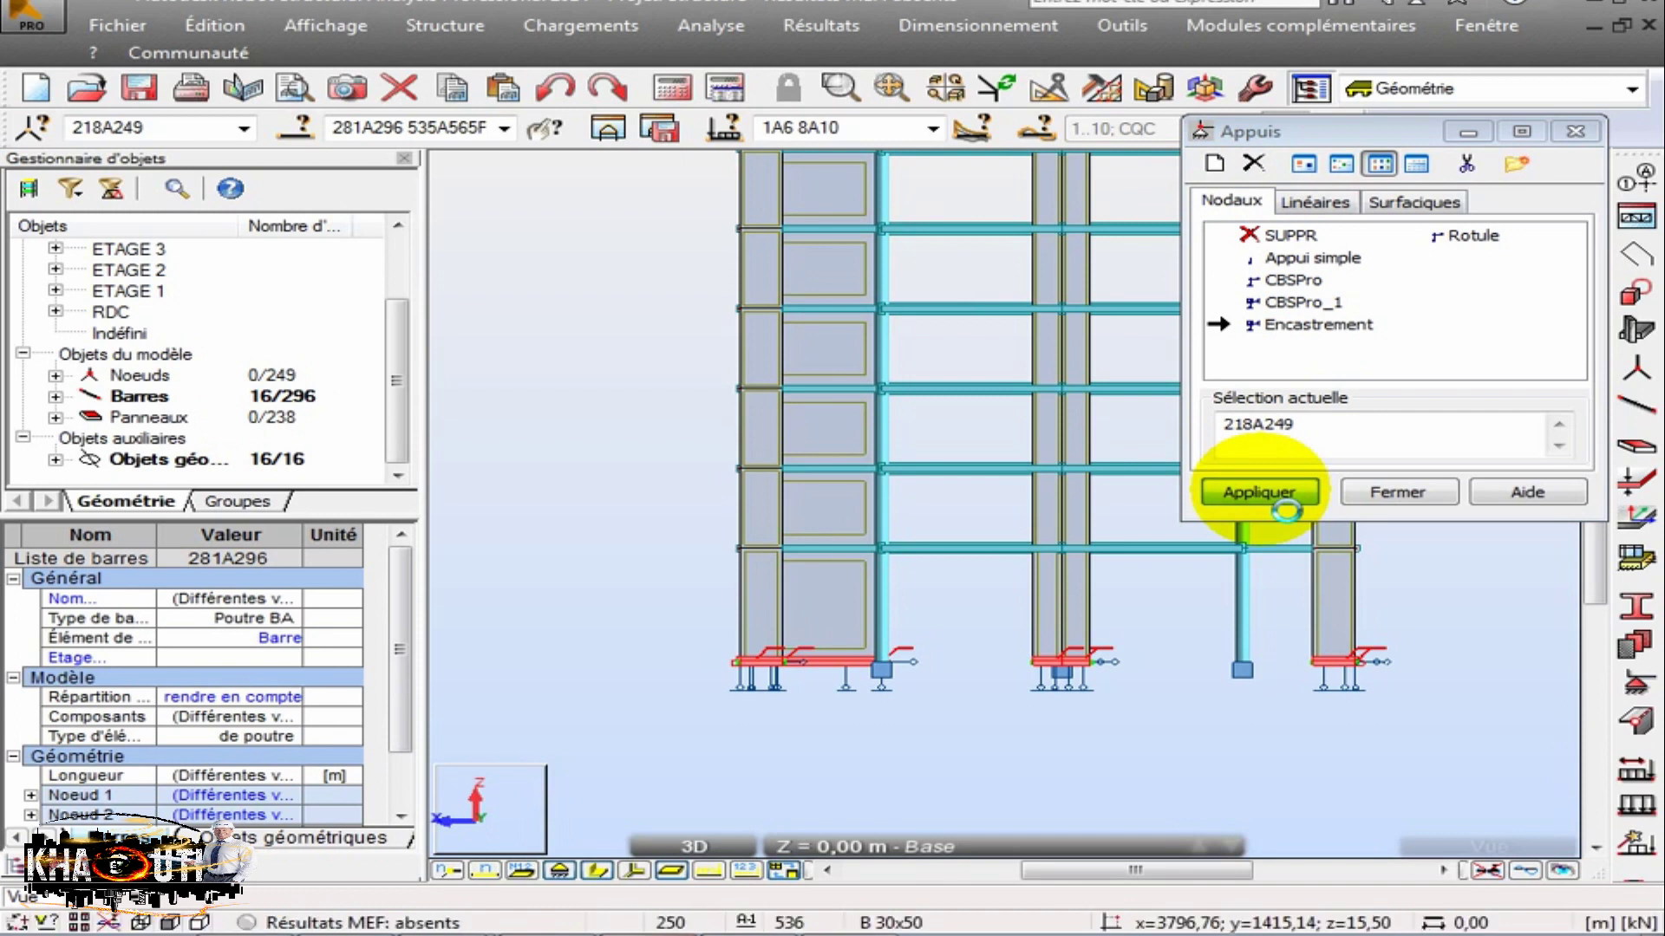
left_click(1284, 504)
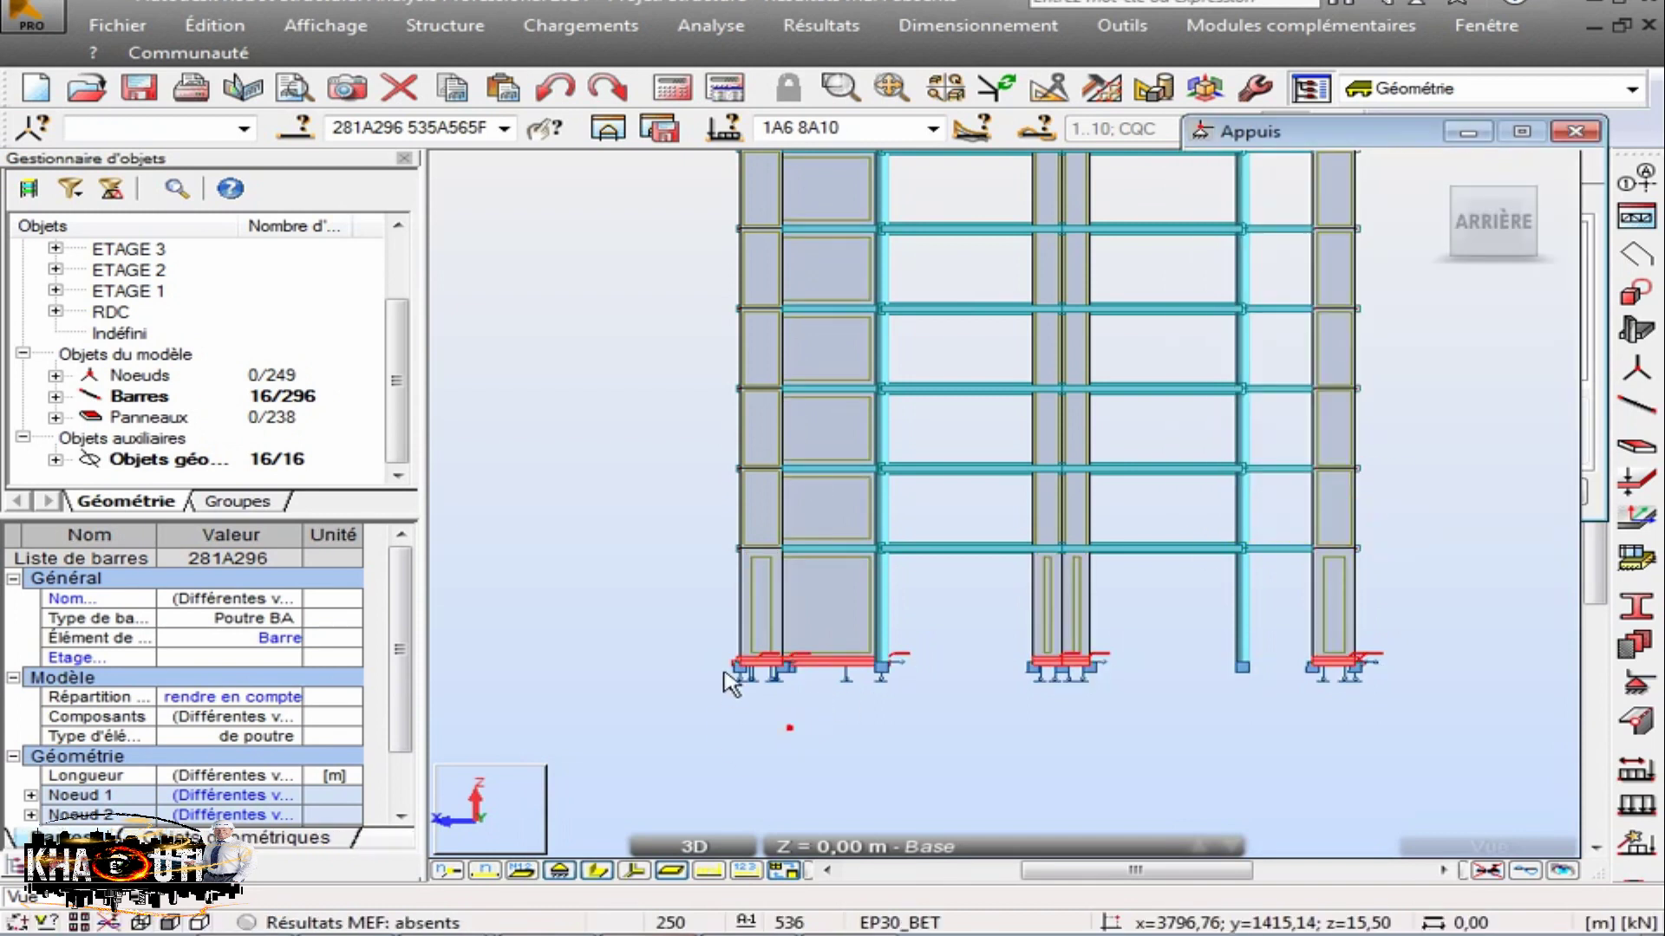
Remove the linear supports from the foundation beams and wall edges at the base using SUPPR.
left_click_drag(698, 647, 1439, 728)
left_click(1635, 681)
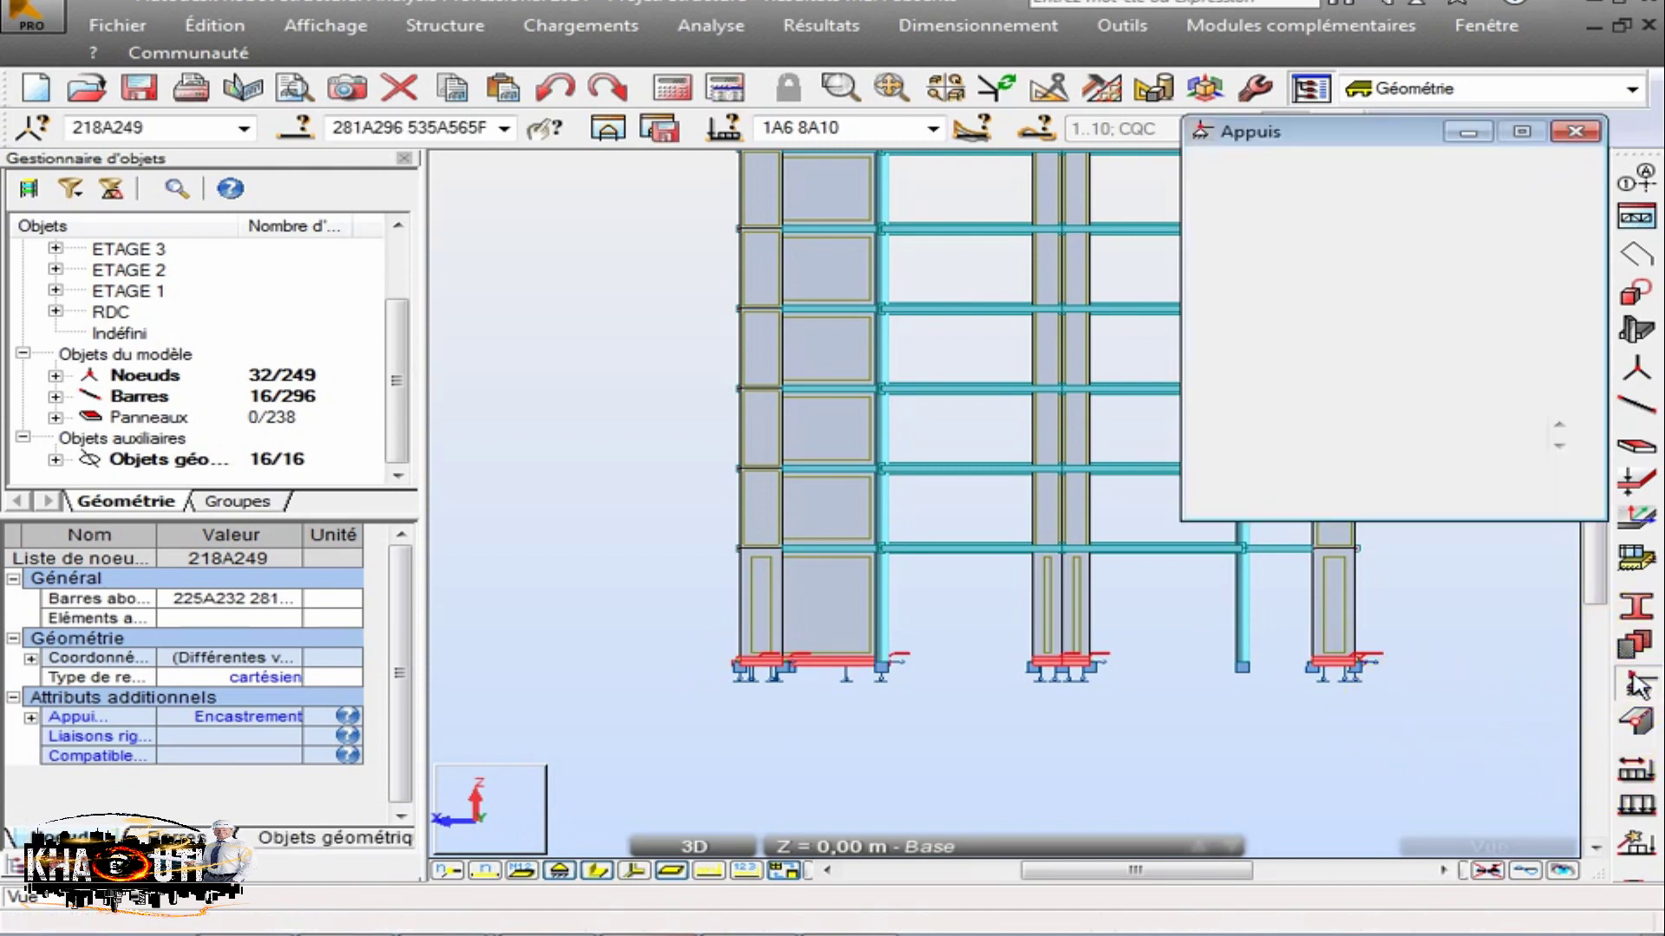
left_click(1316, 203)
left_click(1282, 235)
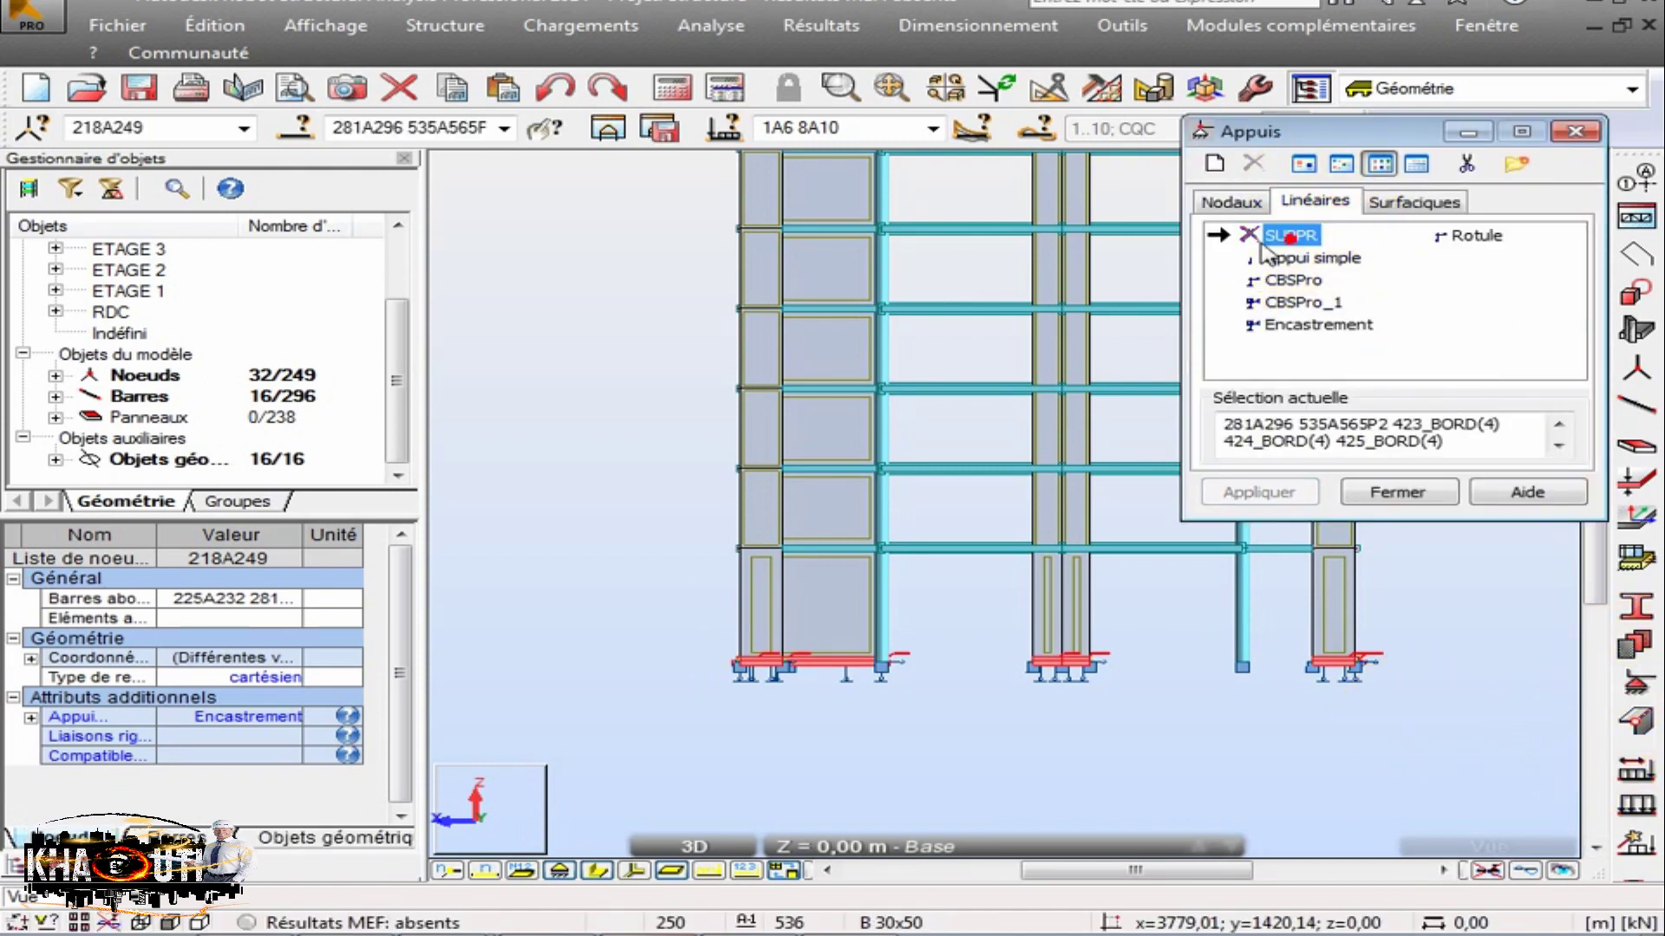
left_click(1266, 494)
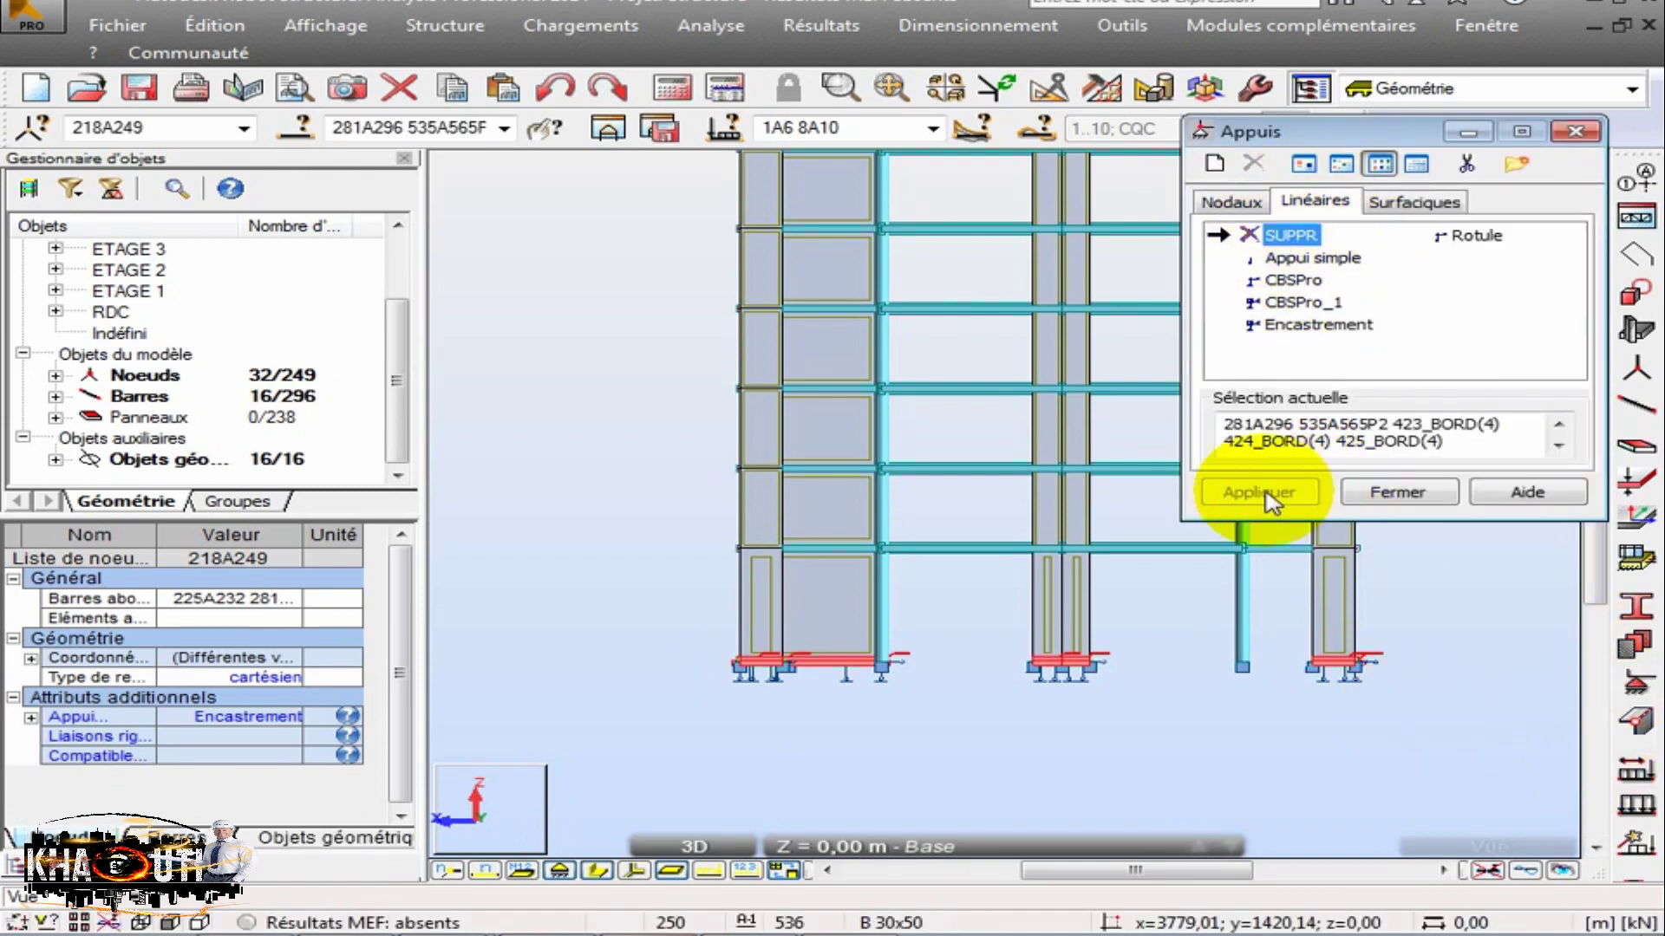
left_click(1287, 239)
left_click(1308, 372)
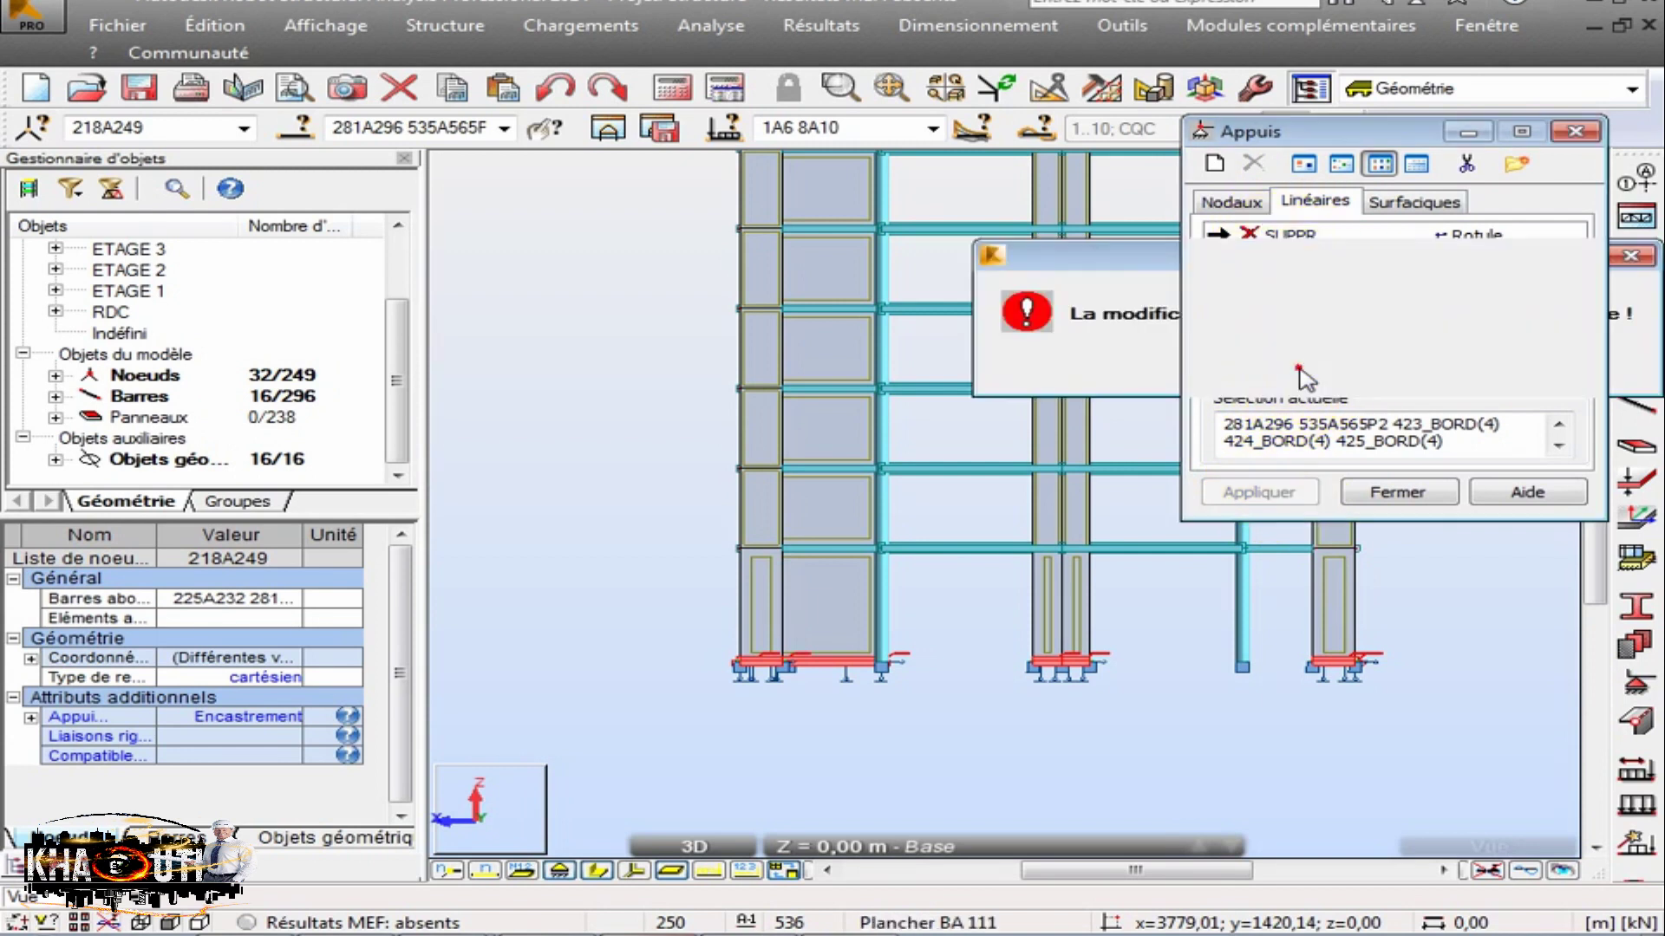
left_click(1270, 499)
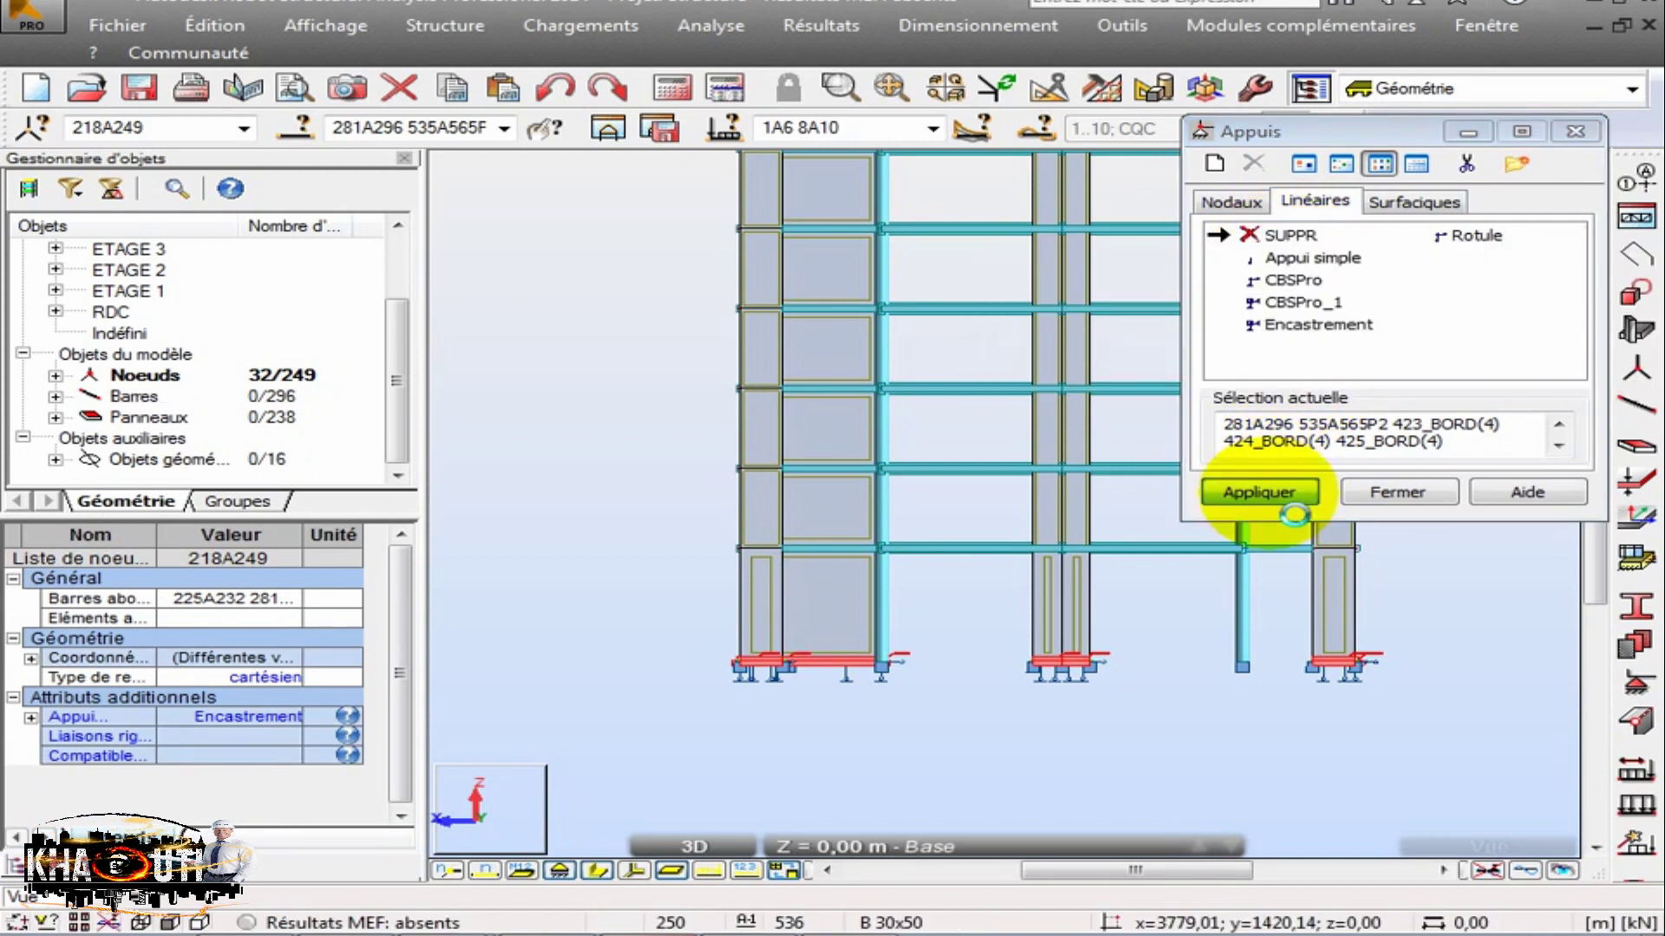
left_click(1071, 727)
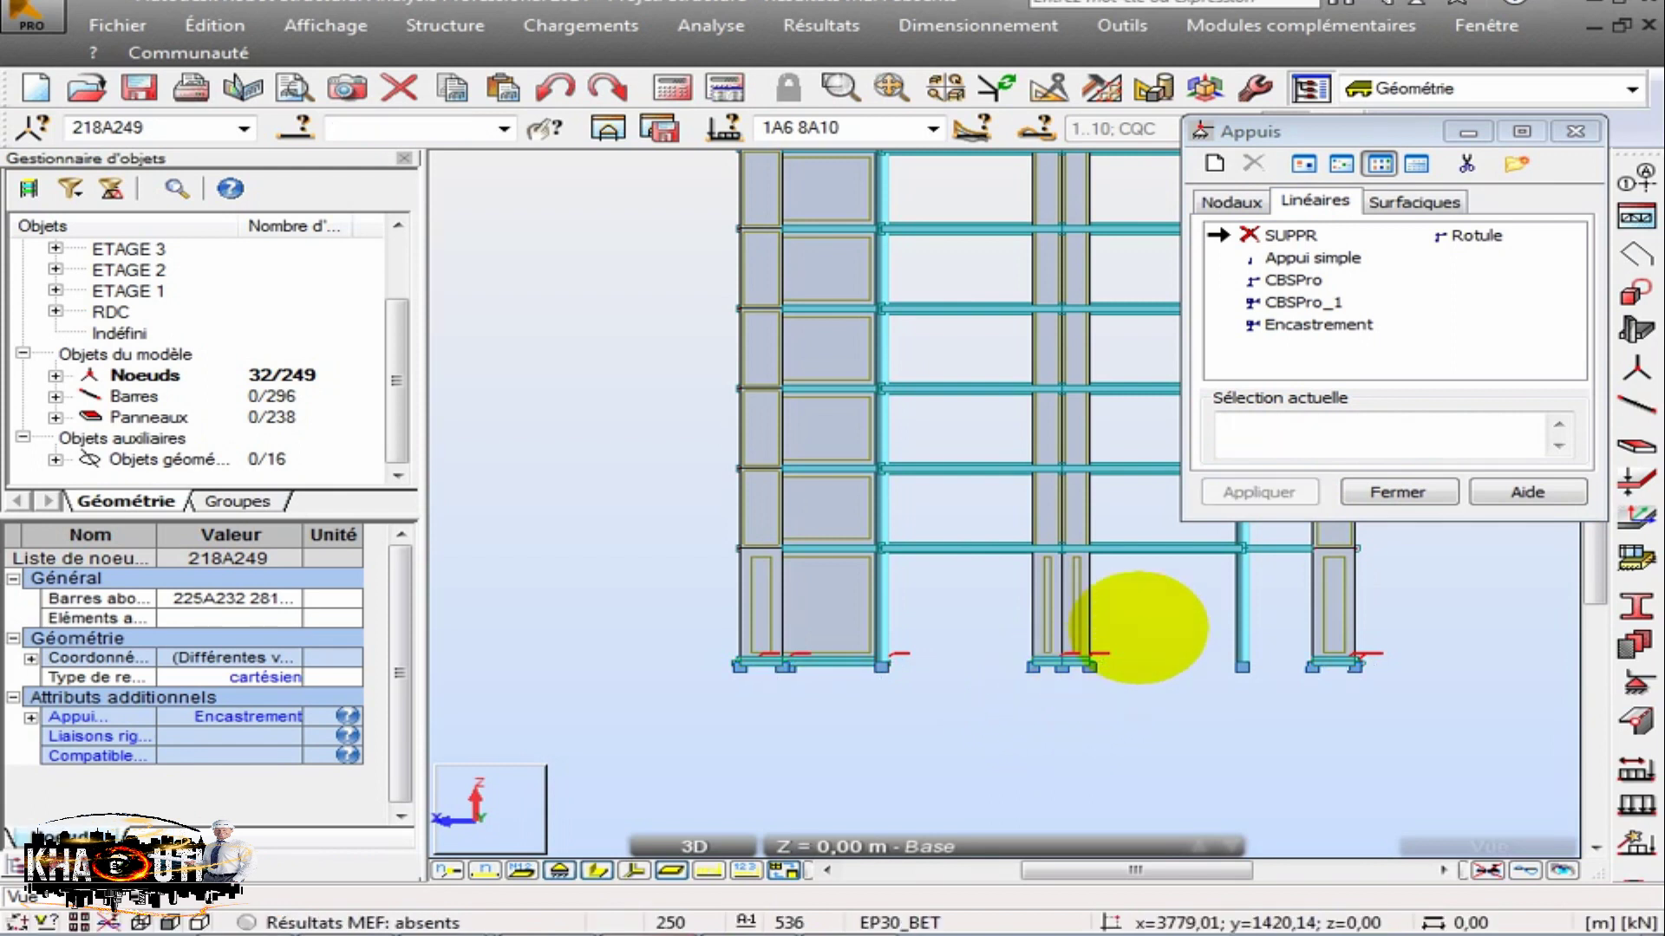
left_click(1396, 491)
Delete foundation beams 282, 286 and 296 beneath the right-side walls at the base of the model.
scroll(877, 691, "up", 8)
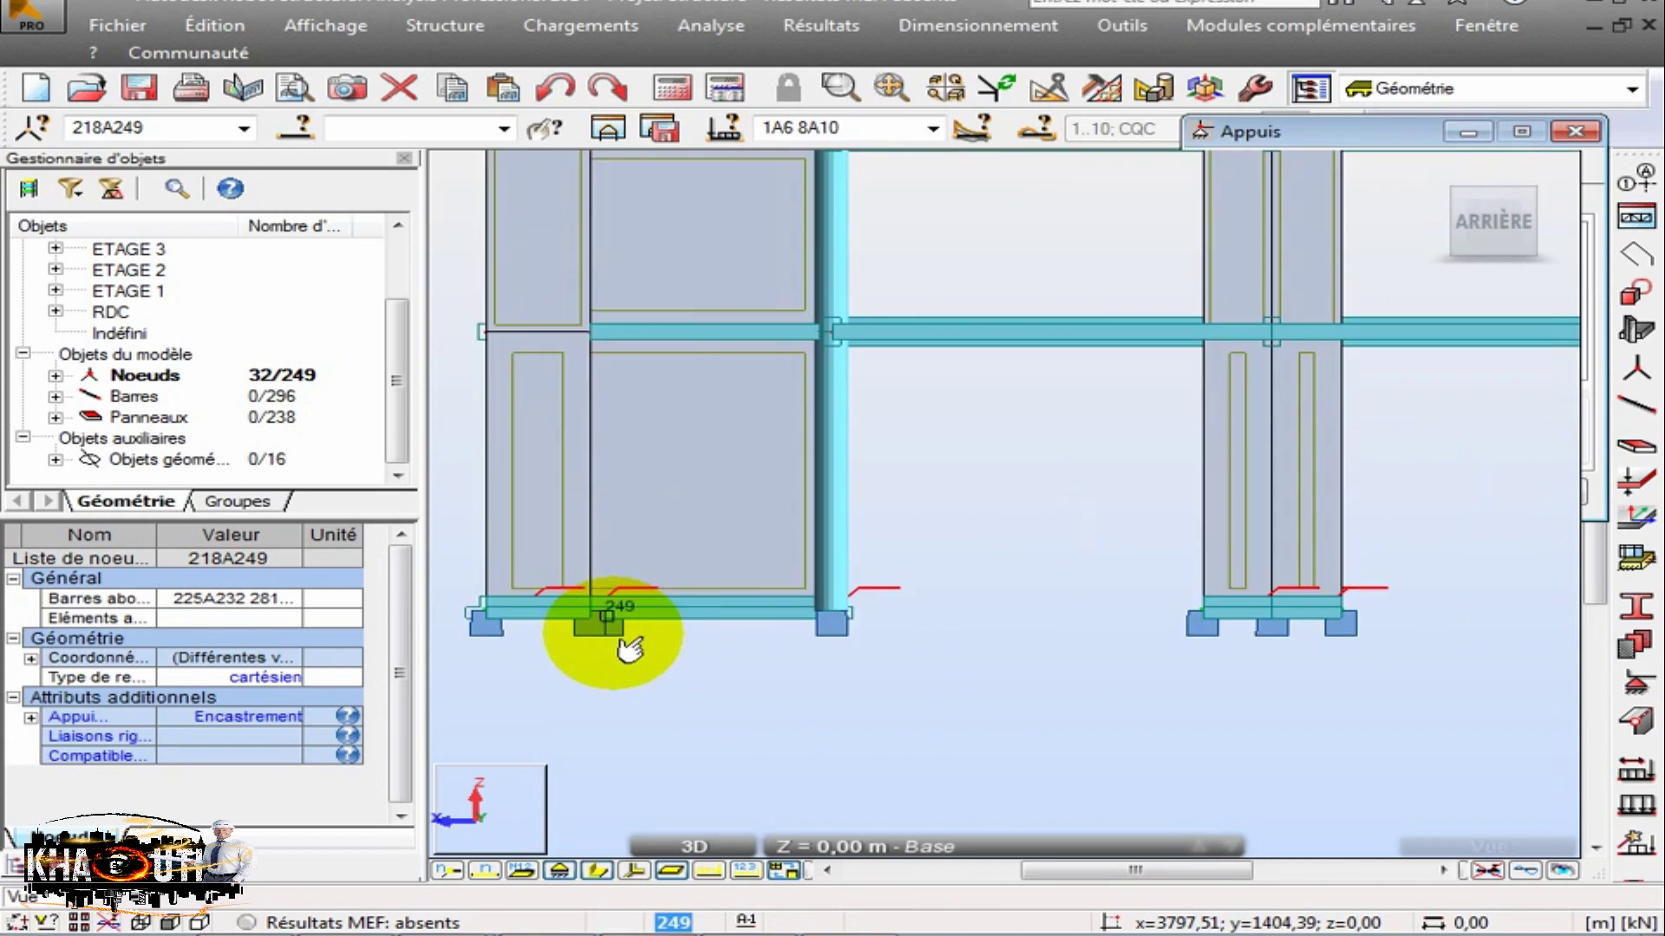
scroll(722, 622, "down", 8)
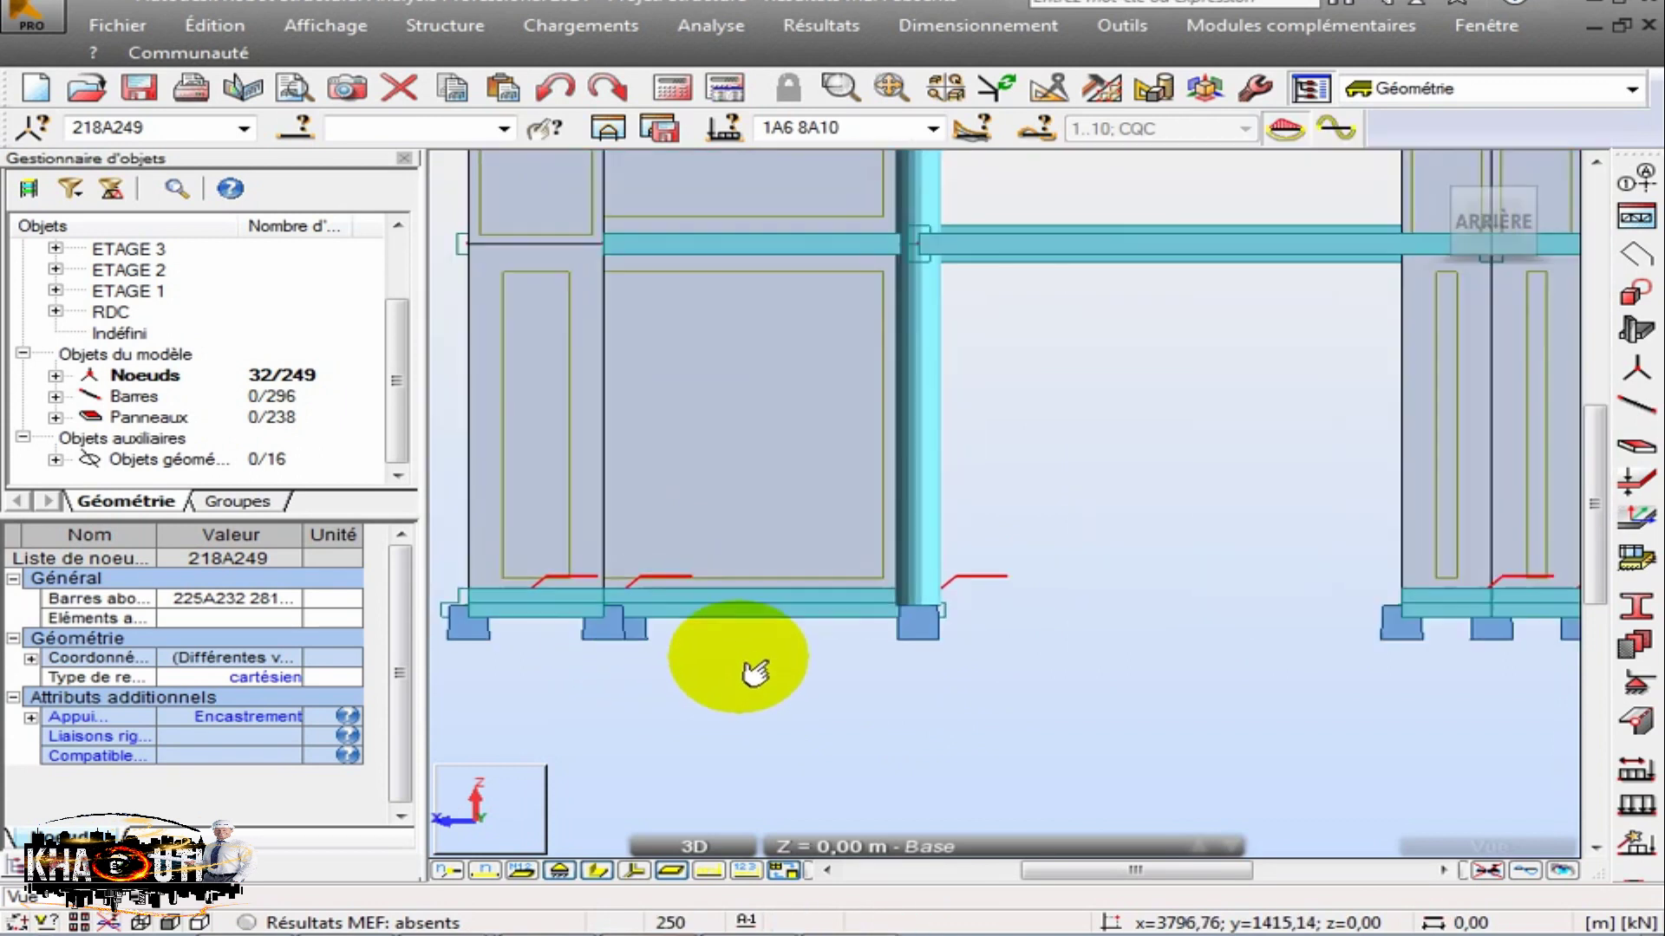
scroll(1078, 650, "up", 1)
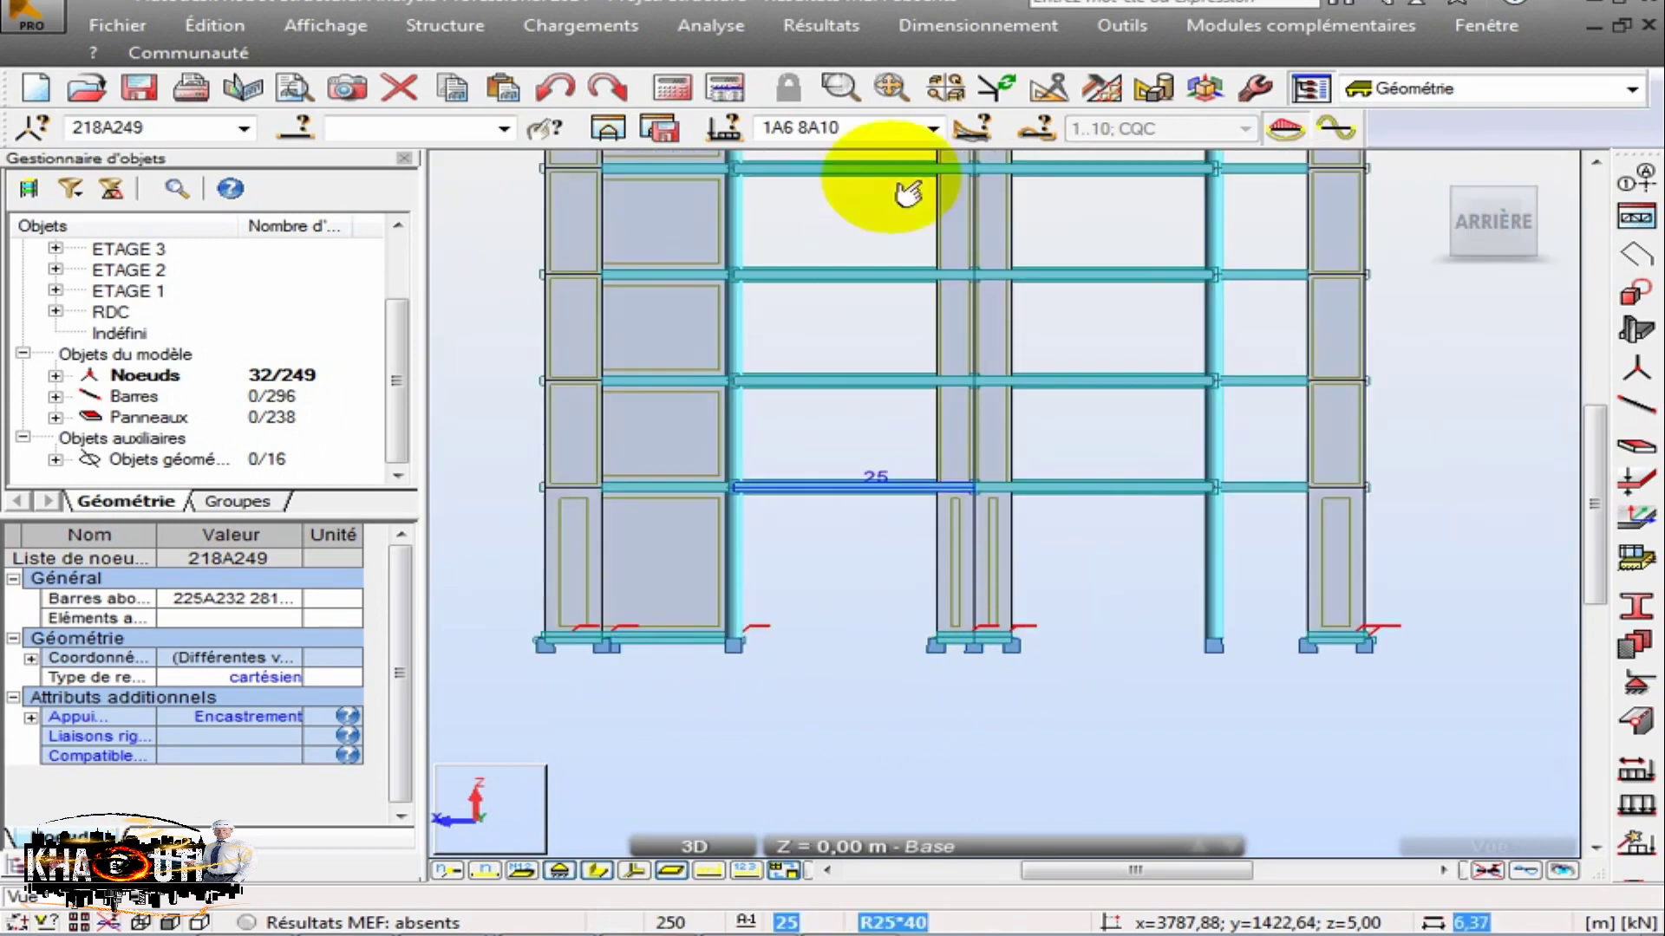
middle_click_drag(863, 230, 781, 419, "shift")
right_click(654, 518)
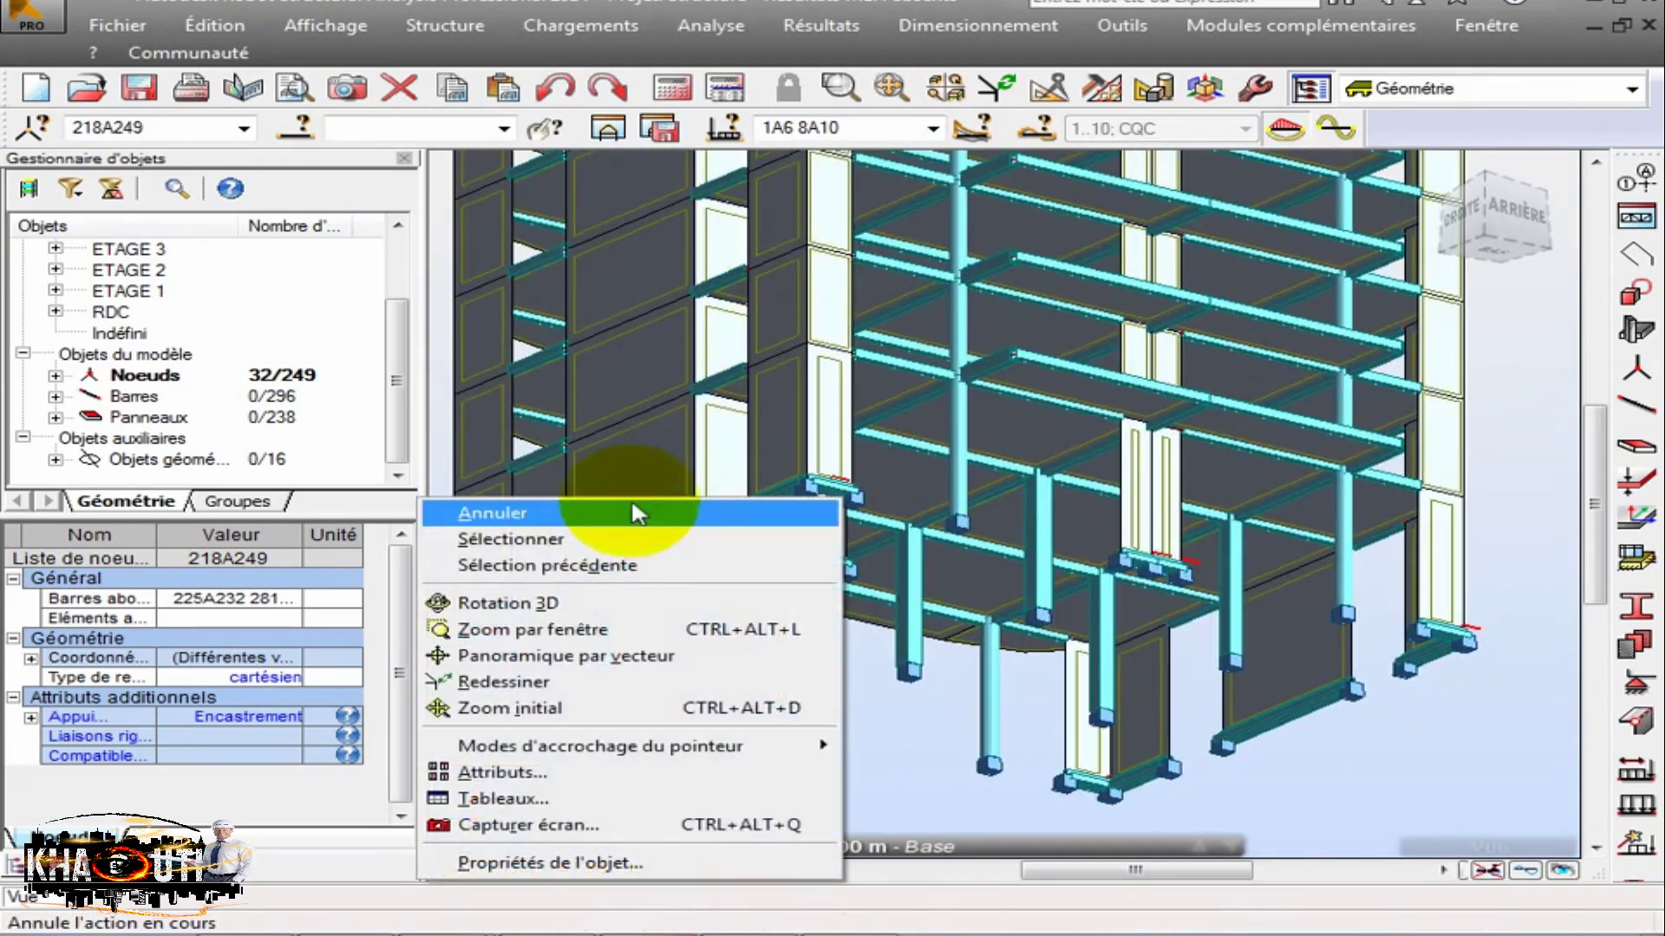
left_click(632, 543)
left_click(492, 667)
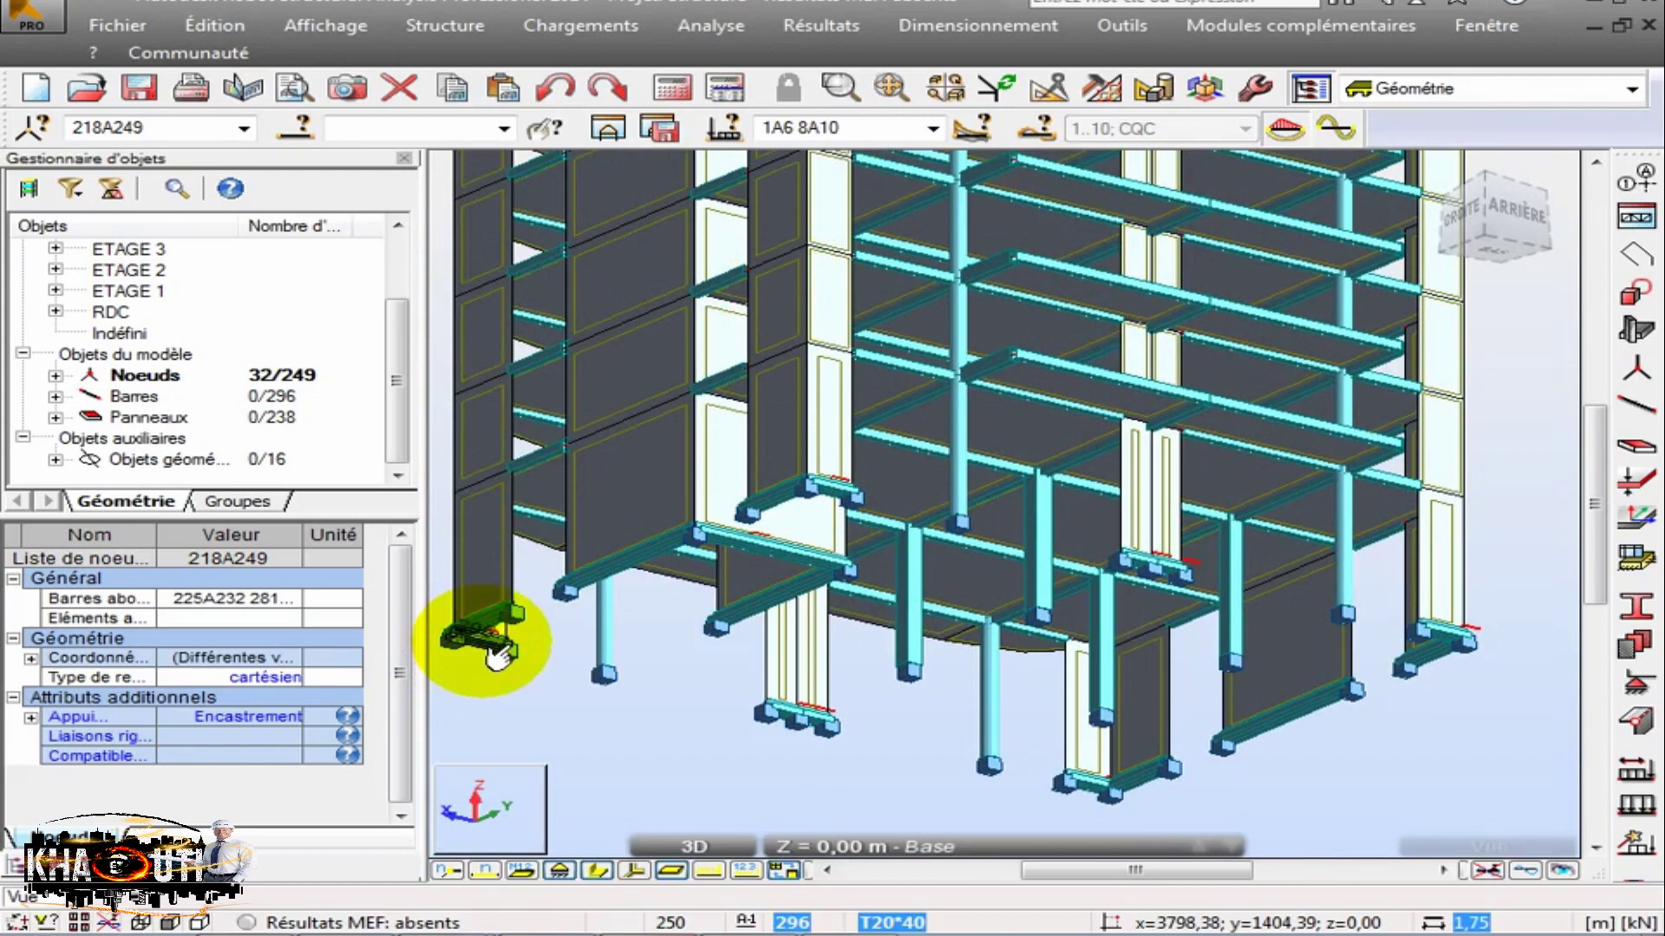
left_click(499, 644)
left_click(611, 574, "ctrl")
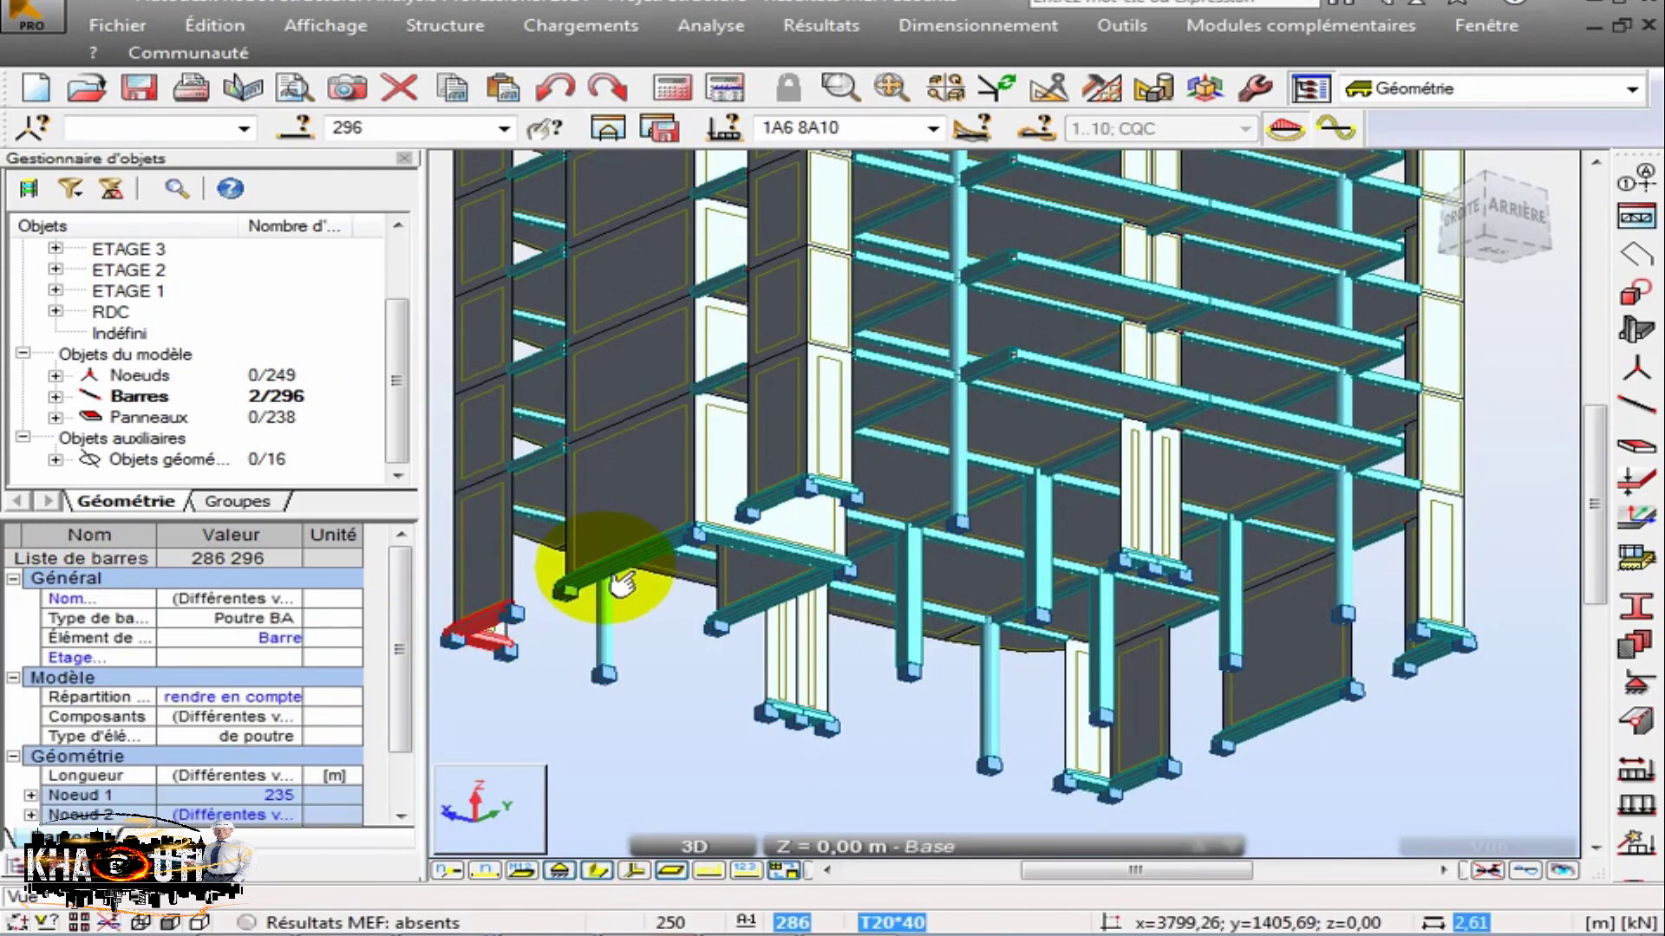
left_click(674, 660, "ctrl")
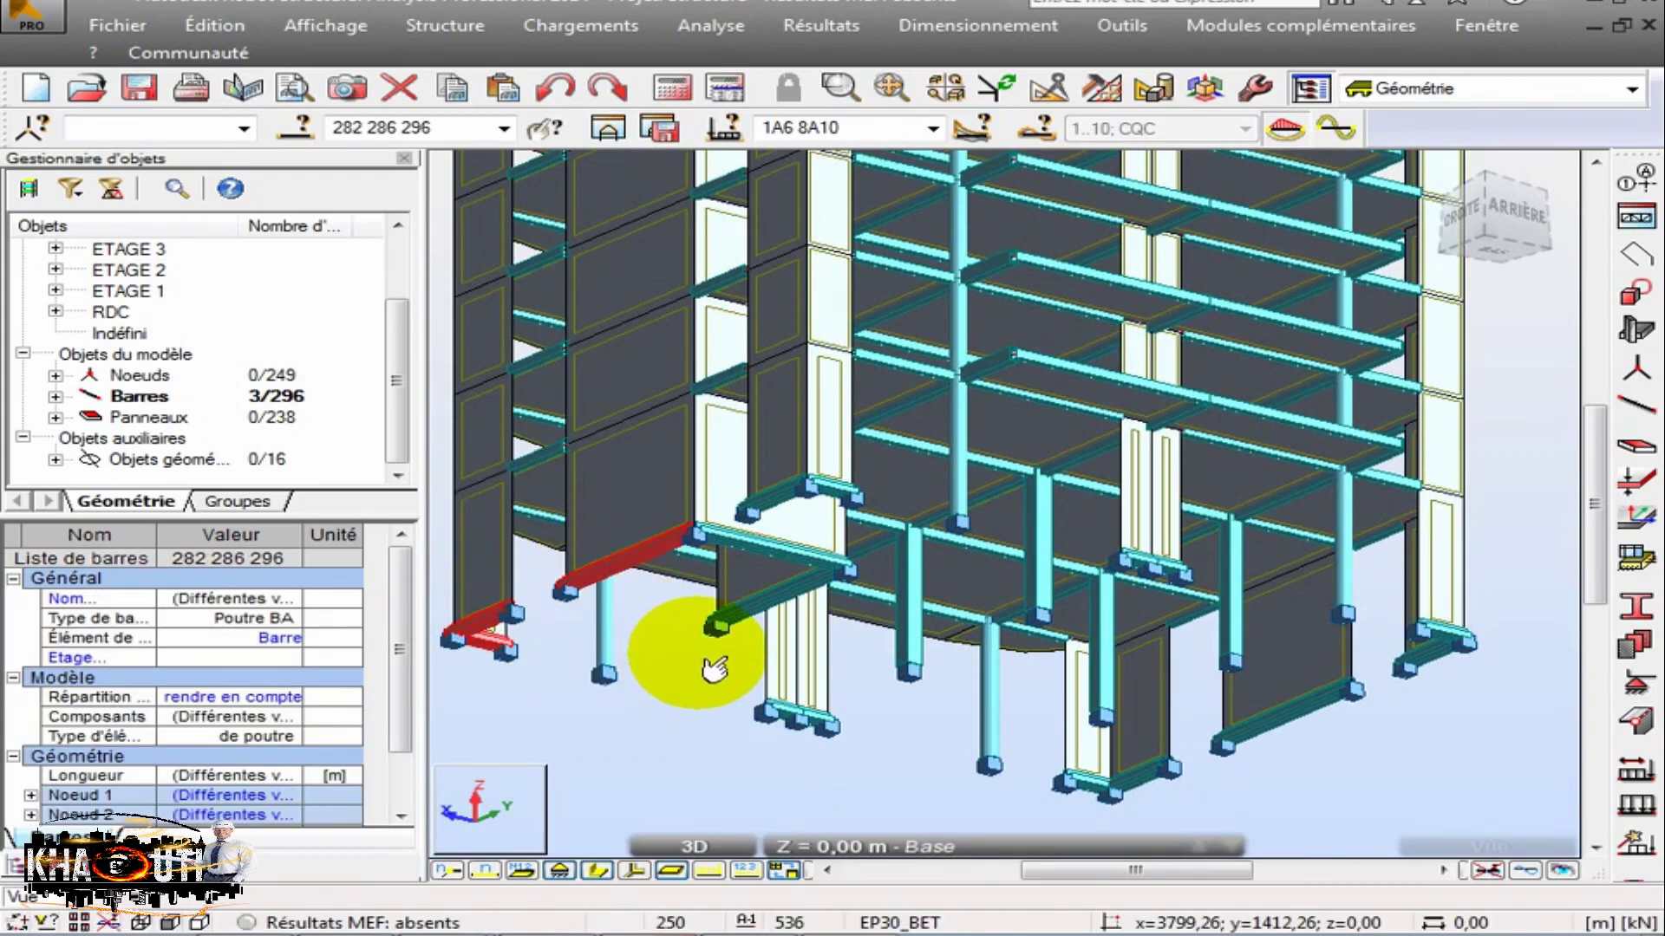
key("Delete")
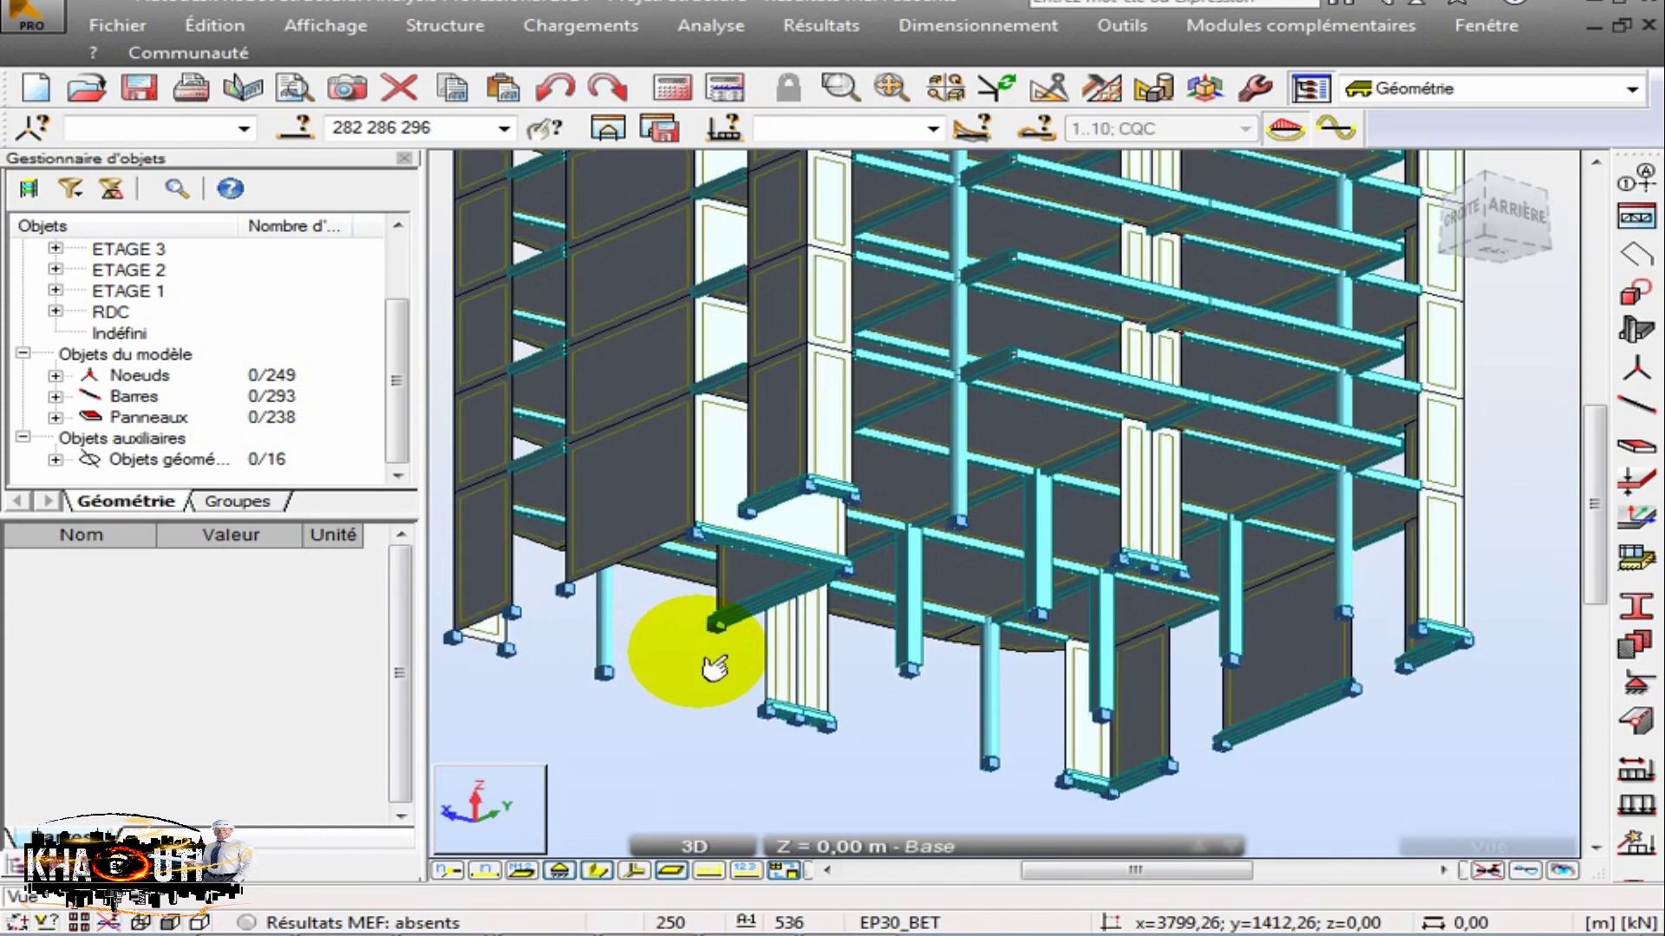
Restrict the graphic selection filter to Barres, window-select the remaining foundation beams at the base in the rear view and delete them.
left_click(48, 924)
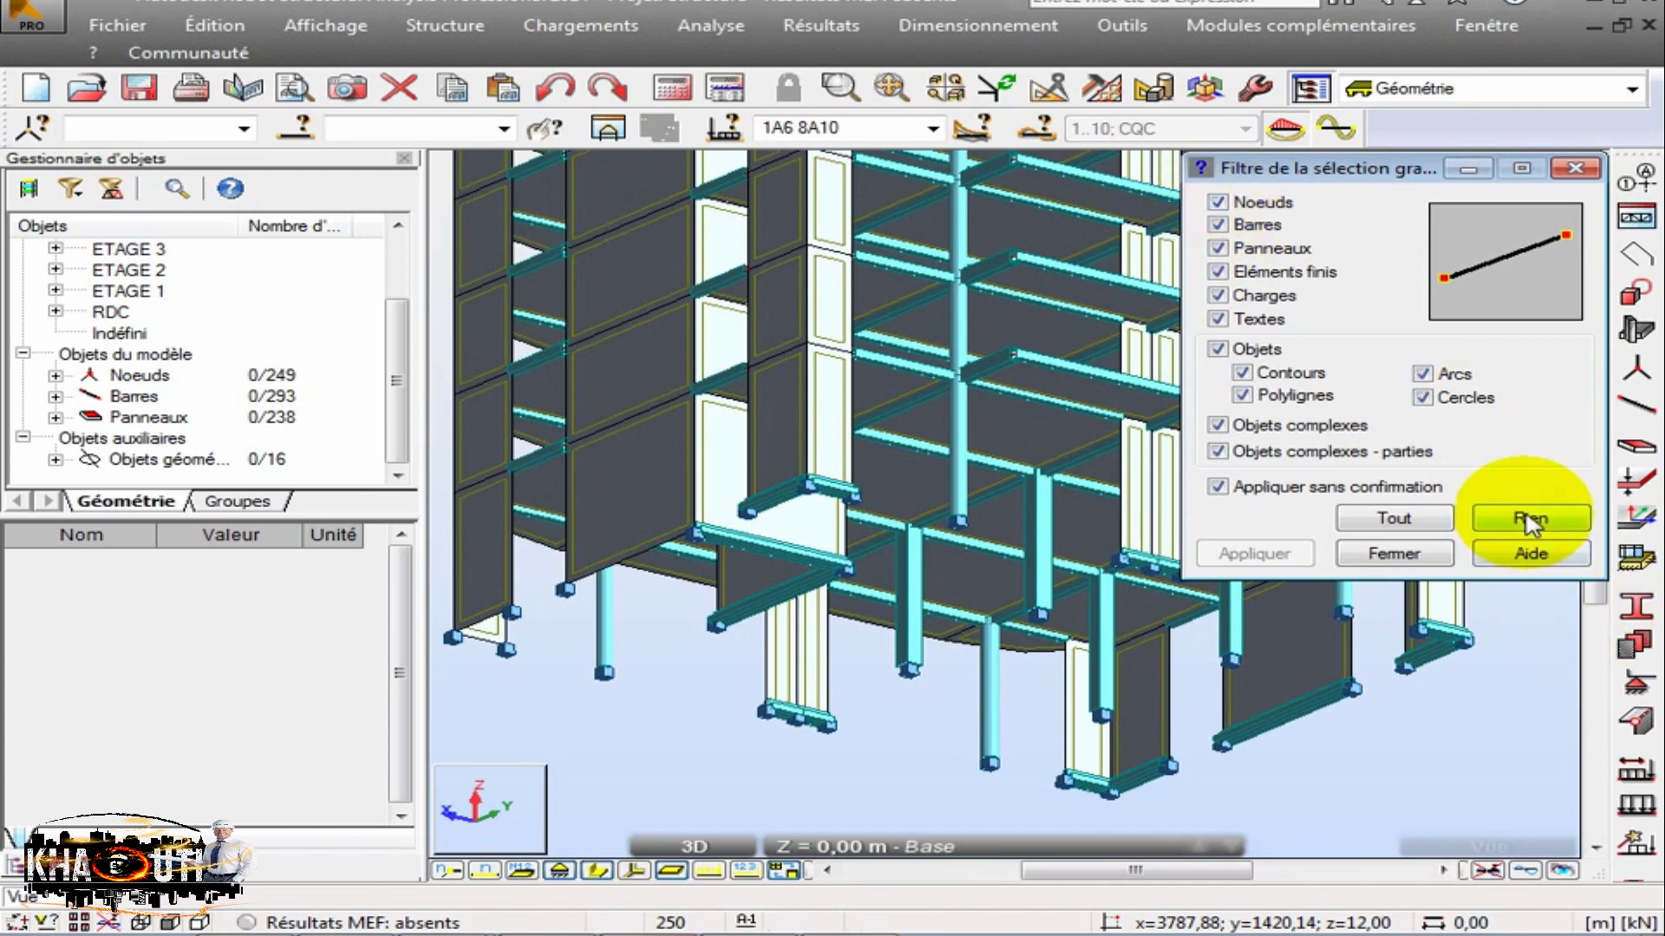
left_click(1218, 225)
left_click(1431, 552)
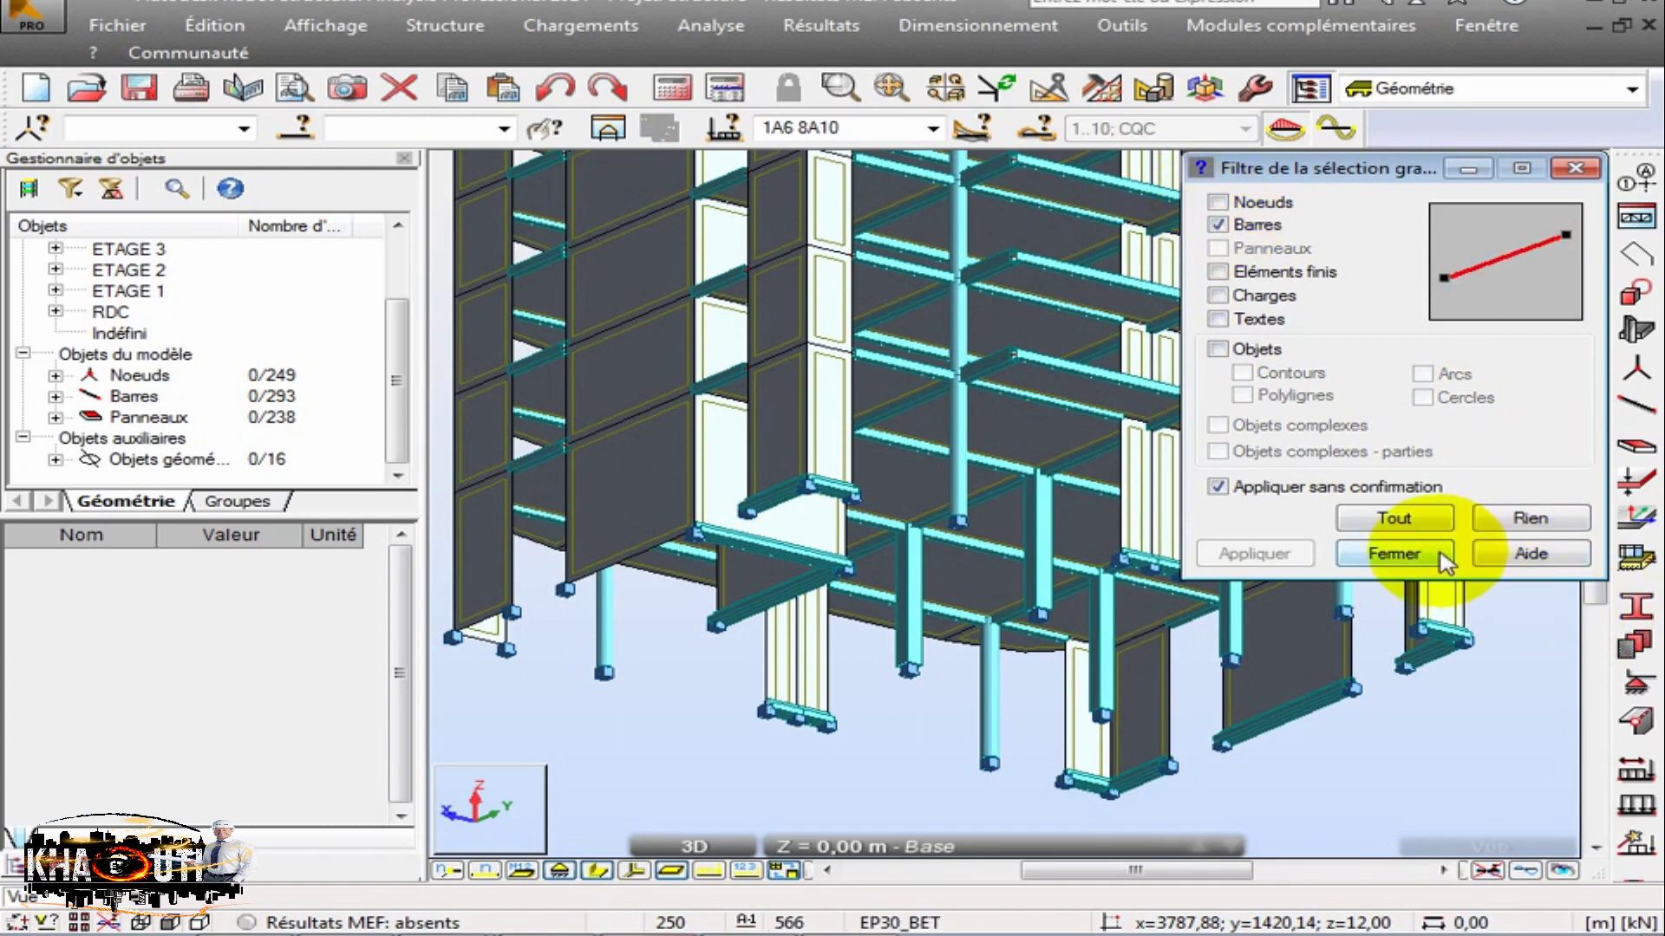
left_click(1522, 215)
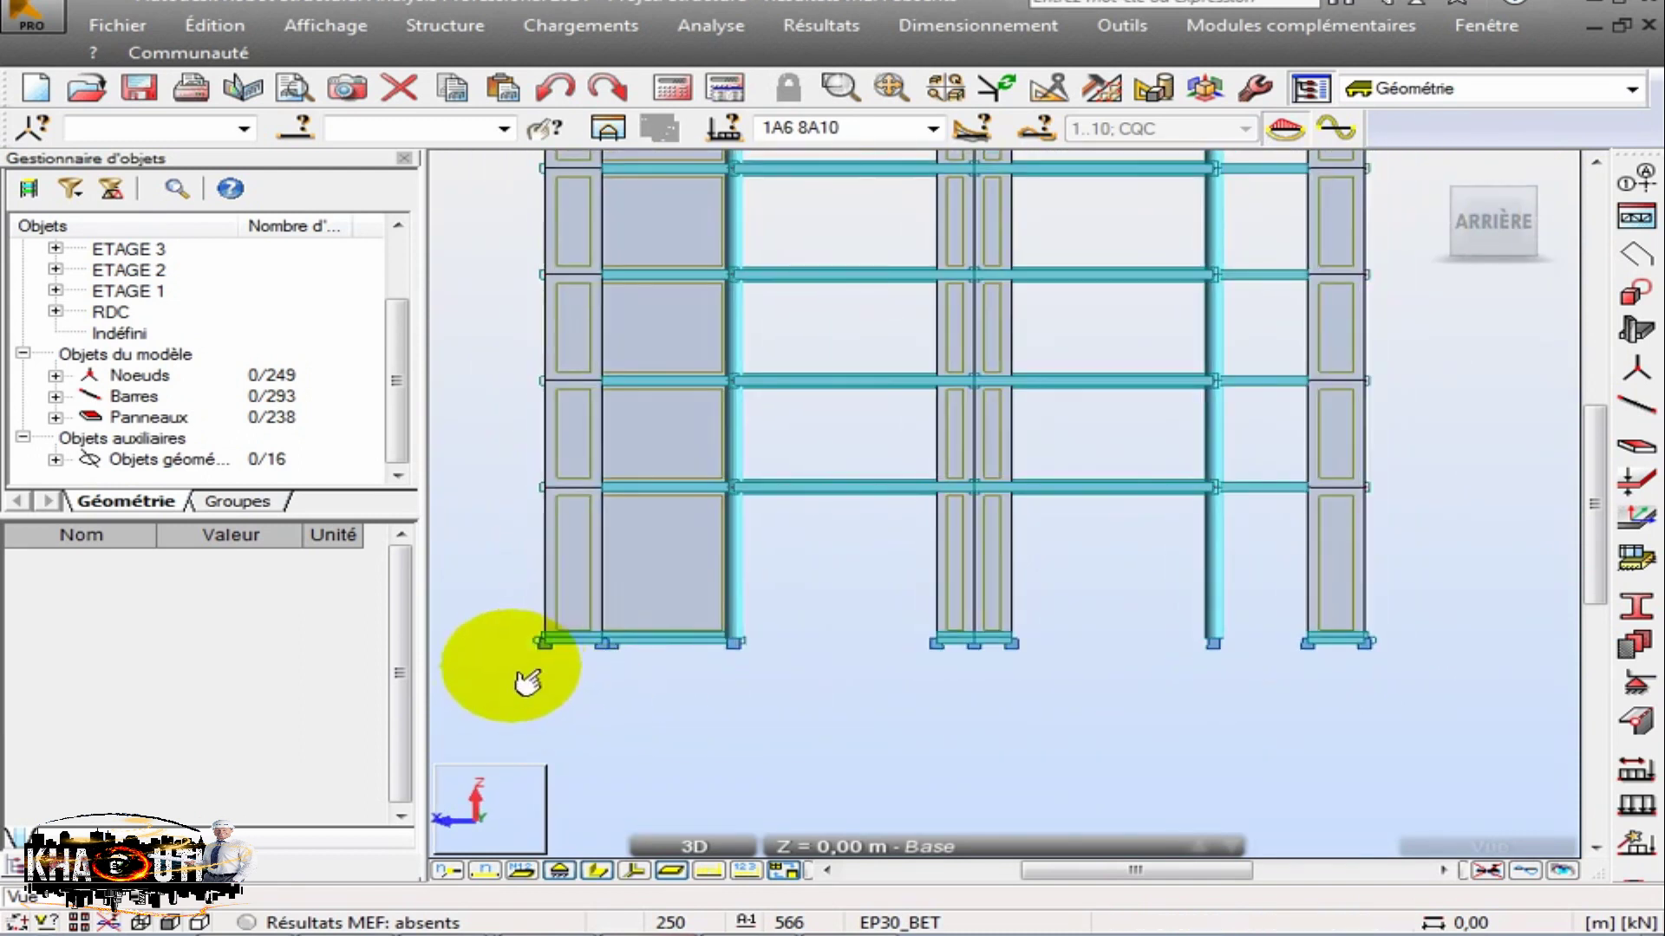
left_click_drag(496, 619, 1475, 674)
left_click(946, 86)
left_click_drag(802, 252, 914, 285)
key("Delete")
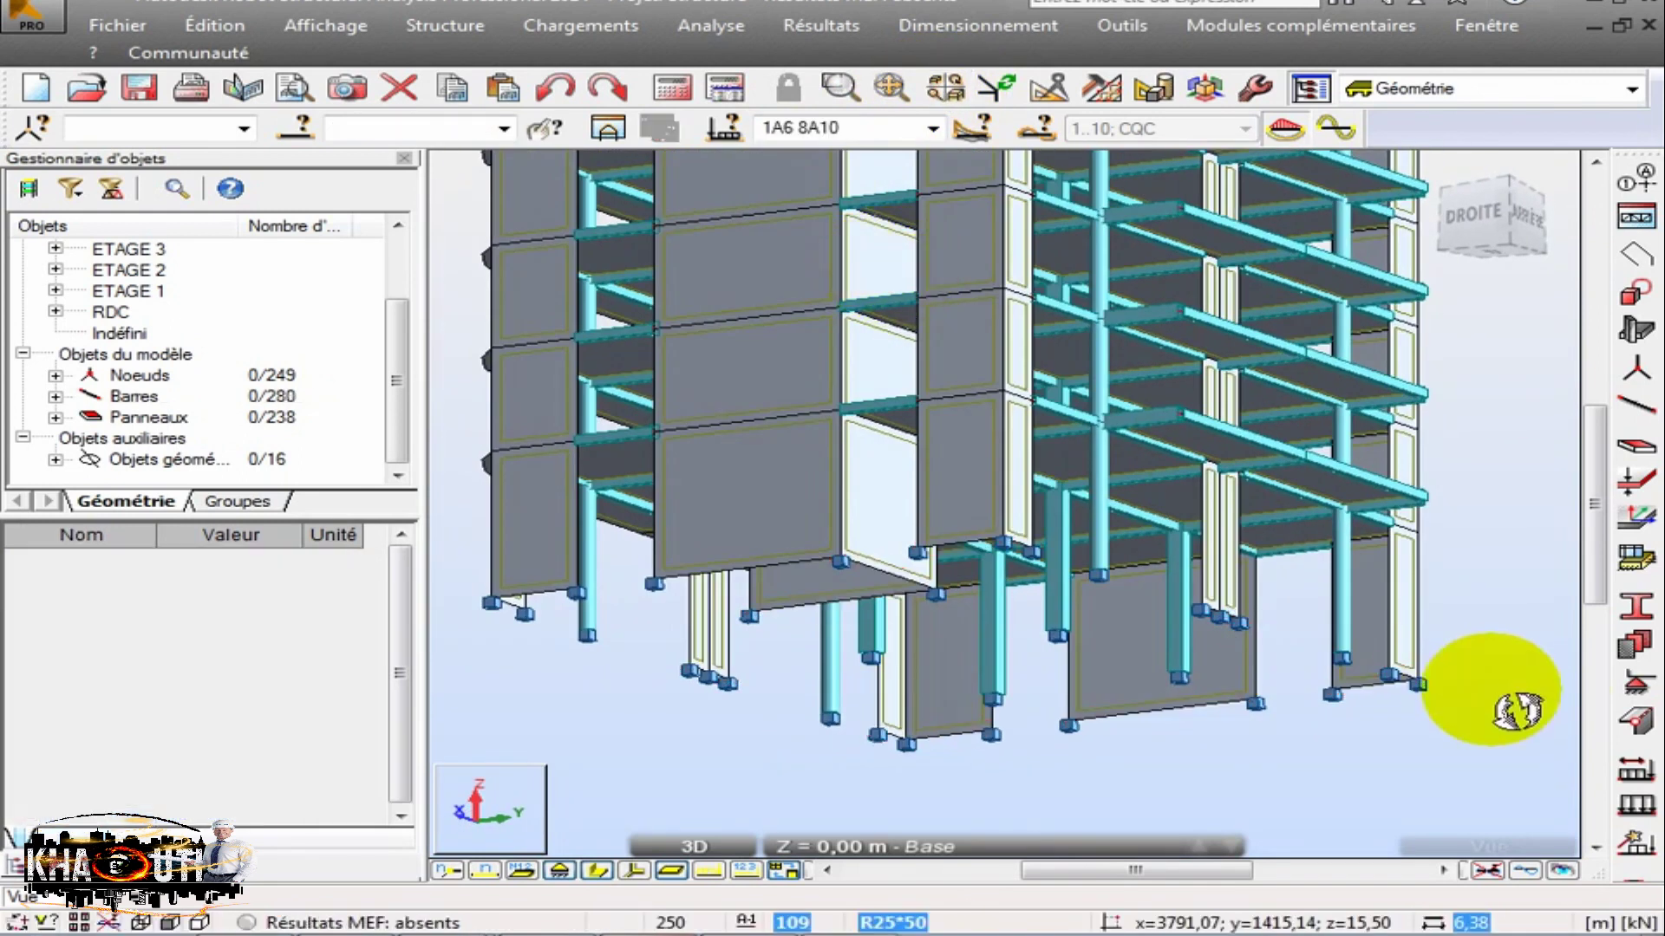
Choose the linear support Encastrement and restore the graphic selection filter to all object types.
left_click(1636, 683)
left_click(1321, 329)
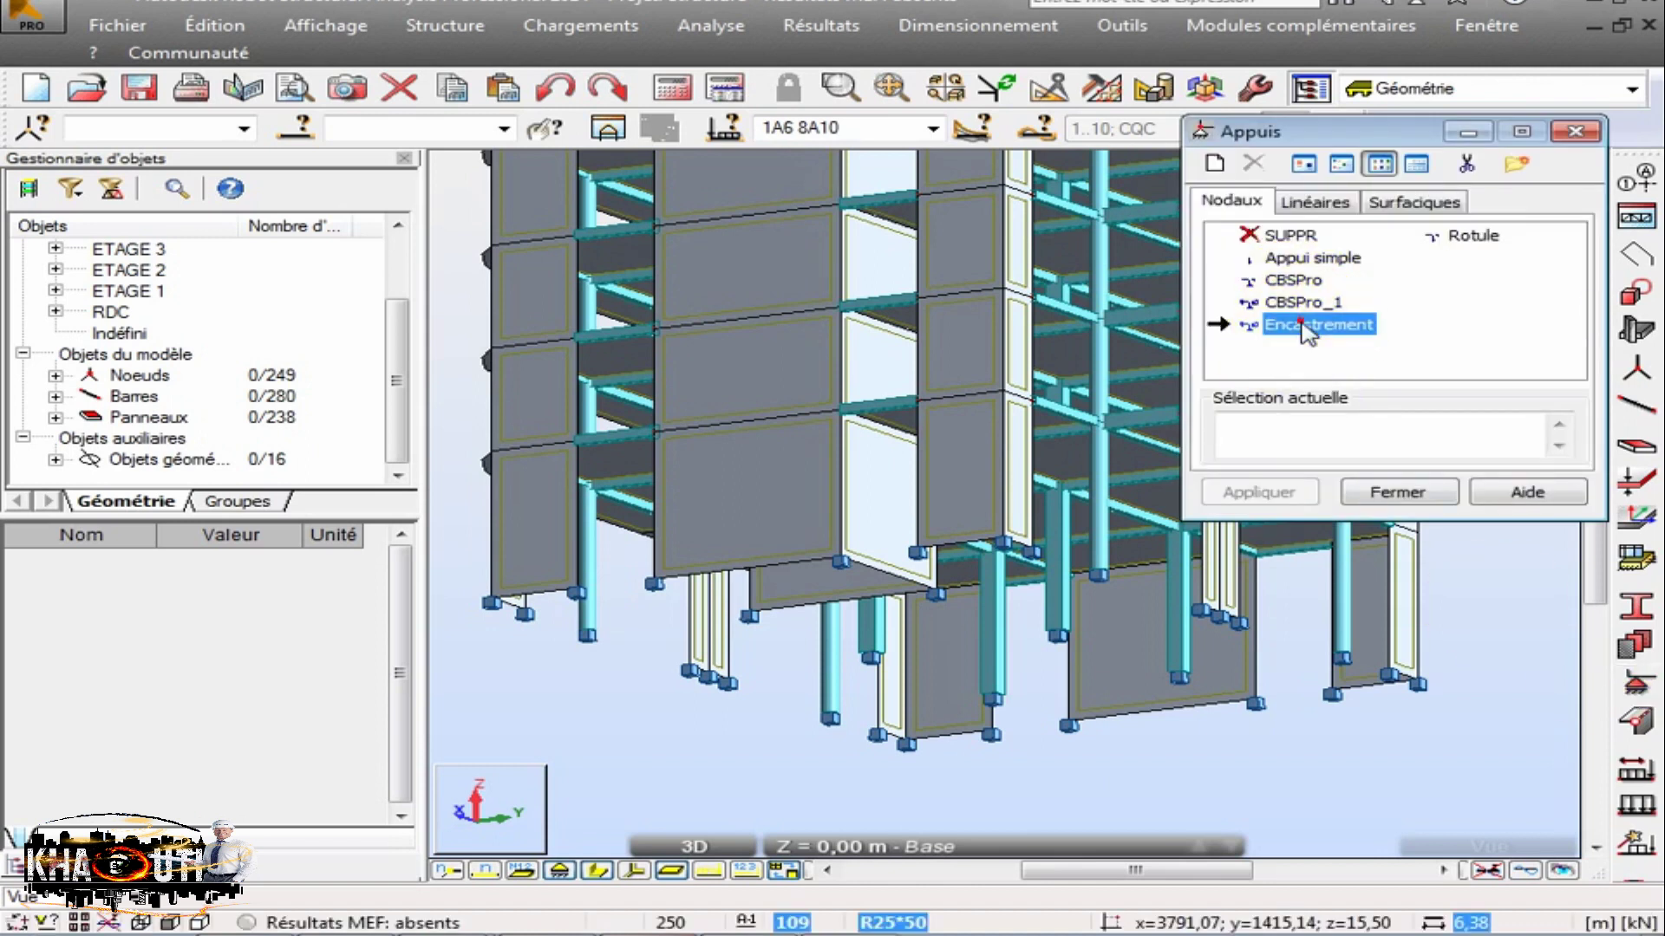
left_click(1305, 195)
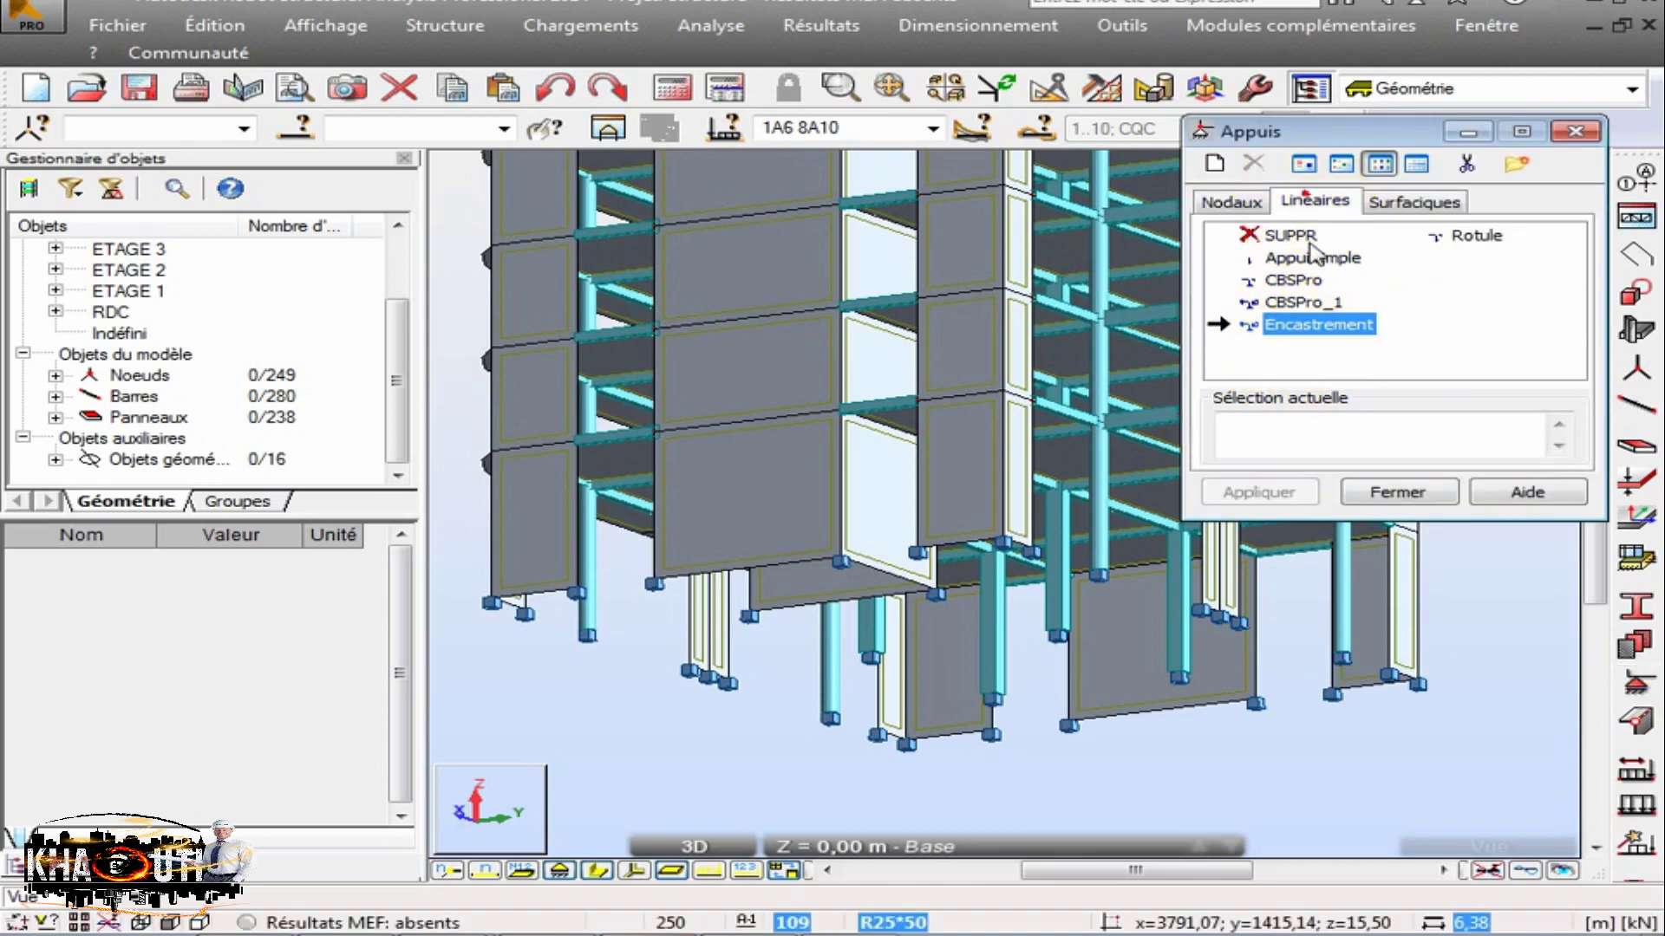
left_click(1313, 334)
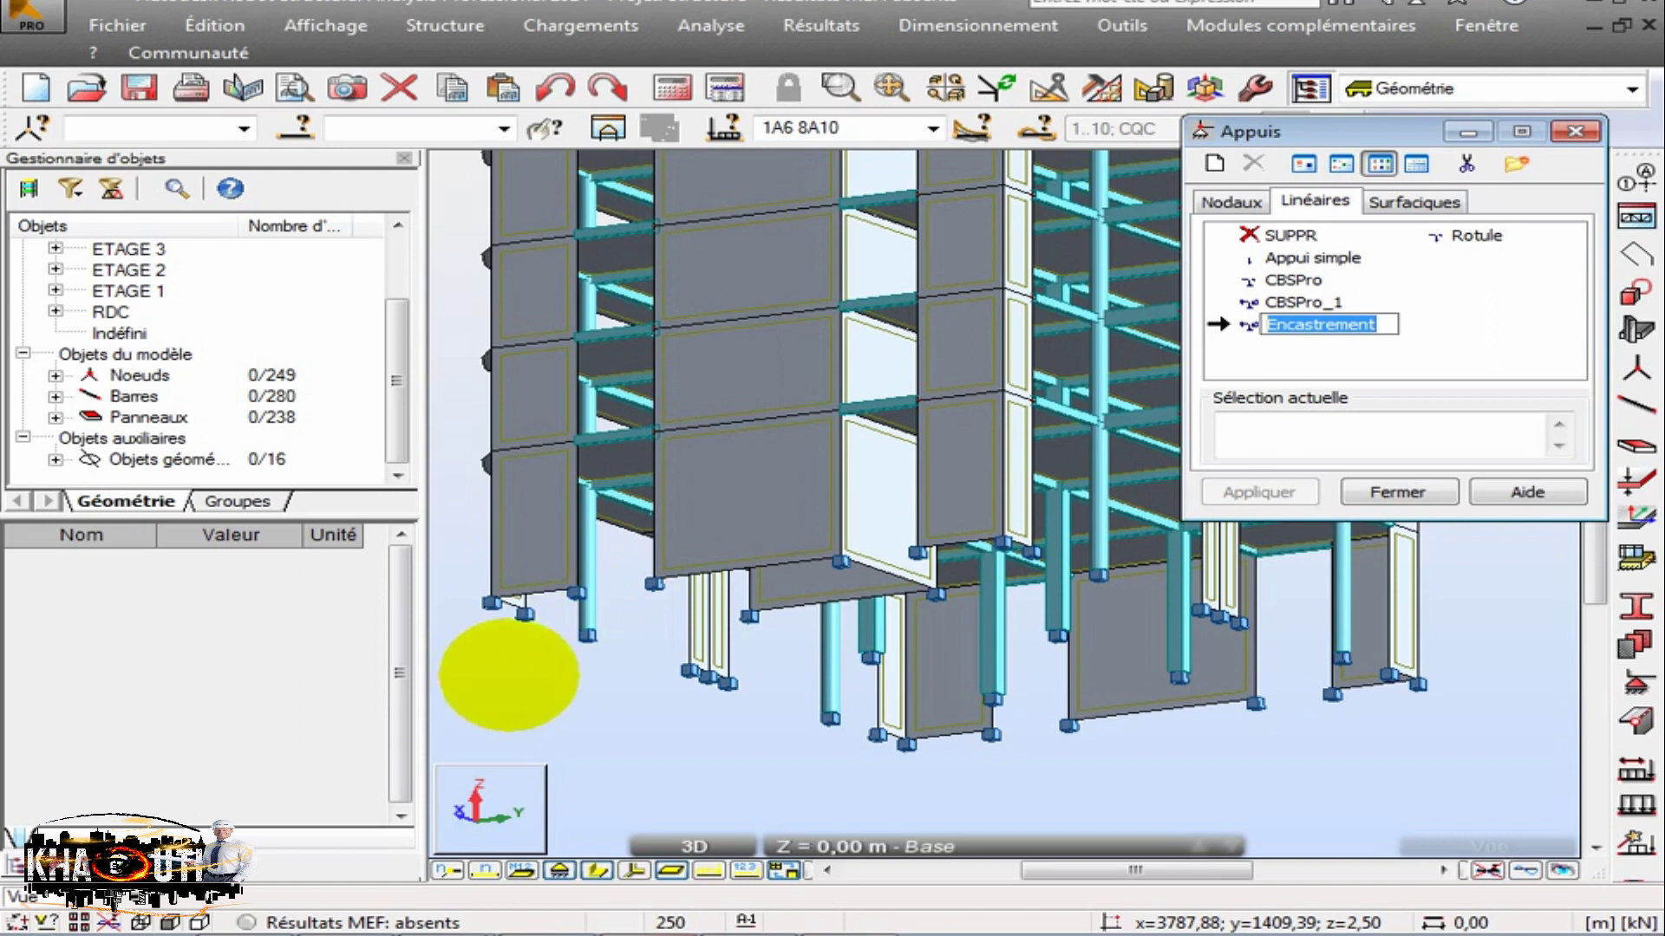
left_click(44, 922)
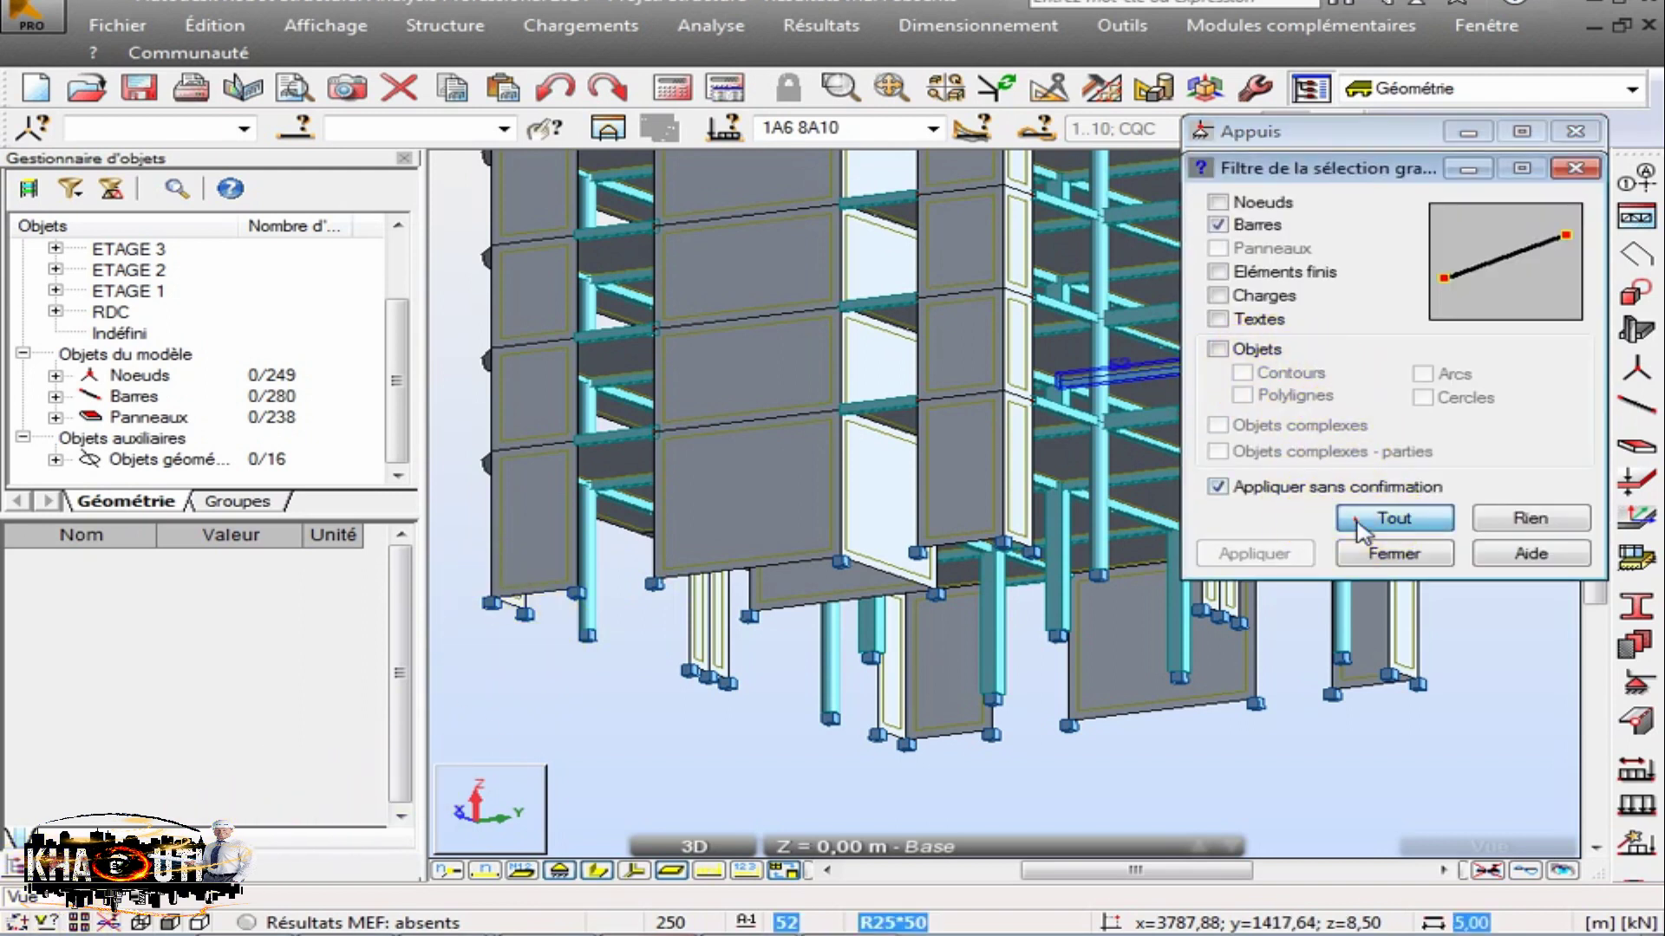
left_click(1357, 522)
left_click(1375, 555)
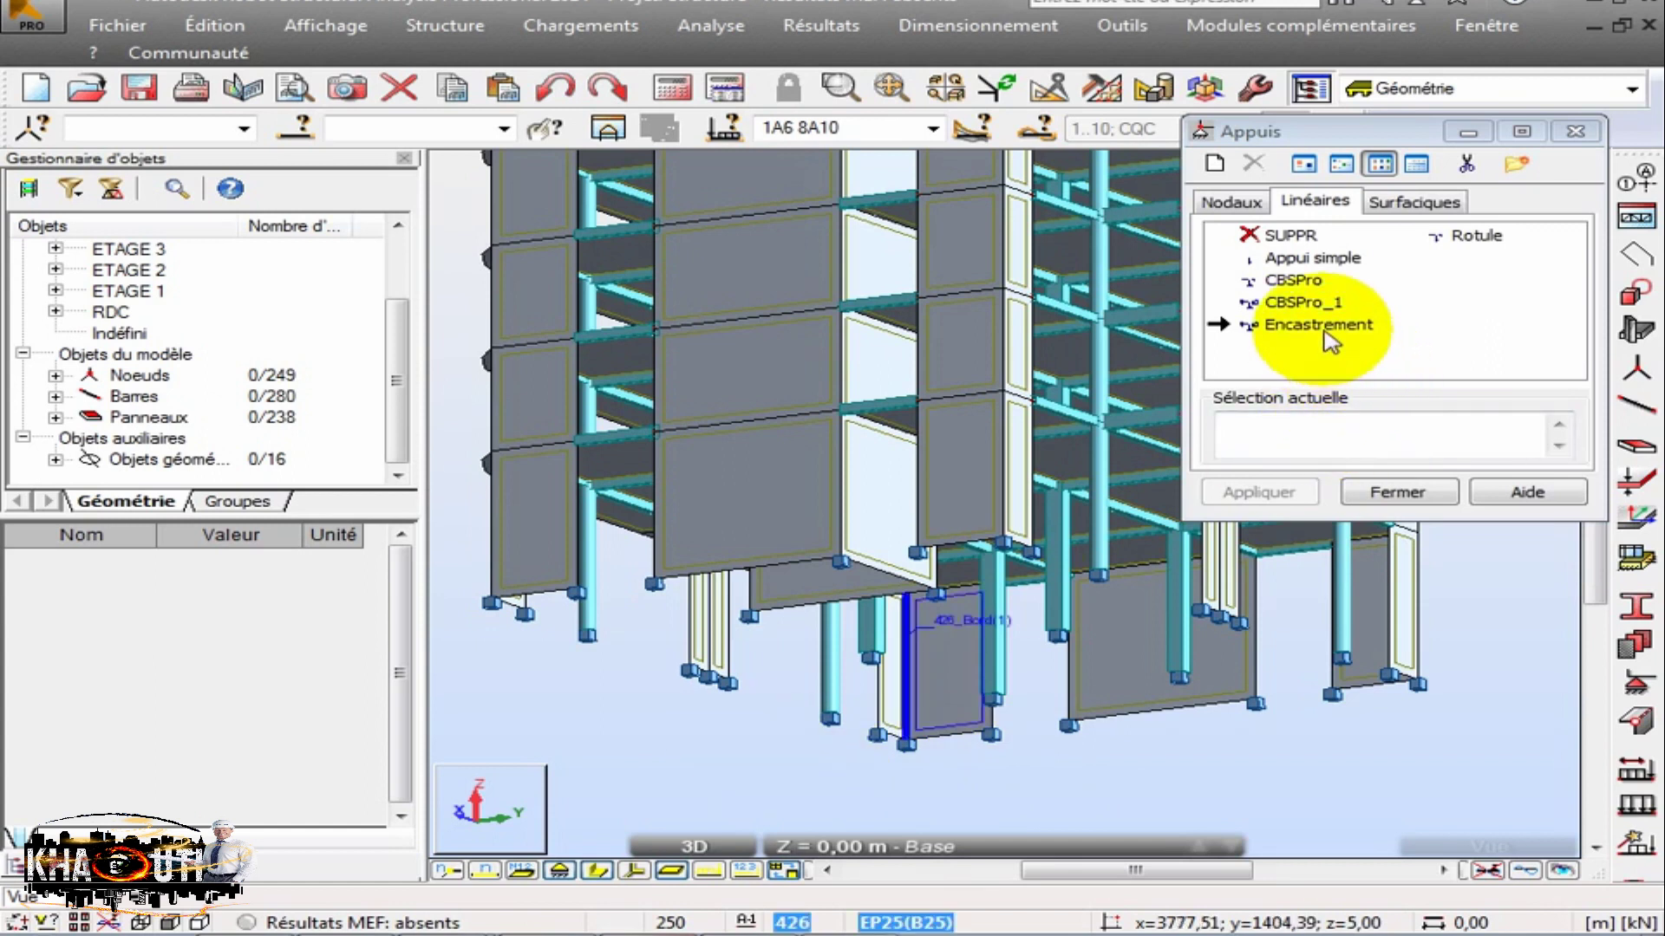
Apply the linear Encastrement support to the bottom edges of the outer corner wall and narrow wall panel 437 in 3D.
left_click(1329, 326)
left_click(537, 593)
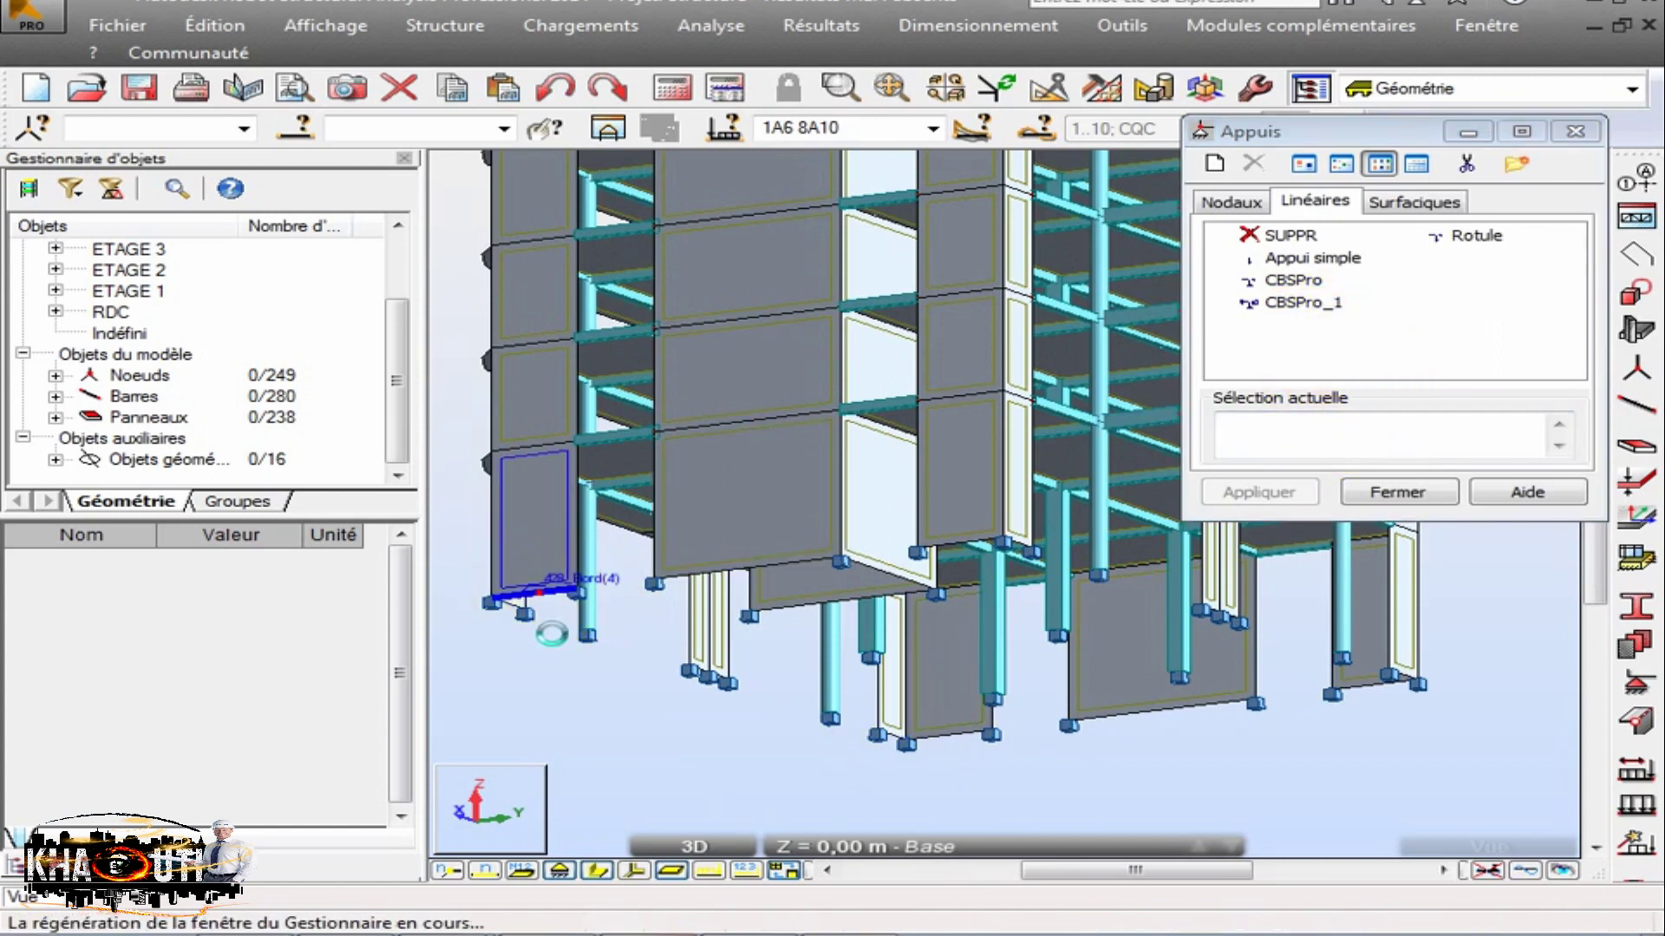
scroll(516, 606, "up", 5)
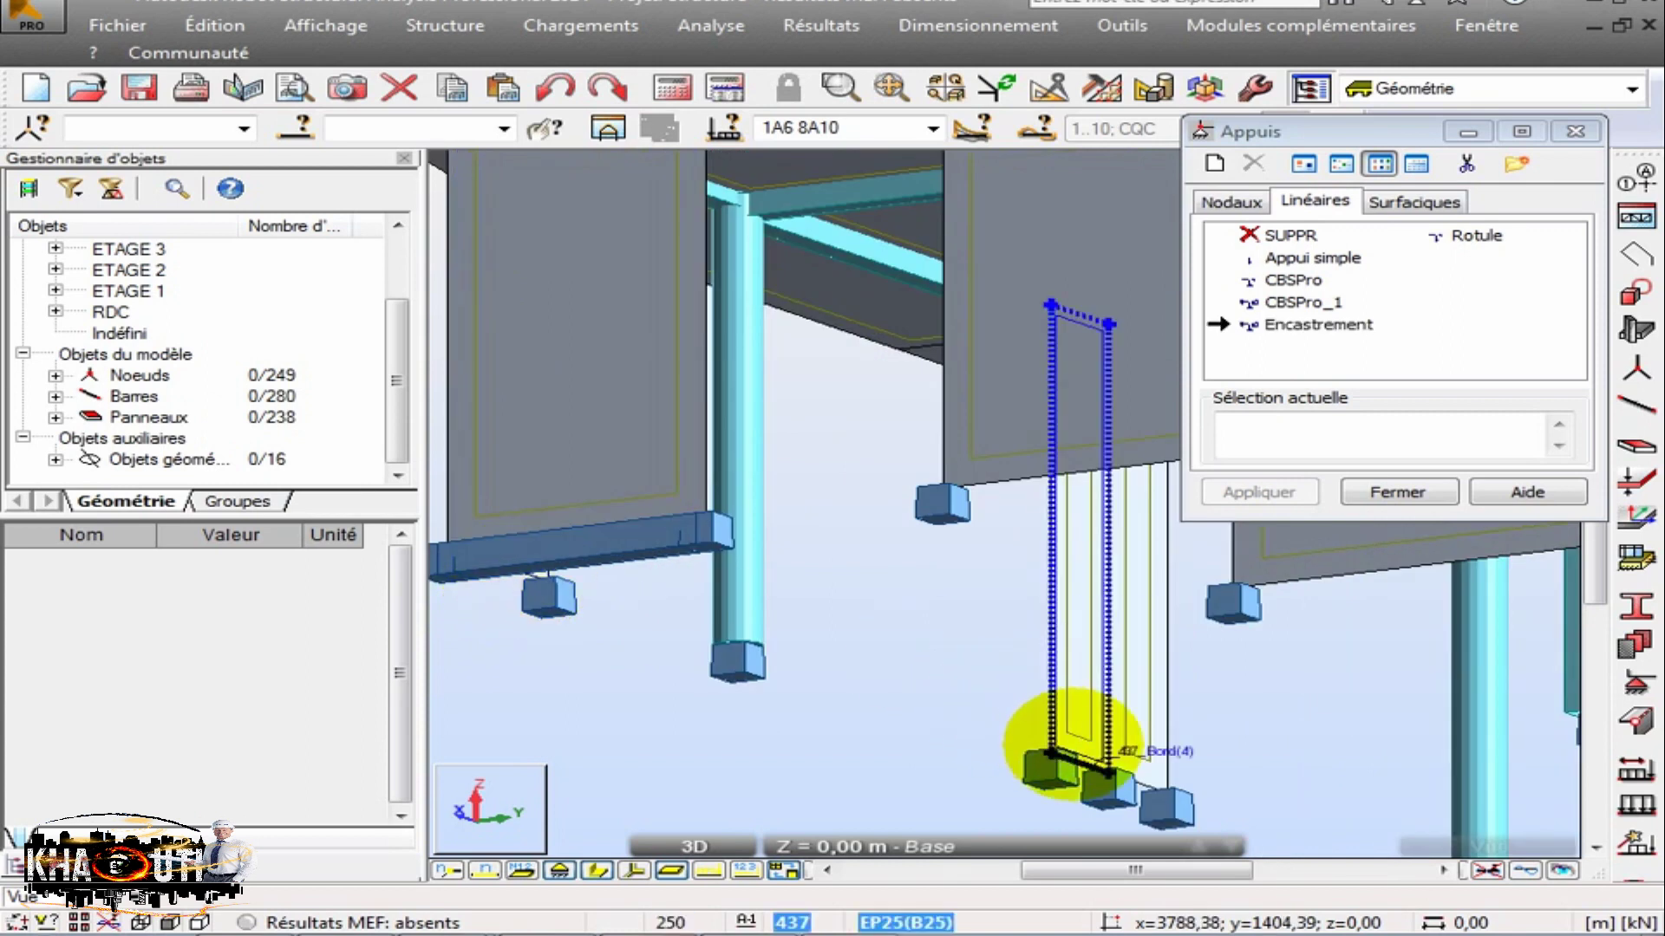
left_click(1080, 752)
scroll(797, 714, "down", 4)
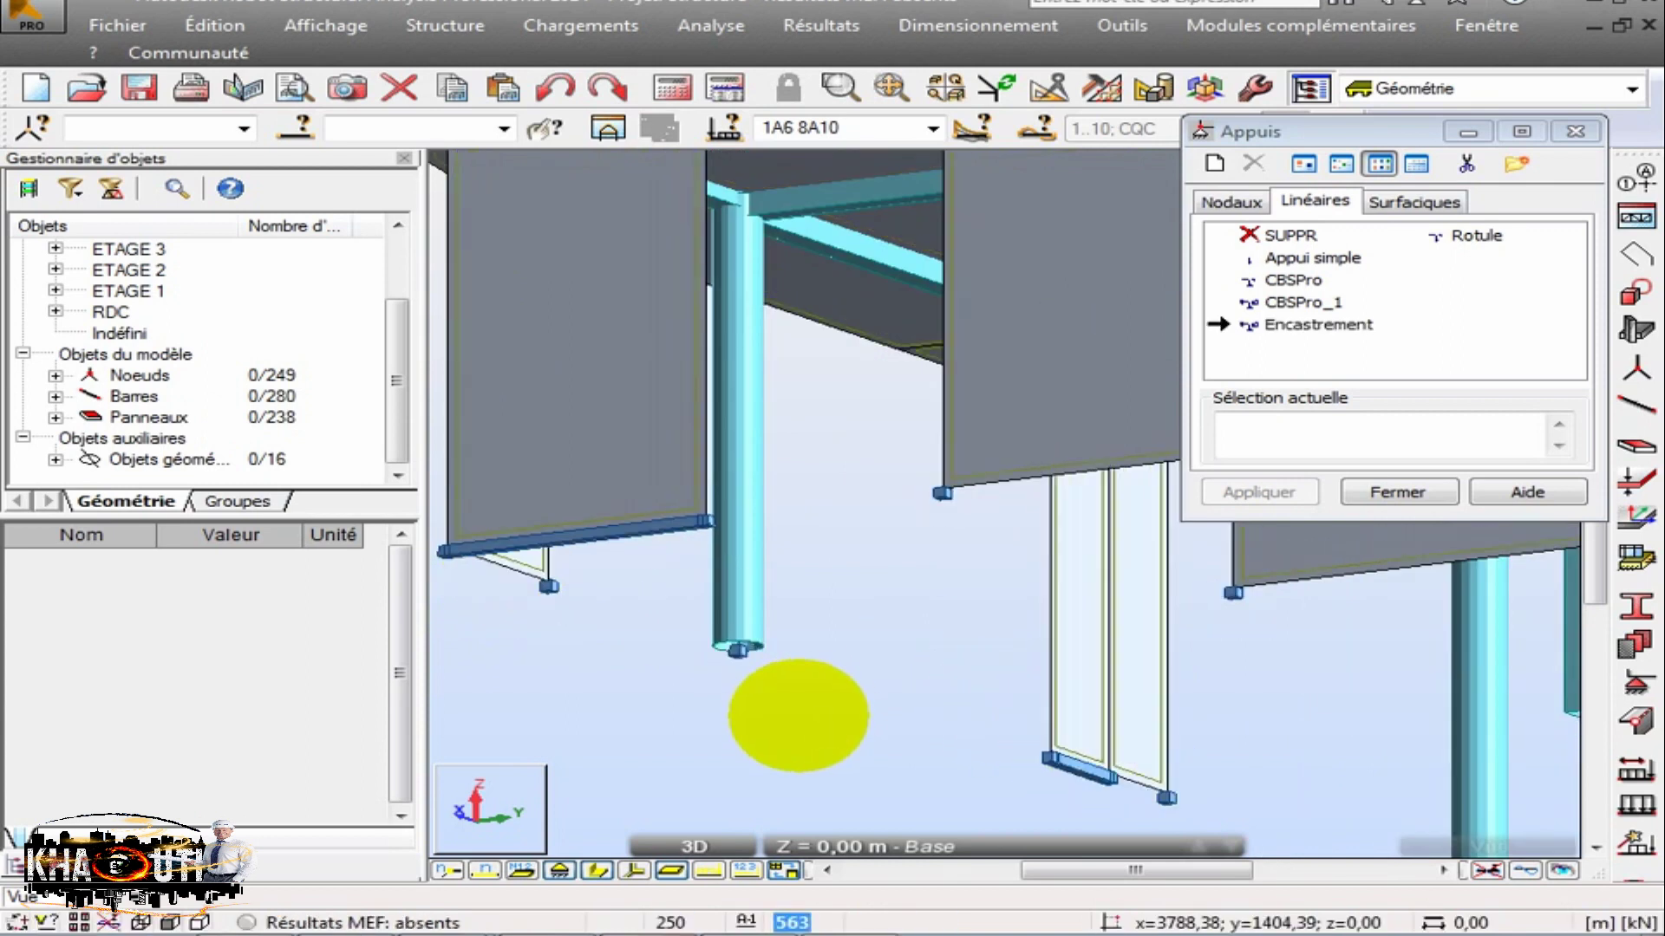
Switch to the XY plan at the base and apply linear Encastrement to both L-shaped corner walls and the long wall on the left side.
left_click(505, 824)
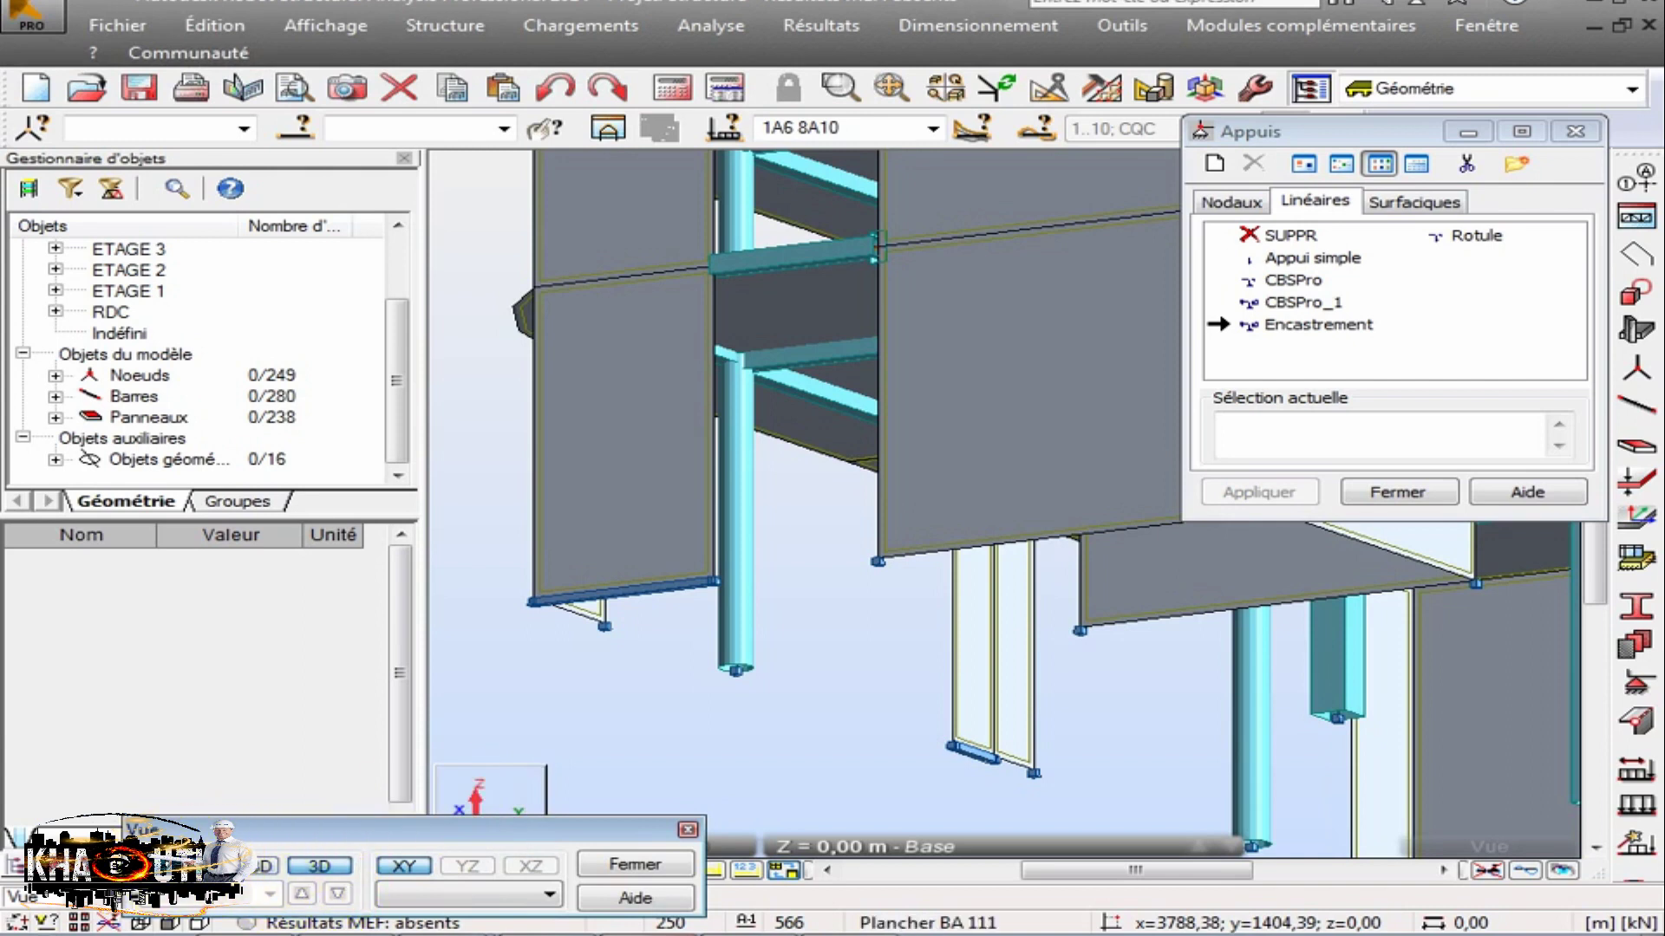
left_click(403, 867)
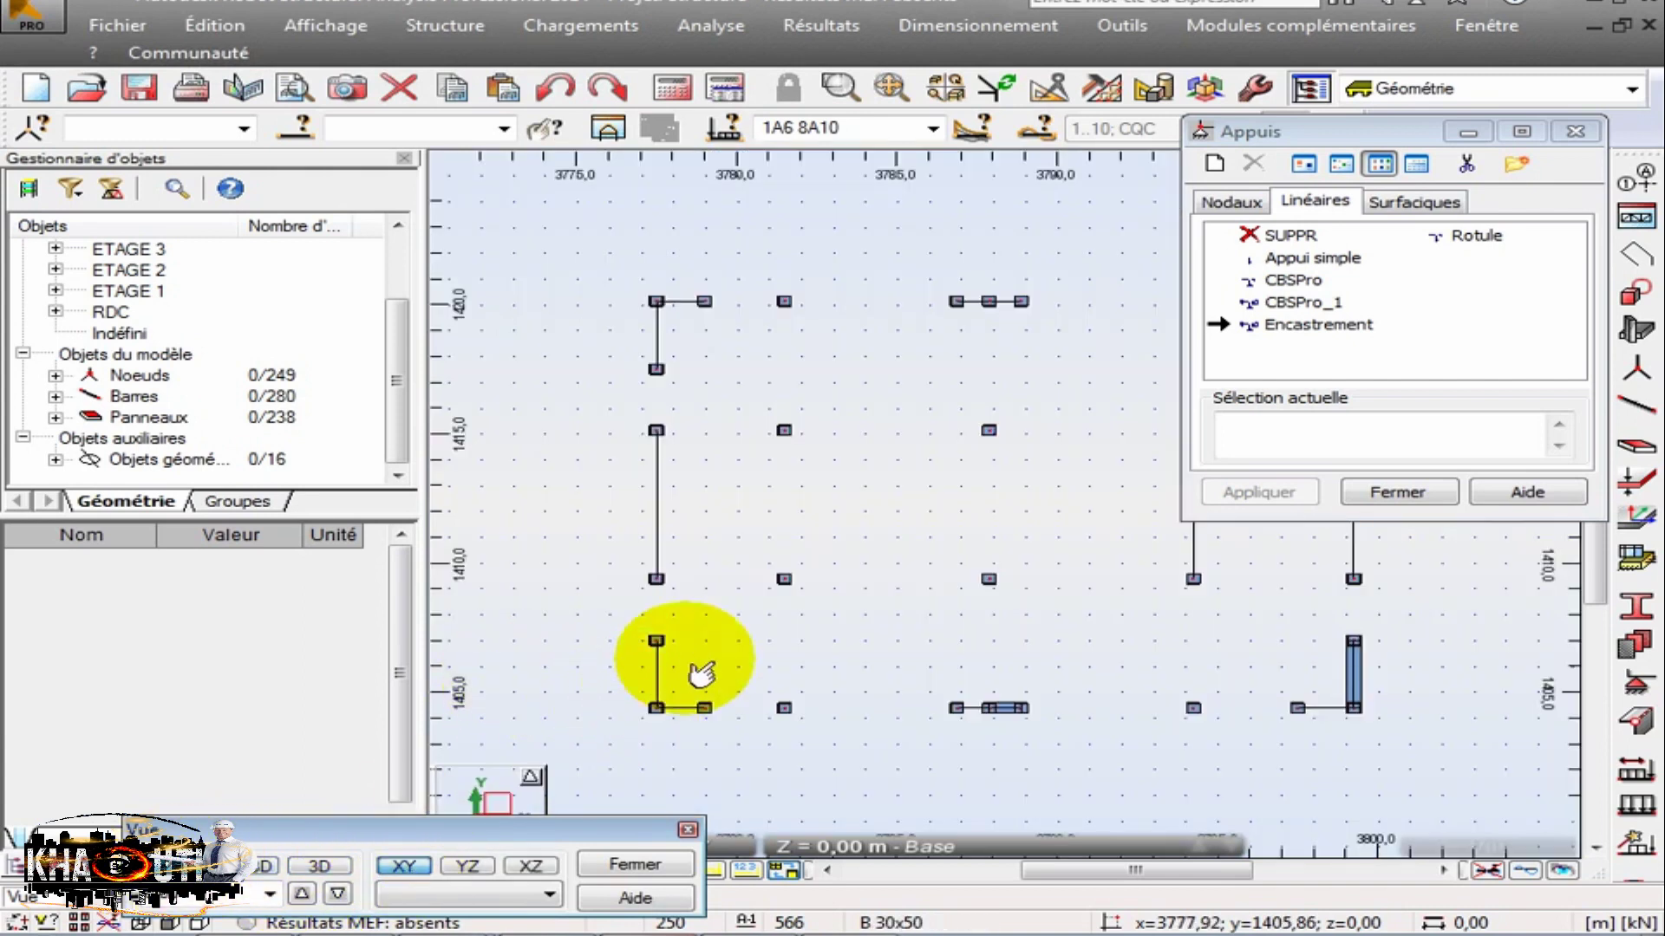
left_click(1285, 334)
left_click(664, 320)
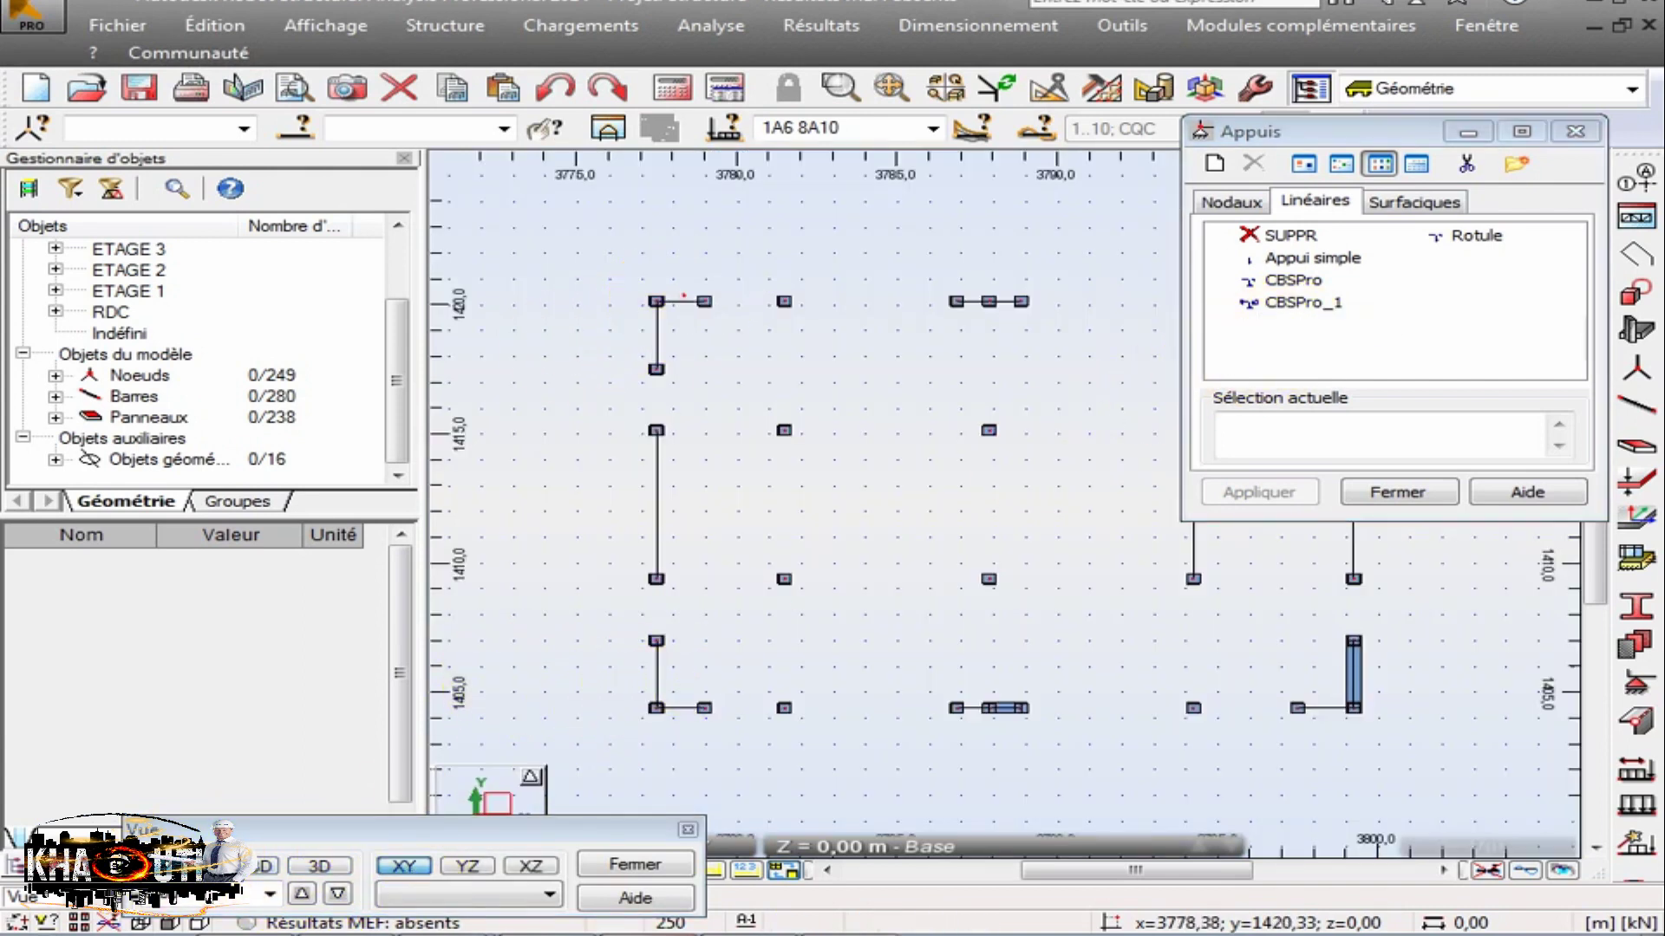
left_click(661, 328)
left_click(657, 331)
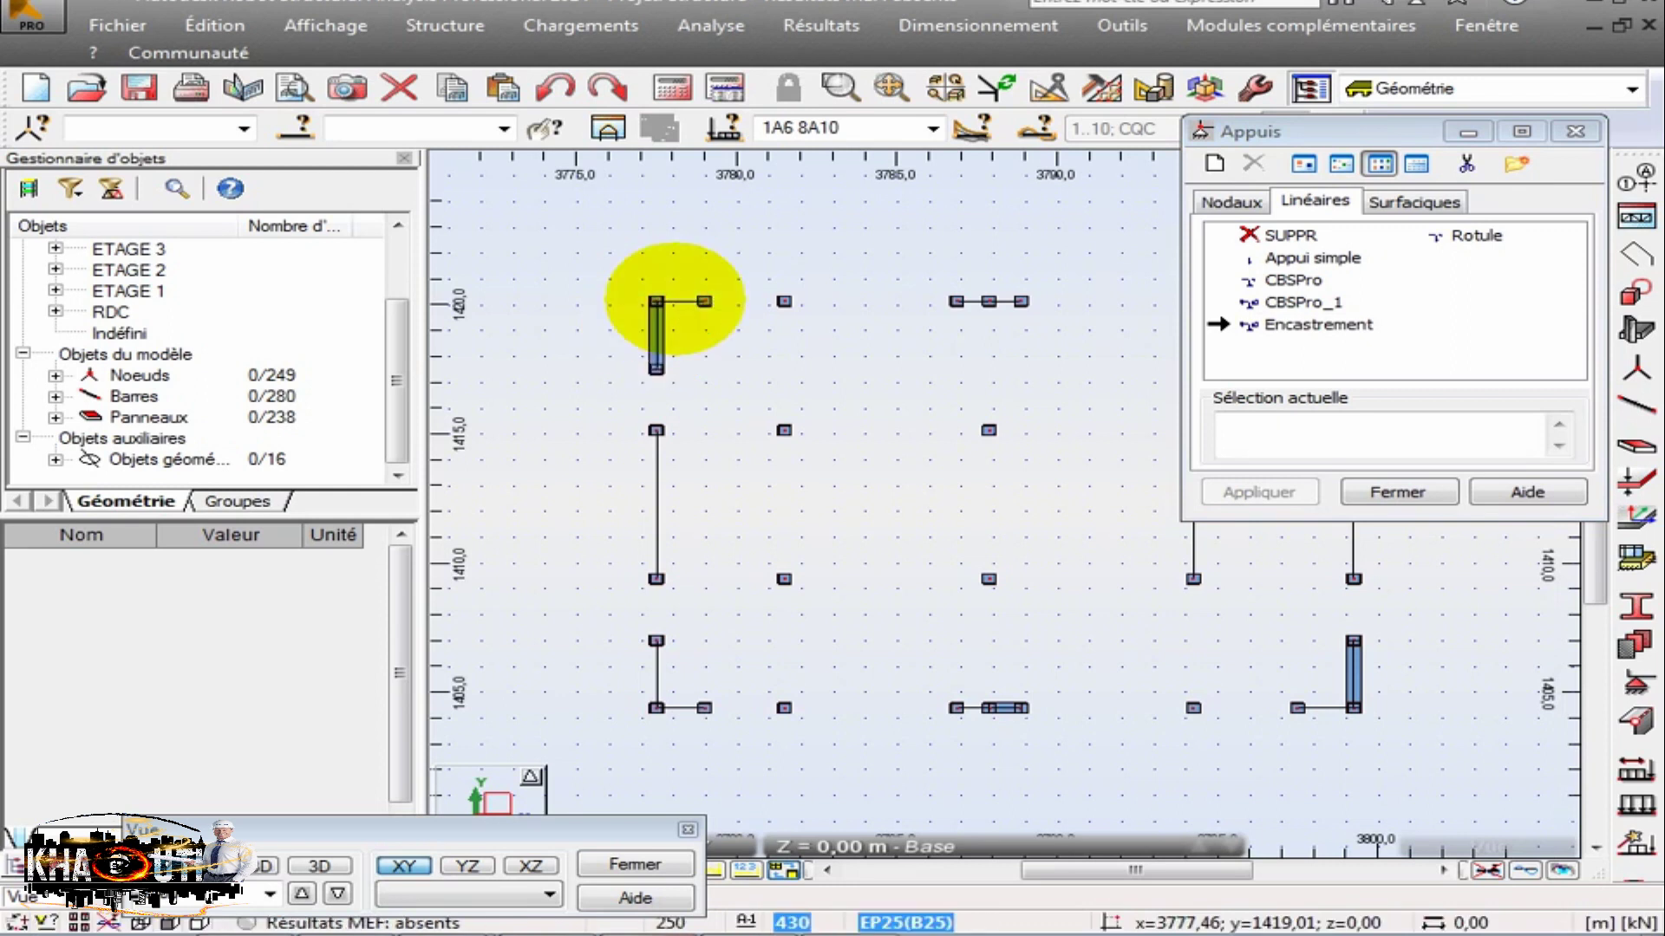
left_click(657, 486)
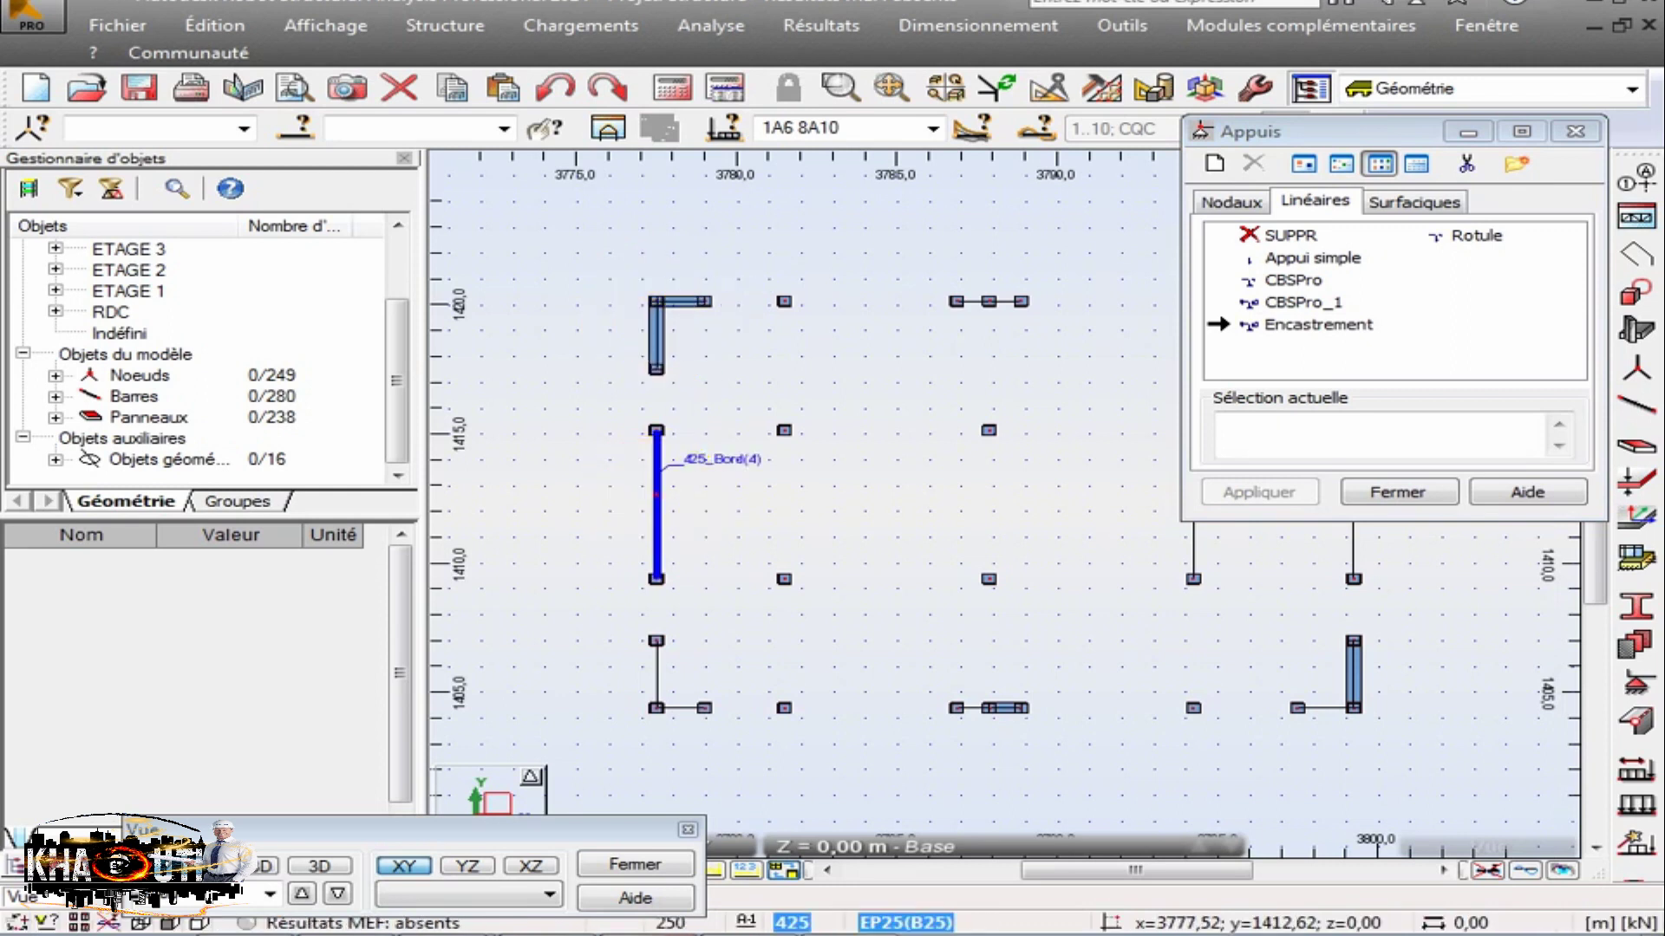
left_click(675, 686)
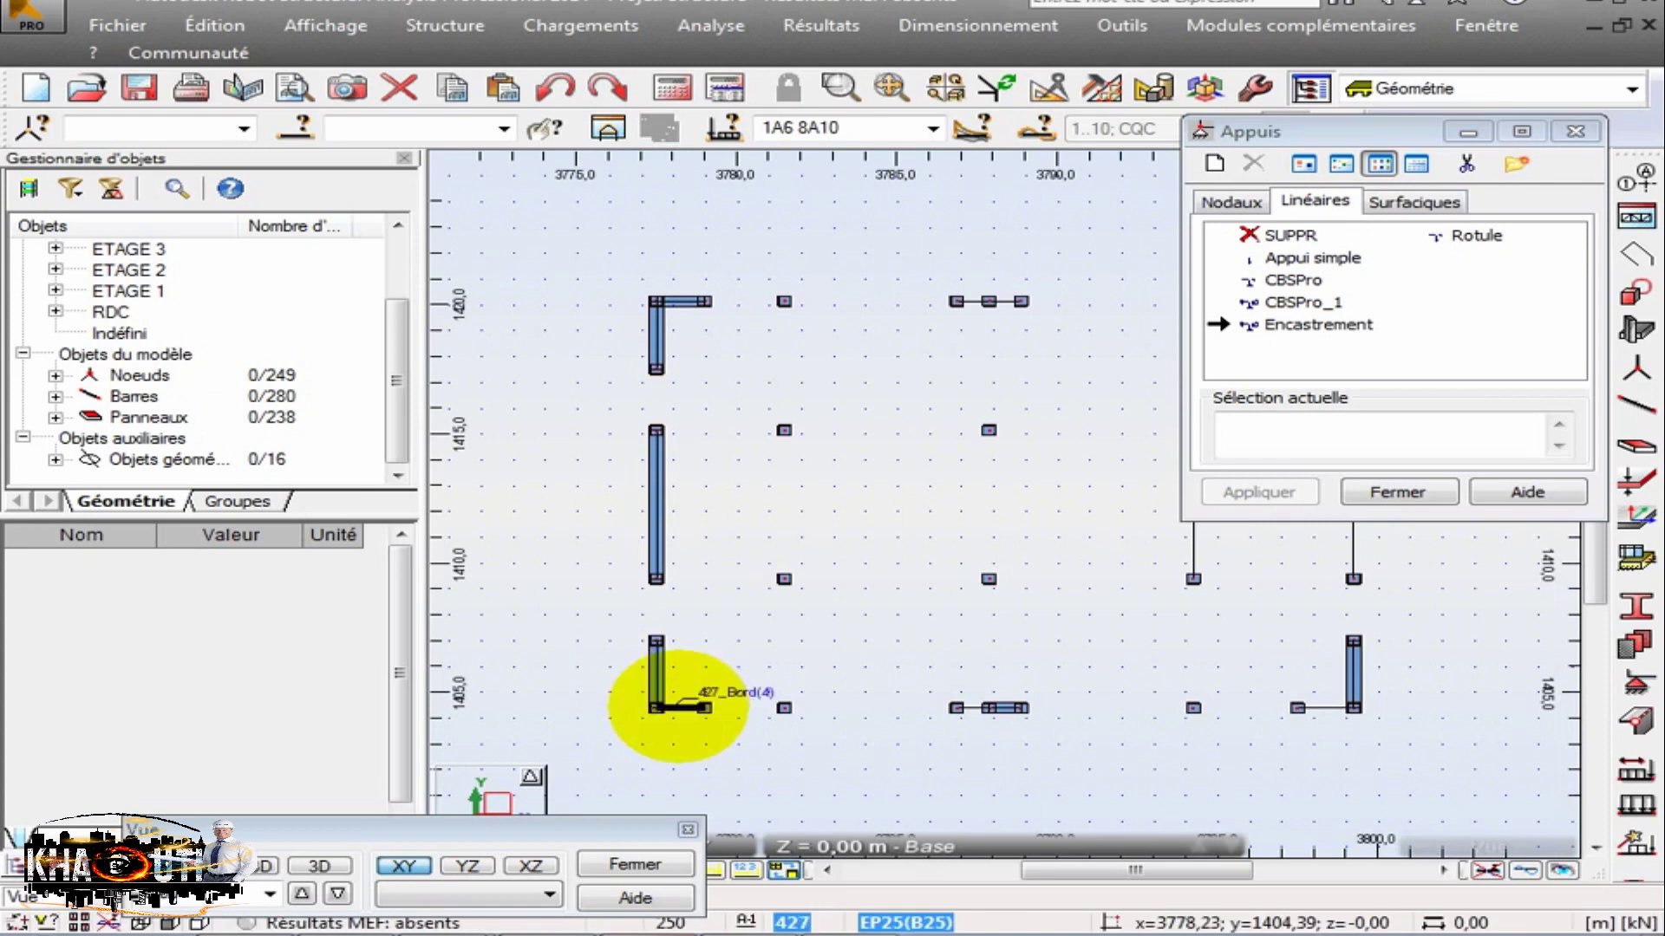
Apply linear Encastrement to the remaining base edges of the short middle walls on both long facades.
left_click(997, 709)
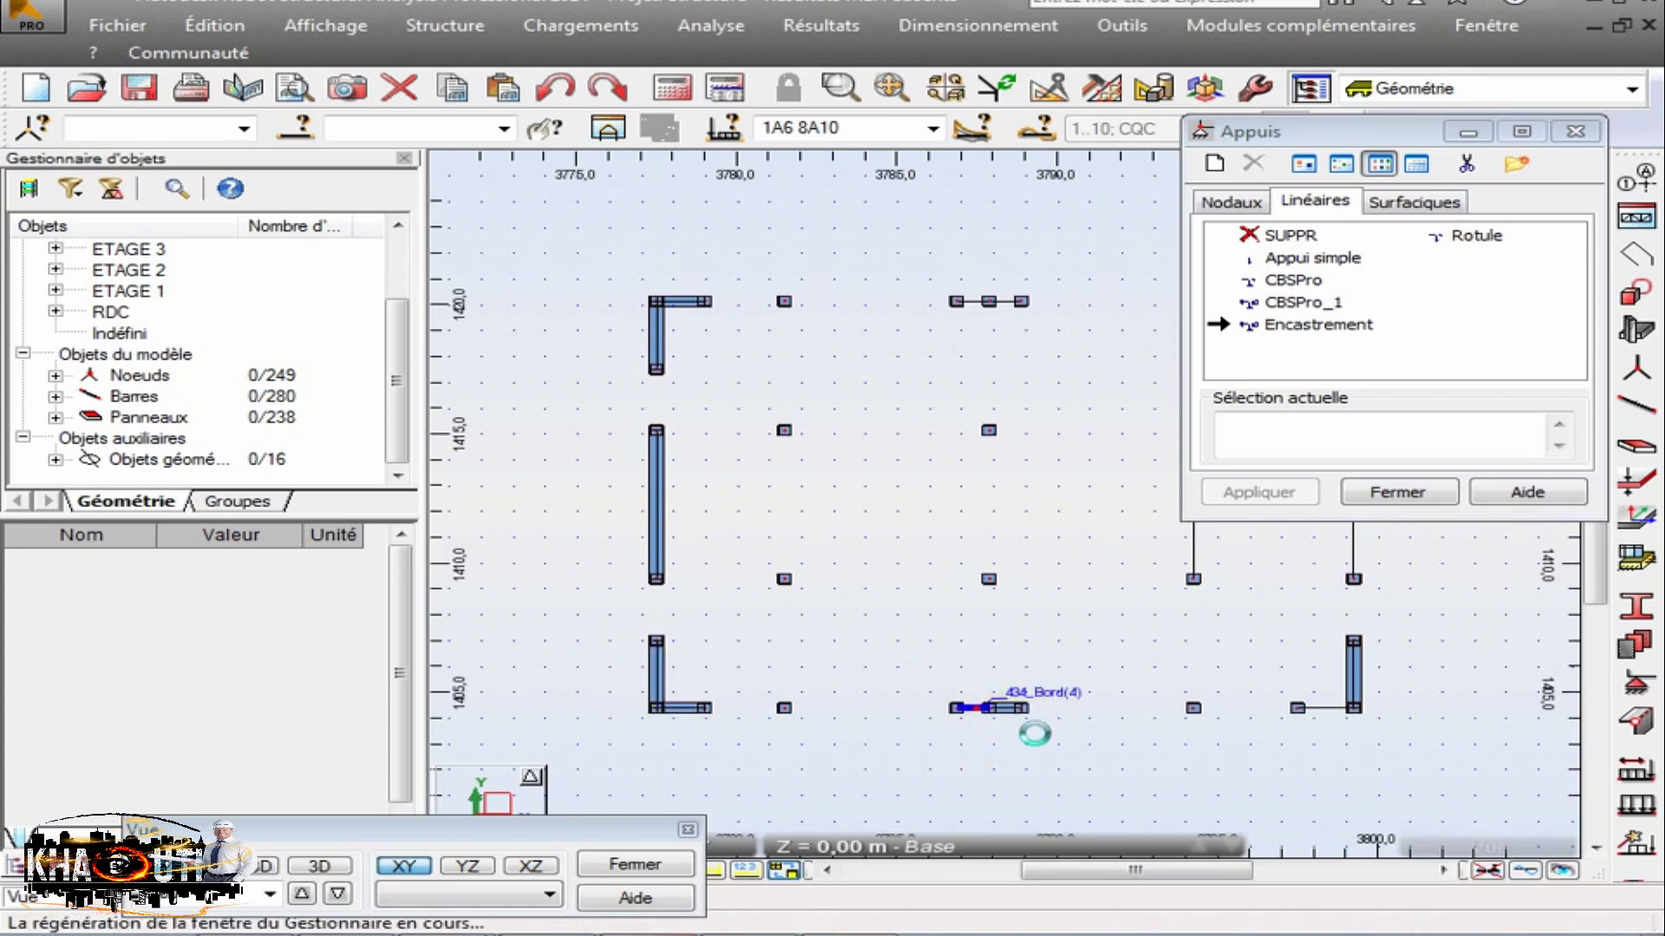
left_click(965, 287)
left_click(964, 301)
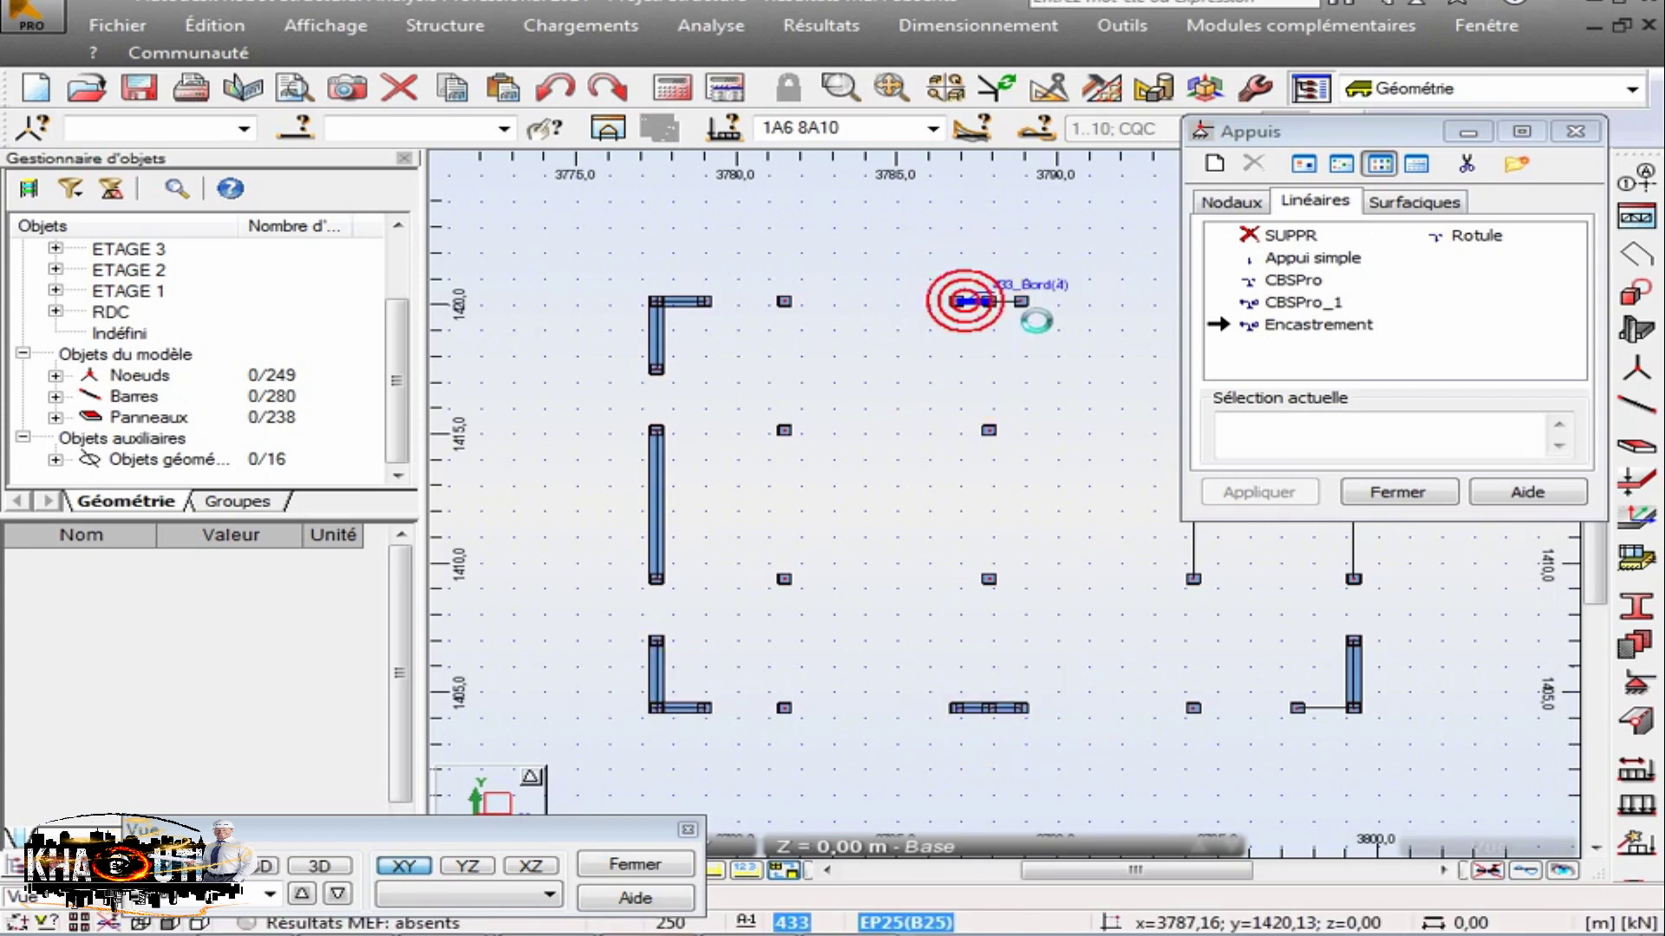
Apply linear Encastrement to the remaining right-side base edges in plan: the two L-shaped corner walls and the U-shaped core.
scroll(360, 604, "down", 3)
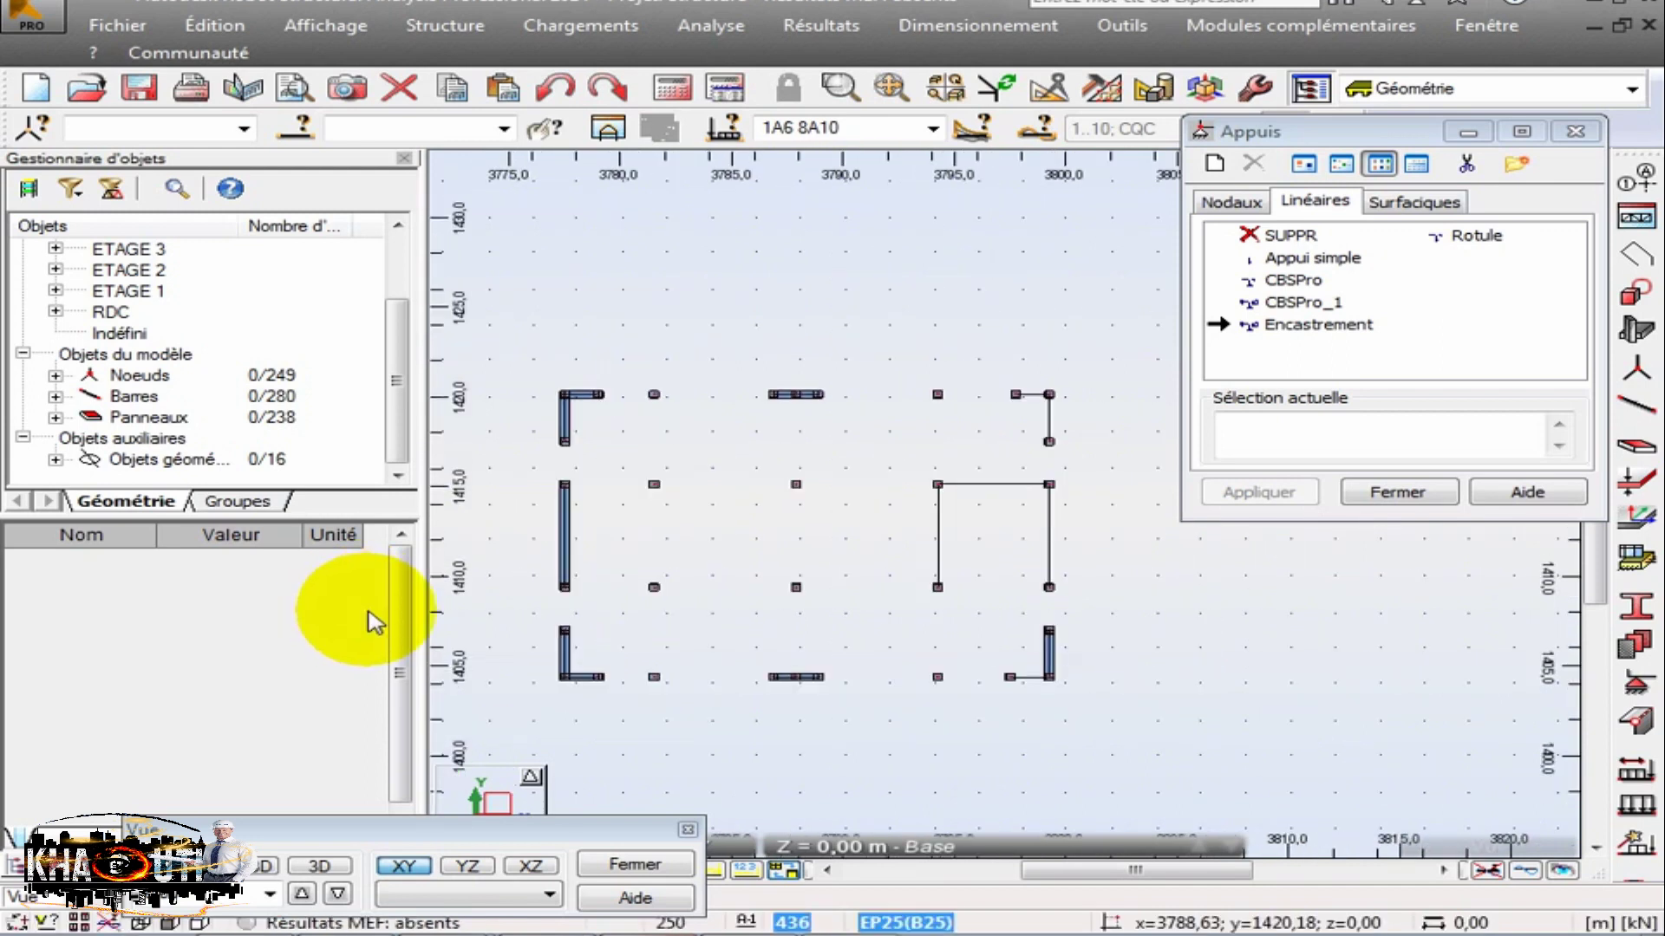
scroll(945, 582, "up", 2)
left_click(792, 501)
left_click(912, 333)
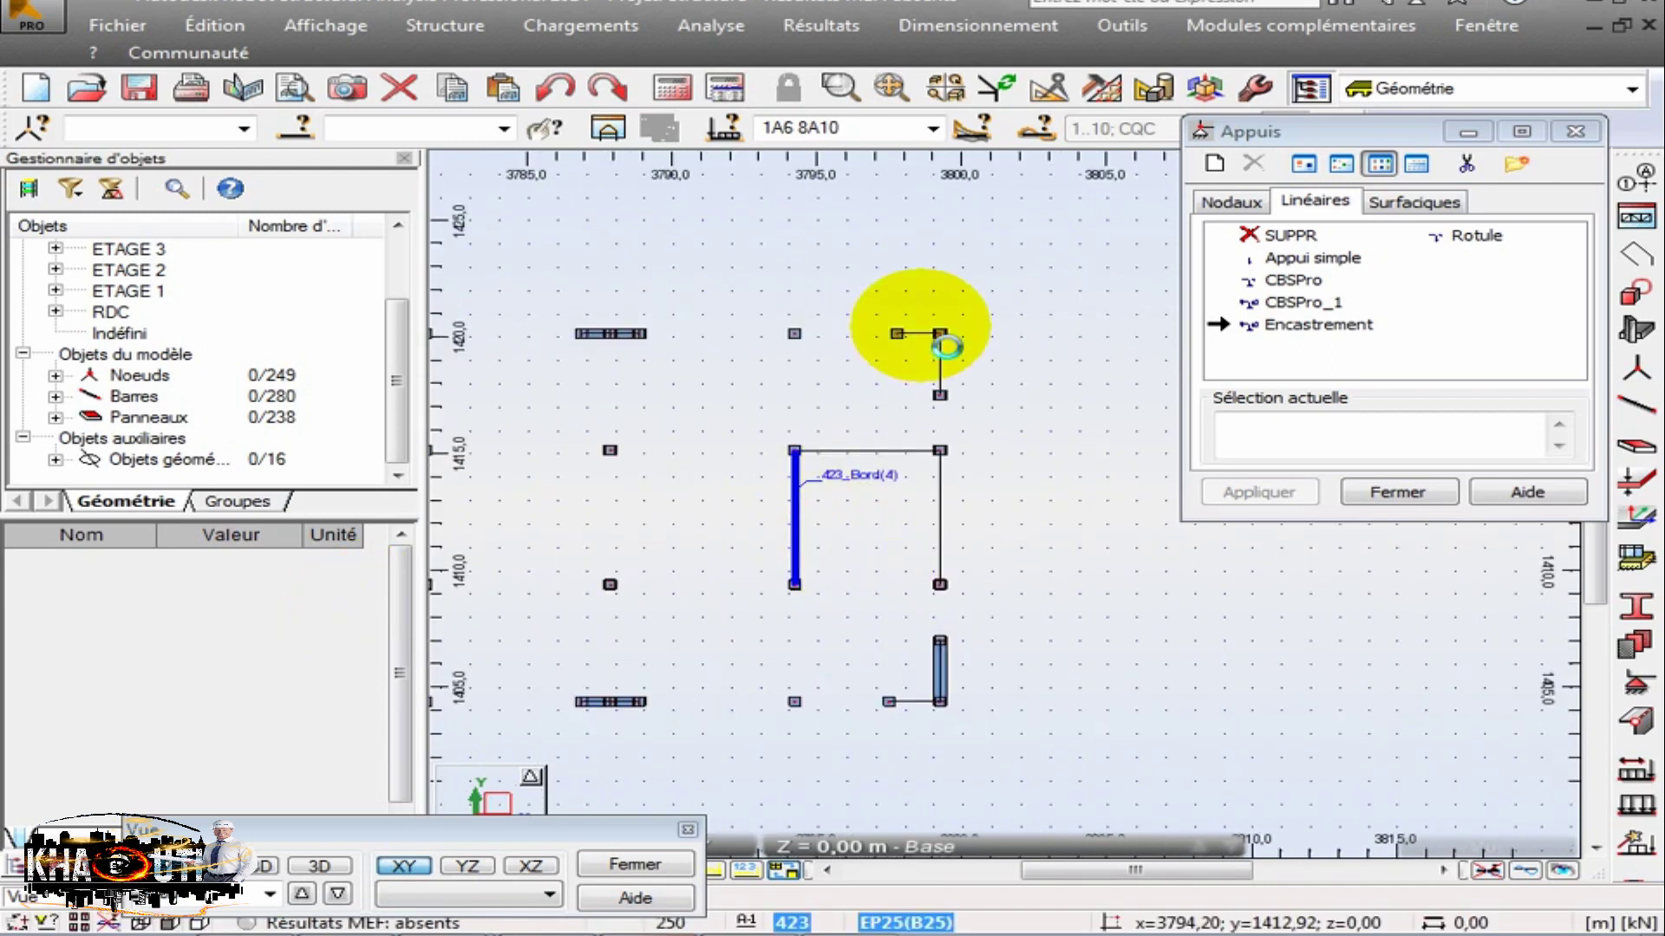
left_click(943, 361)
left_click(941, 362)
left_click(914, 700)
left_click(910, 696)
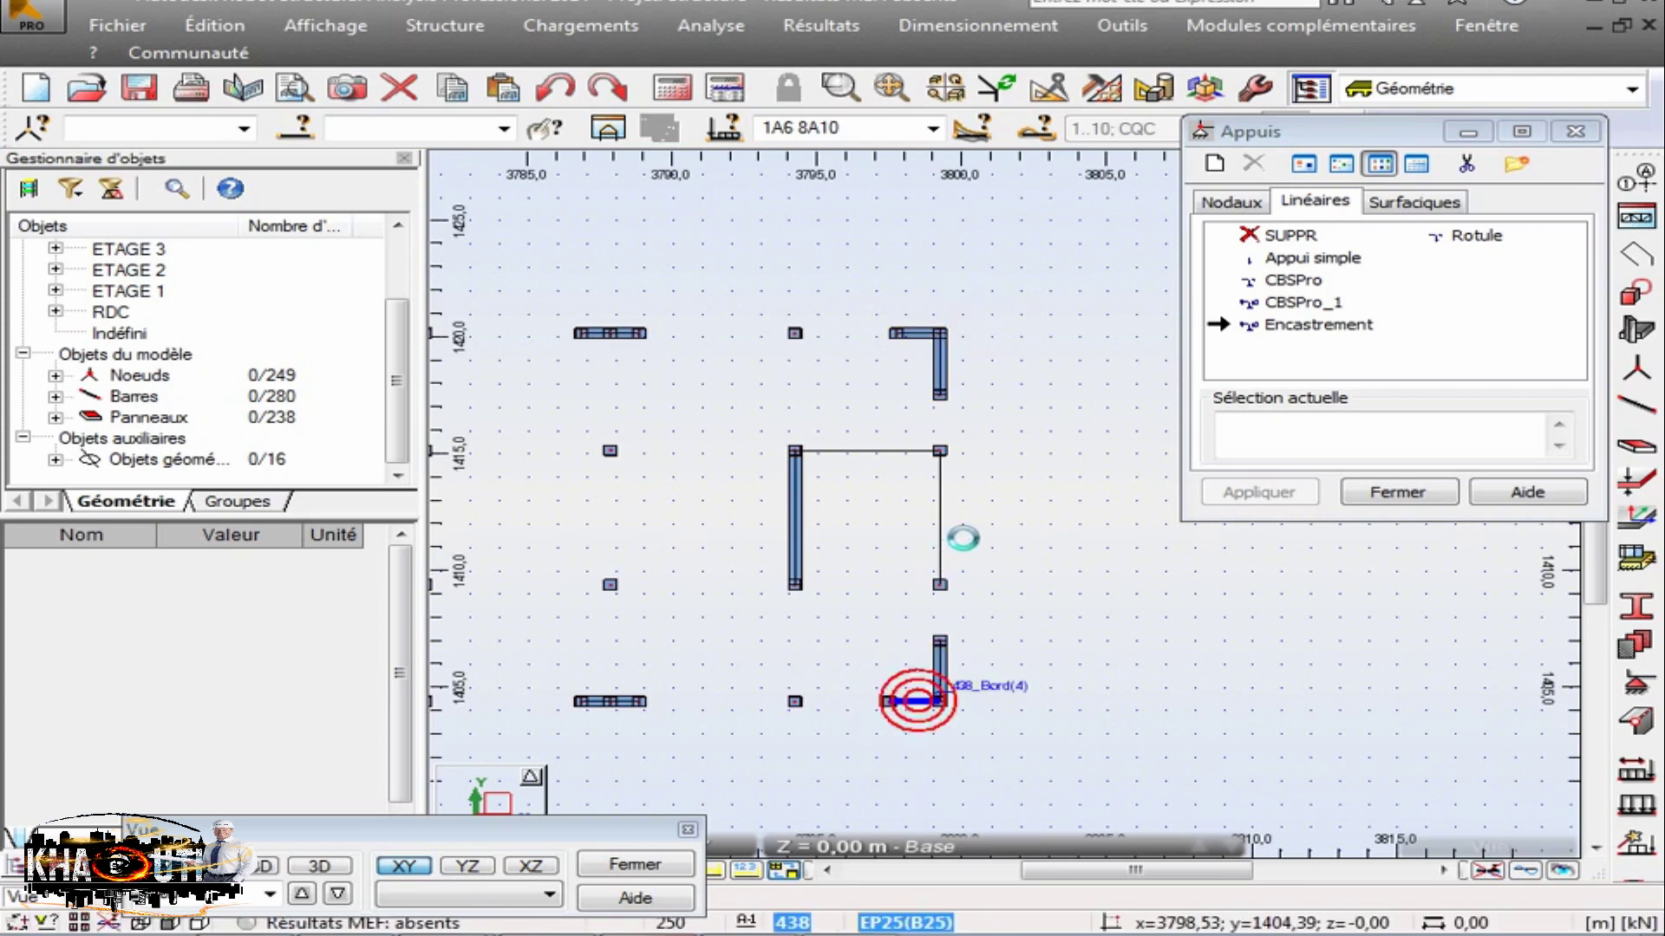
left_click(939, 510)
left_click(837, 451)
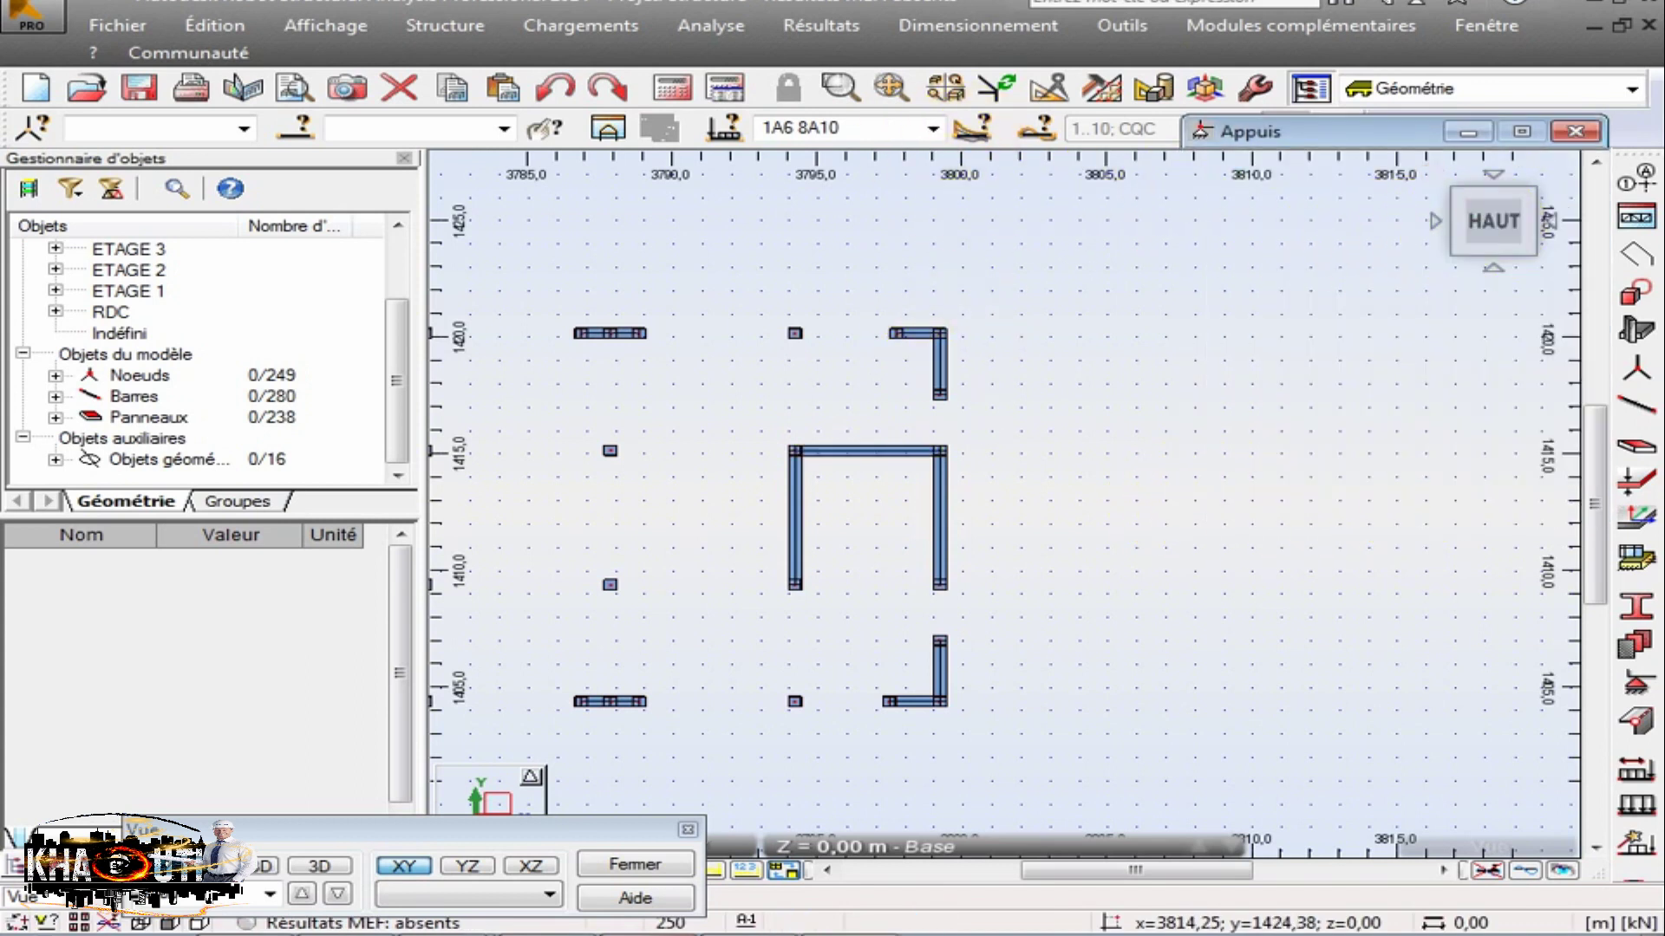
Close the supports definition and view the model in 3D from the top-front.
left_click(1493, 249)
left_click(1575, 131)
middle_click_drag(1215, 490, 1324, 590)
scroll(1314, 581, "down", 1)
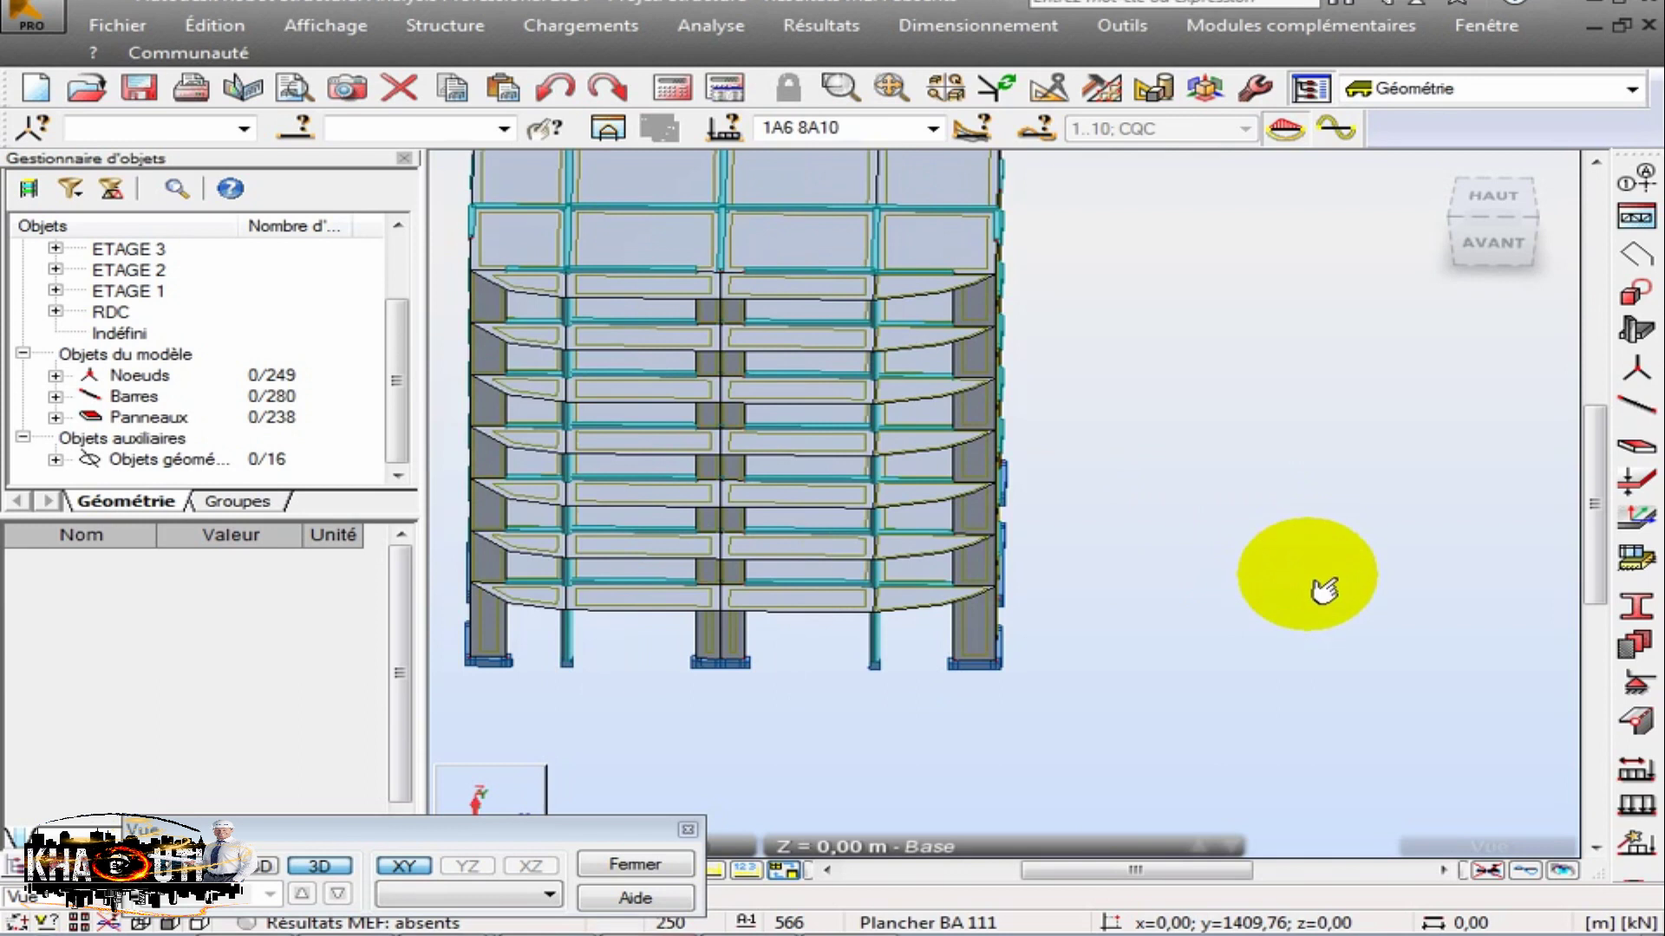
scroll(1324, 591, "down", 1)
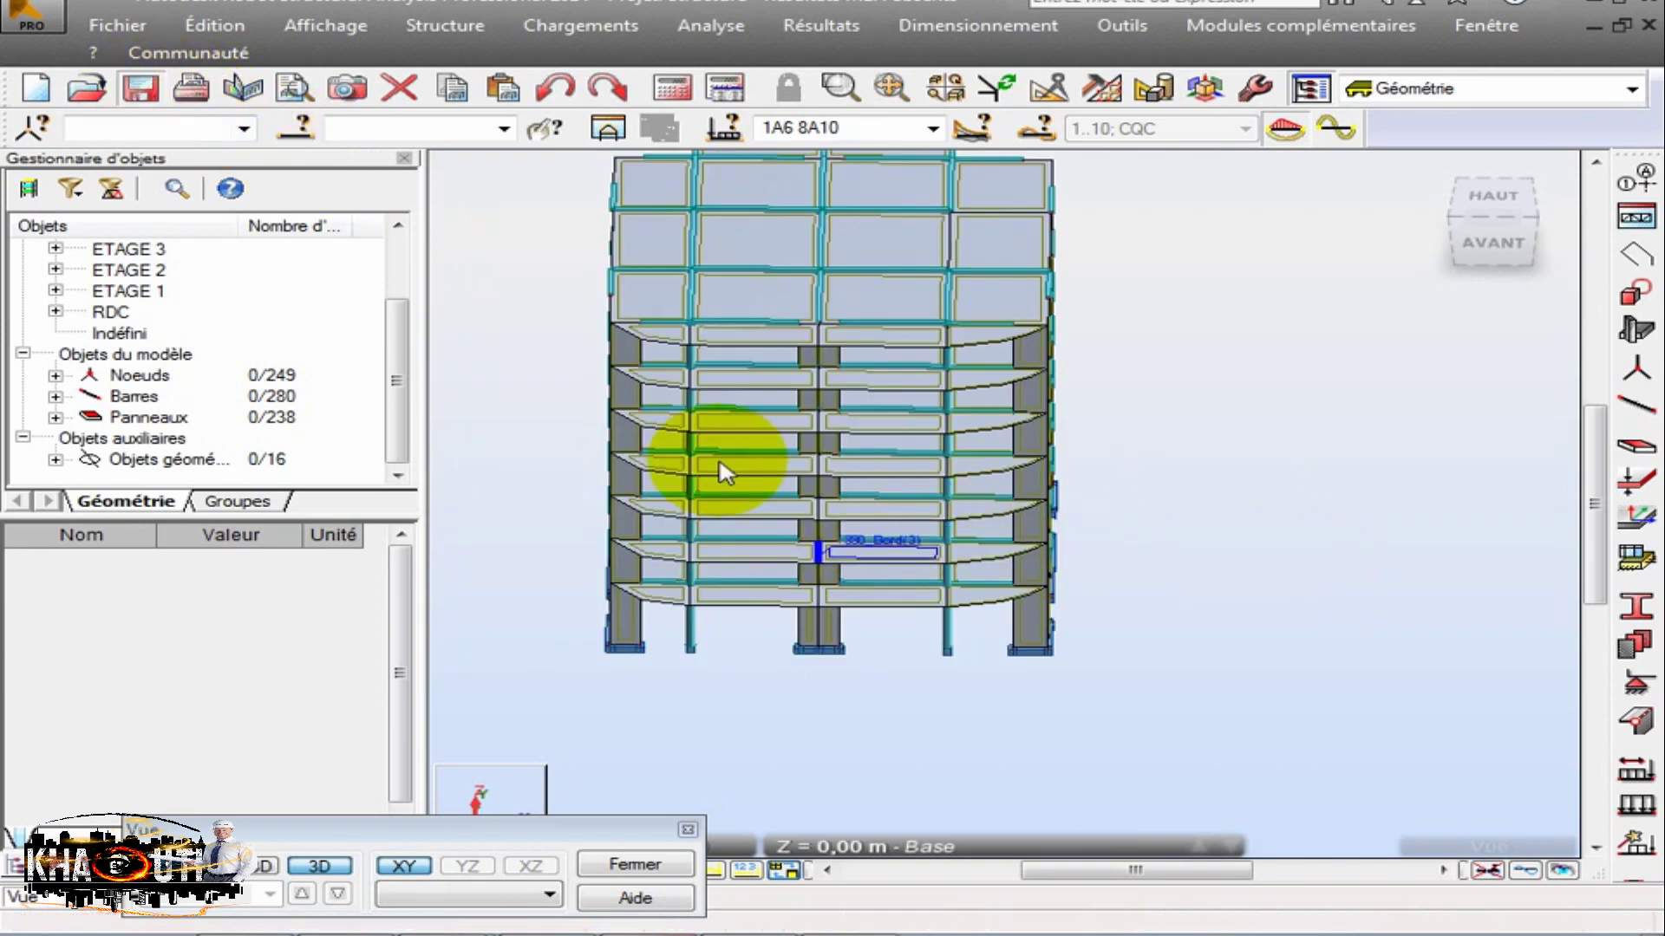
Save the project as "Structure-mixte 2" in the groupe 08-11-2014 folder.
key("ctrl+s")
left_click(920, 710)
type("- i")
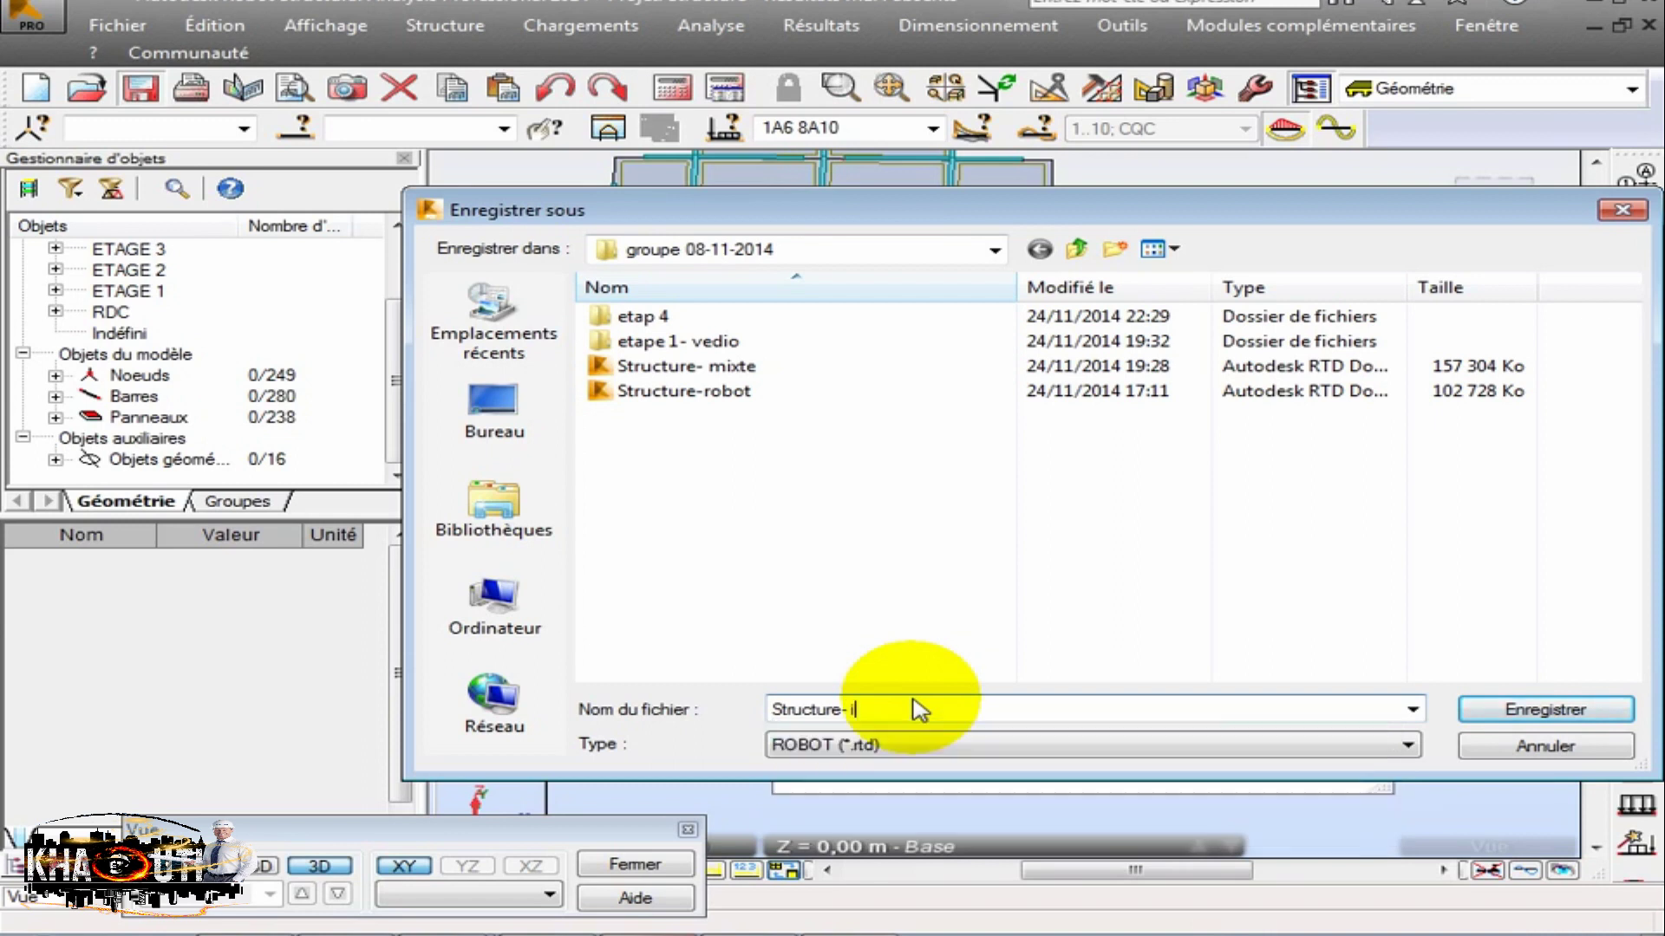
type("xe 2")
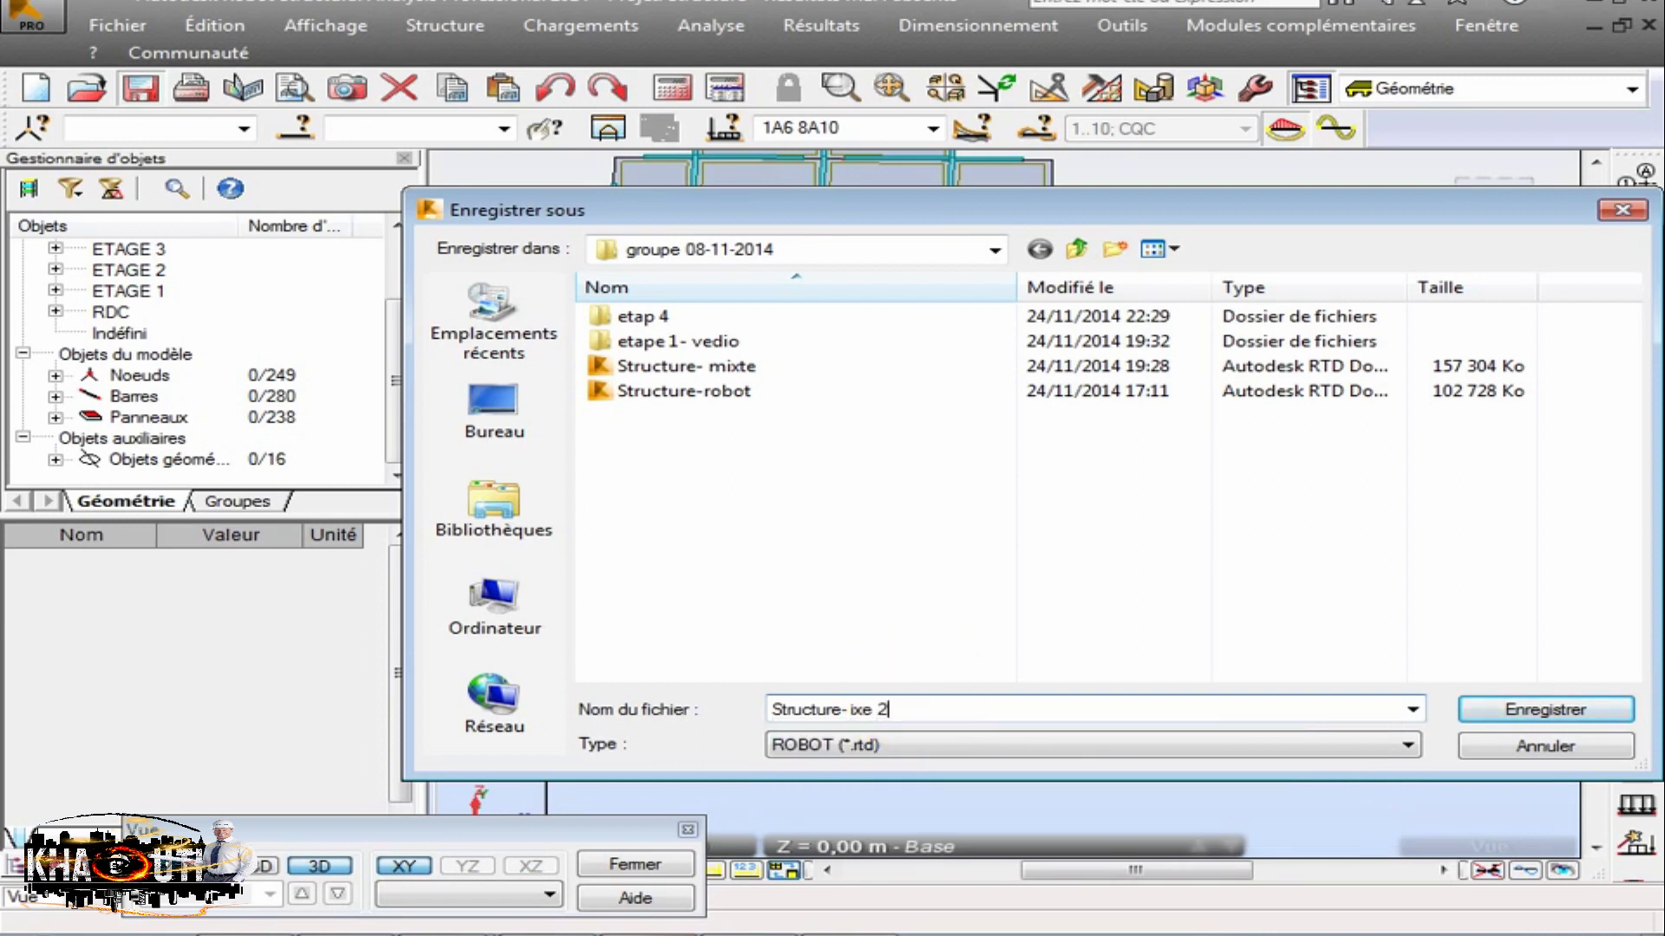
left_click(856, 718)
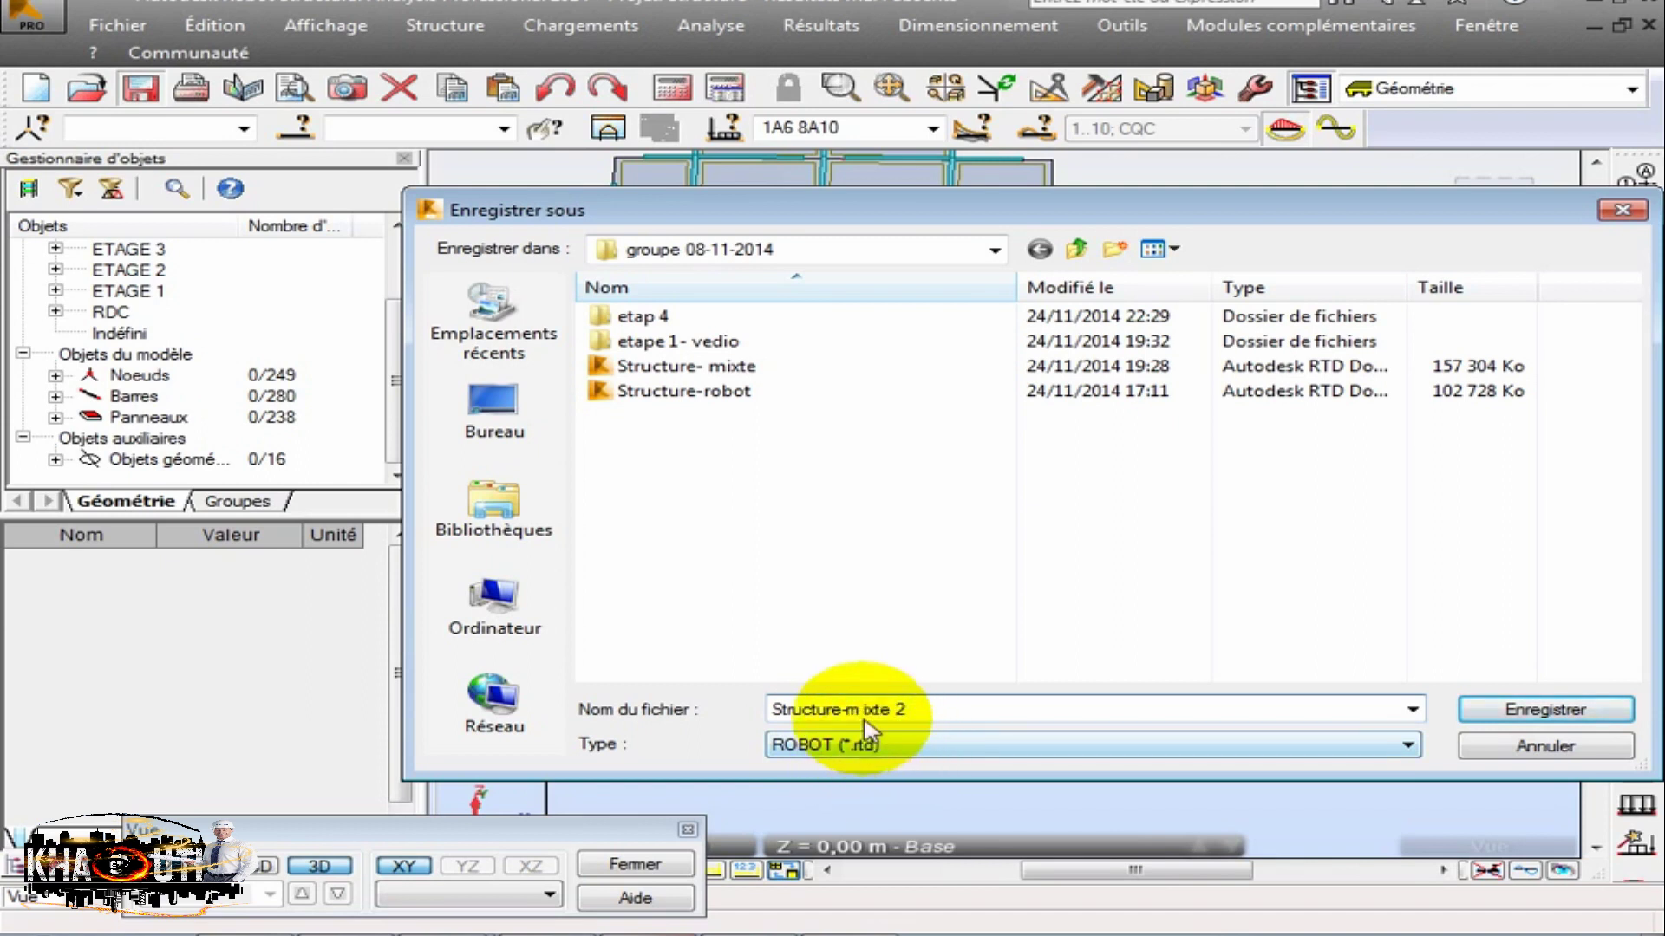
left_click(1556, 712)
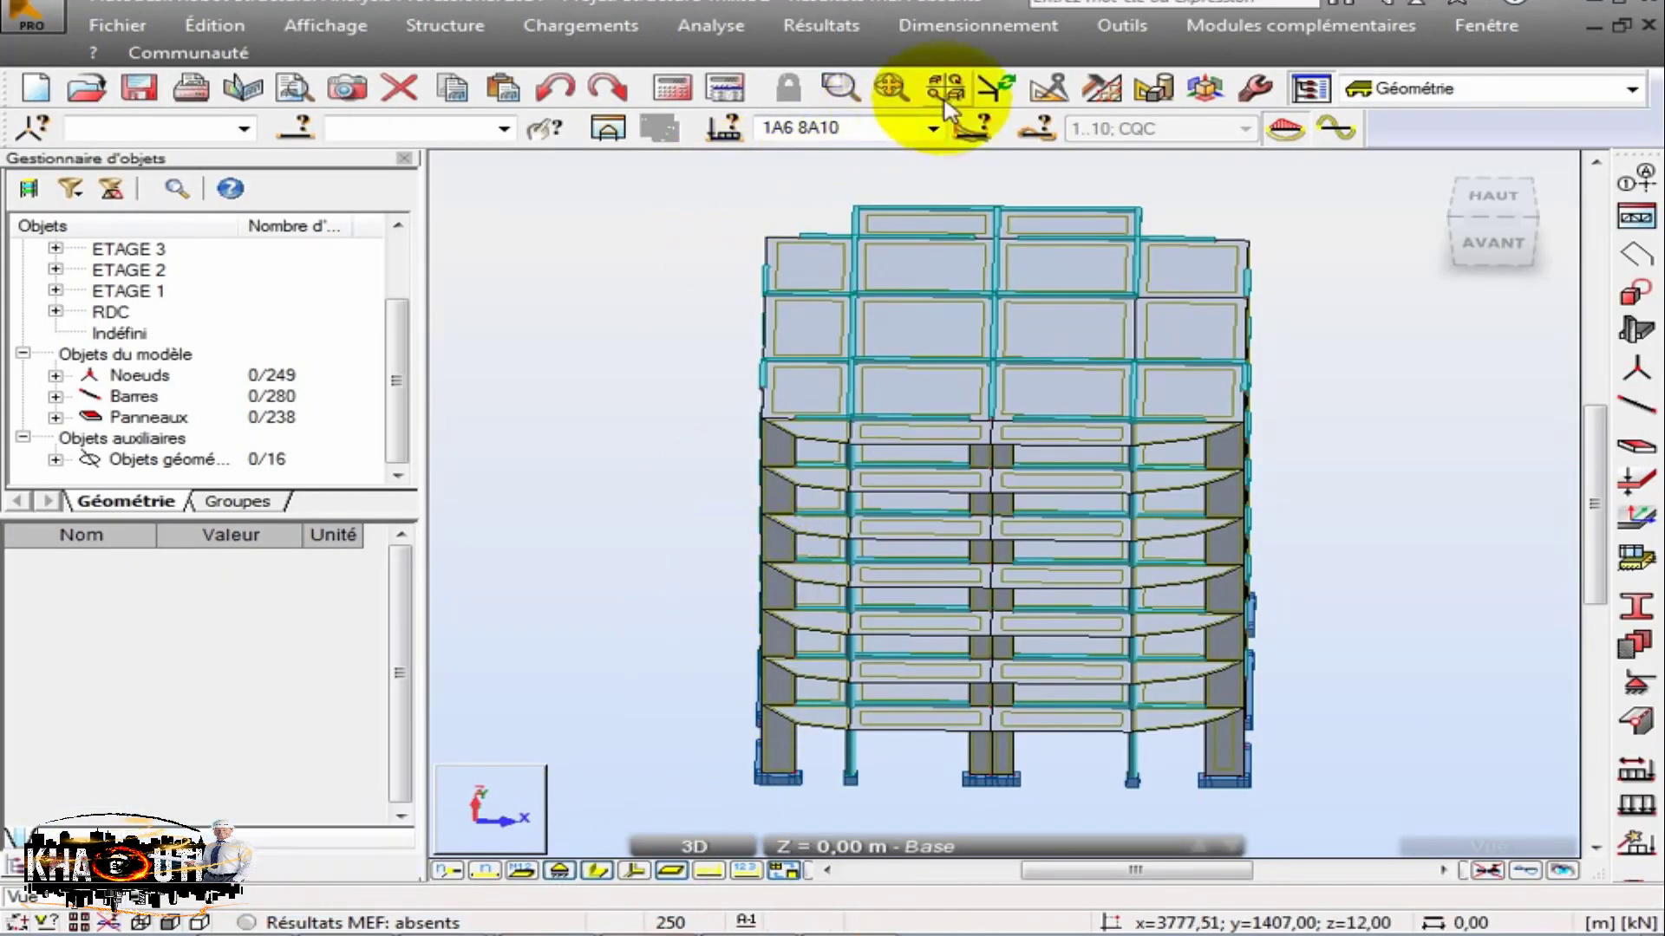
Run a structure verification on the whole model and close its report.
left_click_drag(784, 312, 739, 309)
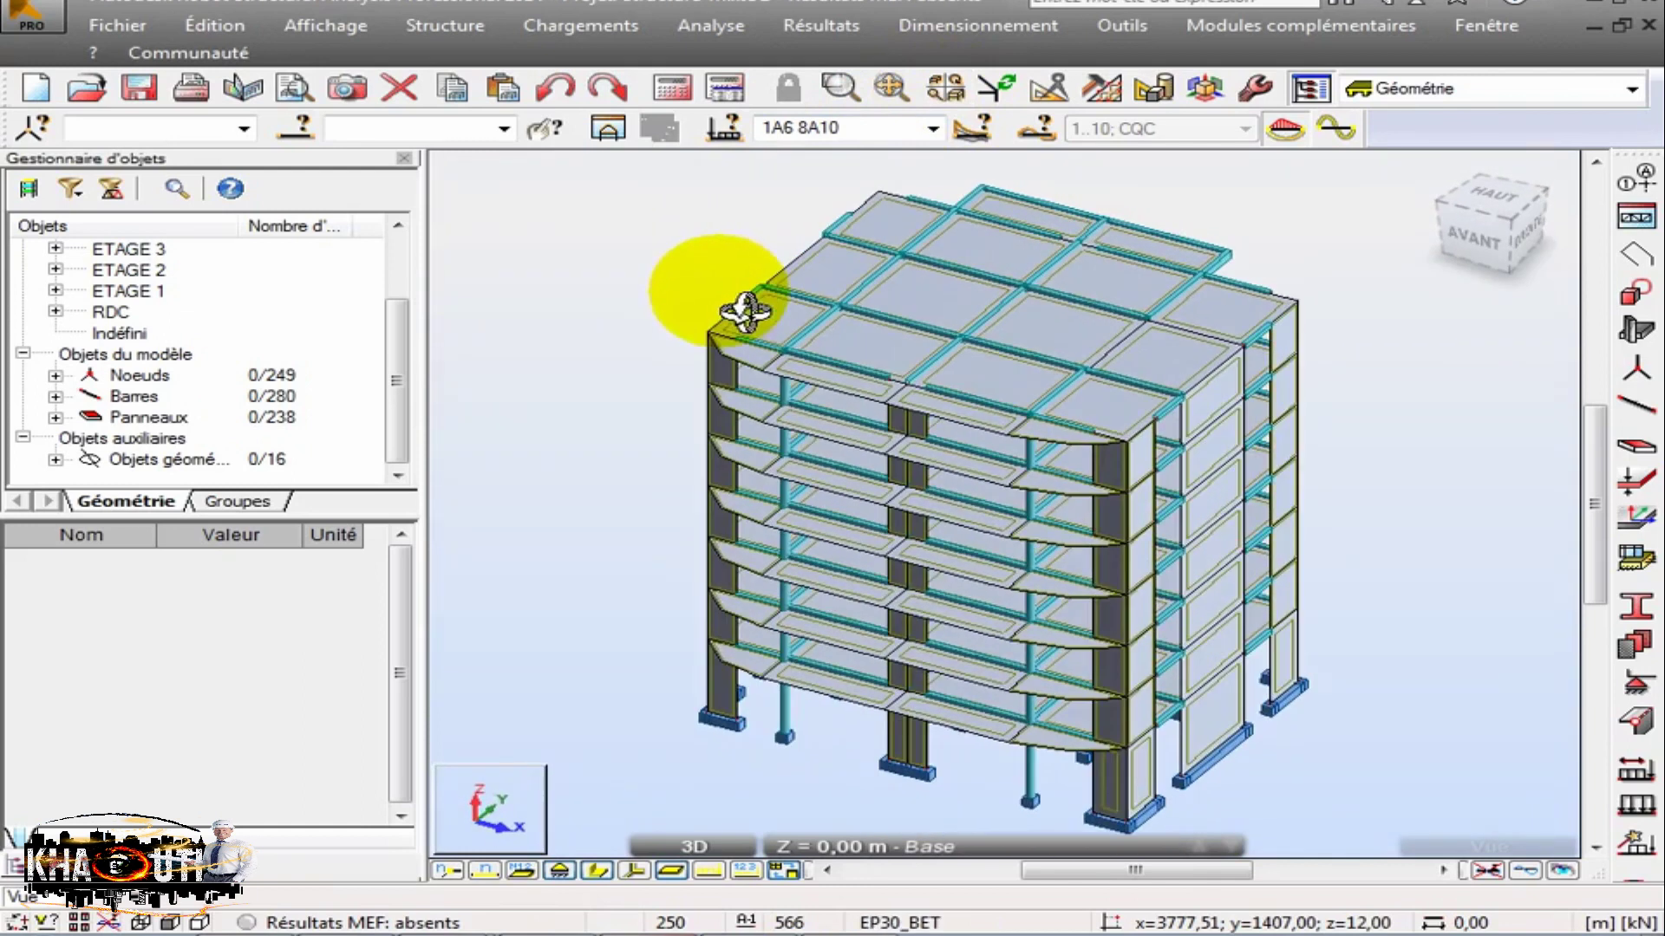
left_click(710, 25)
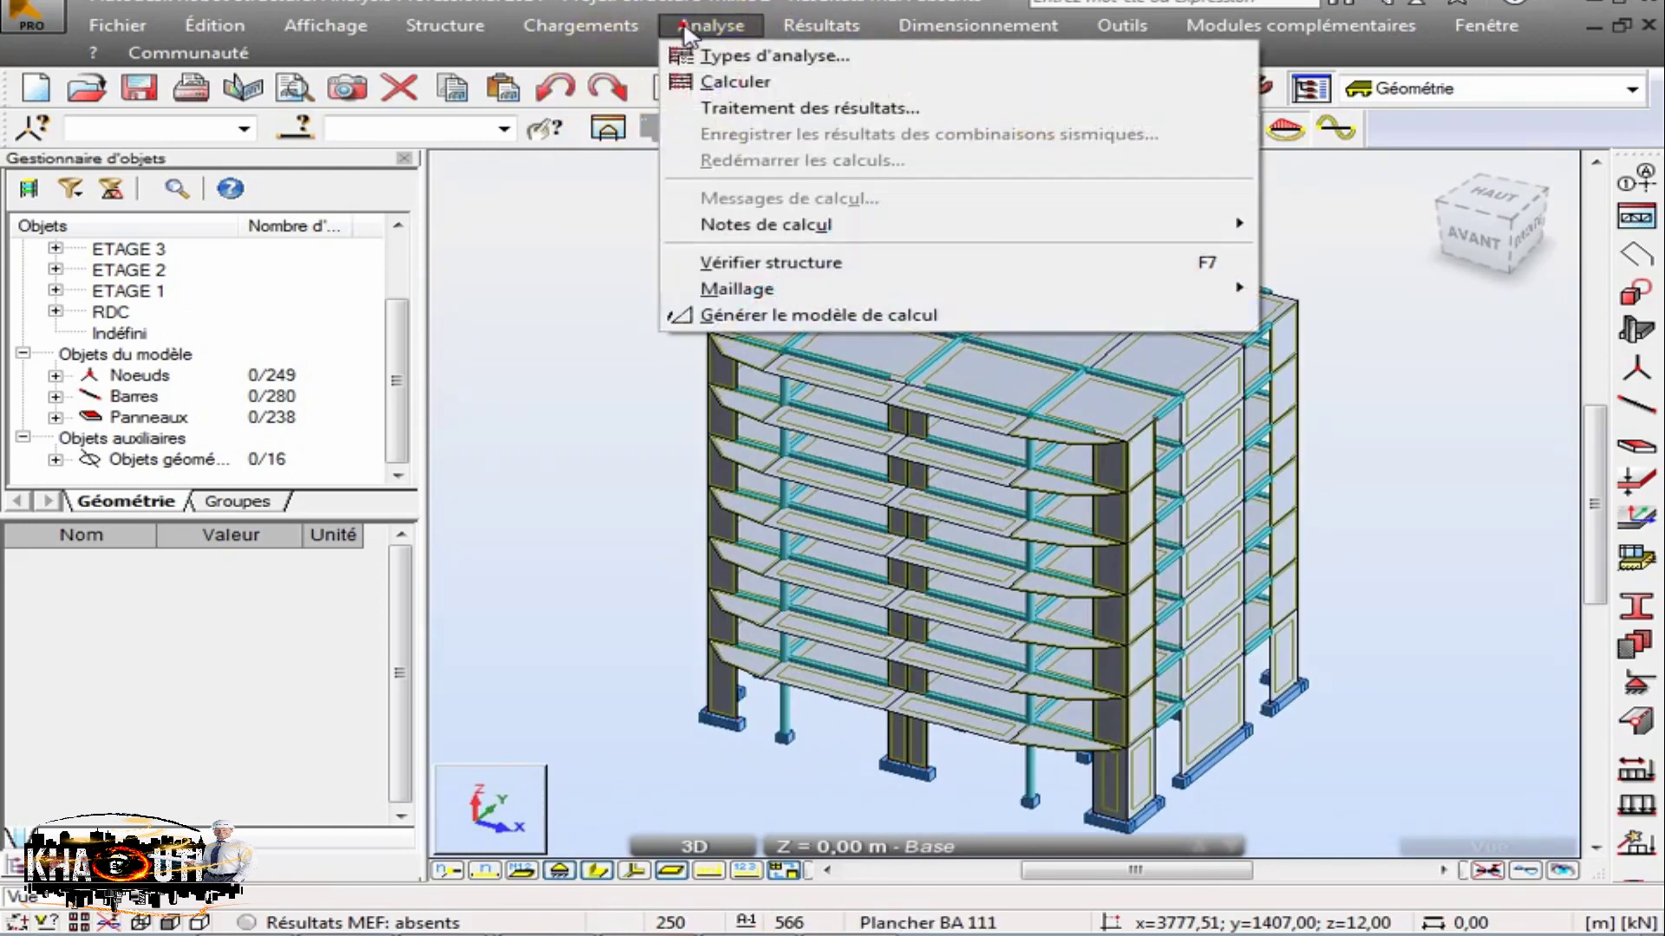
left_click(725, 261)
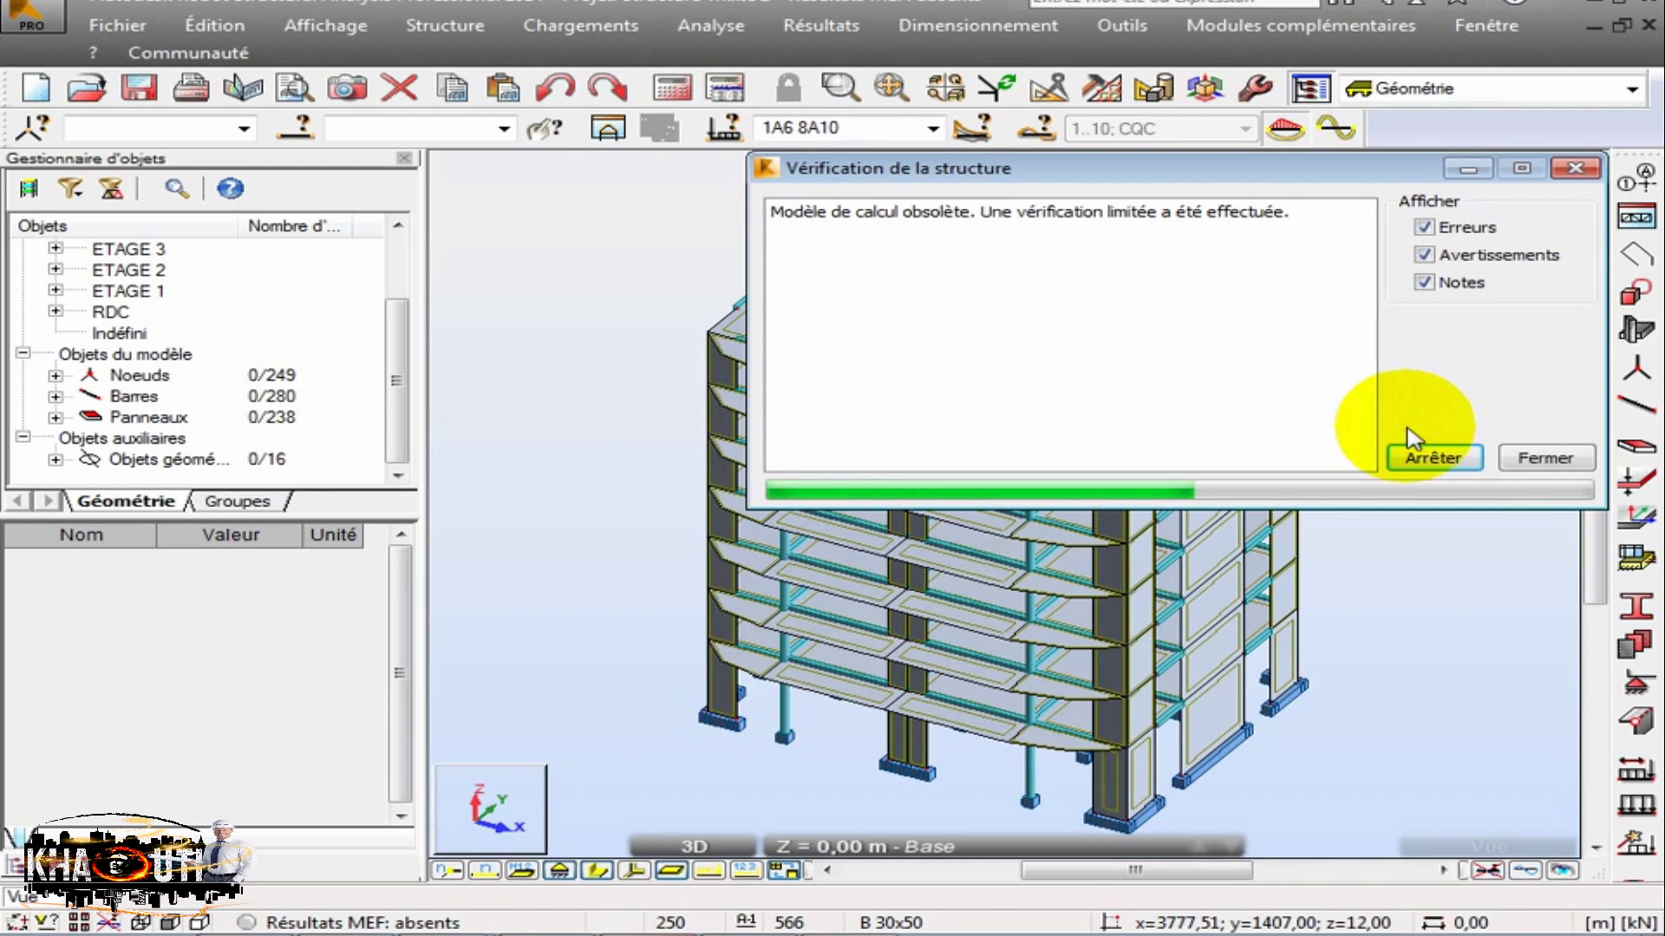
left_click(1539, 459)
left_click(635, 339)
scroll(640, 342, "down", 2)
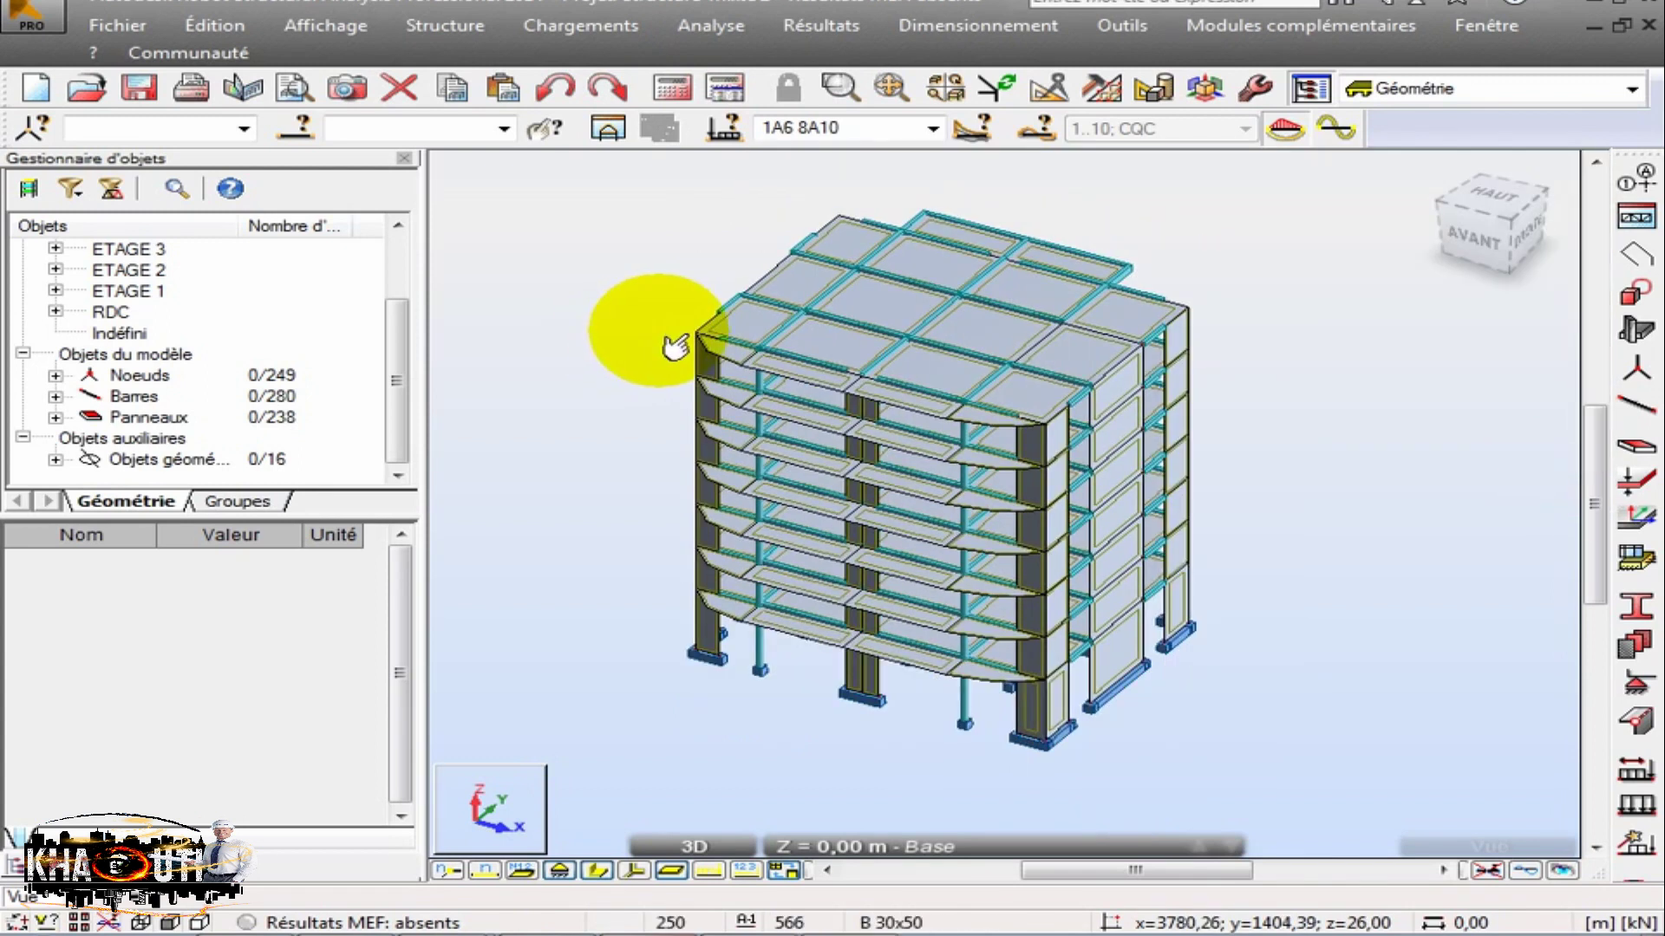
Enable all object types in the graphic selection filter and select the slab panels of every floor in the front view.
left_click(1472, 237)
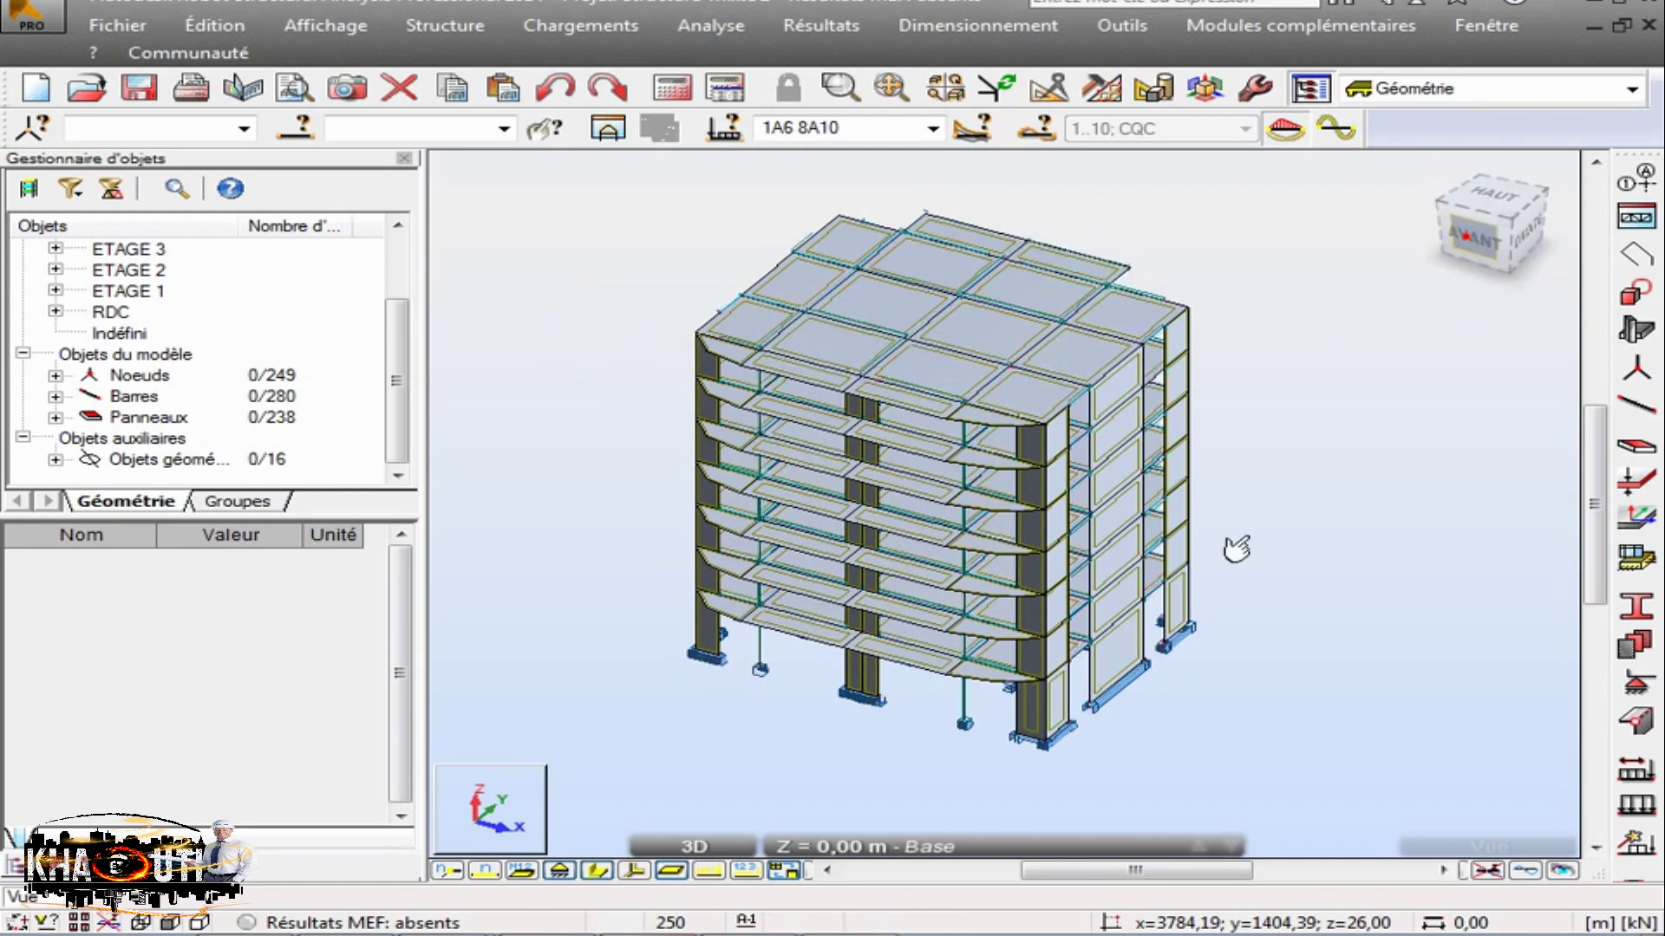
left_click(48, 921)
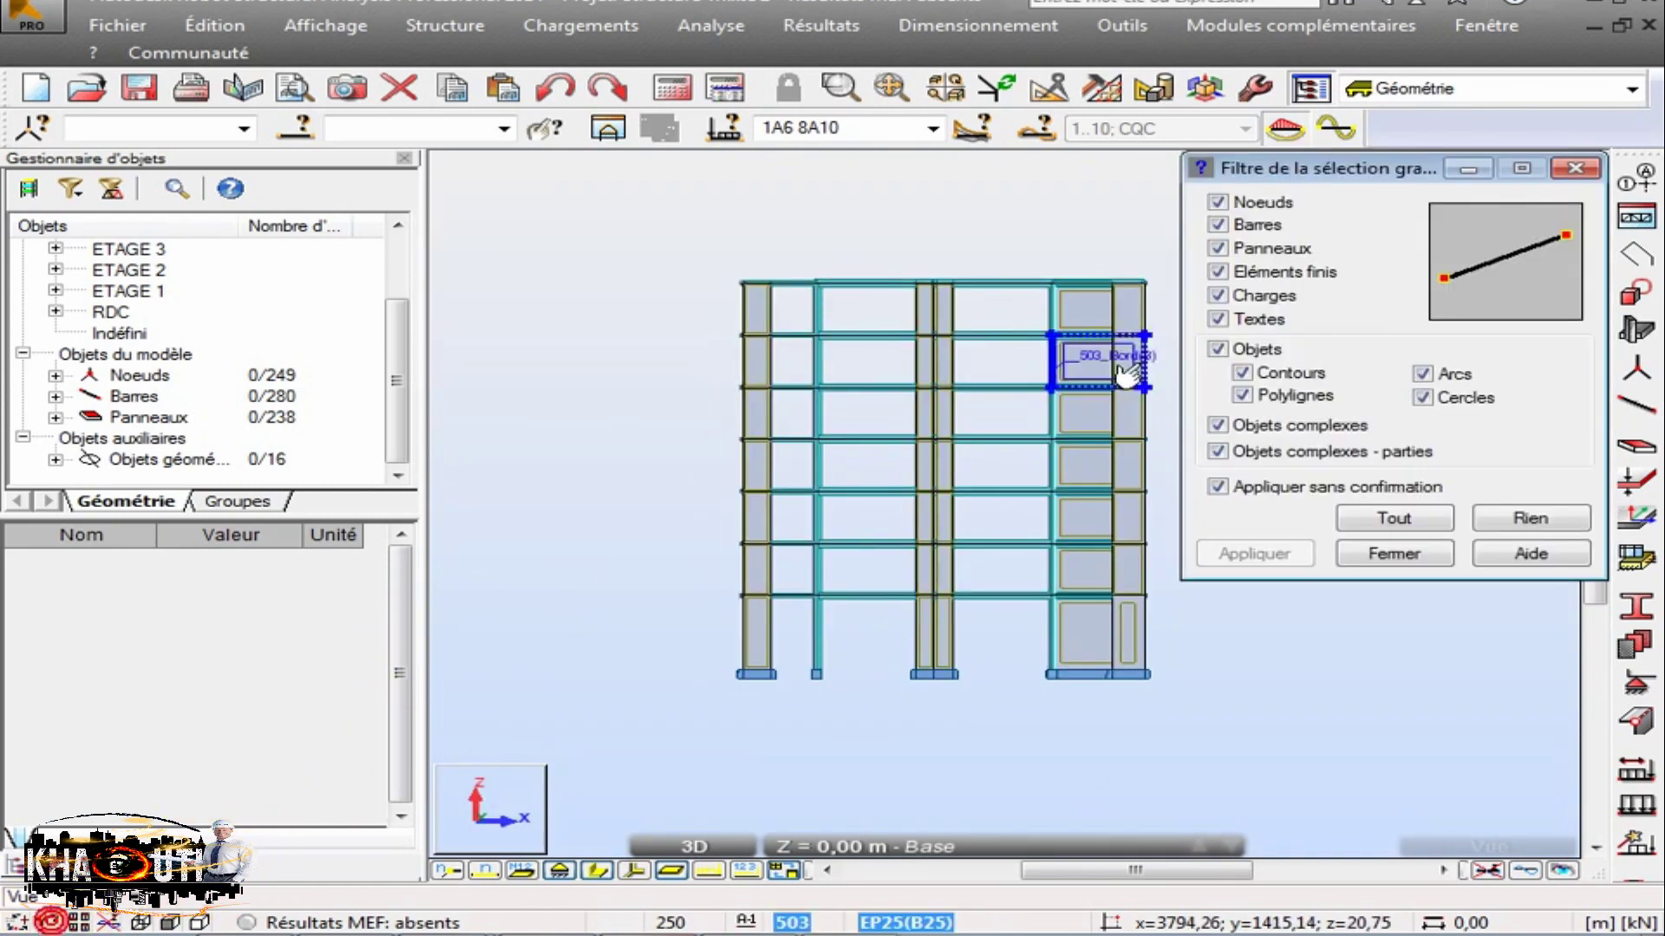
left_click(1394, 518)
left_click(1388, 552)
left_click_drag(712, 265, 1237, 303)
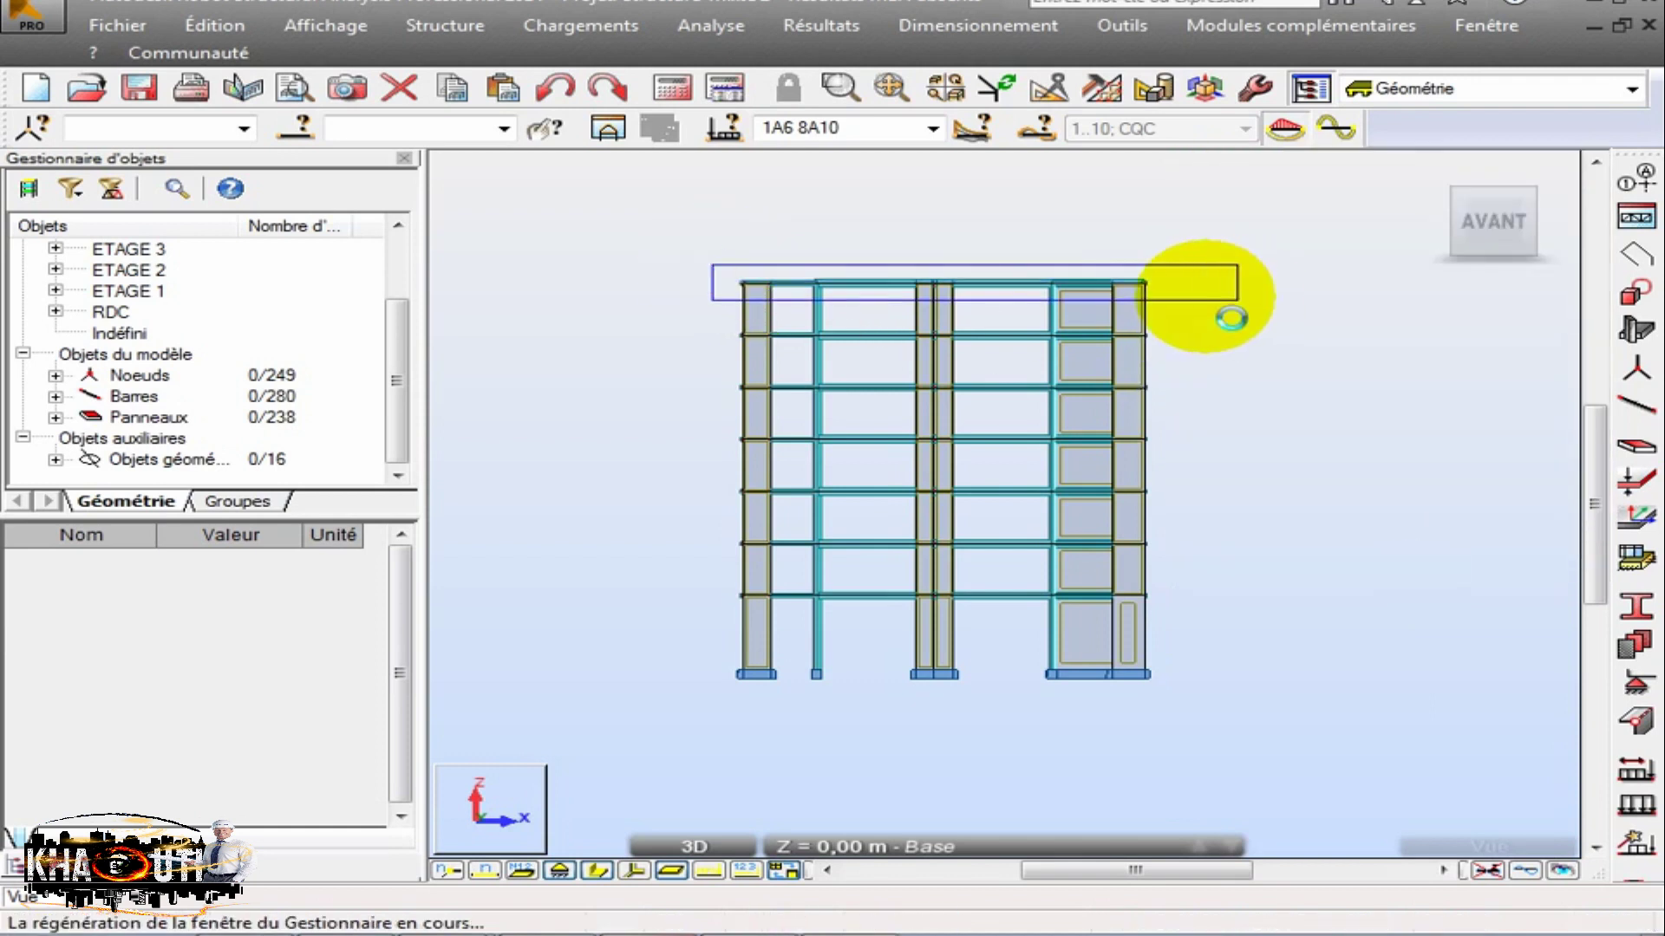
left_click_drag(710, 325, 1164, 354)
left_click_drag(710, 383, 1189, 472)
left_click_drag(717, 479, 1181, 505)
left_click_drag(718, 534, 1230, 559)
left_click_drag(738, 596, 1261, 629)
left_click_drag(1032, 617, 1034, 623)
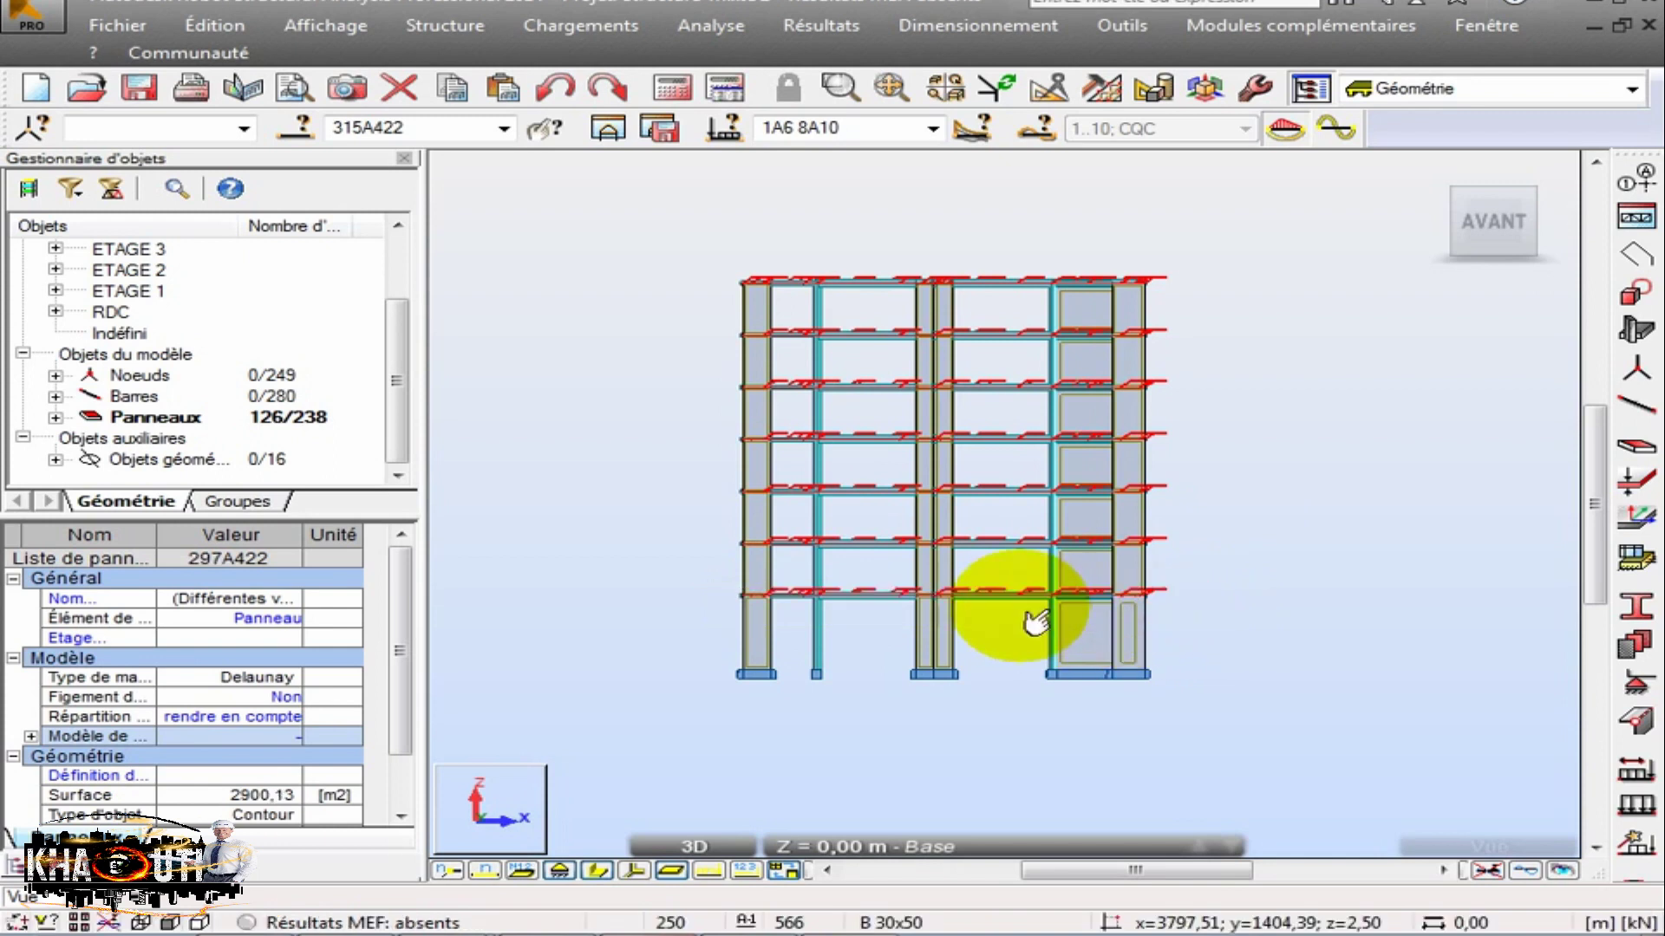
Assign the calculation model "coque 1 seul sens 23-11-2014" to the selected floor slabs.
left_click(948, 89)
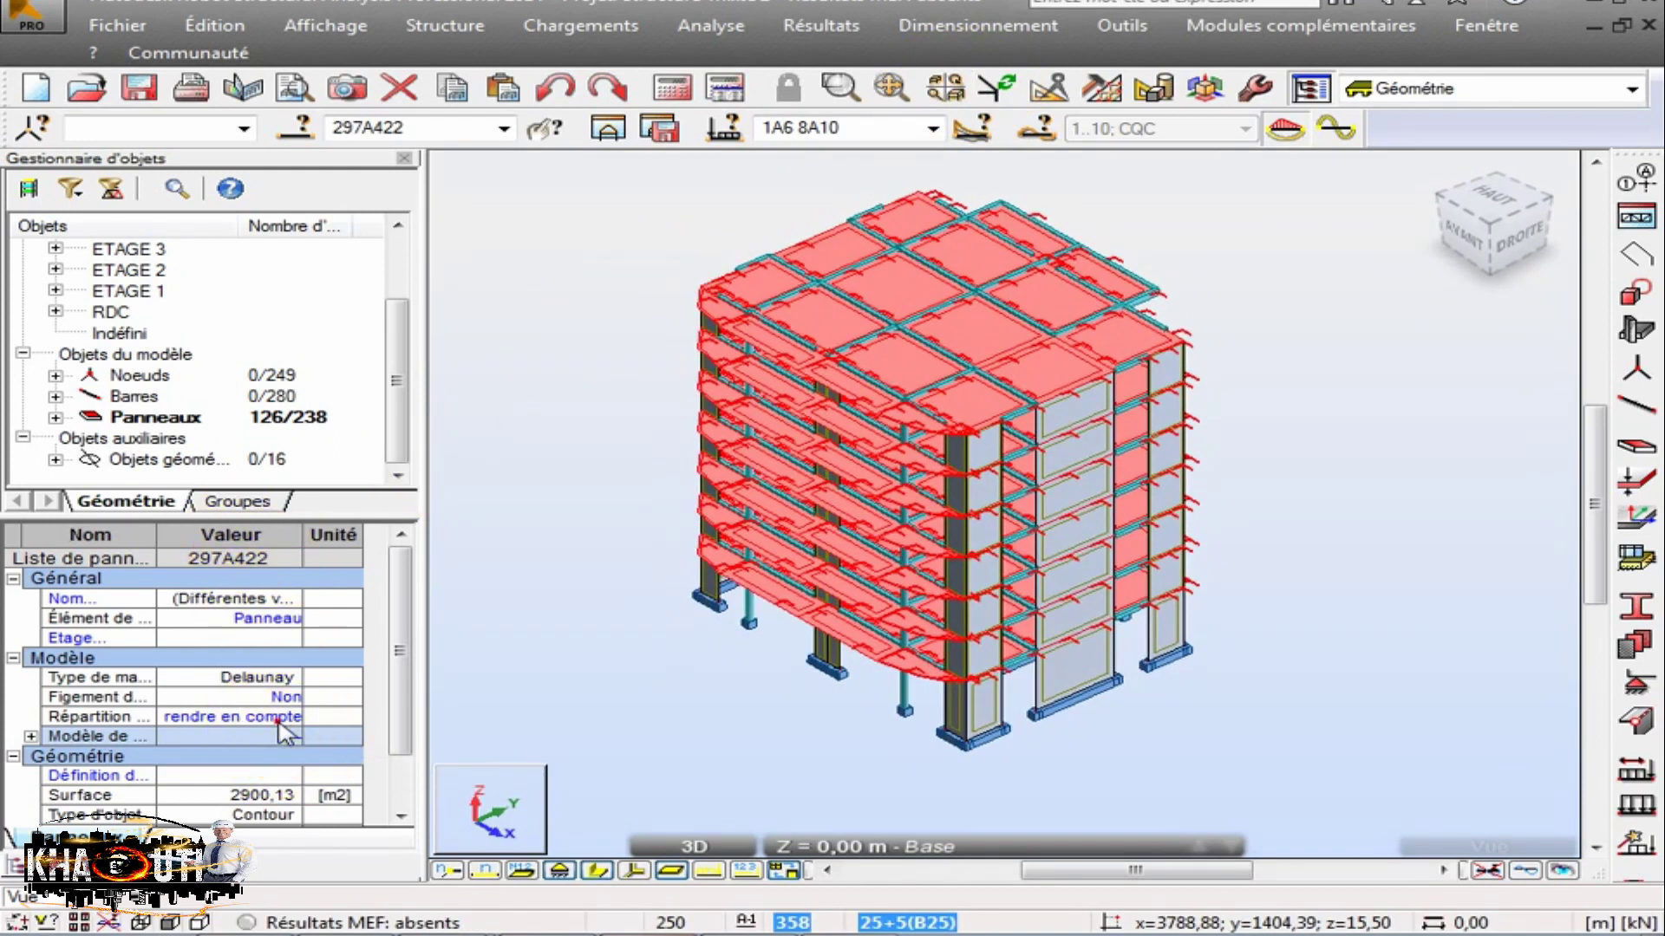
left_click(111, 735)
left_click(242, 744)
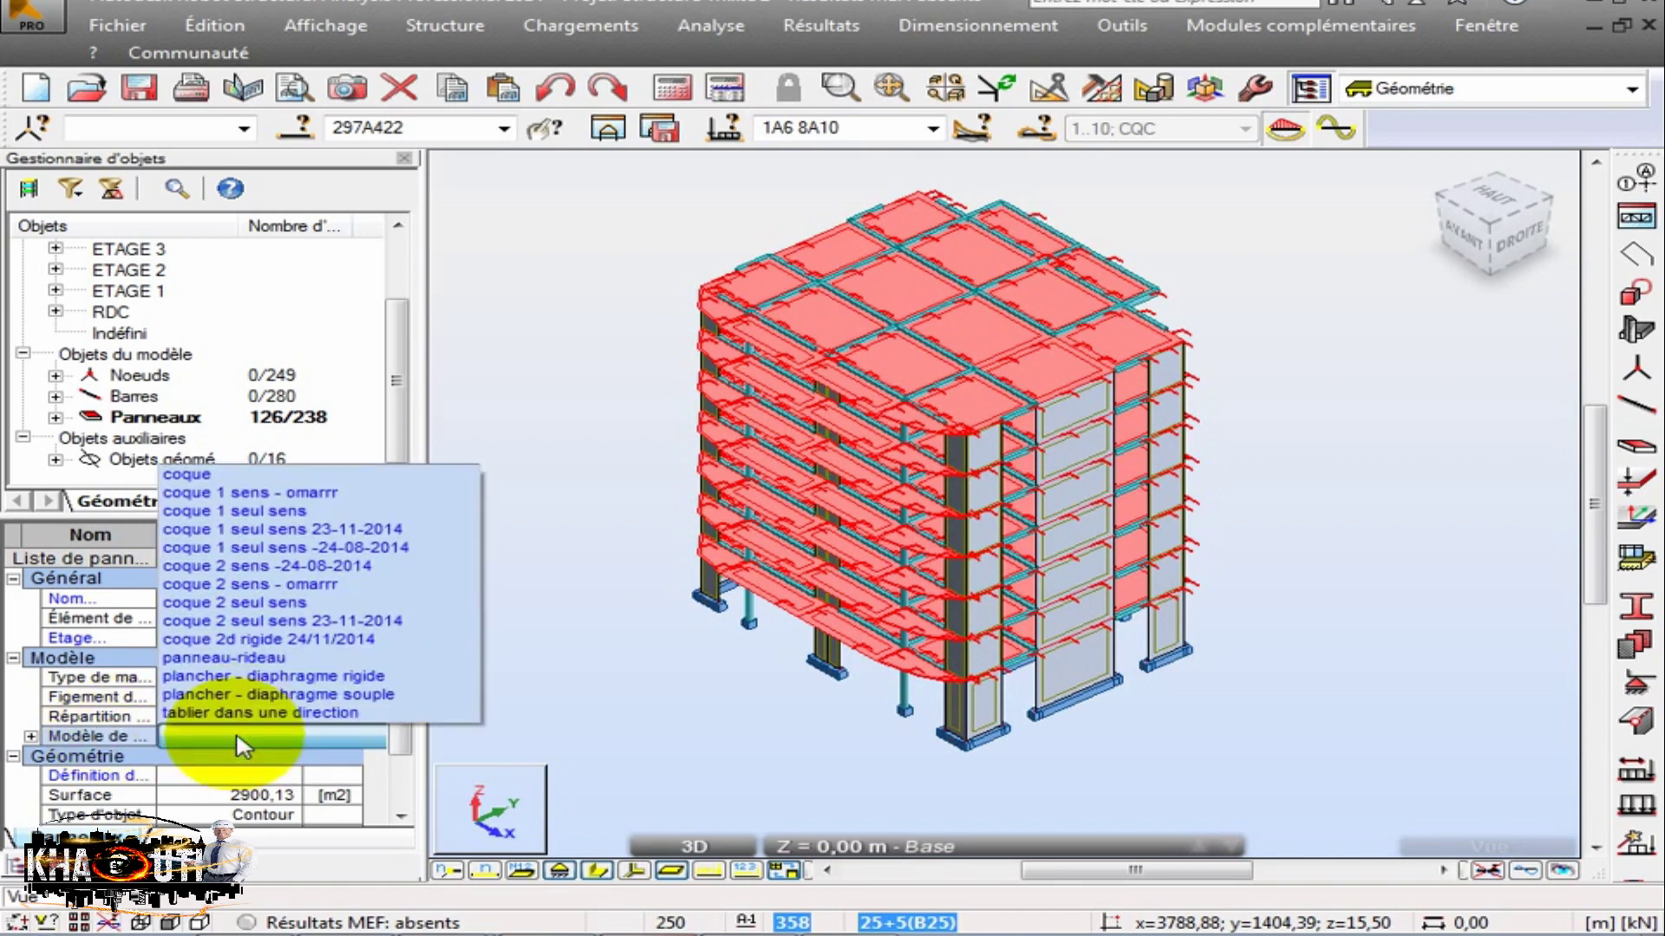
left_click(253, 533)
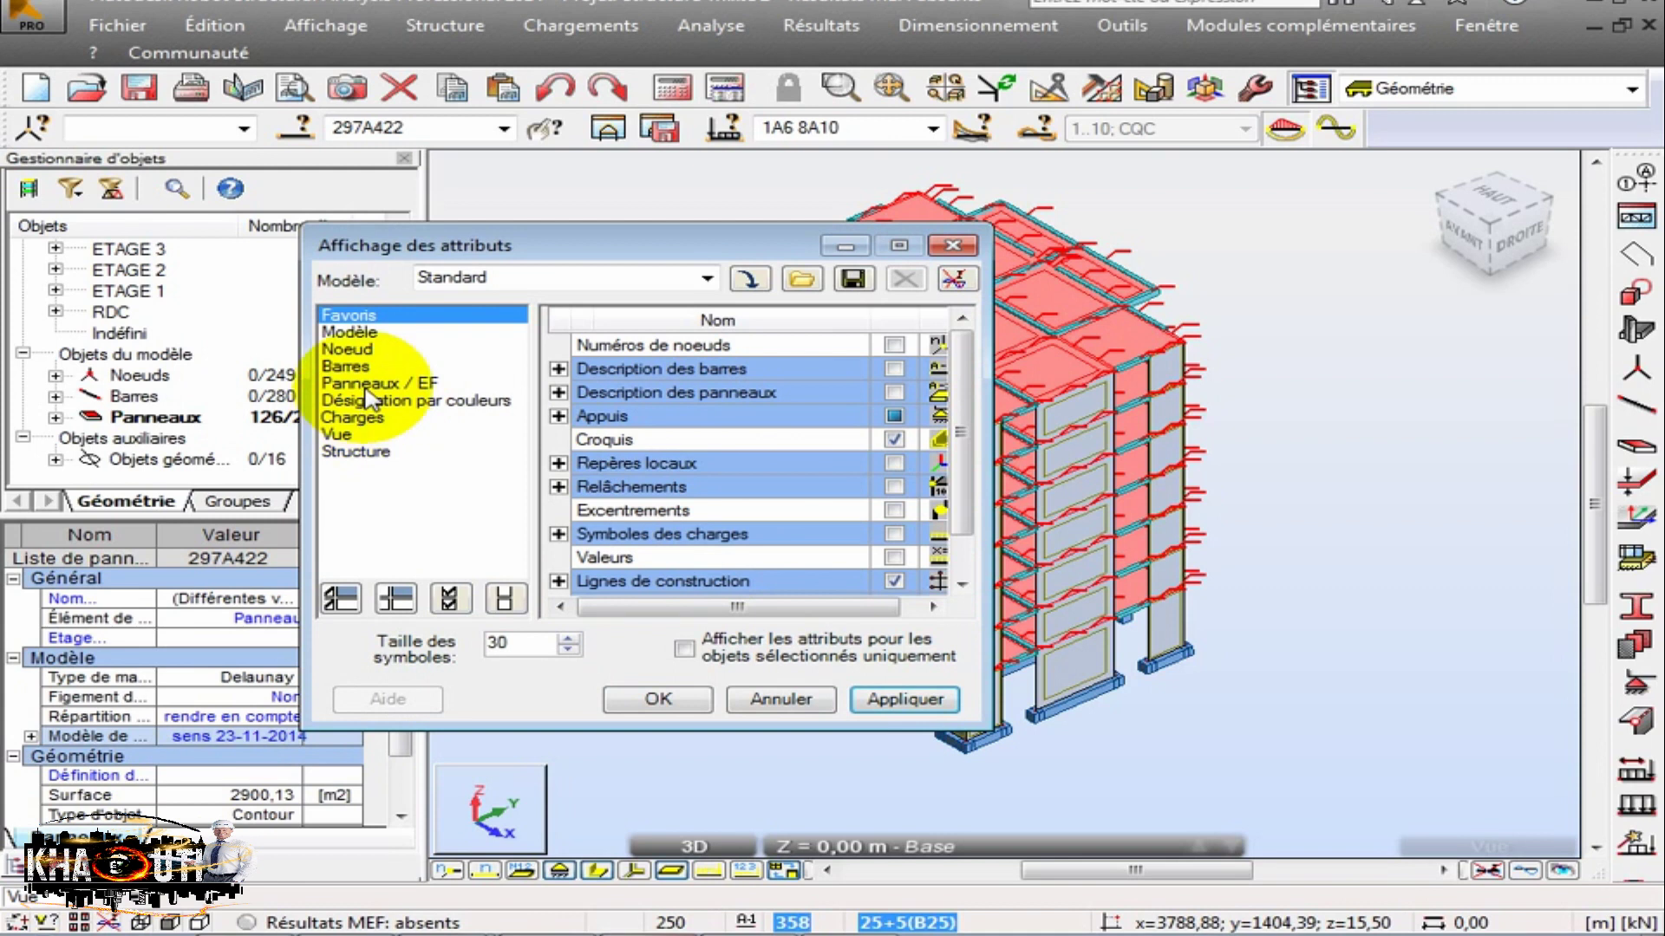
Turn on the display of the load distribution direction for the panels and clear the selection.
left_click(373, 384)
left_click(894, 556)
left_click(905, 699)
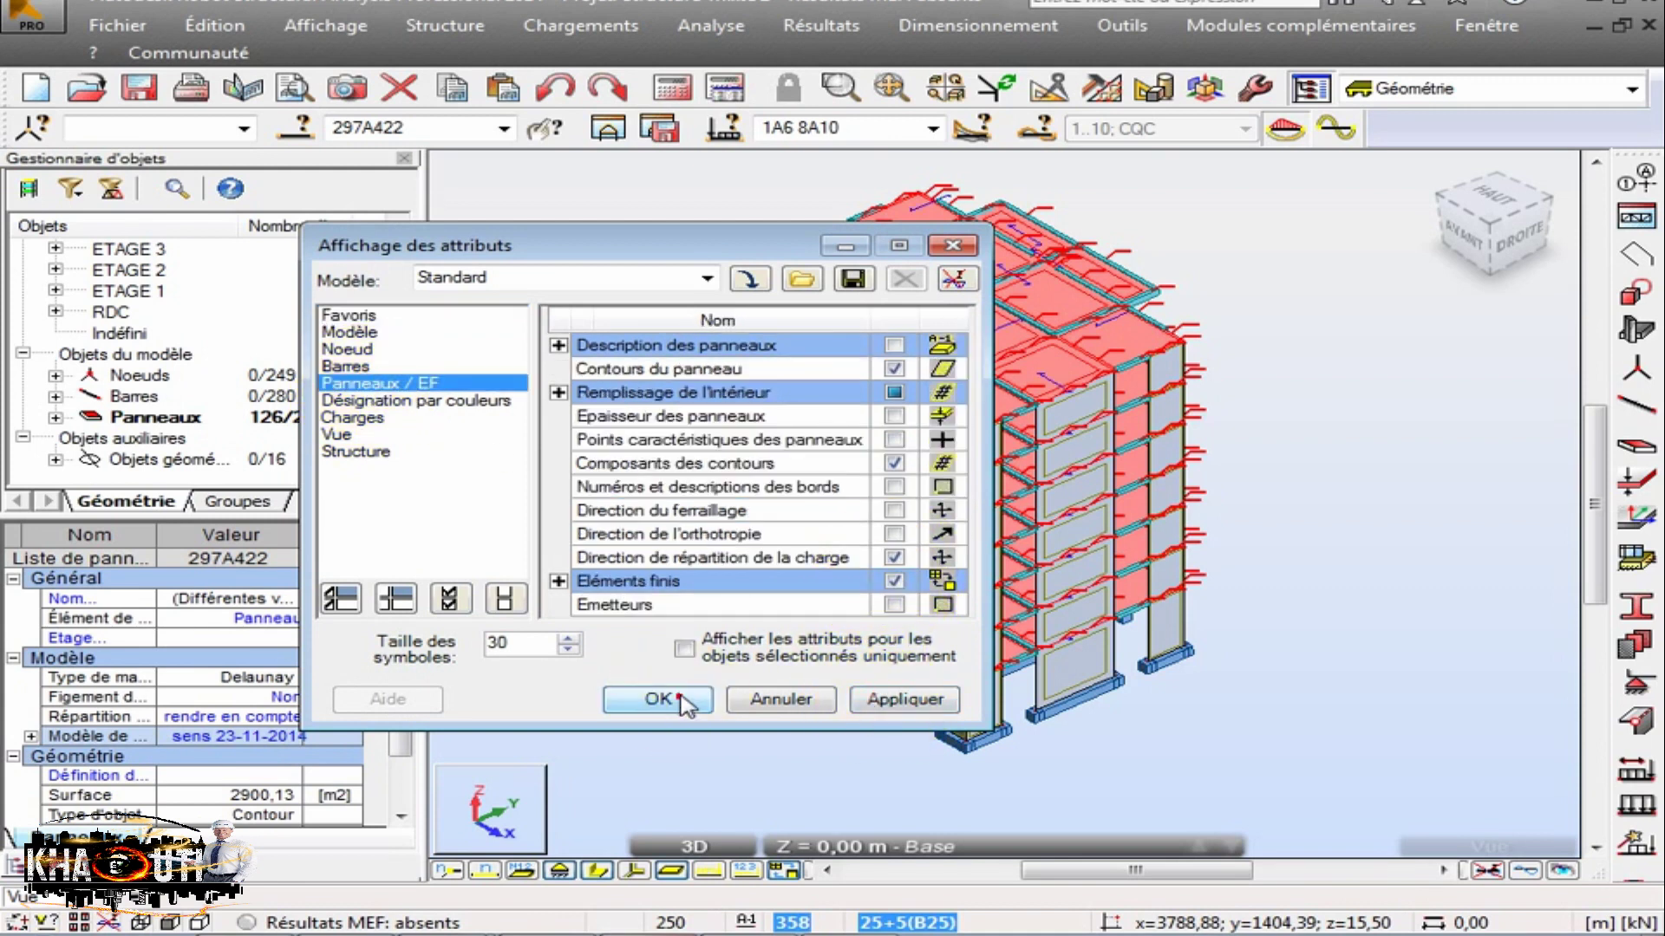
left_click(658, 699)
left_click(664, 223)
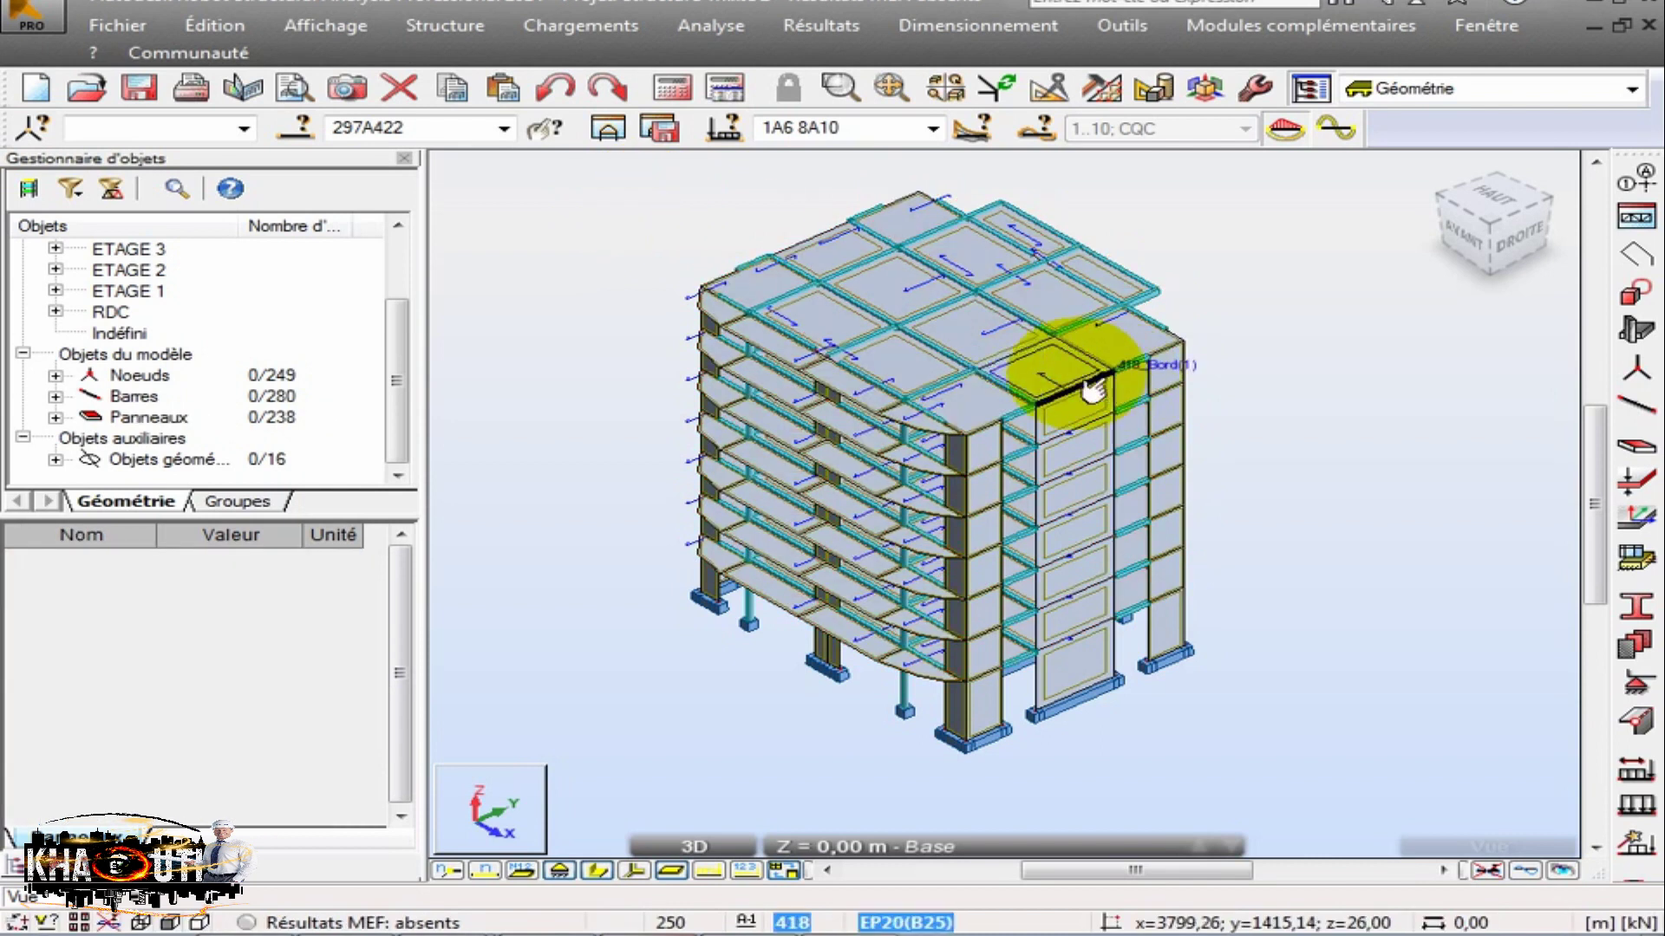
Select the seven stacked slab panels of the edge bay beside the long wall on the right-hand facade, from roof to first floor.
left_click(1073, 385)
scroll(1032, 425, "up", 4)
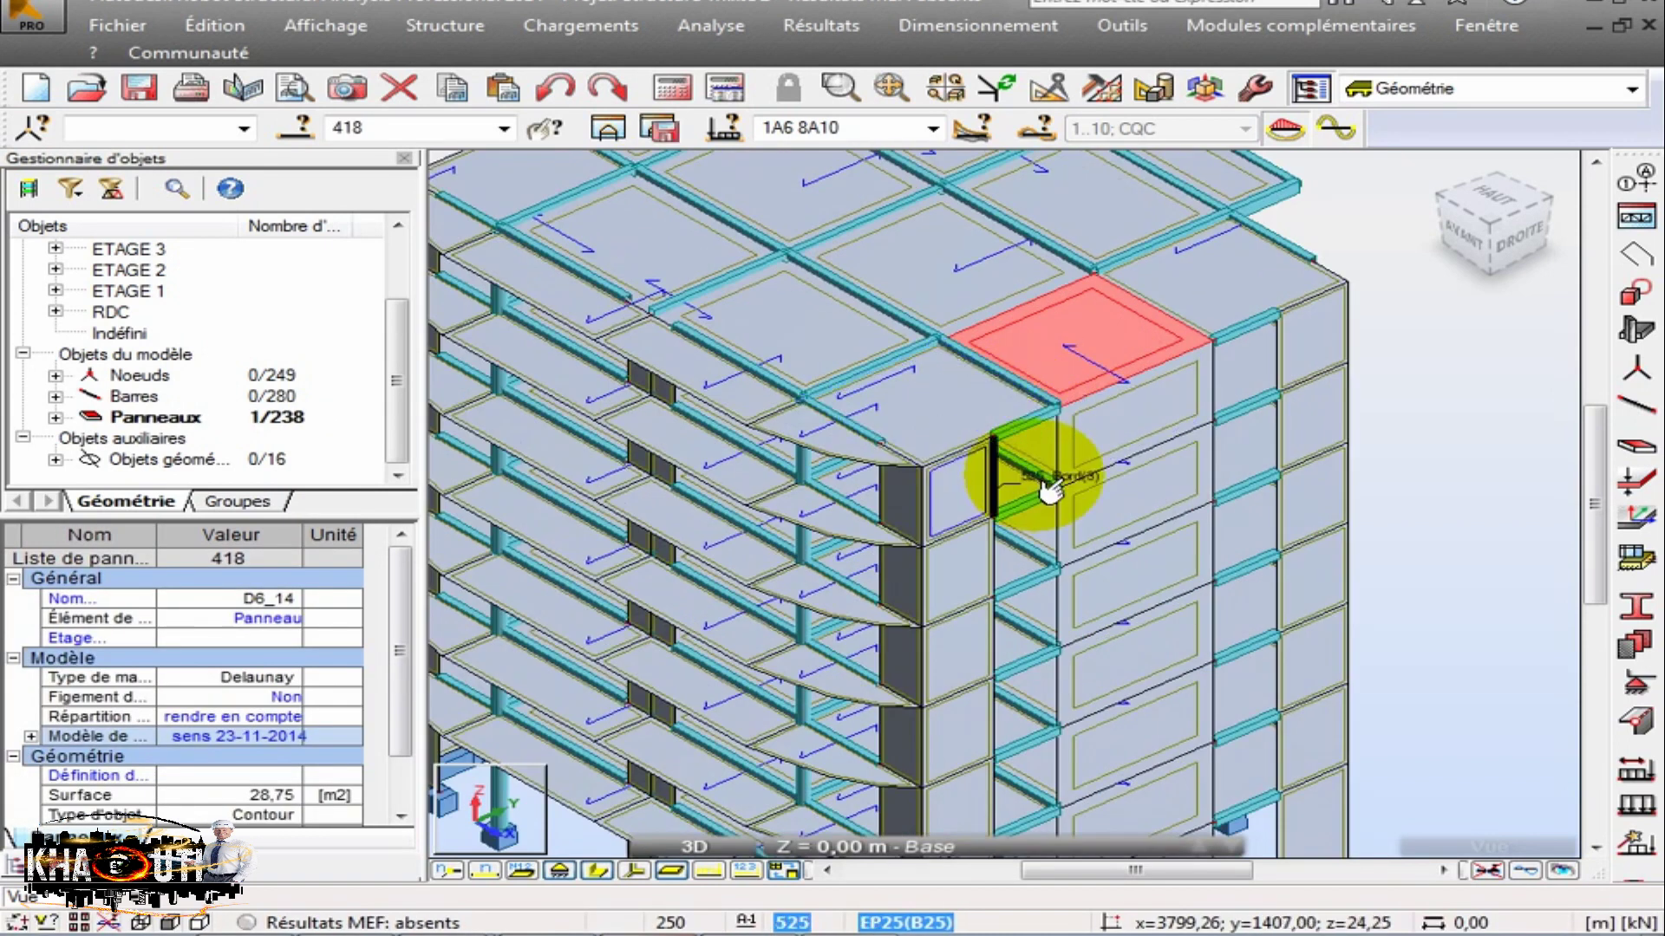
left_click(1049, 472, "ctrl")
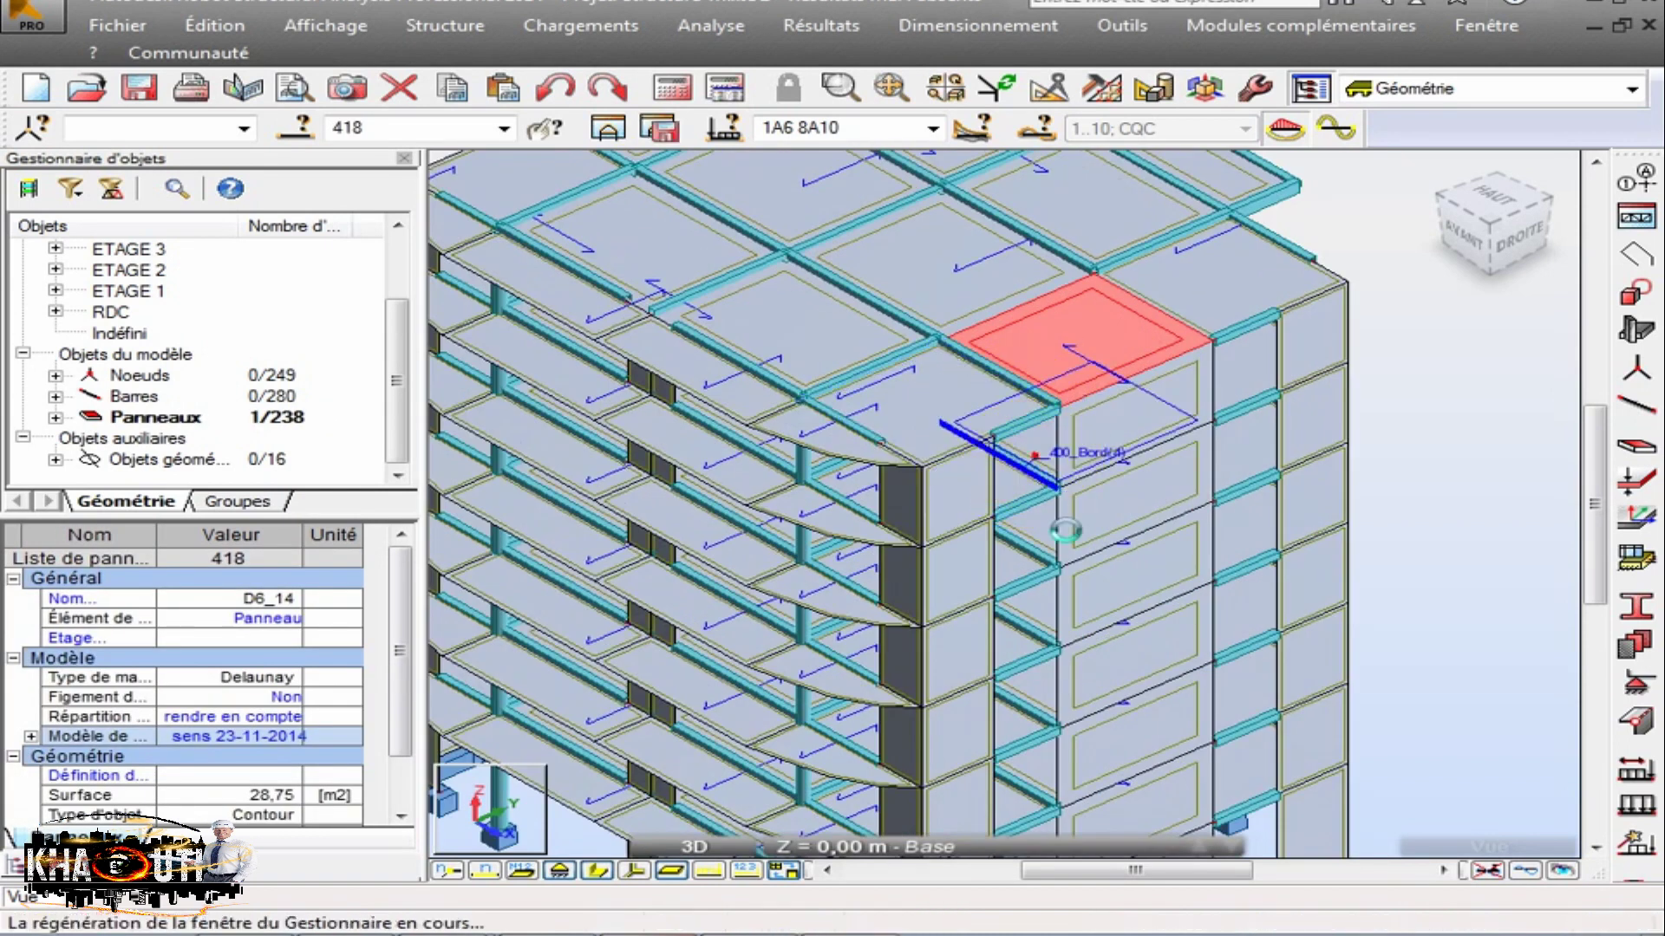
left_click(1045, 525, "ctrl")
left_click(1044, 620, "ctrl")
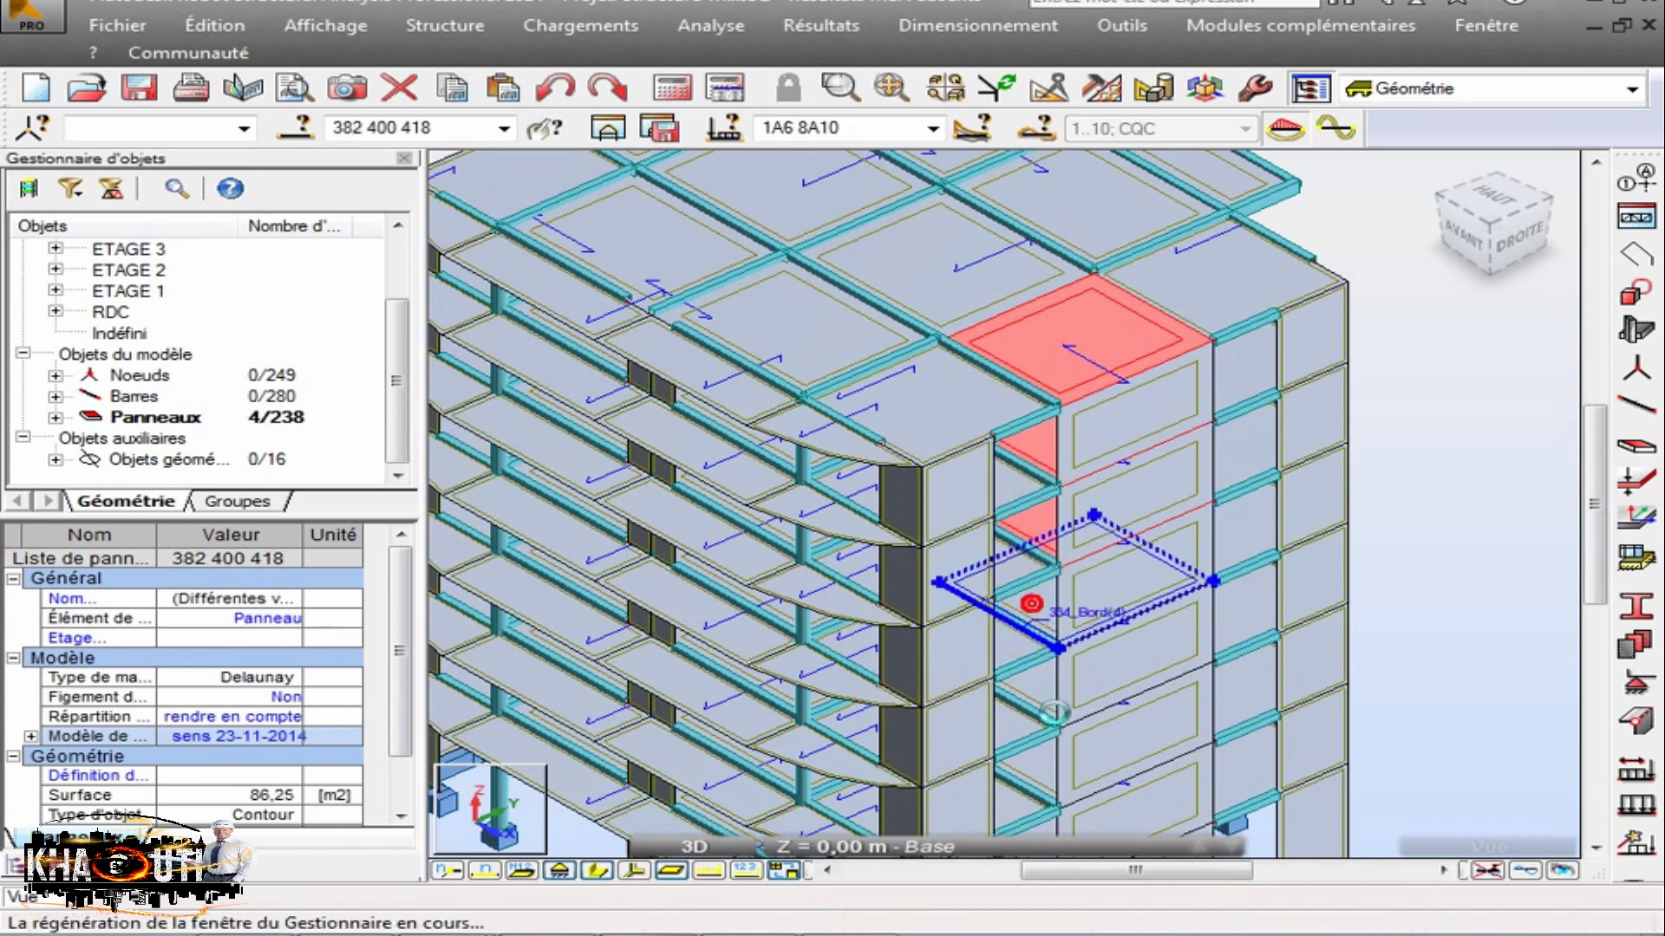
left_click(1045, 694, "ctrl")
left_click(1040, 770, "ctrl")
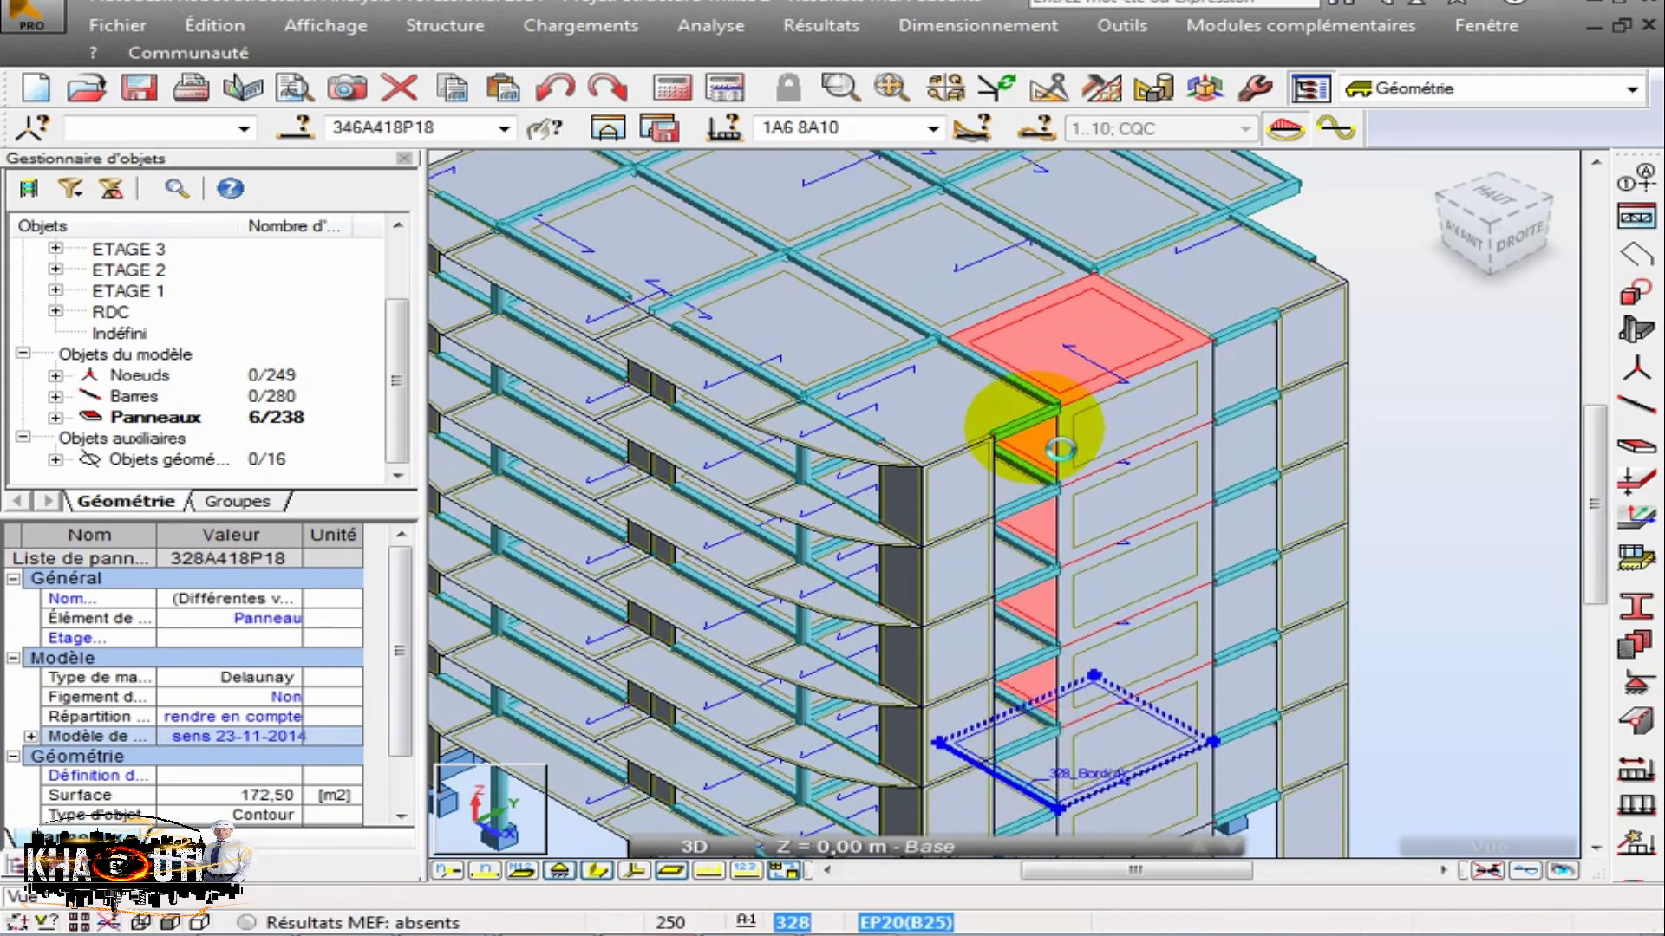
scroll(1031, 439, "down", 2)
scroll(1071, 831, "up", 3)
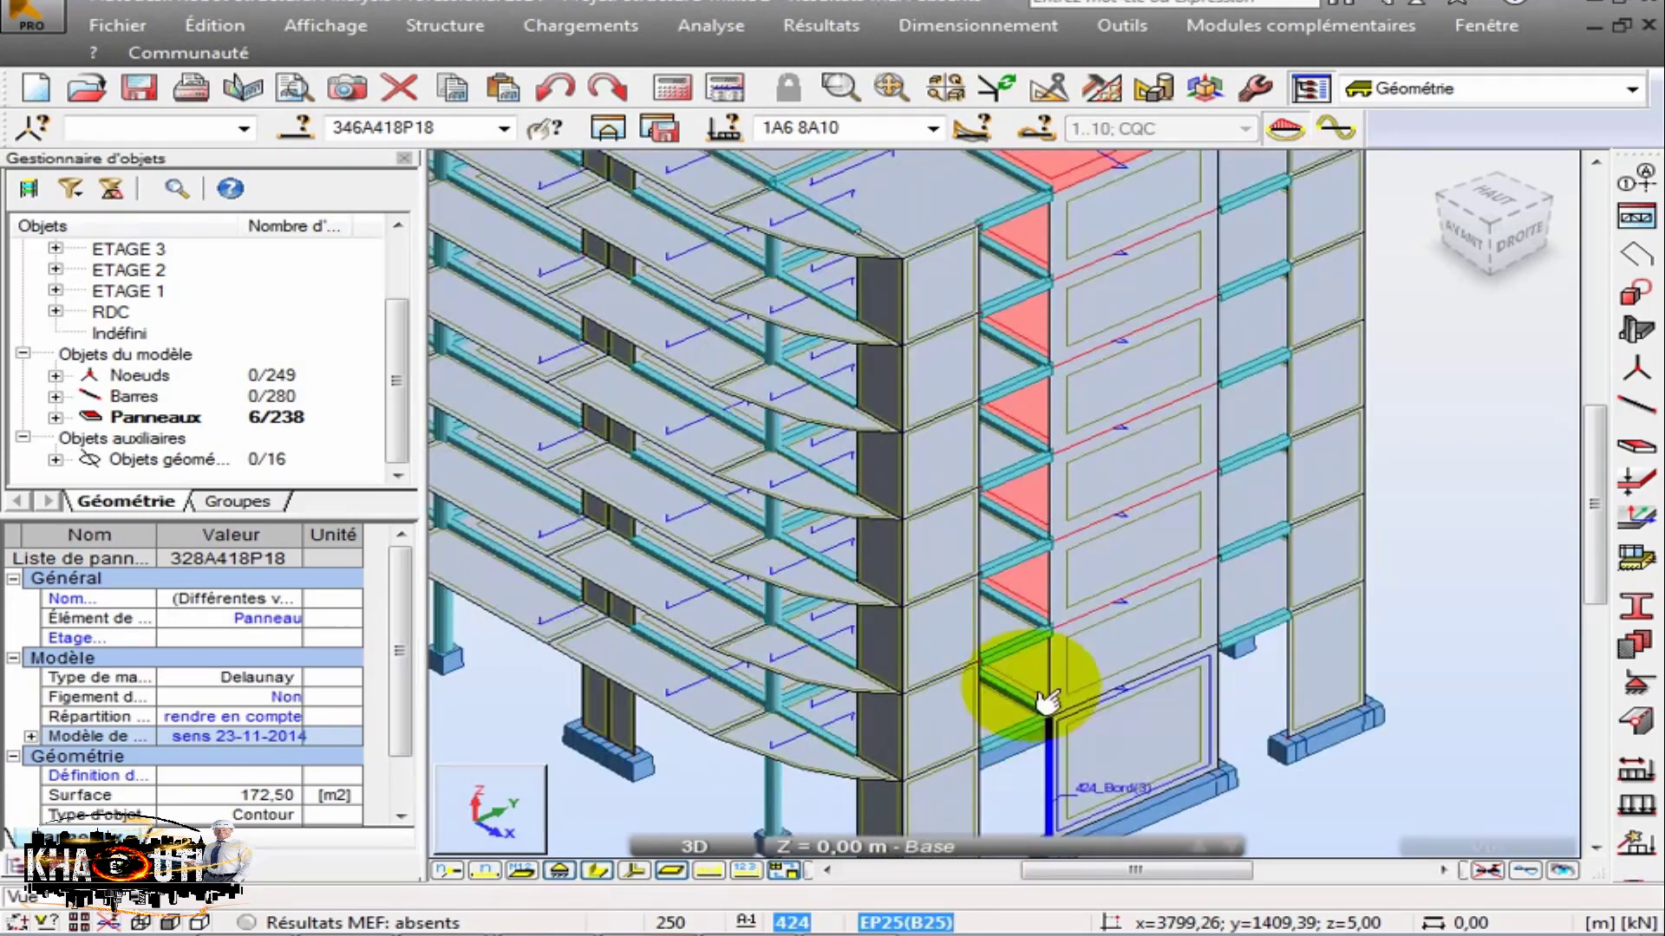
left_click(1088, 706, "ctrl")
scroll(1024, 724, "up", 1)
scroll(1023, 724, "down", 4)
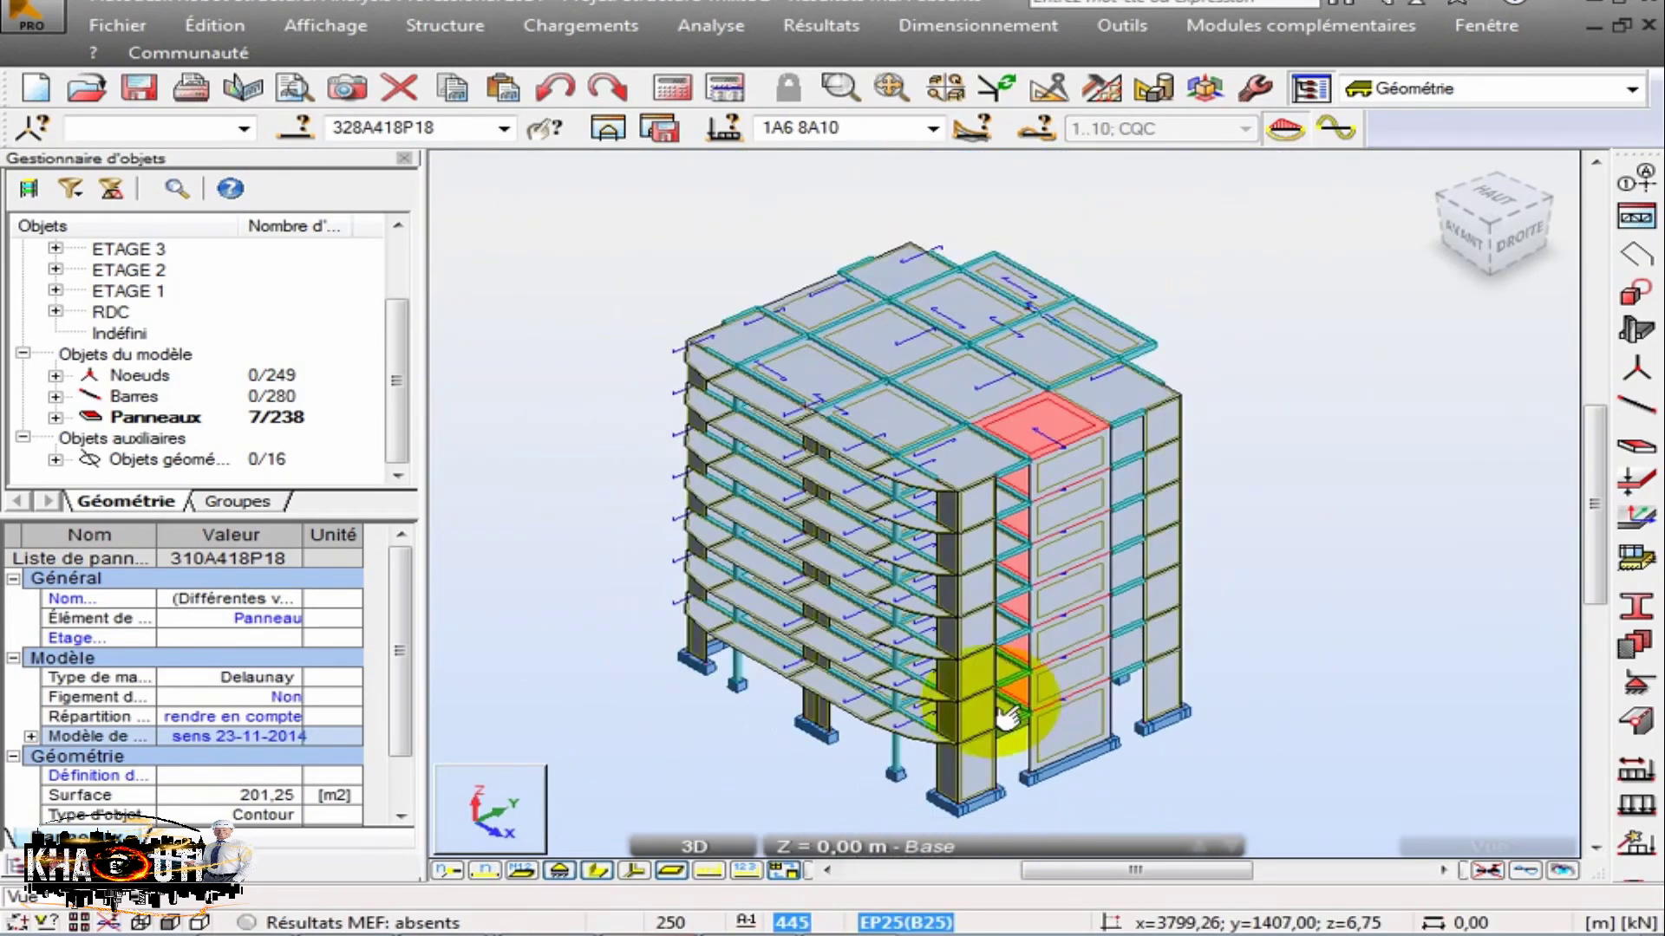
Assign the calculation model "coque 2 seul sens 23-11-2014" to the selected slabs, deselect them and save the project.
left_click(287, 739)
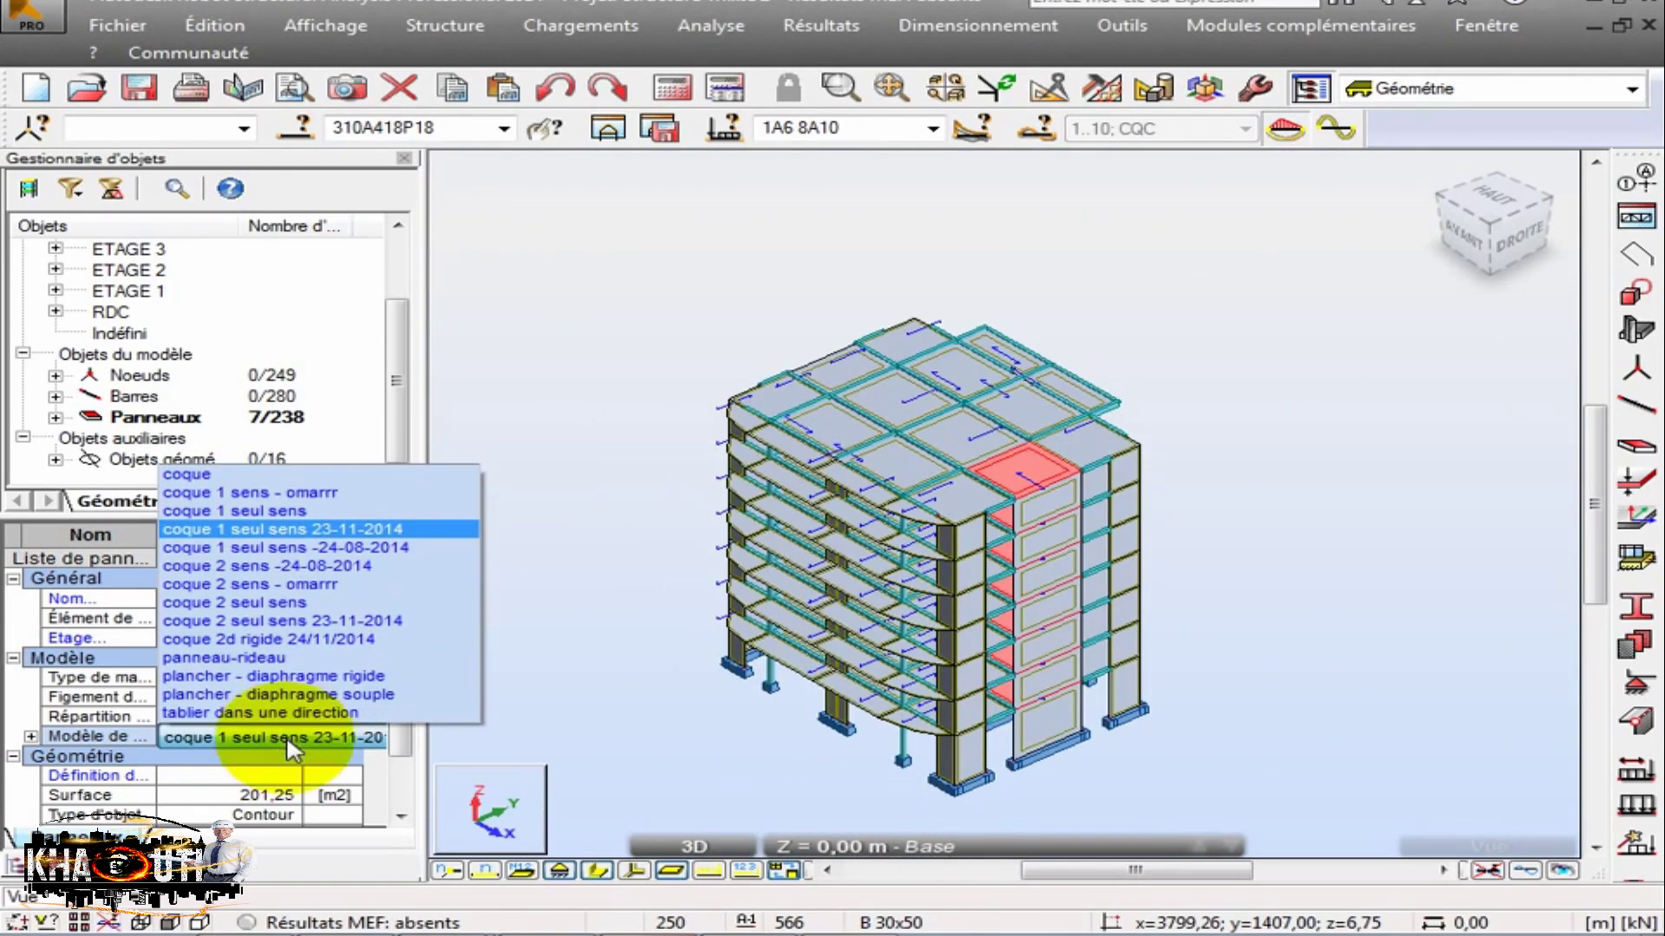
left_click(265, 621)
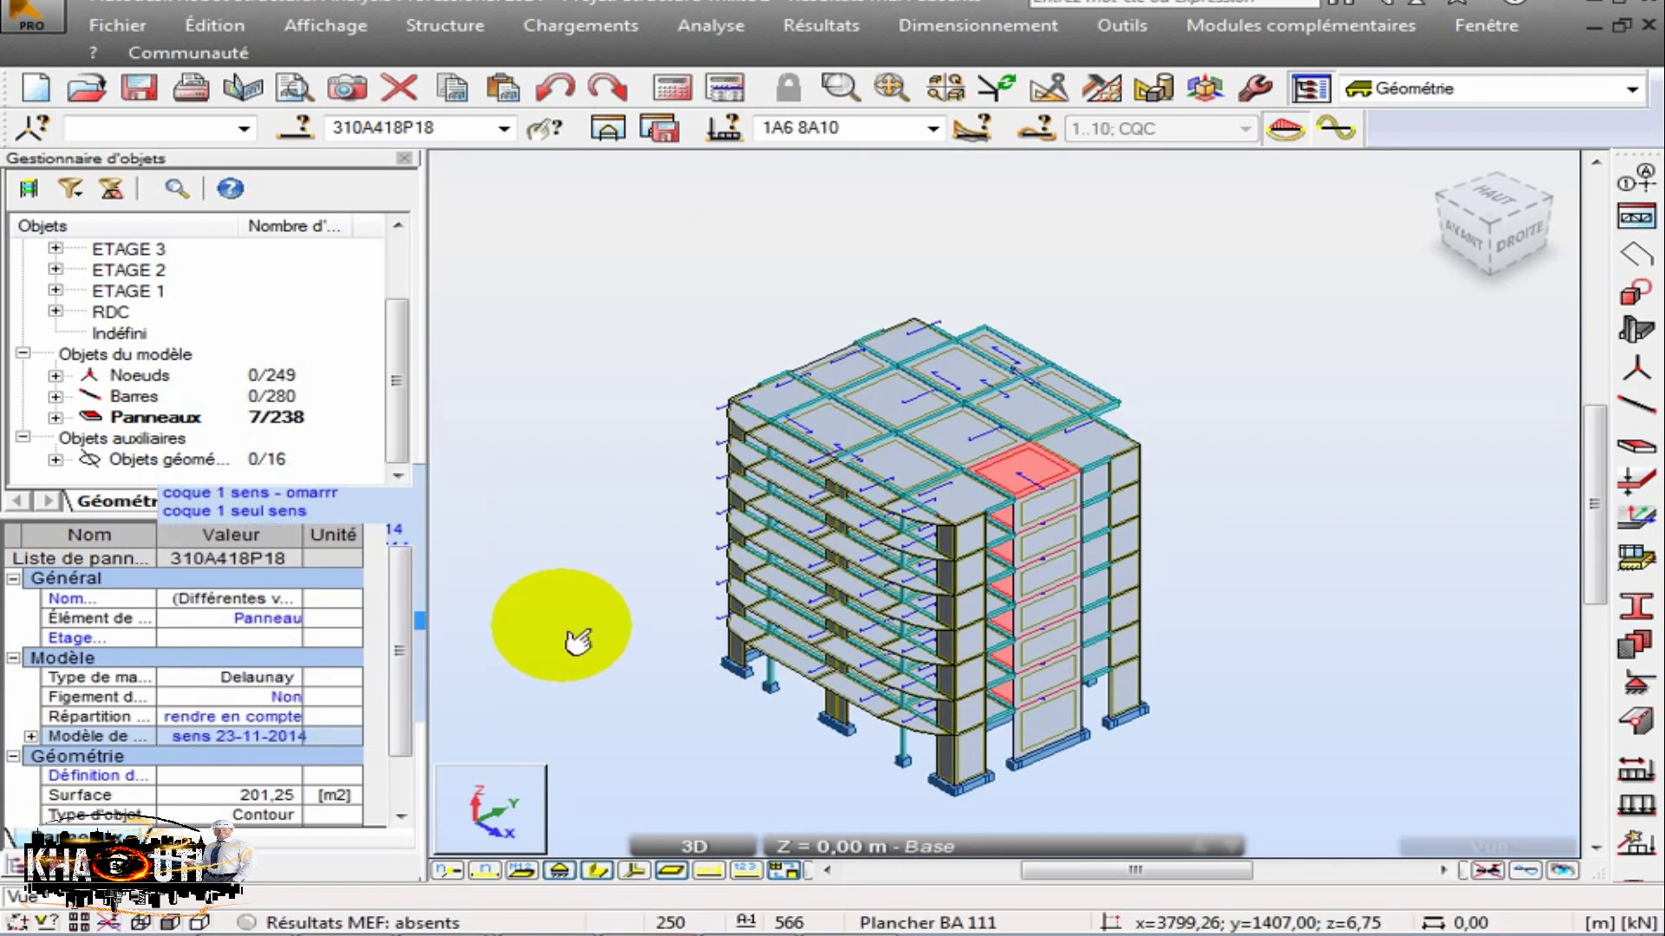
left_click(576, 644)
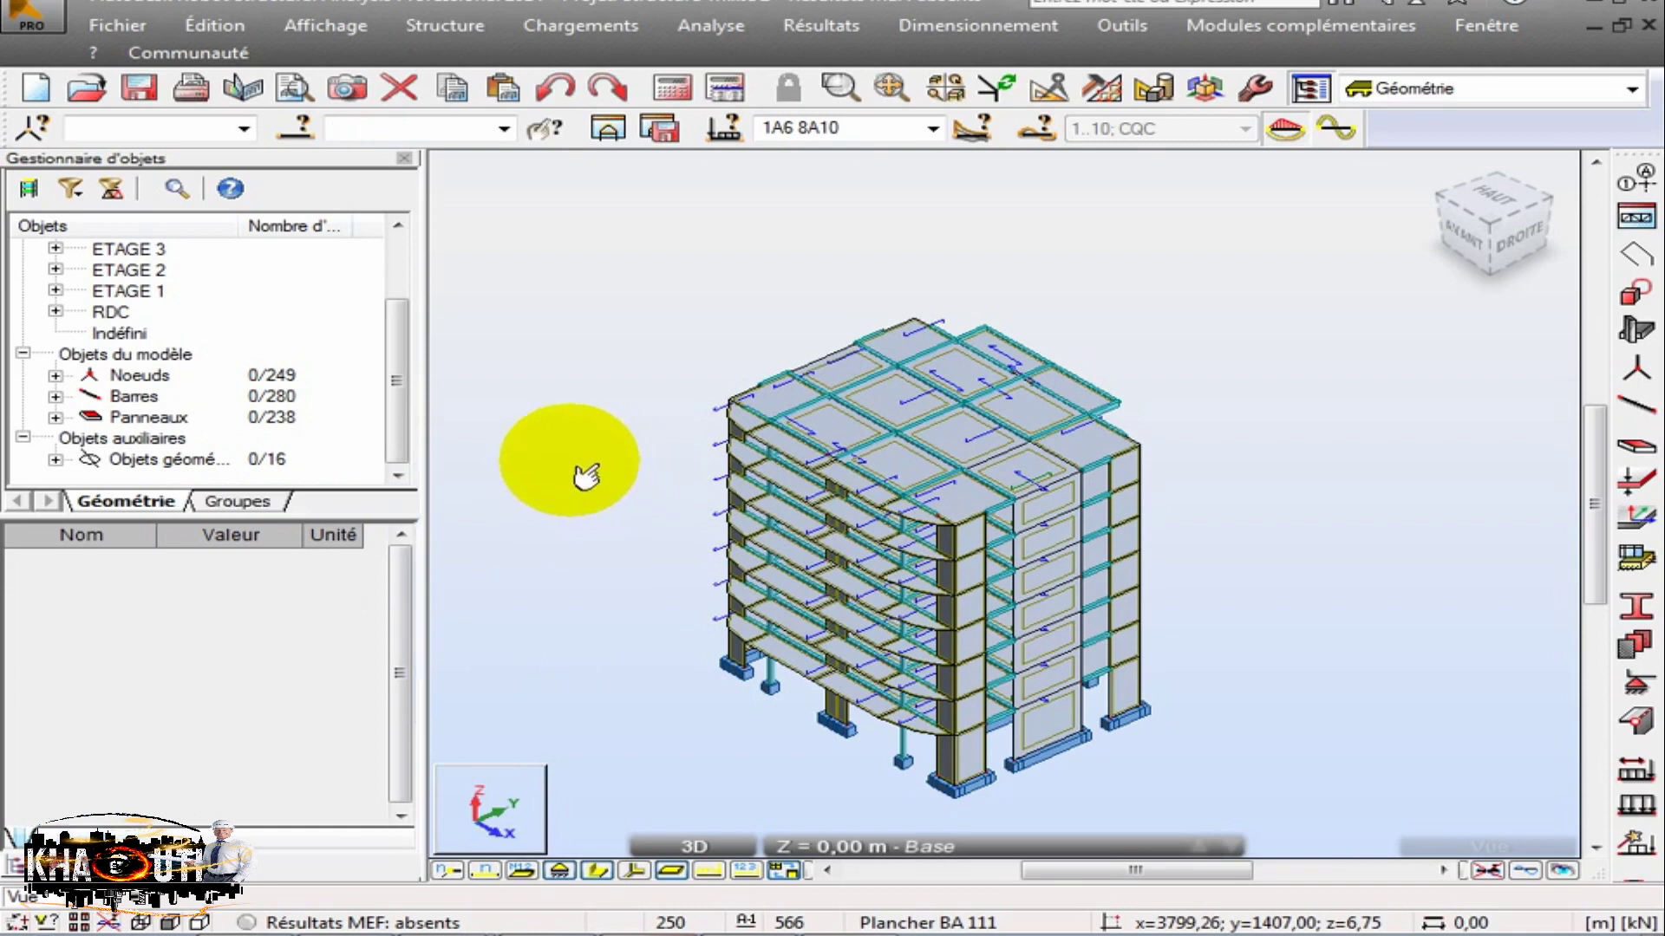
left_click(140, 88)
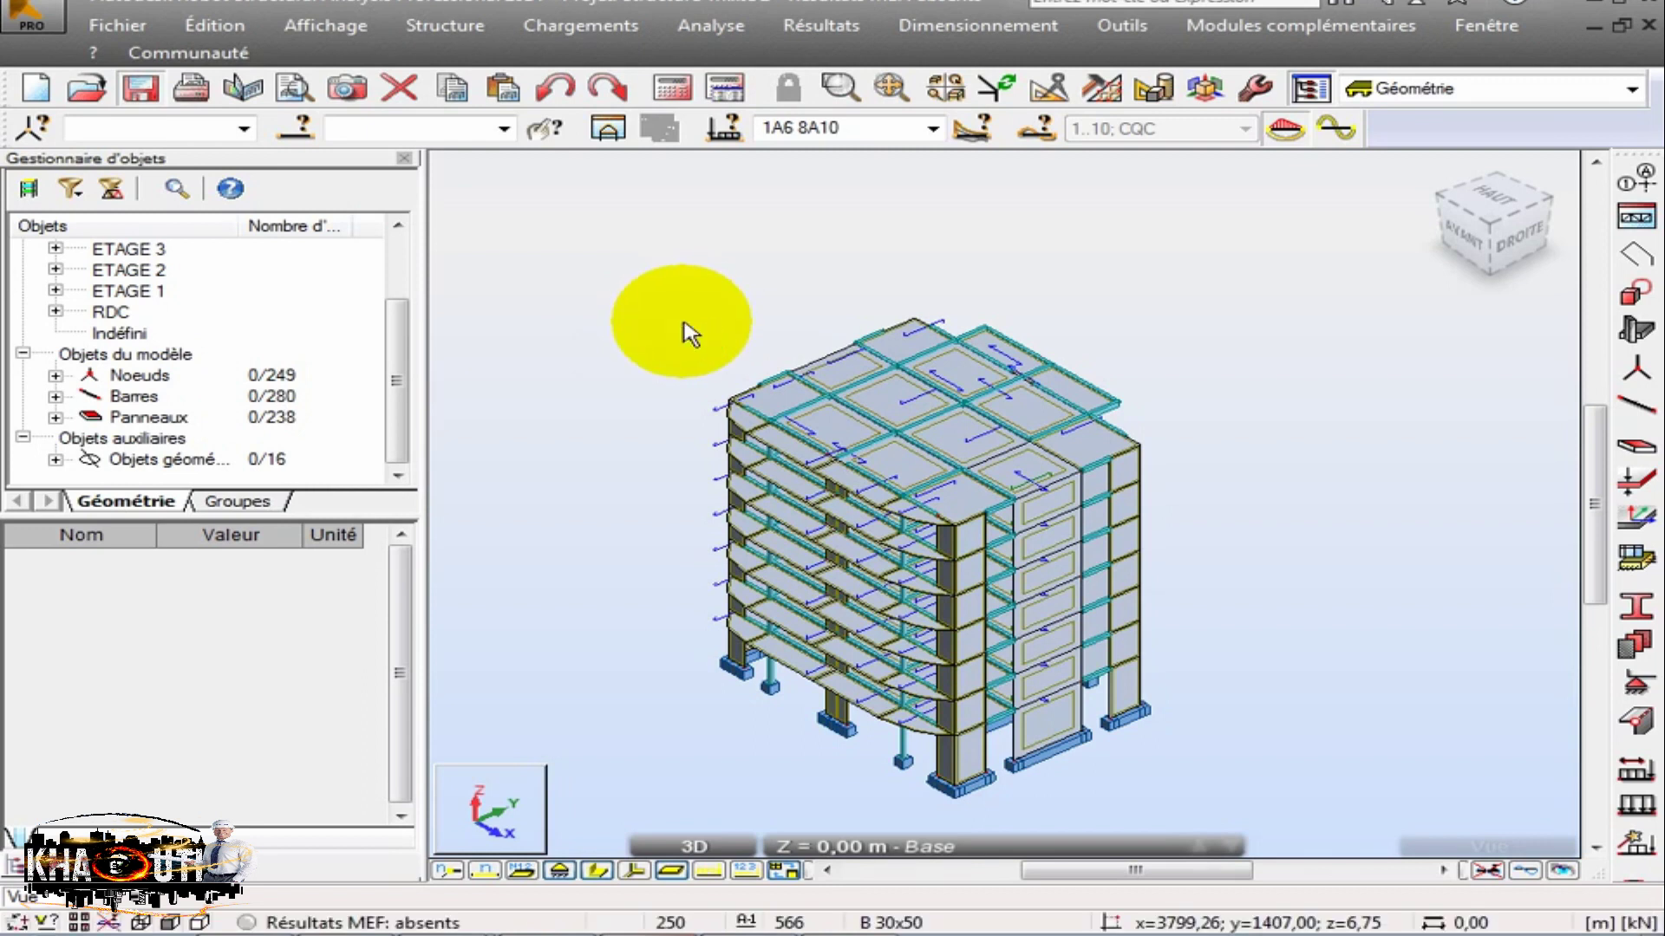
Select the whole structure, set its mesh element size to 1 m and generate the finite element mesh.
scroll(800, 316, "down", 2)
left_click_drag(1157, 731, 650, 269)
left_click(1103, 89)
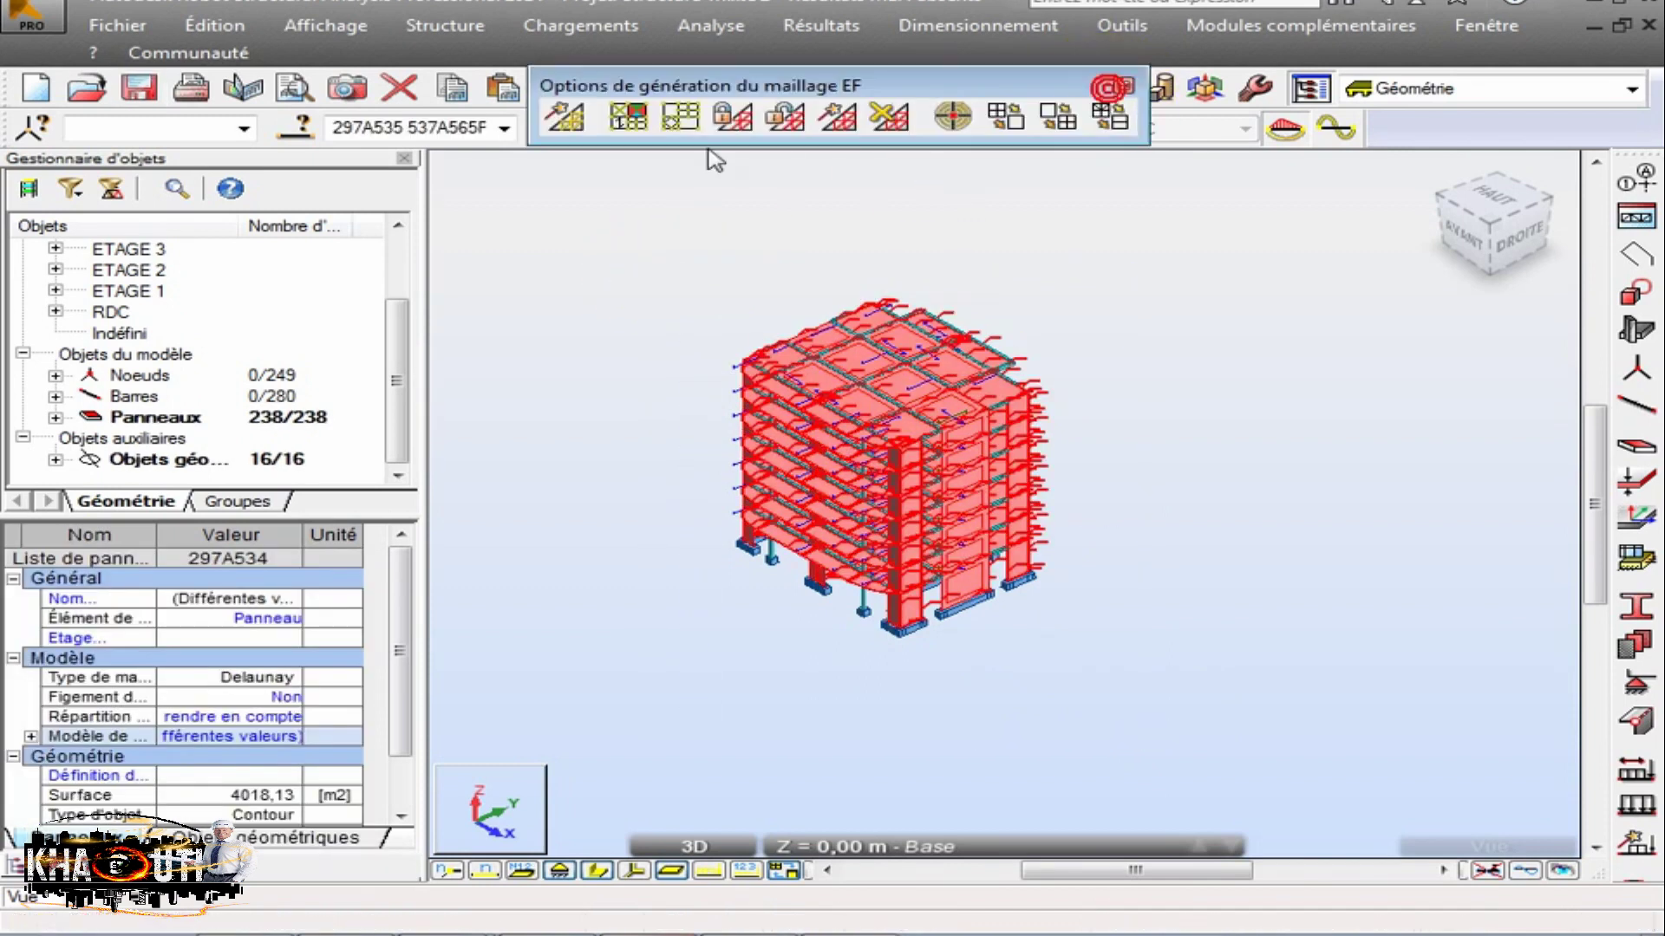
left_click(681, 116)
double_click(1249, 474)
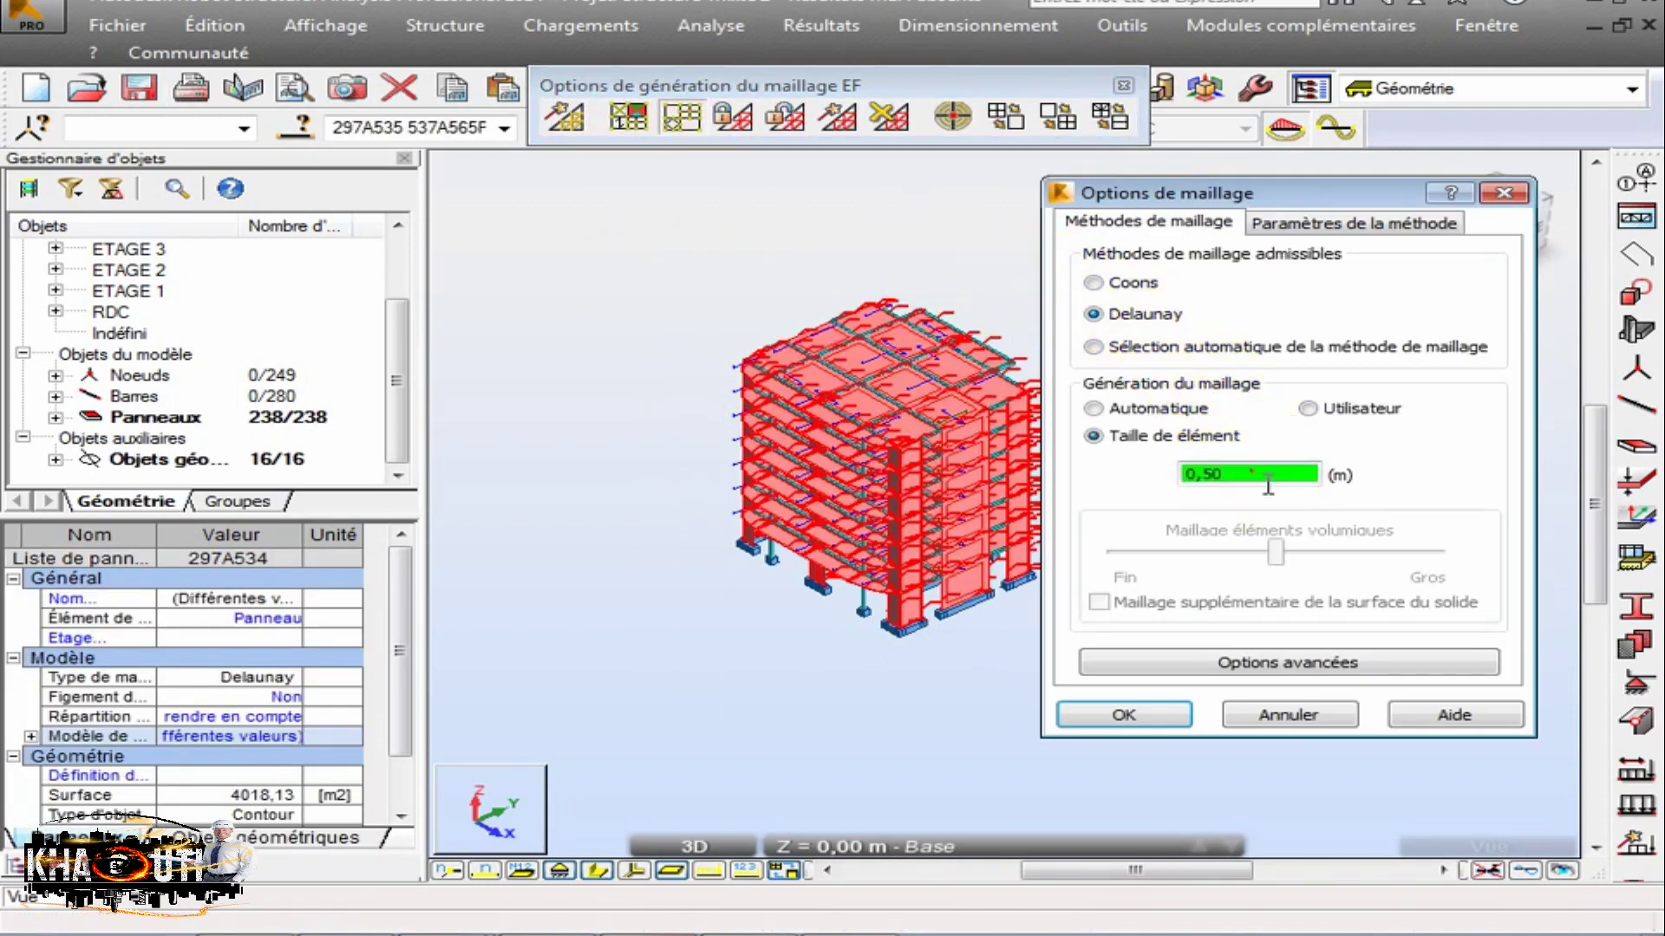
left_click(1122, 719)
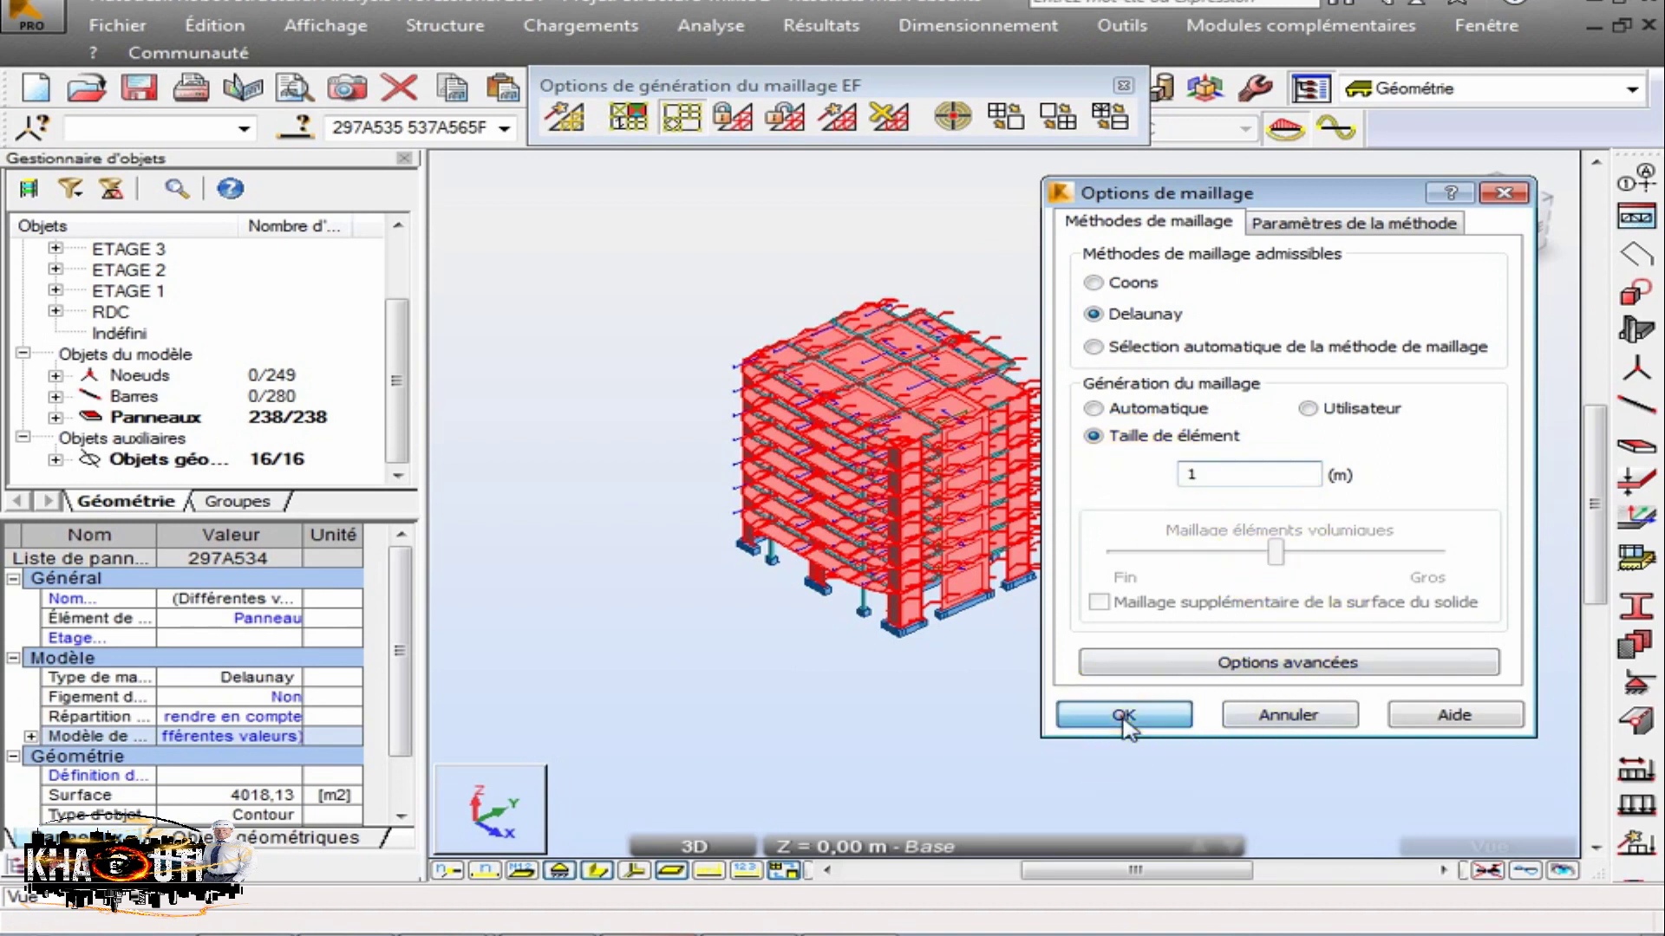
left_click(857, 128)
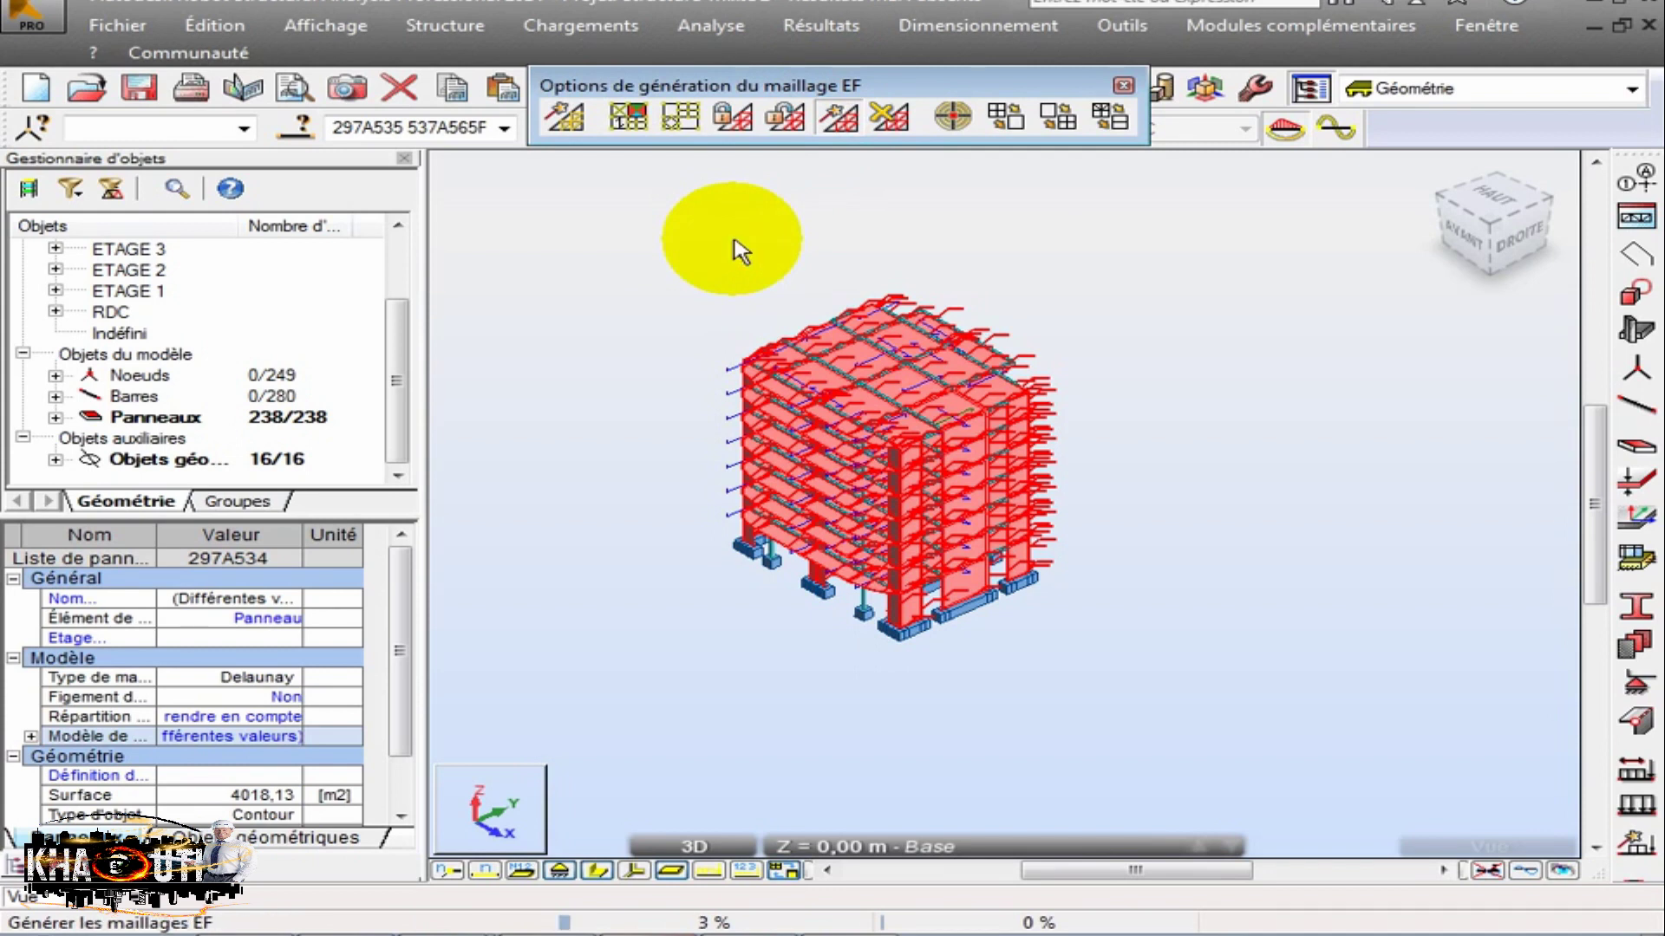
Verify the meshed structure, then close the report and the mesh generation options.
left_click(683, 24)
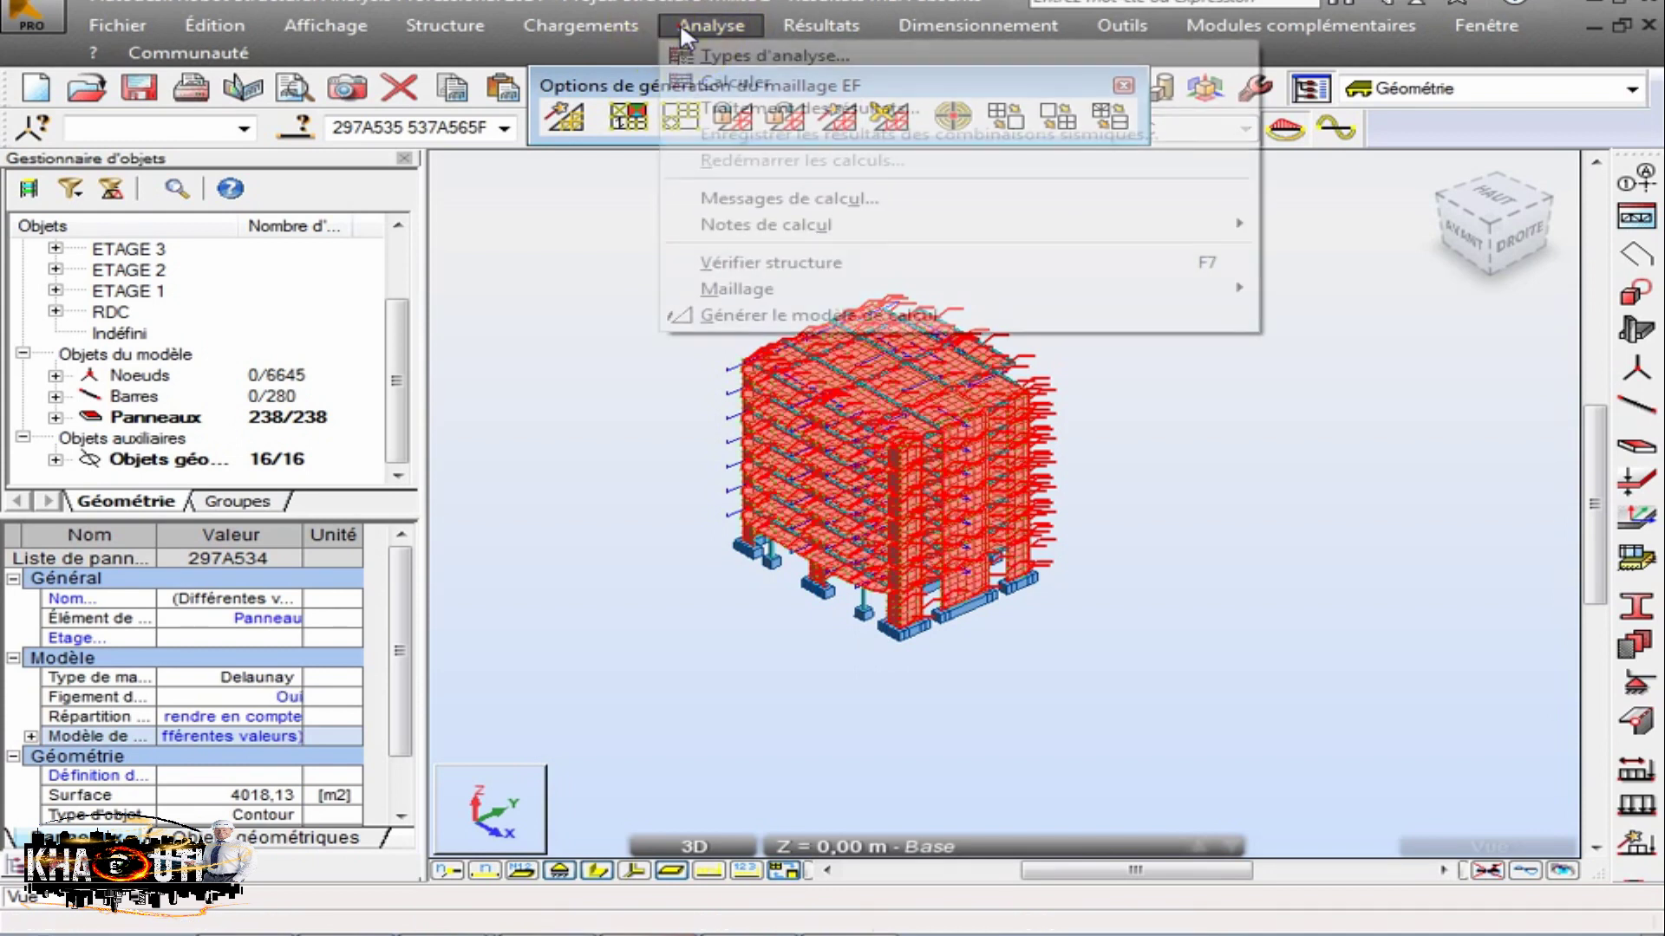
left_click(812, 272)
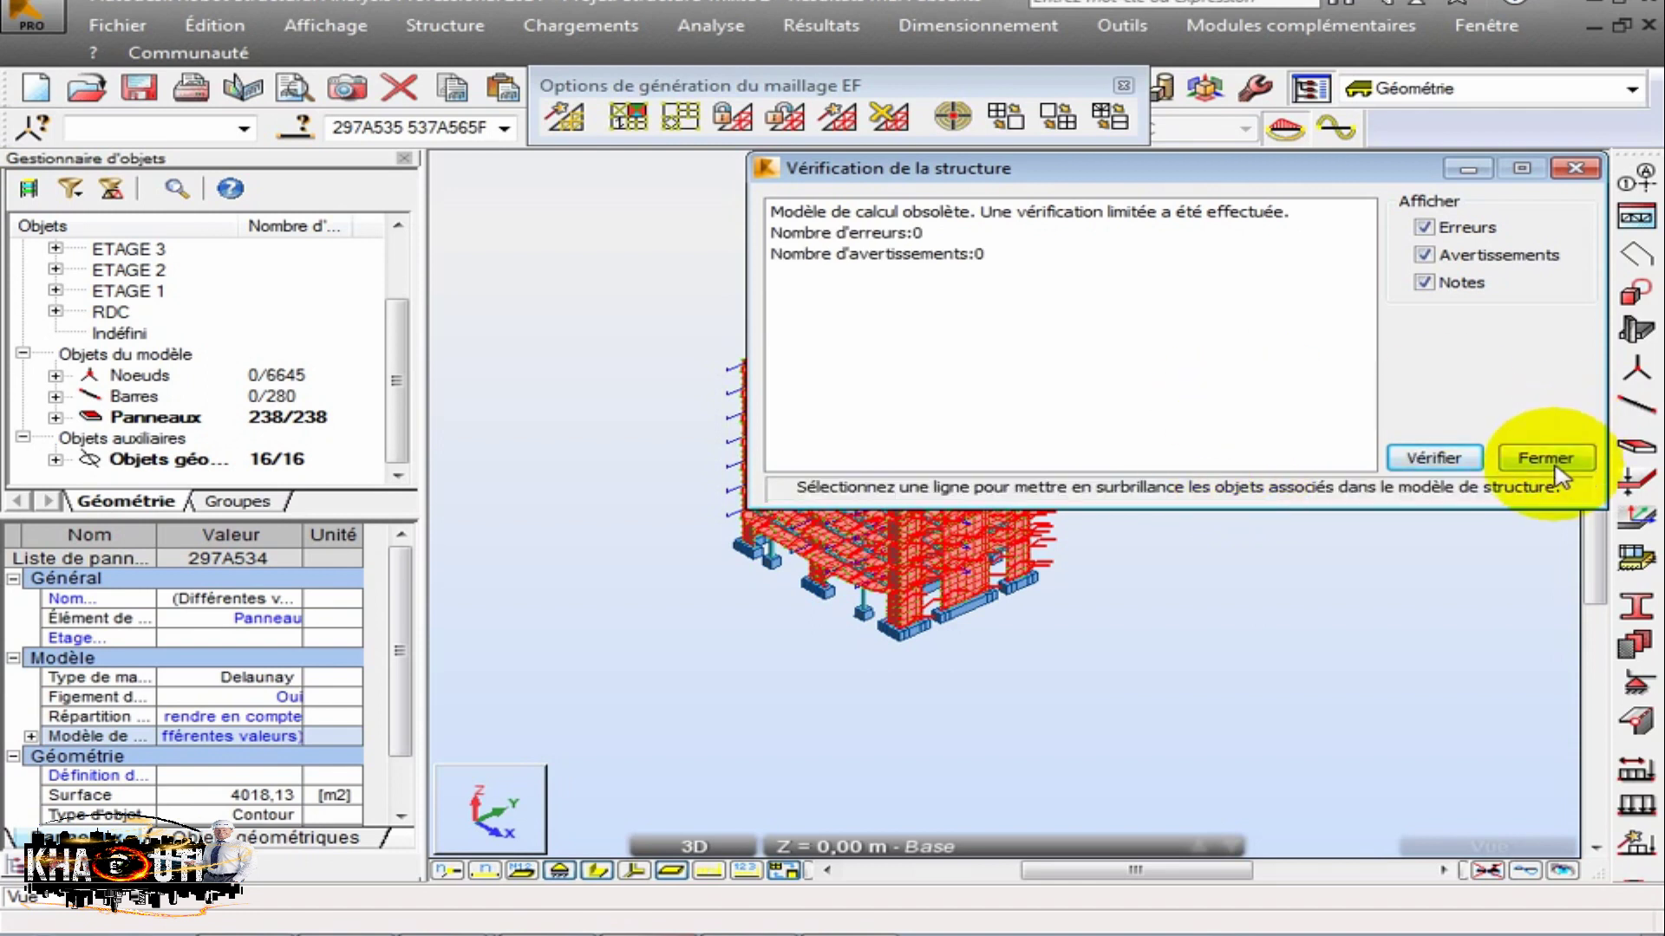
left_click(1546, 355)
left_click(1123, 85)
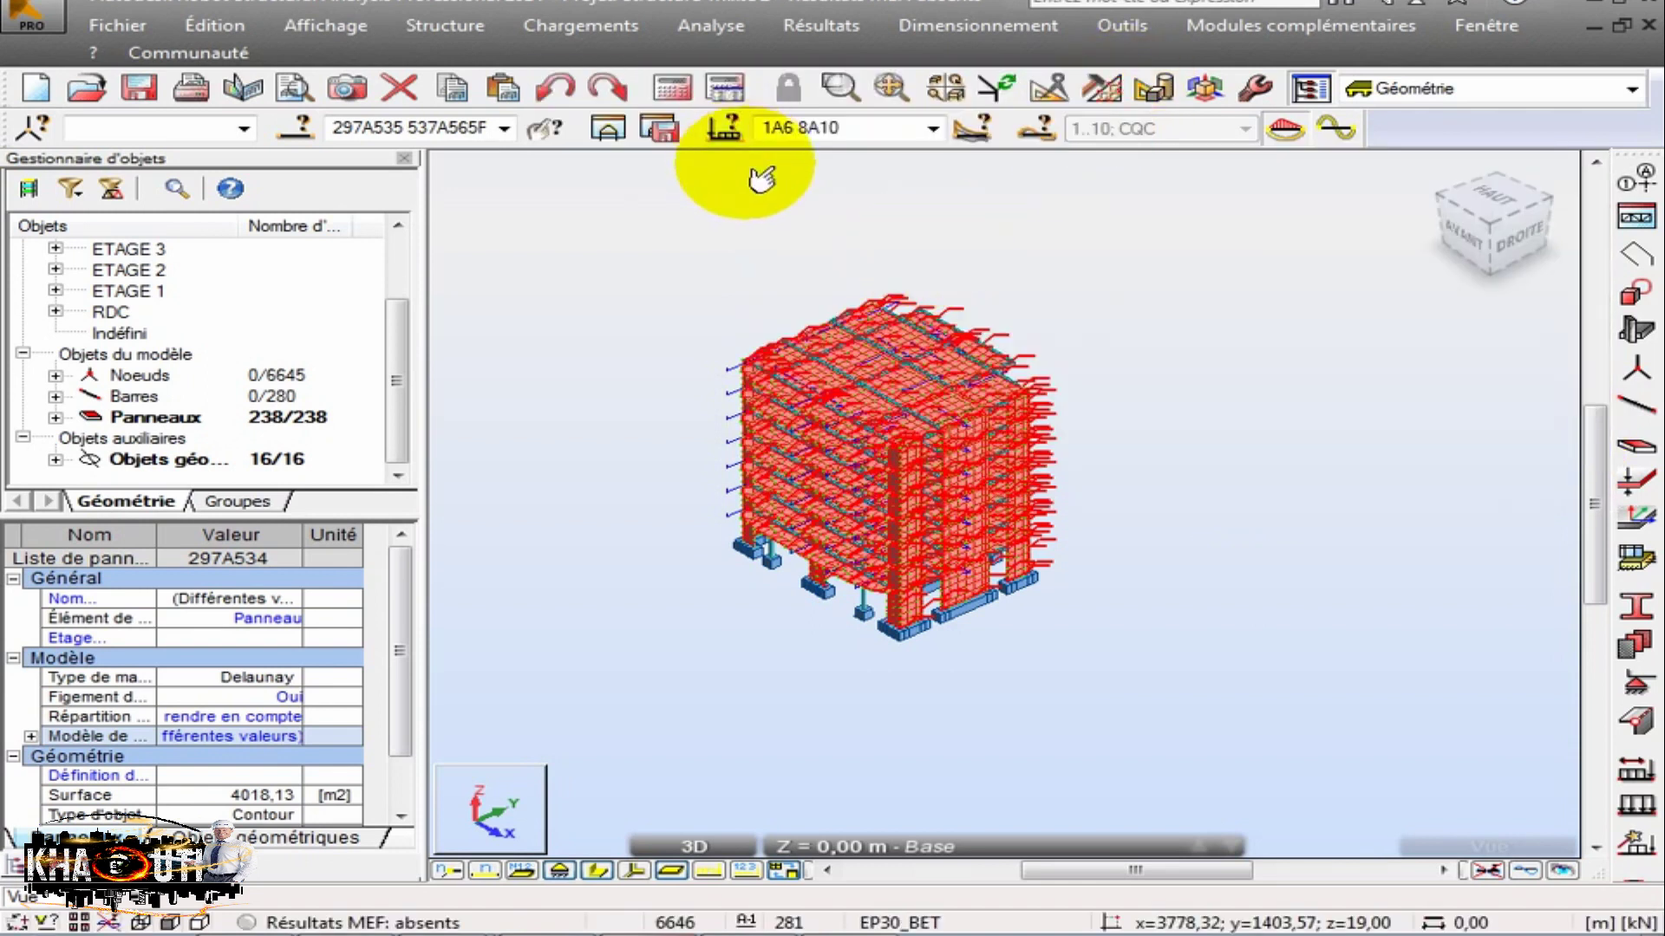
Open the mass conversion settings in the analysis options and delete all the existing load-to-mass conversions.
left_click(726, 88)
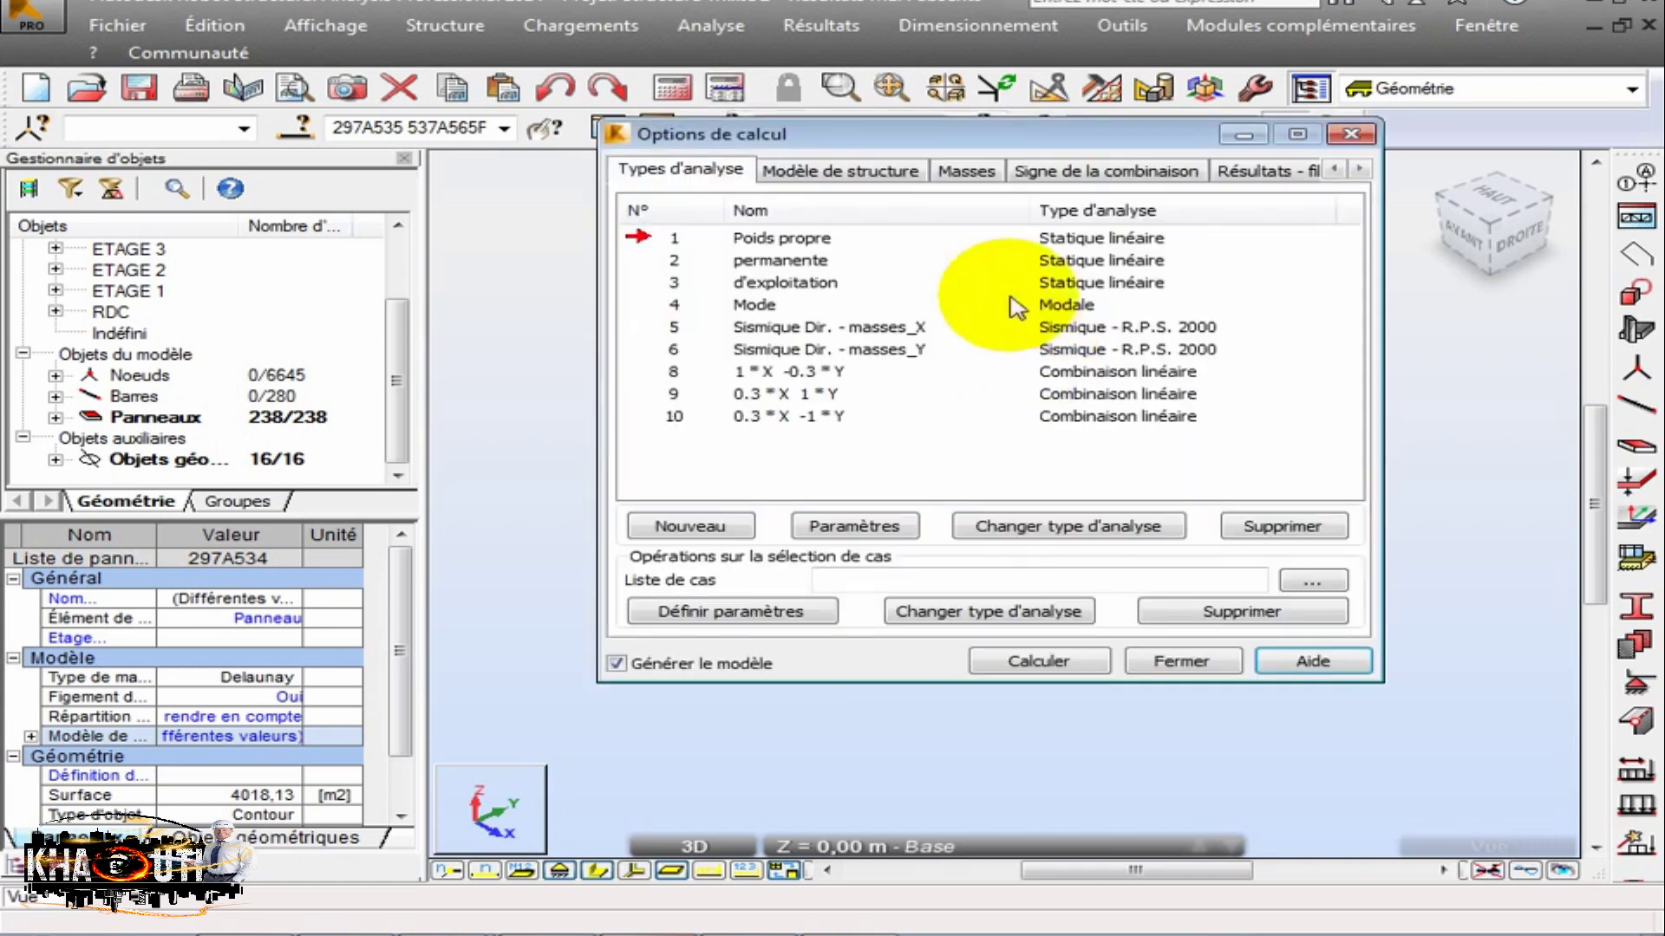
left_click(964, 170)
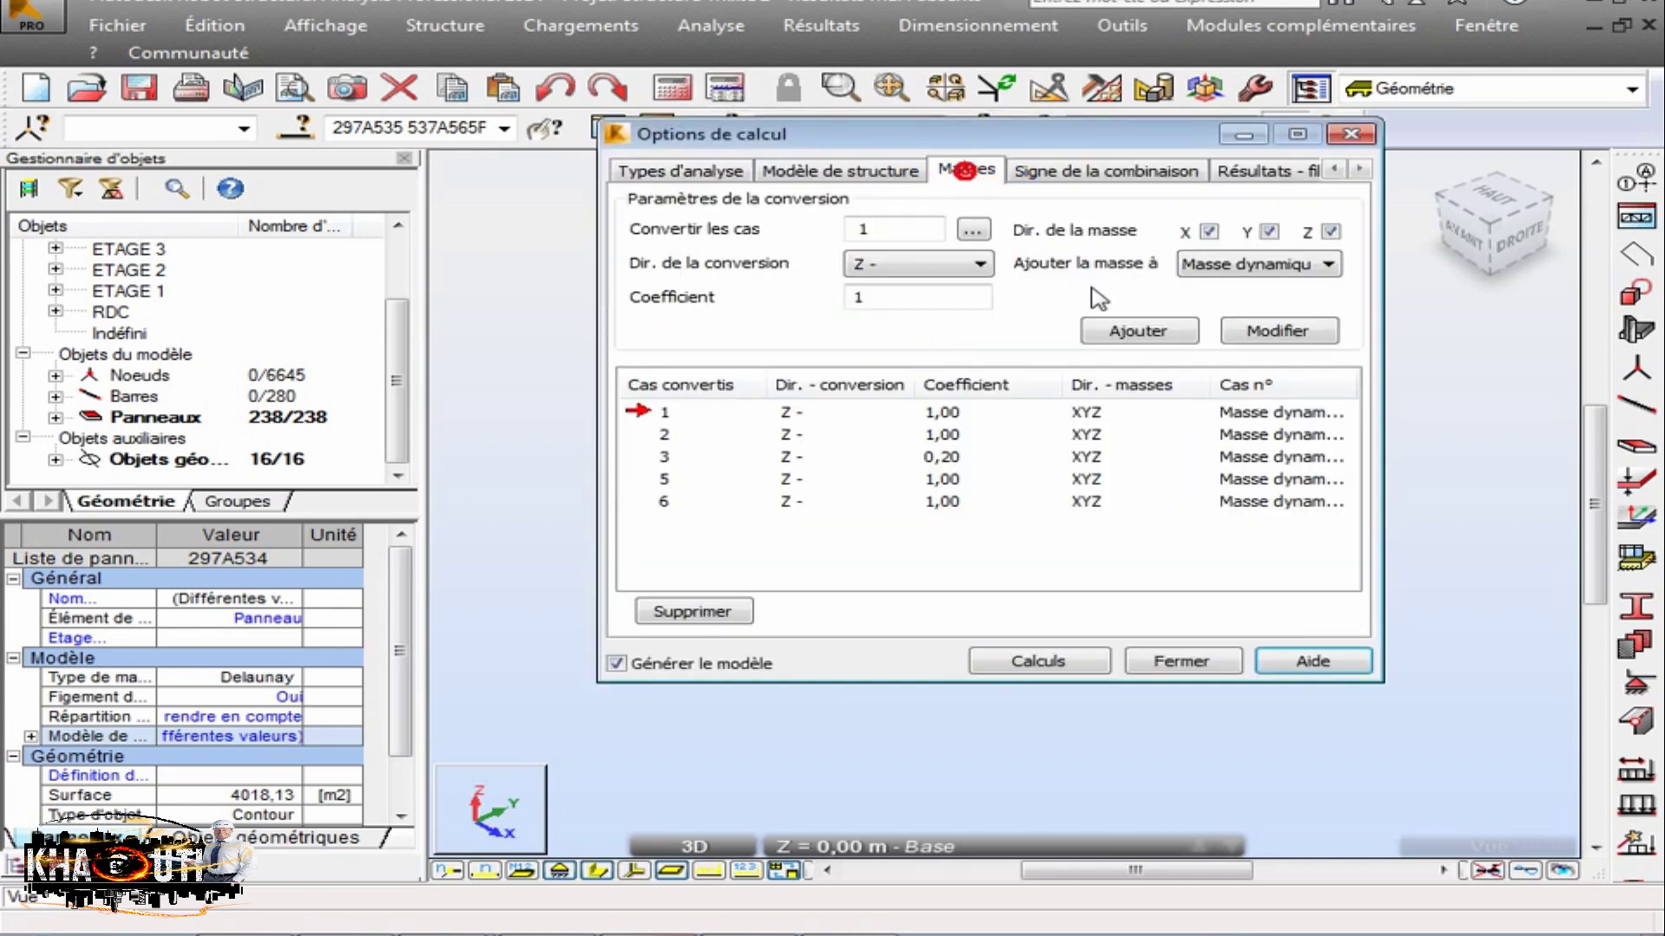
left_click(676, 613)
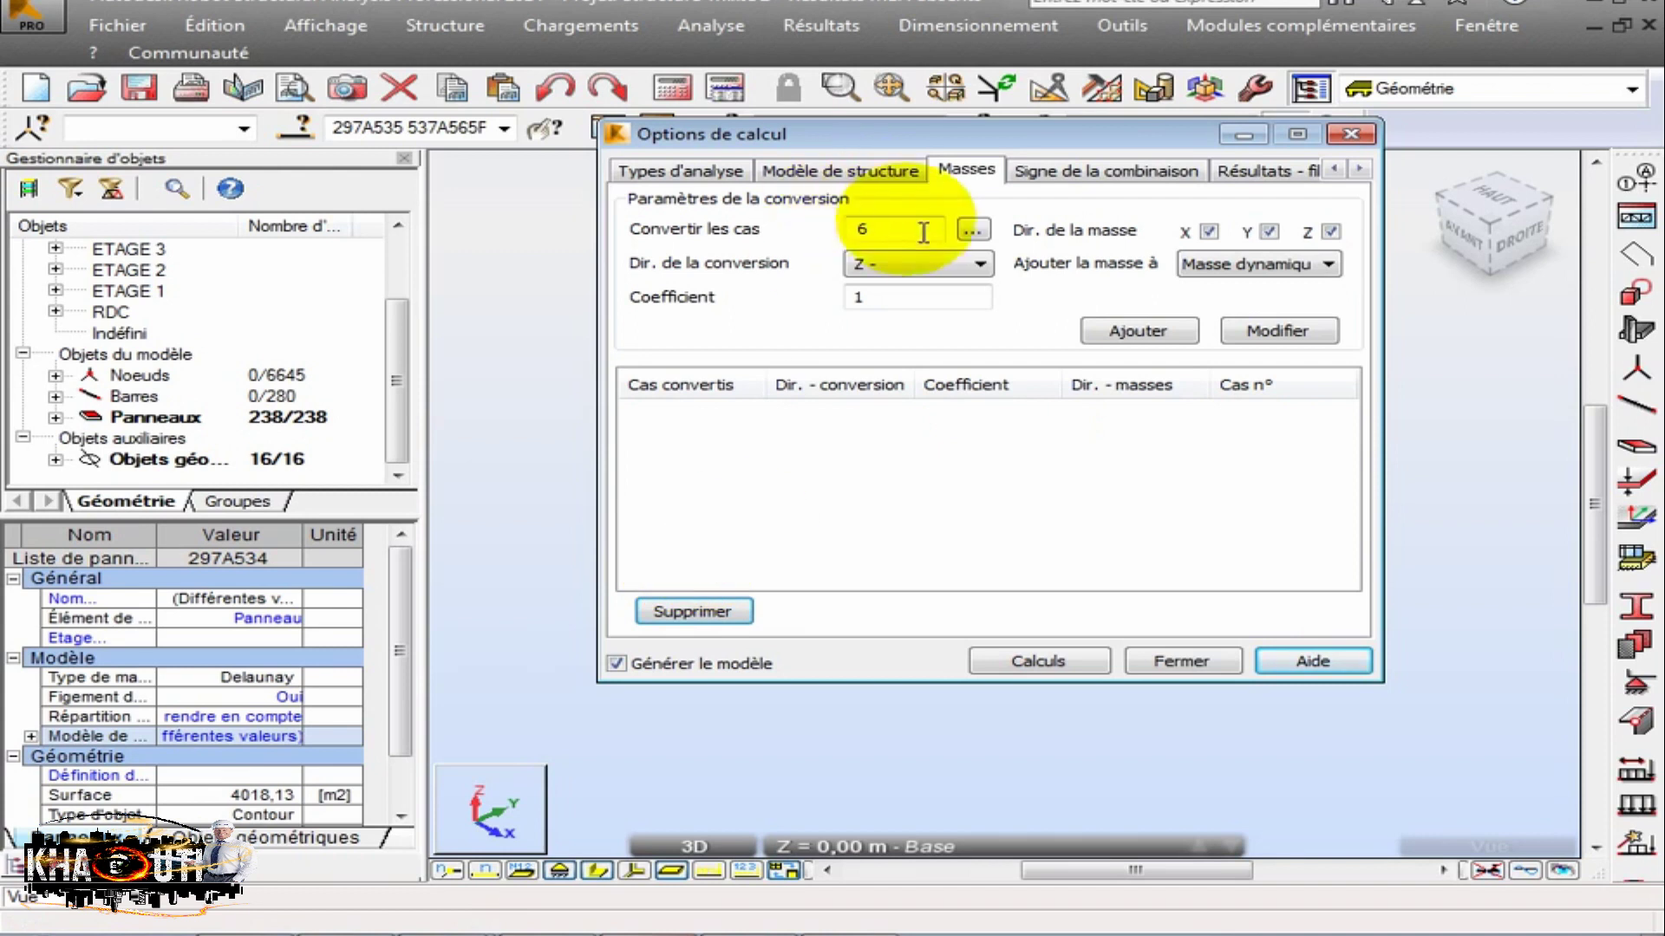
Add a mass conversion for cases 1 (Poids propre) and 2 (permanente) with coefficient 1 and mass directions X, Y and Z.
left_click(972, 229)
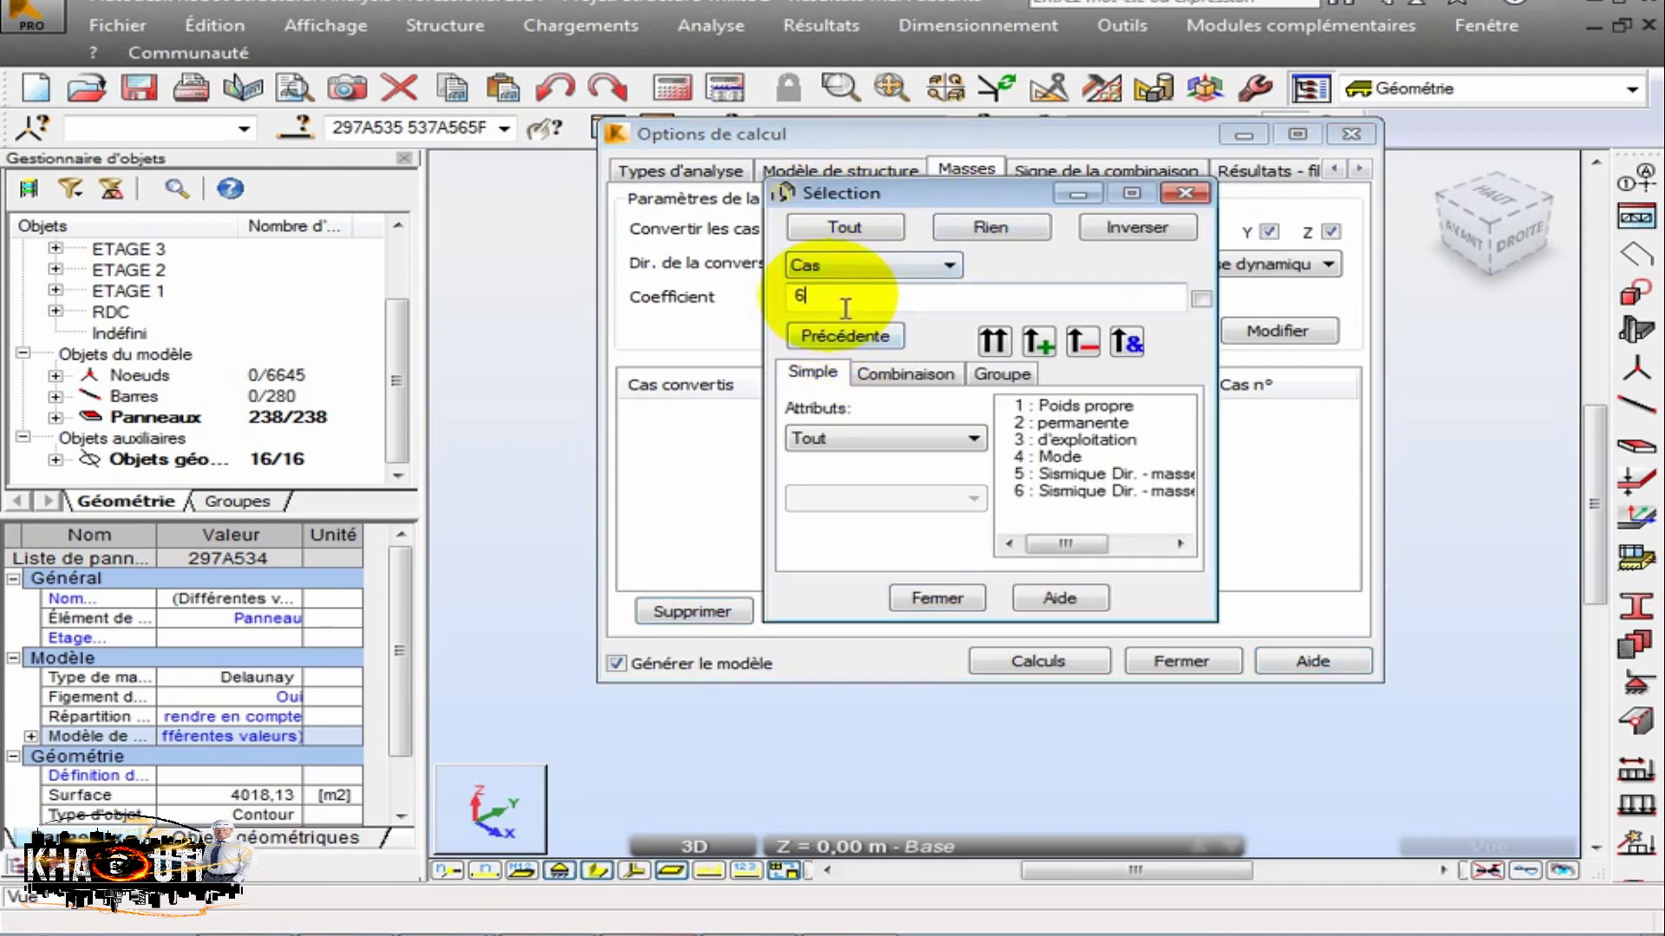
left_click(1131, 426, "shift")
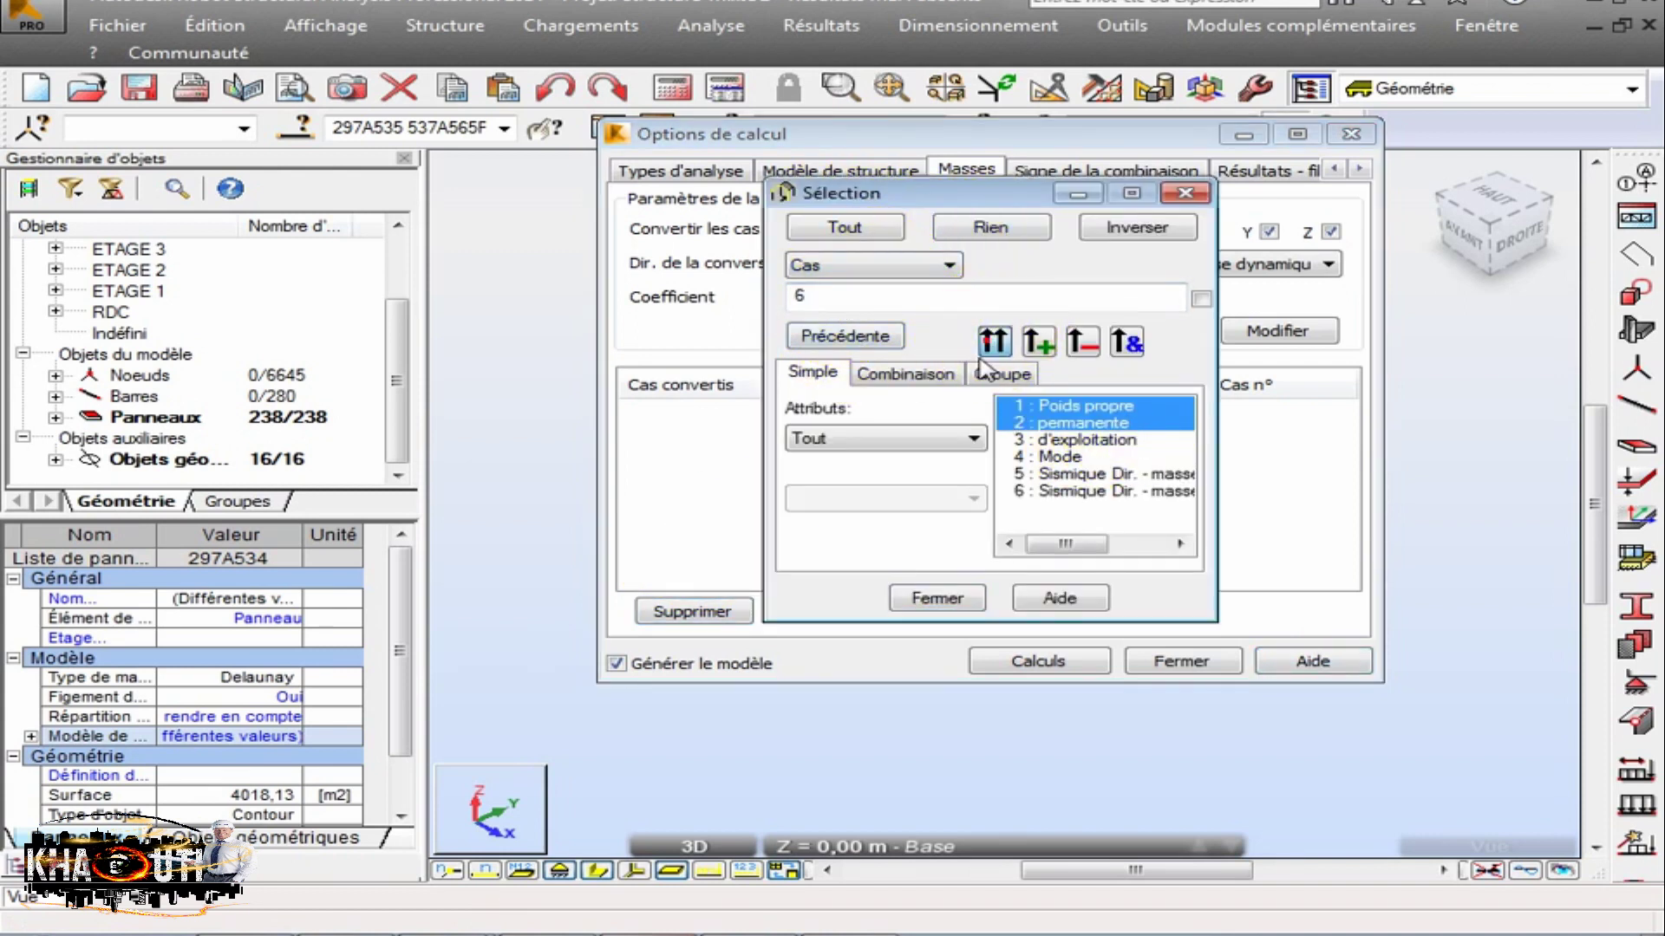
left_click(936, 598)
double_click(890, 300)
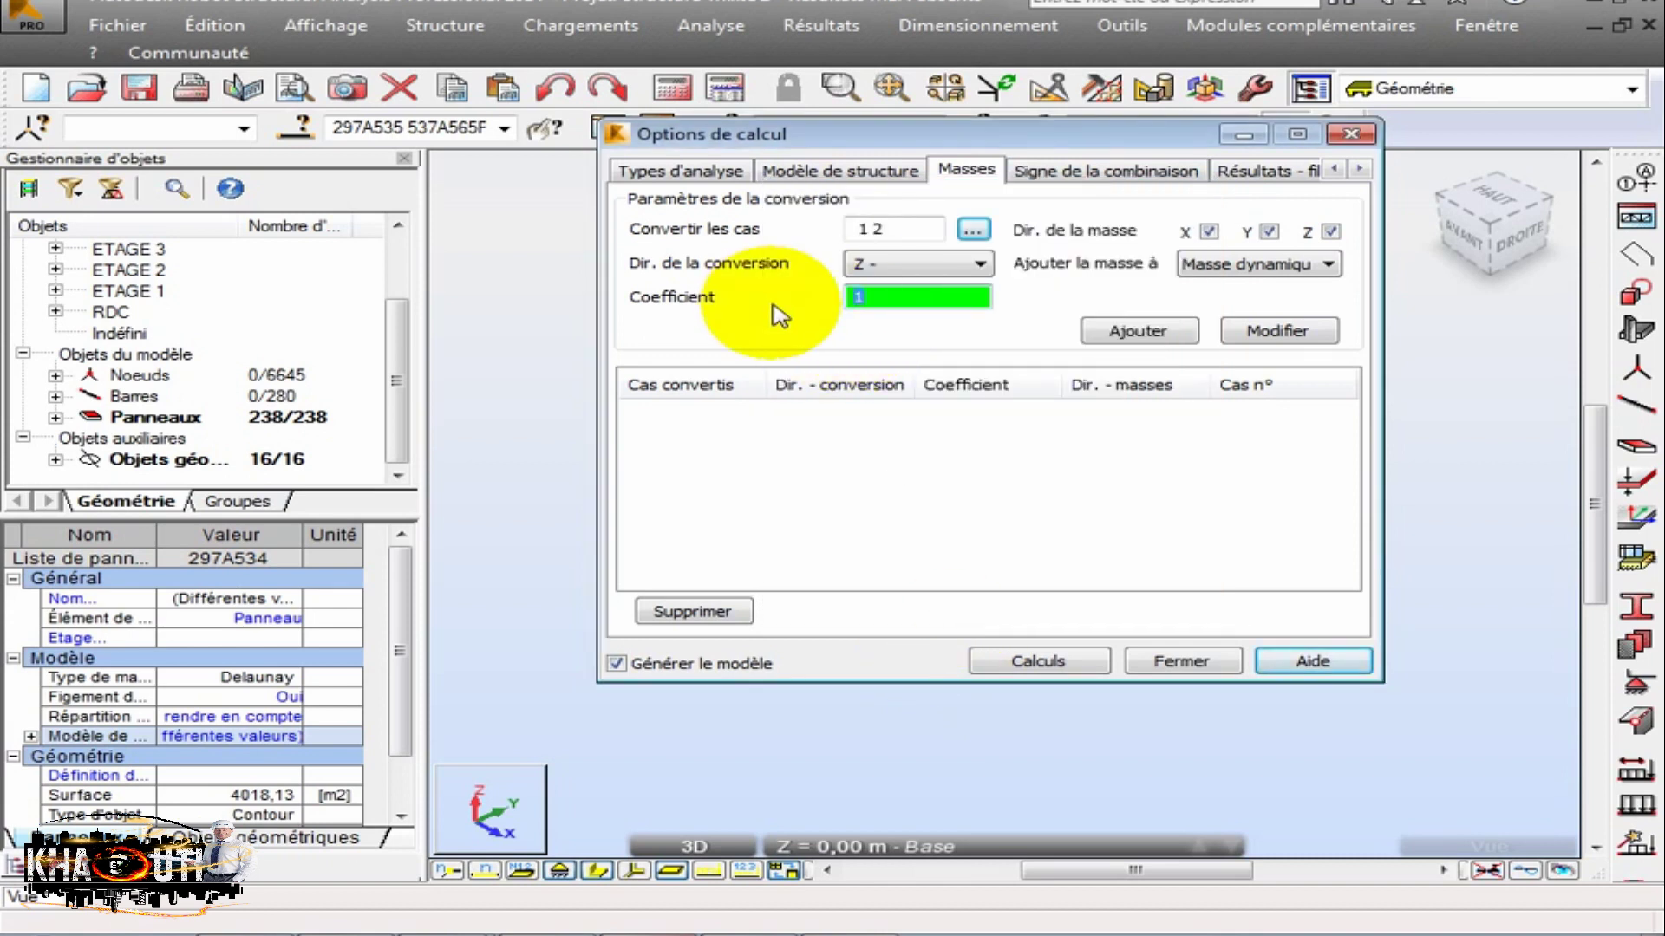
left_click(1111, 347)
Add a mass conversion for case 3 (d'exploitation) with coefficient 0.4 and mass directions X, Y and Z.
left_click(972, 231)
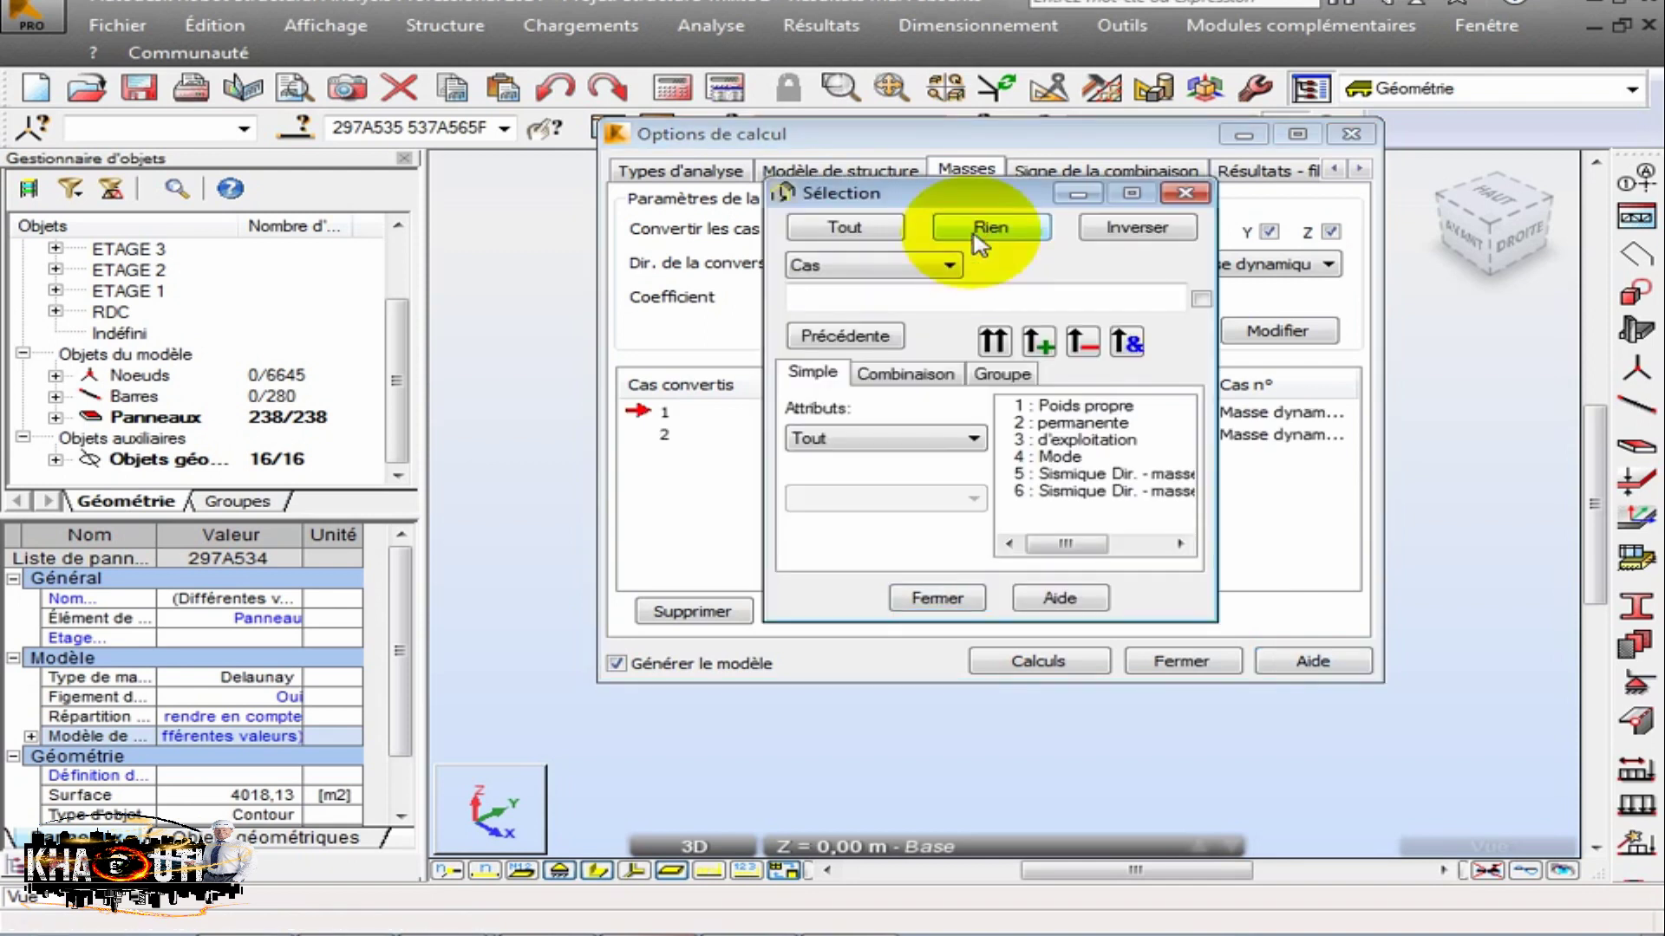
left_click(1044, 439)
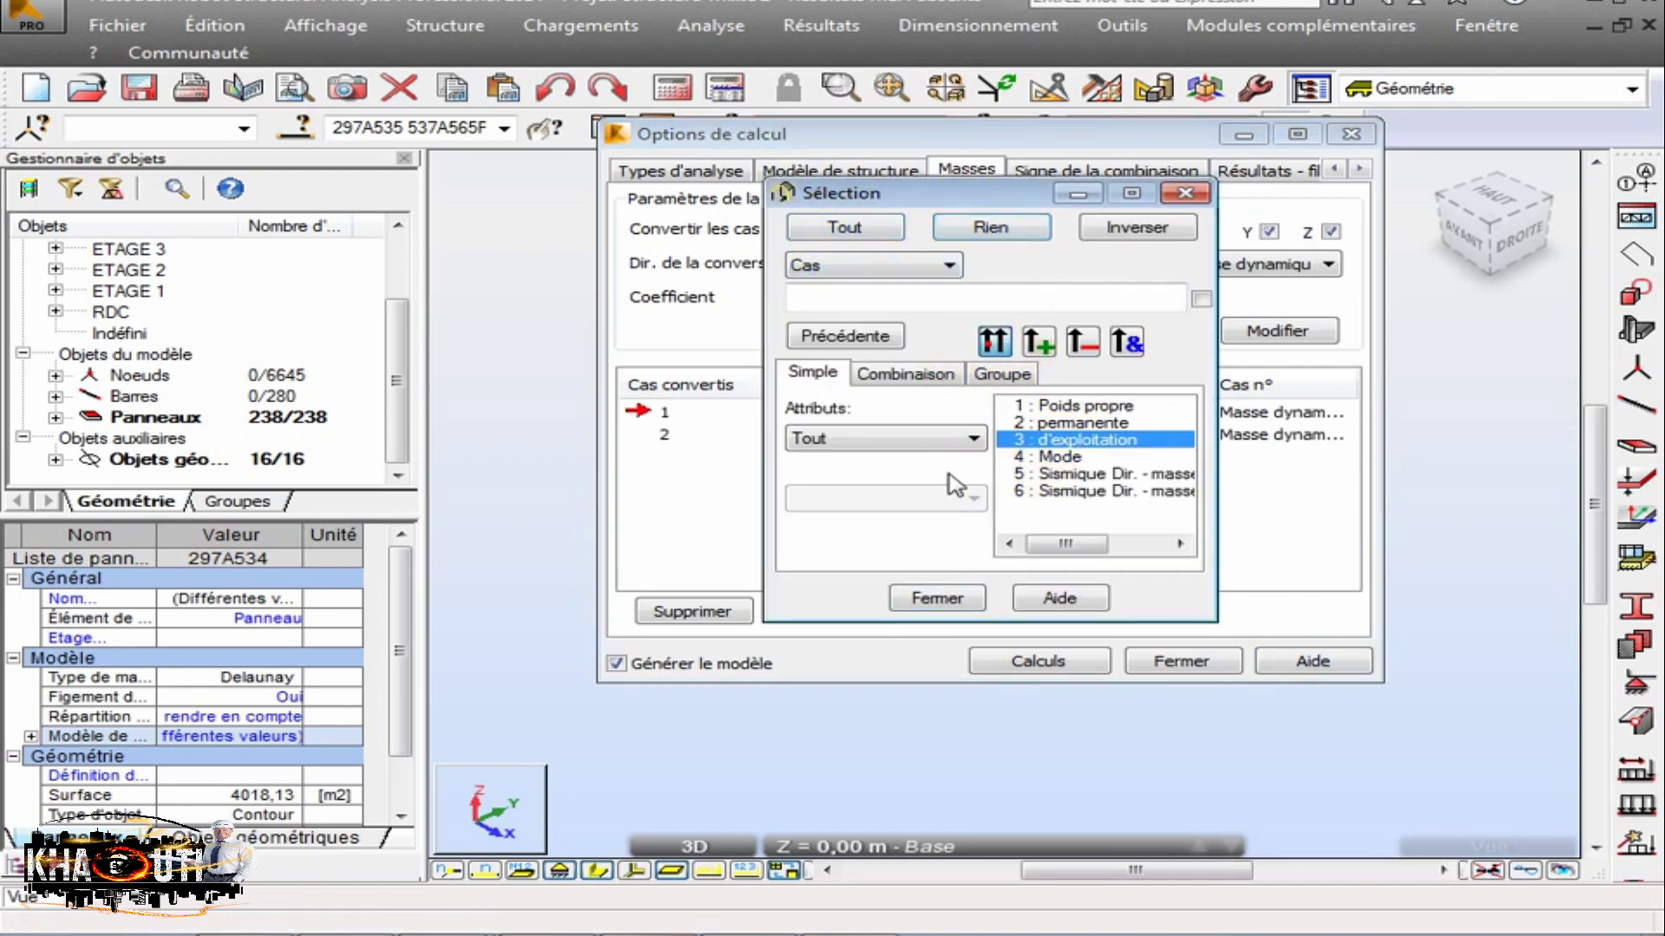
left_click(933, 598)
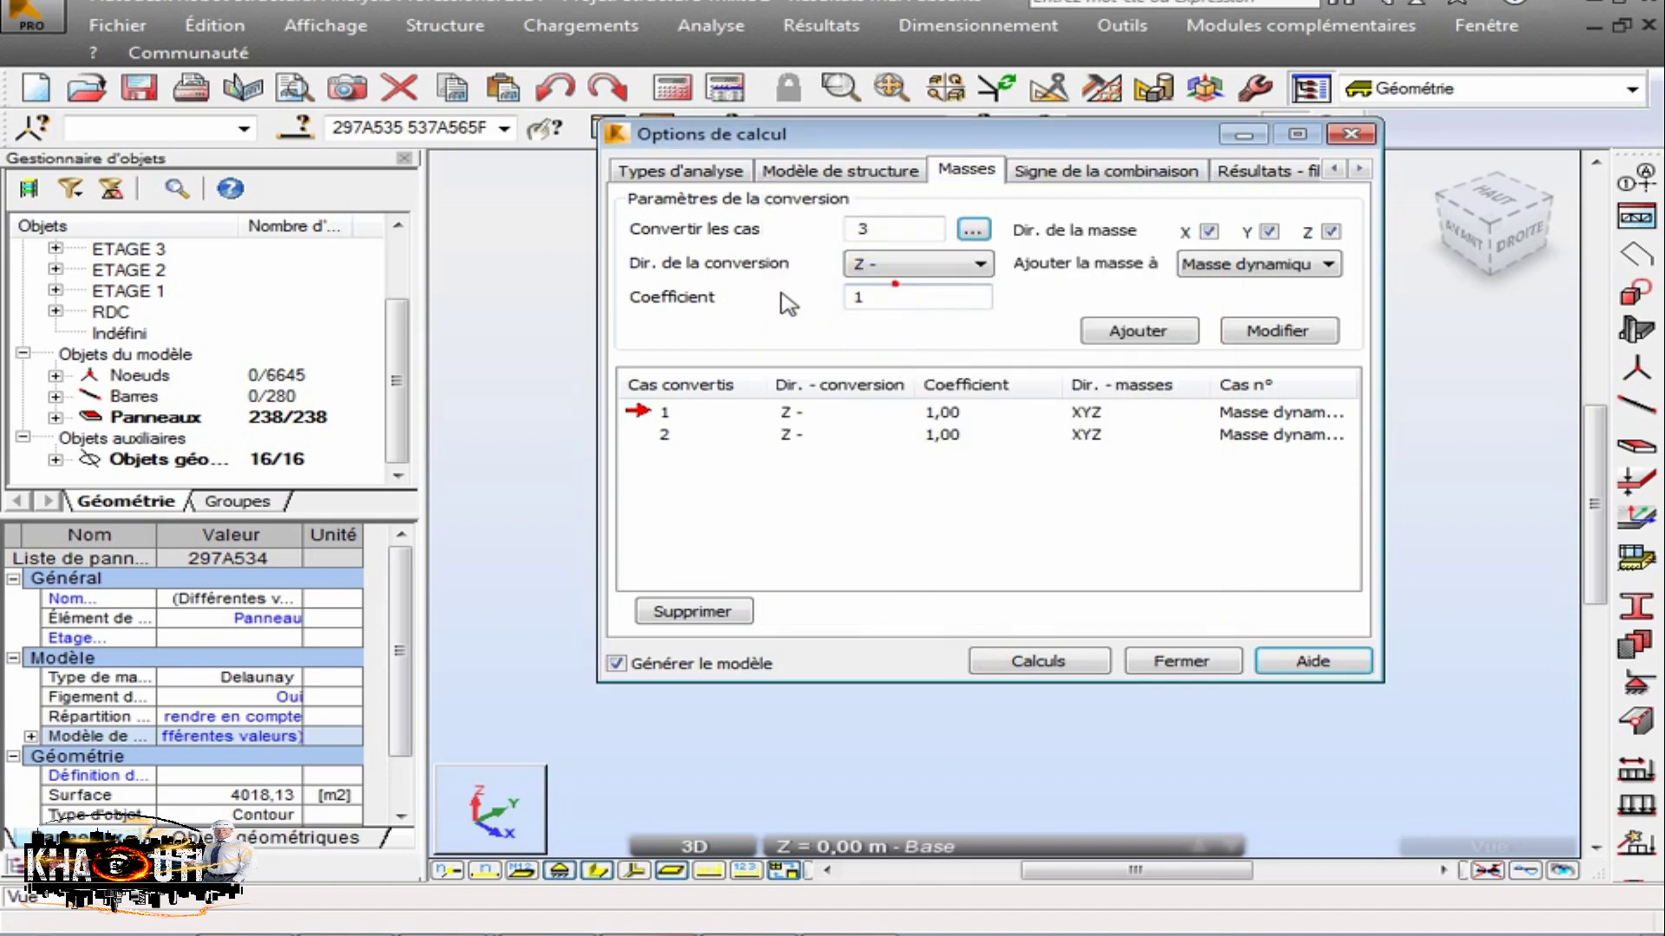
double_click(858, 297)
type("0.4")
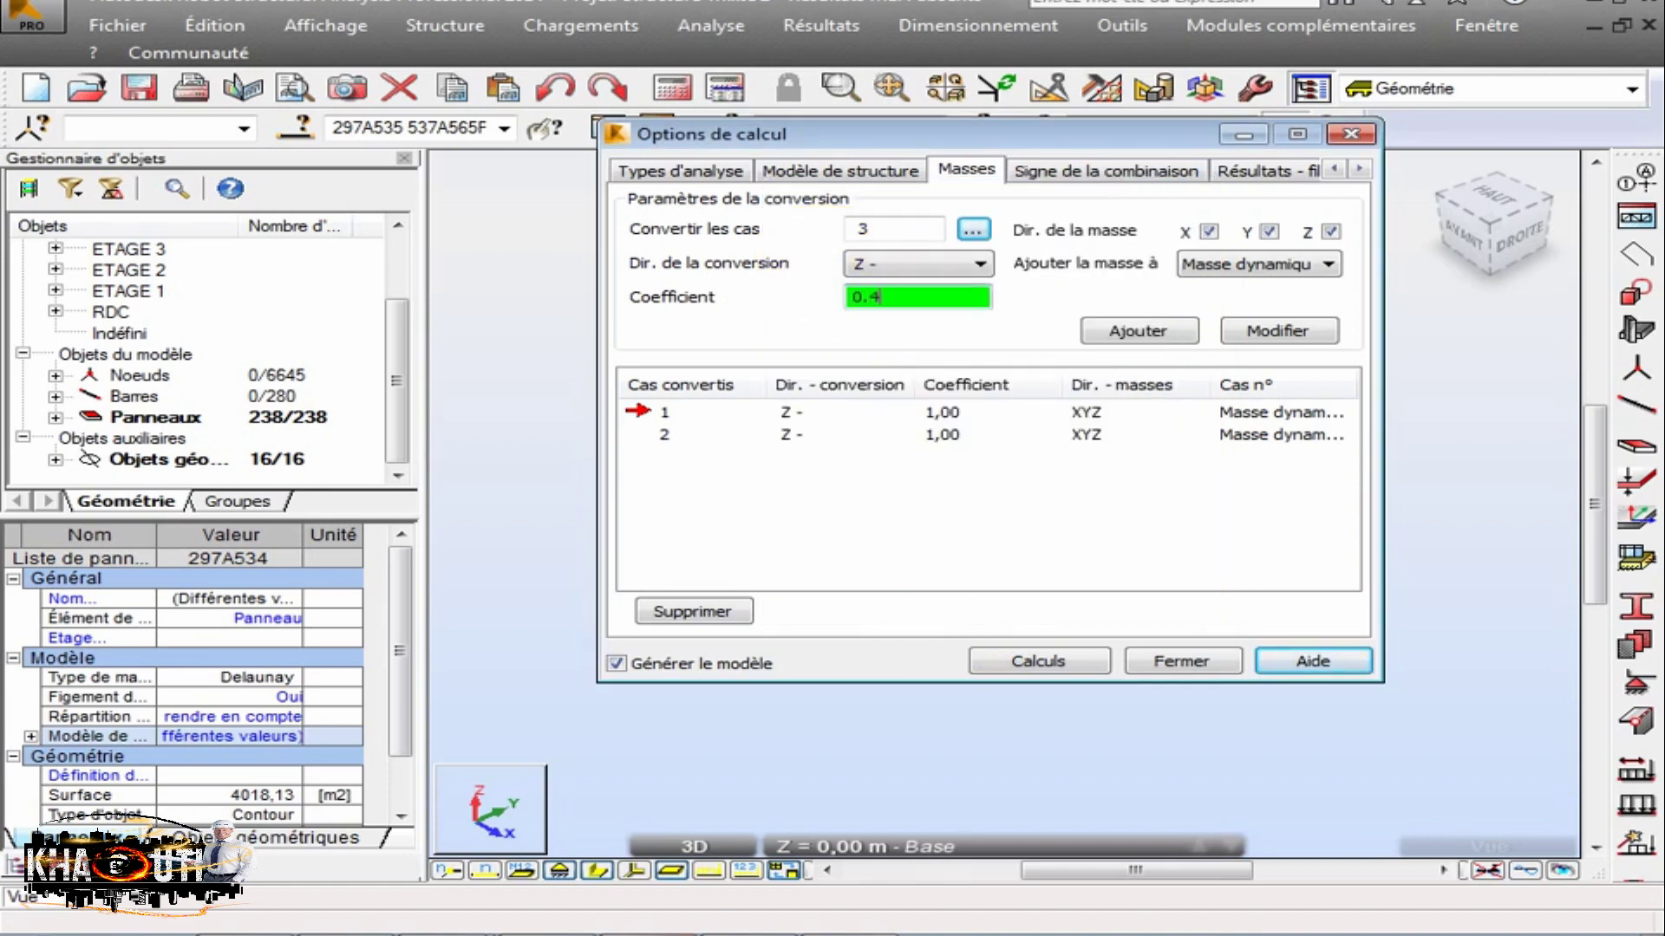
left_click(1108, 334)
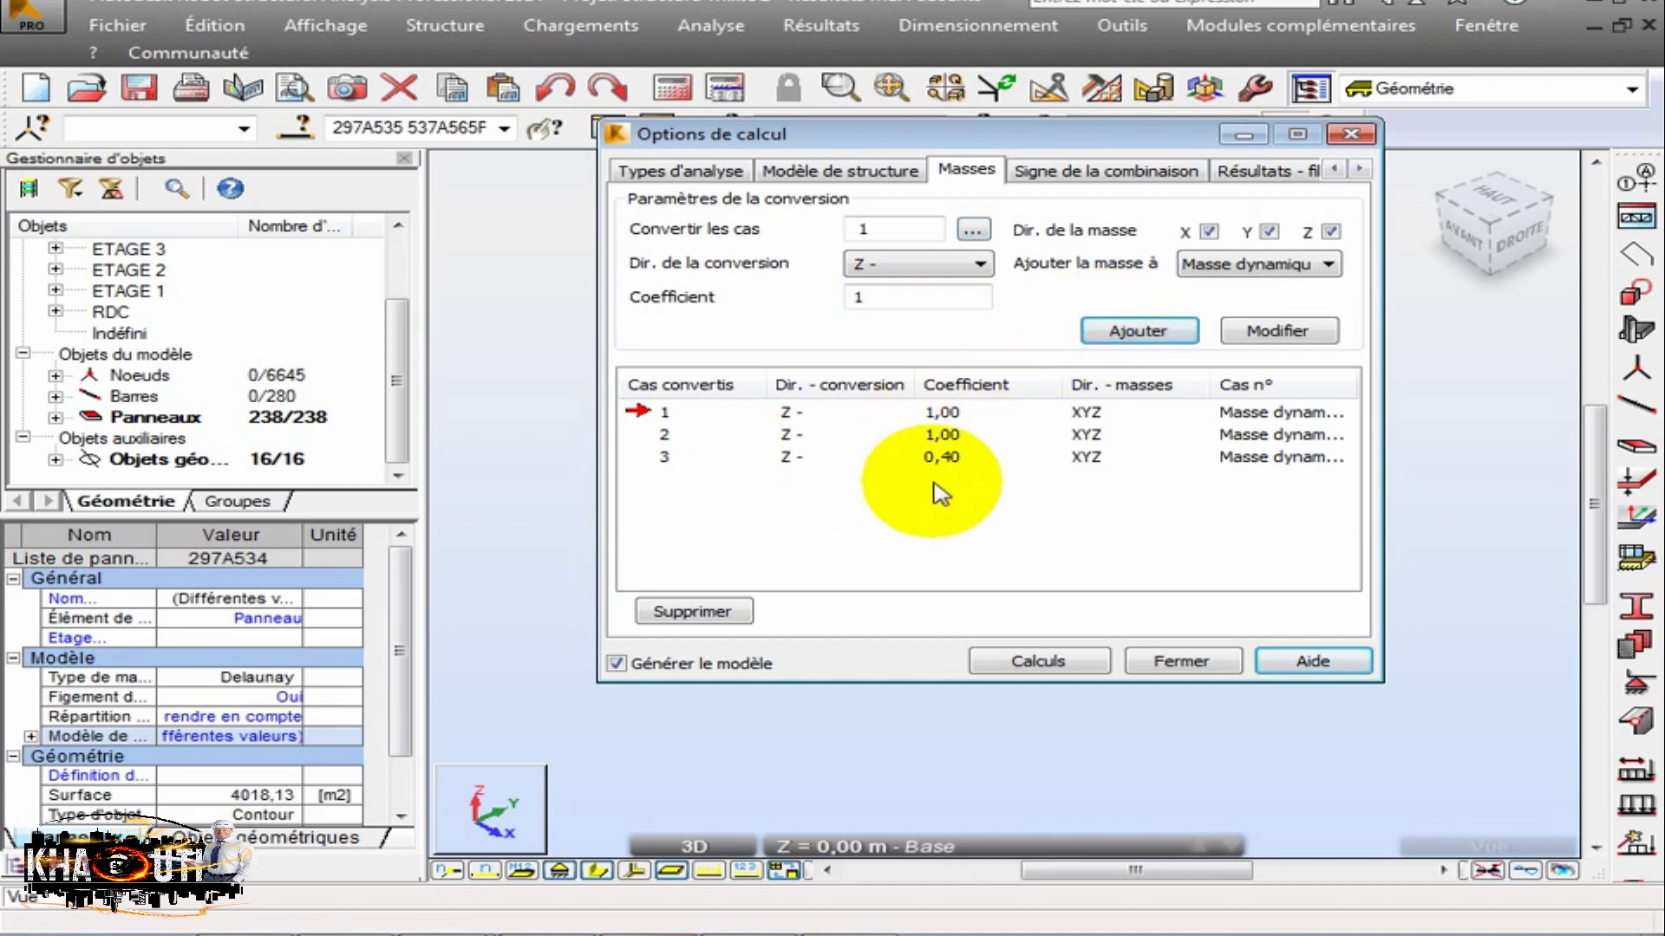
Exclude the Z mass direction and delete the conversions of cases 1, 2 and 3 made with XYZ masses.
left_click(666, 457)
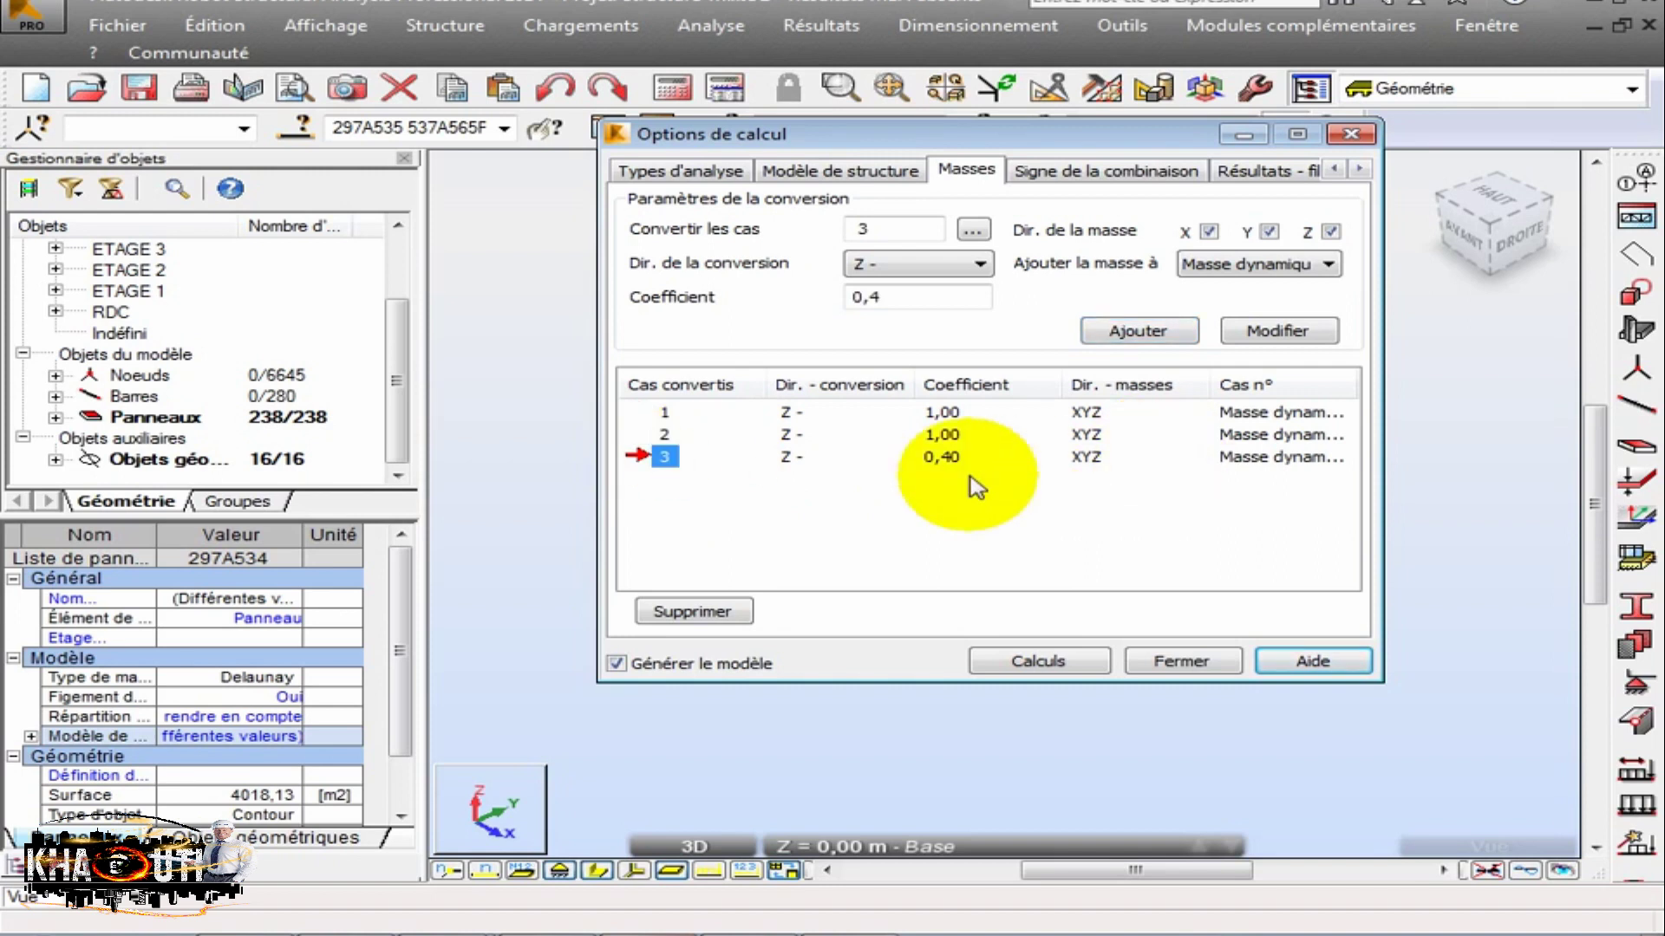
left_click(1329, 232)
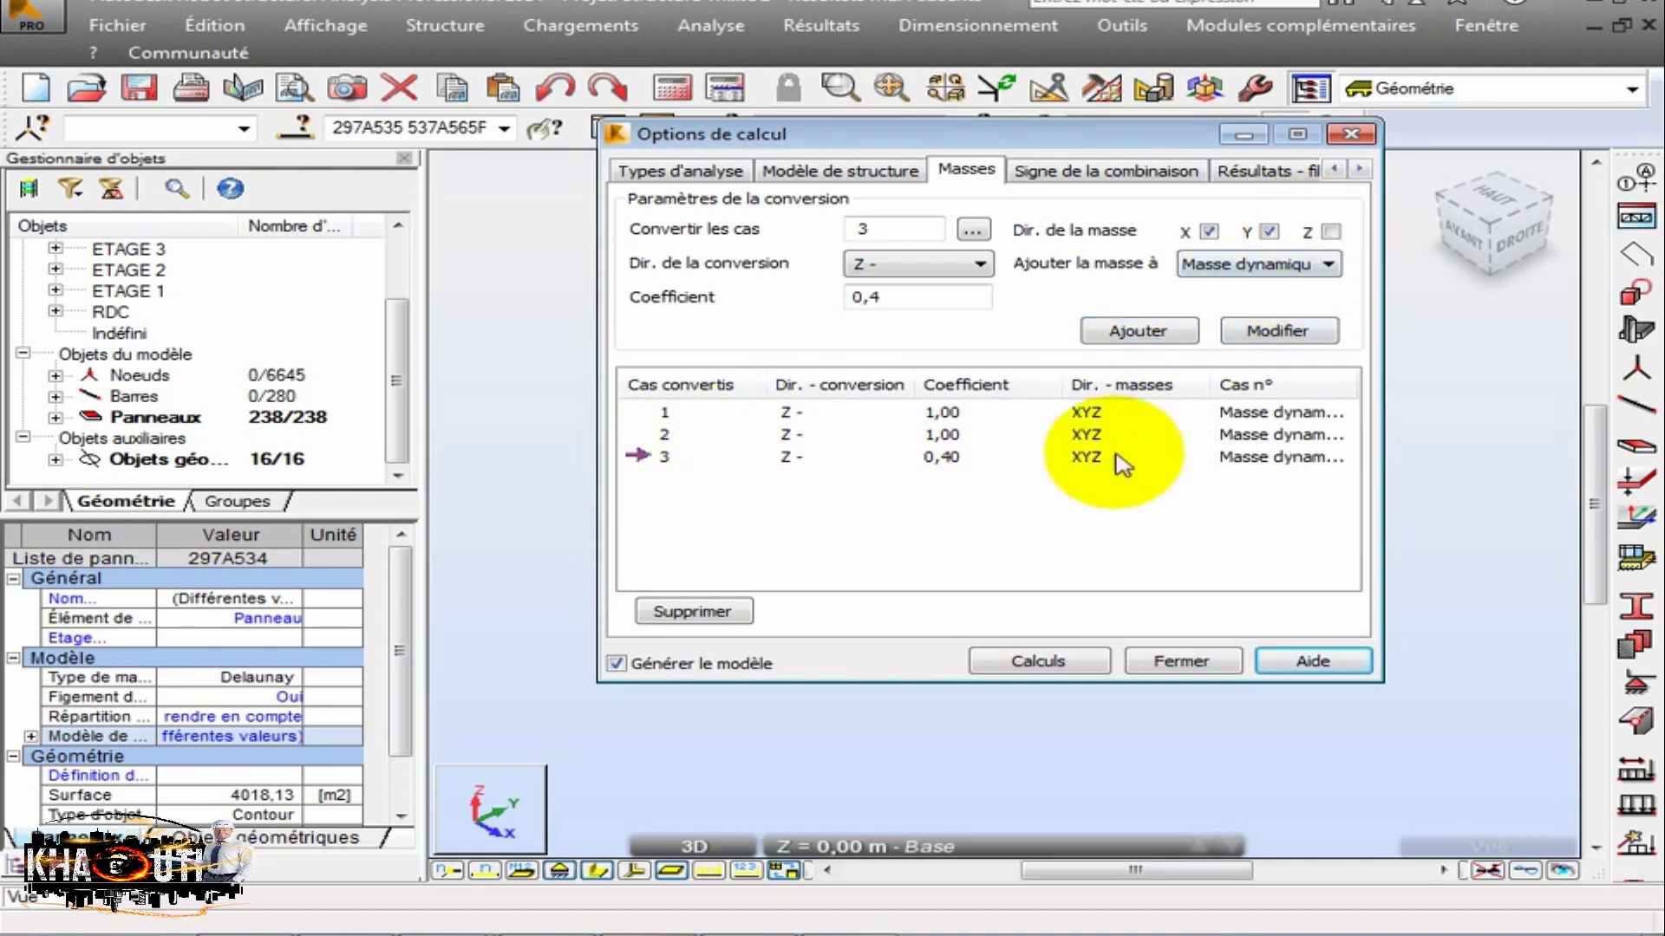
left_click(705, 612)
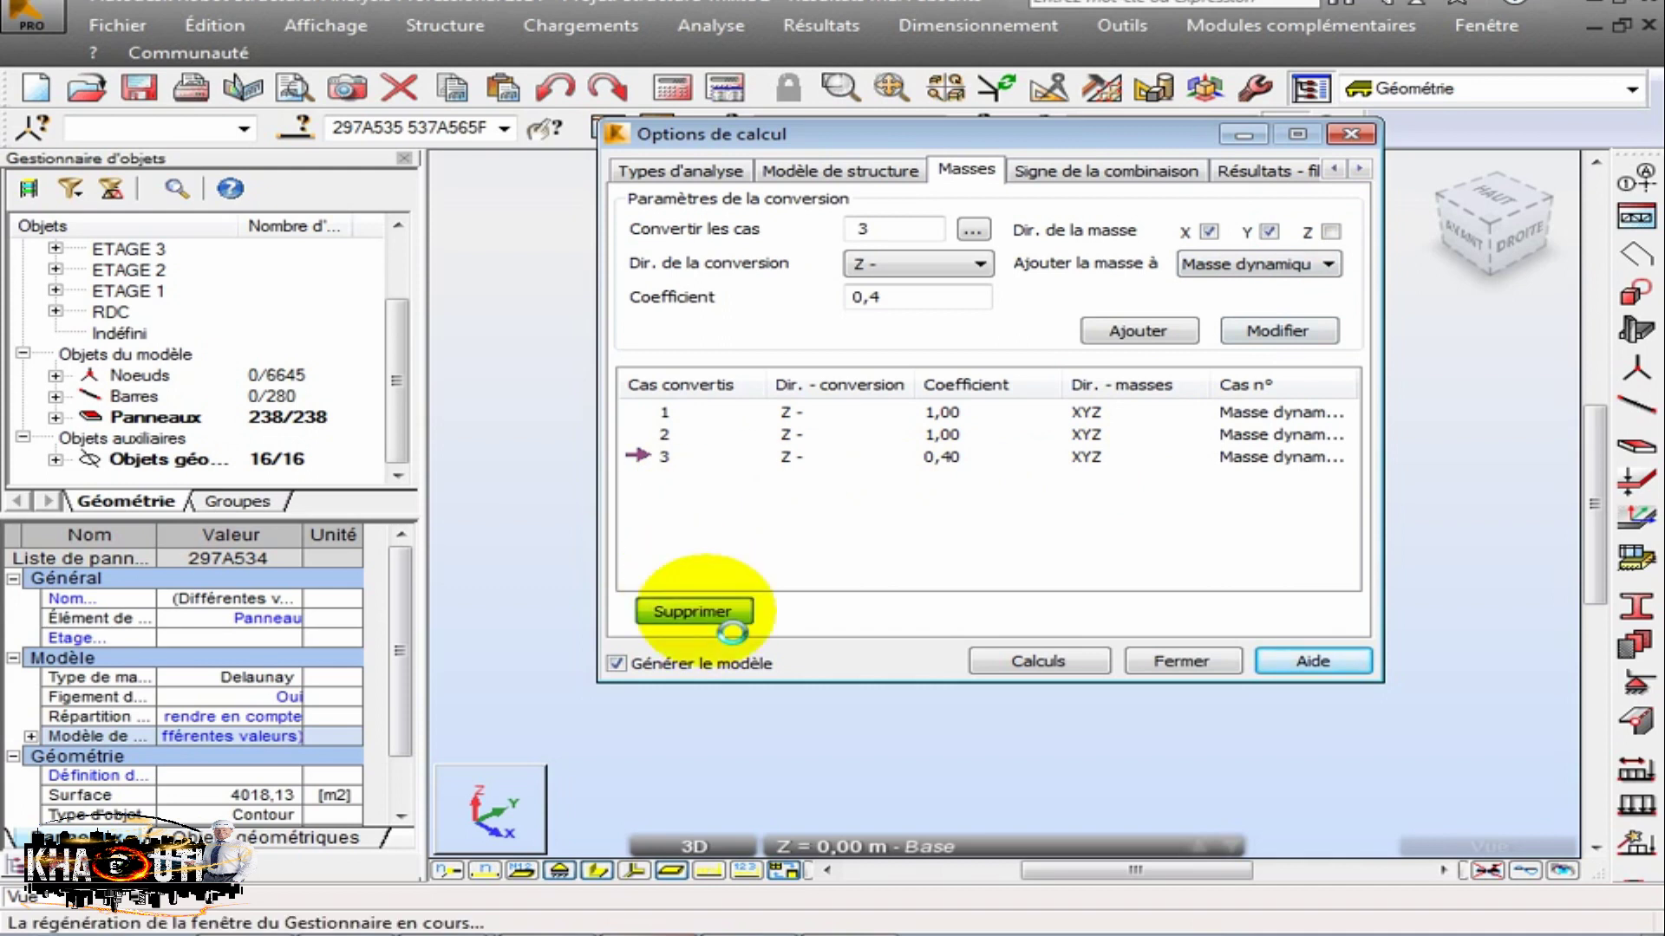
left_click(659, 422)
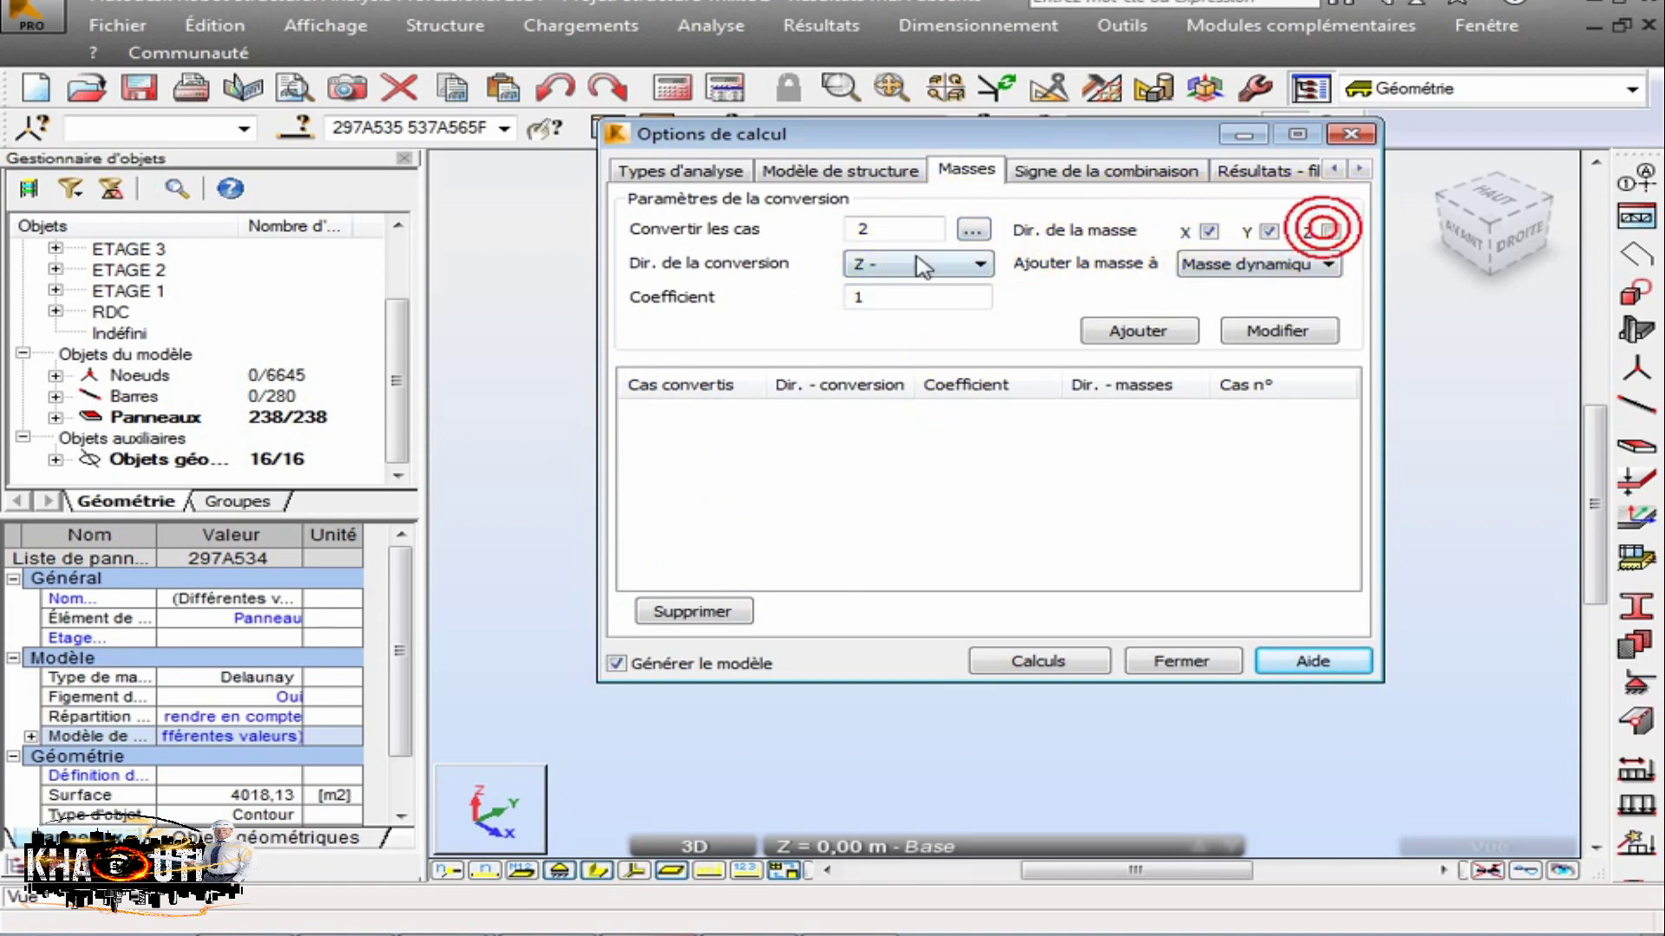
Add a mass conversion for cases 1 and 2 with coefficient 1 and mass directions X and Y only.
double_click(860, 228)
type("1")
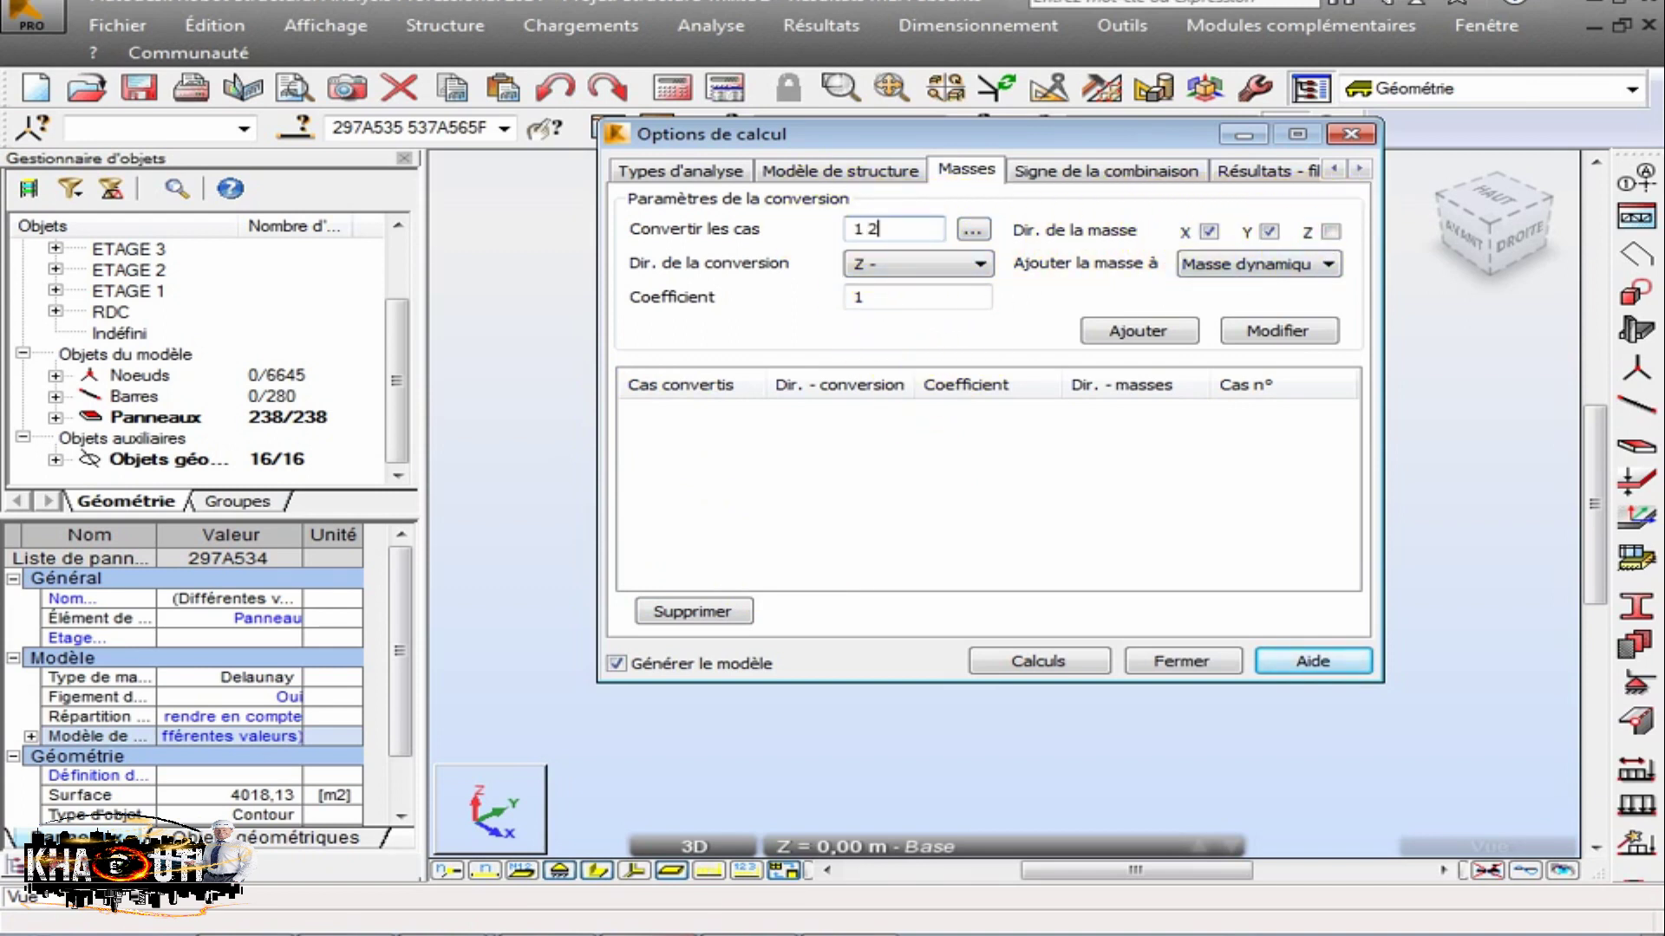
left_click(973, 229)
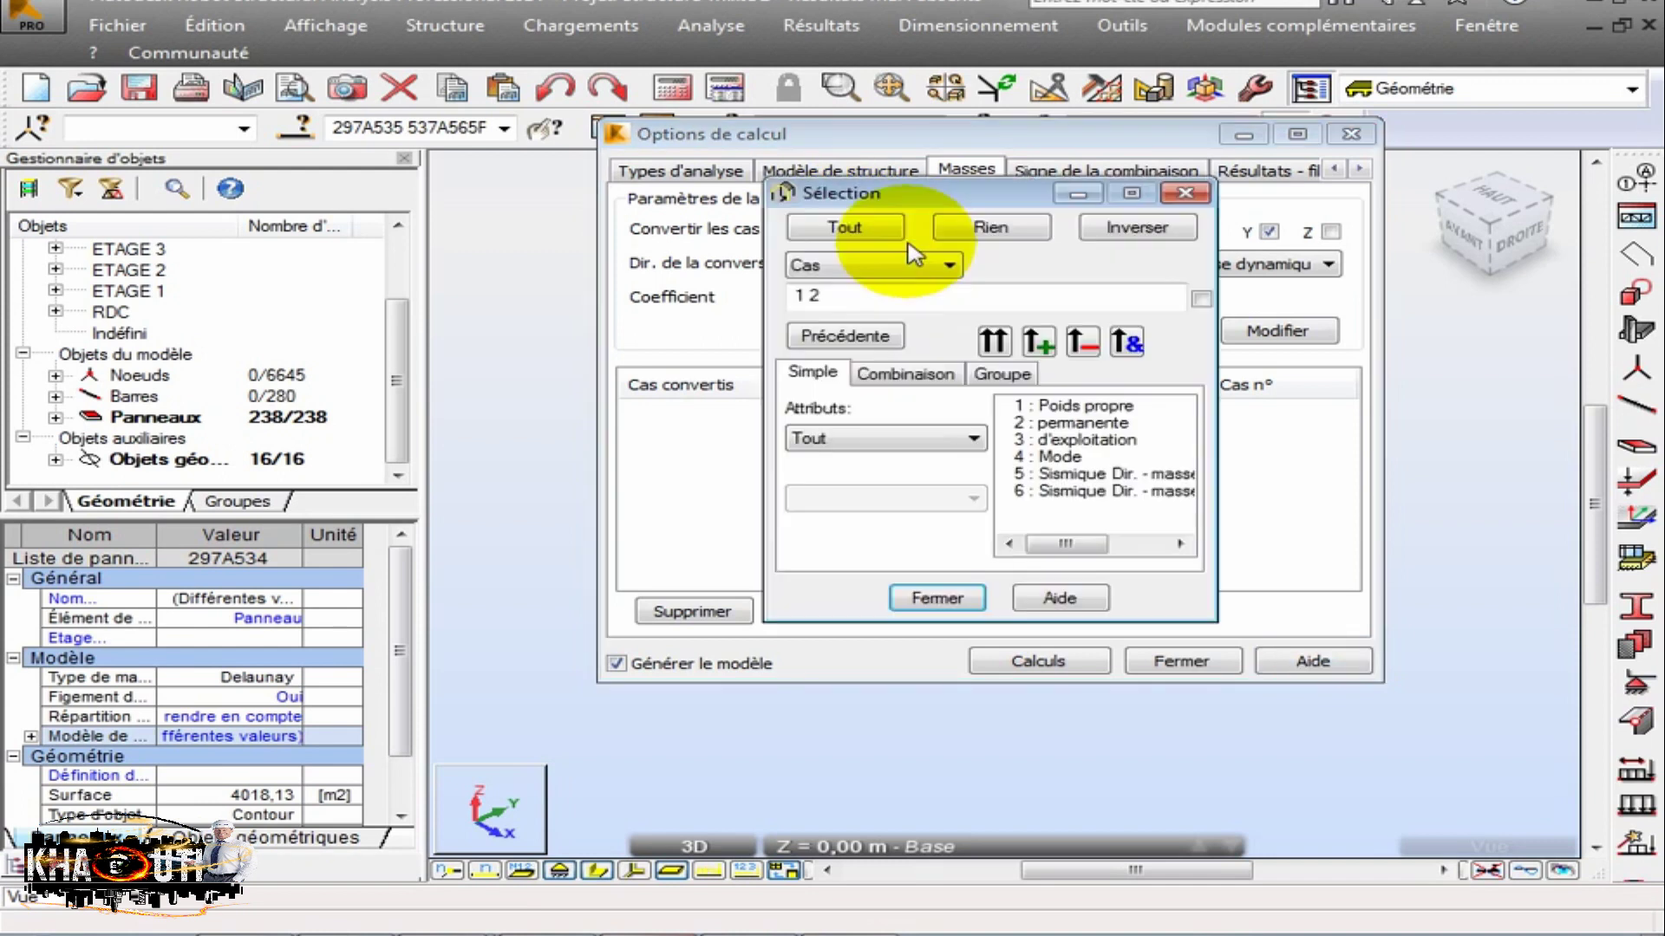
left_click(948, 596)
left_click(1106, 331)
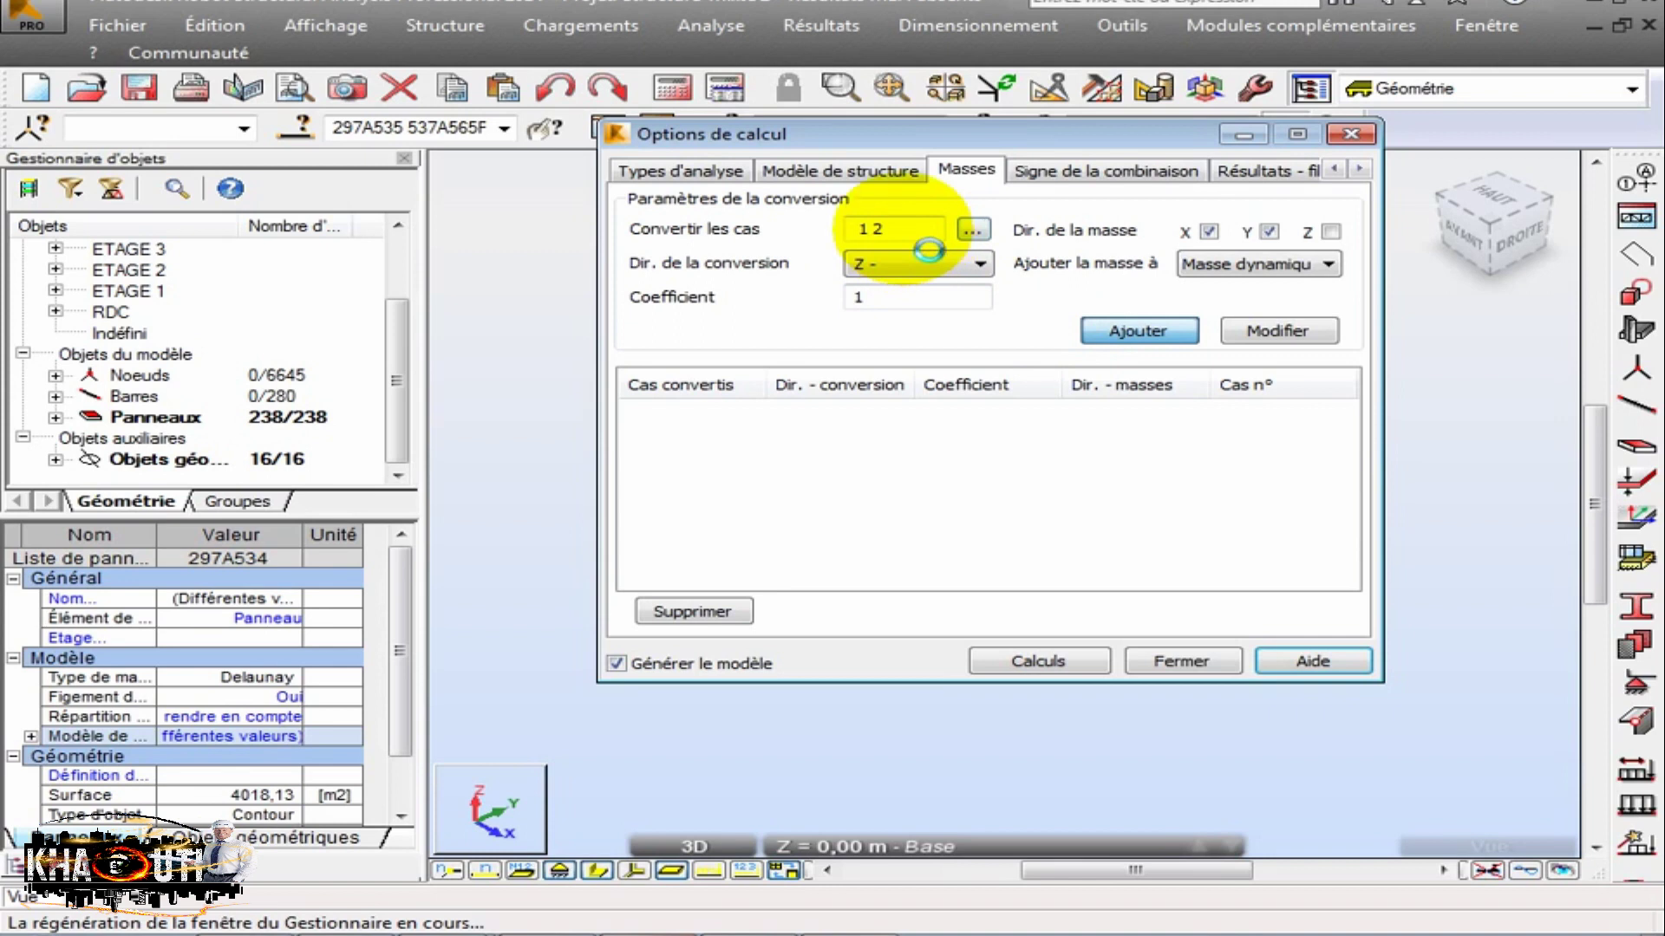
Add a mass conversion for case 3 with coefficient 0.4 and mass directions X and Y only.
left_click_drag(903, 229, 840, 242)
type("3")
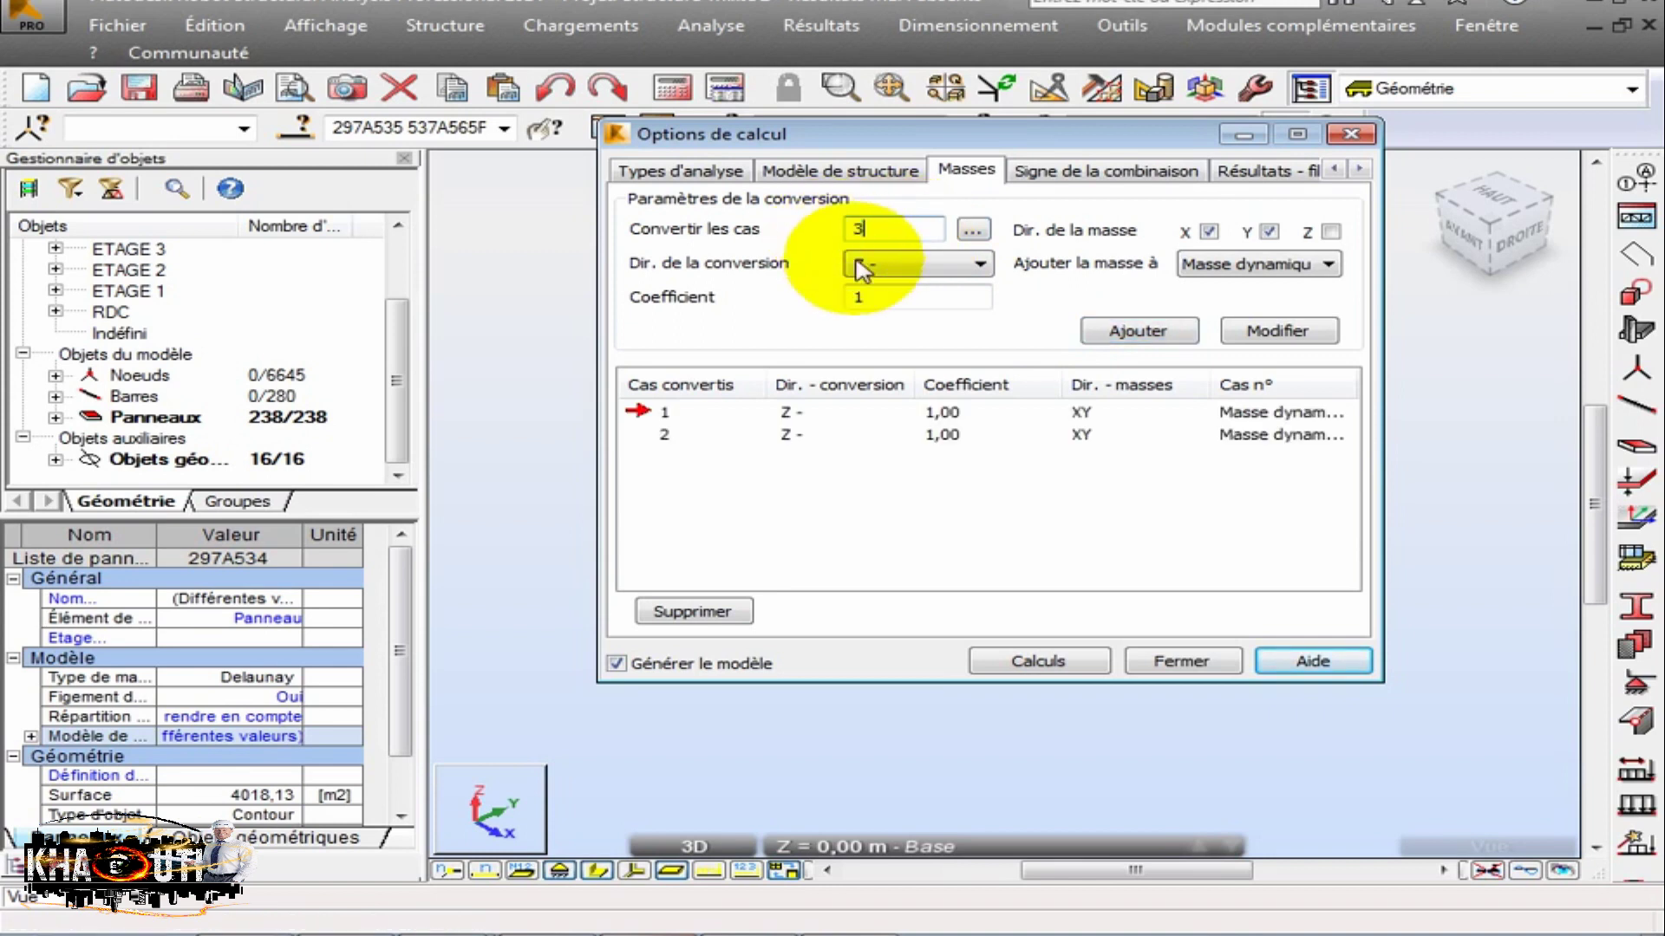
left_click_drag(883, 298, 786, 297)
type("0.4")
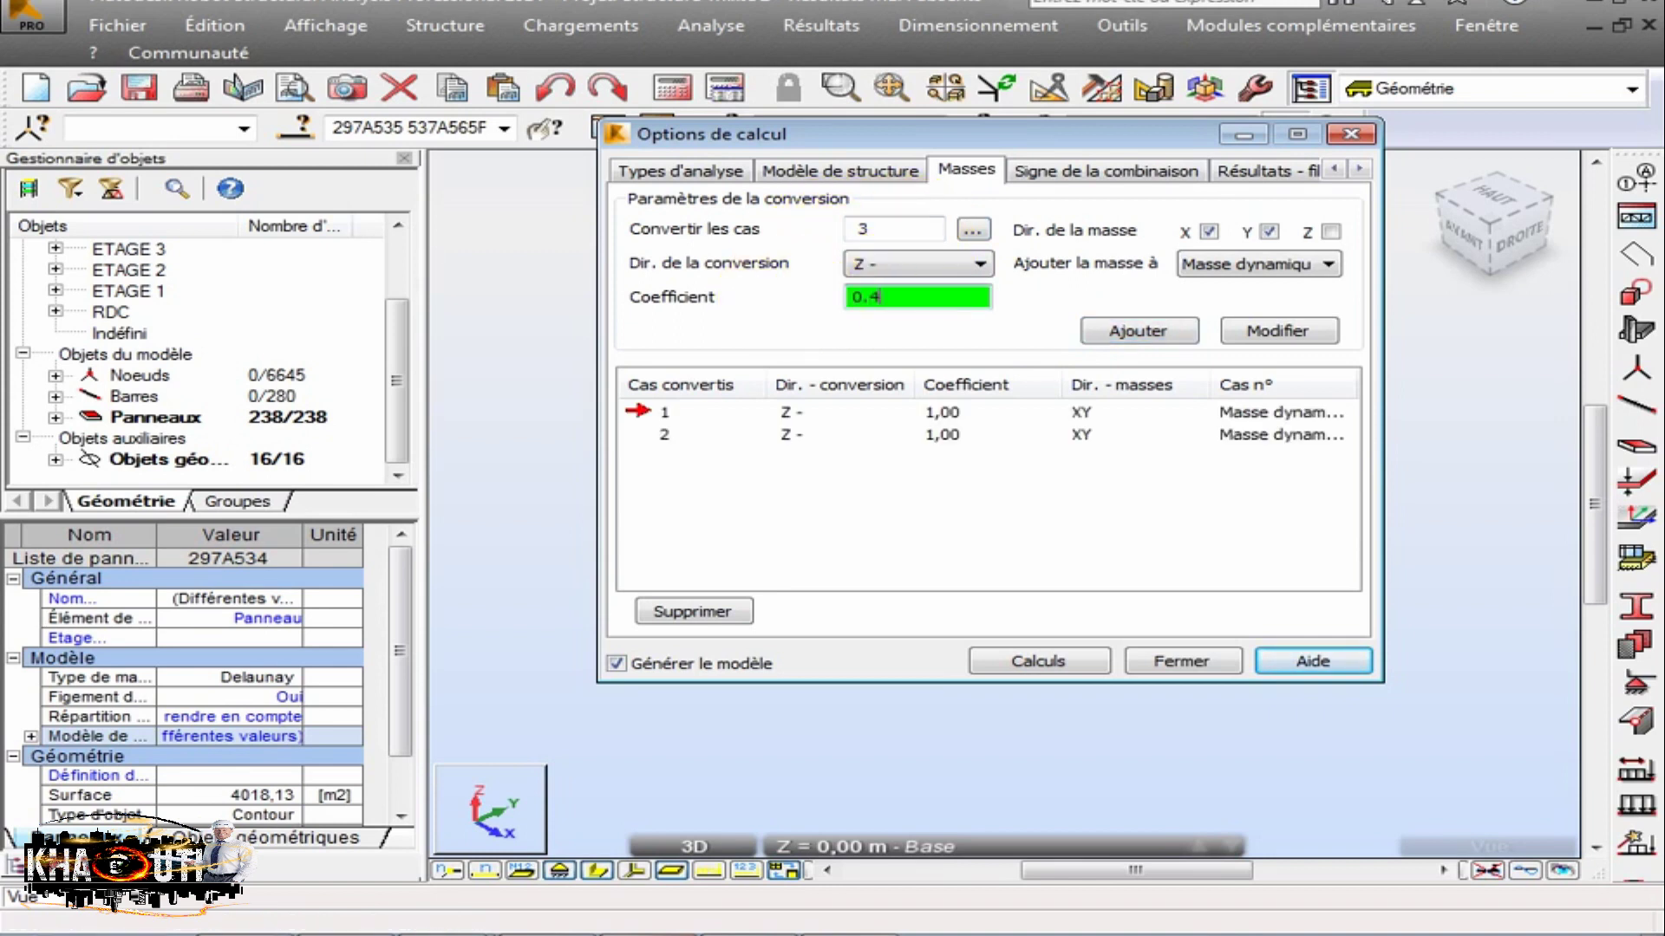
left_click(1118, 338)
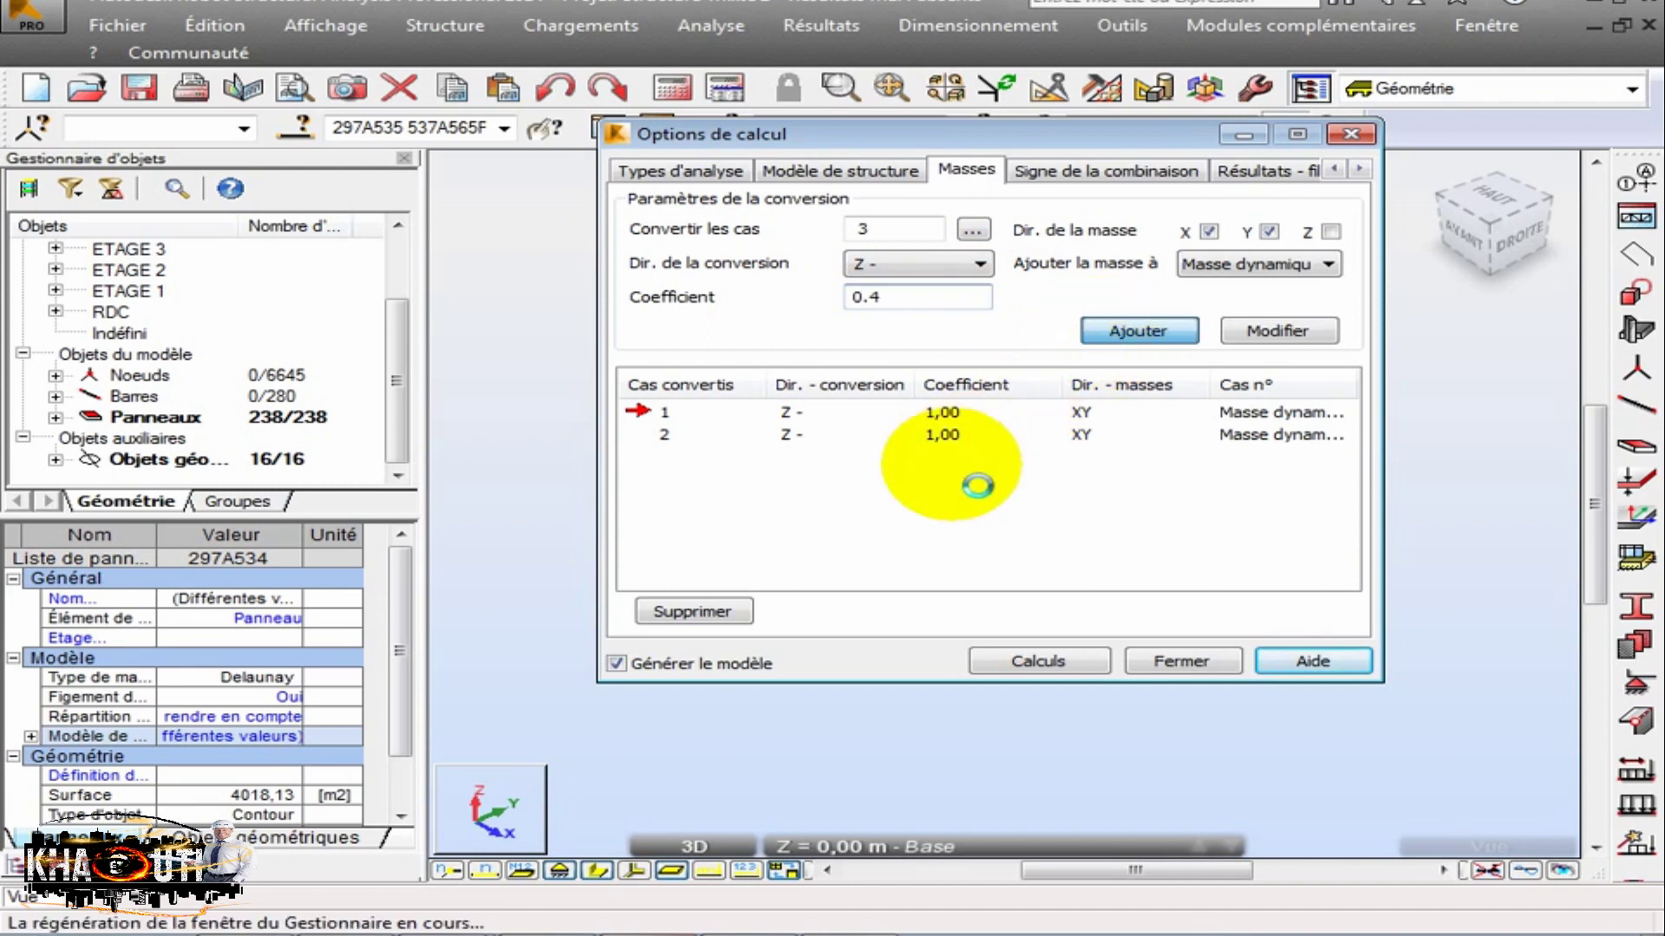
Delete the existing modal case 4 from the analysis types together with its seismic cases and combinations.
left_click(640, 170)
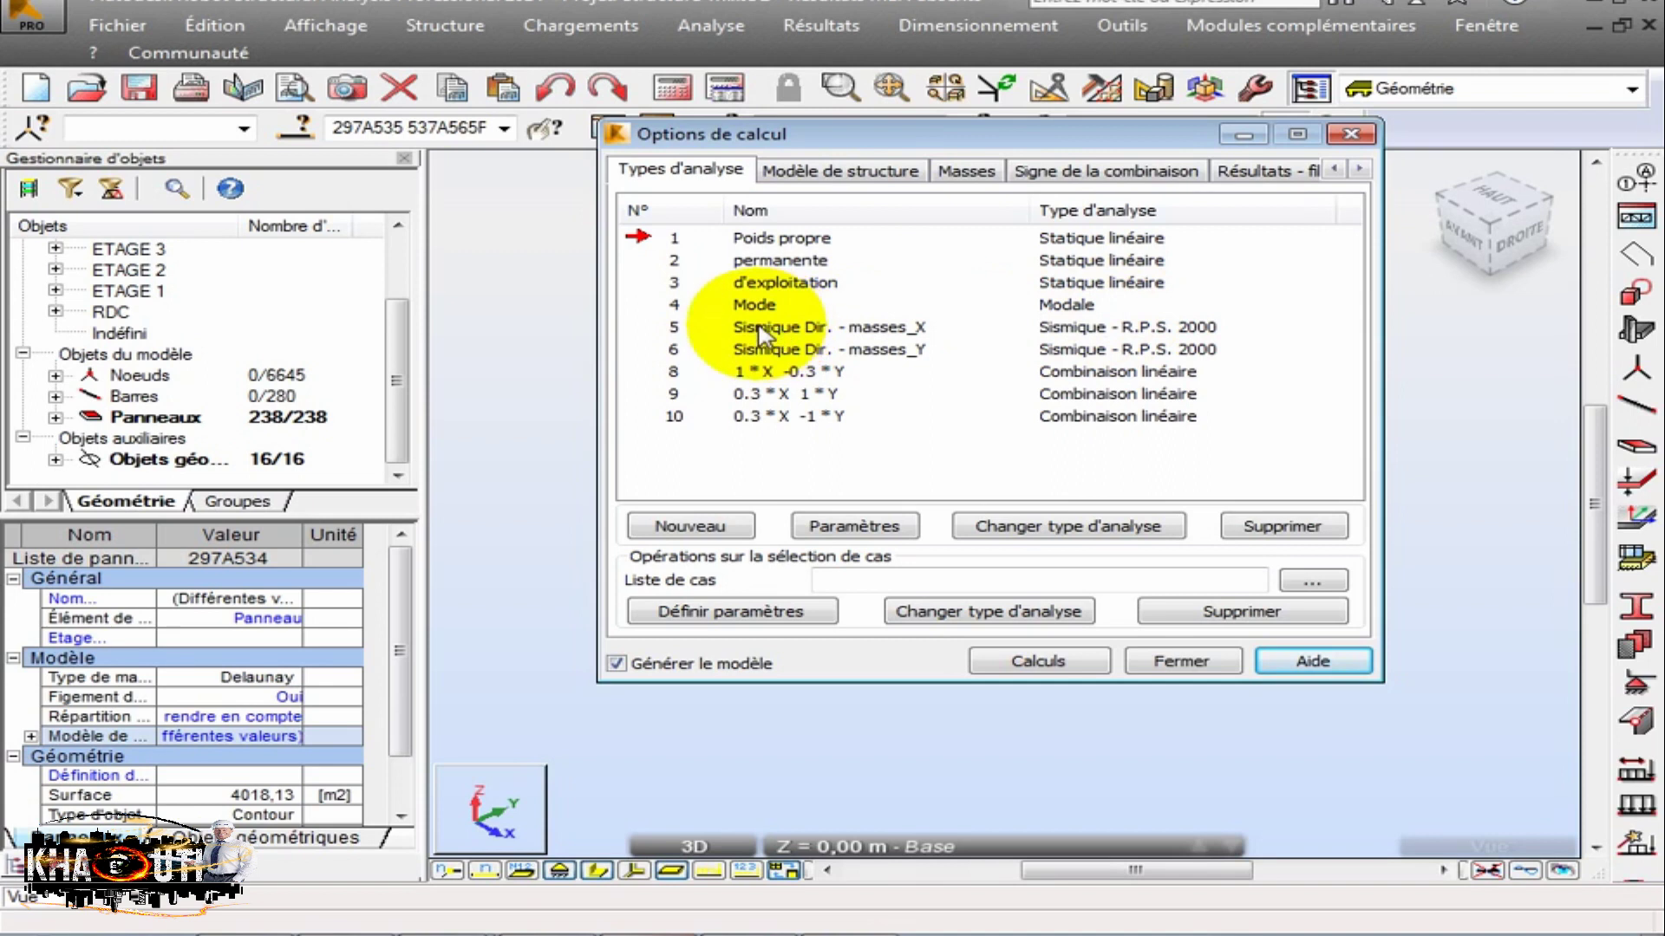
left_click(673, 305)
left_click(1282, 527)
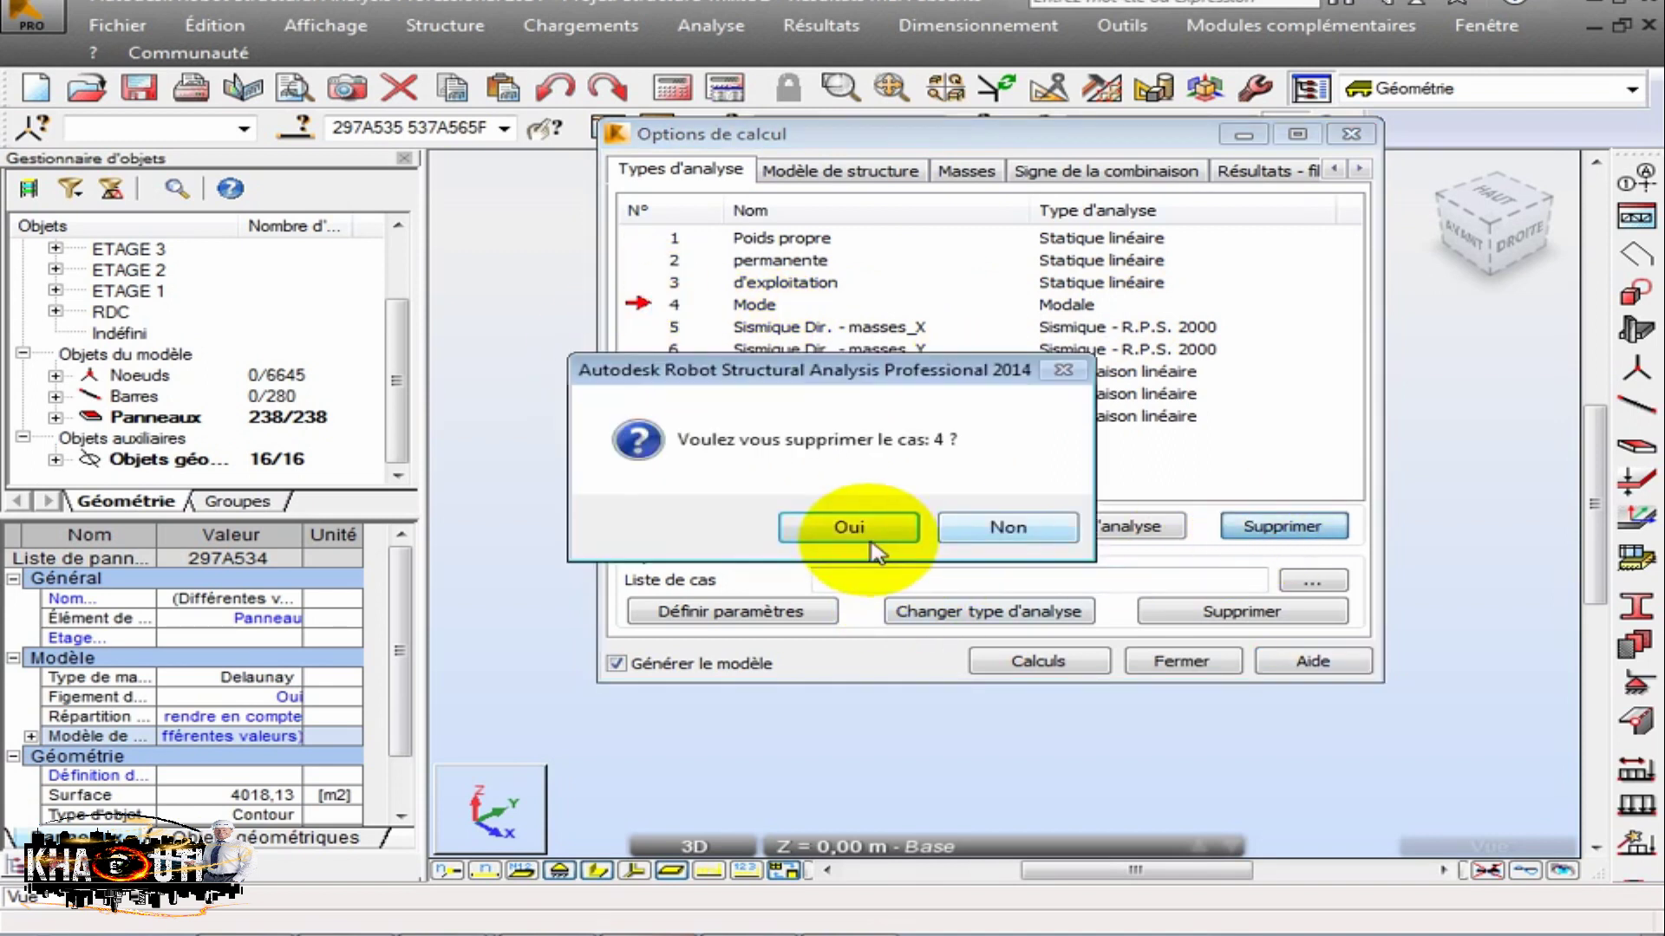
left_click(654, 524)
left_click(872, 529)
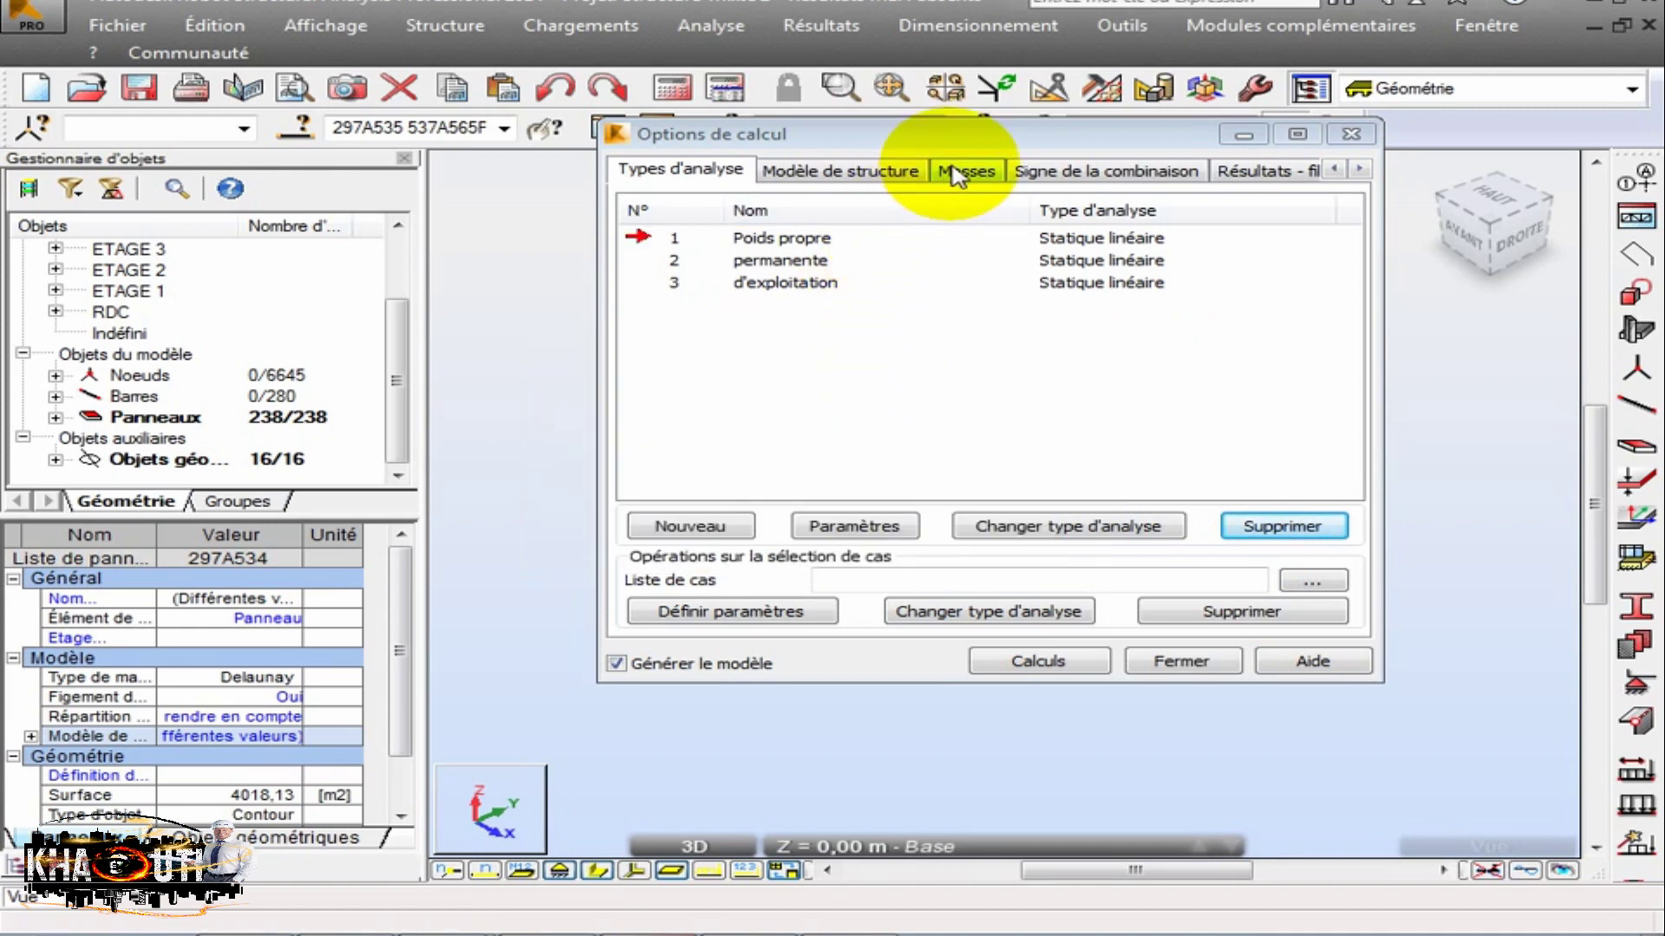
Create a modal analysis case with 10 modes, active mass directions X and Y only, density neglected and Sturm verification enabled.
left_click(690, 526)
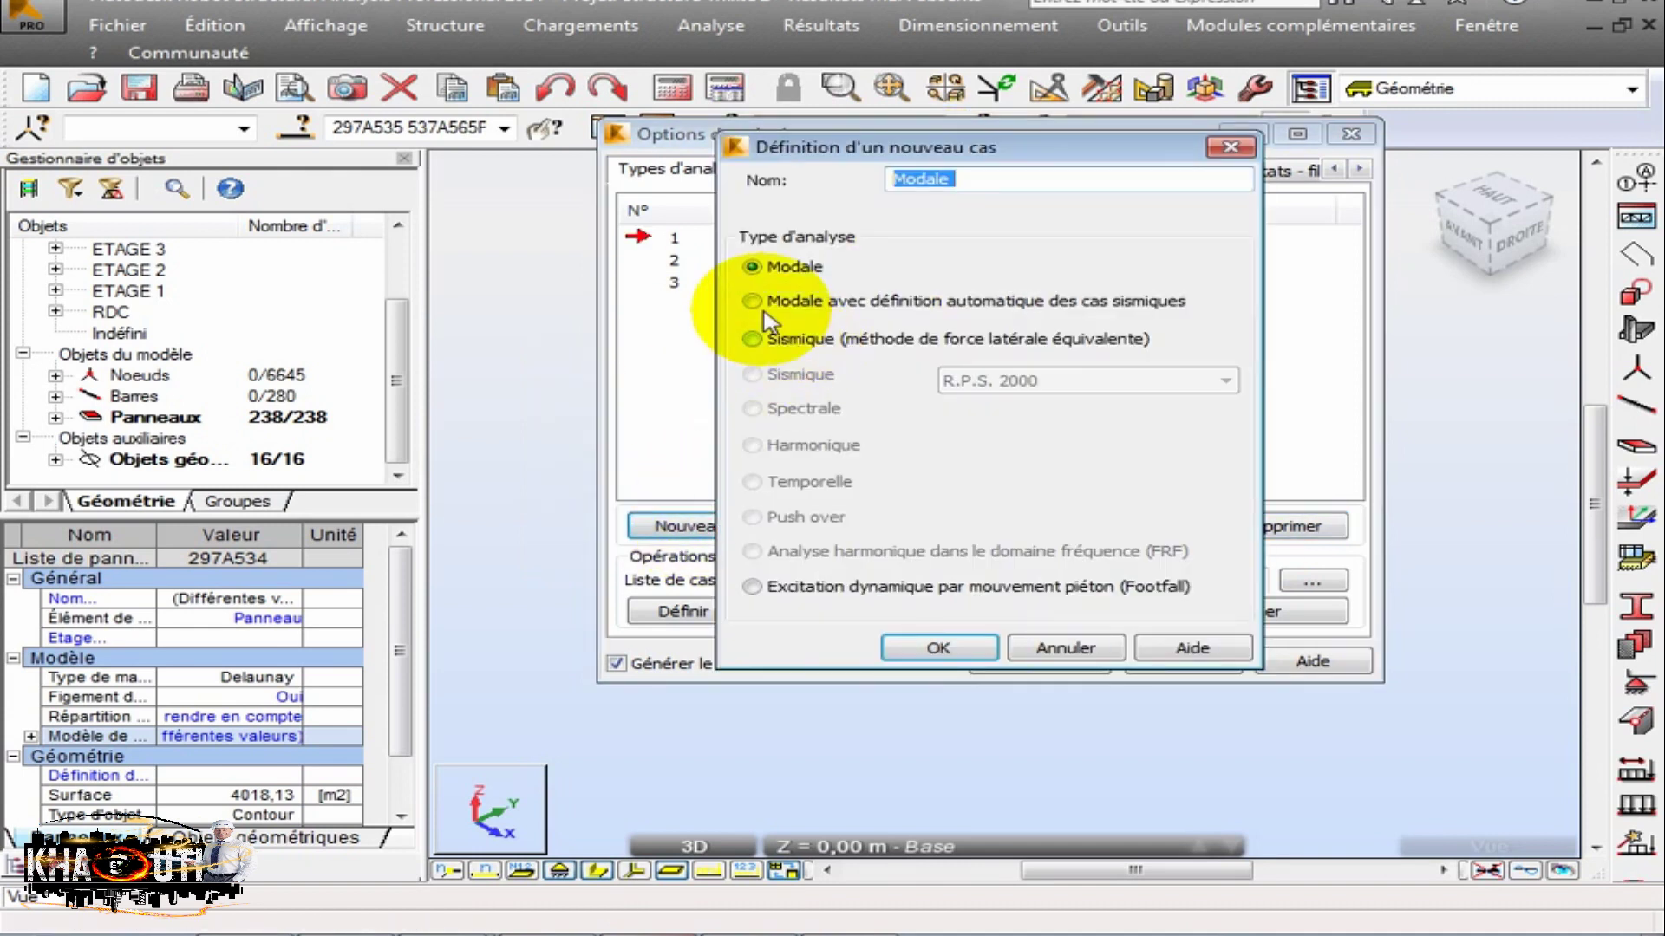
left_click(932, 651)
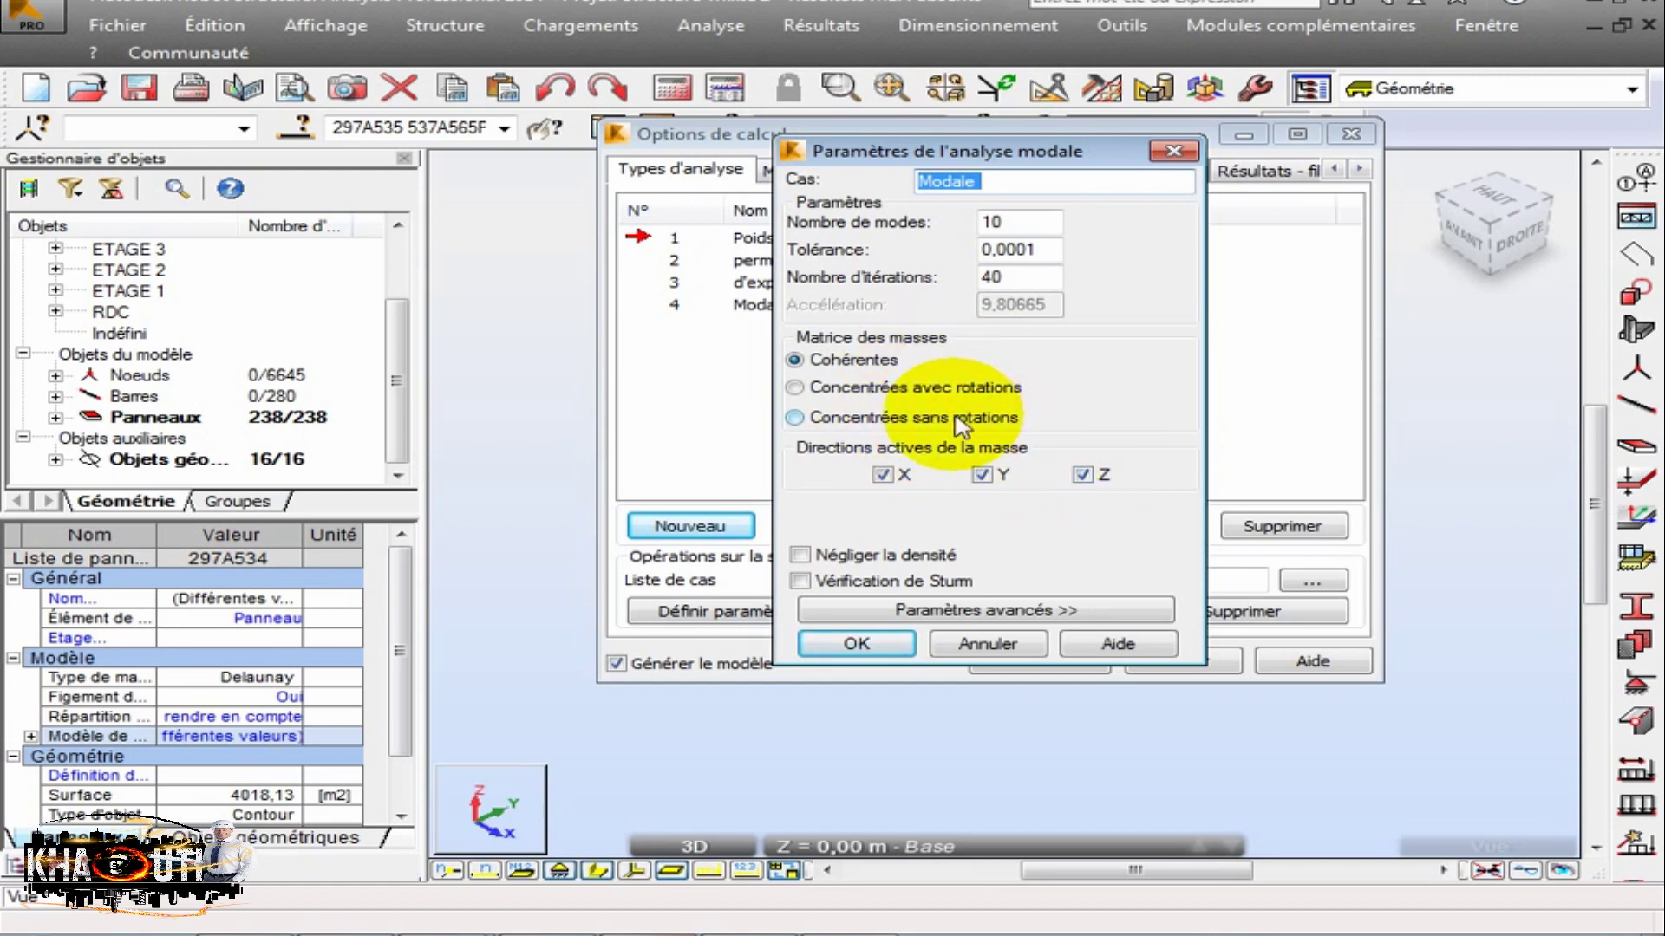
left_click(1082, 475)
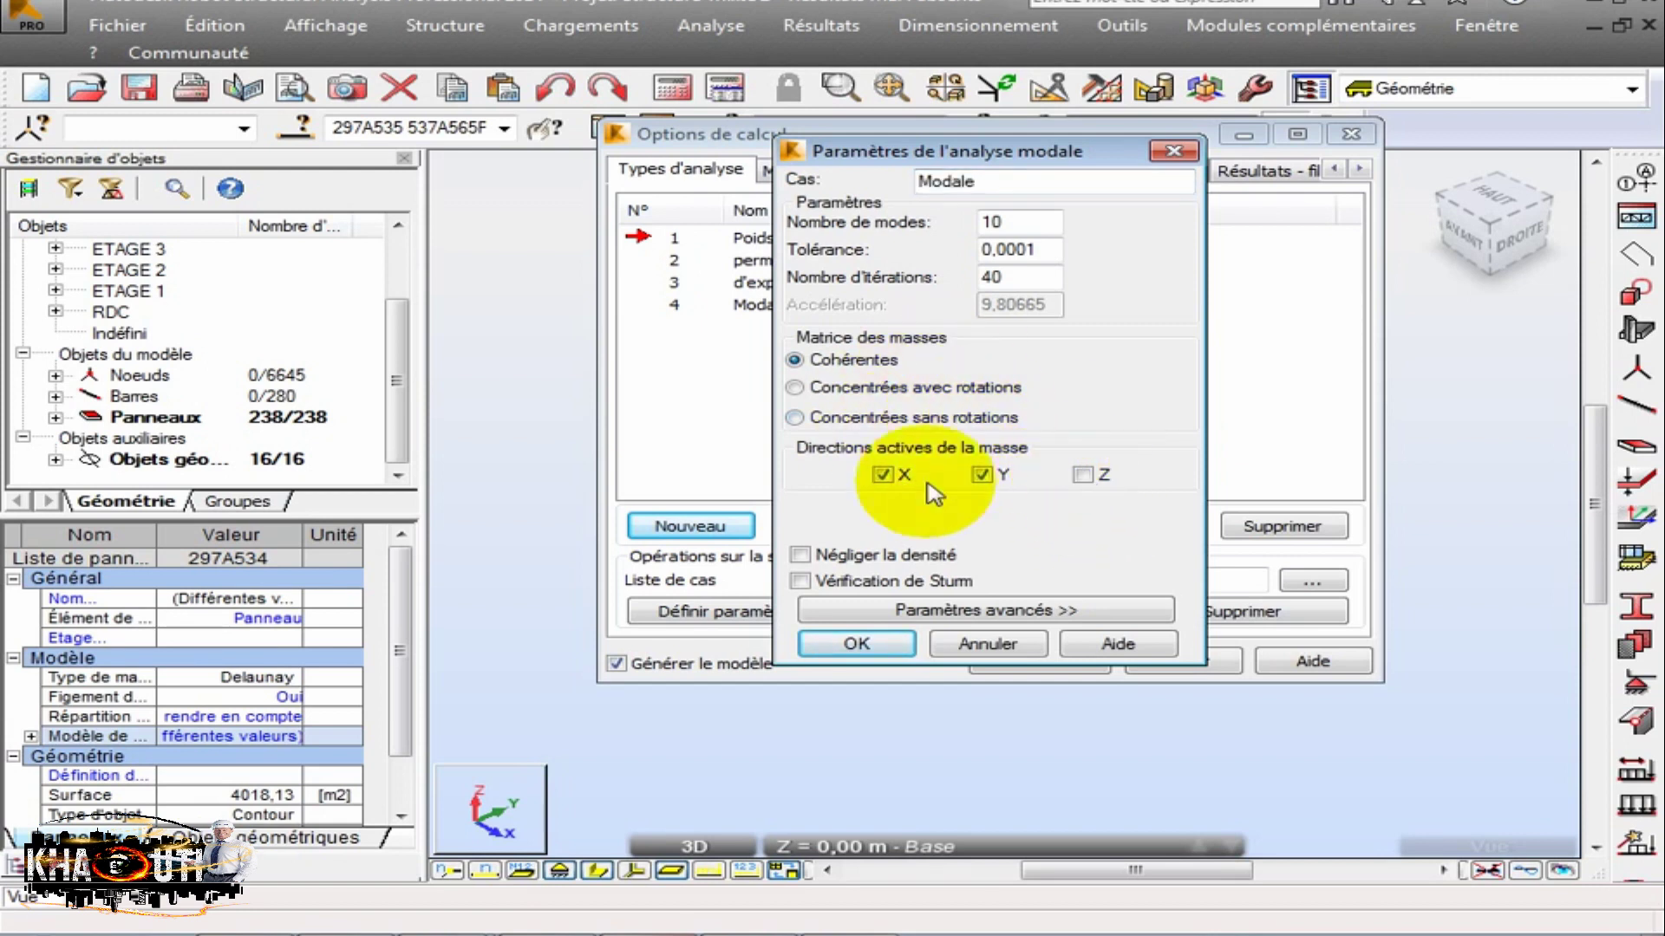
left_click(801, 557)
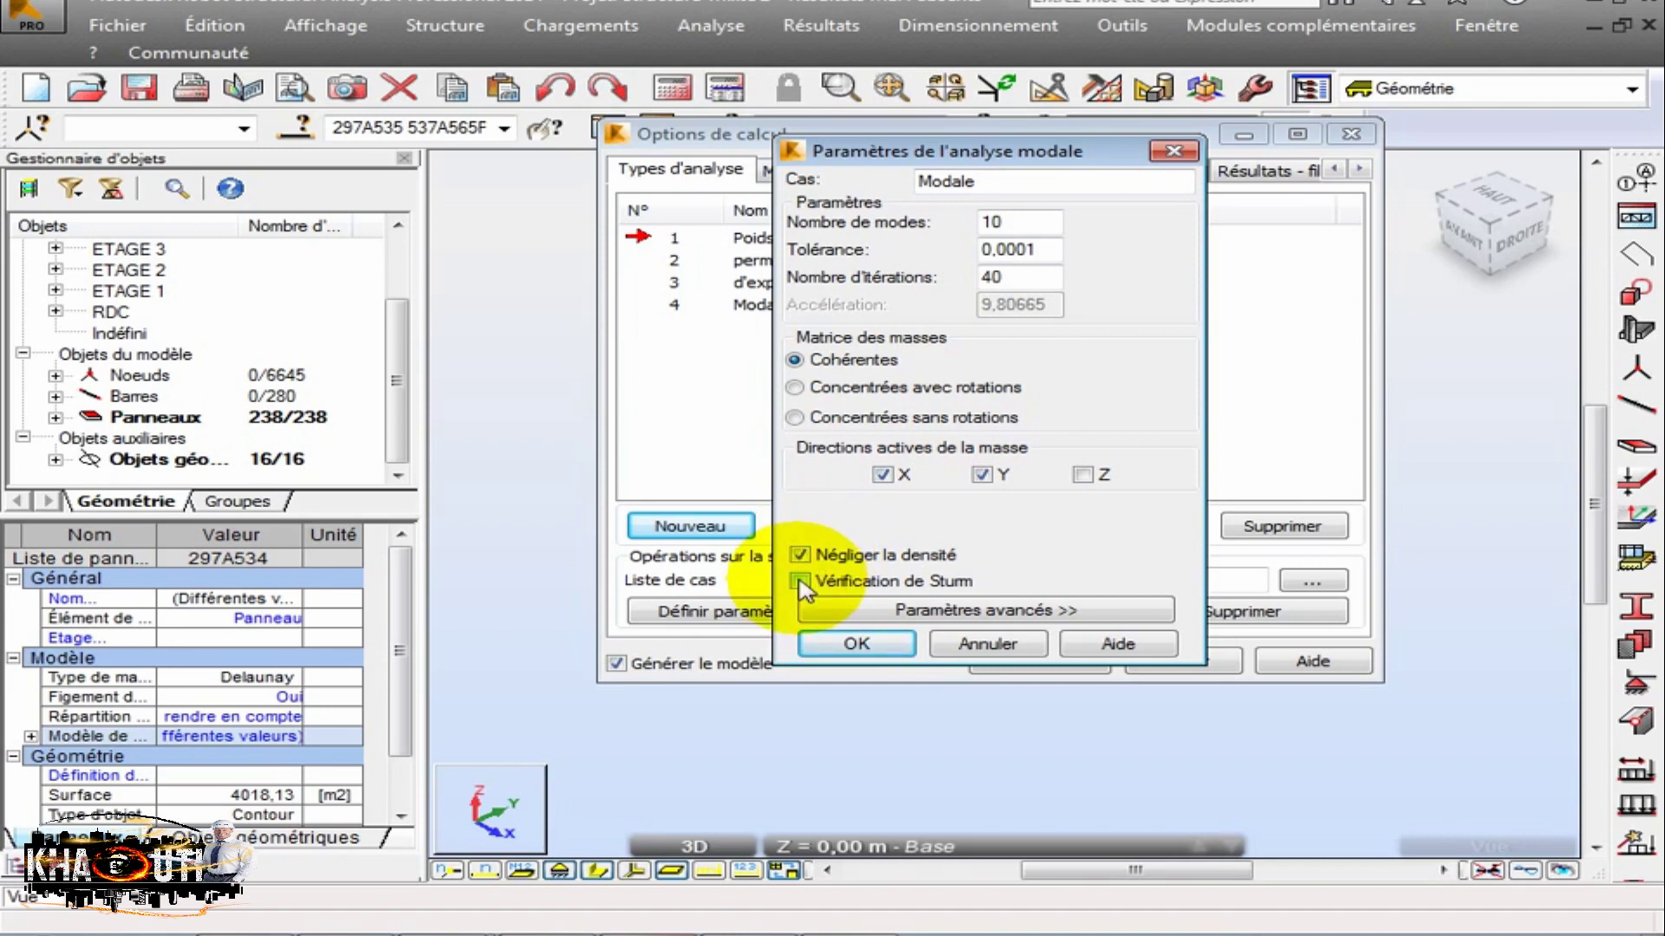
left_click(800, 582)
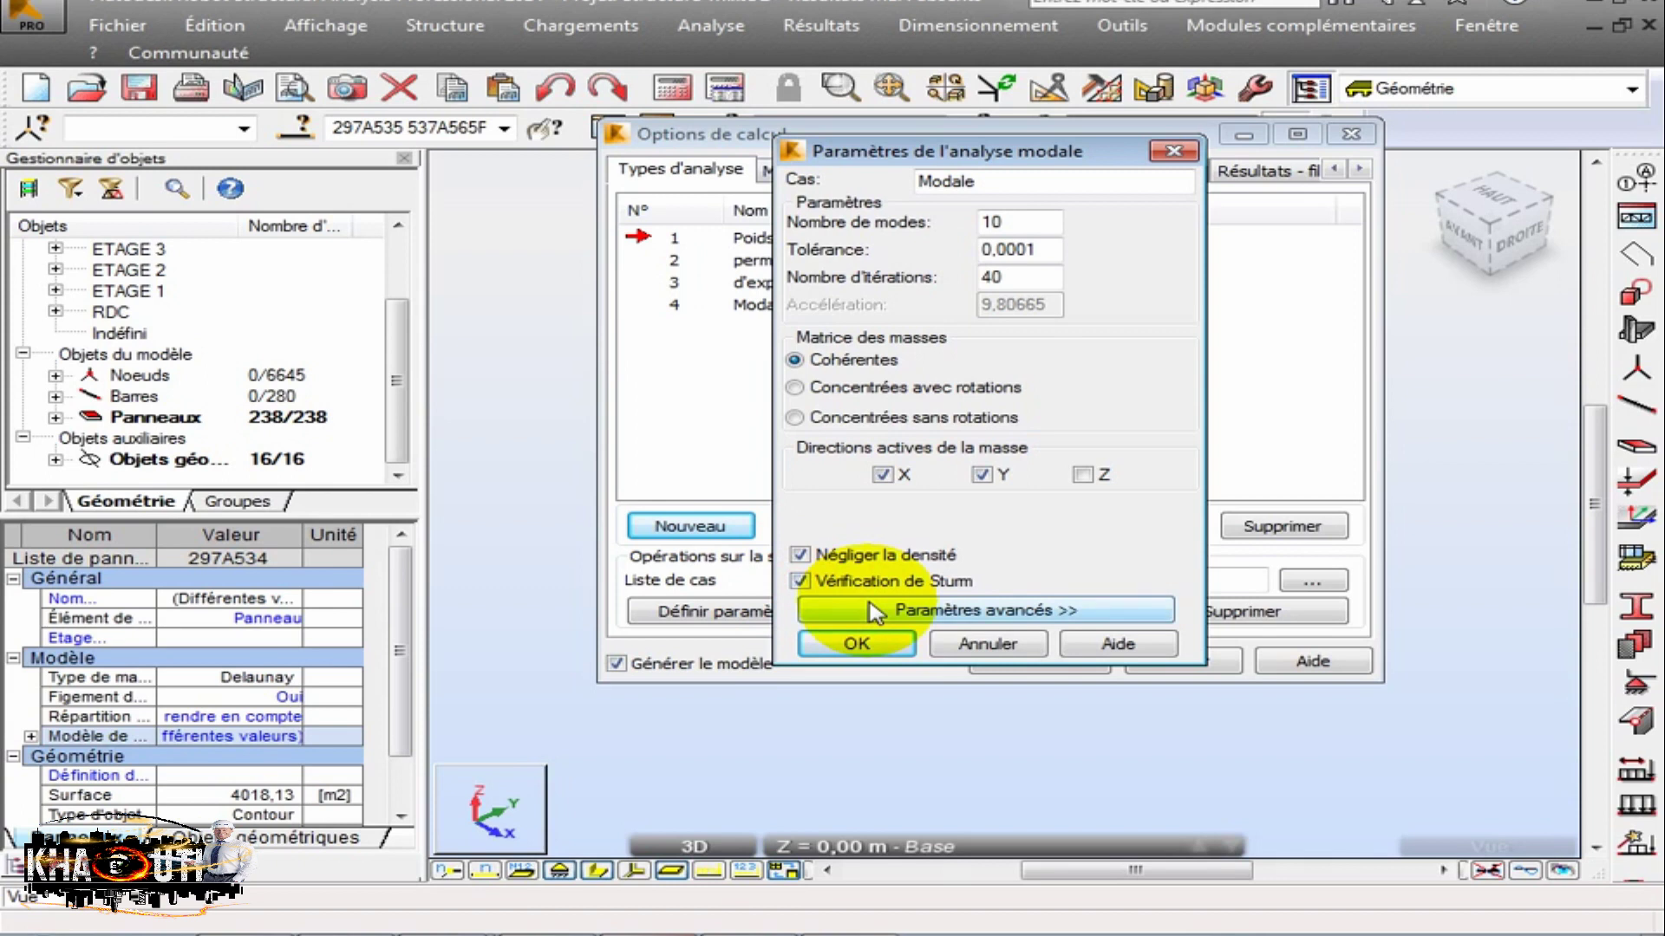
left_click(874, 613)
left_click(863, 612)
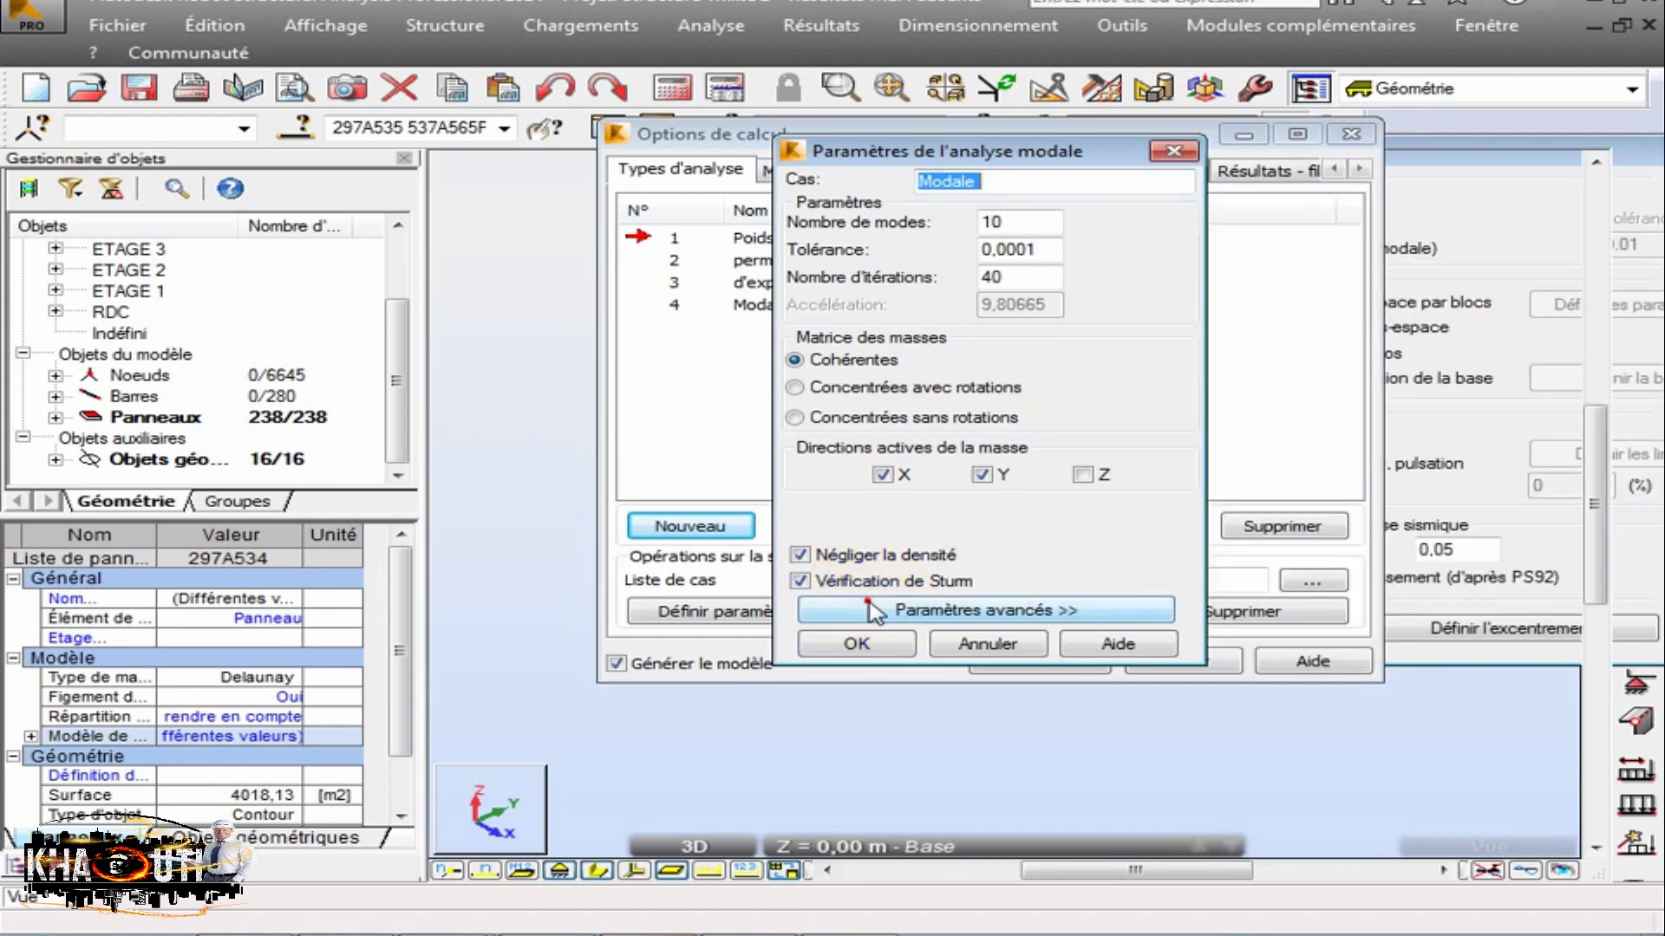
double_click(1019, 227)
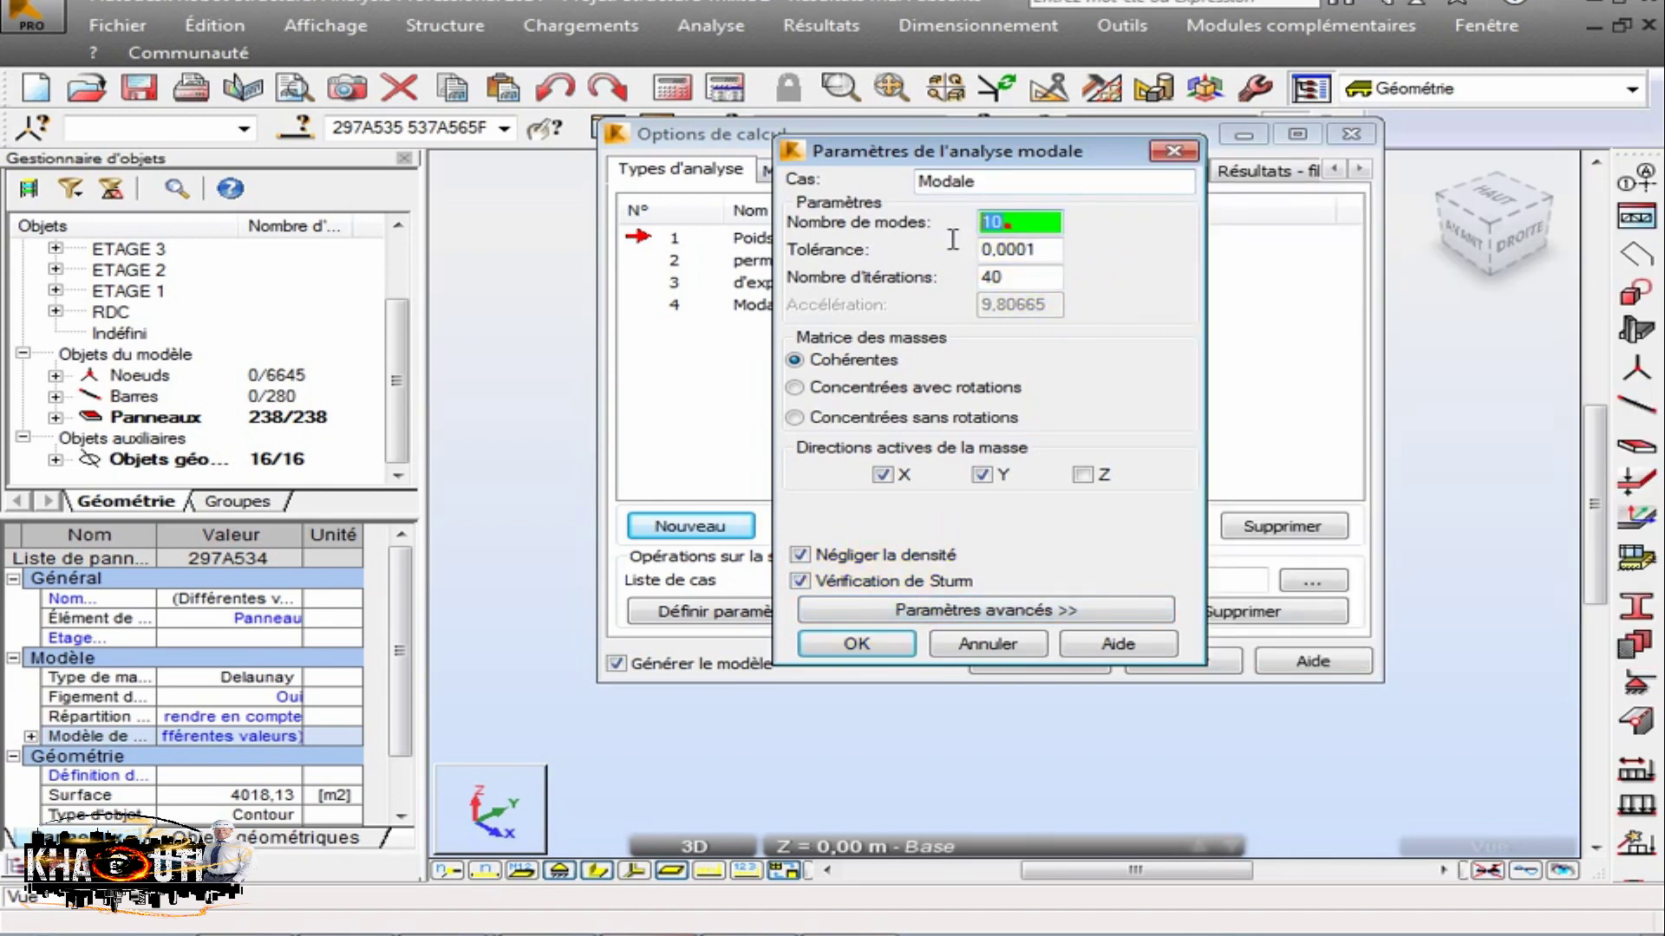
left_click(845, 657)
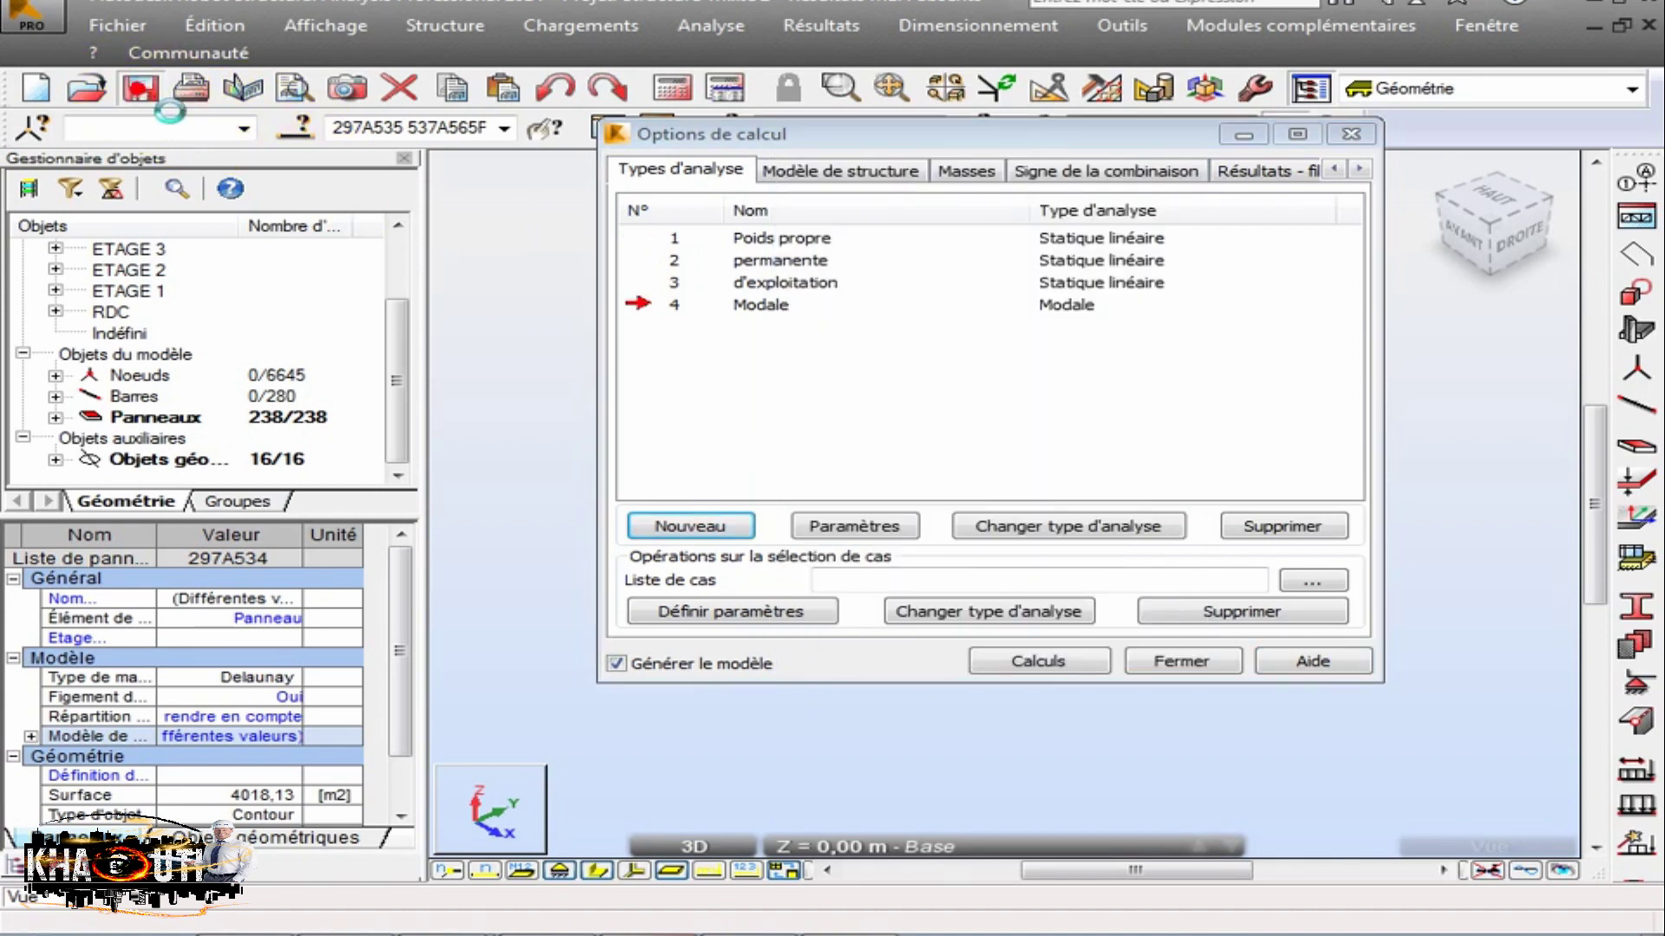
Run the structure calculation and close the analysis options.
left_click(1056, 678)
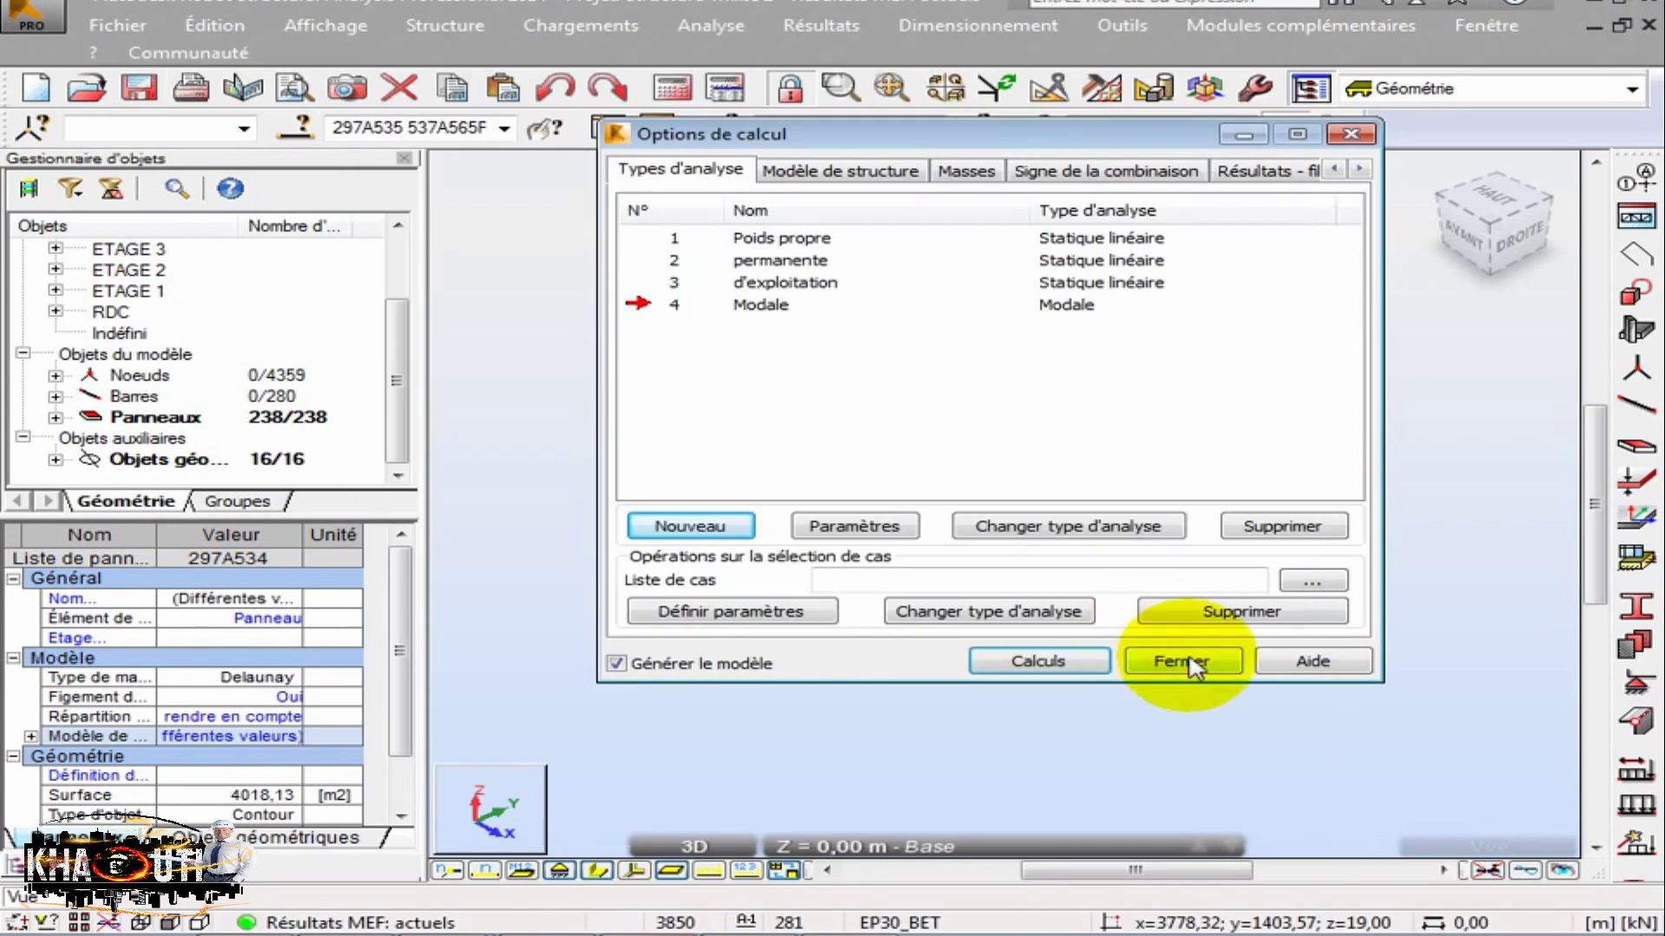
left_click(1184, 663)
Open the modal analysis results table, restrict it to case 4 Modale and bring the modal mass columns into view.
left_click(821, 25)
mouse_move(986, 568)
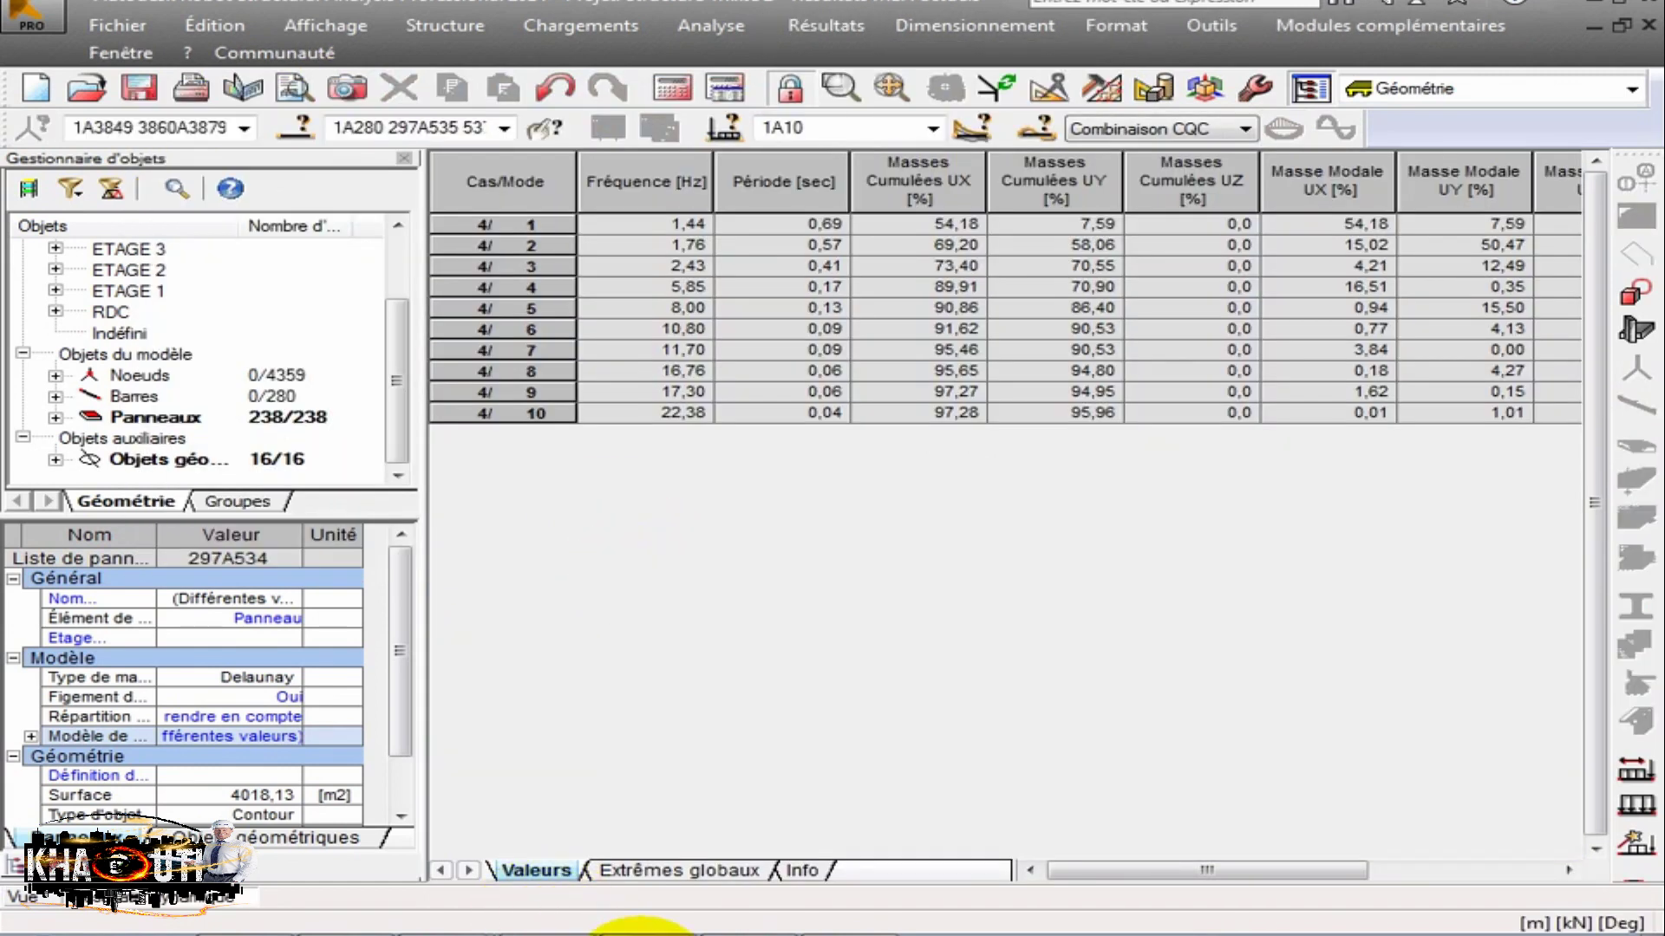
left_click(932, 128)
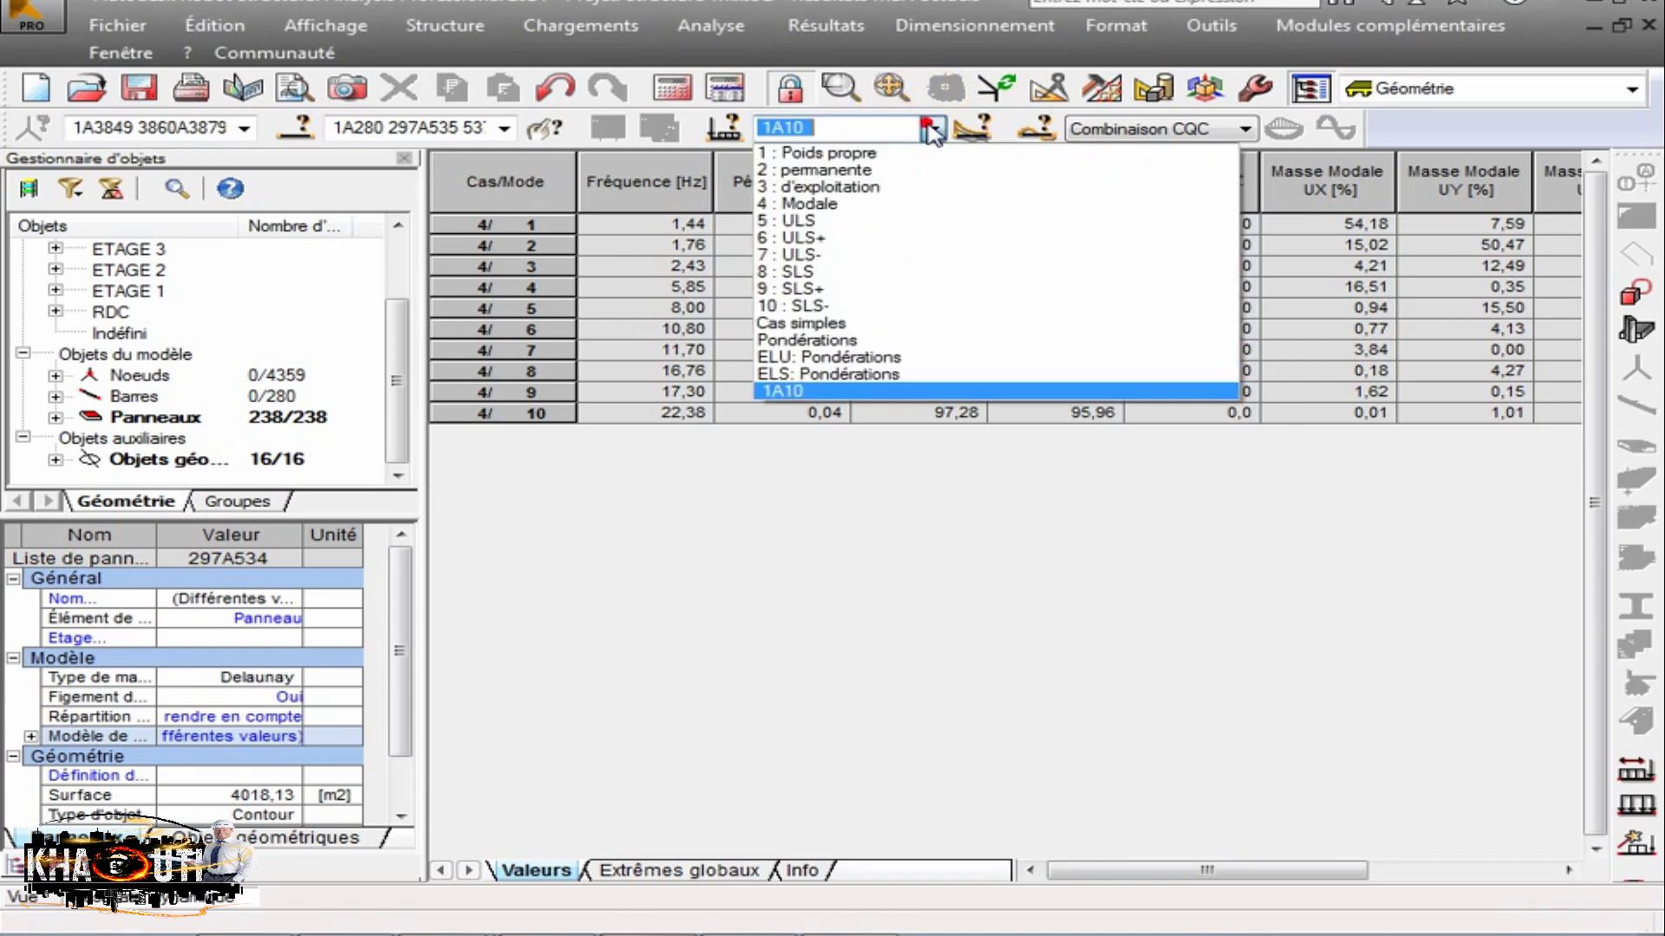
left_click(903, 207)
left_click_drag(1078, 869, 1262, 870)
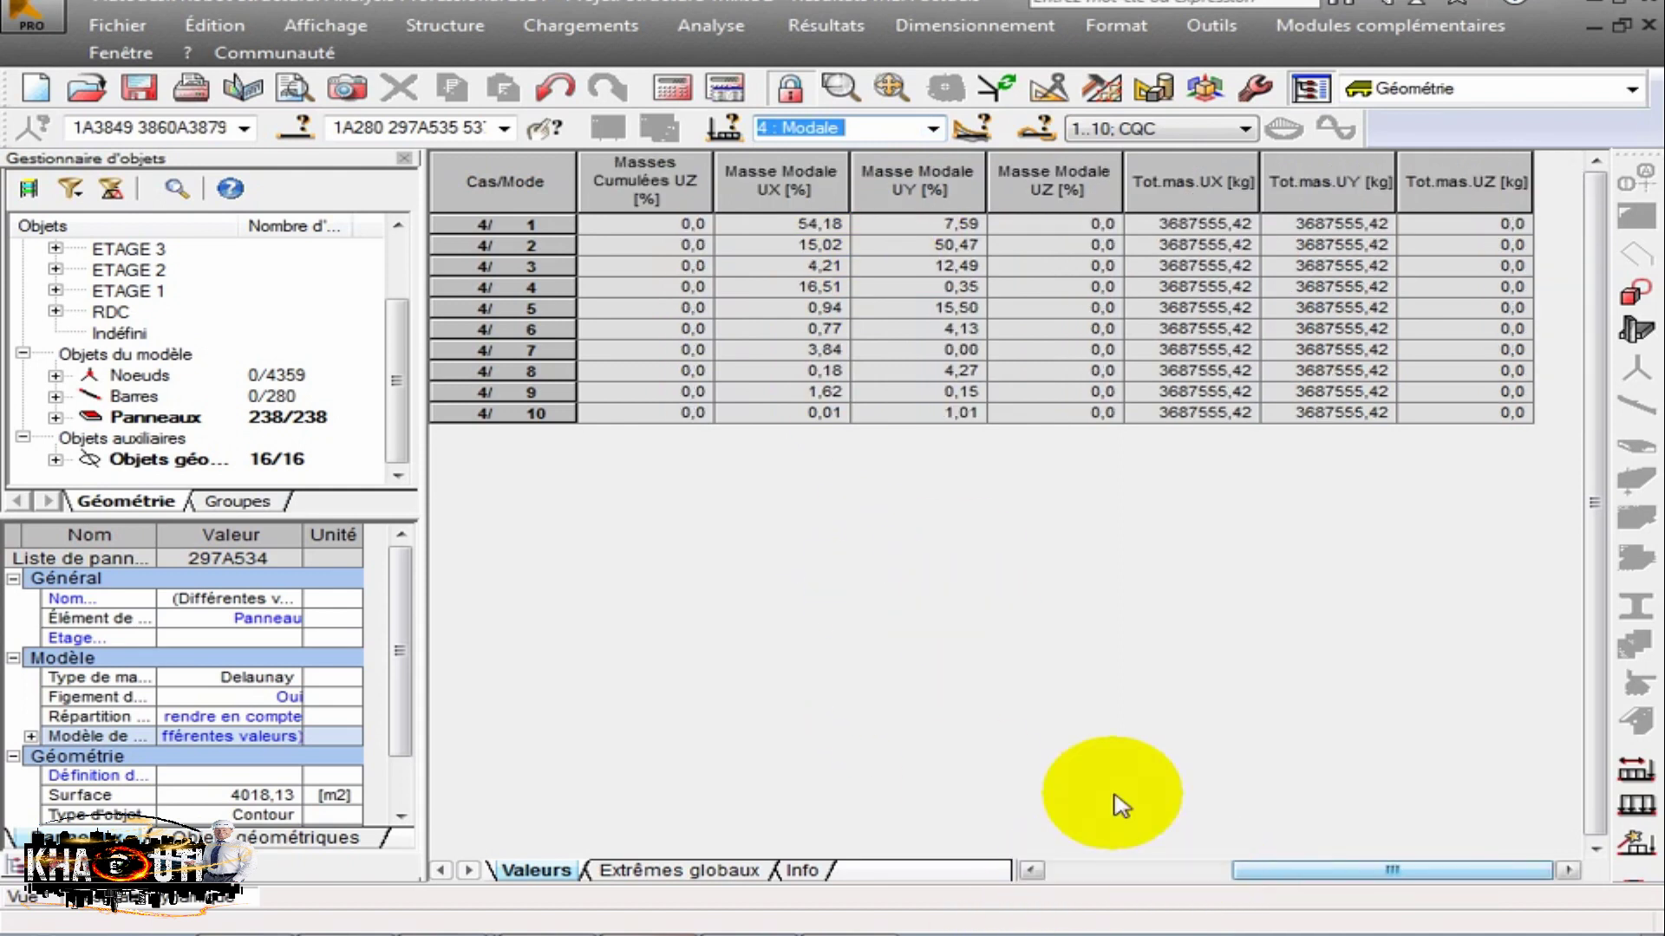
Compare the UX and UY modal mass percentages of modes 1 and 2 in the results table.
left_click(818, 229)
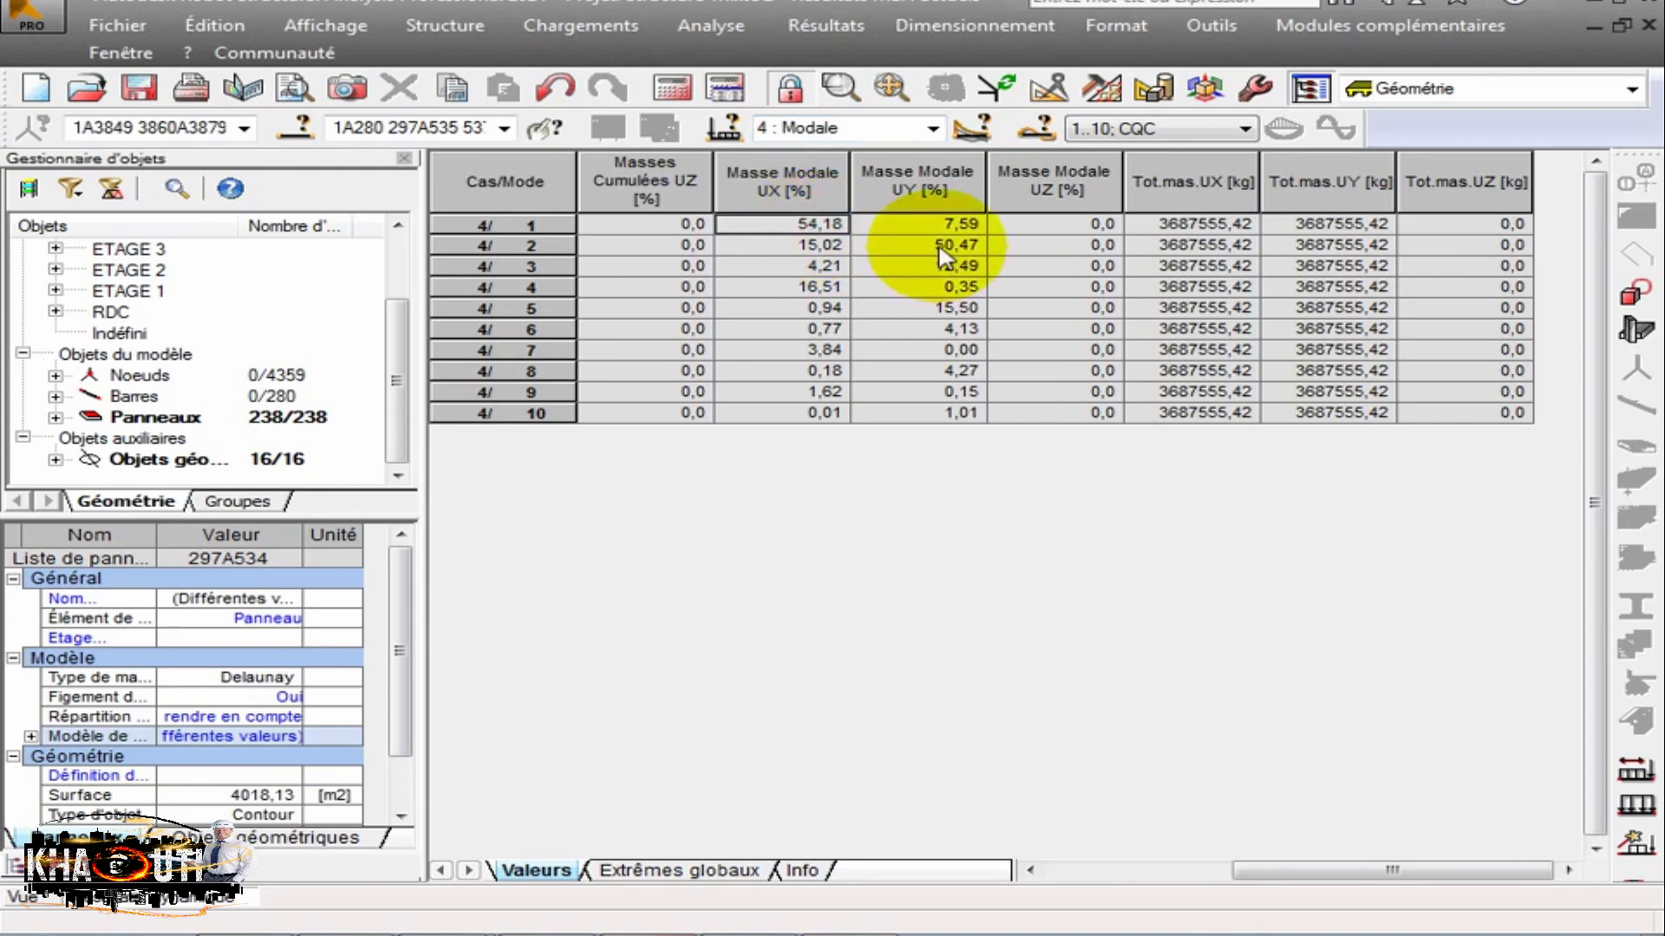
left_click(915, 226)
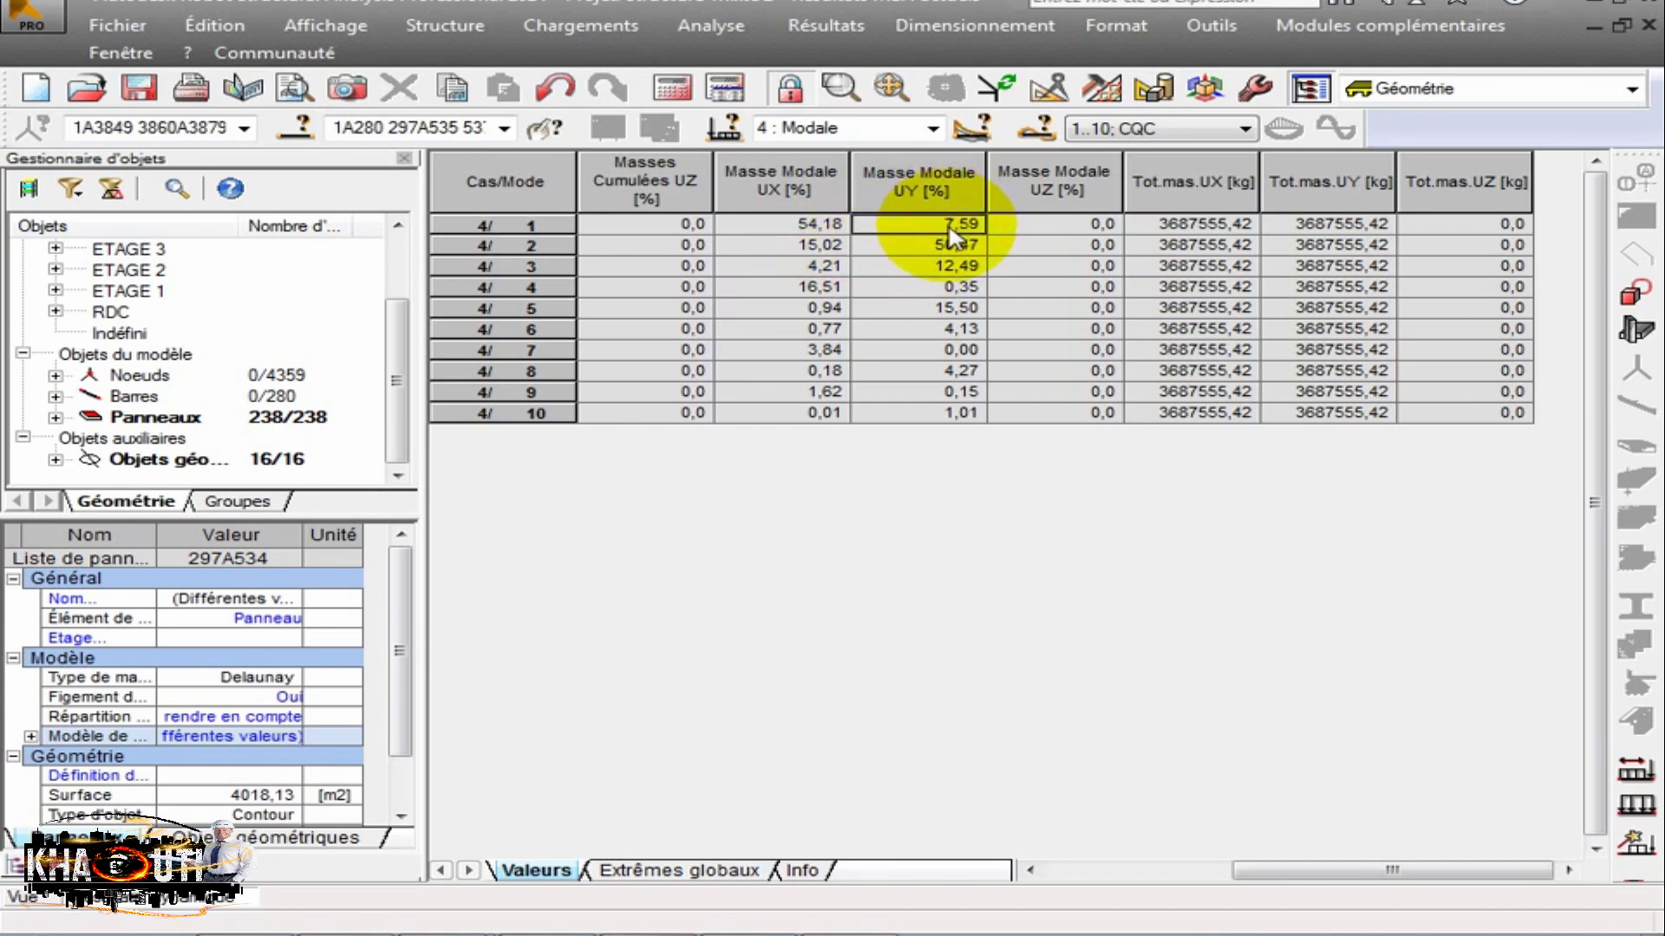
left_click(812, 245)
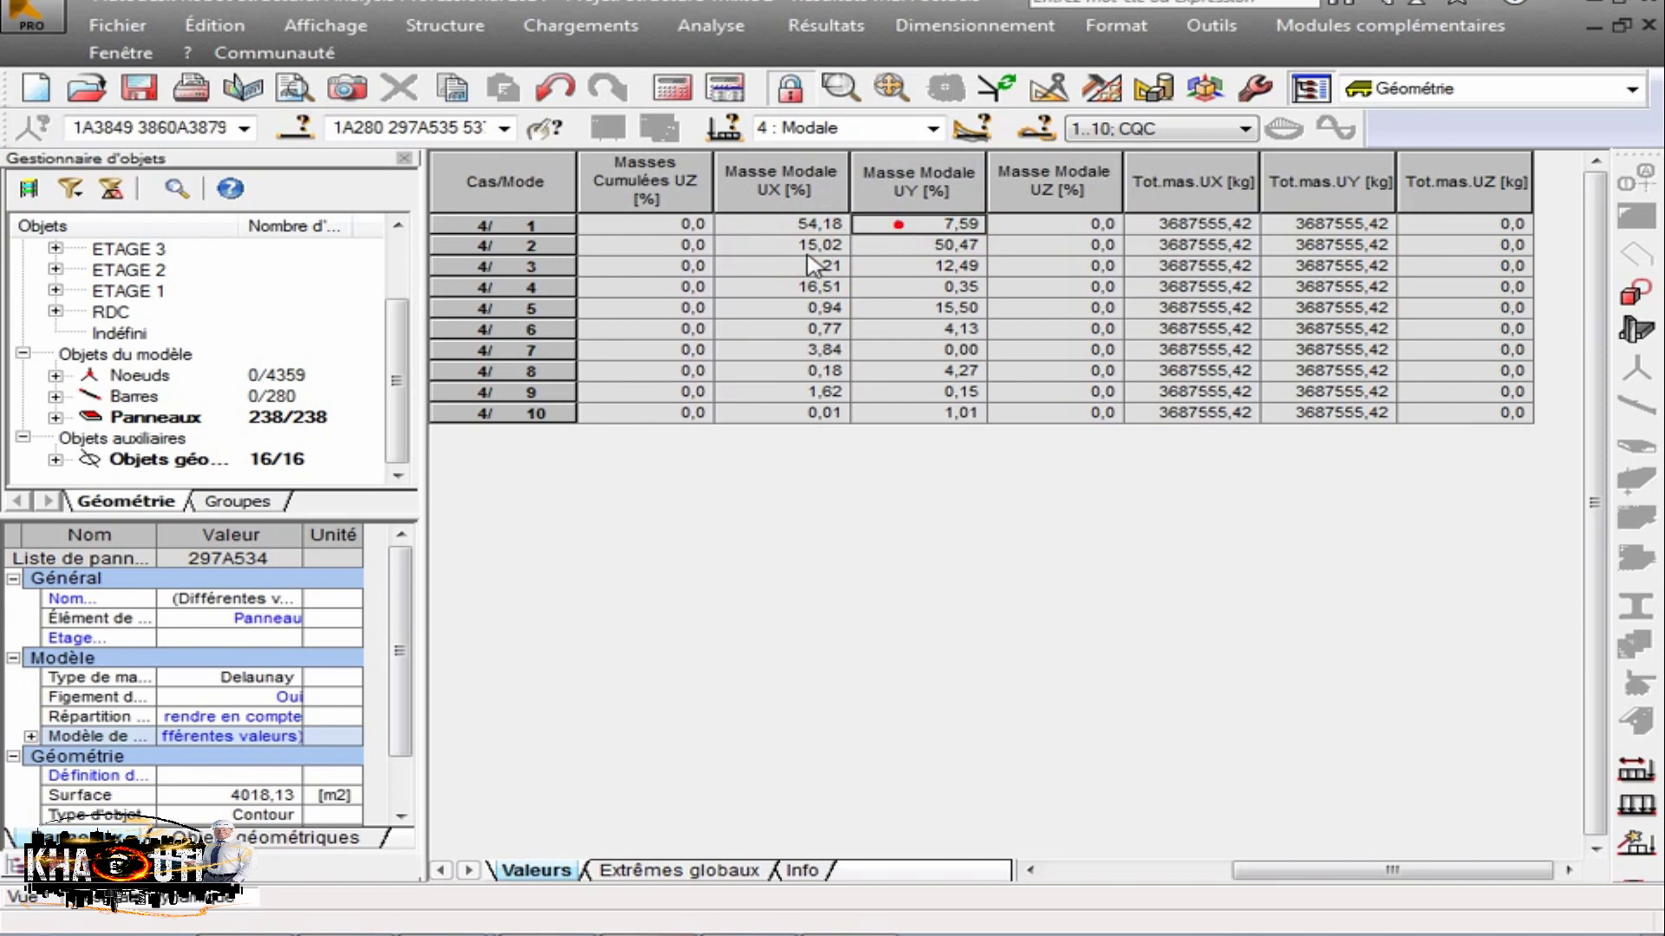
left_click(878, 244)
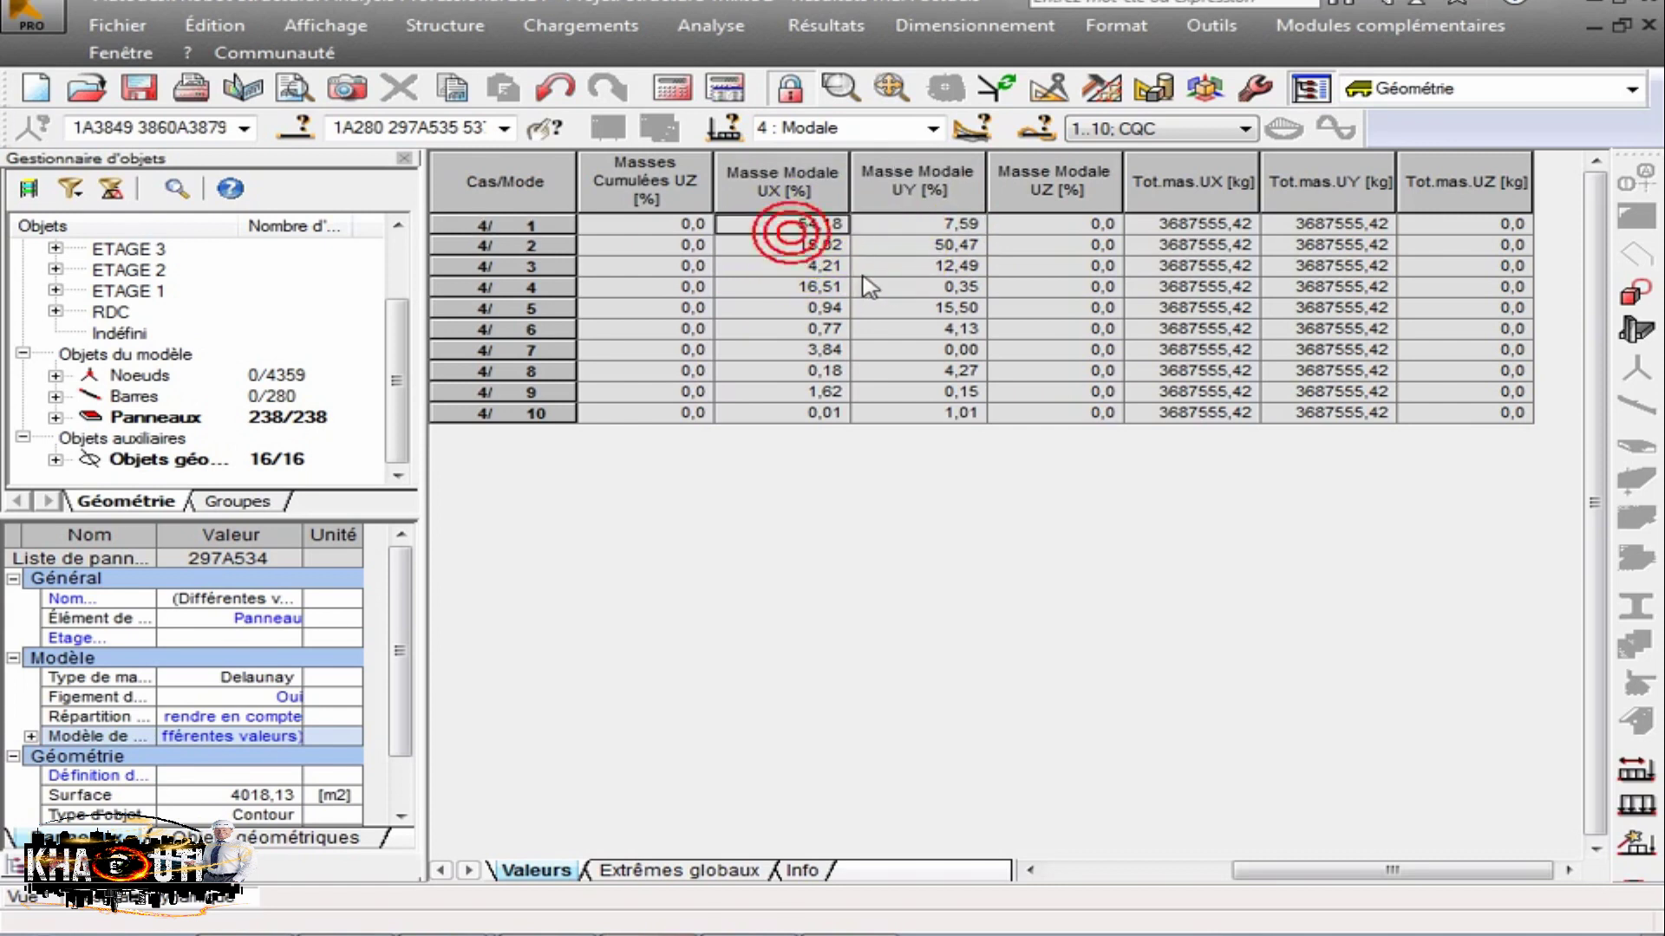
left_click(800, 246)
left_click(945, 224)
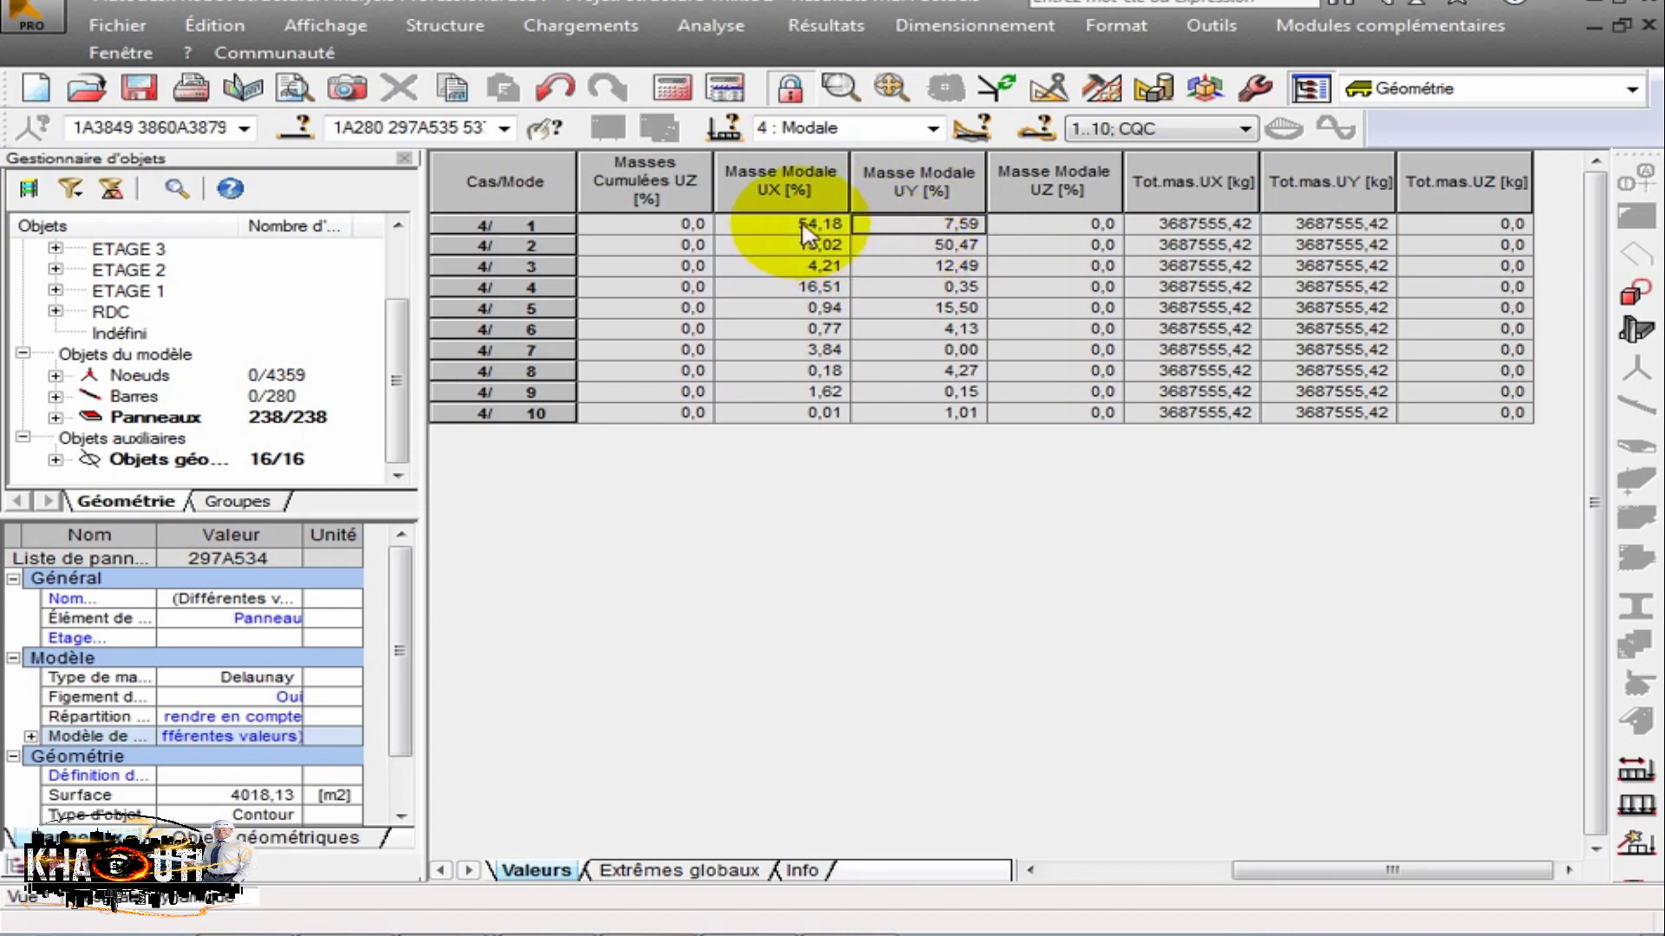
left_click(791, 243)
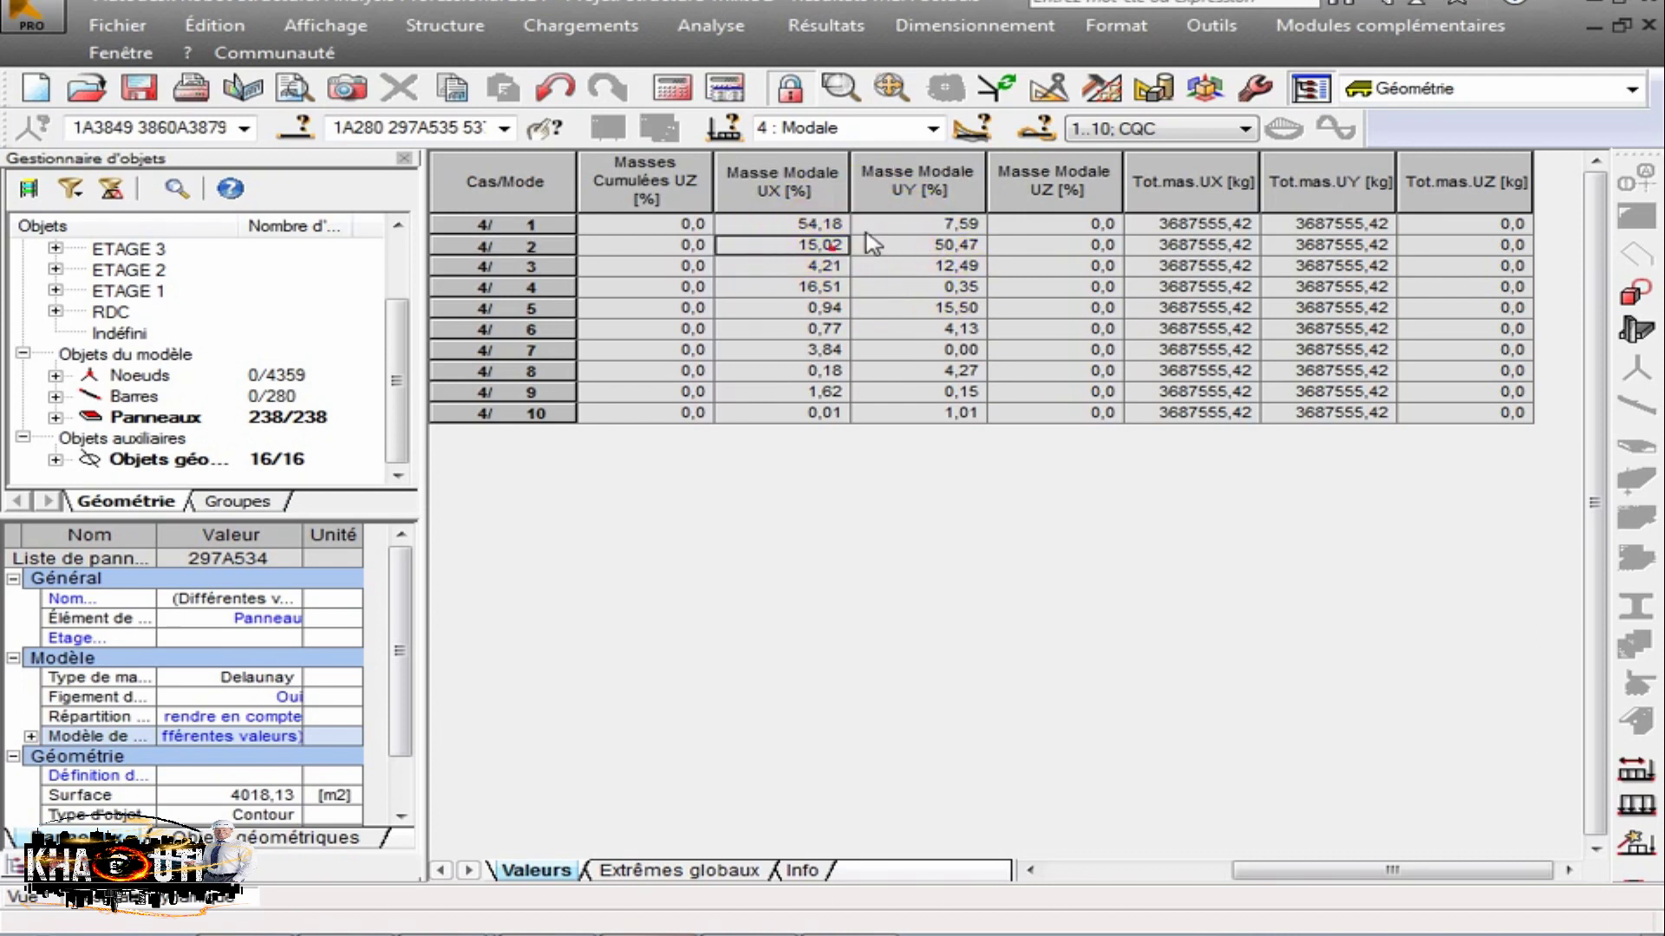
left_click(793, 224)
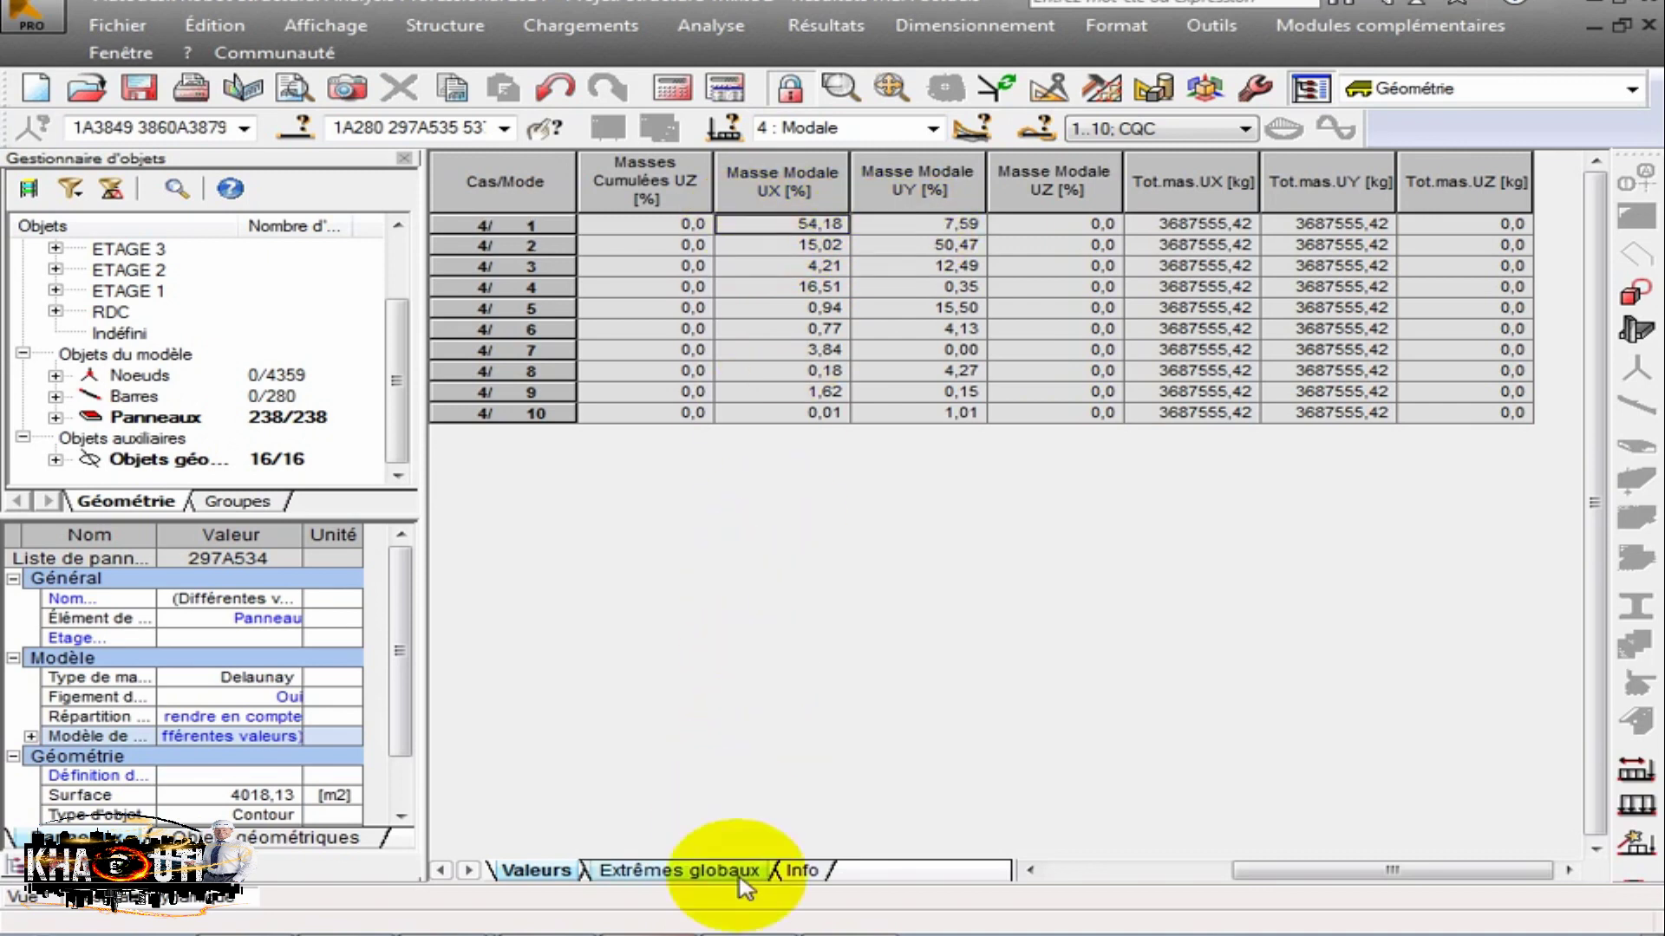
Switch to Concrete Building Structures and set the structure display to the architectural view.
left_click(408, 932)
left_click(413, 855)
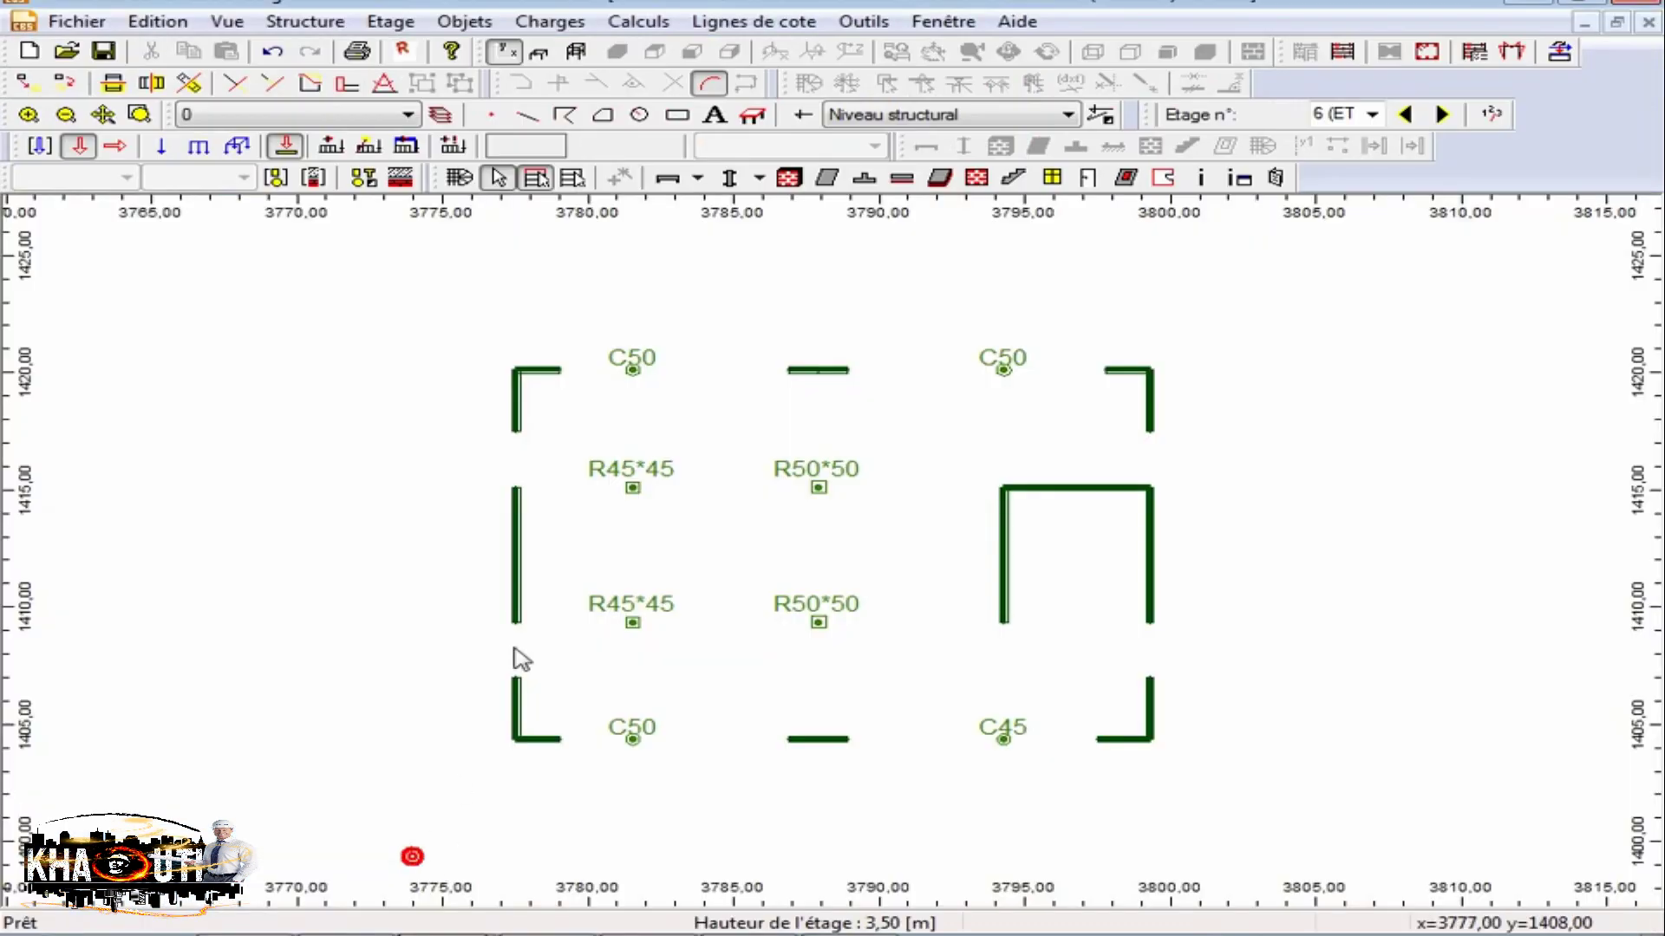
left_click(246, 29)
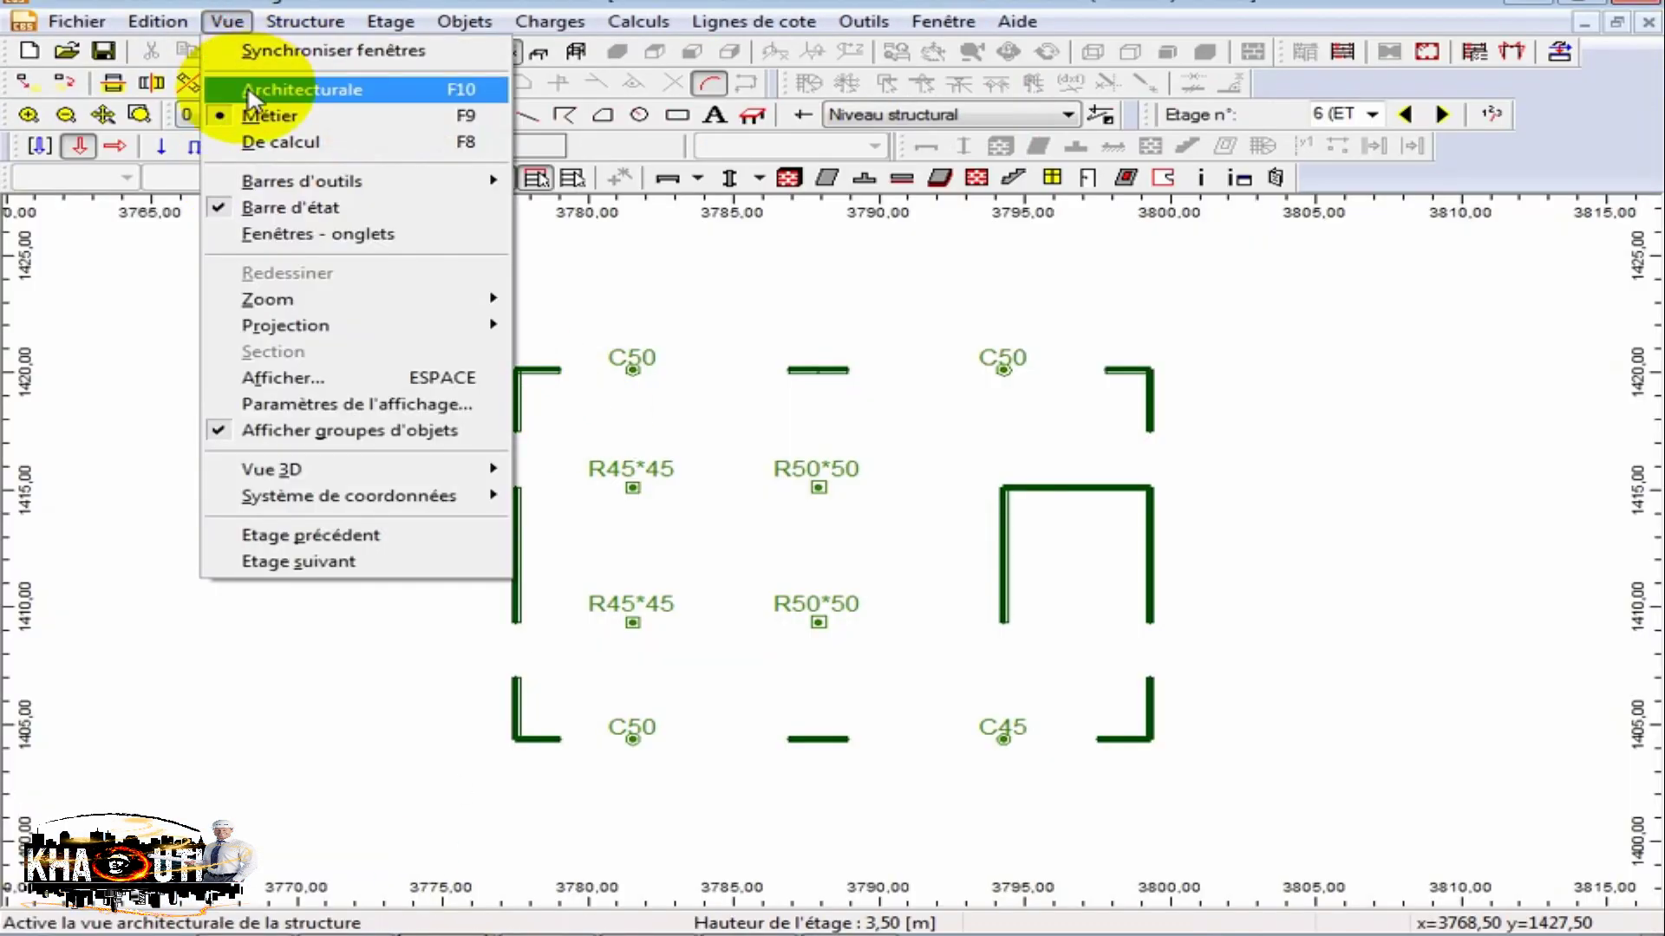
left_click(260, 91)
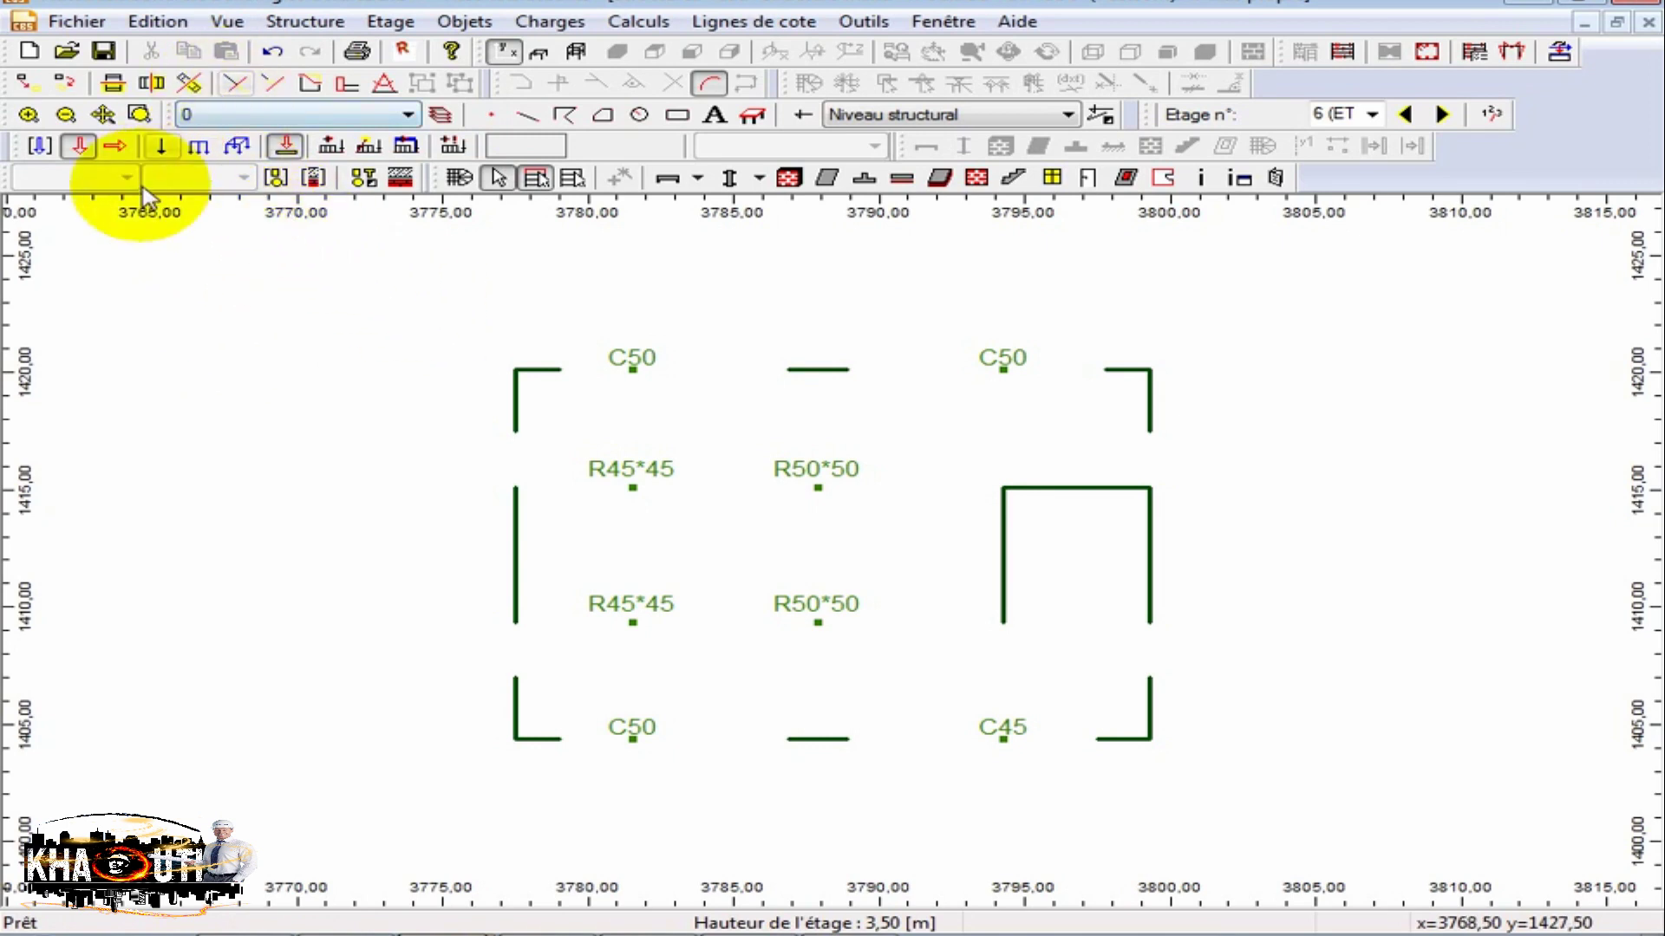
Try to calculate the entire structure with the influence-surface load distribution method.
left_click(638, 21)
left_click(663, 77)
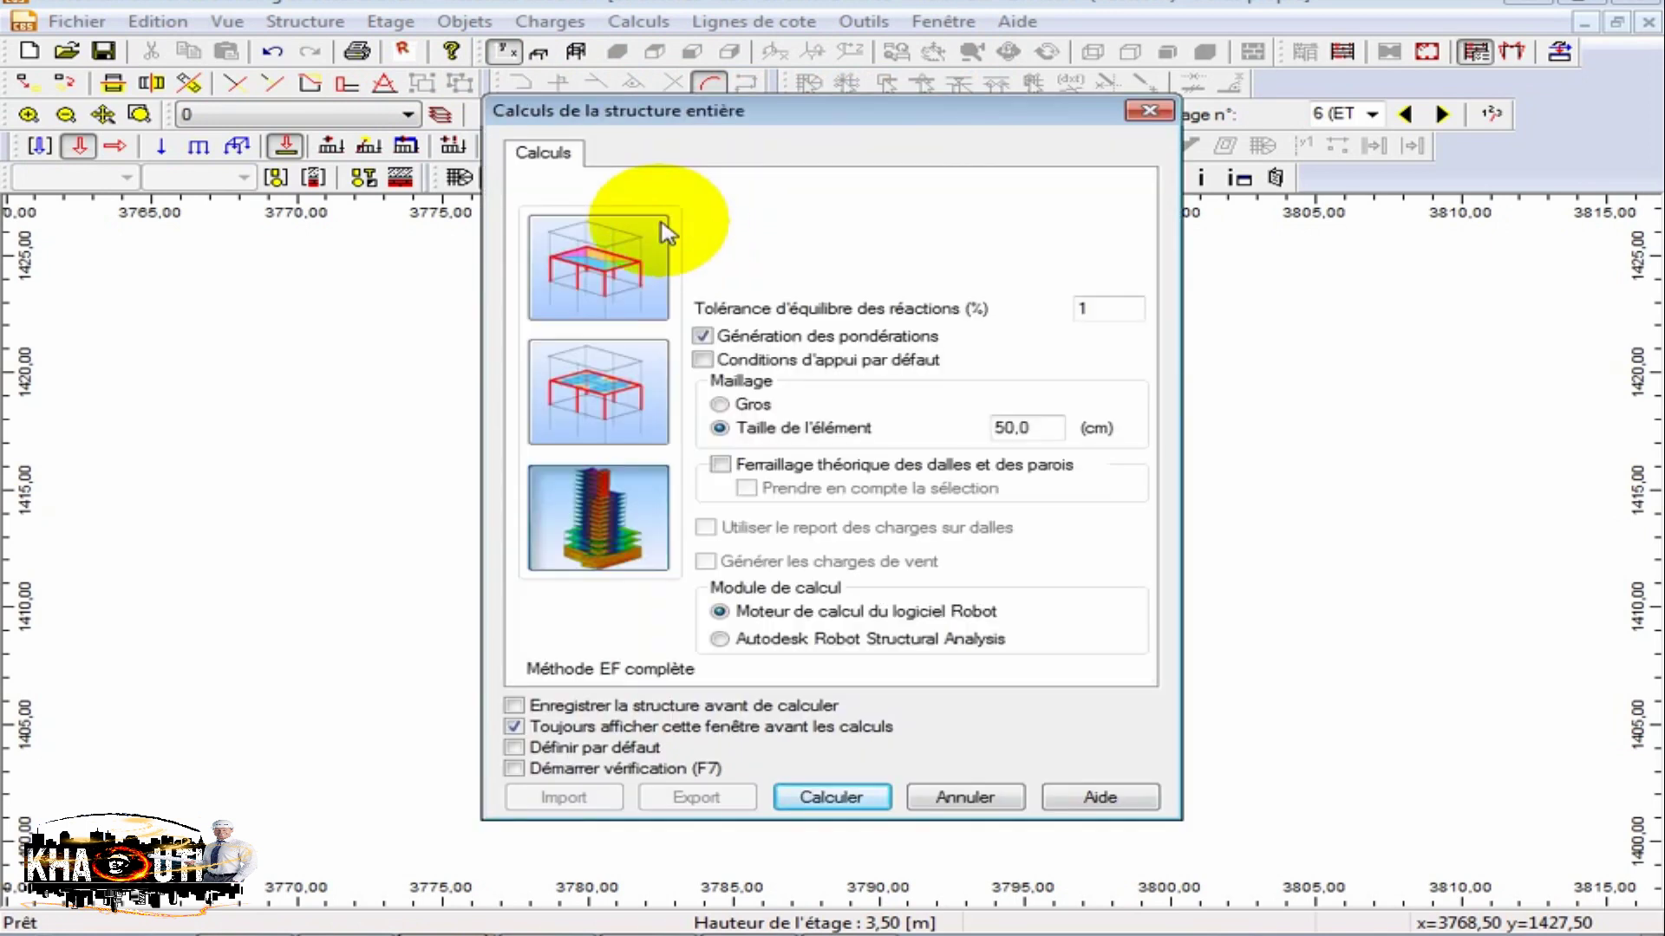
left_click(664, 251)
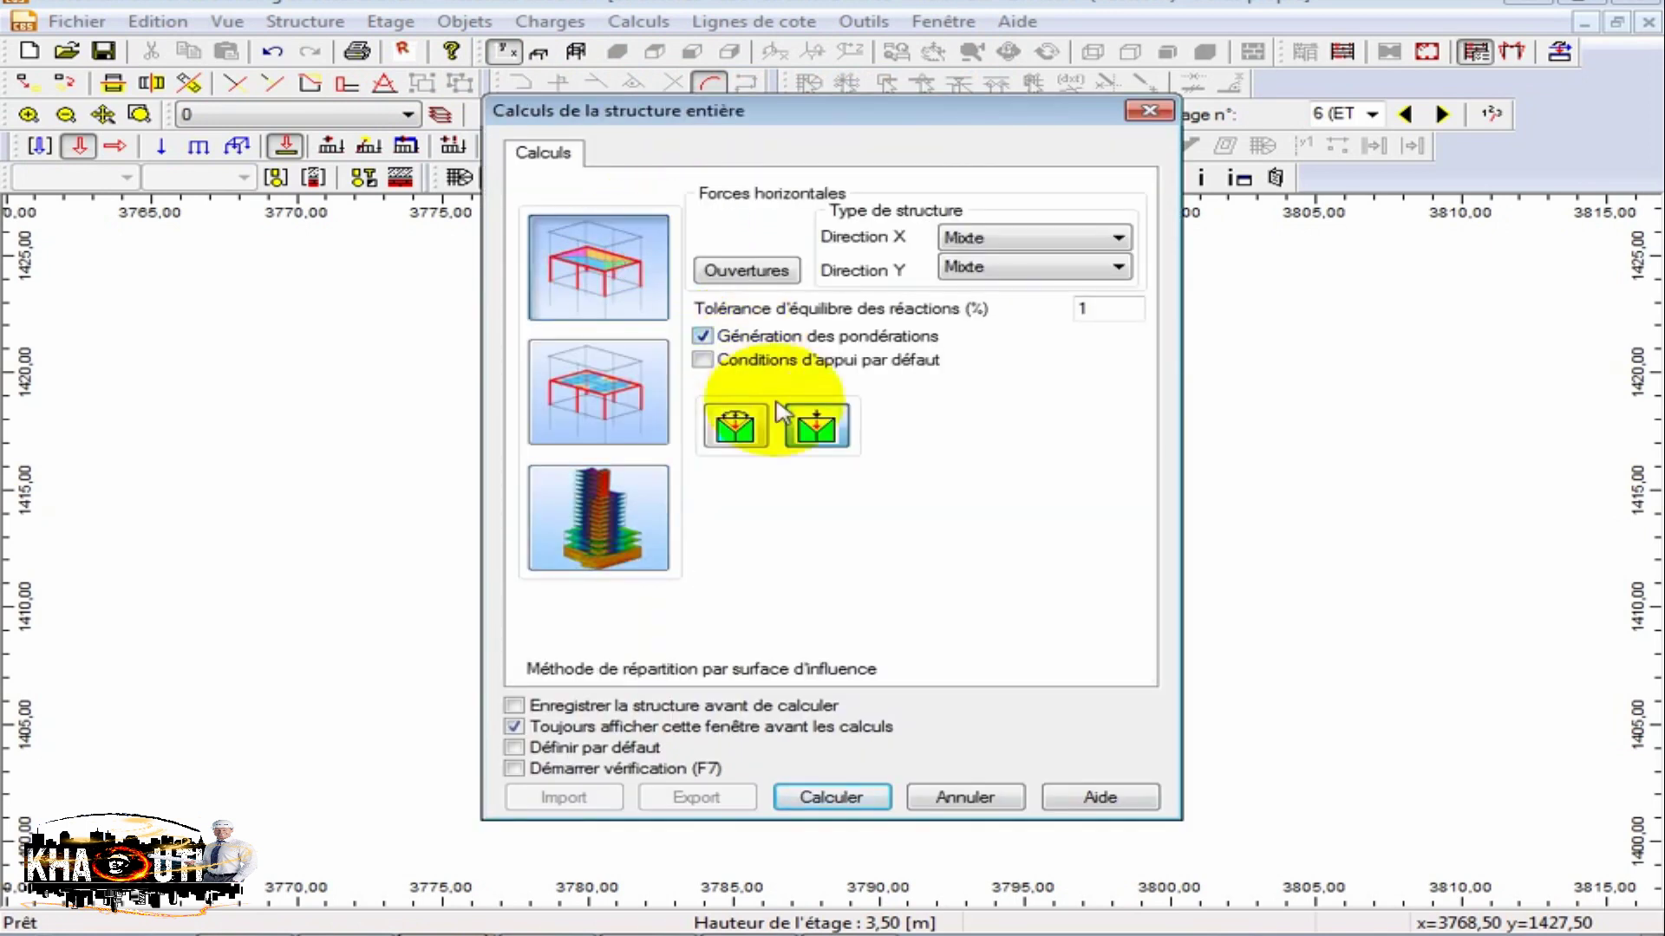
left_click(830, 796)
left_click(1067, 553)
Disable the RPS_2000 seismic code in the default loads.
left_click(35, 148)
left_click(432, 423)
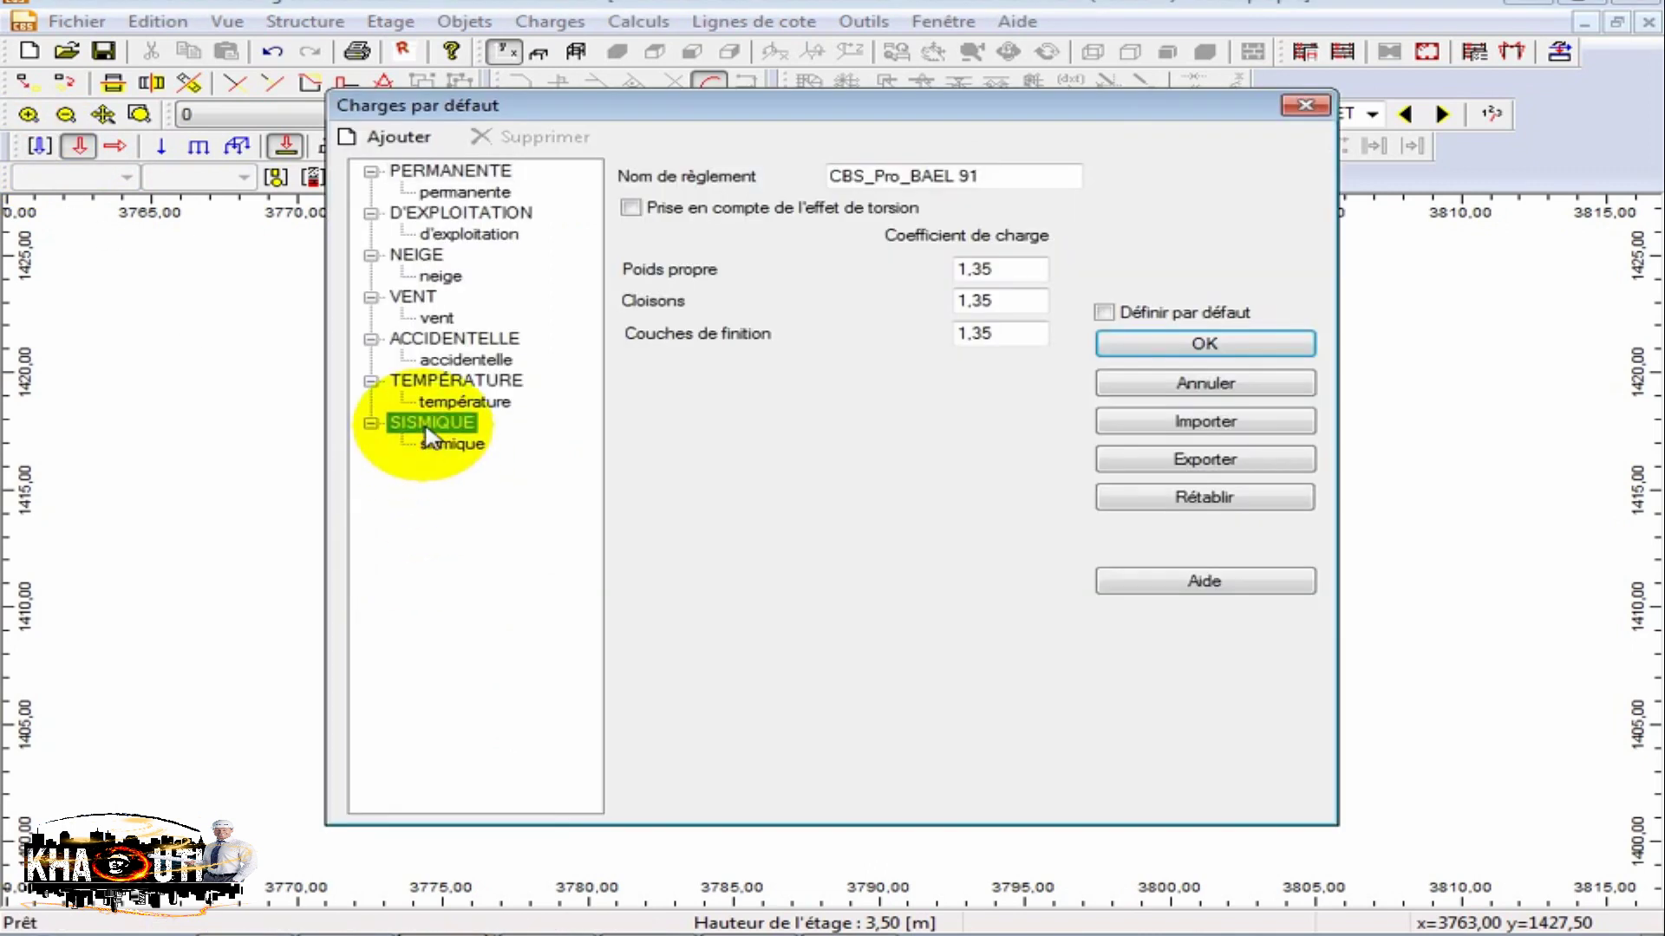
left_click(632, 249)
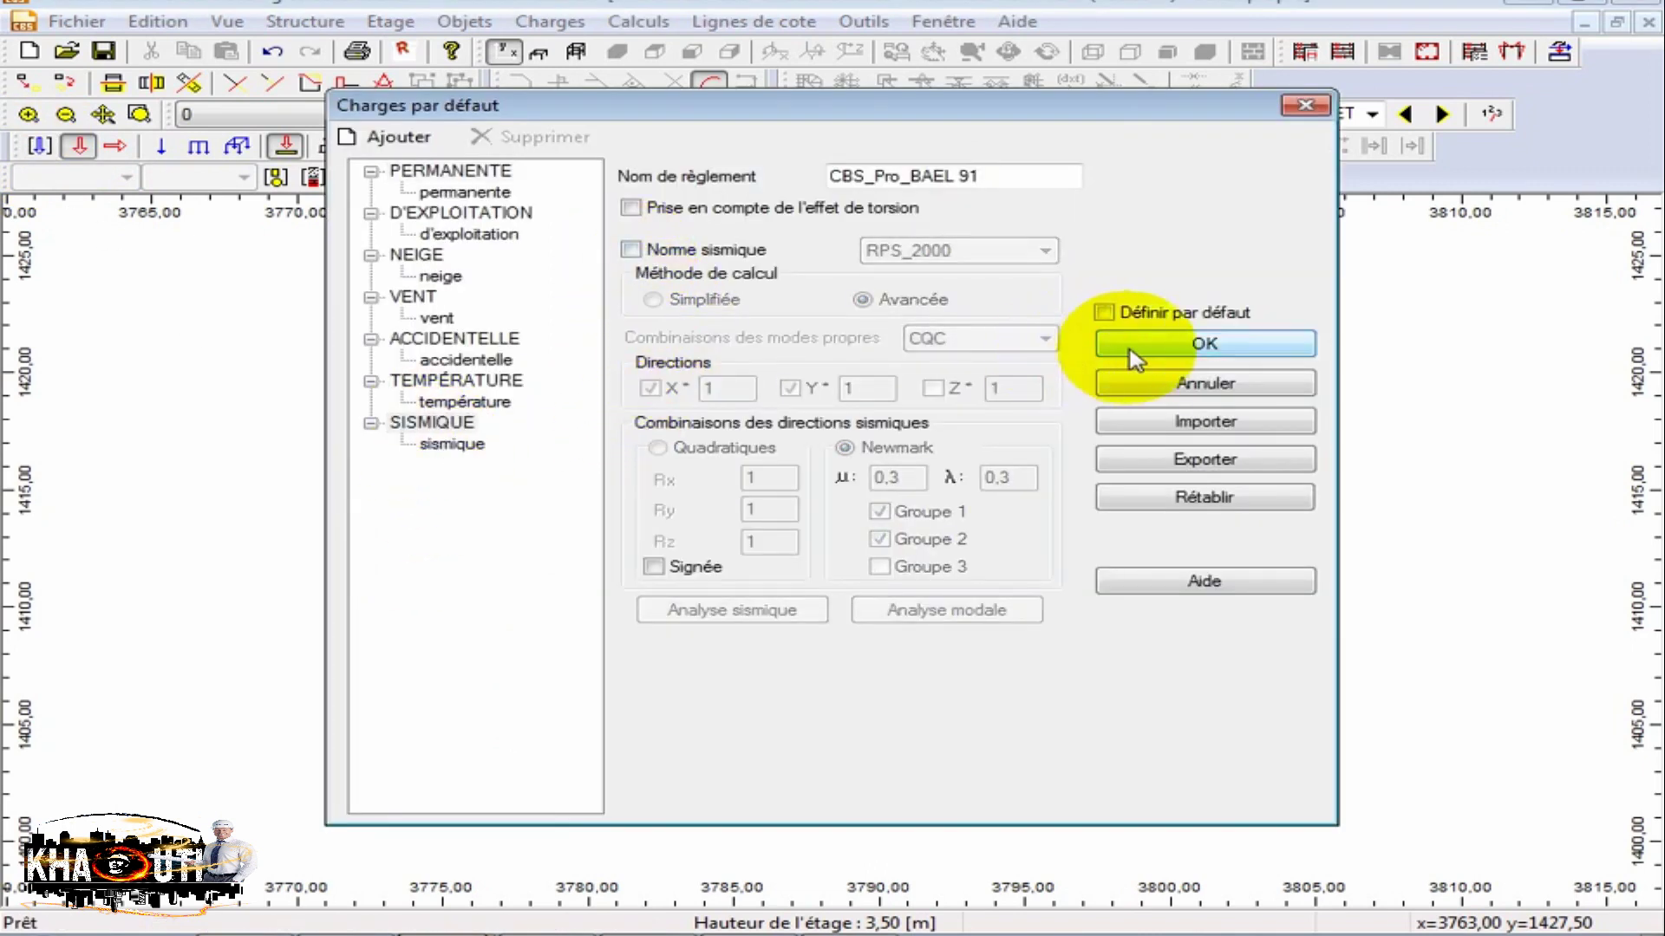
left_click(1127, 343)
Calculate the entire structure with the influence-surface distribution method and examine the T and G centres on the plan.
left_click(639, 21)
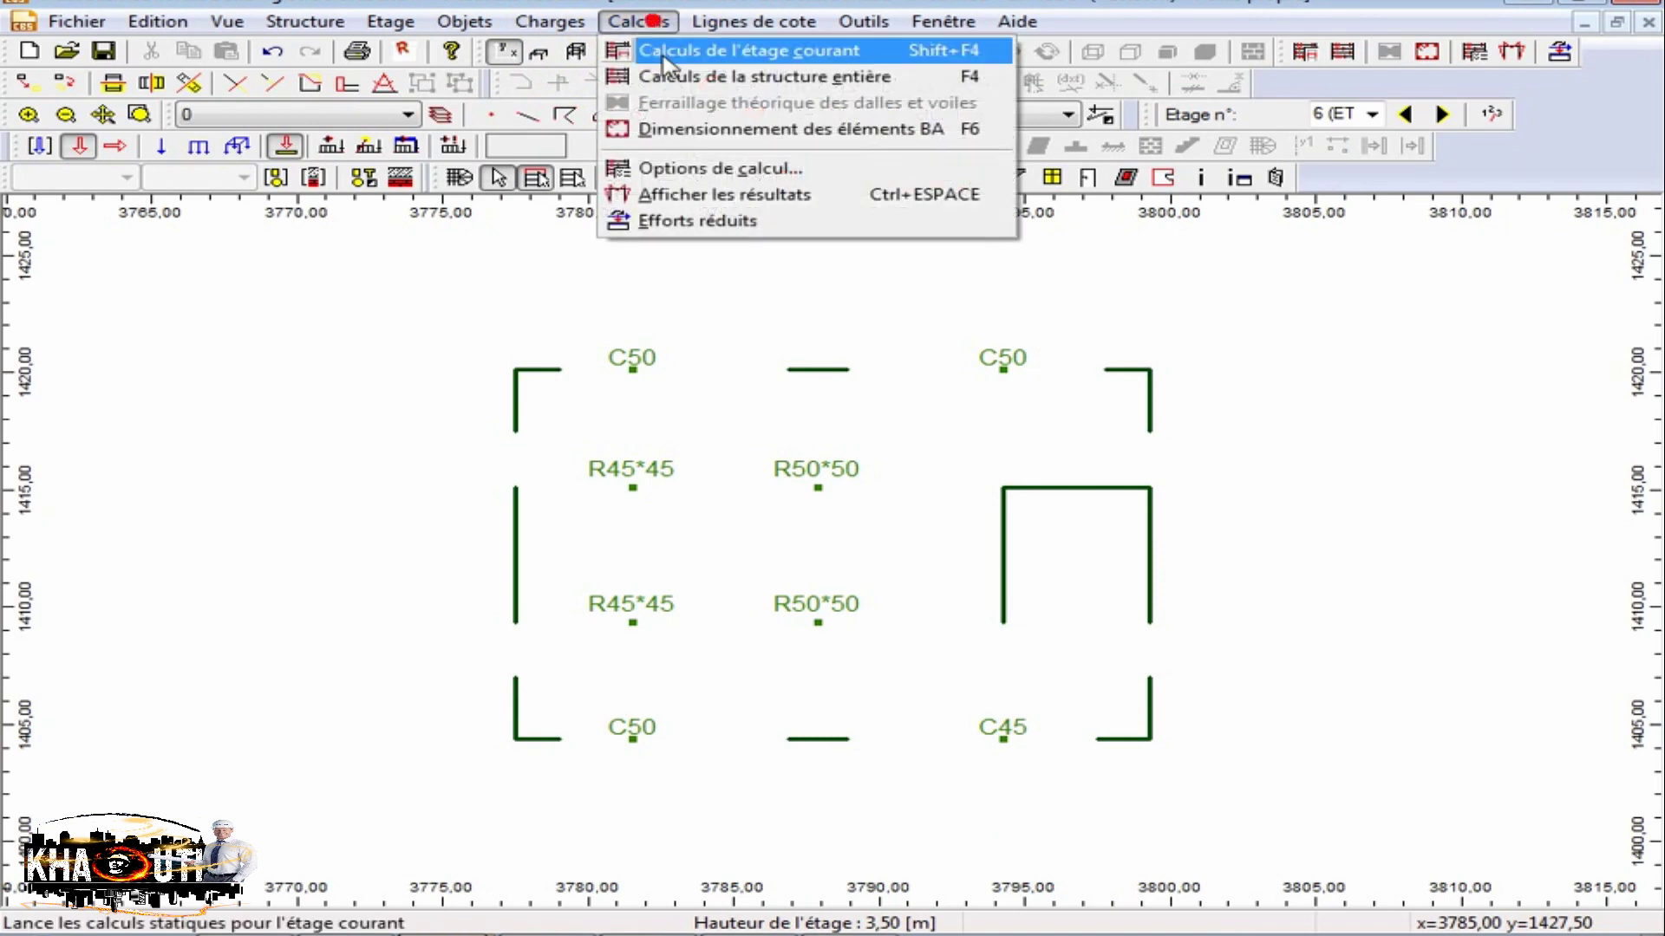
left_click(694, 75)
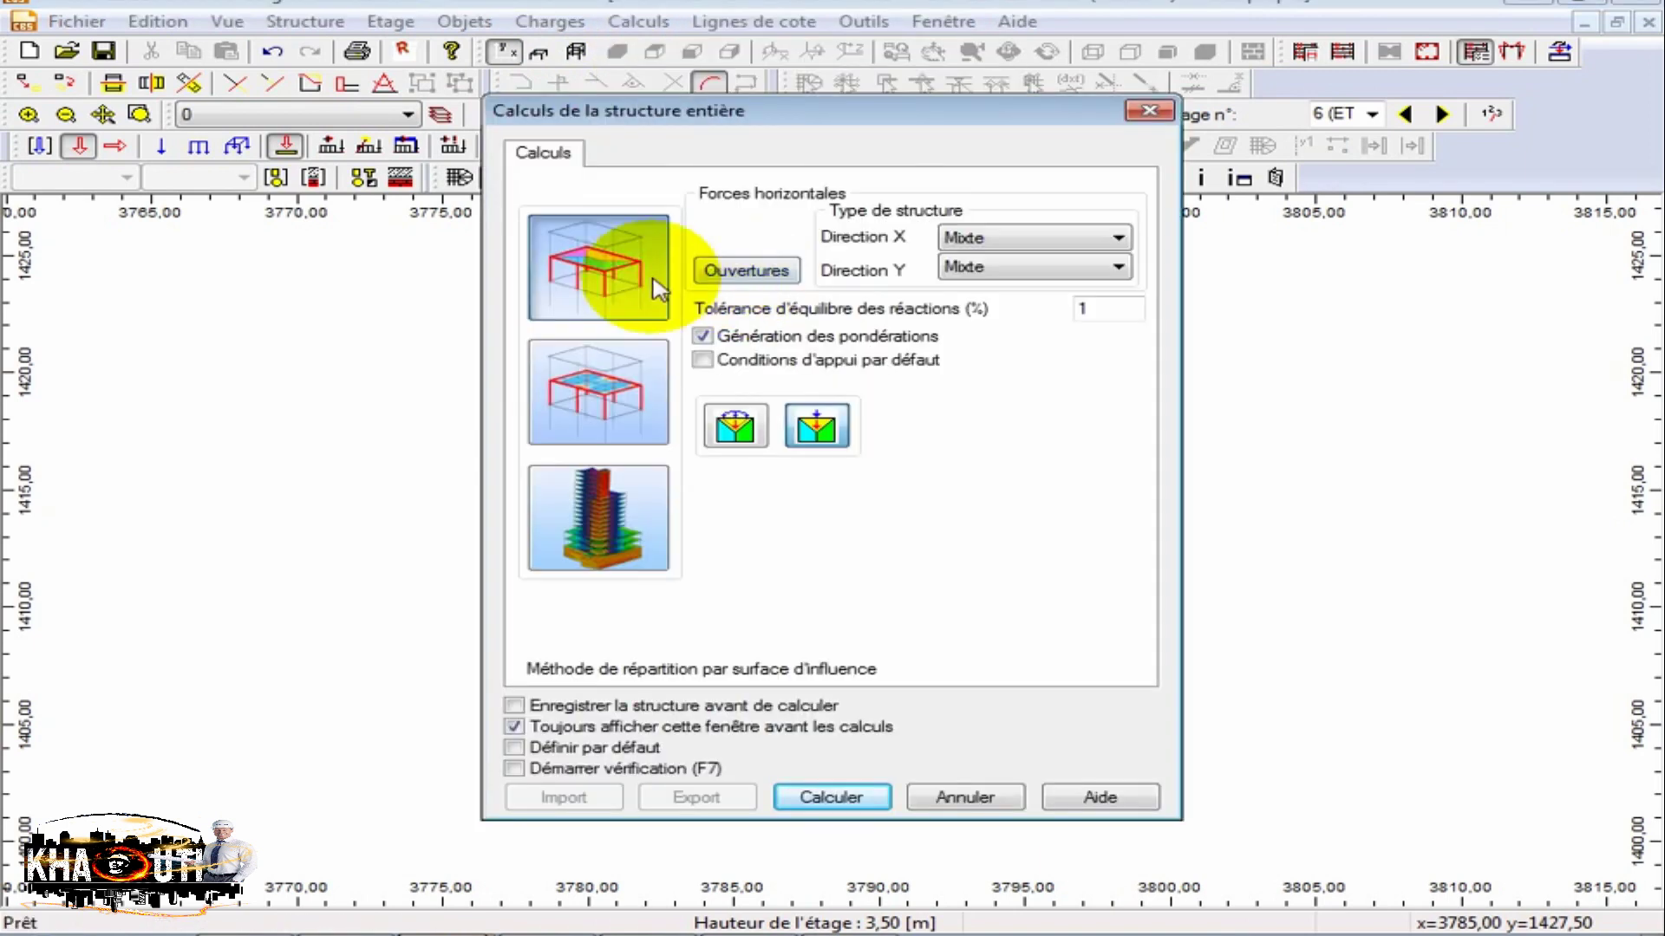
left_click(846, 796)
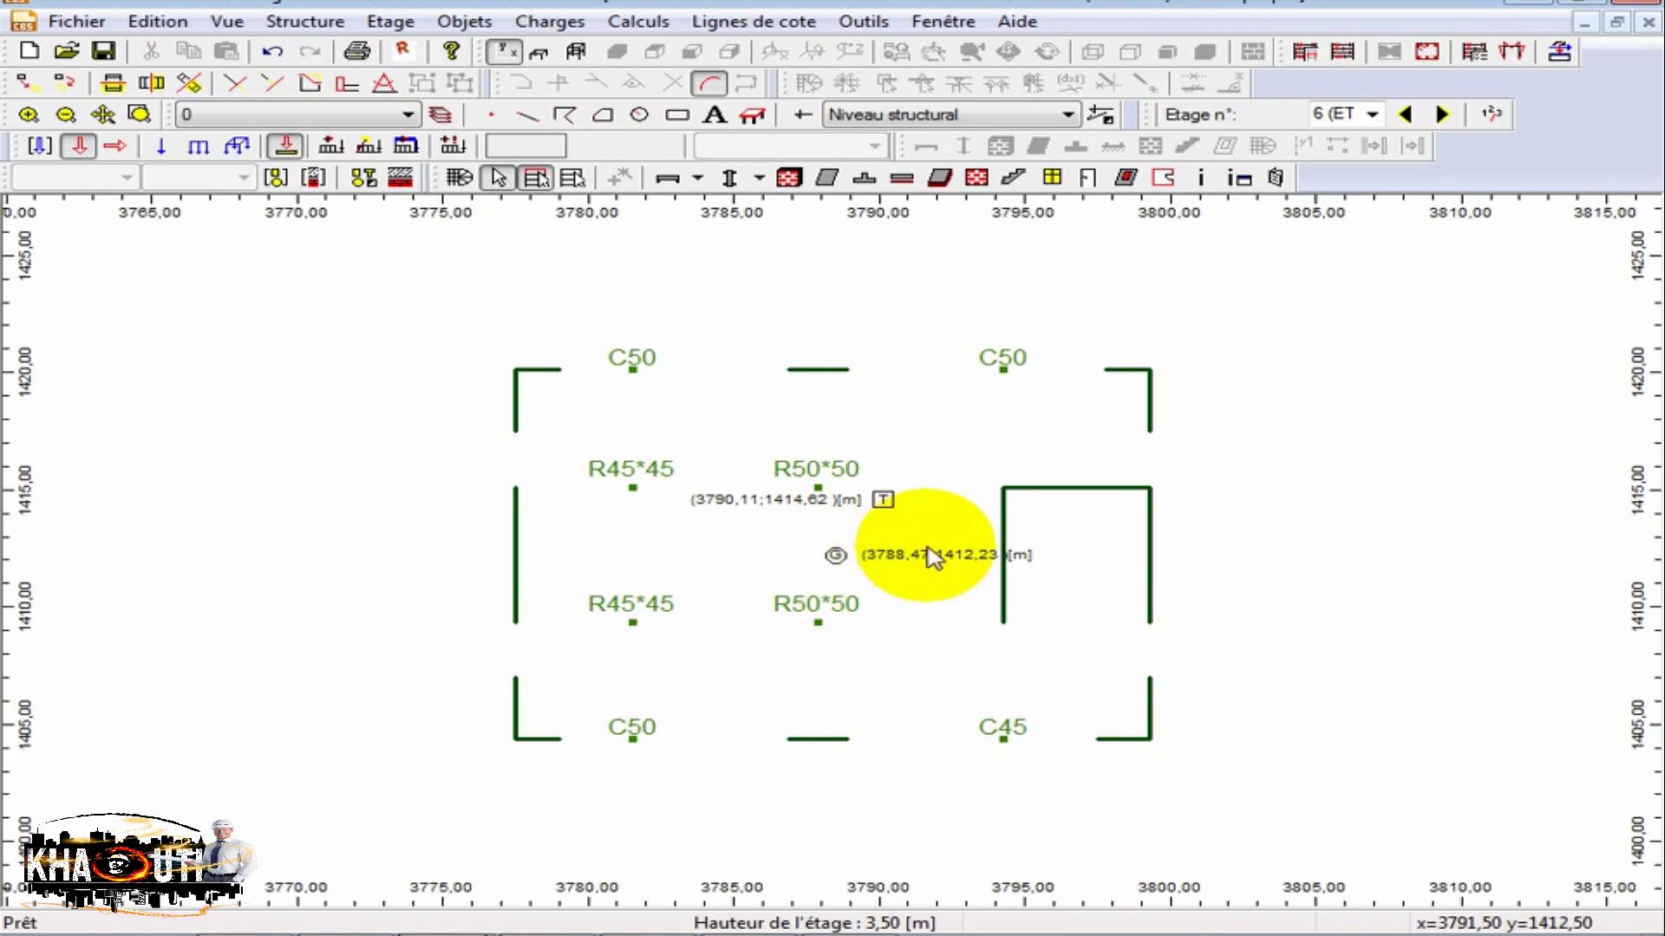
scroll(891, 547, "up", 1)
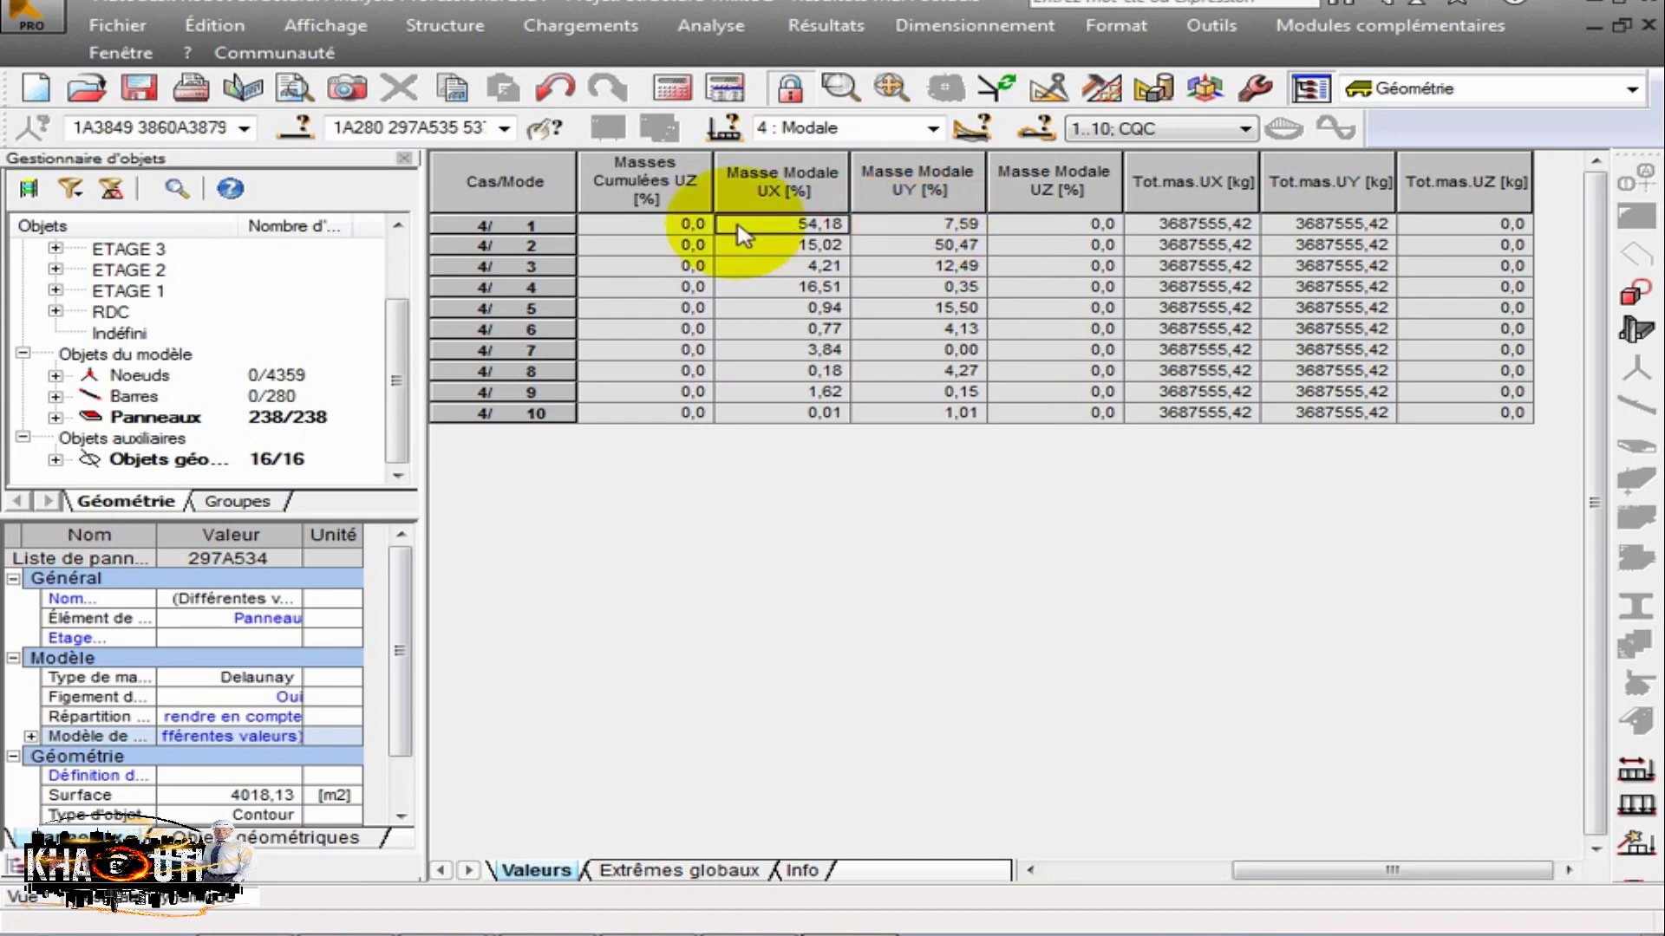
Switch back to Robot and check the UX and UY modal masses of the first two modes side by side.
left_click(813, 228)
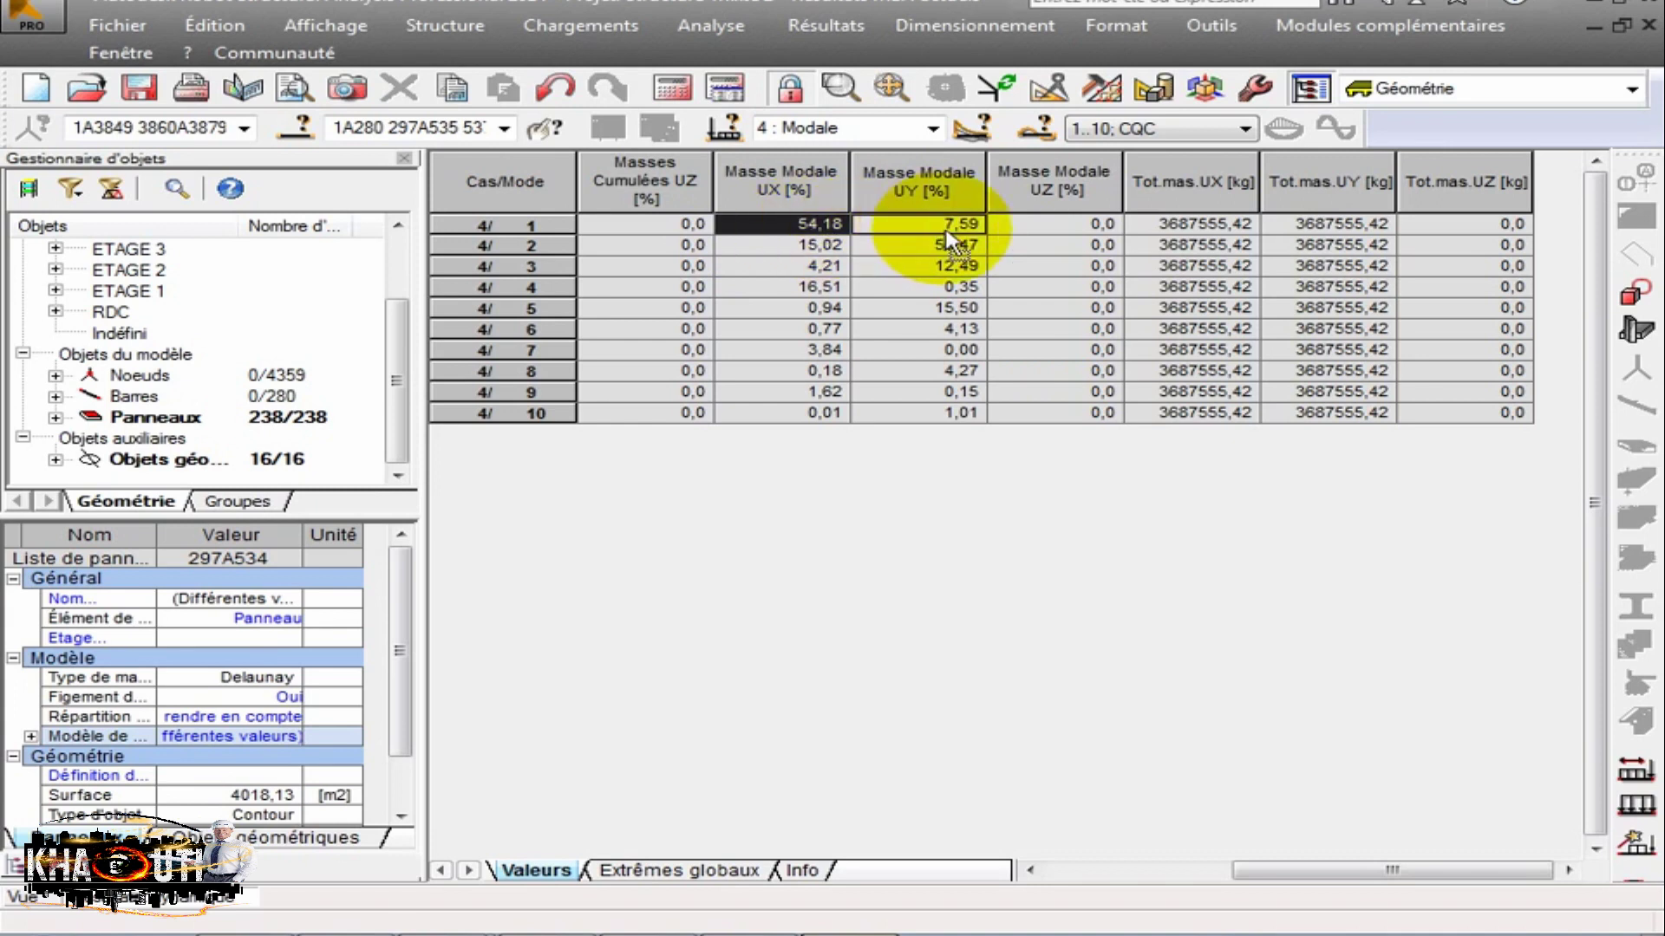
left_click(888, 224)
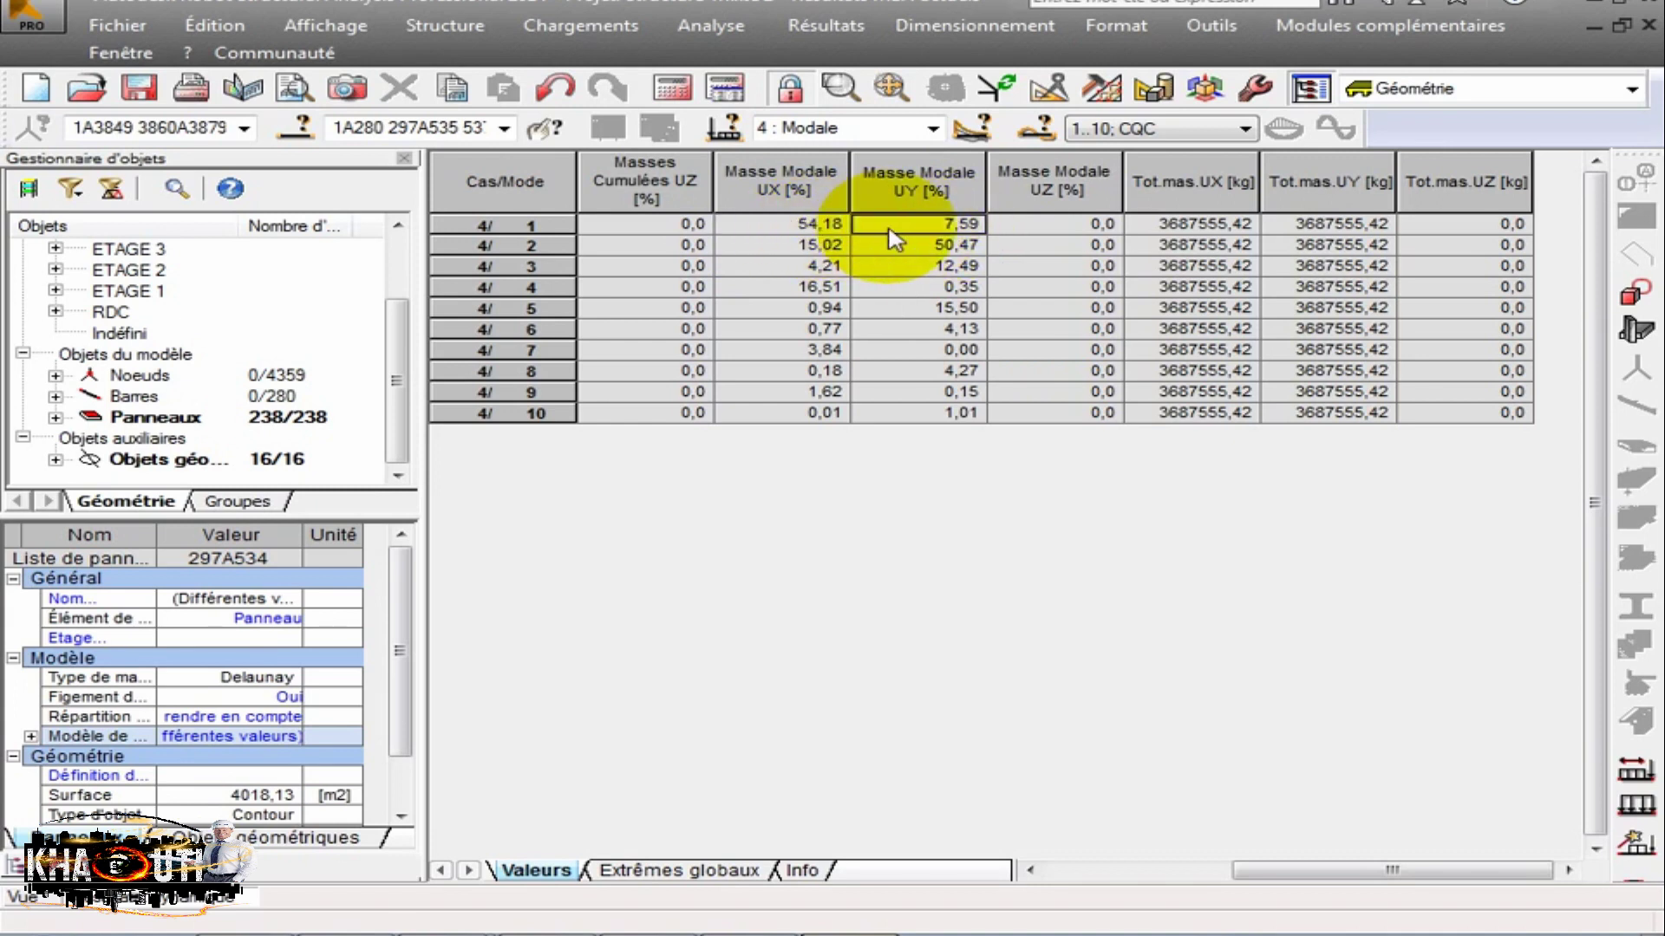
left_click(815, 225)
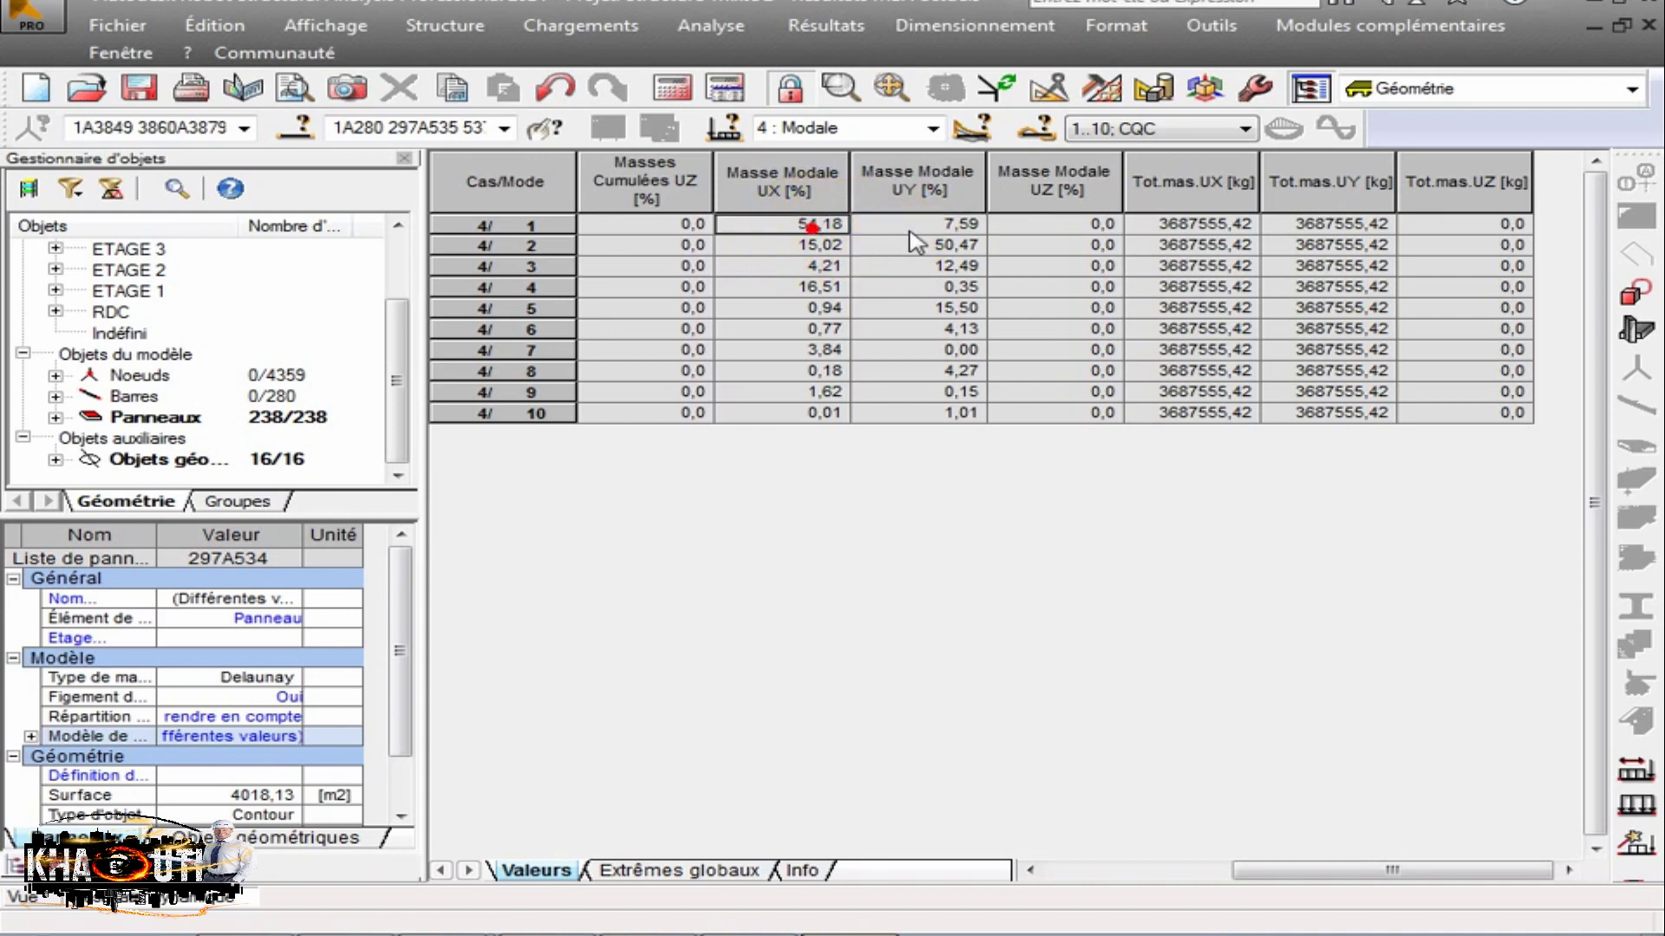
left_click(930, 224, "shift")
left_click(805, 245)
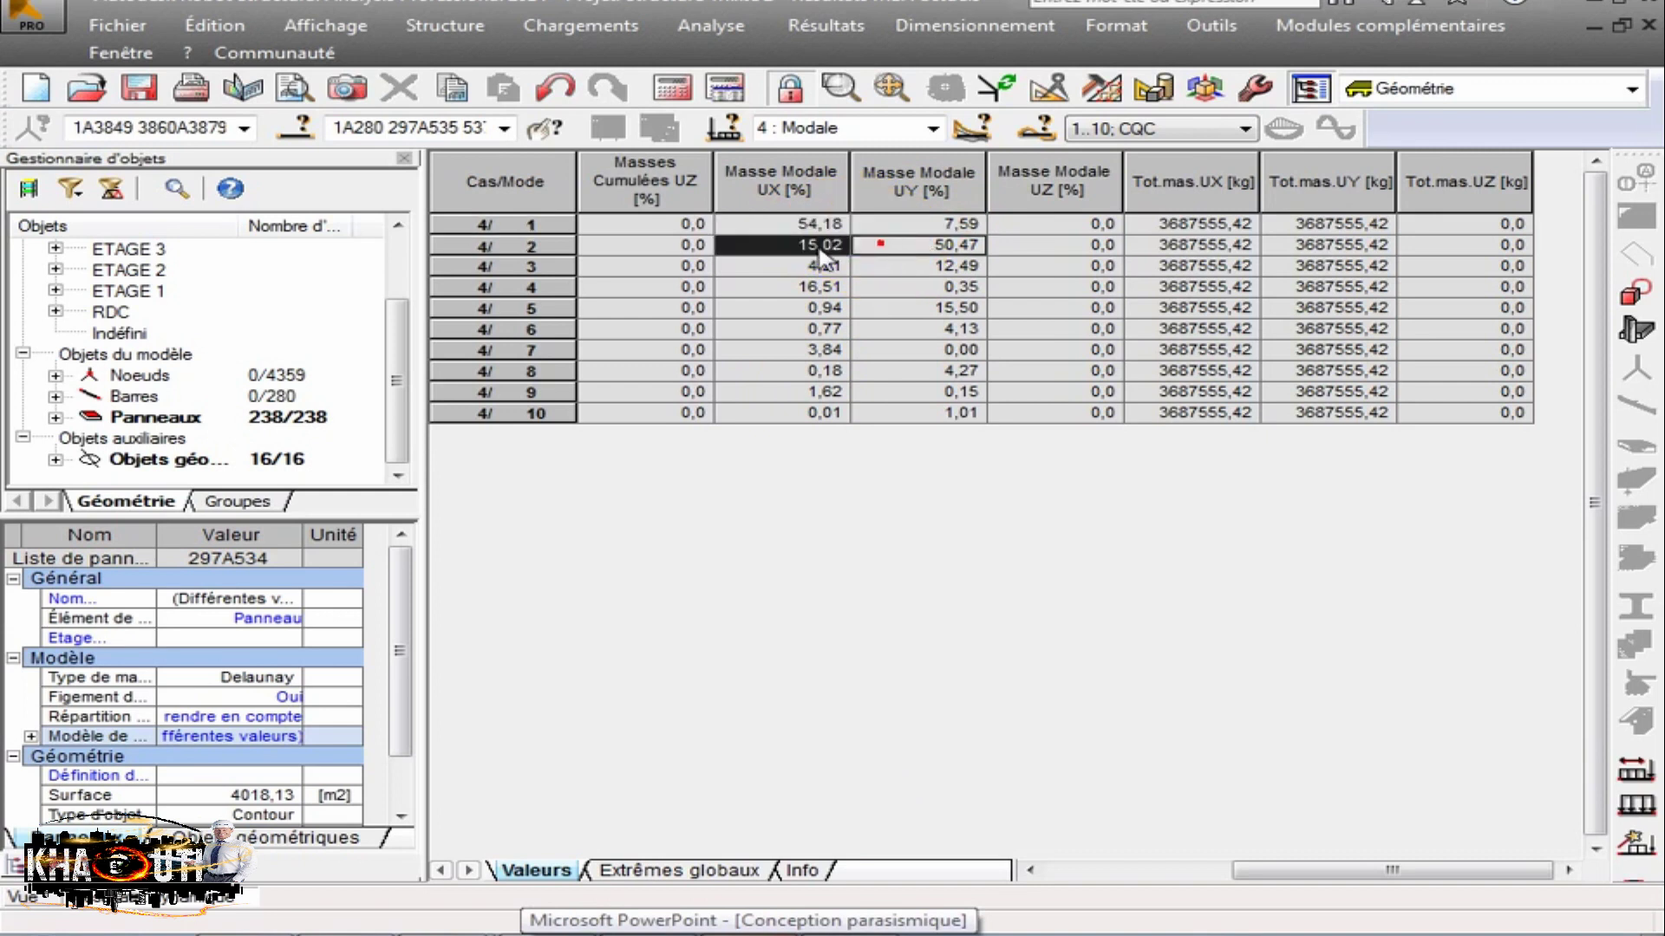
left_click(923, 224)
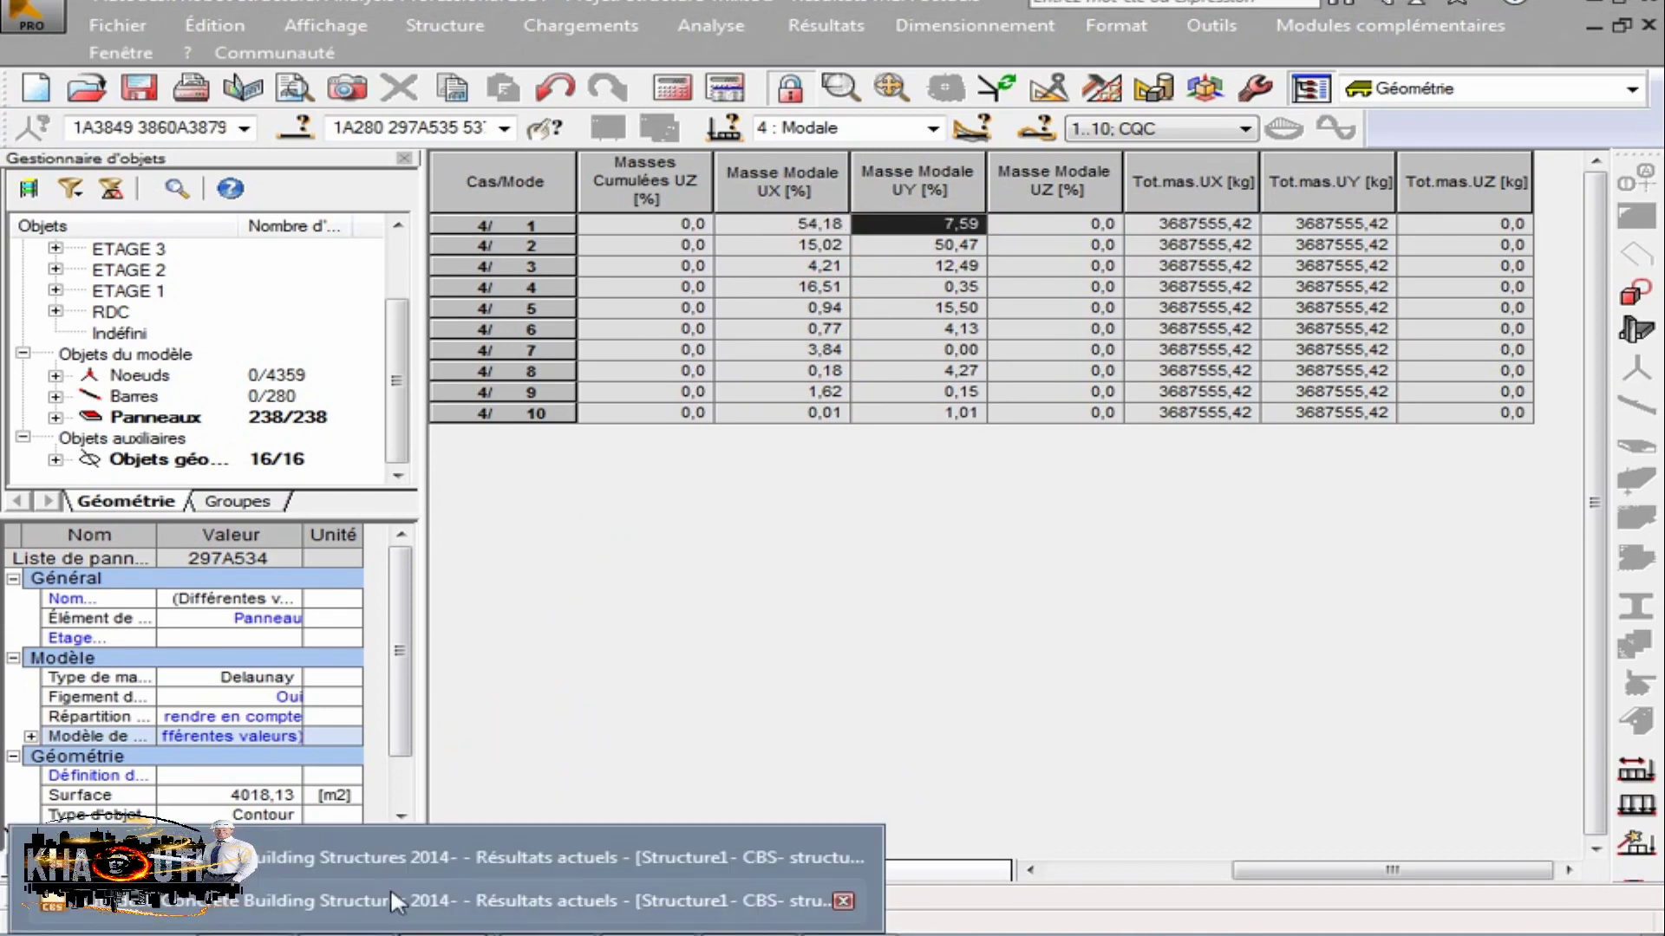
Switch to Concrete Building Structures to inspect the offset between the torsion centre T and gravity centre G, and return to Robot.
left_click(377, 860)
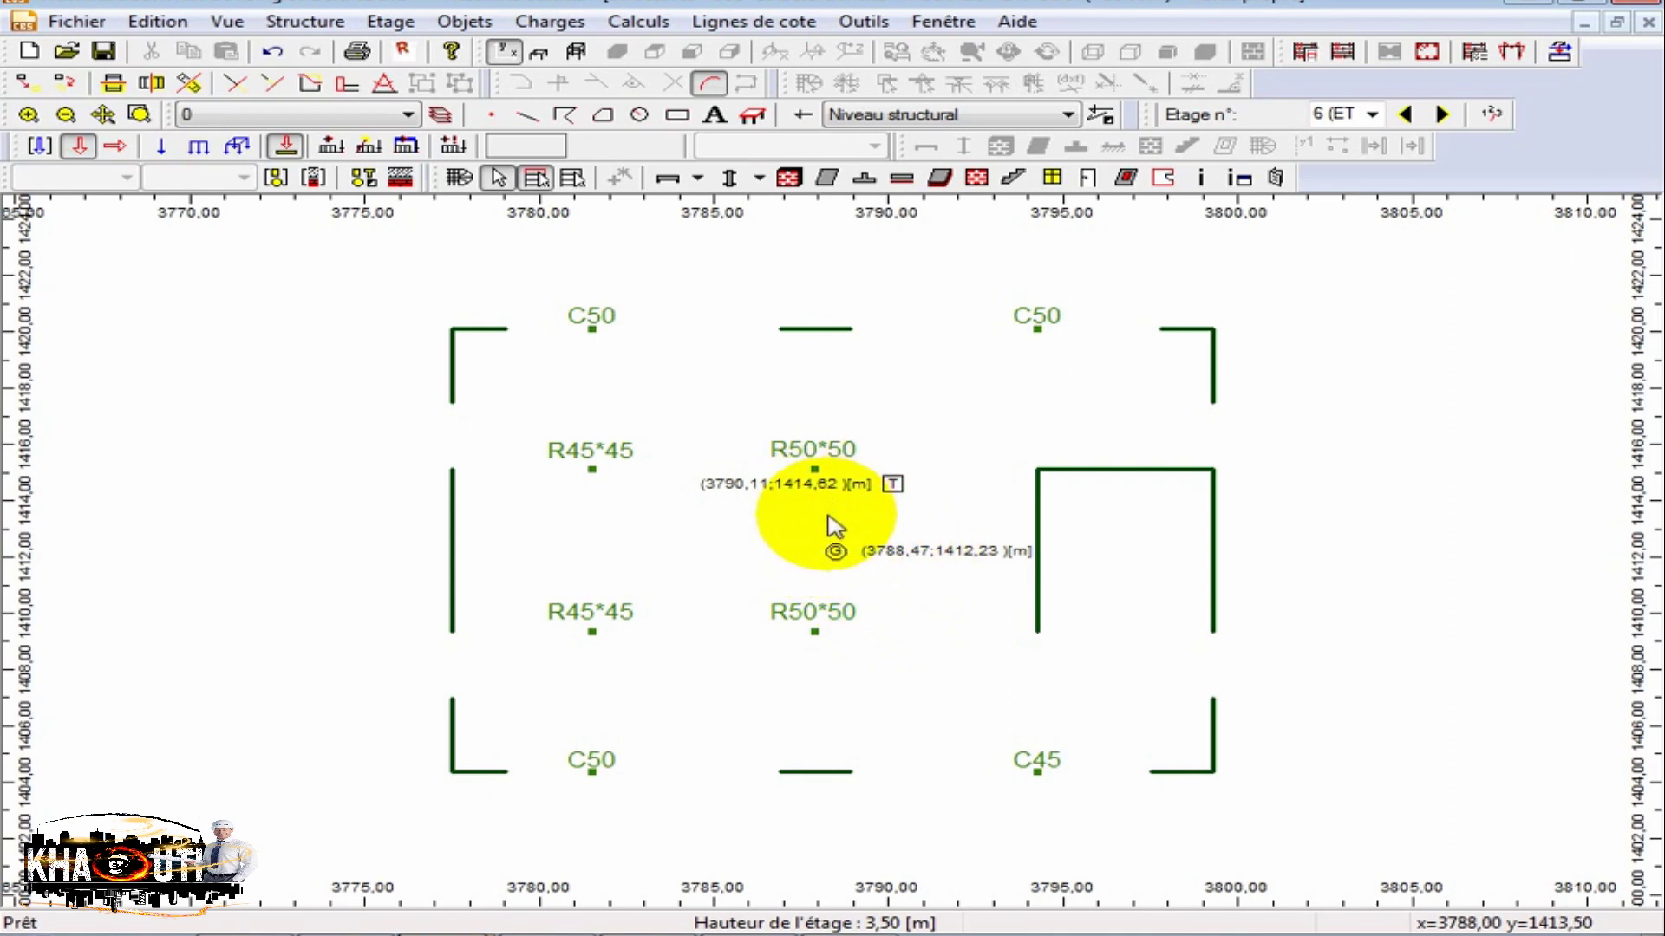
mouse_move(475, 917)
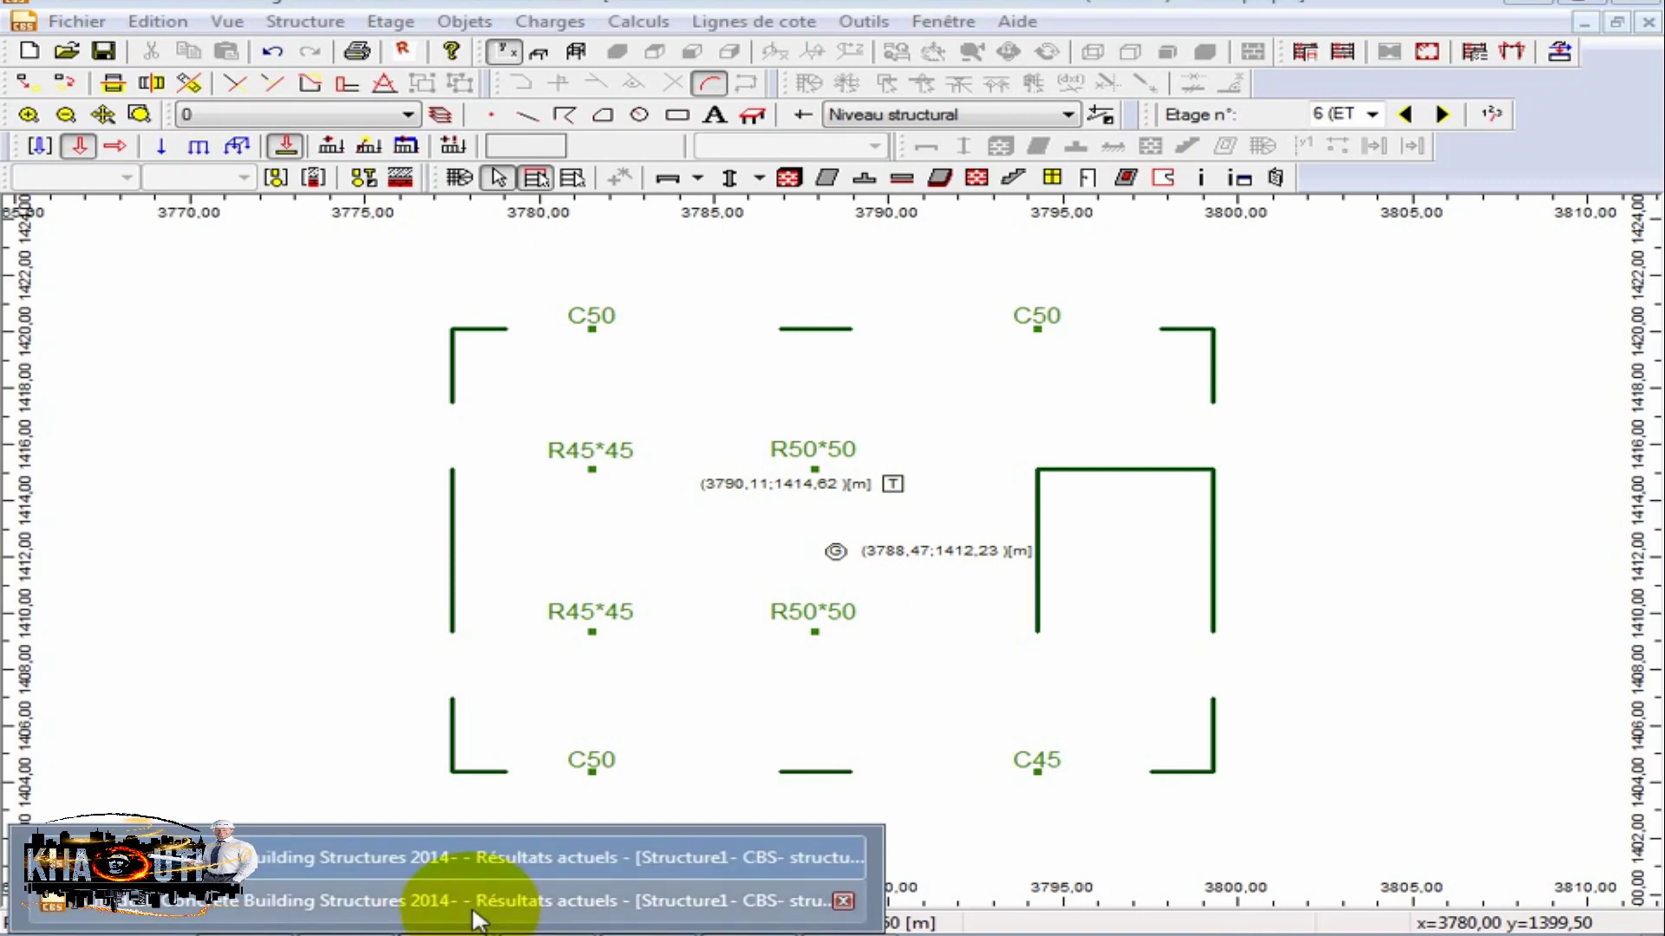
left_click(828, 935)
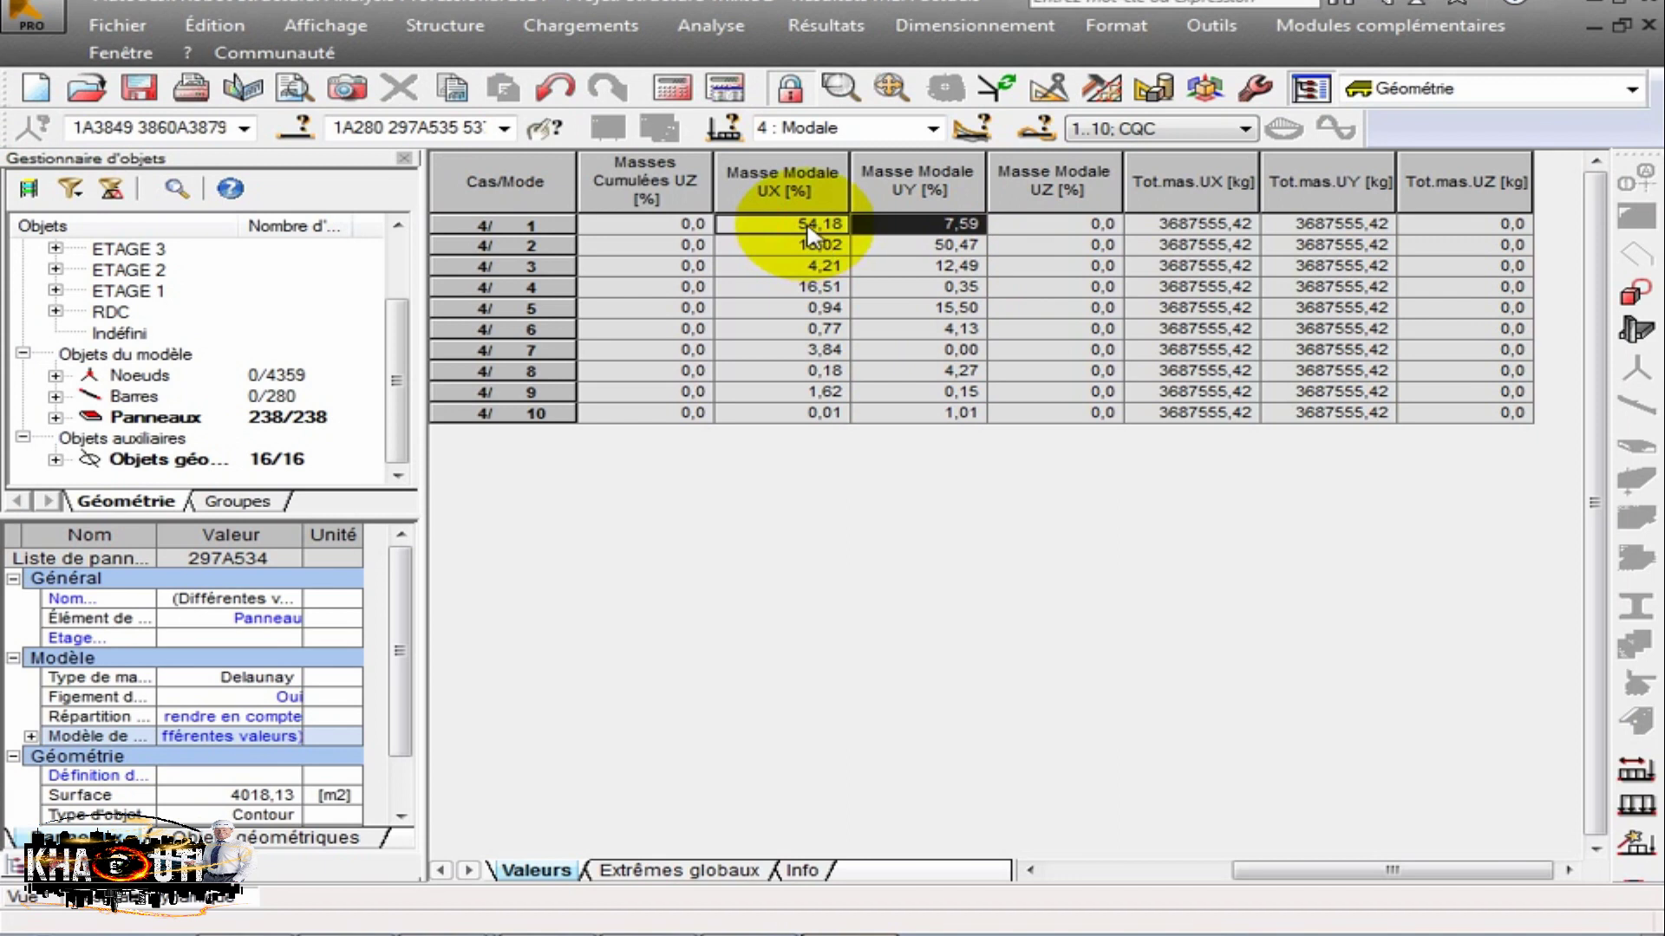
Examine mode 1's UX modal mass and highlight the whole mode 2 row in the results table.
left_click(810, 232)
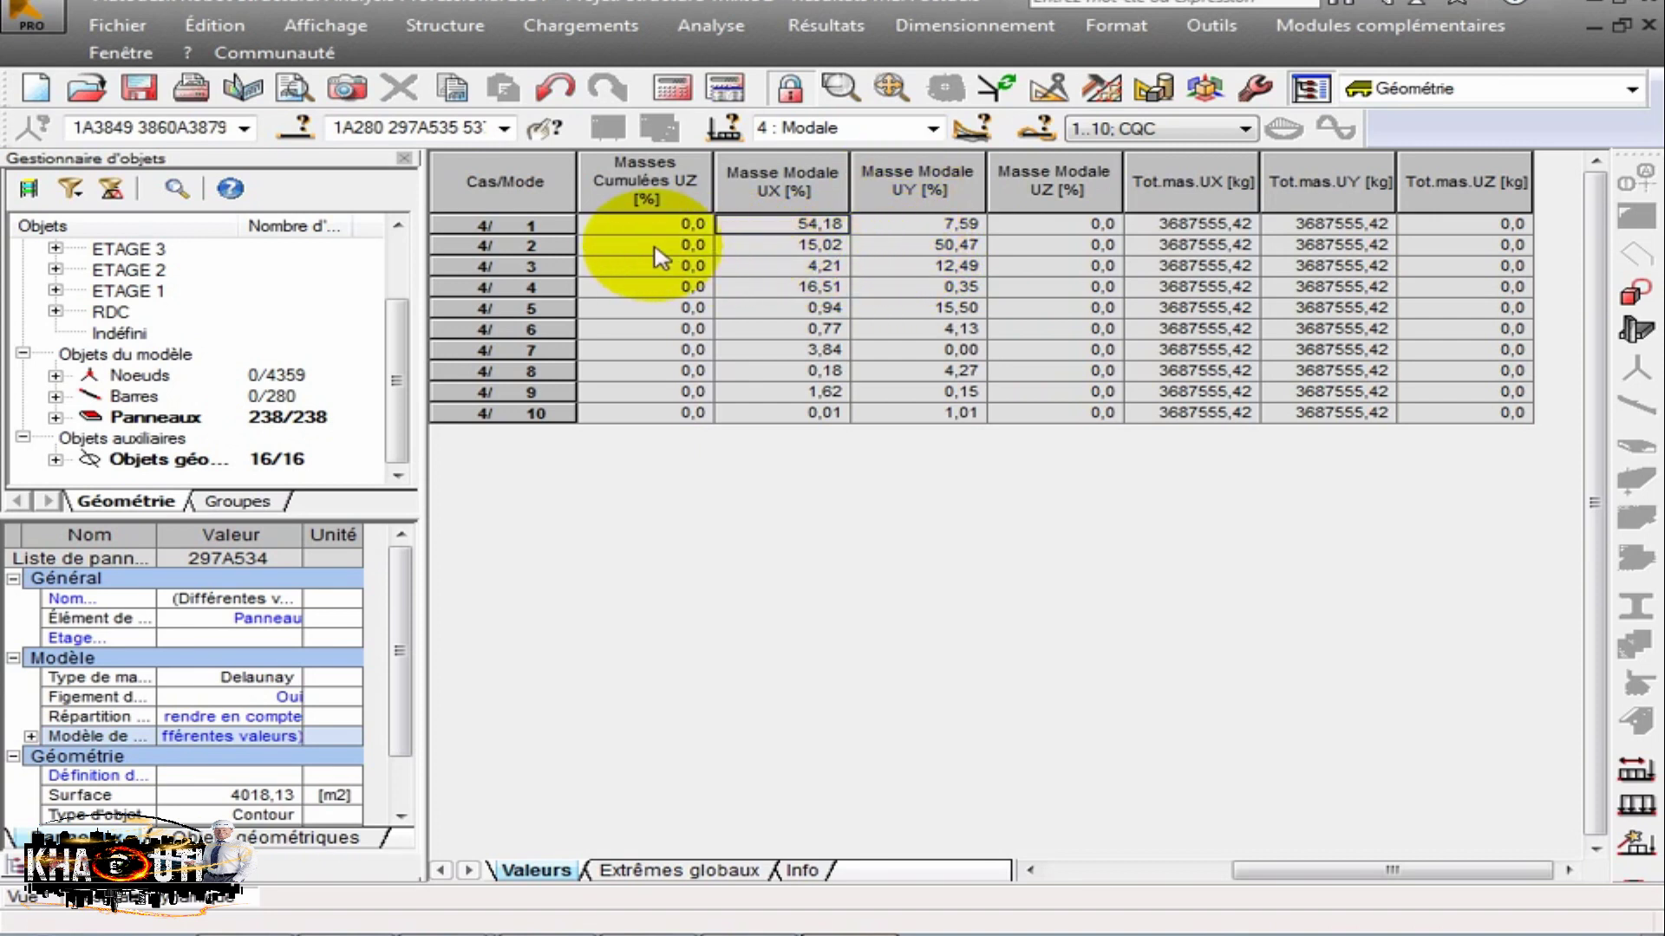
left_click(548, 245)
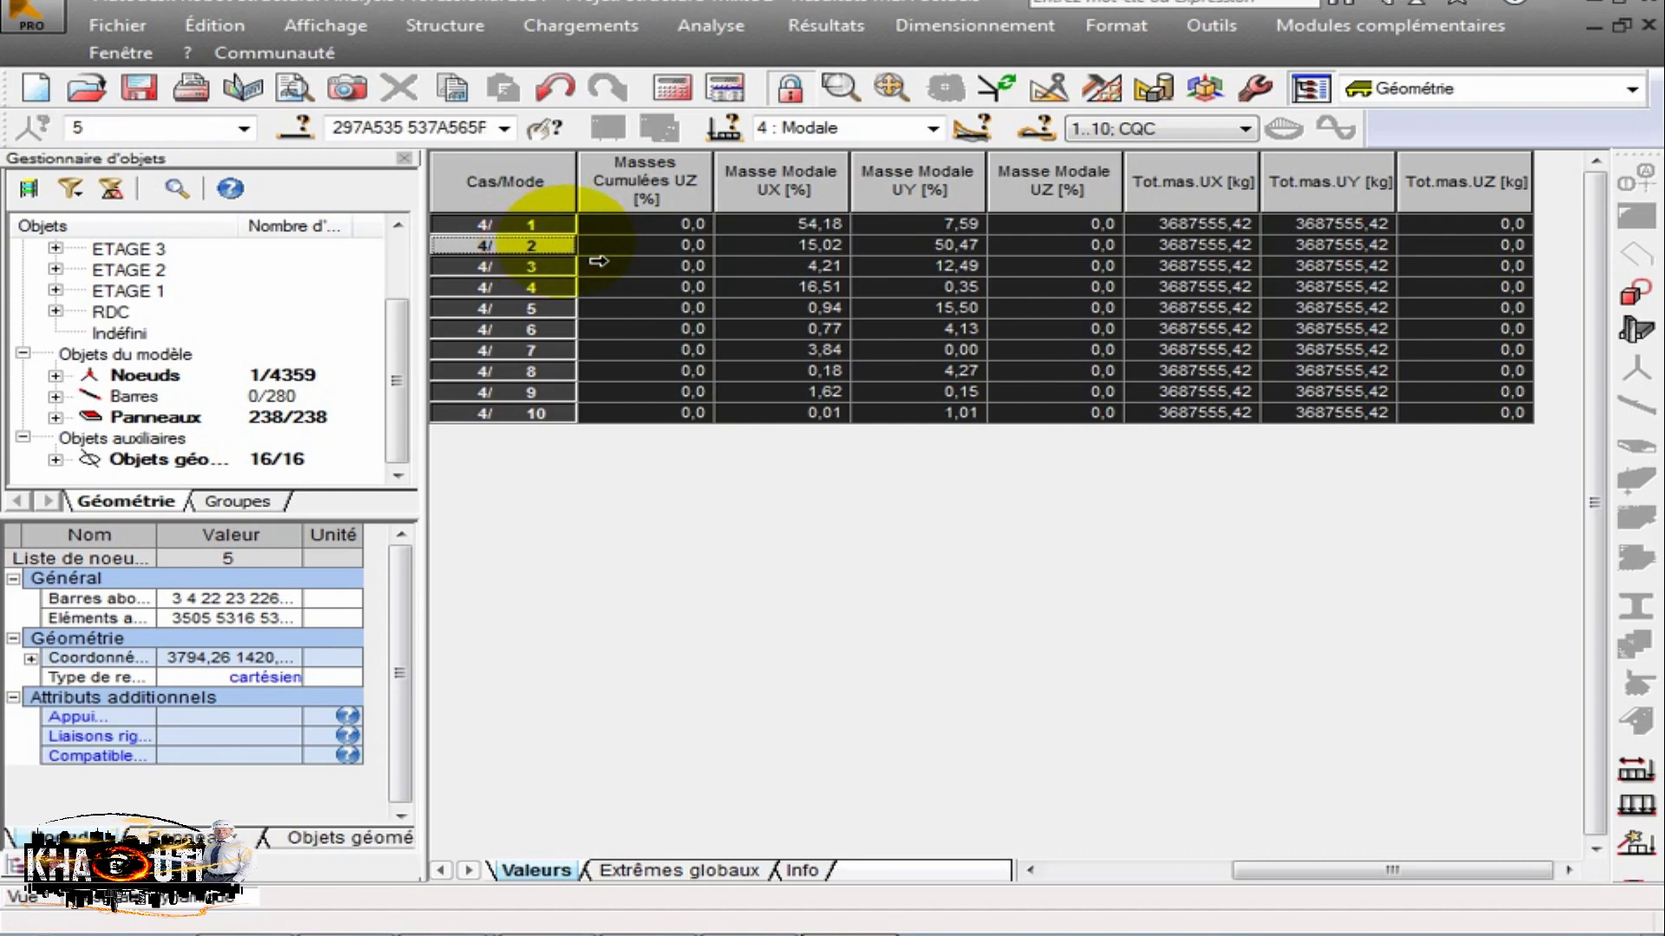
left_click(496, 246)
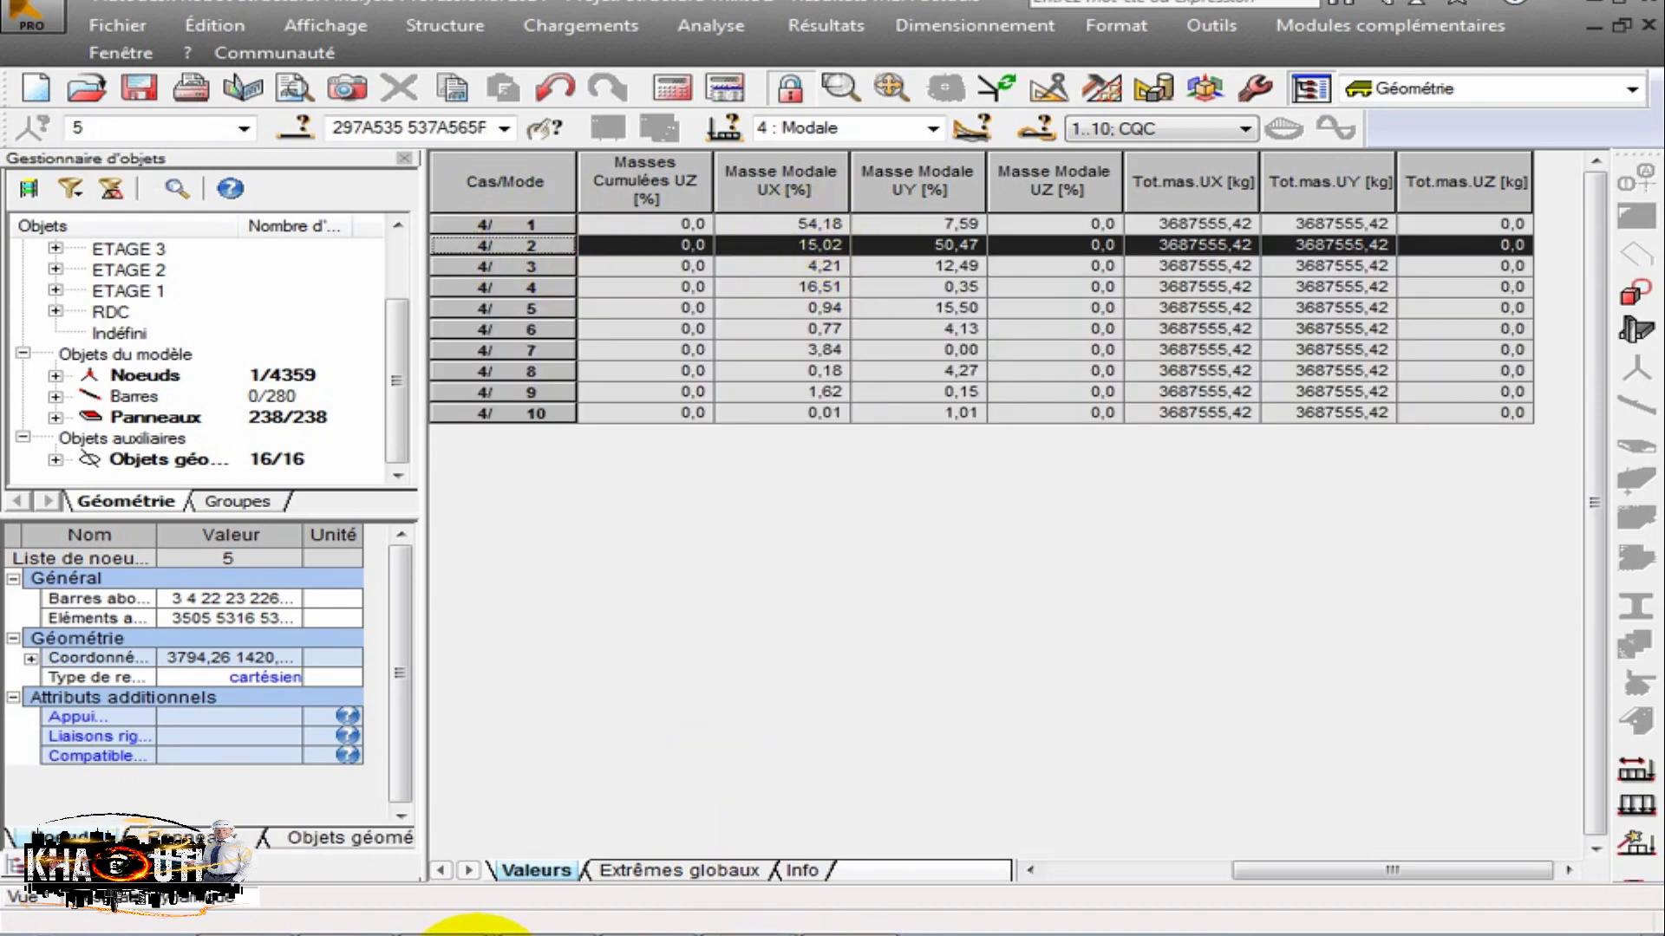
Recheck the T and G centres on the Concrete Building Structures plan and return to mode 1's UX modal mass in Robot.
left_click(412, 861)
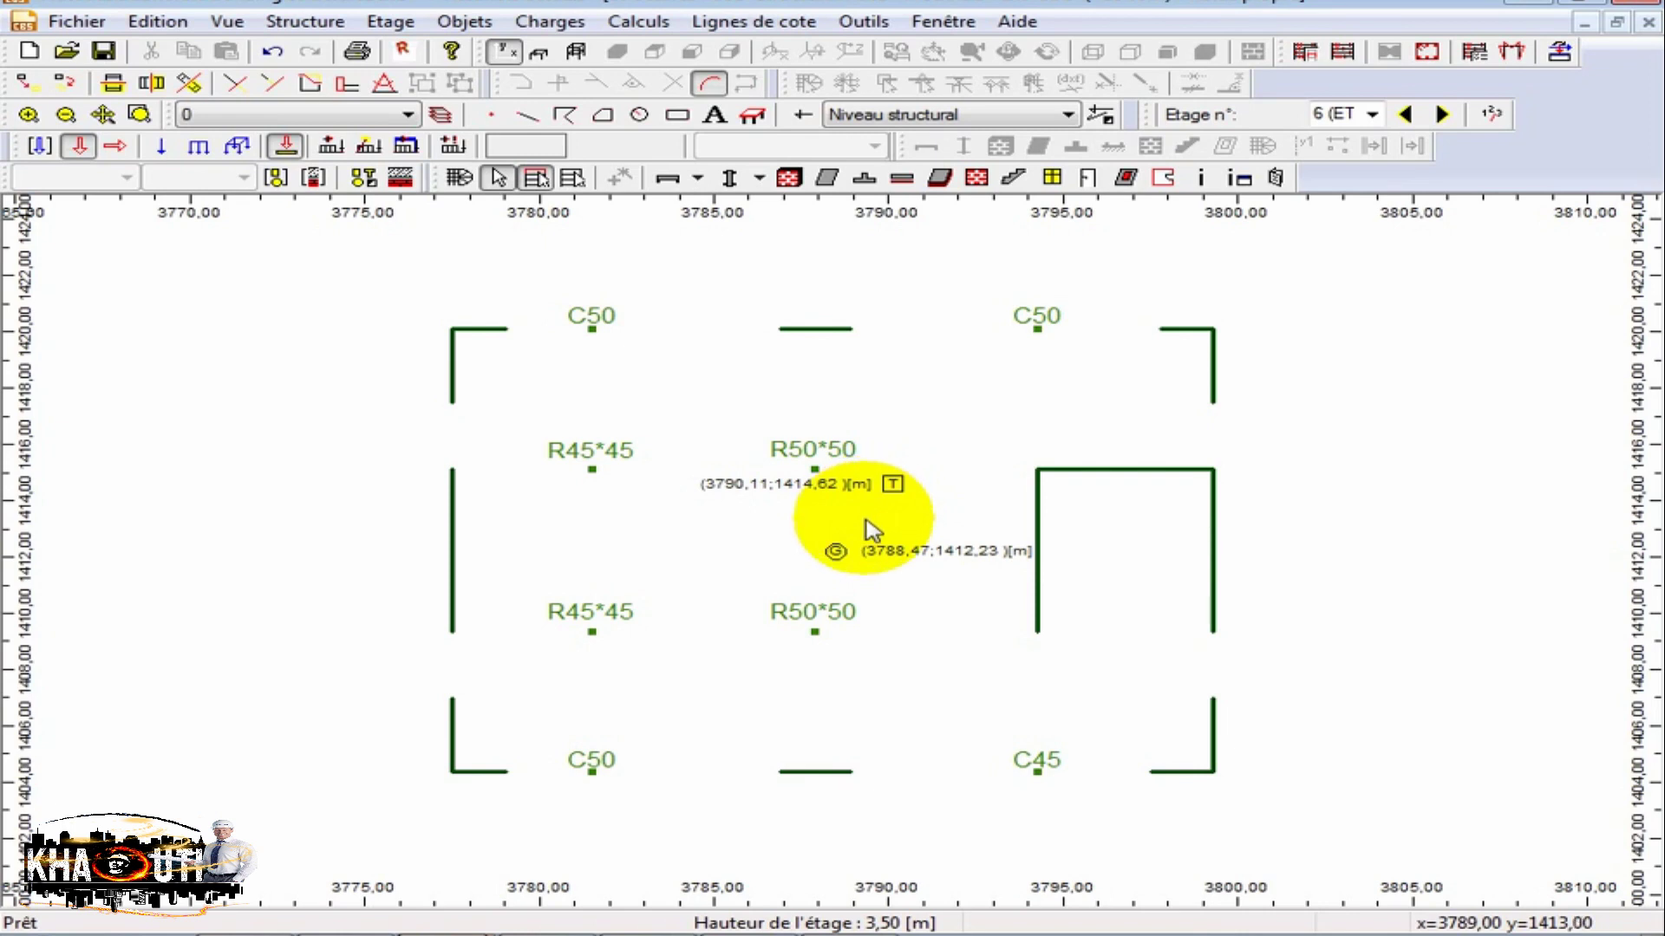
left_click(849, 929)
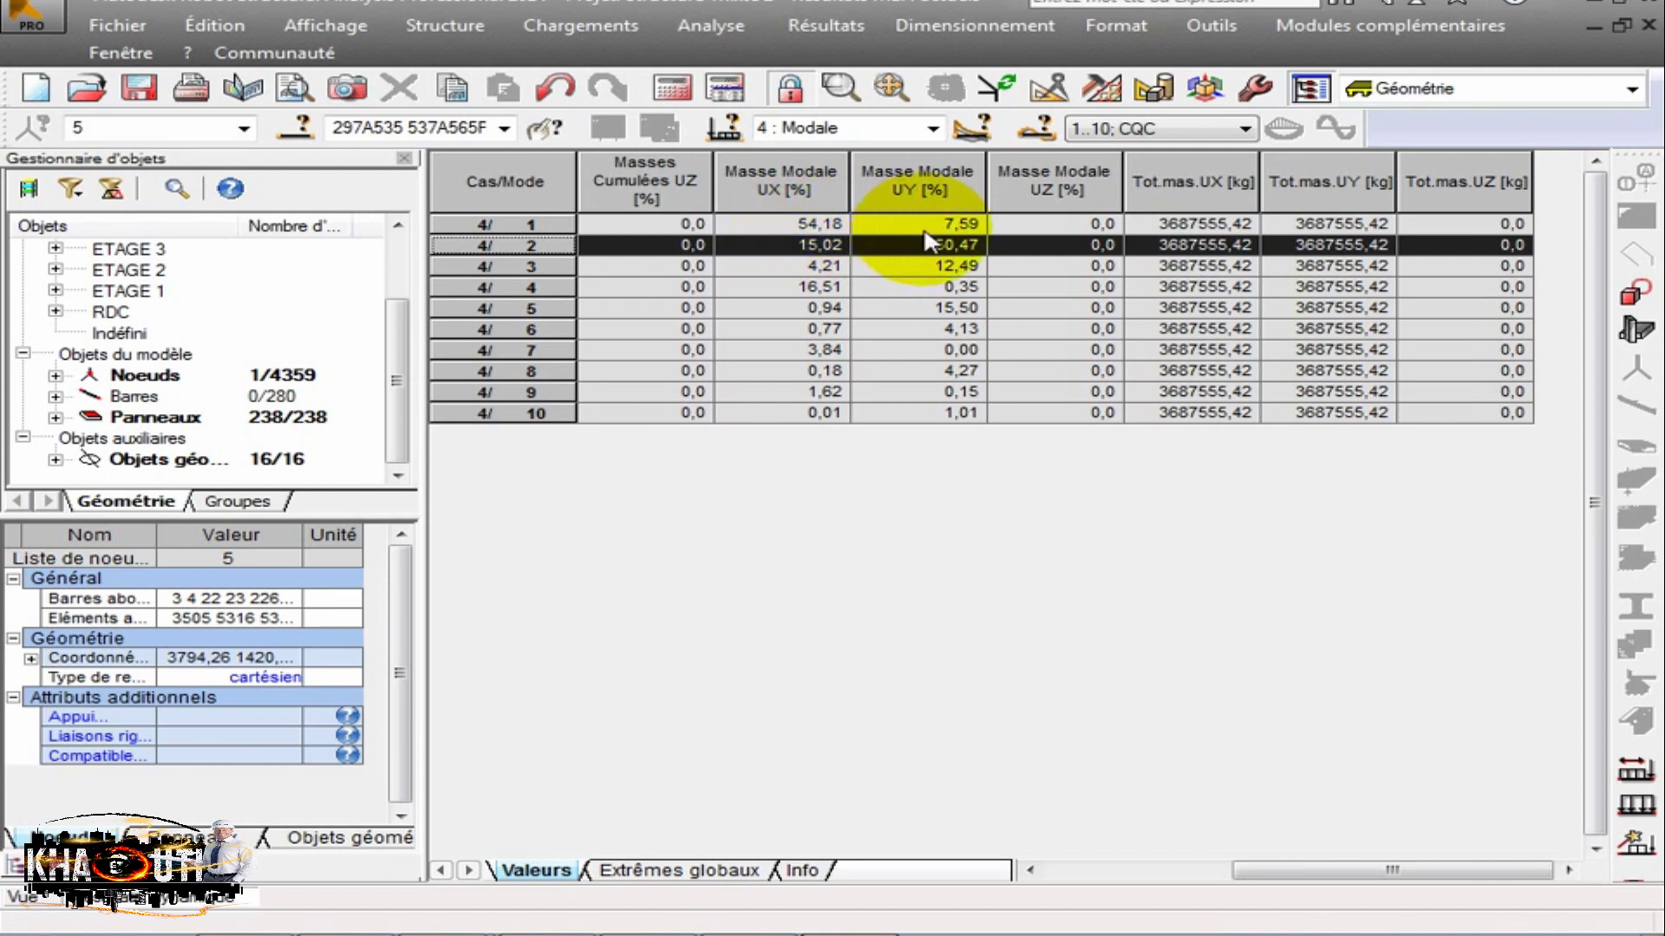
left_click(813, 224)
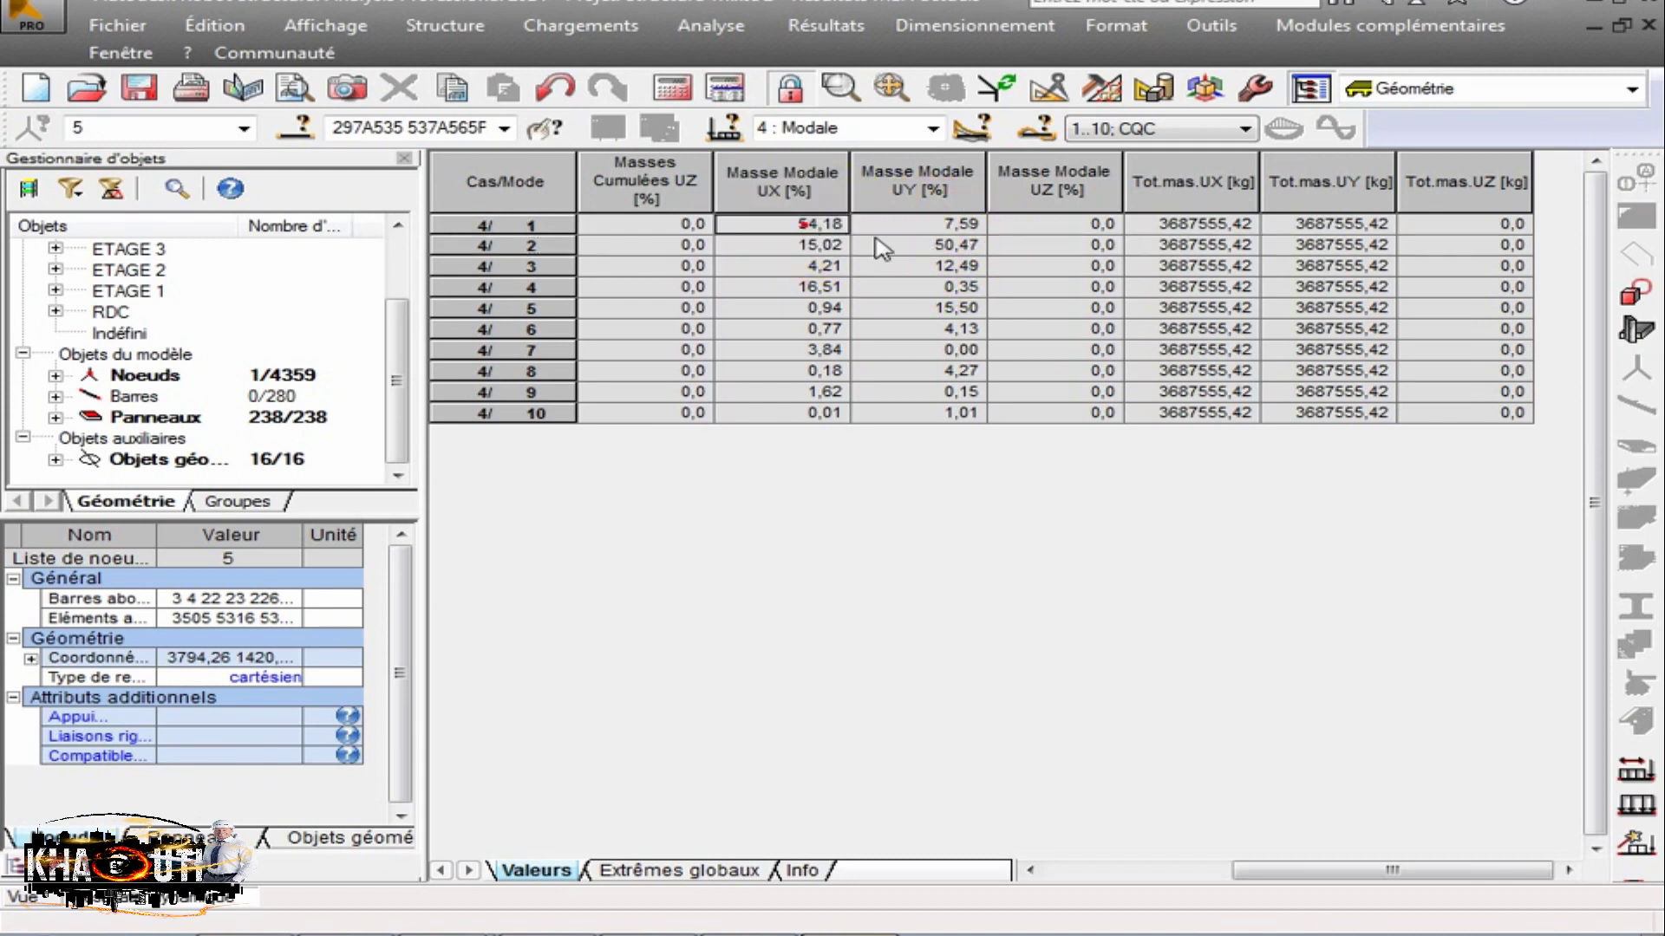
Highlight the UX and UY modal masses of the first three modes, and check the cumulative masses at mode 6.
mouse_move(811, 225)
left_mouse_down()
mouse_move(893, 269)
mouse_move(936, 268)
mouse_move(788, 228)
left_mouse_up()
left_click(930, 267)
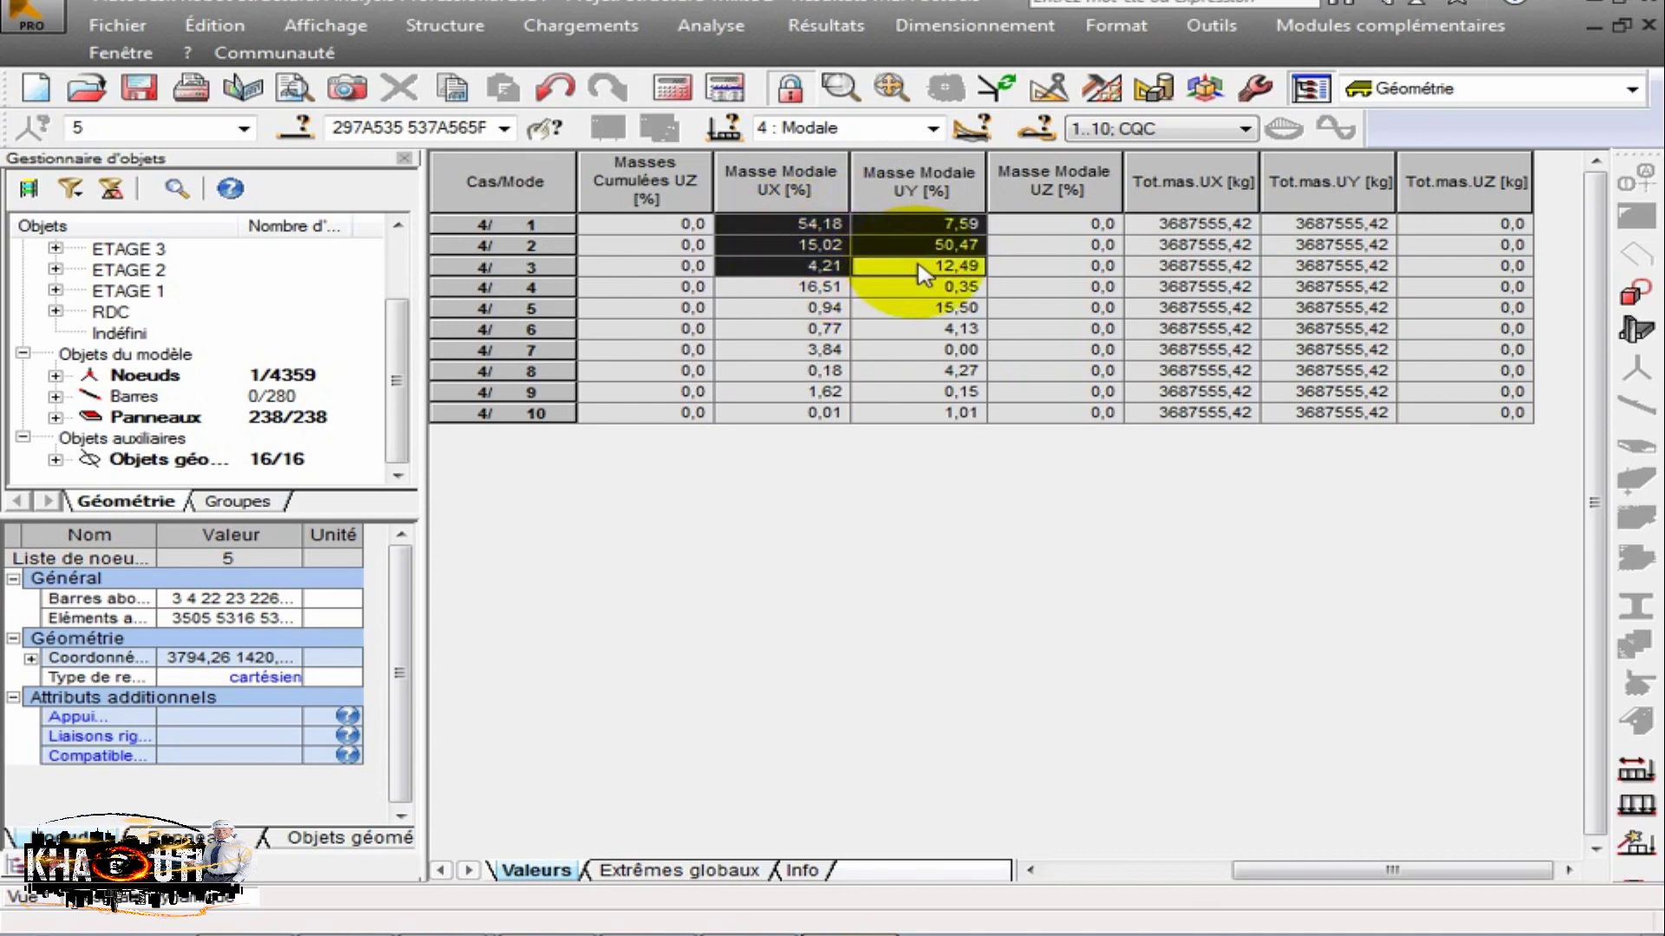
left_click_drag(1308, 872, 1053, 876)
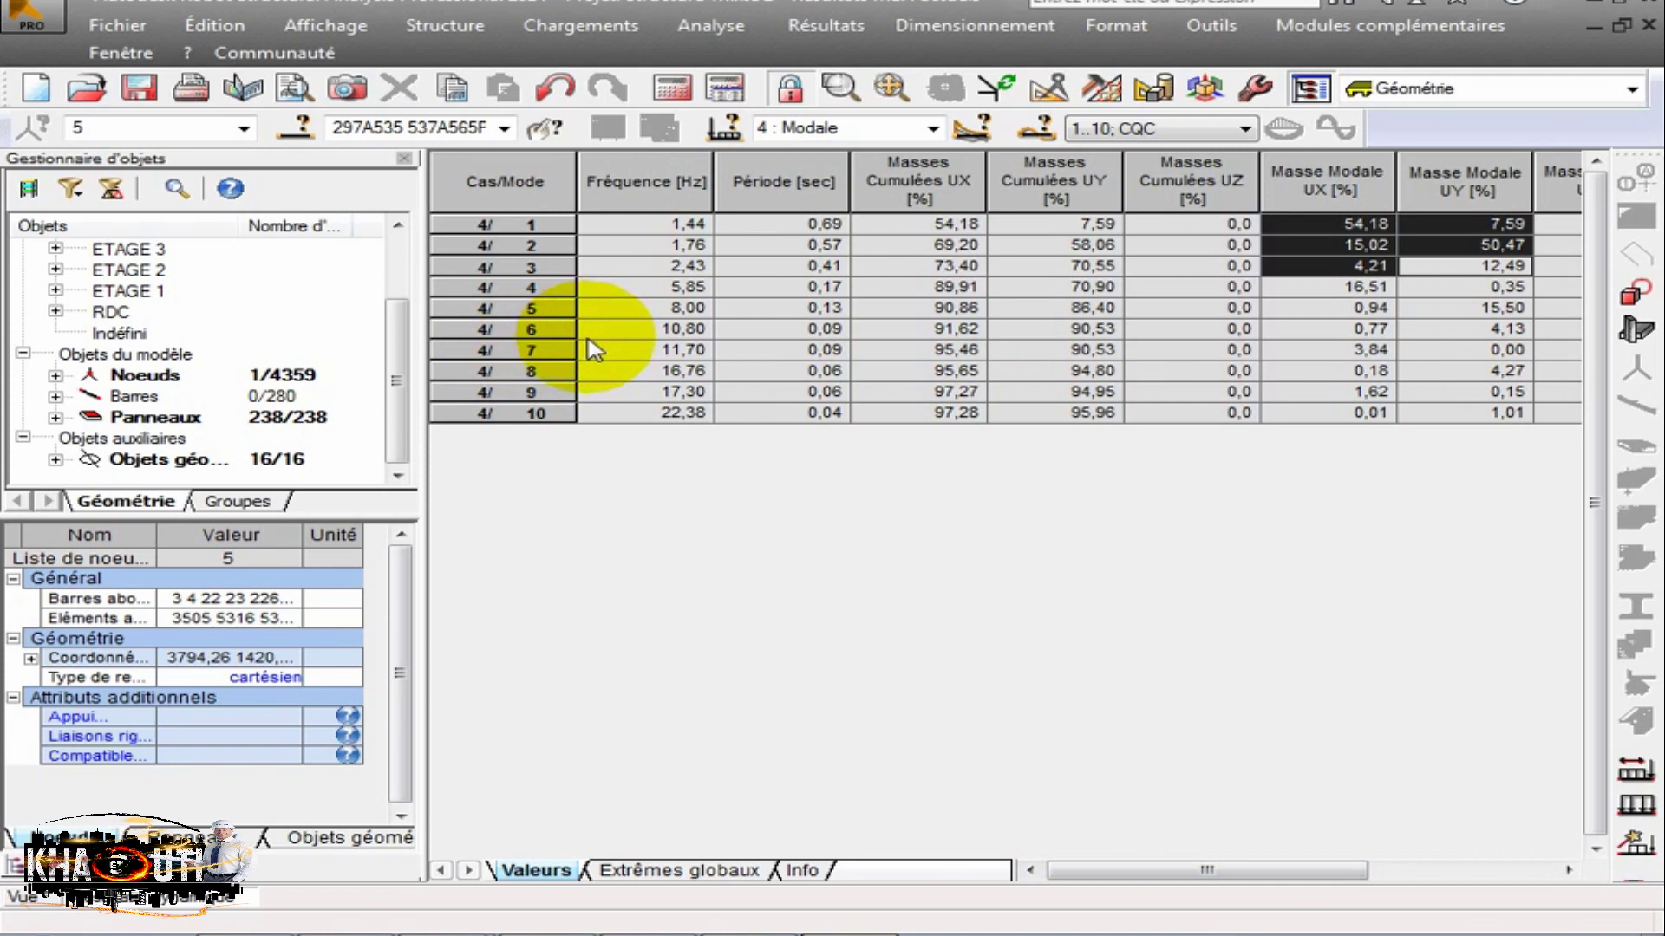
left_click(520, 330)
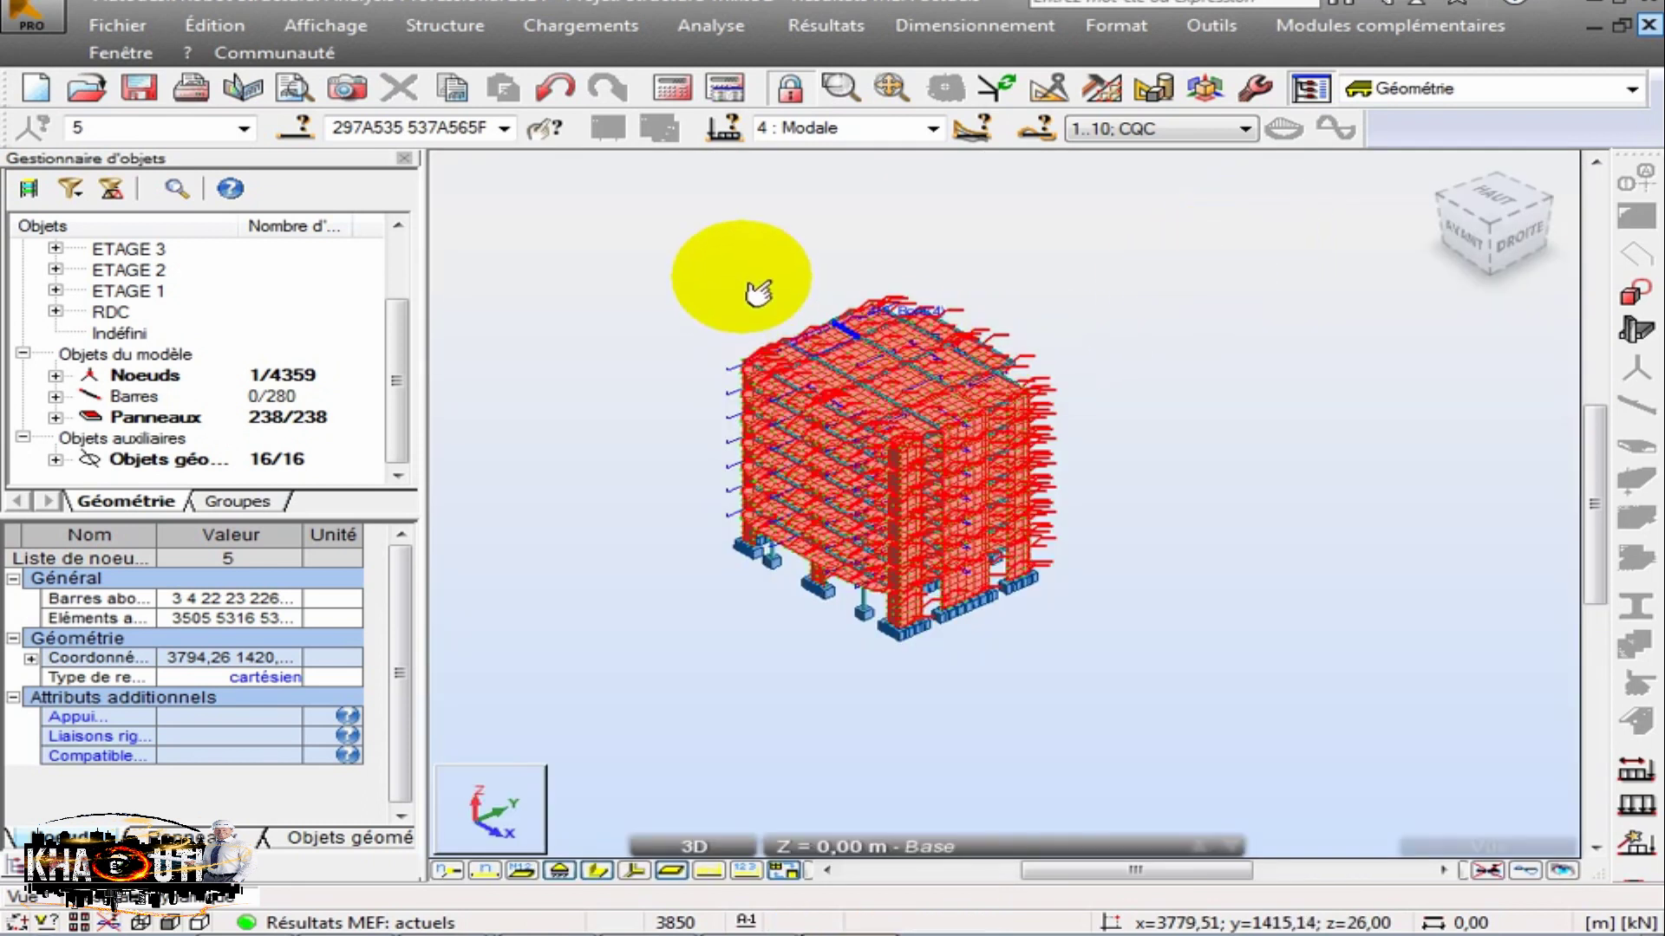
Set the number of modes of the Modale analysis case to 6 in the calculation options.
left_click(731, 89)
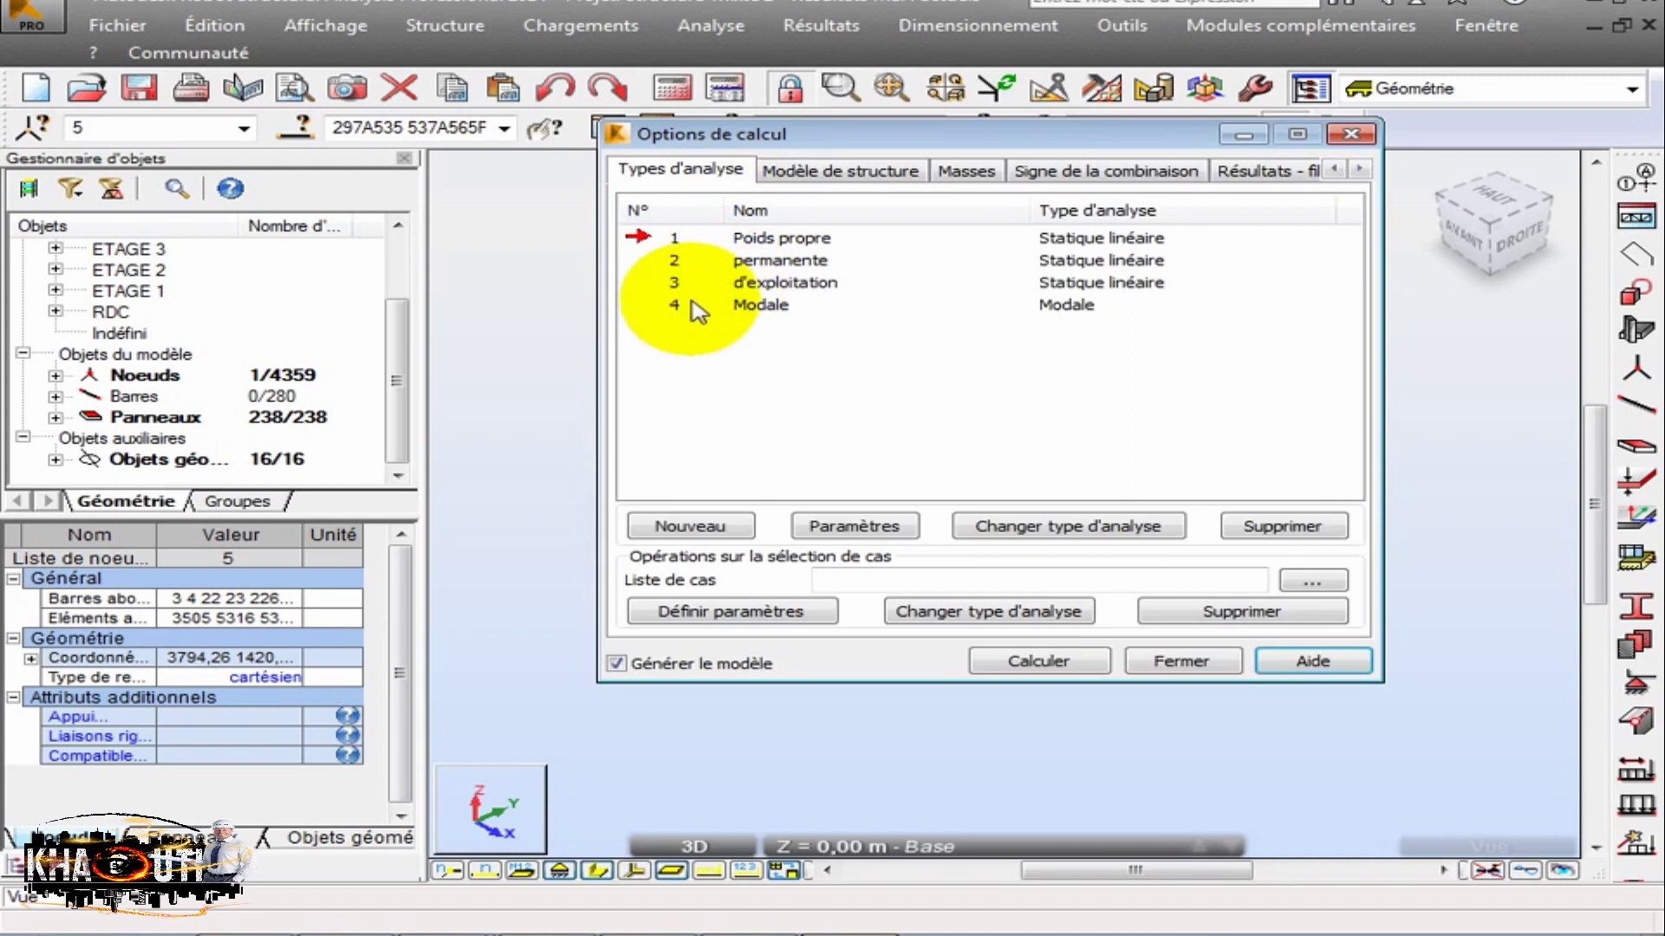
double_click(689, 305)
double_click(997, 223)
type("6")
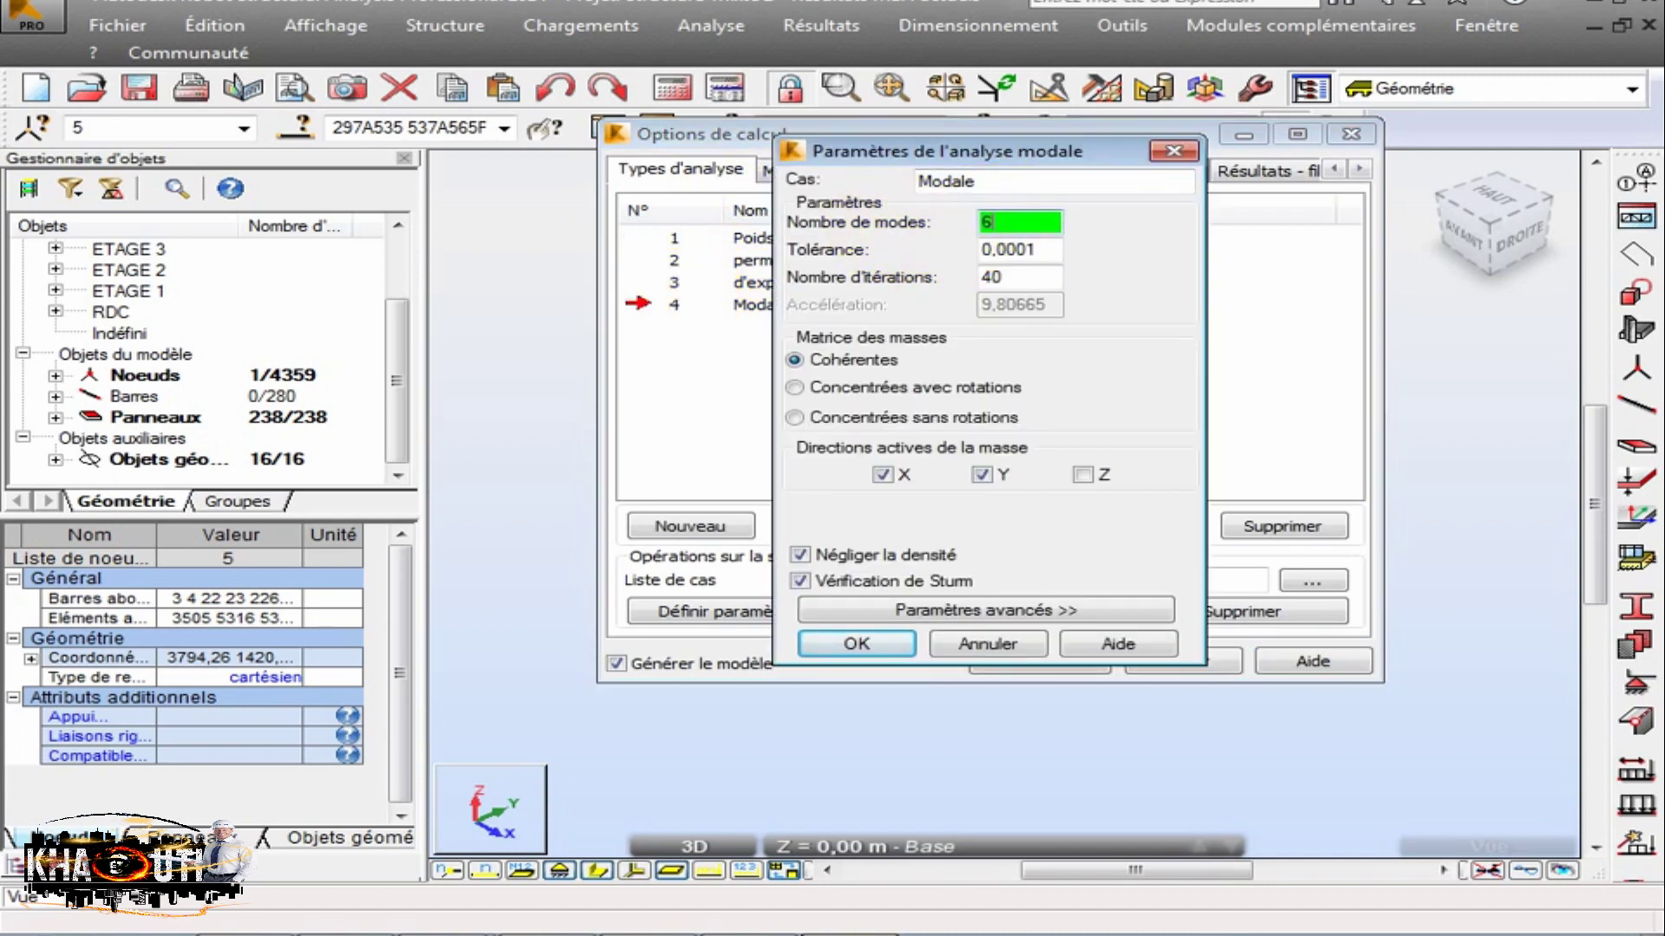
left_click(857, 644)
left_click(954, 540)
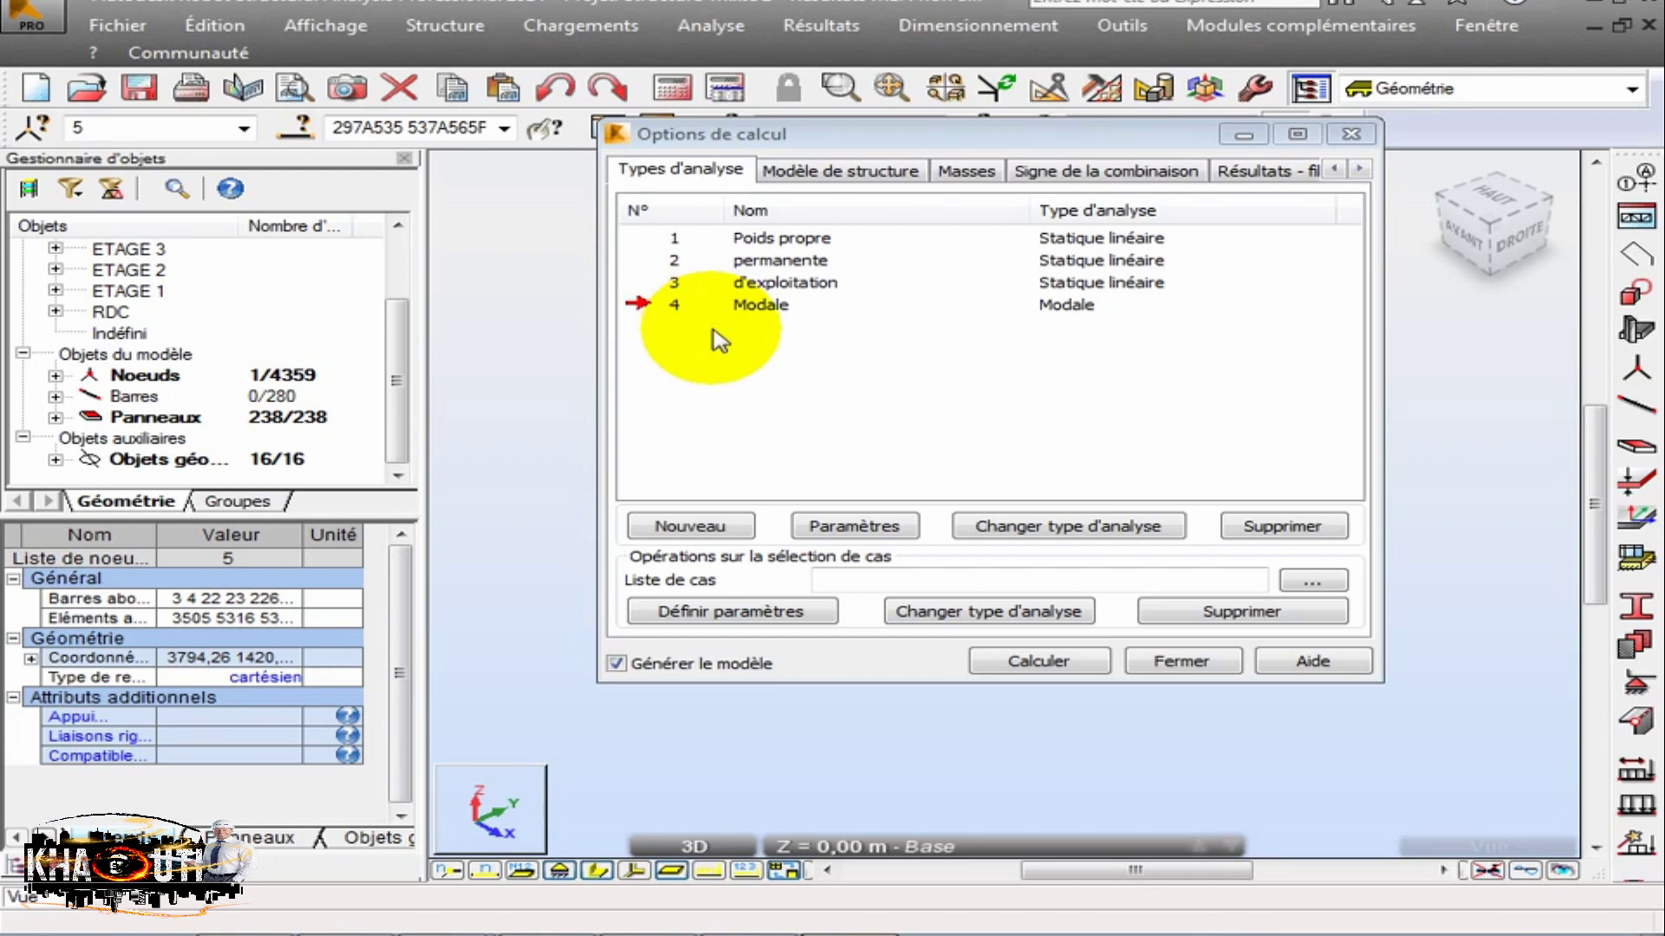
Add a new Sismique analysis case based on the R.P.S. 2011 code.
left_click(689, 525)
left_click(781, 373)
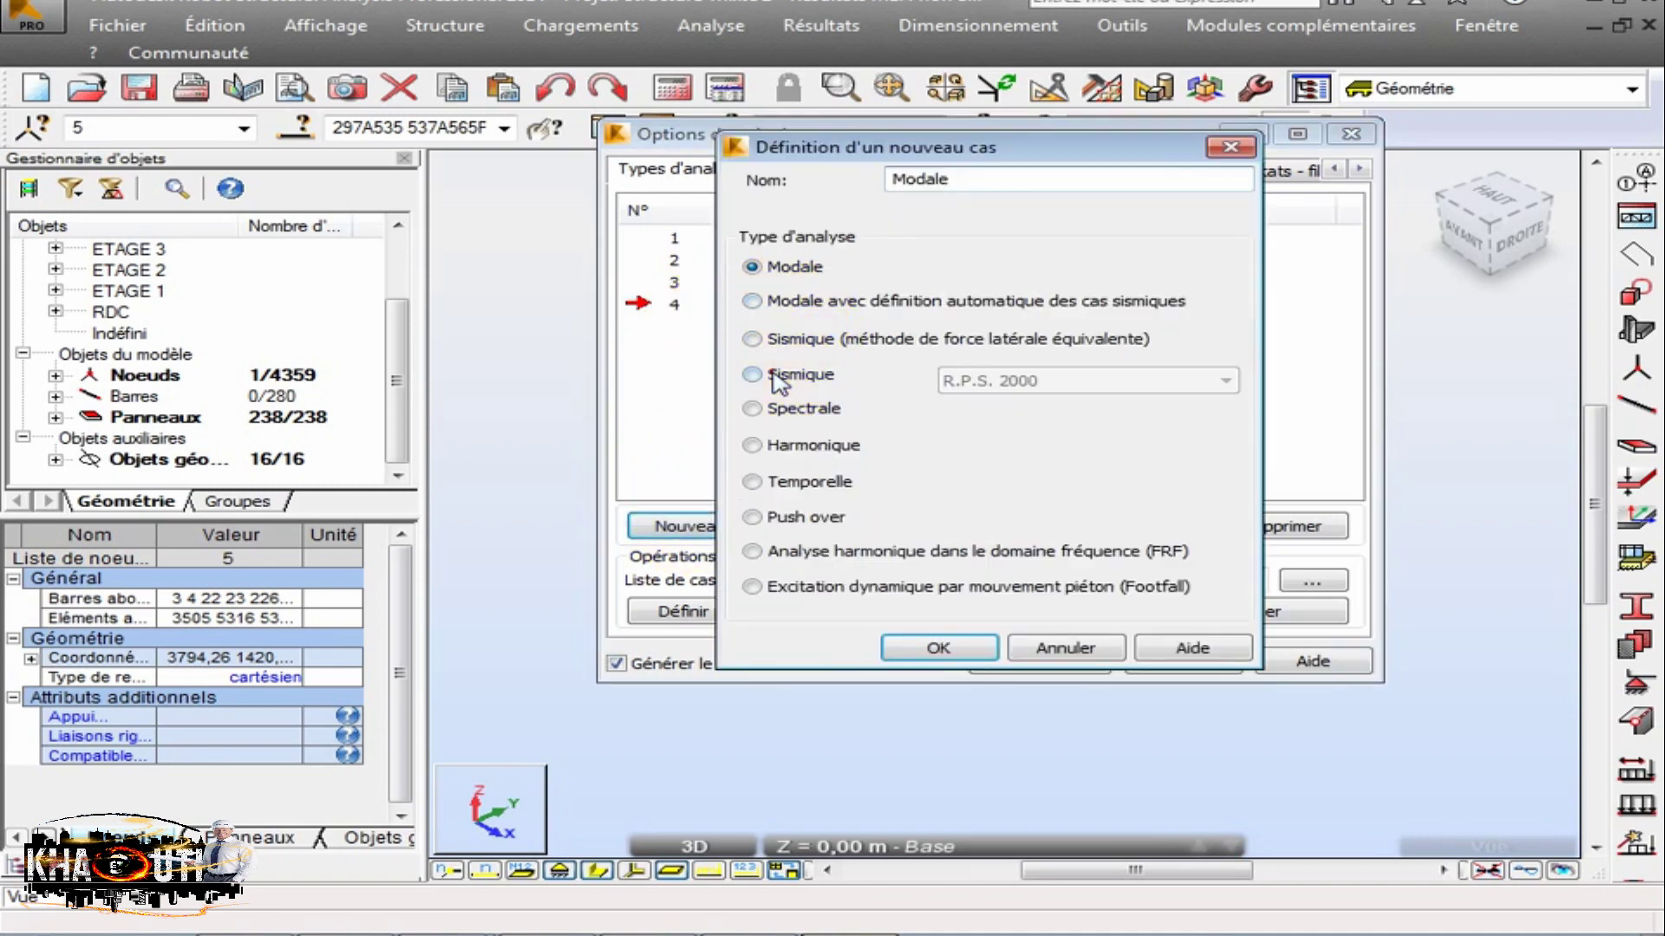
left_click(1127, 380)
left_click(1008, 545)
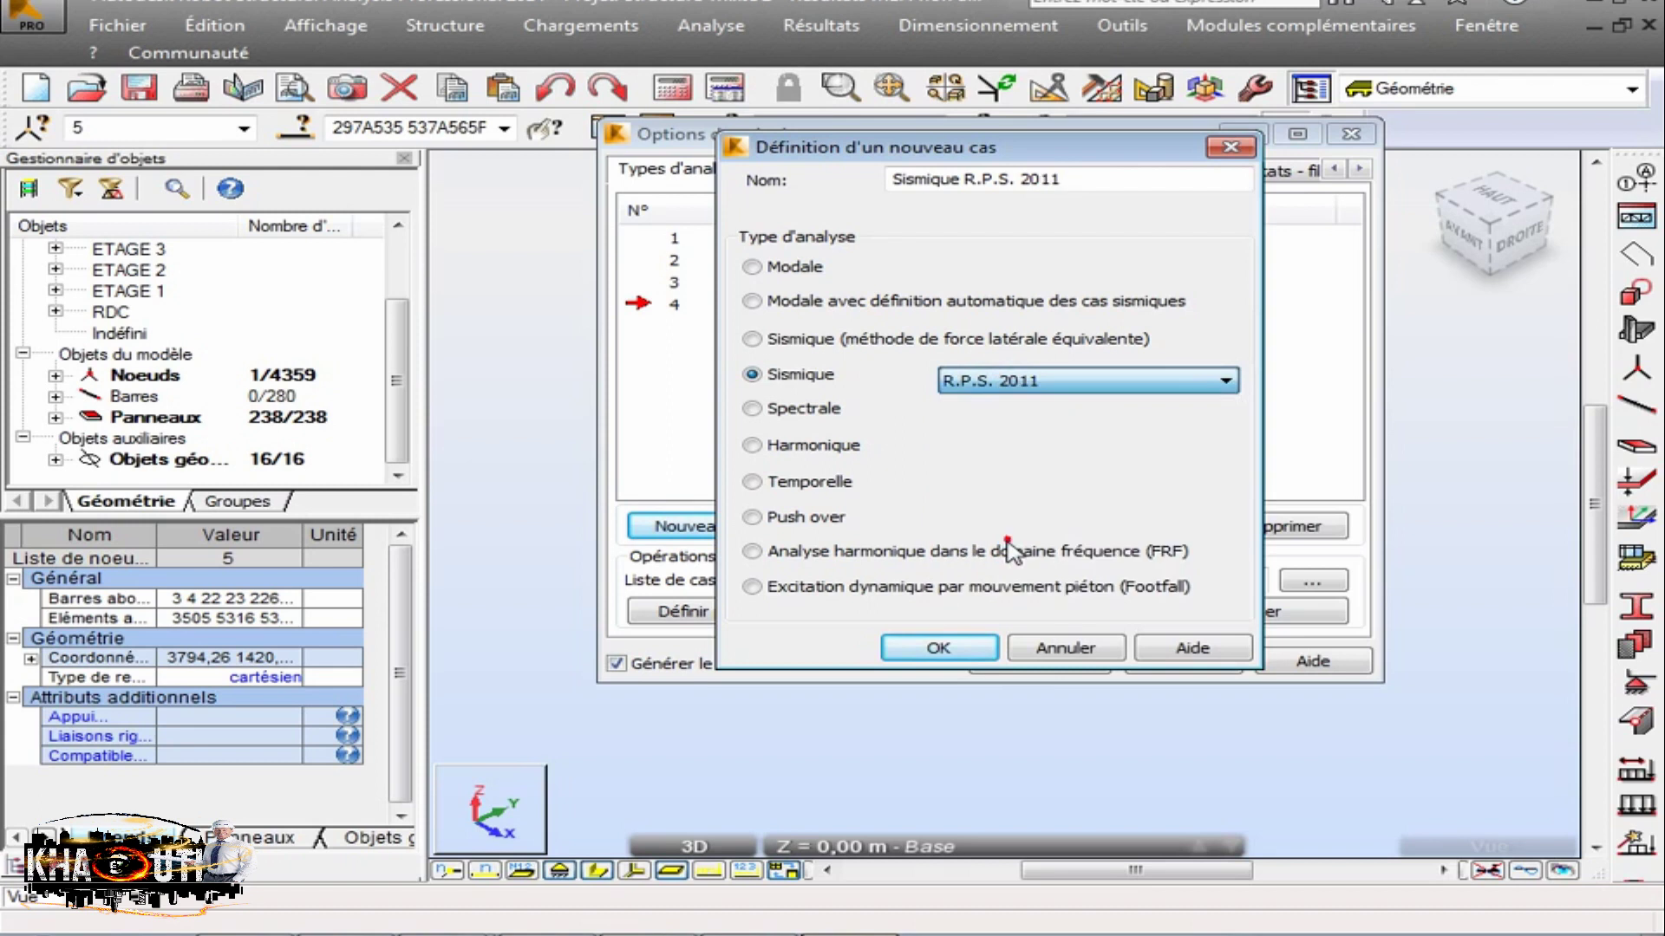
left_click(937, 647)
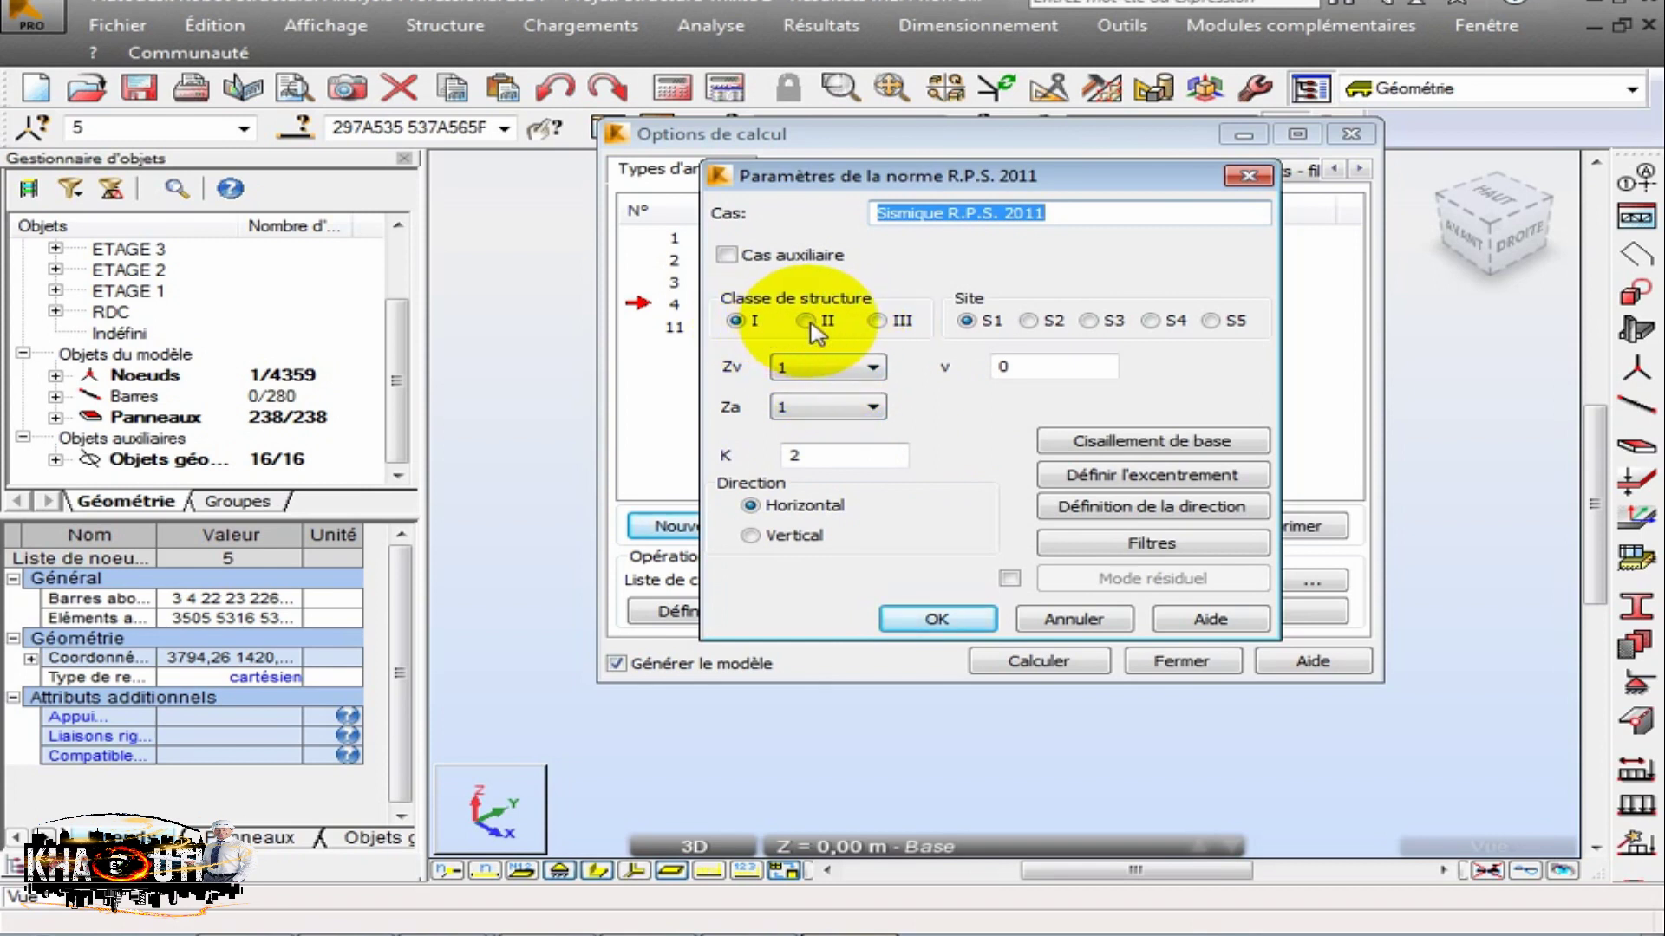
Define the R.P.S. 2011 parameters with site S3, Zv 4, Za 4 and K 3.
left_click(1088, 321)
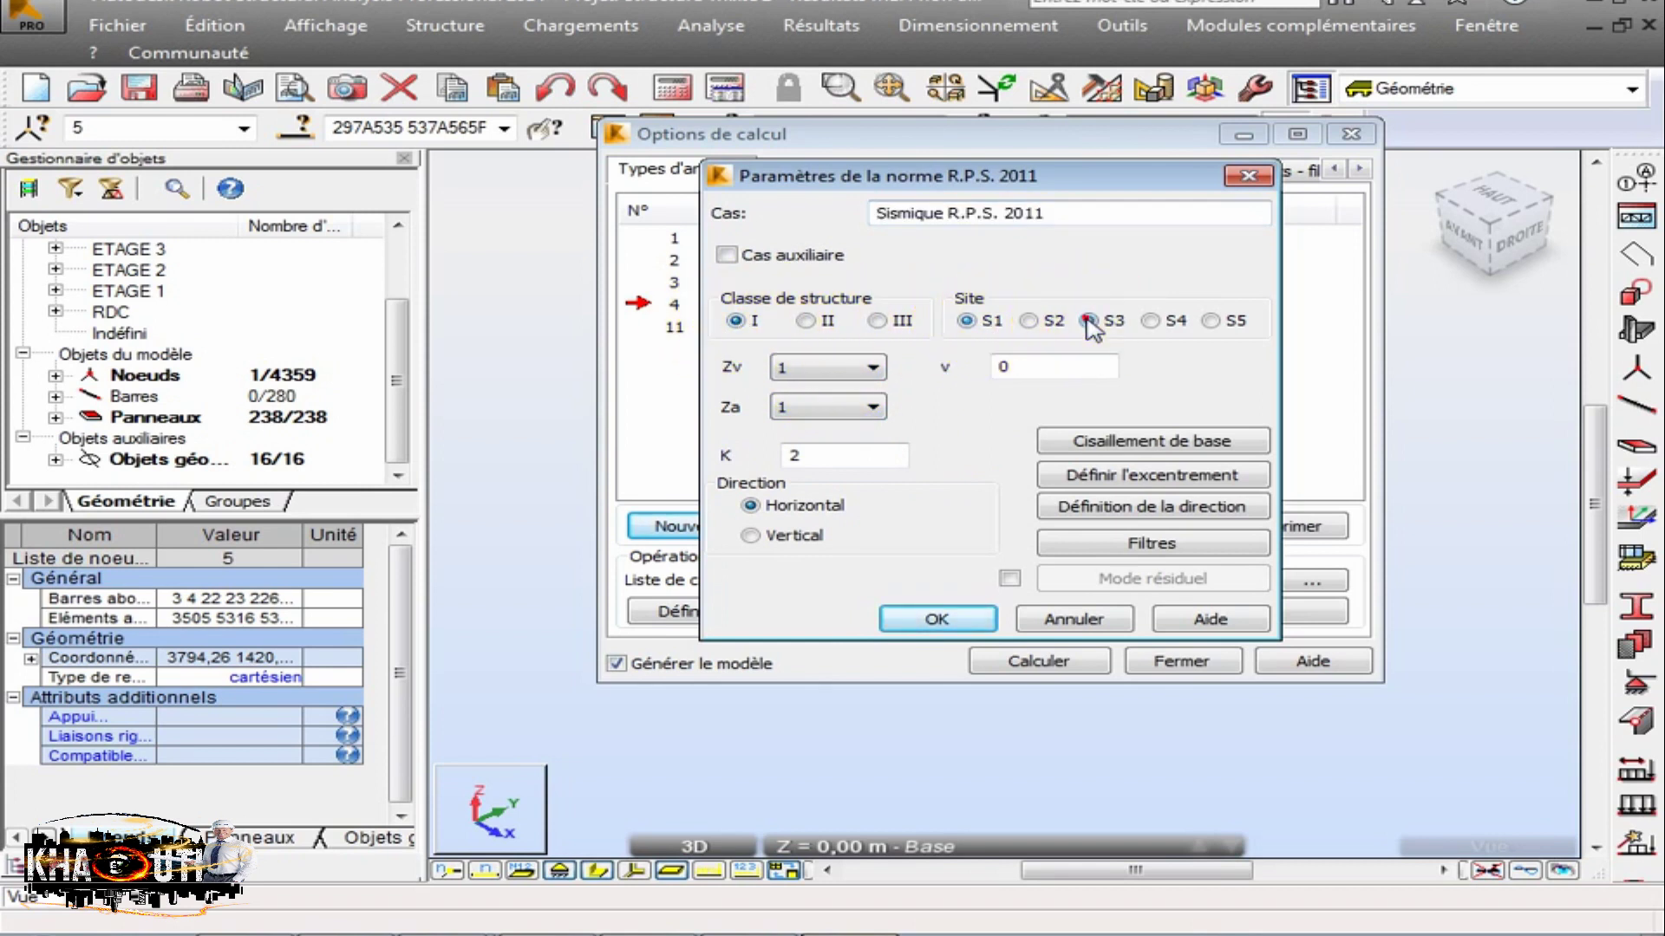
left_click(831, 367)
left_click(820, 458)
left_click(828, 407)
left_click(815, 500)
left_click(789, 455)
type("3")
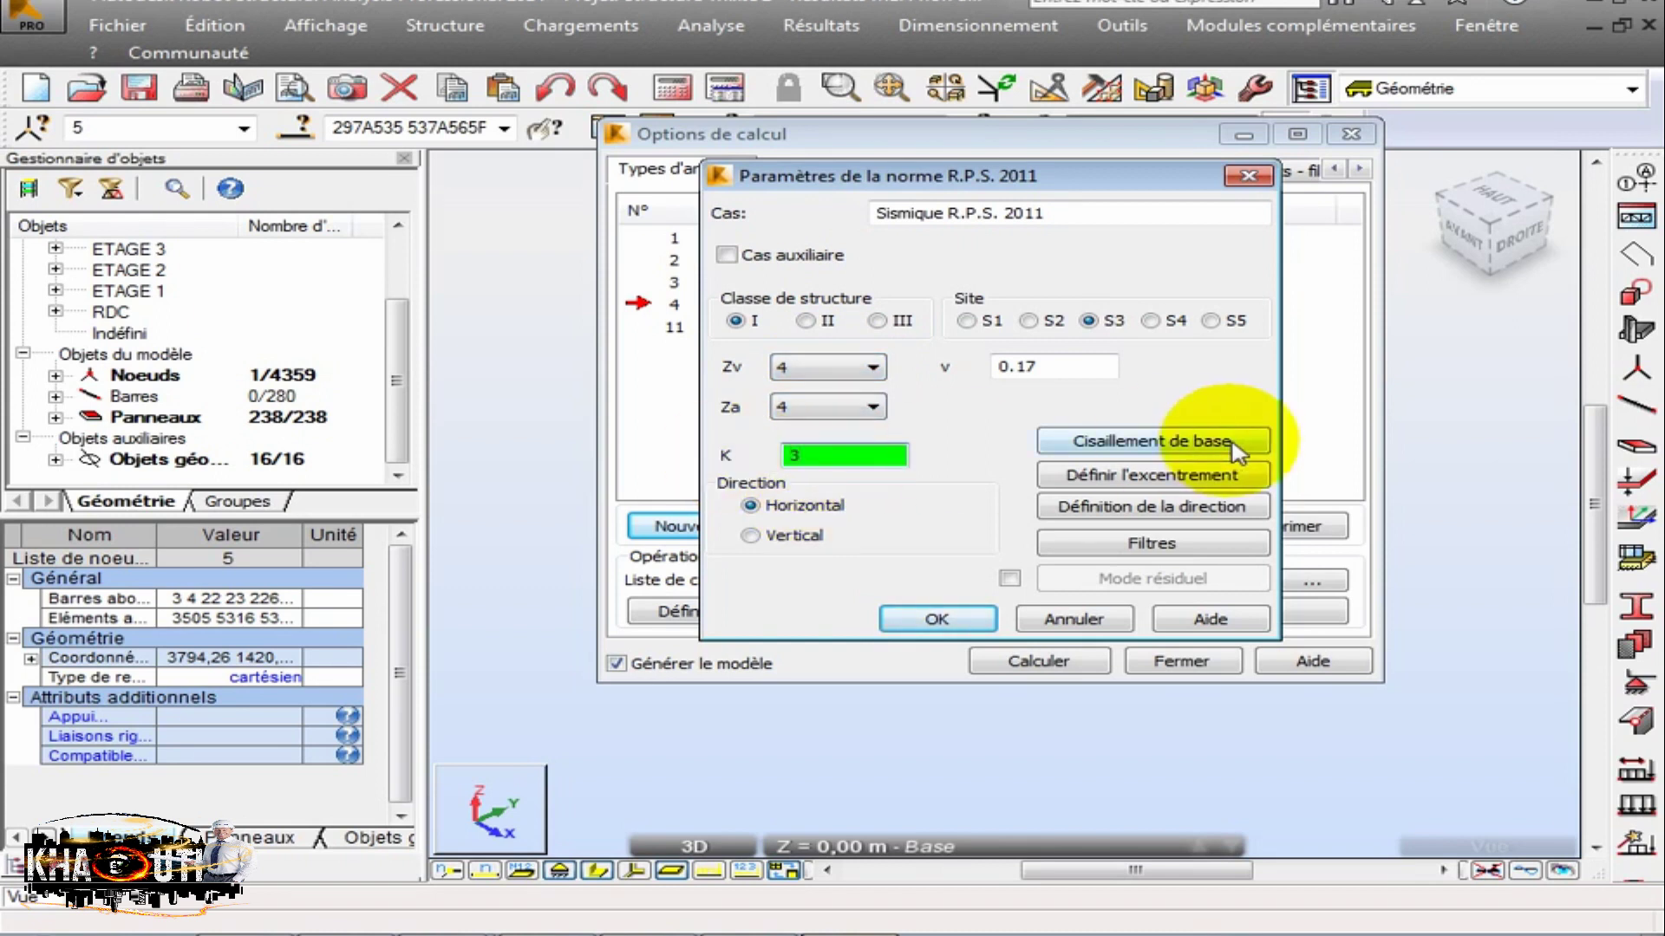
Set the seismic direction's Z component to 0 and accept the R.P.S. 2011 case parameters.
left_click(1152, 507)
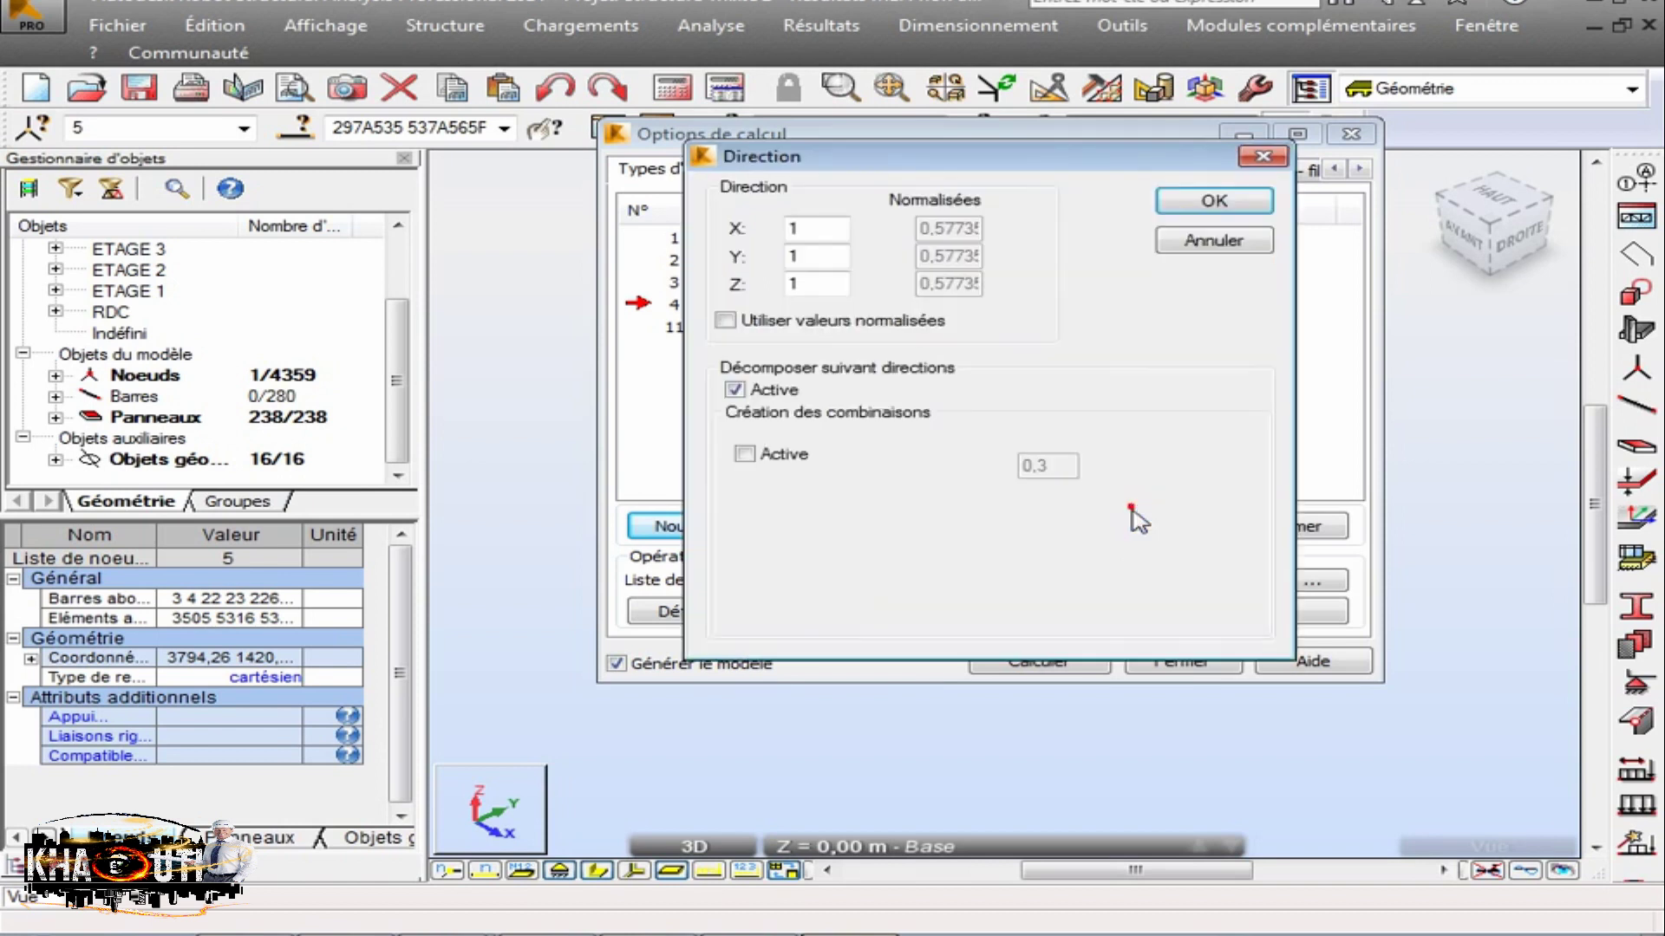
left_click(805, 285)
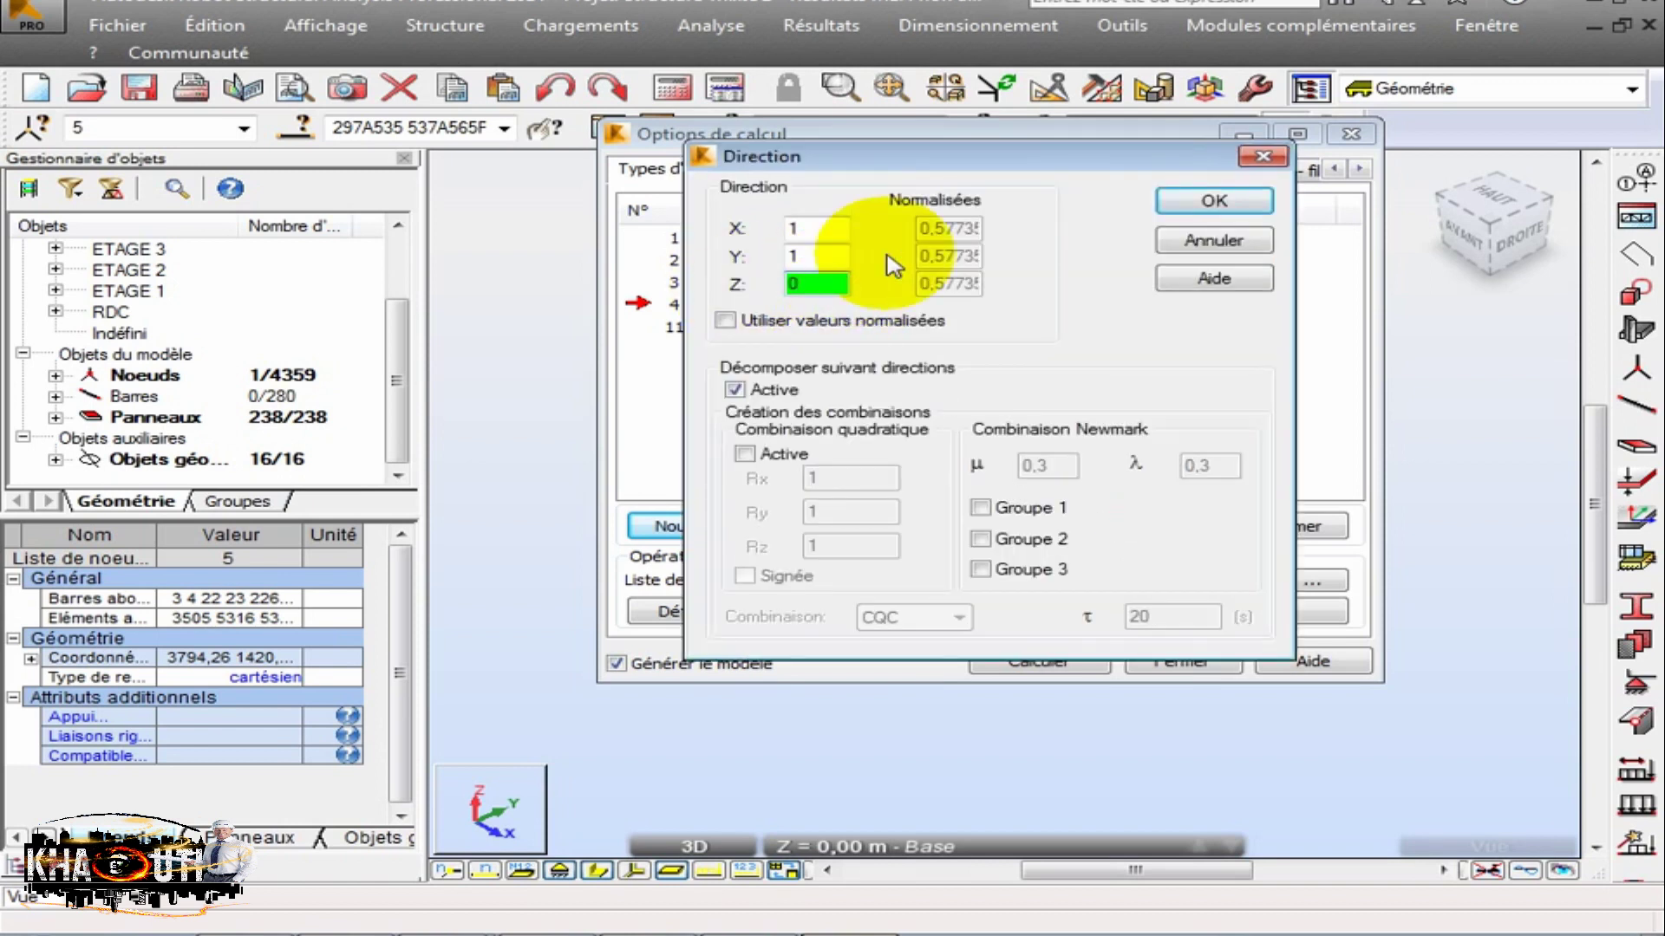
left_click(1181, 205)
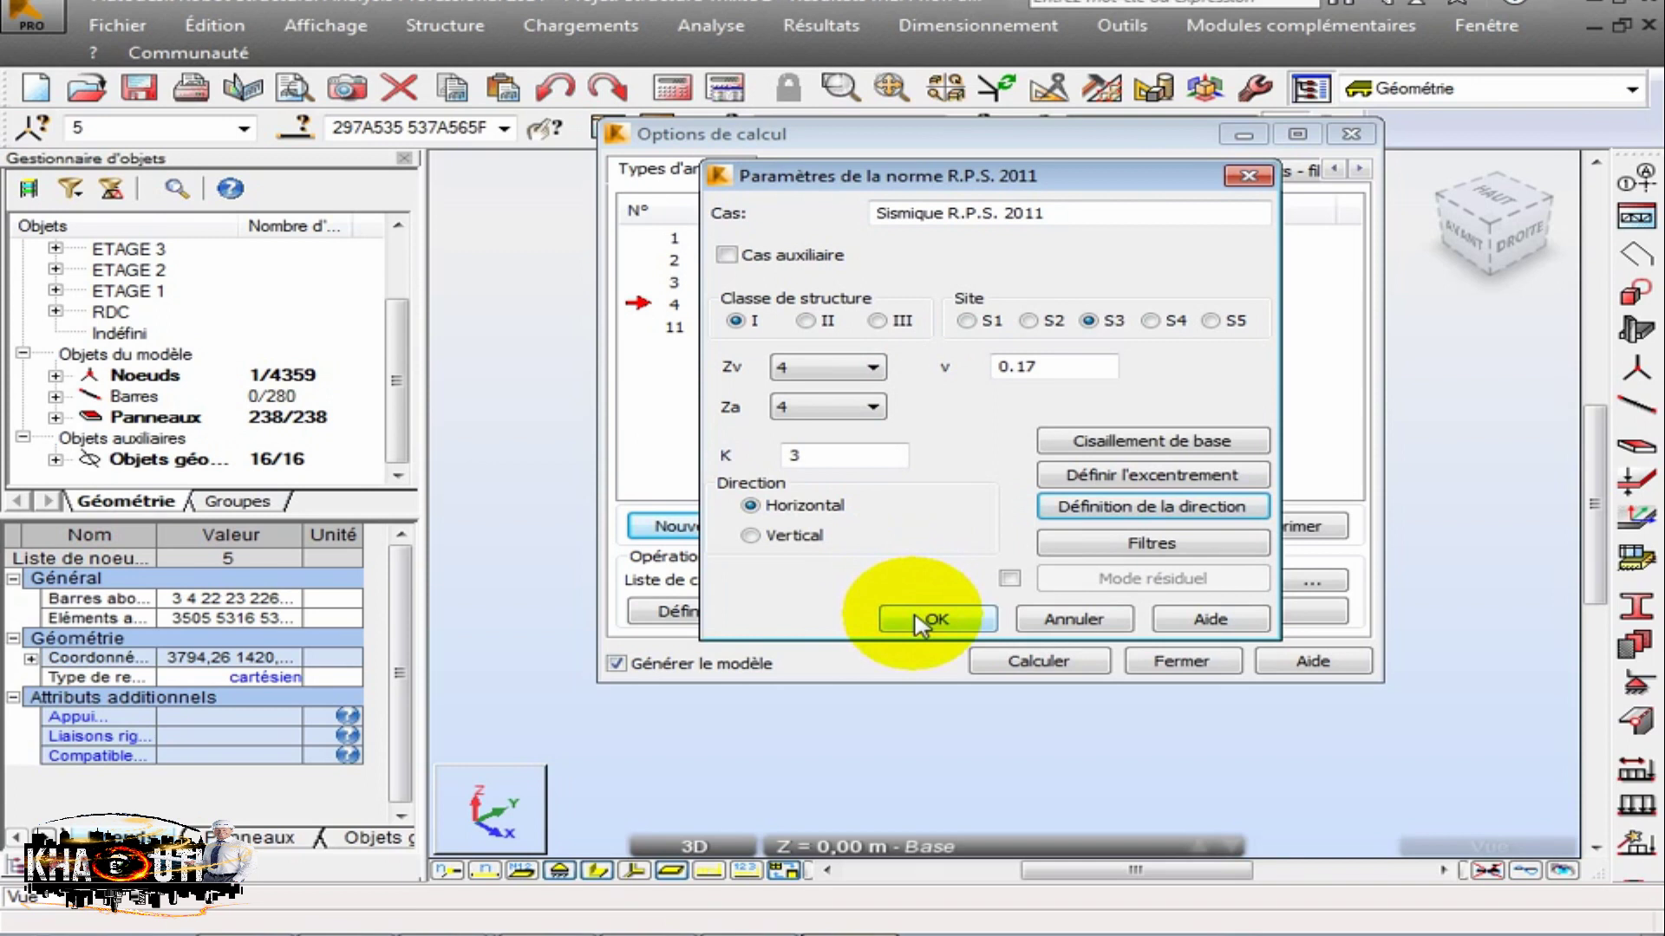
left_click(973, 631)
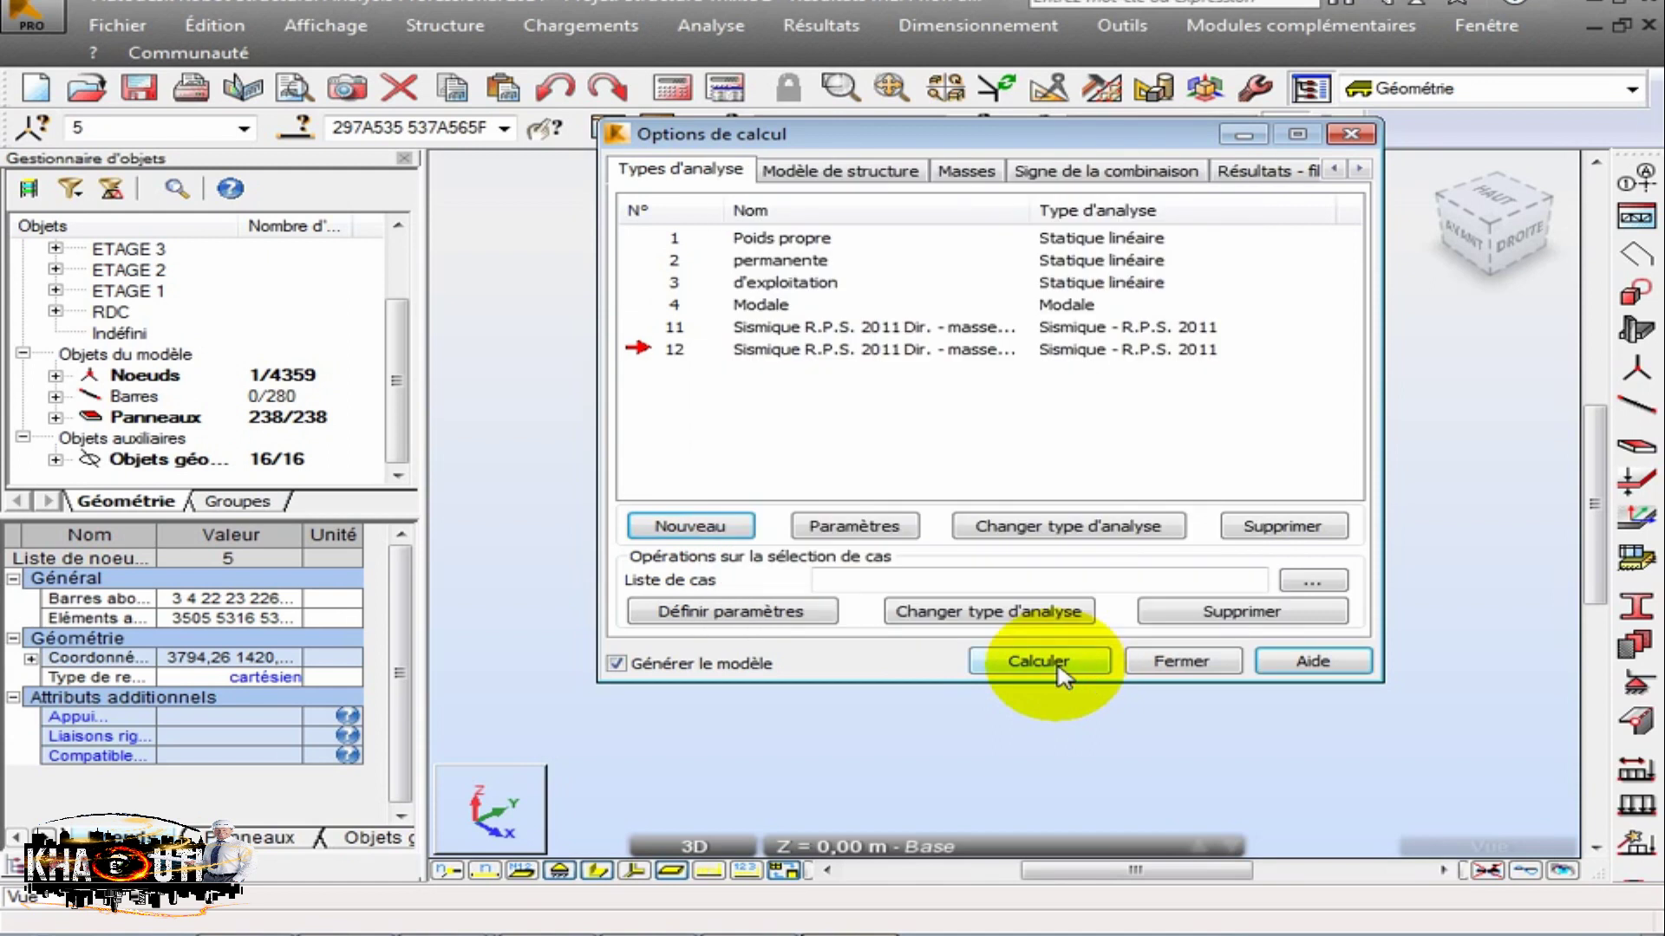
Check the two R.P.S. 2011 seismic cases, 12 and 11, in the analysis case list.
left_click(675, 350)
left_click(673, 330)
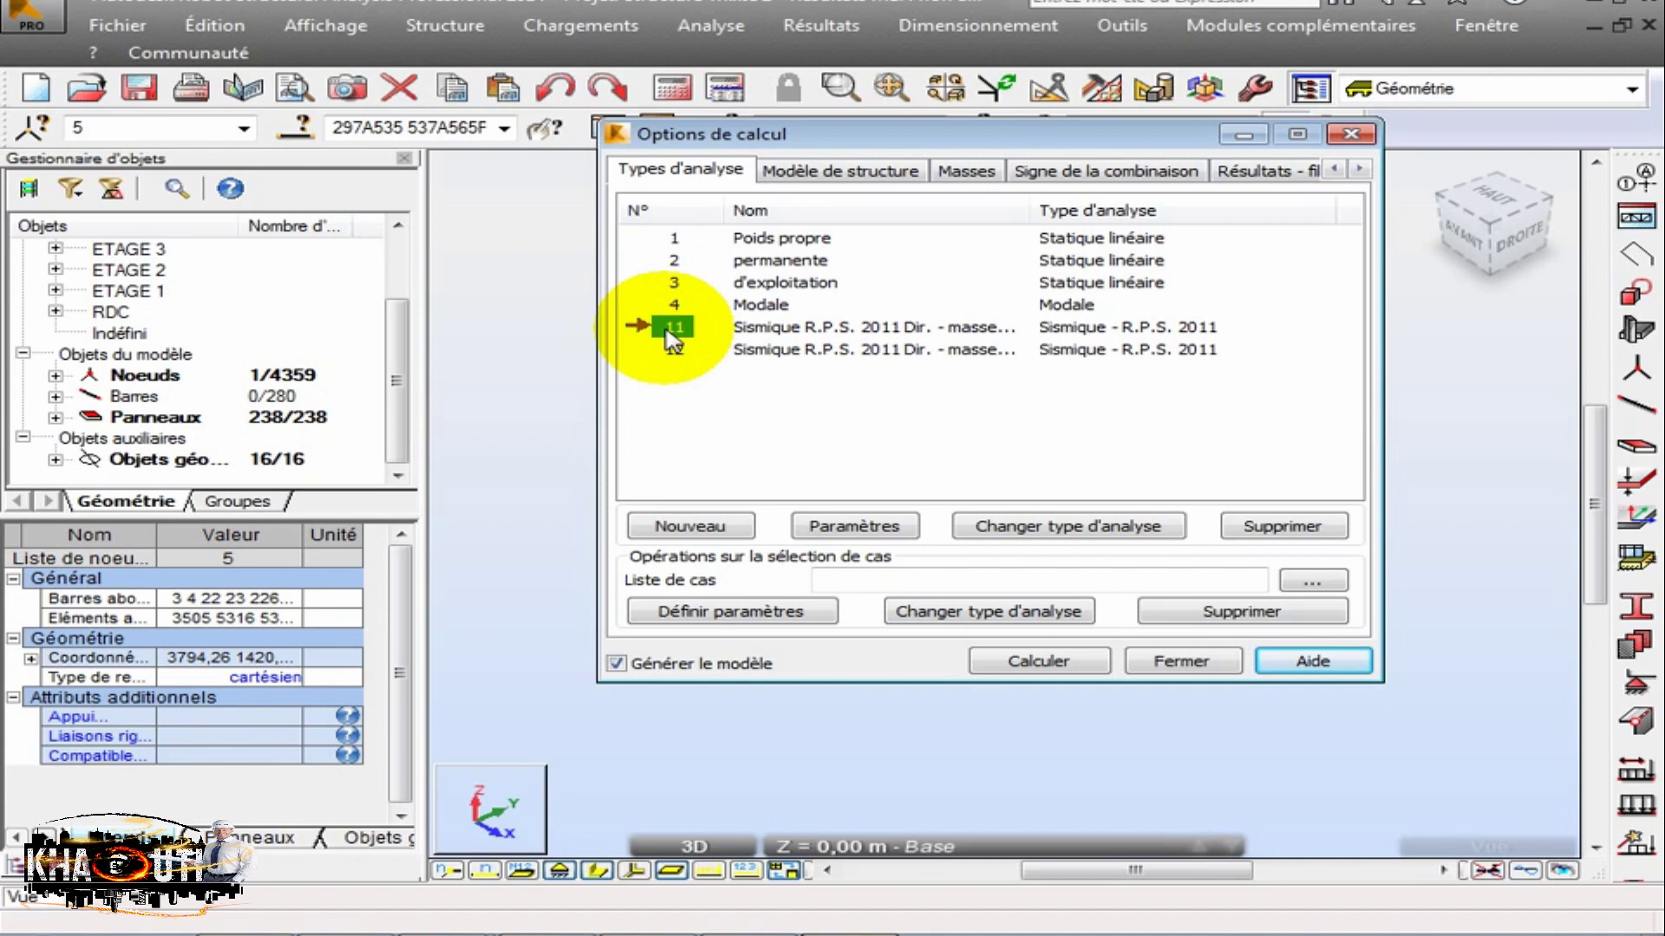
left_click(769, 412)
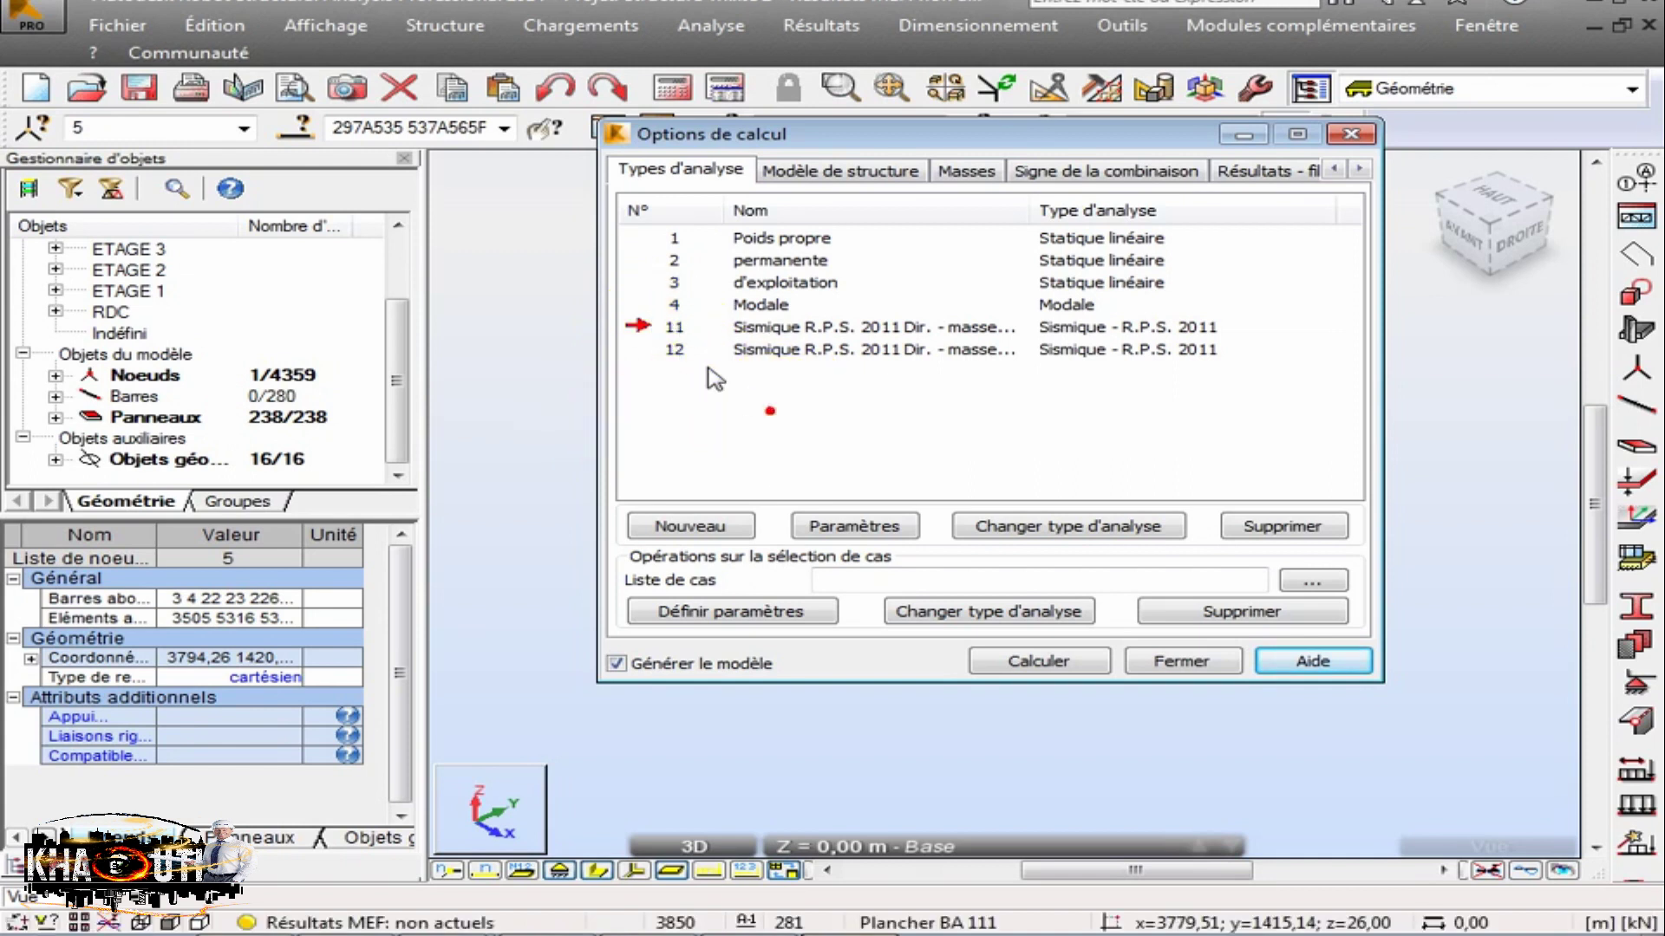